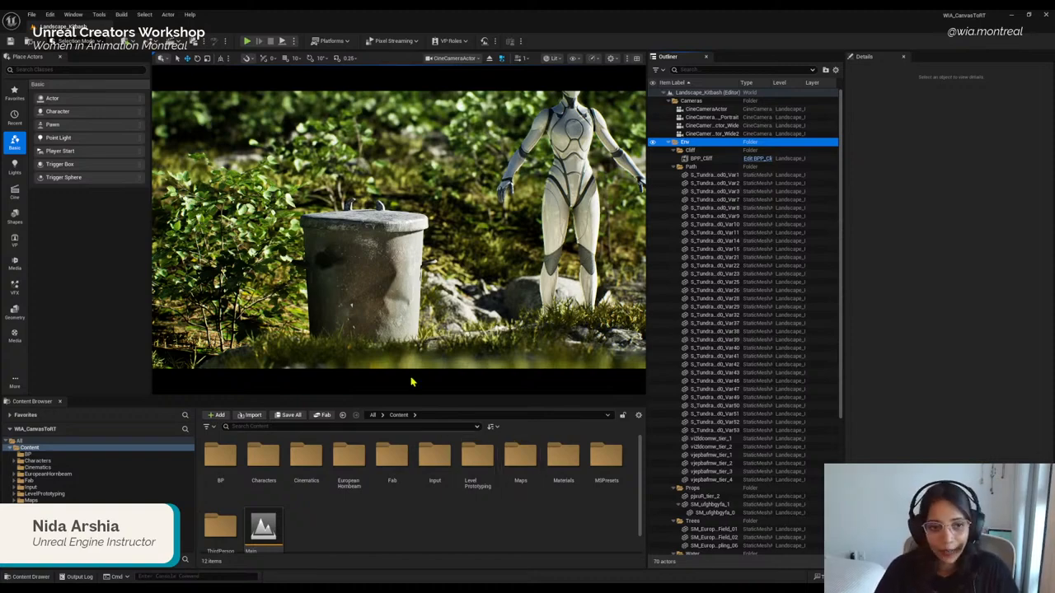
Step: Switch the viewport to look through CineCameraActor_Wide, and finally through CineCameraActor_Wide2
click(730, 134)
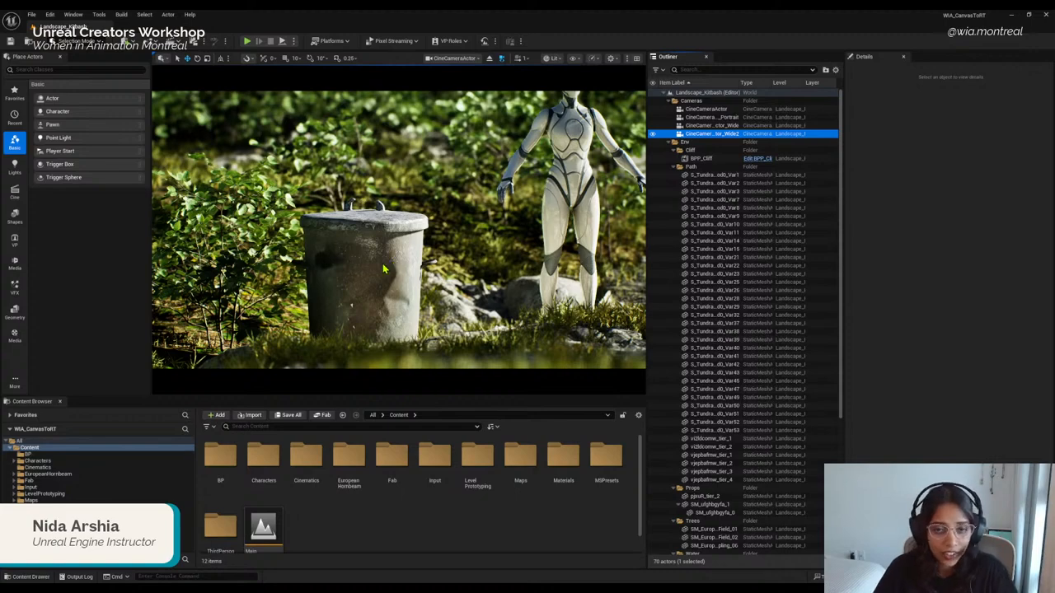
click(382, 263)
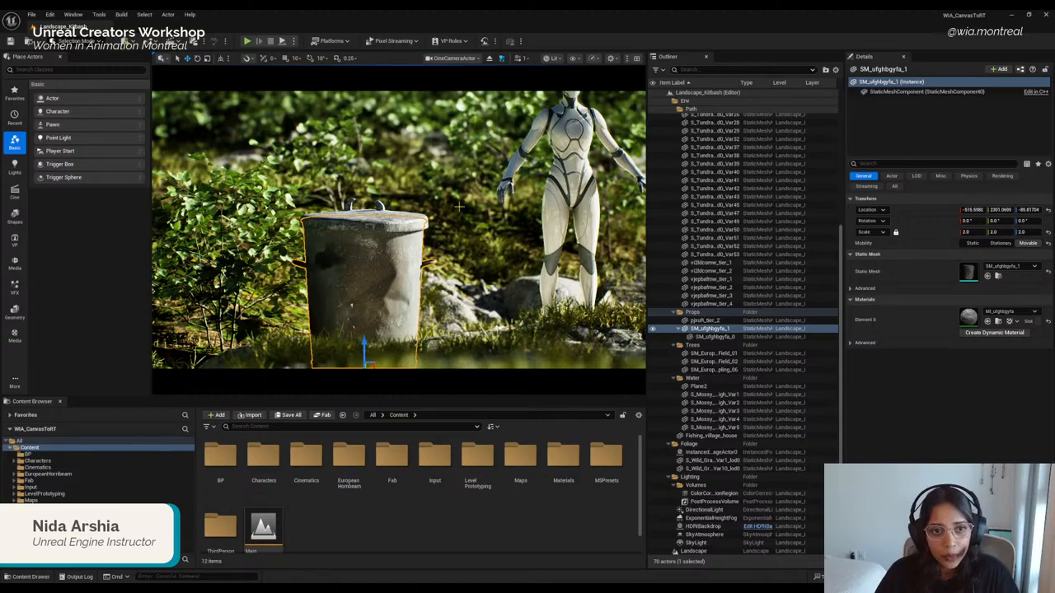
click(452, 57)
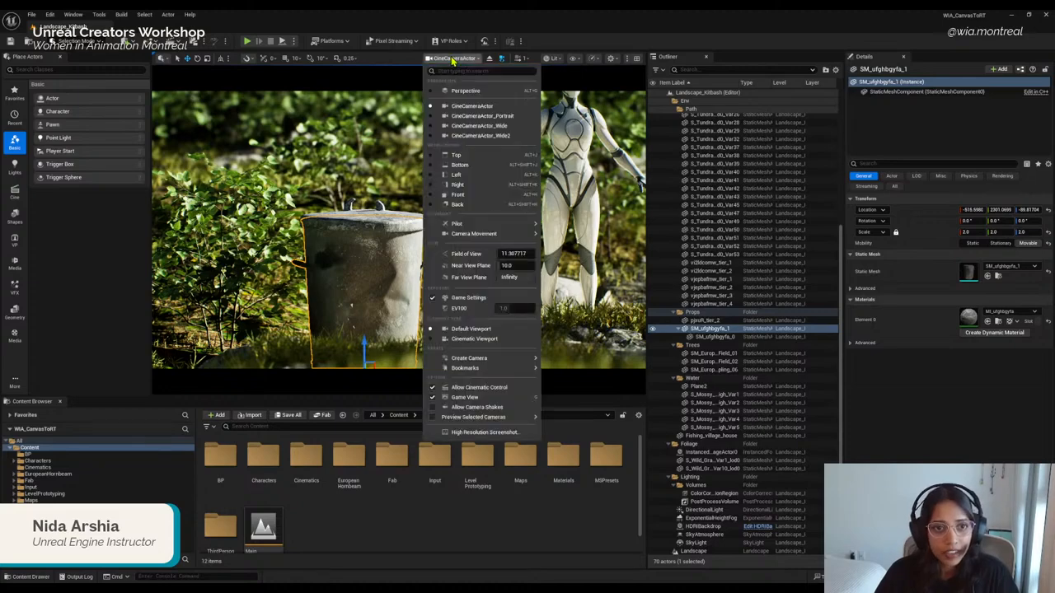
click(493, 125)
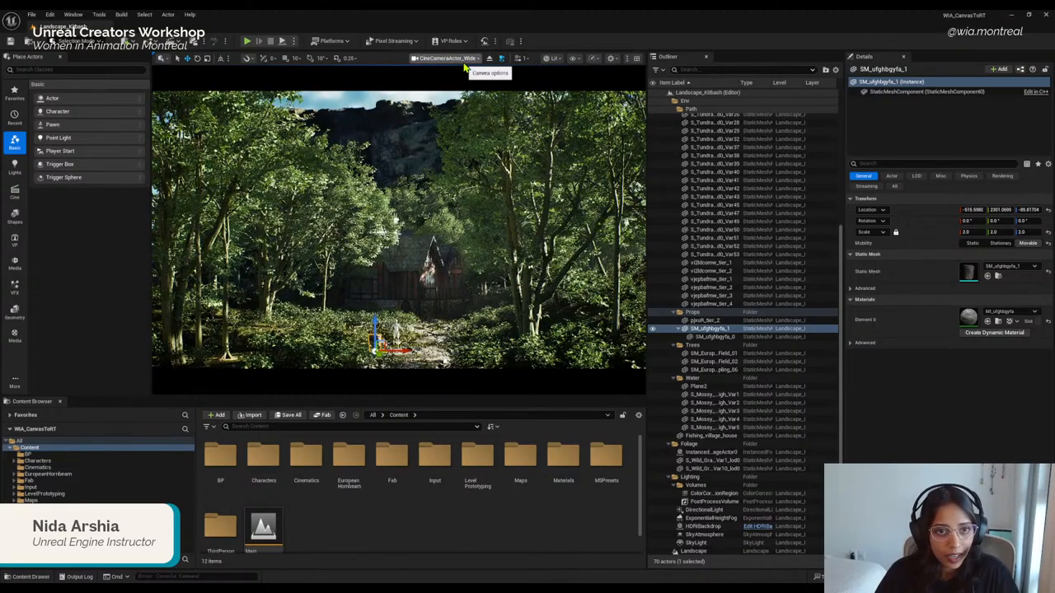
click(464, 59)
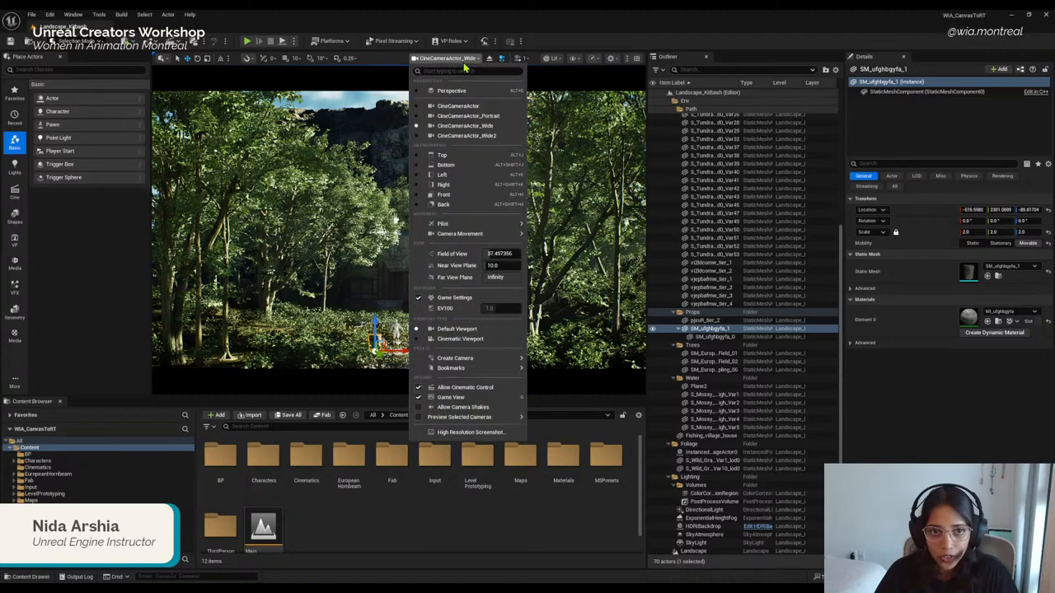
click(490, 136)
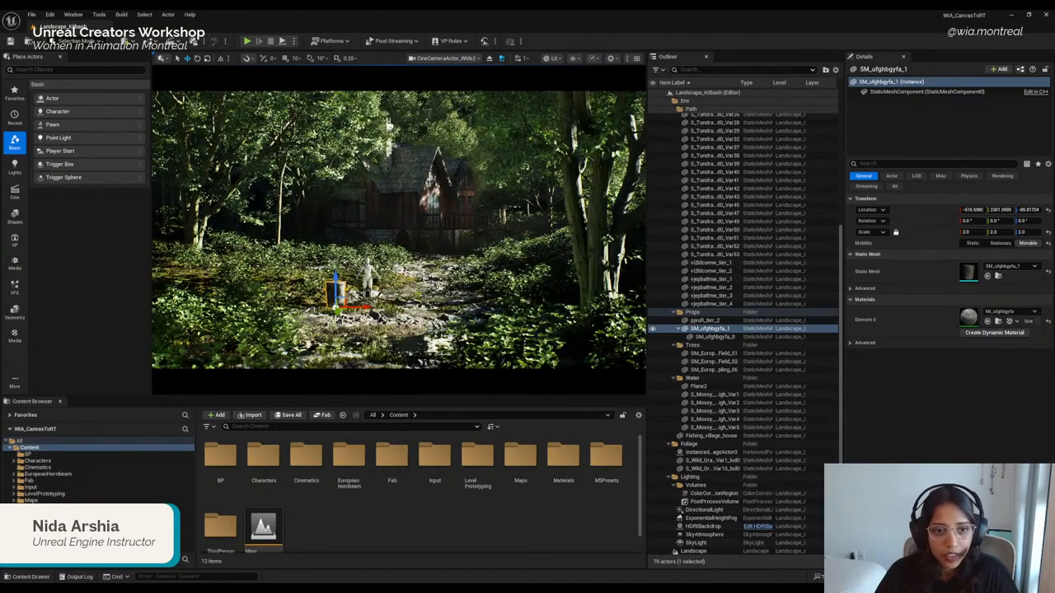
click(461, 60)
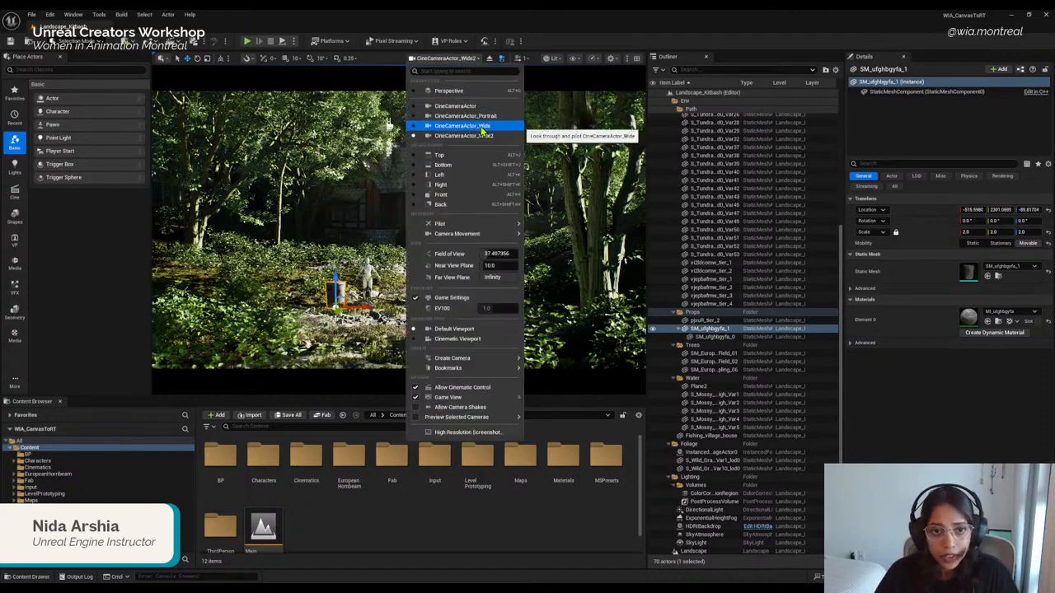
click(552, 152)
click(528, 179)
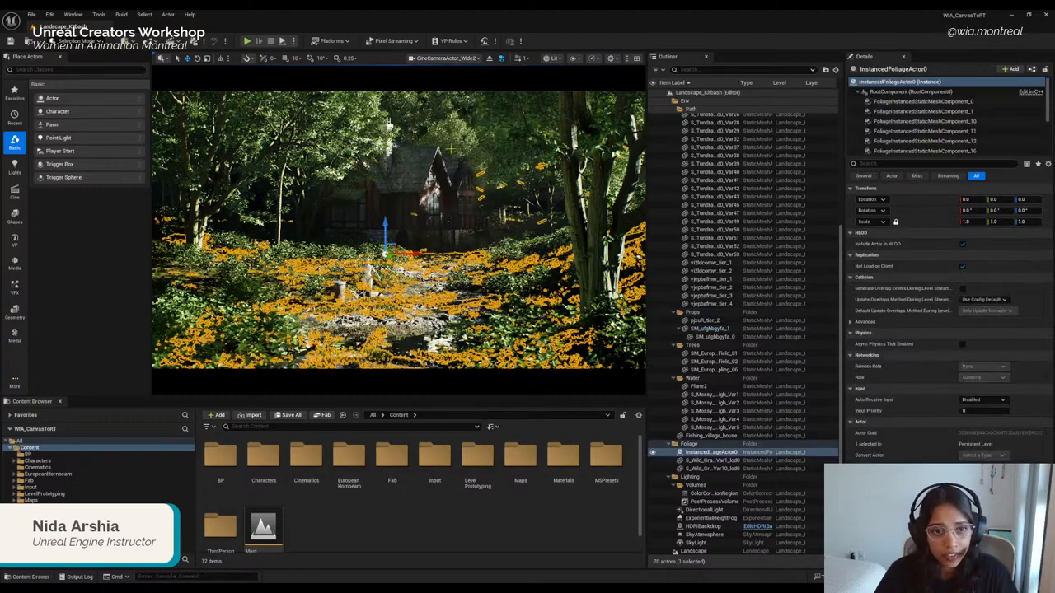
Step: Clear the foliage selection and collapse the Env folder in the Outliner
click(683, 95)
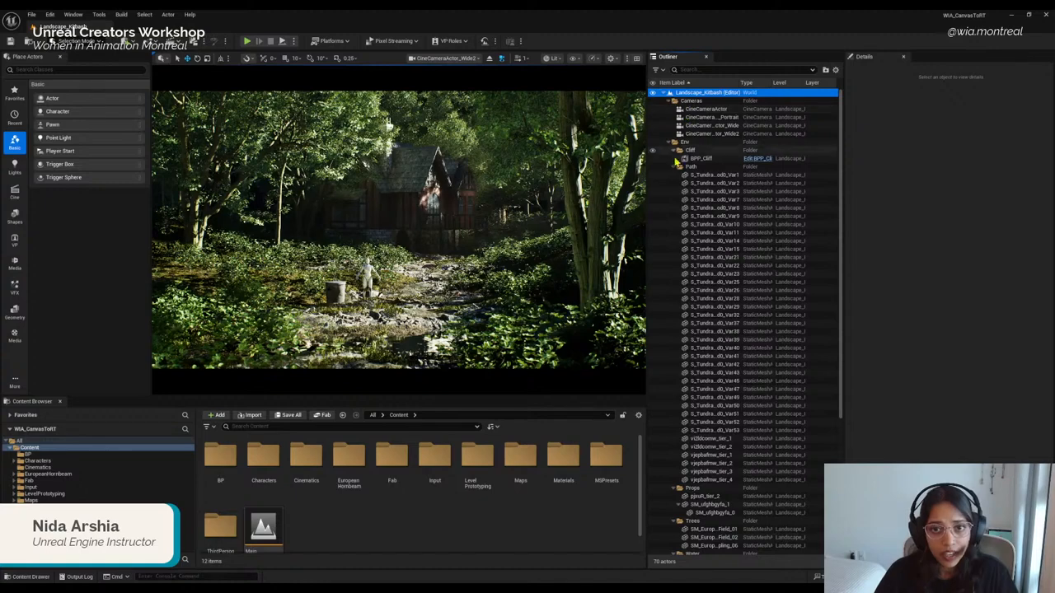
click(669, 143)
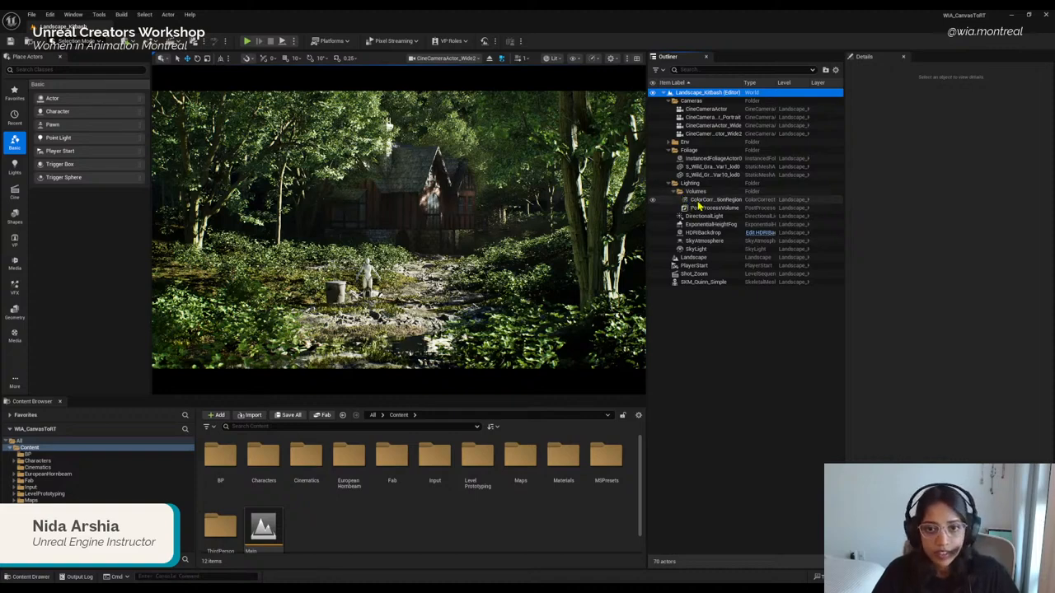
click(714, 342)
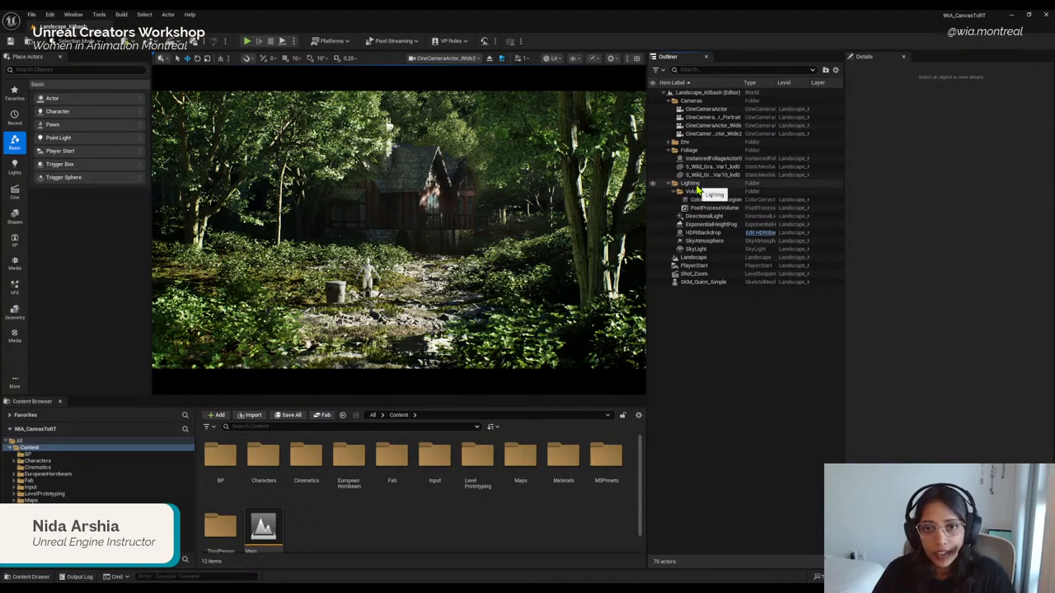
Step: Hide everything in the Lighting folder and show it again to compare the scene without lights
click(697, 183)
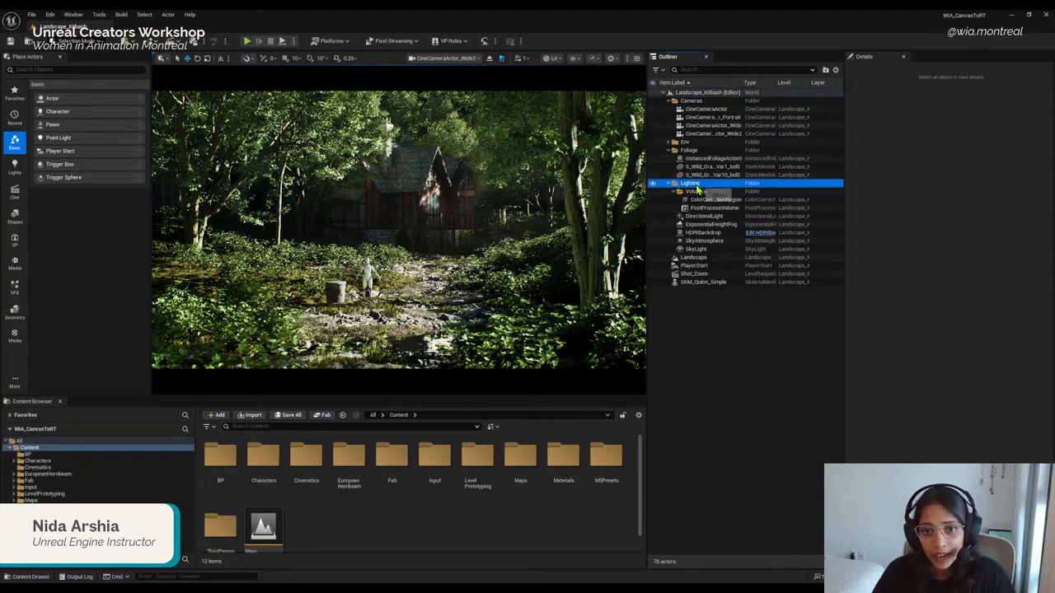
click(653, 184)
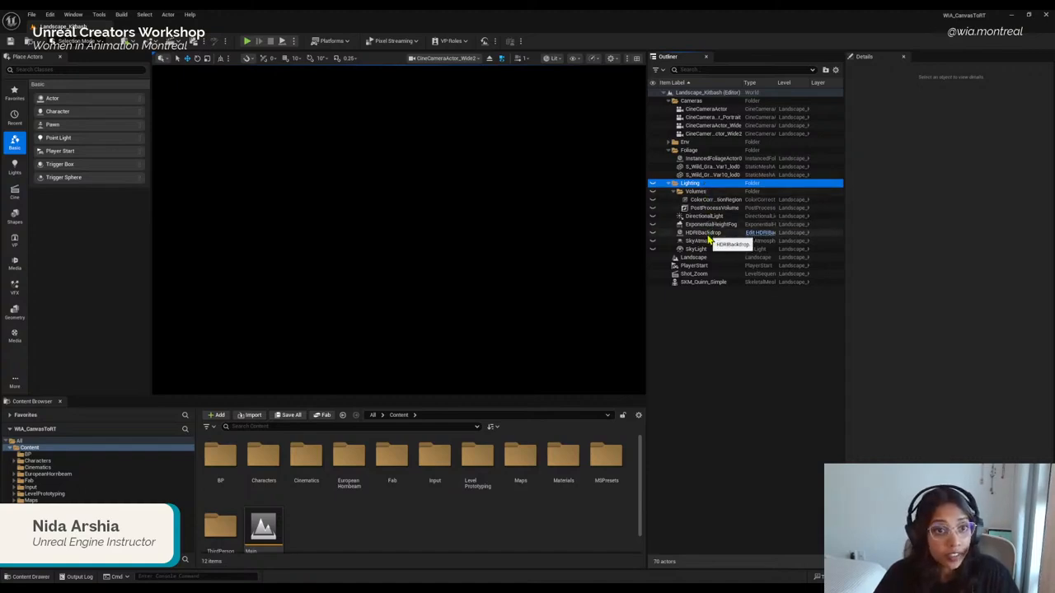
click(653, 184)
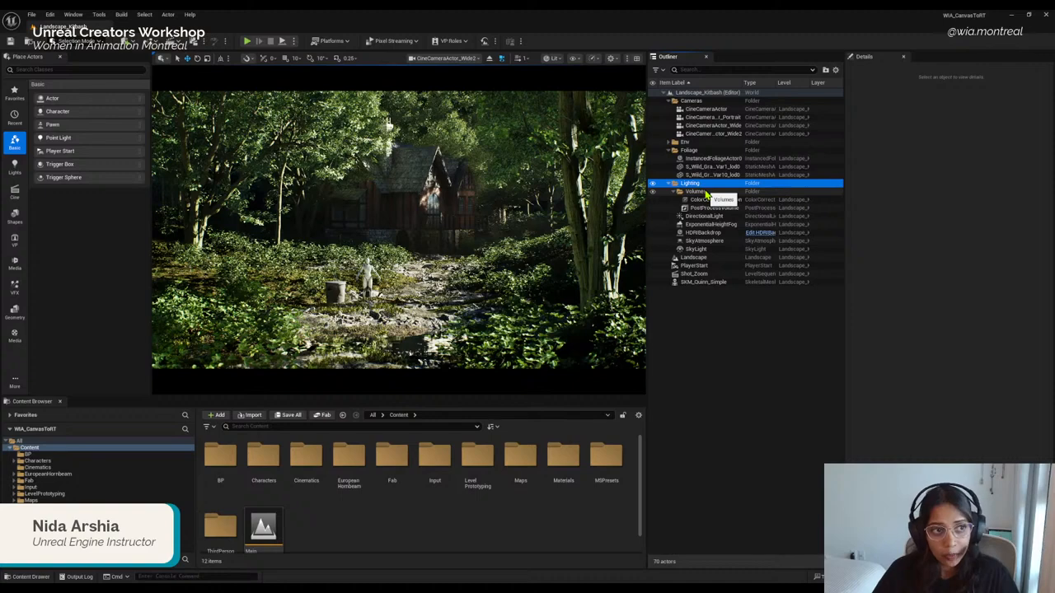
Step: Examine the SkyLight's details and the list of light types that can be placed
click(702, 250)
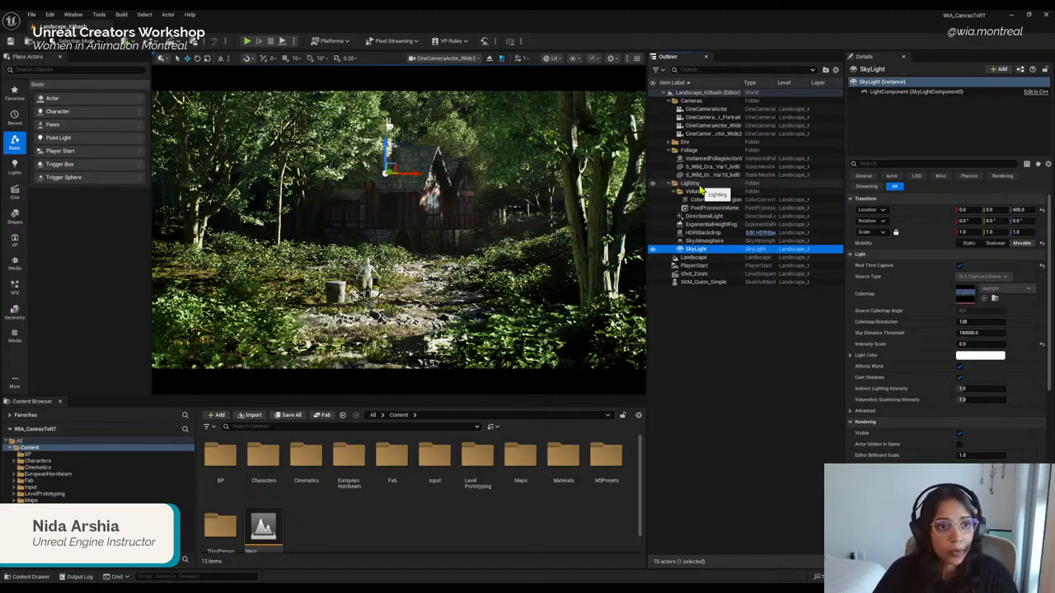
click(14, 165)
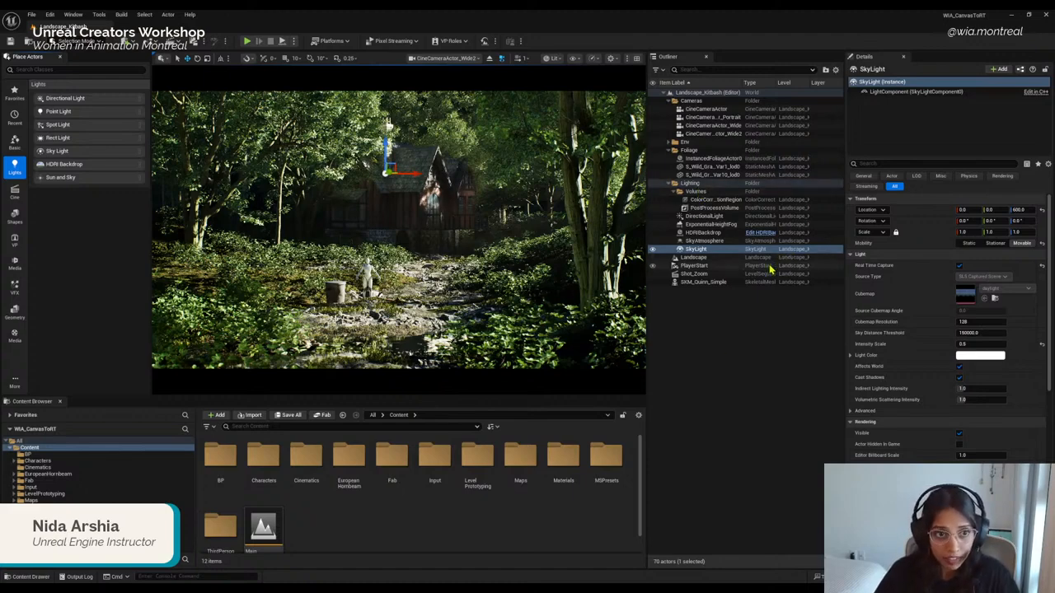
Step: Open the Levels window and dock it alongside the Details panel
click(73, 15)
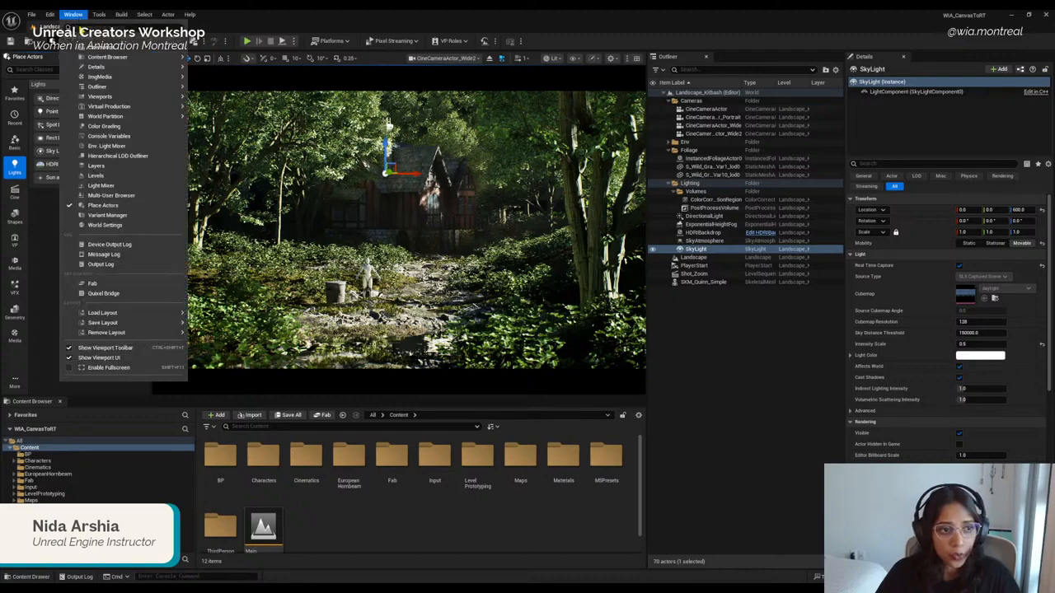
click(99, 175)
drag(464, 183, 582, 207)
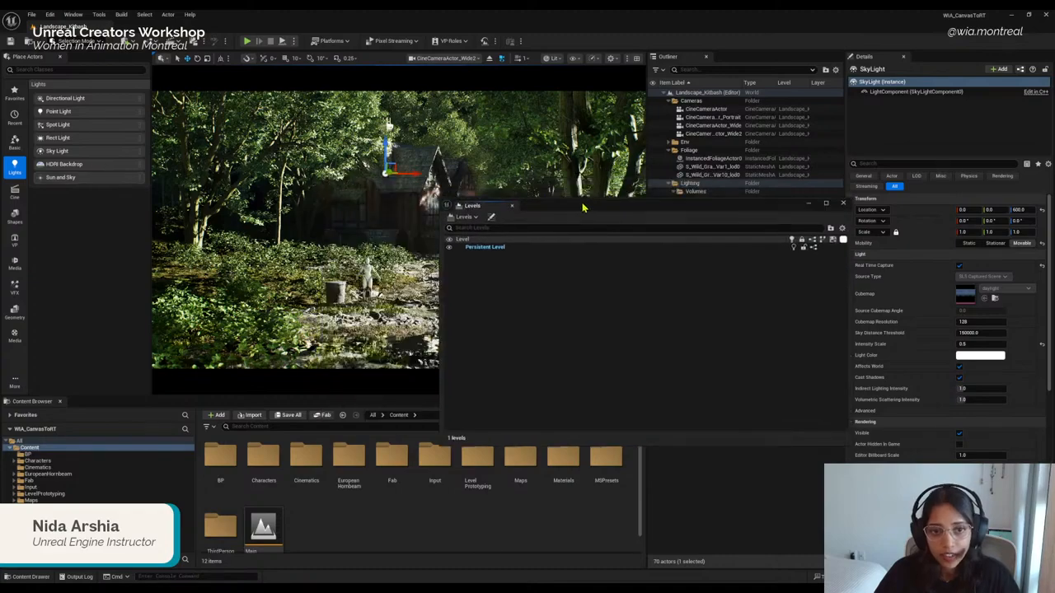
drag(477, 208, 877, 57)
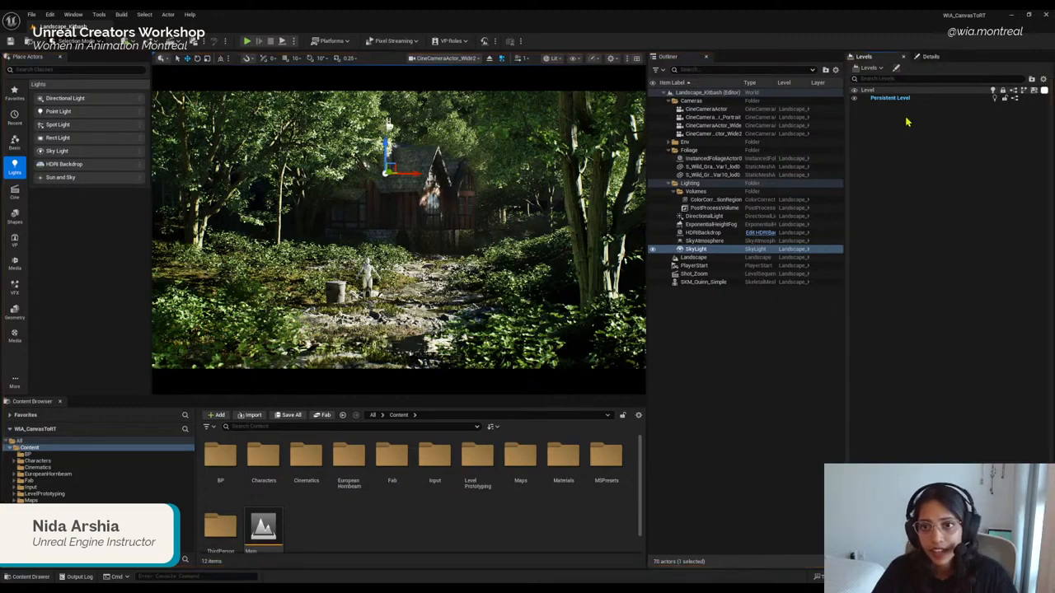
Step: Hide the Persistent Level and show it again to check which actors it contains
click(898, 98)
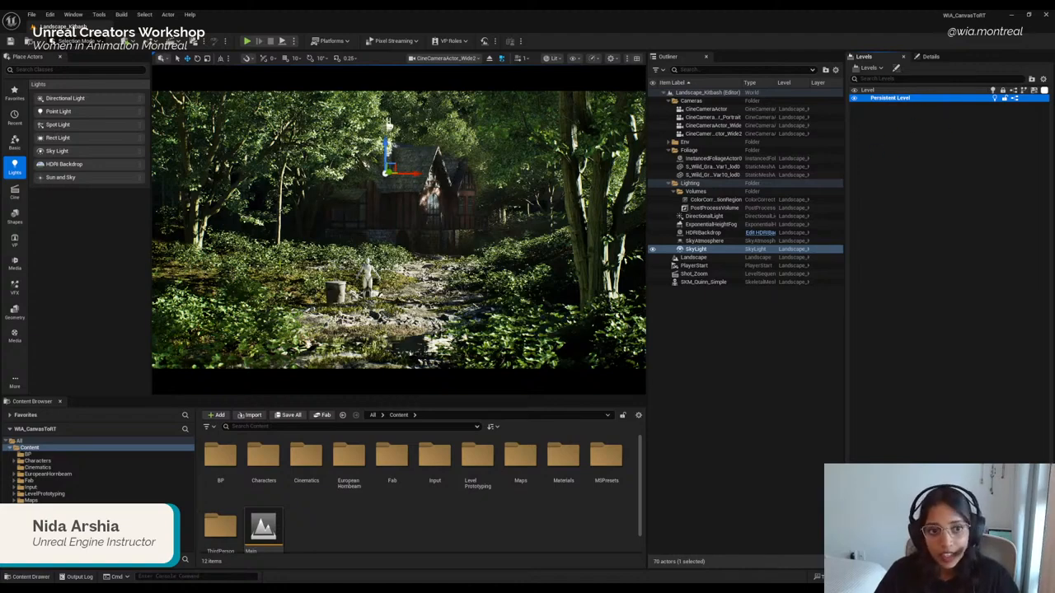
click(488, 155)
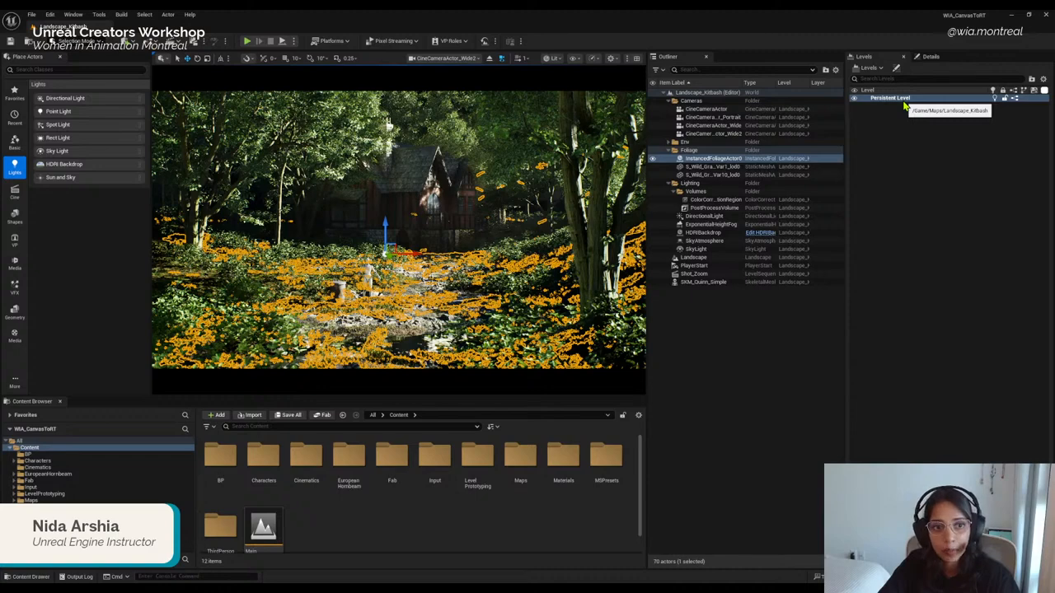
click(855, 97)
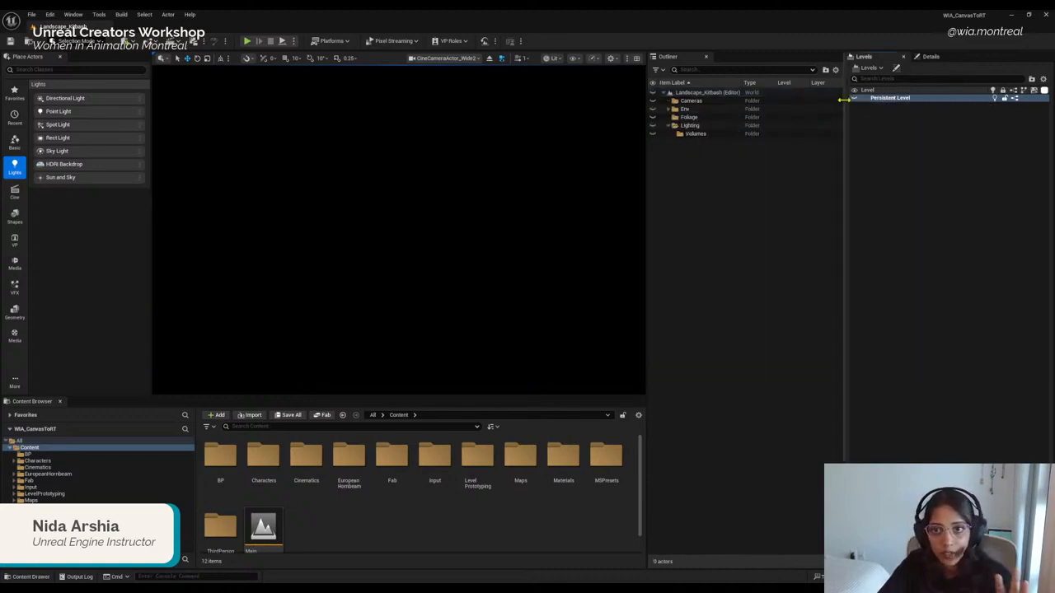
click(854, 98)
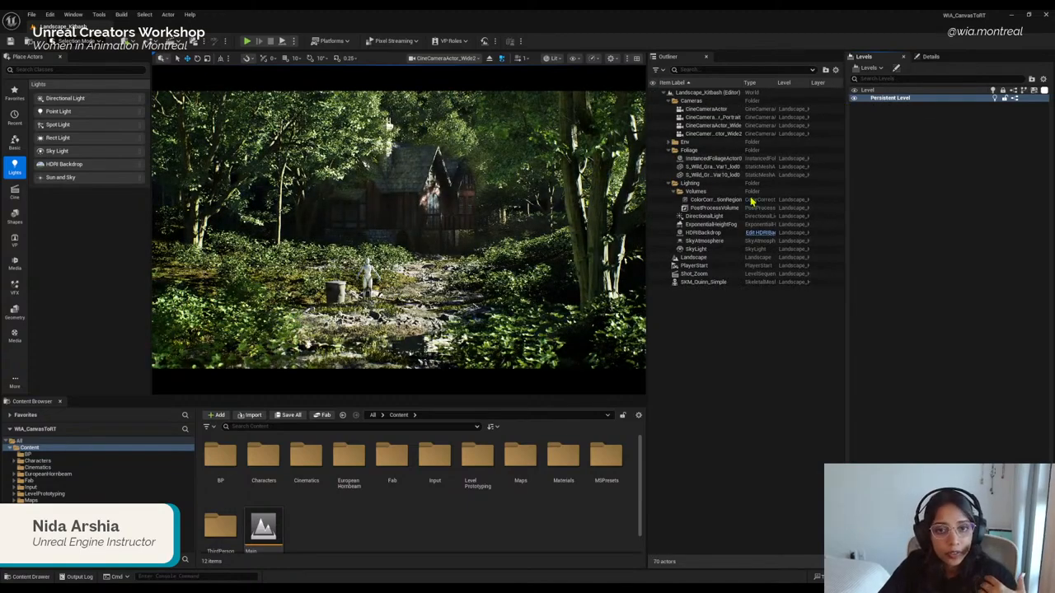
Step: Create a new sublevel from the Empty Level template
click(880, 69)
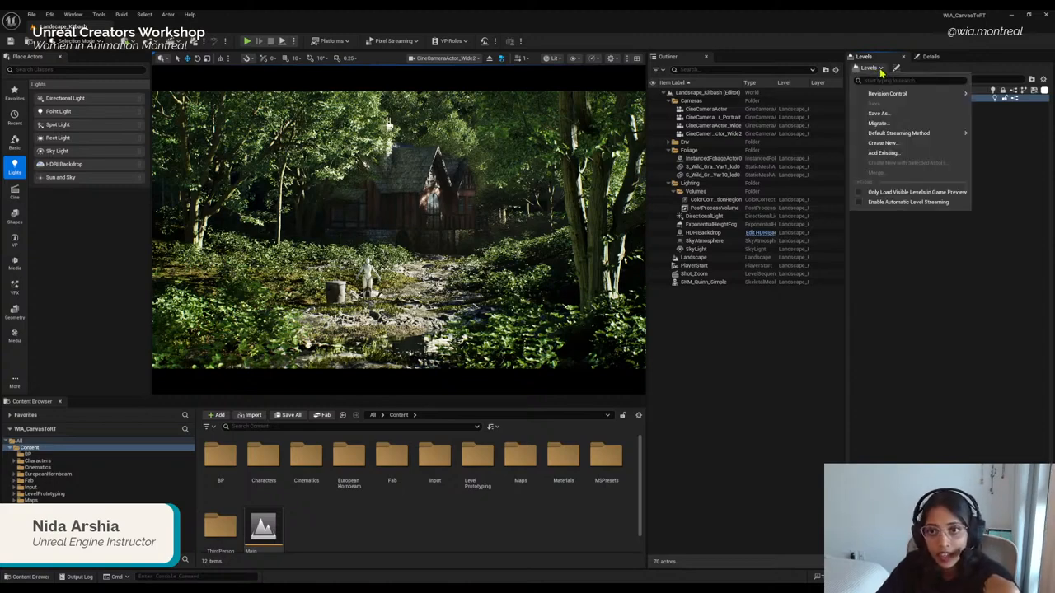
click(885, 145)
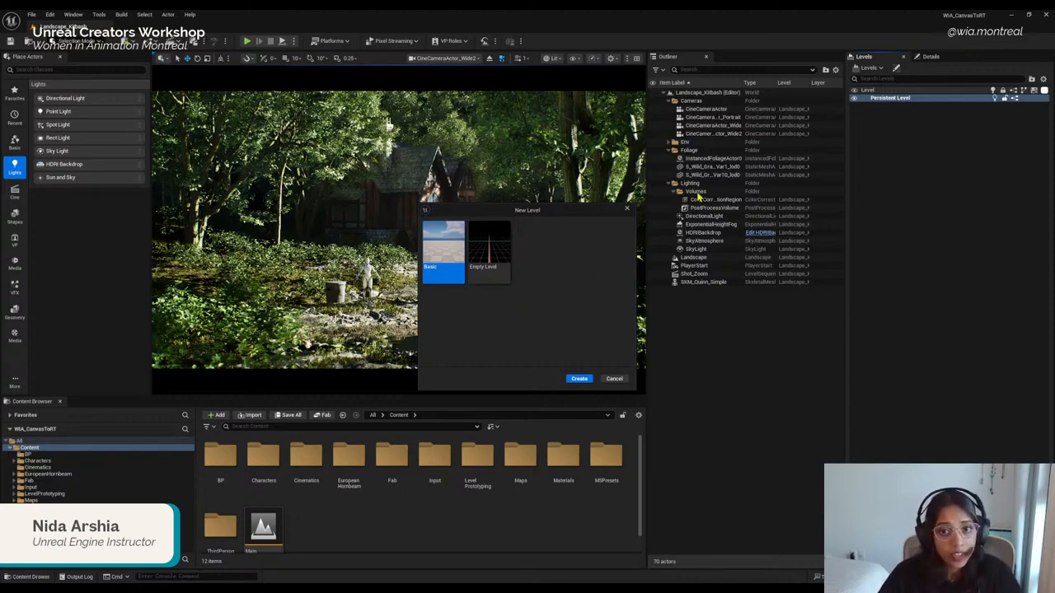
click(504, 277)
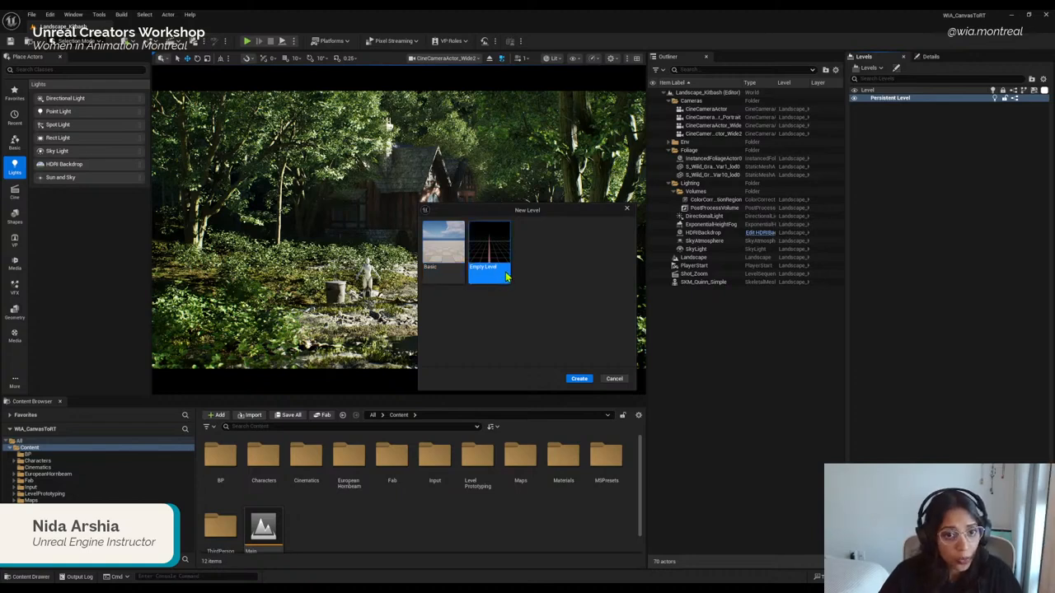
click(578, 379)
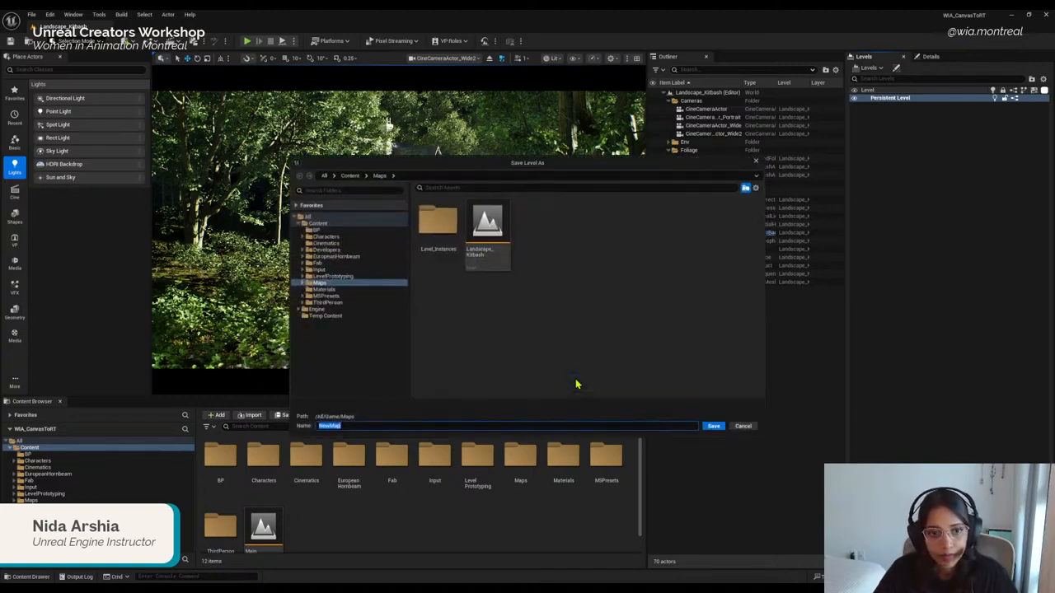
Step: Add a folder named Sub_levels inside Maps while saving the new level
right_click(555, 237)
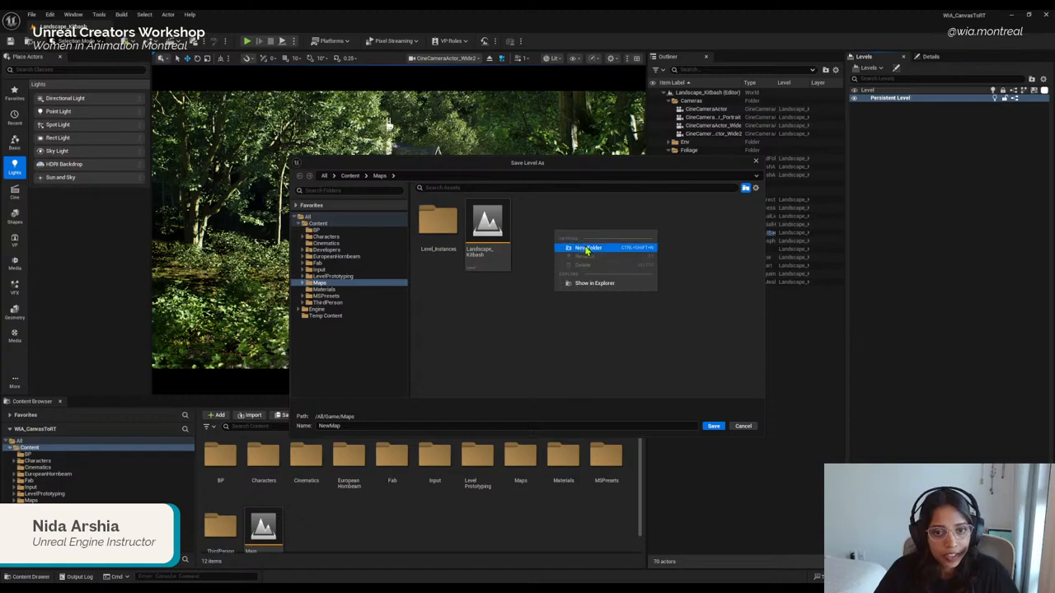
click(585, 249)
text(Bub)
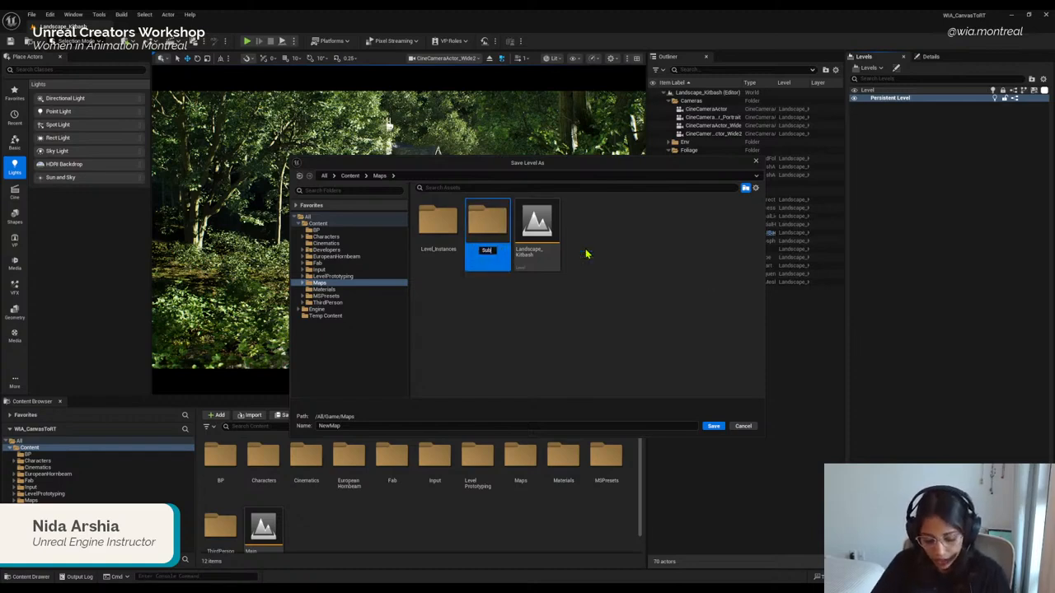
key(BackSpace)
text(_)
key(BackSpace)
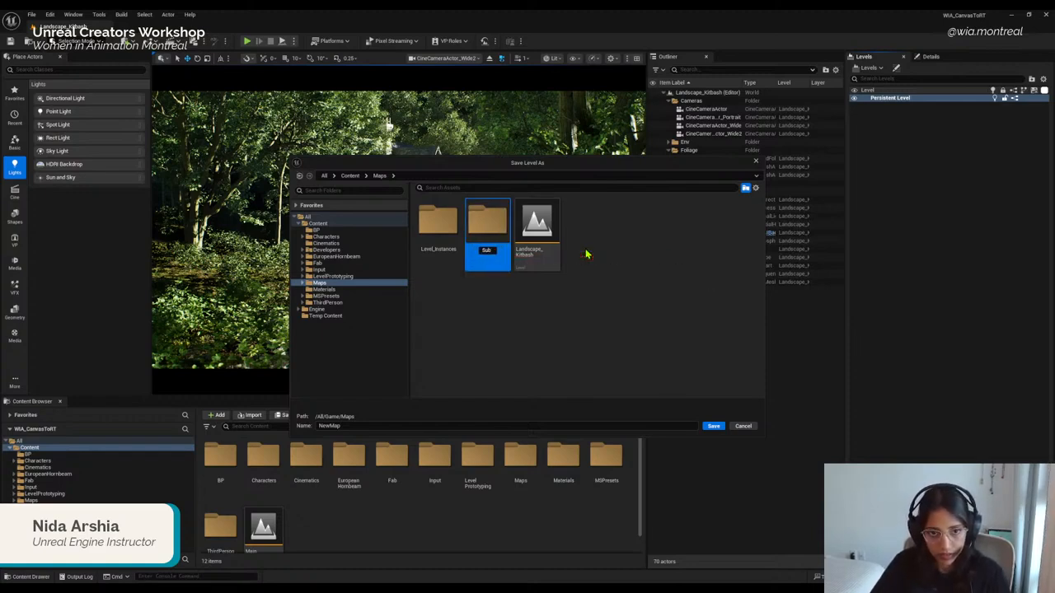
text(levels)
key(Return)
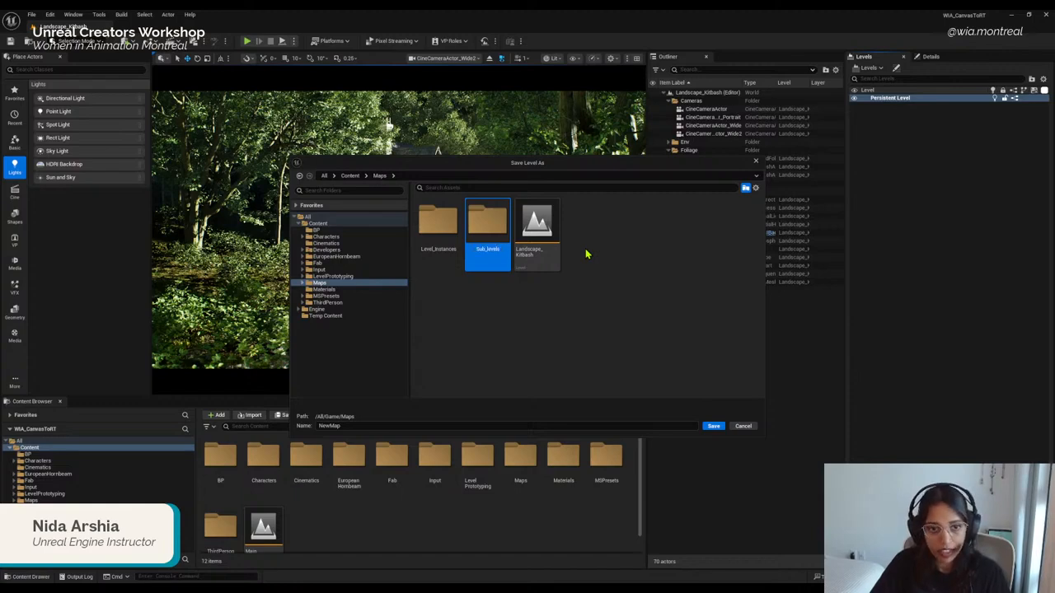
Step: Save the new level in the Sub_levels folder under the name Lighting_Scene_01
double_click(489, 239)
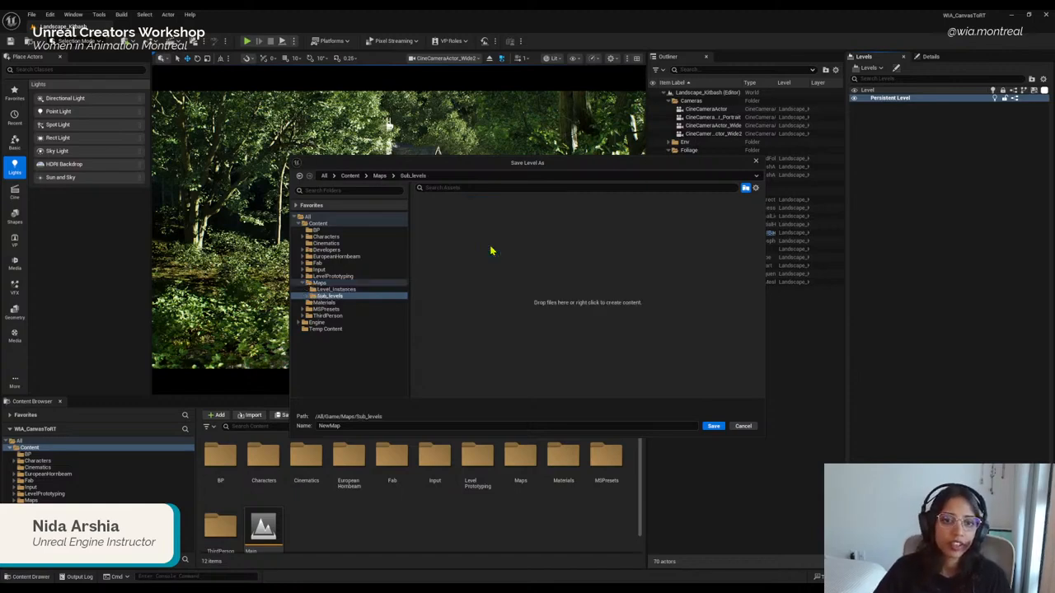
click(376, 426)
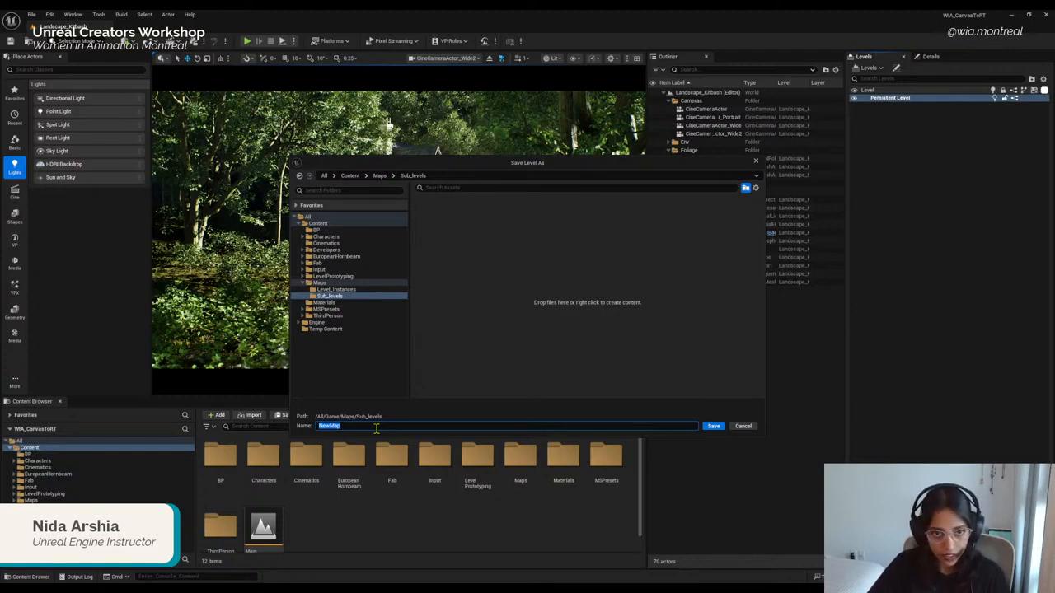
text(Lighting_Scene_01)
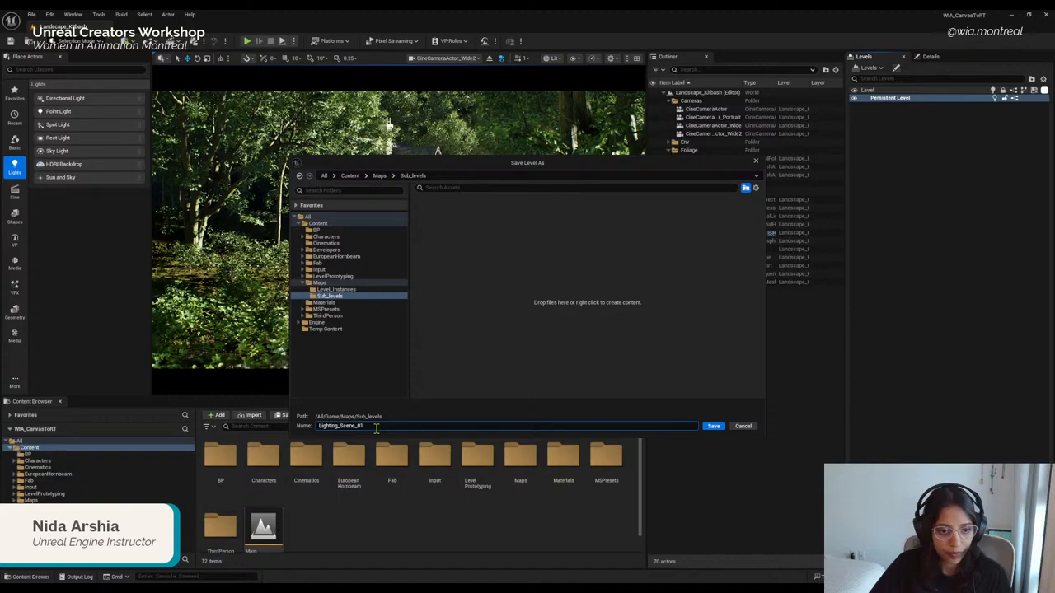
key(Return)
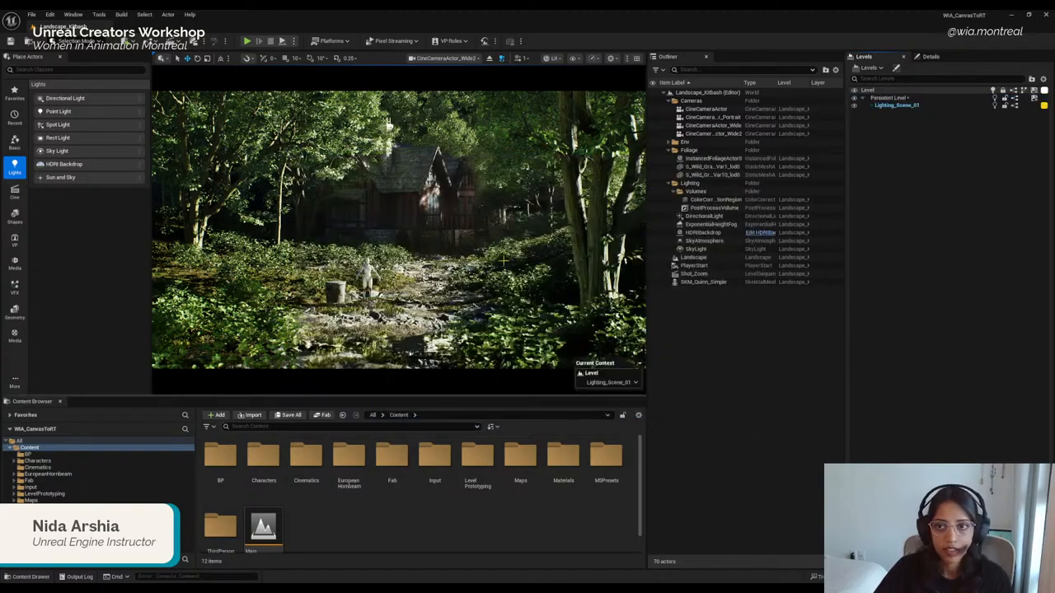
Step: Move the volumes, lights, fog, HDRI backdrop and sky atmosphere from the Lighting folder into the Lighting_Scene_01 level
click(896, 105)
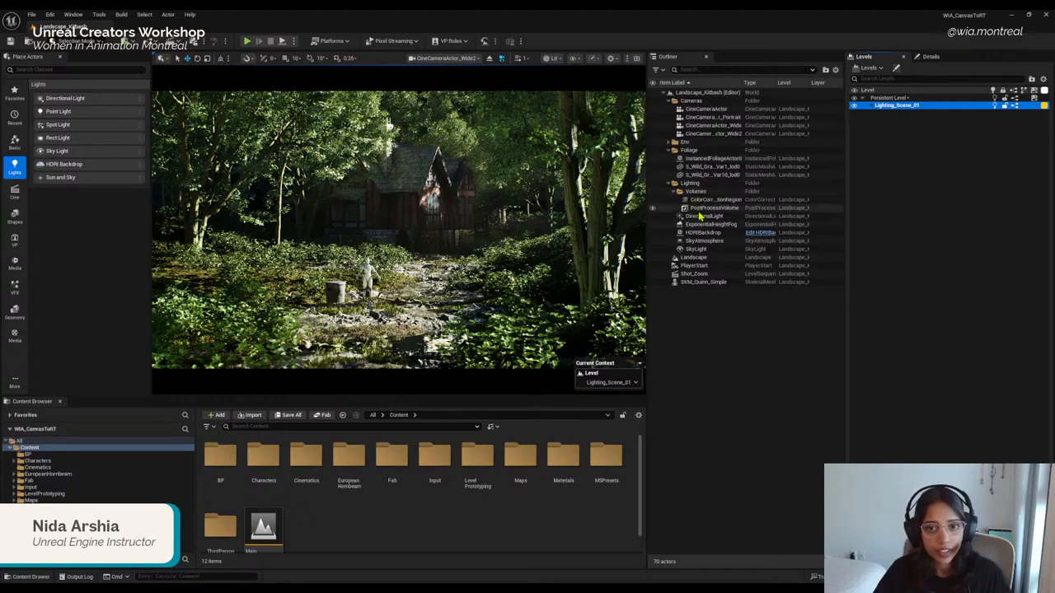
click(694, 191)
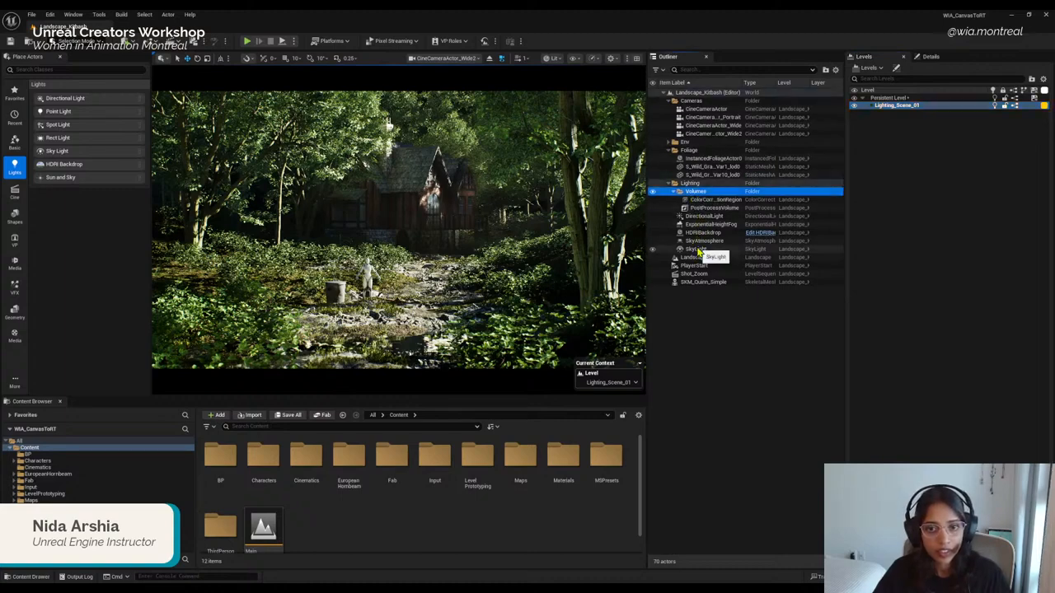
shift+click(696, 248)
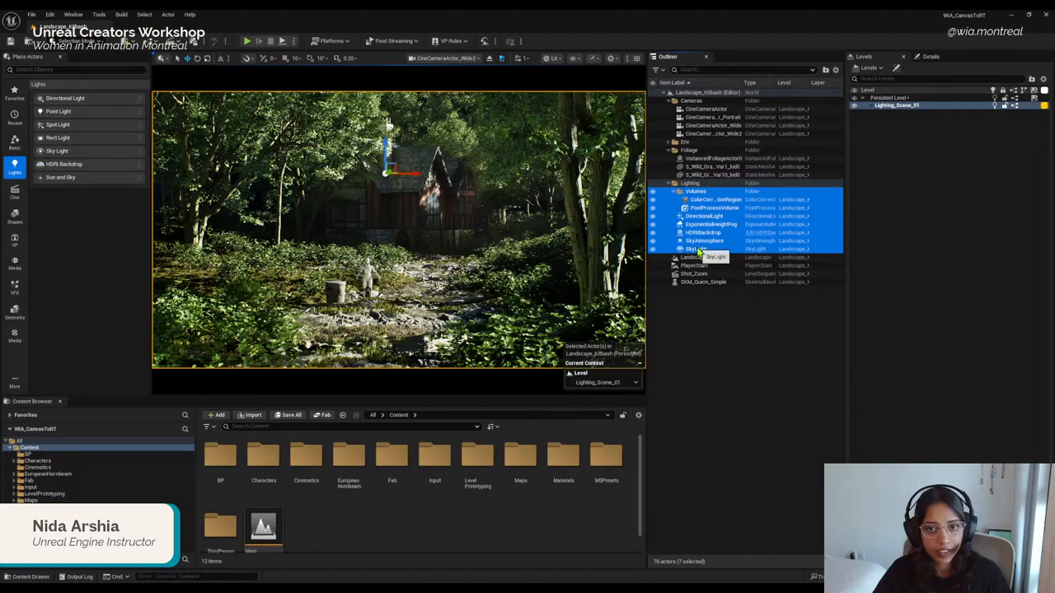
right_click(692, 194)
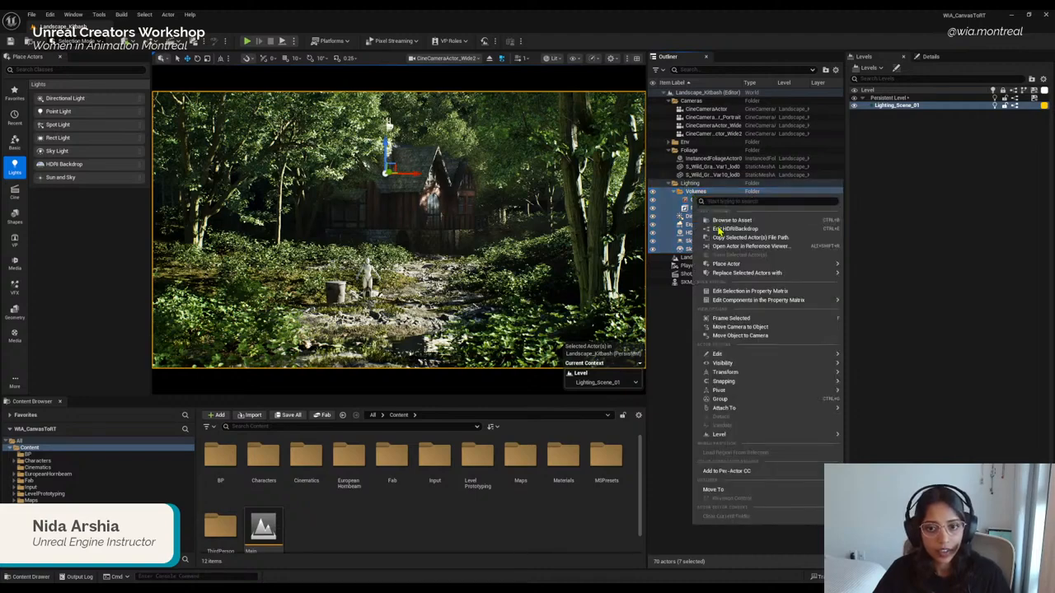
key(Escape)
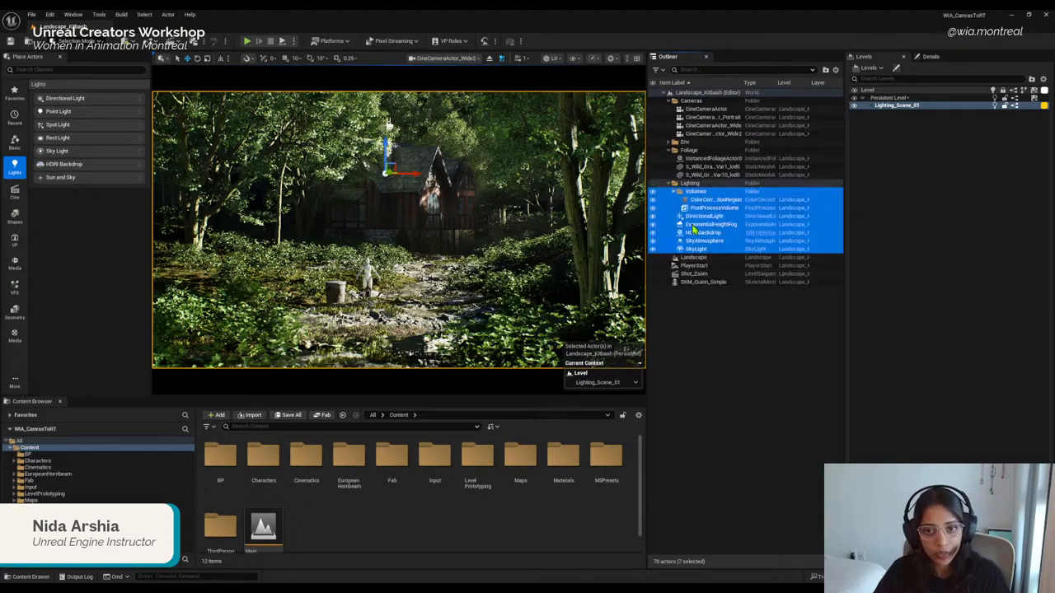
right_click(895, 108)
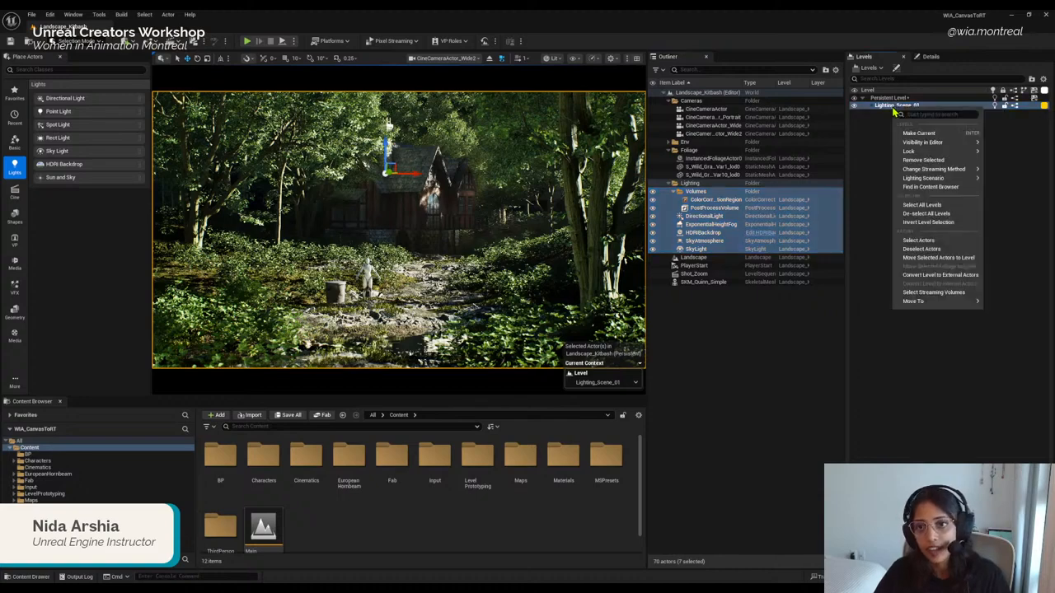
click(935, 258)
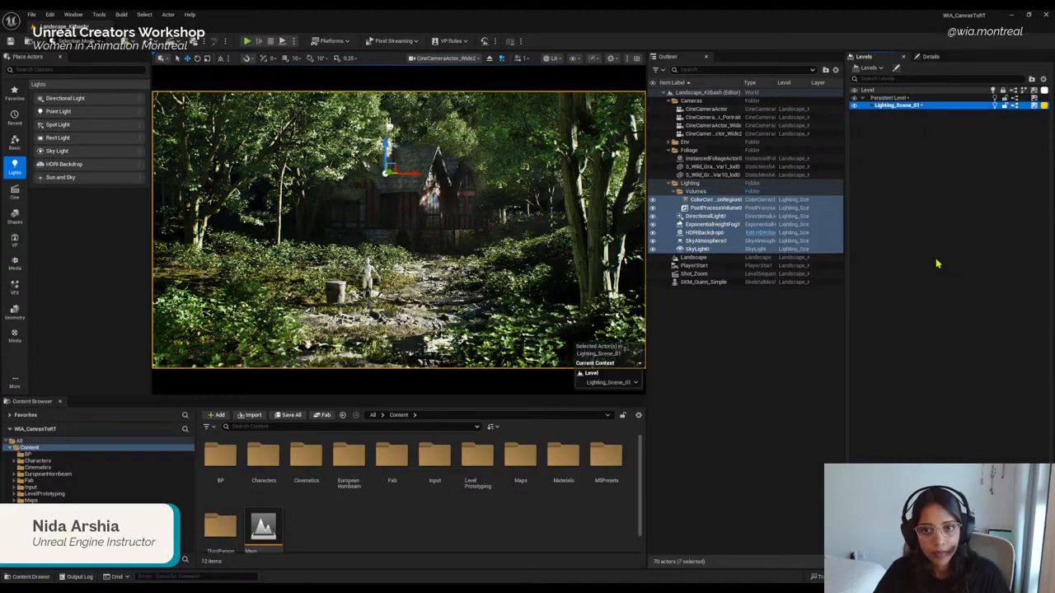
Step: Widen the Outliner to read each actor's level, and hide and show Lighting_Scene_01 to check which actors belong to it
drag(648, 298, 543, 290)
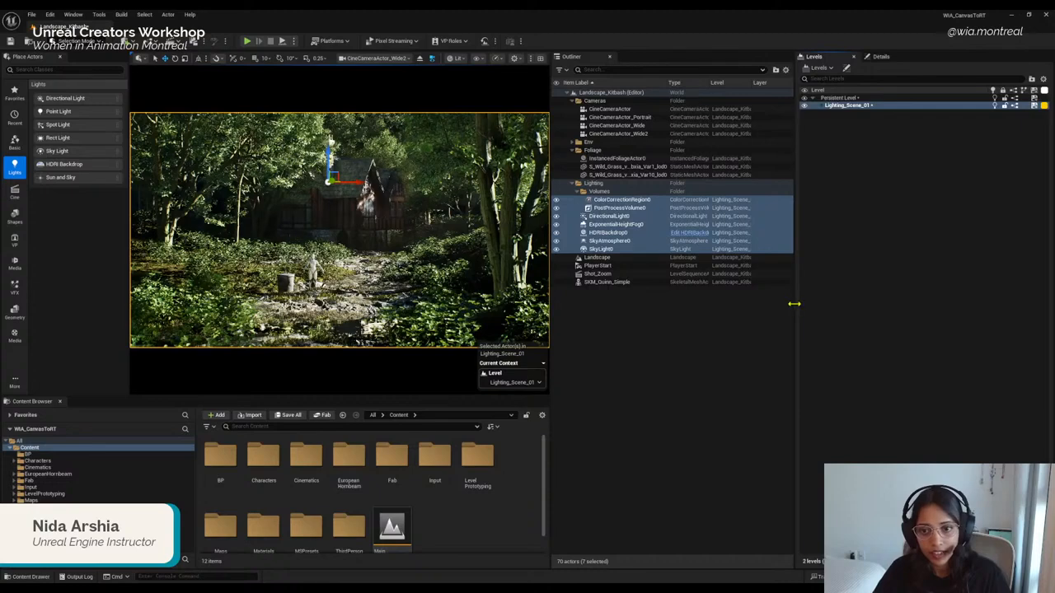
drag(794, 303, 890, 298)
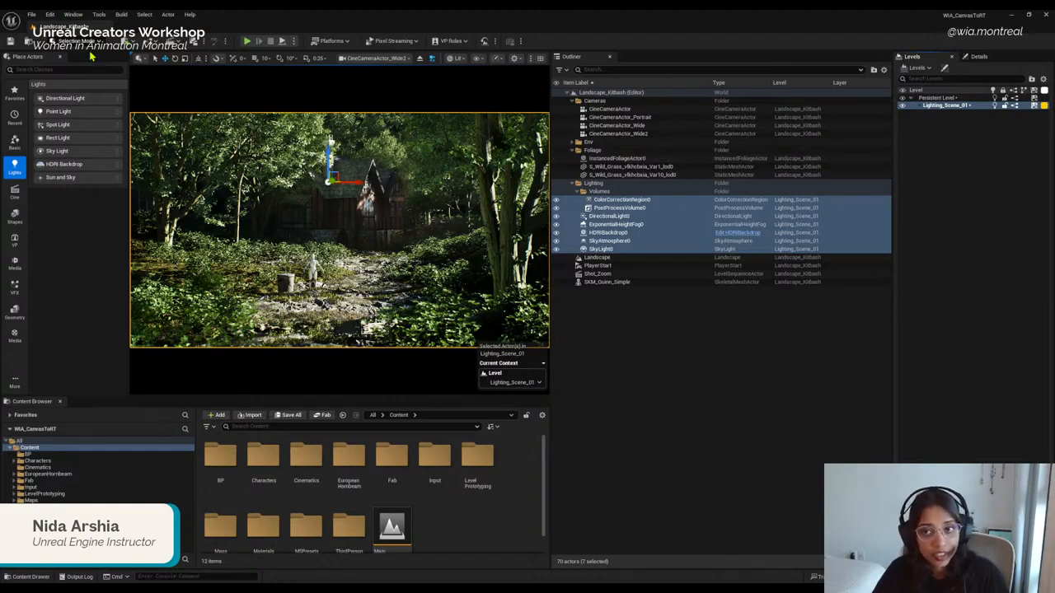
click(903, 107)
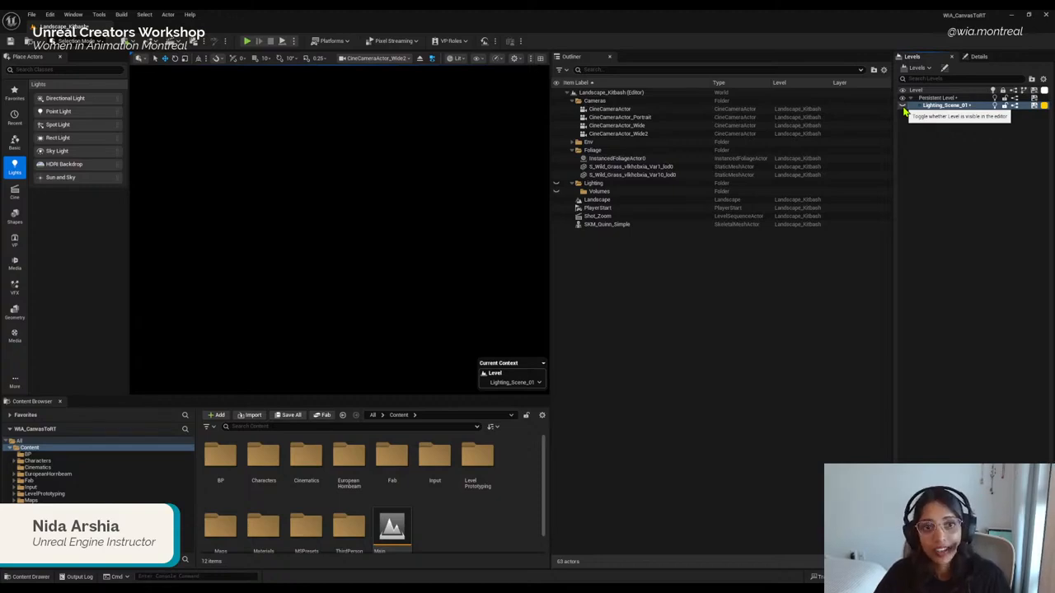
click(904, 106)
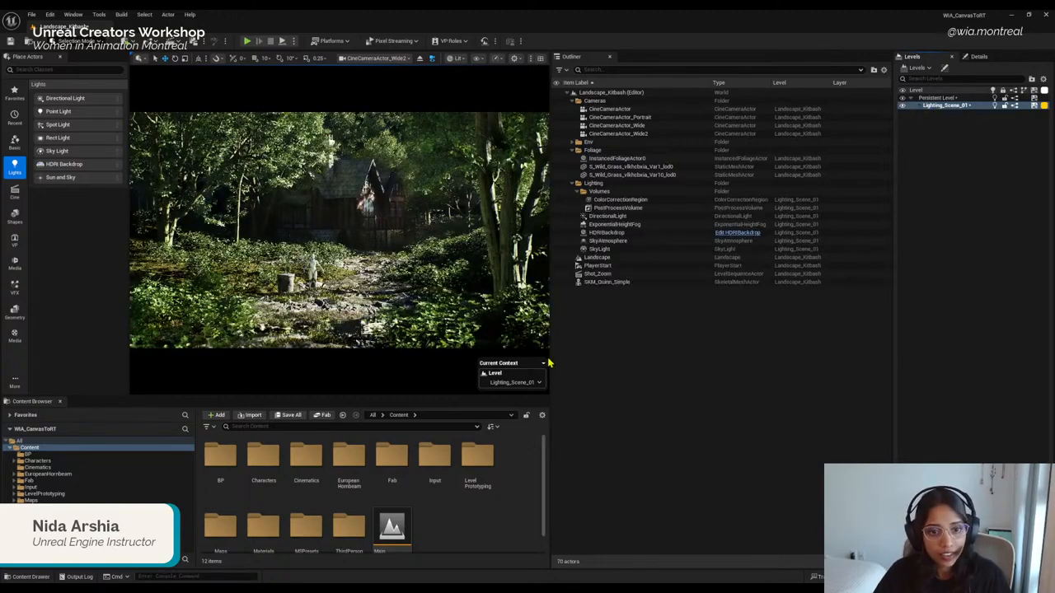
drag(549, 363, 692, 334)
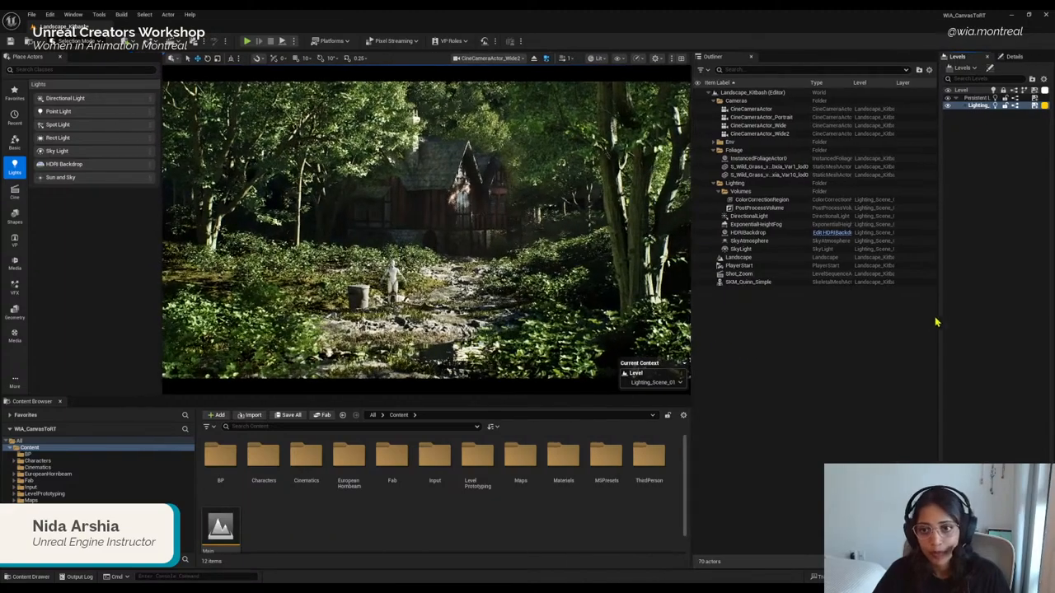
drag(938, 317, 881, 317)
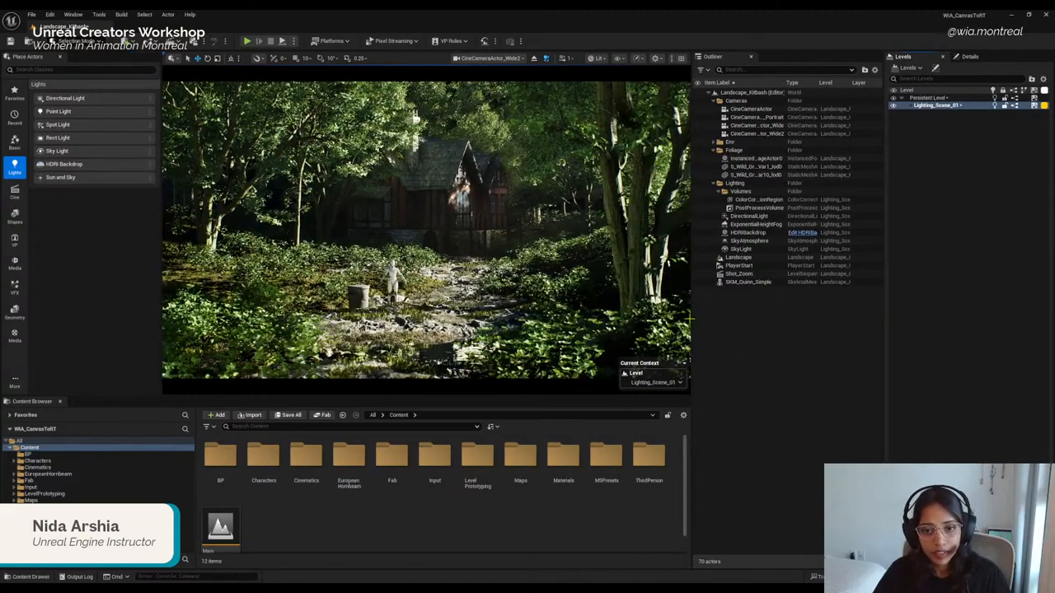
drag(692, 318, 620, 331)
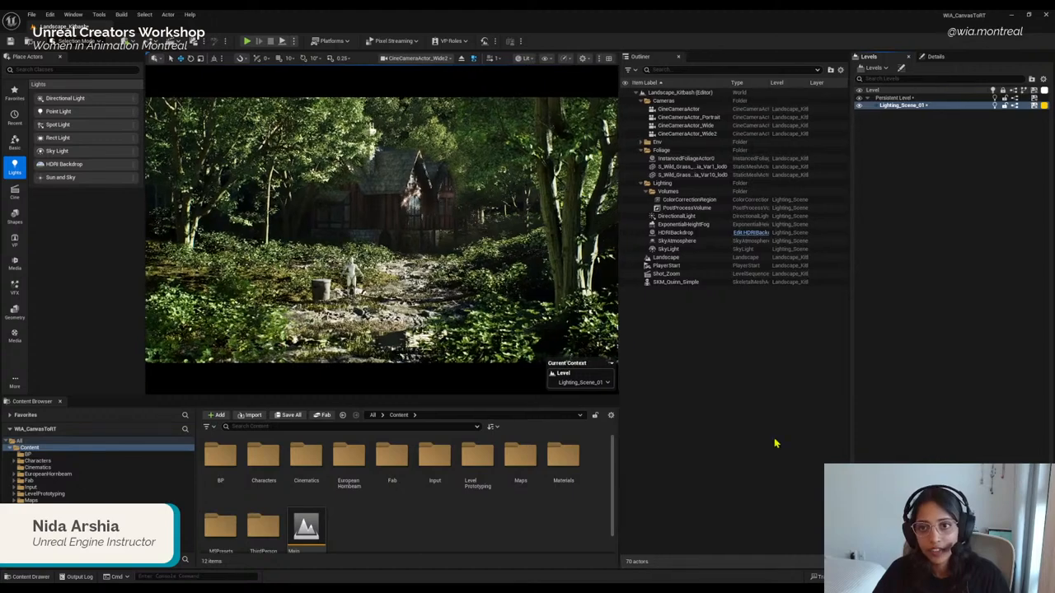
Step: Change the streaming method of Lighting_Scene_01 to Always Loaded
right_click(893, 108)
mouse_move(939, 168)
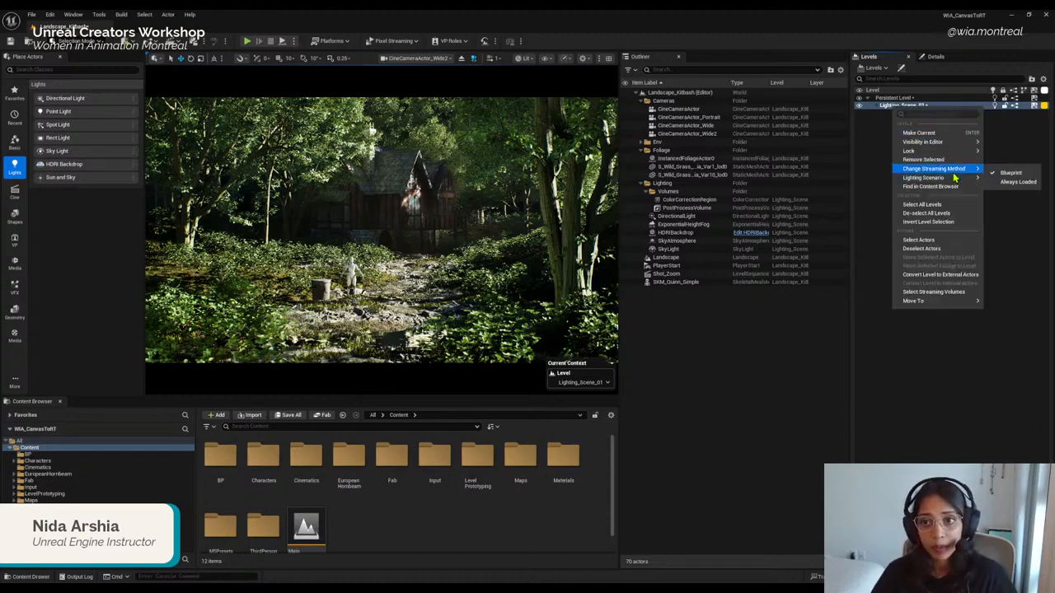
click(1004, 187)
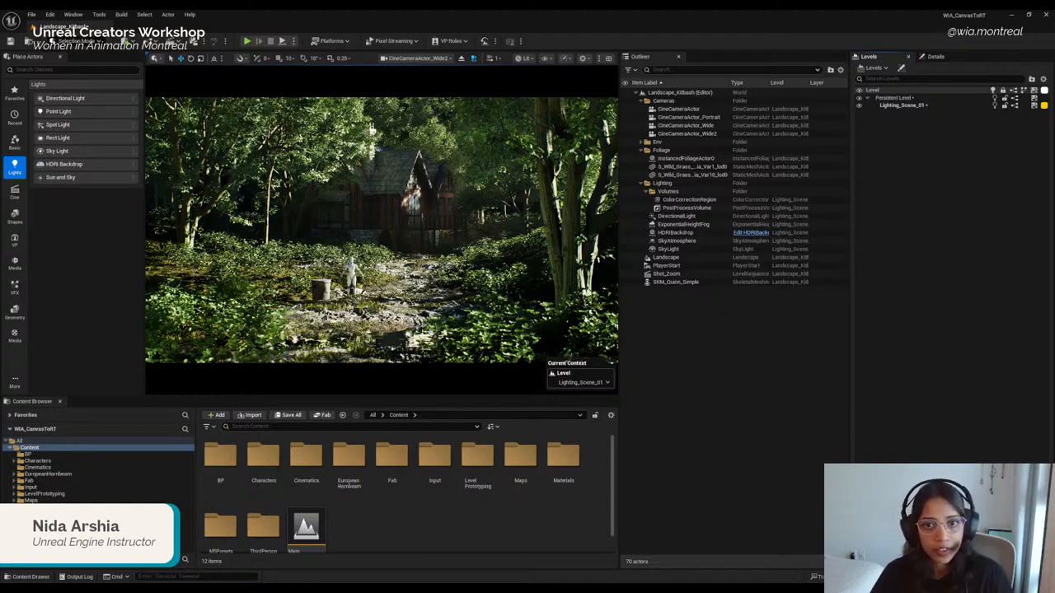
Step: Hide the Lighting_Scene_01 level and save the changed levels
click(860, 107)
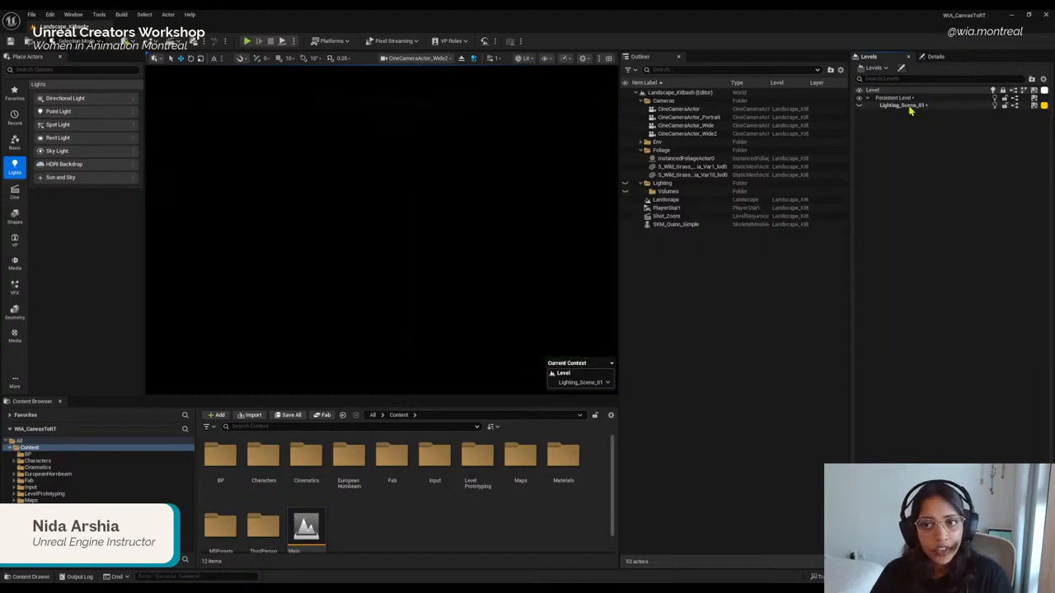
click(32, 14)
click(53, 132)
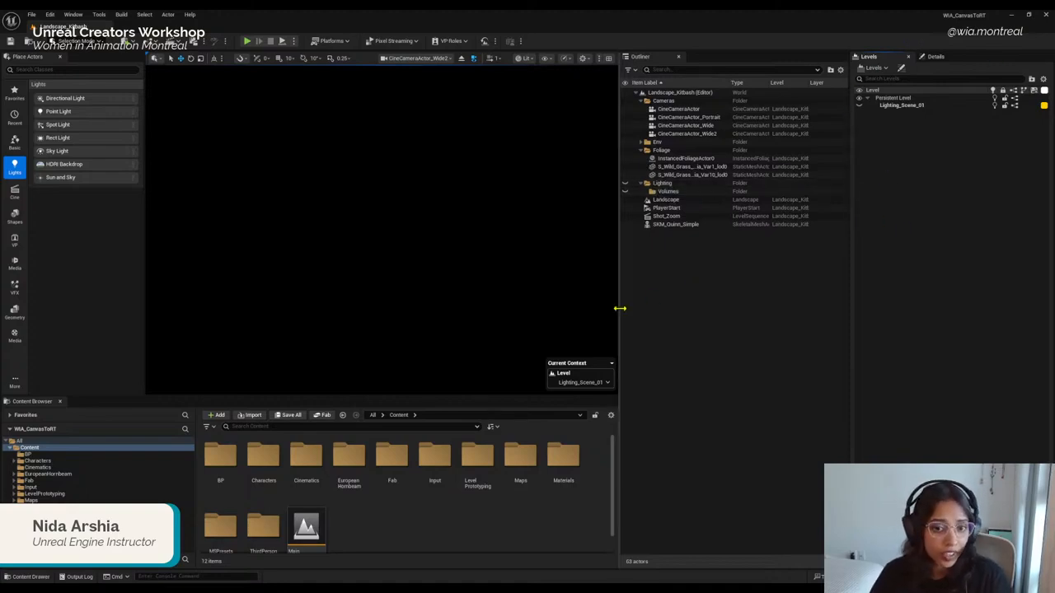
drag(620, 308, 626, 308)
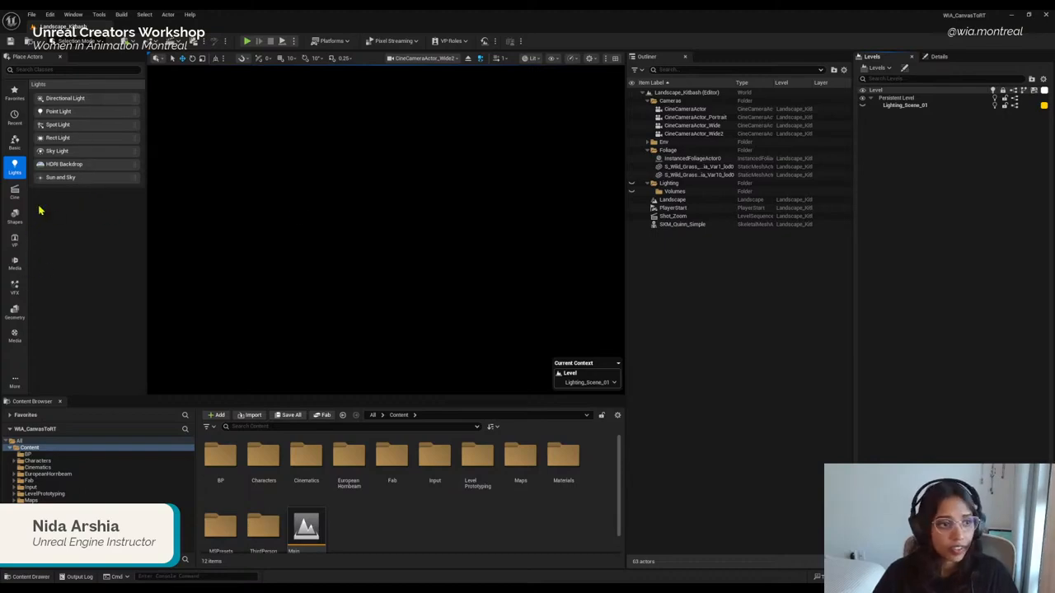
click(13, 241)
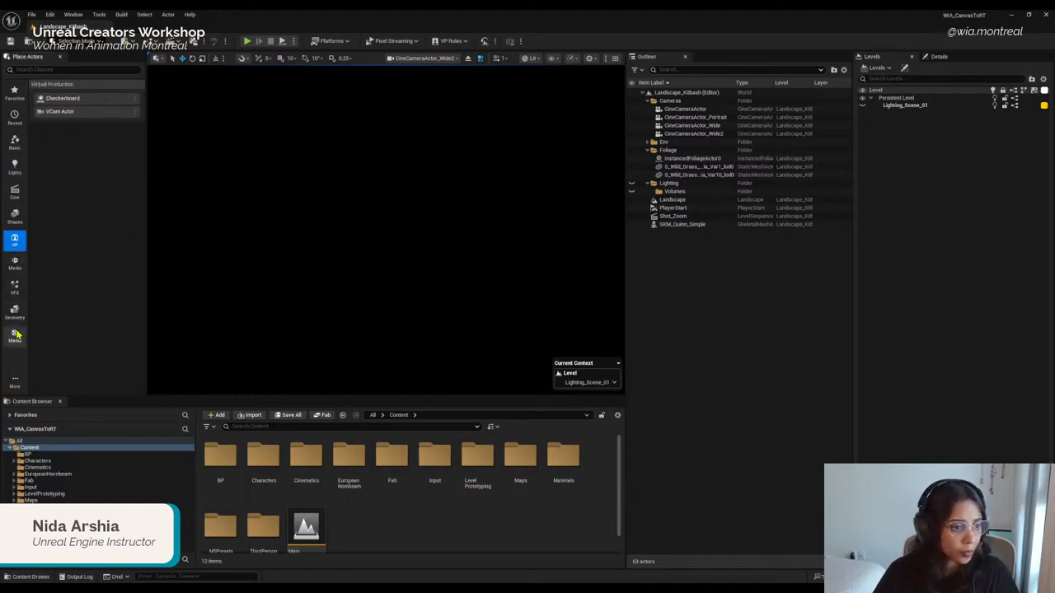
click(15, 287)
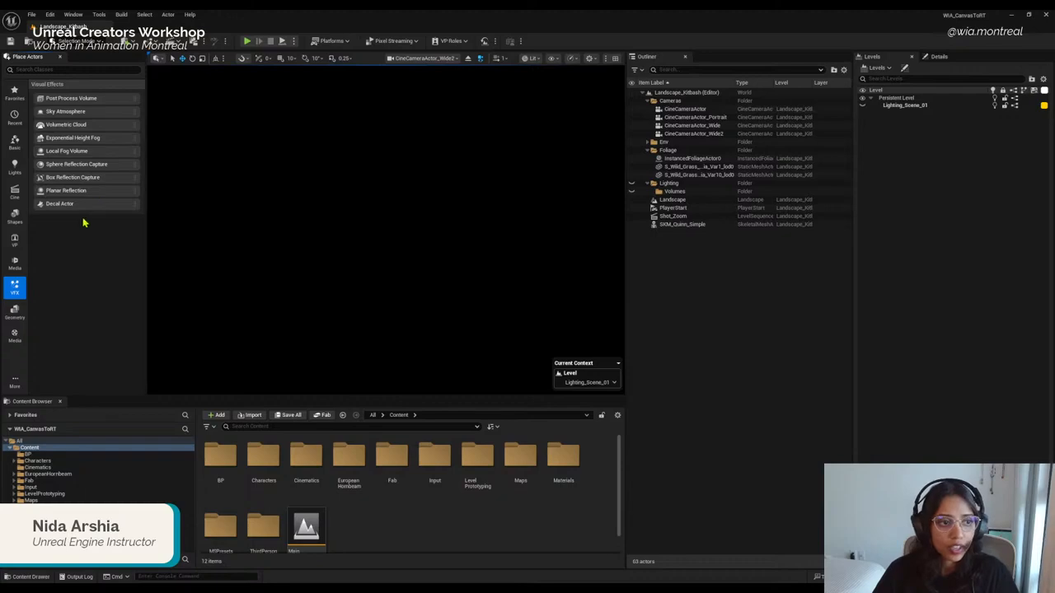
click(14, 166)
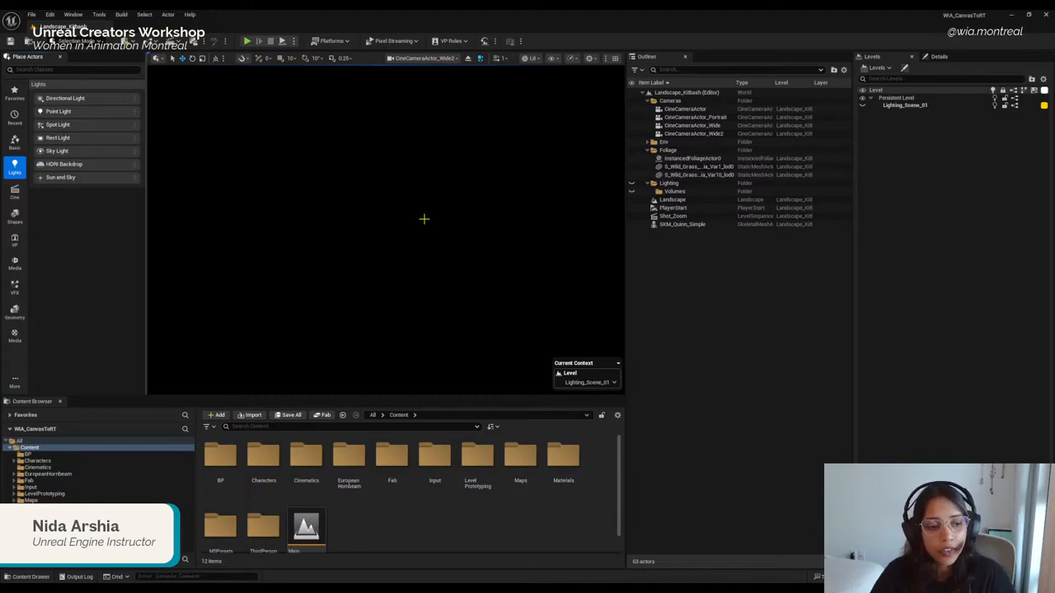
Step: Create a directional light, sky light, sky atmosphere, volumetric cloud and height fog with the Env. Light Mixer, and minimize its window
click(80, 16)
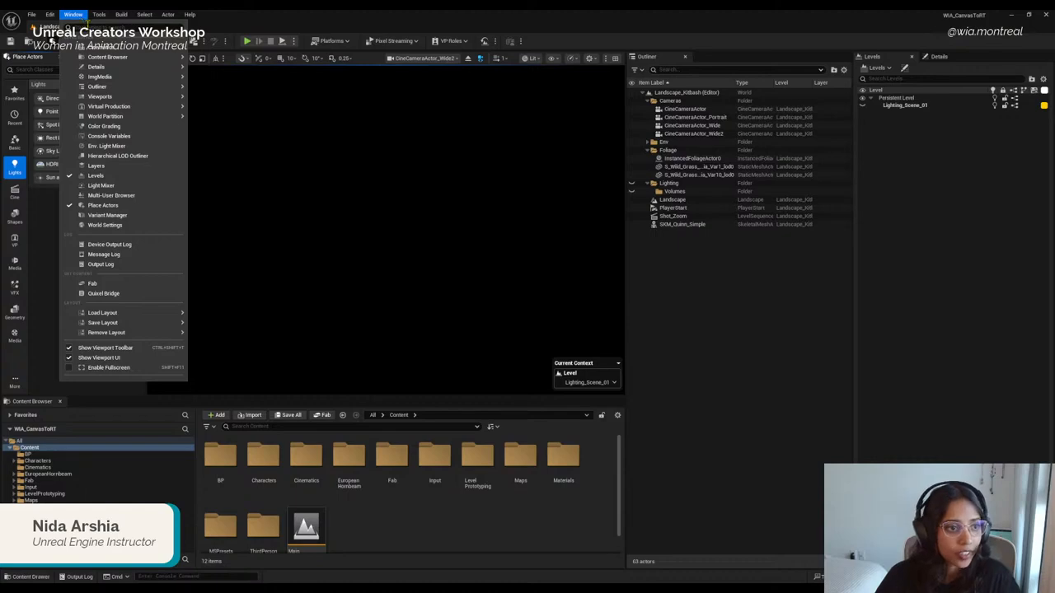
click(122, 147)
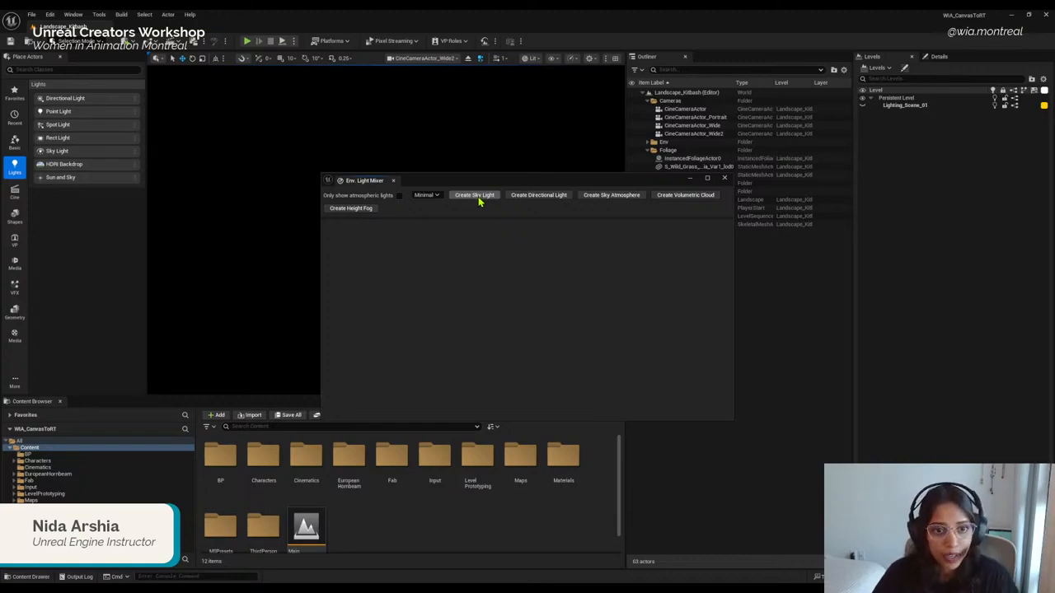
click(528, 199)
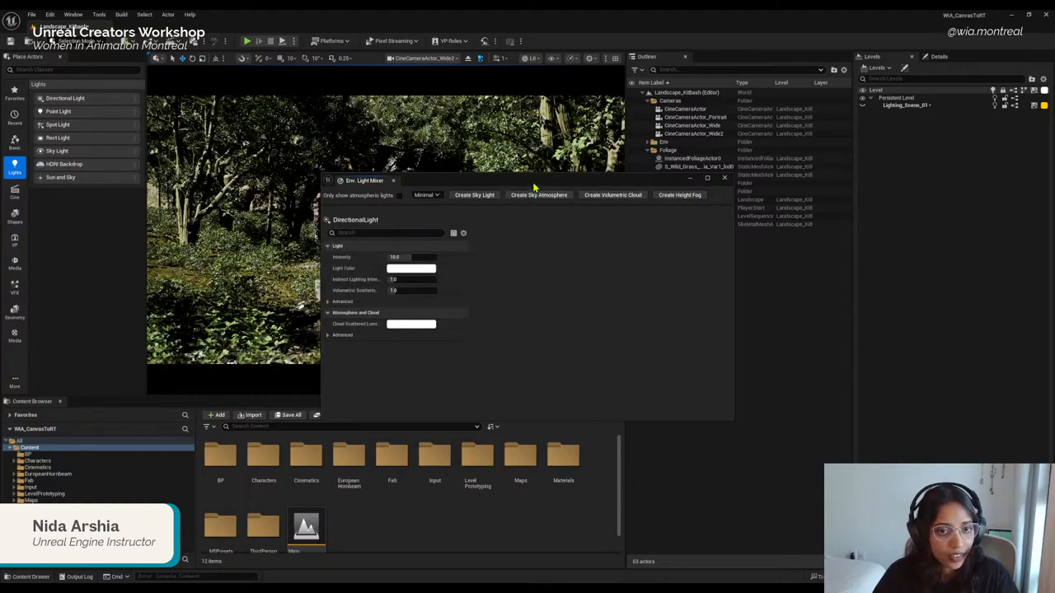
drag(535, 185, 574, 242)
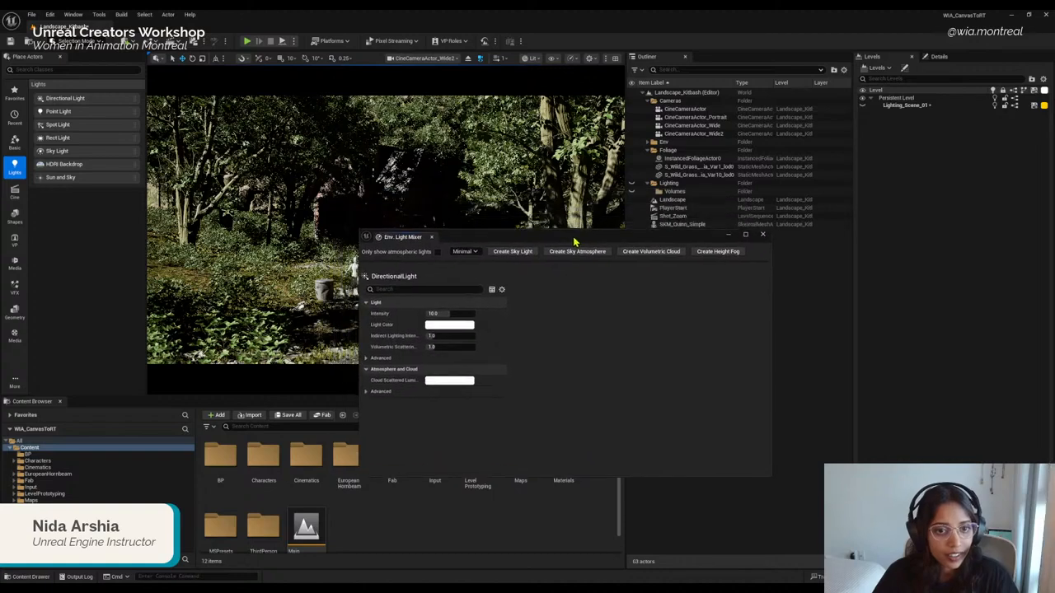
click(520, 256)
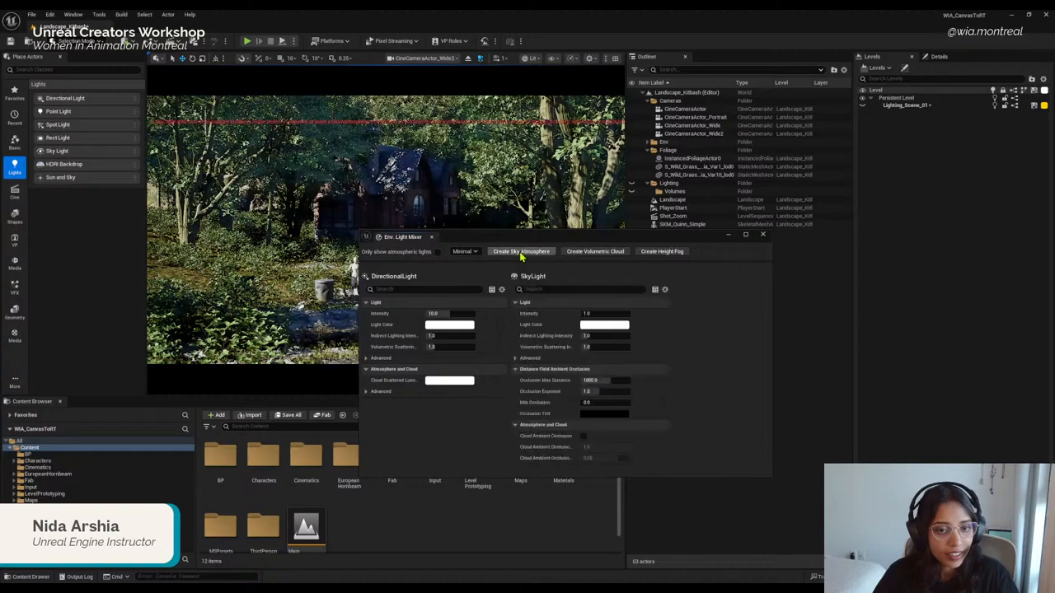
click(521, 253)
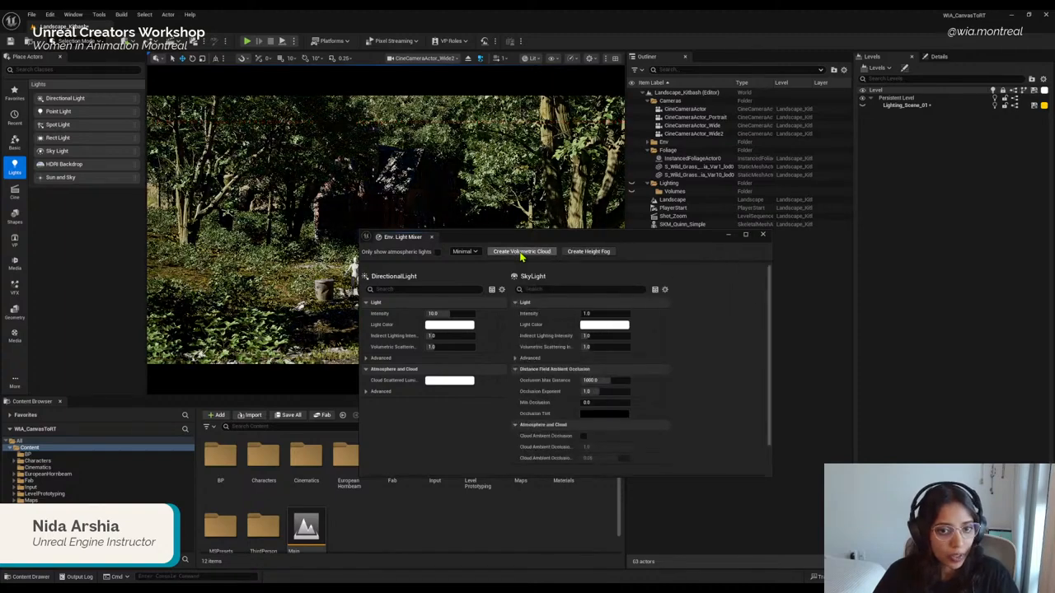
click(521, 252)
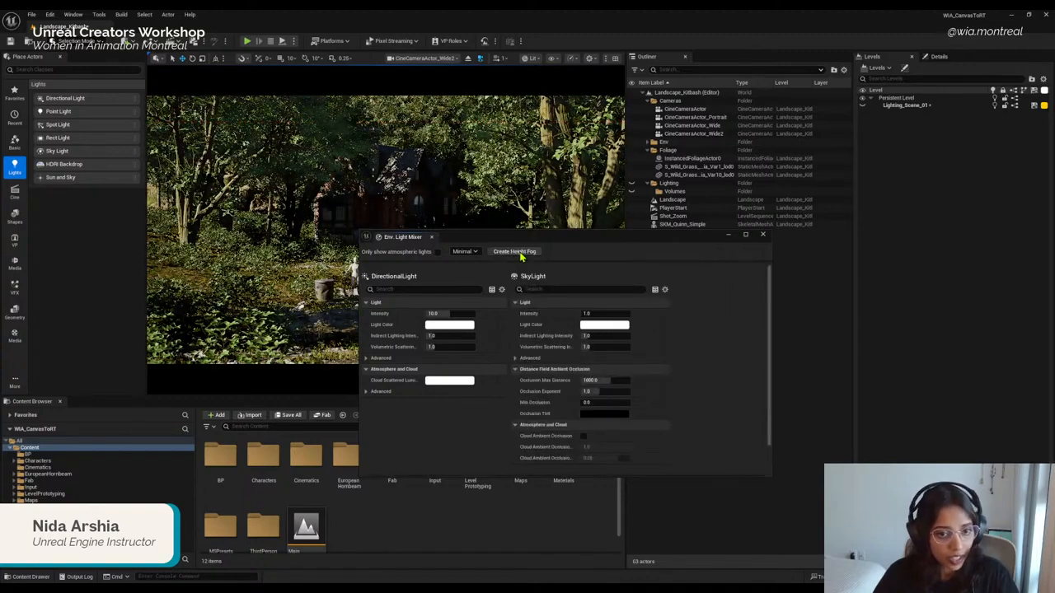
click(520, 254)
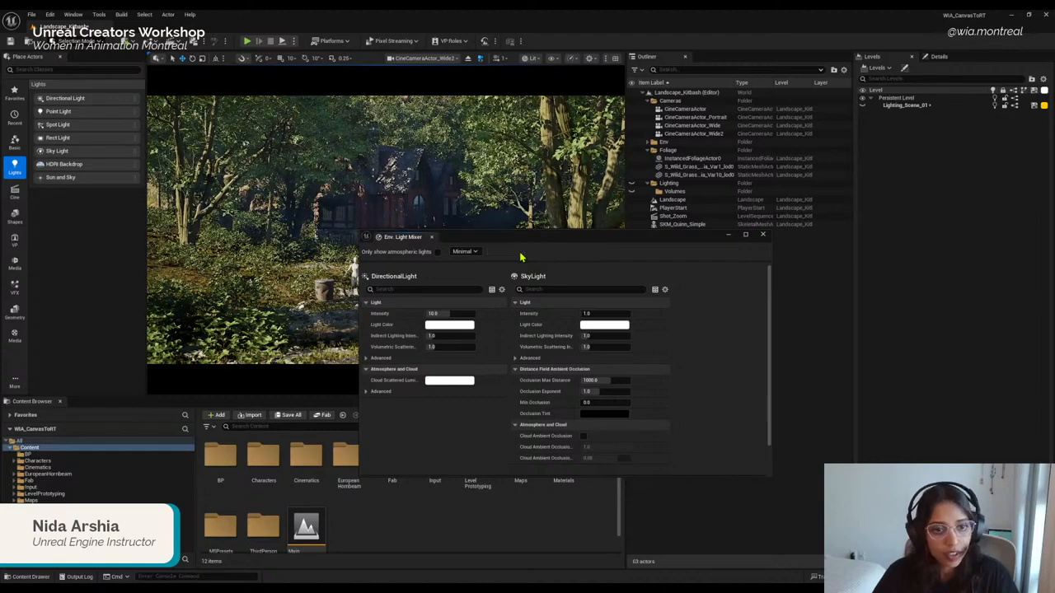
click(731, 238)
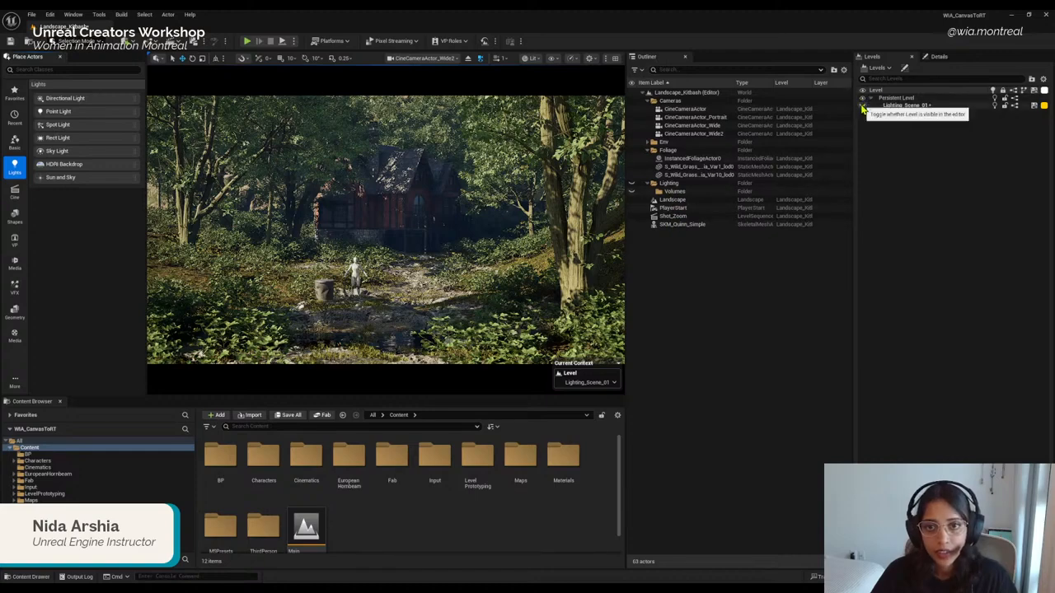
Step: Toggle the visibility of Lighting_Scene_01, leaving it shown, and make the Persistent Level the current level
click(890, 106)
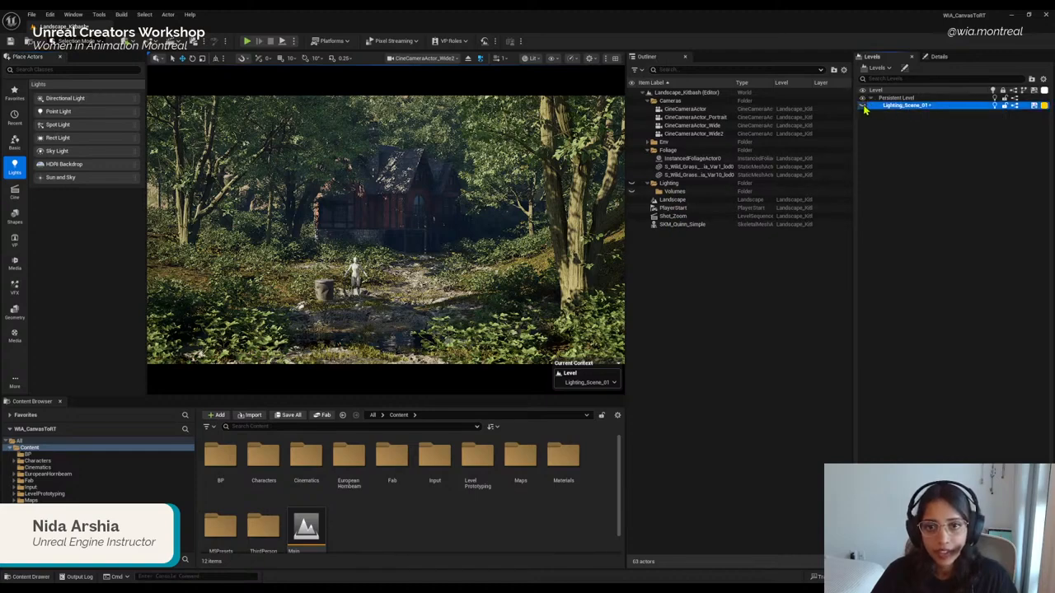
click(863, 107)
click(863, 107)
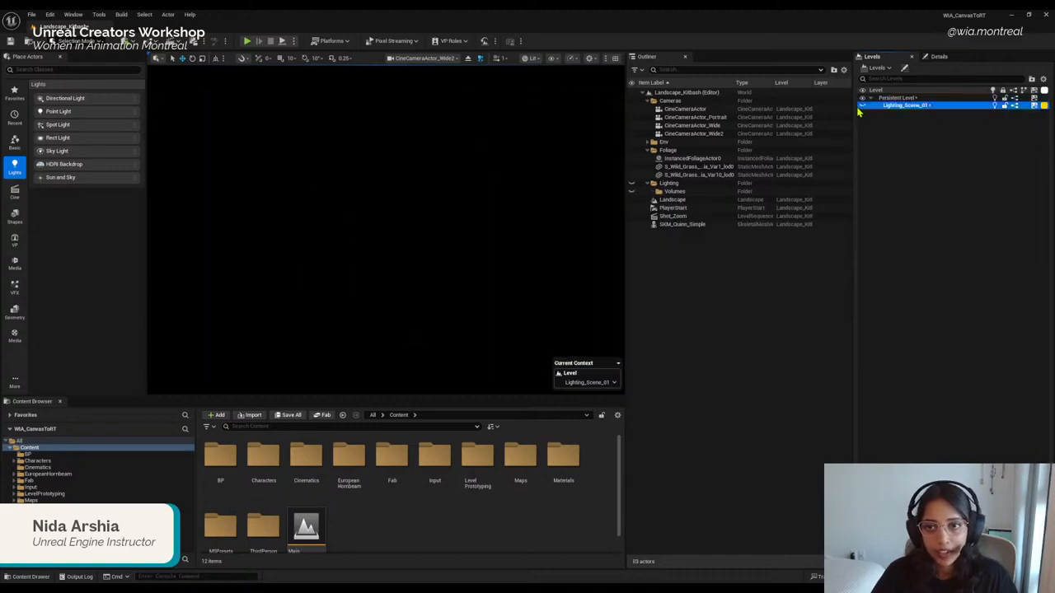
click(863, 107)
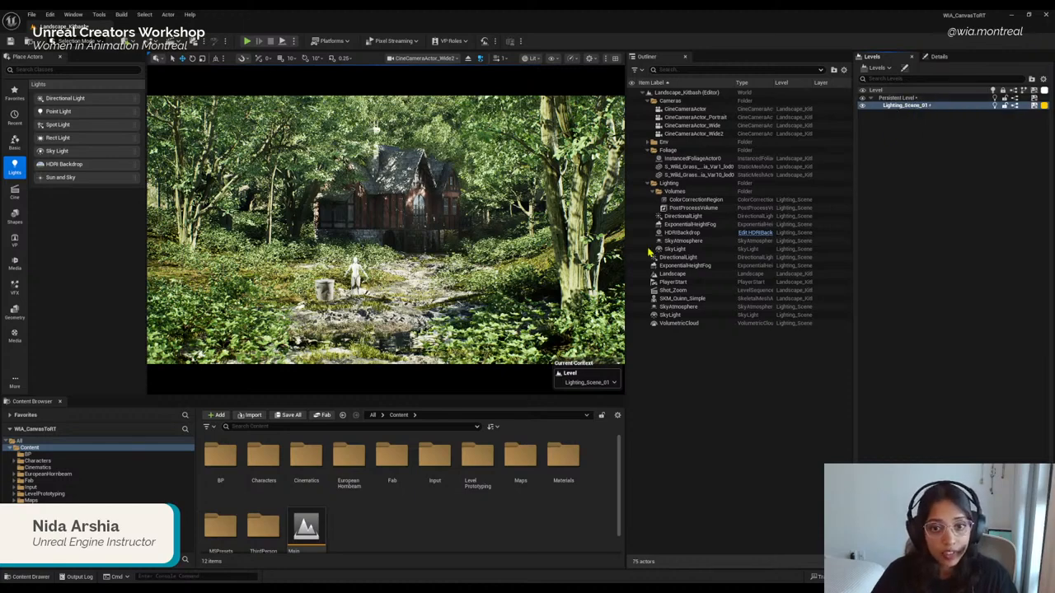
double_click(894, 99)
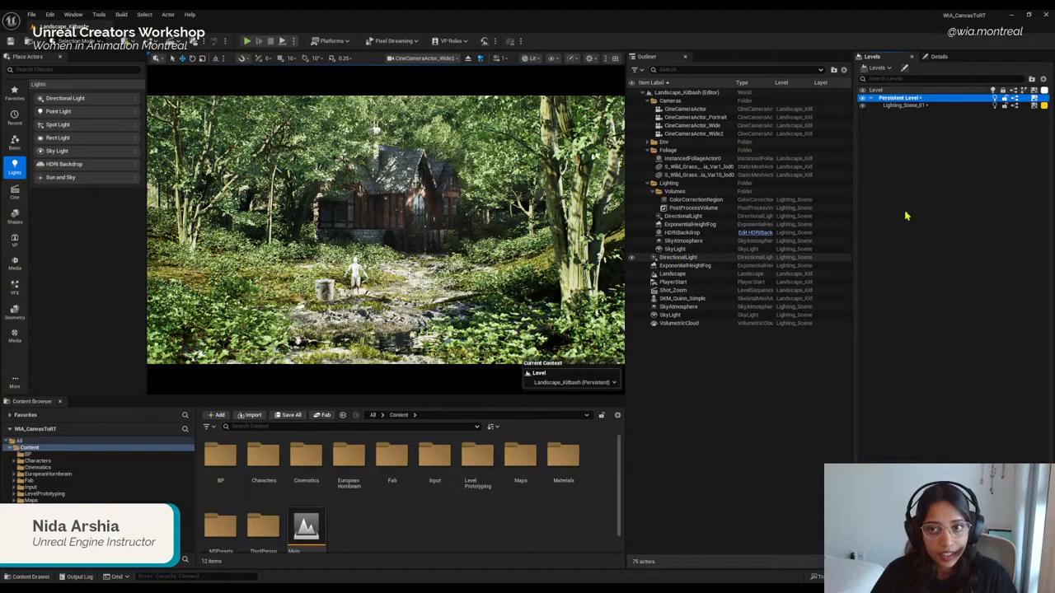
Step: Move the ungrouped DirectionalLight, ExponentialHeightFog, SkyAtmosphere, SkyLight and VolumetricCloud actors to the Persistent Level
click(692, 258)
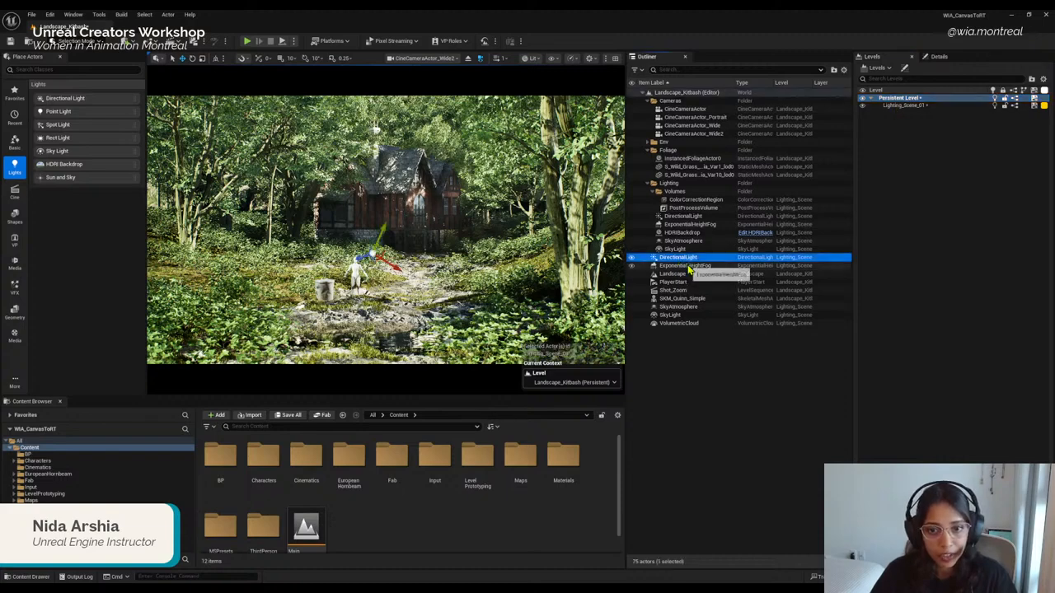
ctrl+click(684, 265)
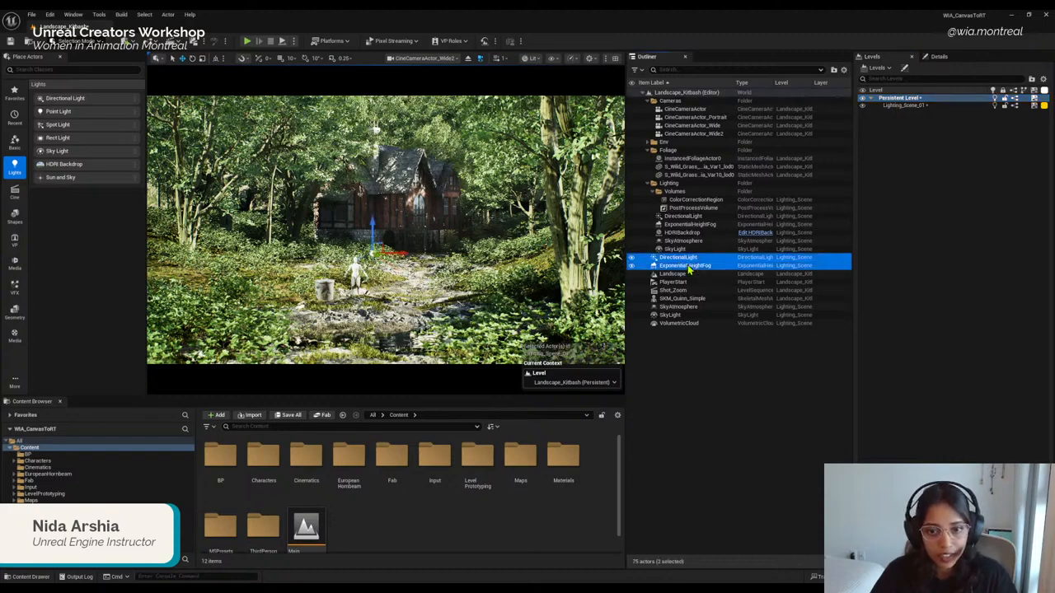
ctrl+click(679, 306)
ctrl+click(671, 315)
ctrl+click(679, 324)
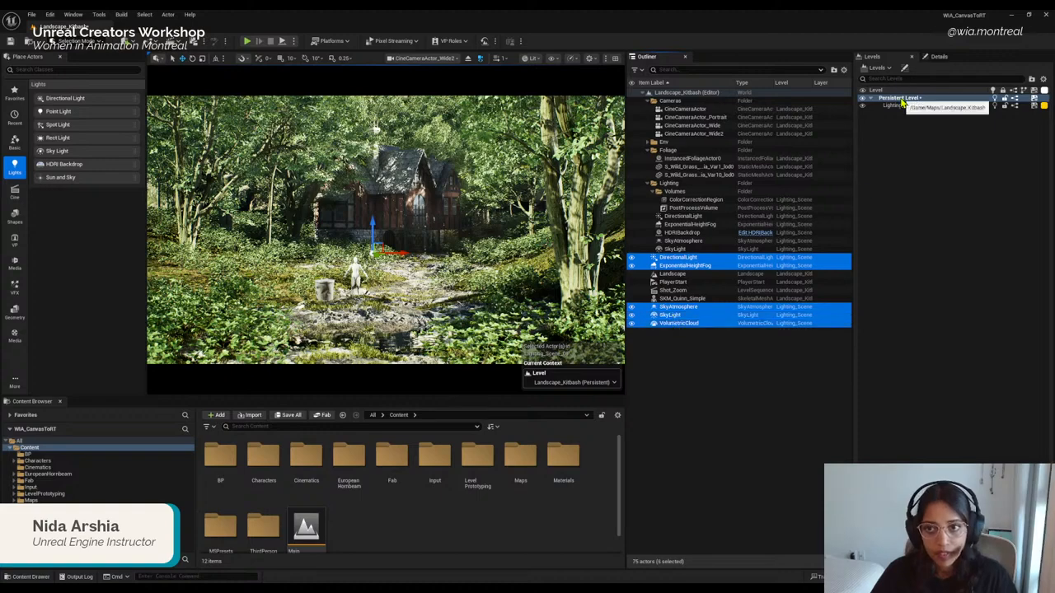
right_click(904, 98)
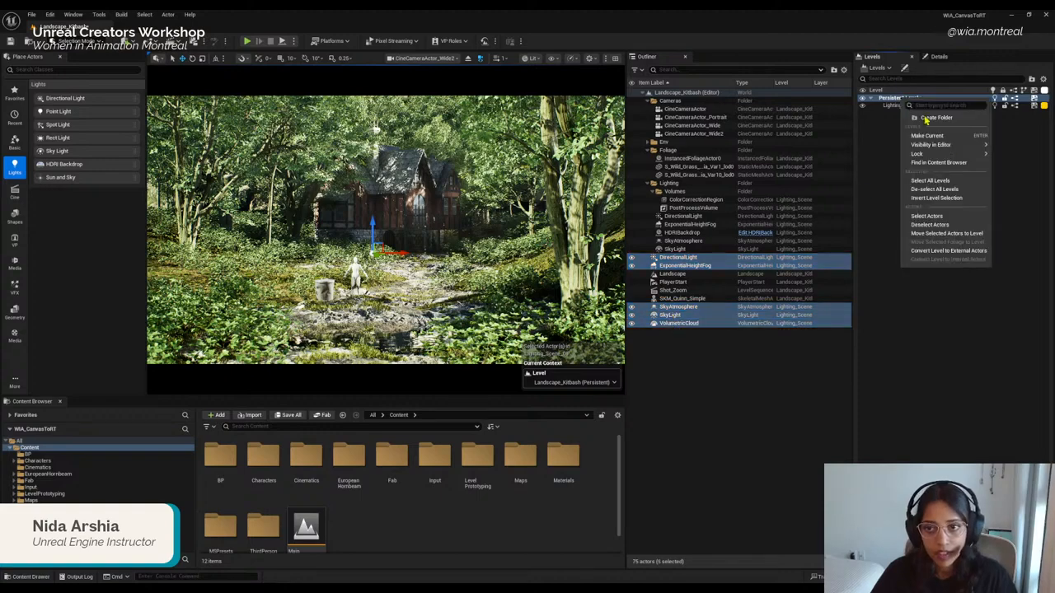
click(946, 235)
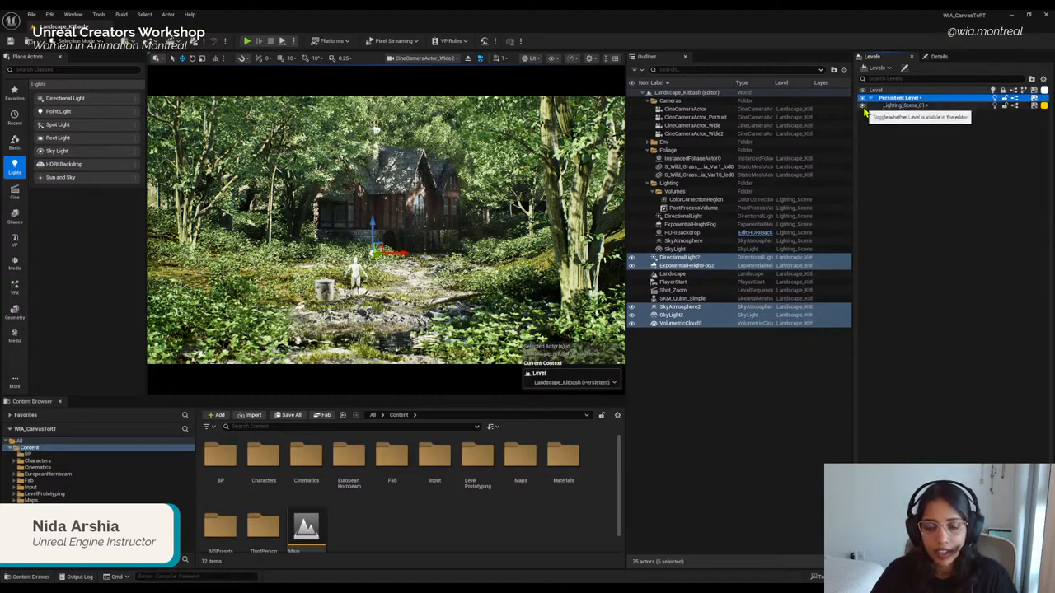
Step: Hide the Lighting_Scene_01 level and move the selected lighting actors into a new Outliner folder named Lighting_02
click(863, 106)
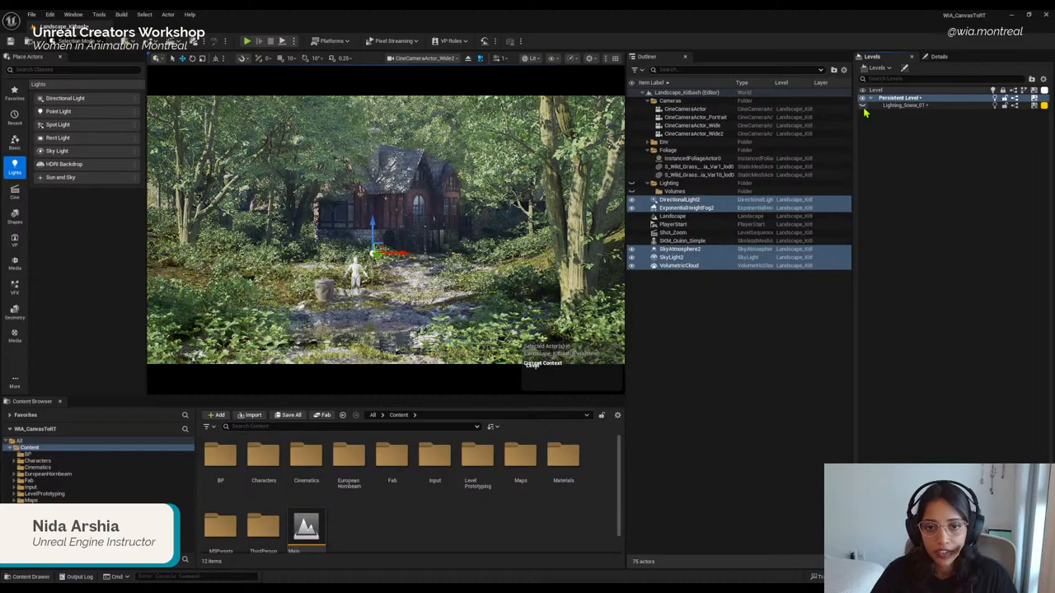
right_click(681, 208)
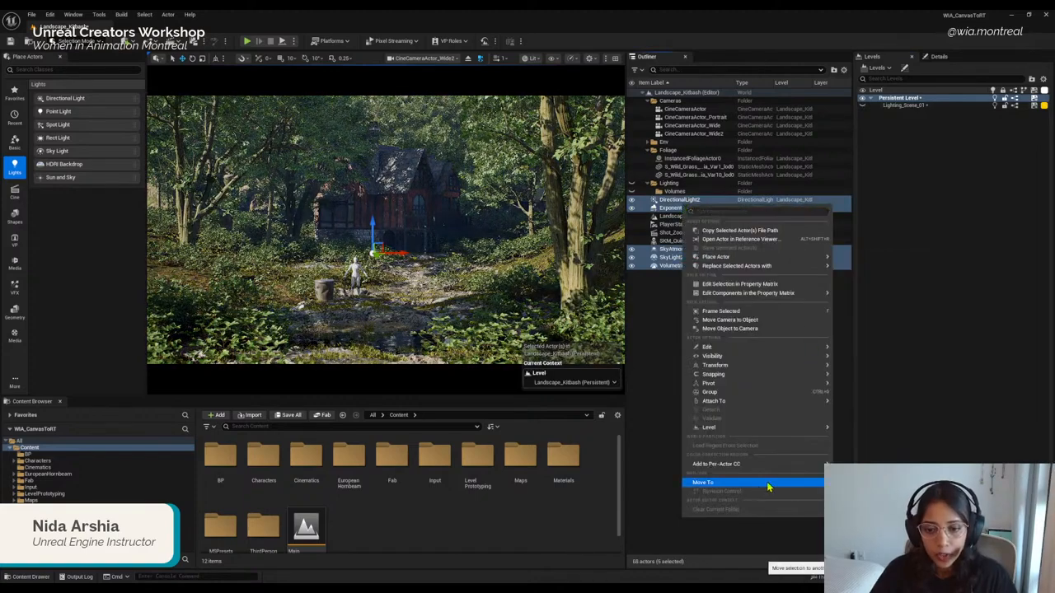
click(874, 487)
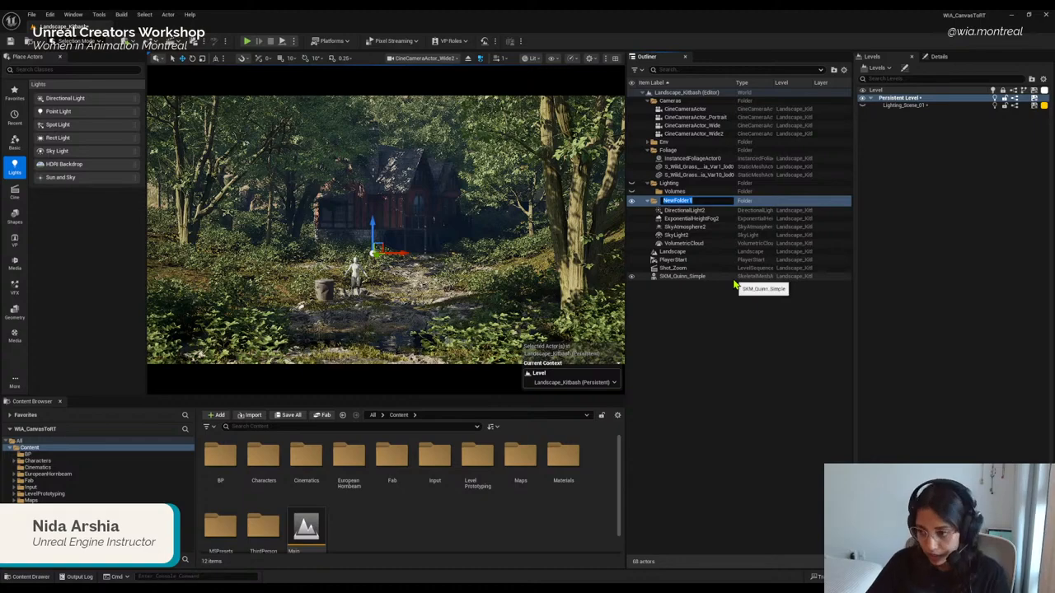
text(Lighting)
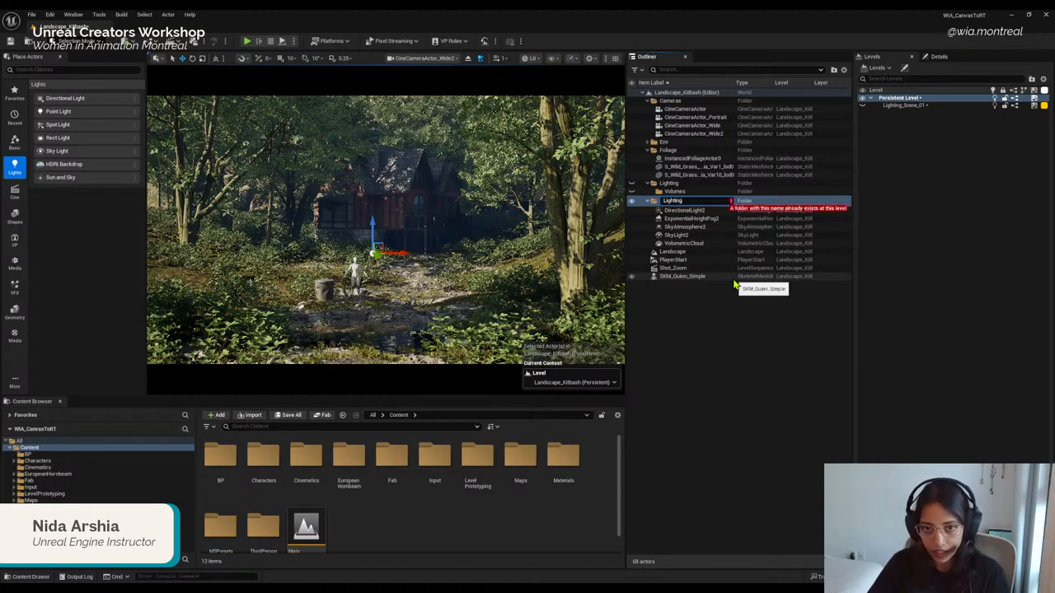
text(_)
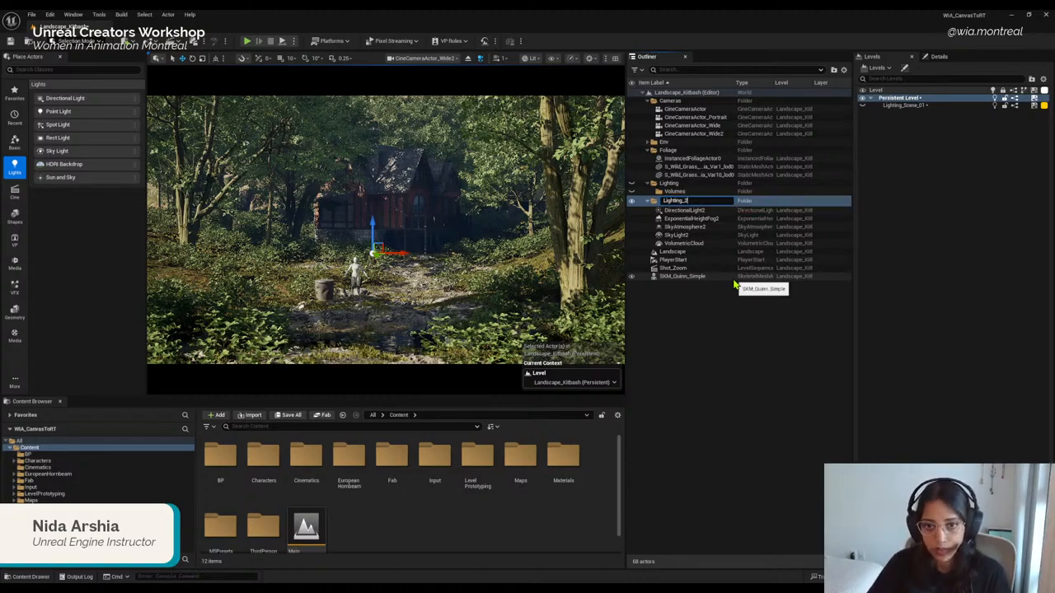
text(2)
key(Return)
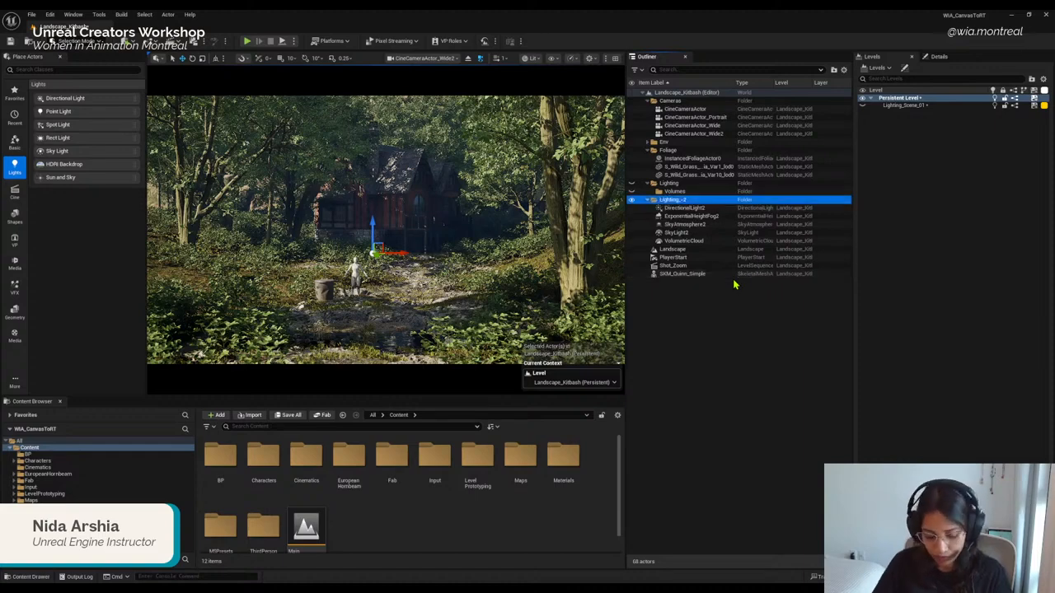
key(F2)
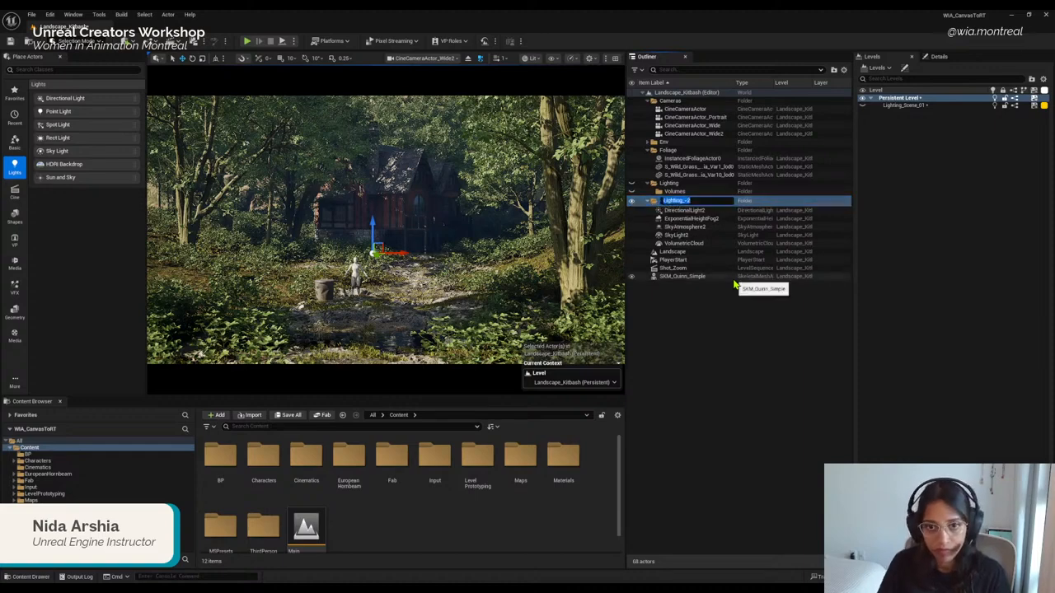
text(02)
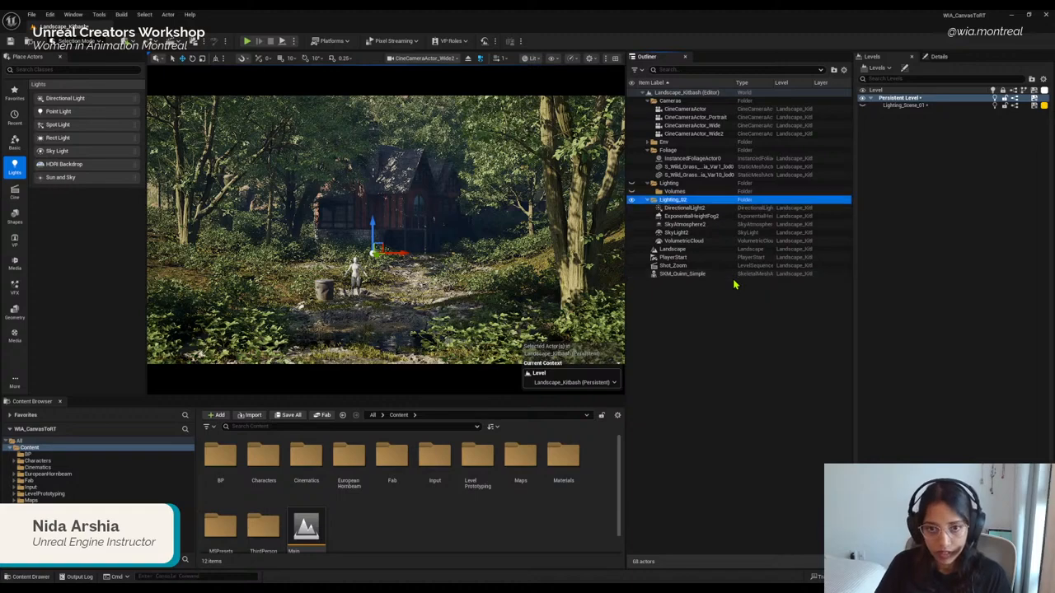
key(Return)
Step: Rename the original Lighting folder in the Outliner as Lighting_01
click(674, 185)
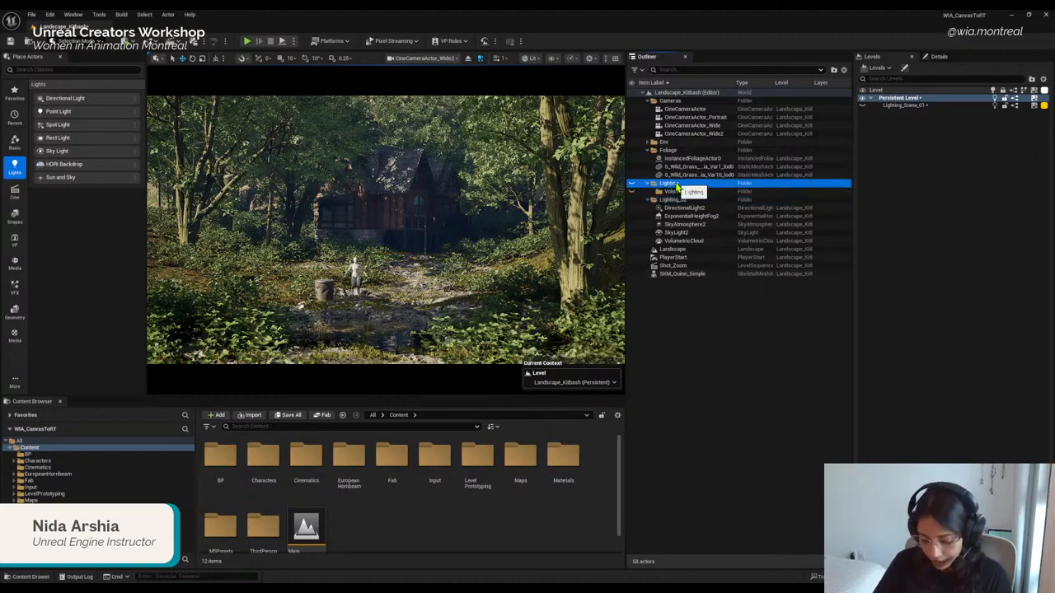
key(F2)
text(_)
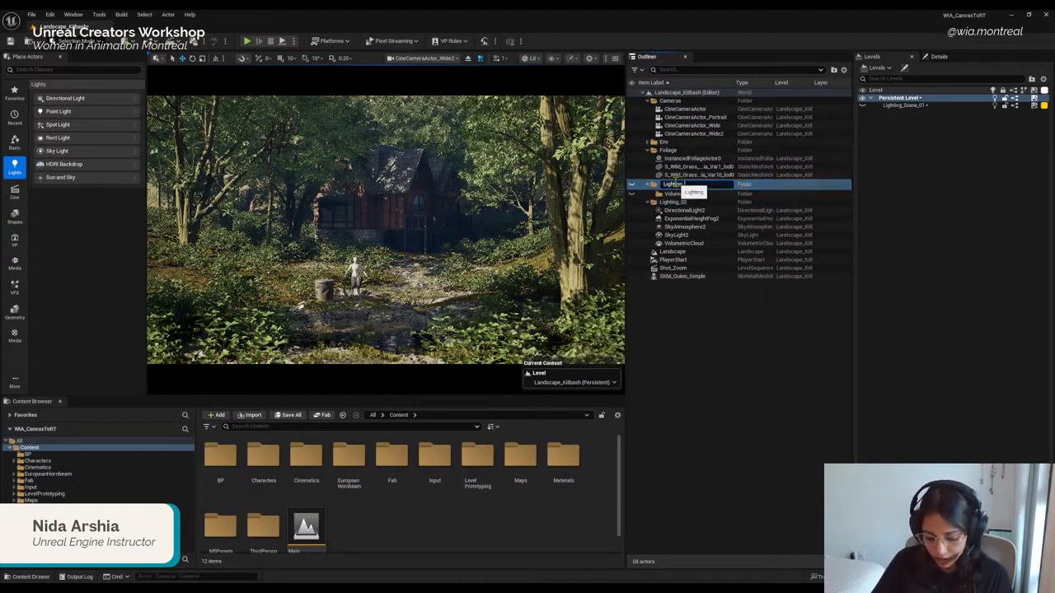
text(01)
key(Return)
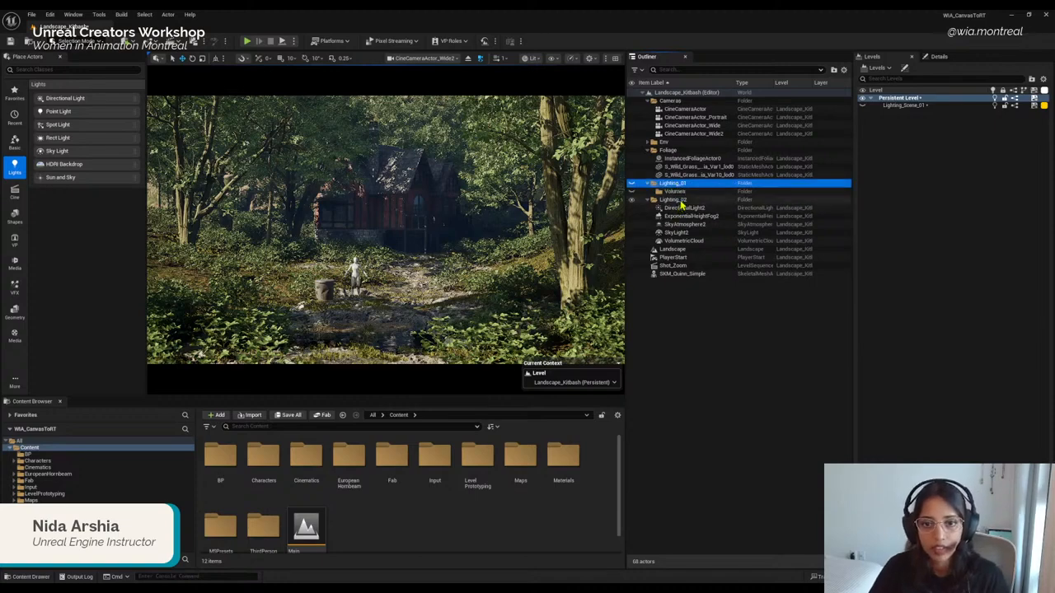
key(Down)
key(Down)
key(Down)
key(Down)
key(Down)
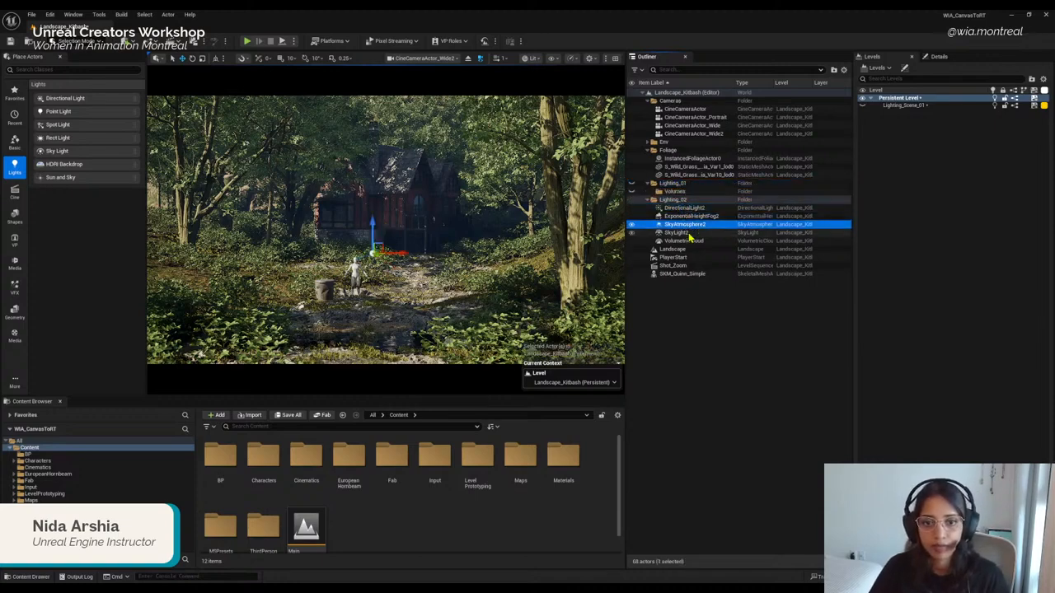
key(Down)
key(Down)
click(673, 200)
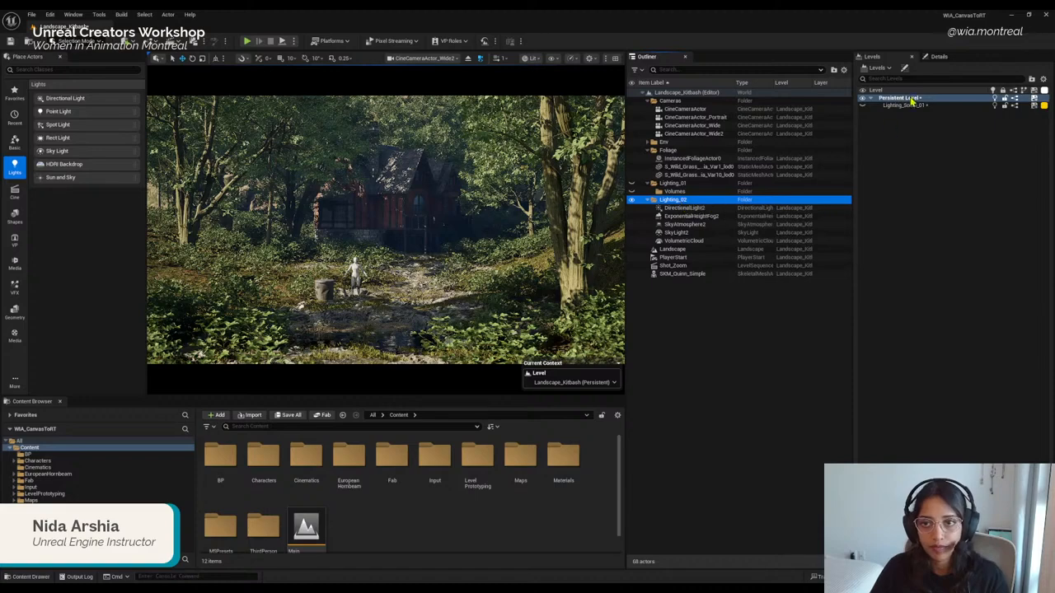
click(876, 68)
mouse_move(900, 96)
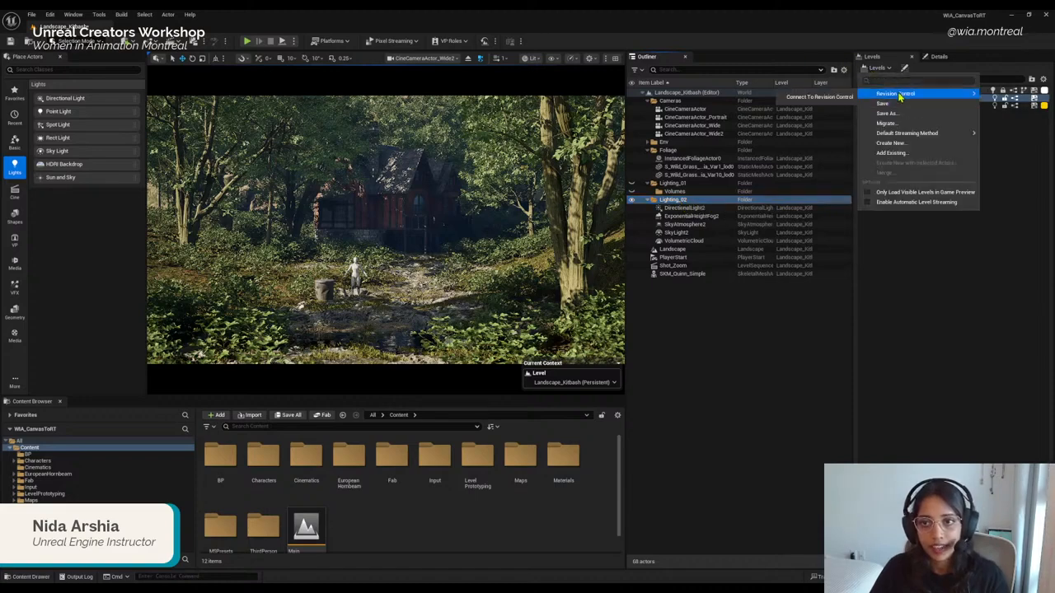
click(893, 156)
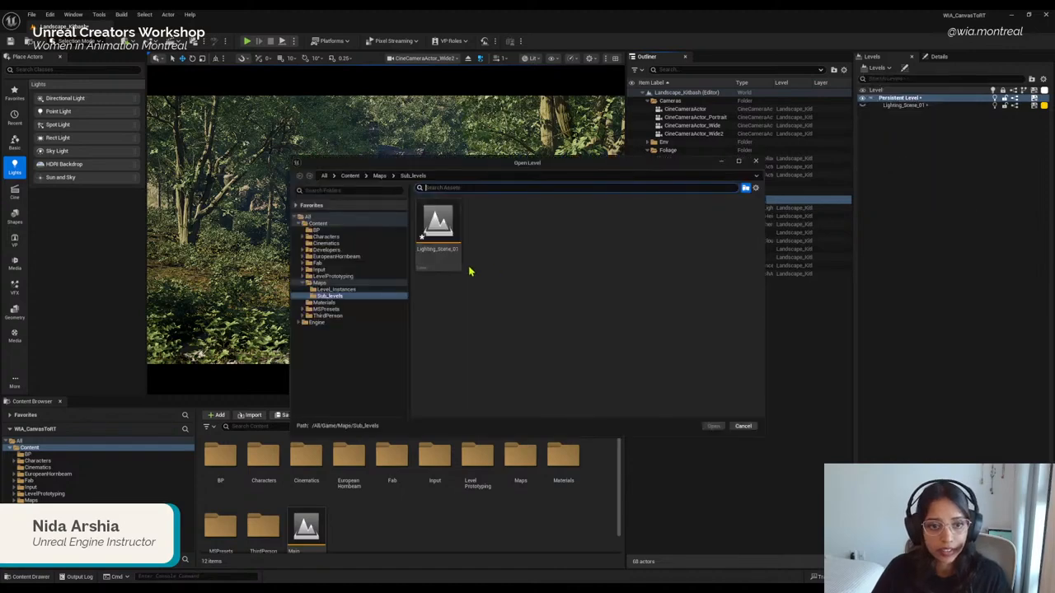
click(438, 262)
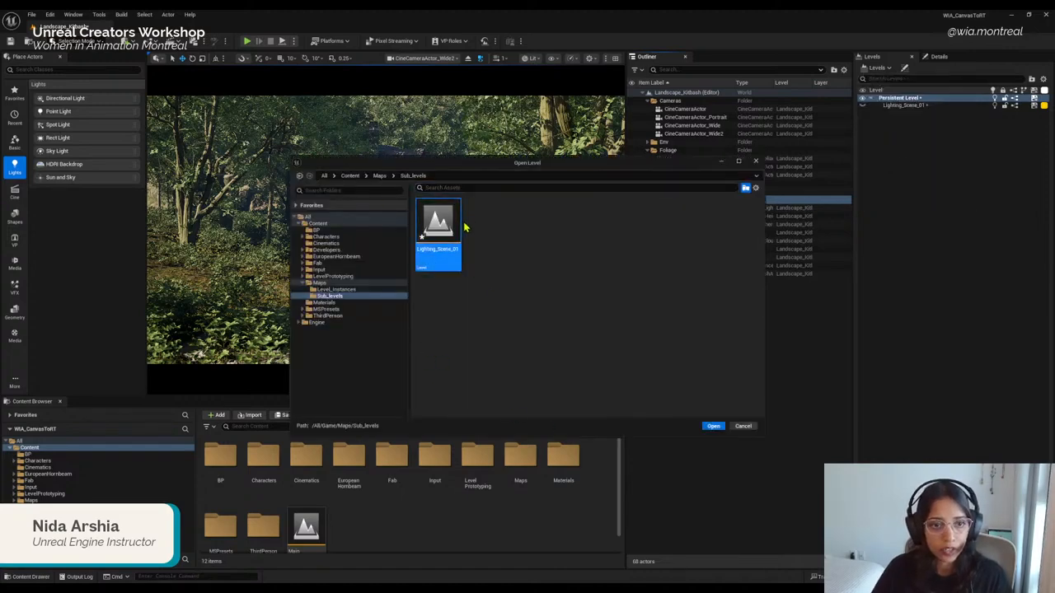
click(517, 258)
click(744, 426)
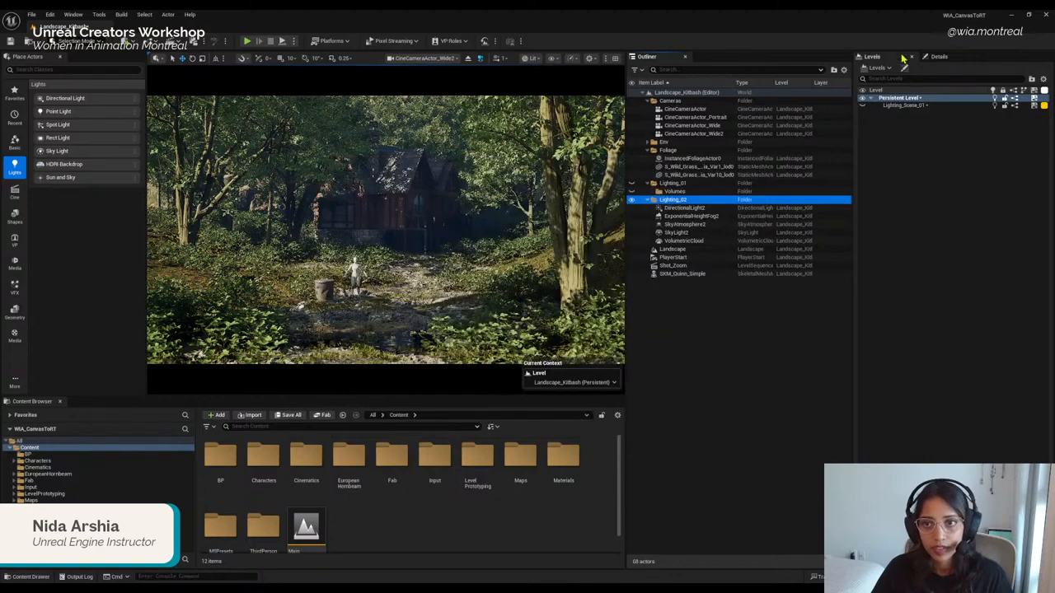
Step: Create a new sublevel from the Empty Level template and save it as Lighting_Scene_02 in the Maps/Sub_levels folder
click(876, 67)
click(905, 145)
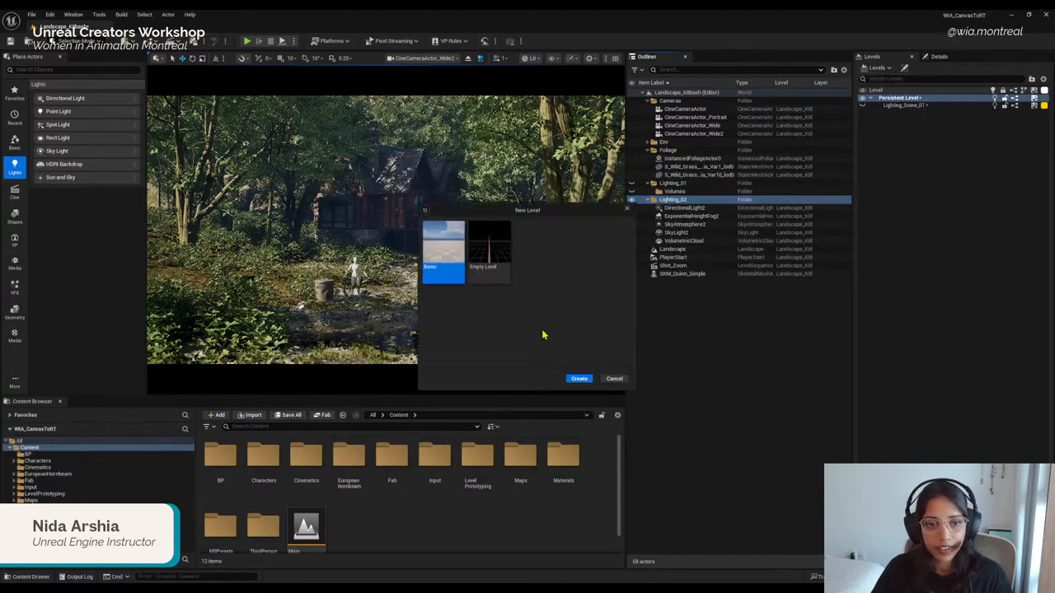
click(489, 251)
click(575, 377)
click(439, 235)
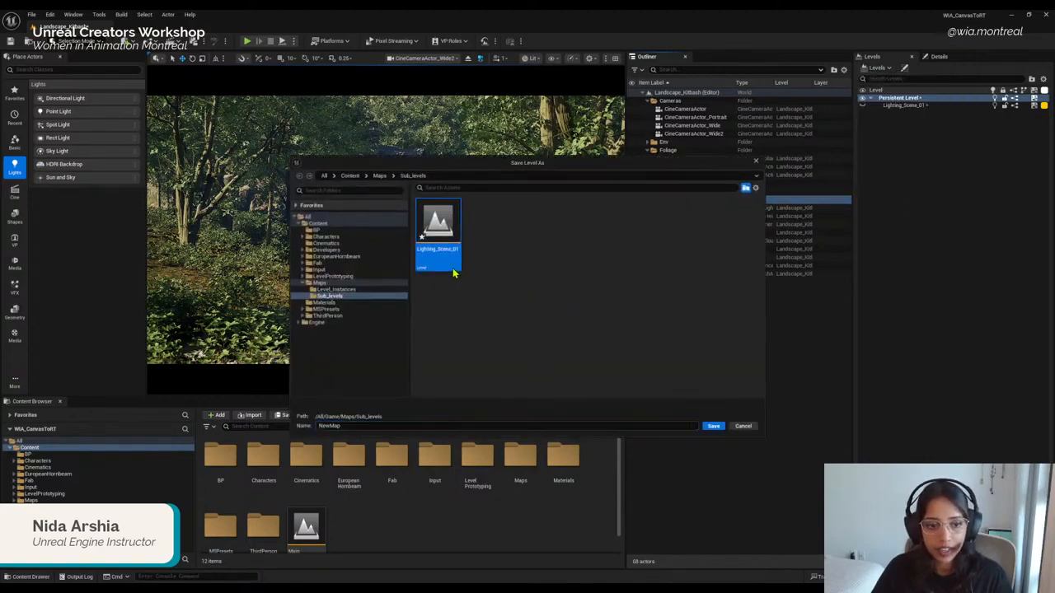
double_click(414, 426)
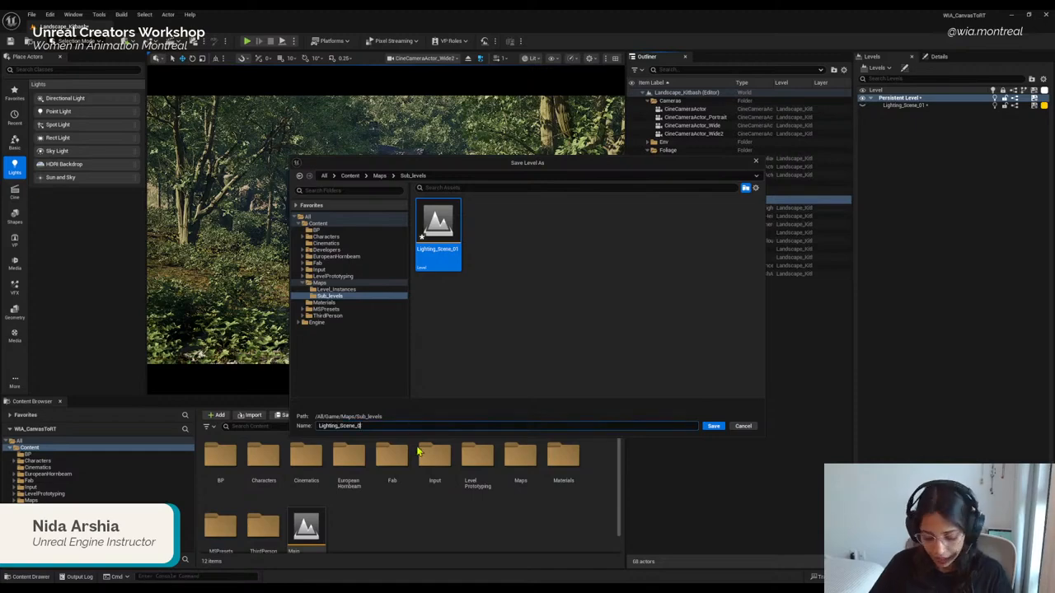
text(2)
key(Return)
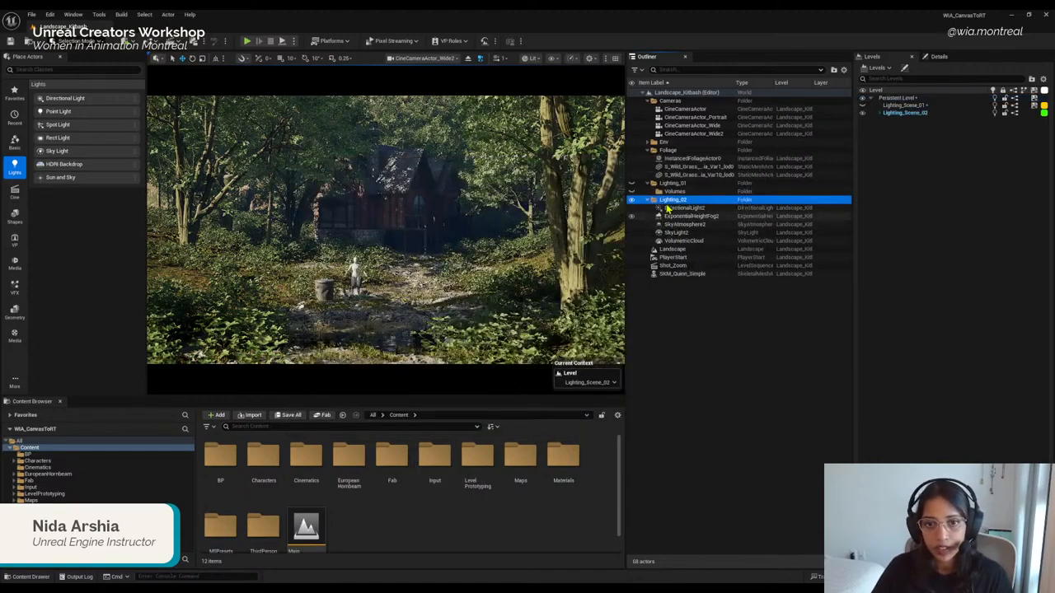
Step: Move all the lighting actors in the Lighting_02 folder to the Lighting_Scene_02 level
shift+click(684, 241)
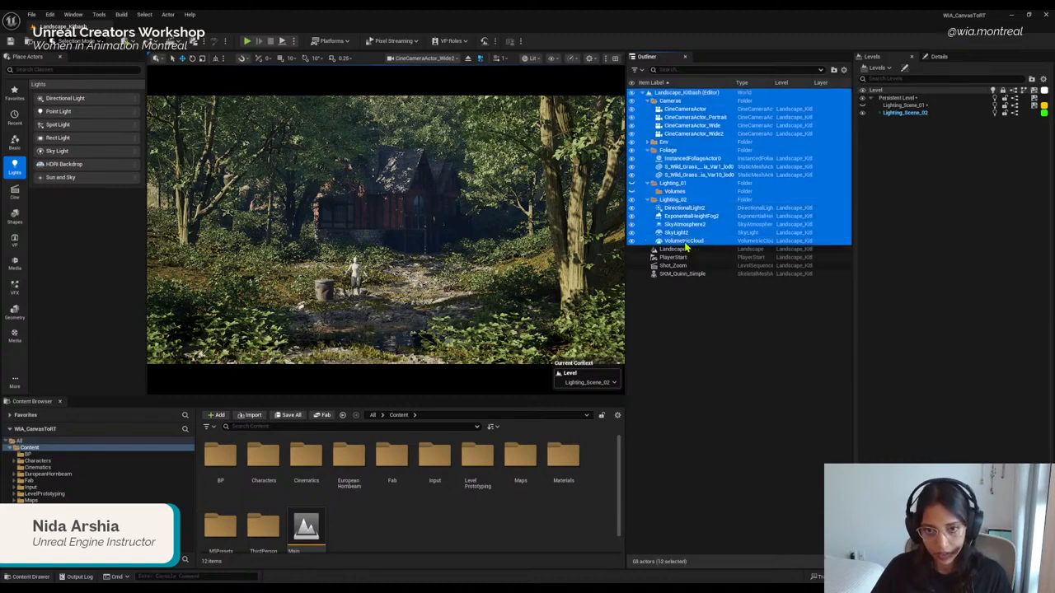
click(672, 201)
shift+click(684, 240)
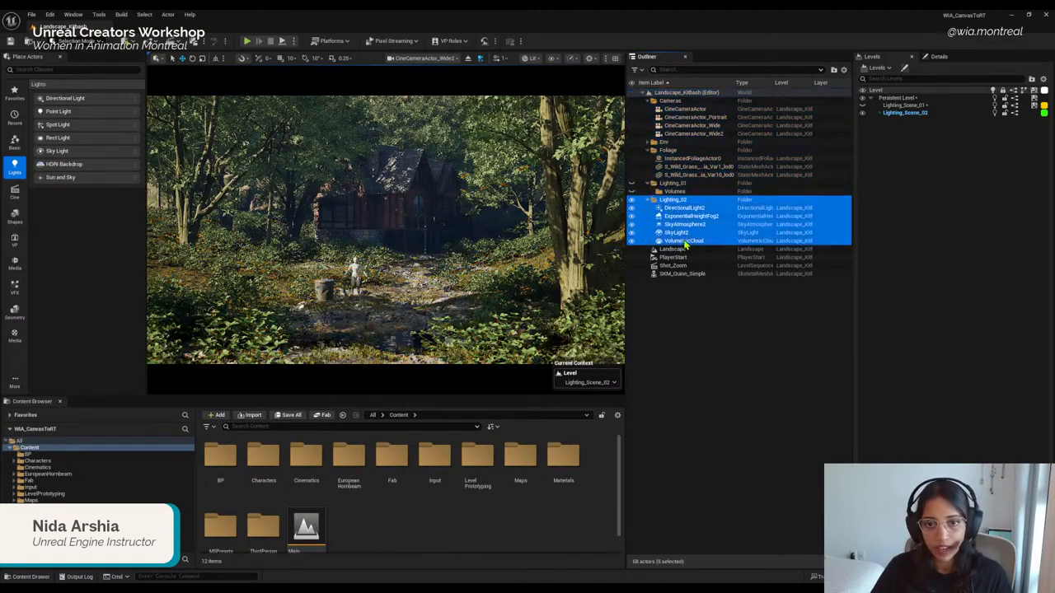
right_click(912, 115)
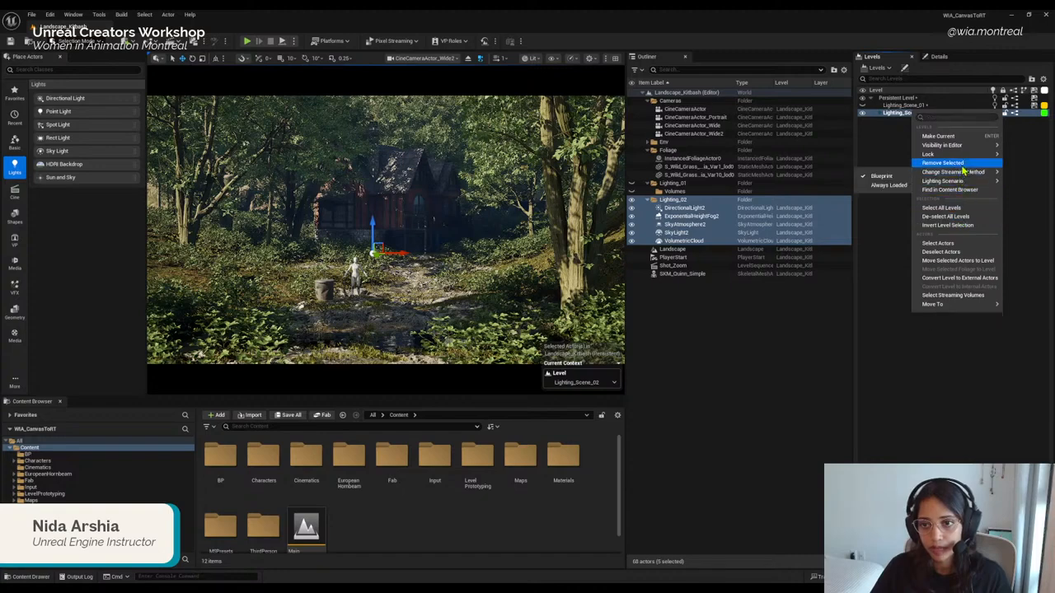
click(979, 261)
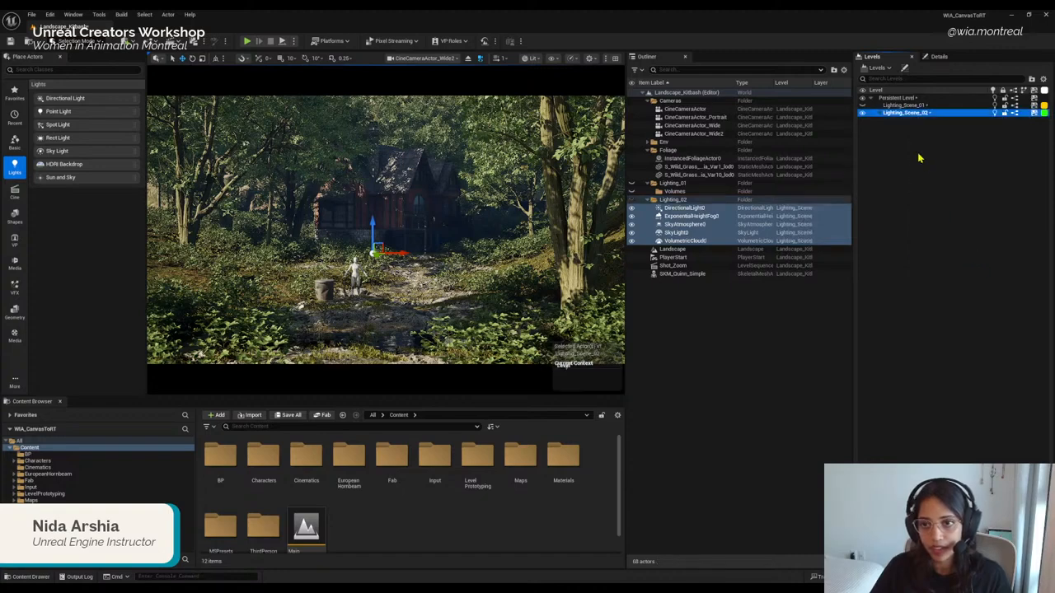
Step: Change the streaming method of Lighting_Scene_02 to Always Loaded
right_click(895, 114)
mouse_move(946, 189)
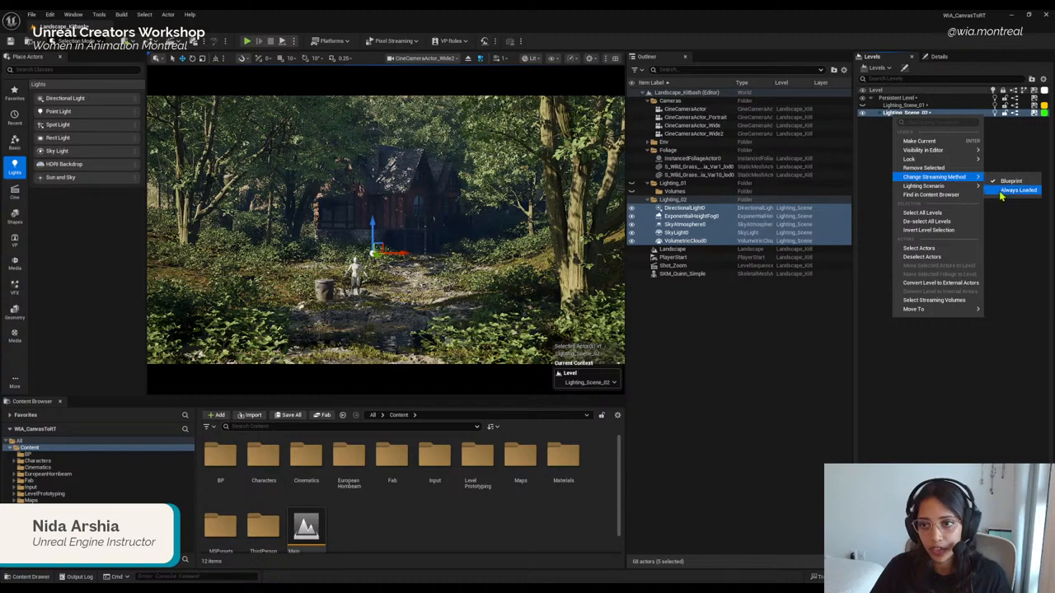
click(999, 192)
Step: Compare the two lighting setups by toggling the visibility of both sublevels, leaving only Lighting_Scene_02 shown and selected
click(862, 113)
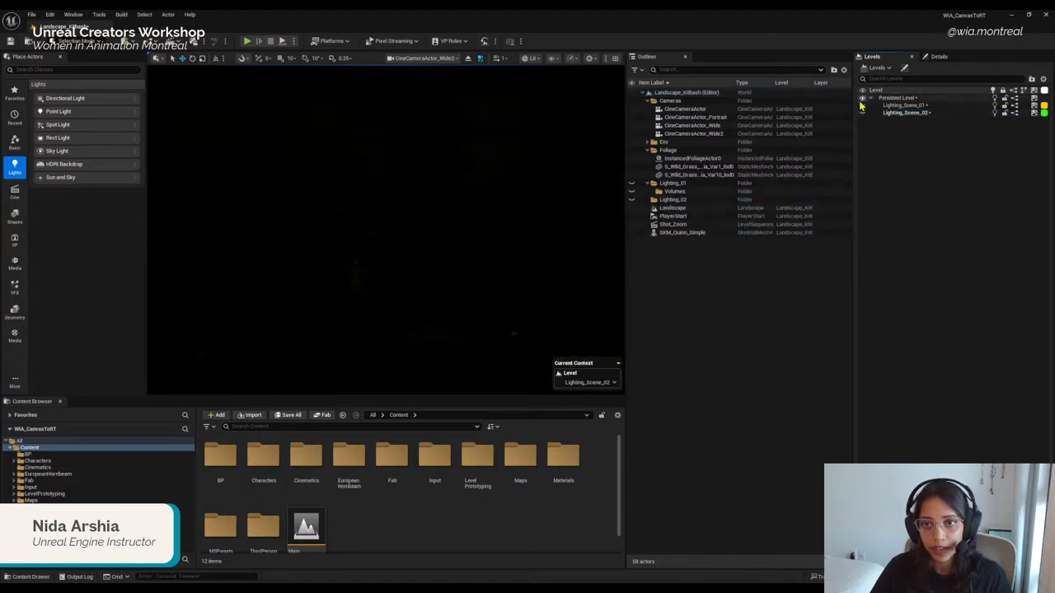
click(862, 105)
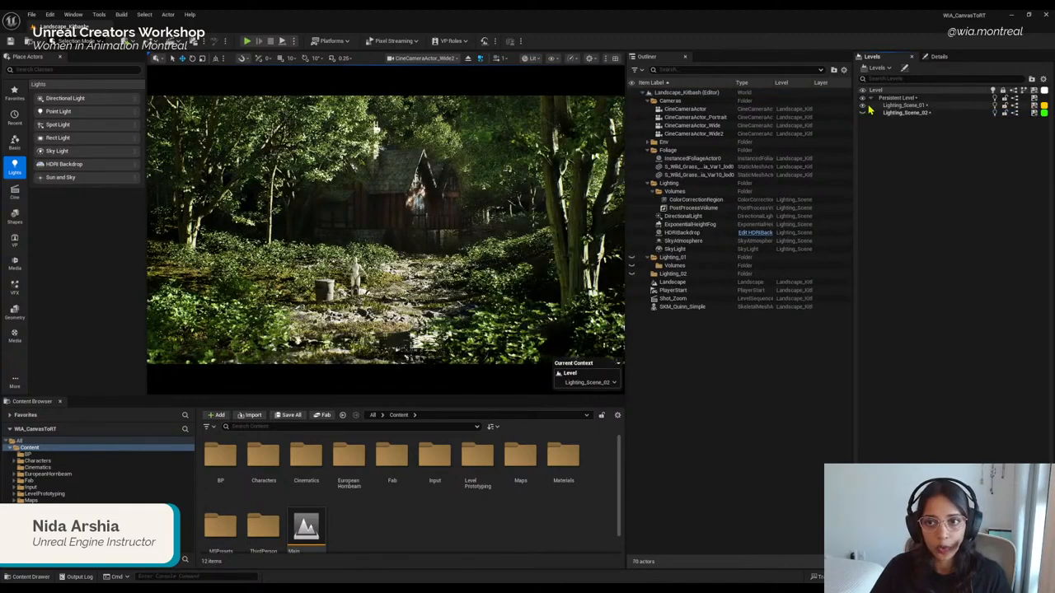
click(862, 106)
click(862, 112)
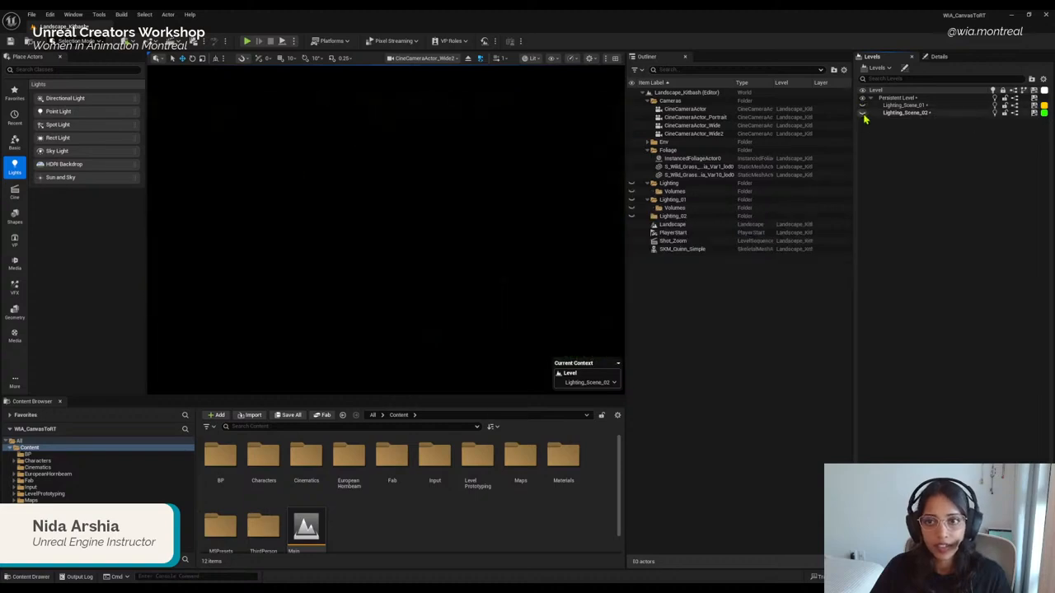
click(904, 114)
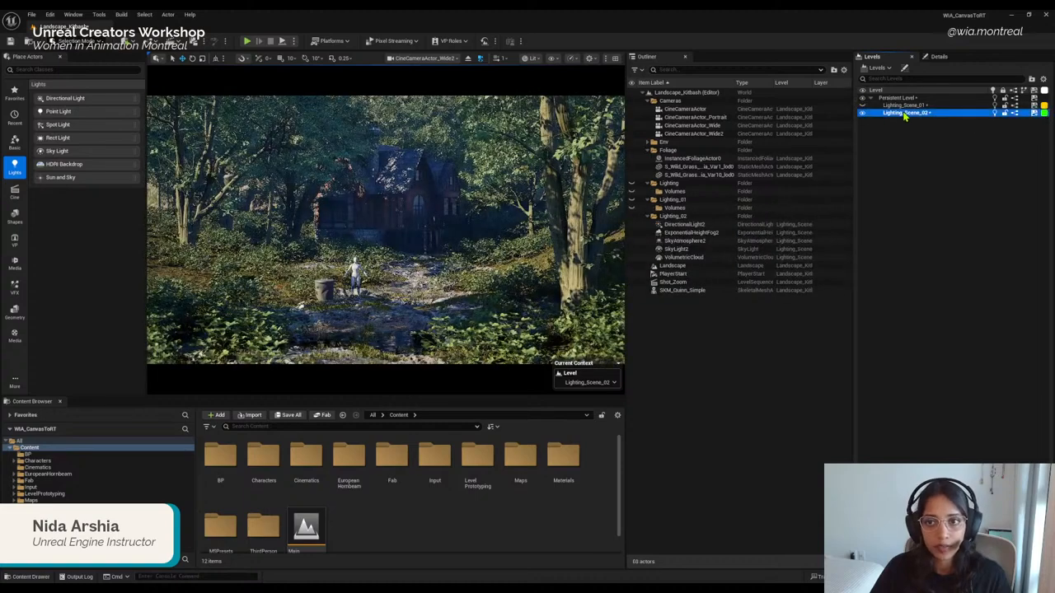
Step: Save all modified levels and look through the directional light, height fog and sky atmosphere actors in the Lighting_02 folder
click(31, 14)
click(70, 133)
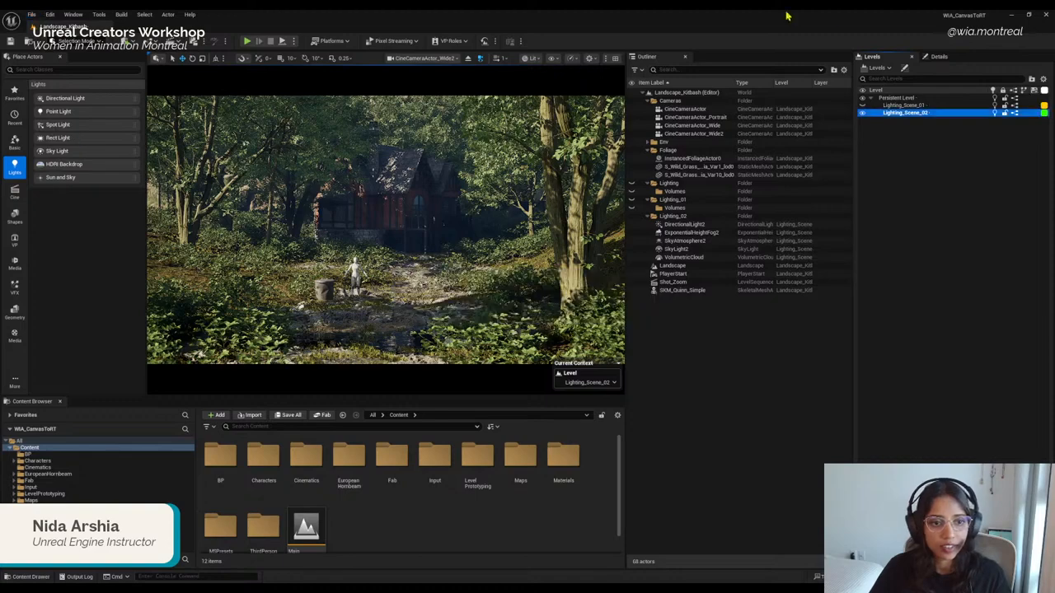
click(680, 225)
click(680, 233)
click(680, 241)
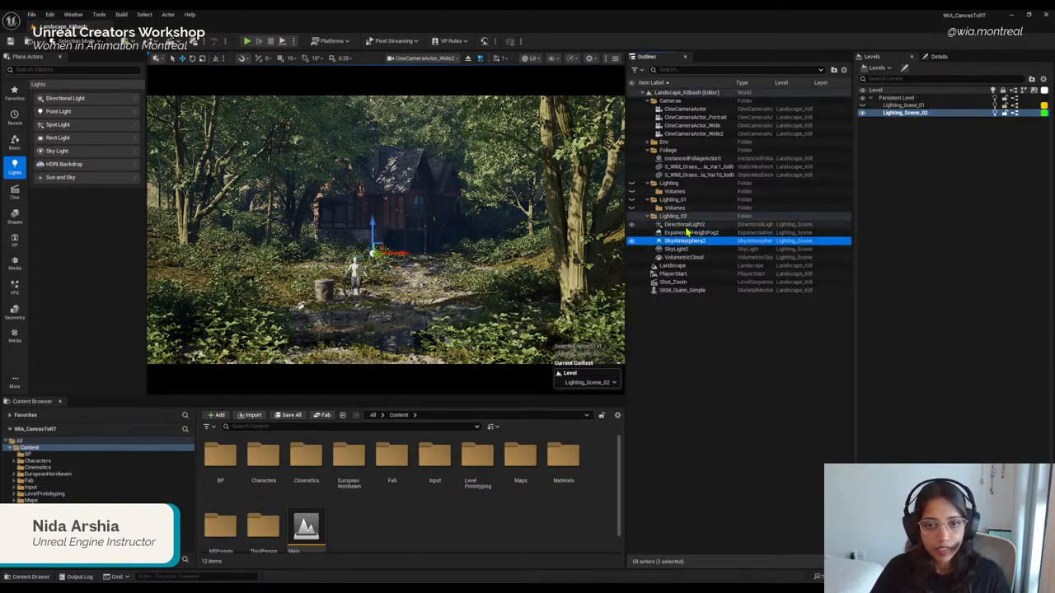
click(679, 224)
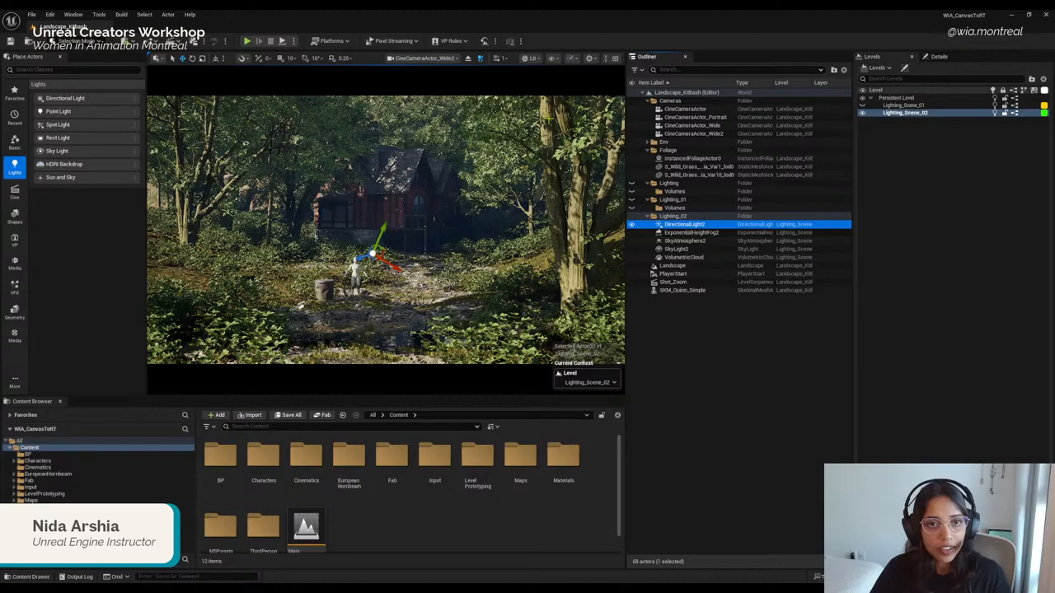
click(680, 233)
click(682, 241)
Step: Leave the piloted camera for a perspective overview of the landscape and hide everything in the Lighting_02 folder
click(468, 58)
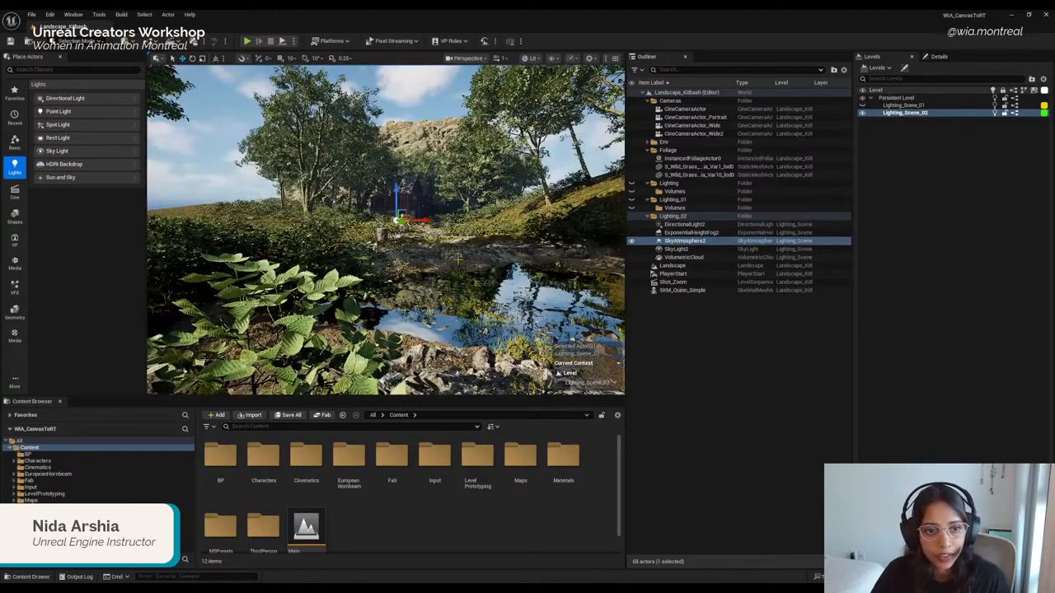
key(s)
mouse_move(386, 230)
right_down()
mouse_move(386, 276)
mouse_move(379, 232)
right_up()
scroll(386, 272, up, 3)
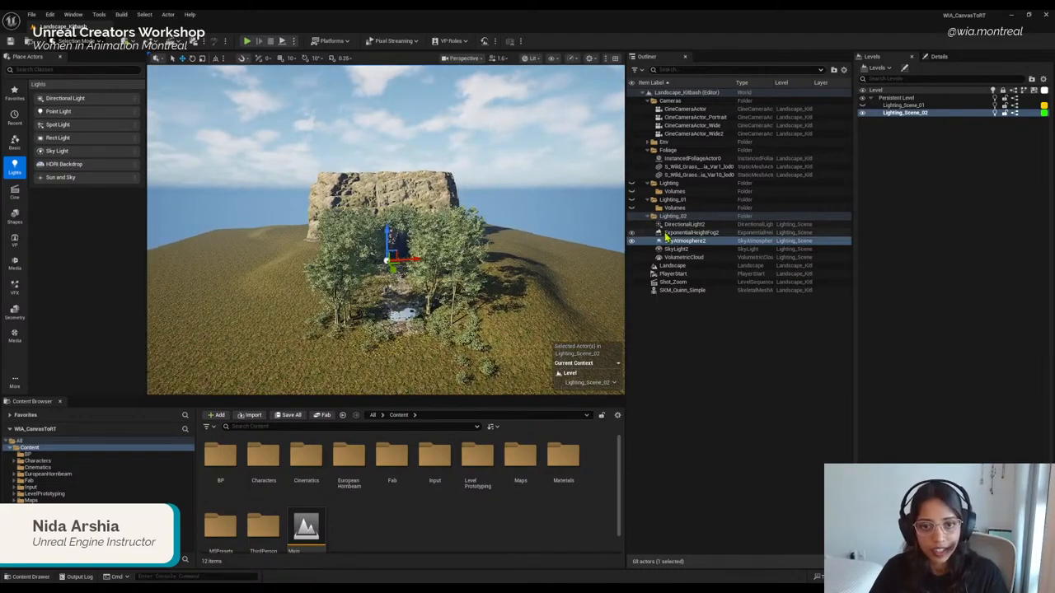
click(631, 216)
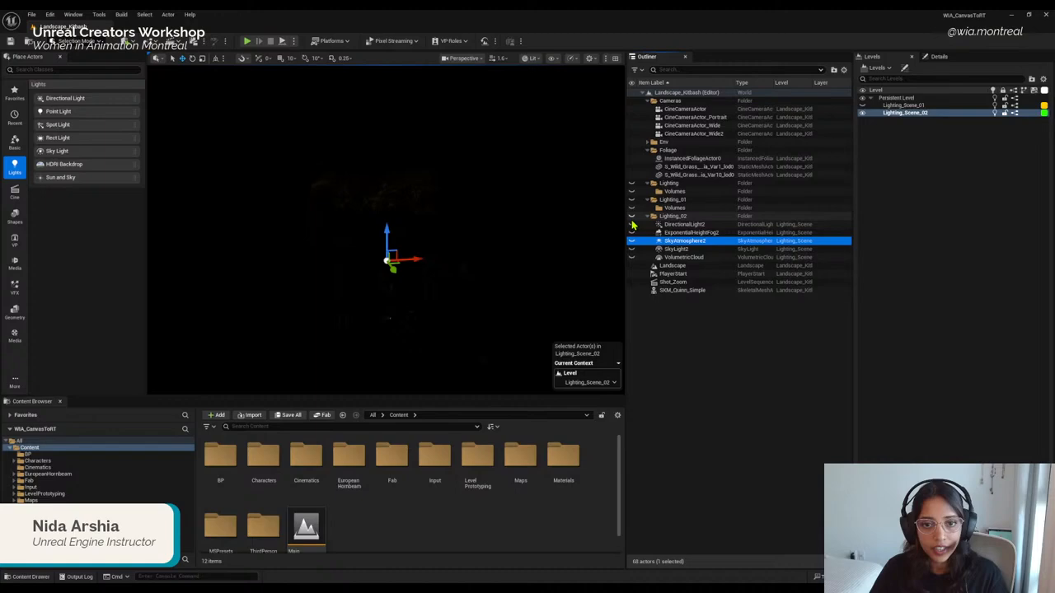
Step: Make DirectionalLight2 visible again while the other Lighting_02 actors stay hidden
click(674, 226)
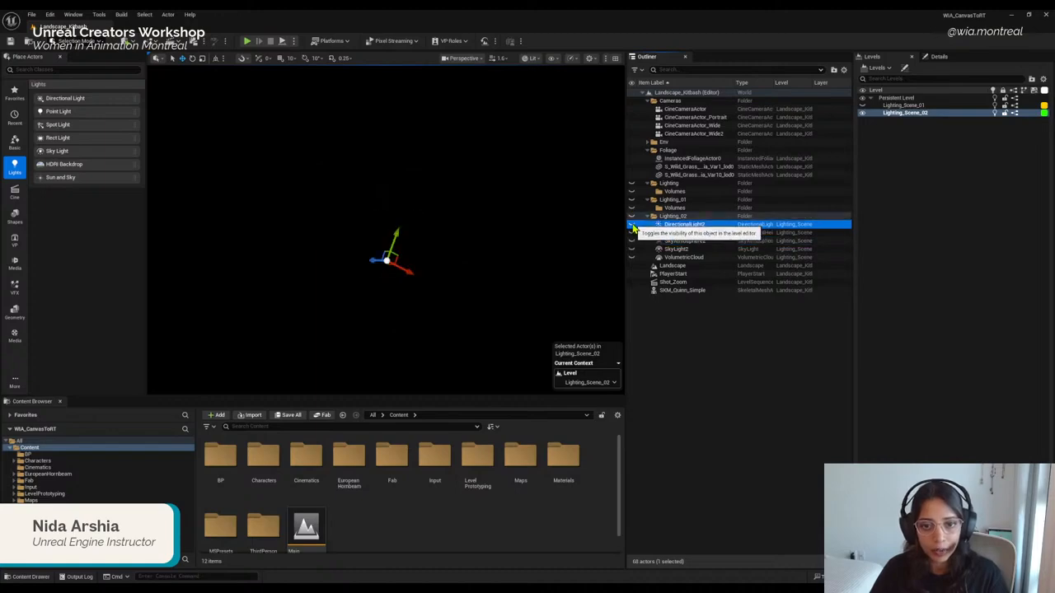
click(632, 225)
click(686, 234)
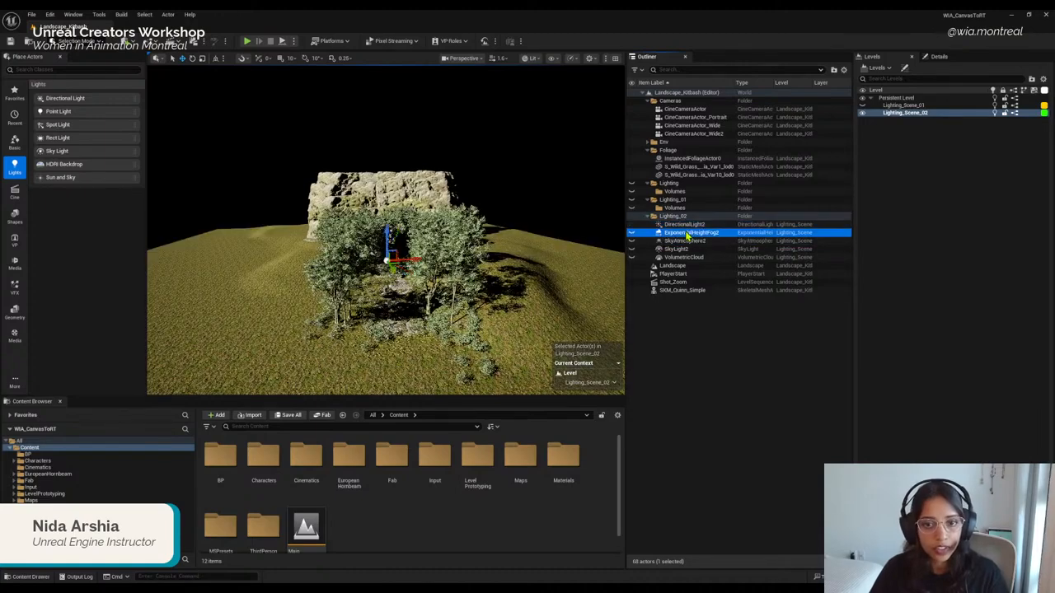
Step: Rename the directional light in the Lighting_02 folder to Sun
click(699, 227)
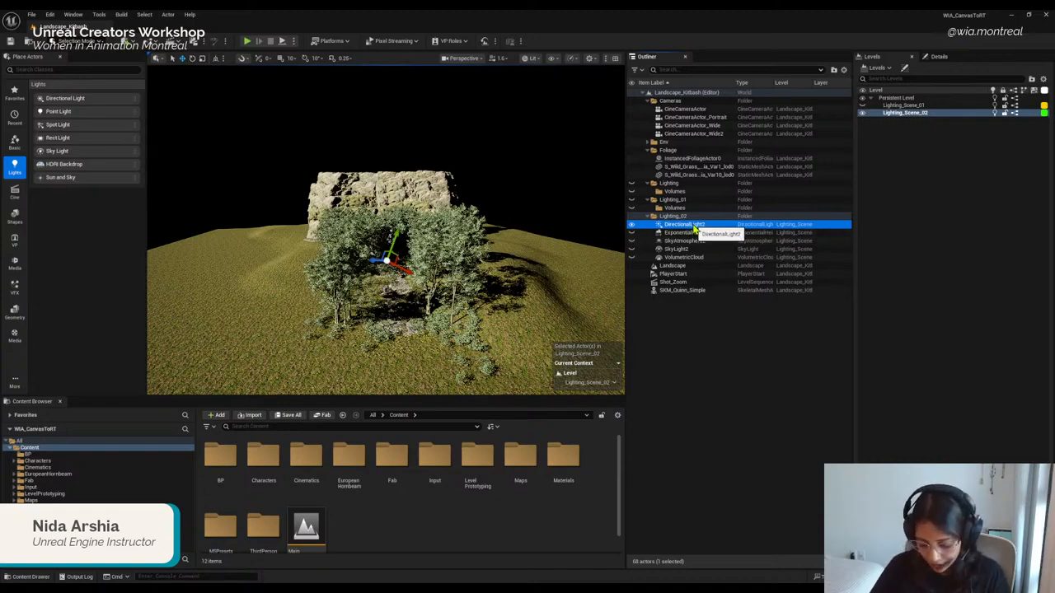
click(694, 225)
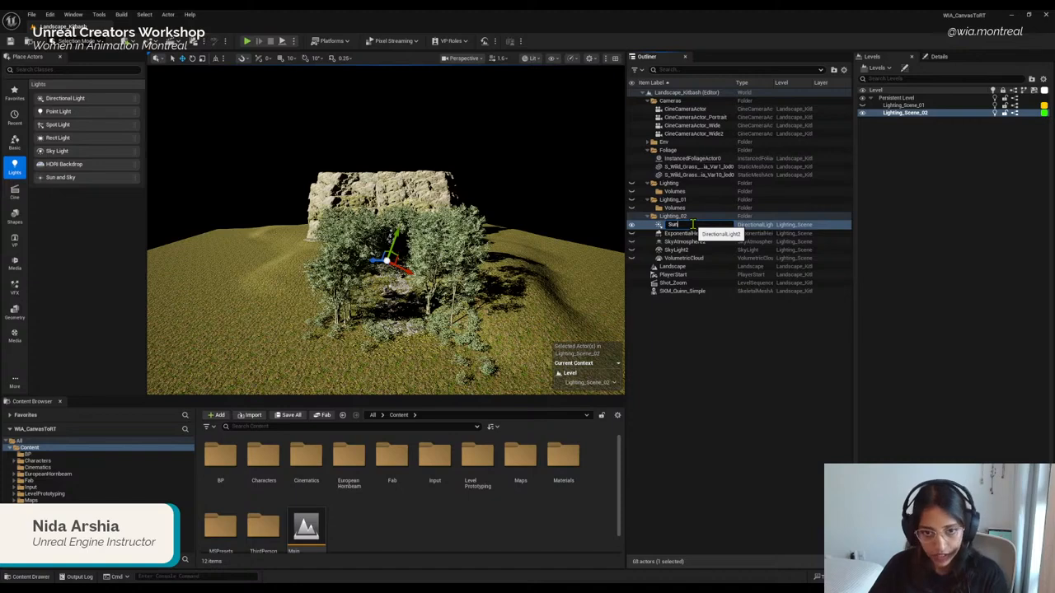
text(Sun)
key(Return)
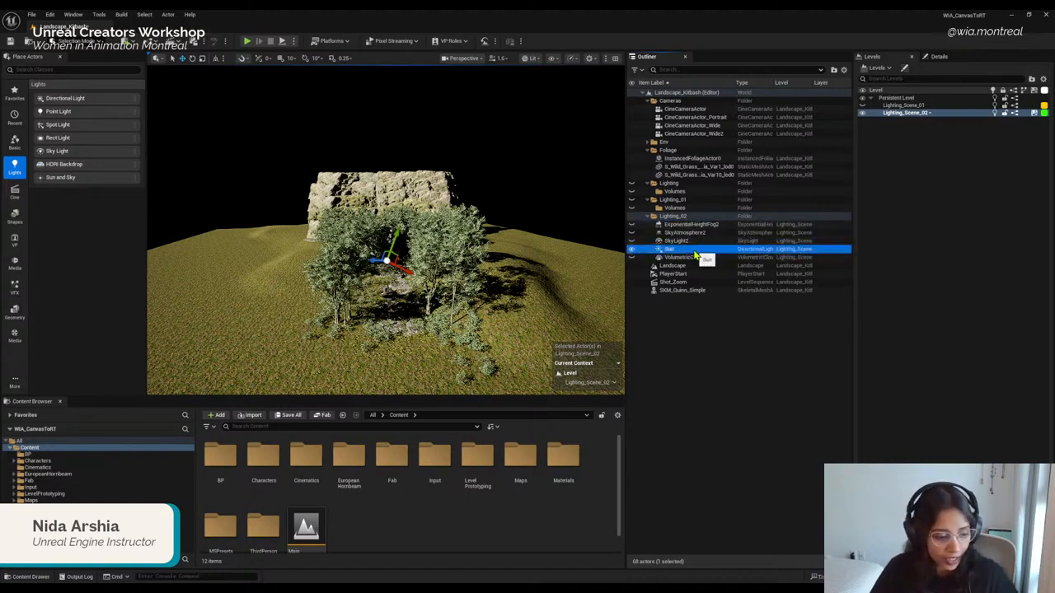
Step: Switch the transform gizmo to world space and move the Sun light along the X axis to about 557
click(679, 243)
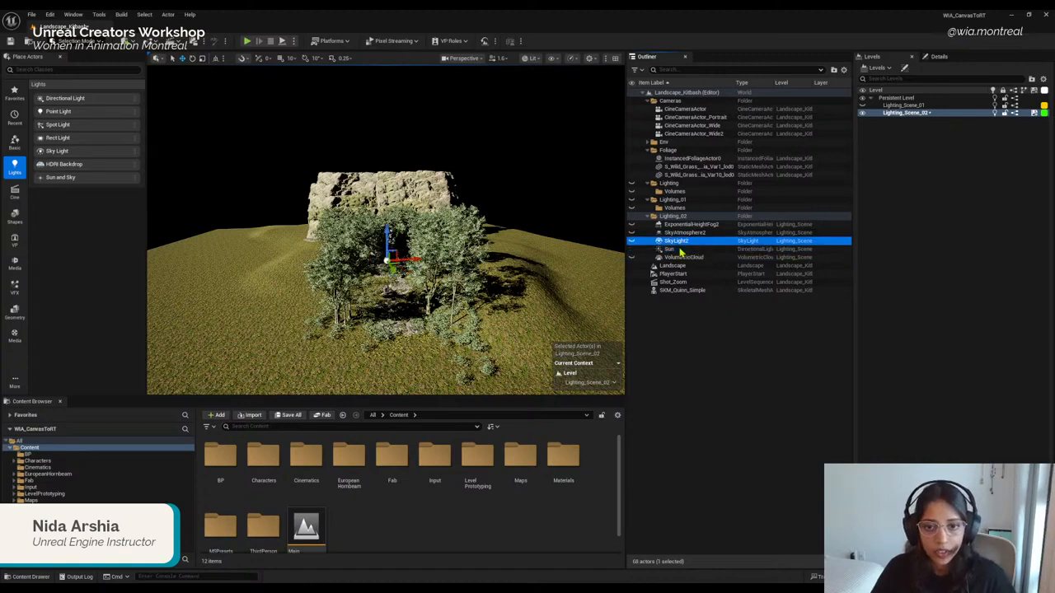
click(678, 250)
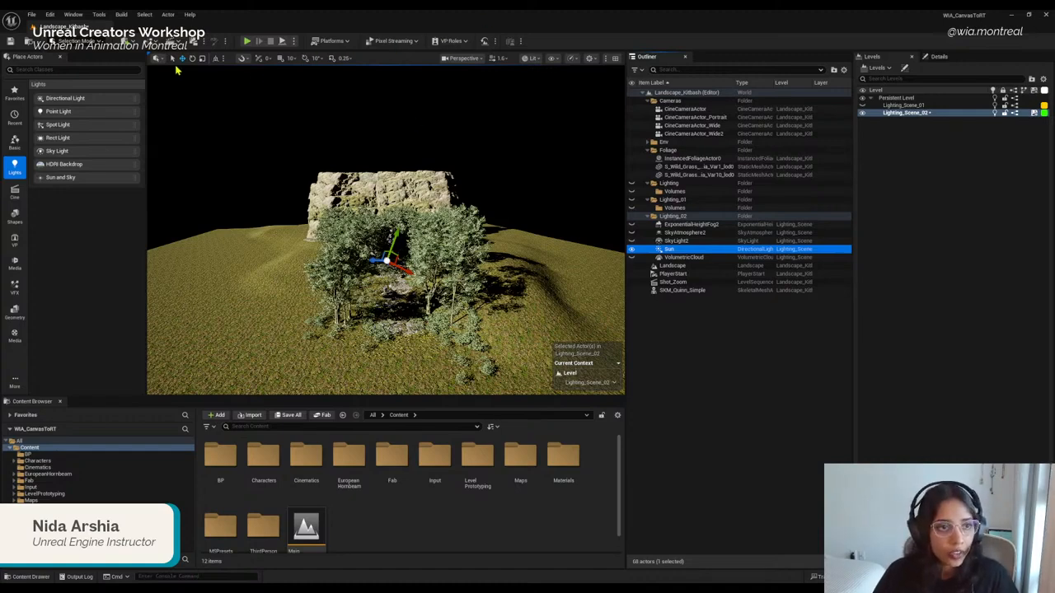
click(216, 62)
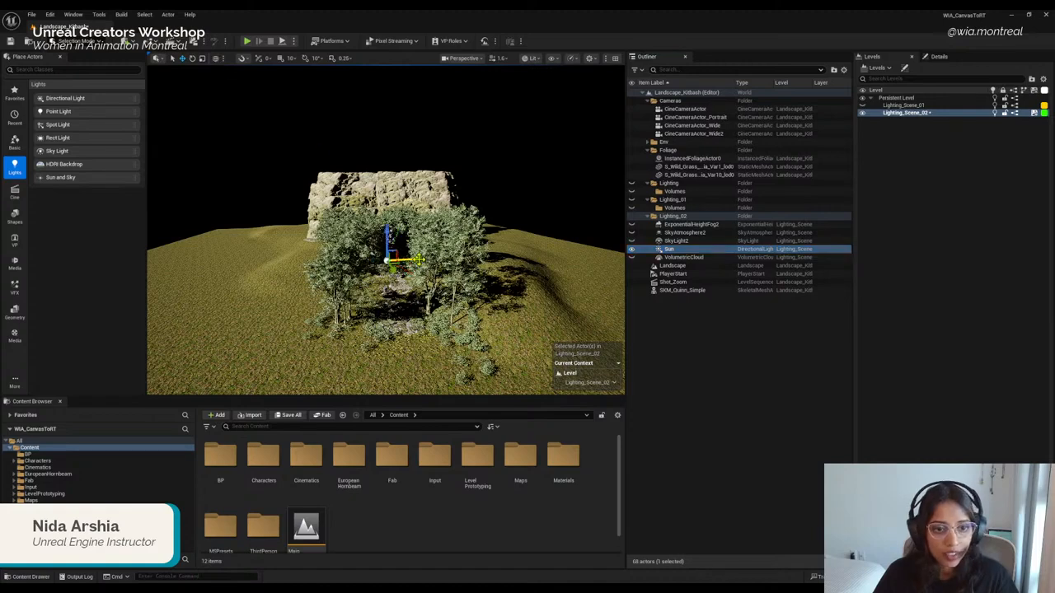
drag(418, 259, 458, 241)
drag(264, 251, 375, 268)
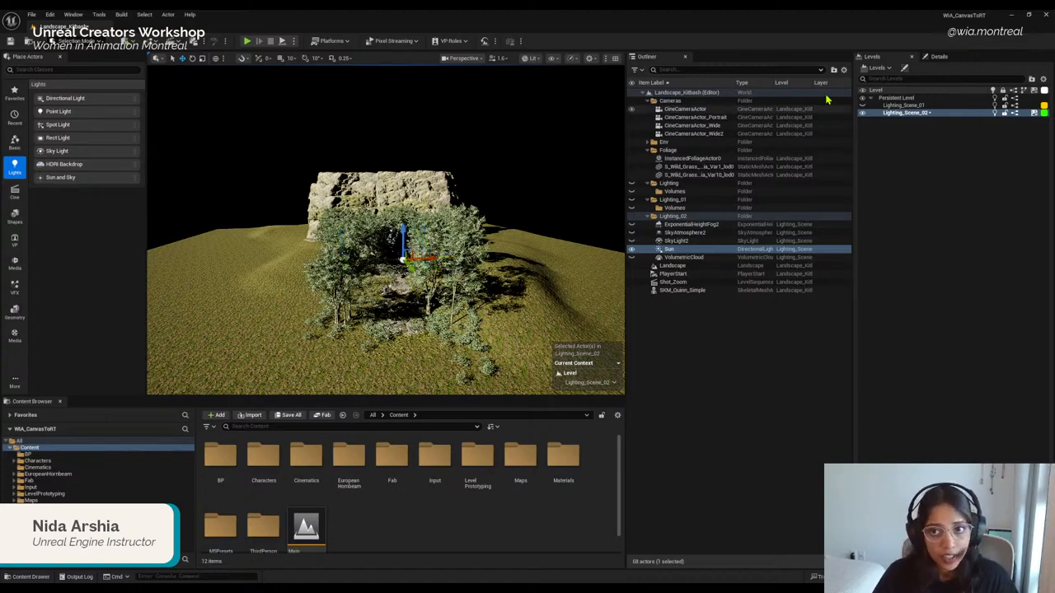
Step: Show the Sun light's details and rotate it to about -110°, -27°, -177° so the shadows fall in another direction
click(939, 56)
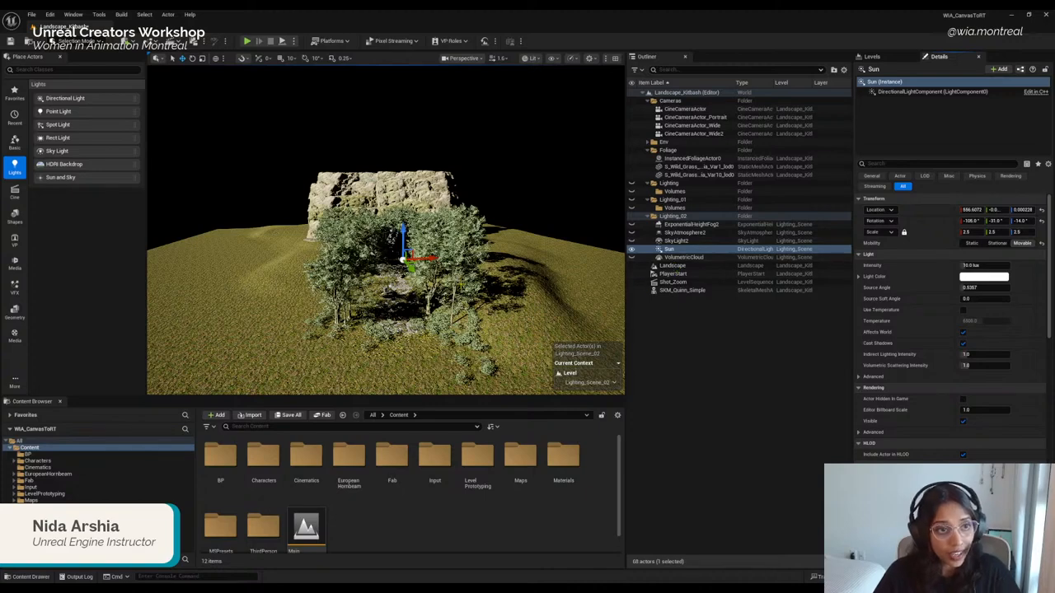
right_drag(510, 285, 505, 292)
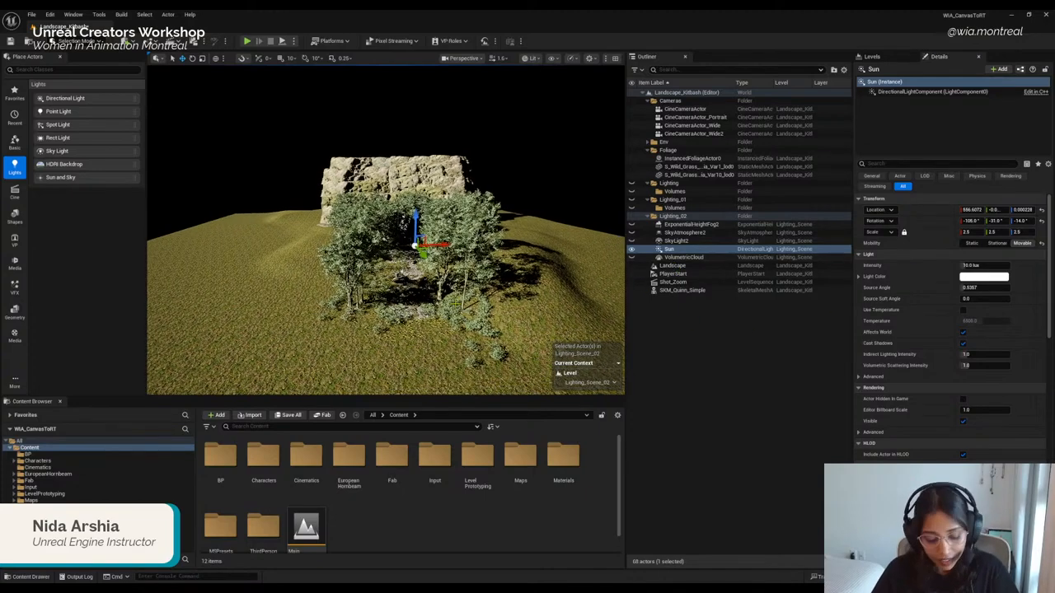
drag(392, 258, 426, 220)
mouse_move(390, 258)
mouse_down()
mouse_move(451, 263)
mouse_move(397, 254)
mouse_up()
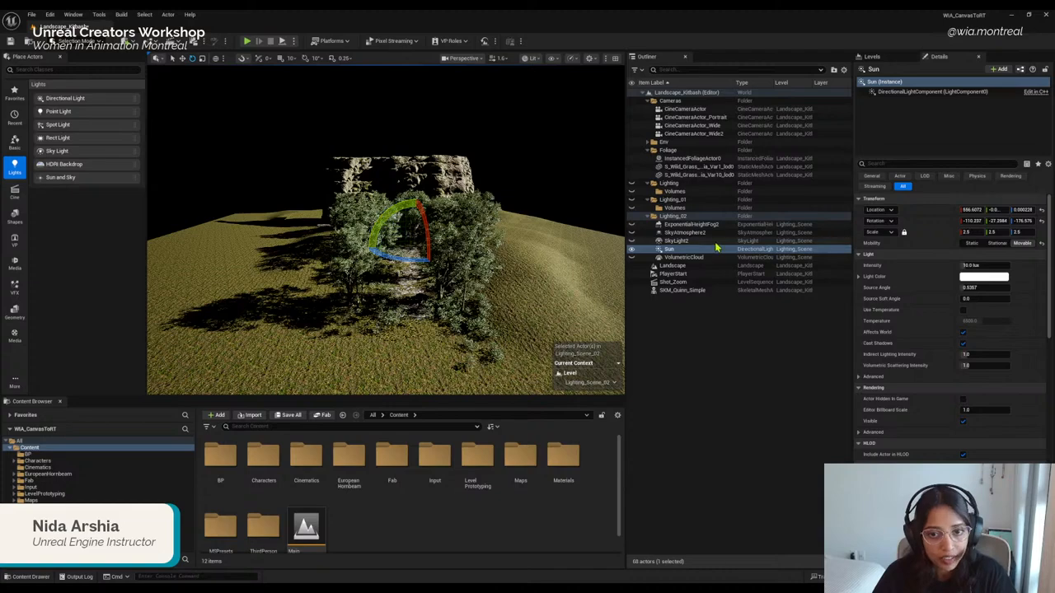
Step: Examine the Sun light's properties down to the Atmosphere and Cloud settings
click(681, 257)
click(671, 249)
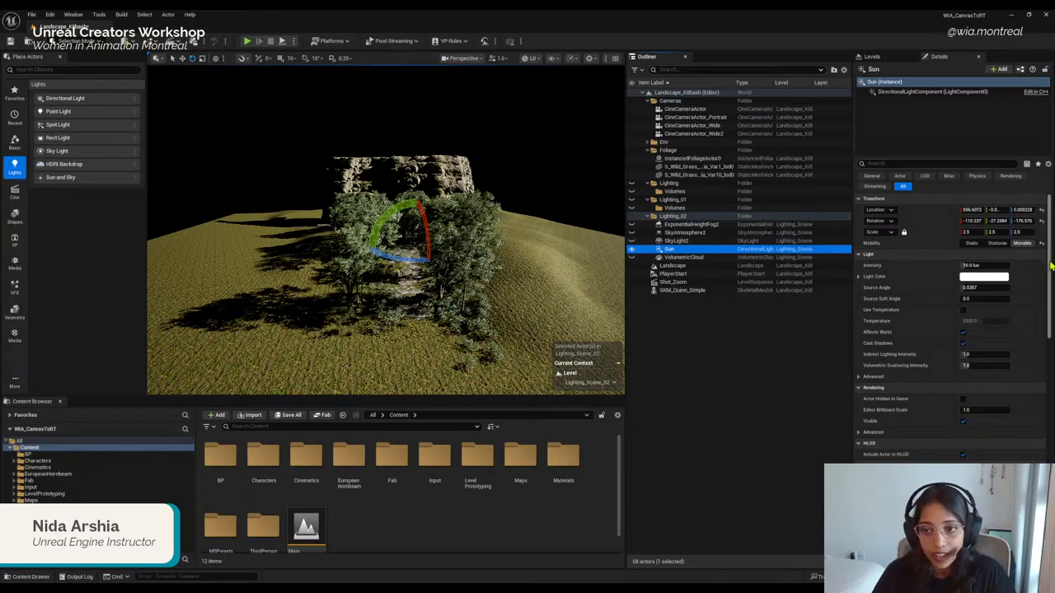
drag(1050, 266, 1053, 431)
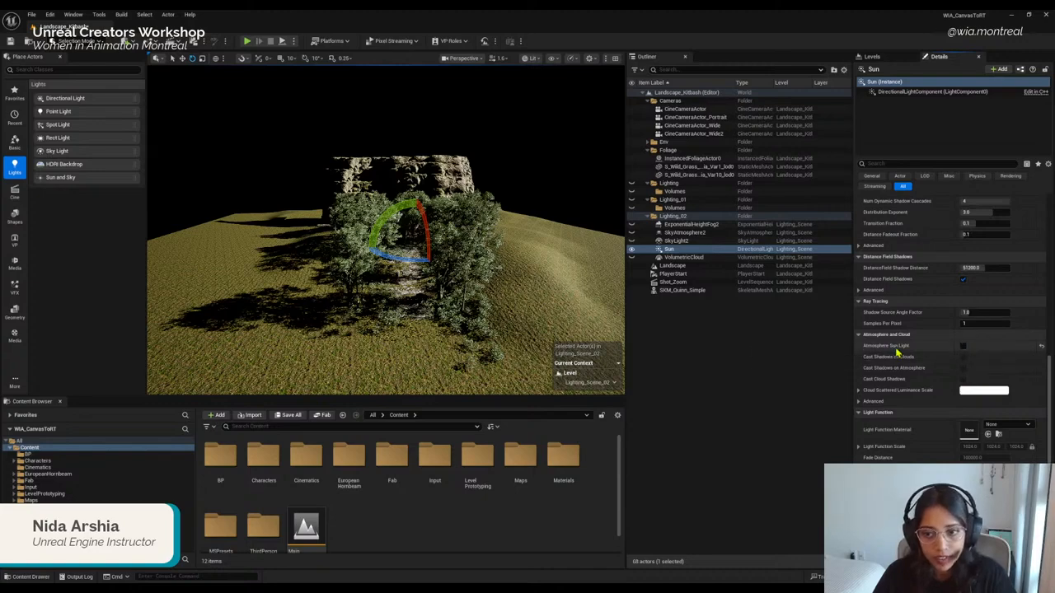
click(683, 243)
click(675, 251)
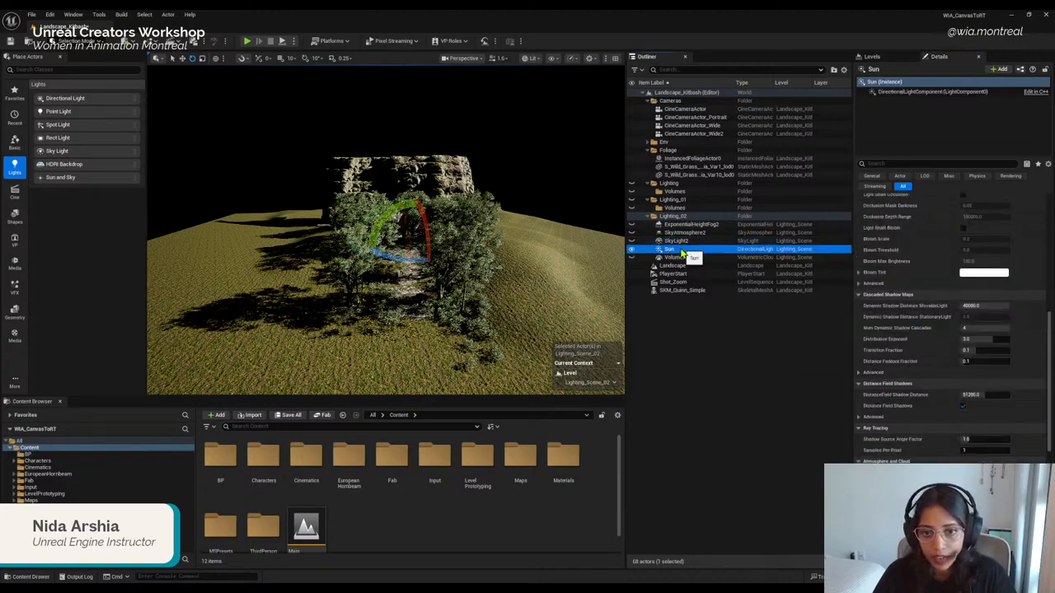
Step: Make SkyAtmosphere2 visible in the Lighting_02 folder, leaving the sky light hidden
click(677, 233)
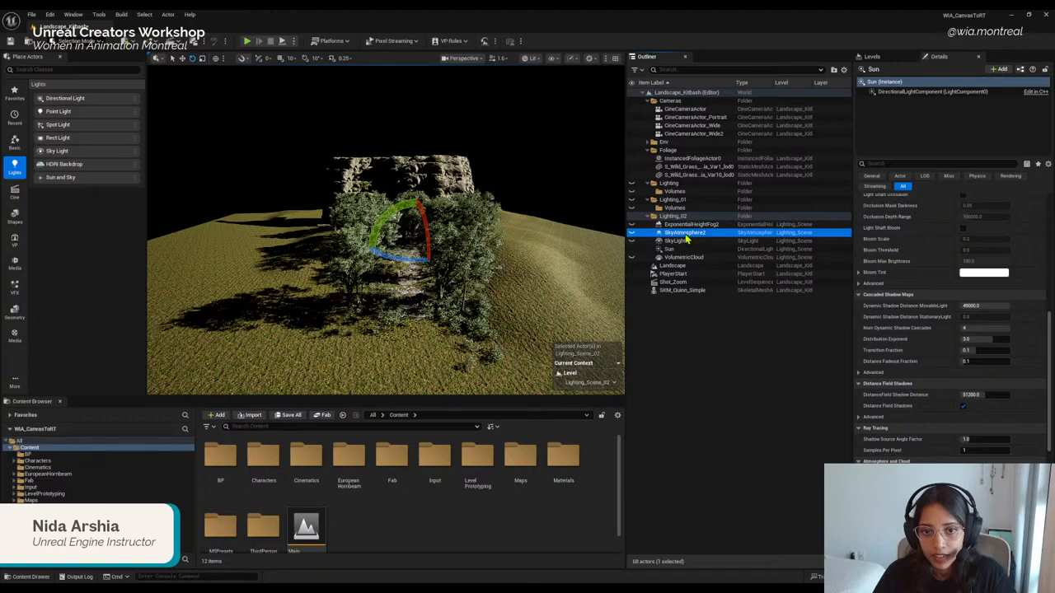
click(631, 240)
click(631, 241)
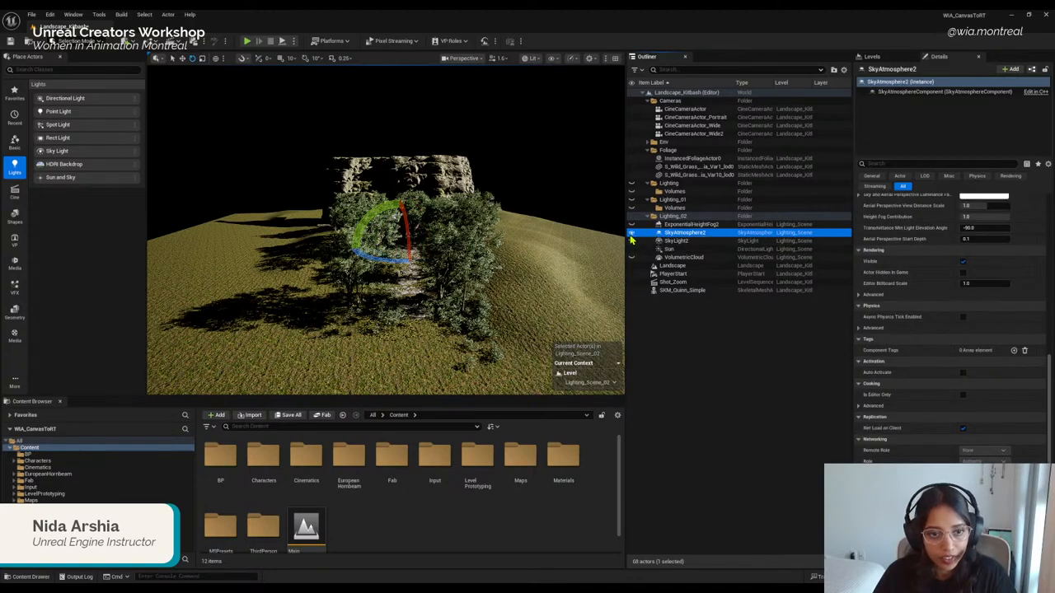
click(679, 240)
click(636, 235)
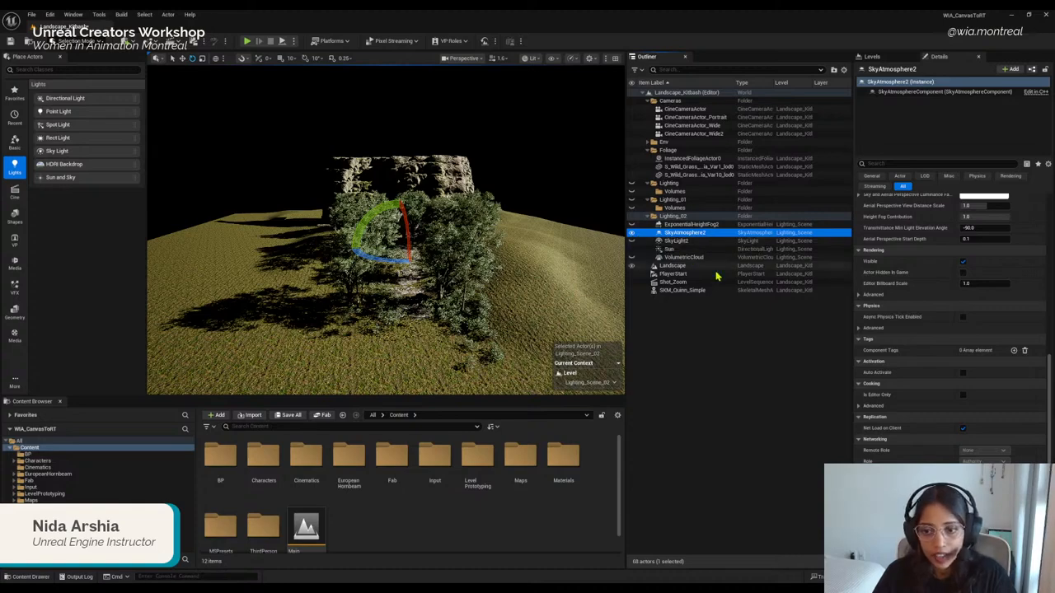
Step: Enable Atmosphere Sun Light on the Sun light by resetting the option to its default
click(672, 249)
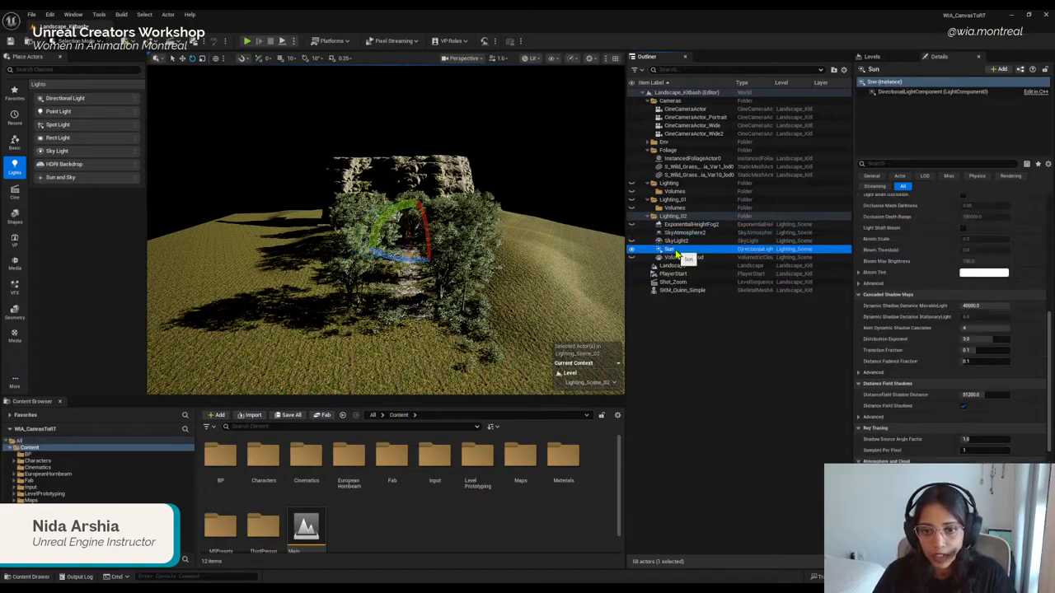
scroll(944, 332, up, 6)
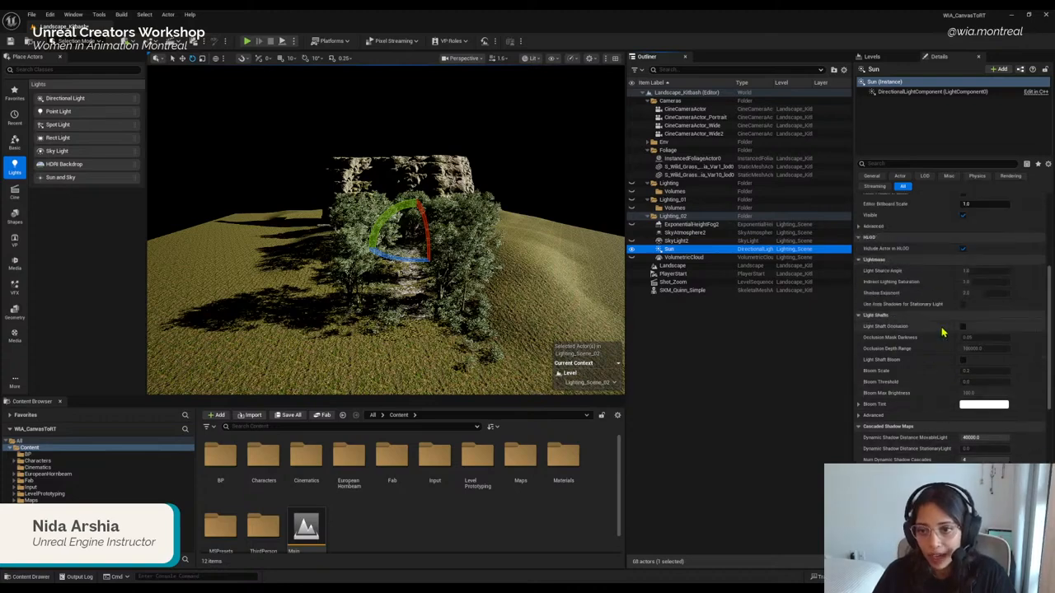
scroll(943, 332, down, 10)
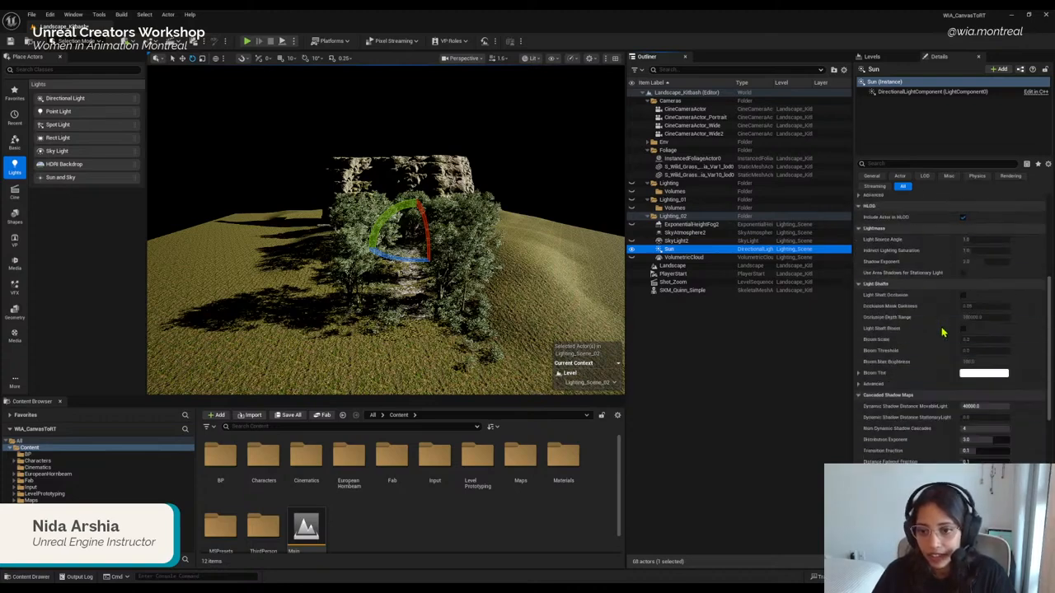
scroll(964, 361, down, 4)
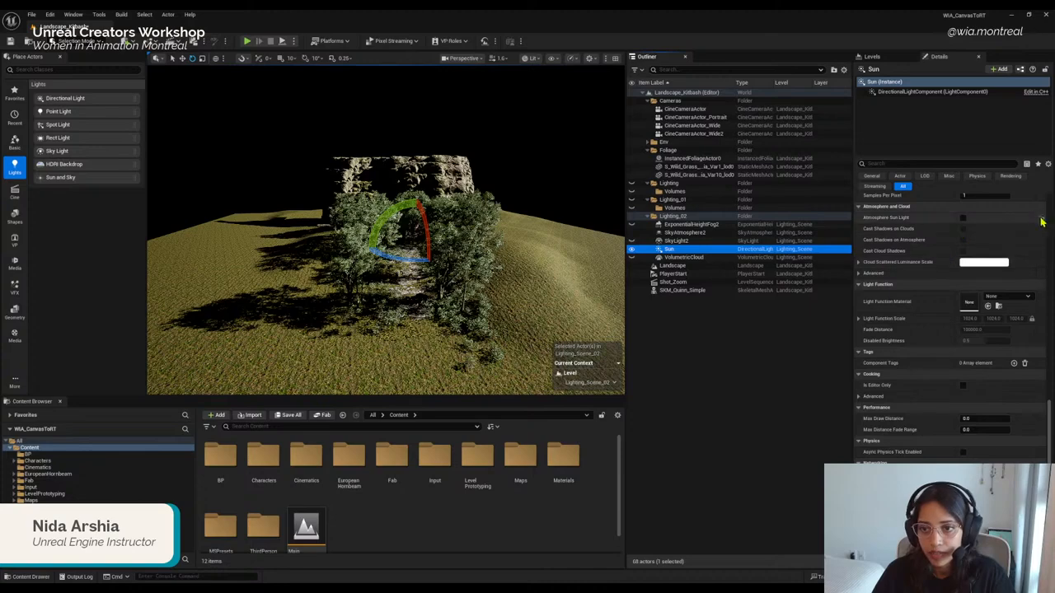
click(1042, 220)
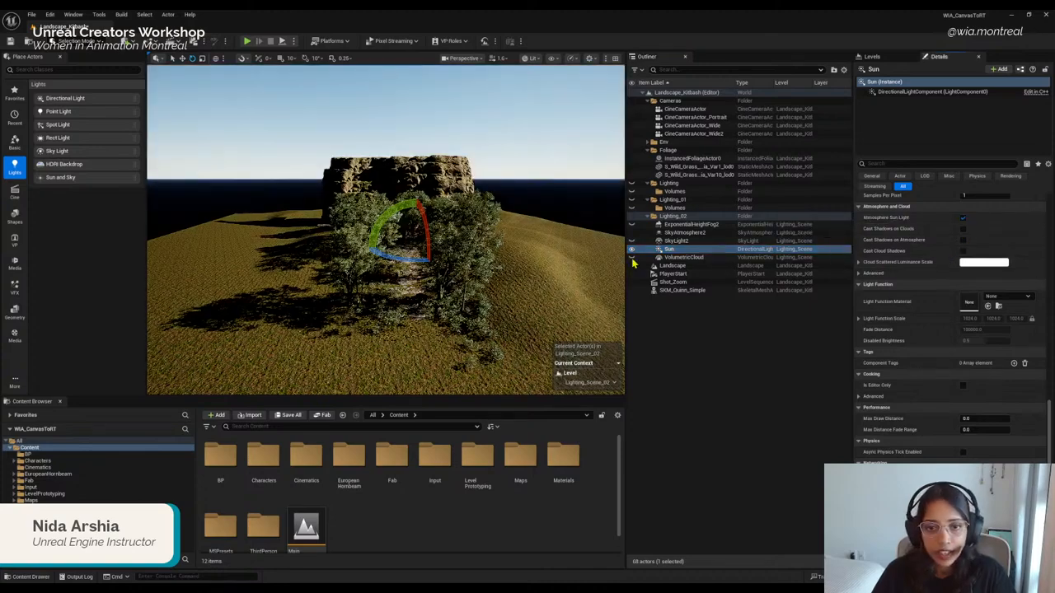
Step: Check SkyAtmosphere2's effect by toggling its visibility and looking over the sky and horizon
click(684, 233)
click(632, 233)
click(633, 233)
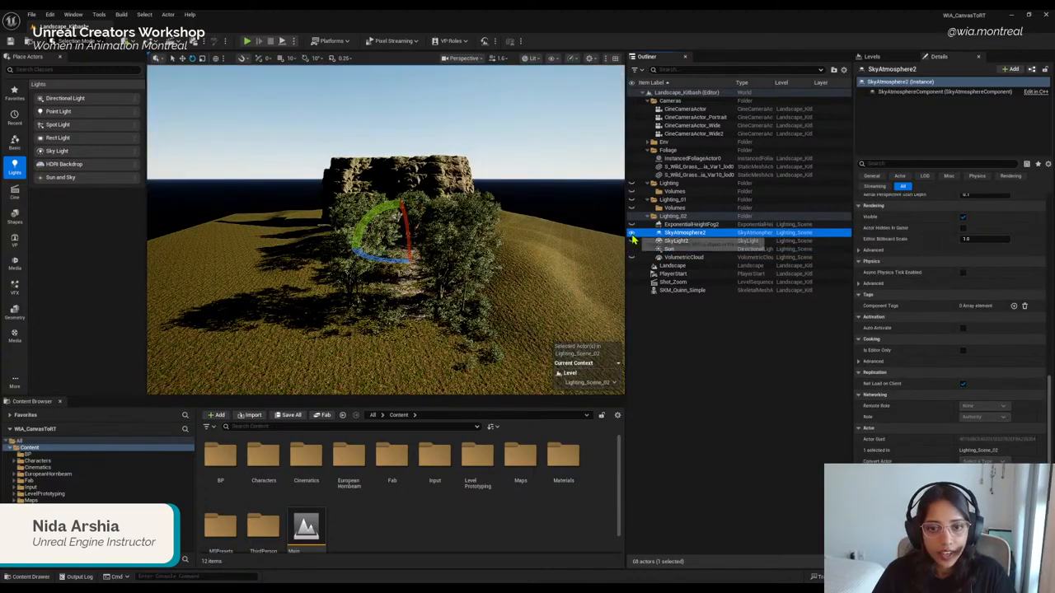
click(678, 225)
click(679, 234)
right_drag(472, 178, 472, 103)
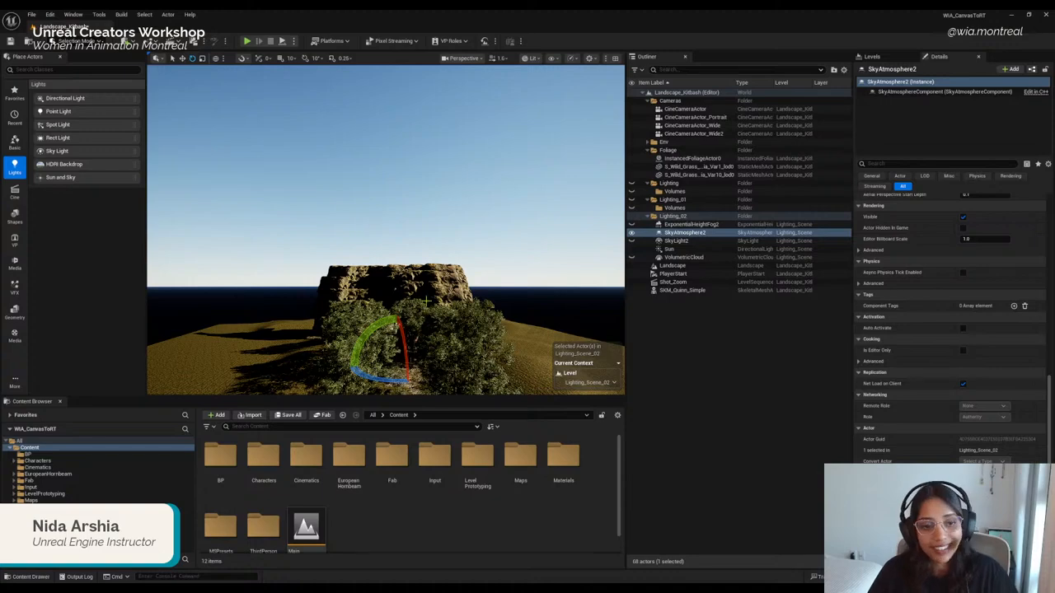
right_drag(467, 339, 450, 387)
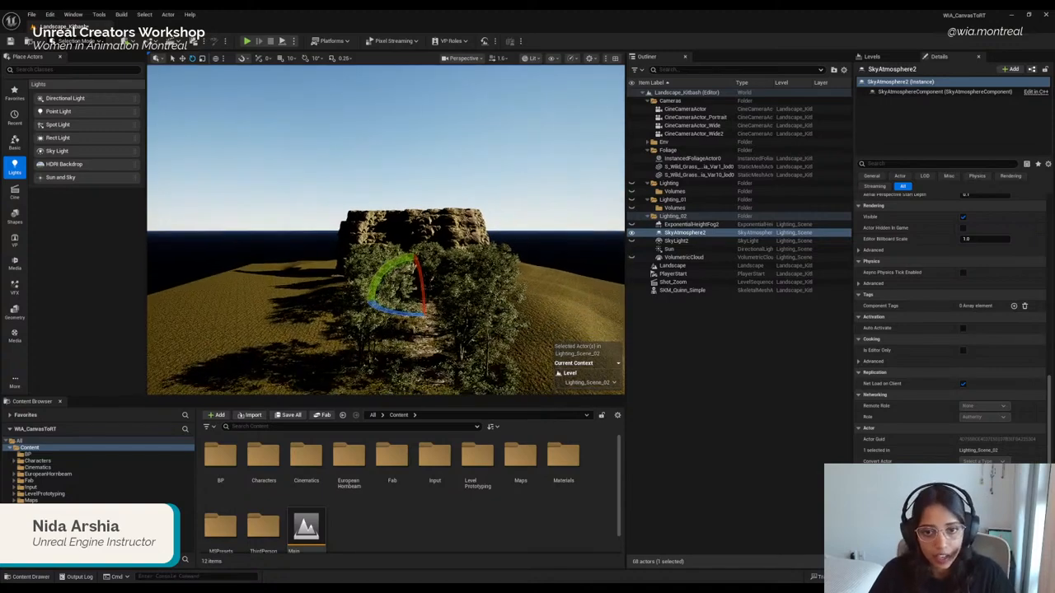
Step: Compare the Sun and SkyAtmosphere2 actors, then locate the Sun's Atmosphere Sun Light option
click(669, 249)
click(682, 234)
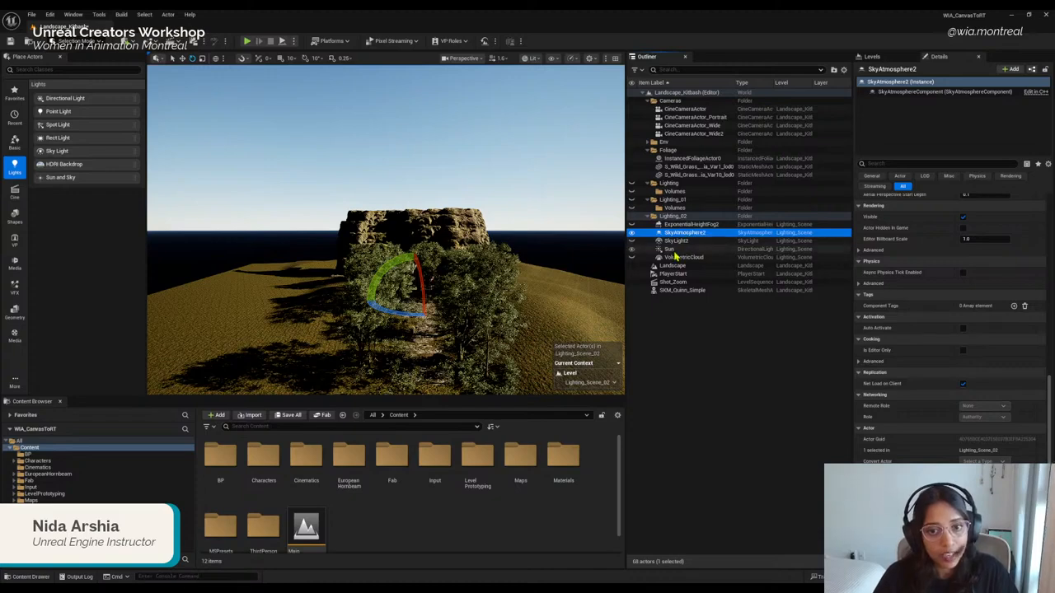
click(674, 250)
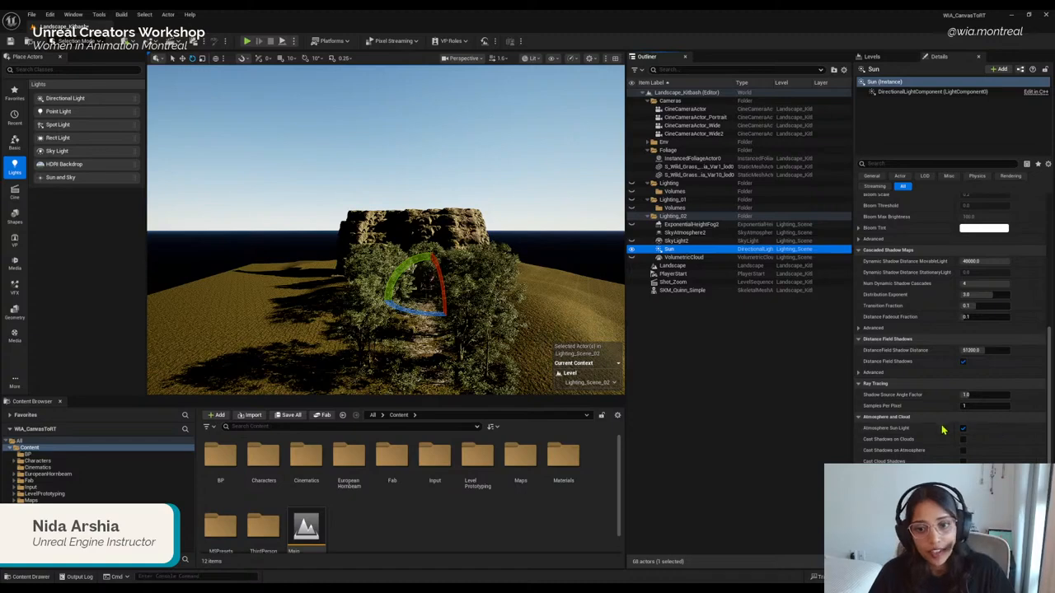
scroll(935, 417, down, 2)
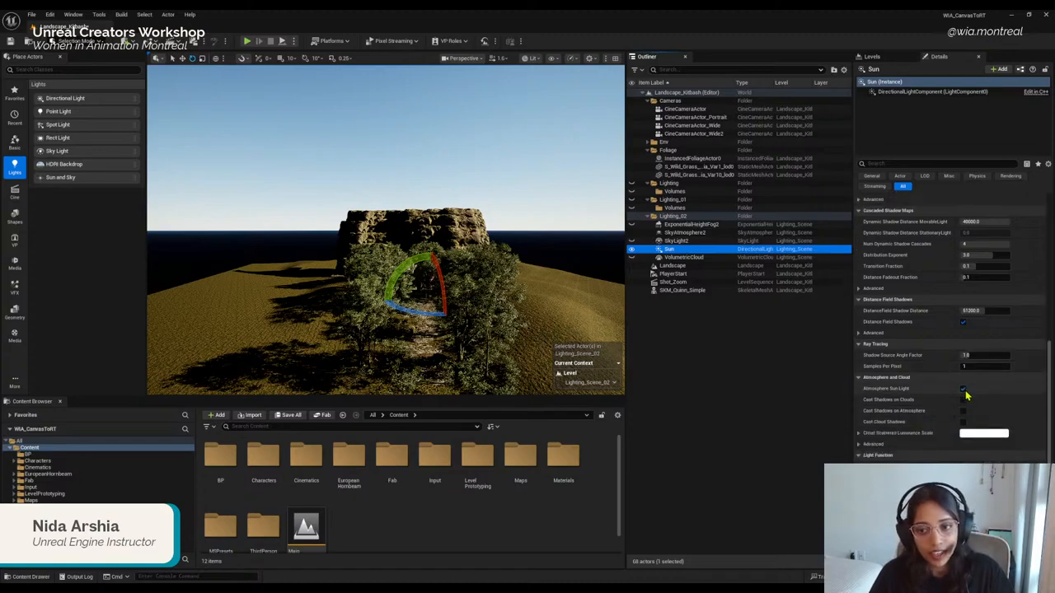
Step: Turn off Atmosphere Sun Light on the Sun to test how the sky atmosphere depends on it
click(684, 232)
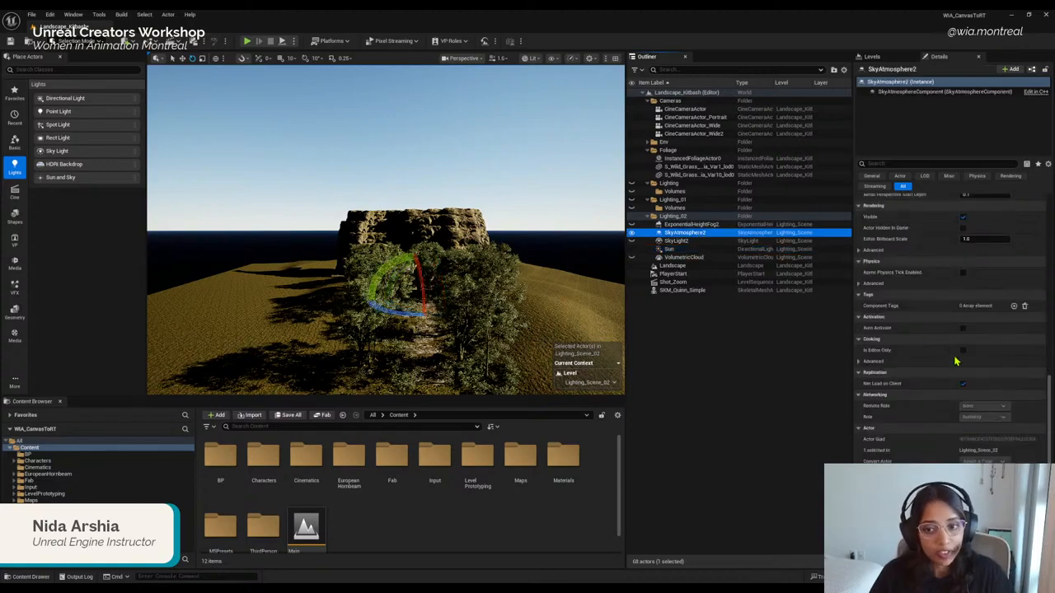
click(671, 249)
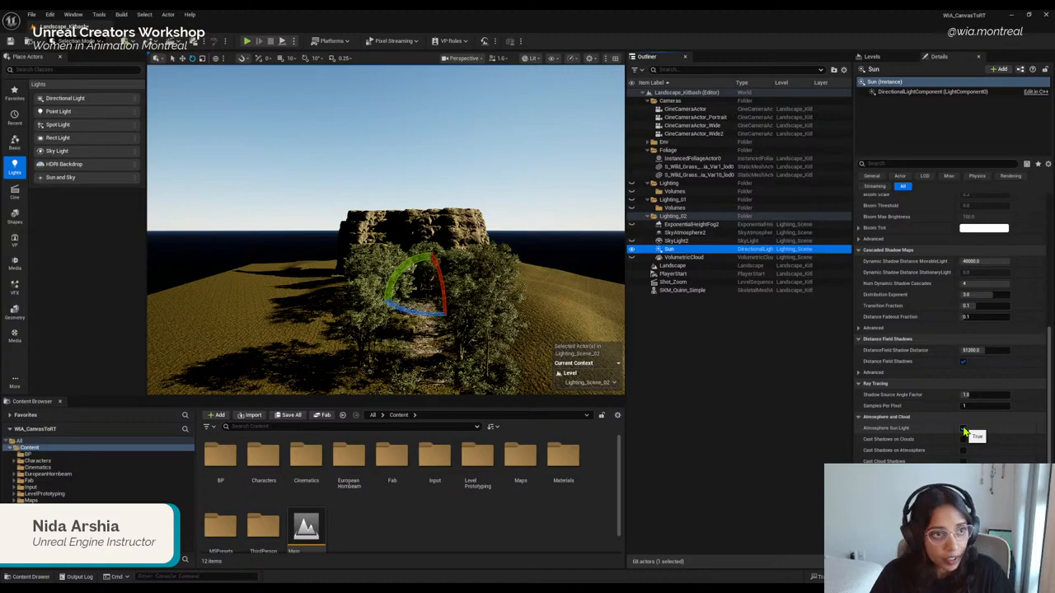
click(965, 430)
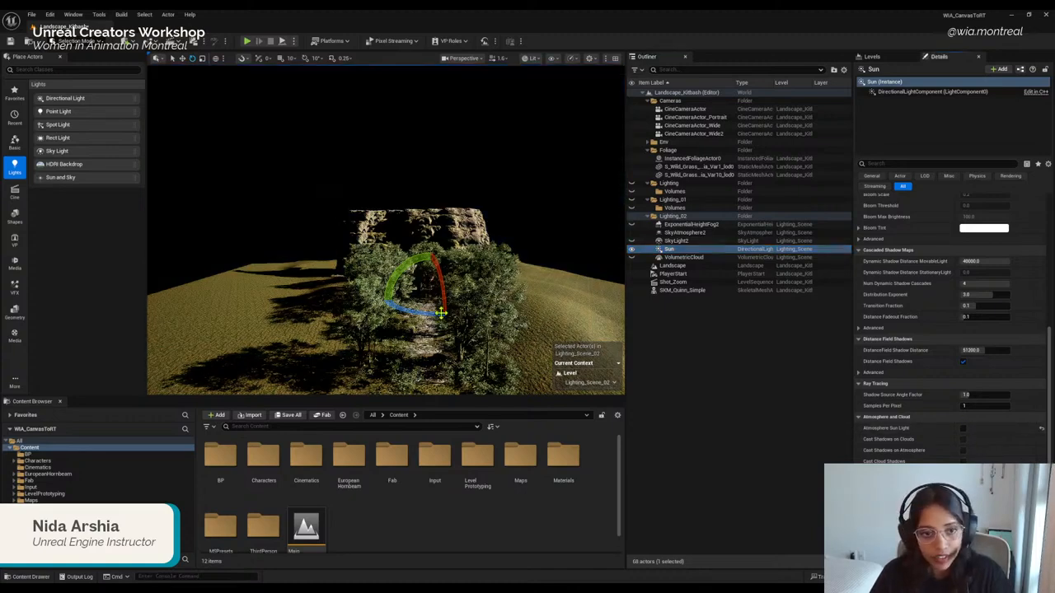
Step: Rotate the Sun to change the shadow direction while SkyAtmosphere2 is hidden, comparing the two actors
click(674, 250)
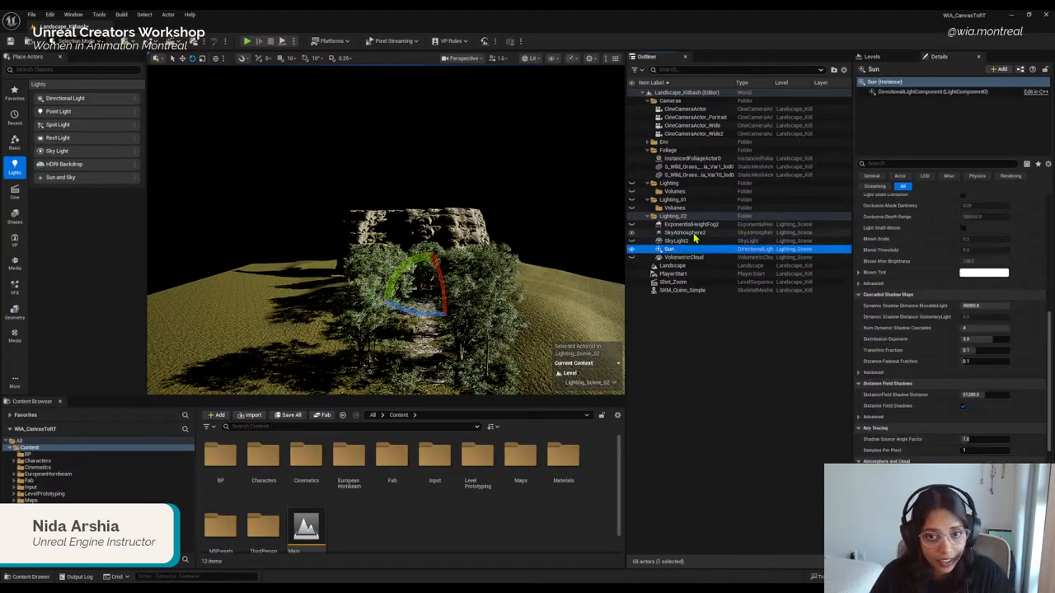
drag(412, 310, 443, 292)
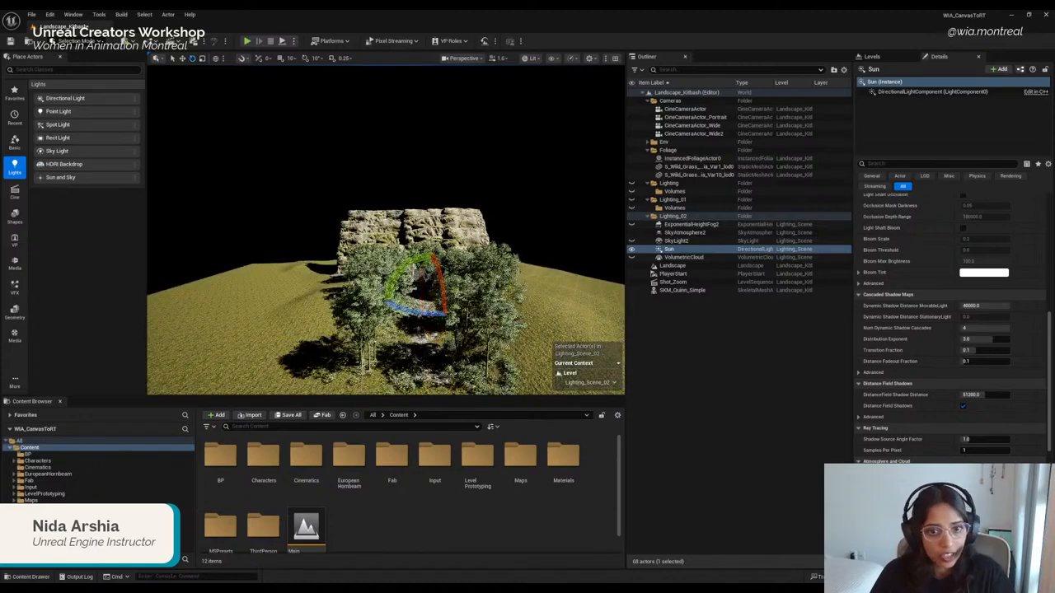
click(688, 234)
click(682, 250)
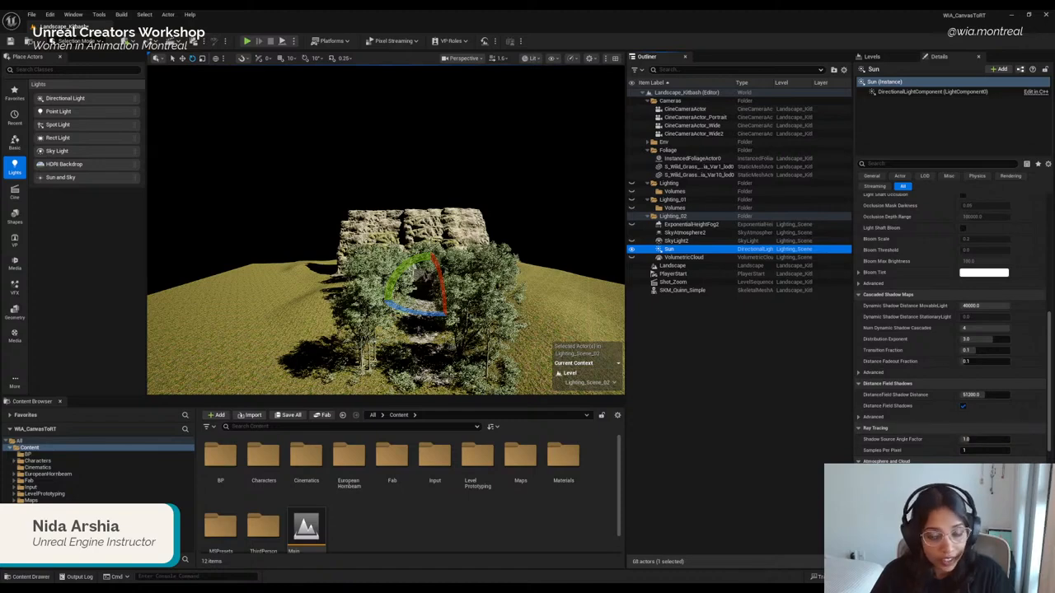
Step: Make SkyAtmosphere2 visible and rotate the Sun down to a low sunset angle
click(632, 233)
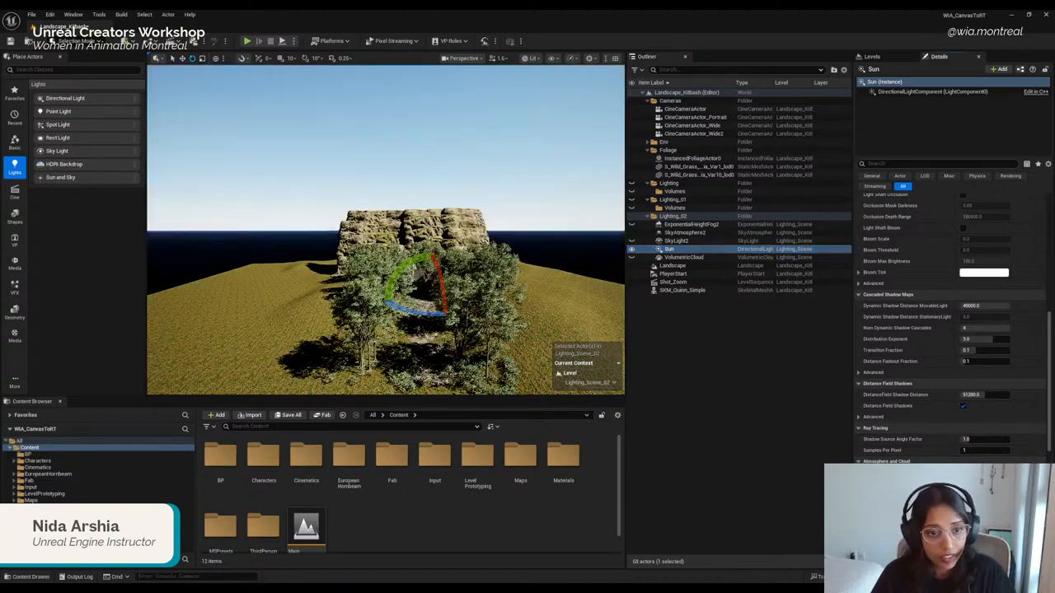
click(681, 249)
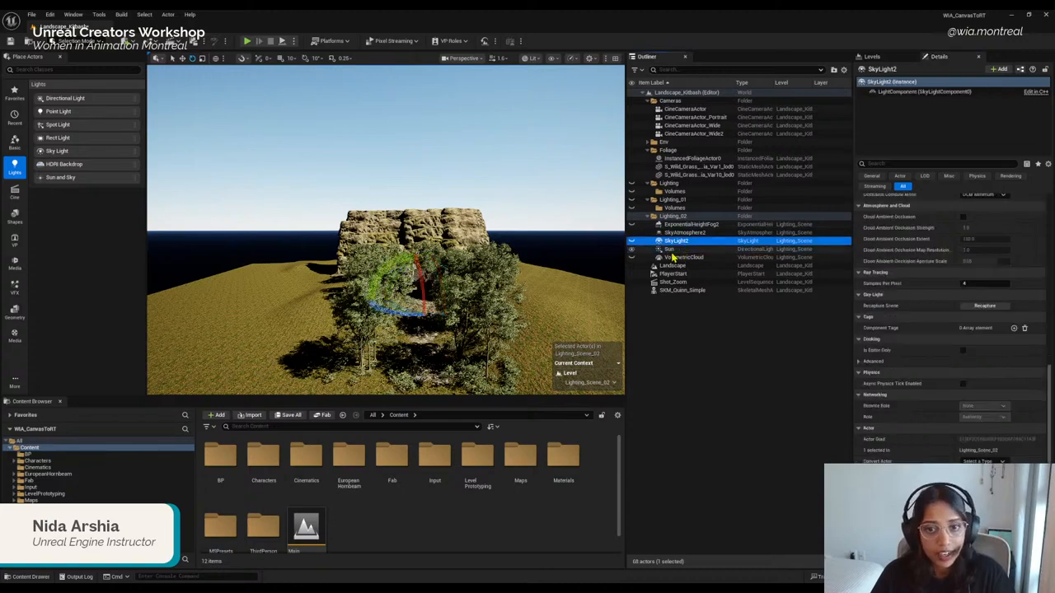
mouse_move(404, 269)
mouse_down()
mouse_move(445, 258)
mouse_move(415, 266)
mouse_up()
mouse_move(478, 301)
mouse_down()
mouse_move(458, 274)
mouse_move(428, 262)
mouse_move(388, 263)
mouse_move(370, 296)
mouse_move(416, 276)
mouse_move(396, 262)
mouse_move(471, 301)
mouse_move(464, 281)
mouse_move(477, 308)
mouse_move(478, 296)
mouse_up()
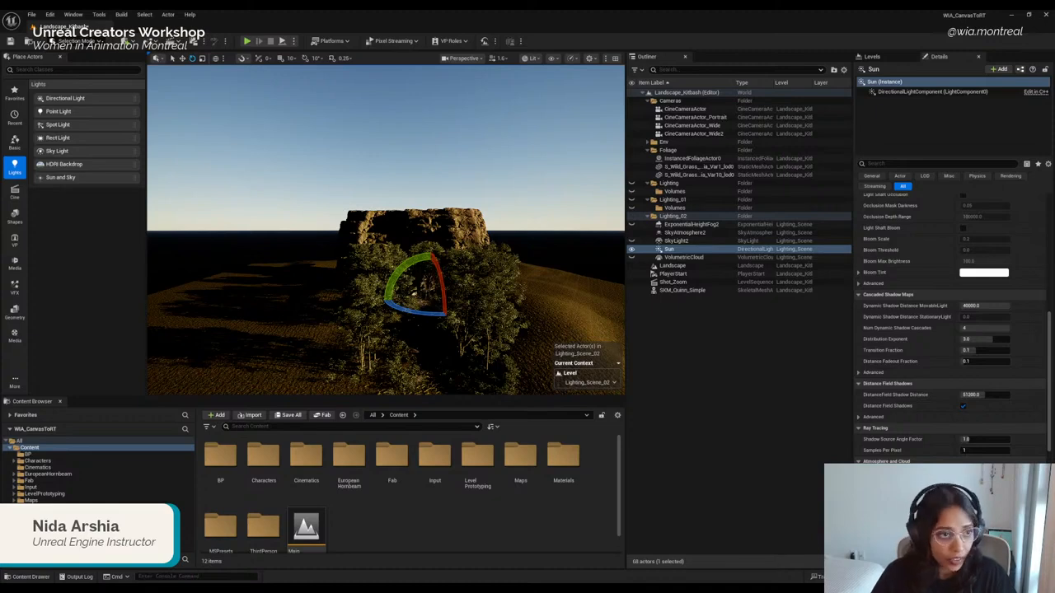
Step: Compare the low-sun scene without and with SkyAtmosphere2 by hiding it and showing it again
click(695, 233)
click(680, 242)
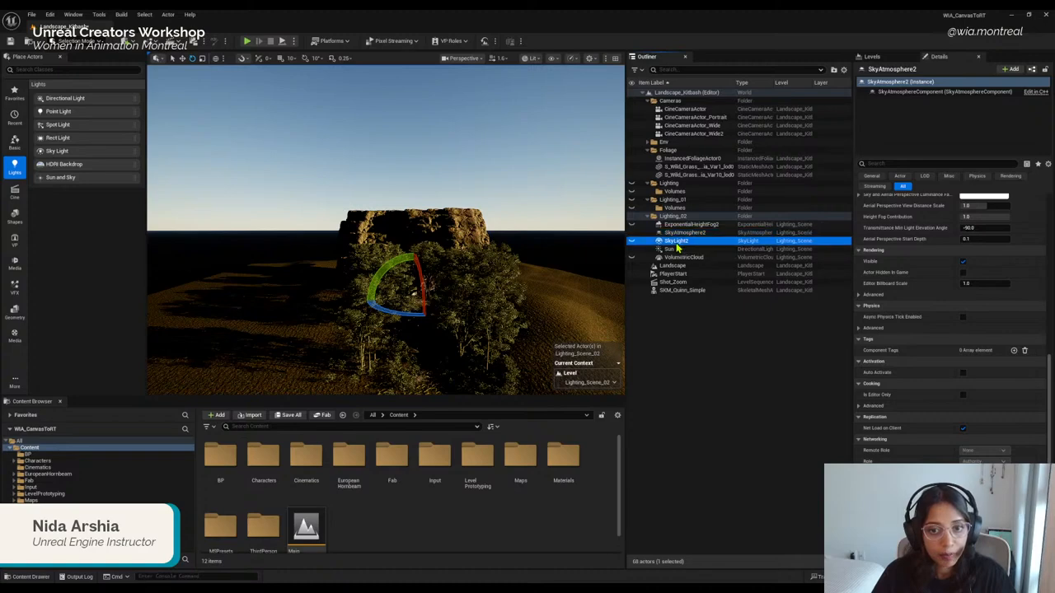
click(670, 234)
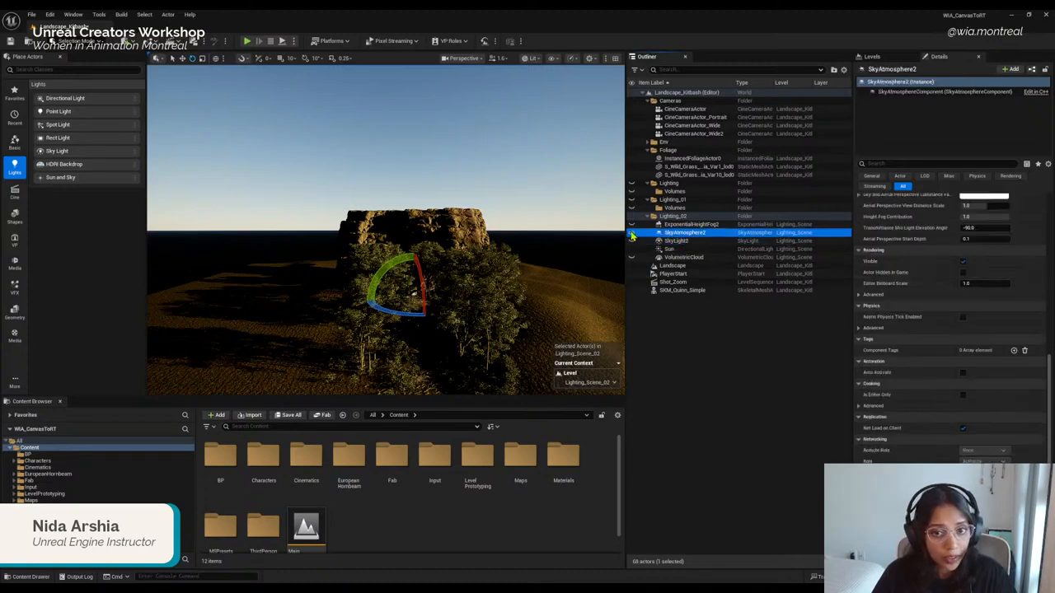
click(631, 233)
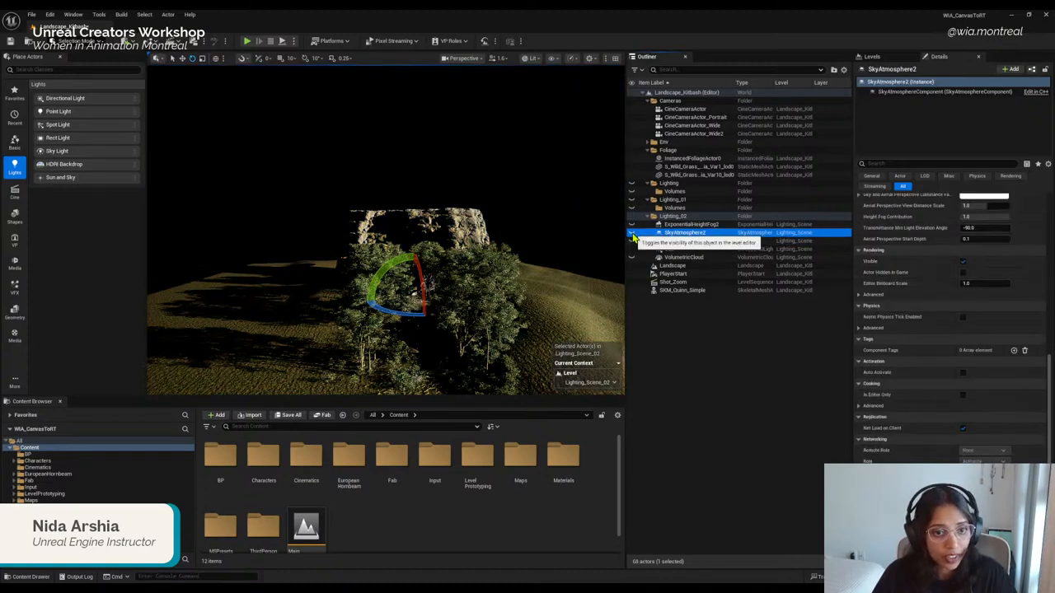
click(631, 233)
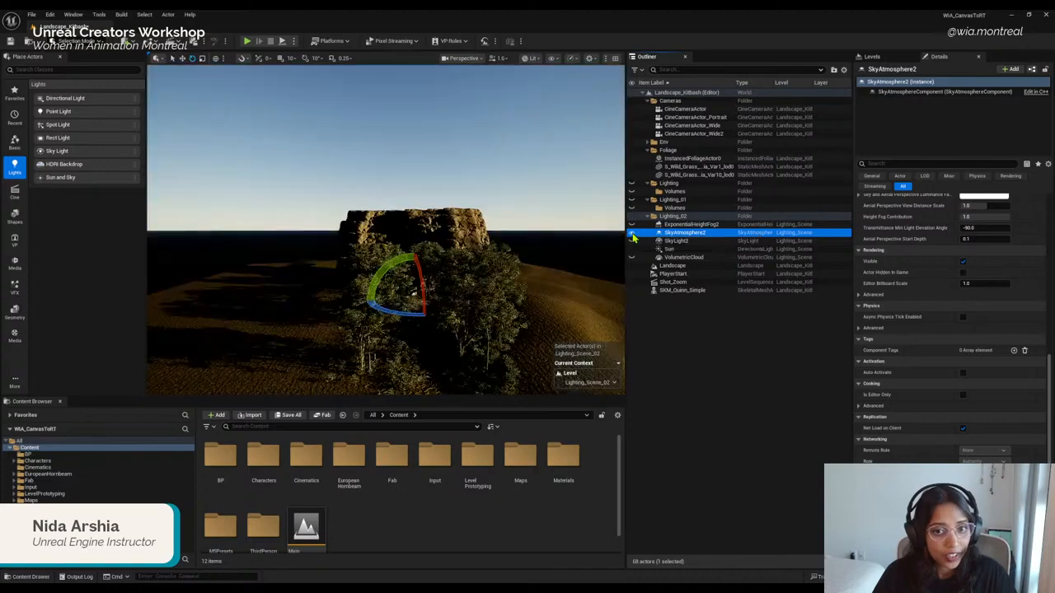
Step: Rotate the Sun back up to a daylight angle over the landscape
ctrl+click(672, 250)
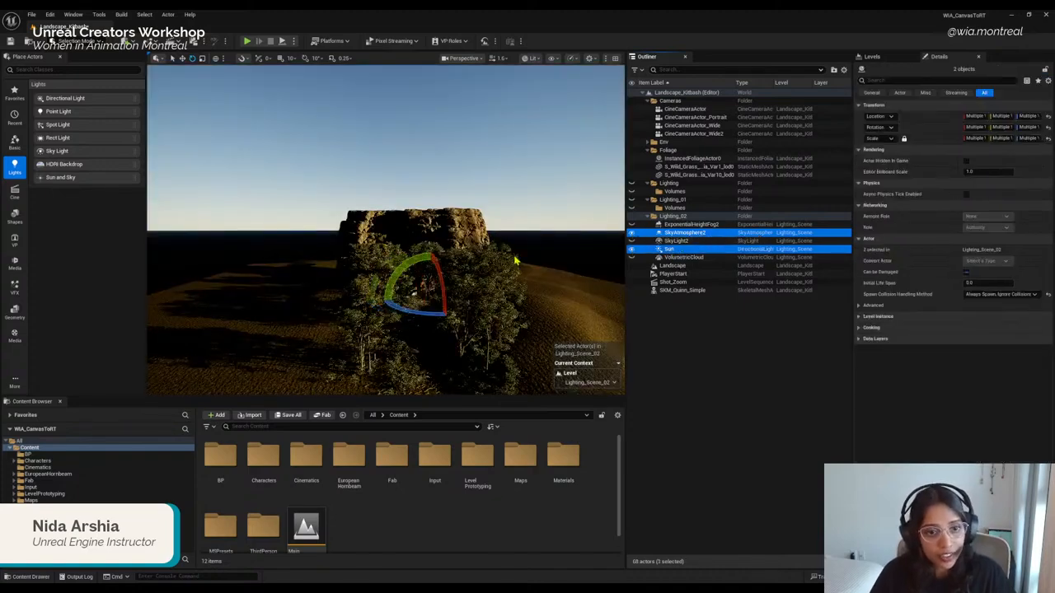
click(677, 247)
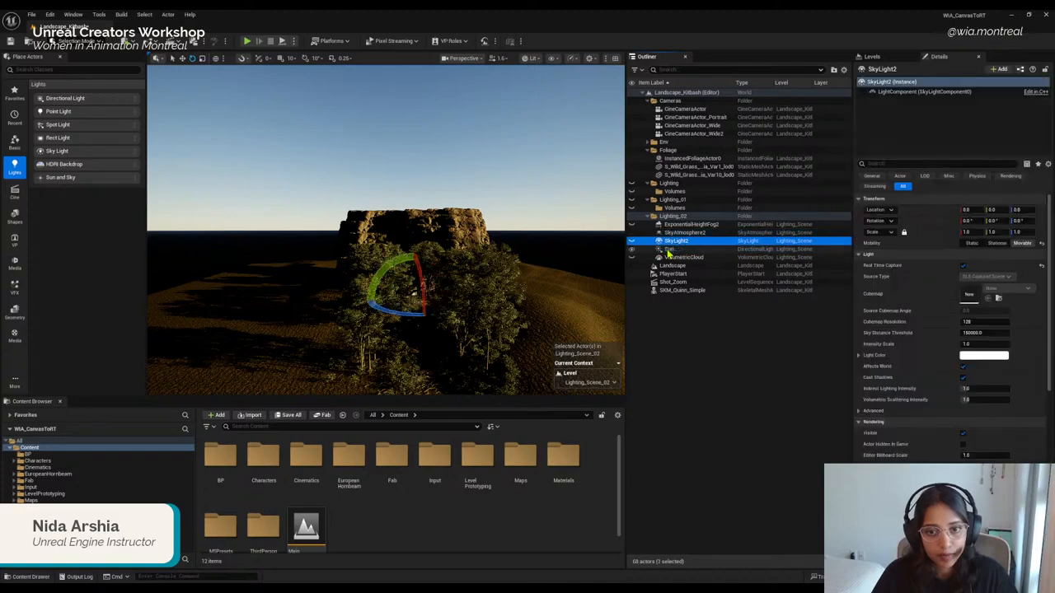
key(ctrl+l)
key(ctrl+l)
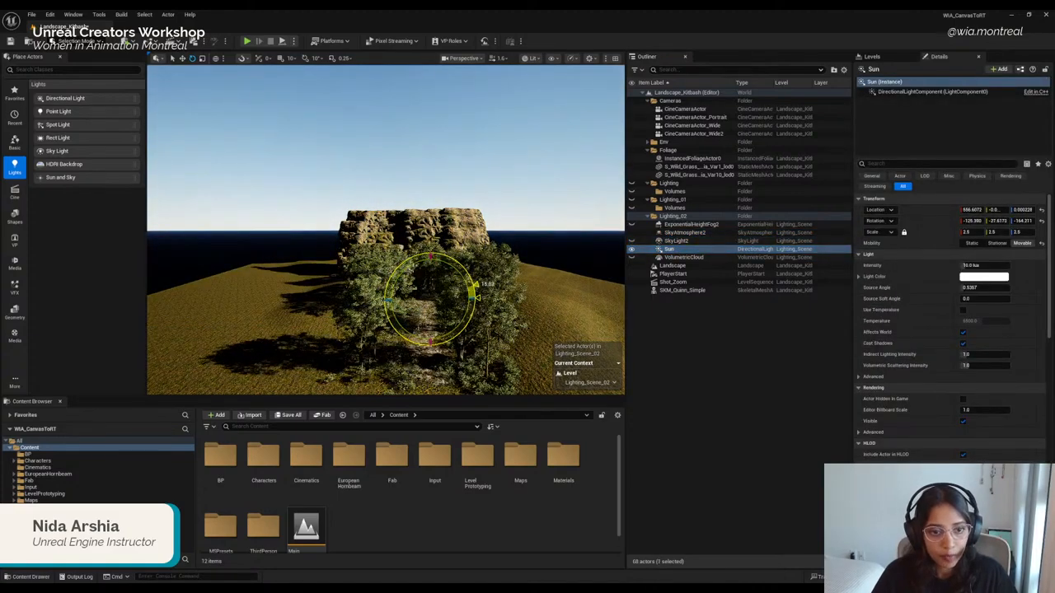
Step: Make VolumetricCloud visible in the Lighting_02 folder and look over the clouds above the scene
click(695, 225)
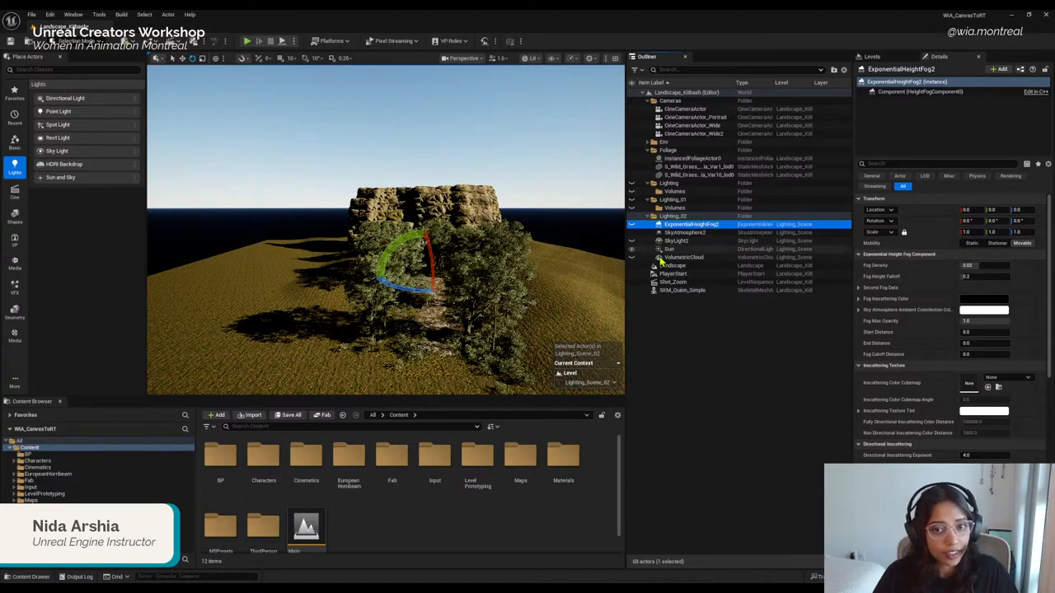
click(714, 257)
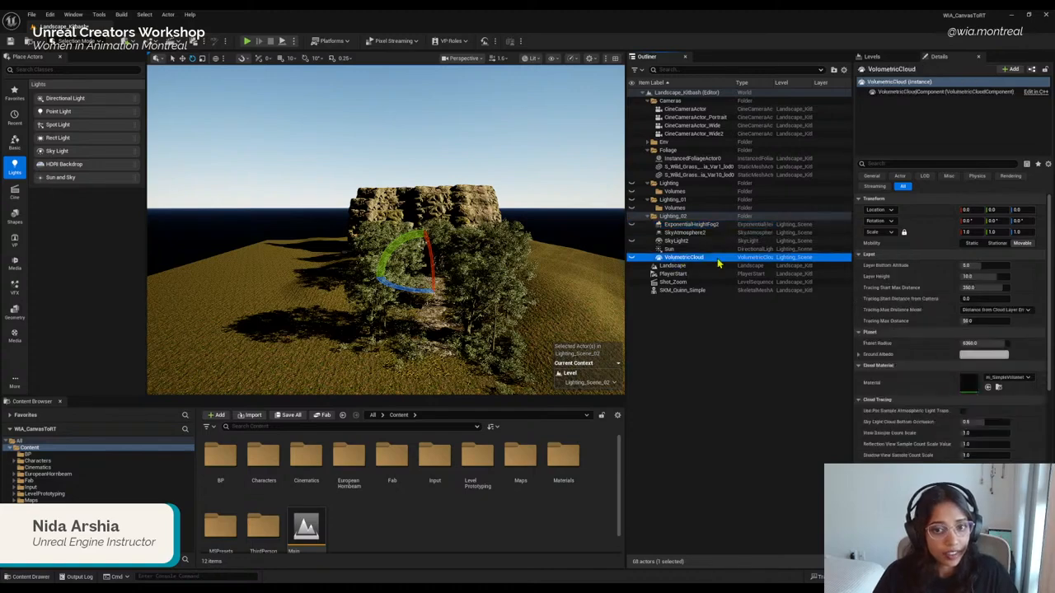
click(632, 257)
right_drag(498, 285, 475, 313)
key(s)
scroll(535, 278, up, 3)
key(w)
key(s)
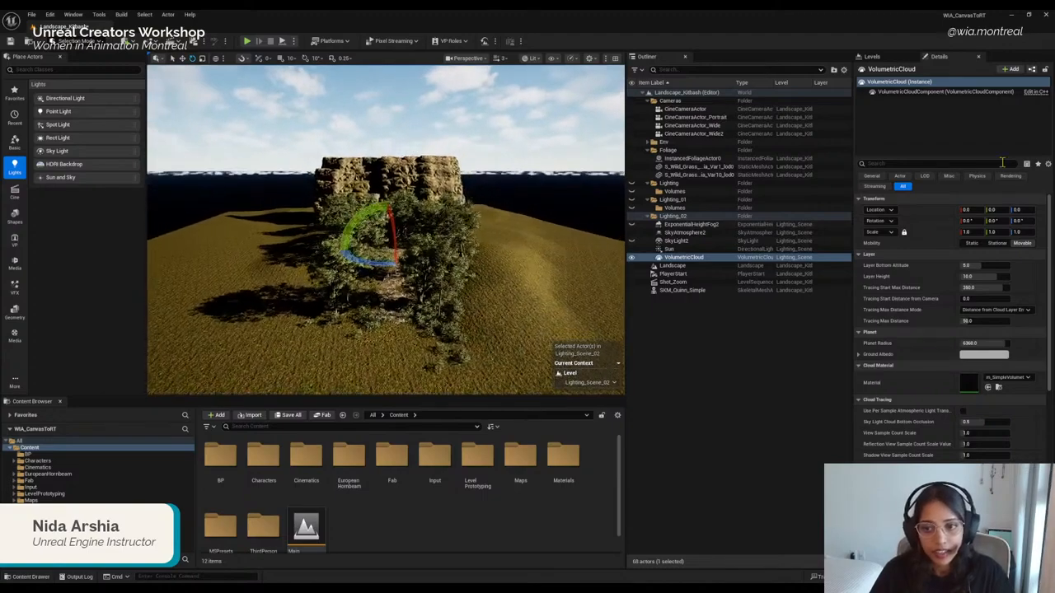
Step: Try other Layer Bottom Altitude and Layer Height values on VolumetricCloud, then reset both to their defaults
click(684, 258)
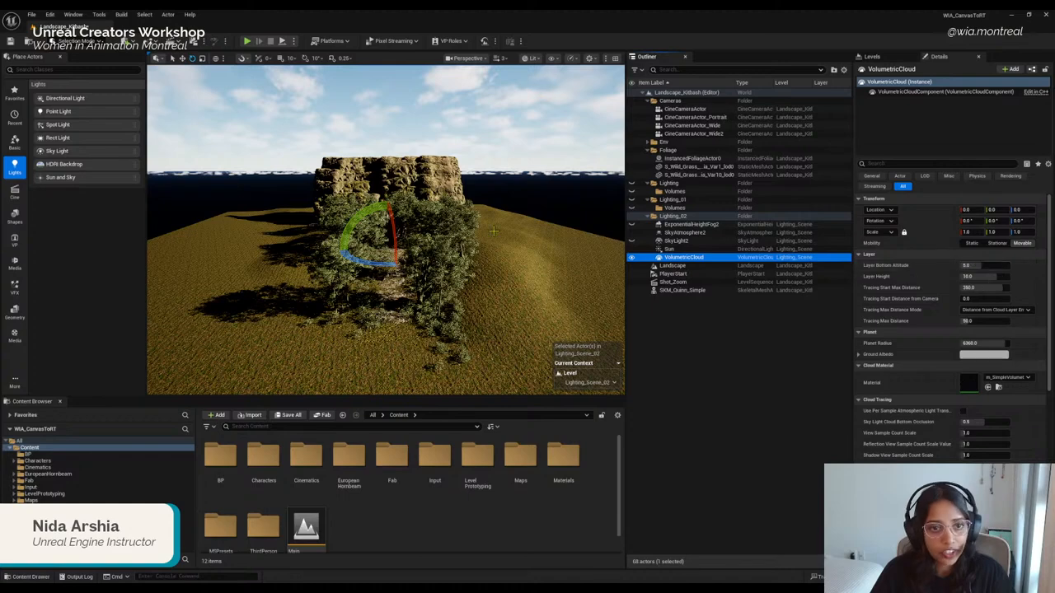
right_drag(495, 230, 496, 211)
drag(978, 265, 1004, 277)
click(1042, 267)
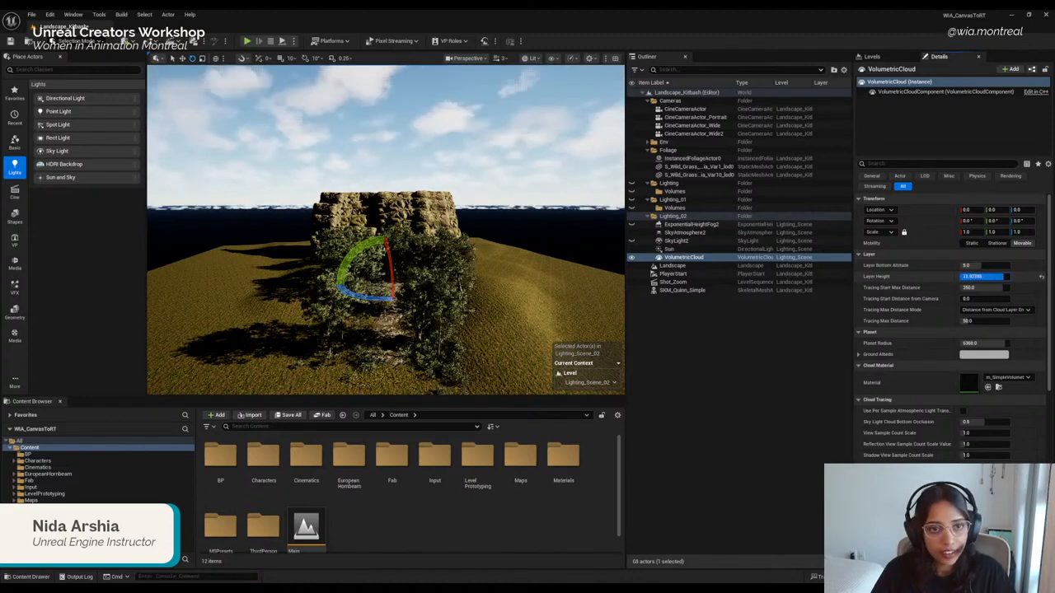
click(1042, 277)
Step: Fly up through the cloud layer and examine the volumetric clouds from below and above
right_drag(478, 239, 478, 252)
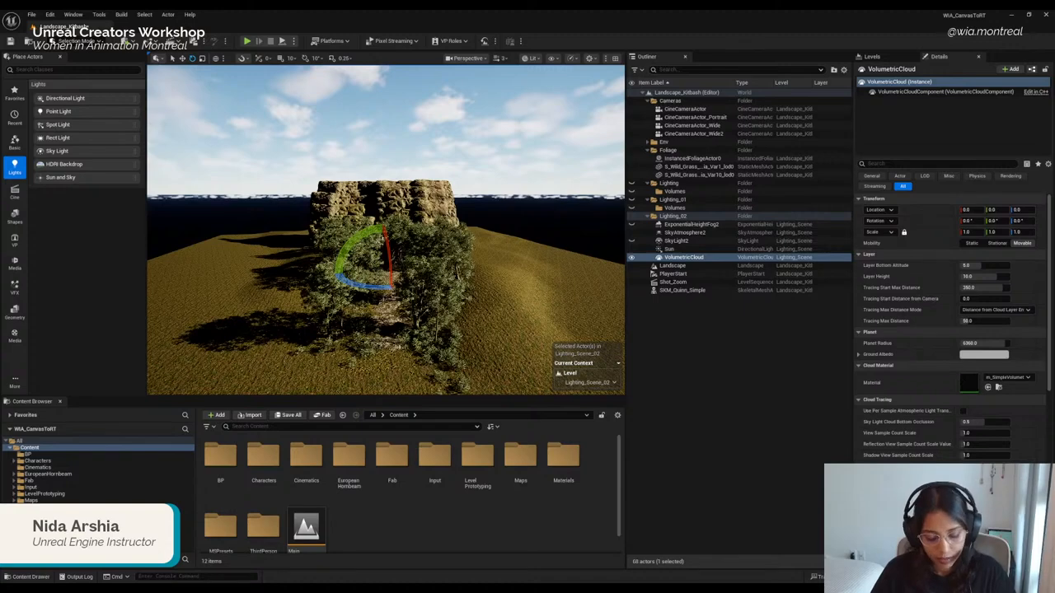
key(e)
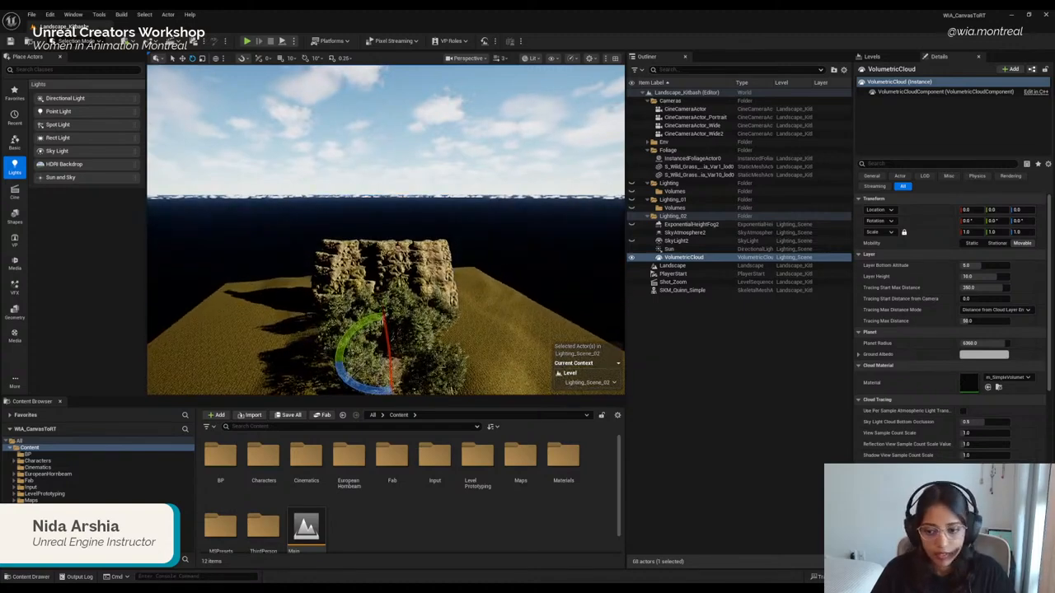
scroll(478, 247, up, 5)
right_drag(478, 247, 478, 182)
scroll(478, 145, up, 2)
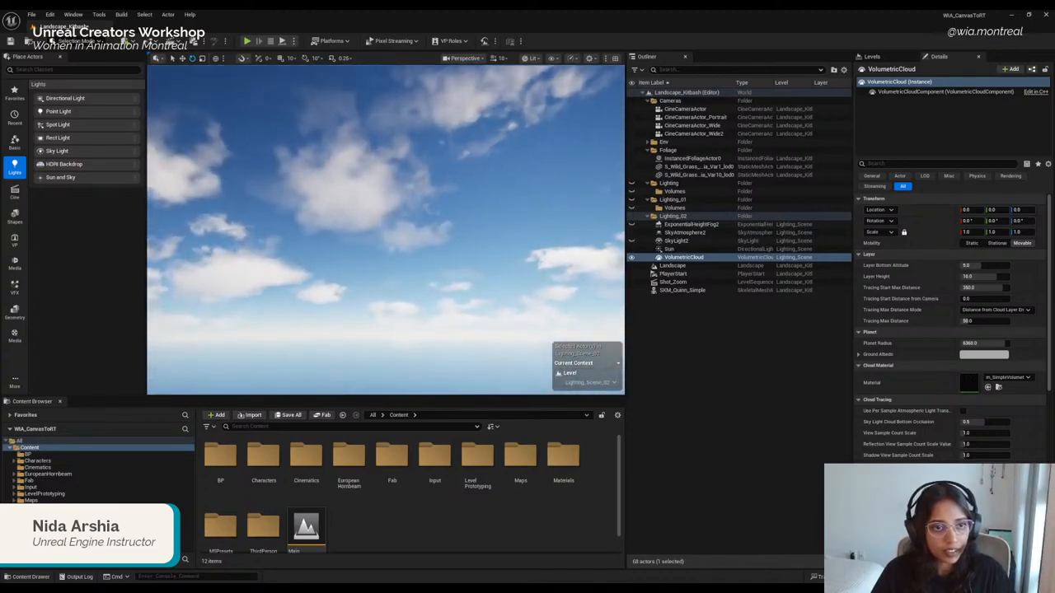
right_drag(478, 181, 414, 196)
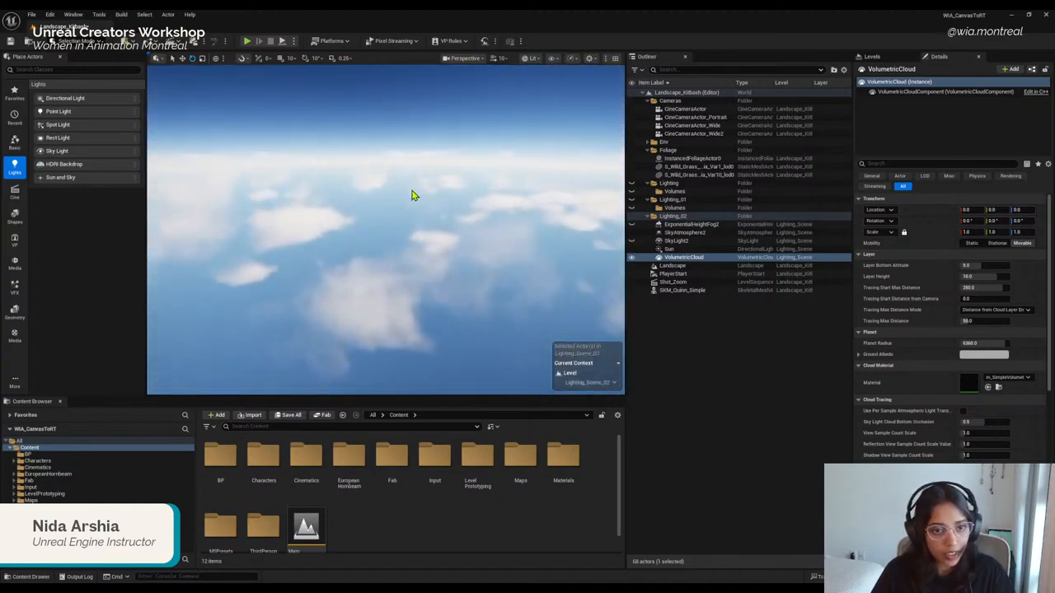
right_drag(427, 290, 409, 271)
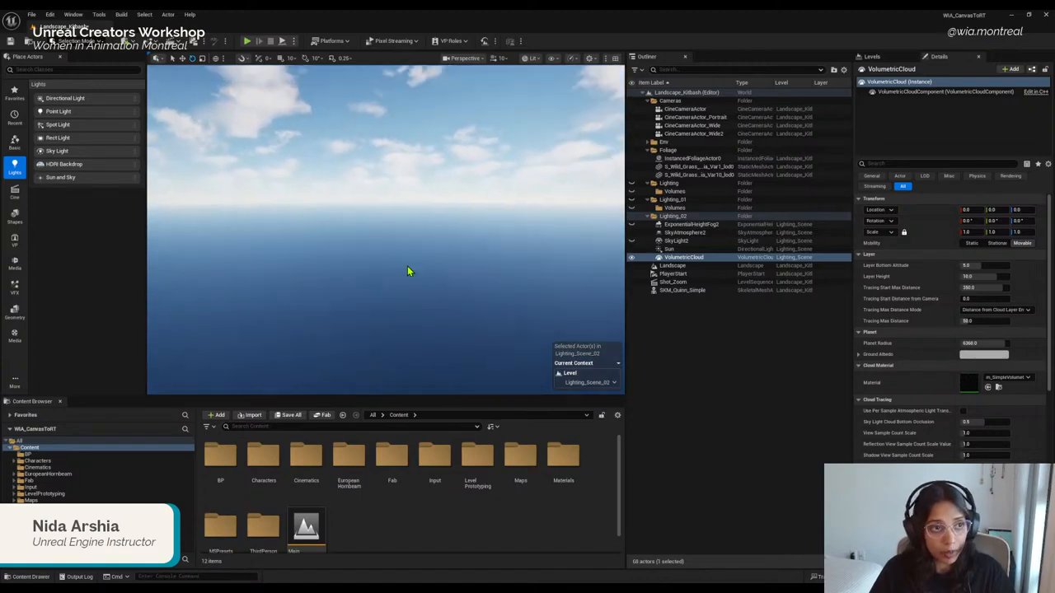
Step: Open the Fab asset marketplace in its own window, reposition it and enlarge it
click(73, 14)
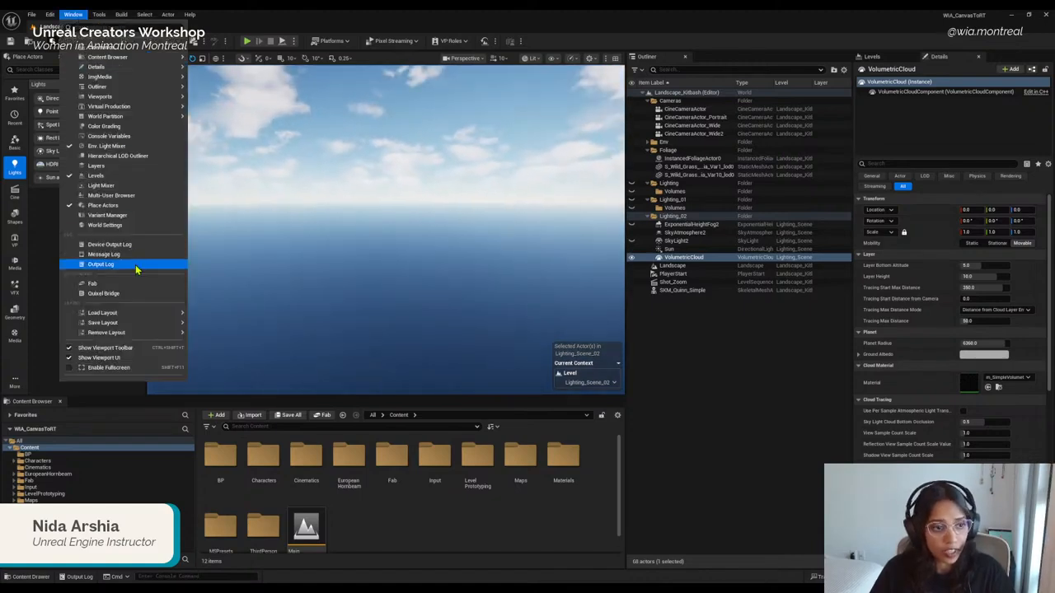
click(96, 285)
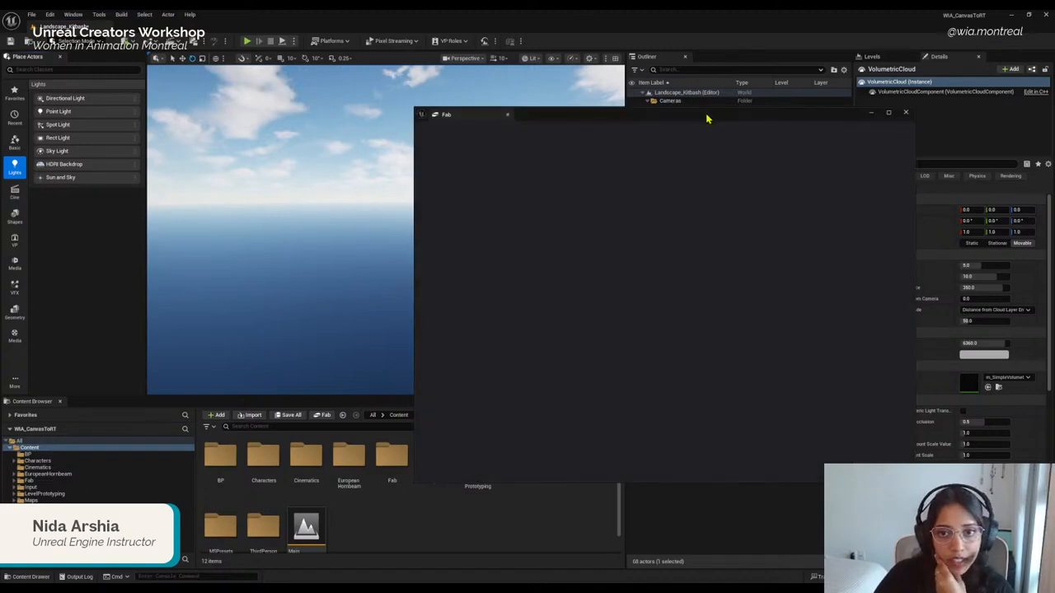
drag(706, 119, 565, 101)
drag(769, 459, 964, 517)
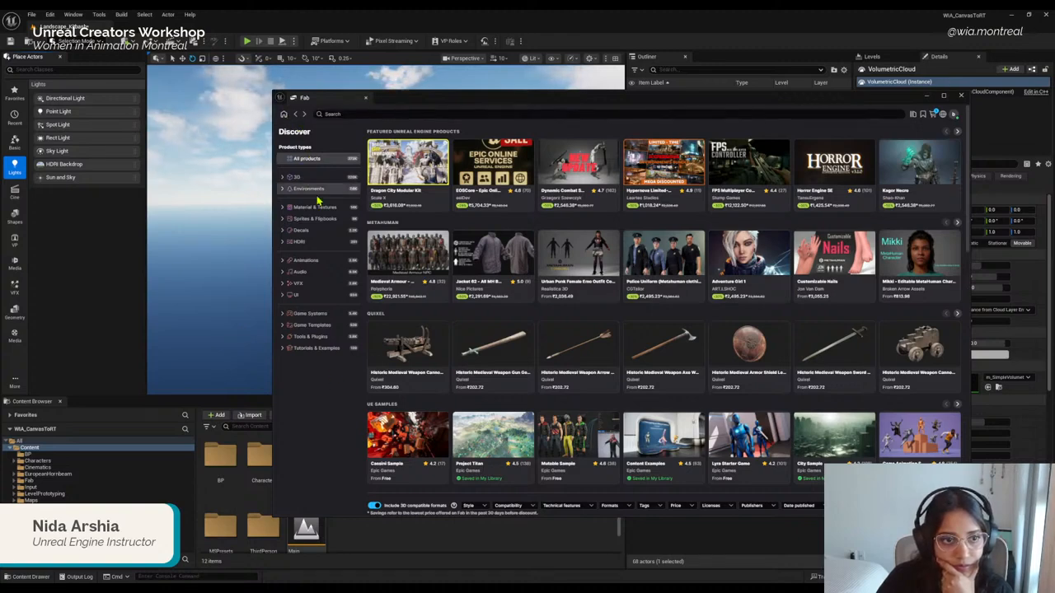
Step: Browse Fab's featured products and 3D listings, then return to all products
click(302, 177)
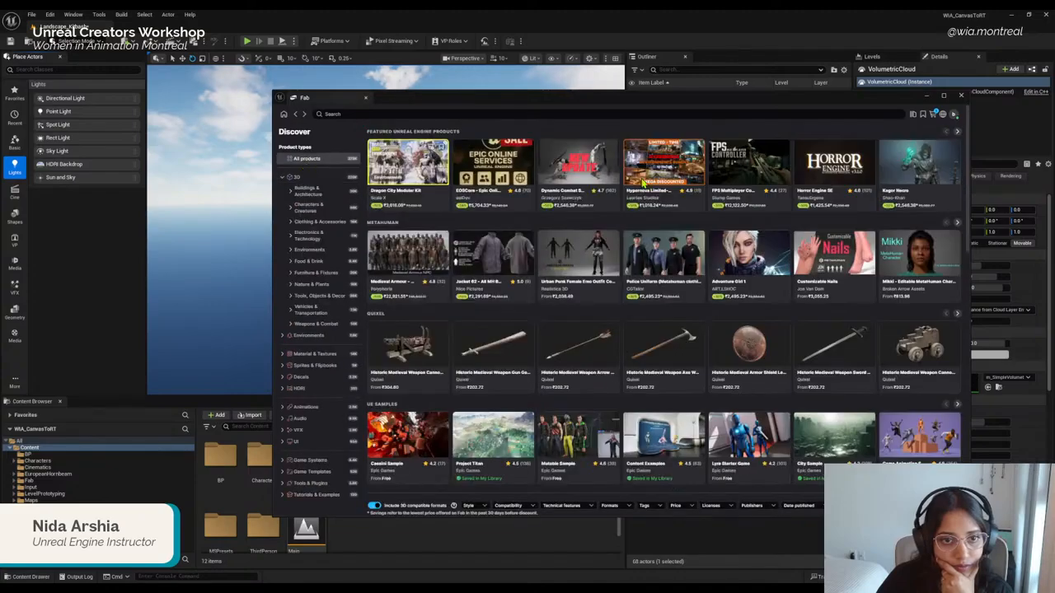
scroll(605, 346, down, 10)
scroll(605, 346, up, 10)
scroll(576, 306, down, 8)
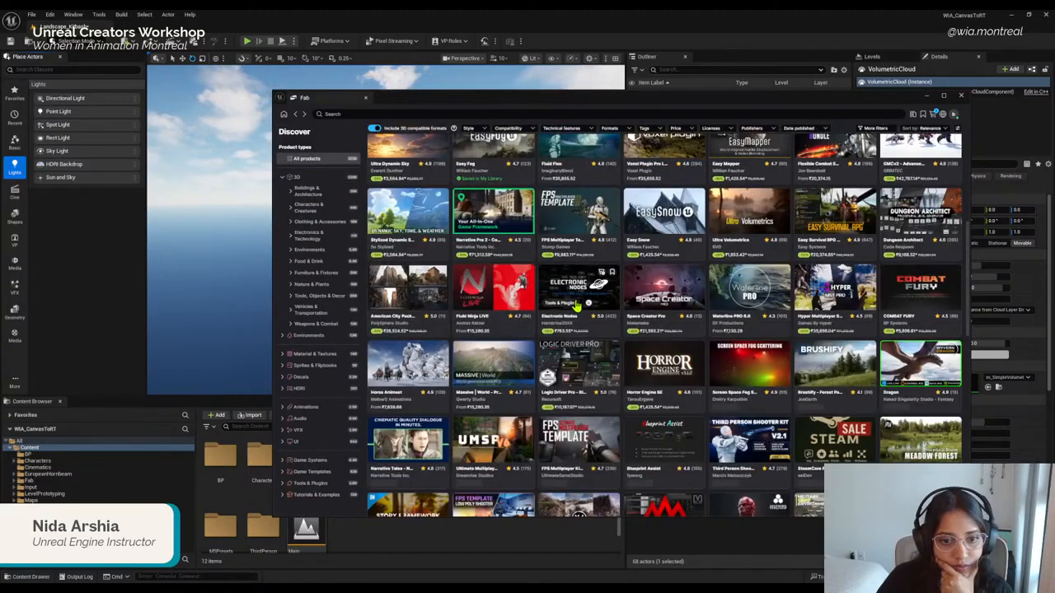
scroll(576, 306, down, 5)
scroll(577, 304, up, 10)
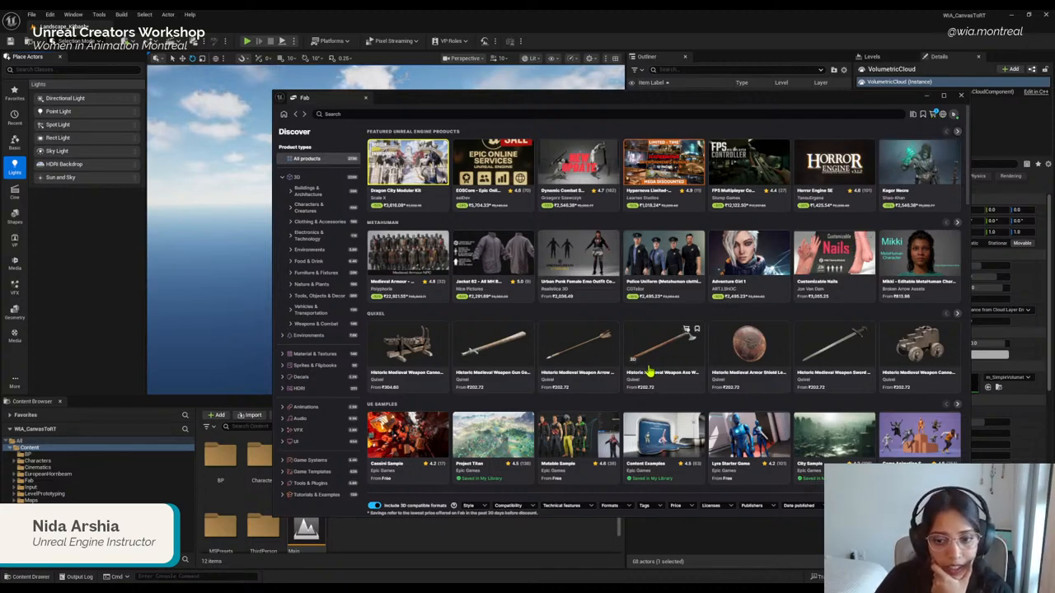
scroll(646, 378, down, 5)
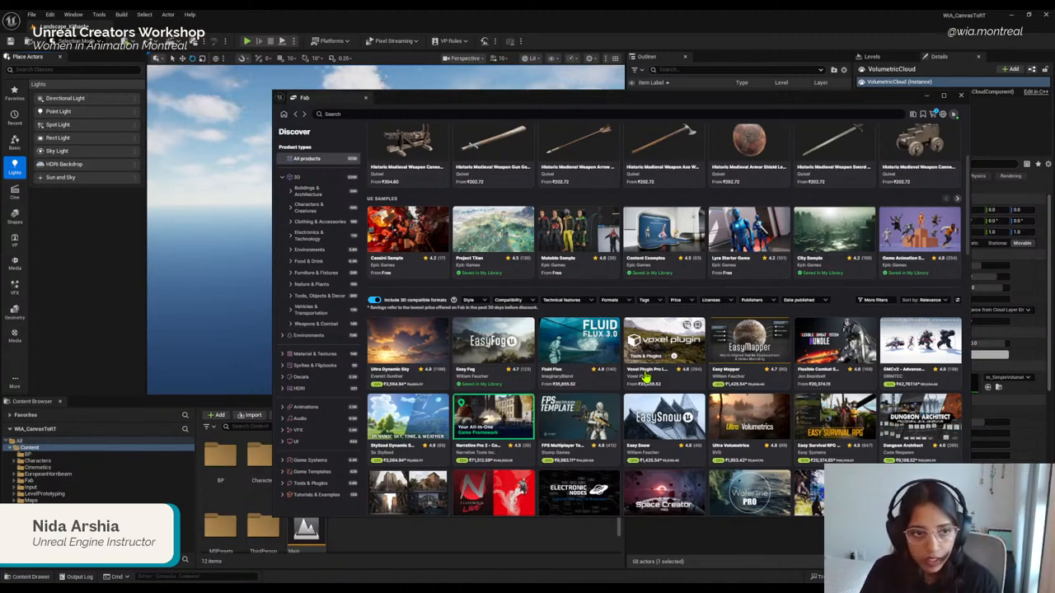
click(296, 178)
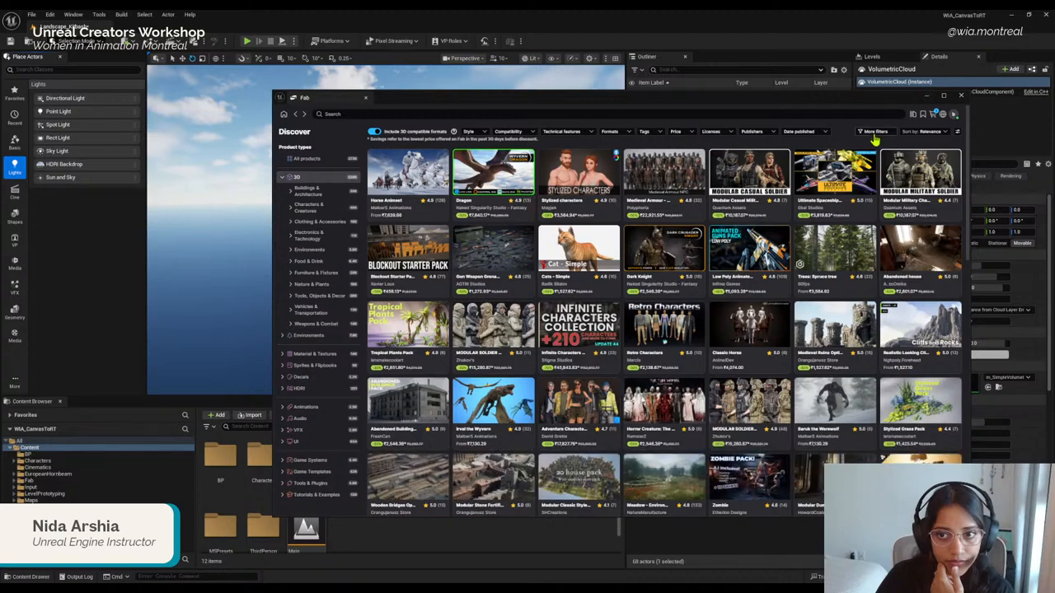
click(306, 159)
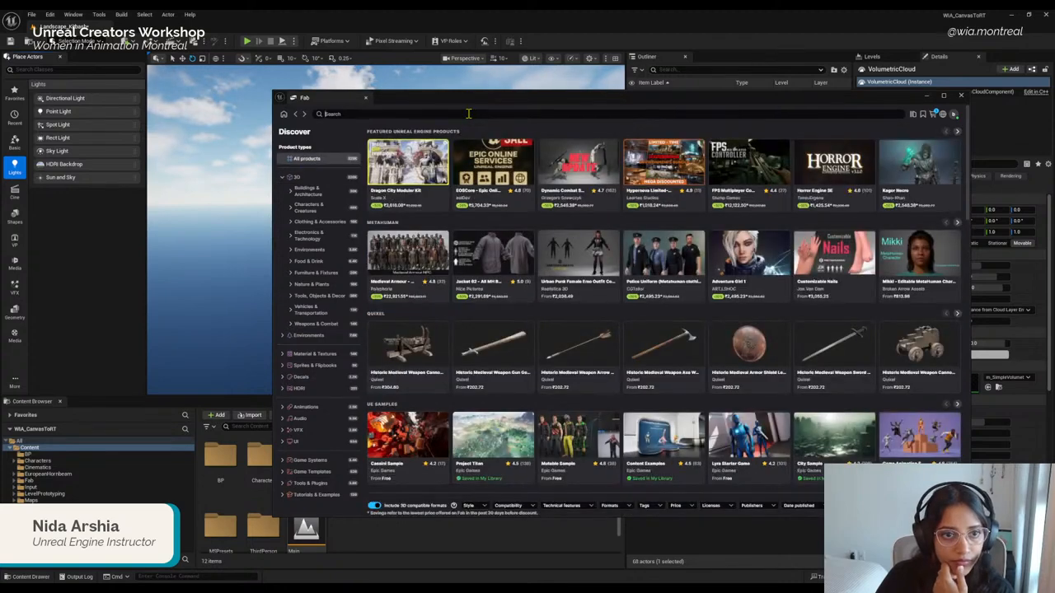
Step: Search Fab for "free for the month", look through the results, then clear the search
click(468, 113)
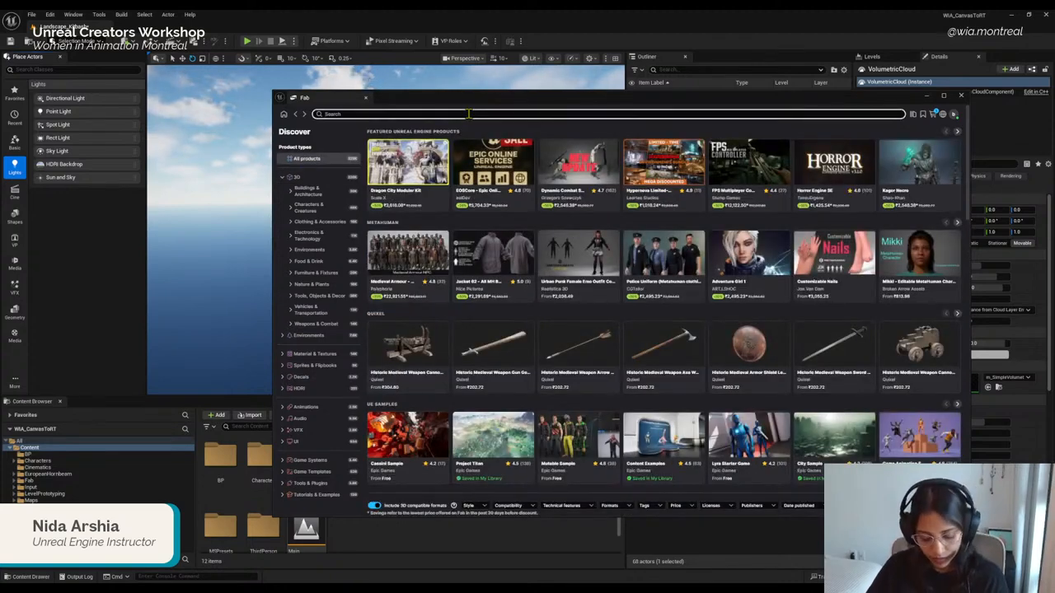
text(free for the month)
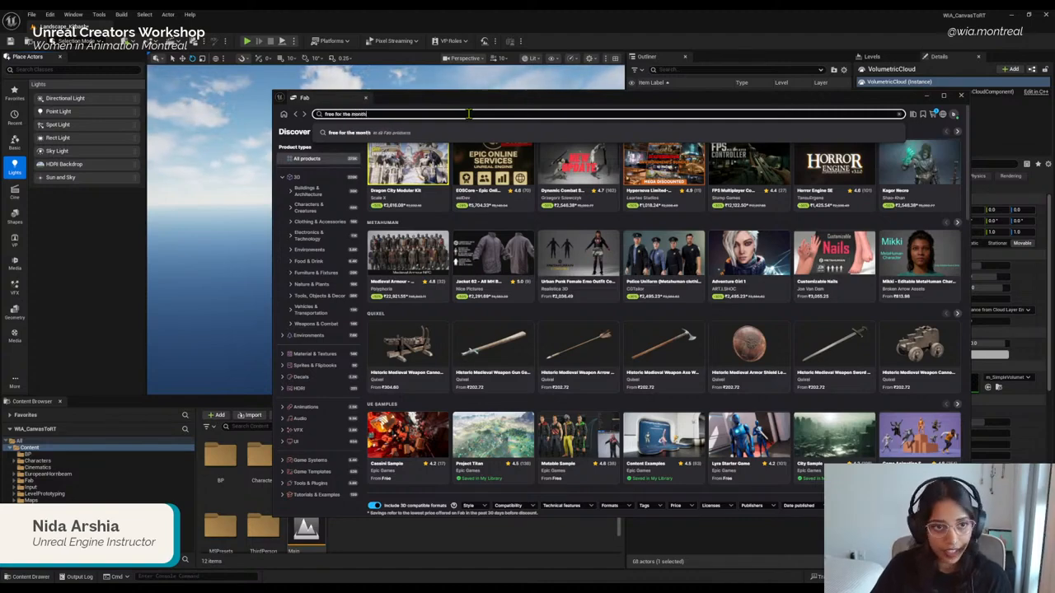
key(Return)
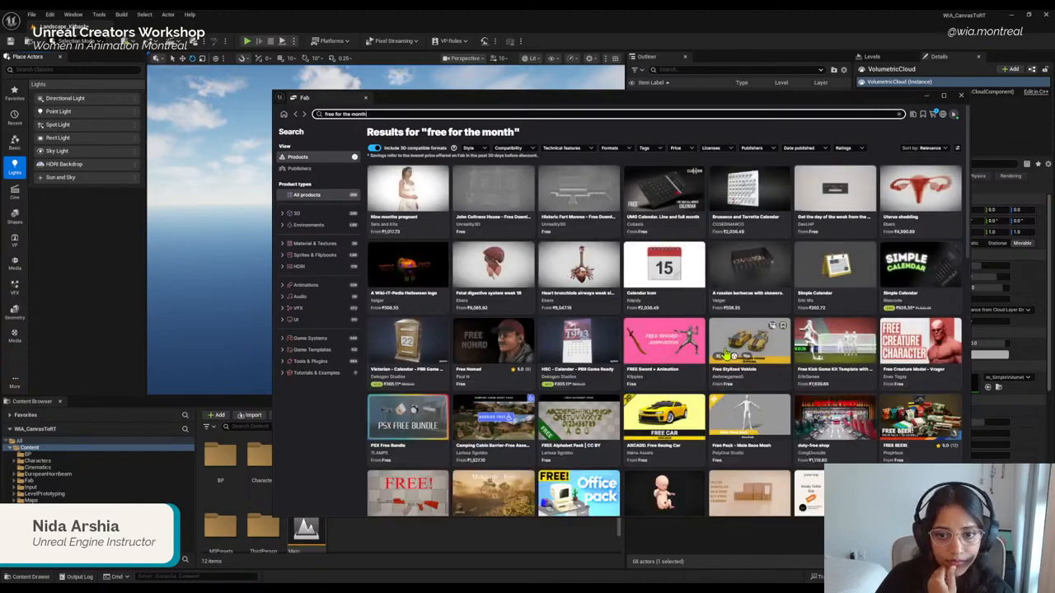
scroll(725, 355, down, 3)
scroll(725, 354, down, 6)
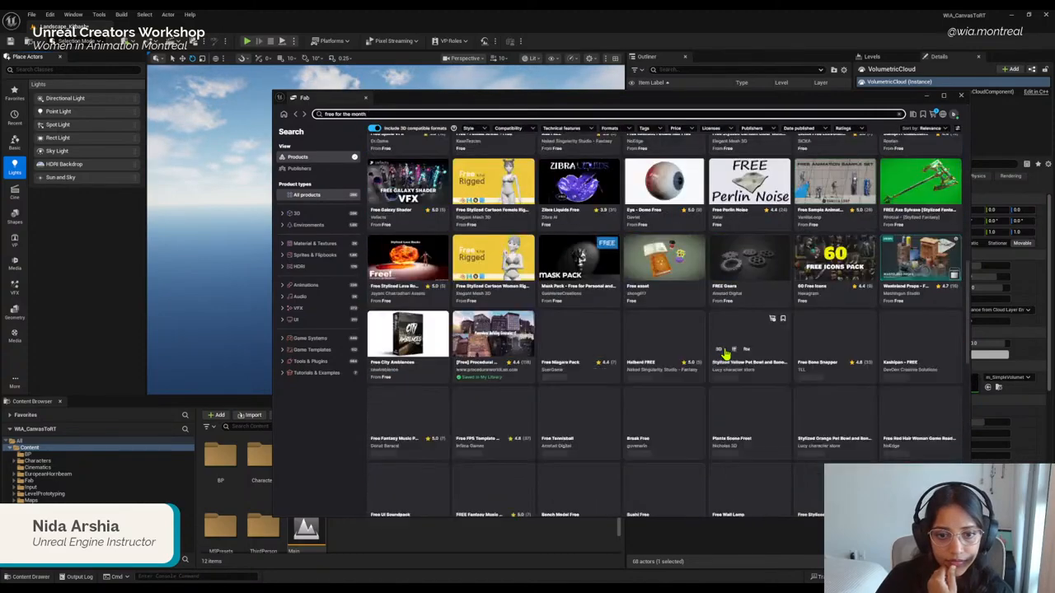
scroll(726, 354, down, 5)
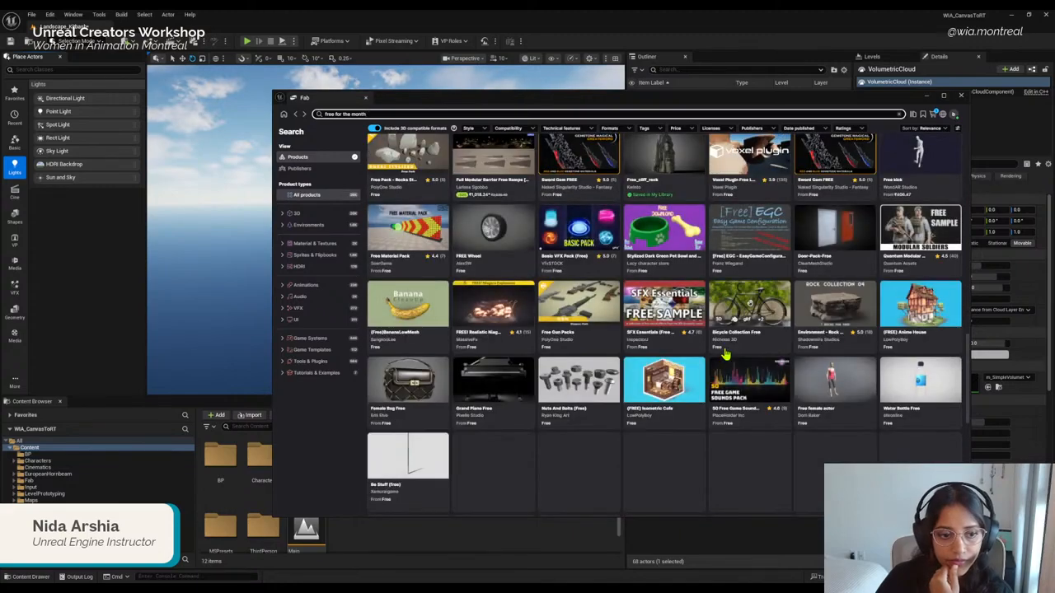
scroll(726, 354, down, 5)
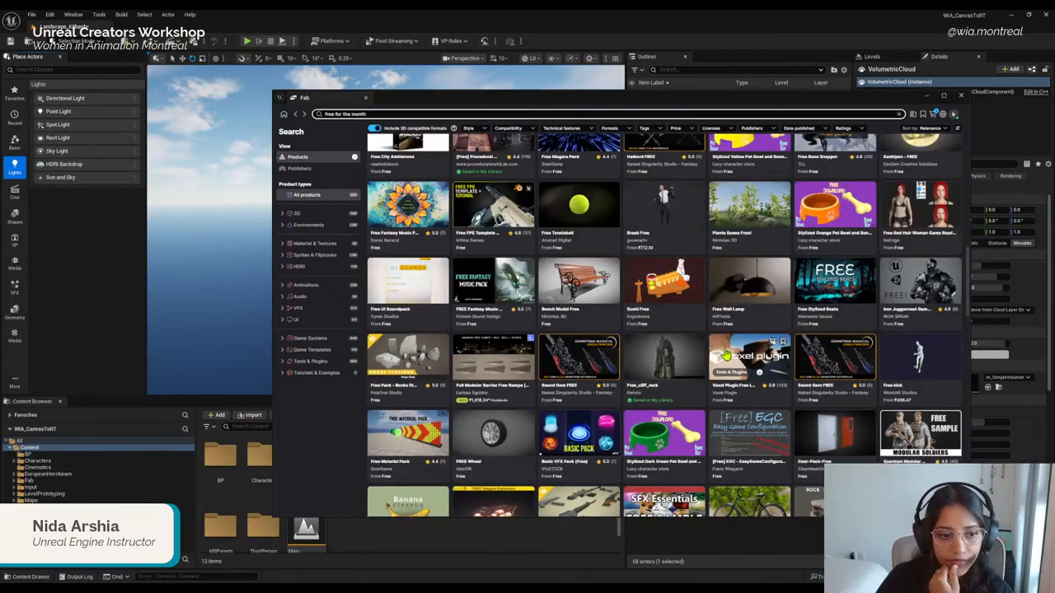
scroll(725, 355, up, 3)
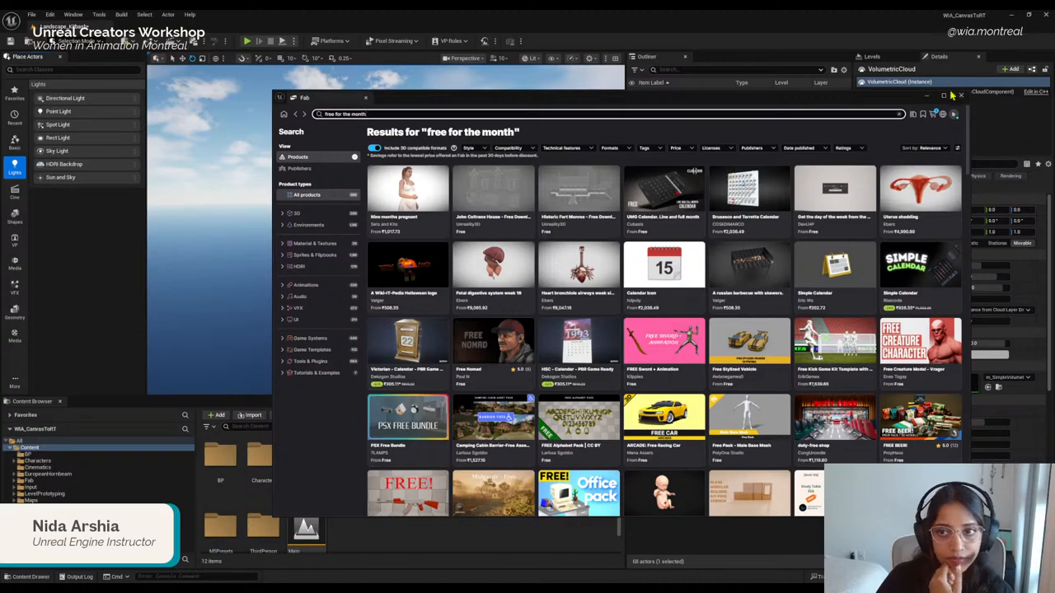
click(899, 114)
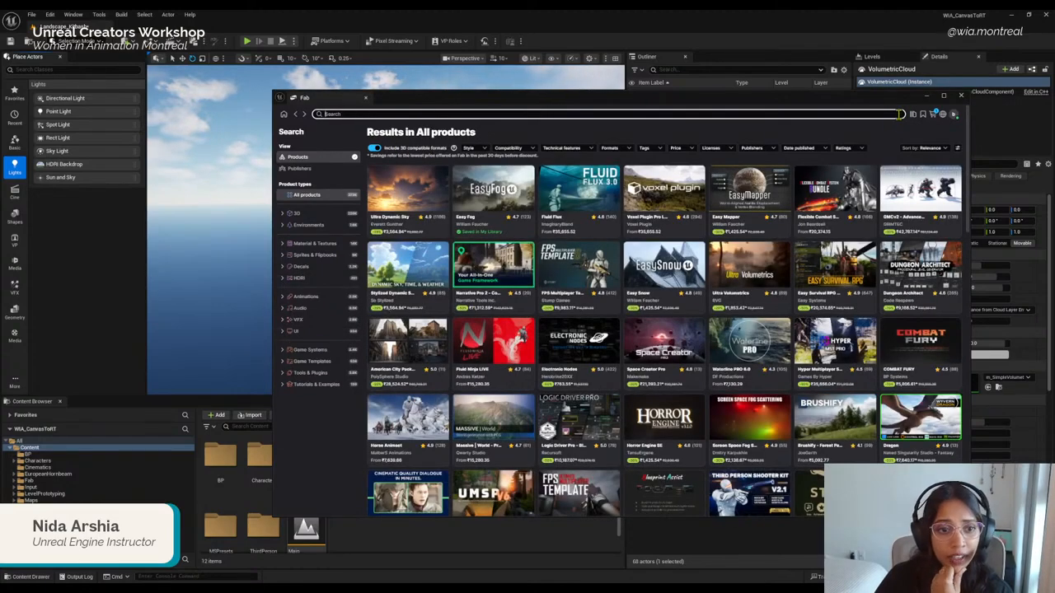
Step: Open the Ultra Dynamic Sky product page, view its preview images of different skies, then close Fab
click(415, 192)
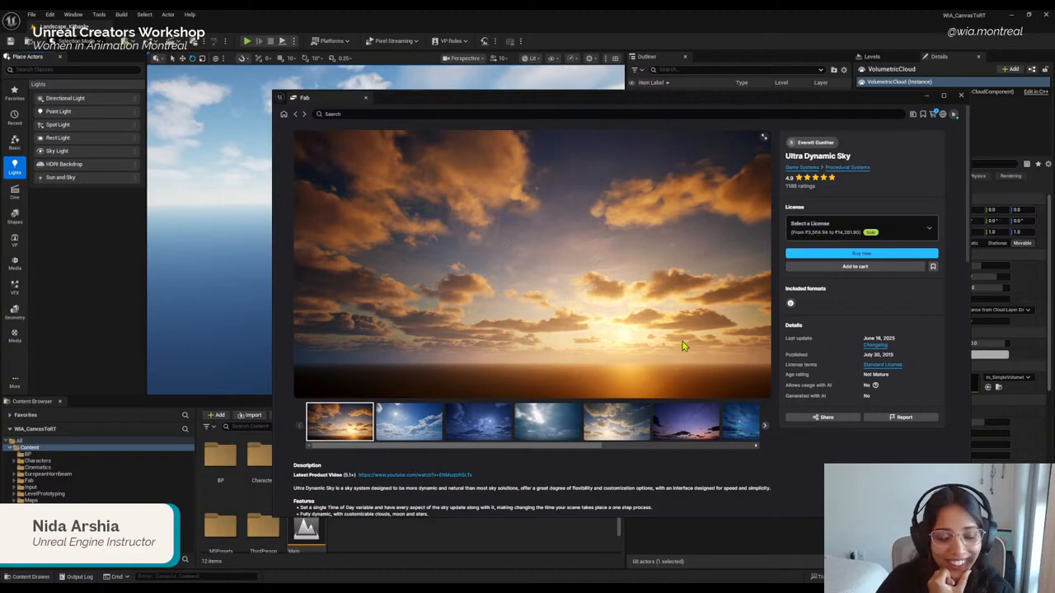
click(472, 436)
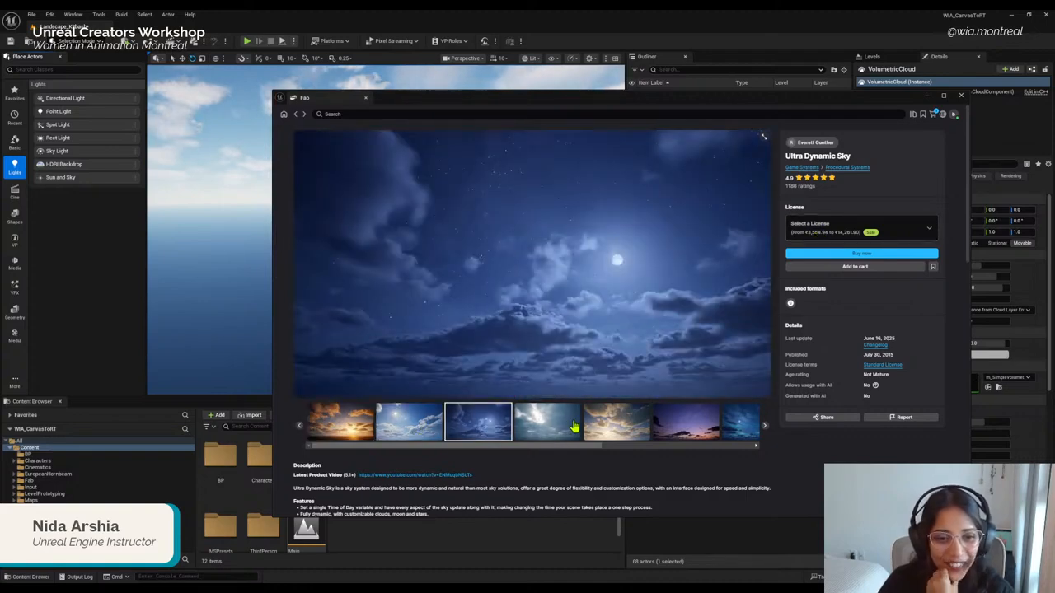
click(558, 423)
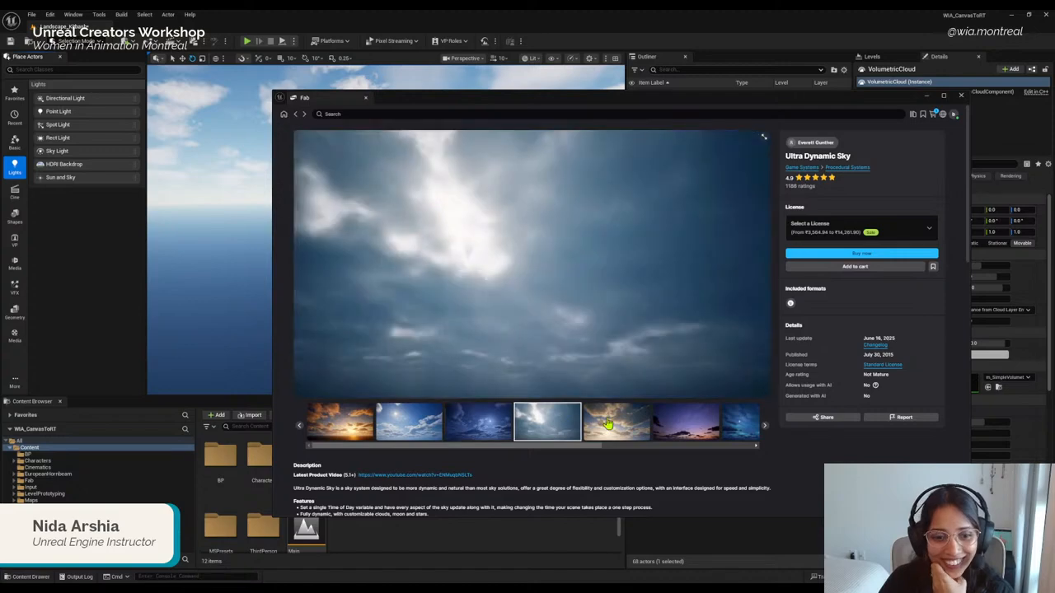
click(618, 423)
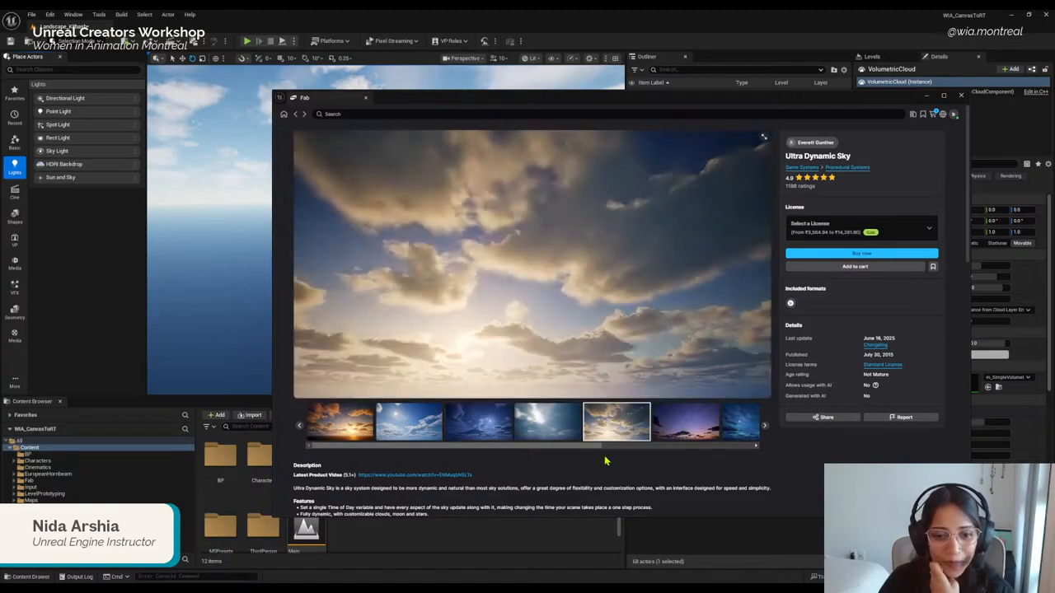
click(688, 425)
click(735, 431)
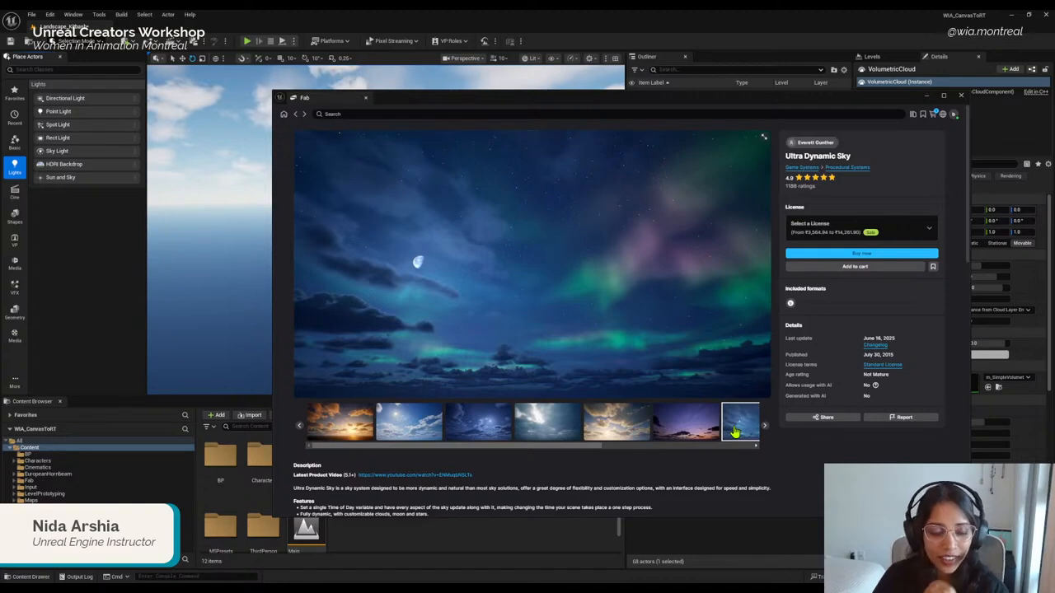
click(338, 437)
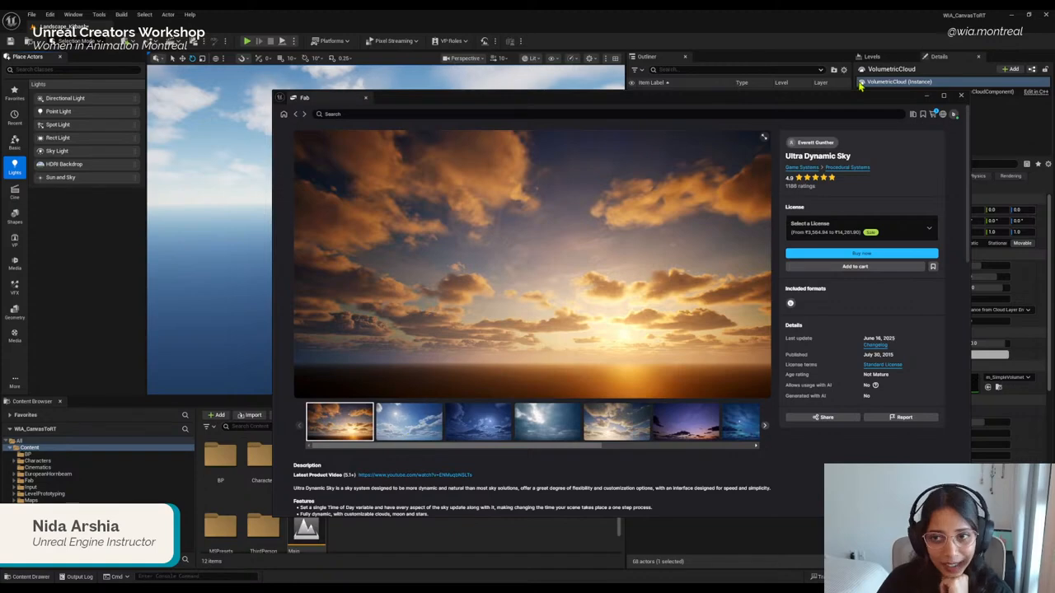
click(960, 95)
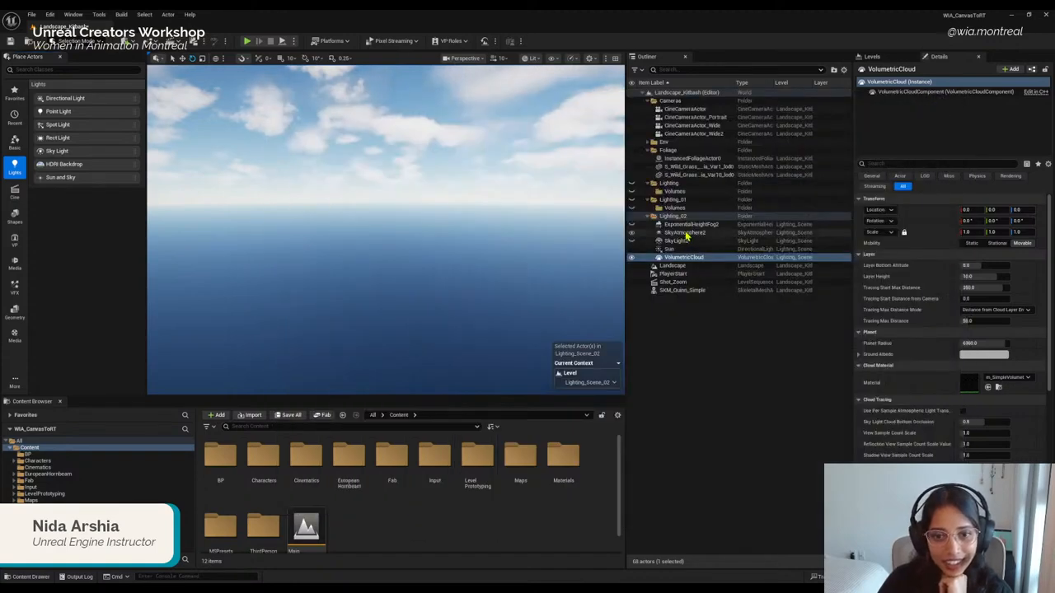
Step: Focus on the Var10 wild grass mesh and pull back until the whole cliff and tree set shows against the sky
click(692, 175)
double_click(692, 175)
right_drag(386, 229, 234, 207)
key(f)
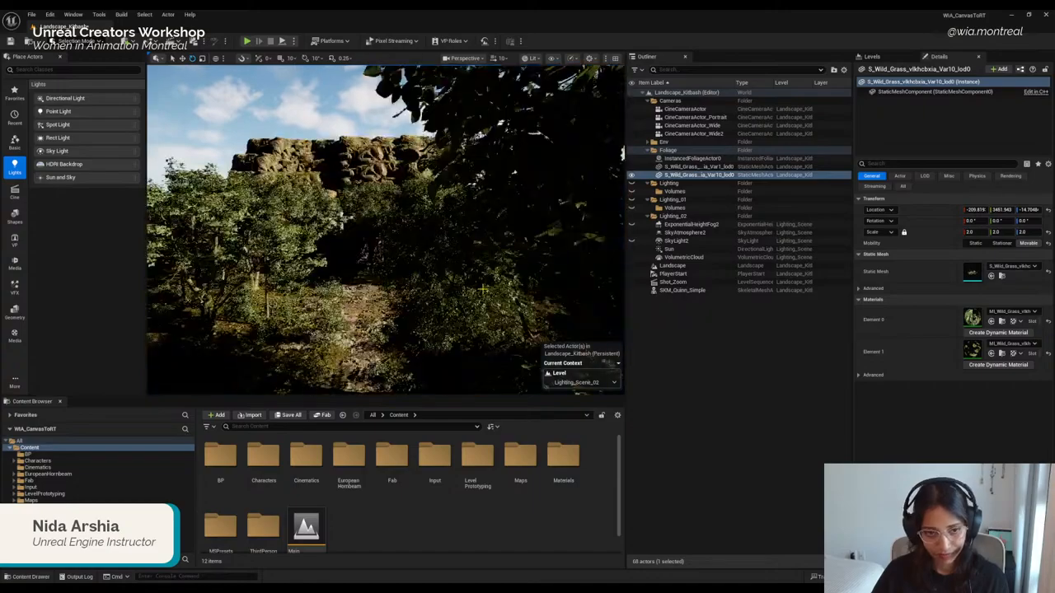
scroll(386, 229, down, 3)
key(s)
right_drag(386, 229, 377, 175)
key(e)
key(s)
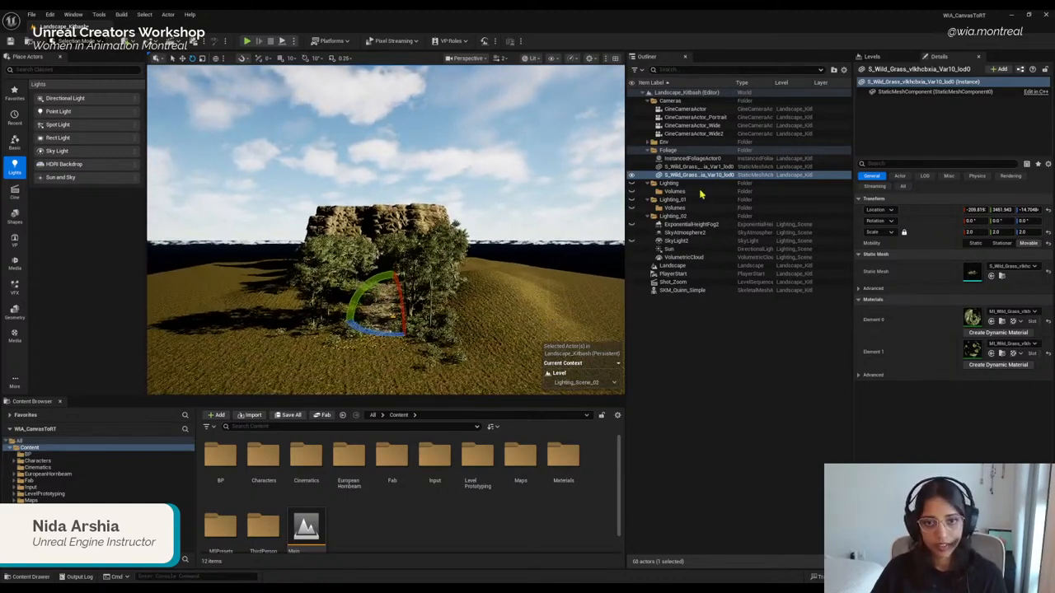
Step: Try other Layer Height and Tracing Start Max Distance values on VolumetricCloud, then reset them to their defaults
click(688, 231)
click(686, 258)
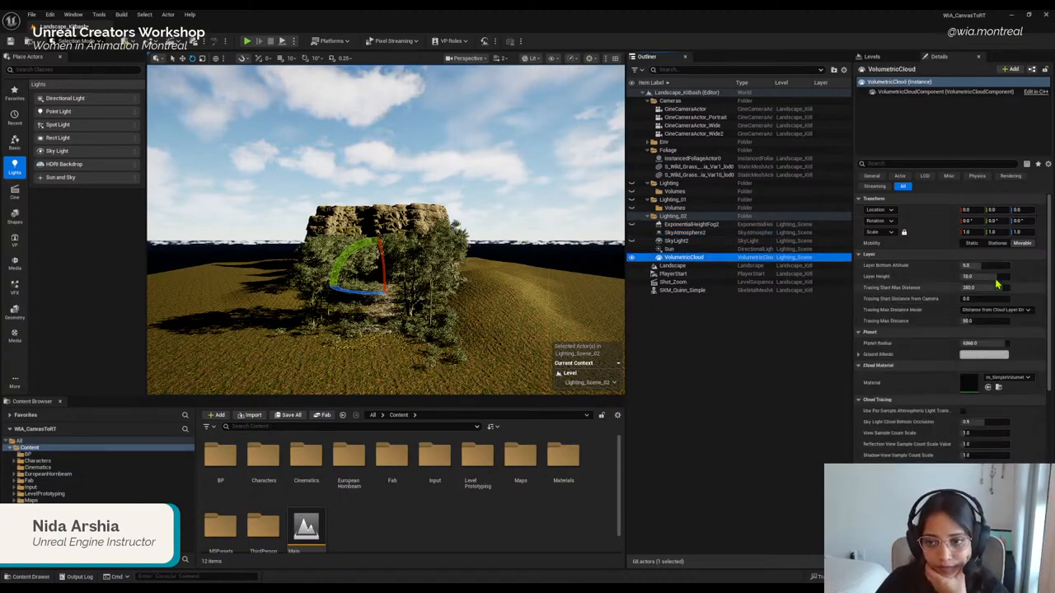
drag(993, 277, 996, 277)
click(1042, 279)
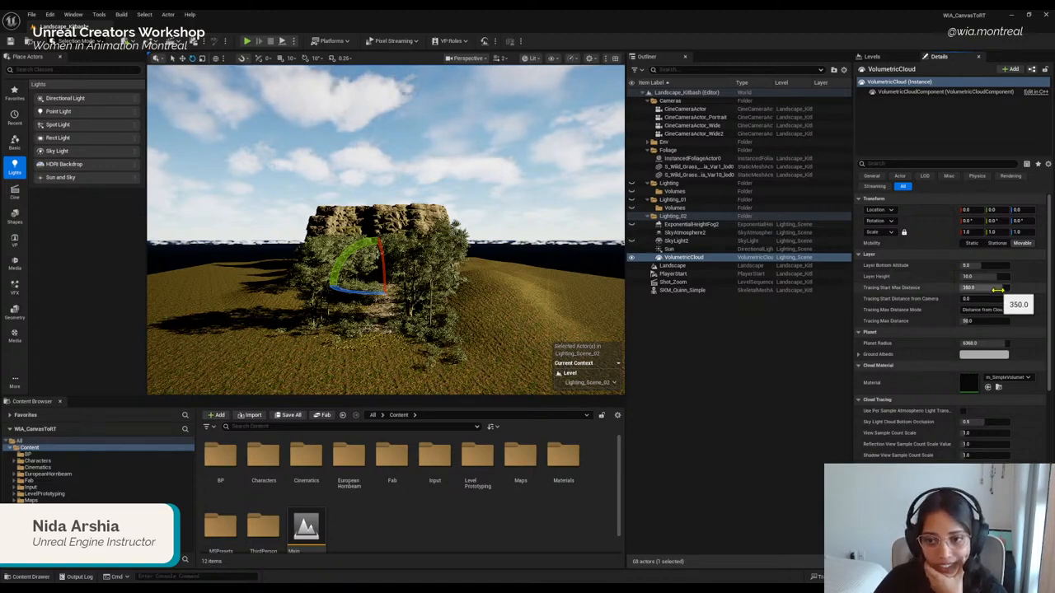
click(988, 289)
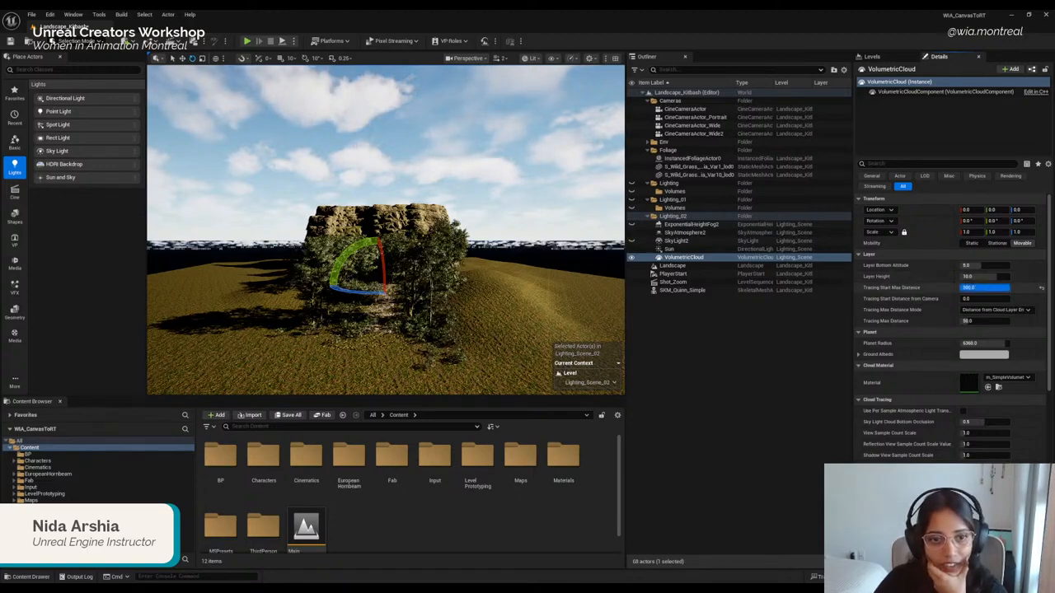
mouse_move(1009, 287)
mouse_down()
mouse_move(984, 287)
mouse_move(1009, 287)
mouse_up()
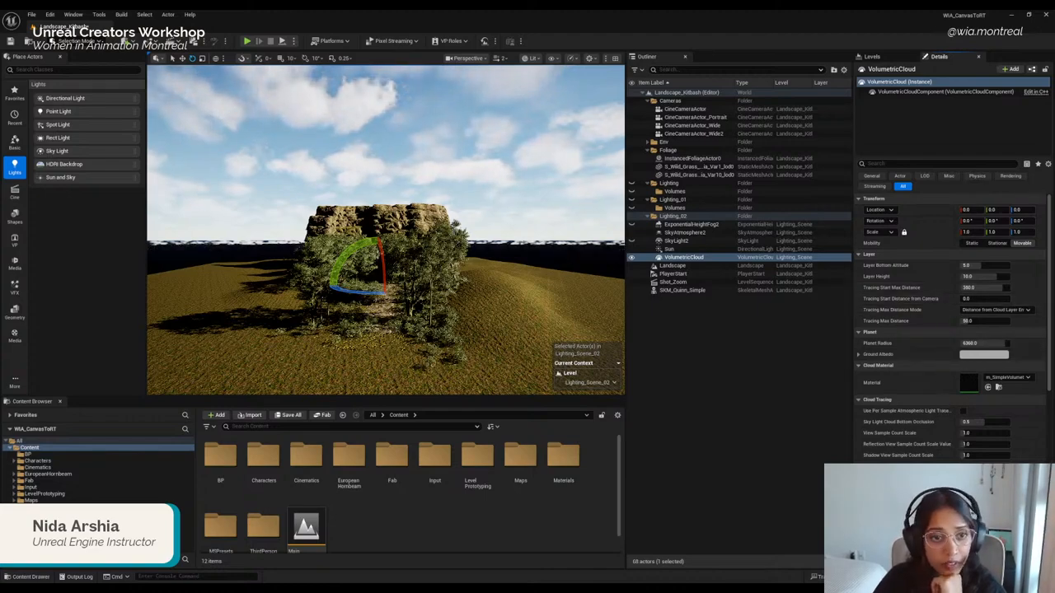
Step: Open the VolumetricCloud's material instance in a floating editor, shrink it, widen its parameter area and keep it in front beside the level view
right_drag(386, 231, 399, 204)
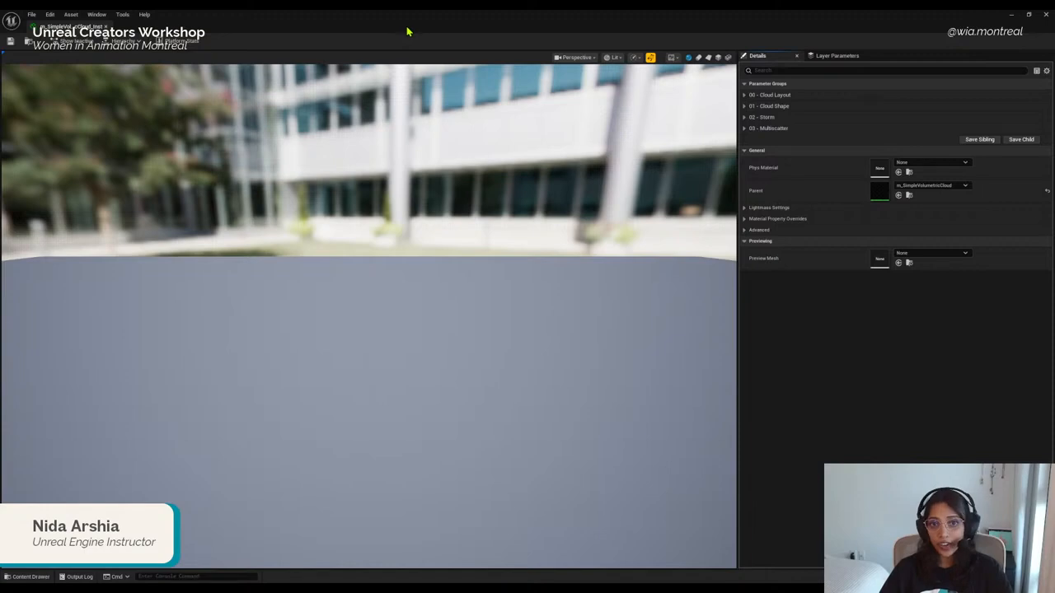
double_click(406, 33)
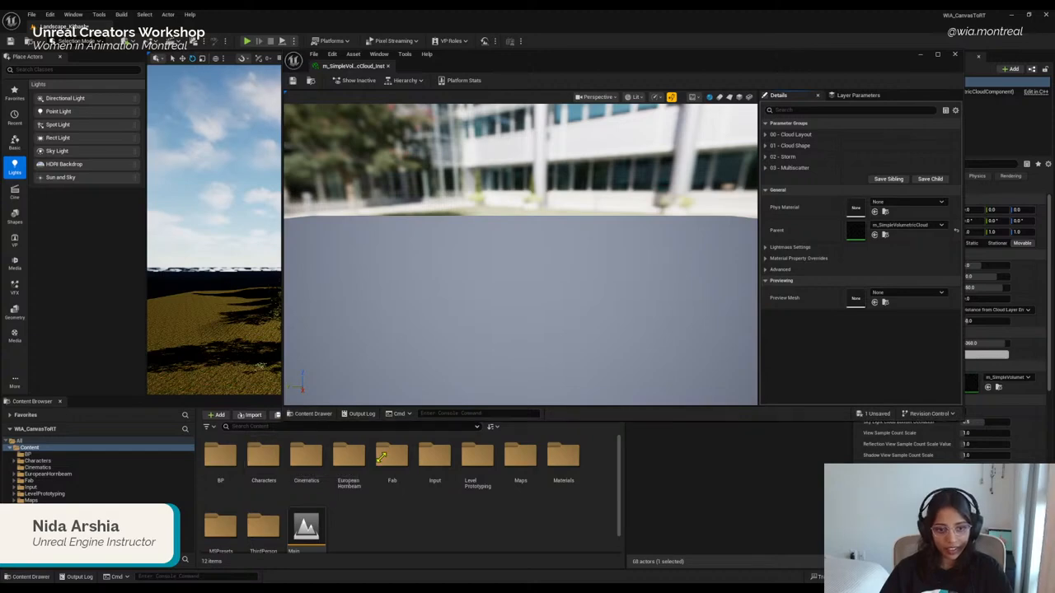
drag(280, 417, 559, 548)
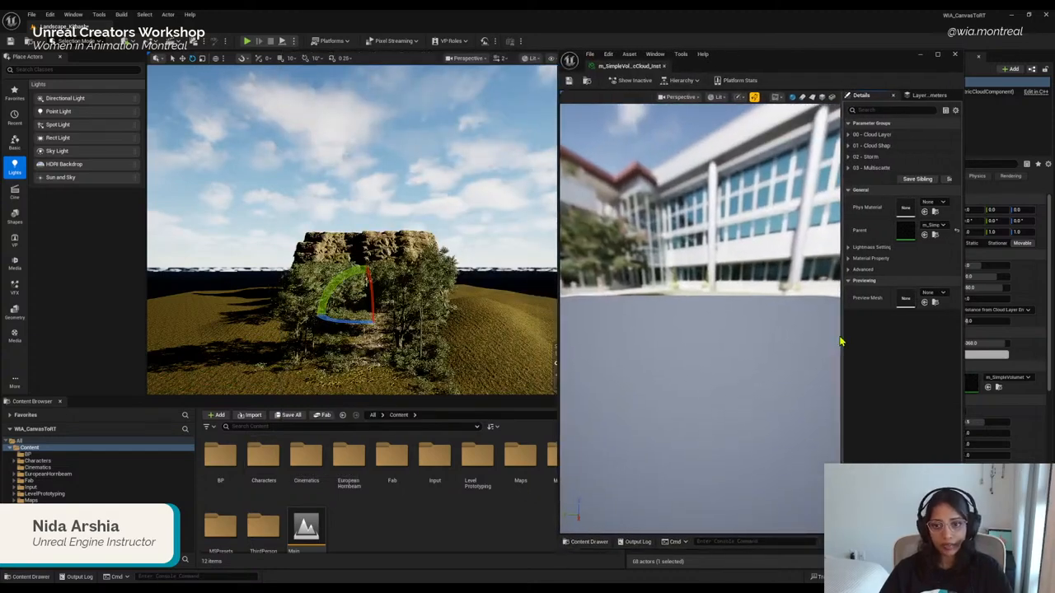
drag(832, 336, 764, 346)
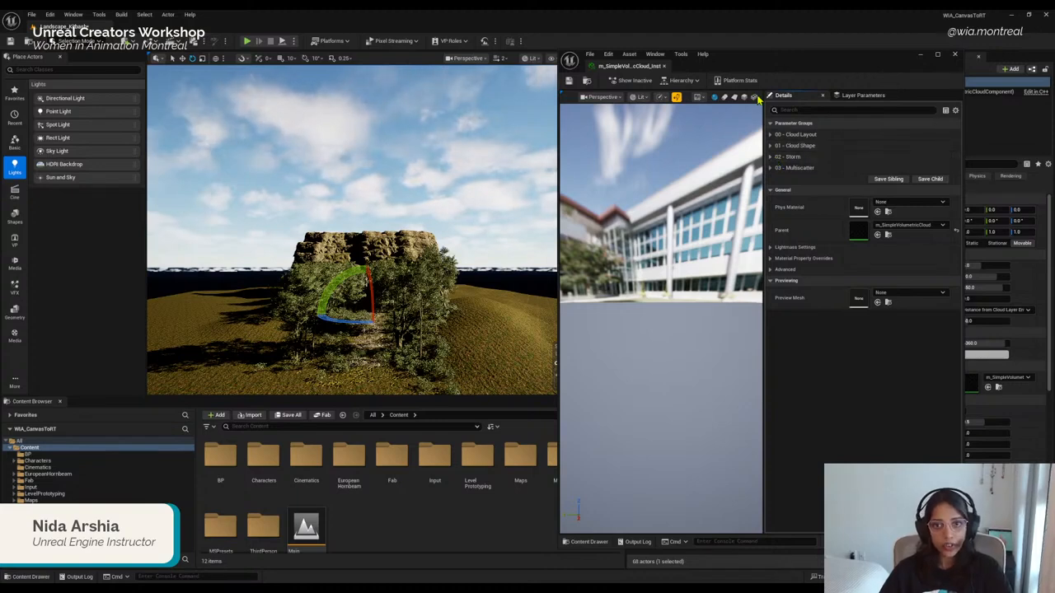
drag(632, 73, 461, 91)
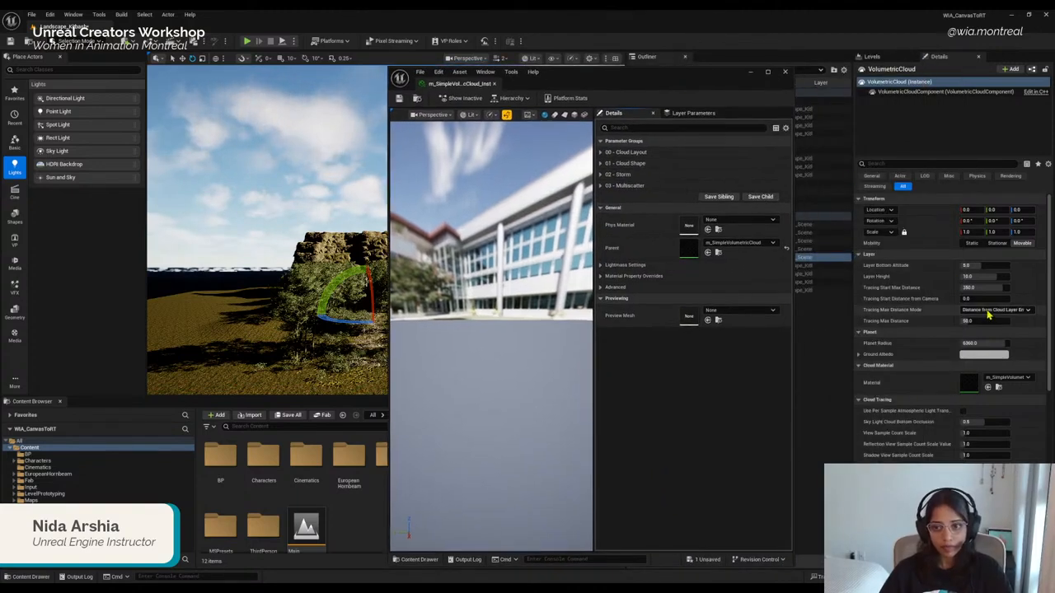
click(750, 72)
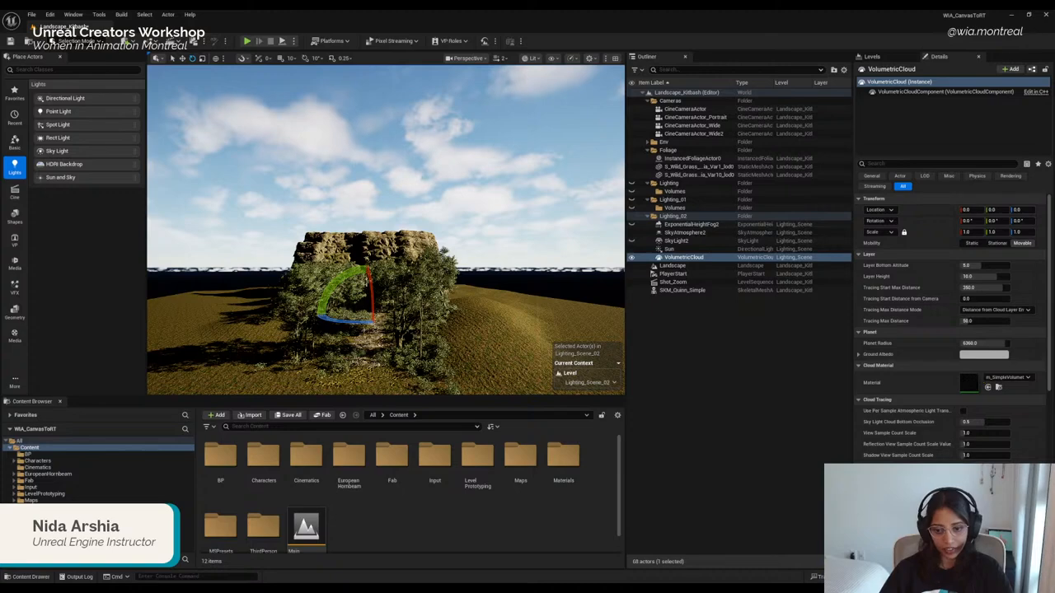
mouse_move(763, 589)
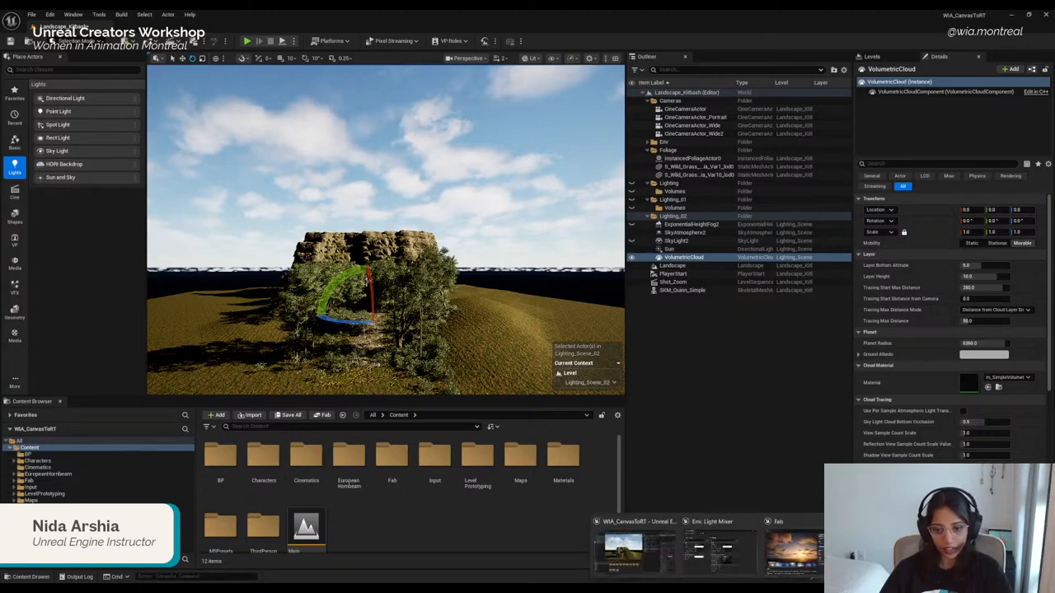
click(893, 551)
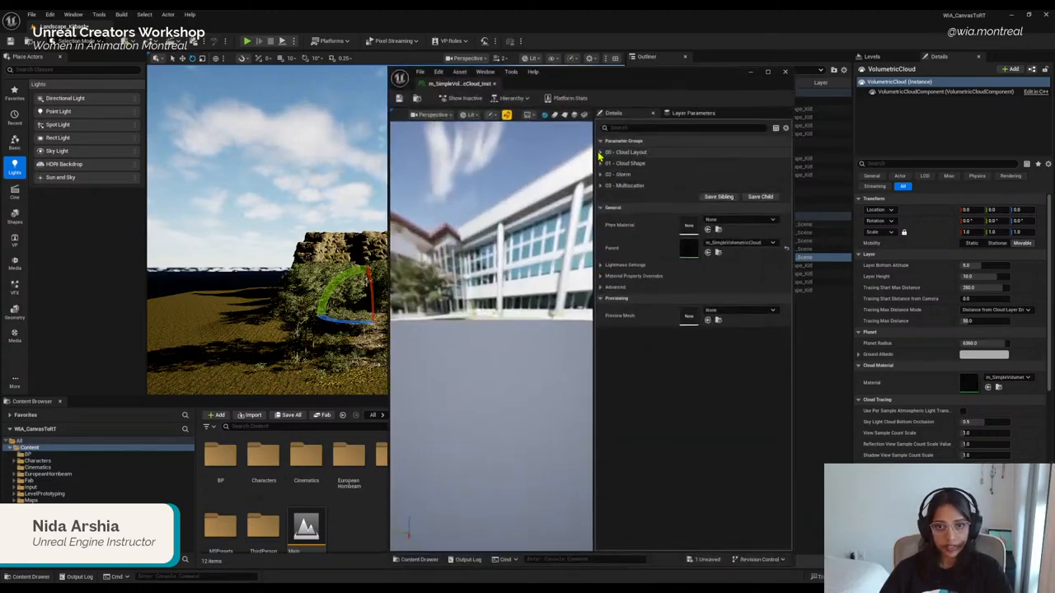
Step: Expand the Cloud Layout, Cloud Shape, Storm and Multiscatter parameter groups and move the material editor clear of the scene view
click(600, 153)
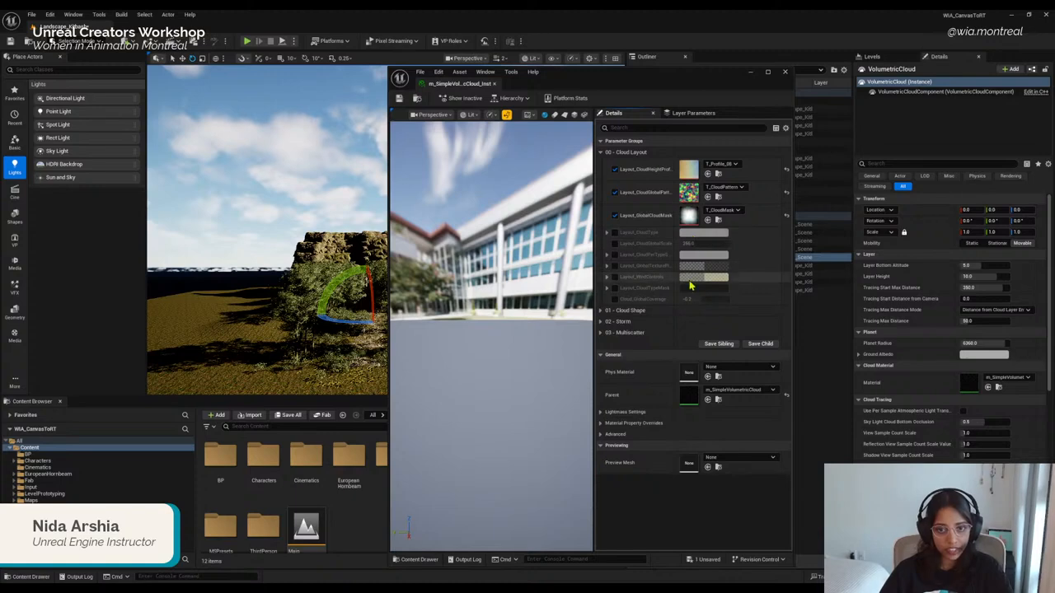
click(602, 332)
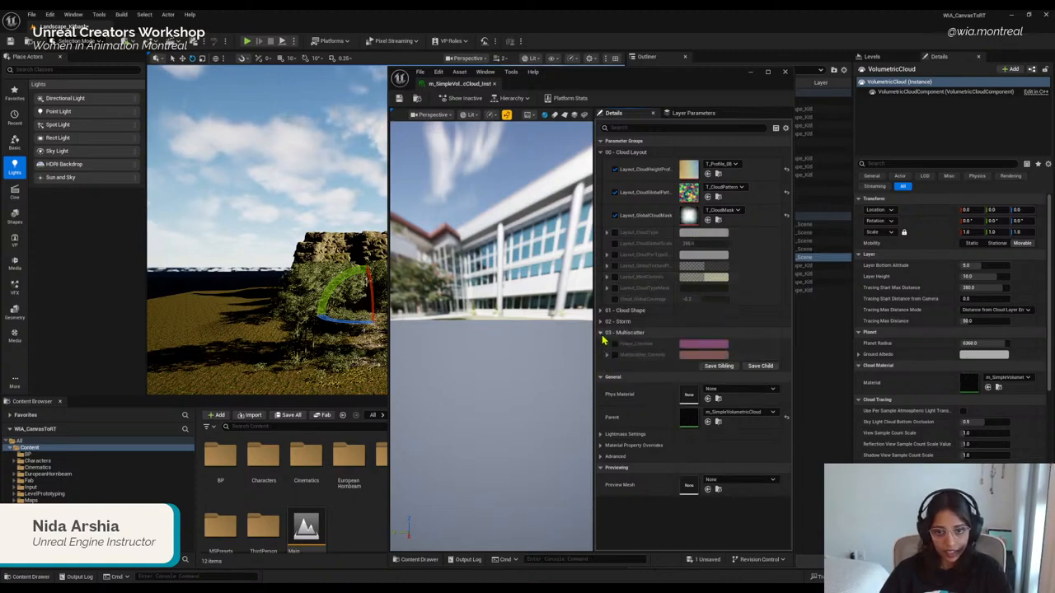
click(606, 321)
click(603, 311)
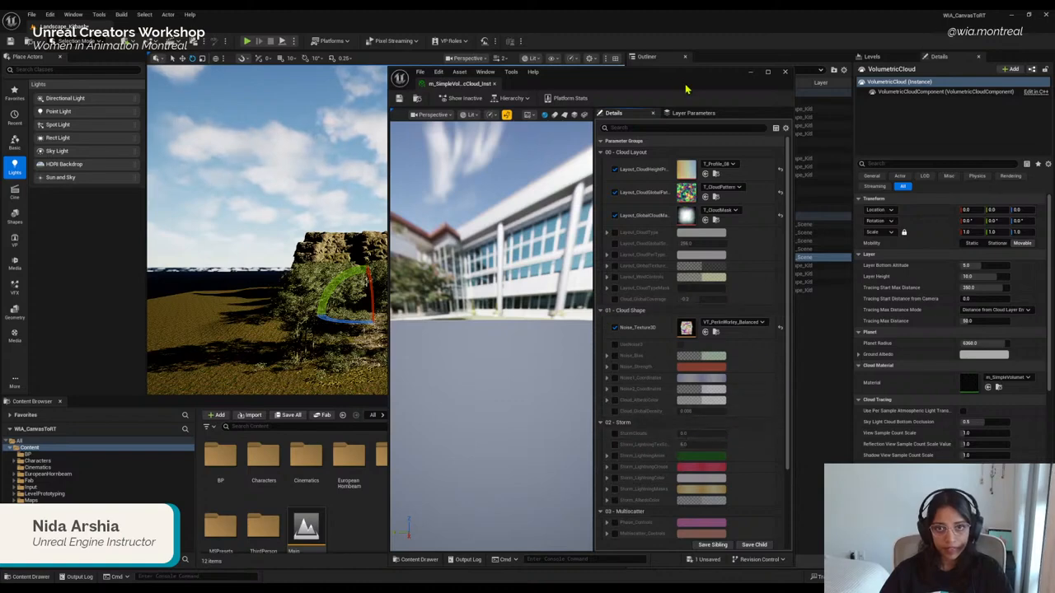
drag(688, 85, 765, 62)
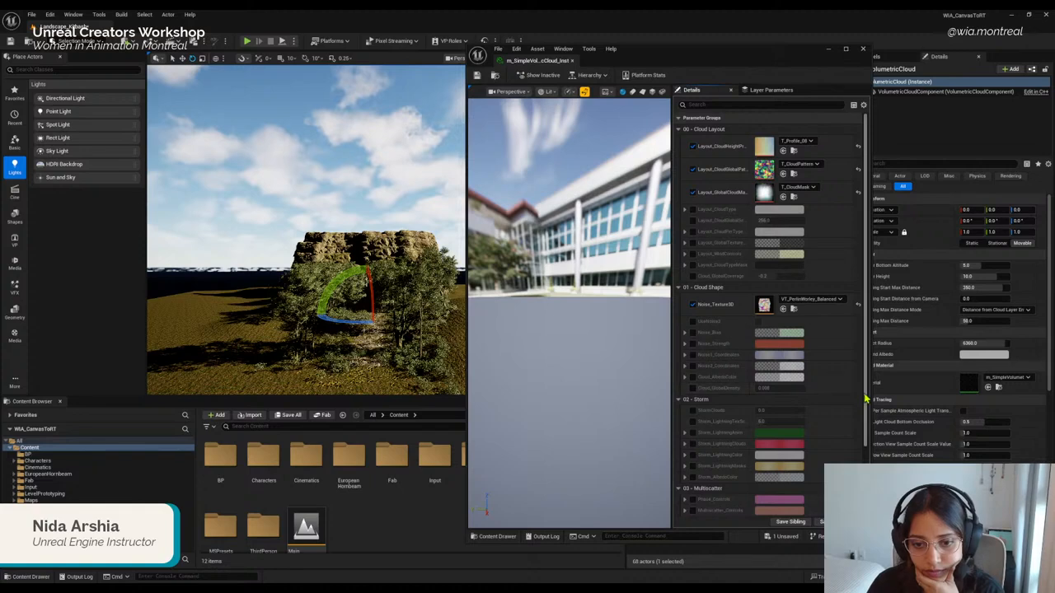
Step: Override Cloud_AlbedoColor in the cloud material instance and change the colour to pure red
drag(867, 401, 872, 436)
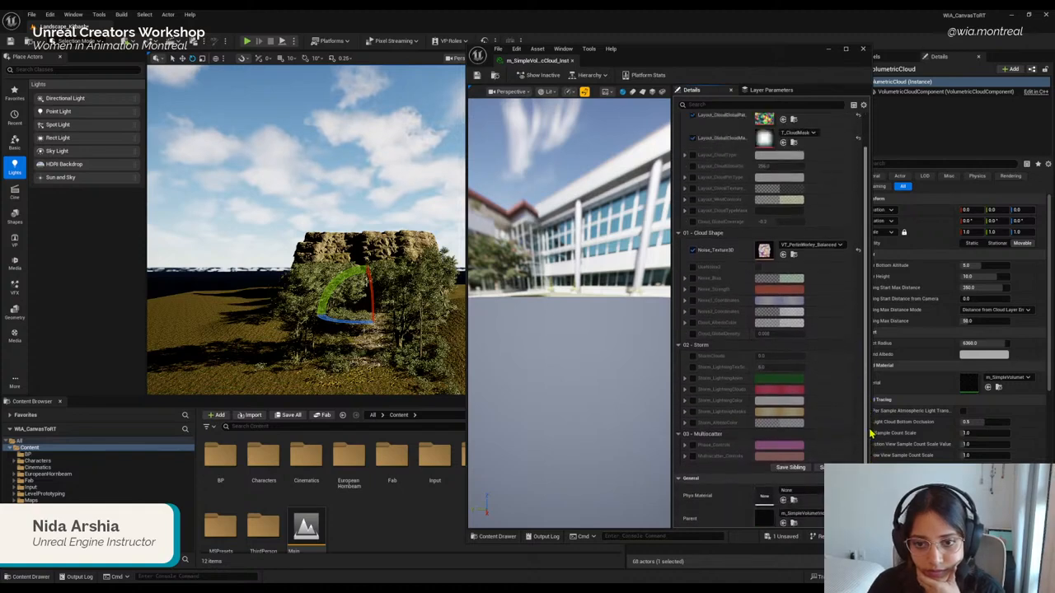
click(692, 324)
click(685, 323)
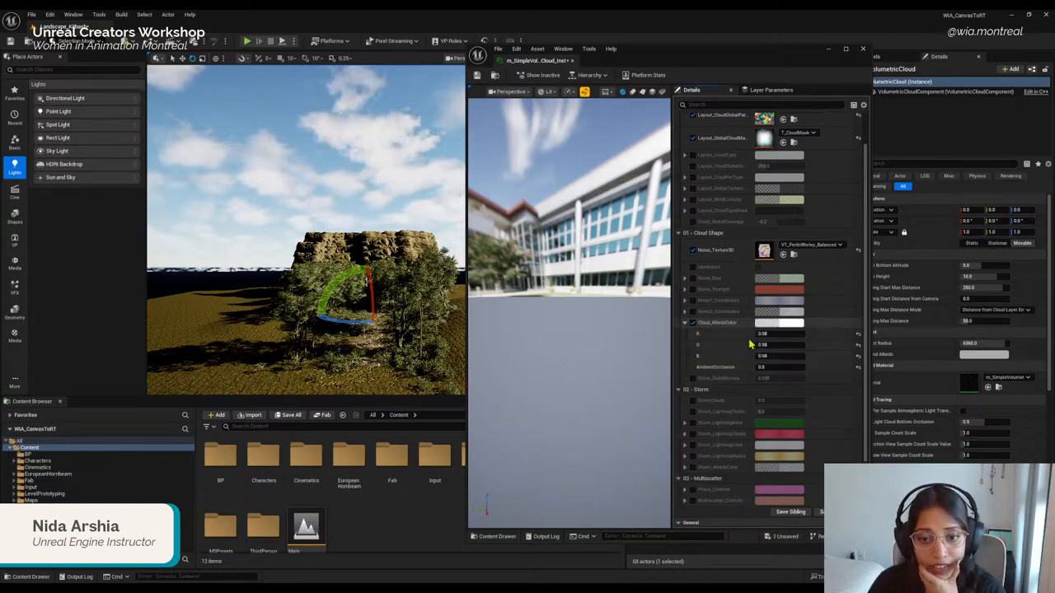
click(799, 328)
click(888, 385)
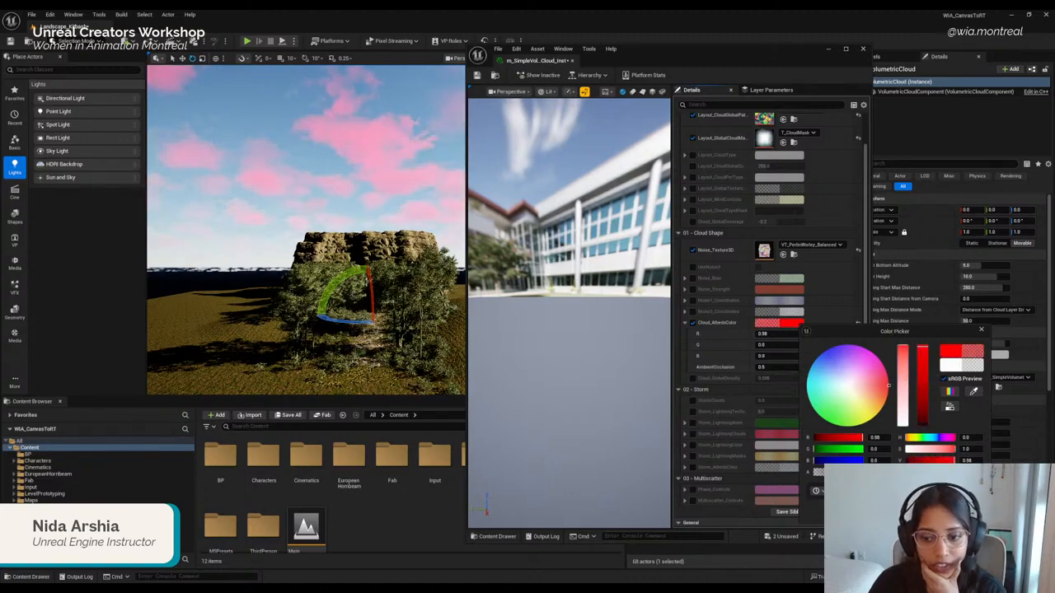
click(559, 325)
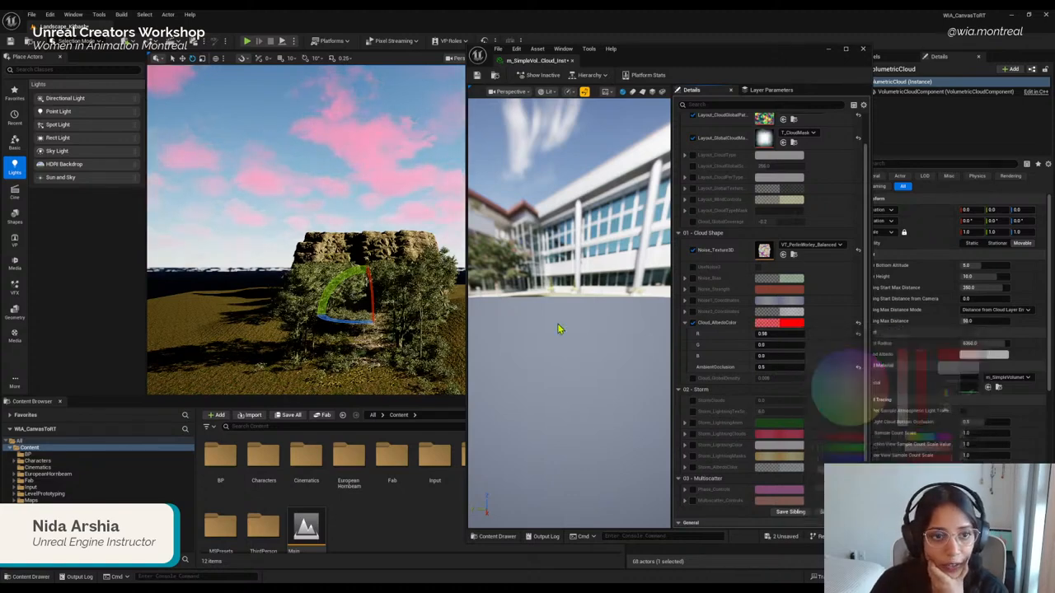
Step: Move the cloud material editor aside, compare the clouds above the cliff, and minimize the editor
drag(742, 58, 797, 64)
mouse_move(393, 208)
right_down()
mouse_move(495, 206)
mouse_move(397, 169)
mouse_move(392, 190)
right_up()
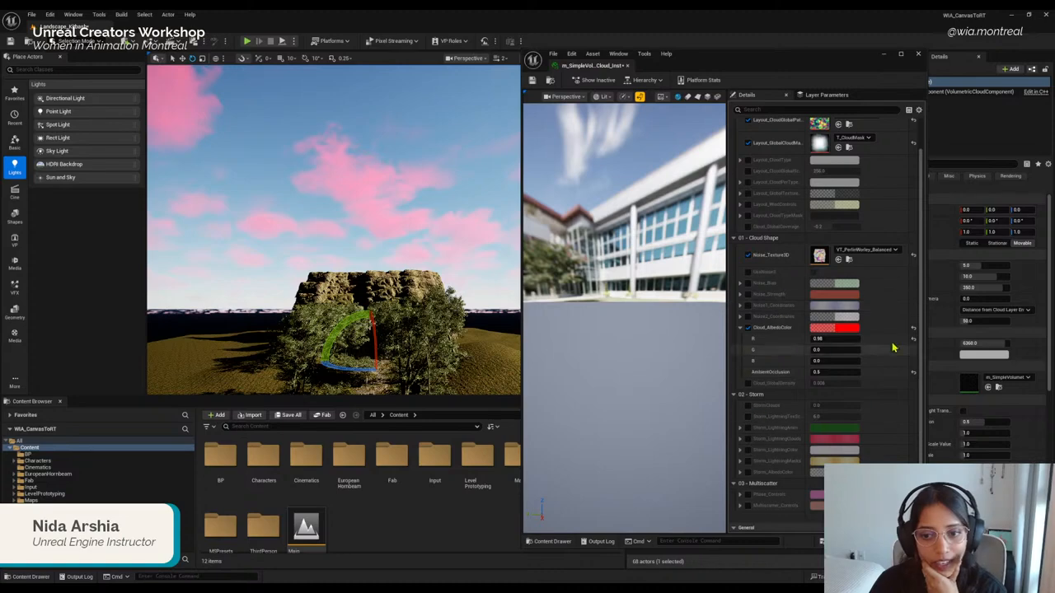
click(885, 54)
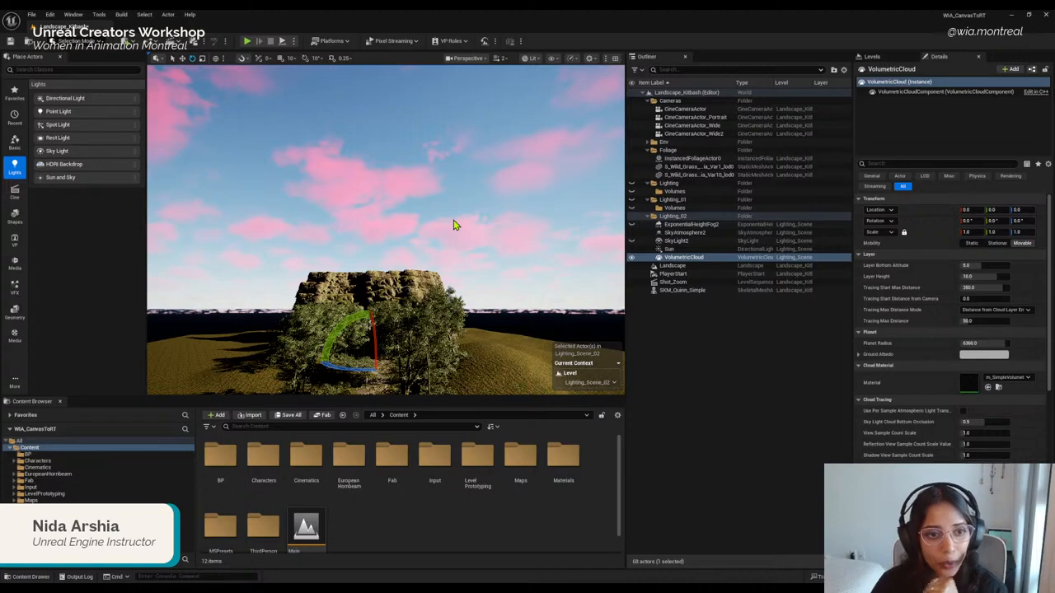
Step: Select the Sun directional light in Lighting_02 and rotate it slightly in the scene
click(692, 233)
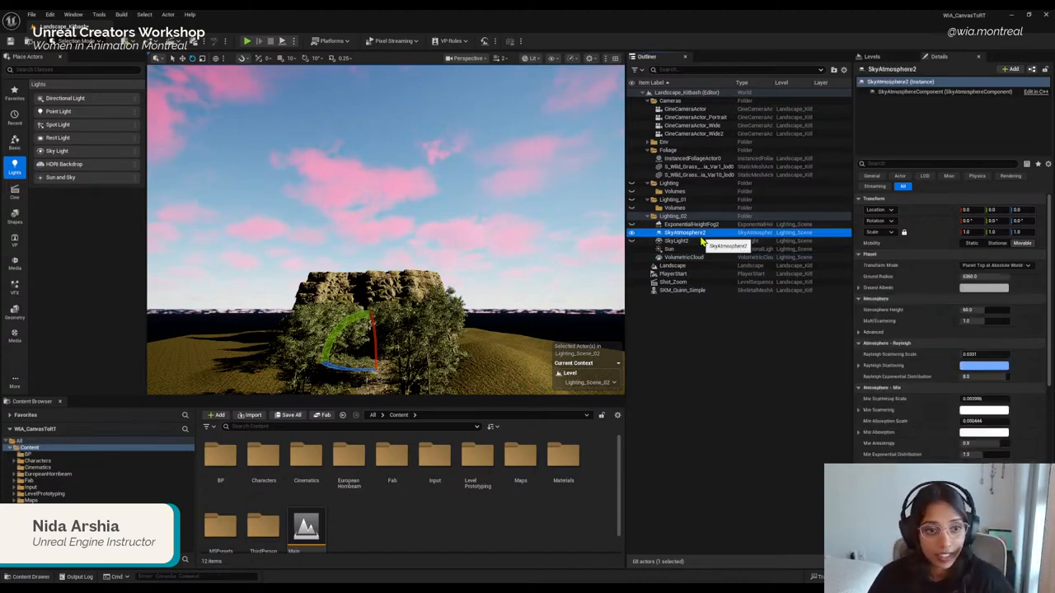
click(677, 249)
mouse_move(361, 331)
mouse_down()
mouse_move(384, 316)
mouse_move(375, 321)
mouse_up()
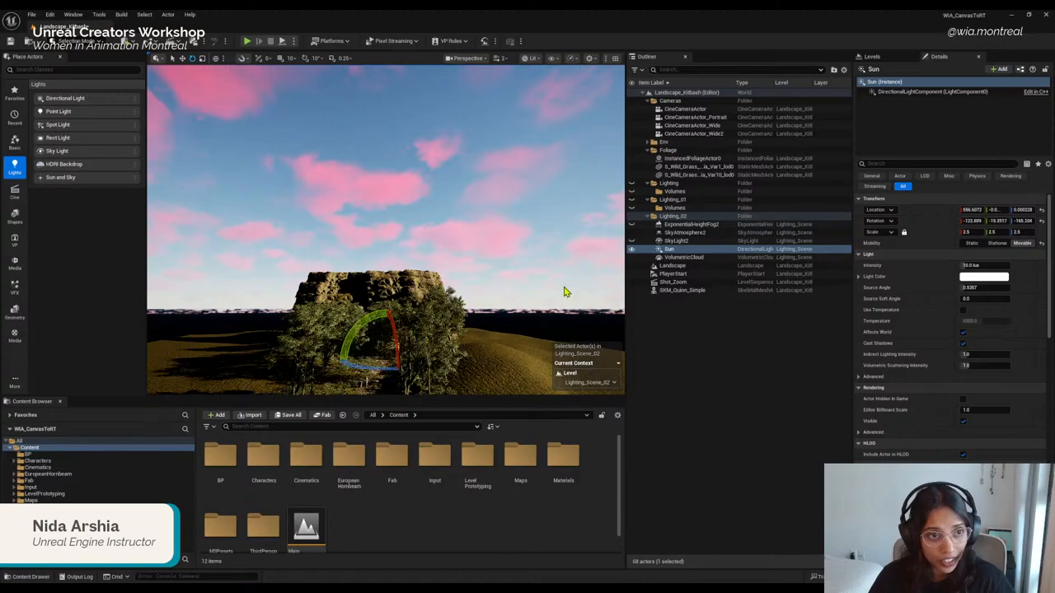
Step: Raise SkyAtmosphere2's Rayleigh Scattering Scale to about 0.093 and its Mie Scattering Scale to about 0.18
click(687, 234)
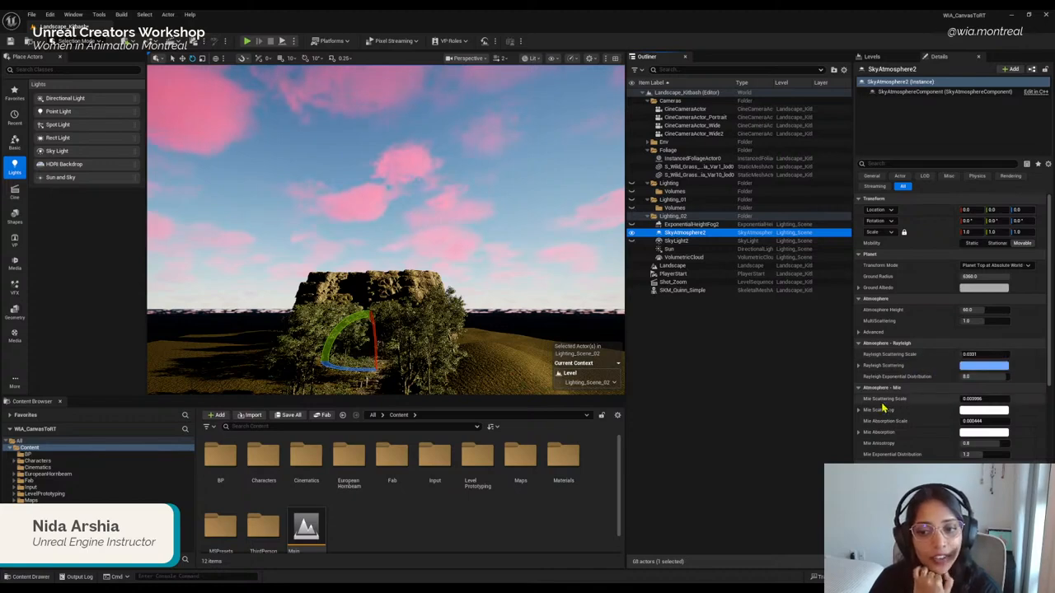
click(963, 355)
drag(965, 355, 978, 355)
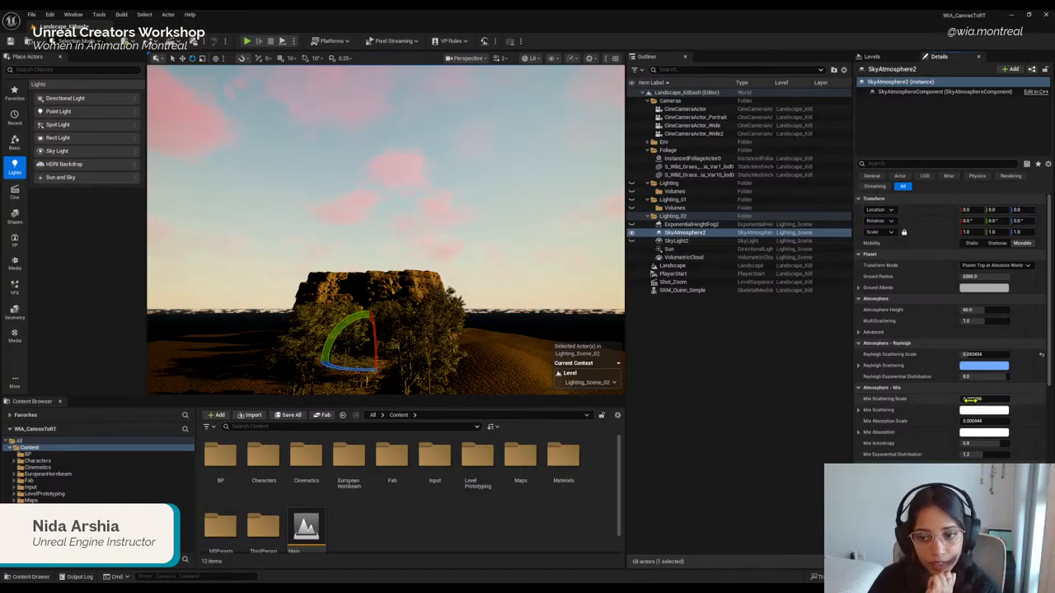
drag(973, 399, 997, 400)
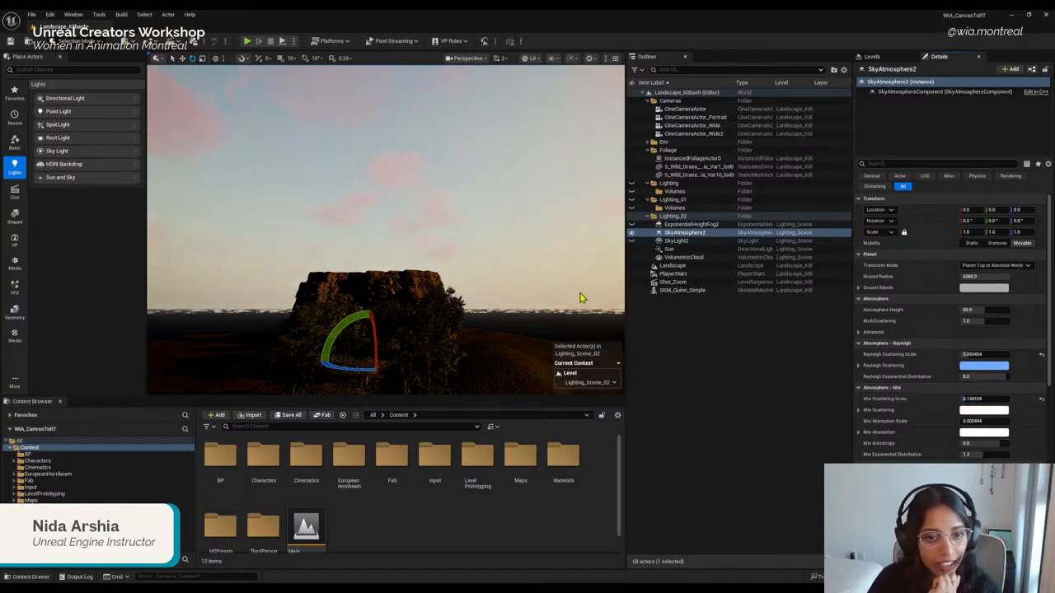
Step: Lower SkyAtmosphere2's Mie Scattering Scale to about 0.128, then reset the Mie and Rayleigh Scattering Scales to their defaults
right_drag(440, 254, 495, 285)
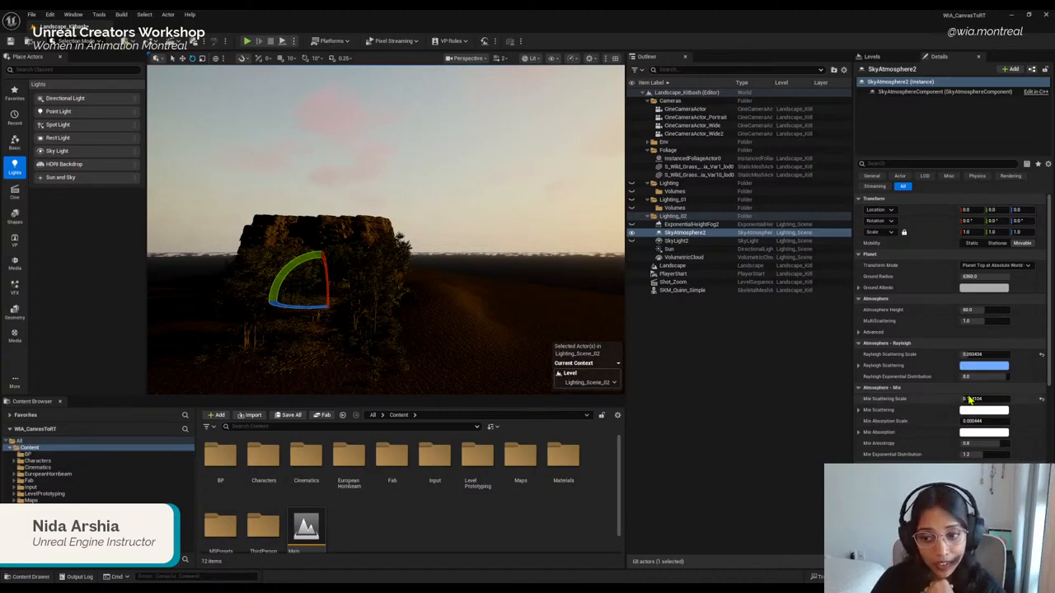
mouse_move(981, 399)
mouse_down()
mouse_move(993, 399)
mouse_move(974, 399)
mouse_up()
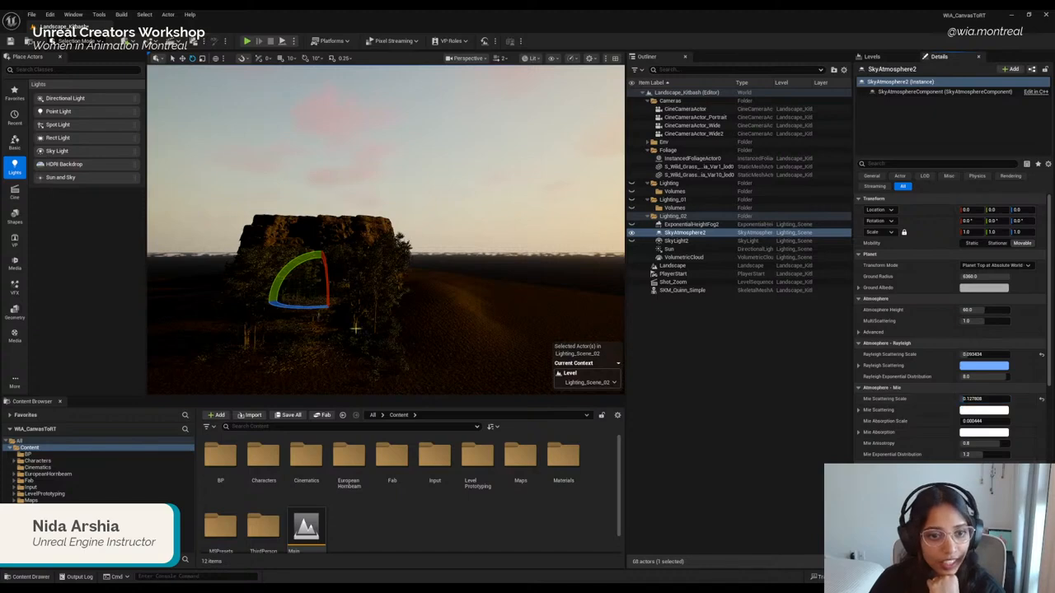
right_drag(411, 307, 358, 319)
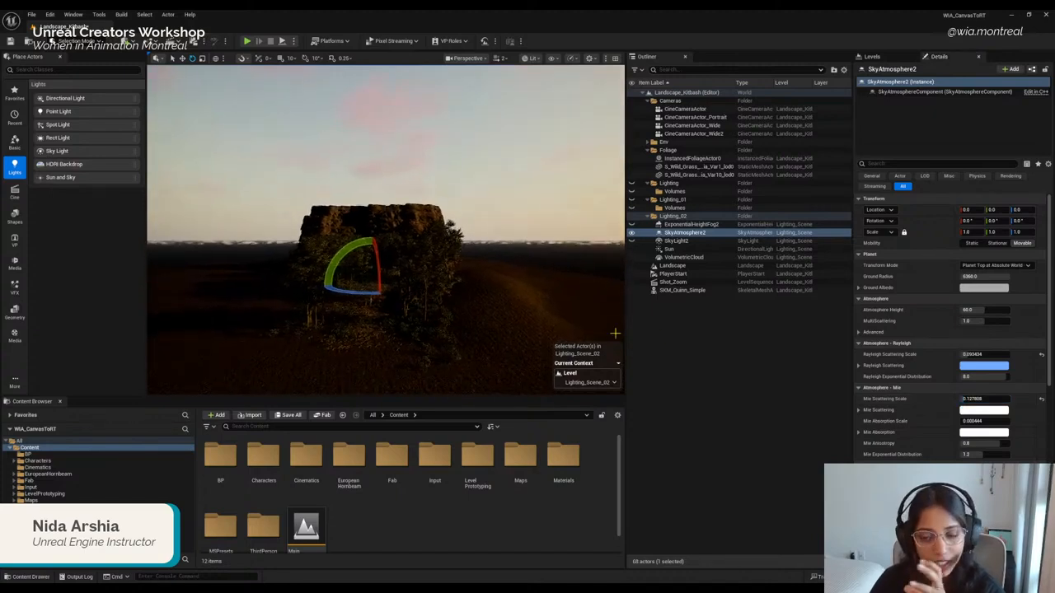
click(1042, 402)
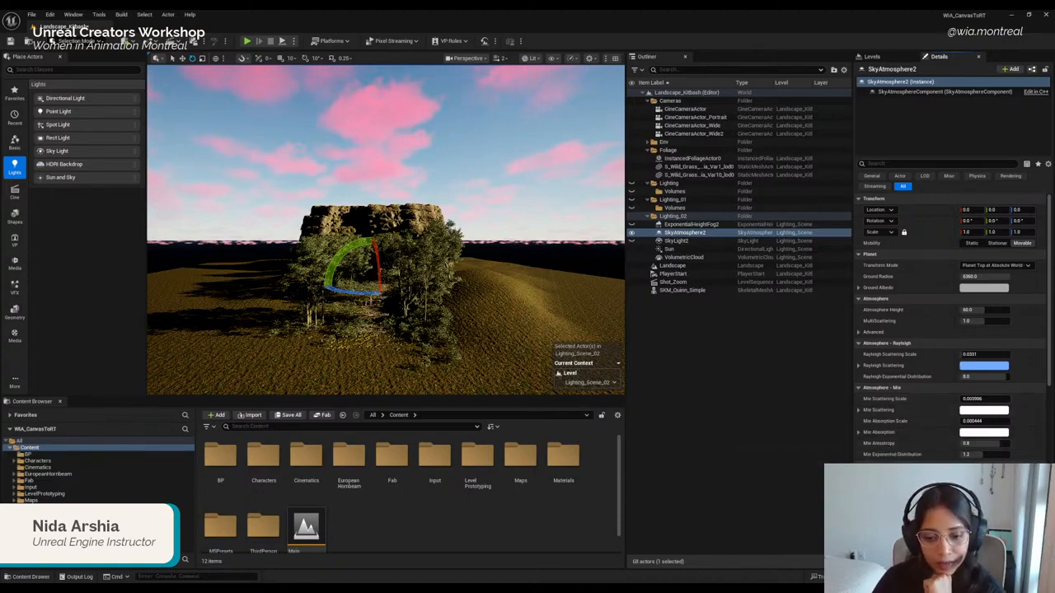
Step: Bring back the cloud material instance, reset Cloud_AlbedoColor to its default and close the editor
mouse_move(709, 589)
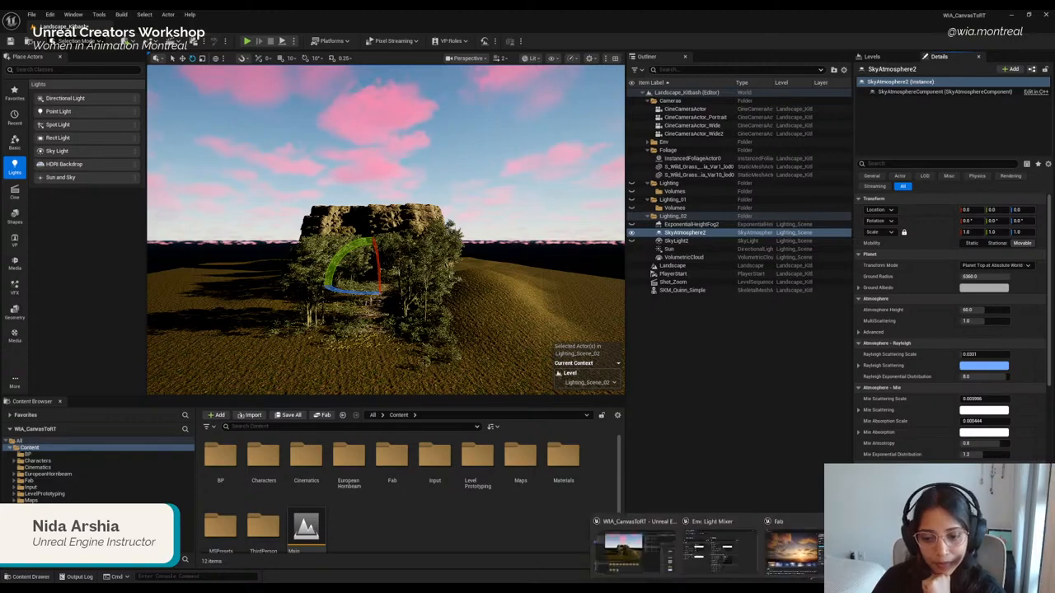
click(709, 551)
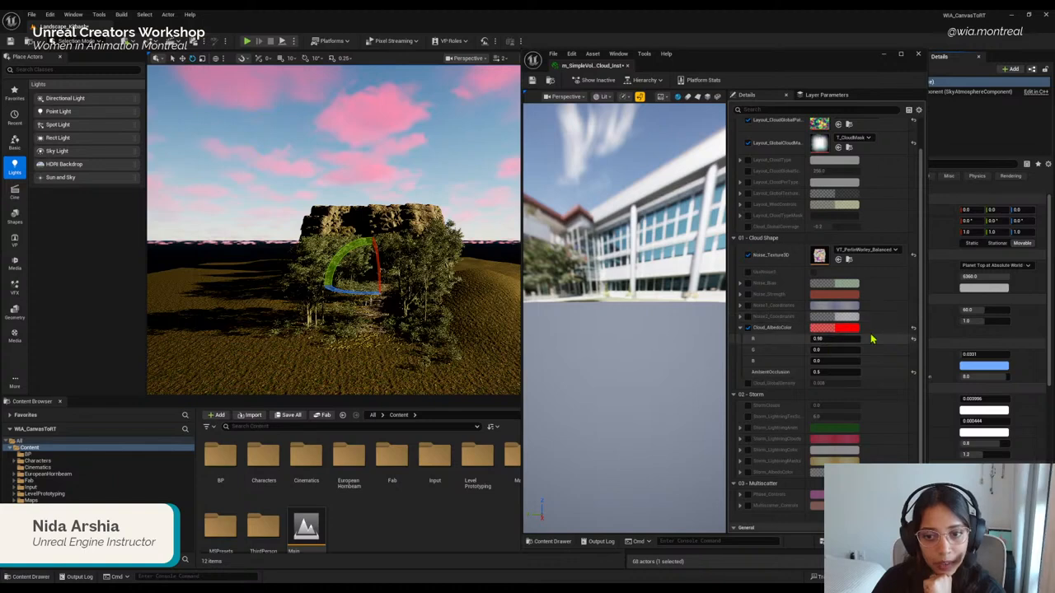
click(913, 329)
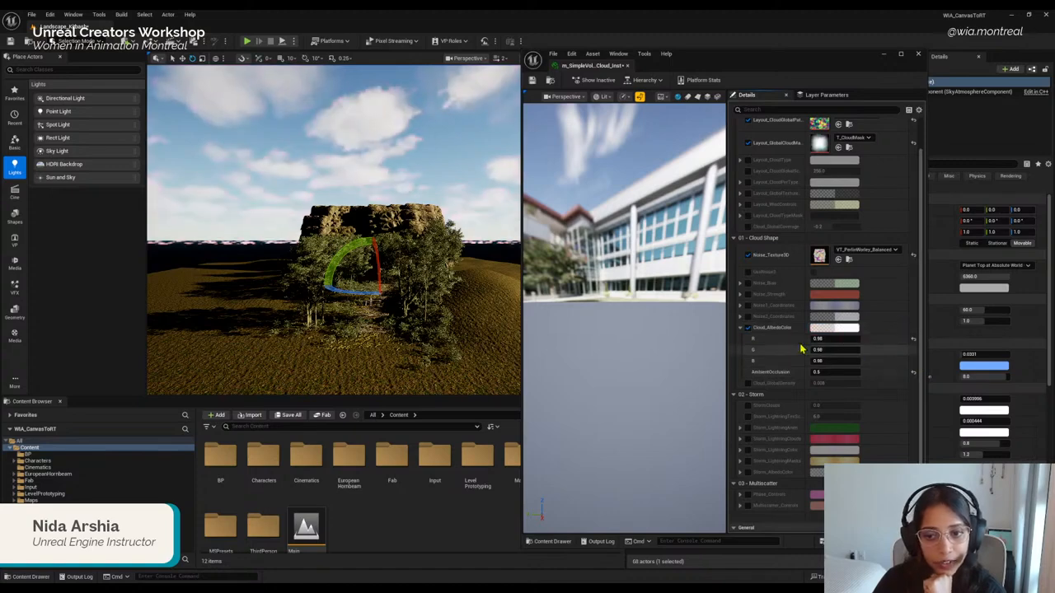
click(627, 66)
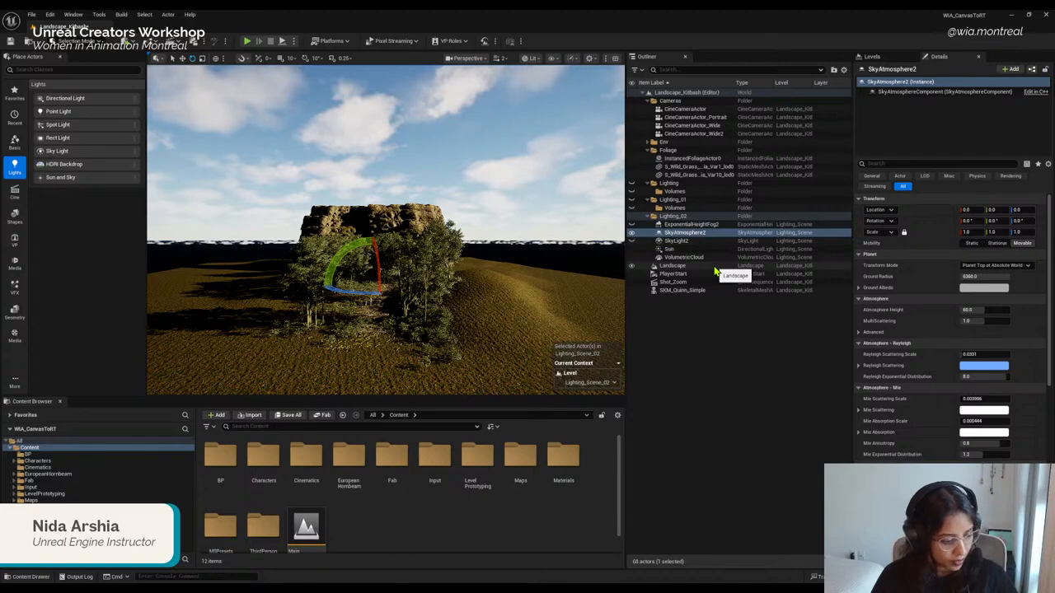
Step: Examine the whole landscape and the area between its edges and the horizon, selecting and deselecting the landscape
click(696, 225)
click(695, 234)
right_drag(462, 239, 485, 277)
key(s)
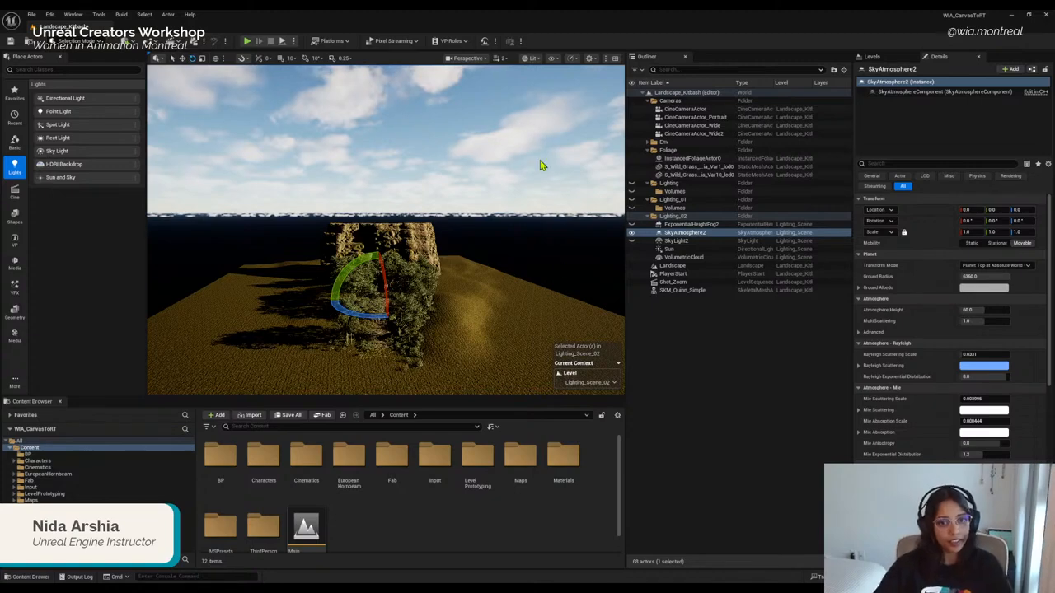
click(468, 296)
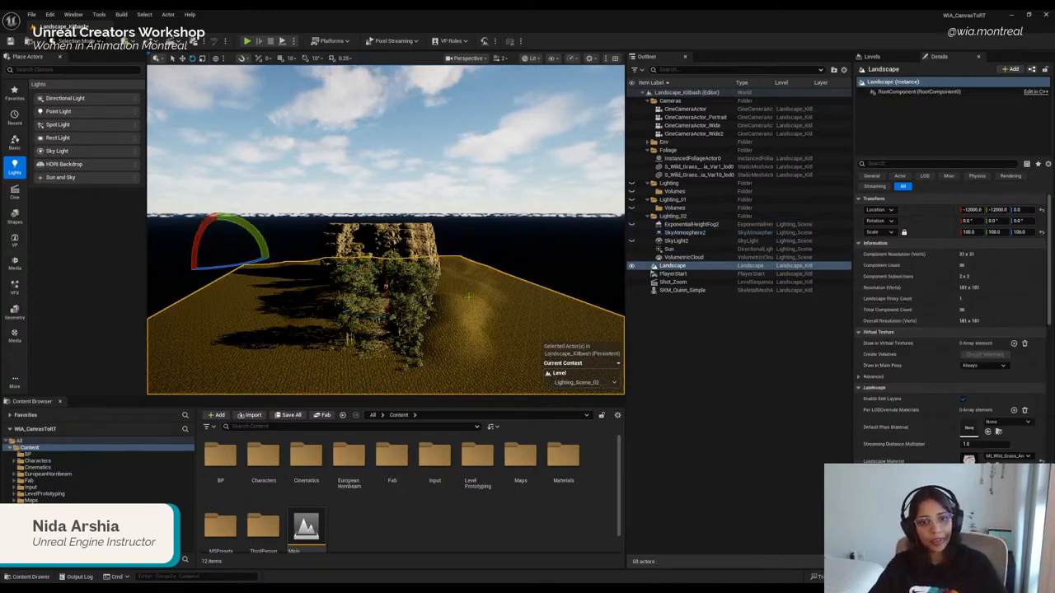
click(483, 204)
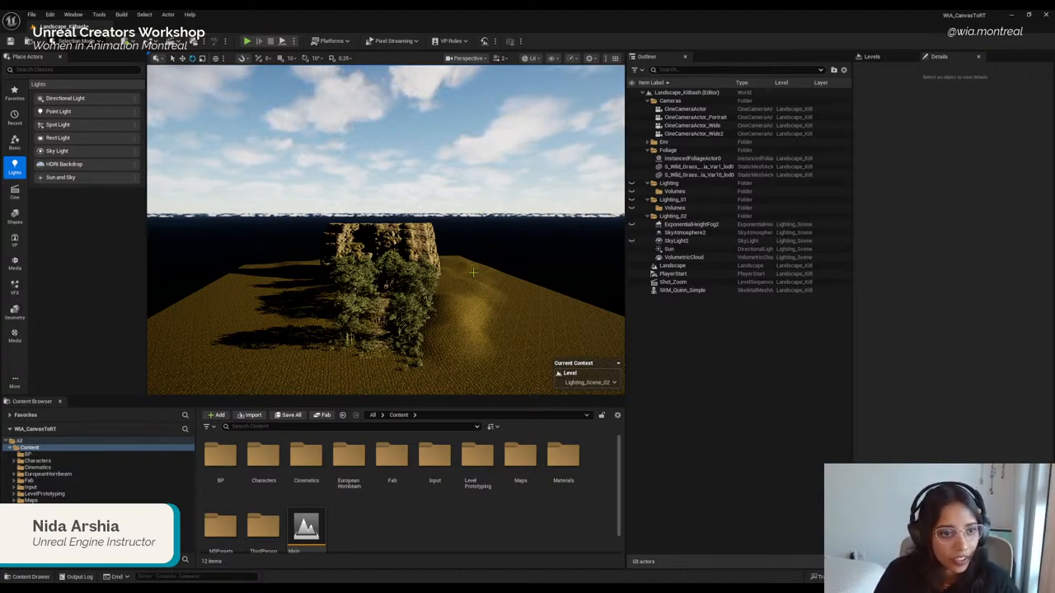
right_drag(470, 305, 489, 292)
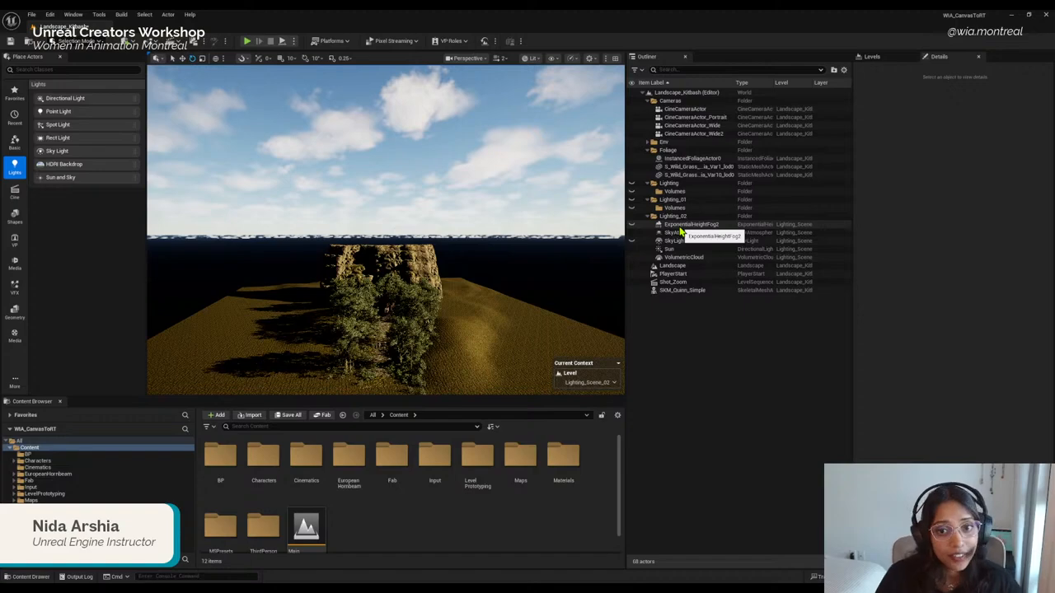
Step: Make ExponentialHeightFog2 in Lighting_02 visible and check the horizon behind the cliff
click(680, 229)
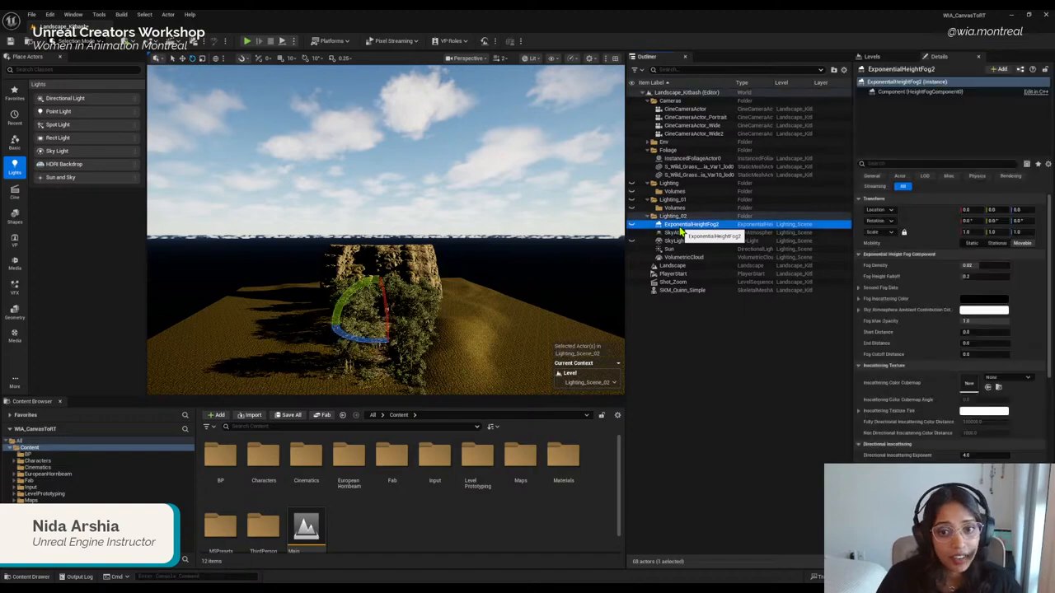
click(632, 226)
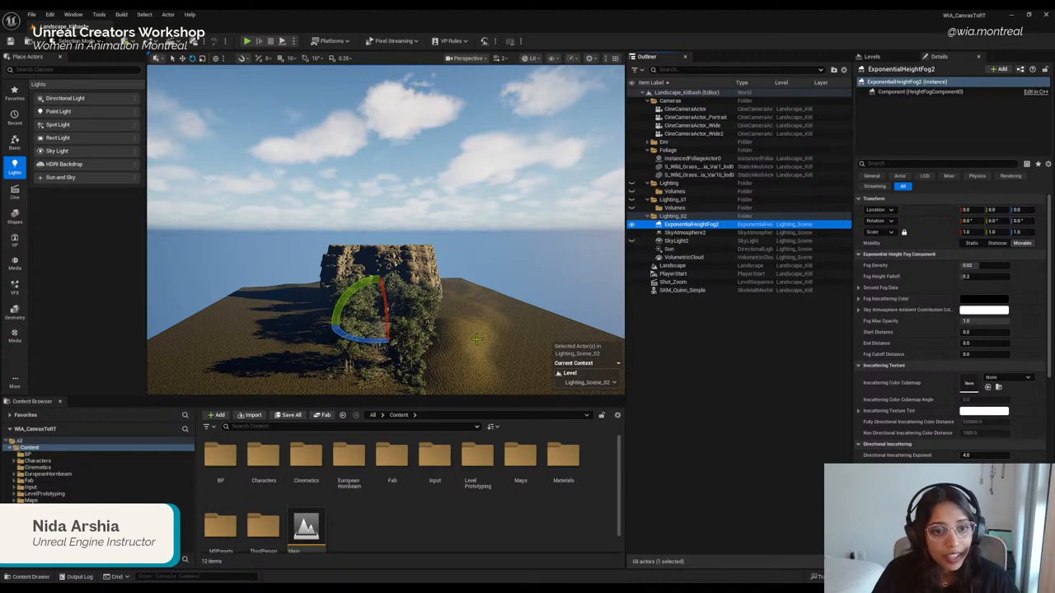
right_drag(477, 338, 453, 324)
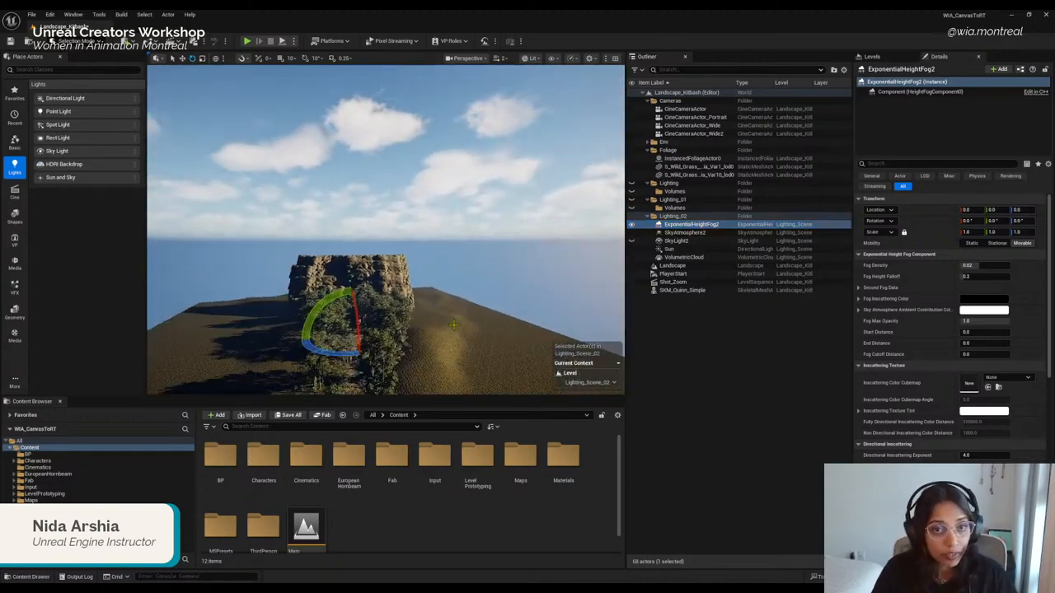
Step: Fly down from the landscape overview to the tree-lined forest path to inspect the fog's effect there
right_drag(448, 326, 424, 353)
key(w)
key(q)
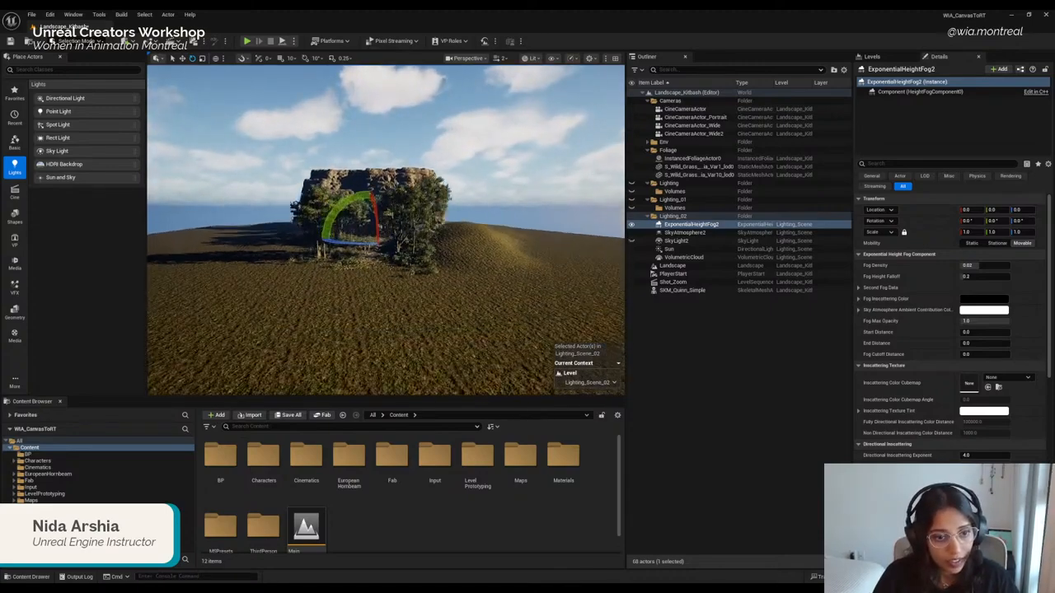
key(w)
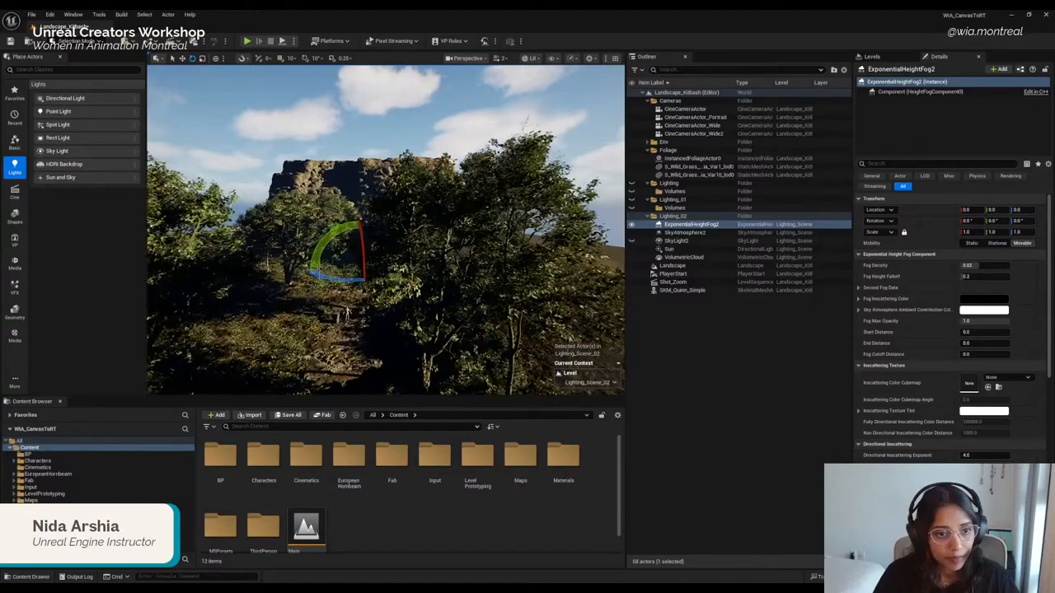
key(s)
key(a)
mouse_move(425, 353)
right_down()
mouse_move(413, 360)
mouse_move(432, 368)
right_up()
key(d)
key(d)
key(s)
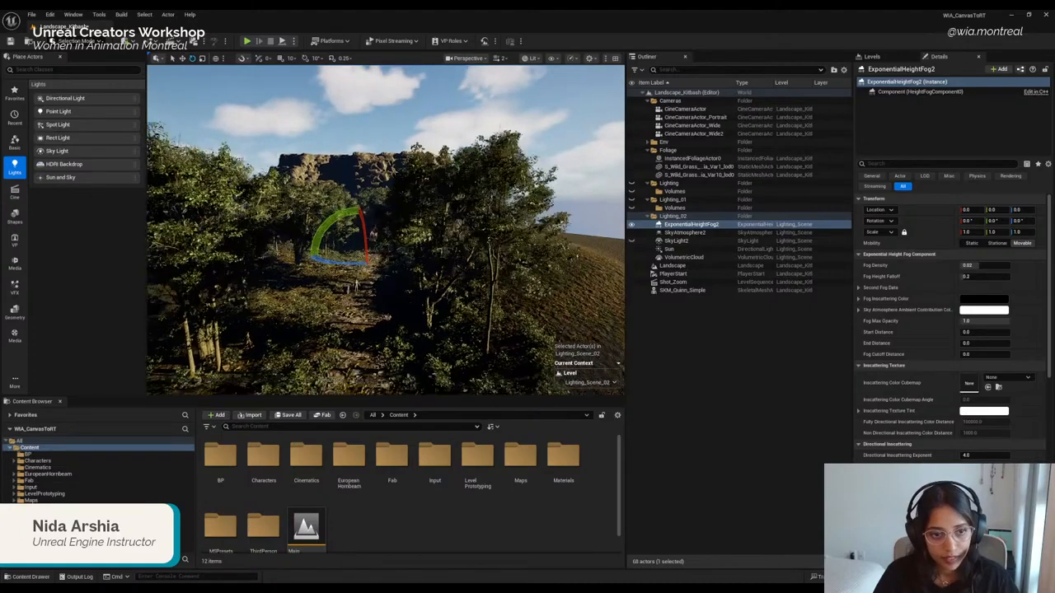
right_drag(432, 368, 444, 363)
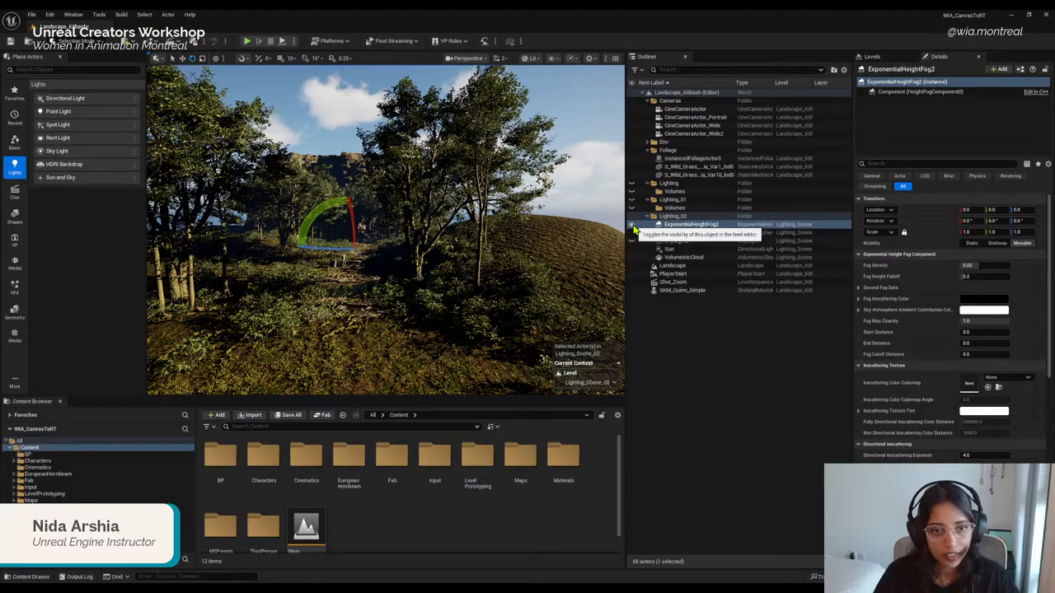
Step: Inspect the forest from inside and above the trees, settling on a path-level view of the shaded hillside and cliff
right_drag(495, 248, 484, 250)
key(w)
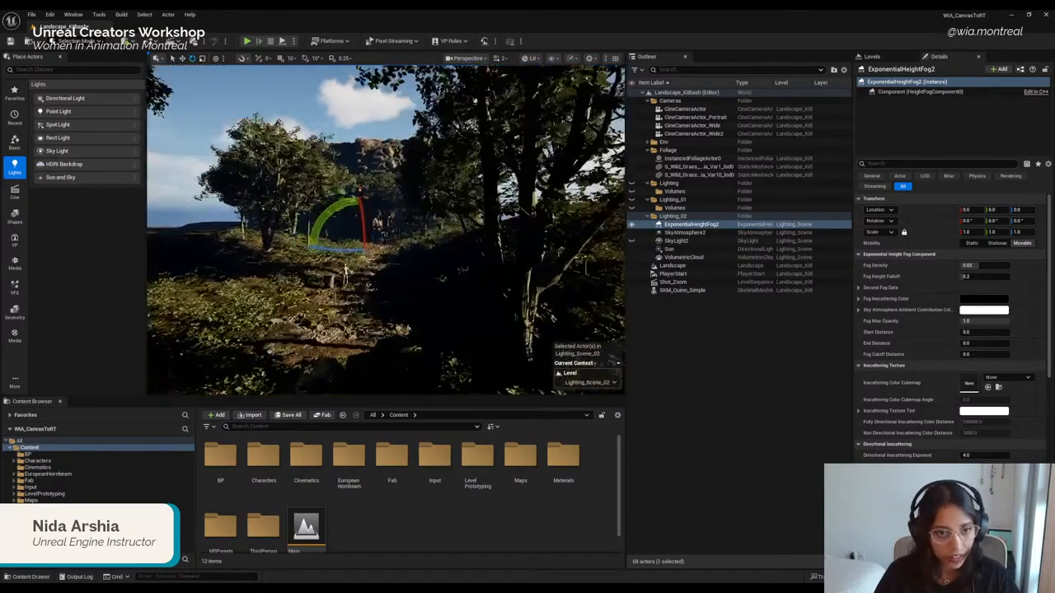
key(s)
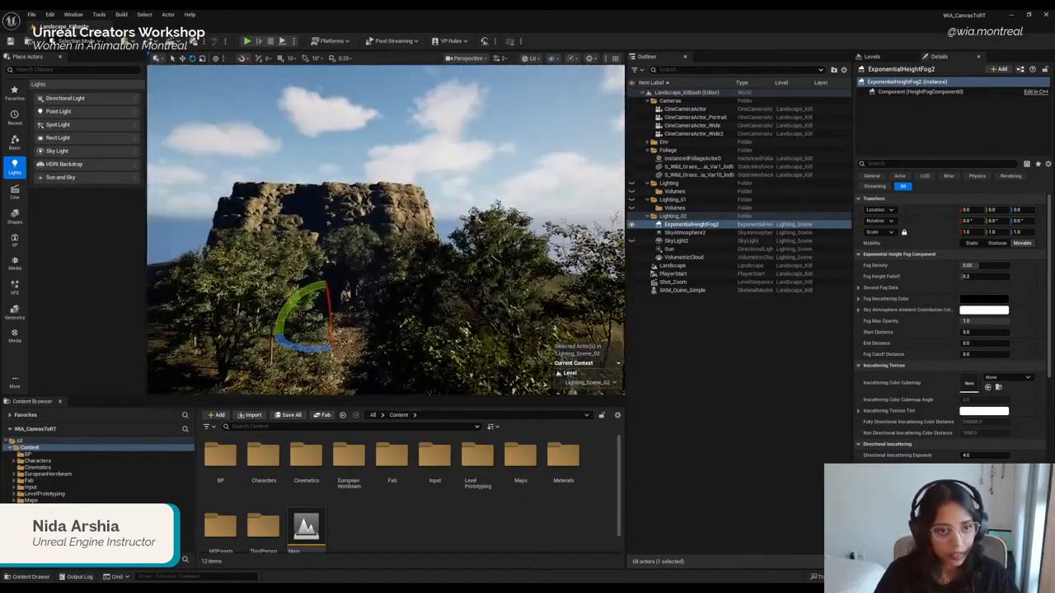
key(s)
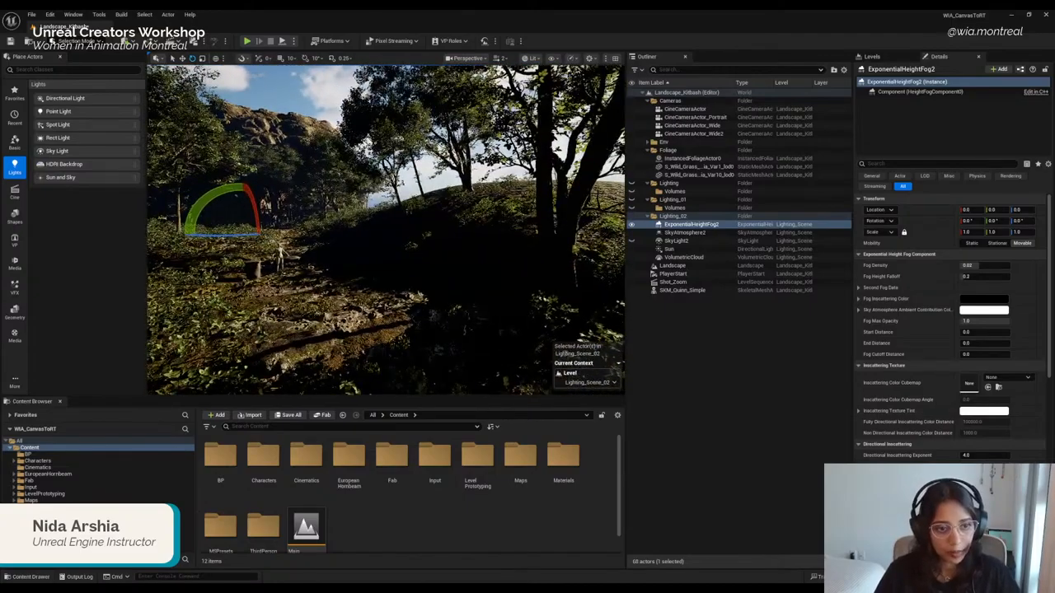
right_drag(385, 229, 349, 219)
scroll(386, 229, down, 1)
key(a)
key(d)
right_drag(398, 248, 391, 249)
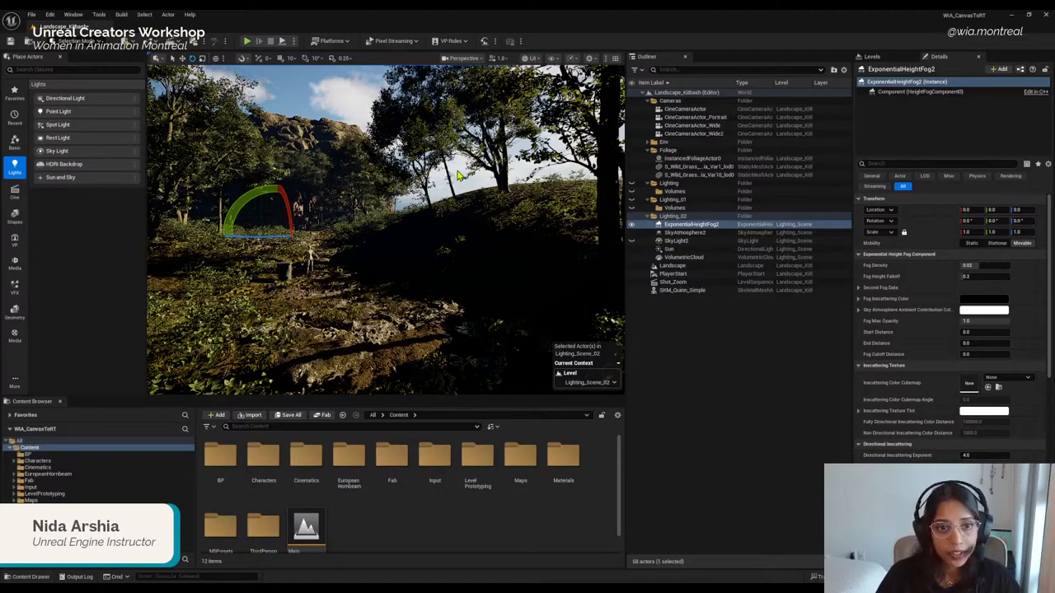
mouse_move(539, 245)
right_down()
mouse_move(528, 245)
mouse_move(539, 245)
right_up()
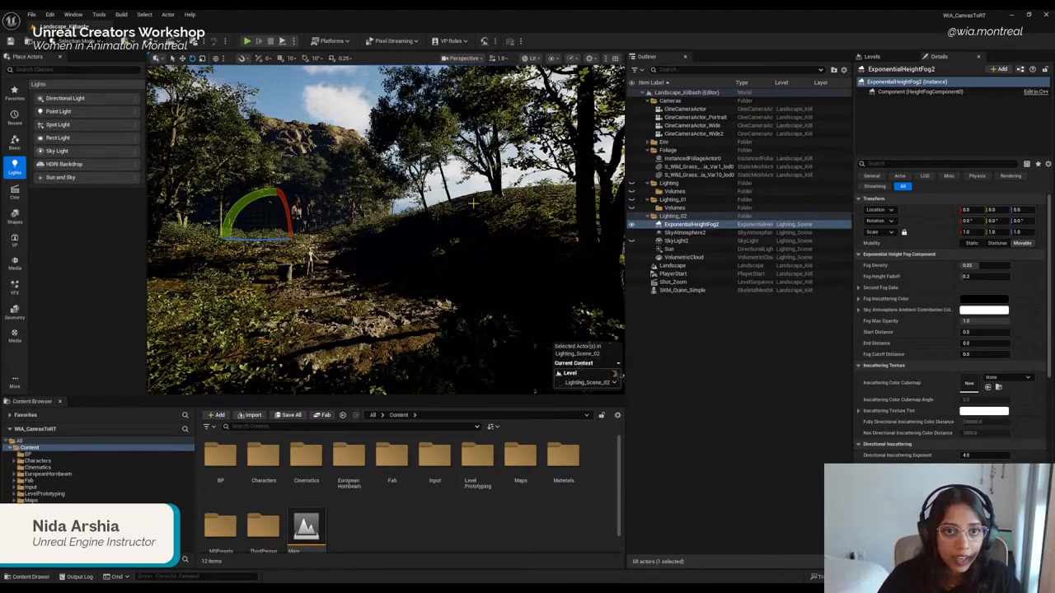
Step: Save the current path-level view of the shaded hillside and cliff as a viewport bookmark
click(478, 63)
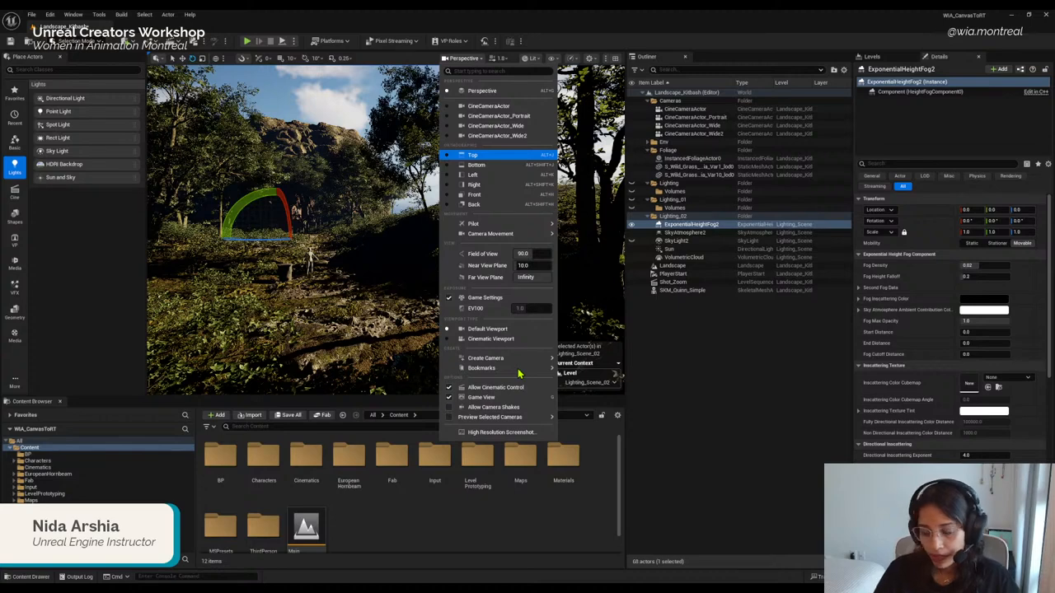
mouse_move(486, 368)
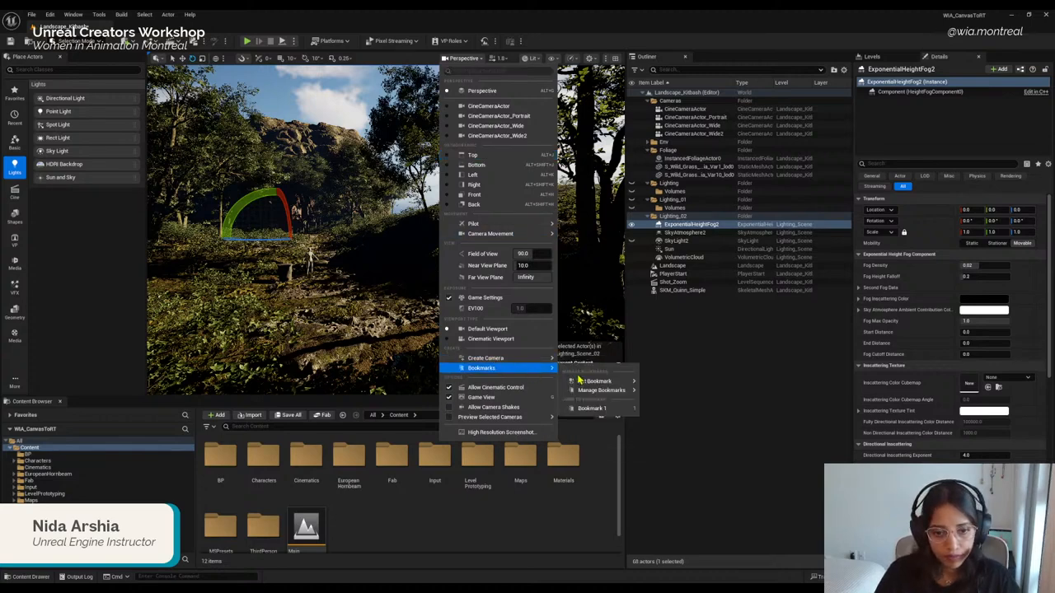
mouse_move(595, 384)
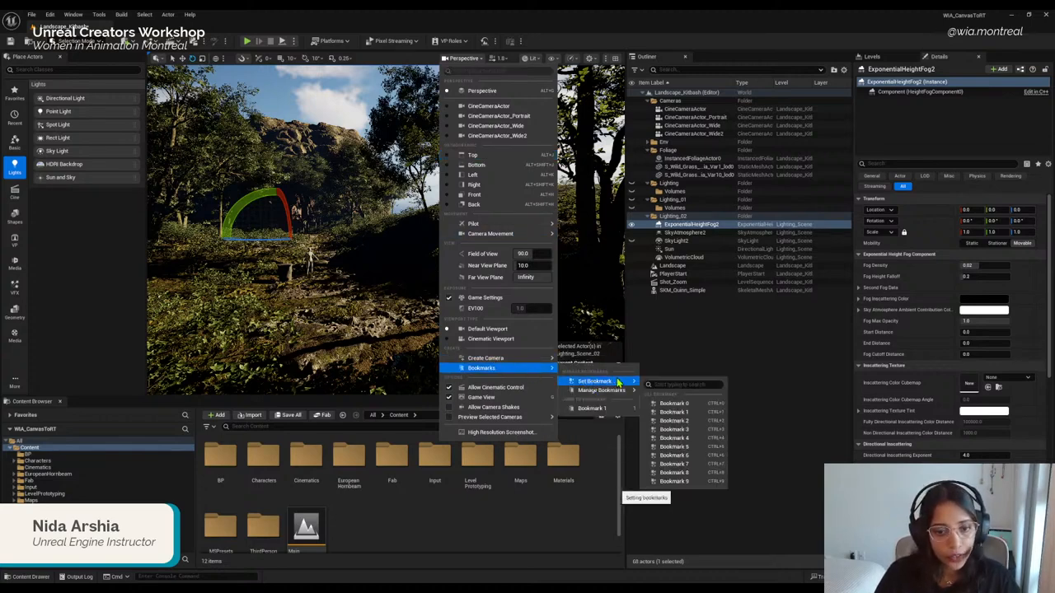
click(690, 408)
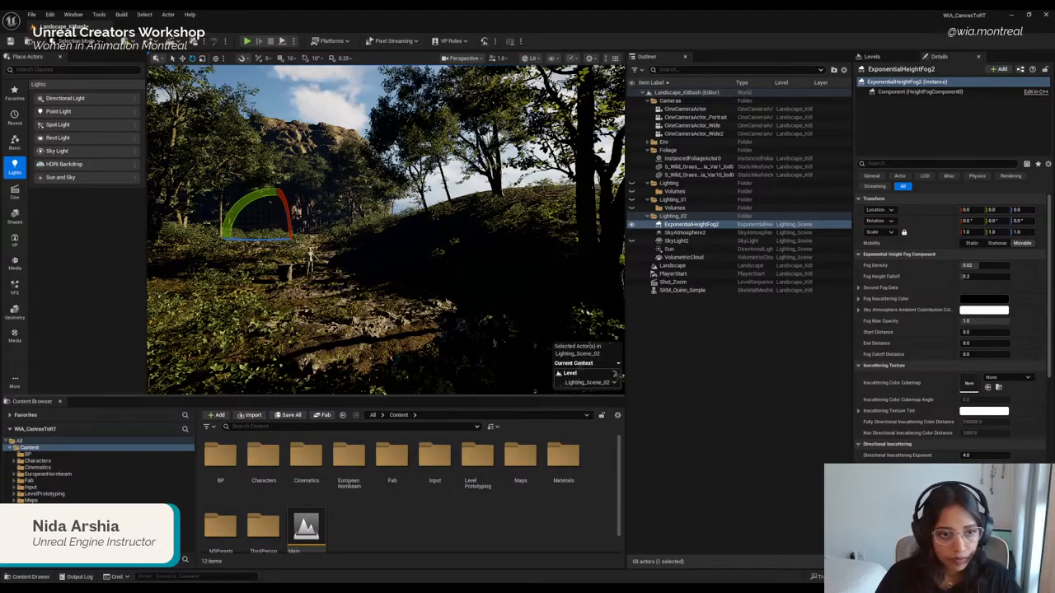
Step: Compare the bookmarked path view with a wider tree-framed view farther back, clearing the foliage selection
right_drag(429, 231, 614, 255)
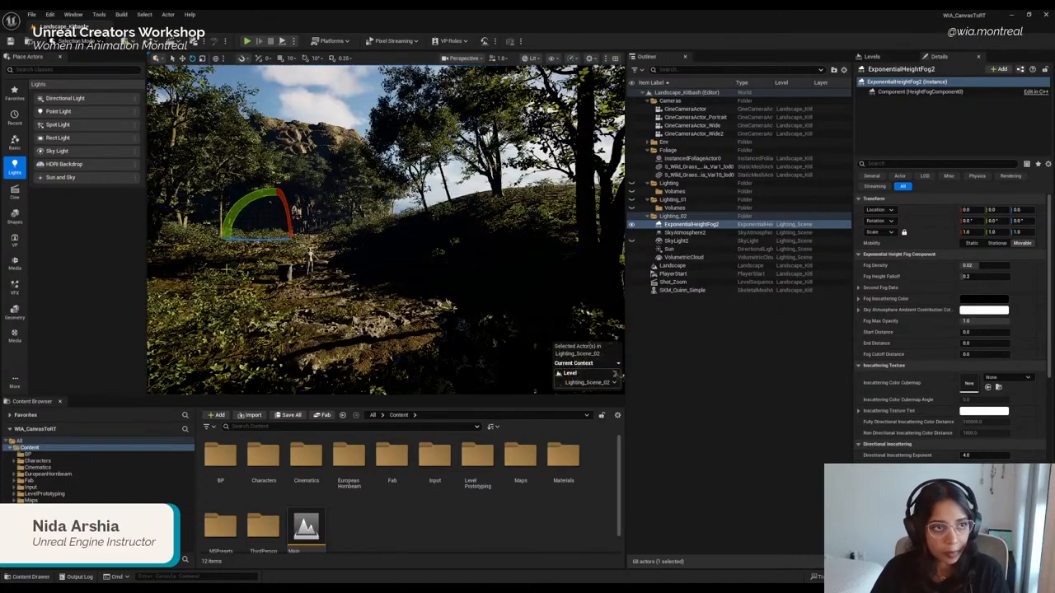
right_drag(519, 329, 481, 325)
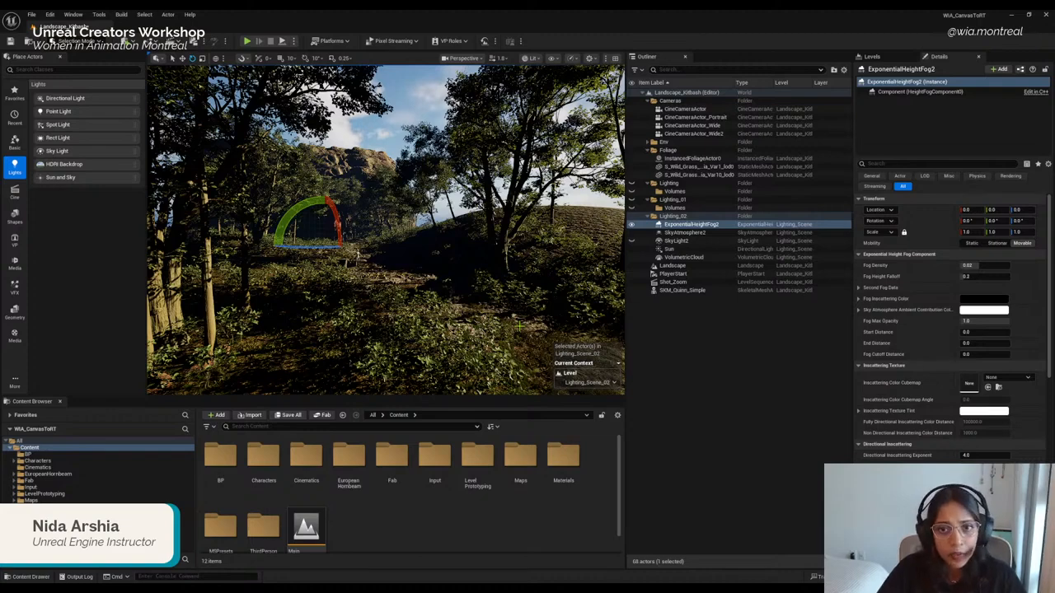
click(481, 289)
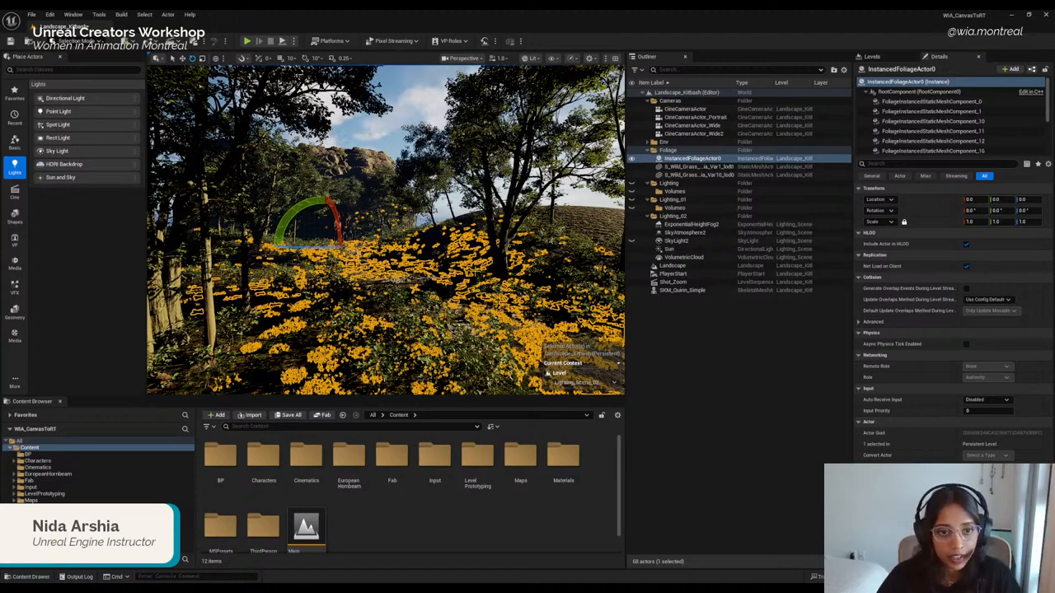
scroll(474, 265, up, 3)
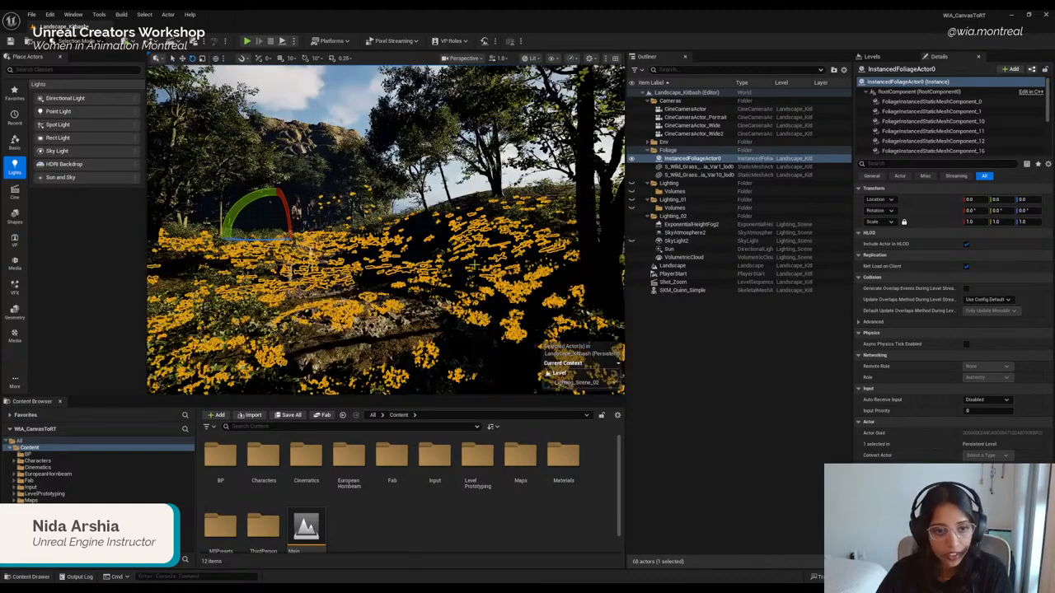
click(332, 85)
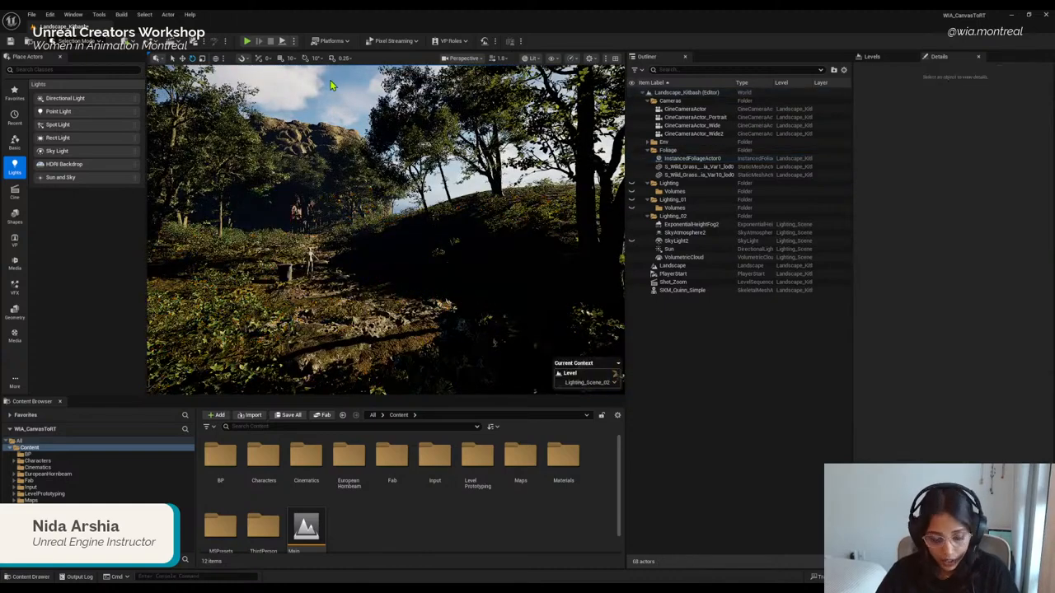
scroll(332, 85, down, 3)
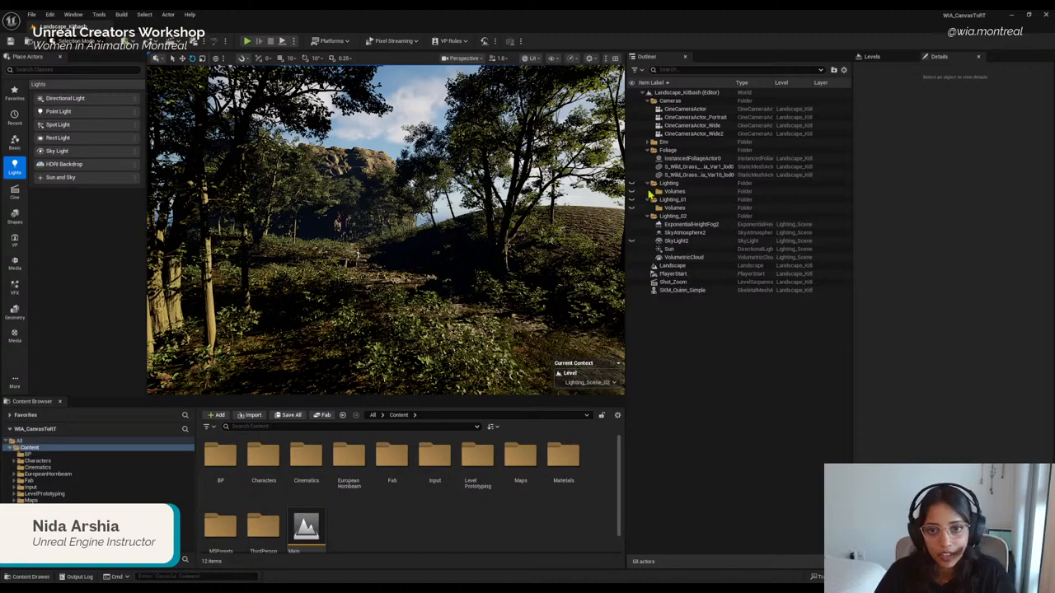
Step: Review the settings of ExponentialHeightFog2 and SkyLight2 in Lighting_02, leaving nothing selected
click(686, 225)
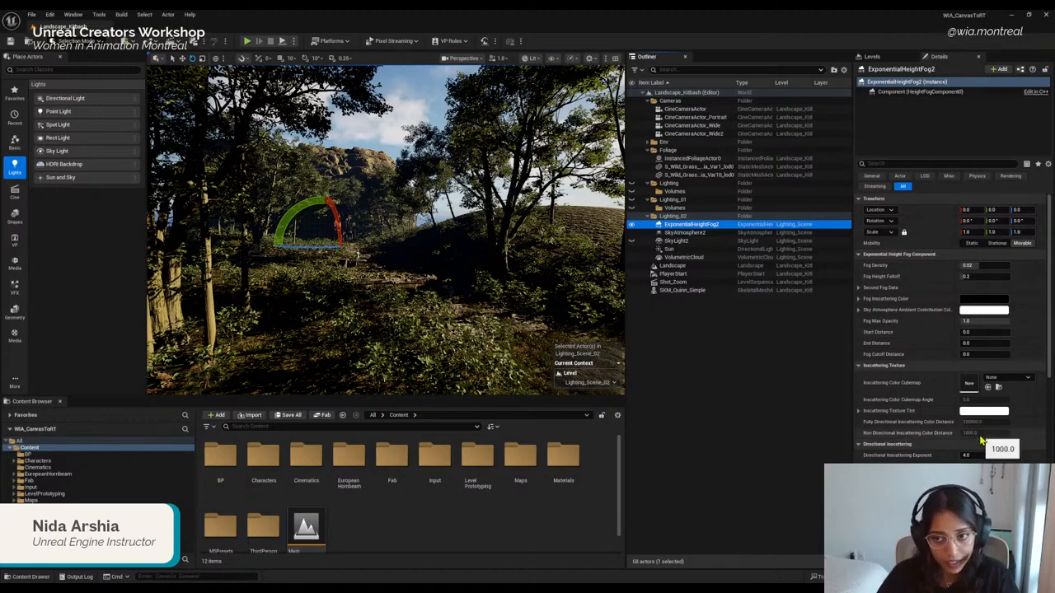
click(676, 240)
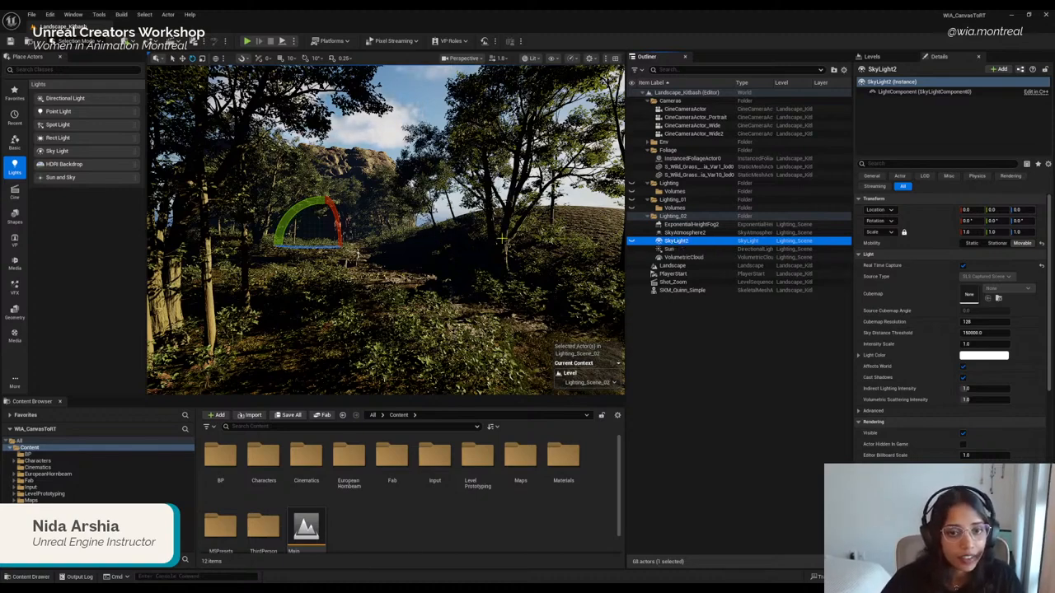
click(419, 240)
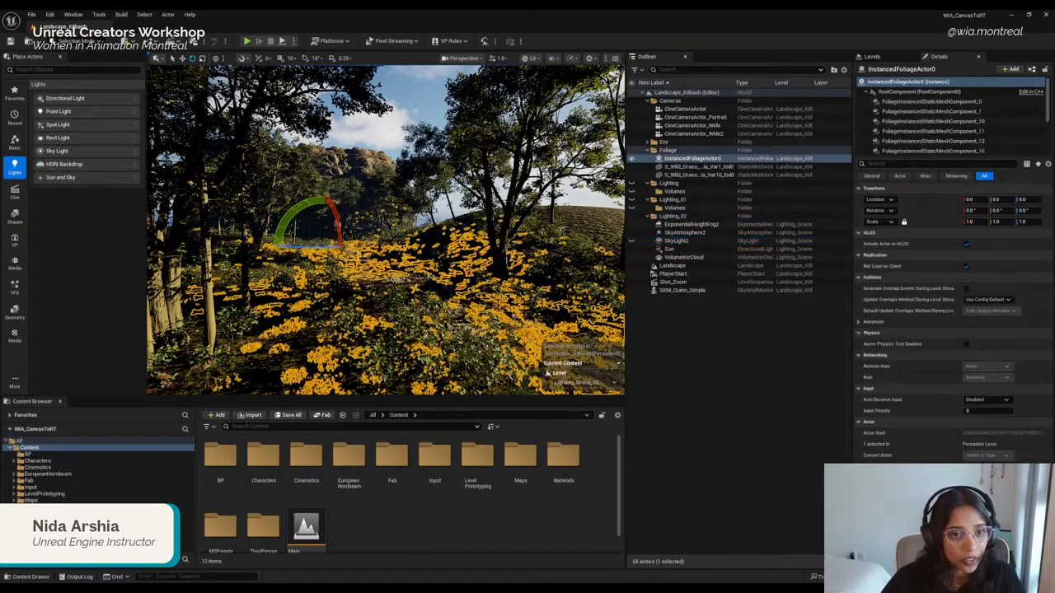
key(Escape)
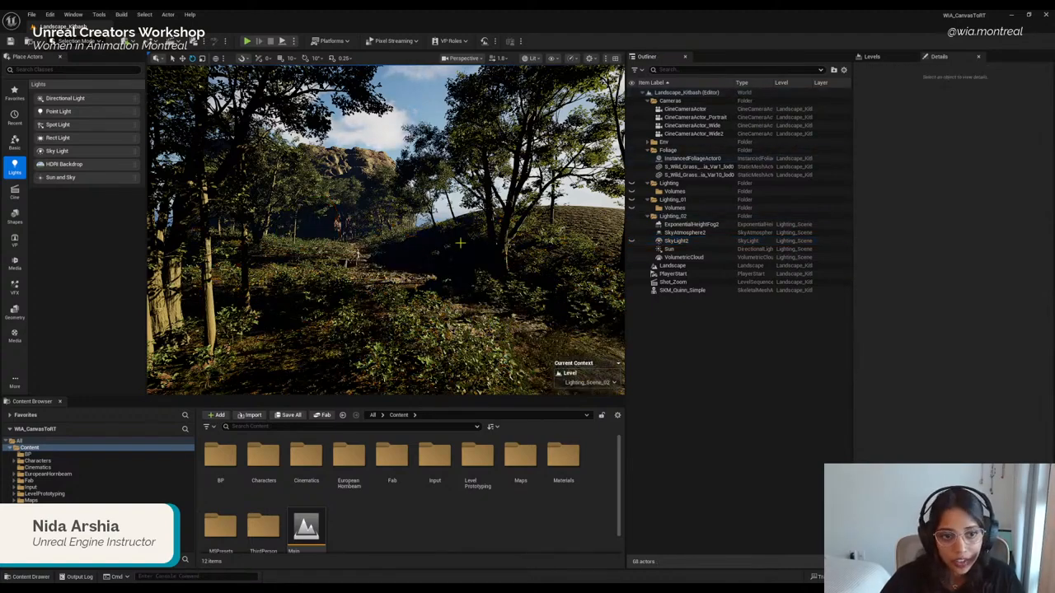
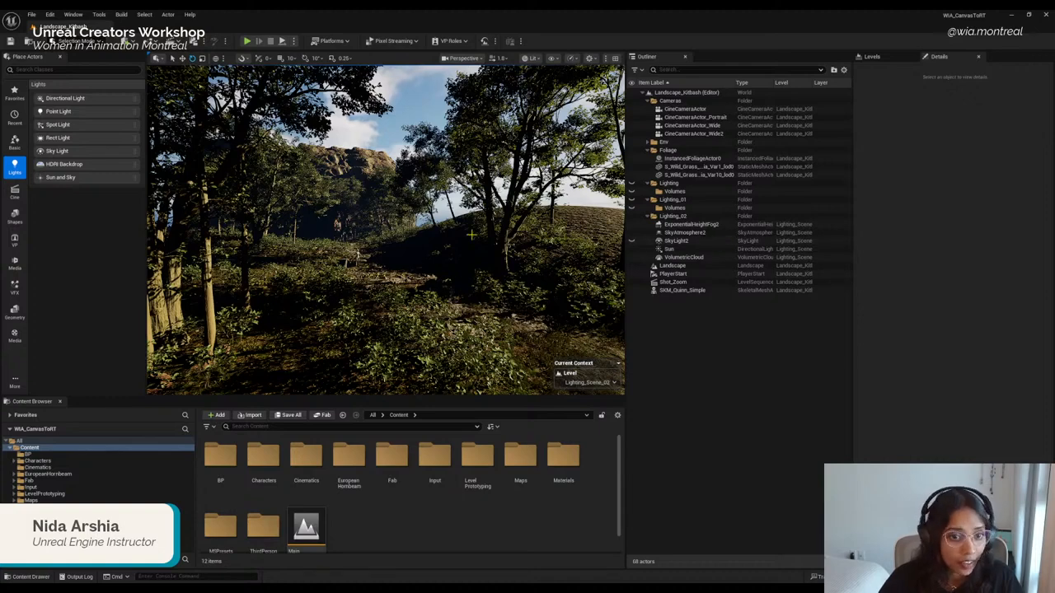
Step: Make SkyLight2 in Lighting_02 visible and keep it selected
click(689, 241)
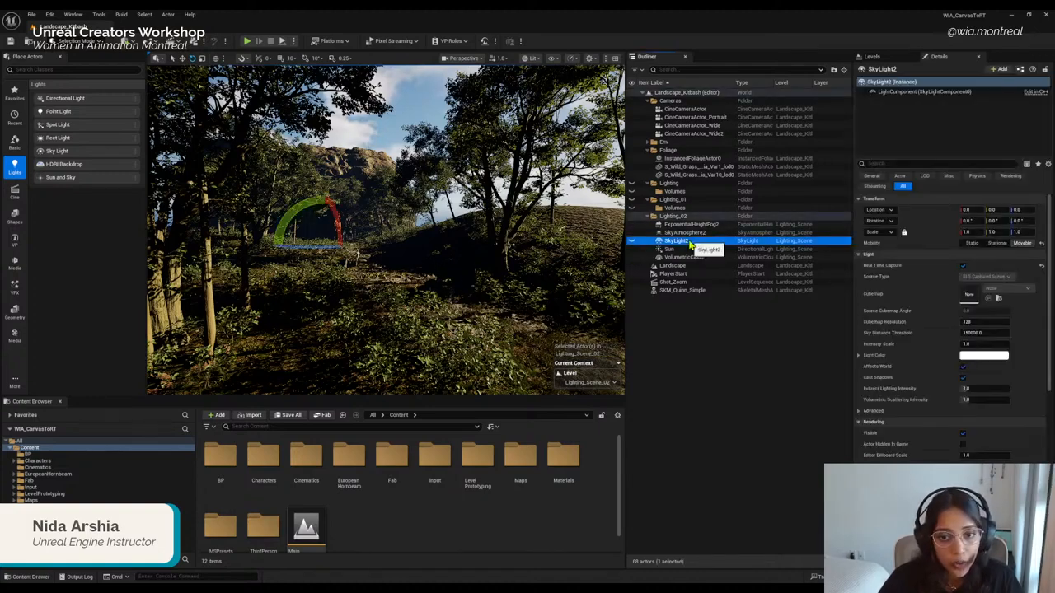
click(632, 242)
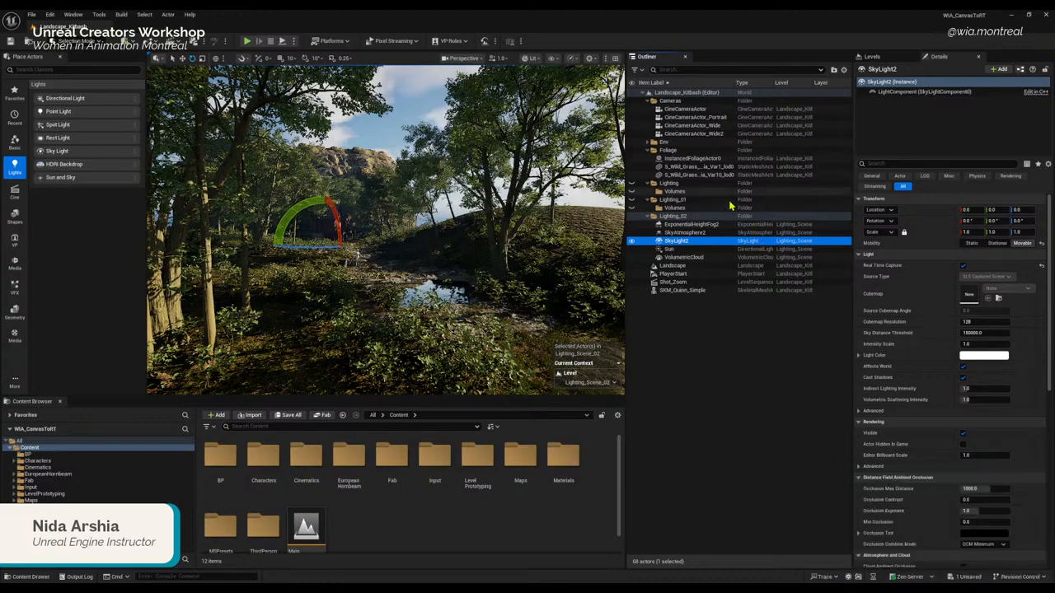
click(685, 234)
click(683, 241)
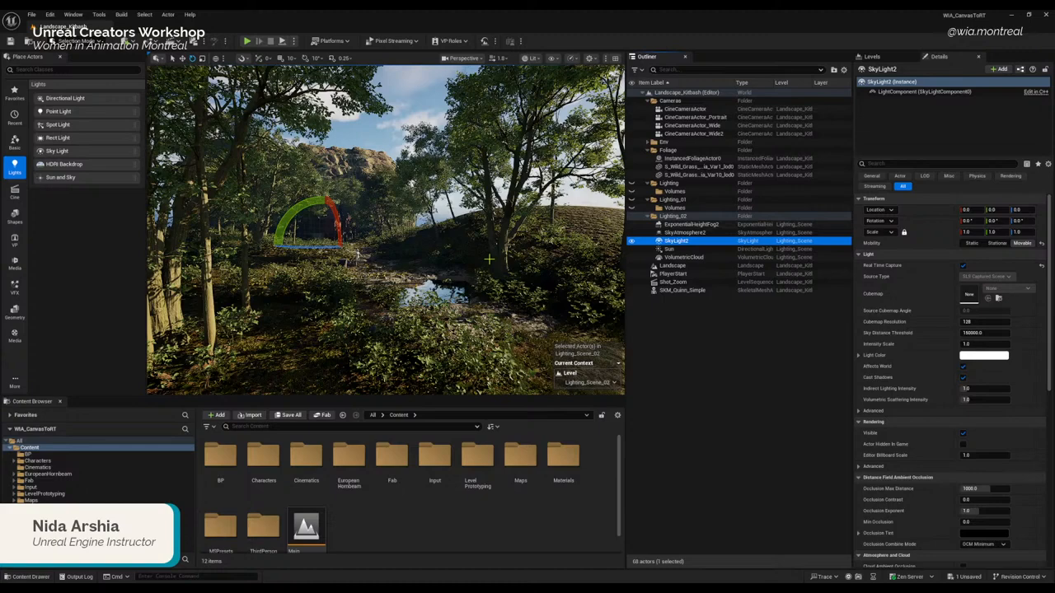
Step: Switch SkyLight2's visibility off and on several times to compare the forest shadows, leaving it visible
click(632, 241)
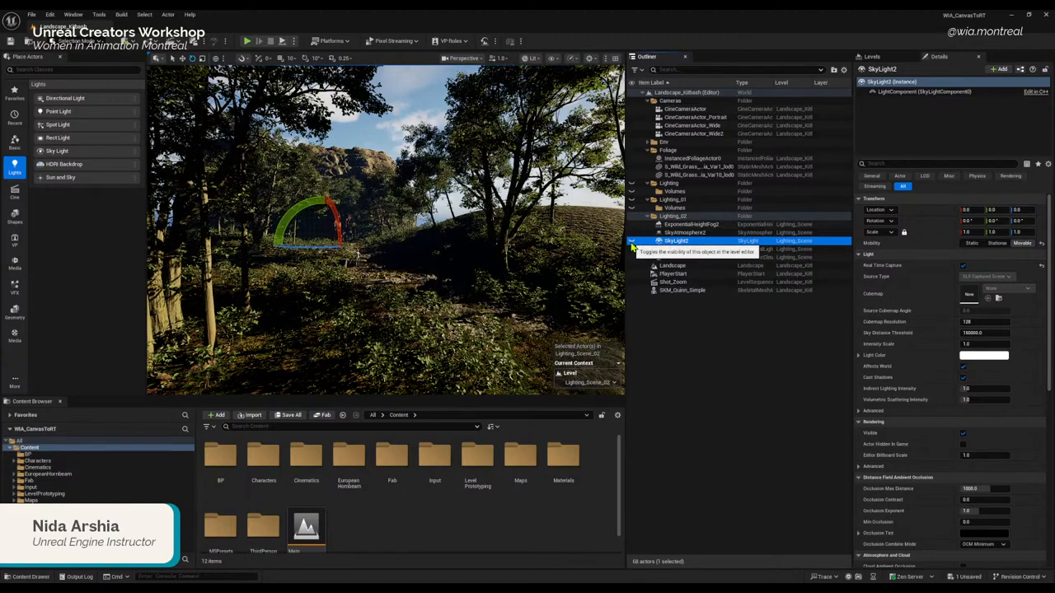
click(632, 241)
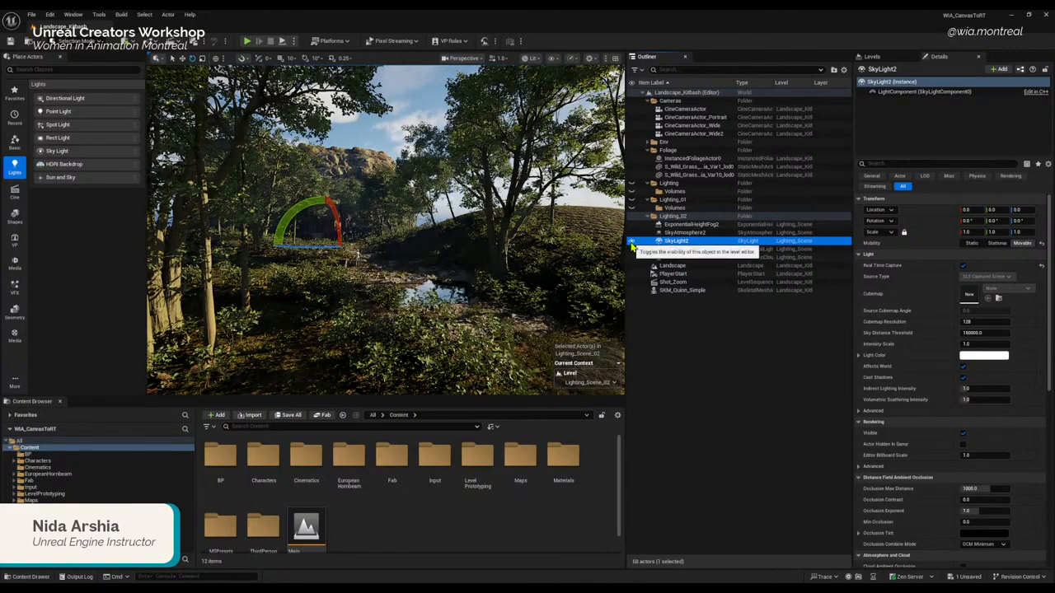
click(632, 242)
click(632, 241)
click(632, 242)
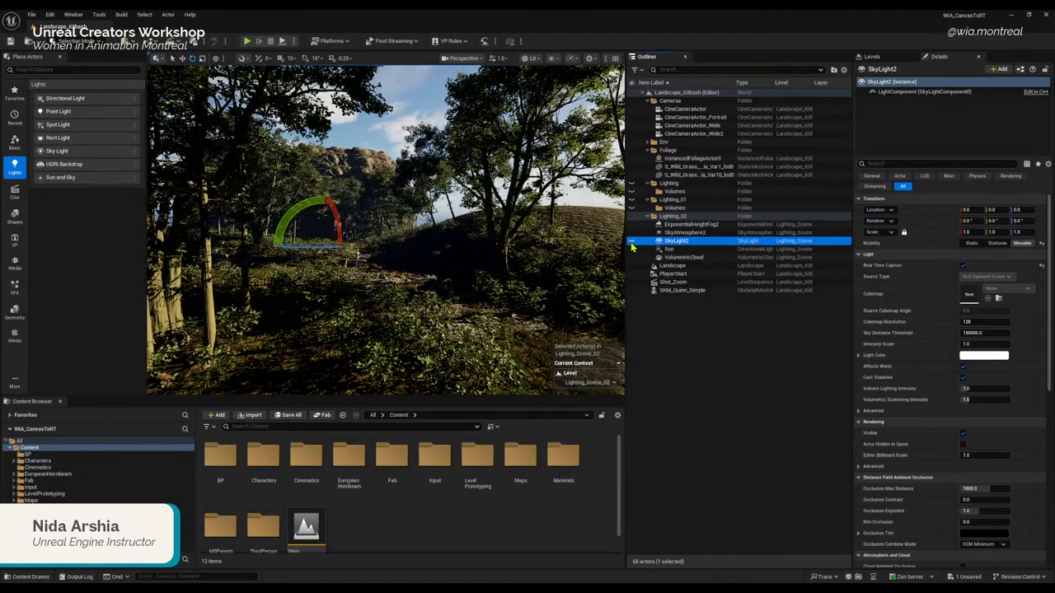
click(633, 242)
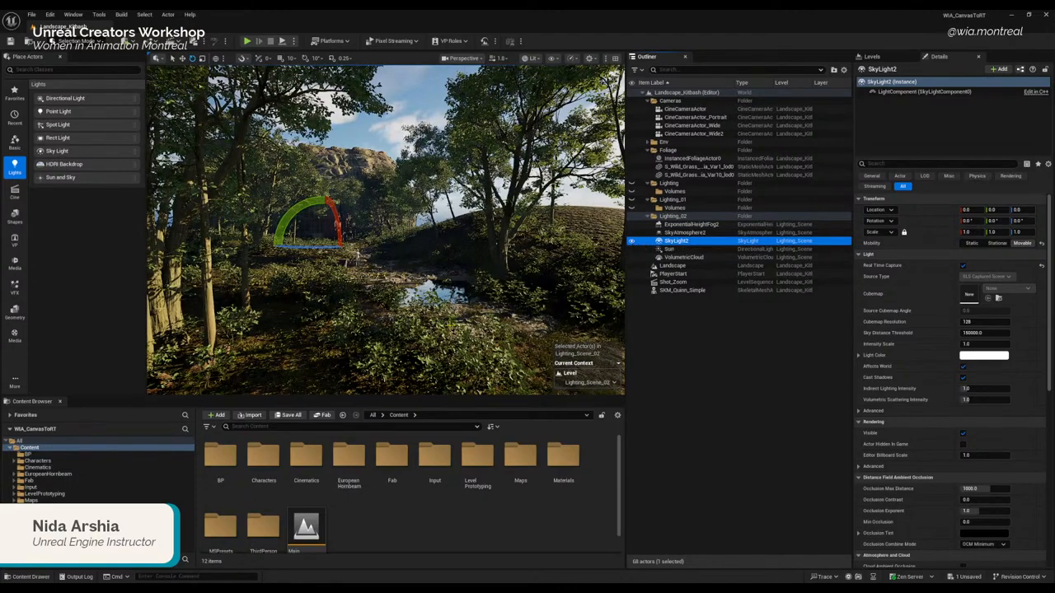
Step: Fly closer to the pond on the path and examine the sky reflections on its water plane
mouse_move(459, 345)
right_down()
mouse_move(488, 371)
mouse_move(459, 335)
right_up()
key(w)
key(w)
scroll(488, 370, up, 3)
key(w)
key(s)
scroll(489, 361, down, 4)
key(w)
scroll(459, 334, down, 2)
click(458, 302)
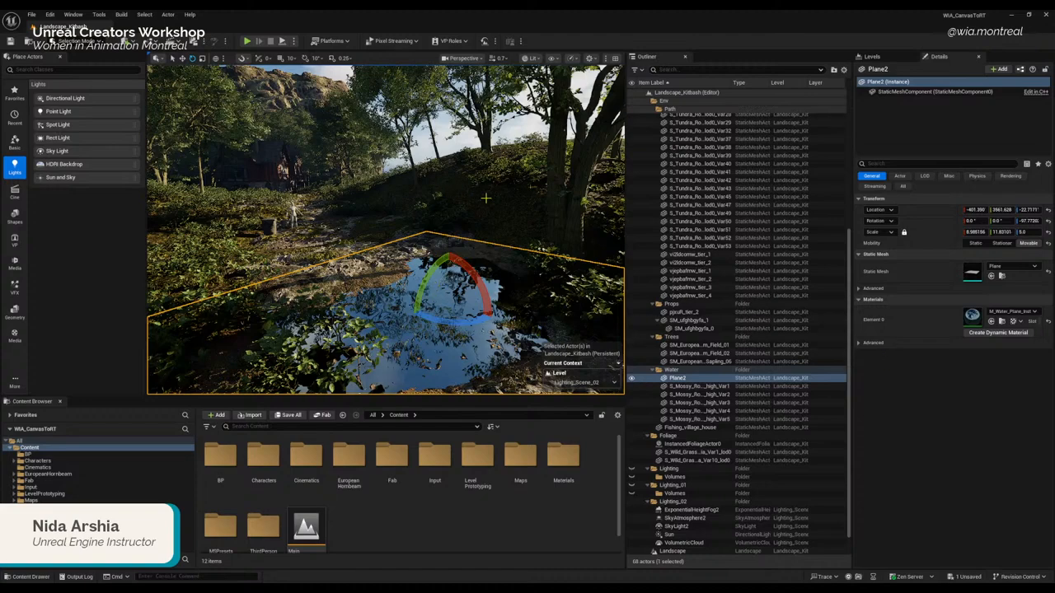
right_drag(486, 199, 488, 189)
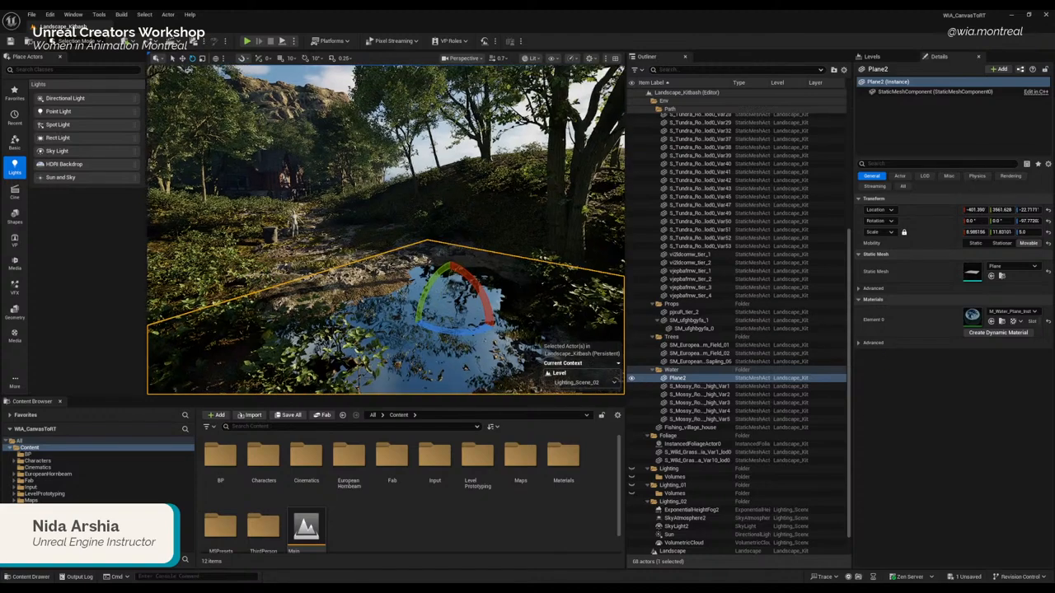
Step: Collapse the Env folder and hide and show SkyLight2 to compare its effect on the pond's water
click(664, 100)
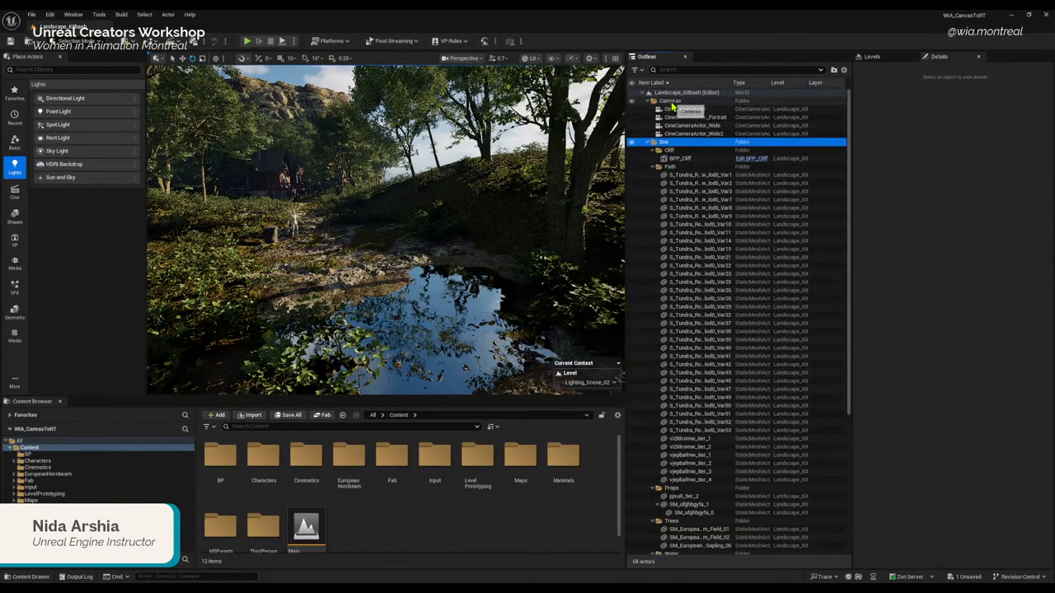
click(649, 142)
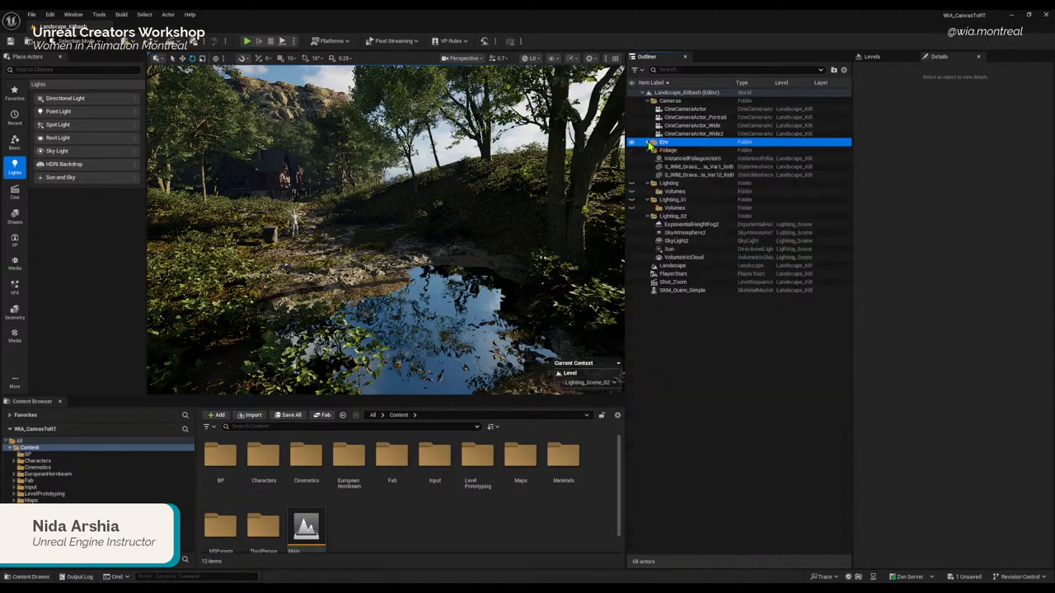
click(678, 240)
click(633, 248)
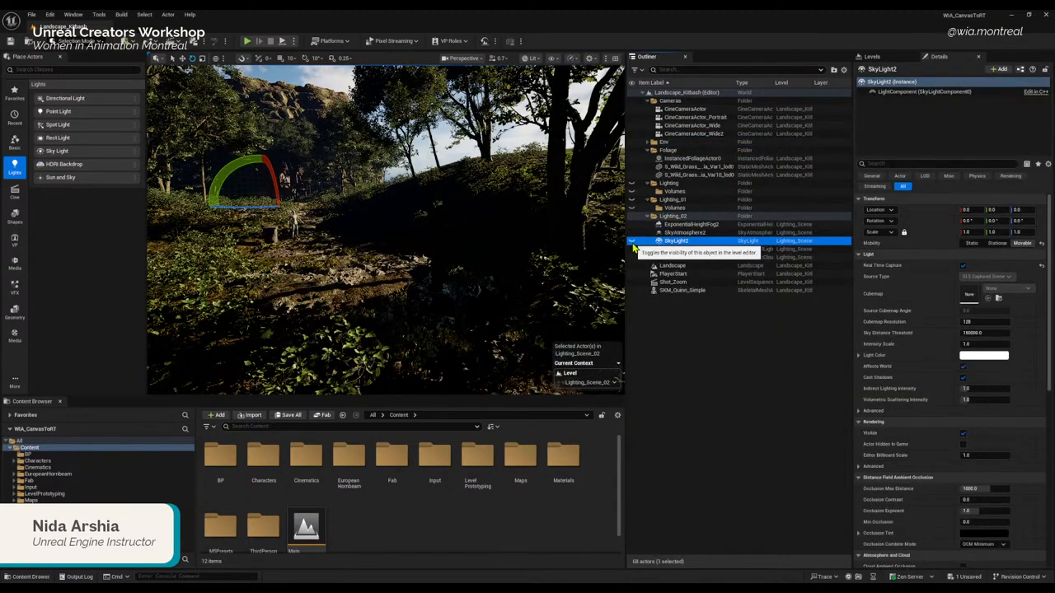
click(633, 248)
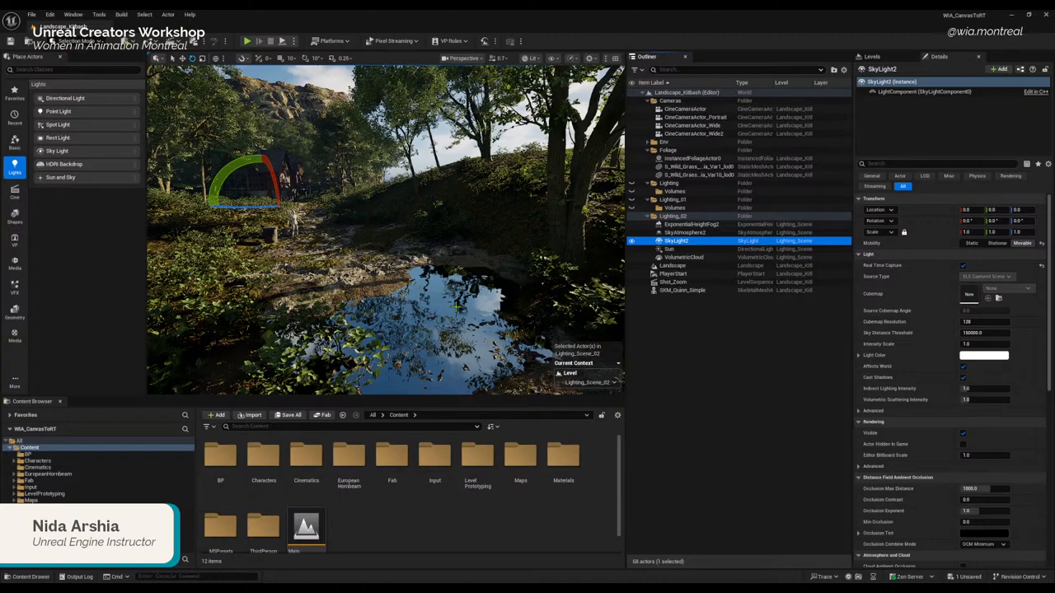
Step: Rotate the Sun directional light to about -124°, -22°, -165° and reselect SkyLight2
click(684, 232)
click(681, 240)
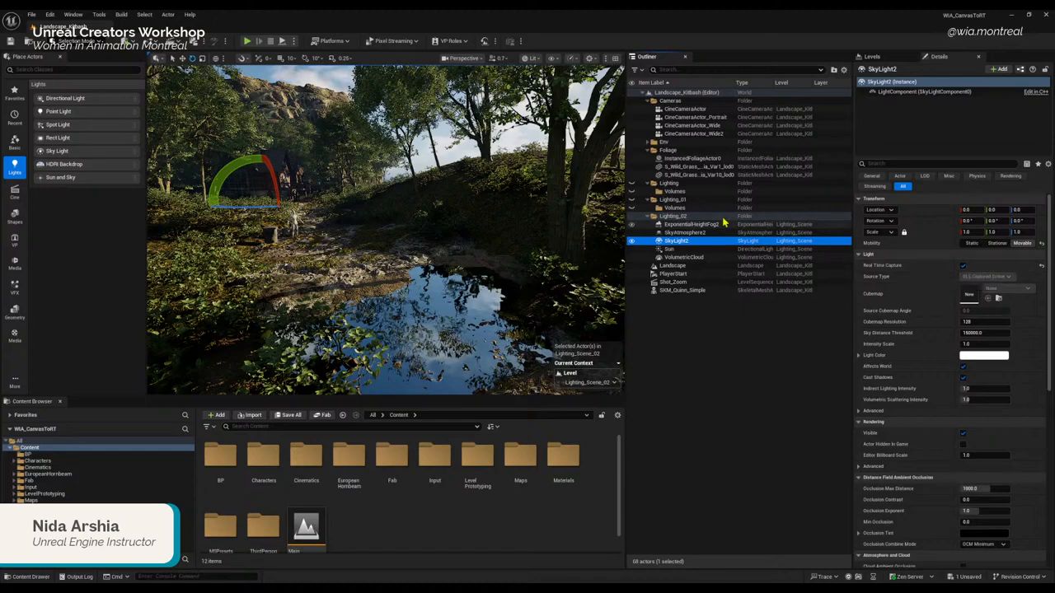
click(672, 249)
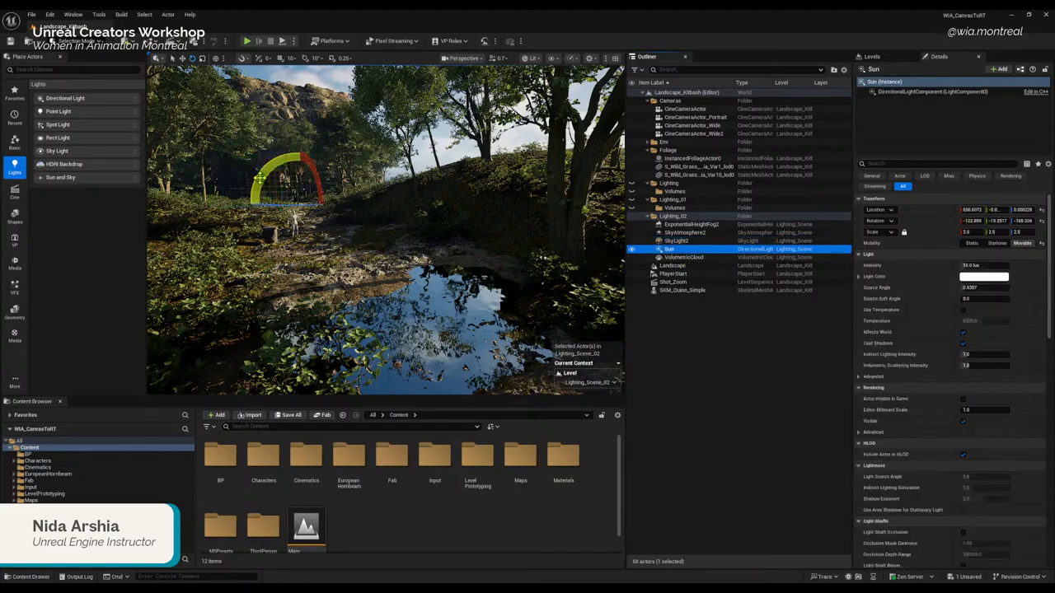
drag(271, 169, 274, 167)
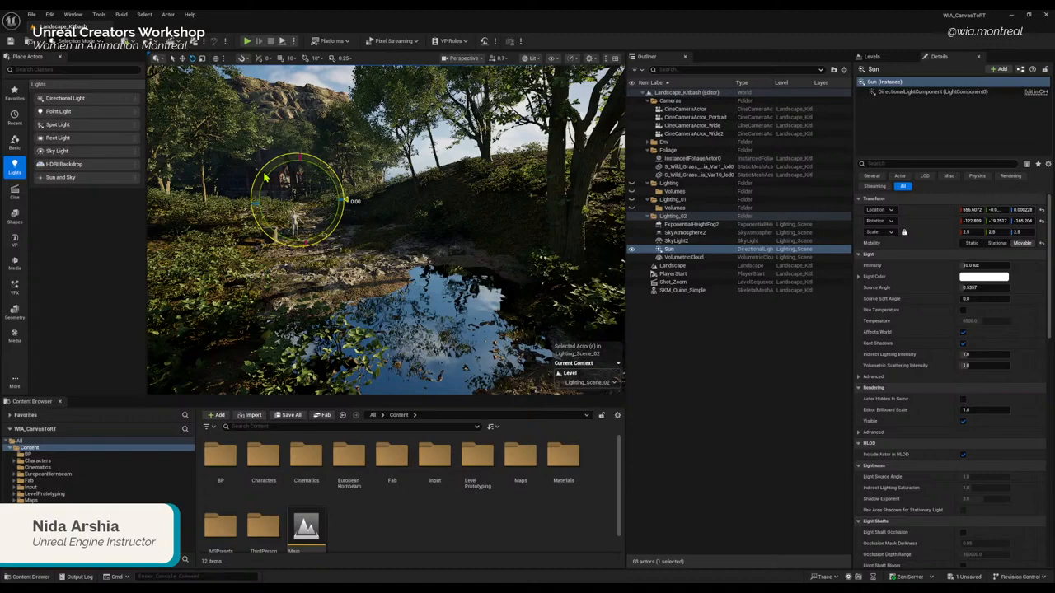
click(262, 172)
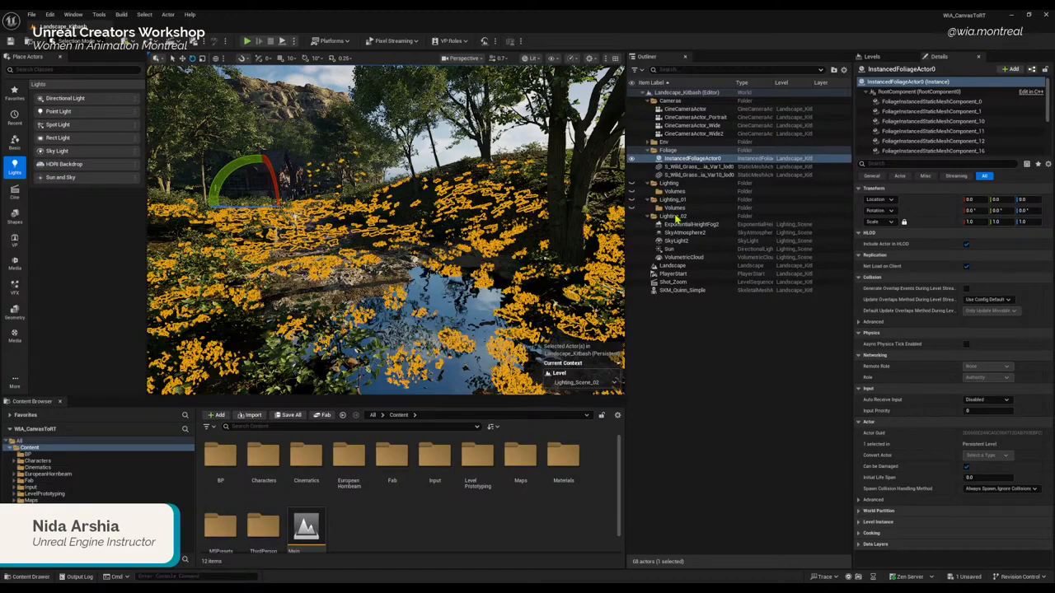
click(680, 249)
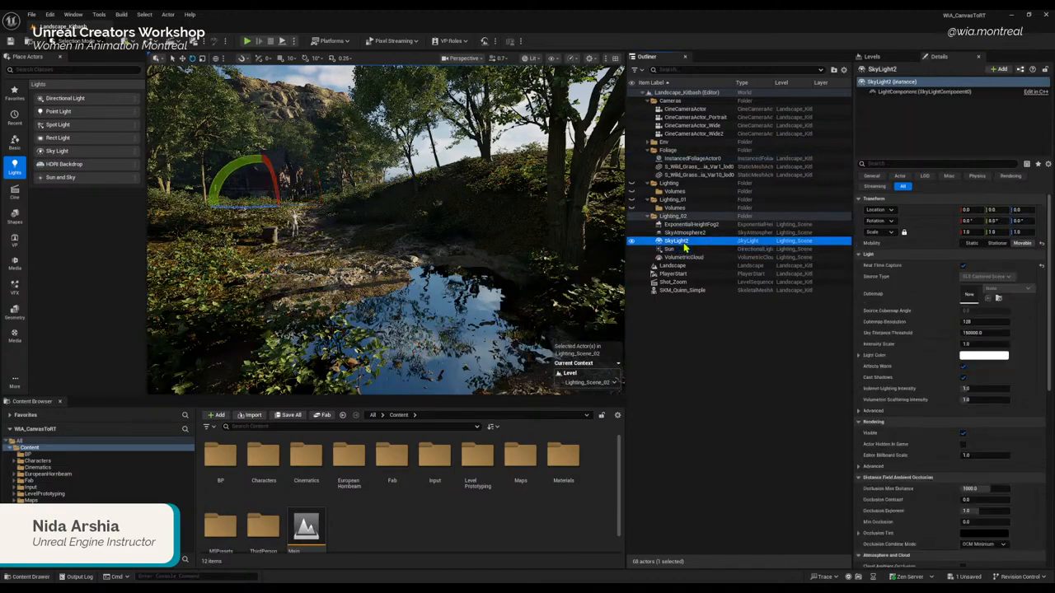
drag(261, 174, 345, 194)
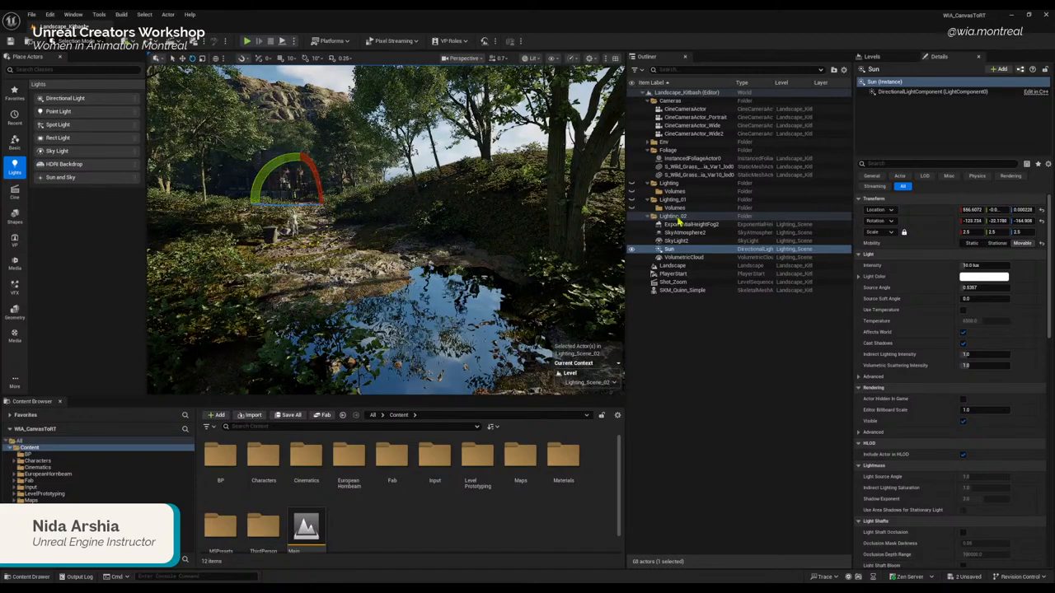
click(679, 240)
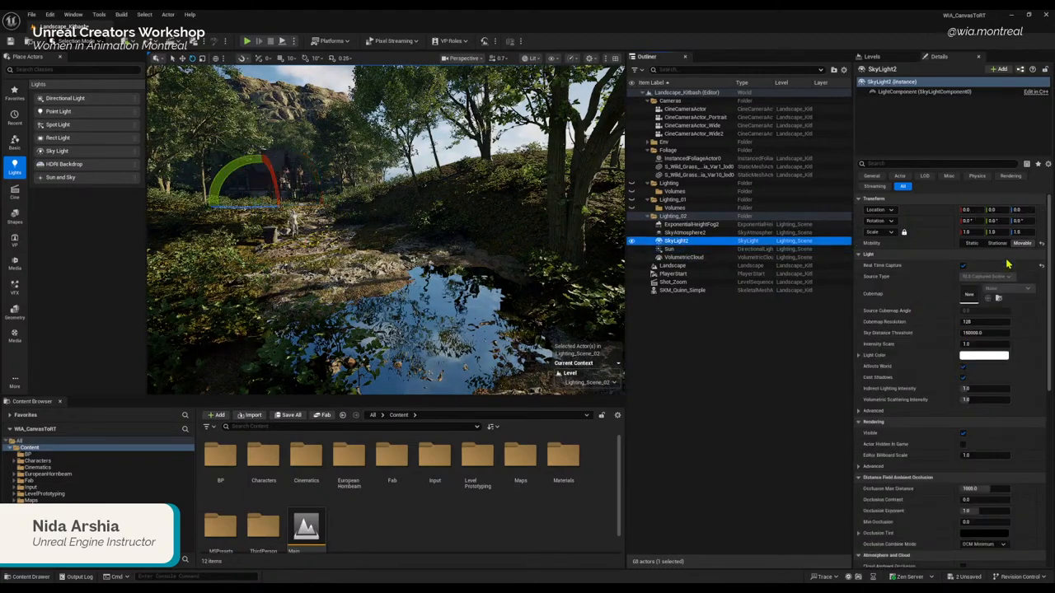
Step: Turn off Real Time Capture on SkyLight2 and rotate the Sun directional light so sunlight reaches the hillside and tree trunk
click(963, 265)
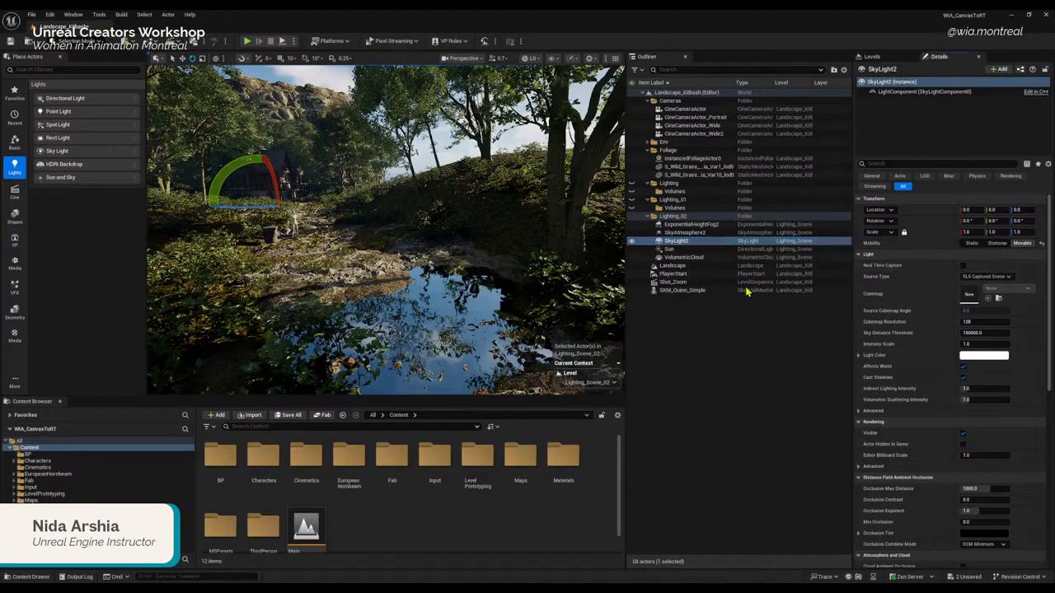
click(677, 249)
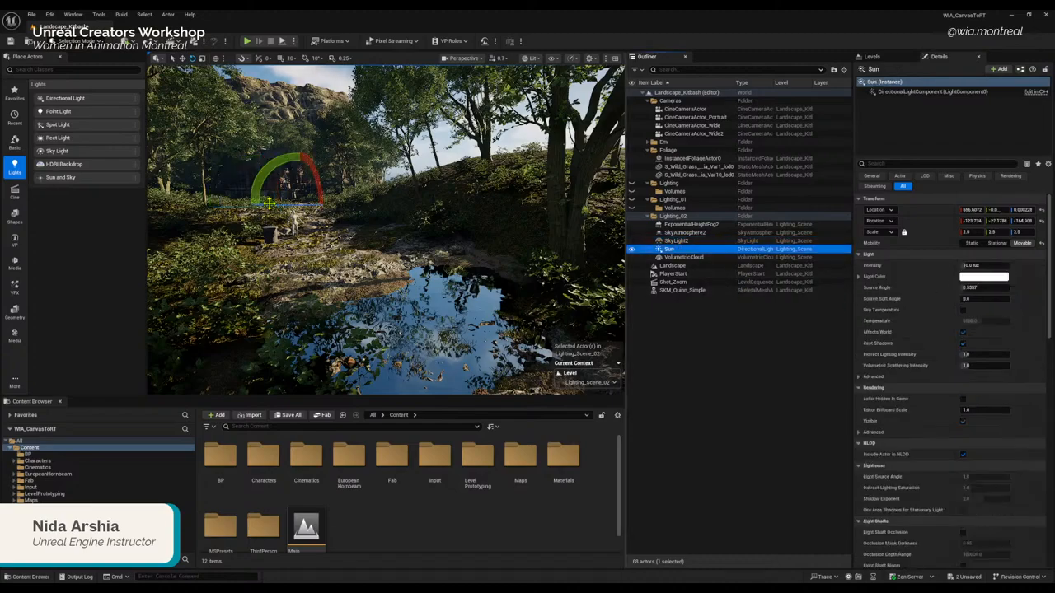
drag(270, 203, 421, 208)
Step: Set the Sun's intensity to 5 lux and keep the Sun selected to check the dimmer forest
click(972, 264)
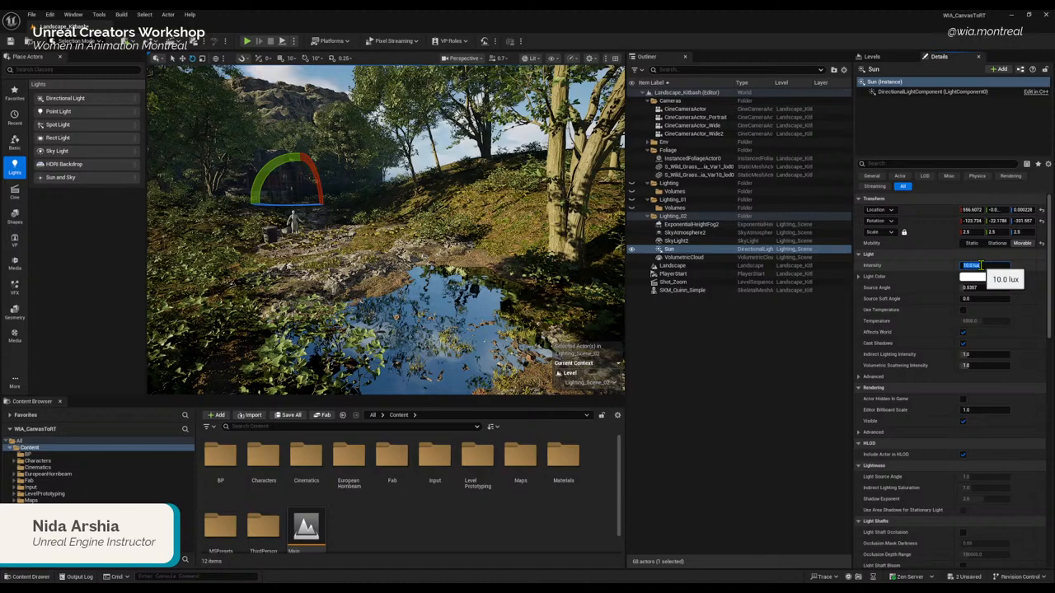
text(5)
key(Return)
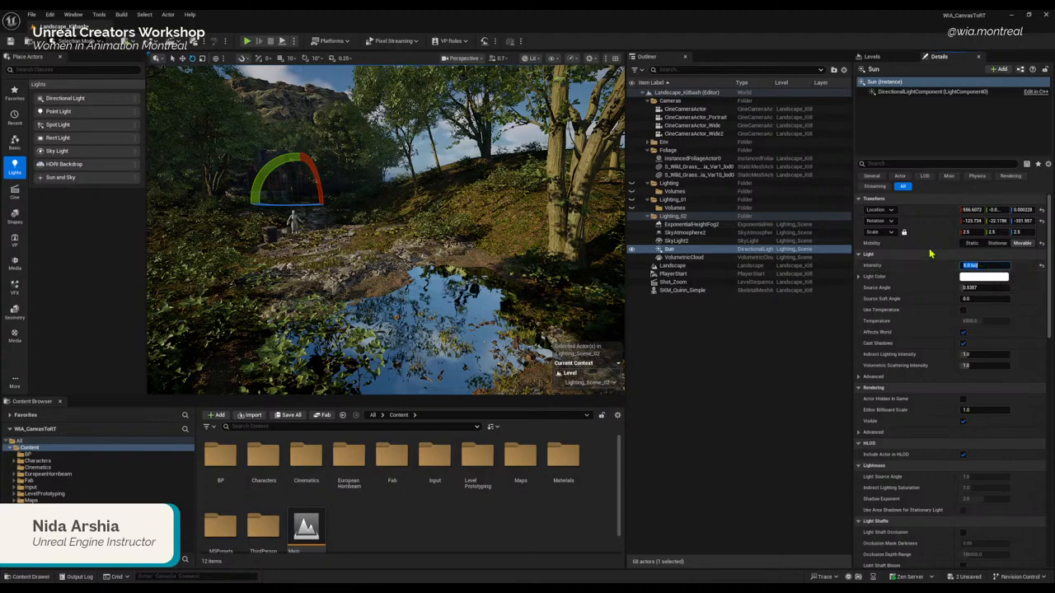
click(677, 249)
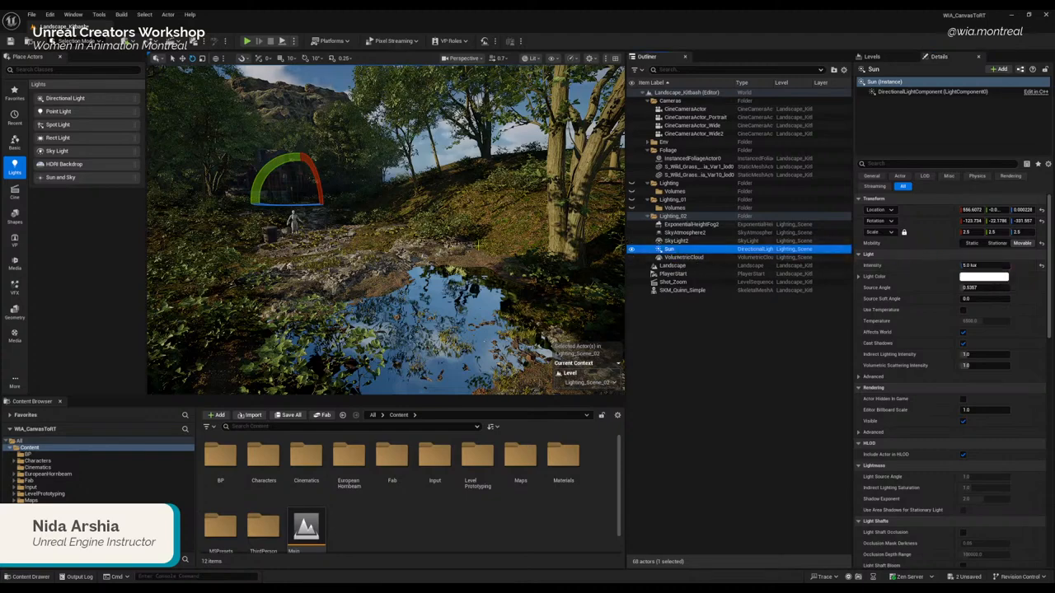
Step: Recapture the scene for SkyLight2 to refresh its ambient light and the pond reflections
click(677, 240)
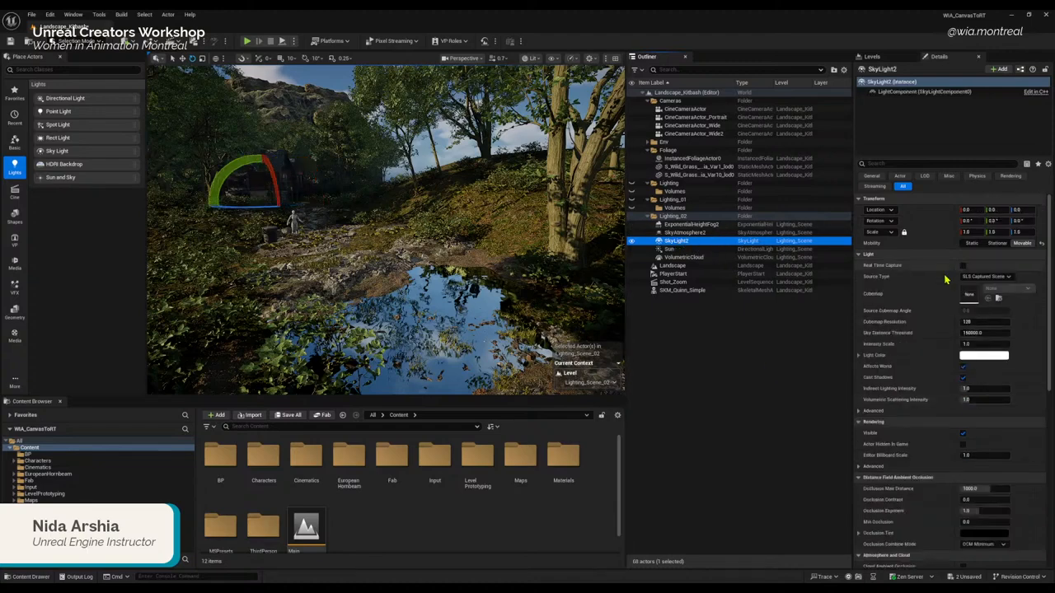
scroll(926, 356, down, 3)
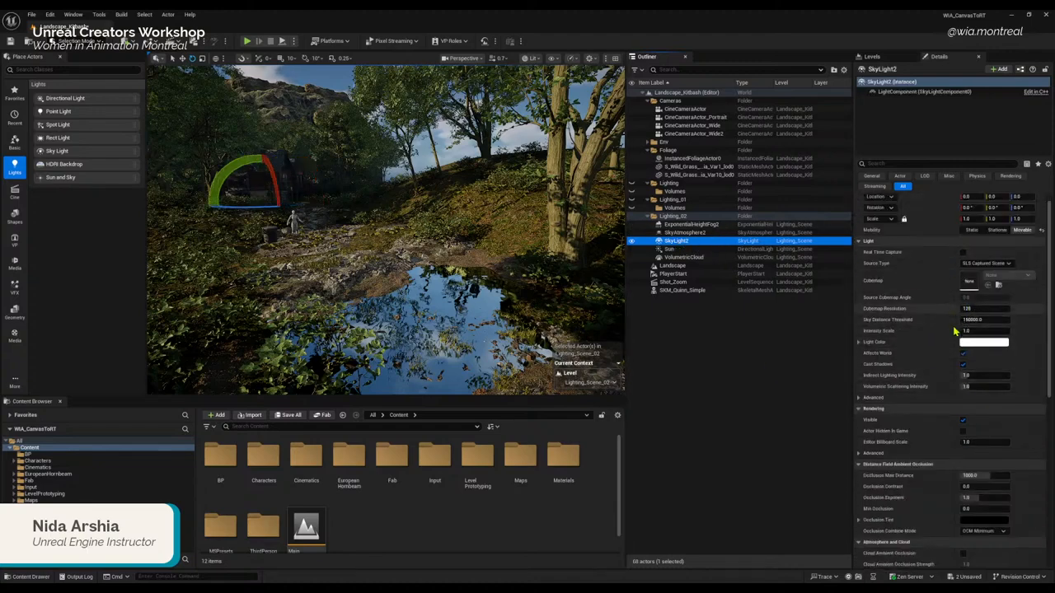
scroll(965, 346, down, 4)
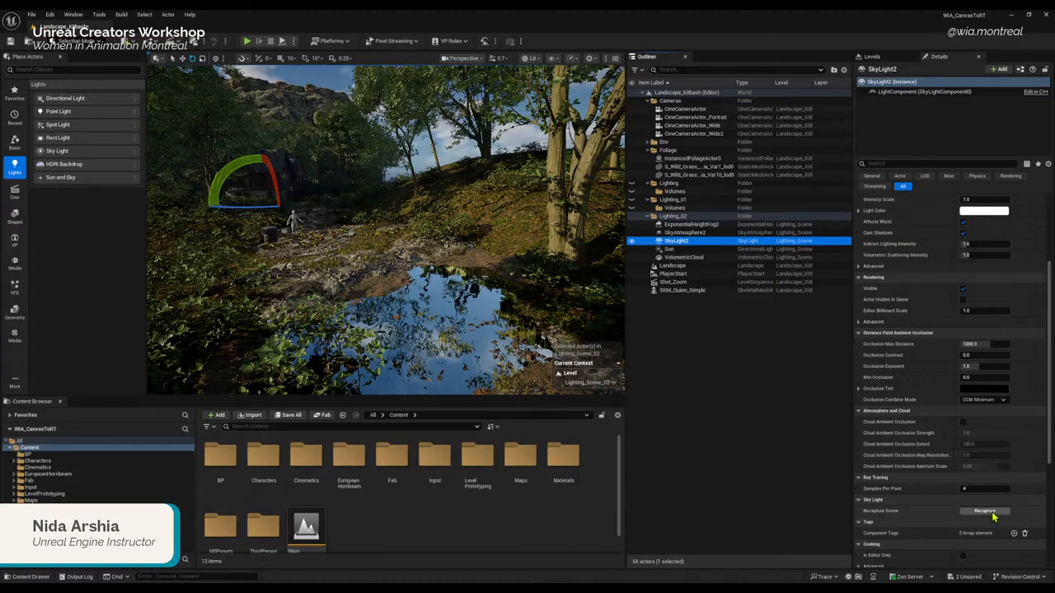
click(987, 511)
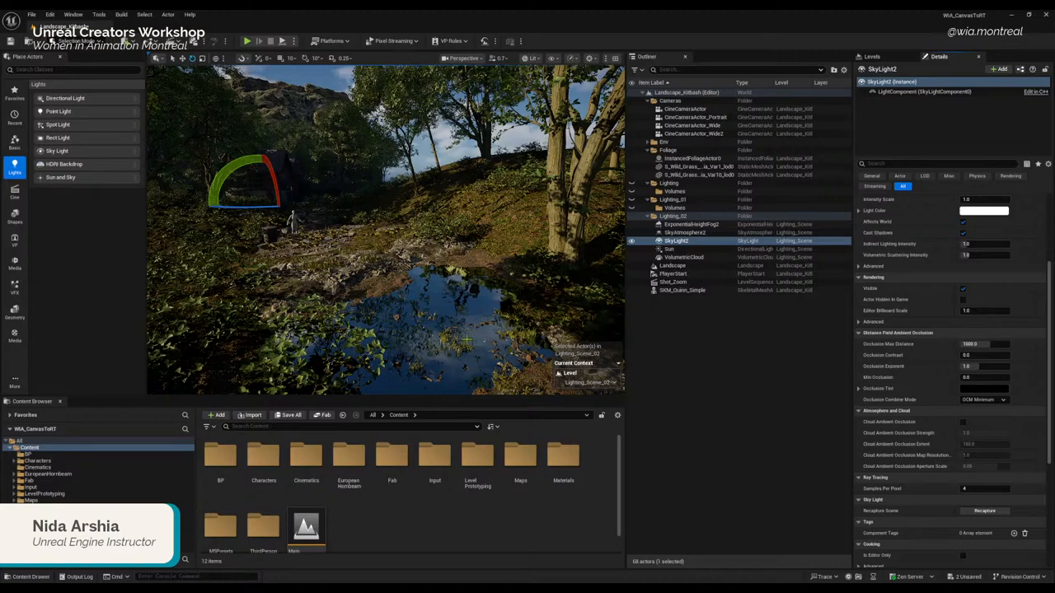
Step: Compare the Sun's settings with SkyLight2's and review SkyLight2's Real Time Capture and Recapture Scene options
click(679, 242)
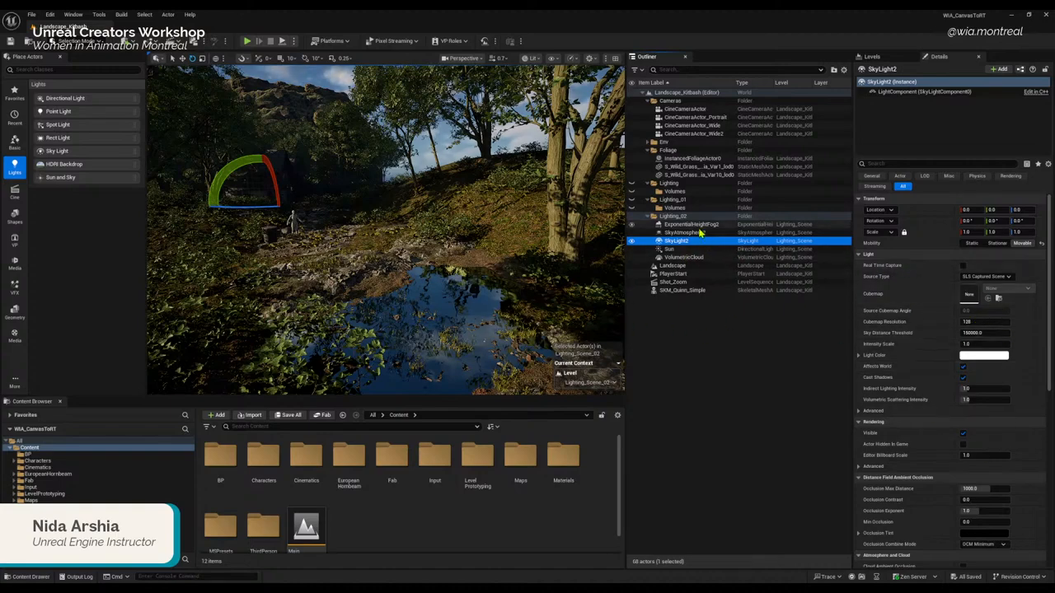
click(674, 250)
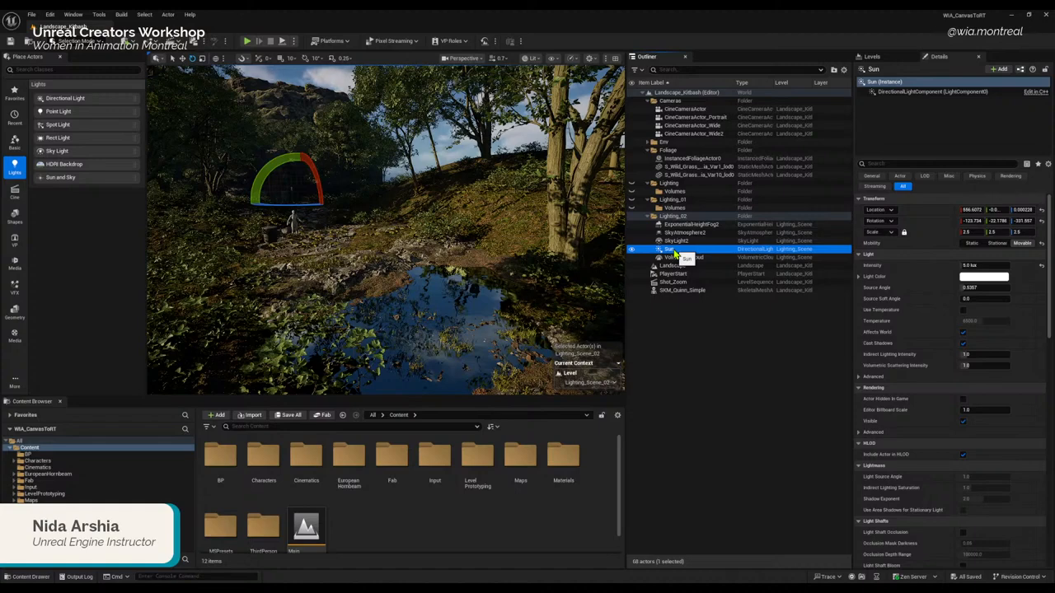
click(676, 241)
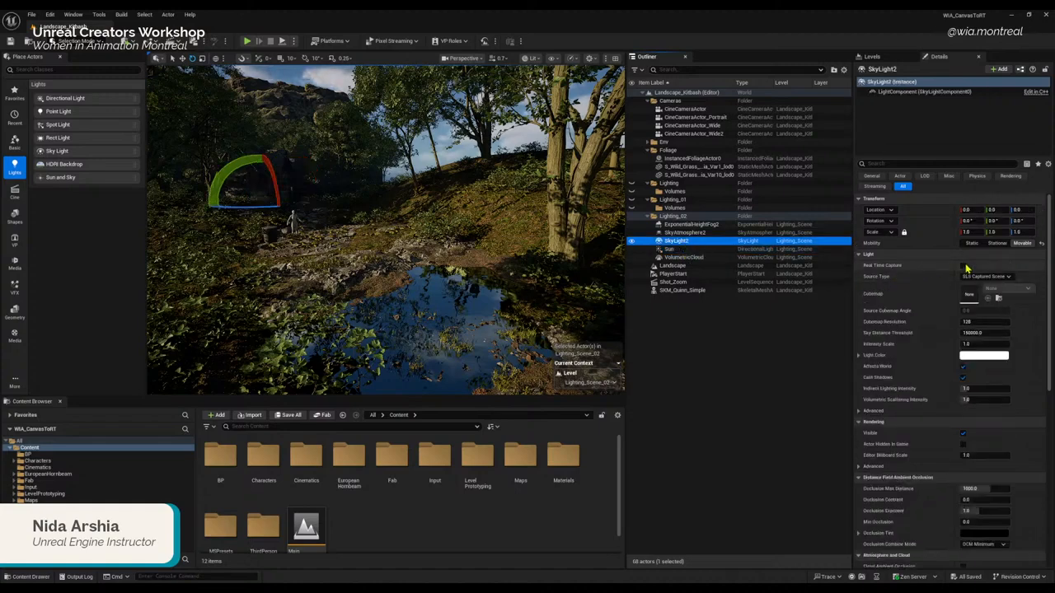
scroll(944, 424, down, 2)
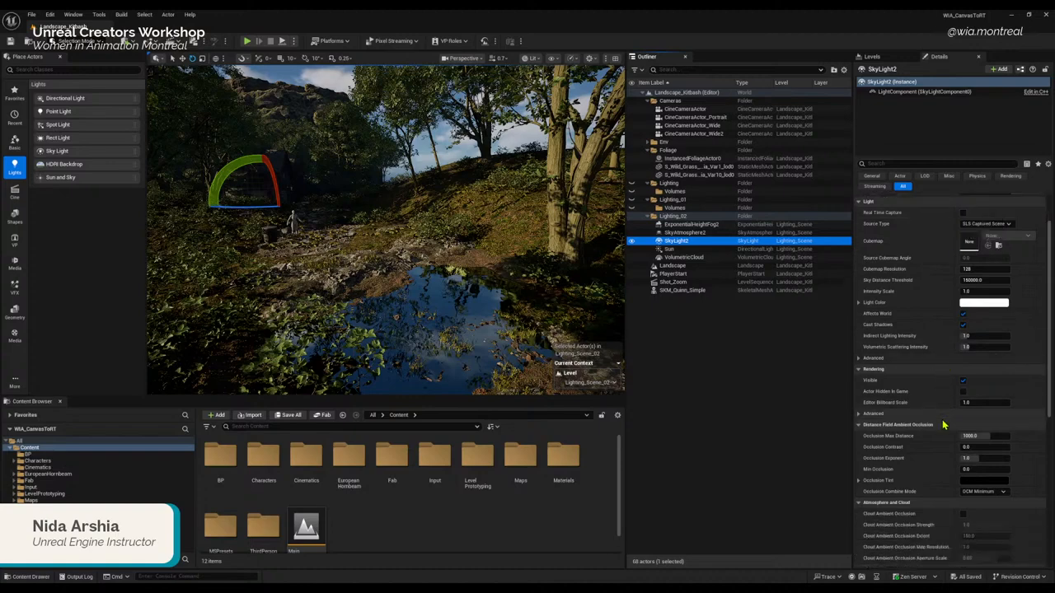
scroll(943, 424, down, 4)
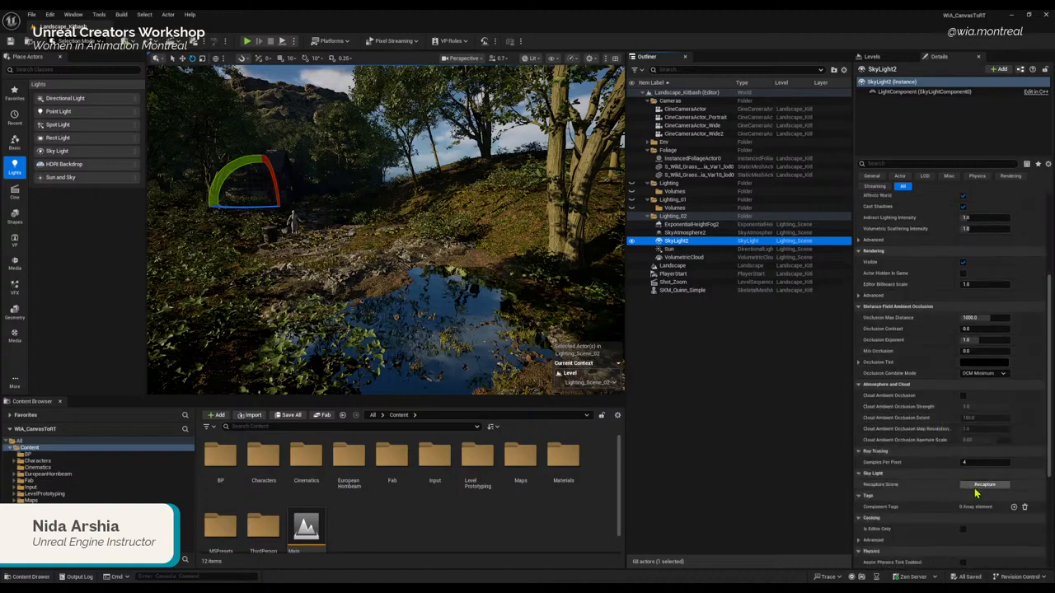
scroll(956, 428, up, 6)
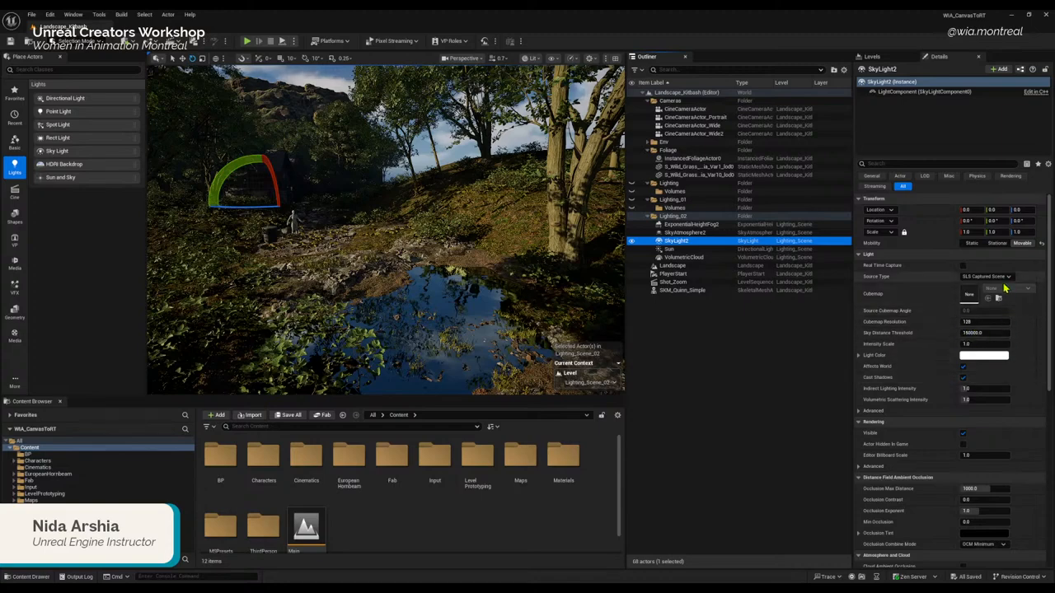
Step: Enable Real Time Capture on SkyLight2, reset the Sun's intensity to its default 10 lux, and reselect SkyLight2
click(962, 267)
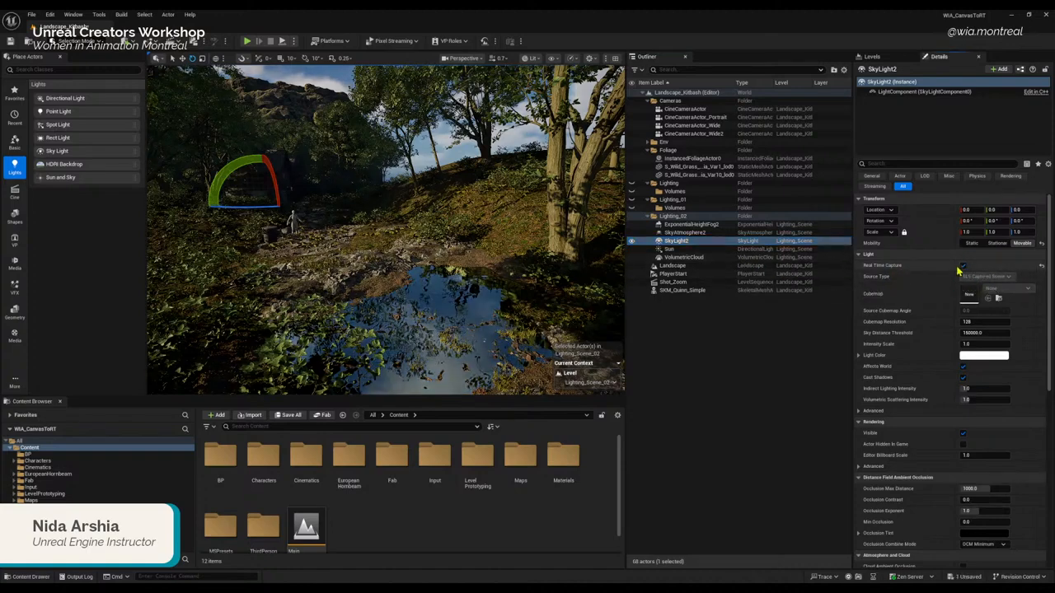
click(671, 249)
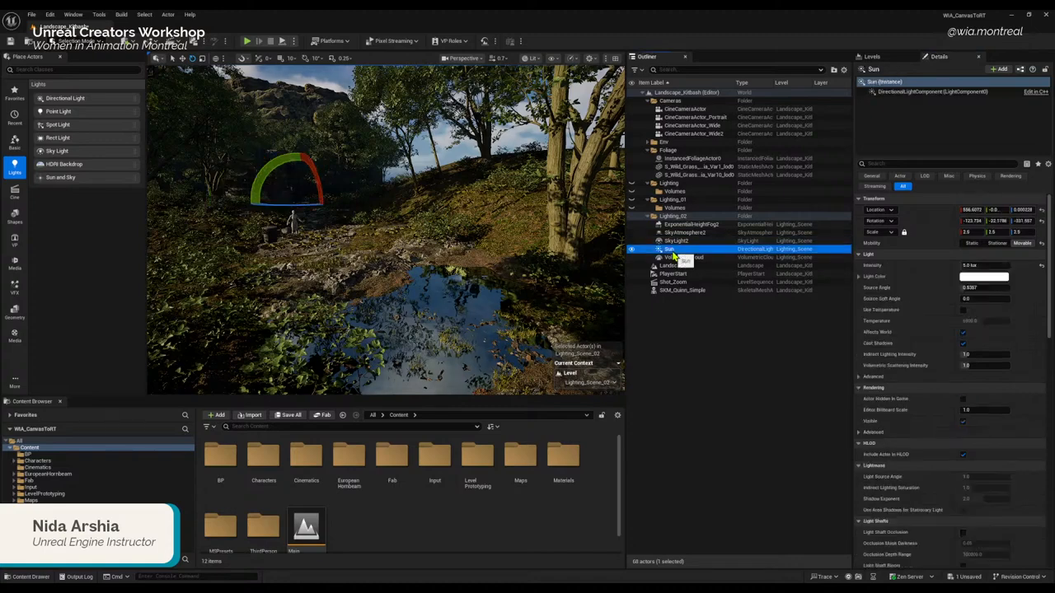
click(1042, 268)
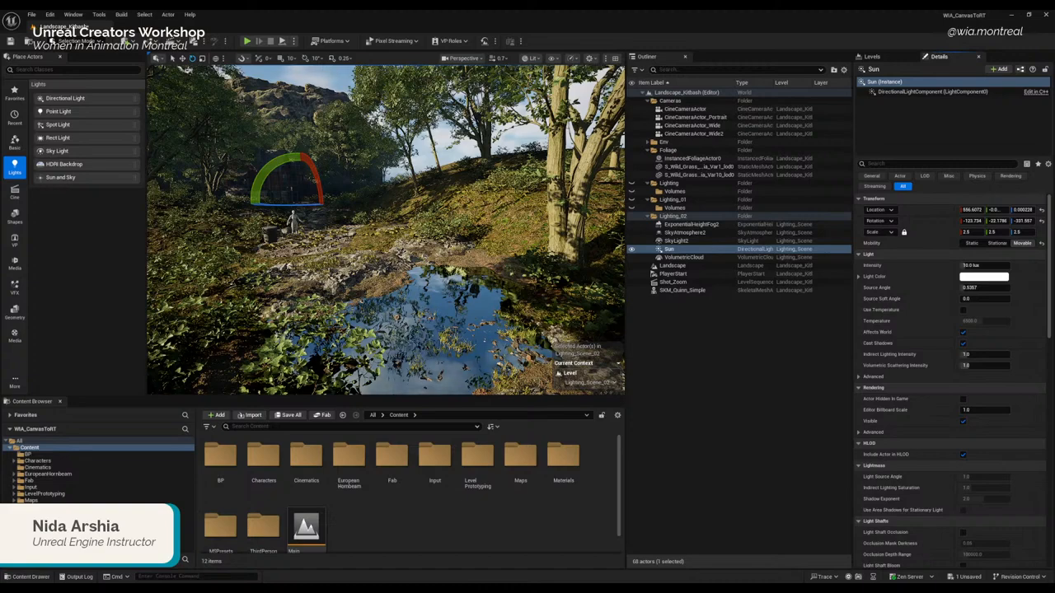
click(725, 249)
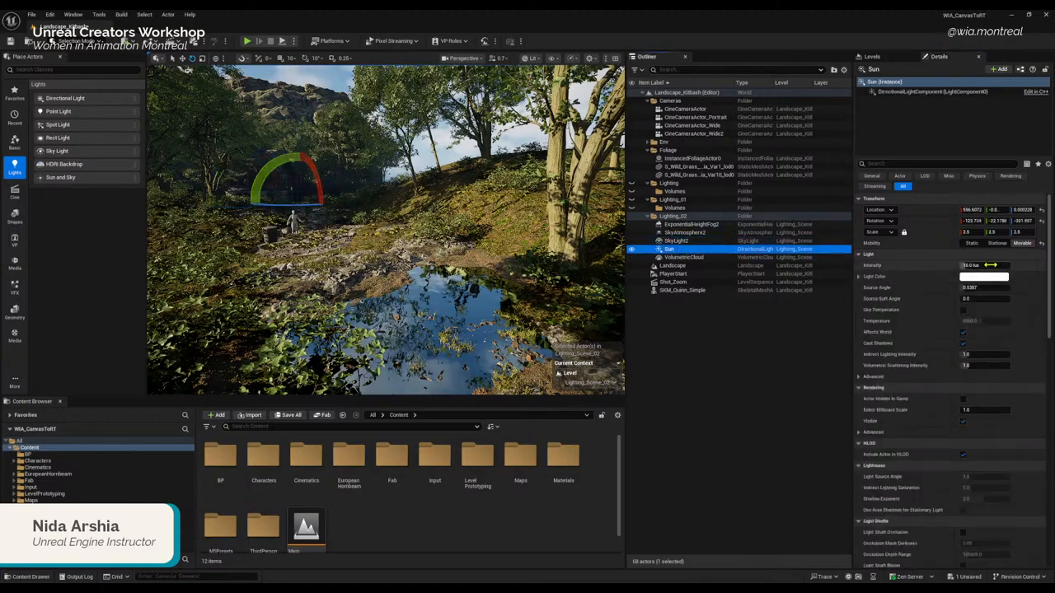
click(676, 241)
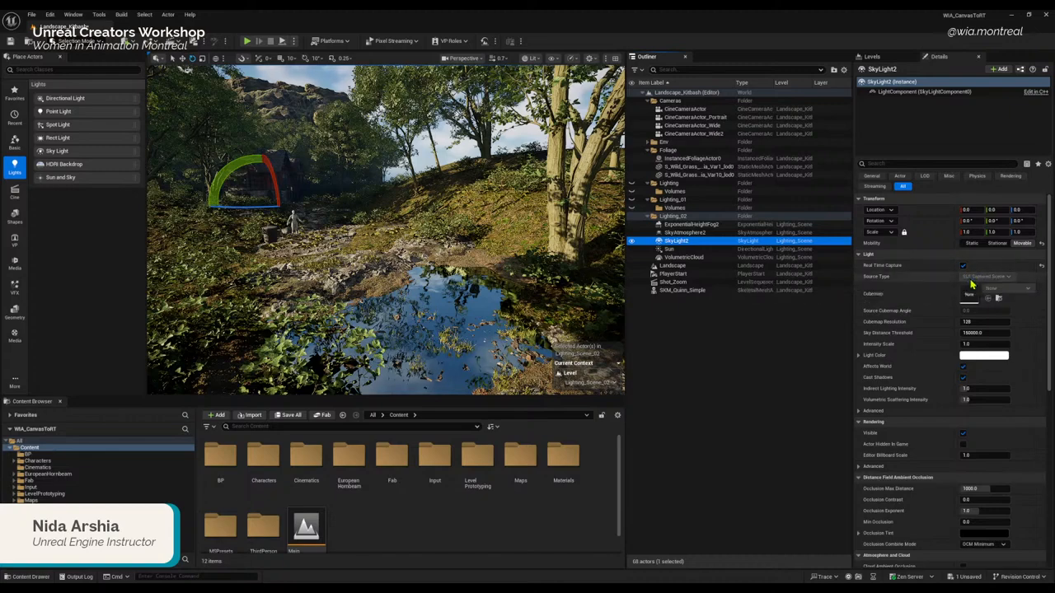
Step: Disable SkyLight2's Real Time Capture, set its source type to SLS Specified Cubemap, and assign the approaching_storm_4k cubemap
click(971, 281)
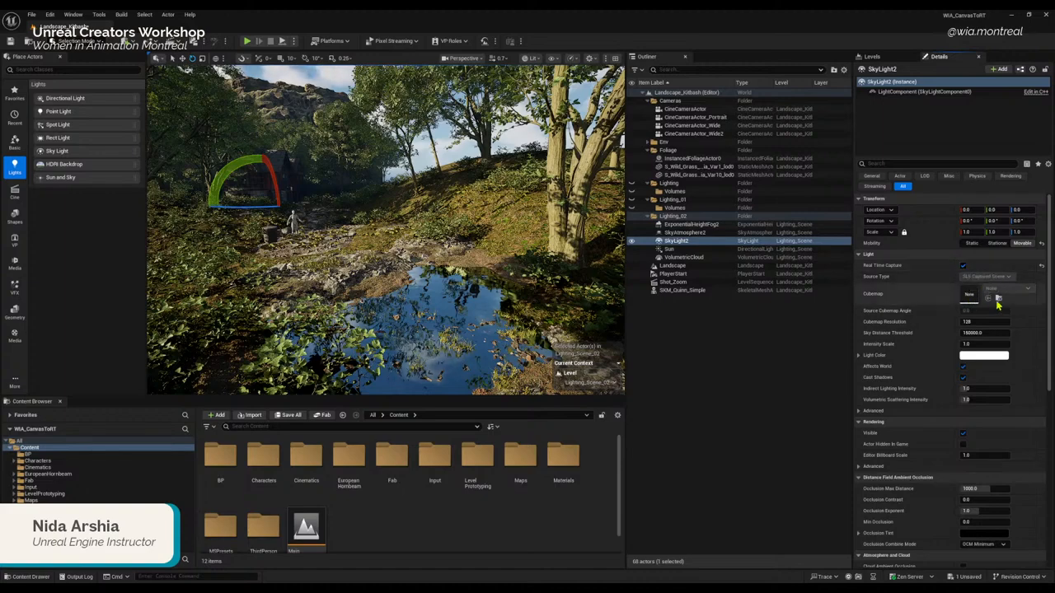
click(963, 267)
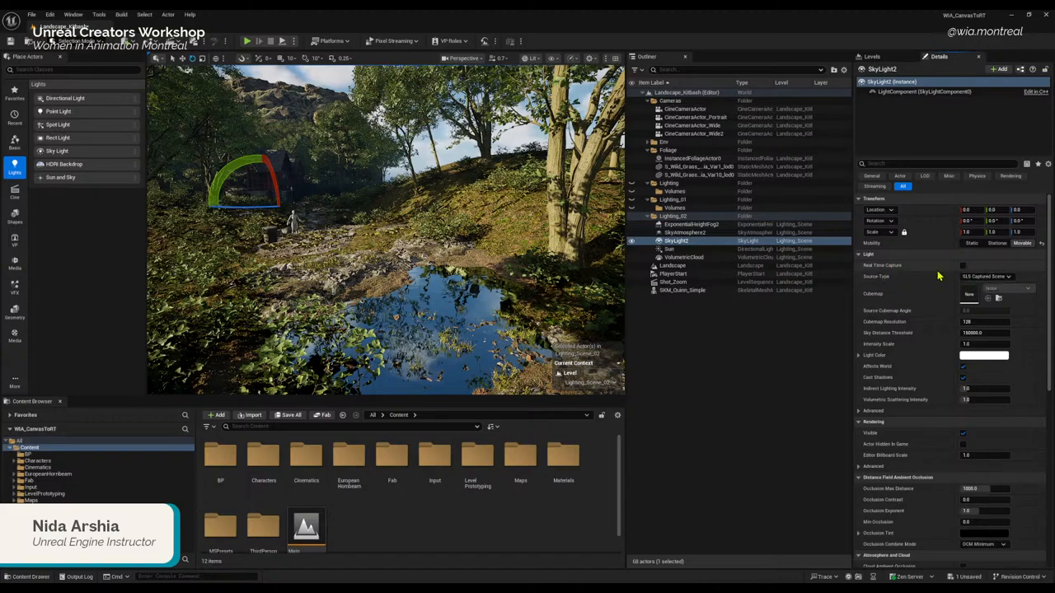
click(987, 277)
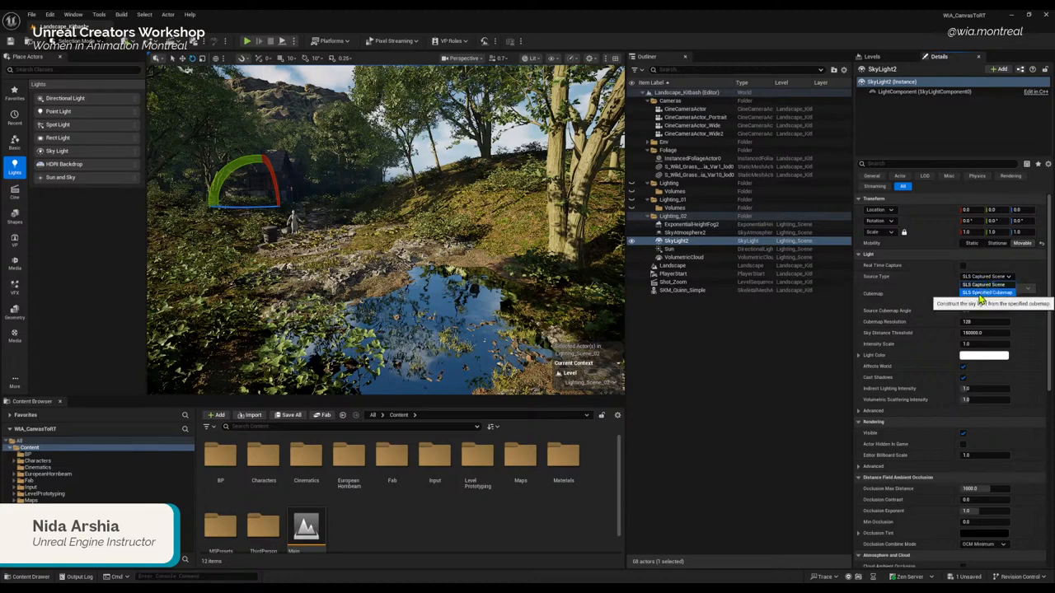
click(985, 293)
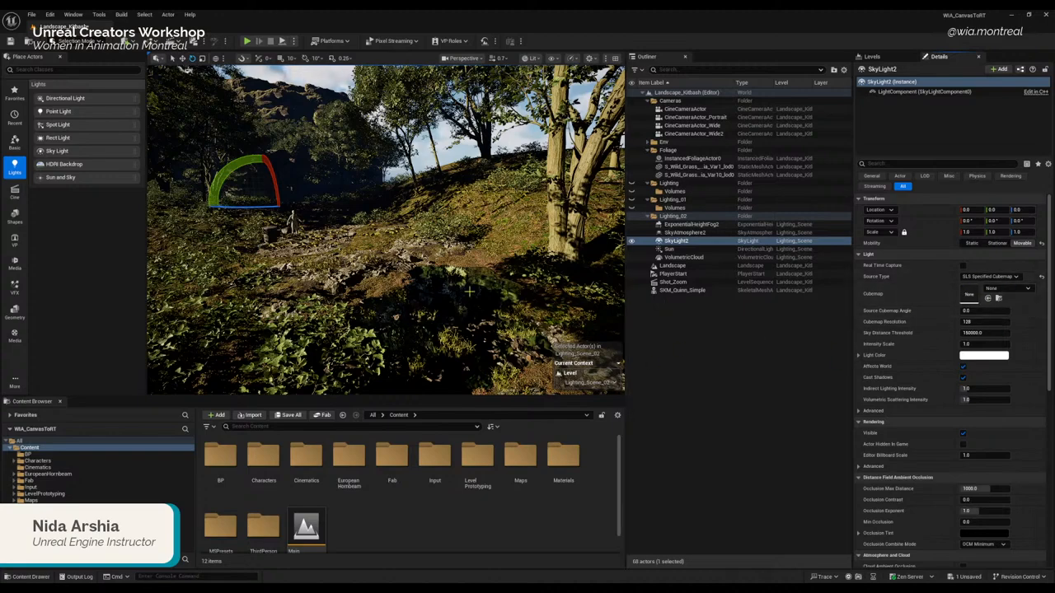
click(1007, 292)
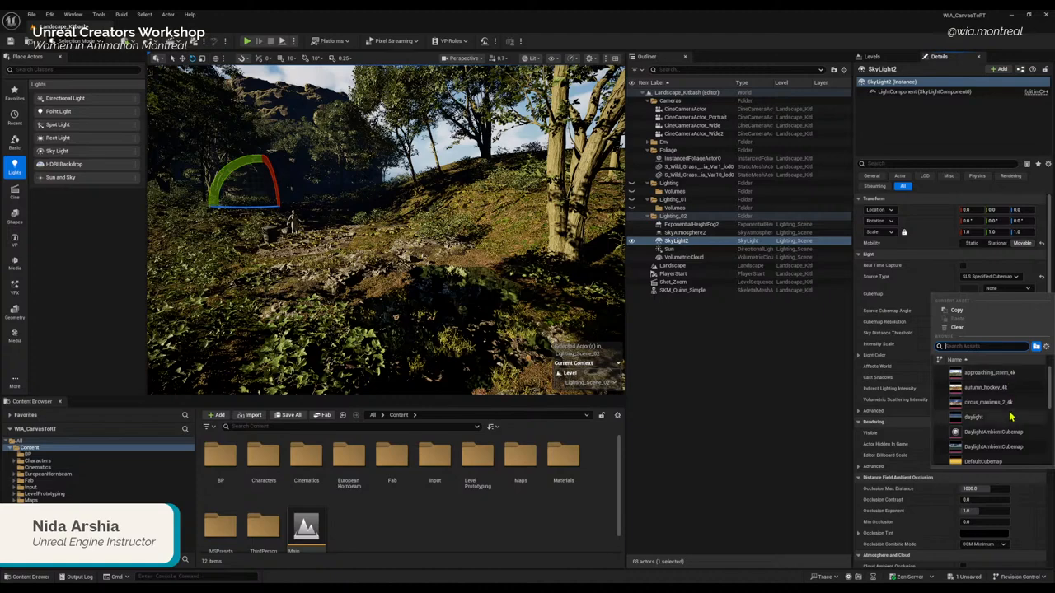
click(997, 373)
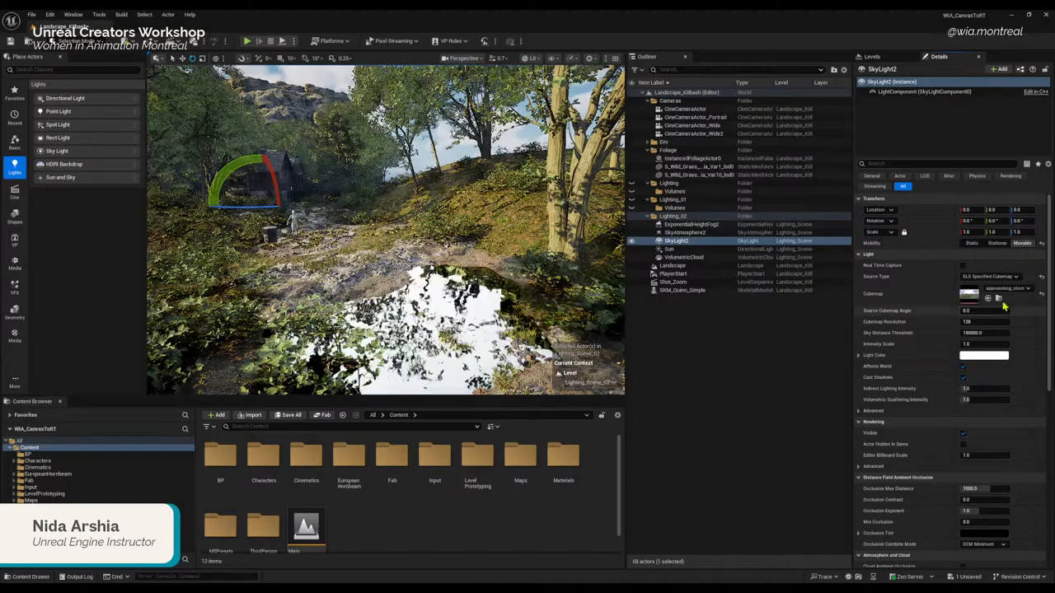
Step: Locate the assigned cubemap among the project assets and look through the other HDRIBackdrop sky textures beside it
right_drag(386, 231, 373, 161)
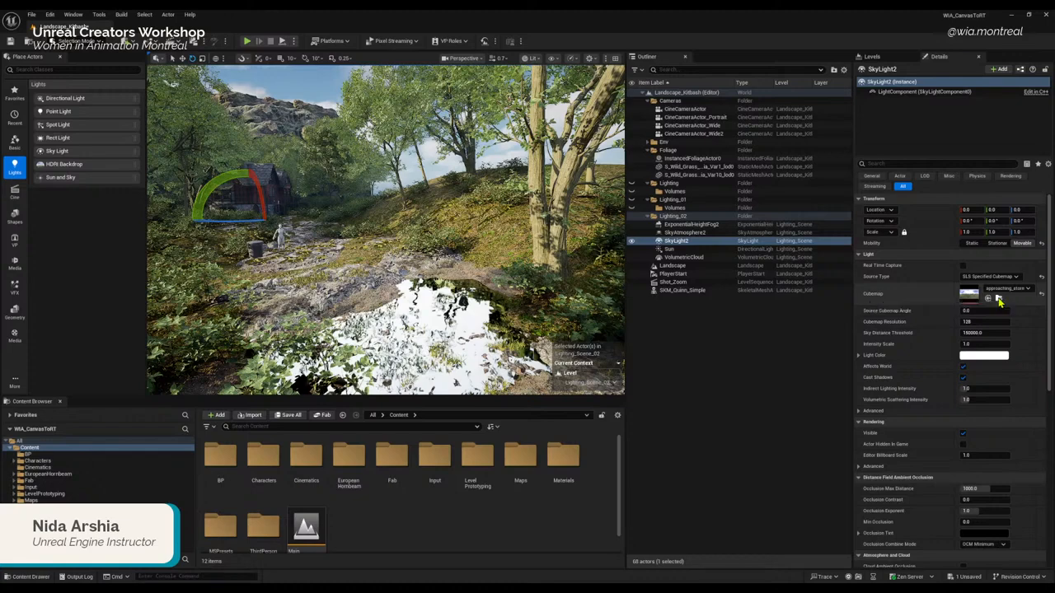
click(999, 300)
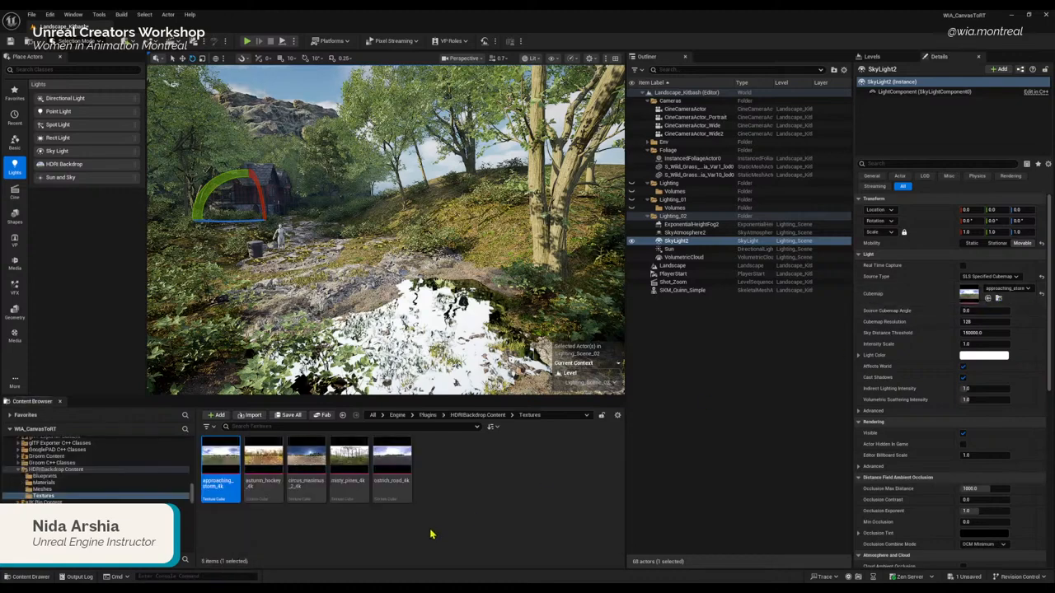
click(466, 499)
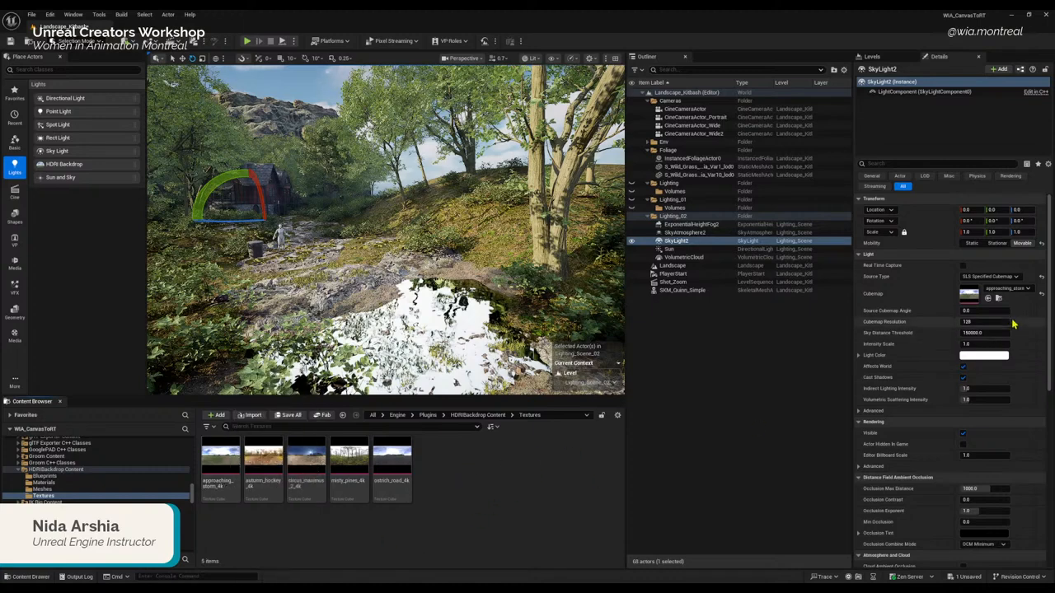
click(263, 466)
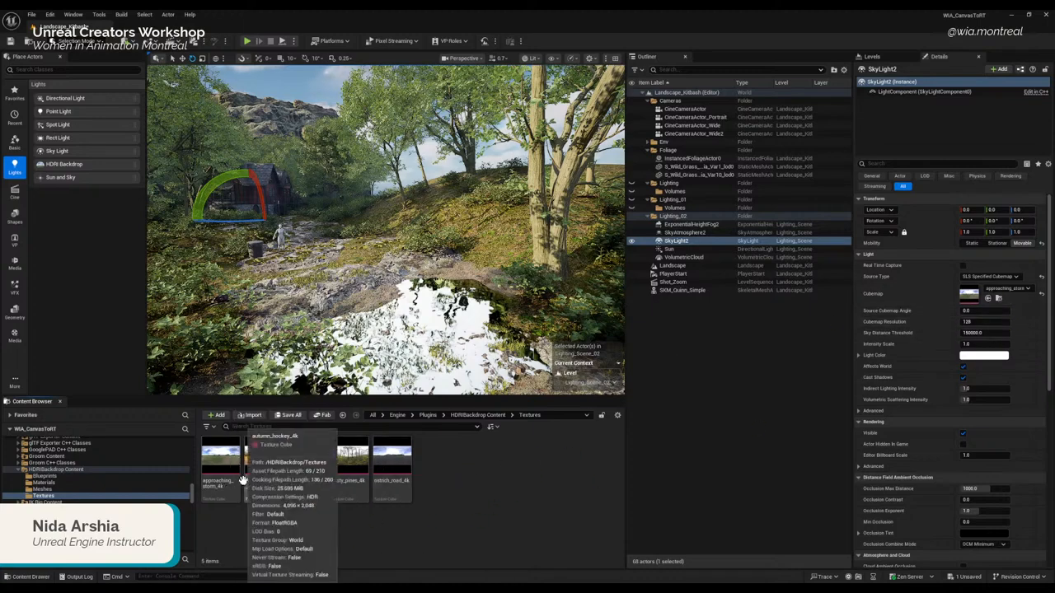
click(305, 473)
click(354, 470)
click(395, 470)
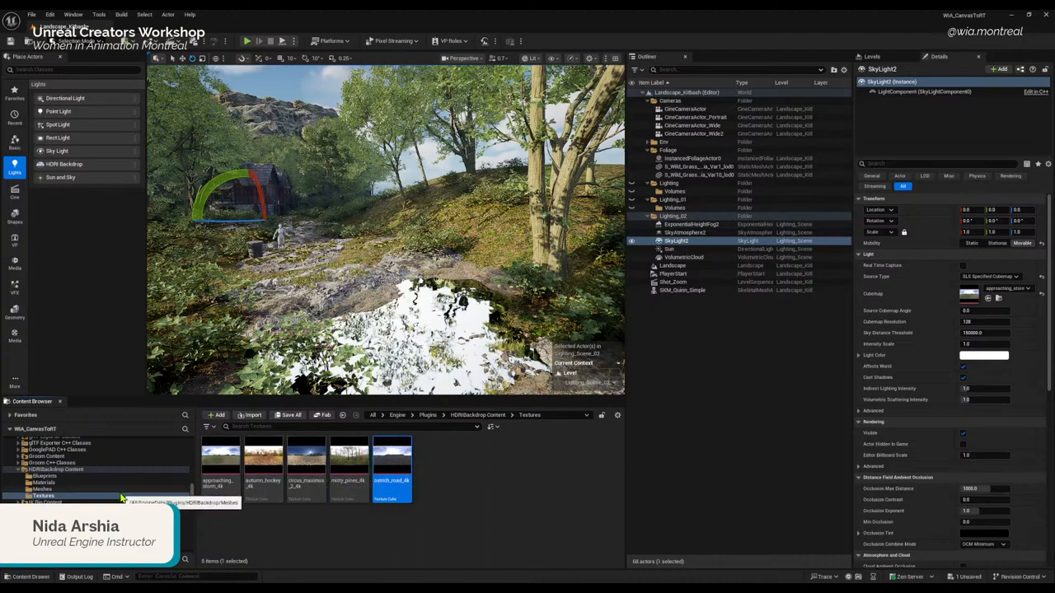
Step: Examine the project's Content and Engine folders and the Engine plugin folders in a taller asset browser
scroll(185, 513, up, 5)
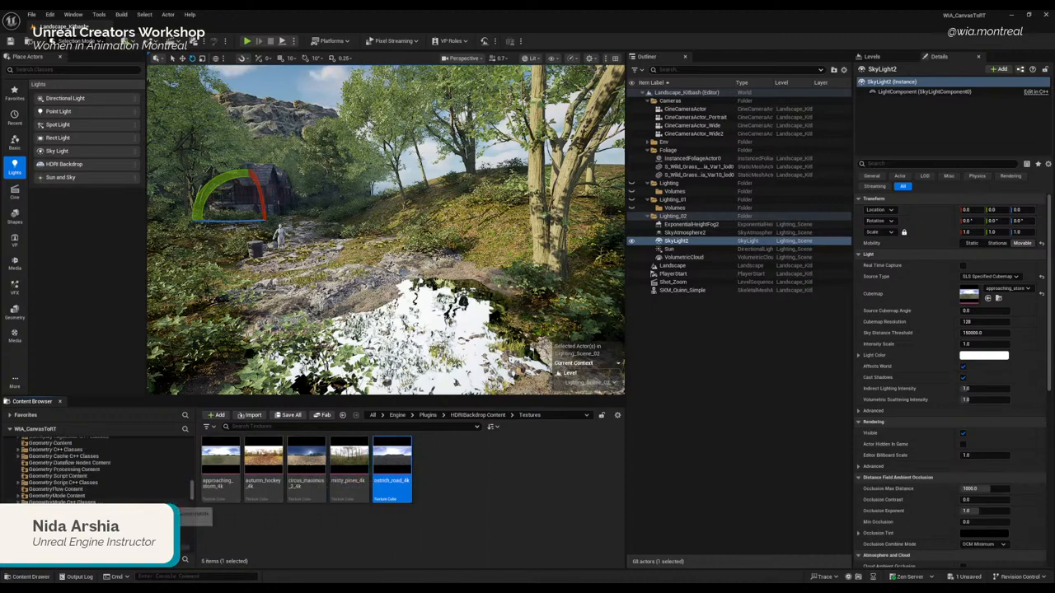
scroll(183, 515, up, 5)
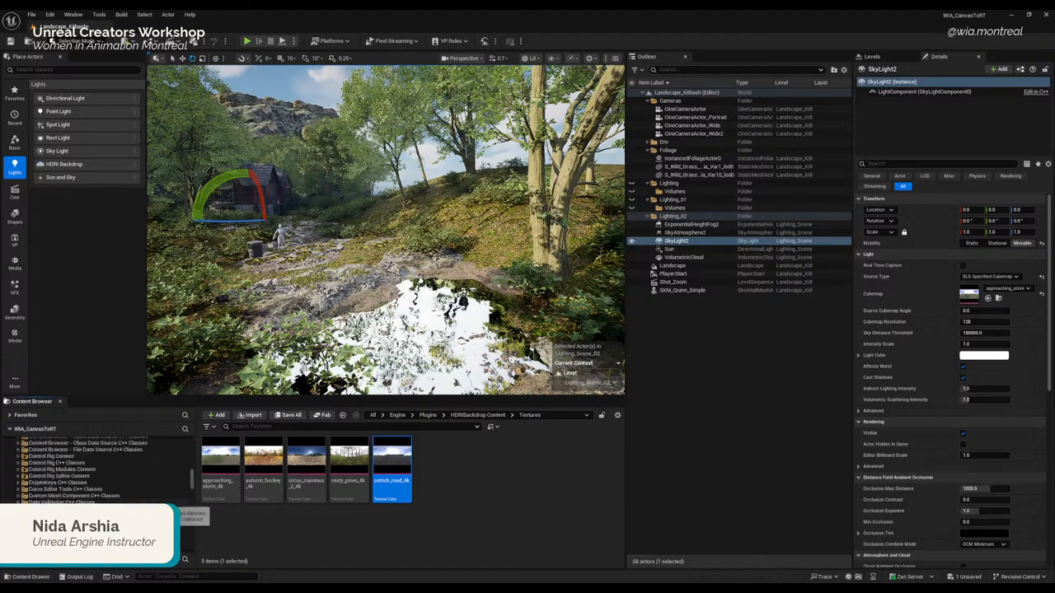
drag(206, 396, 206, 307)
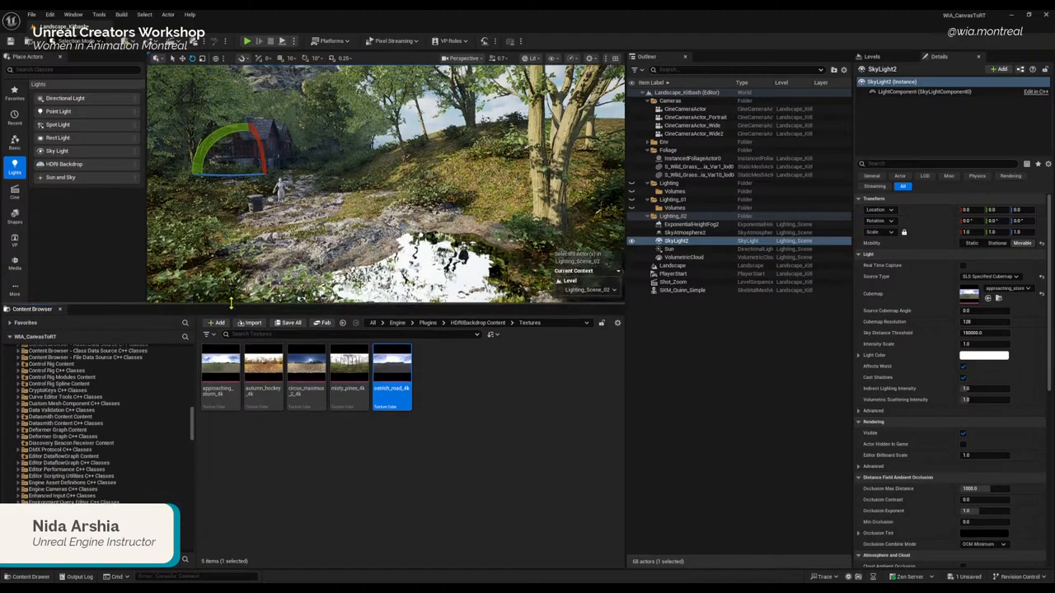
scroll(65, 464, up, 10)
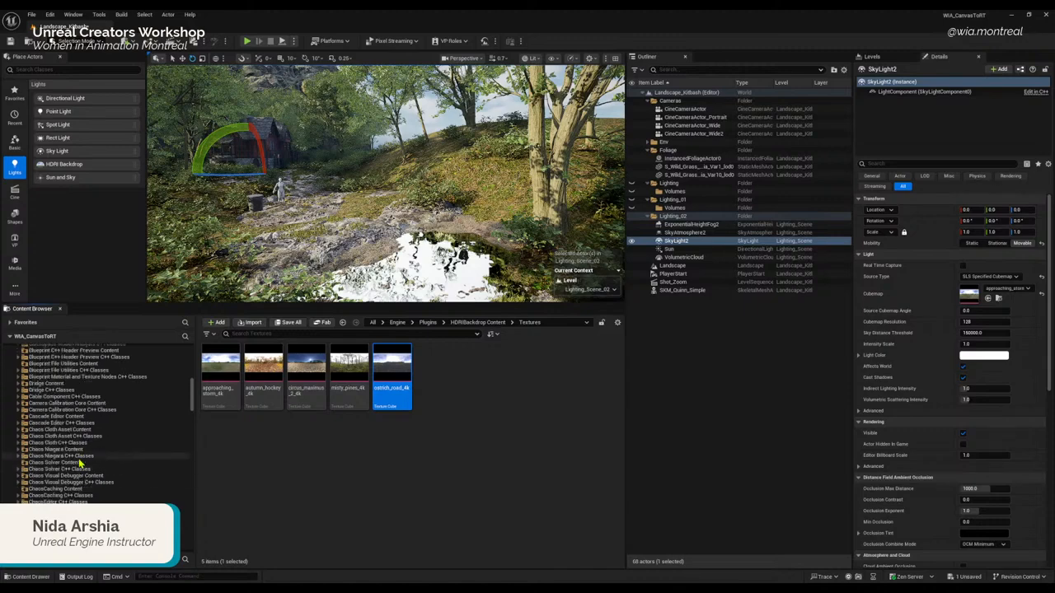
scroll(80, 464, up, 10)
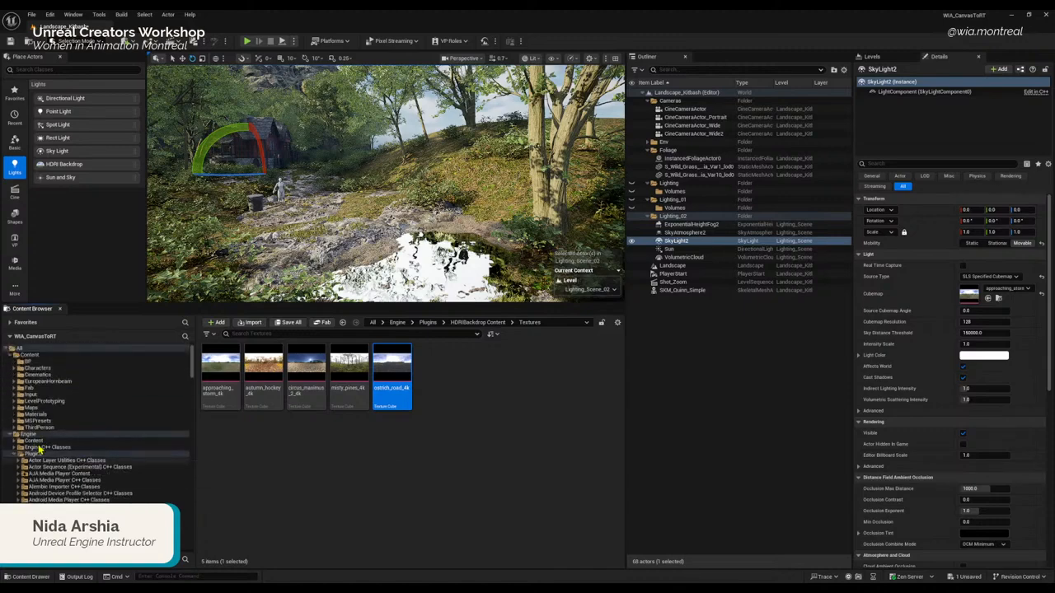
click(30, 355)
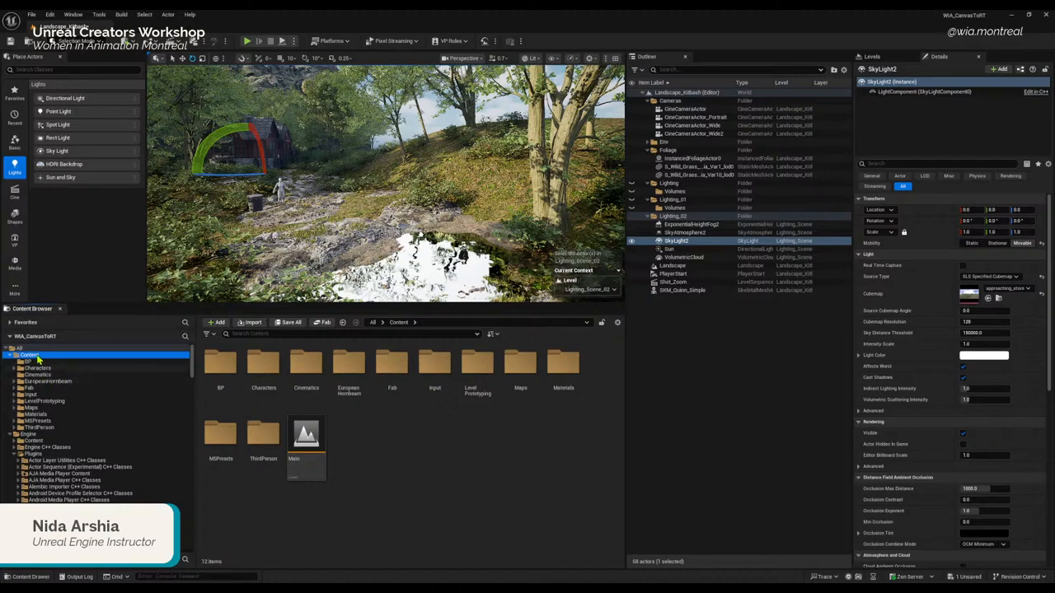
click(29, 434)
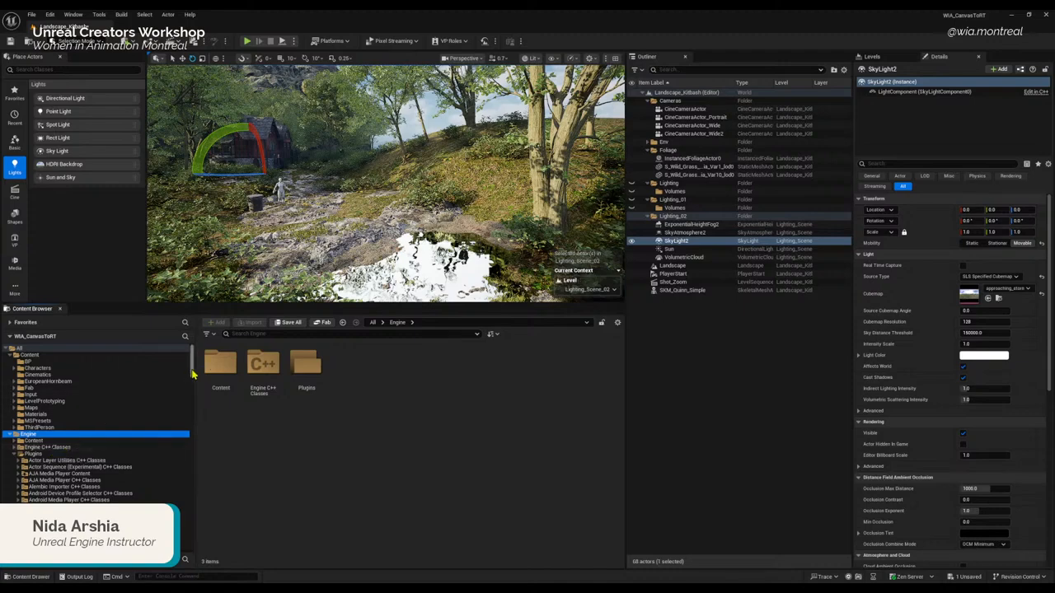
drag(192, 373, 192, 473)
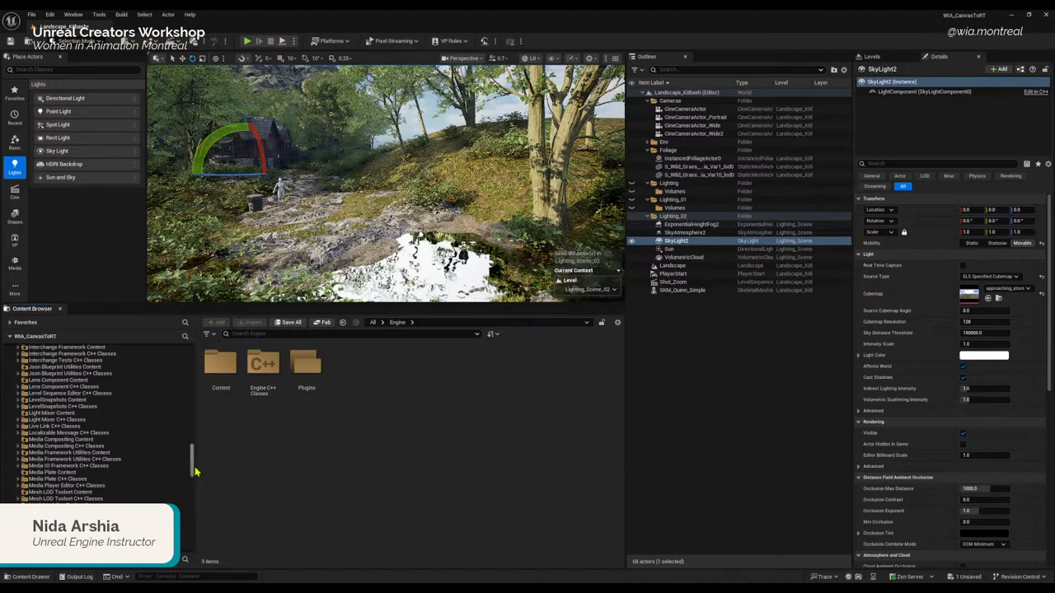
drag(192, 472, 192, 501)
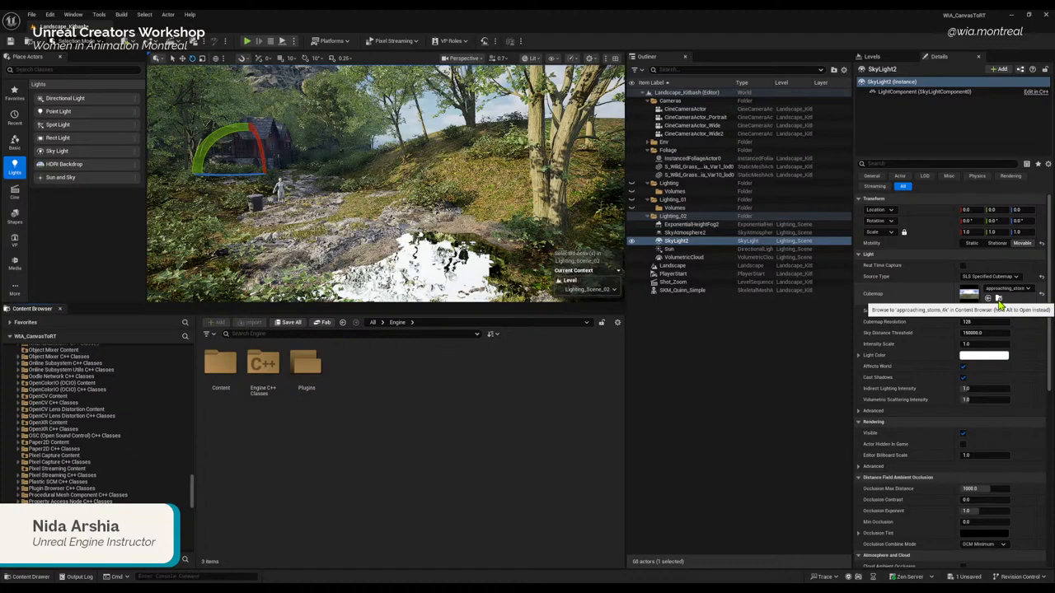
drag(194, 492, 194, 377)
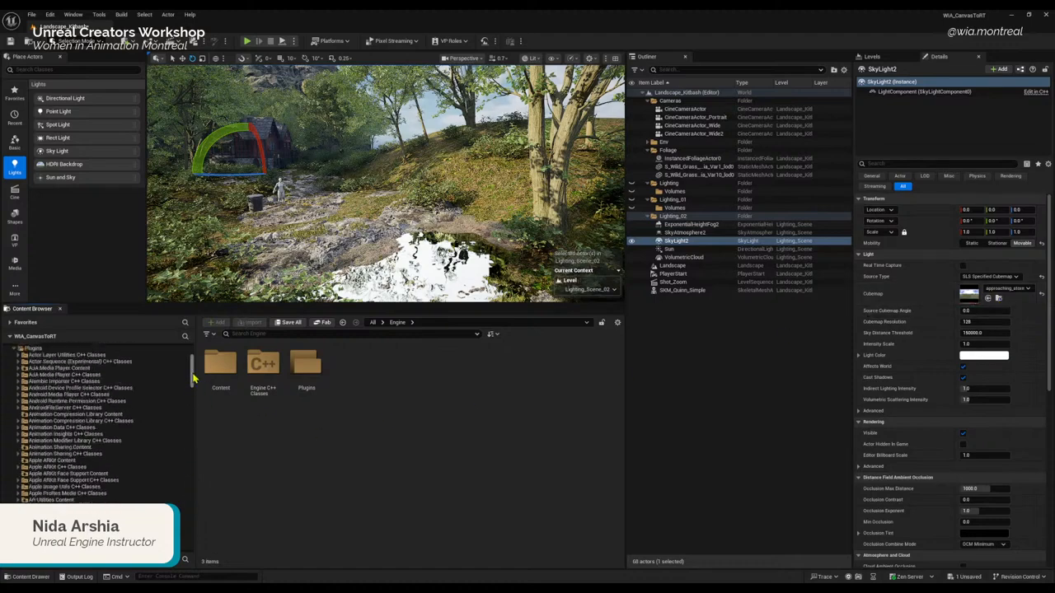
scroll(186, 385, up, 5)
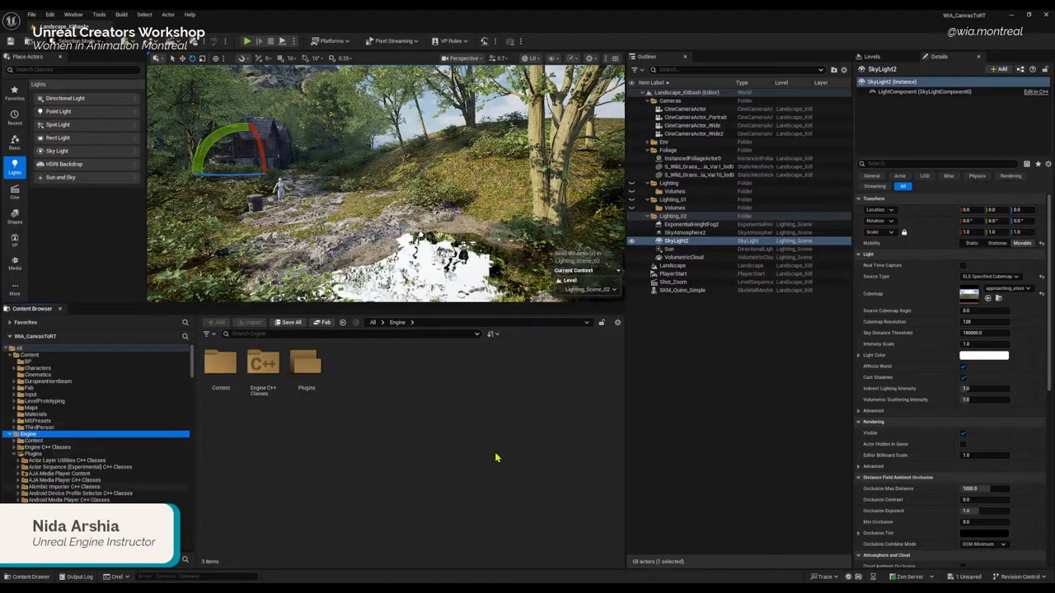
Step: Toggle the asset browser's Engine Content and Plugin Content display options off and back on
click(617, 323)
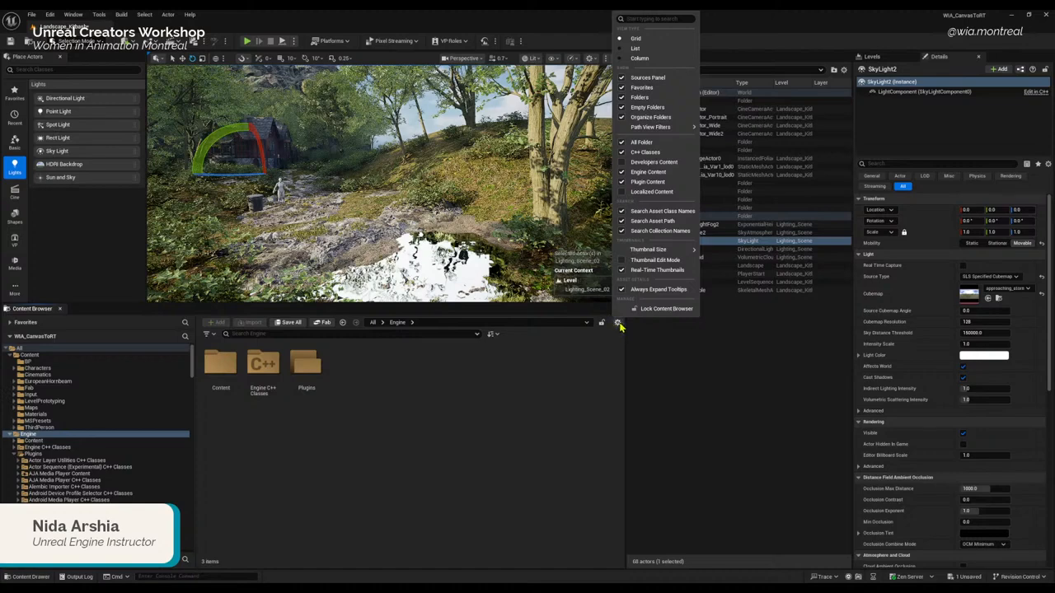
click(625, 174)
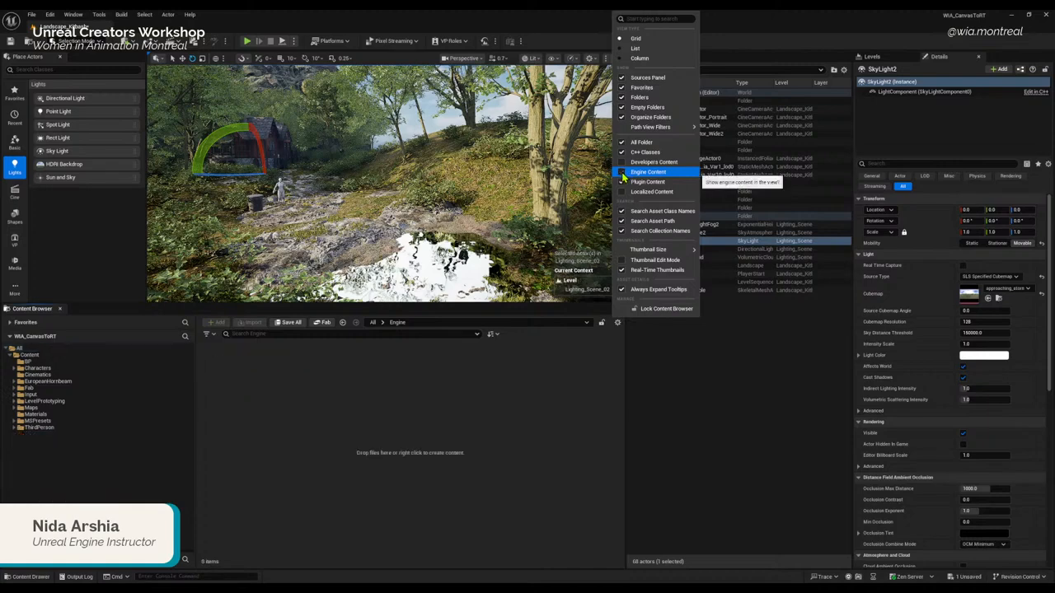
click(625, 174)
click(624, 183)
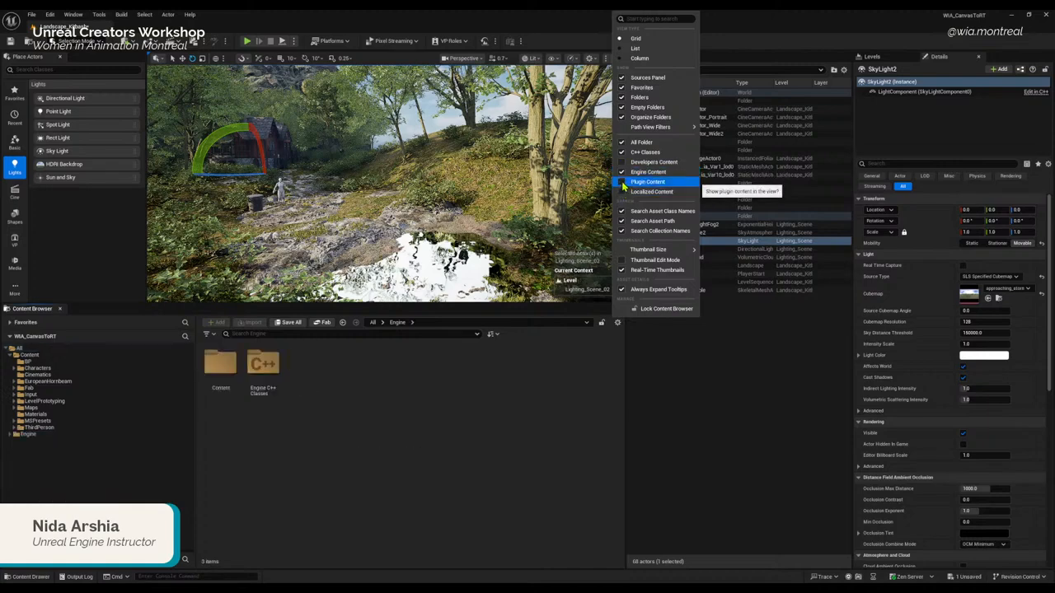
click(624, 182)
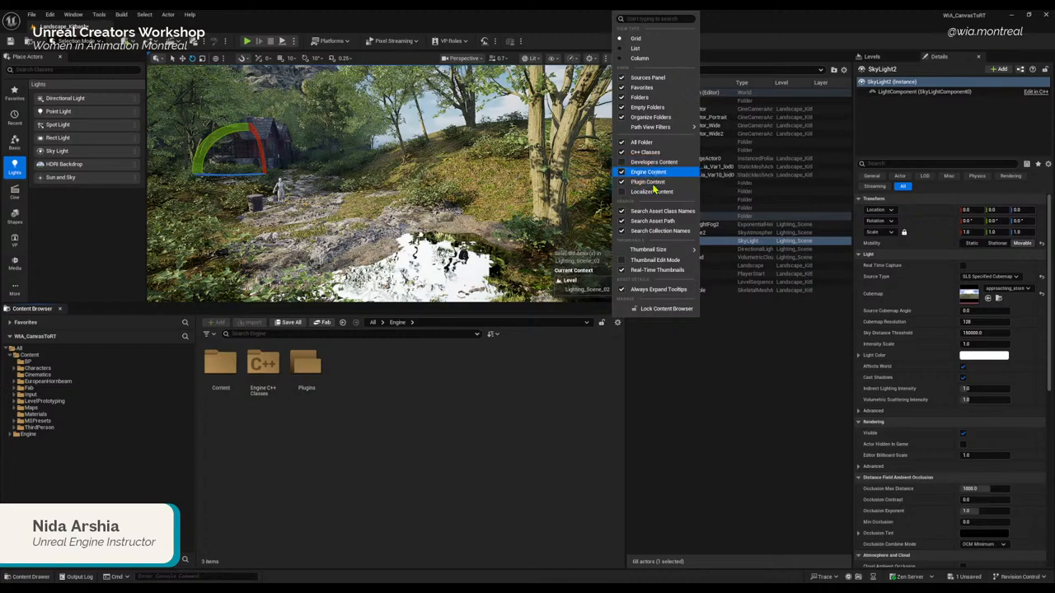
click(289, 422)
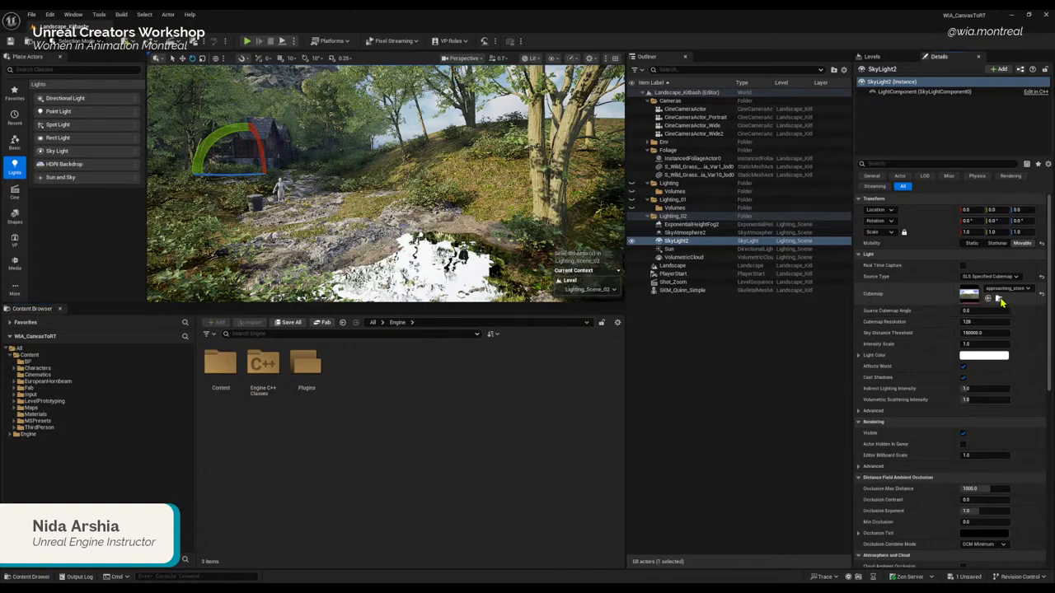
Step: Locate the assigned cubemap's texture folder and assign circus_maximus_2_4k as SkyLight2's cubemap
click(999, 298)
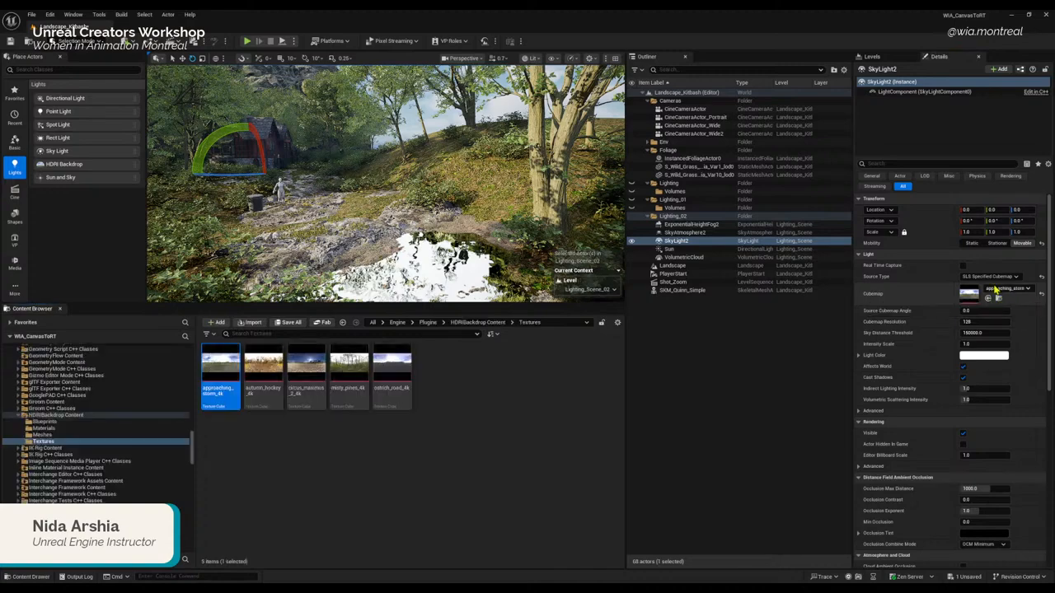
click(309, 372)
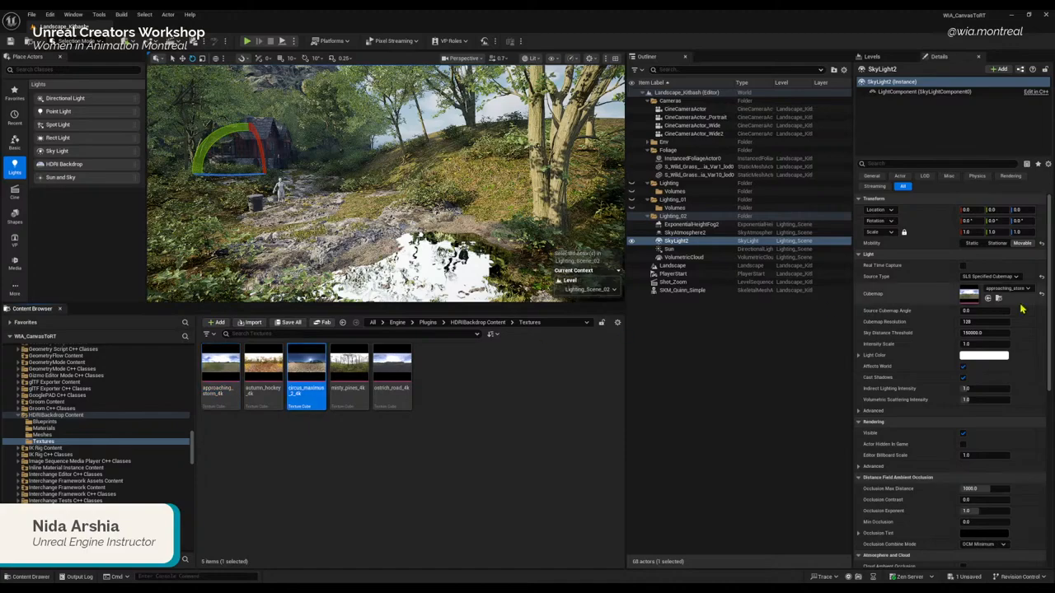
click(988, 299)
right_drag(386, 183, 505, 216)
scroll(428, 160, up, 2)
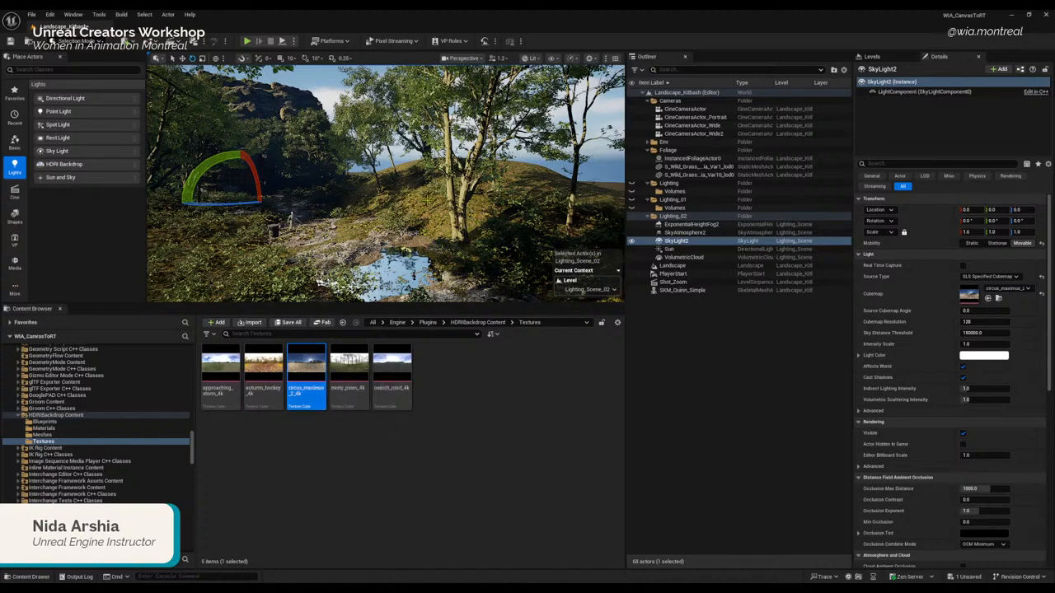
Step: Check the Sun's settings and hide SkyLight2 to judge the scene without its sky lighting
click(672, 249)
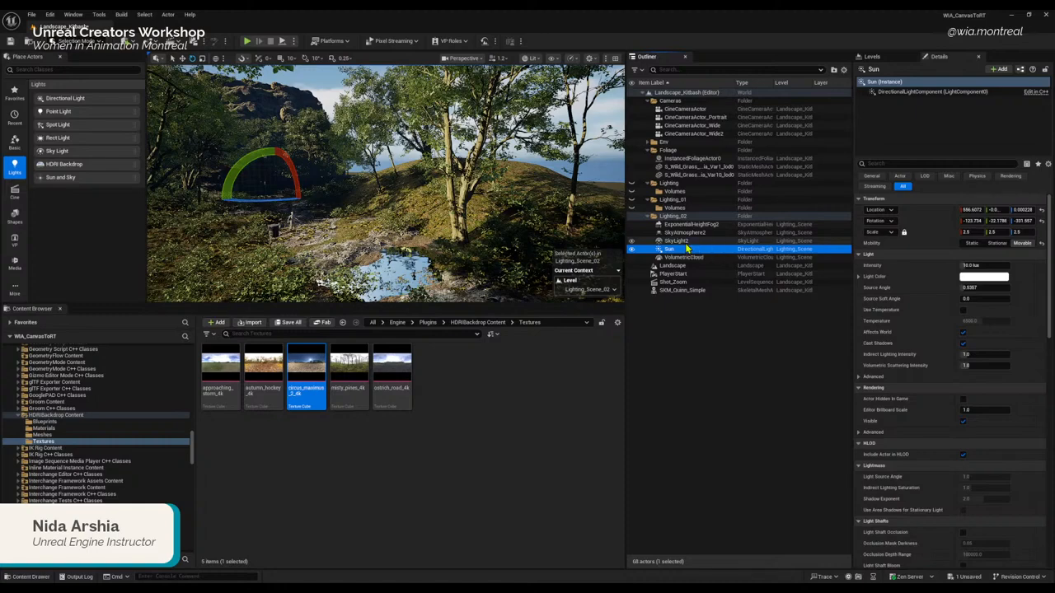
click(686, 244)
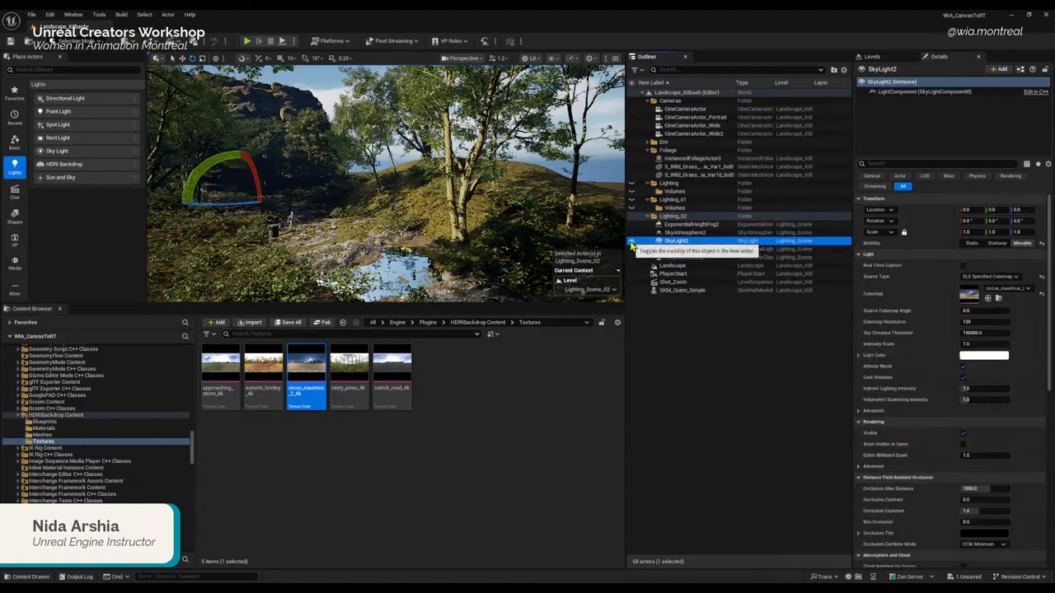
click(632, 242)
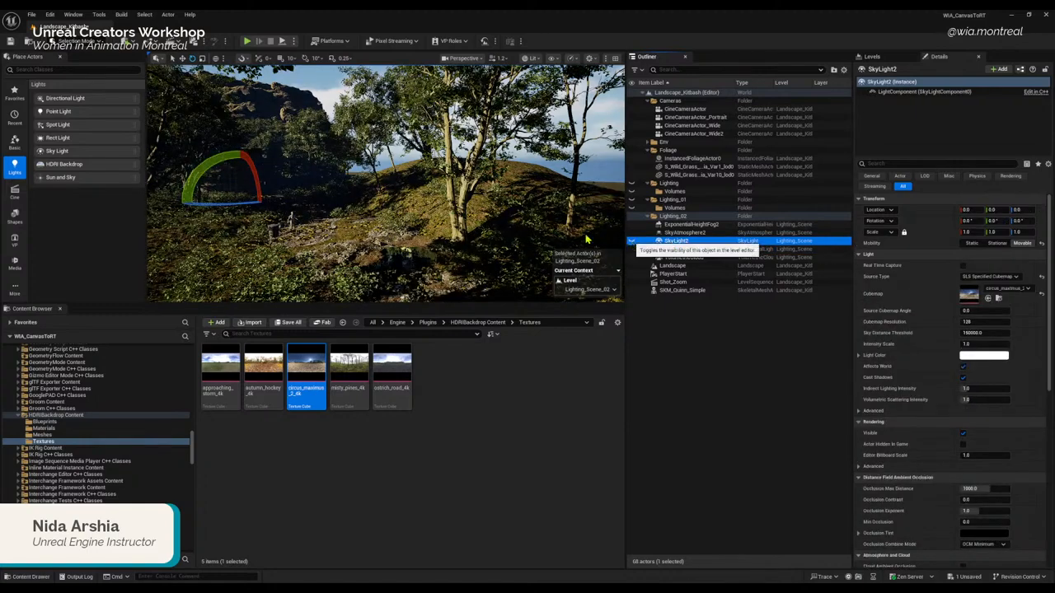
Step: Frame the sky around the sun and hide the VolumetricCloud actor in Lighting_02
right_drag(494, 198, 318, 186)
key(s)
scroll(385, 183, up, 3)
right_drag(386, 182, 465, 193)
key(e)
key(w)
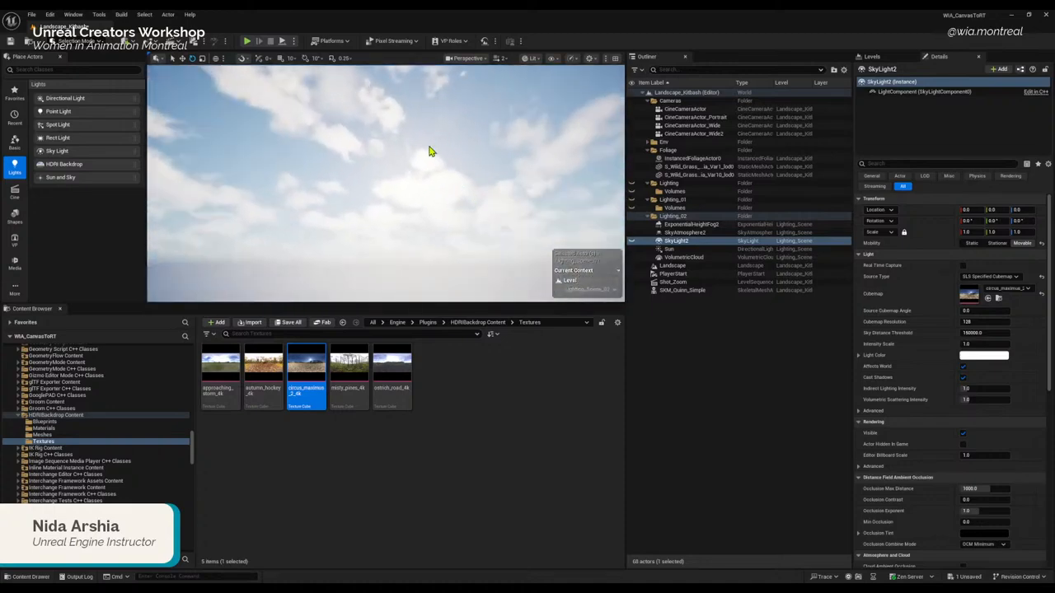
click(670, 258)
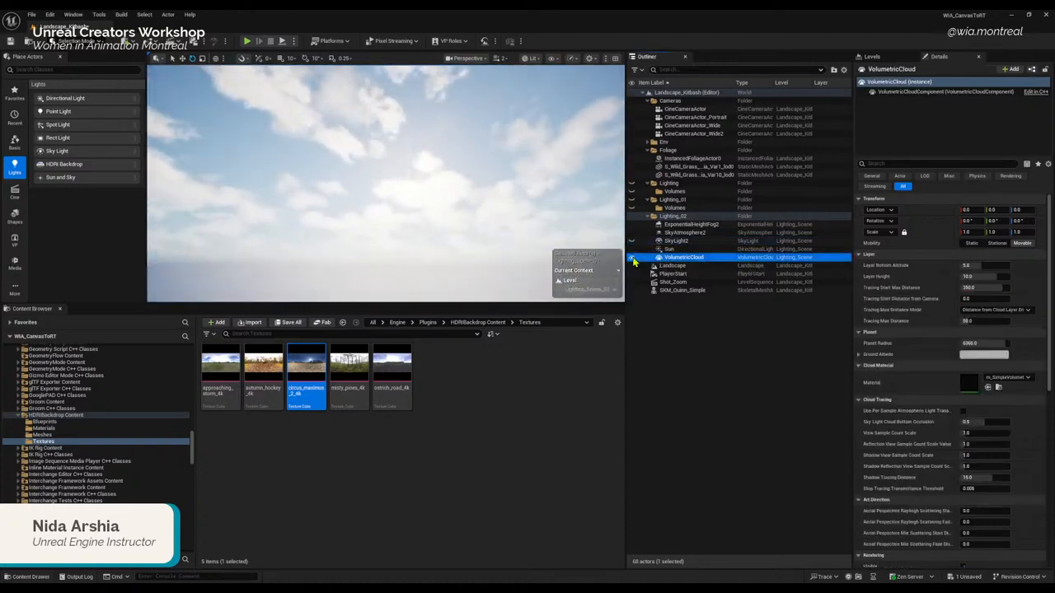
click(632, 258)
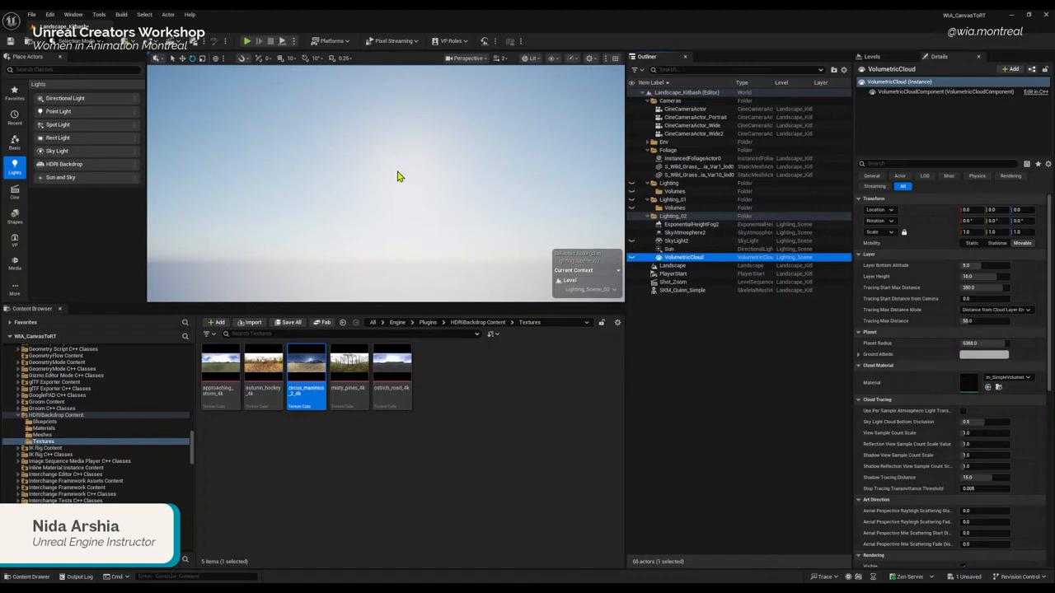
right_drag(404, 182, 422, 196)
scroll(416, 197, up, 2)
key(s)
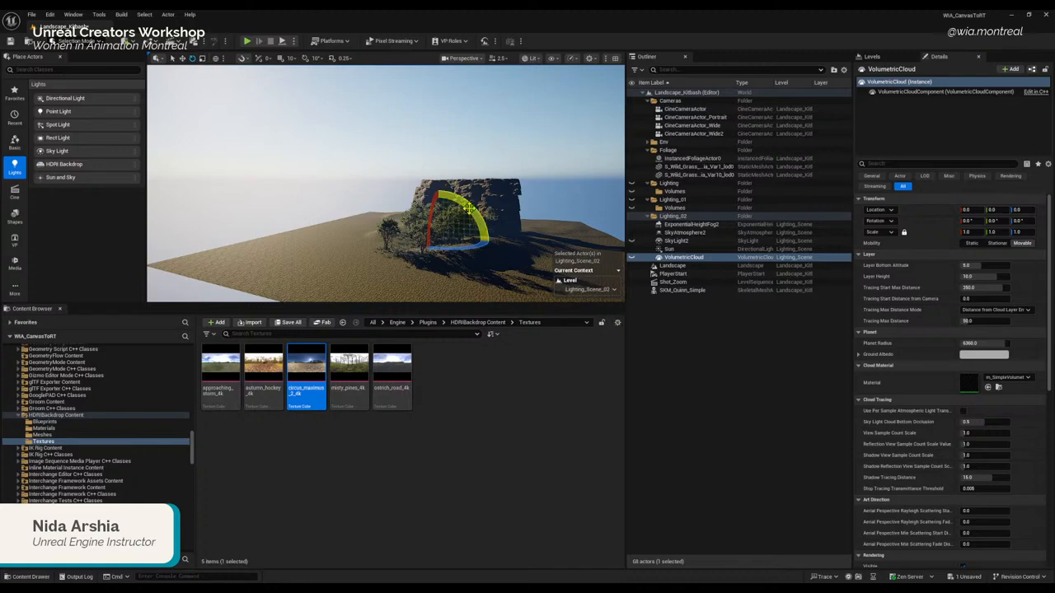
Step: Select the Sun, then make SkyLight2 visible again and select it
click(674, 258)
click(670, 249)
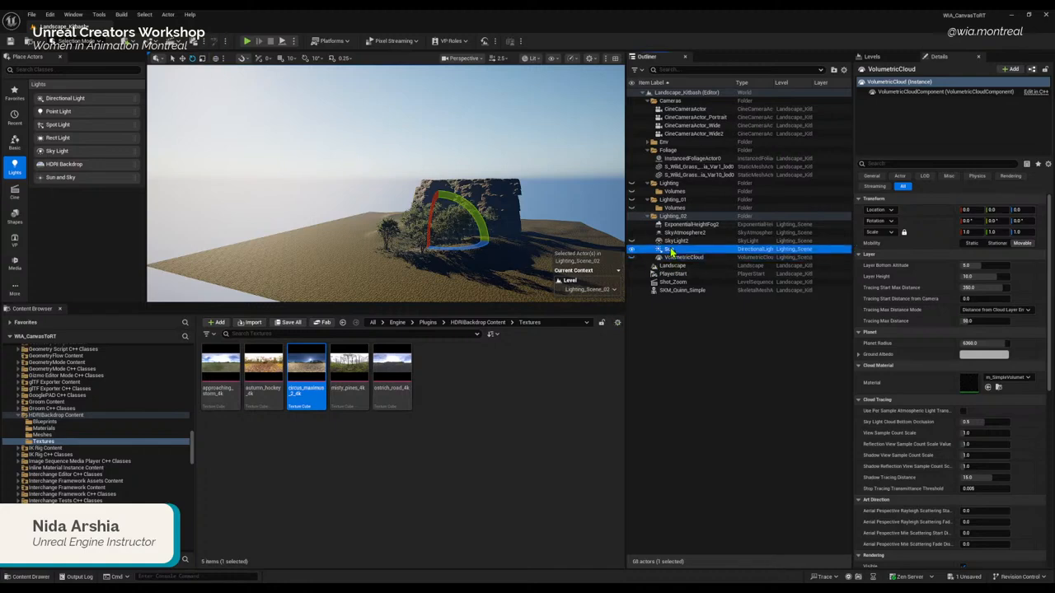
right_drag(395, 194, 408, 199)
click(676, 240)
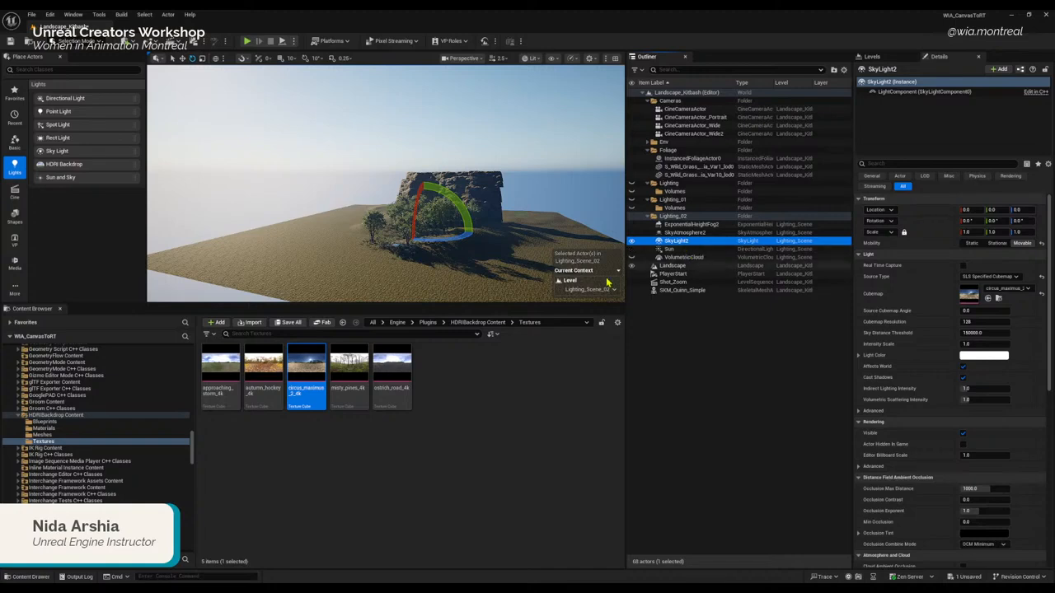
Step: Try to rotate SkyLight2 with the rotation gizmo and reselect it
drag(461, 242, 463, 244)
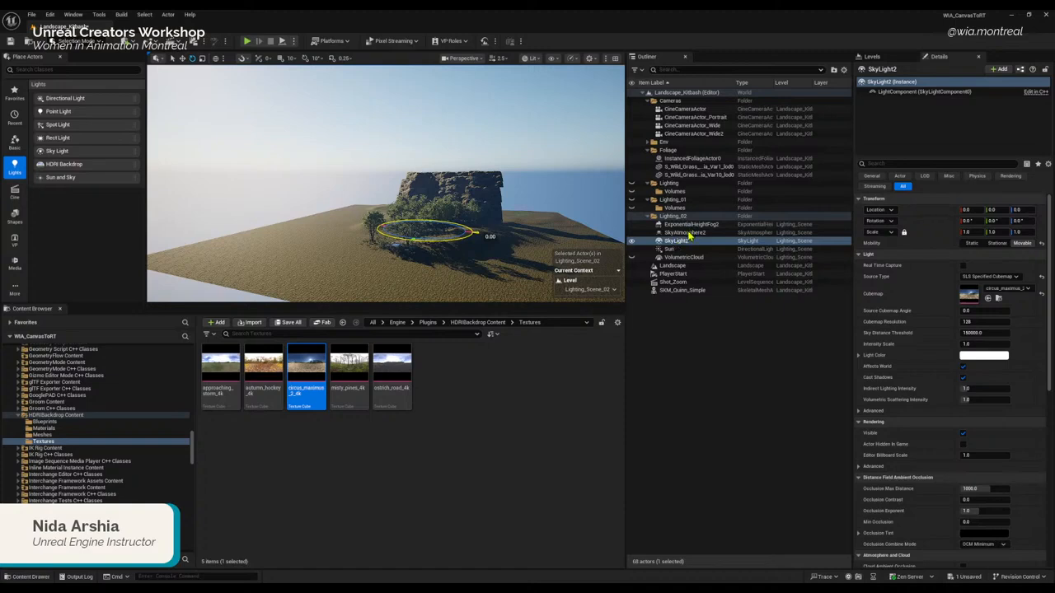
click(687, 240)
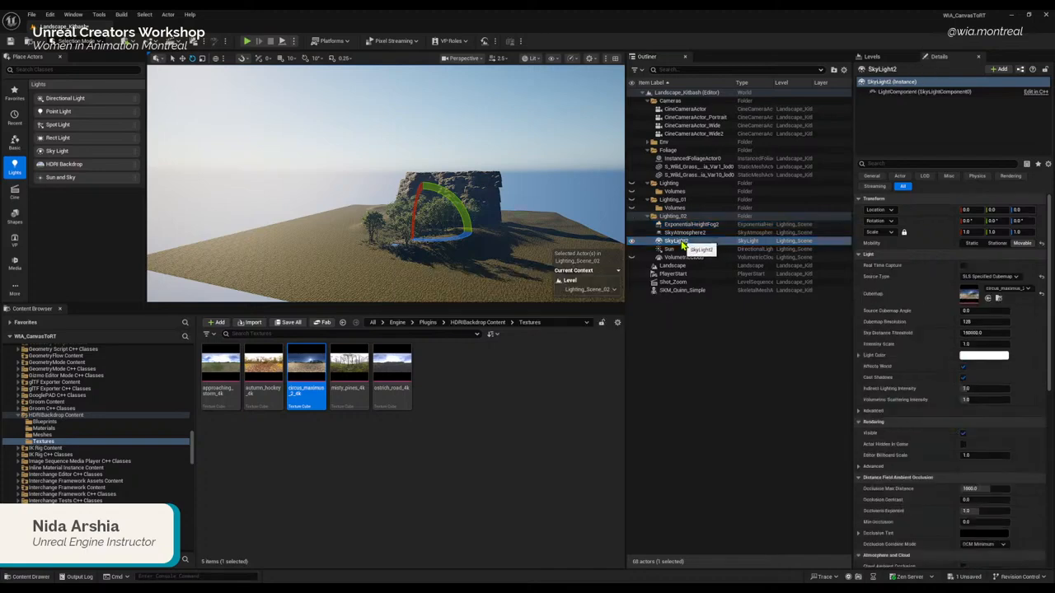
key(Up)
click(684, 242)
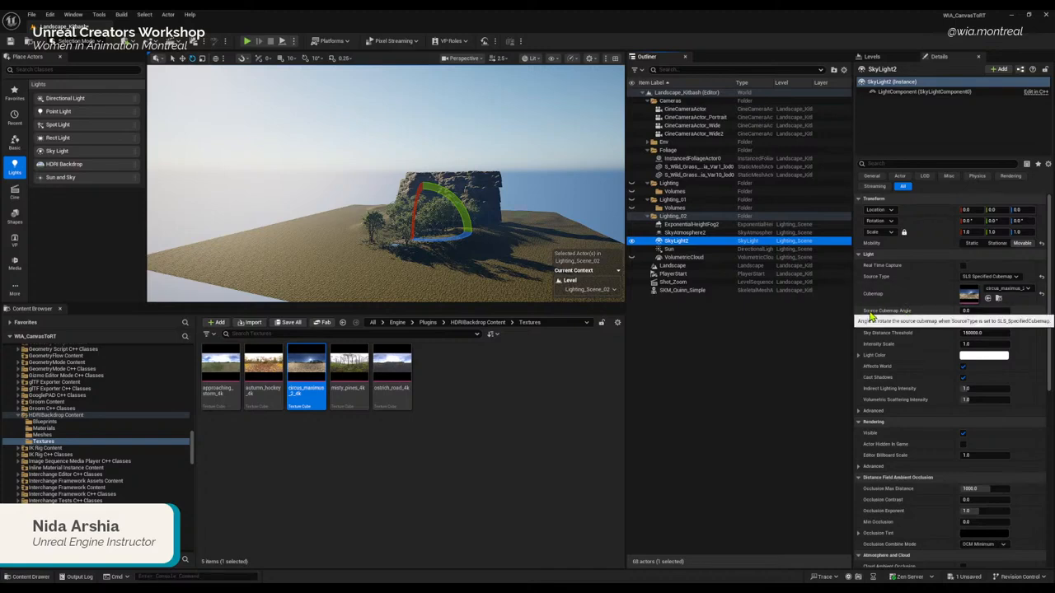
Step: Set SkyLight2's Source Cubemap Angle to about 152.64, compare it from the cabin view, and set it to 2.88
drag(965, 312, 971, 312)
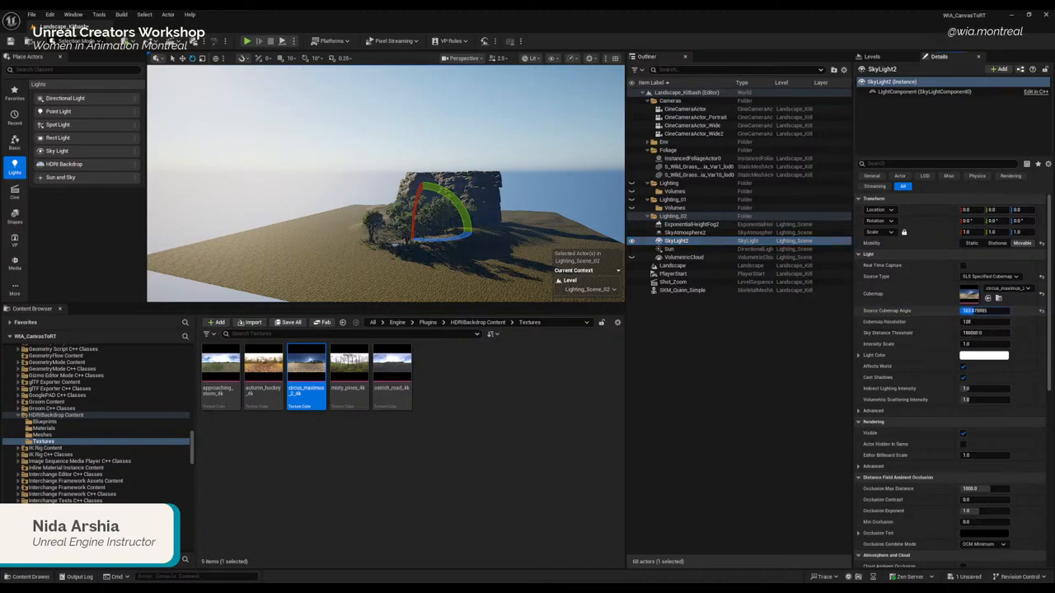
right_drag(457, 261, 507, 281)
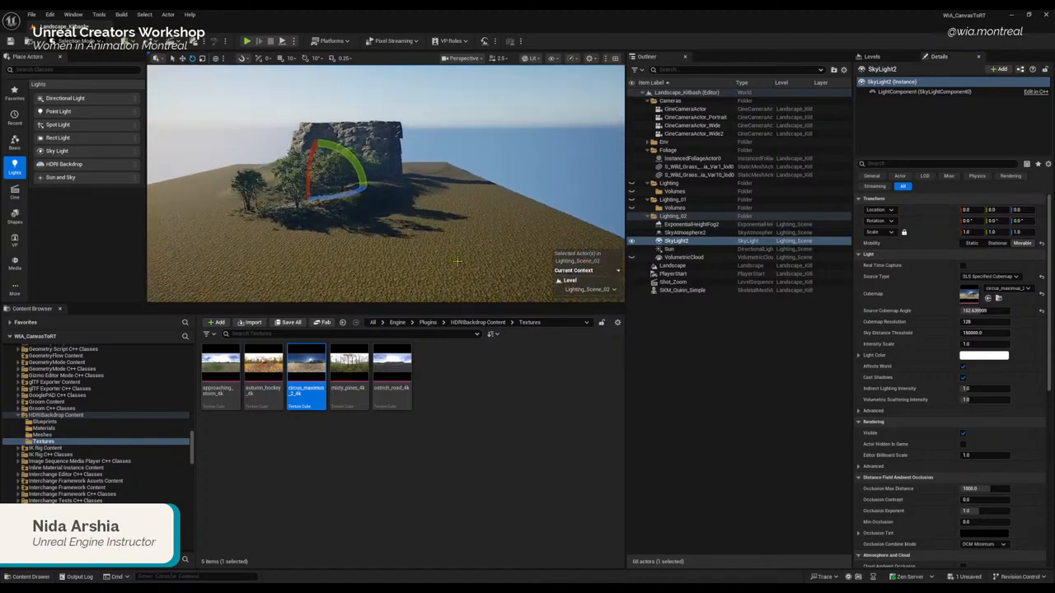
key(1)
key(2)
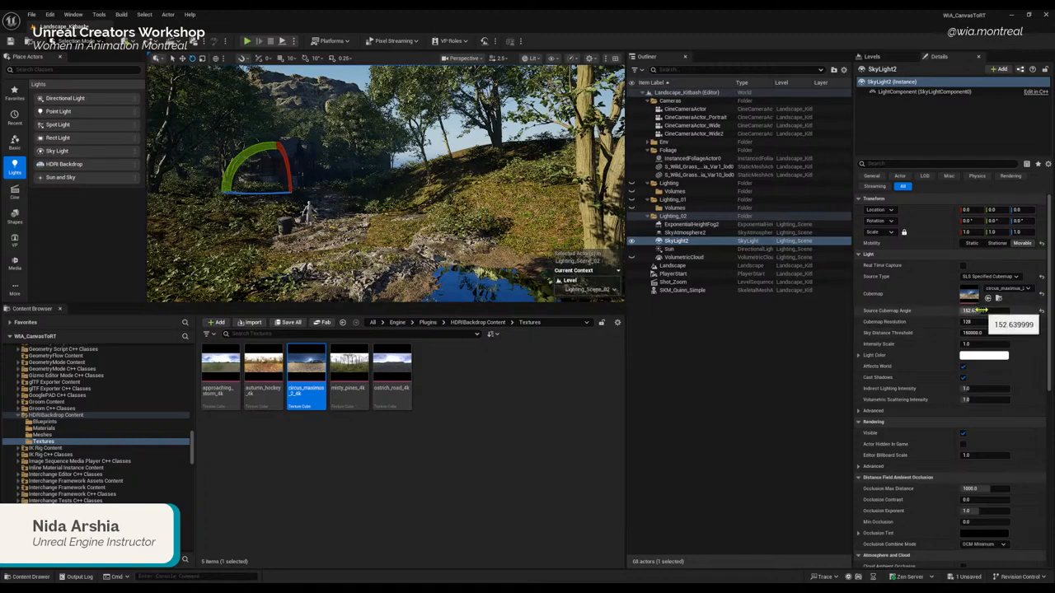
mouse_move(979, 311)
mouse_down()
mouse_move(954, 311)
mouse_move(966, 311)
mouse_up()
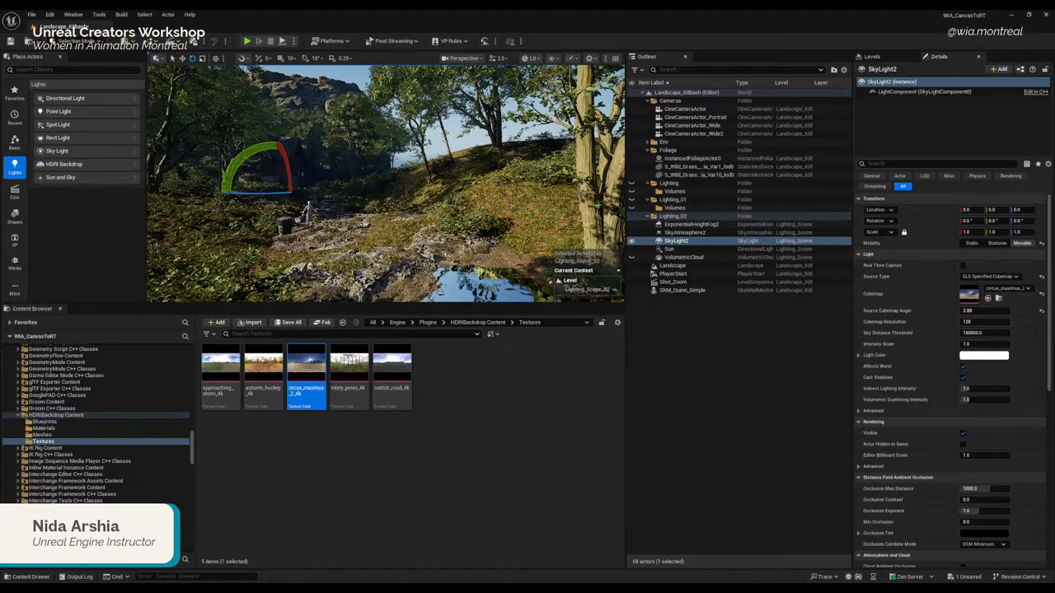
Step: Enlarge the viewport and set SkyLight2's Source Cubemap Angle to about 97.92
key(3)
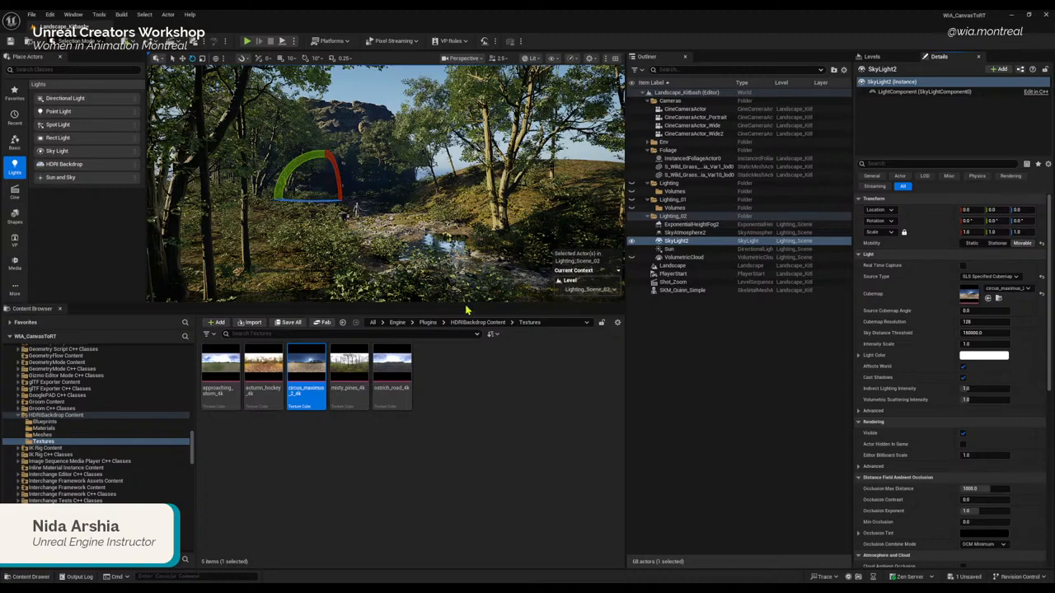
drag(465, 304, 467, 435)
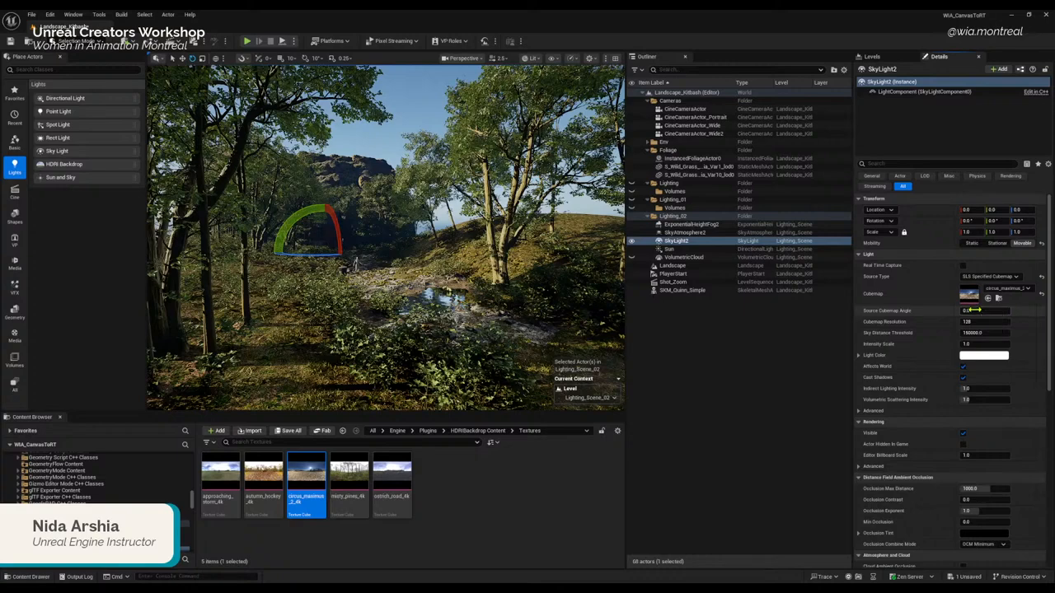
drag(975, 310, 989, 310)
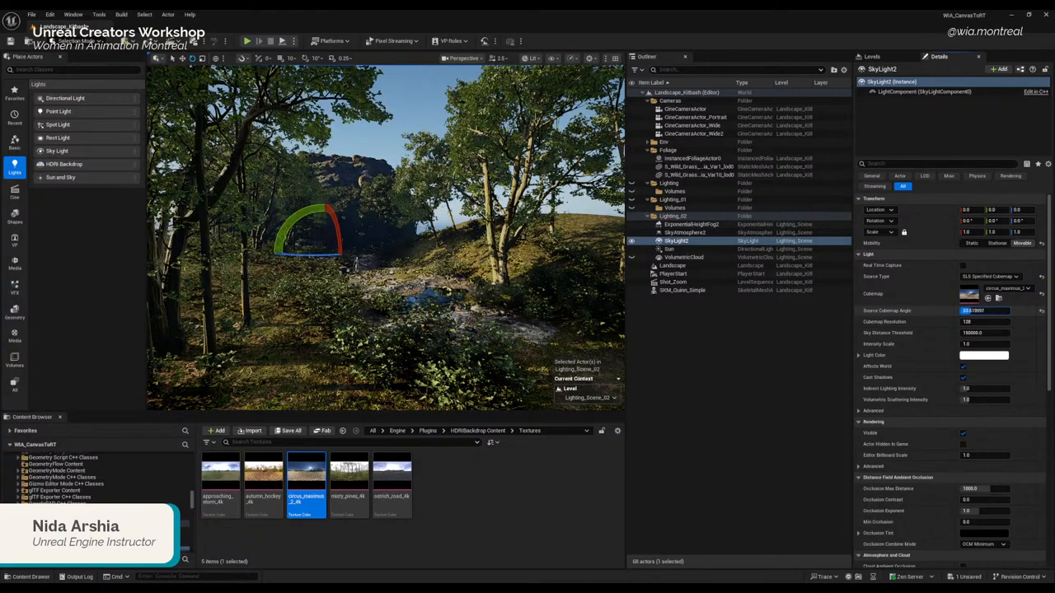
text(000)
key(Return)
drag(975, 310, 986, 310)
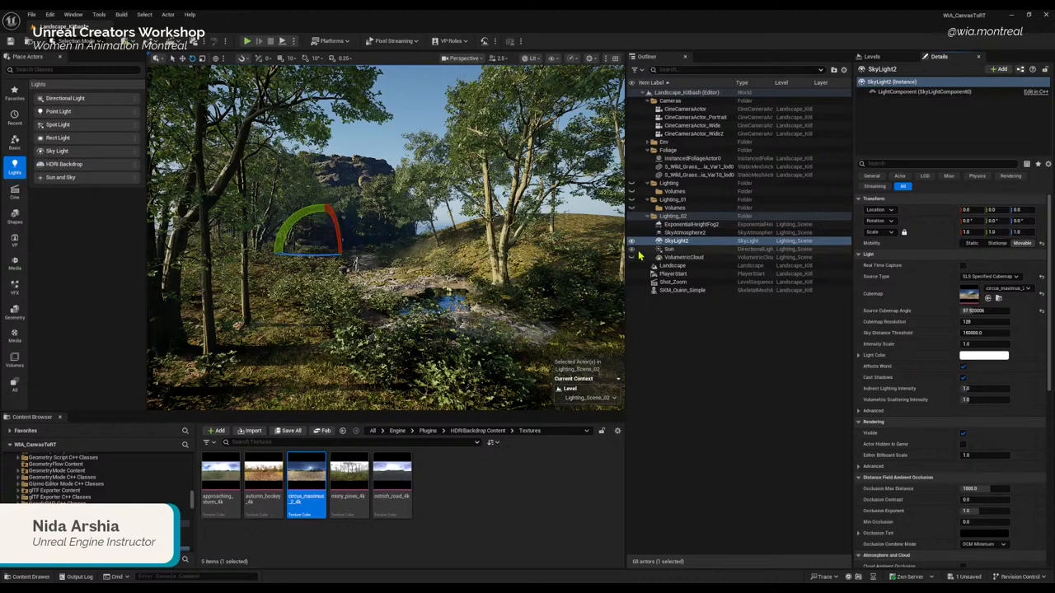
Step: Hide the Sun to inspect the forest under SkyLight2 alone, then make the Sun visible again
click(632, 250)
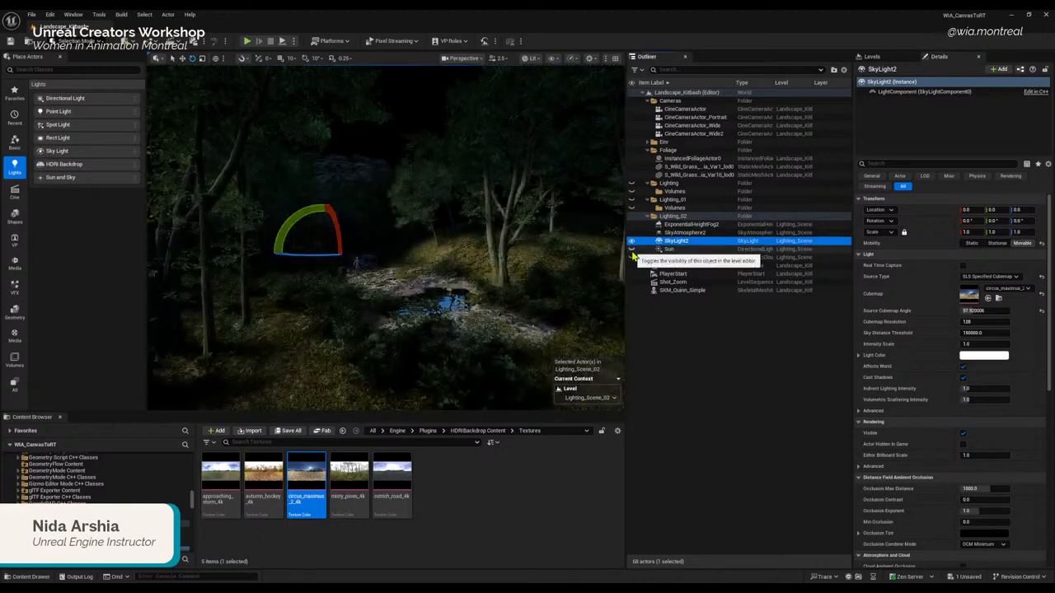
click(682, 234)
click(678, 243)
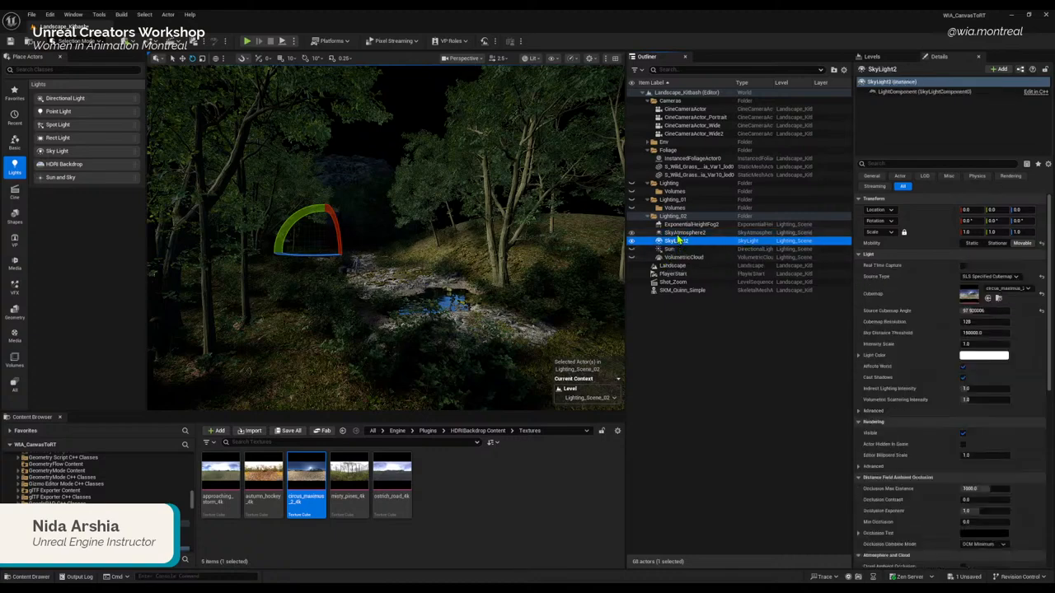
click(696, 234)
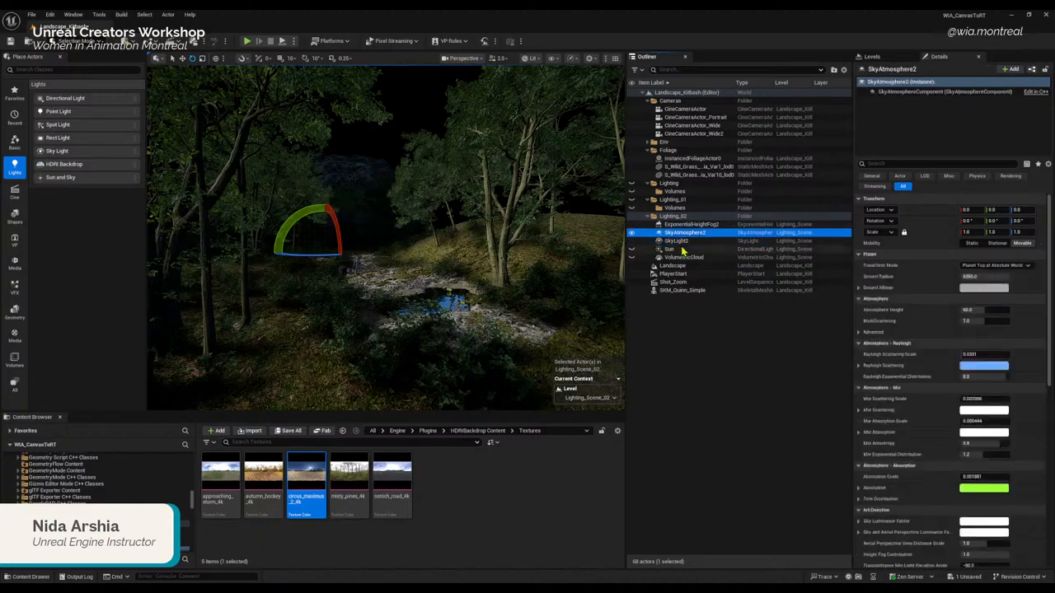
click(677, 241)
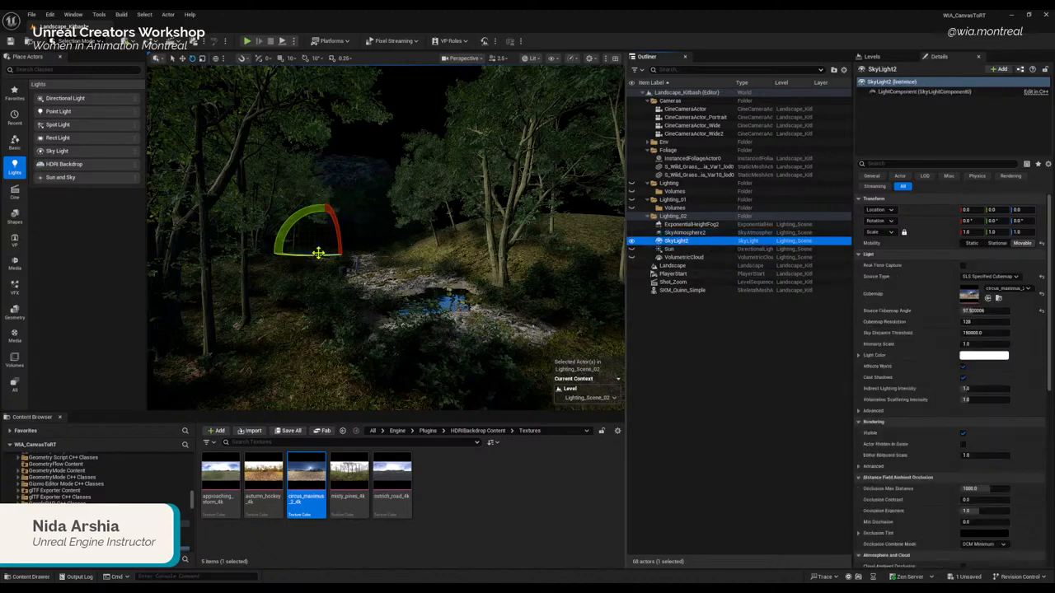
right_drag(519, 344, 149, 339)
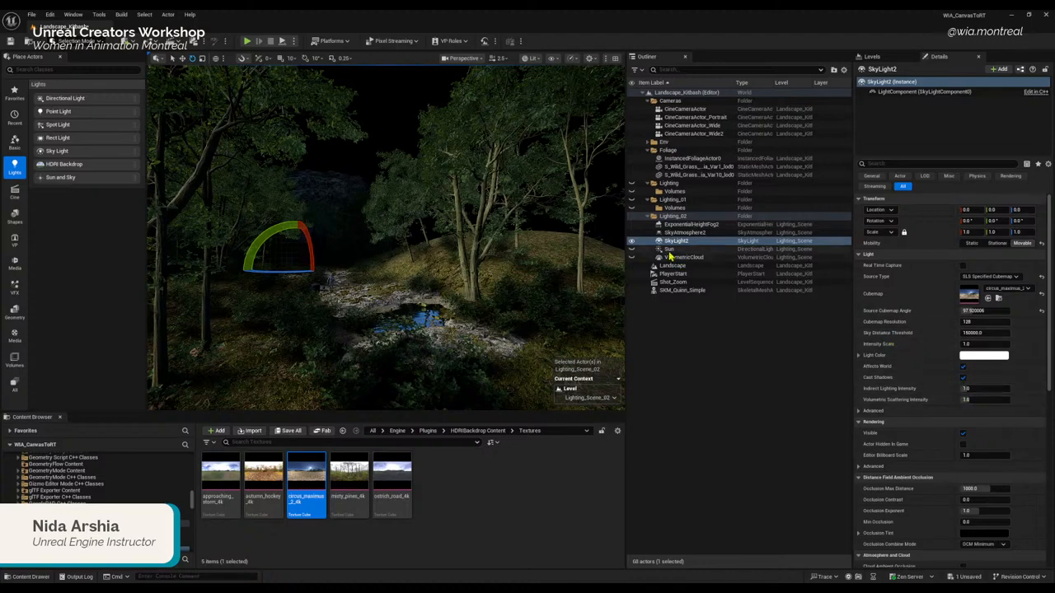
click(632, 250)
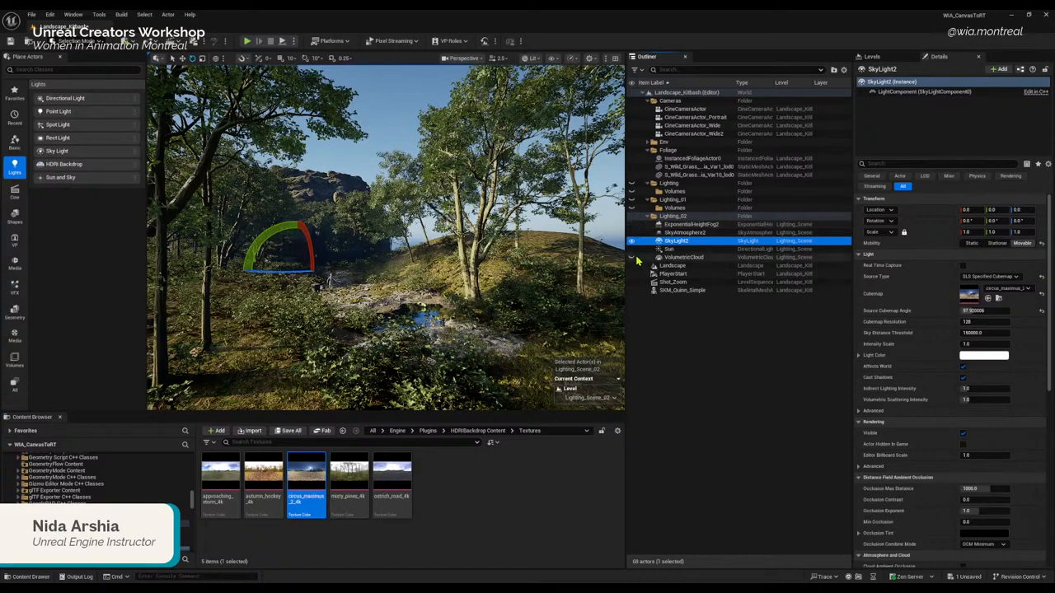
Step: Make the VolumetricCloud actor in Lighting_02 visible again and select SkyLight2
click(633, 258)
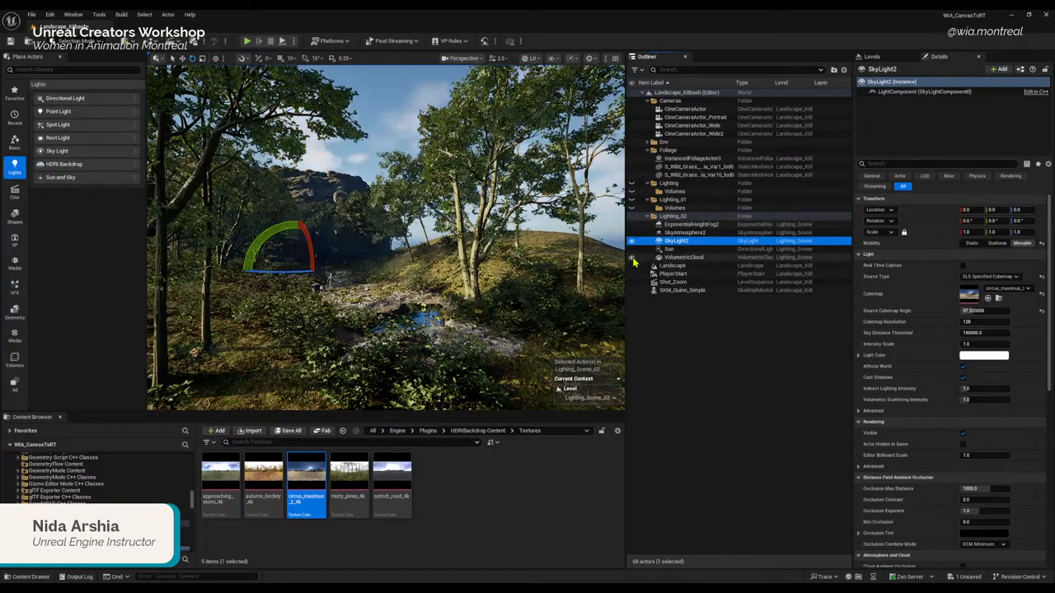
click(680, 250)
click(676, 241)
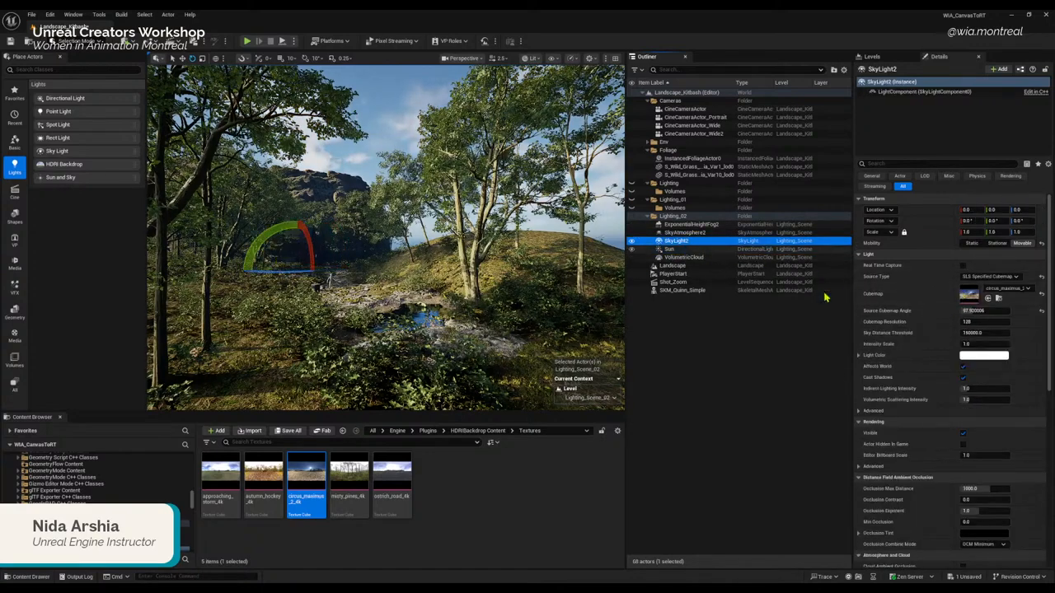
Step: Clear SkyLight2's Cubemap, reset its Source Type to SLS Captured Scene, and enable Real Time Capture
click(1043, 301)
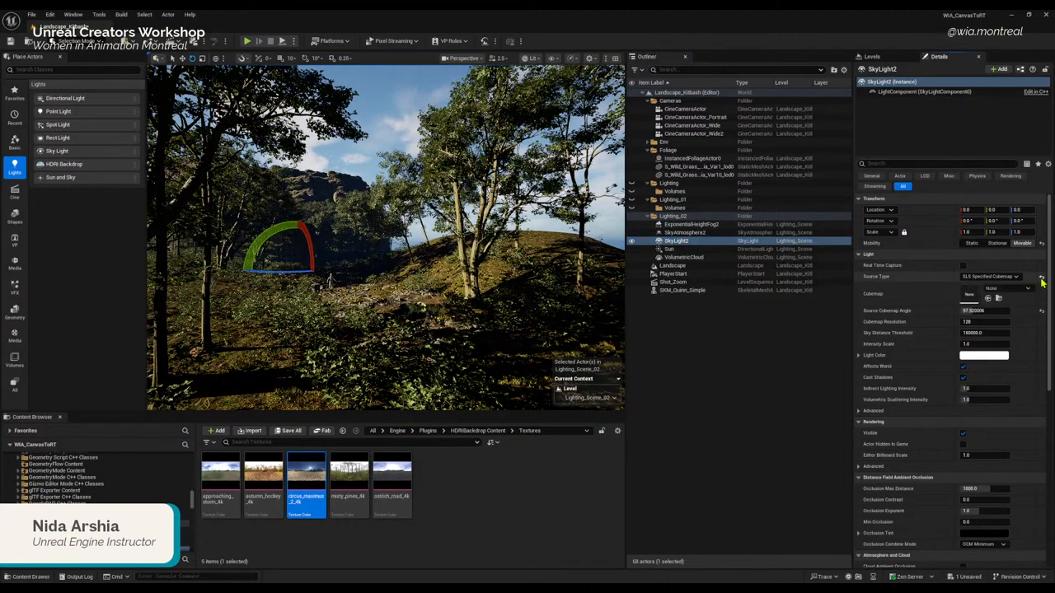
click(1041, 278)
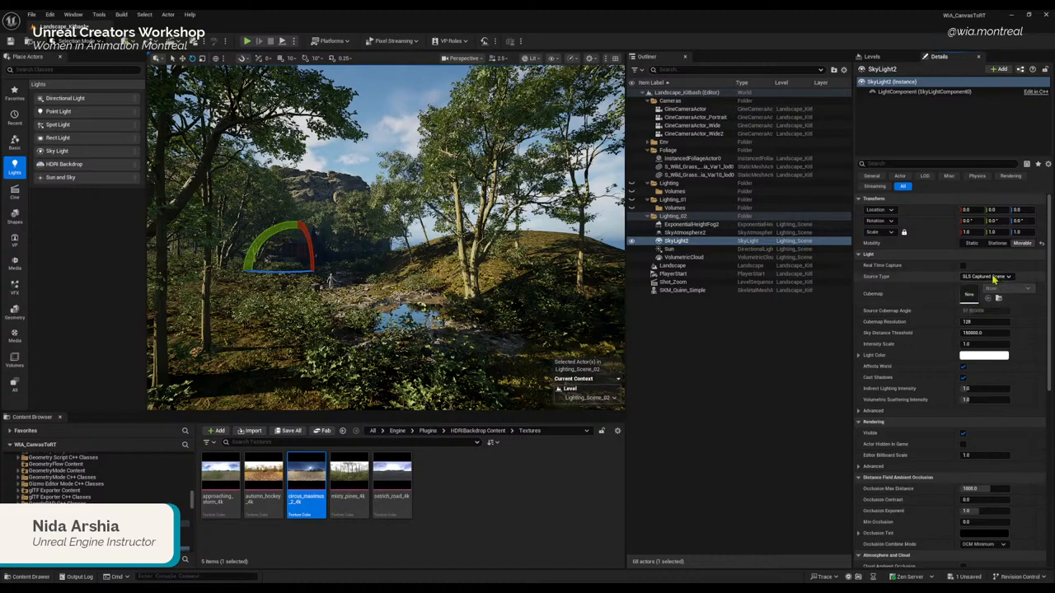
click(963, 266)
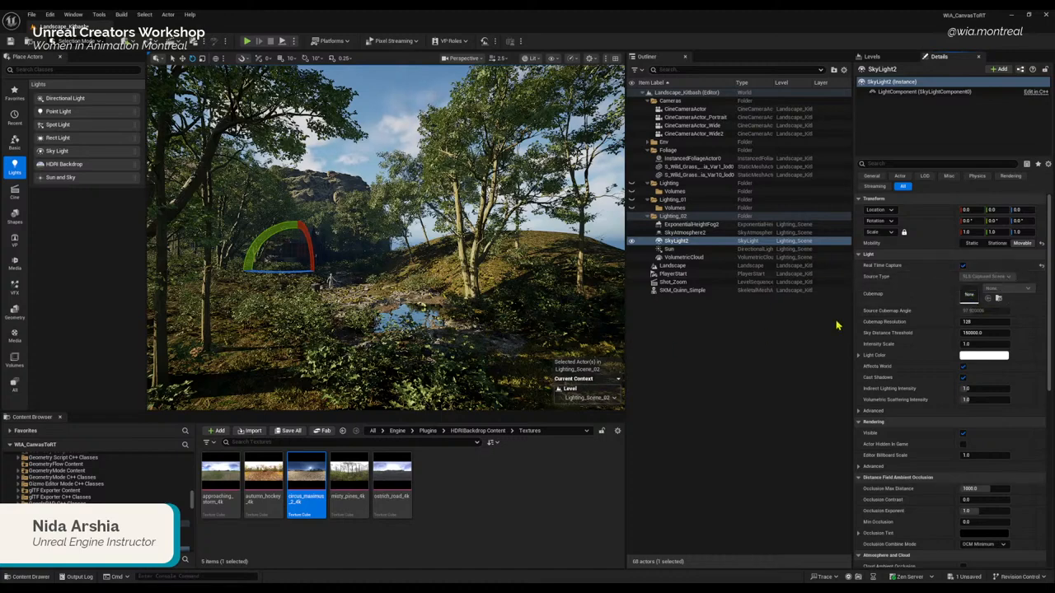
Step: Try SkyLight2's Intensity Scale at 2 and 5 from the view near the pond, then reset it to 1.0
click(976, 344)
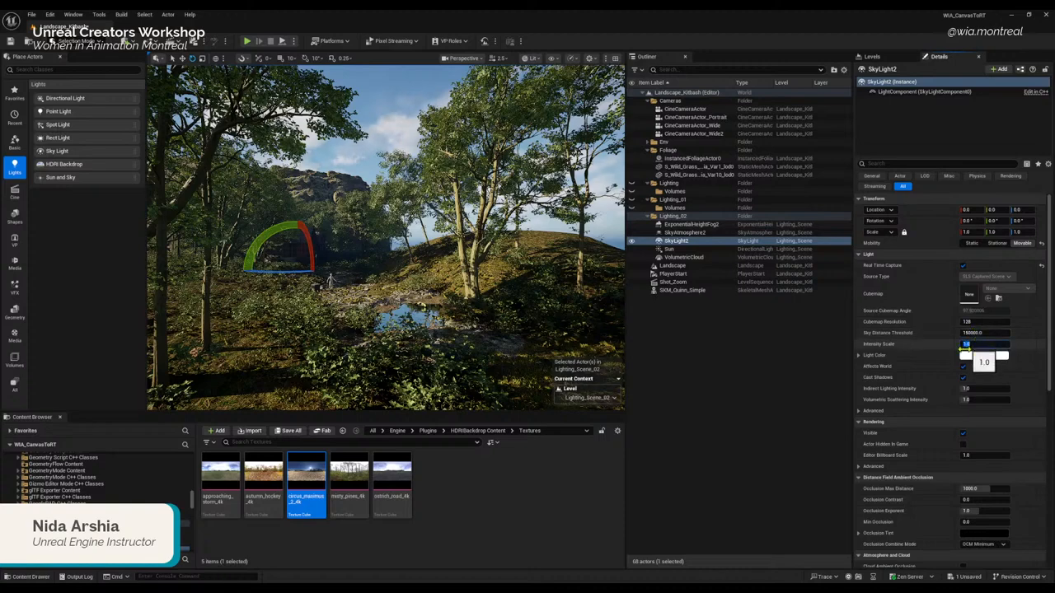
right_drag(509, 295, 464, 344)
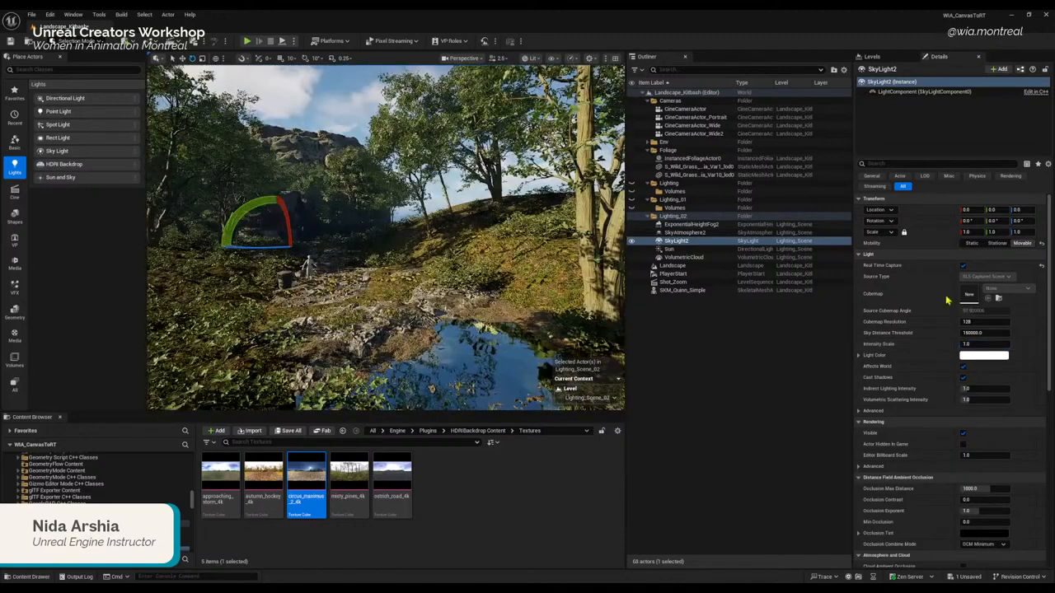
click(982, 345)
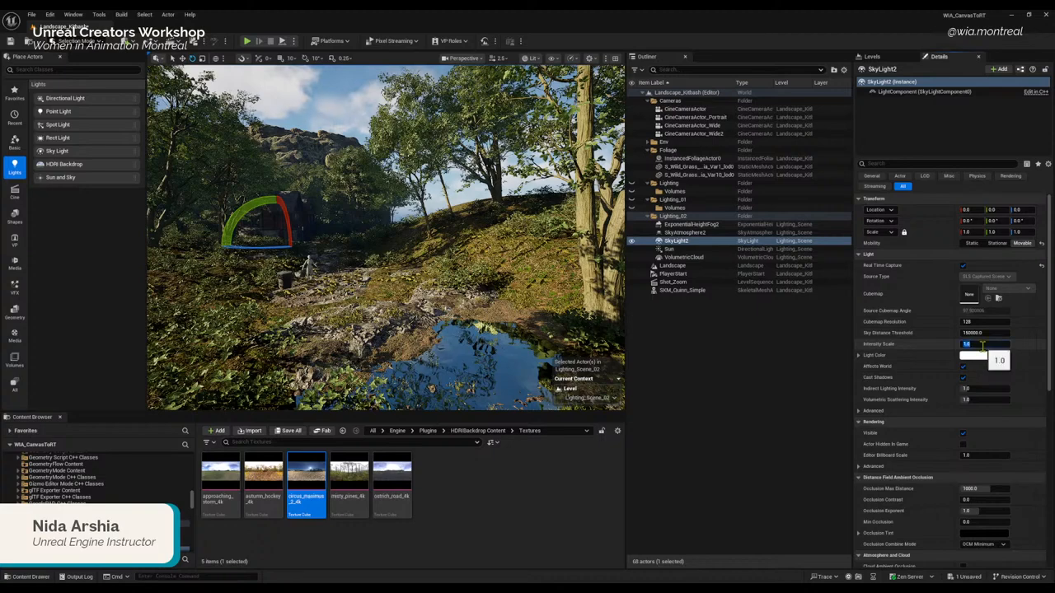
text(2)
key(Return)
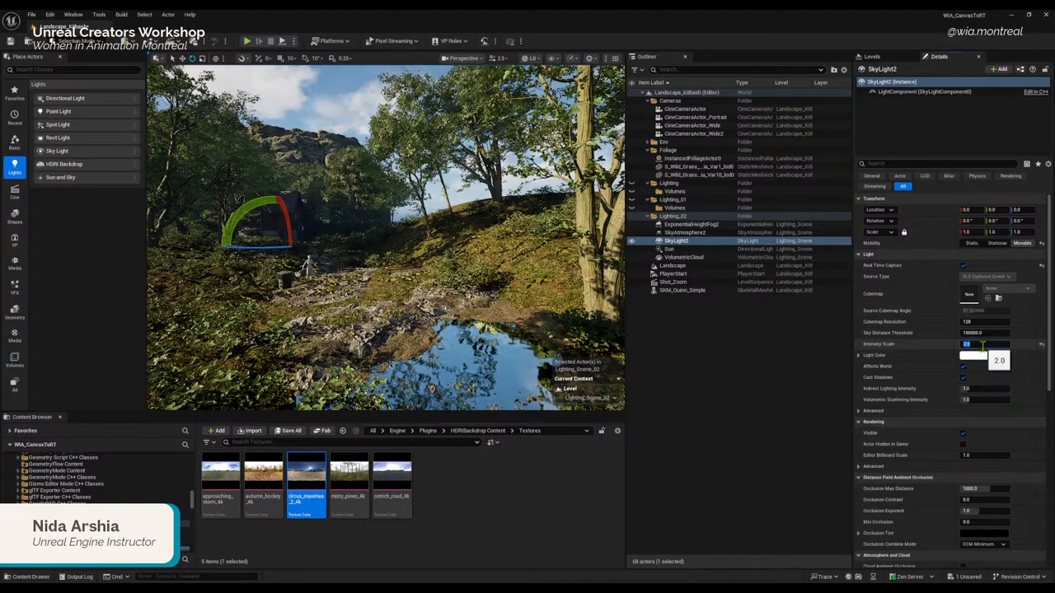
text(5)
key(Return)
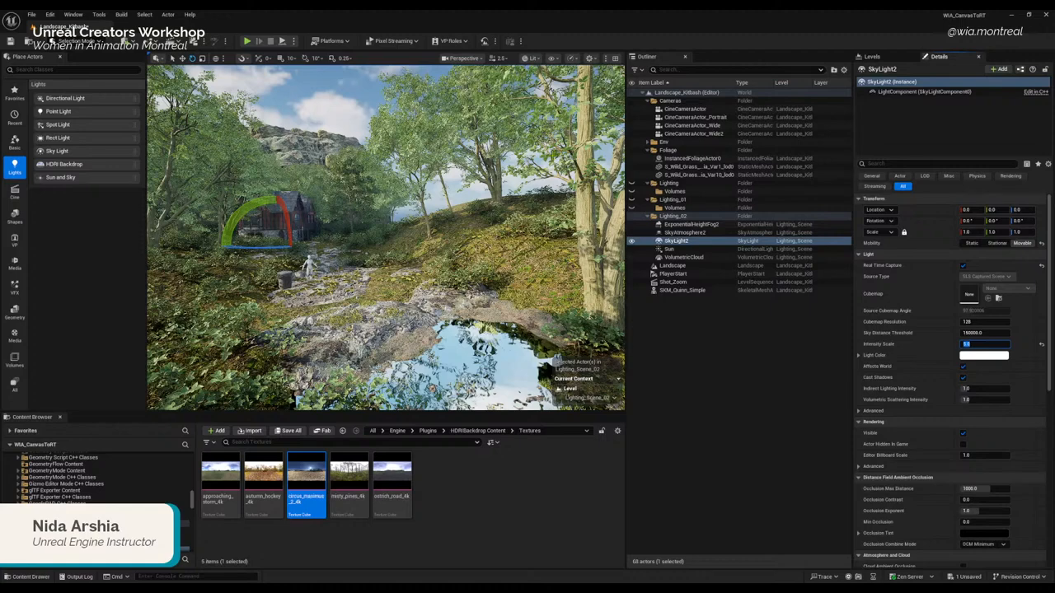
click(1041, 345)
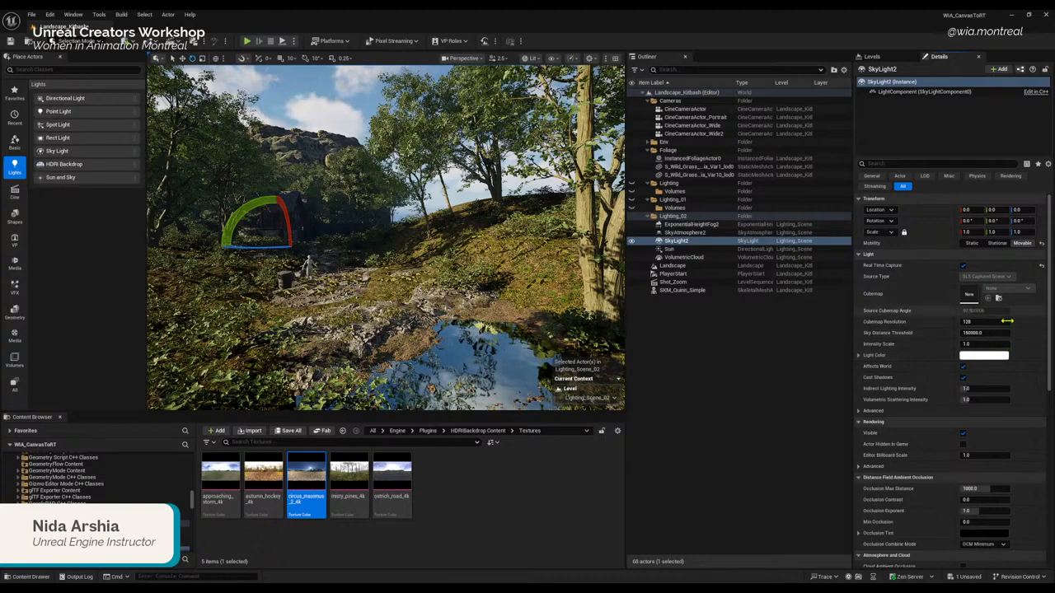
Step: Disable Real Time Capture on SkyLight2 and set its Source Type to SLS Specified Cubemap with the approaching_storm_4k cubemap
click(964, 267)
click(989, 276)
click(985, 291)
click(1024, 290)
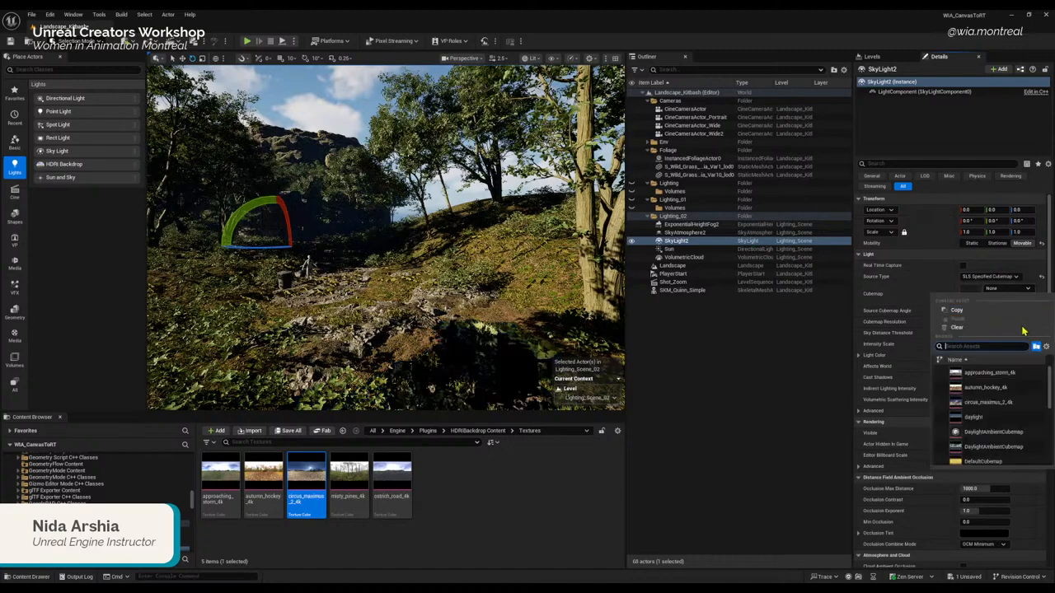
click(1002, 373)
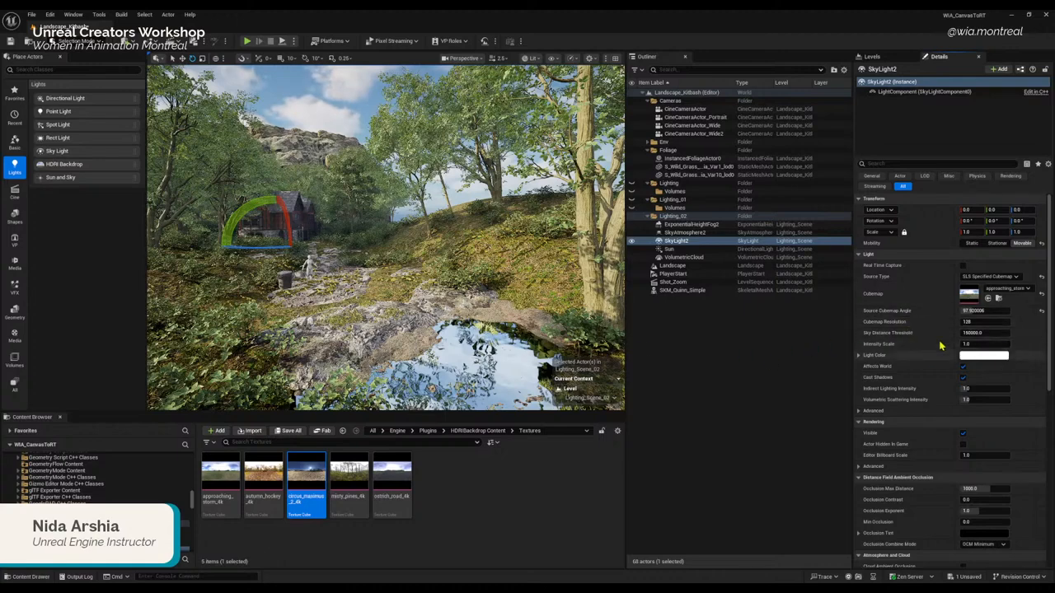
Step: Try SkyLight2's Intensity Scale at 0.5, 0.1, 0.2 and 0.4 to compare the storm cubemap's brightness
click(985, 344)
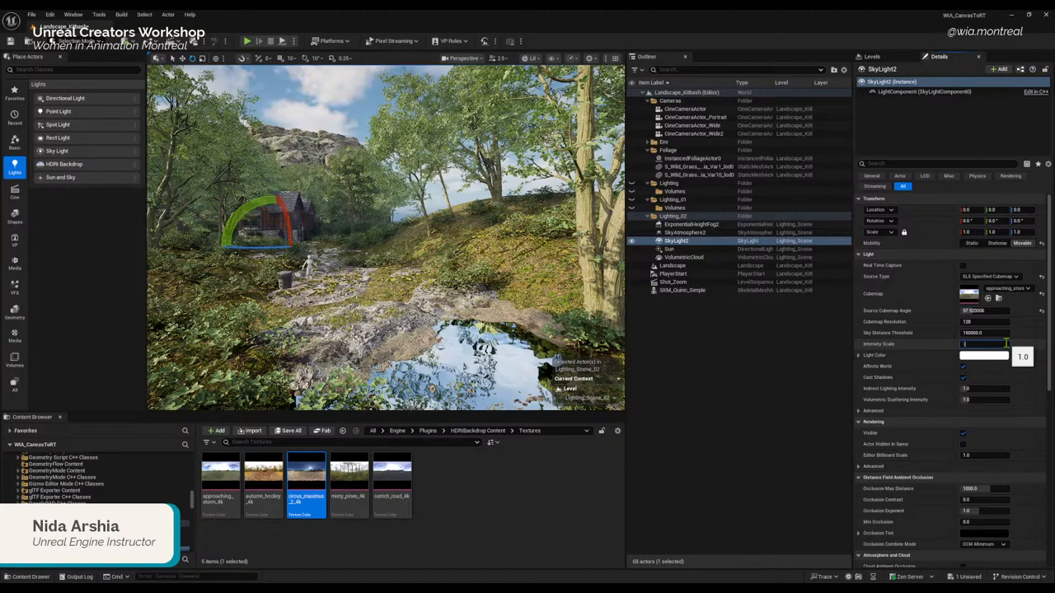
text(0.5)
key(Return)
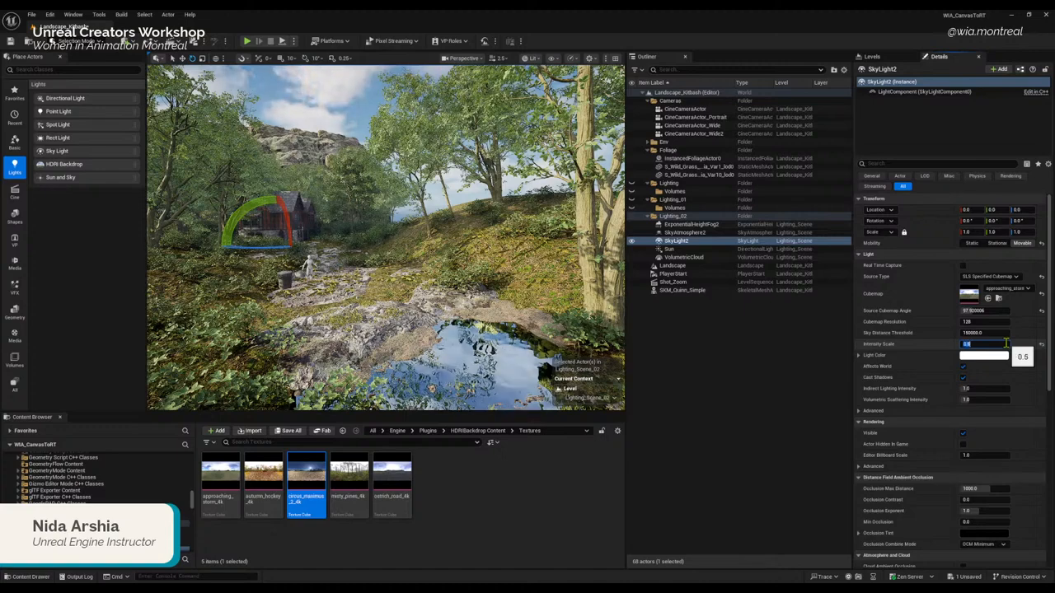
click(999, 346)
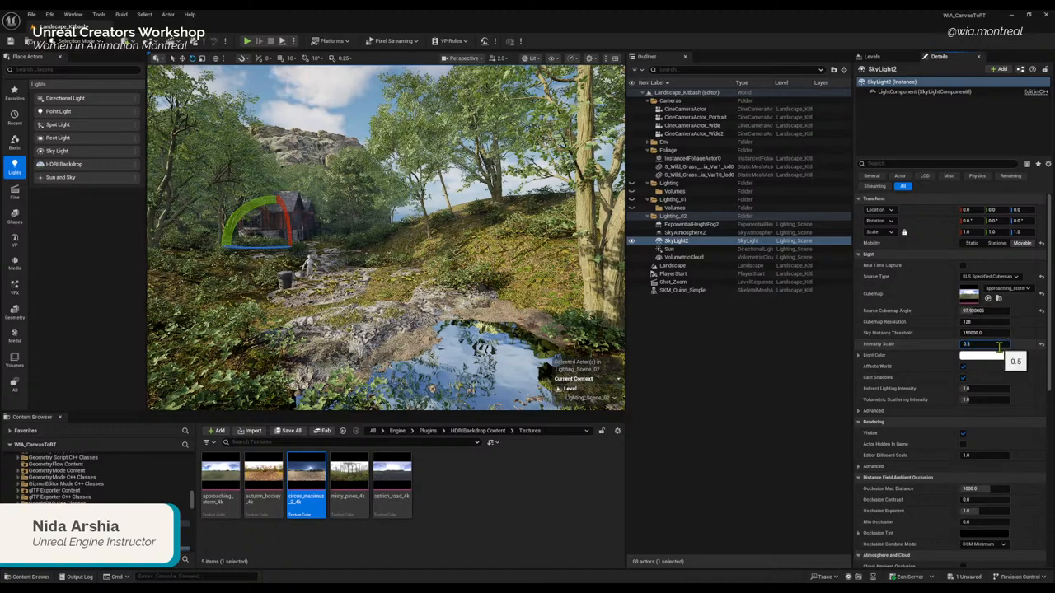
key(BackSpace)
text(1)
key(Return)
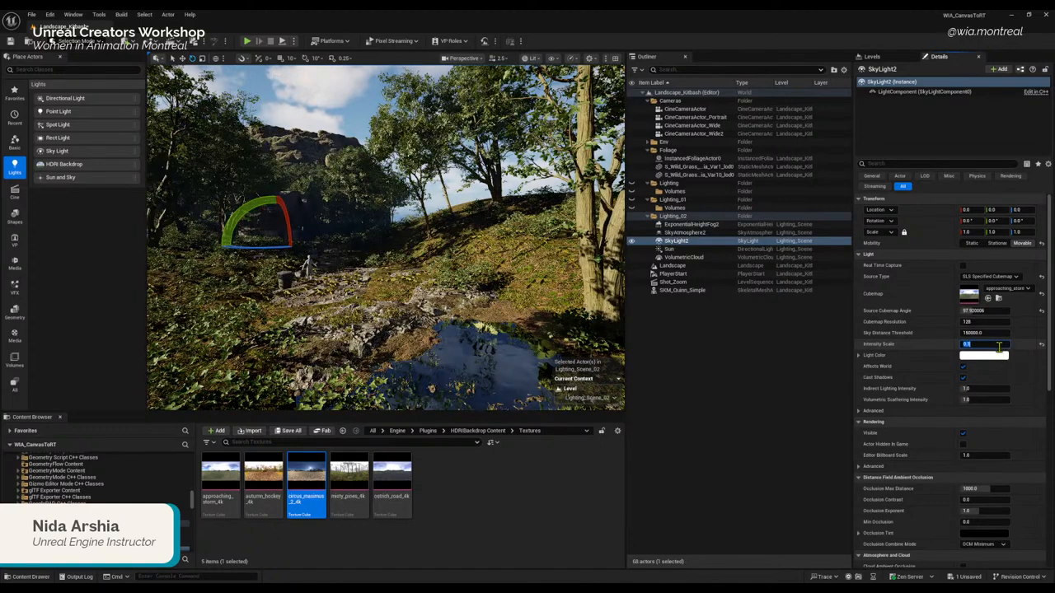
key(Return)
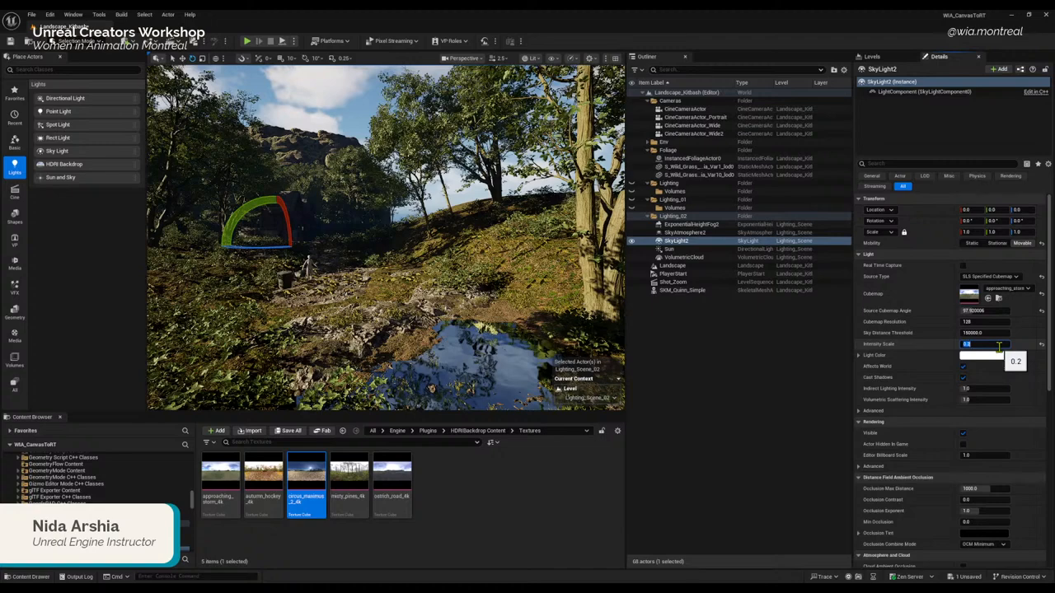
text(0.4)
key(Return)
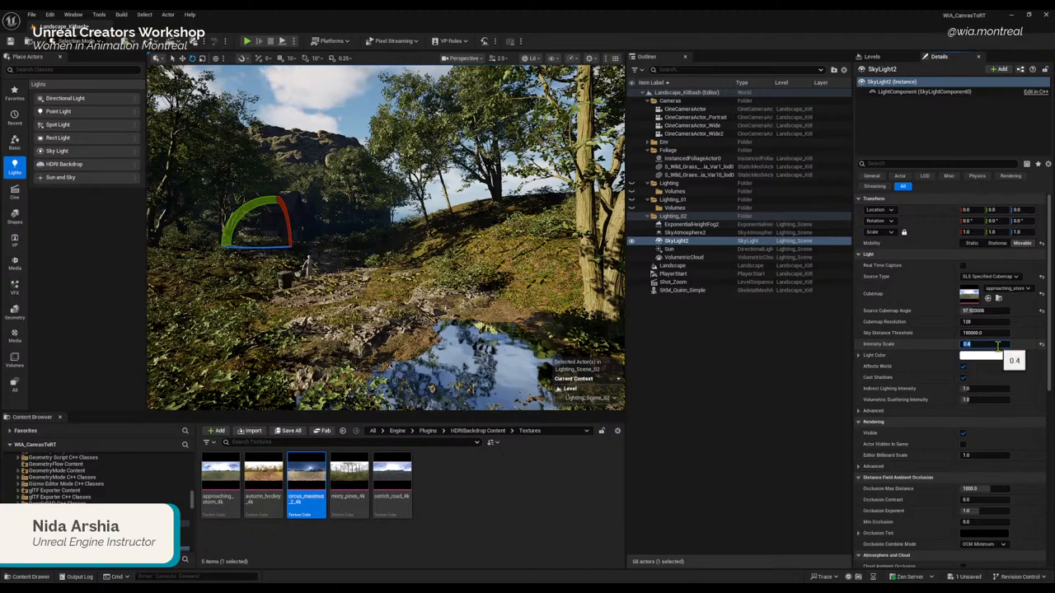
Step: Reset SkyLight2's Intensity Scale to 1.0 and Source Cubemap Angle to 0.0, and re-enable Real Time Capture
click(1043, 346)
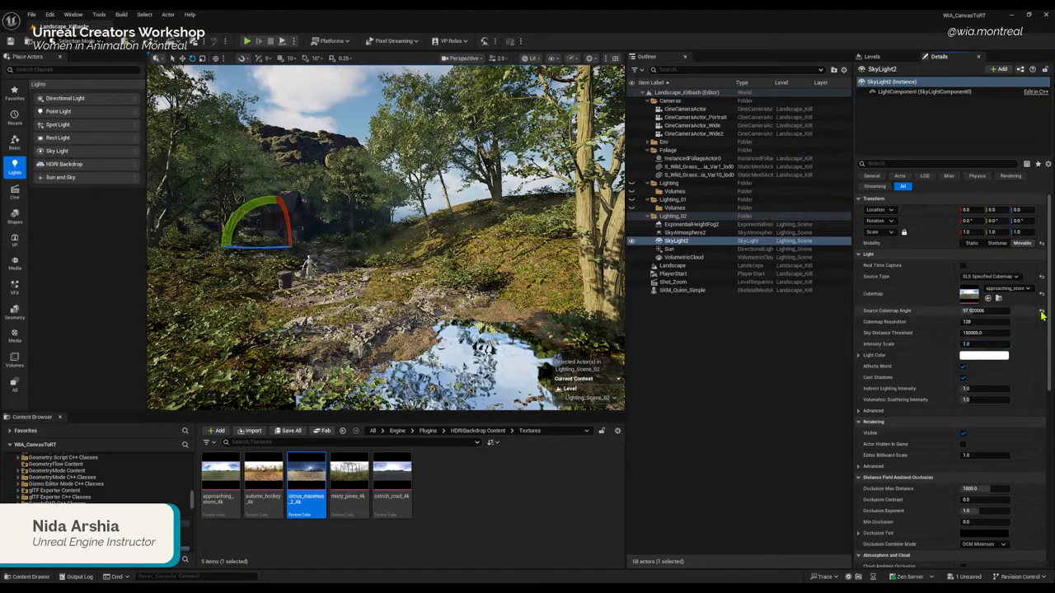
click(1041, 311)
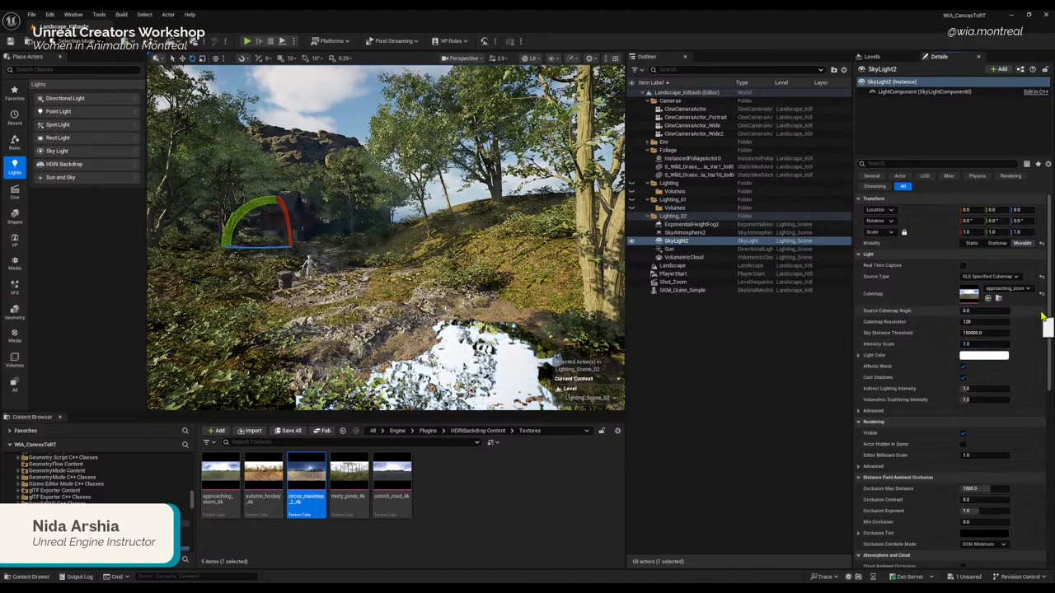
click(964, 266)
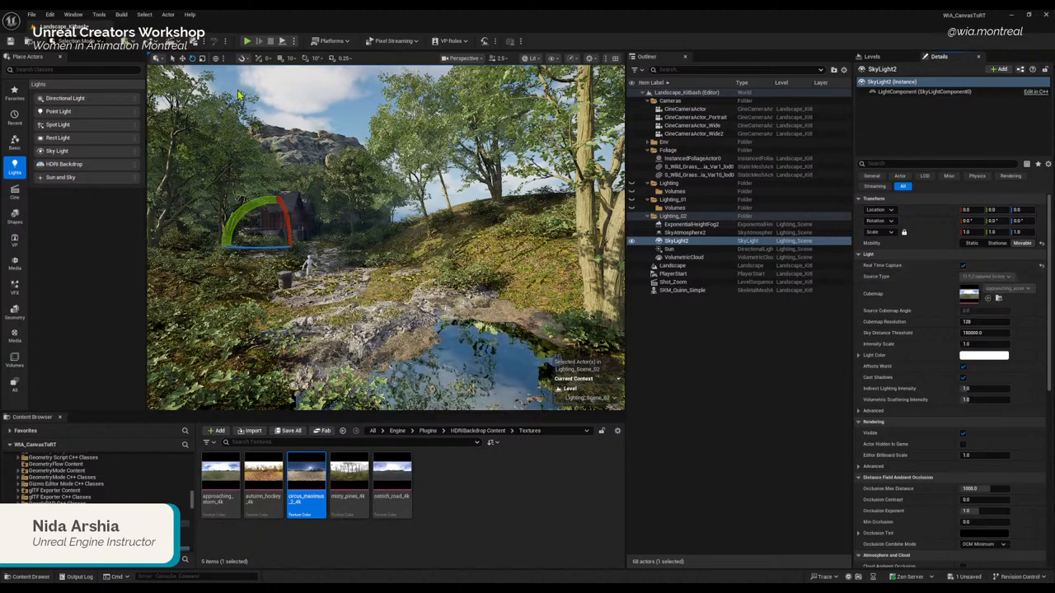
click(362, 330)
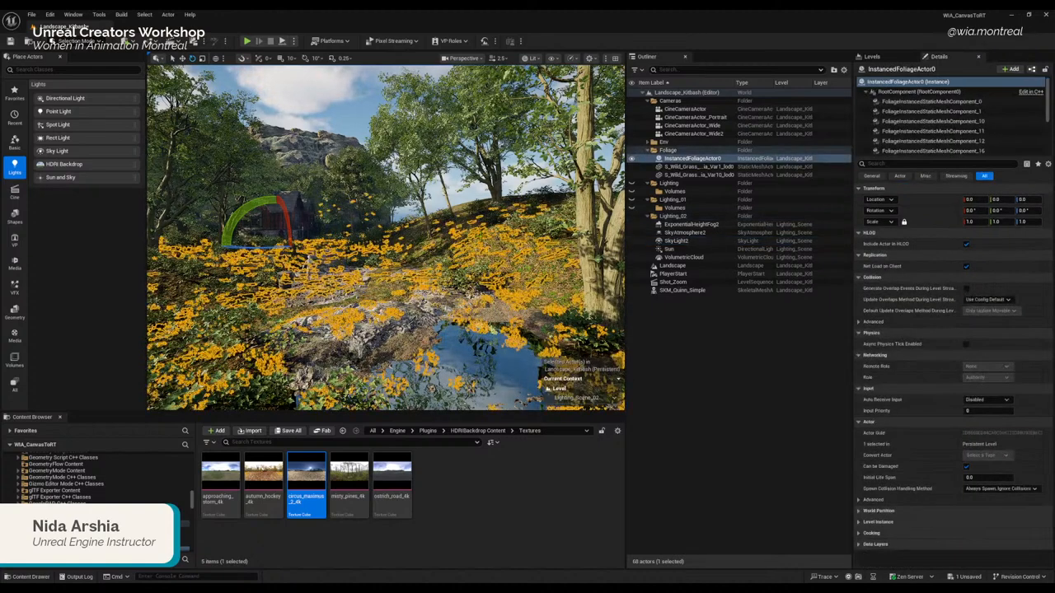
click(343, 115)
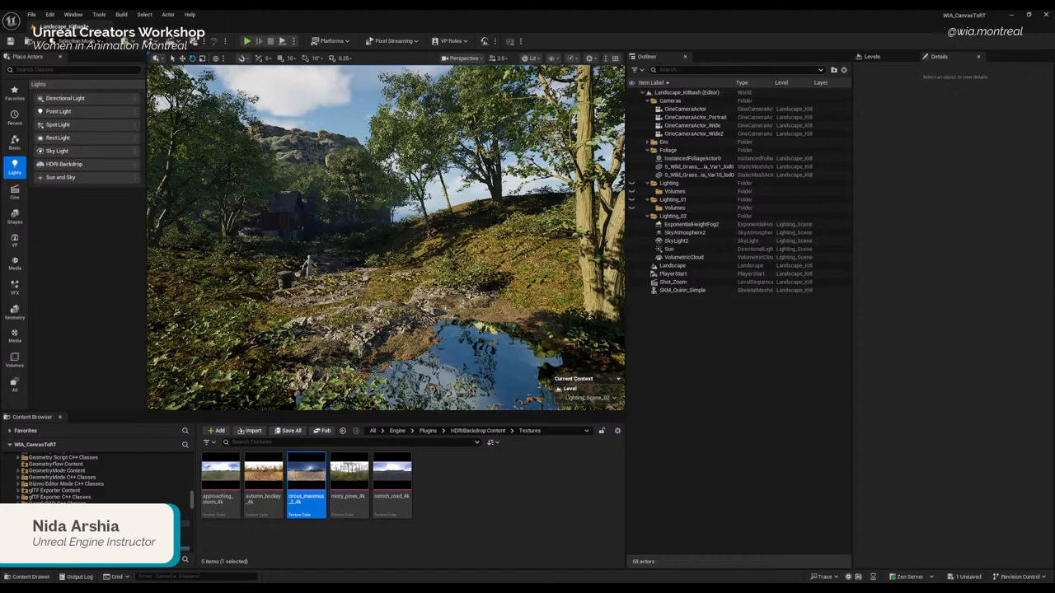
click(494, 219)
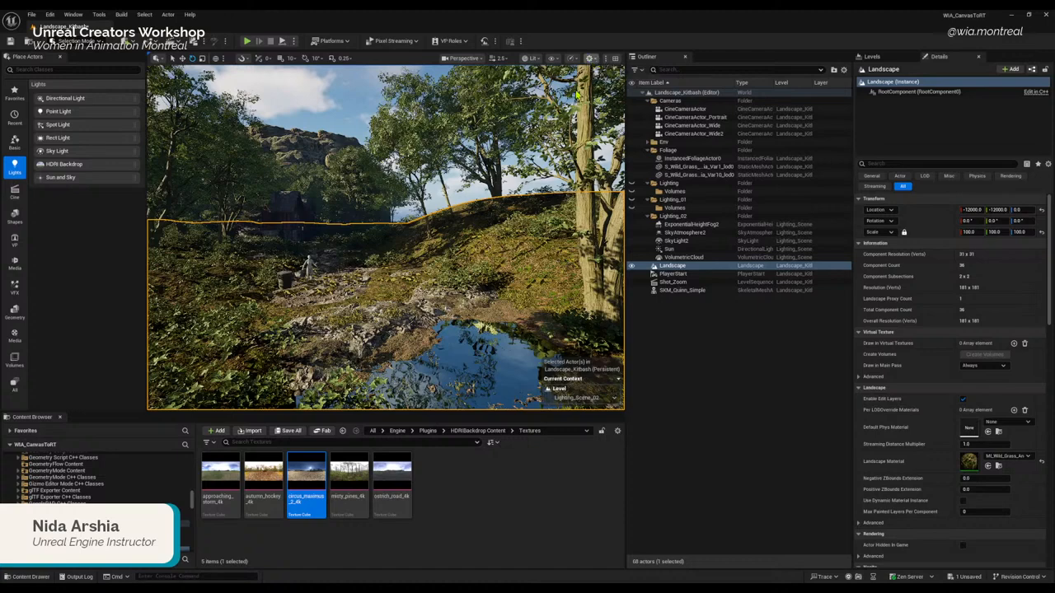
Step: Turn on the FPS readout in the viewport stats
click(589, 58)
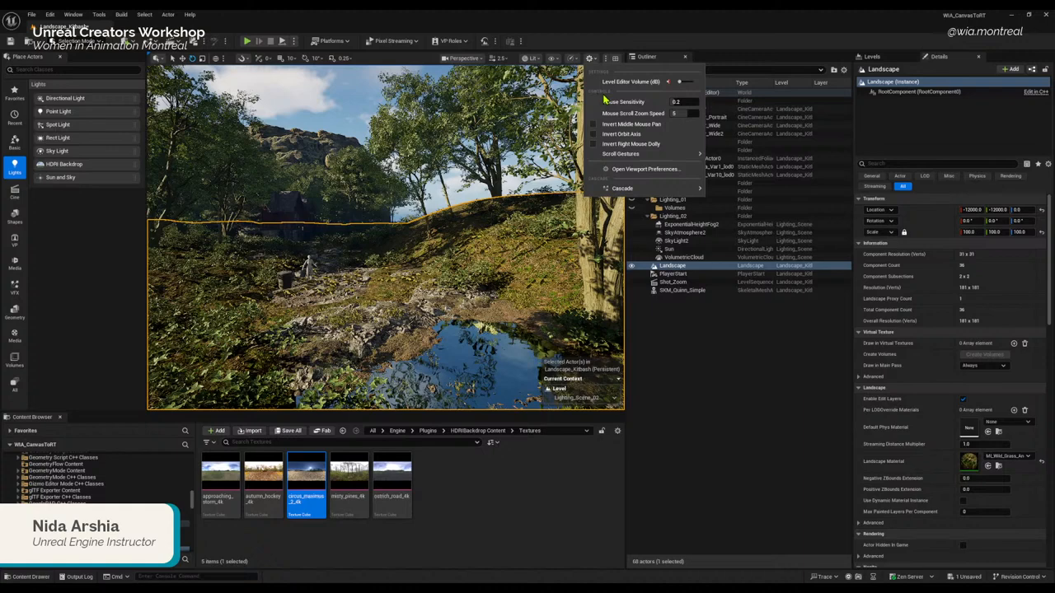
click(552, 60)
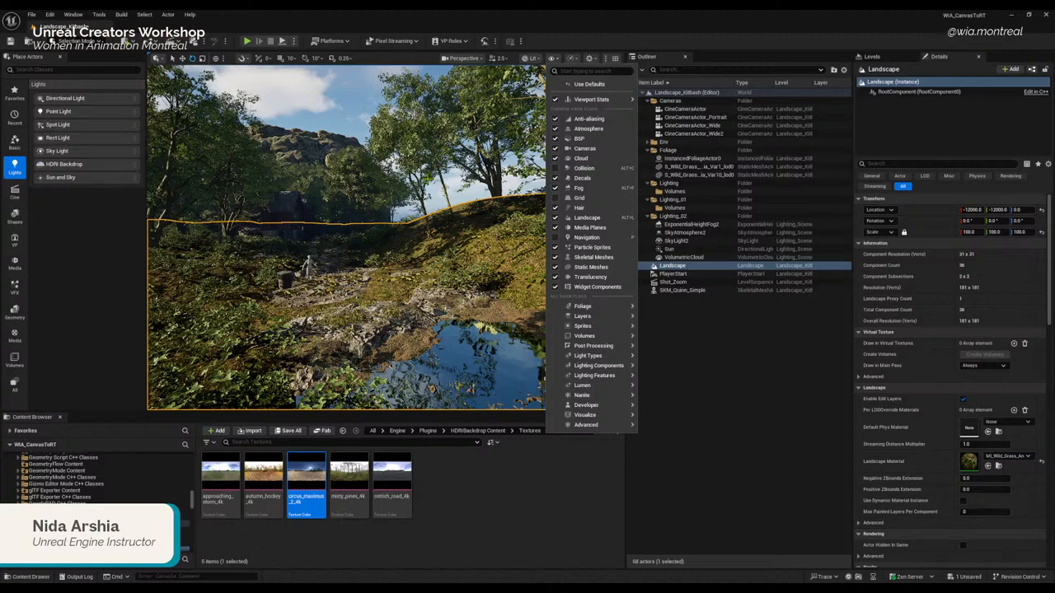
click(553, 61)
click(553, 60)
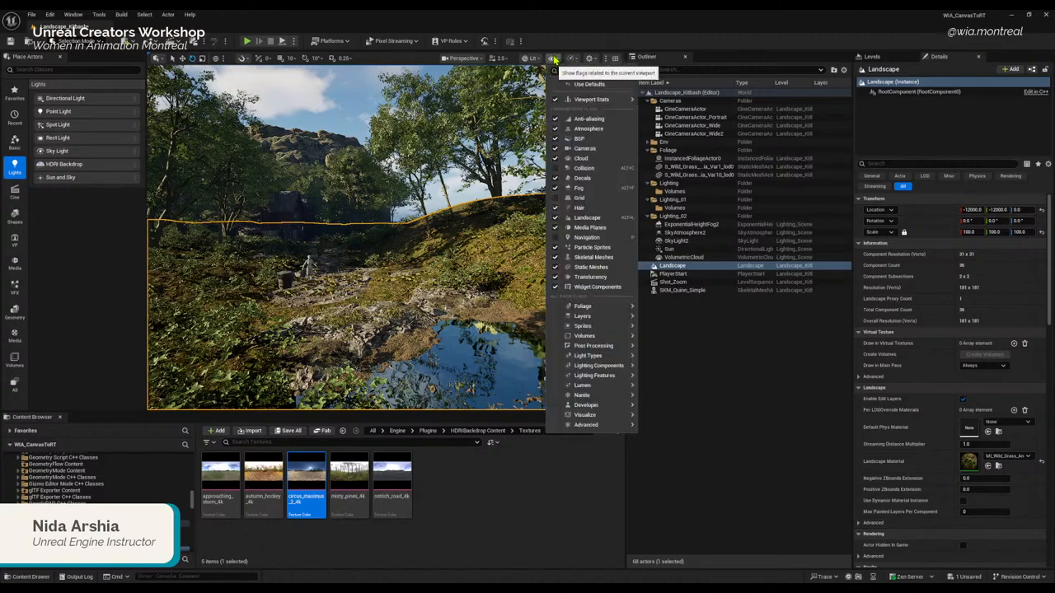
mouse_move(591, 100)
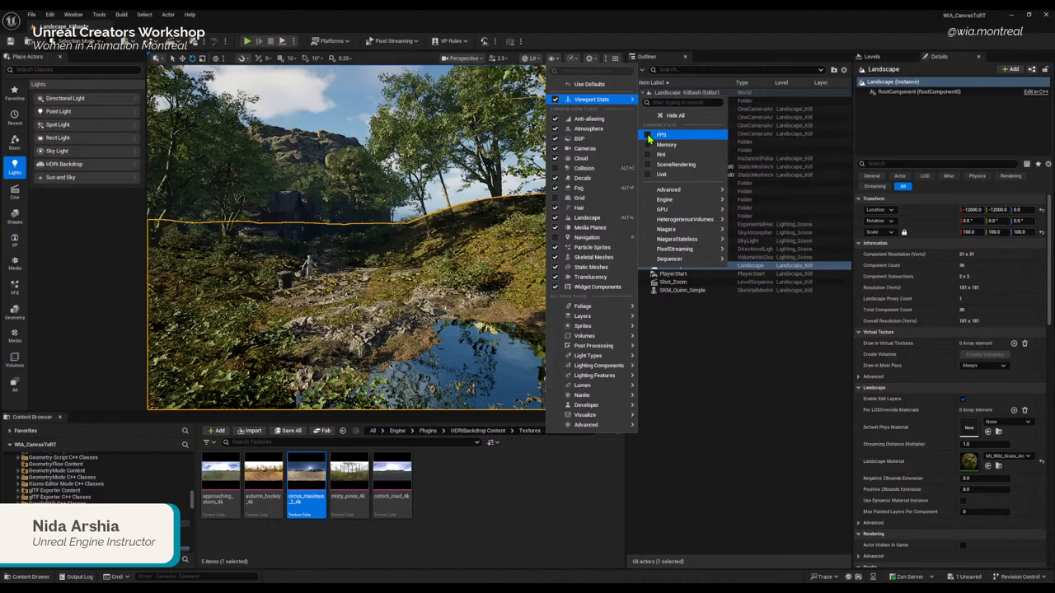
click(459, 238)
Step: From a wider view of the pond, hide InstancedFoliageActor0 and show it again to compare the frame rate, then clear the selection
right_drag(459, 238, 556, 239)
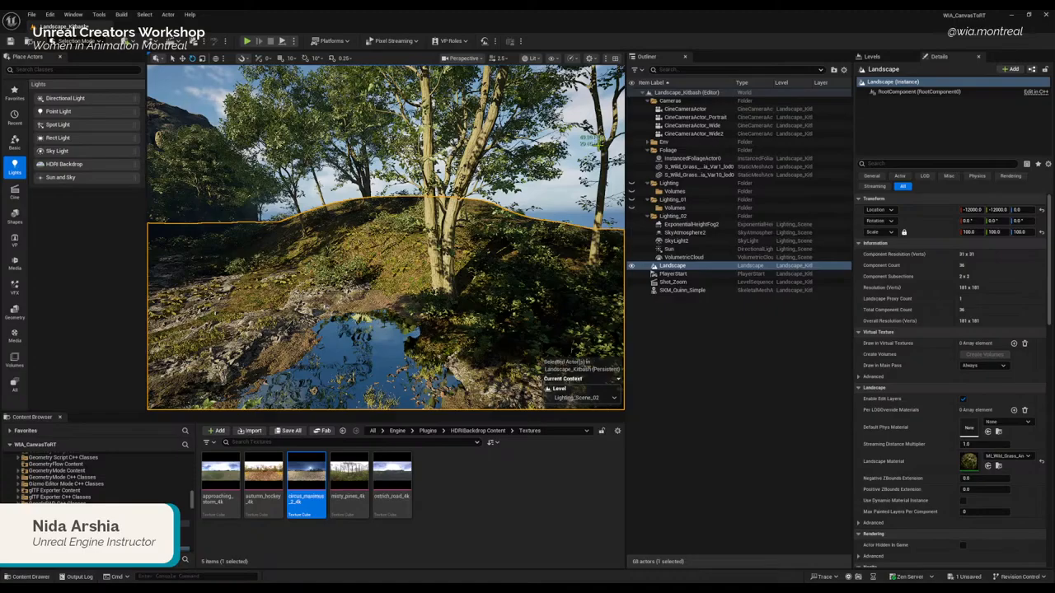
right_drag(435, 292, 396, 292)
key(s)
key(w)
scroll(396, 292, down, 2)
key(s)
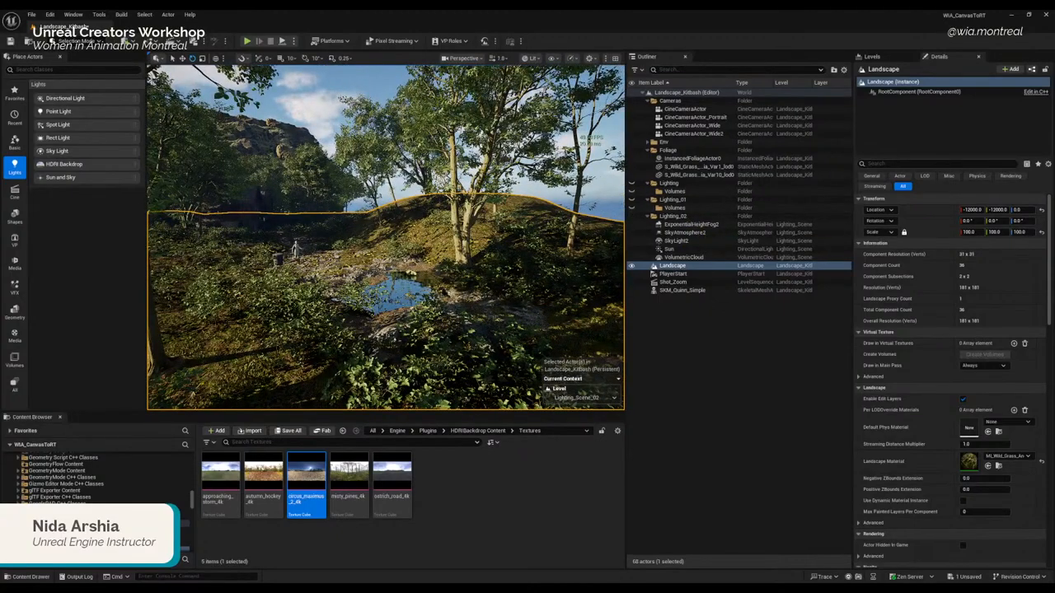
click(484, 161)
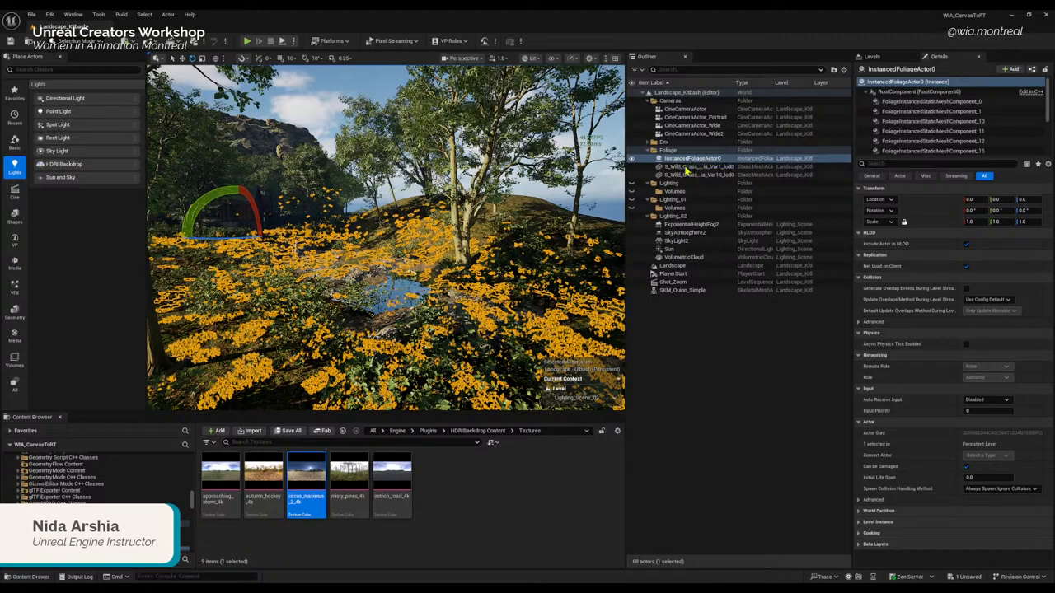
click(632, 159)
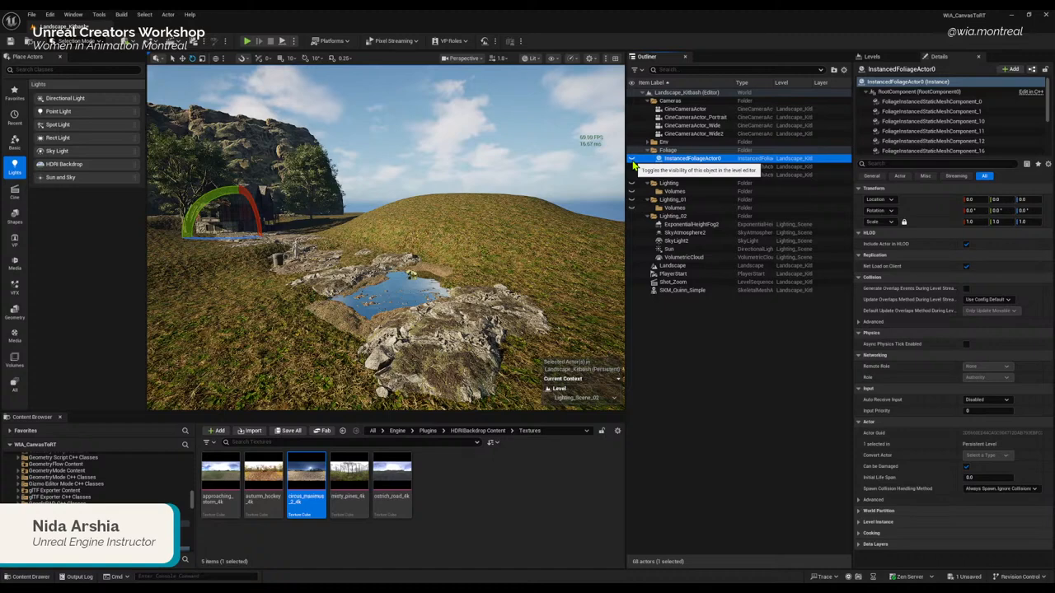
click(633, 162)
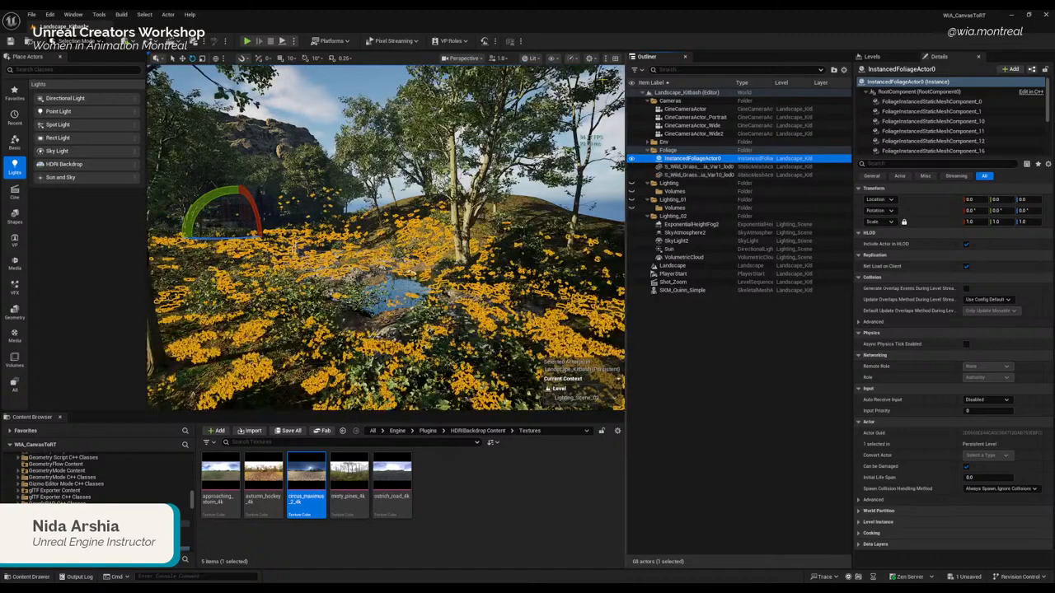
click(683, 168)
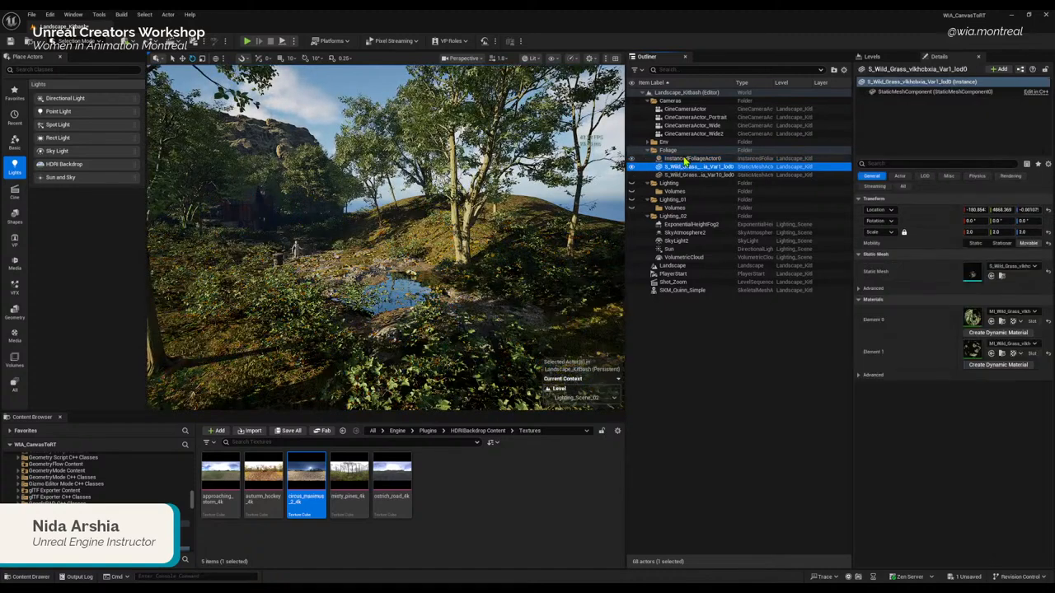
click(701, 160)
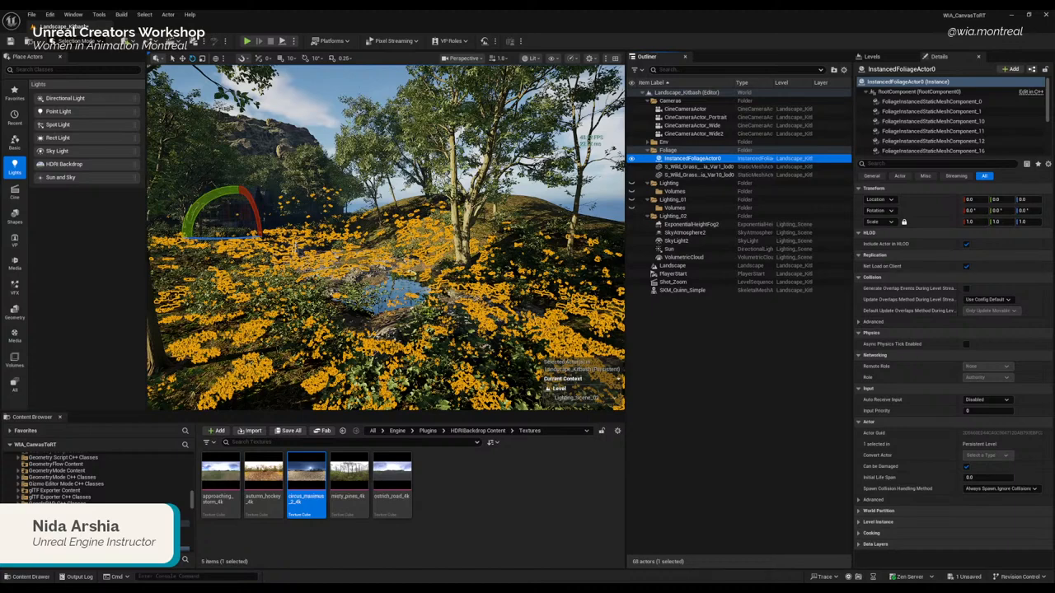
click(363, 91)
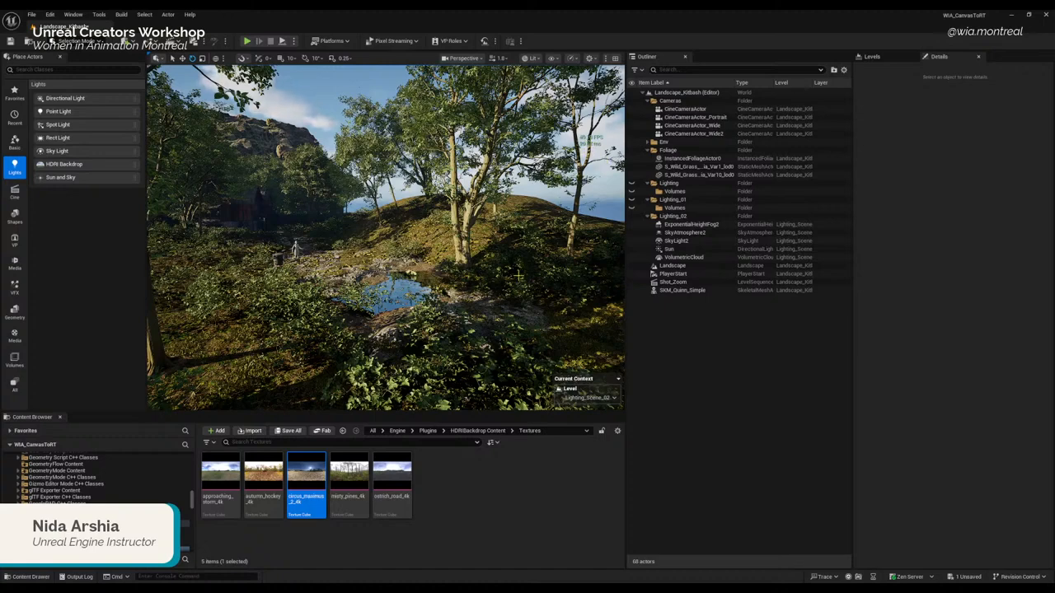
Step: Select SkyLight2 in the Lighting_02 folder to bring up its light settings
right_drag(549, 253, 527, 284)
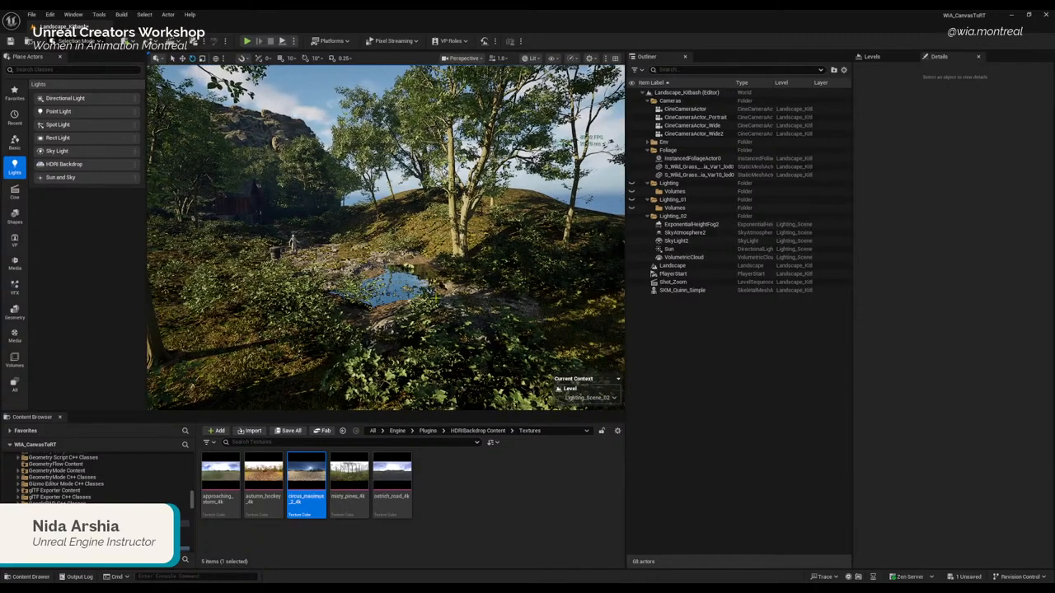
right_drag(439, 336, 462, 333)
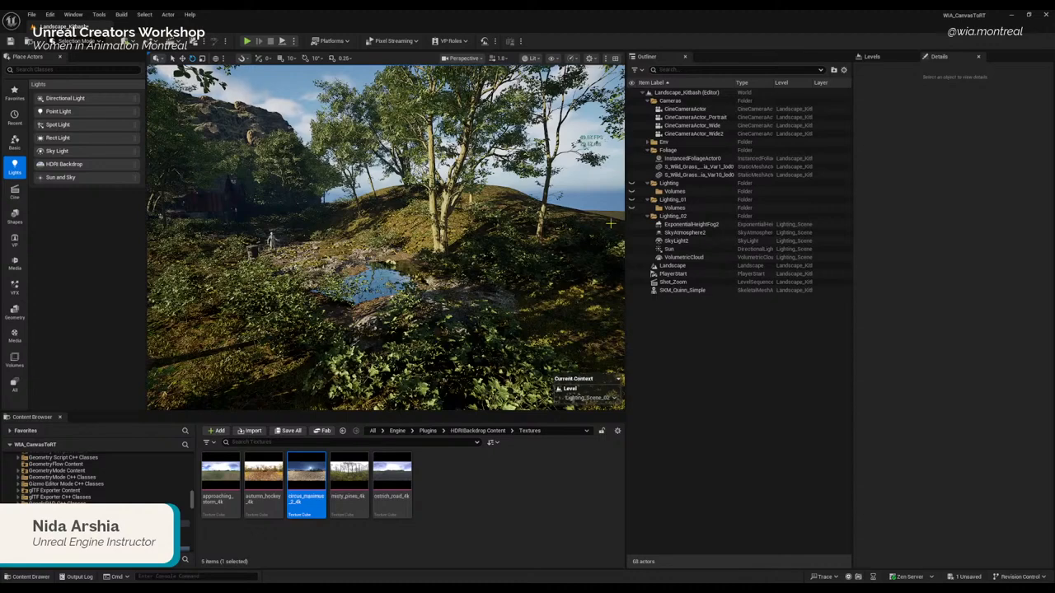
click(684, 225)
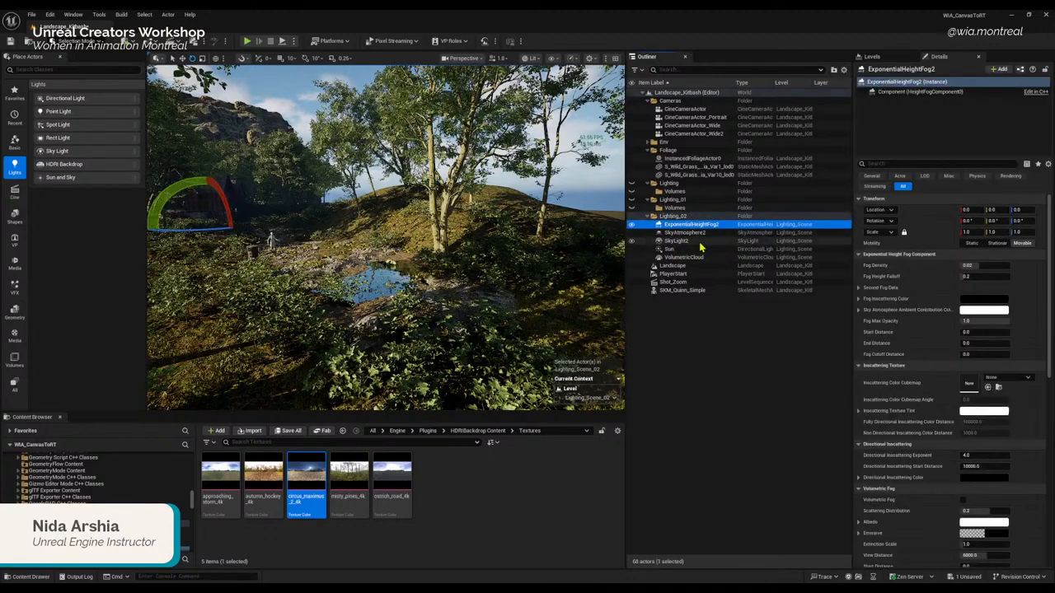
click(688, 241)
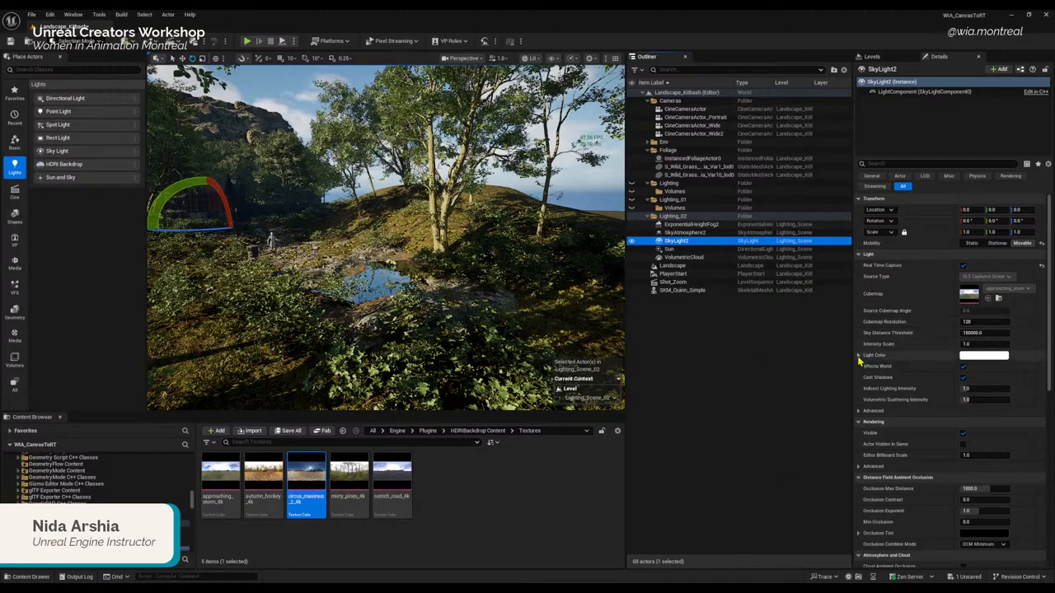
Step: Tint SkyLight2's light color light blue, about RGB 0.22, 0.752, 1.0
mouse_move(582, 317)
right_down()
mouse_move(562, 321)
mouse_move(571, 332)
right_up()
key(w)
scroll(562, 327, down, 2)
key(s)
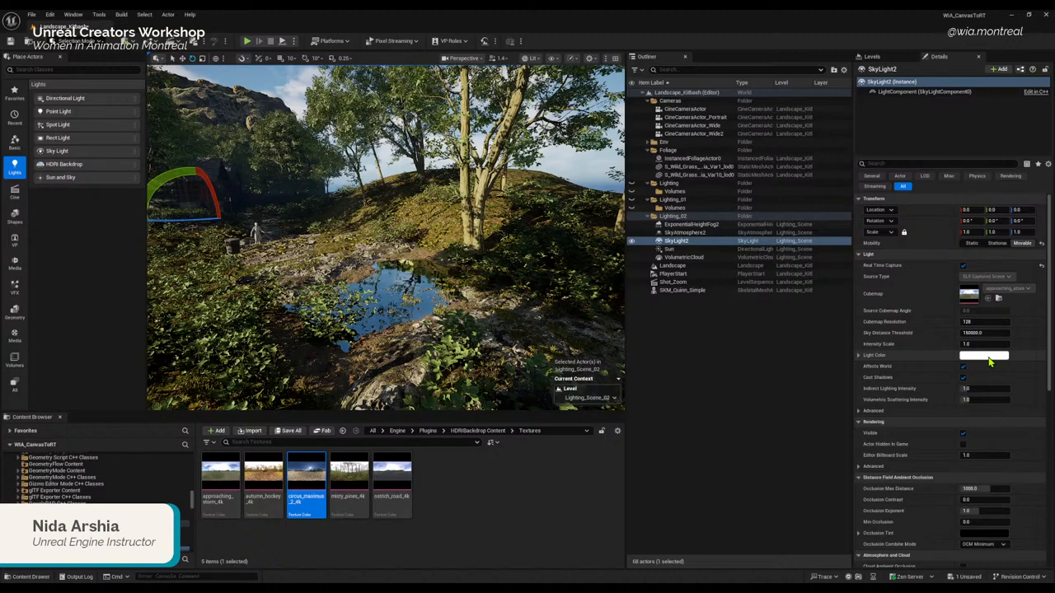
click(987, 356)
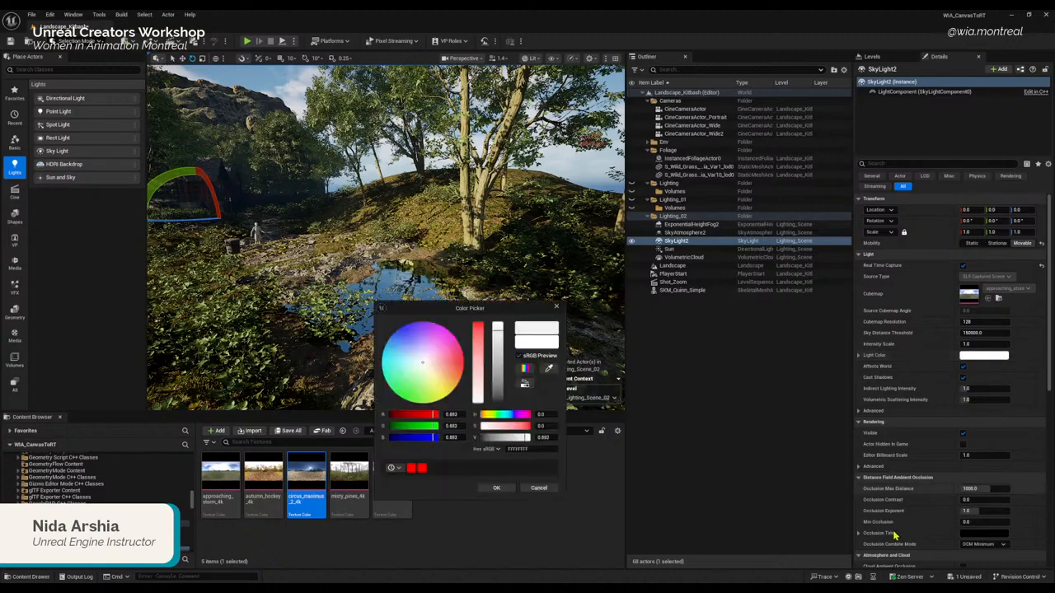
drag(483, 308, 774, 303)
click(689, 348)
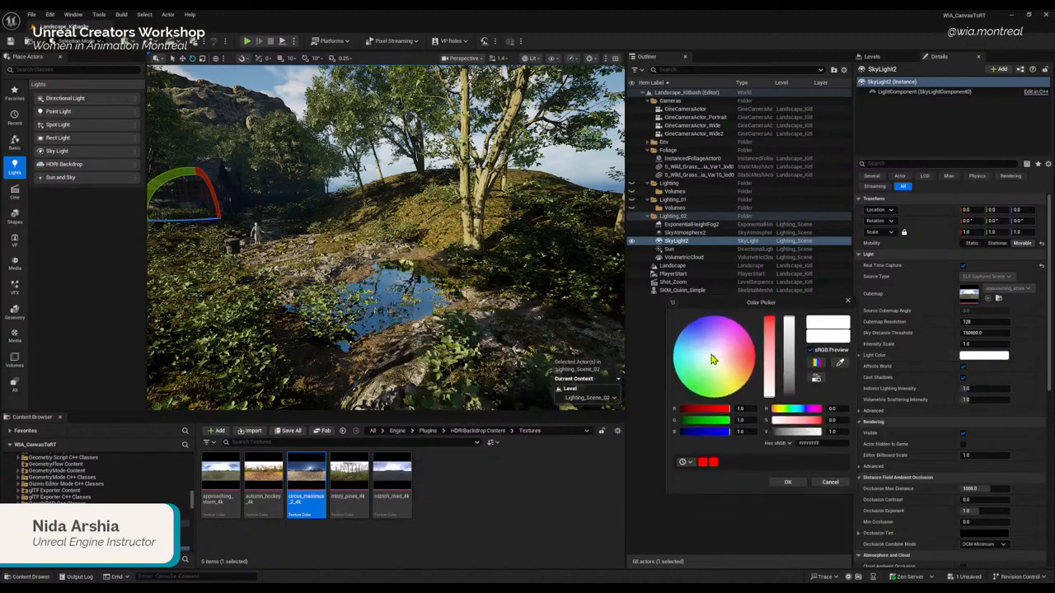
drag(689, 347, 687, 353)
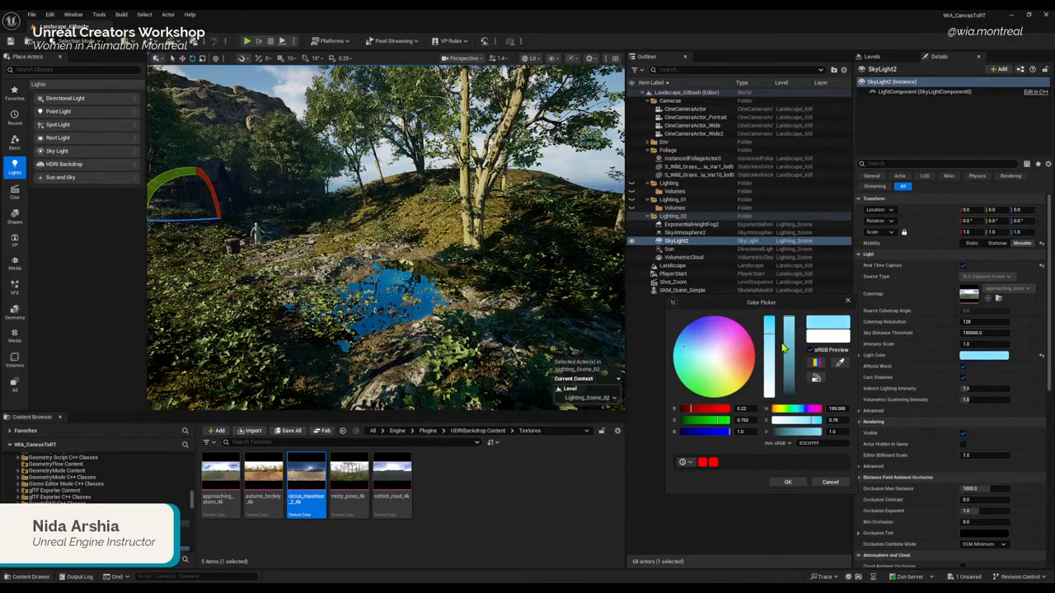
click(787, 482)
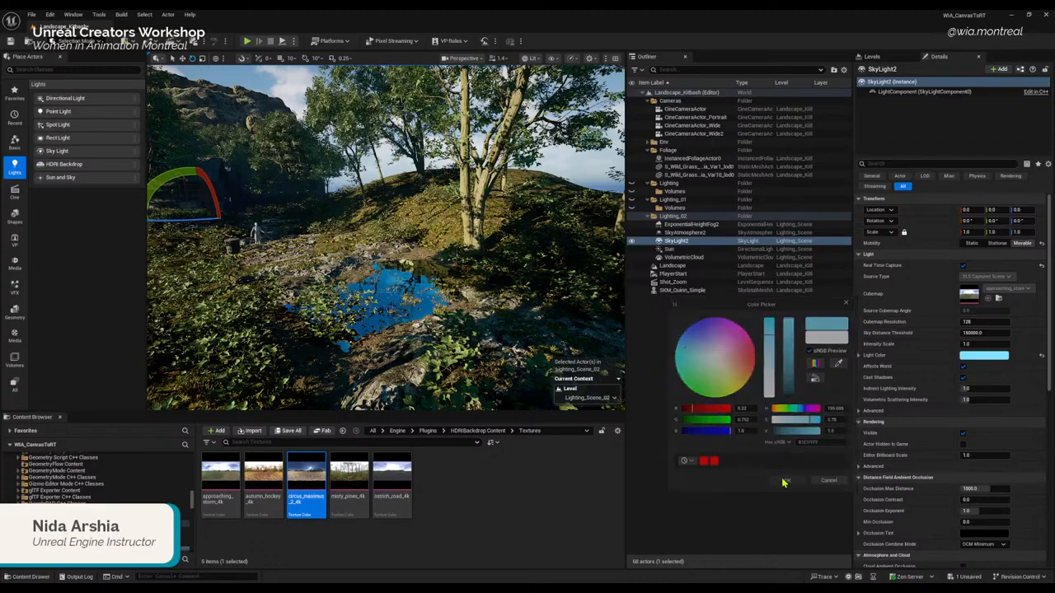
Step: Inspect the tinted rock by the pond up close and reset SkyLight2's light color to its default
key(w)
right_drag(386, 237, 425, 255)
scroll(485, 285, down, 1)
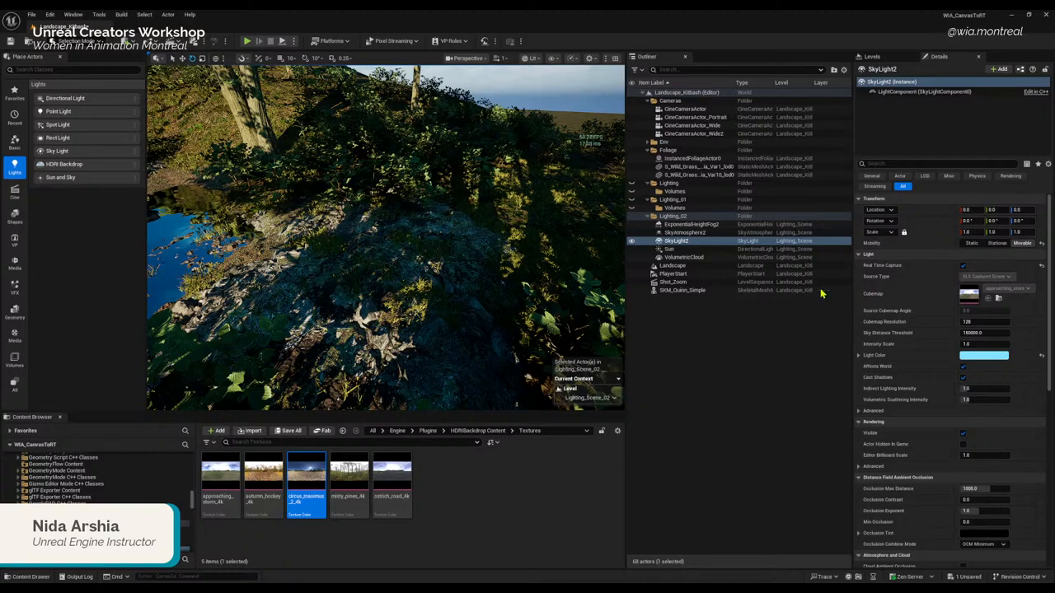
click(1042, 357)
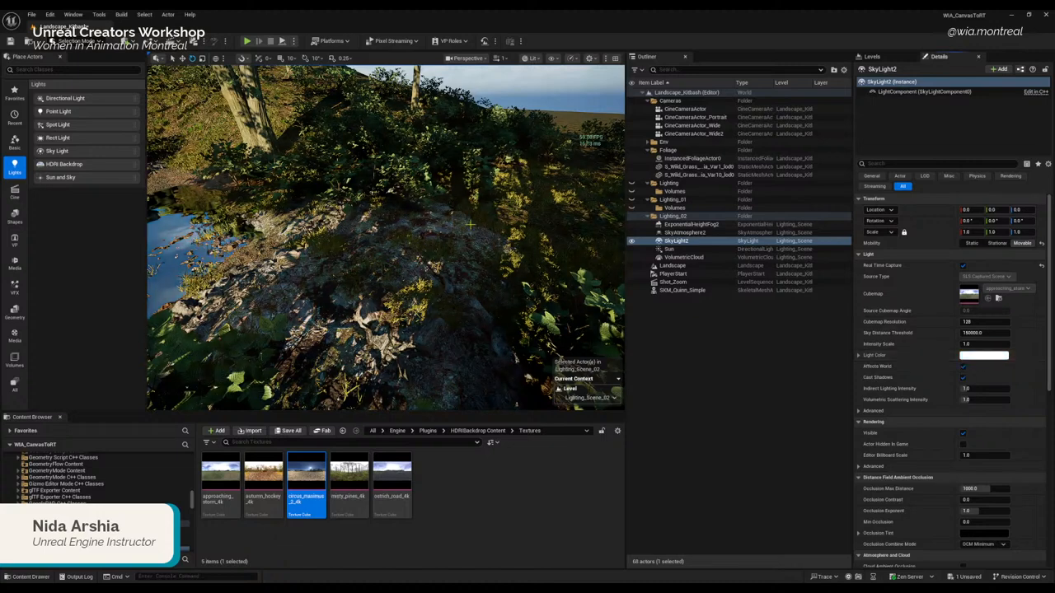
scroll(519, 399, up, 2)
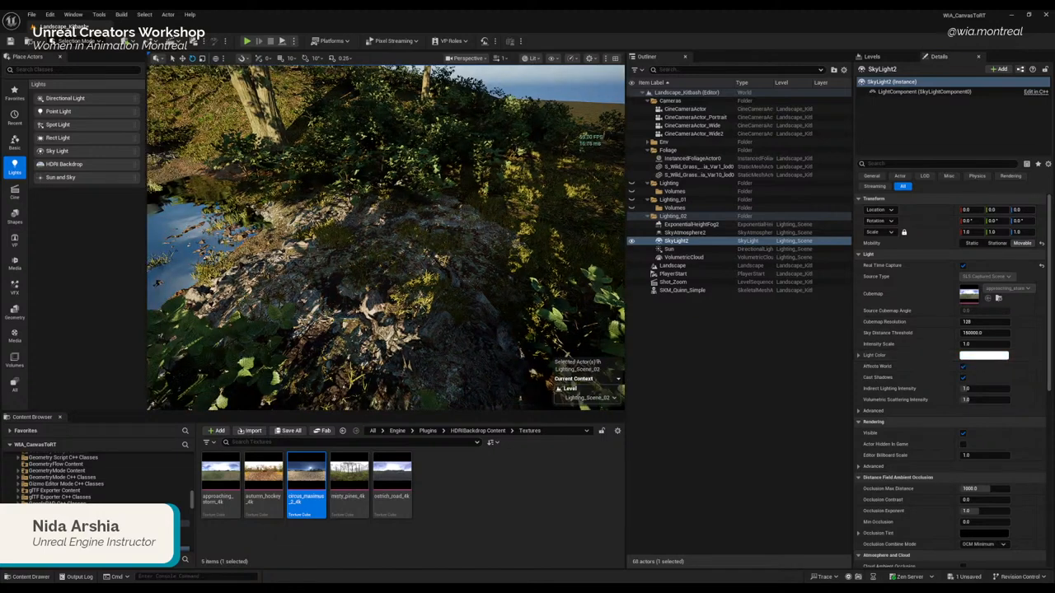
Step: Turn off Affects World for SkyLight2 to compare the lighting around the pond, and turn it back on
right_drag(482, 341, 333, 279)
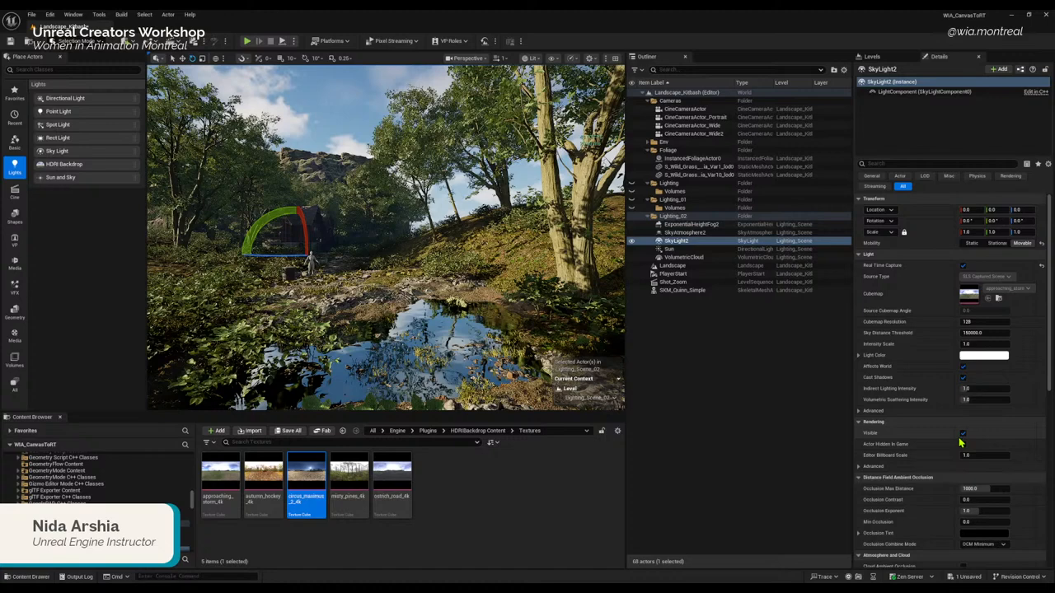
click(963, 367)
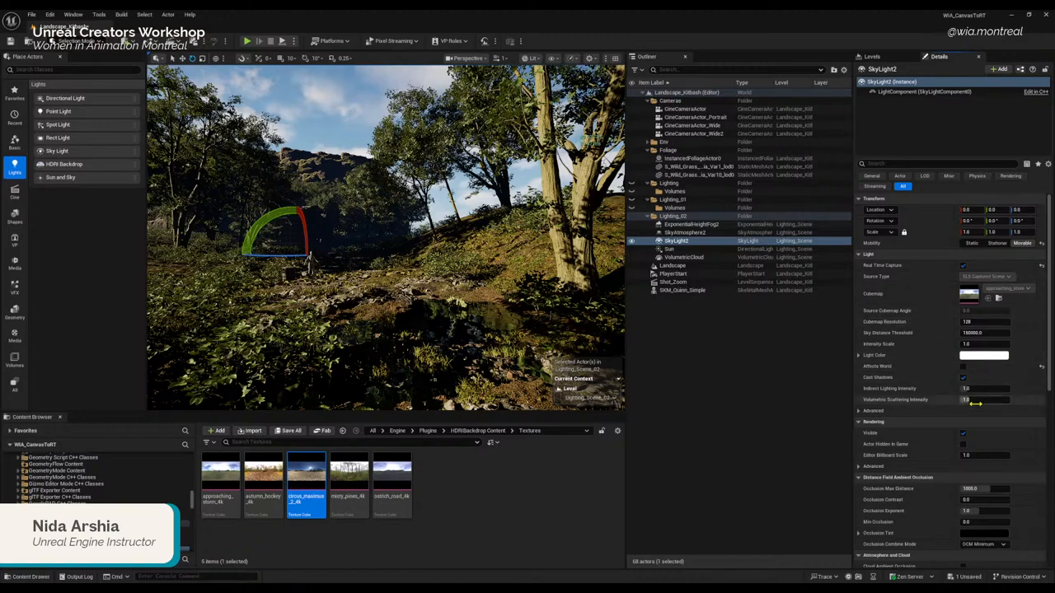
click(963, 367)
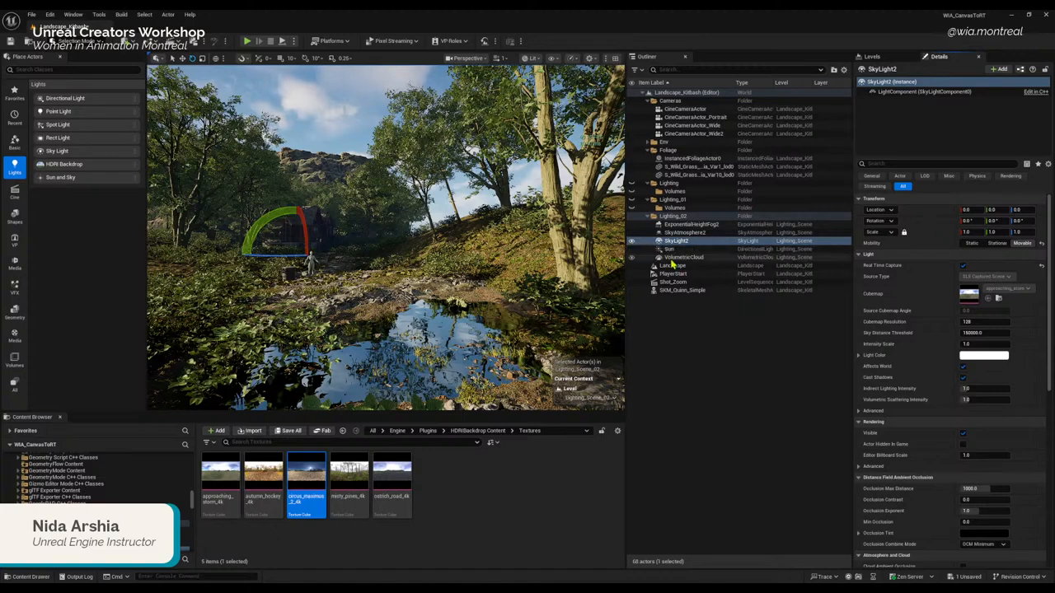
Step: Hide SkyLight2 in the editor, play the level to check its lighting, and stop the play session
click(632, 243)
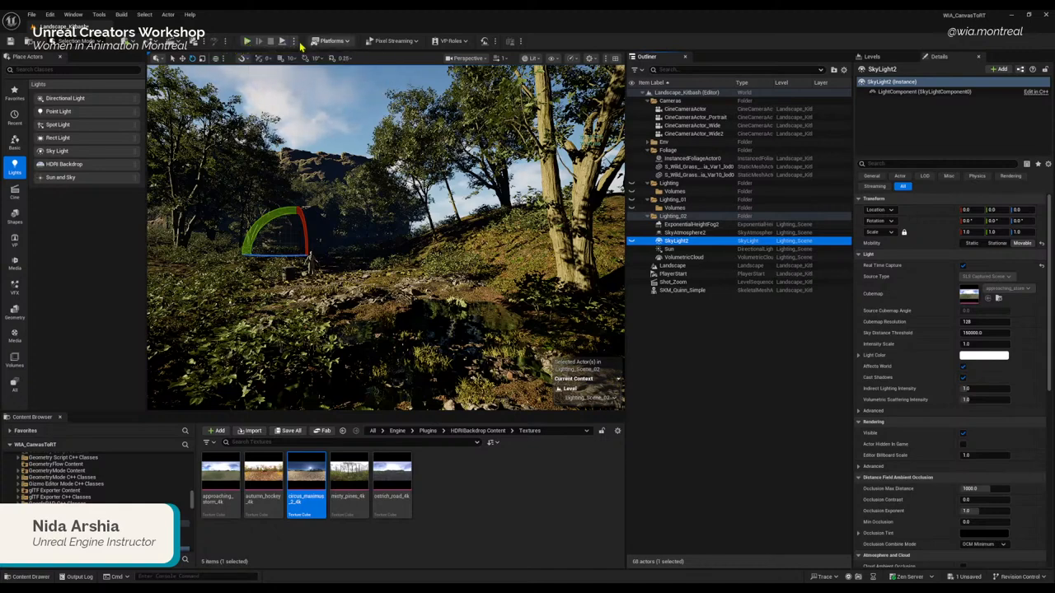
click(248, 42)
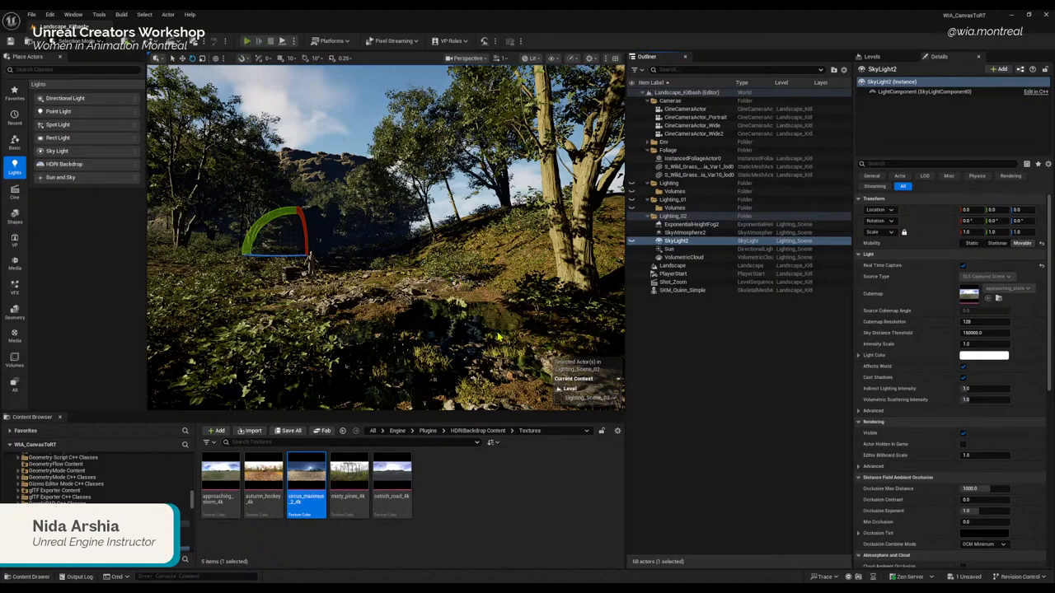
key(alt+p)
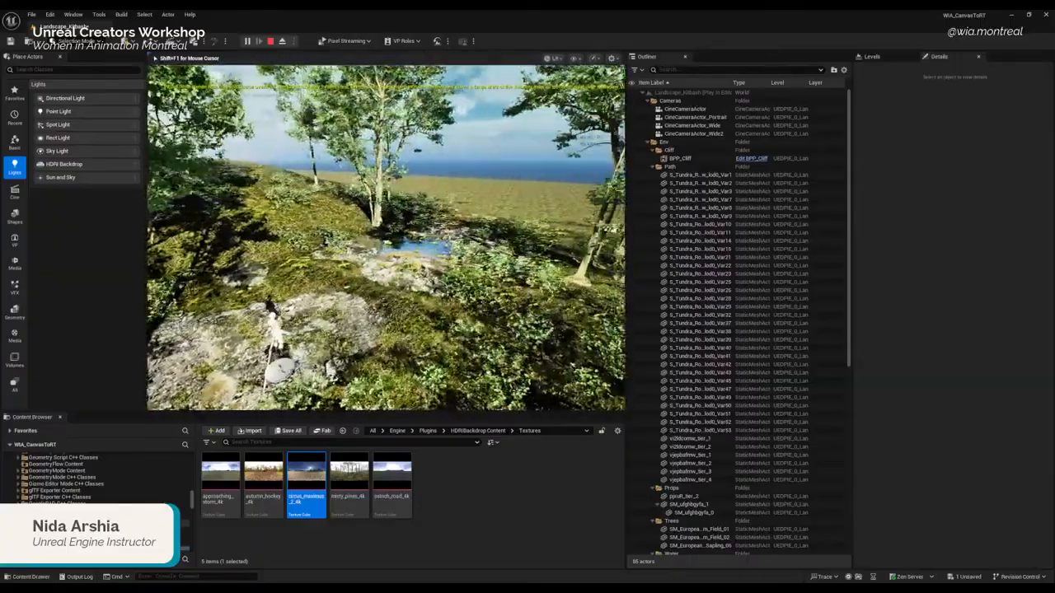
key(w)
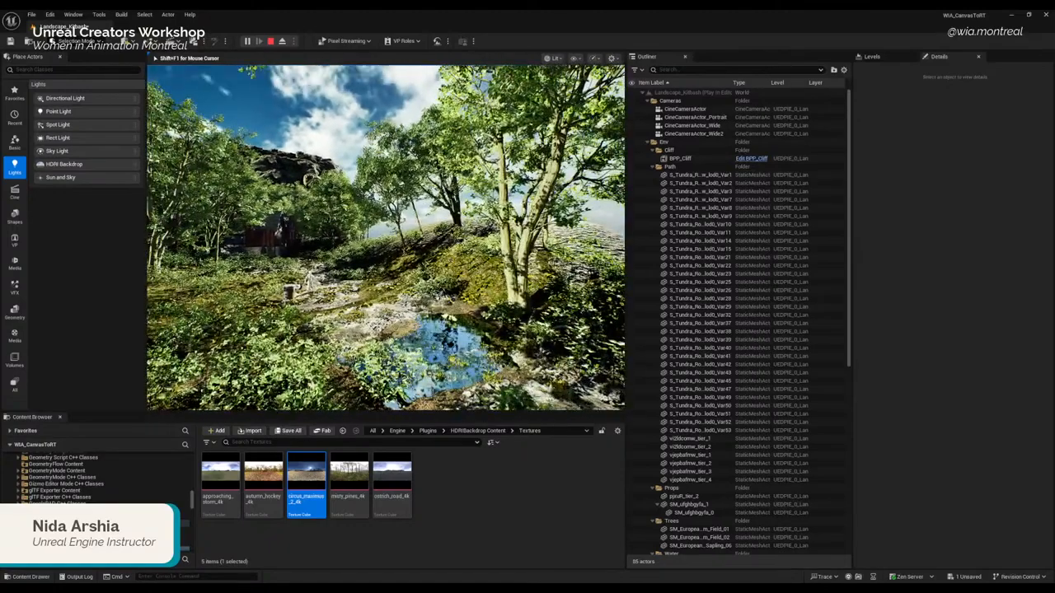
key(Escape)
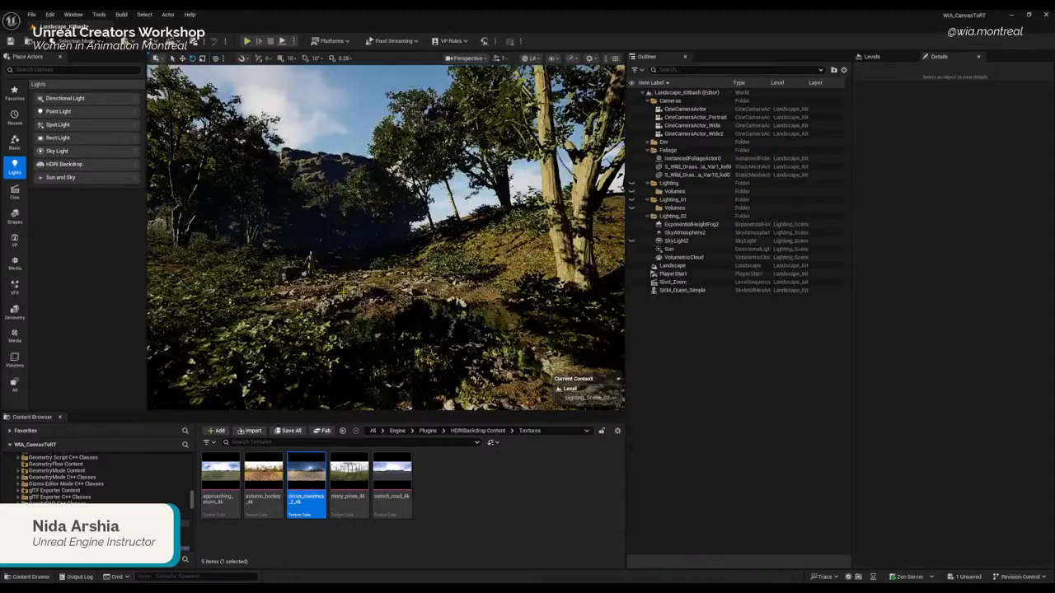
Step: Open the list of levels and show the Lighting_Scene_01 sublevel in the editor
click(874, 57)
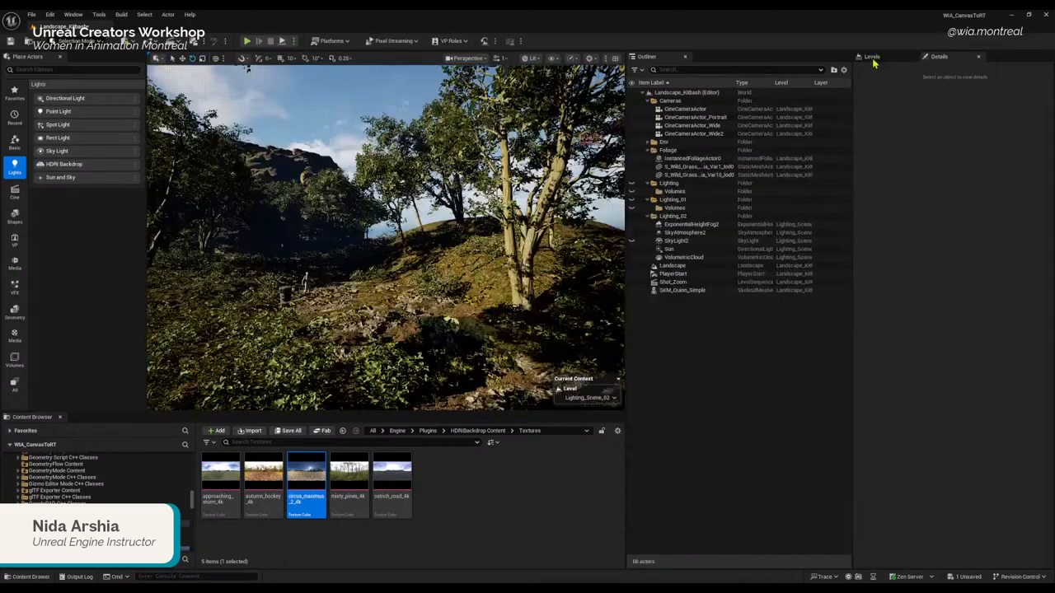
click(899, 105)
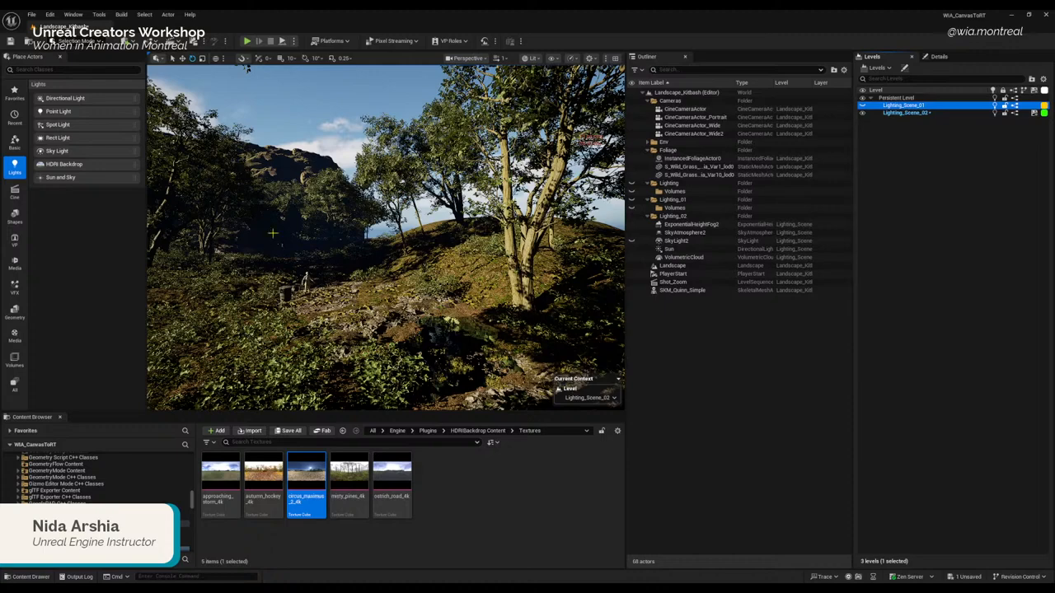
click(863, 106)
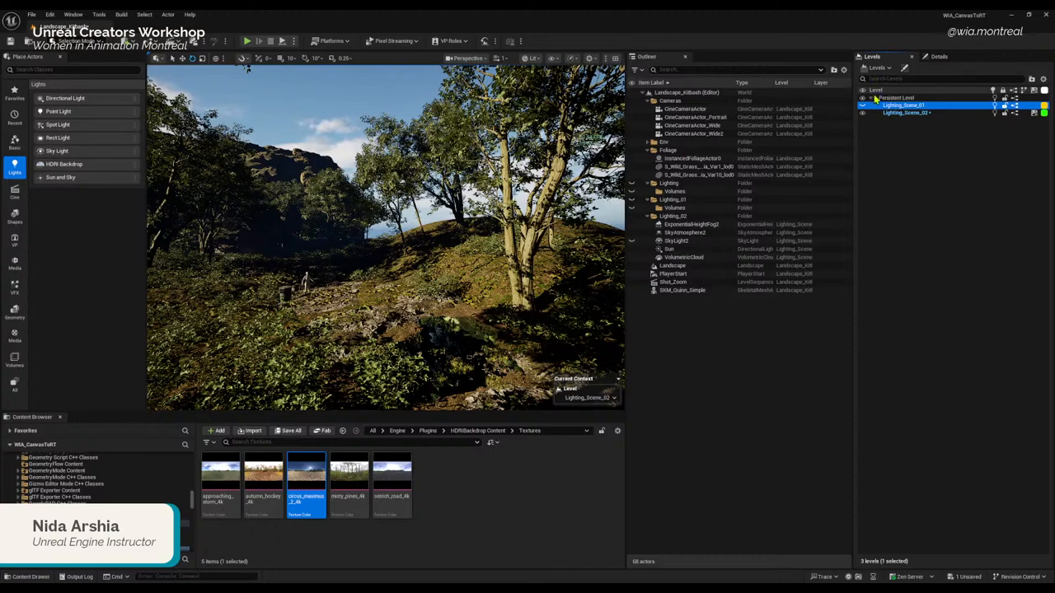
click(863, 105)
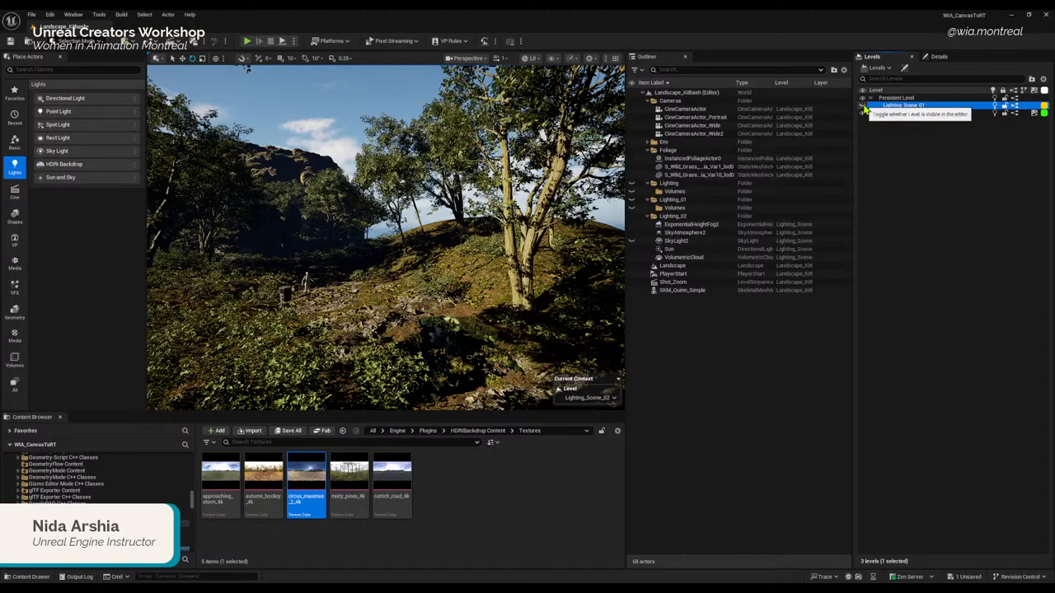
click(863, 106)
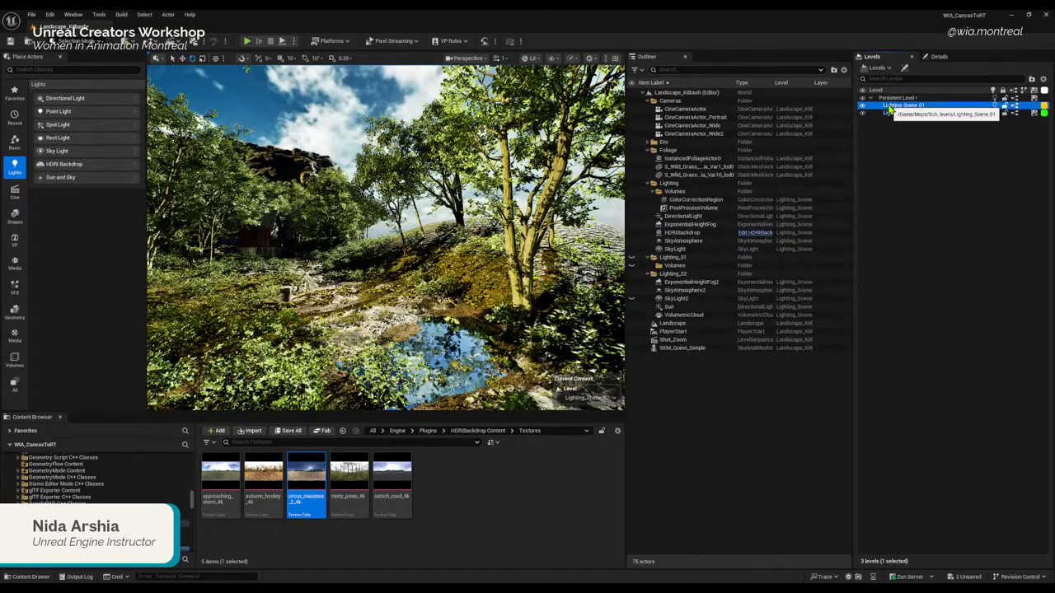
Step: Change Lighting_Scene_01's streaming method to Blueprint and make Lighting_Scene_02 the current level
right_click(893, 108)
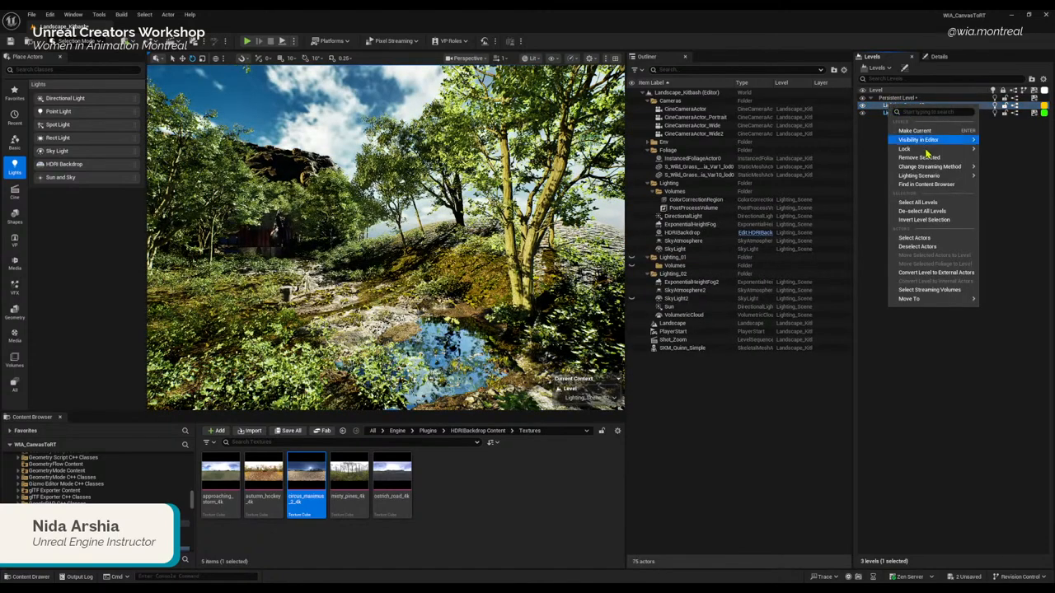
mouse_move(956, 167)
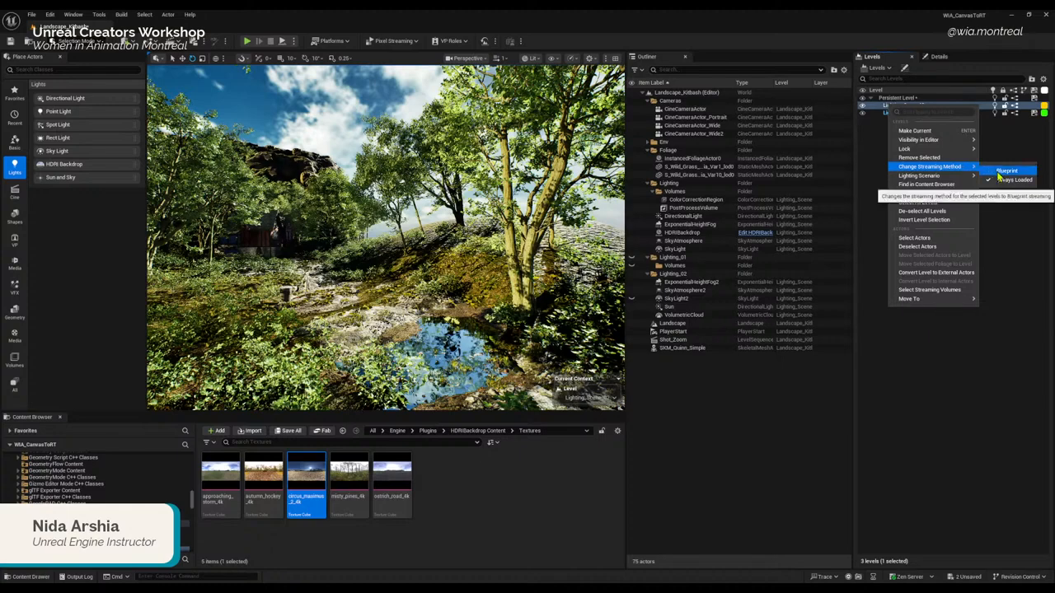
click(1005, 171)
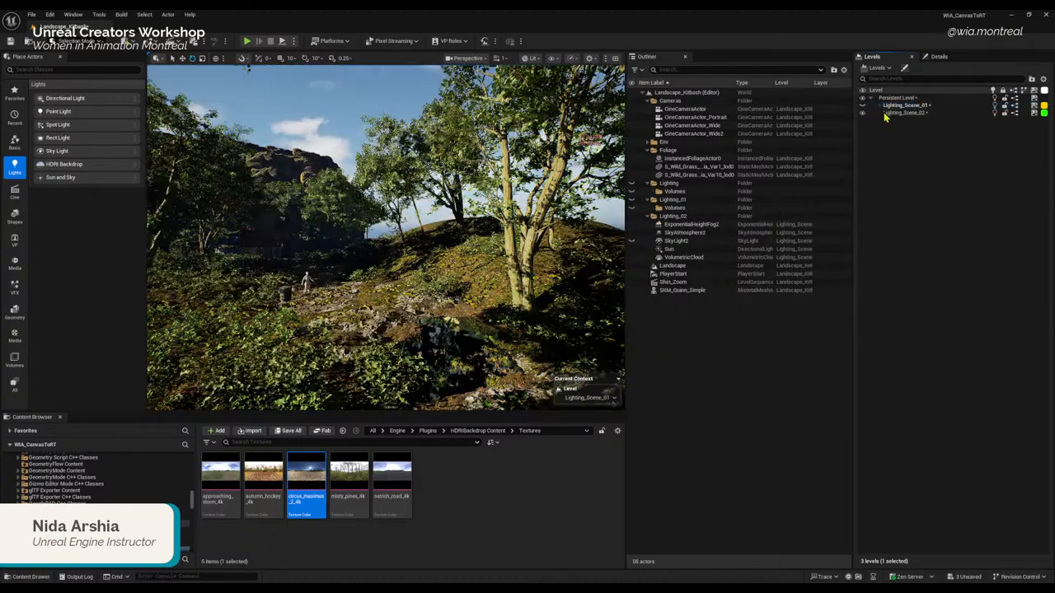
double_click(896, 113)
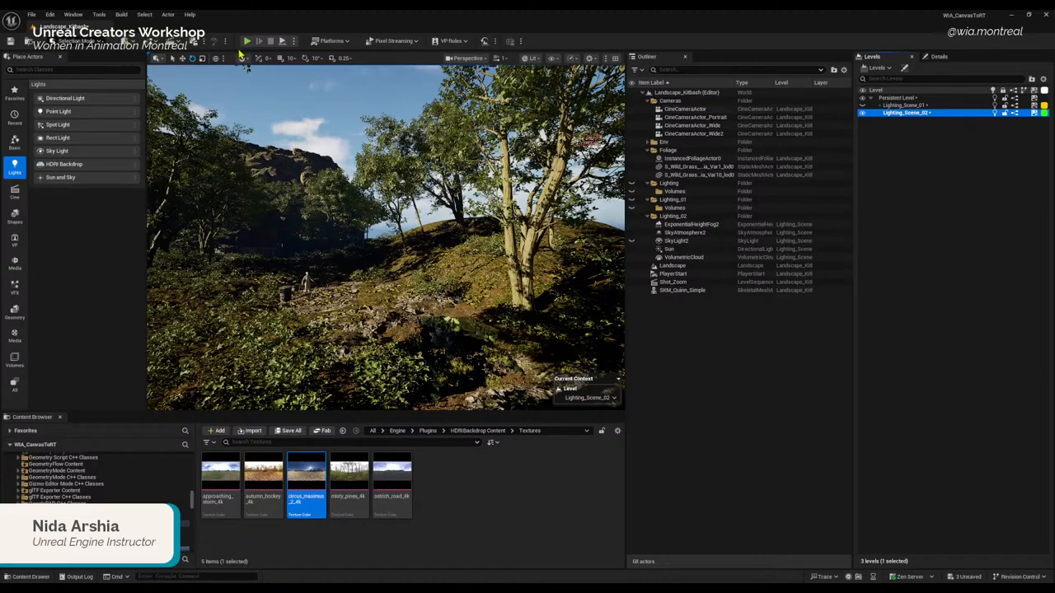
Step: Play the level, move from the barn back along the rocky path to check the lighting, and stop the session
click(246, 40)
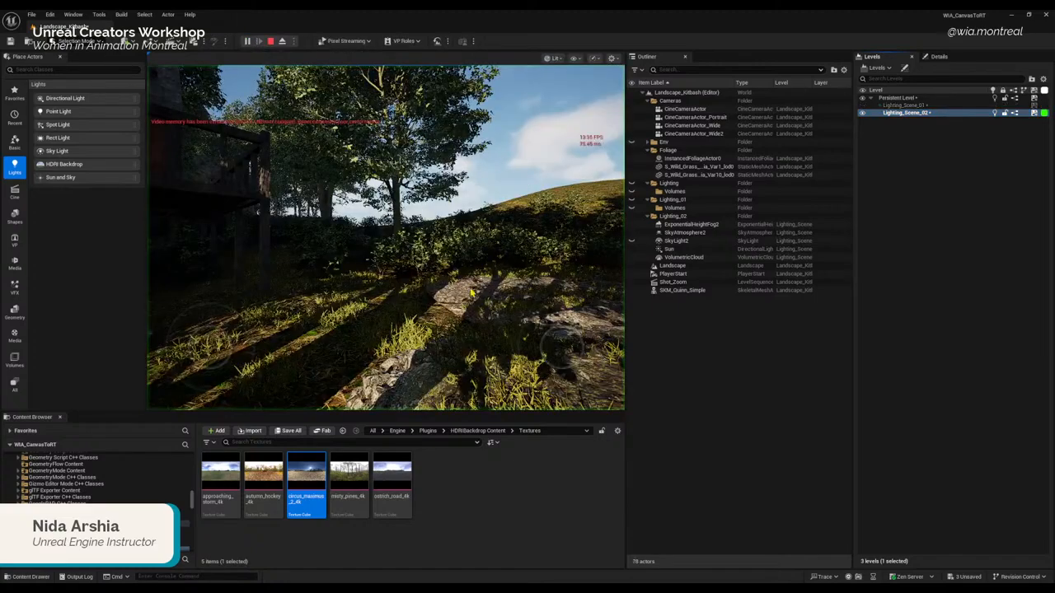
click(471, 293)
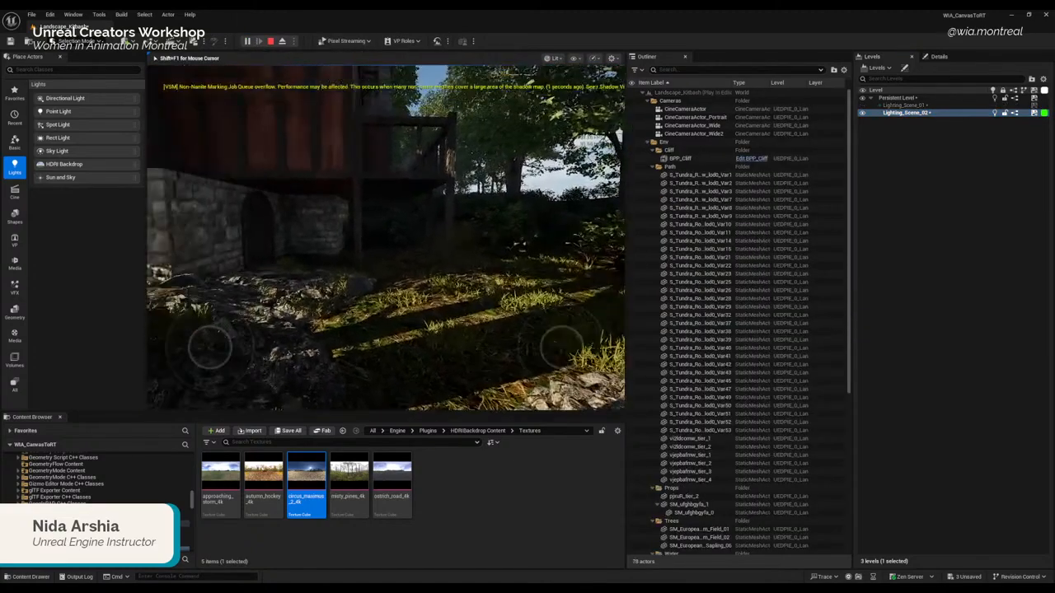
key(s)
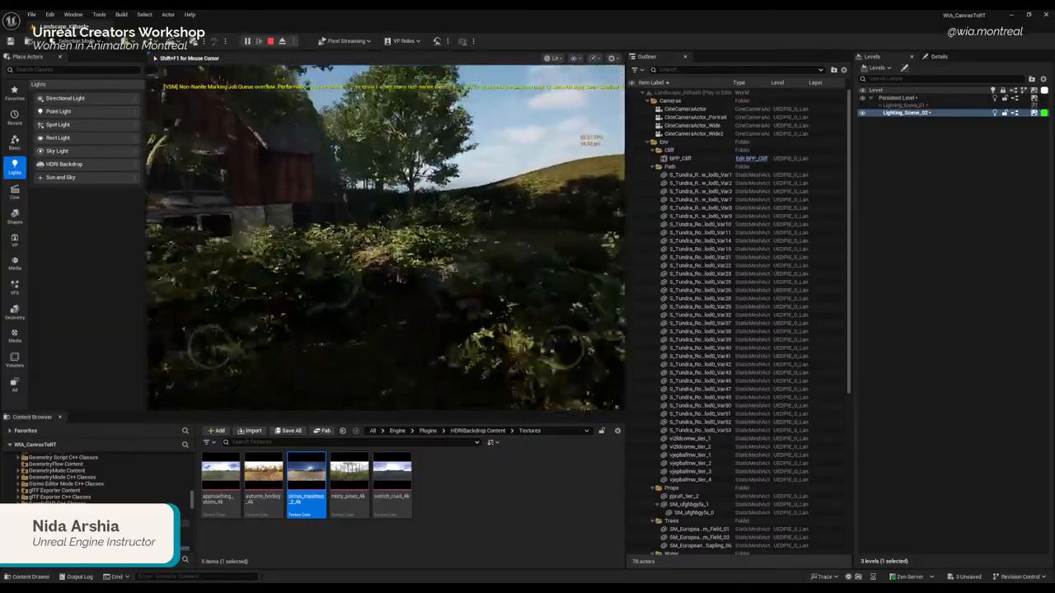
key(s)
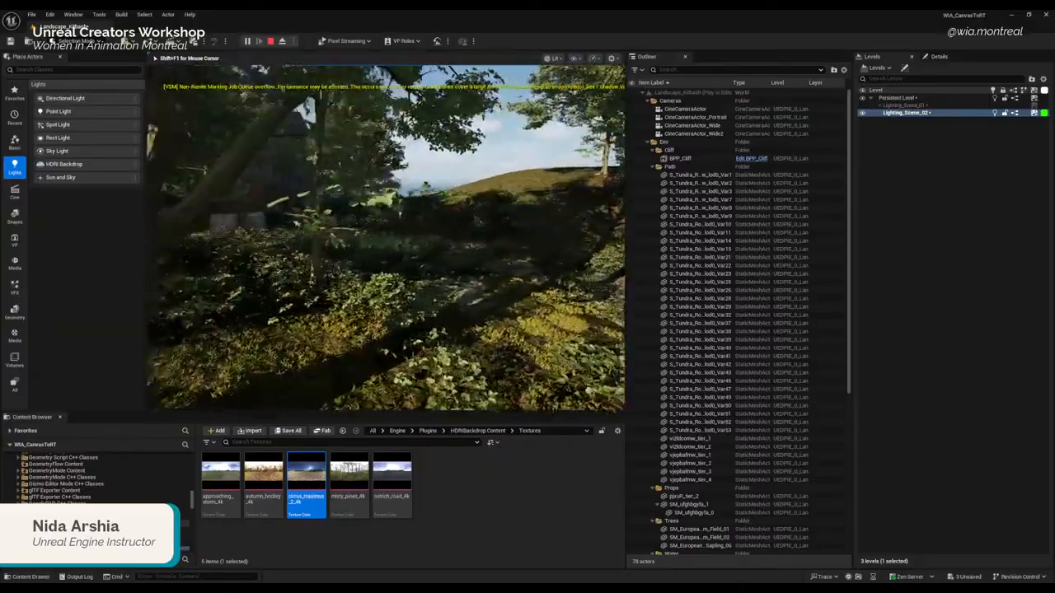
key(s)
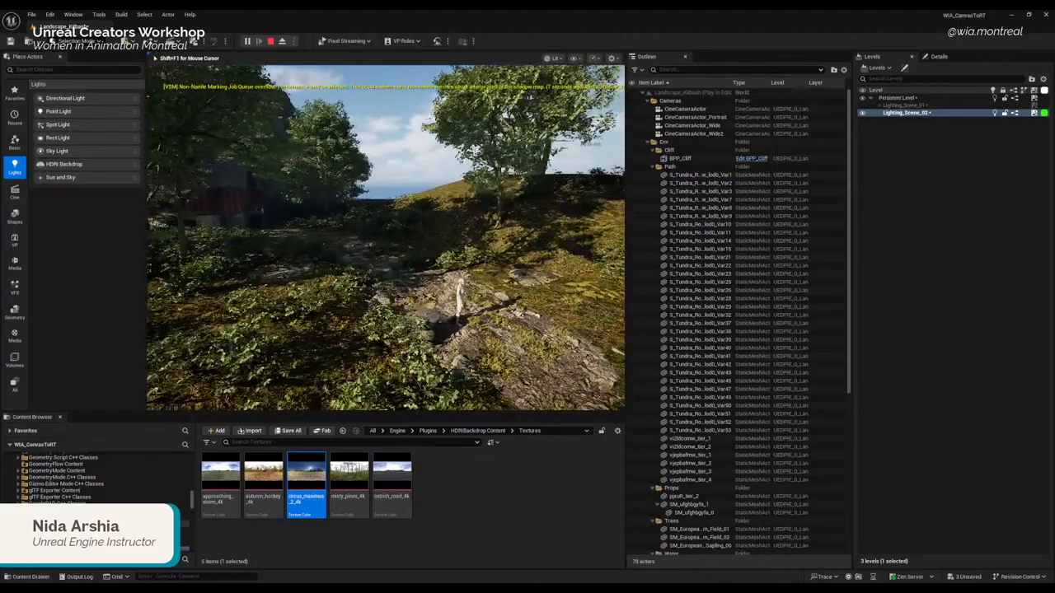
key(s)
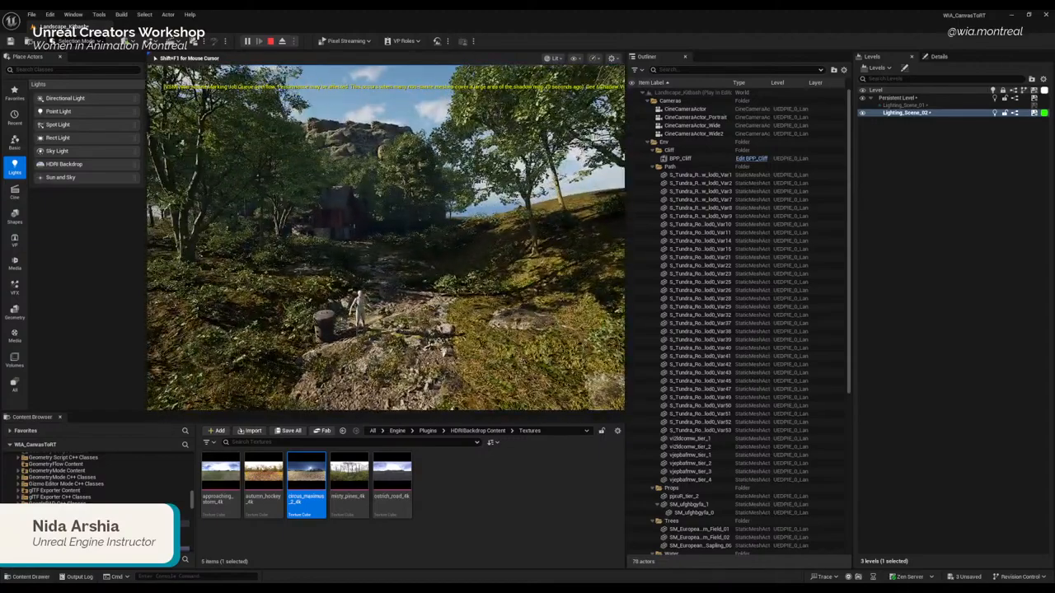
key(Escape)
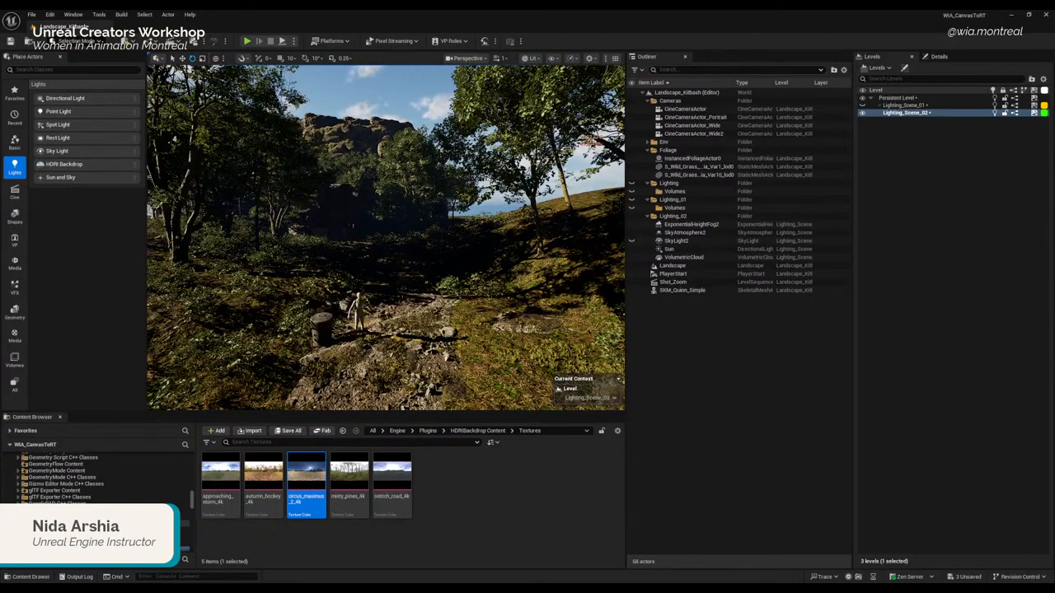
Step: Save all modified levels, including the Lighting_Scene_01 sublevel
click(32, 14)
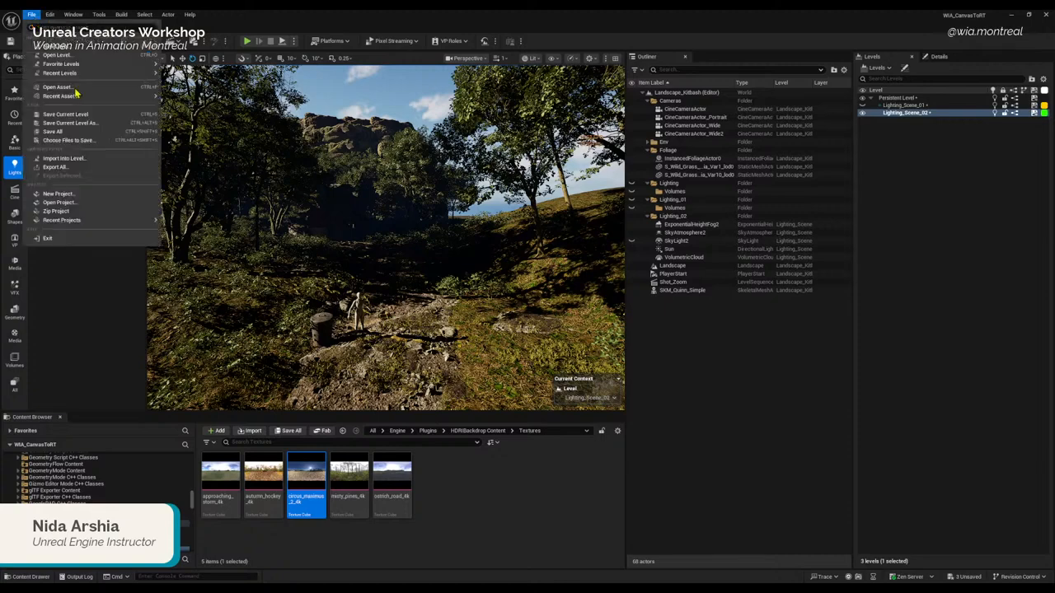
click(69, 138)
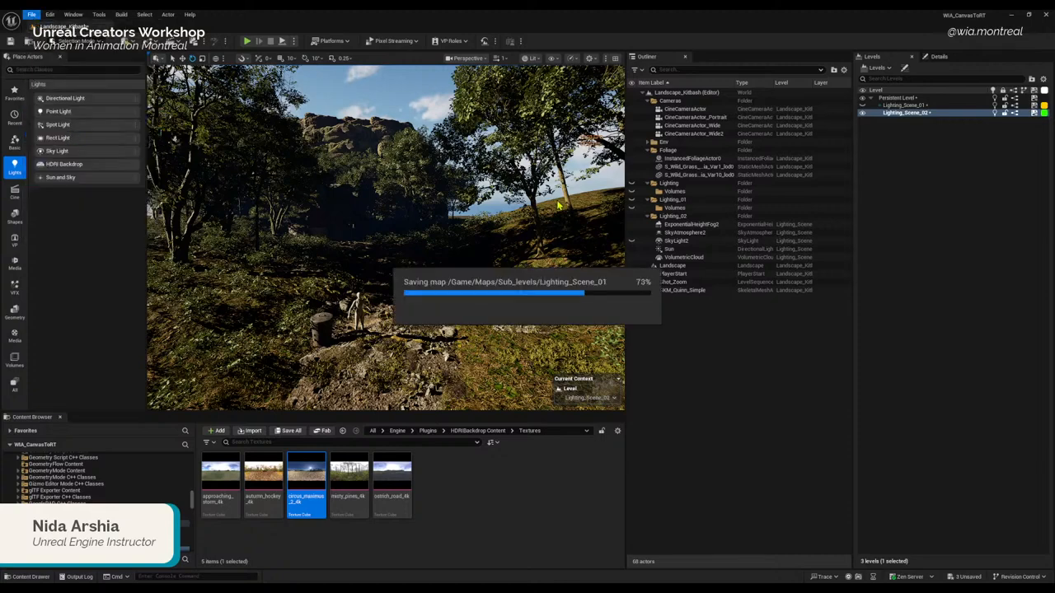
click(432, 180)
right_drag(358, 222, 359, 190)
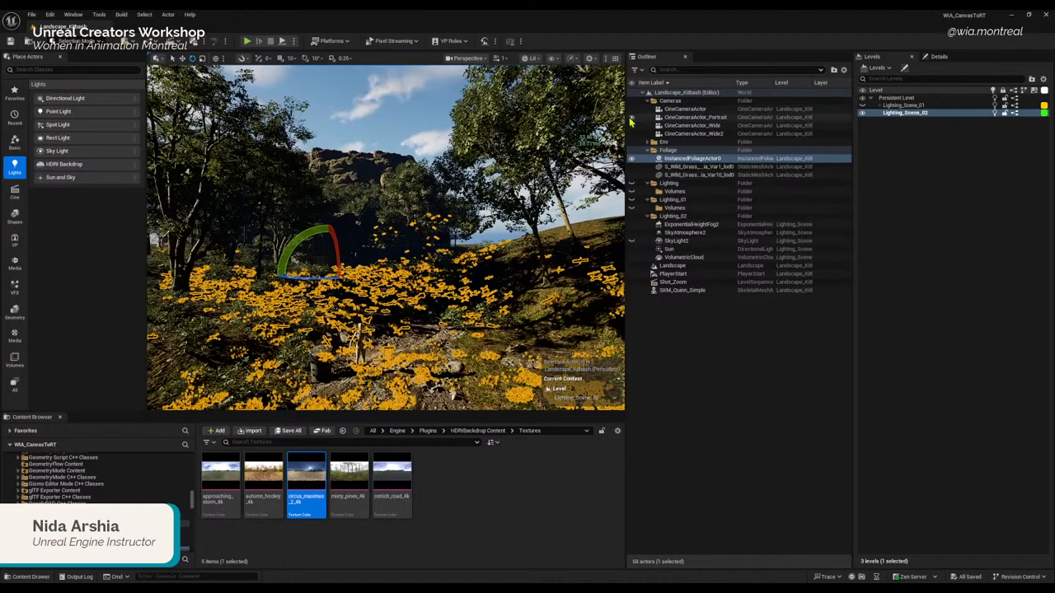
Step: Clear the foliage selection and make every actor in the Landscape_Kitbash level visible, including SkyLight2
key(Escape)
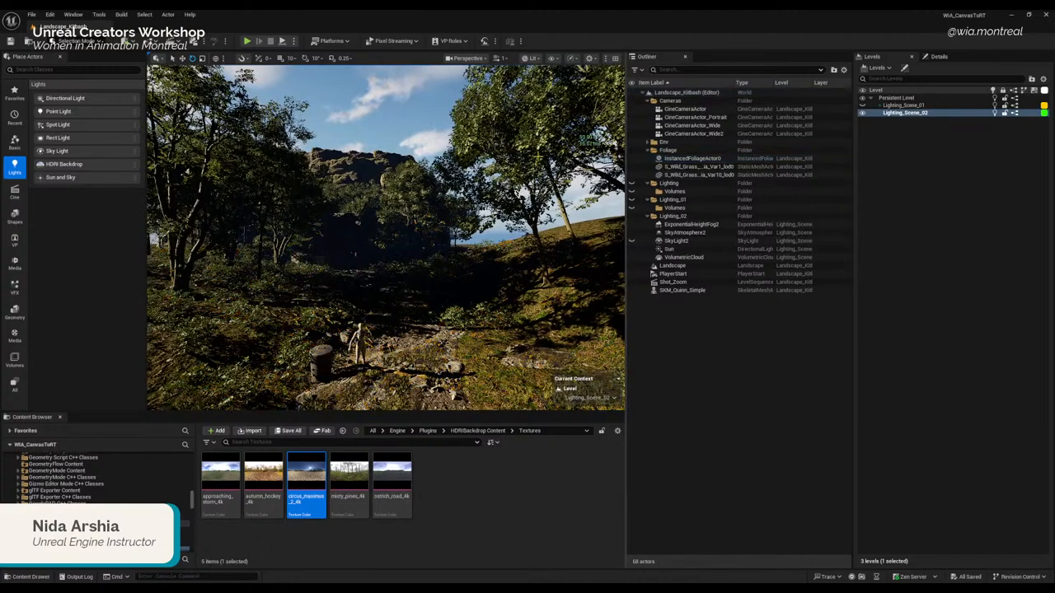
click(632, 93)
click(632, 94)
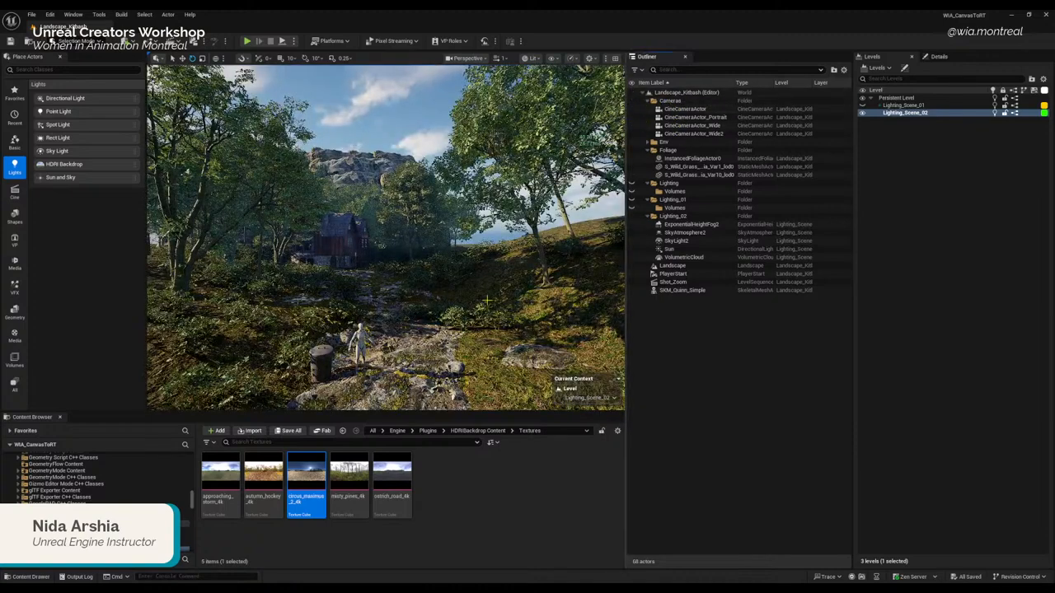
right_drag(487, 300, 536, 302)
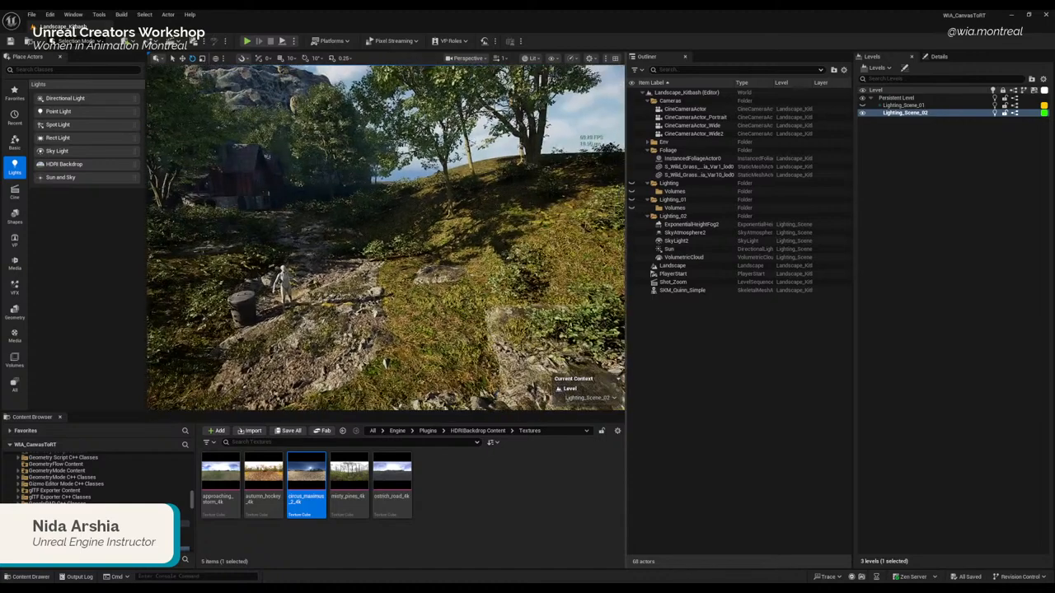
Step: Turn off Affects World for SkyLight2 in the Lighting_02 folder and save the level
click(689, 224)
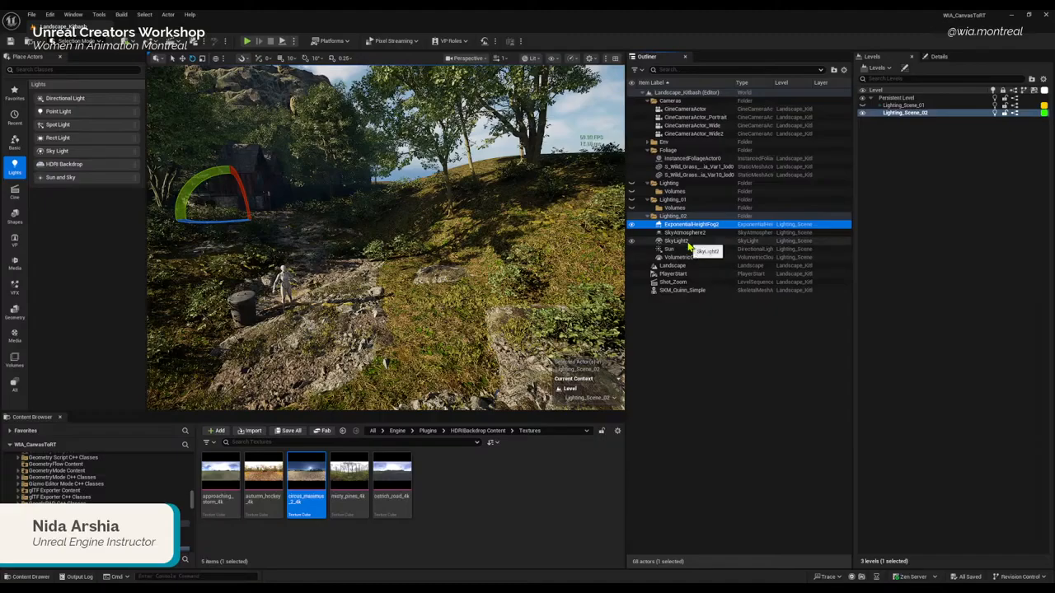
double_click(677, 241)
key(s)
mouse_move(385, 238)
right_down()
mouse_move(412, 198)
mouse_move(350, 188)
mouse_move(373, 237)
right_up()
scroll(367, 215, up, 5)
key(s)
mouse_move(448, 321)
right_down()
mouse_move(492, 319)
mouse_move(448, 321)
right_up()
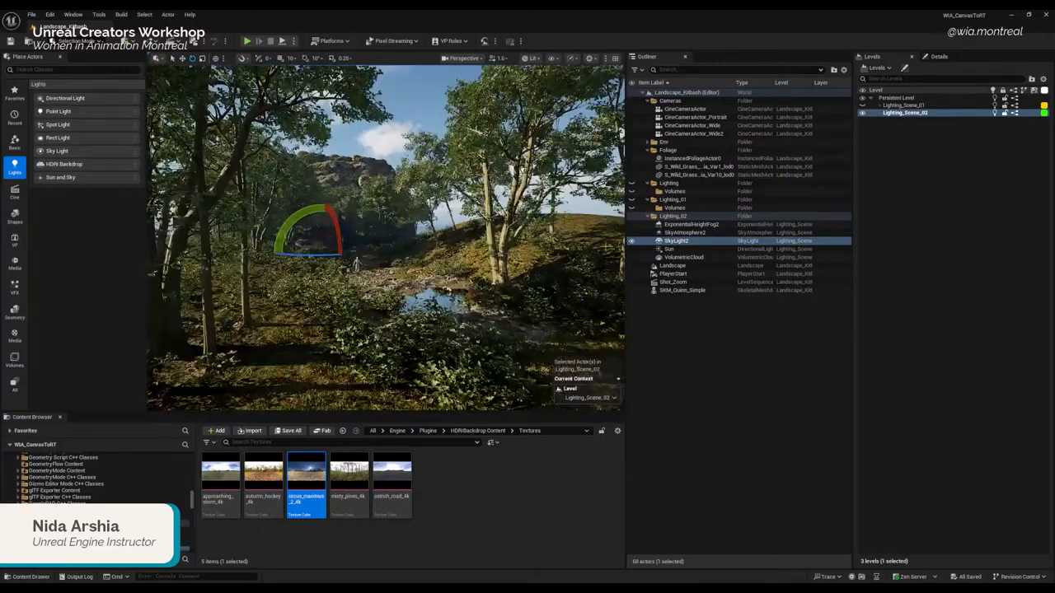
click(939, 56)
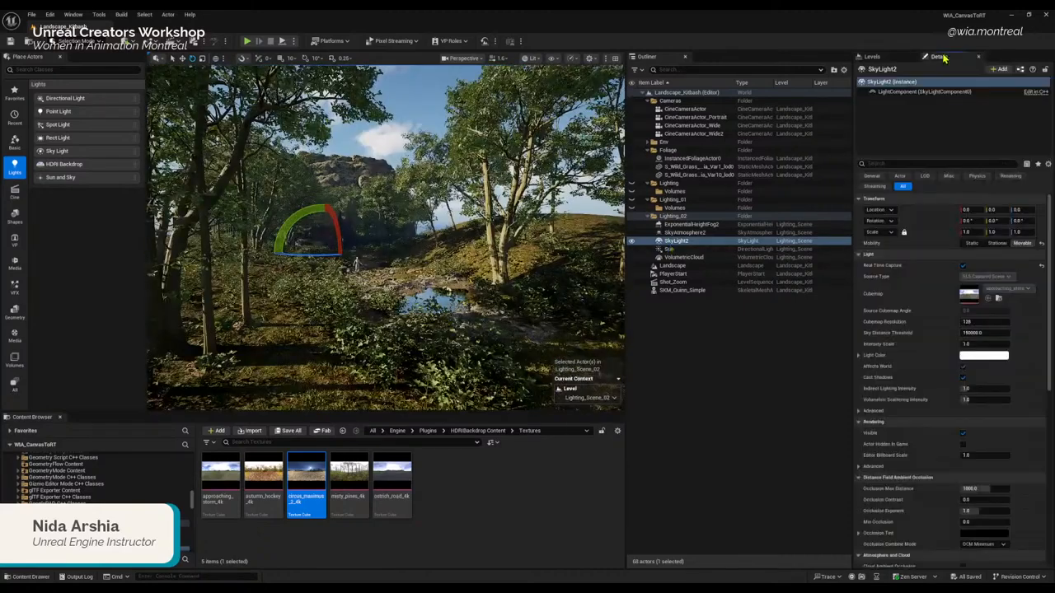
scroll(946, 338, down, 1)
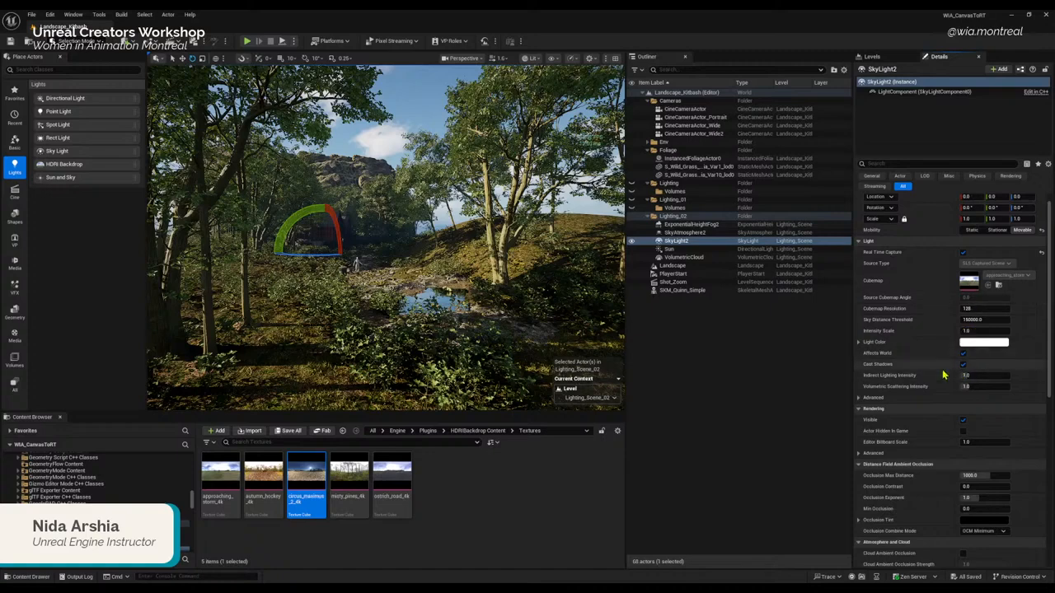
scroll(944, 375, down, 1)
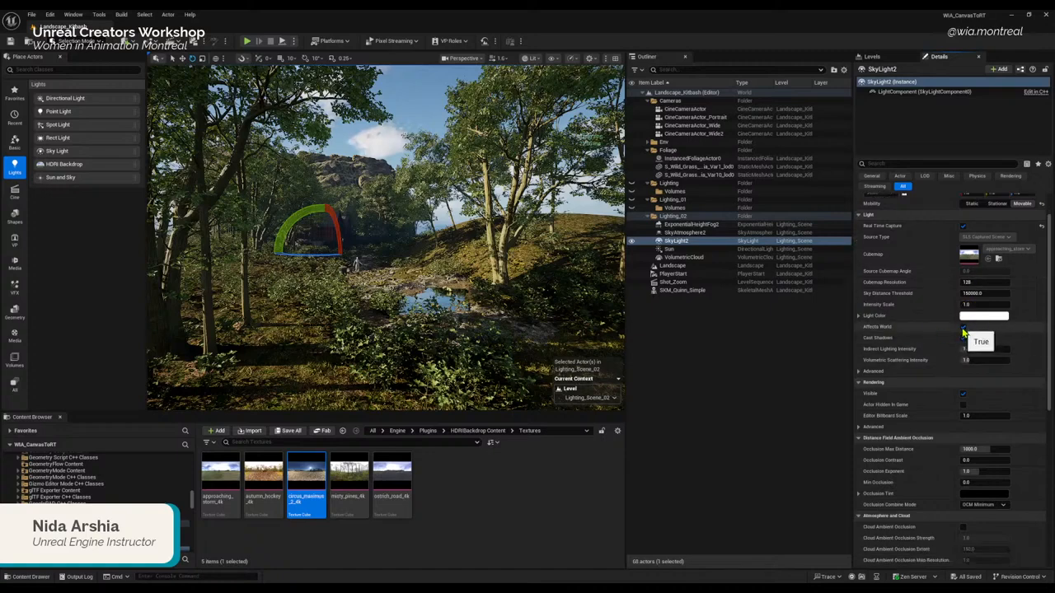
click(962, 327)
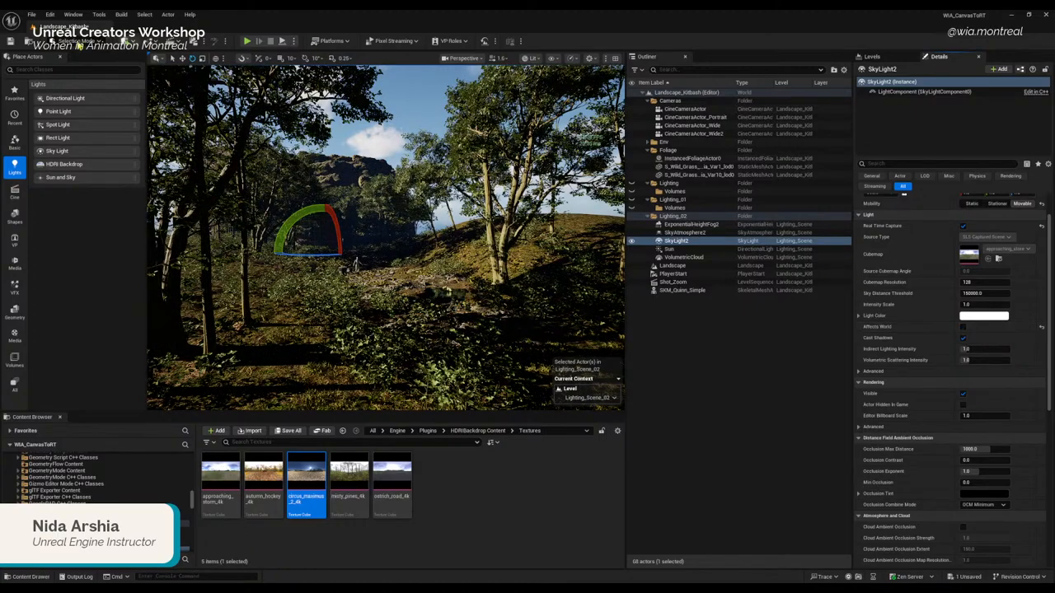
click(11, 42)
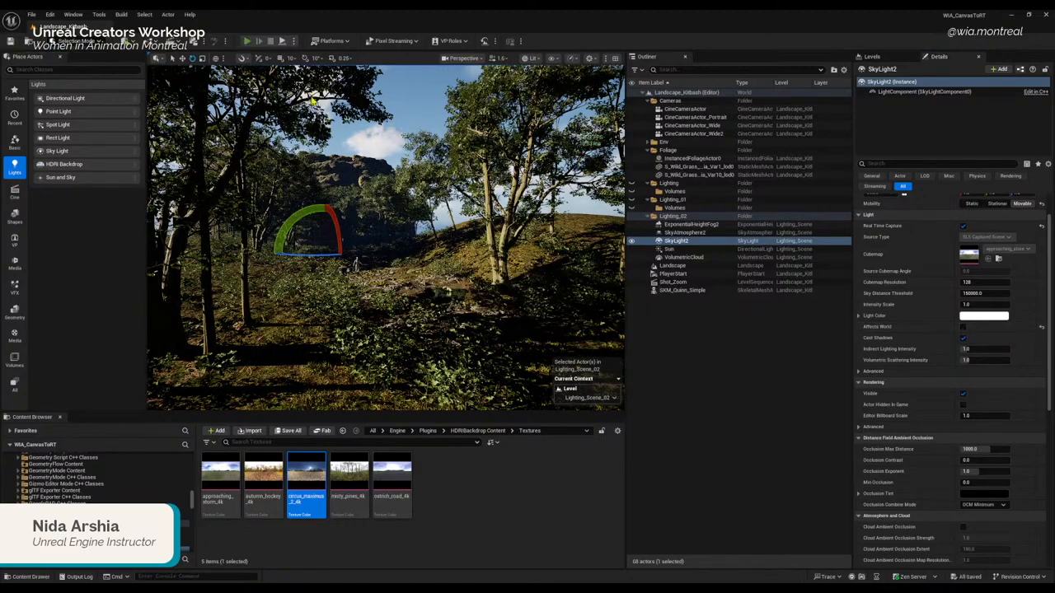
Step: Play the level to check the lighting without the sky light's contribution, stop the session, and return to SkyLight2
click(247, 42)
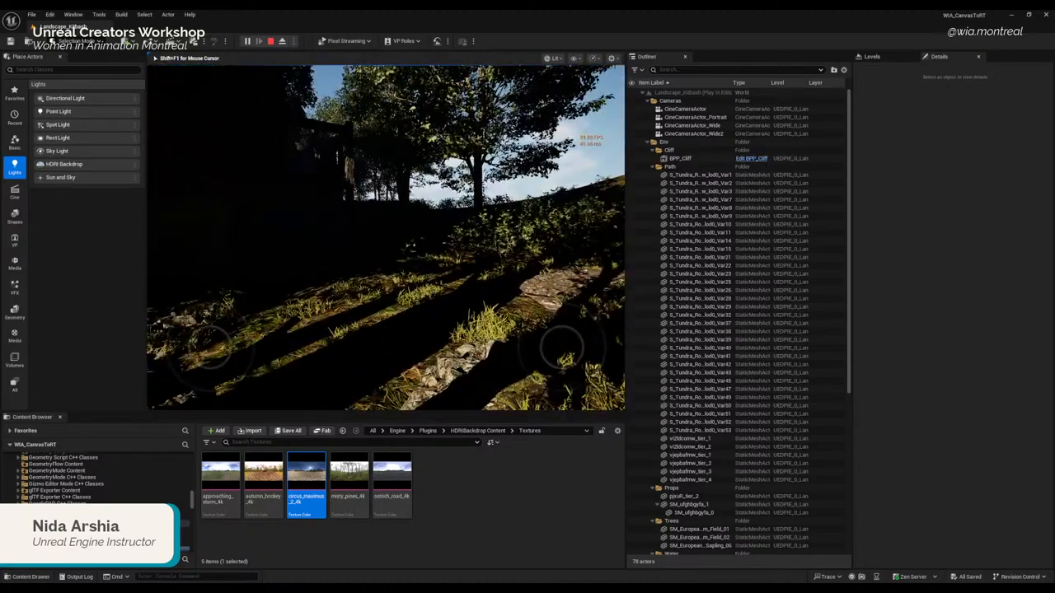
key(Escape)
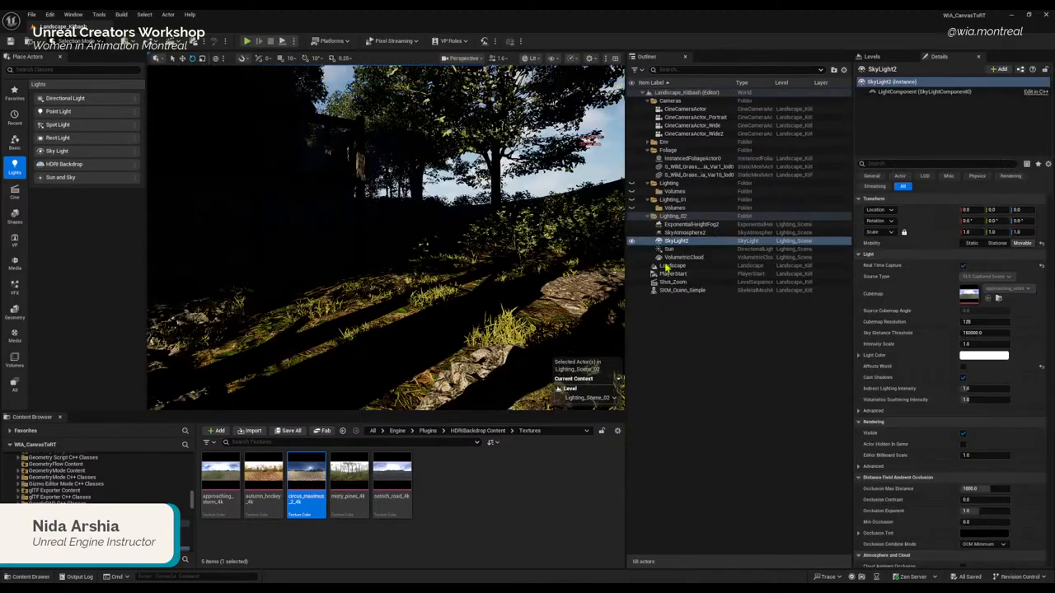
click(674, 240)
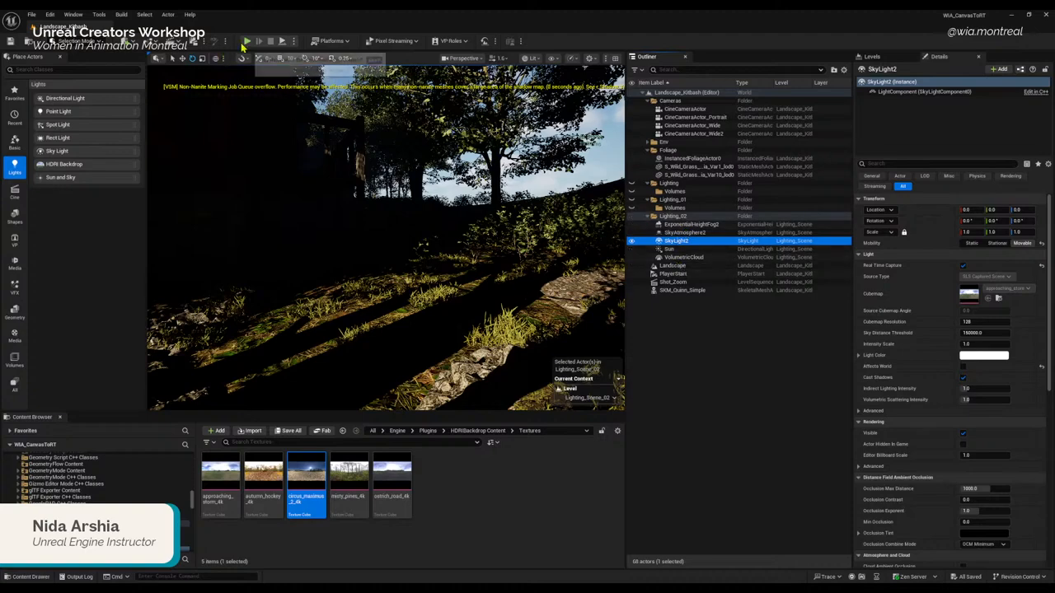
key(f)
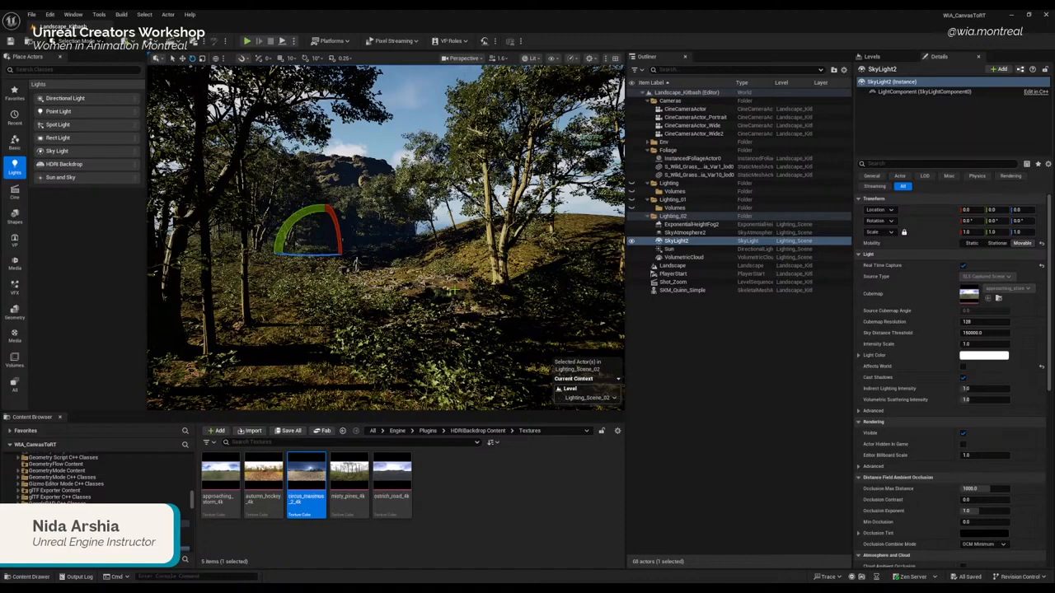
Step: Review the settings of SkyAtmosphere2 and SkyLight2 and check the list of lighting sublevels
click(689, 234)
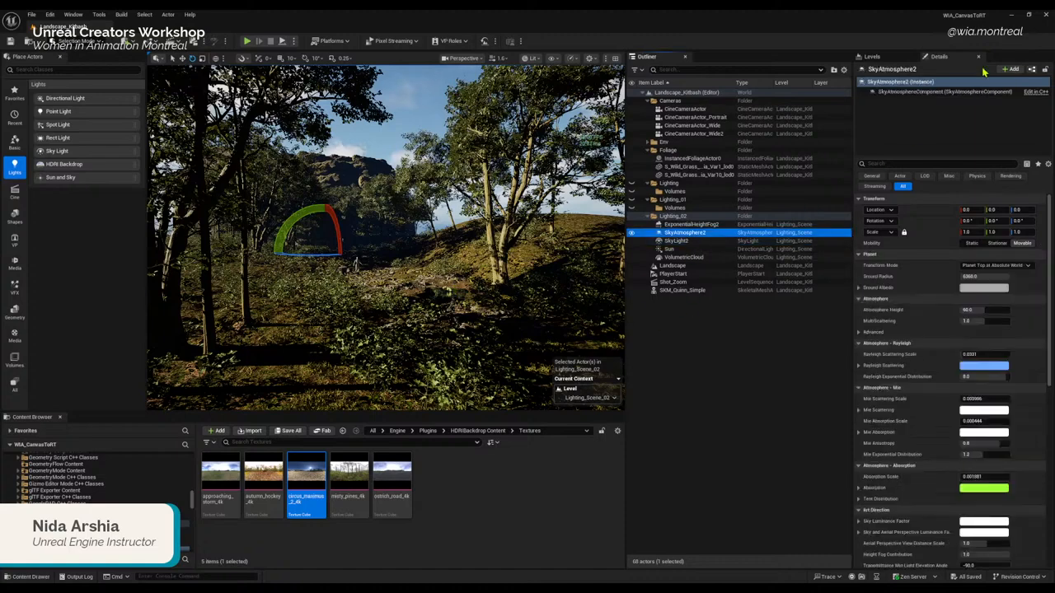
click(872, 56)
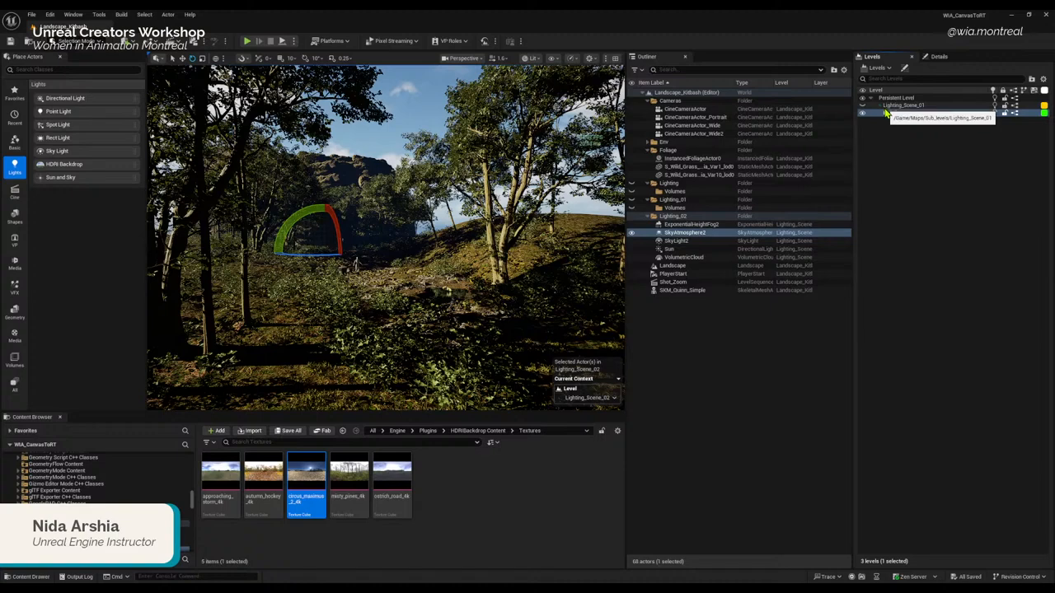
click(939, 56)
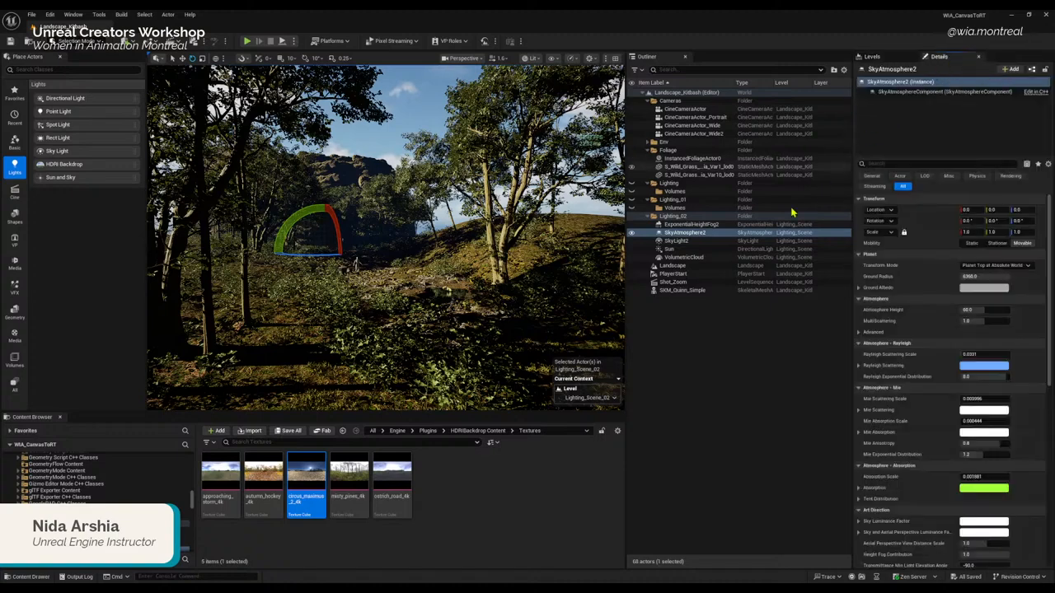
click(683, 241)
click(686, 234)
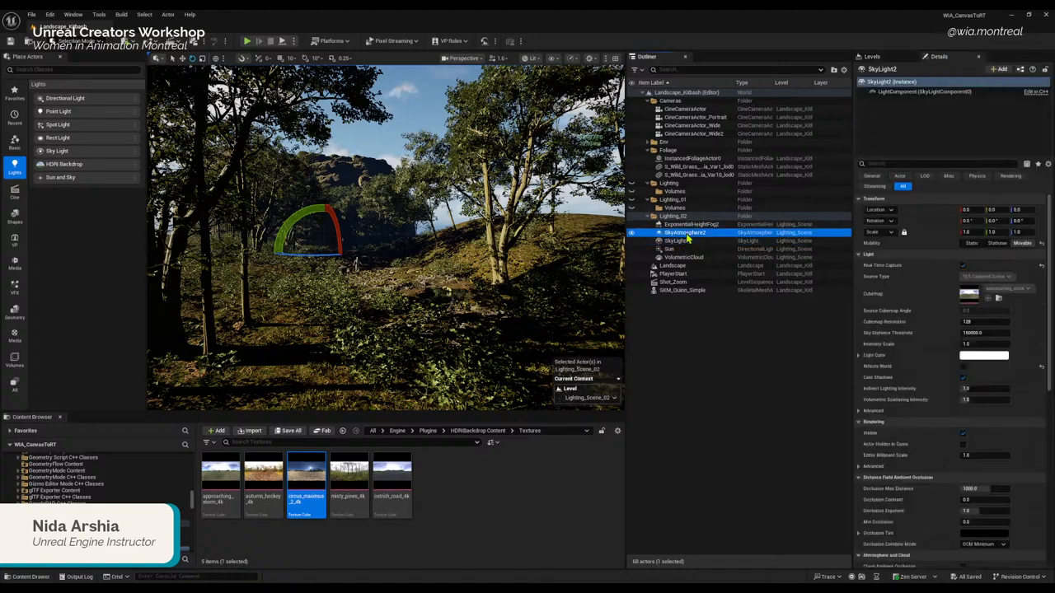
Step: Select the SKM_Quinn_Simple mannequin and look through its property categories, ending with the Rendering settings
click(356, 268)
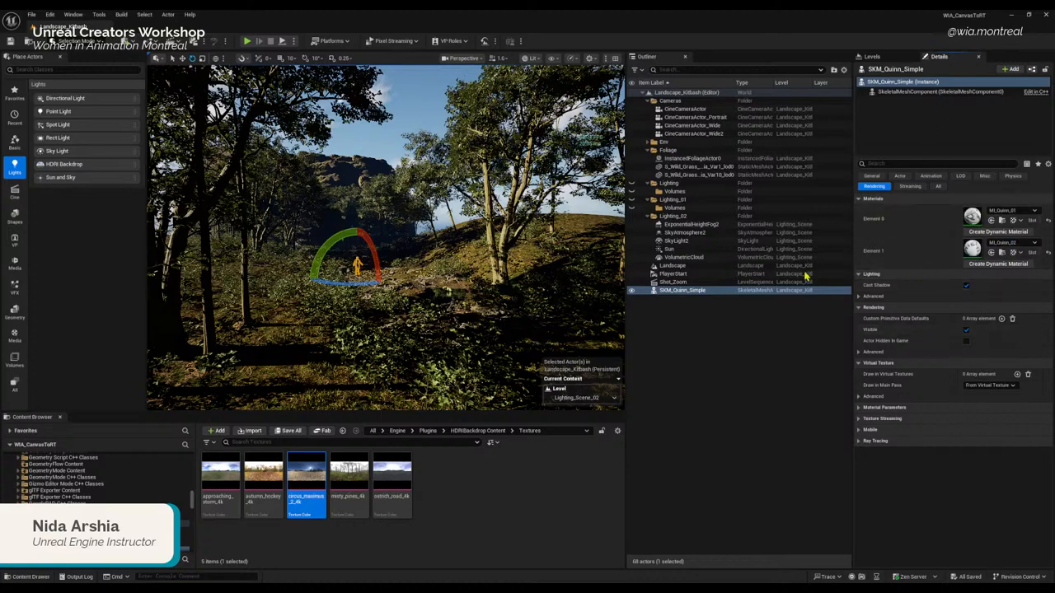
click(681, 293)
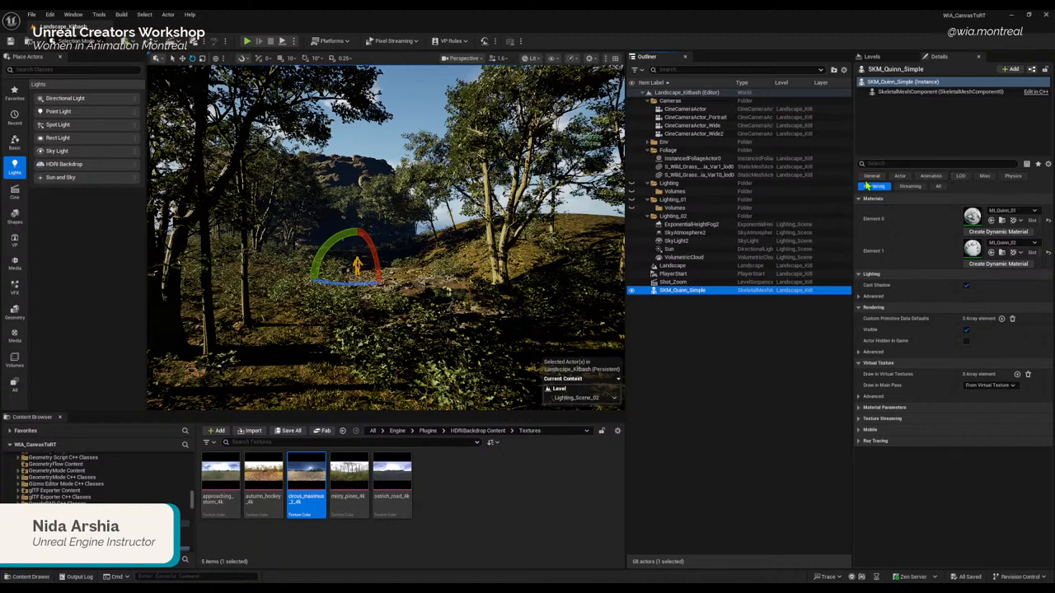
click(938, 187)
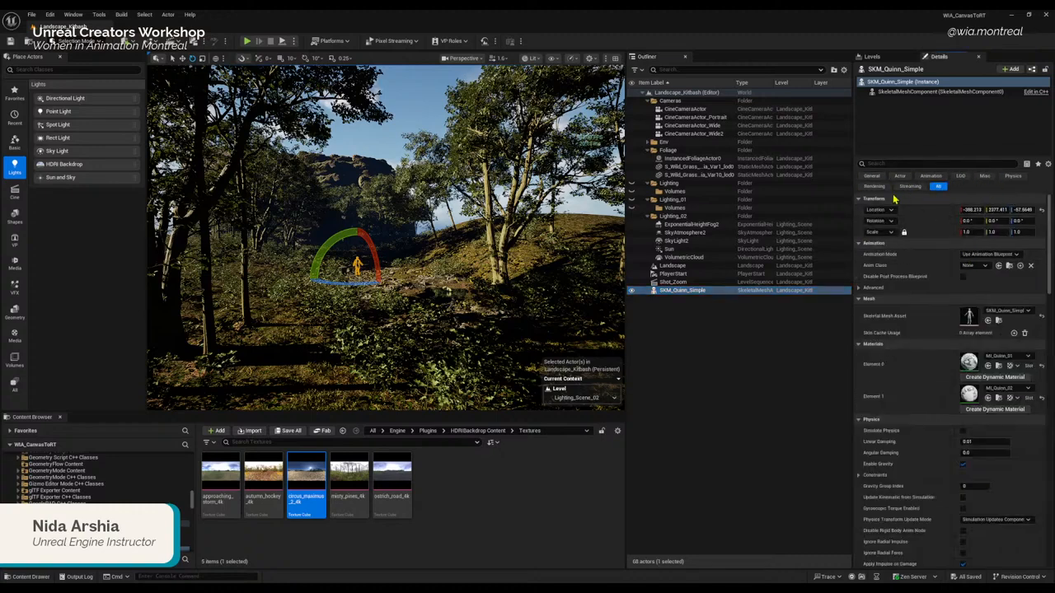
click(871, 176)
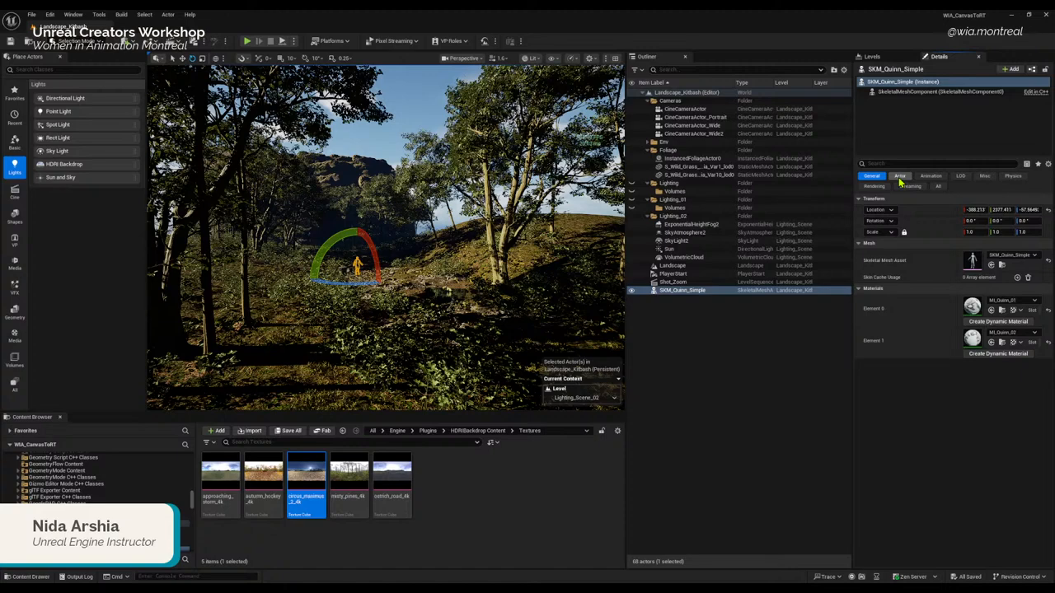
click(900, 176)
click(933, 176)
click(960, 175)
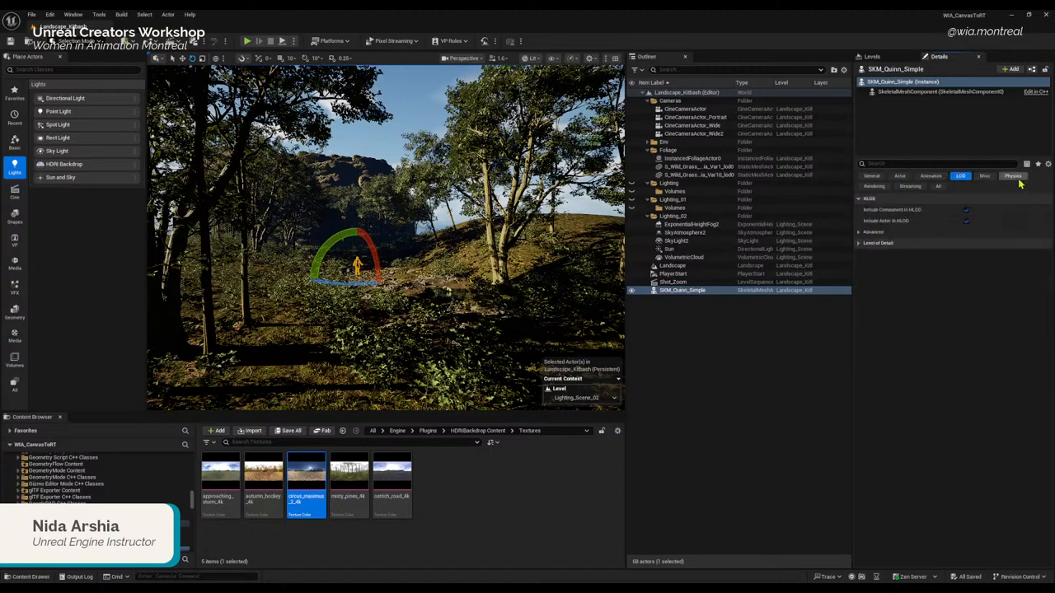
click(1018, 181)
click(874, 186)
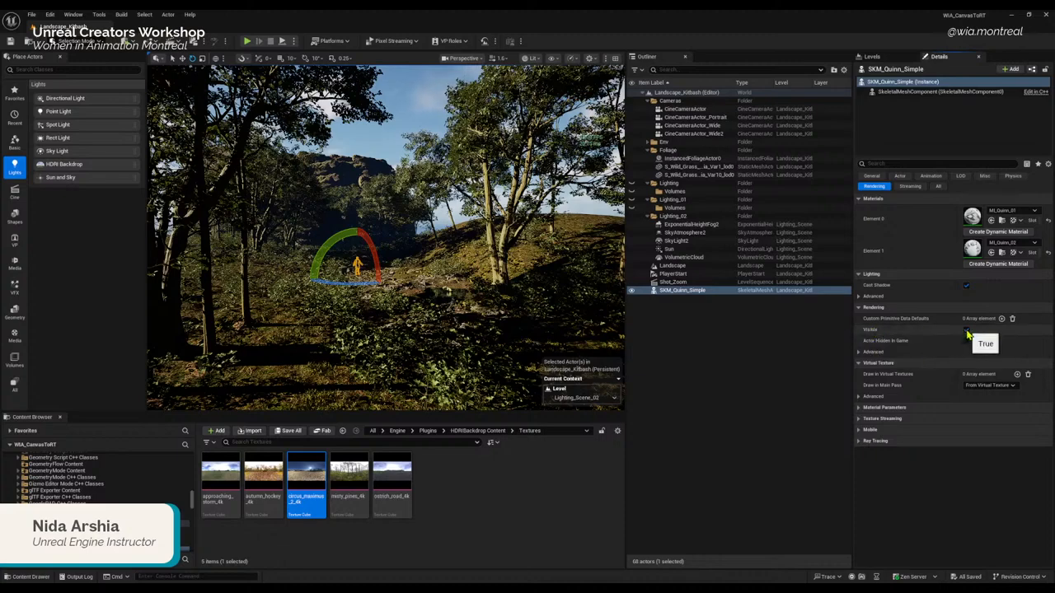
Step: Turn off Visible for the SKM_Quinn_Simple mannequin and inspect its spot on the rocky path up close
click(967, 331)
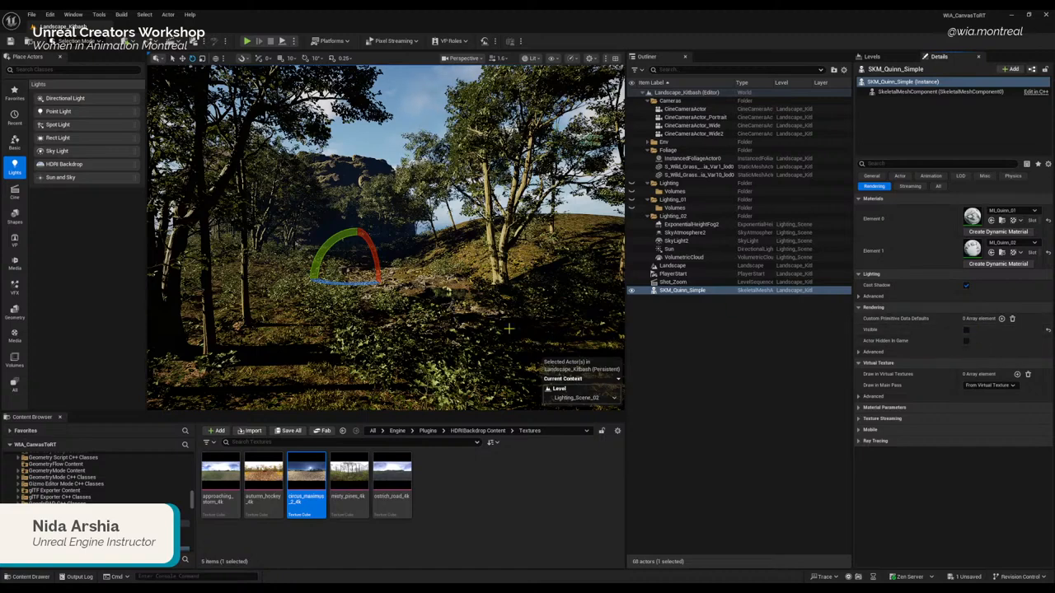
right_drag(492, 328, 478, 327)
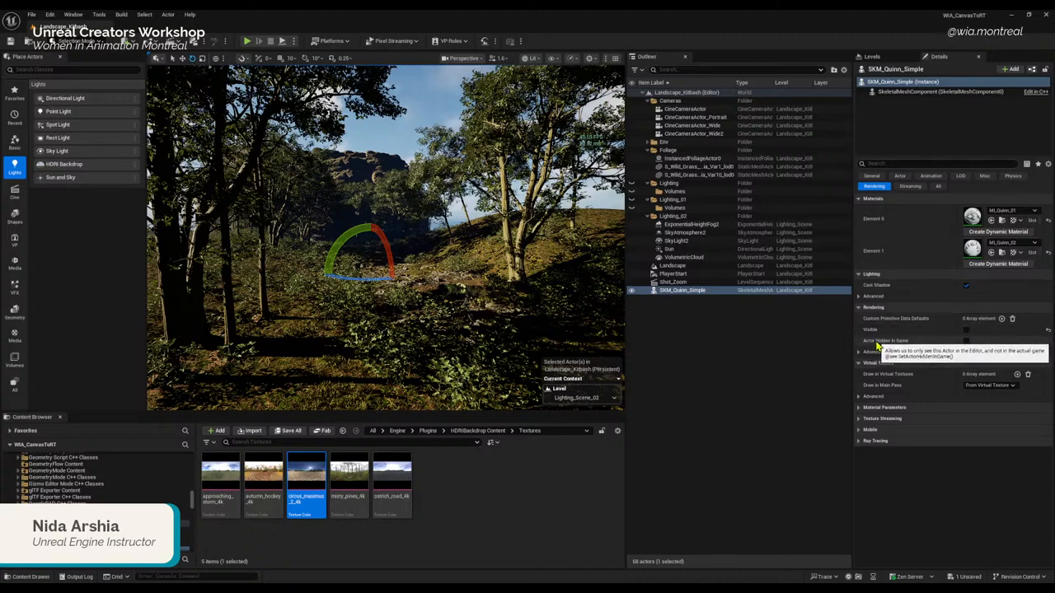
right_drag(386, 237, 401, 228)
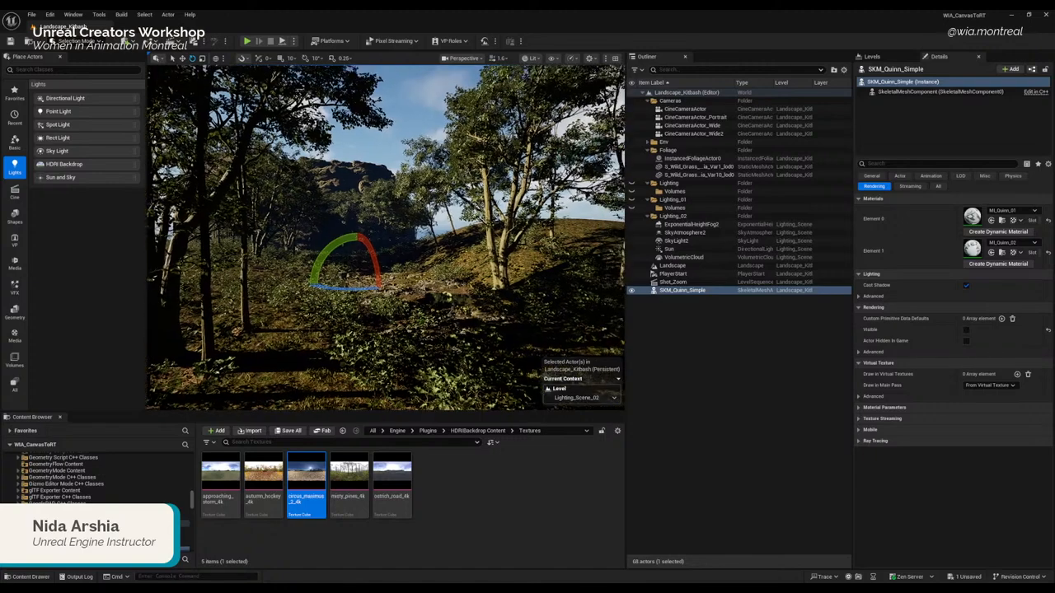
right_drag(435, 311, 403, 320)
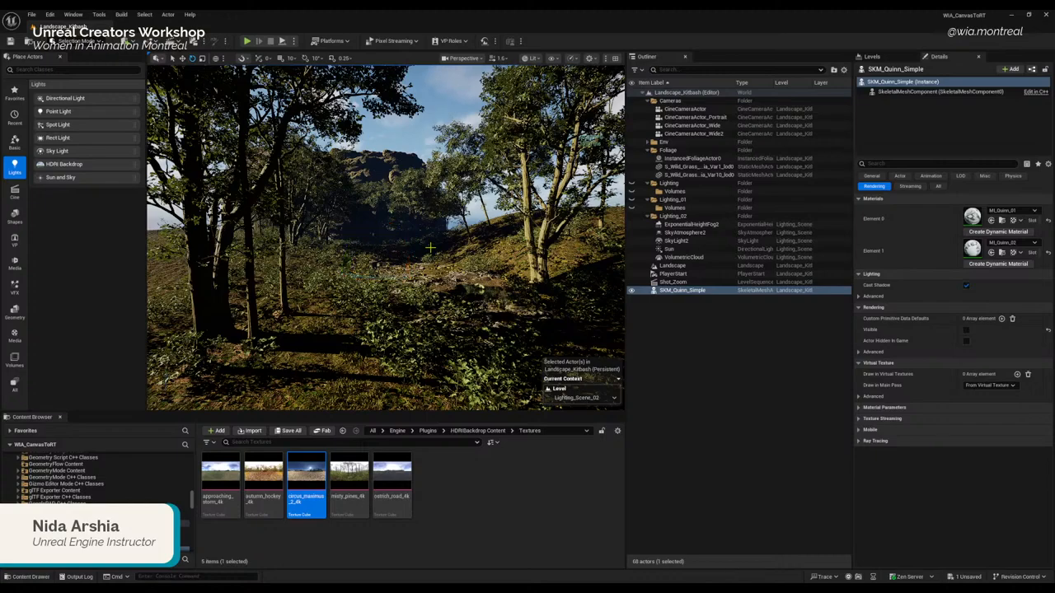
click(692, 290)
key(f)
mouse_move(548, 311)
right_down()
mouse_move(548, 285)
mouse_move(513, 295)
mouse_move(539, 294)
right_up()
key(g)
key(g)
key(w)
key(s)
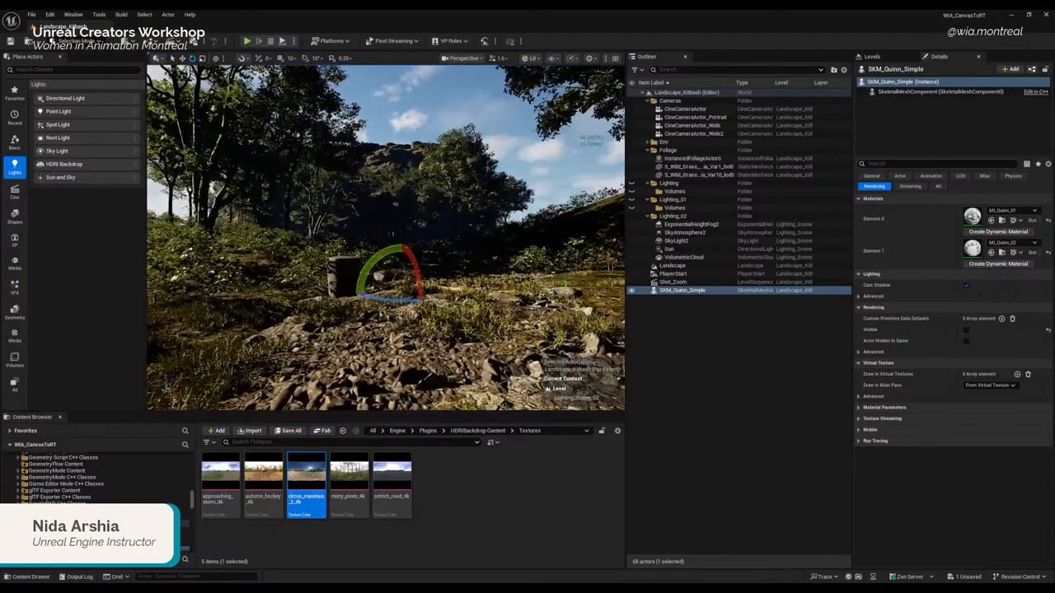
click(672, 281)
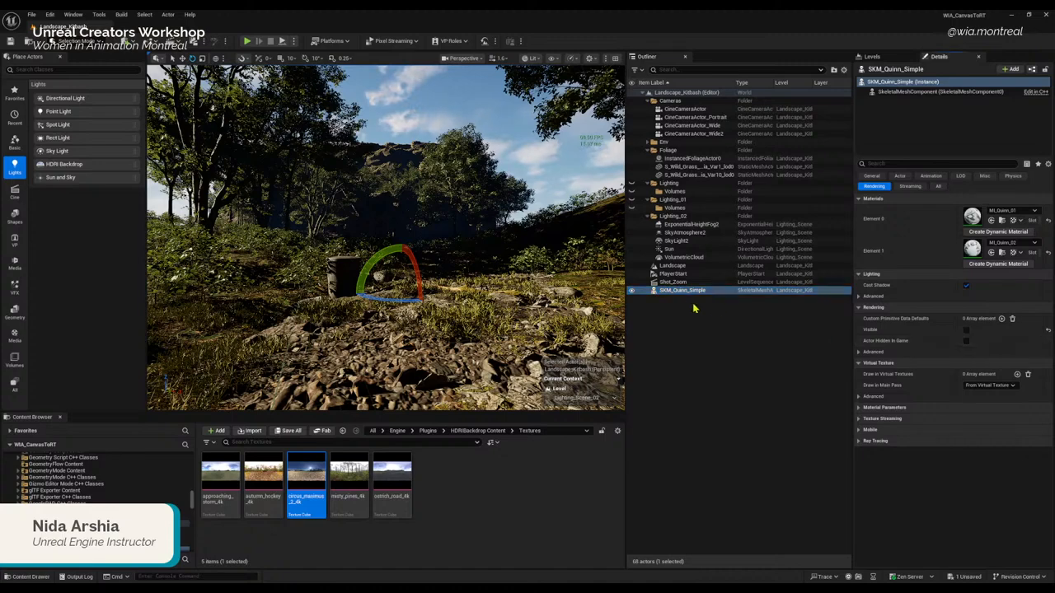
Step: Turn the mannequin's Visible setting back on and enable Actor Hidden in Game for it
click(966, 330)
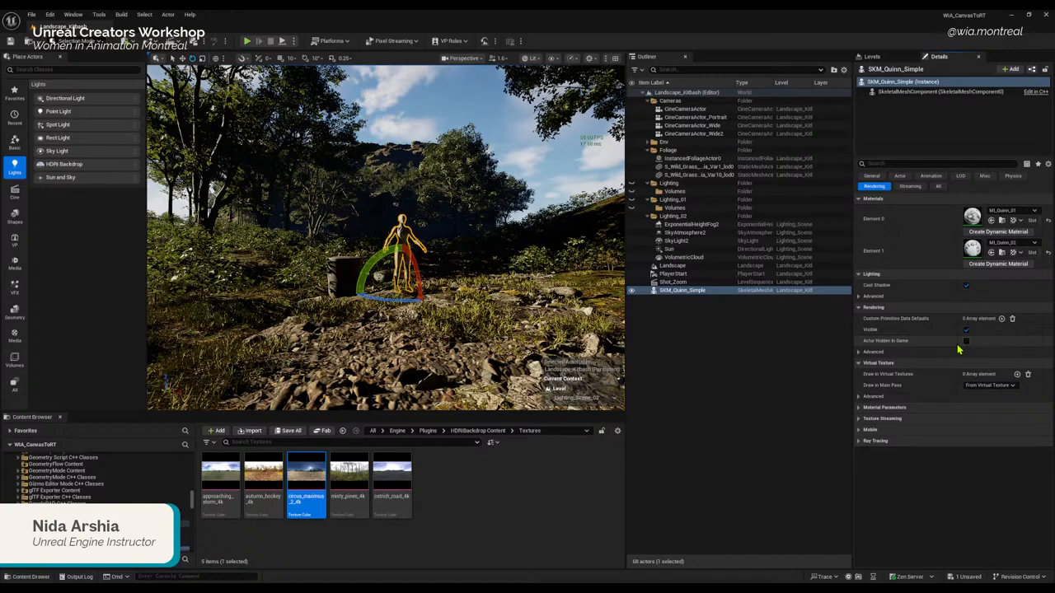
click(967, 342)
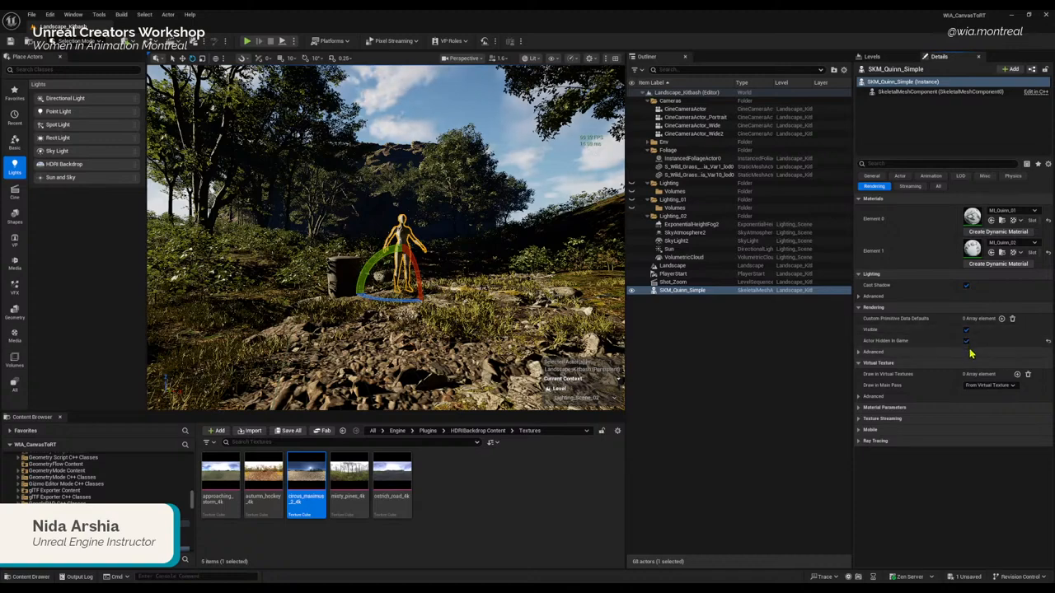
mouse_move(496, 265)
right_down()
mouse_move(476, 265)
mouse_move(496, 260)
right_up()
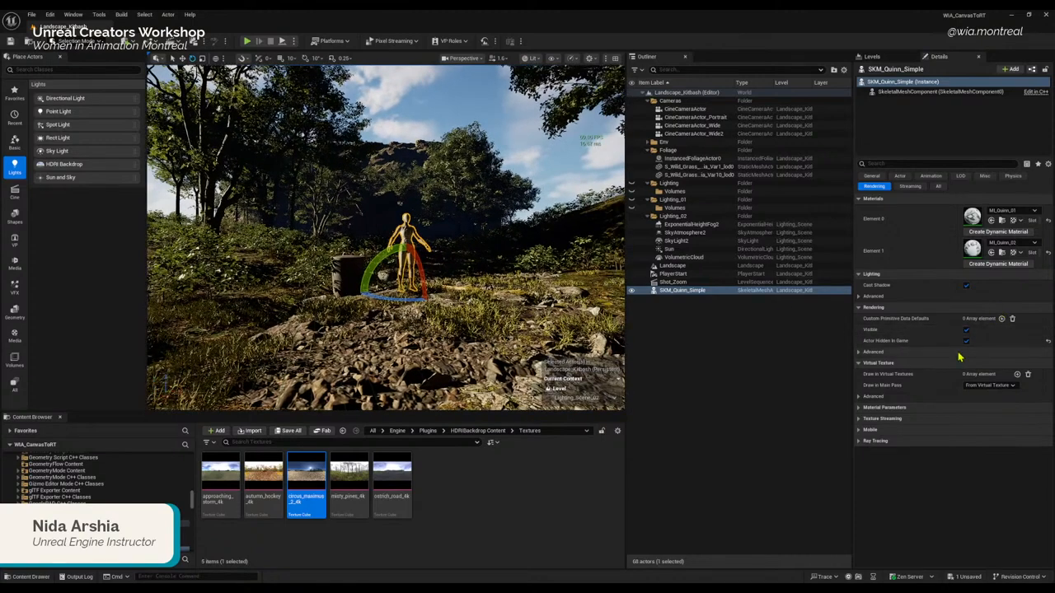
Step: Turn off both Actor Hidden in Game and Visible for the SKM_Quinn_Simple mannequin
click(967, 341)
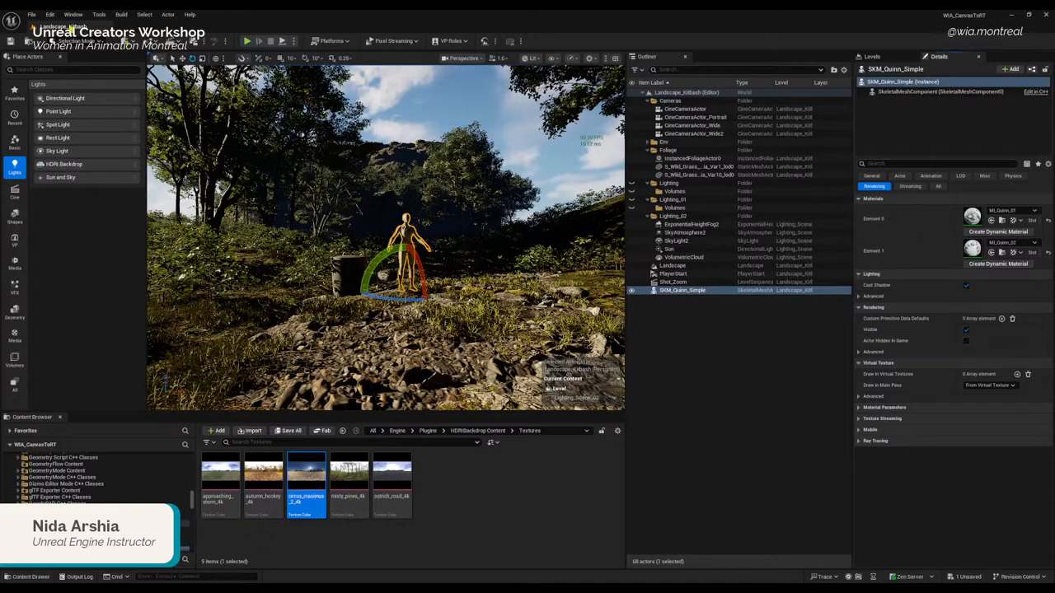
click(966, 329)
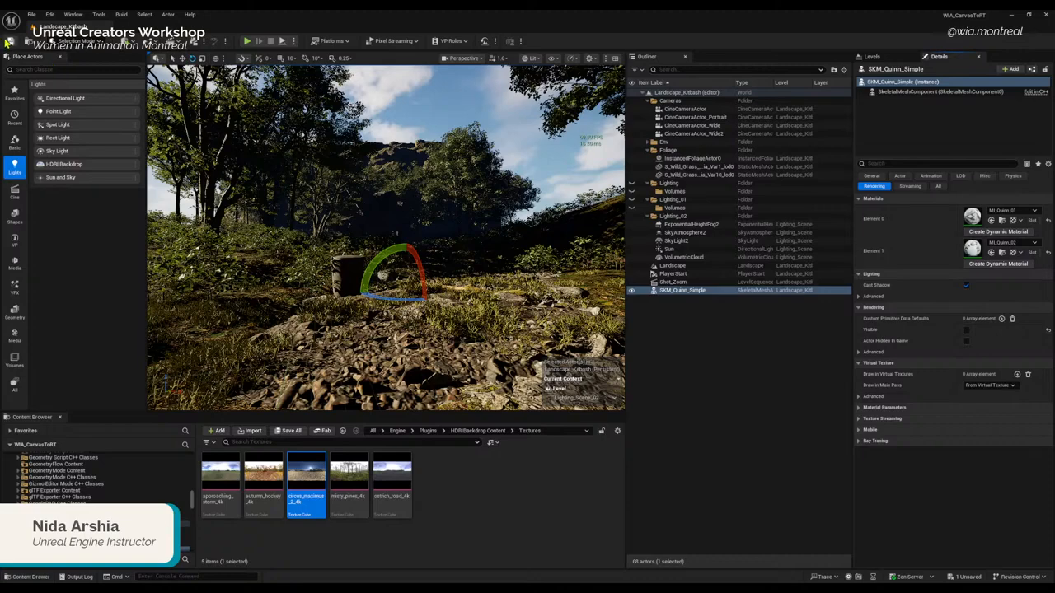
Step: Play the level, move to the mannequin's spot on the rocky path to check it in game, and stop playing
click(246, 40)
click(493, 343)
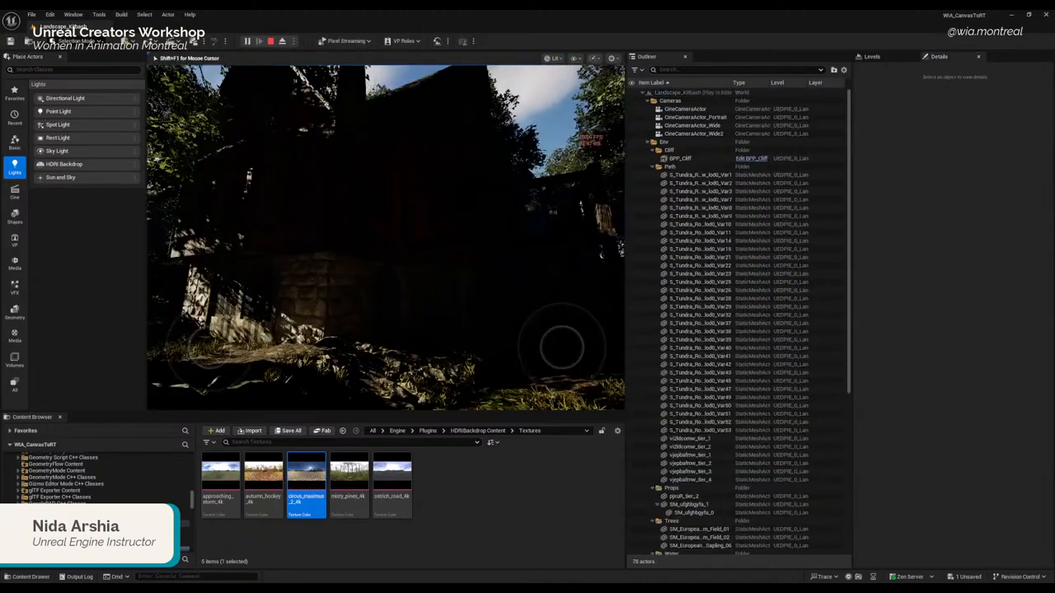
key(s)
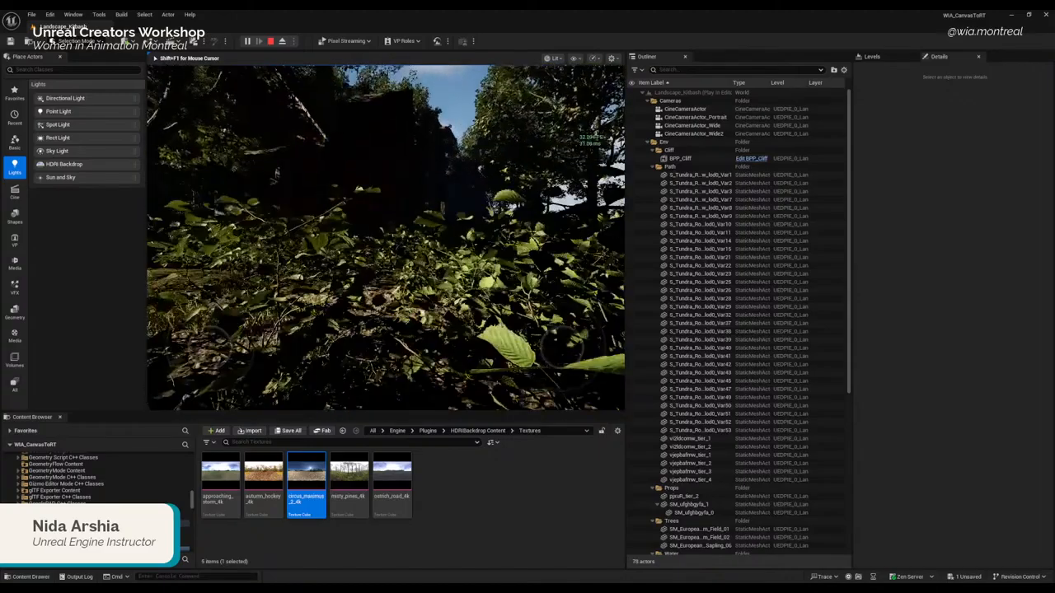
key(s)
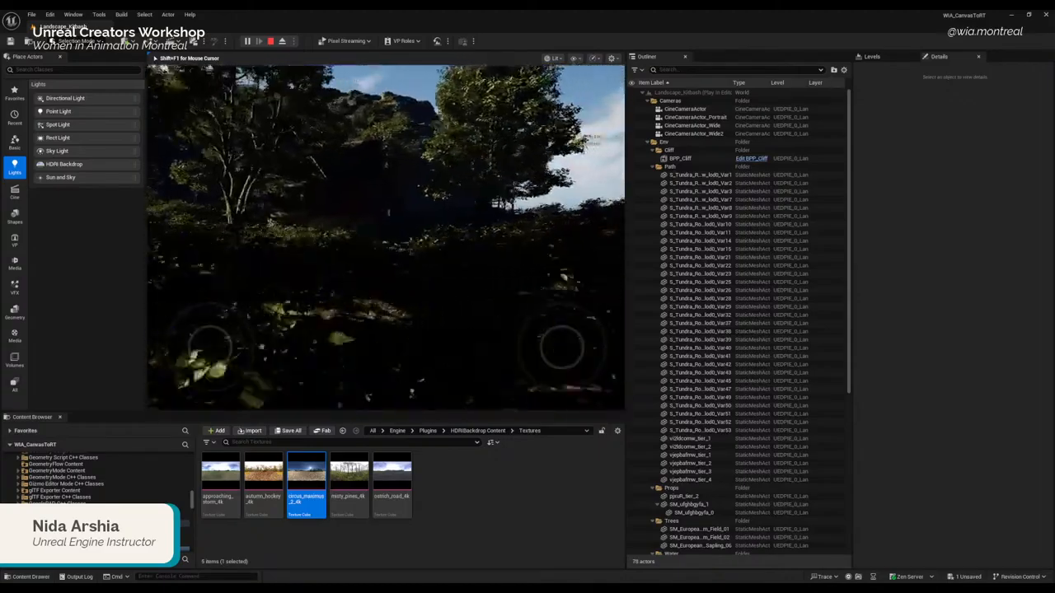
key(s)
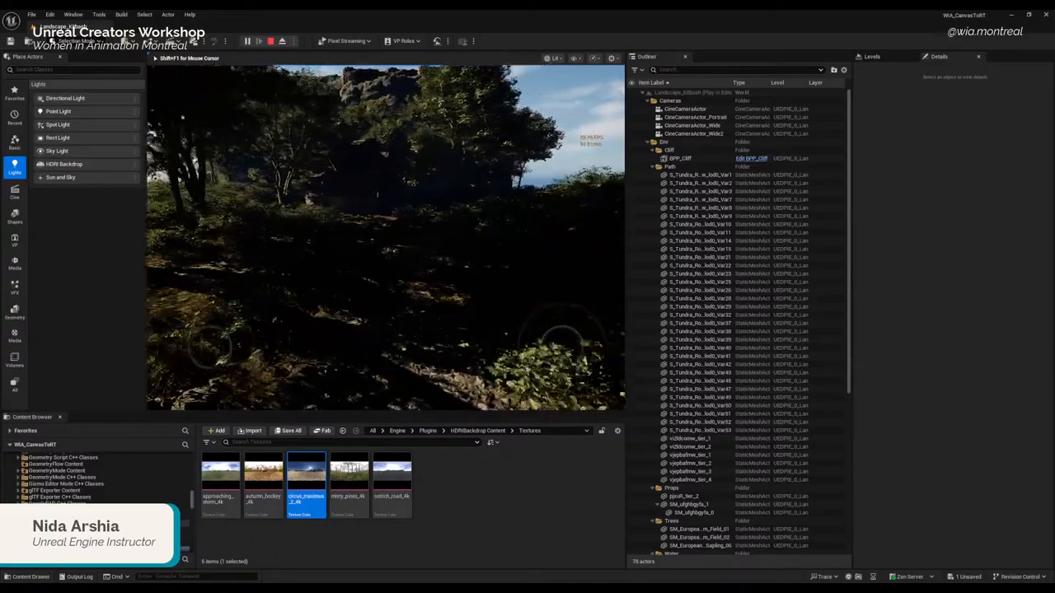
key(s)
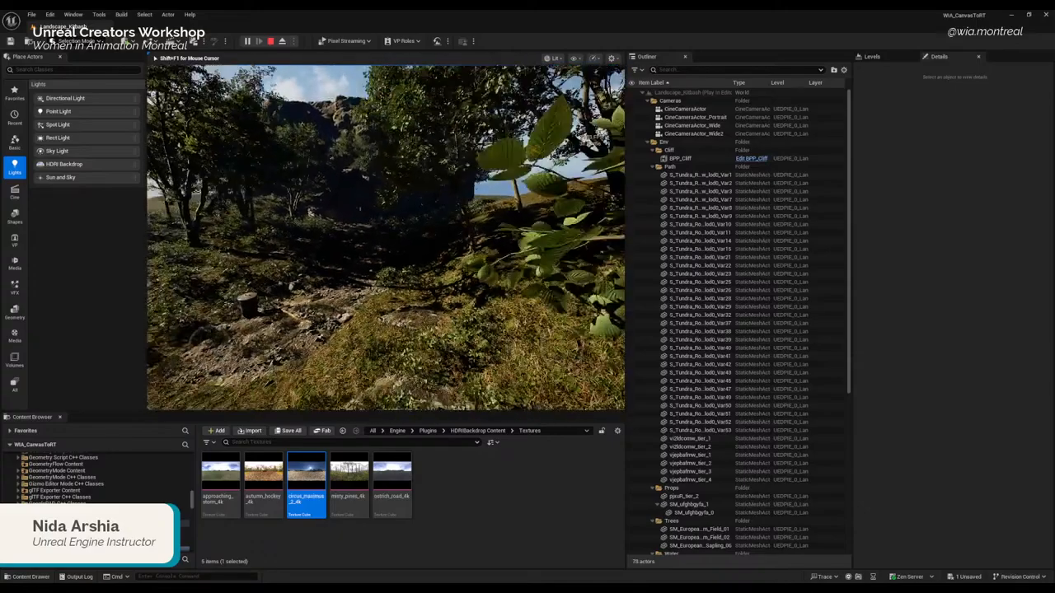
key(w)
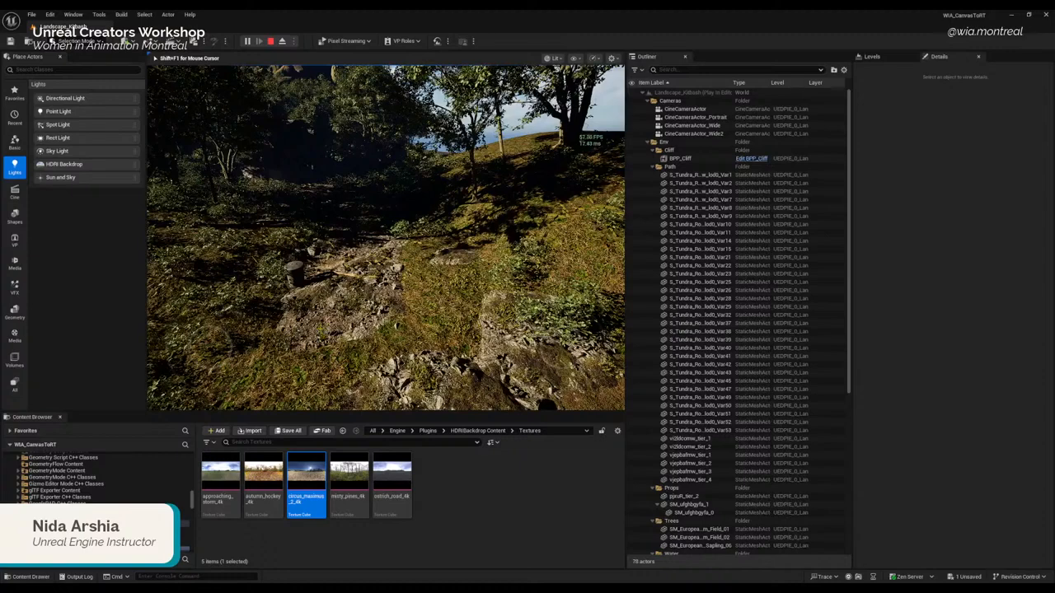
key(Escape)
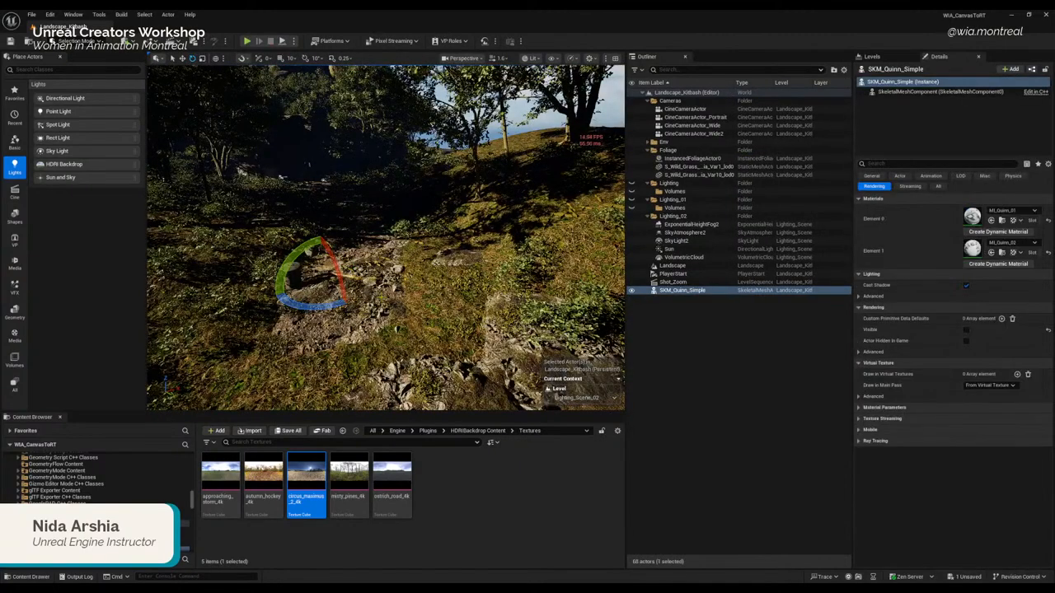
Step: Turn on both Visible and Actor Hidden in Game for the SKM_Quinn_Simple mannequin
click(679, 290)
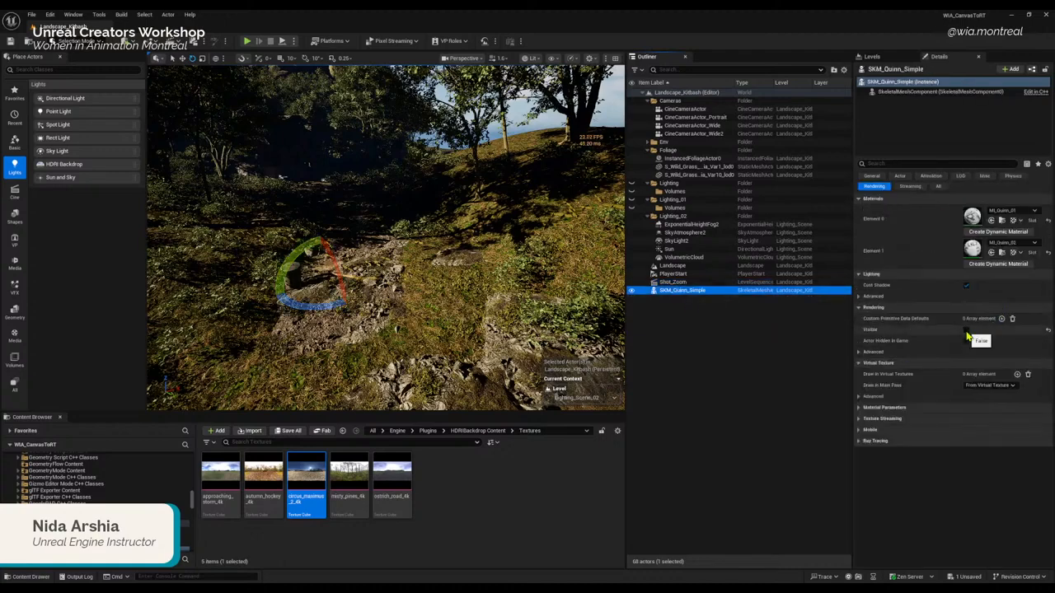
click(965, 330)
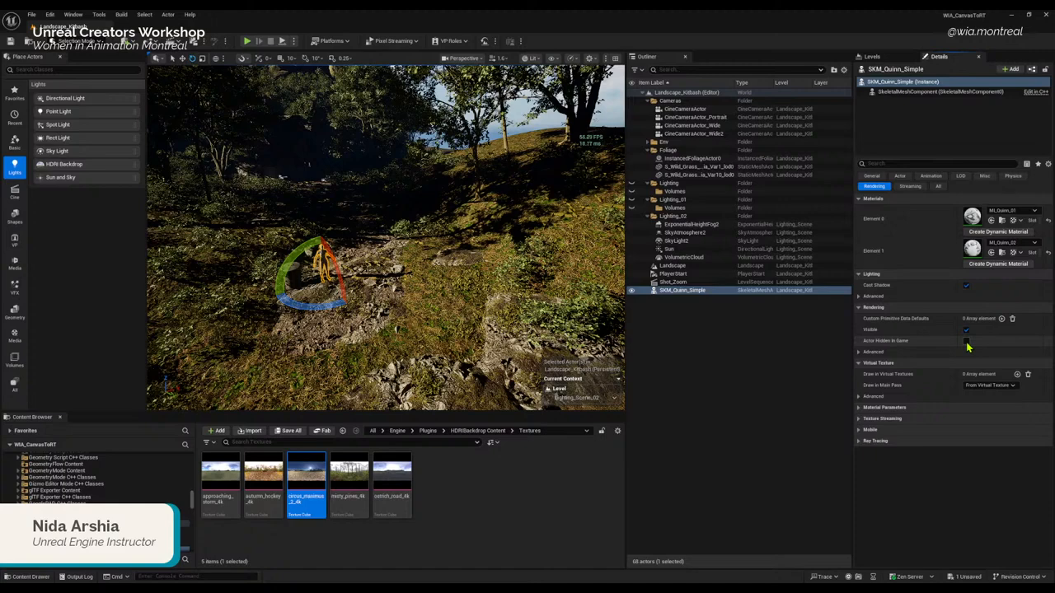
click(967, 342)
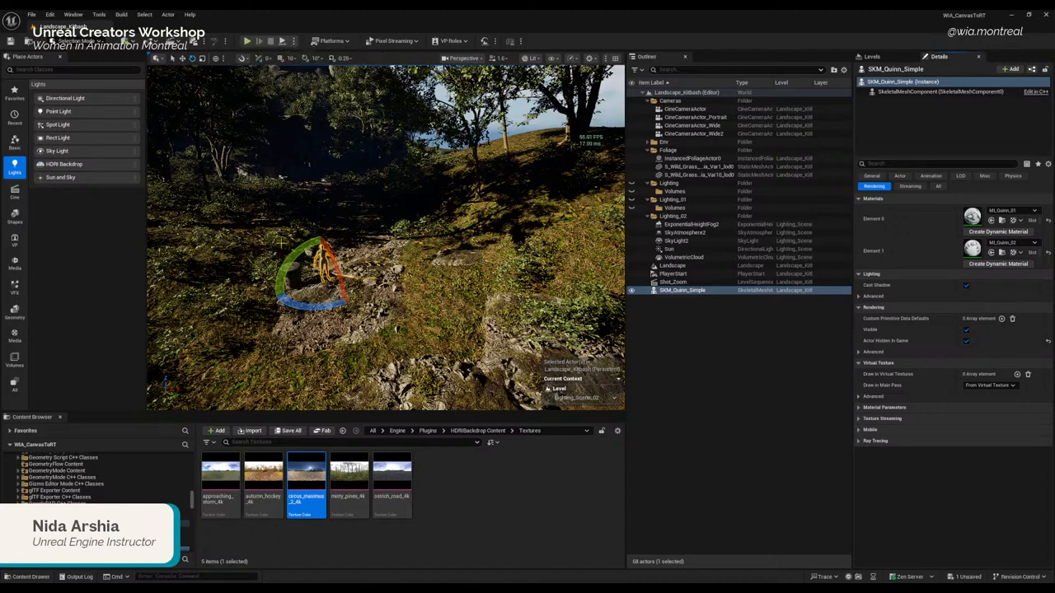
Step: Play the level with Actor Hidden in Game enabled, inspect the mannequin's place beside the bin on the path, and end the play session
click(247, 41)
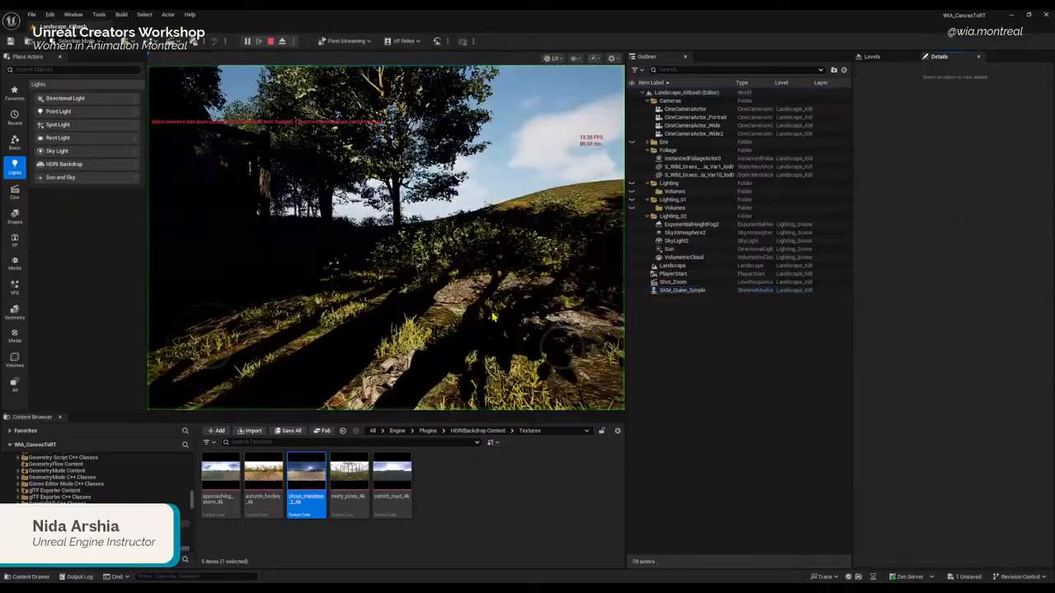
key(w)
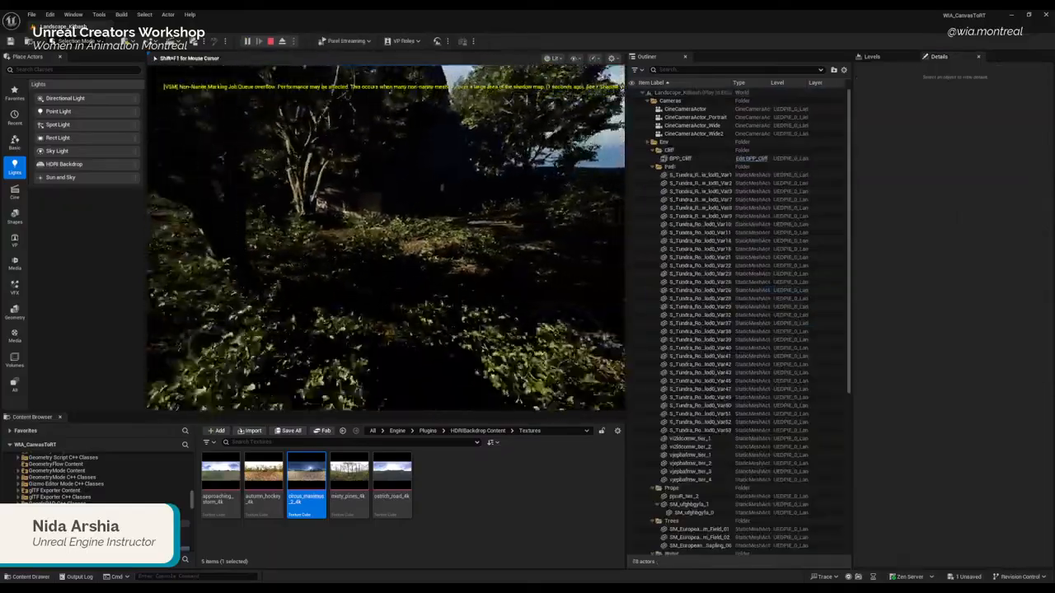
key(s)
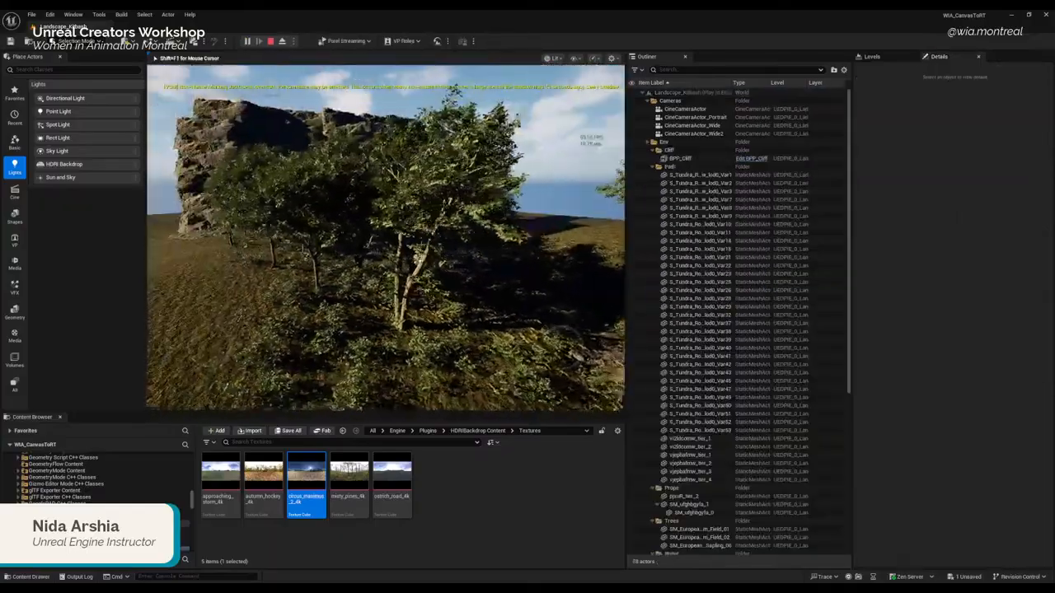
key(d)
key(s)
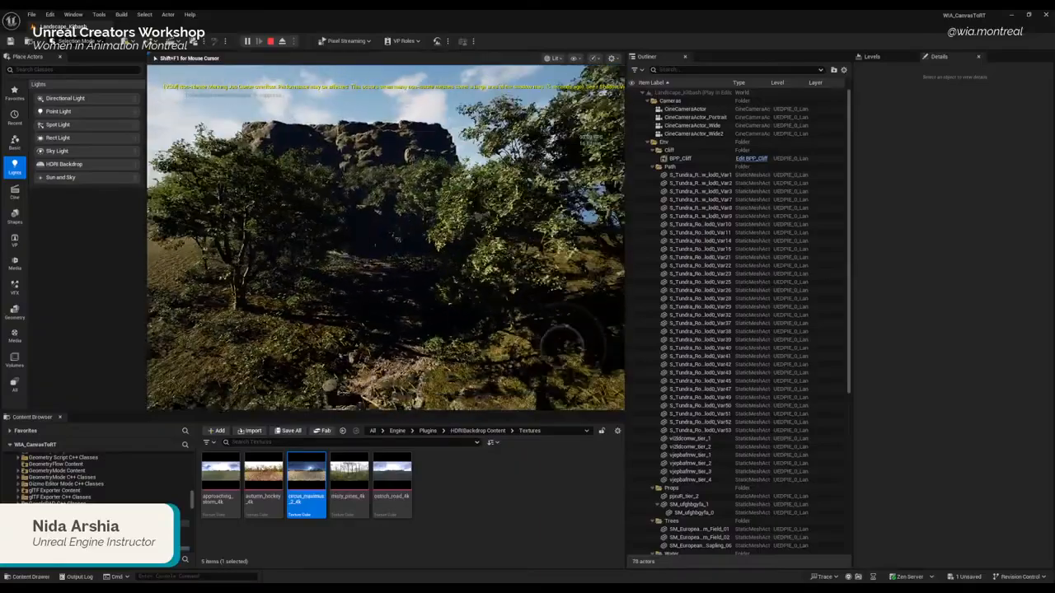
key(w)
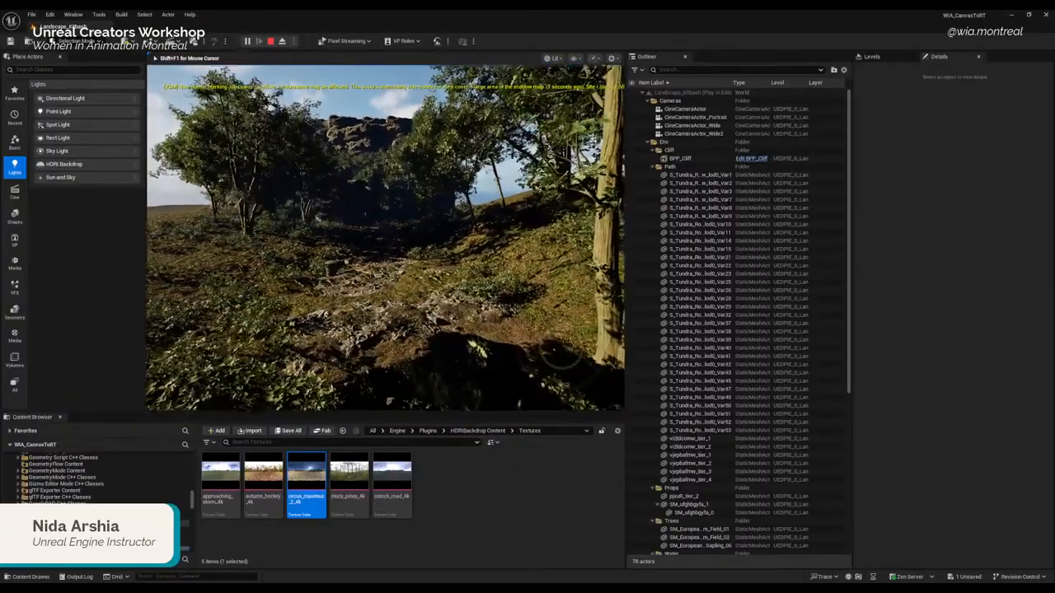
key(w)
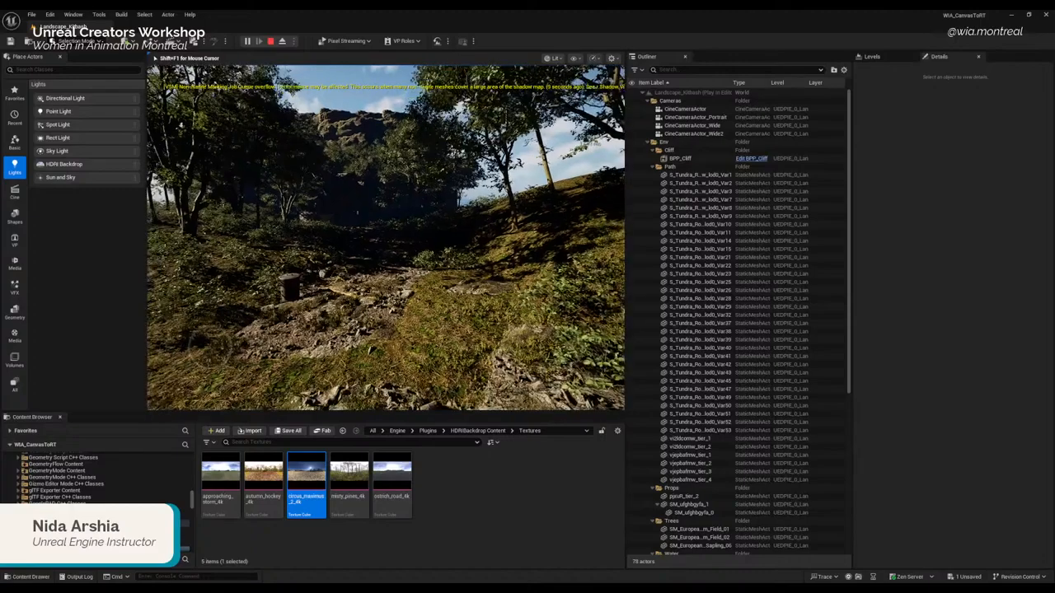
key(s)
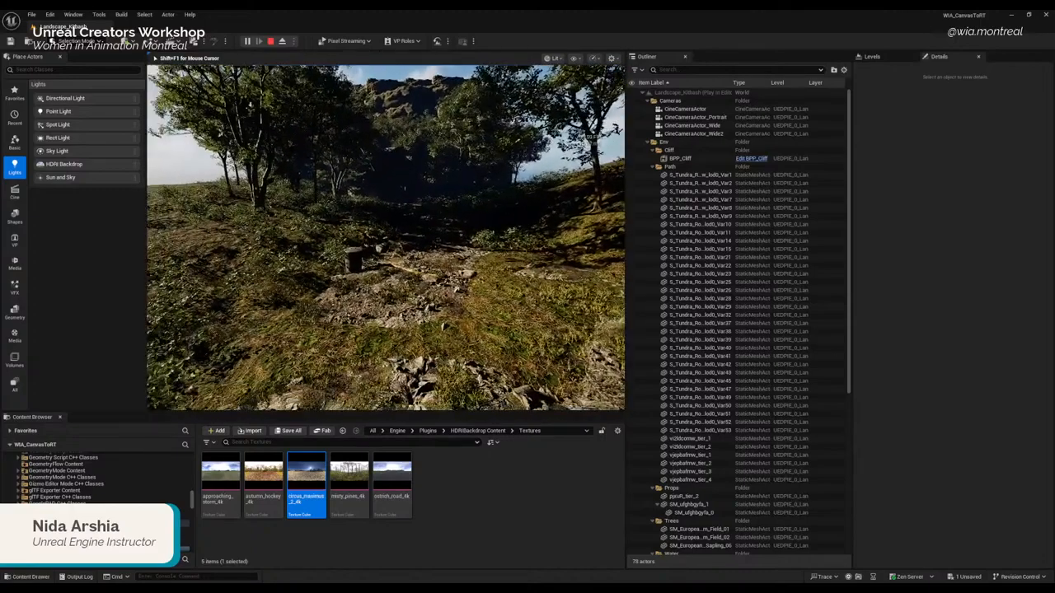
key(s)
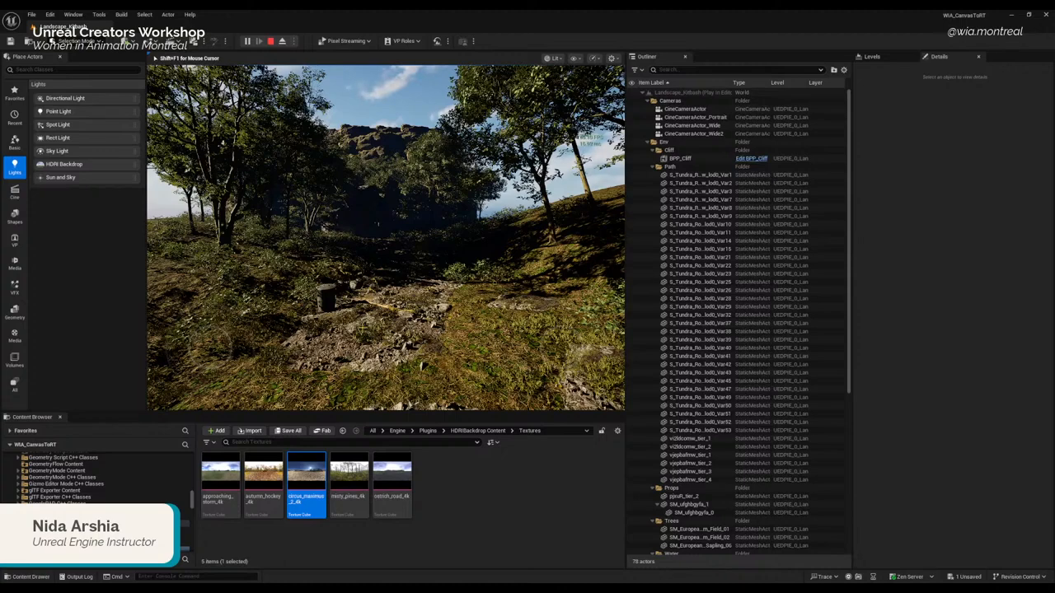
key(Escape)
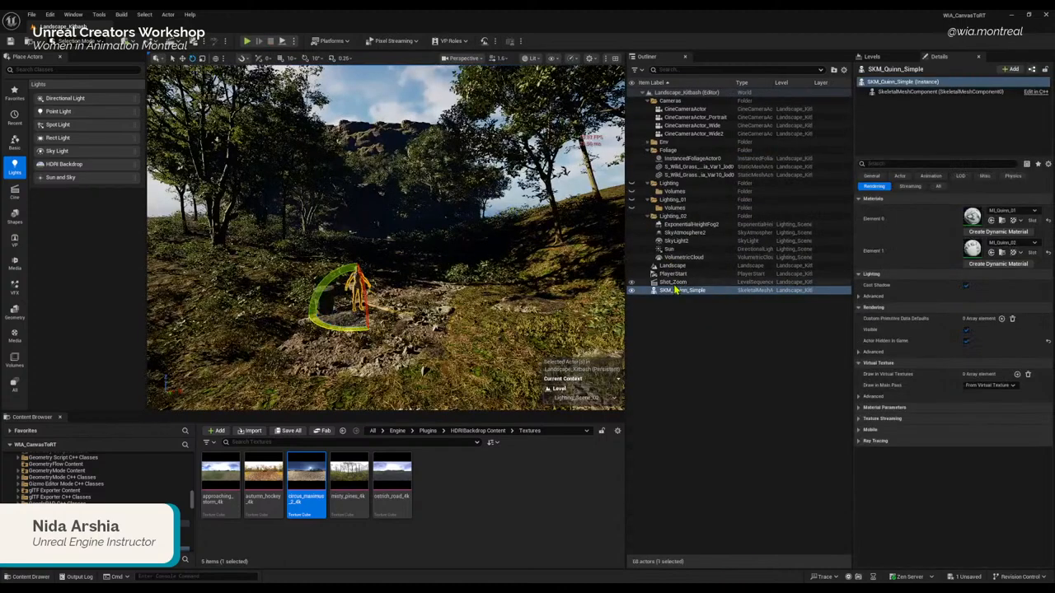
Step: Locate and select the SKM_Quinn_Simple mannequin on the rocky path in the editor scene
click(676, 284)
click(677, 292)
click(677, 283)
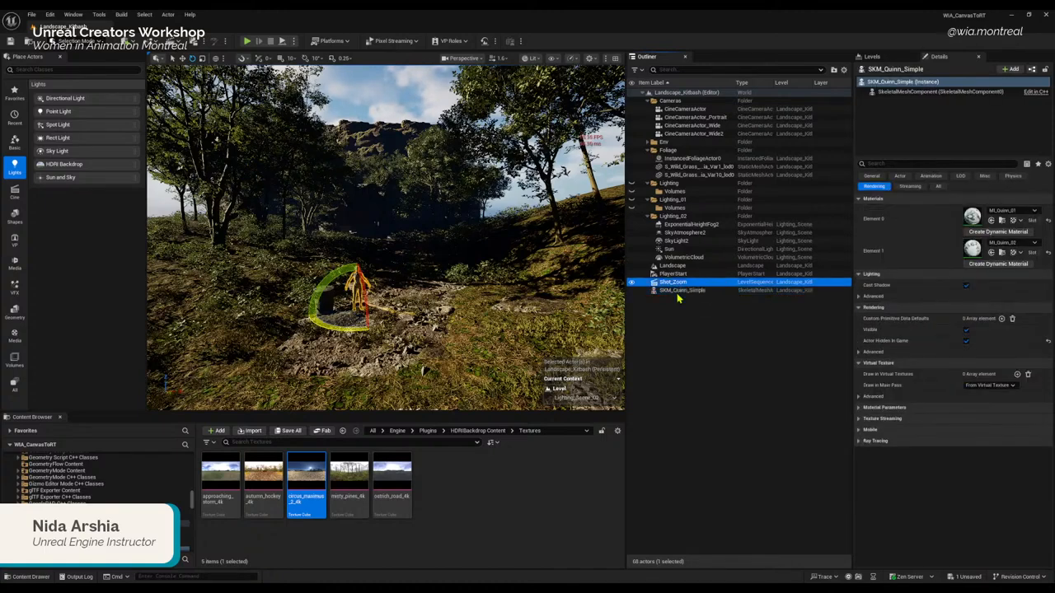
click(679, 291)
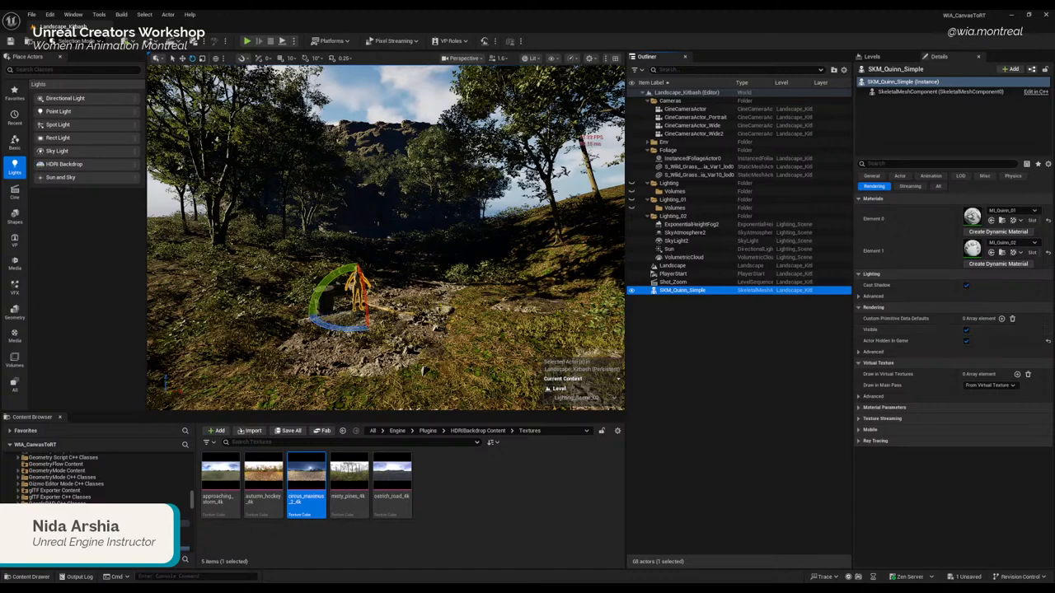
click(423, 370)
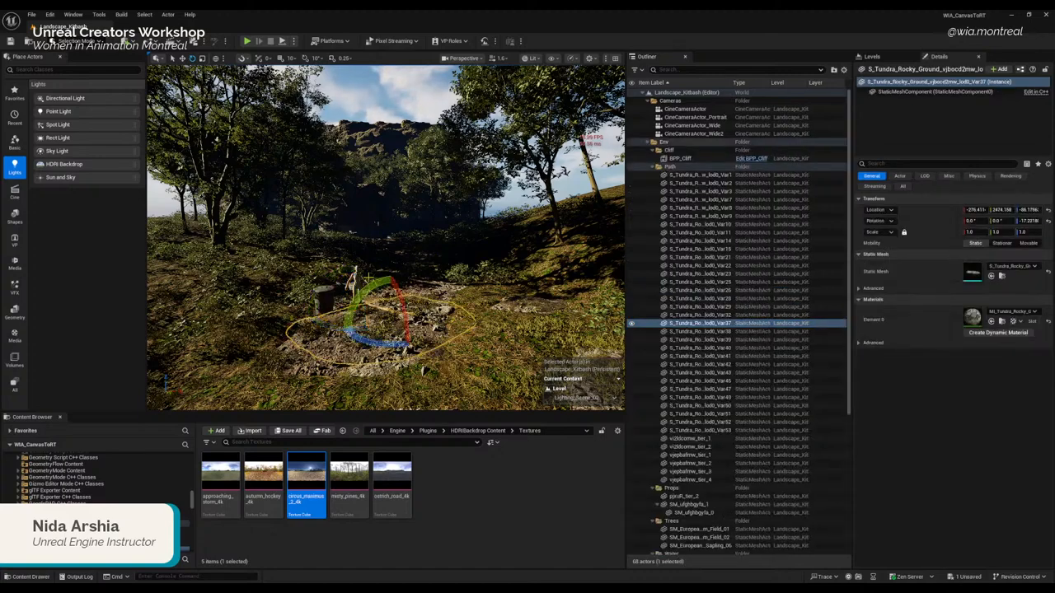
click(369, 286)
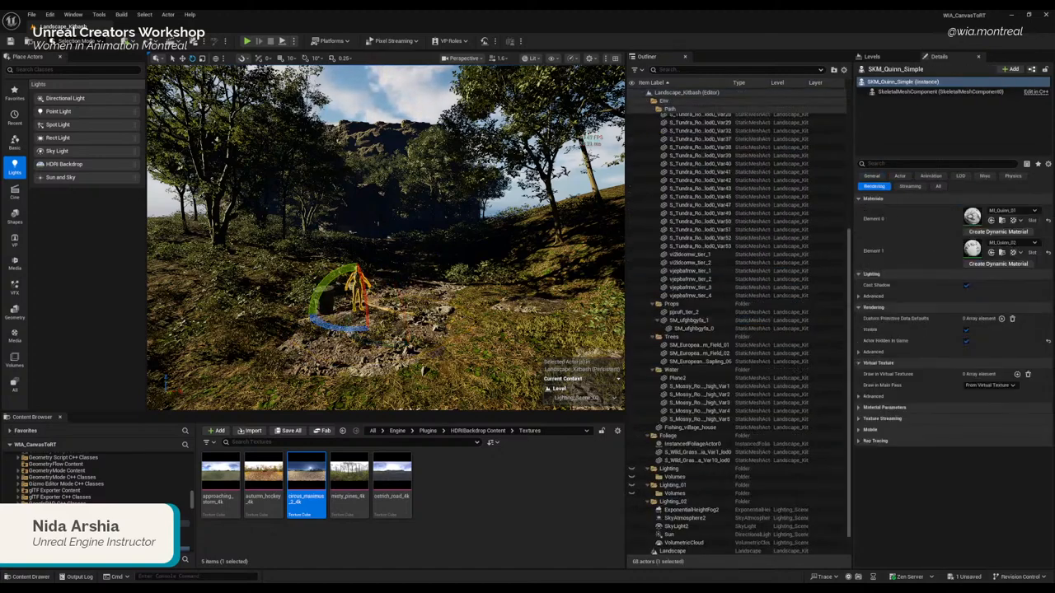
click(440, 269)
click(353, 282)
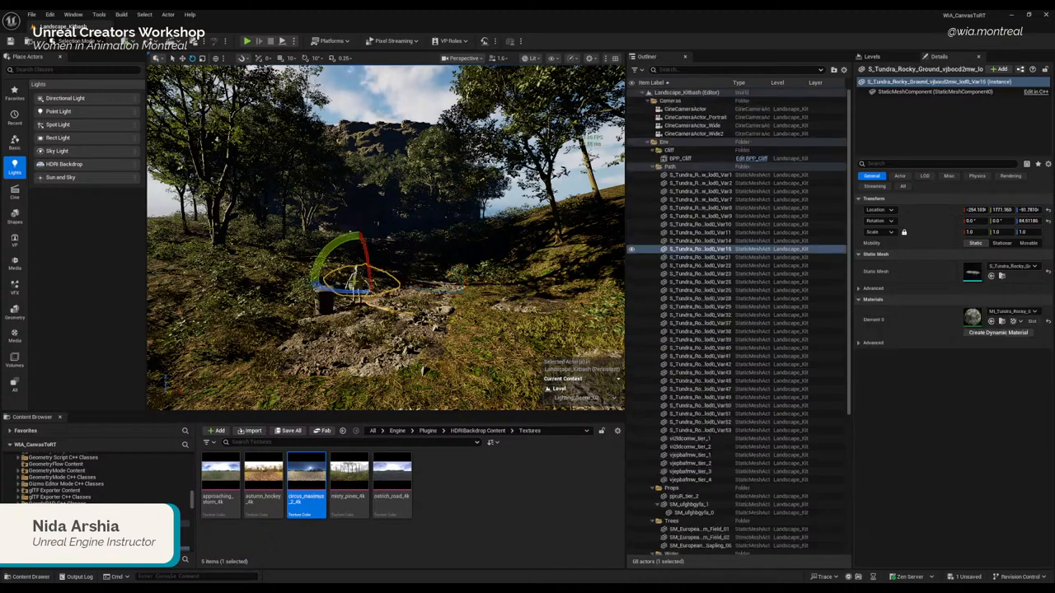
click(367, 287)
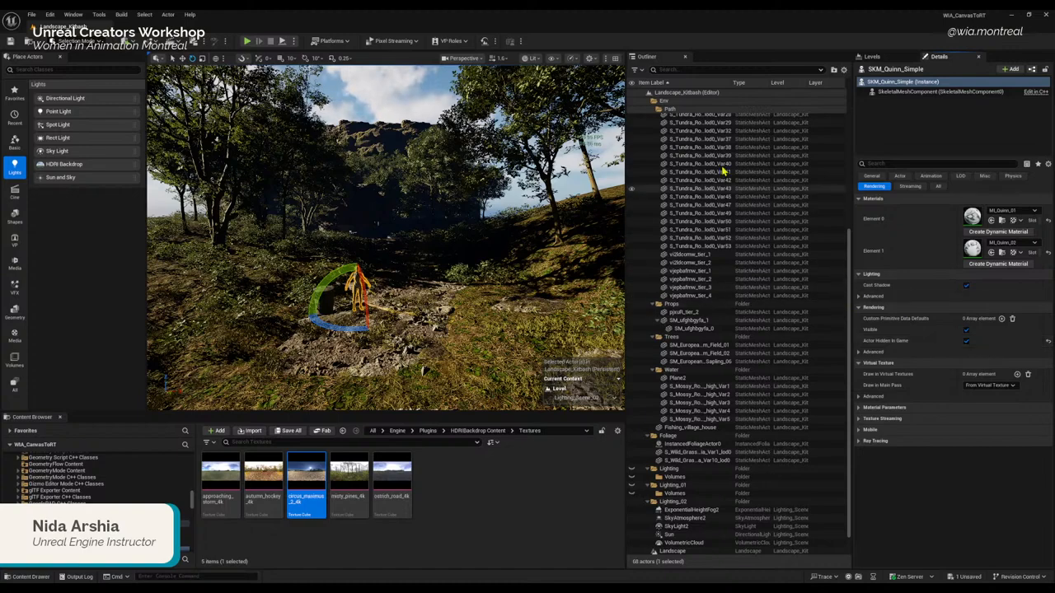
Step: Collapse the Env folder and turn on Affects World for SkyLight2, trying its Cast Shadows setting off and back on
click(671, 96)
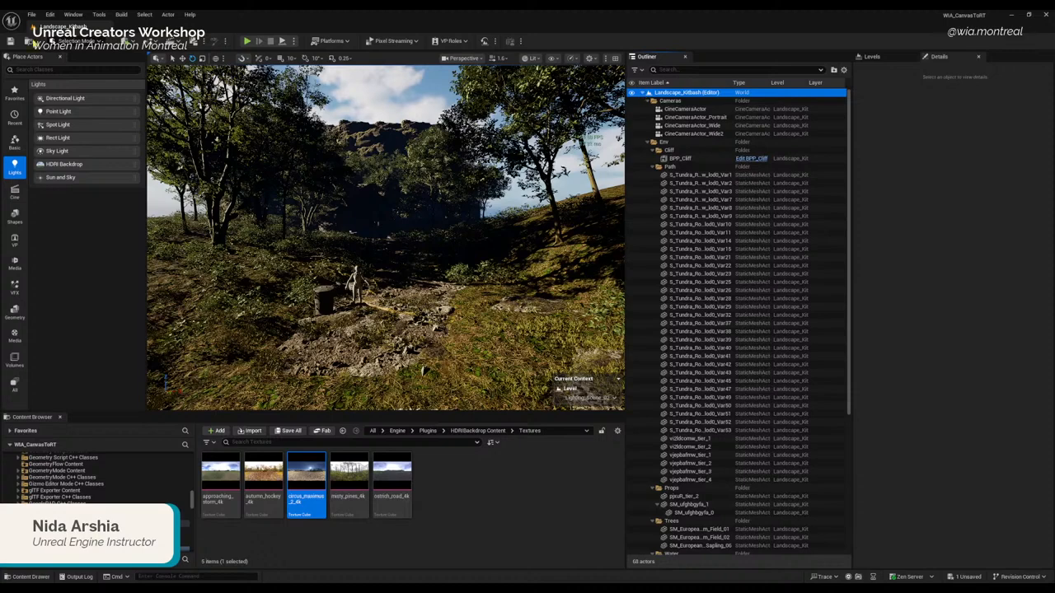
click(648, 143)
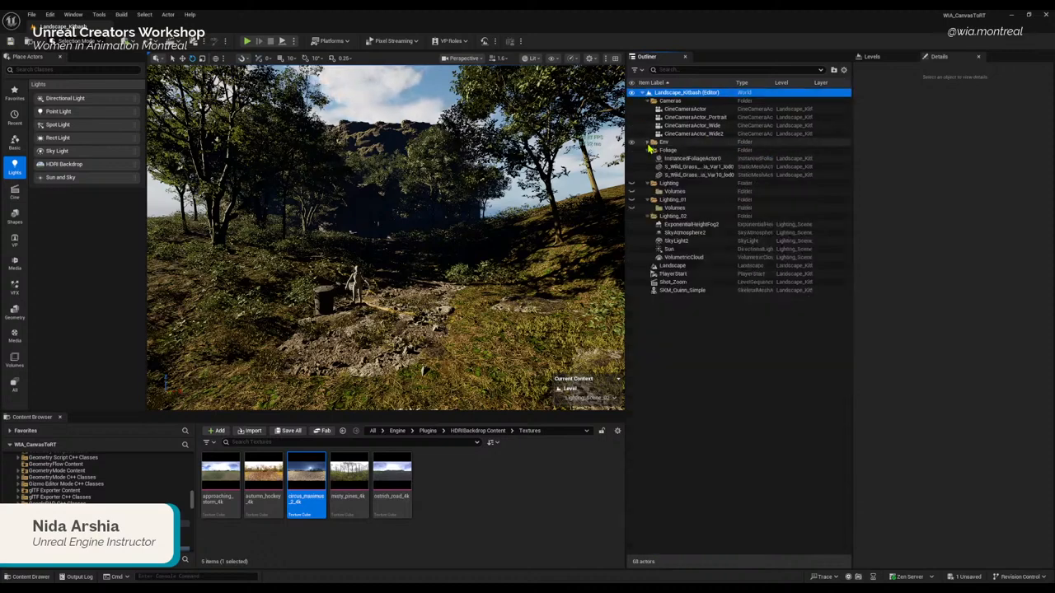
click(694, 241)
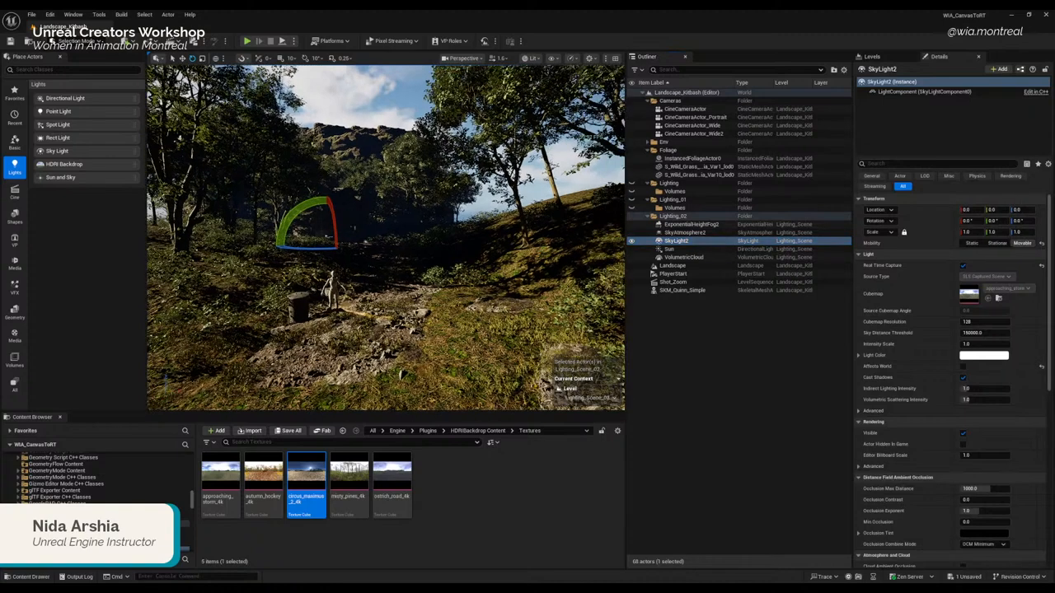
click(964, 366)
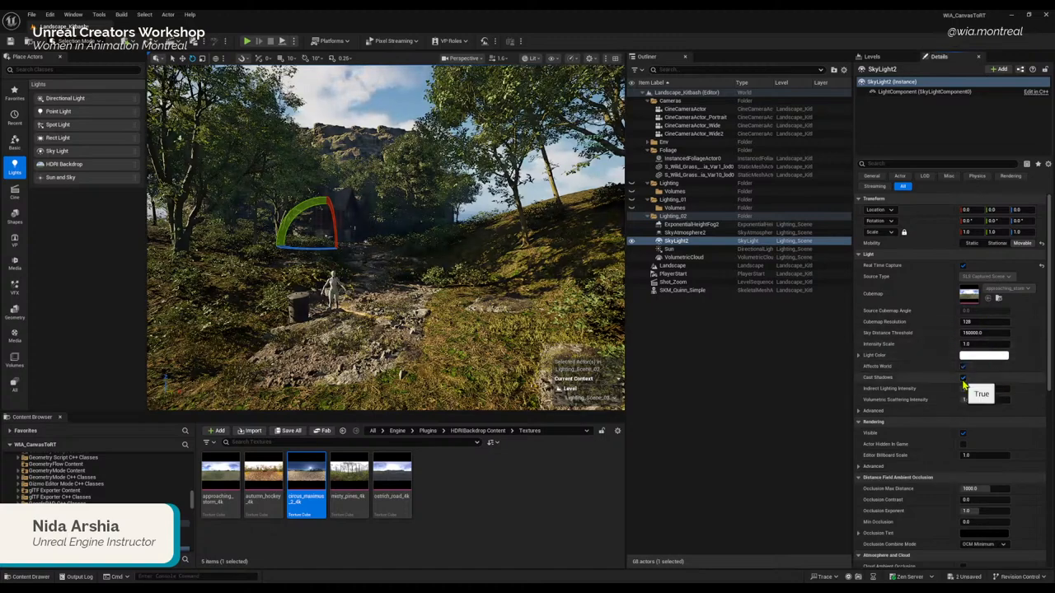
click(962, 378)
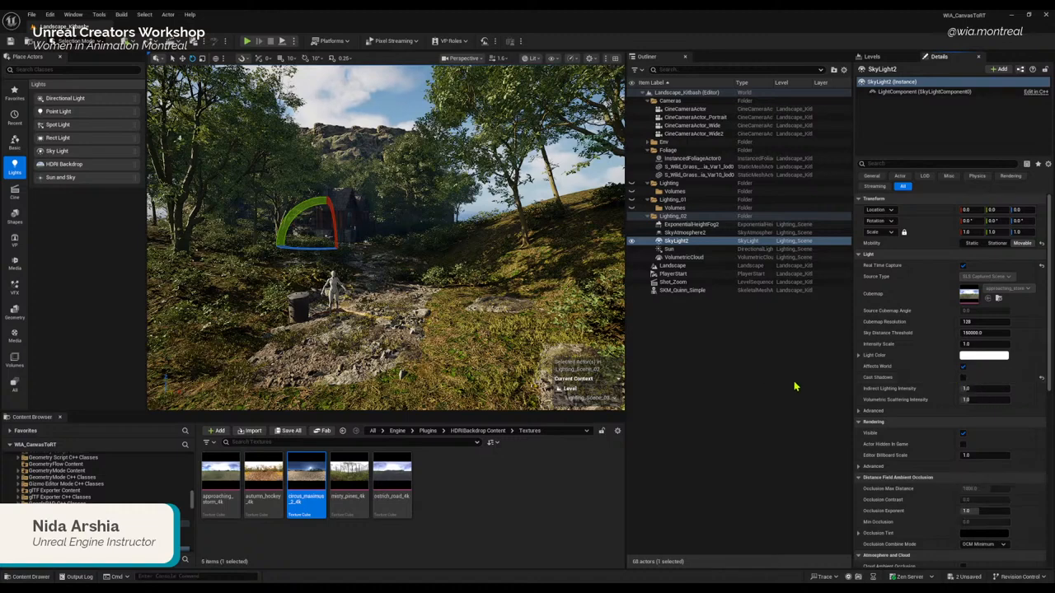
click(963, 379)
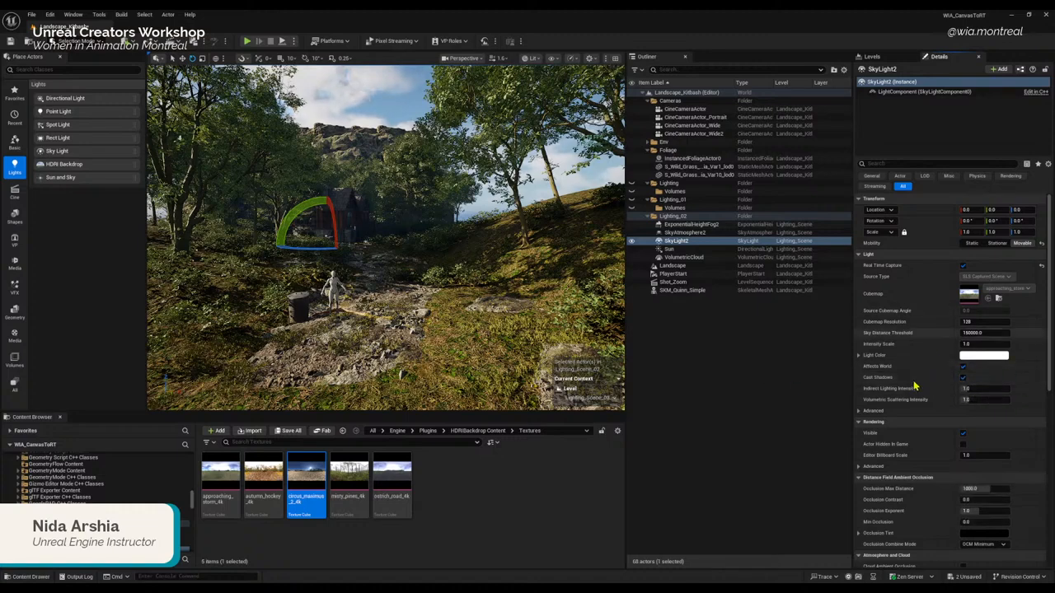
Step: Turn Cast Shadows off and back on for the Sun light to compare the scene's shadows, ending on the VolumetricCloud actor
click(692, 248)
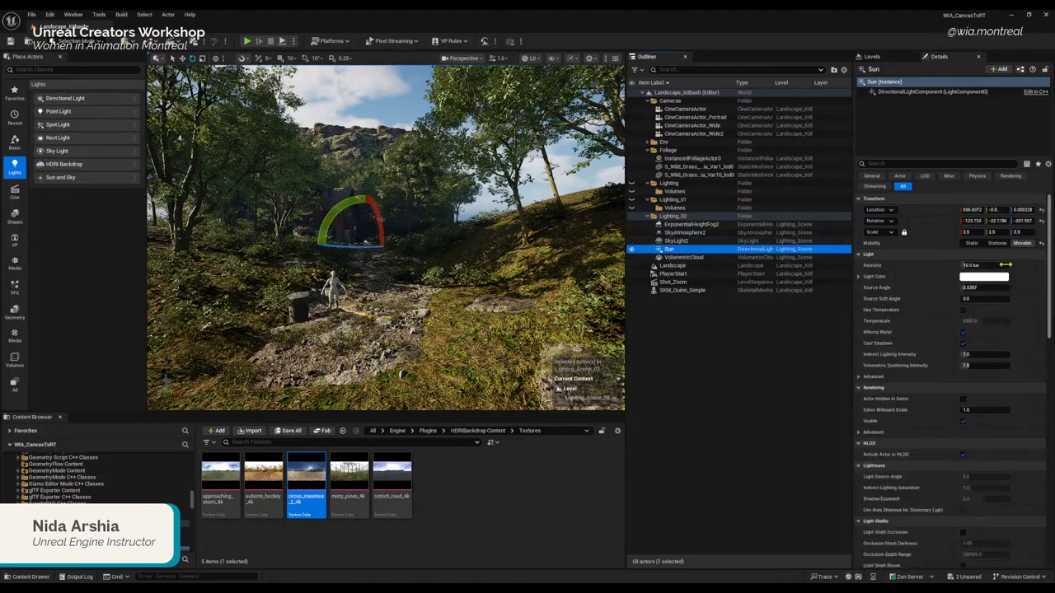
click(963, 344)
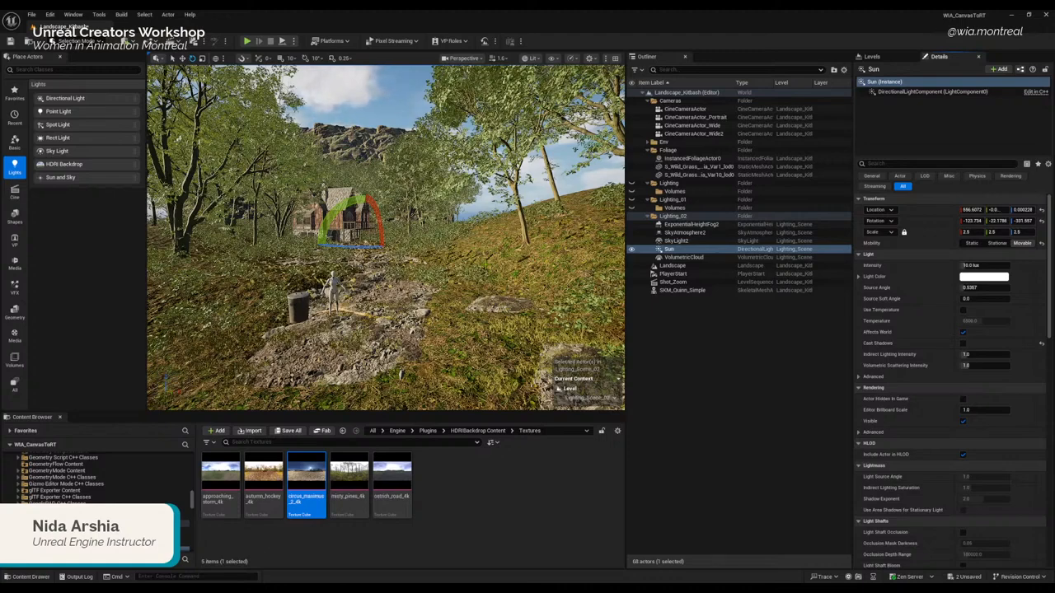
click(963, 345)
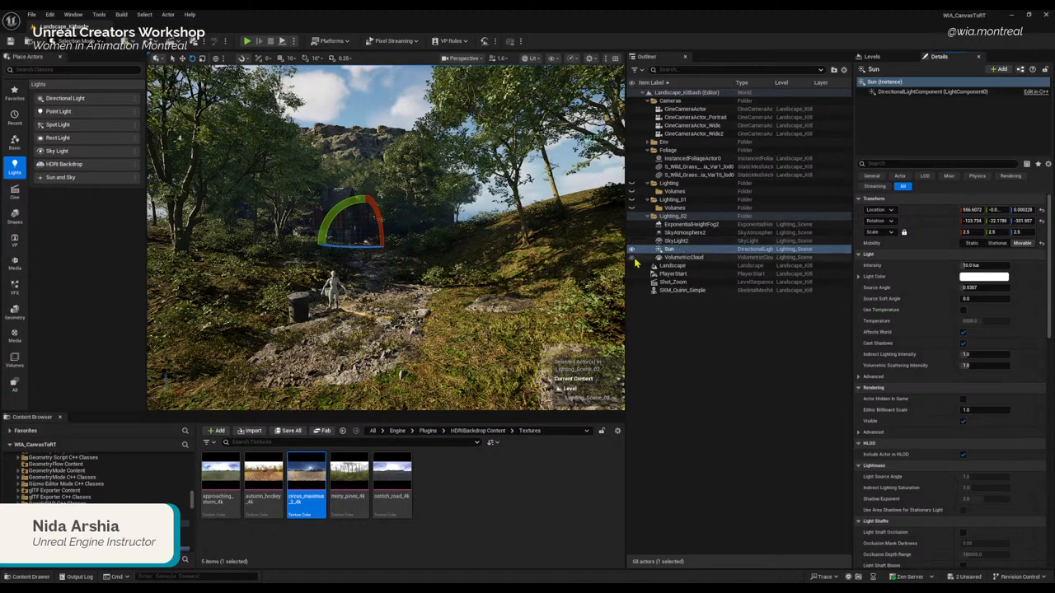
click(677, 258)
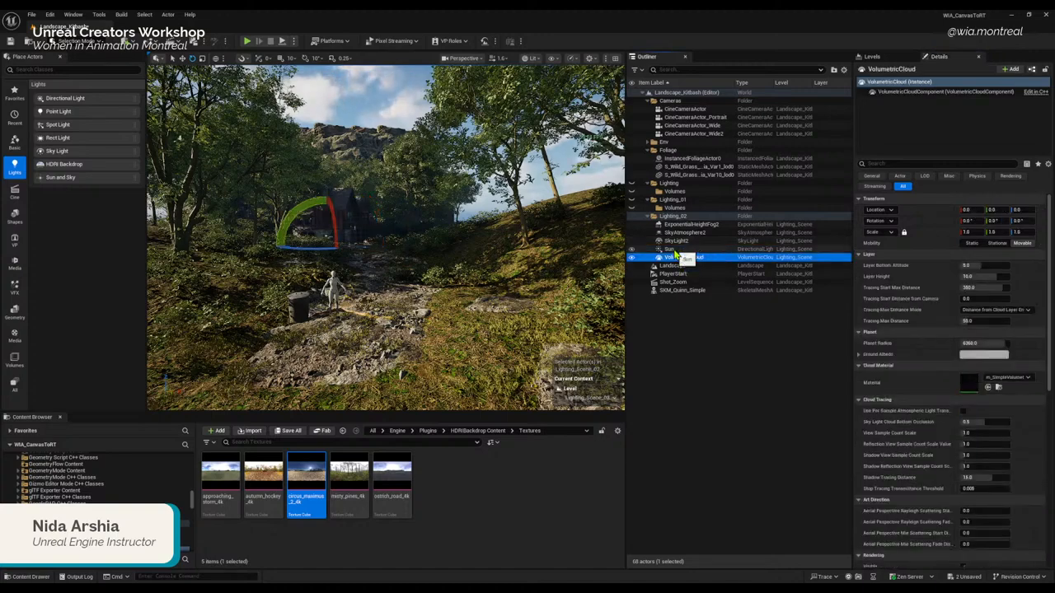
click(674, 251)
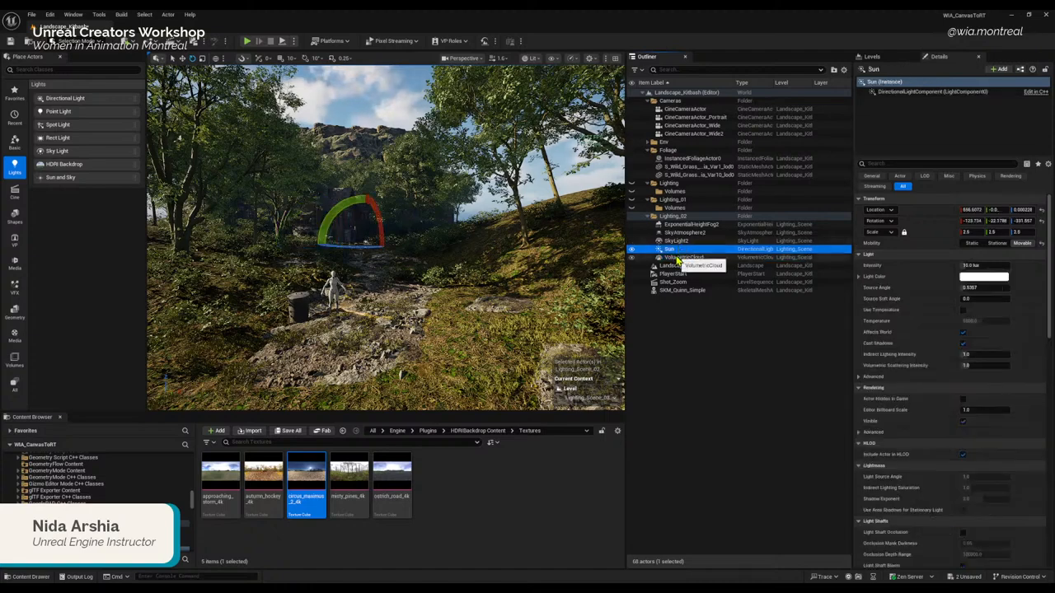
click(676, 257)
click(673, 249)
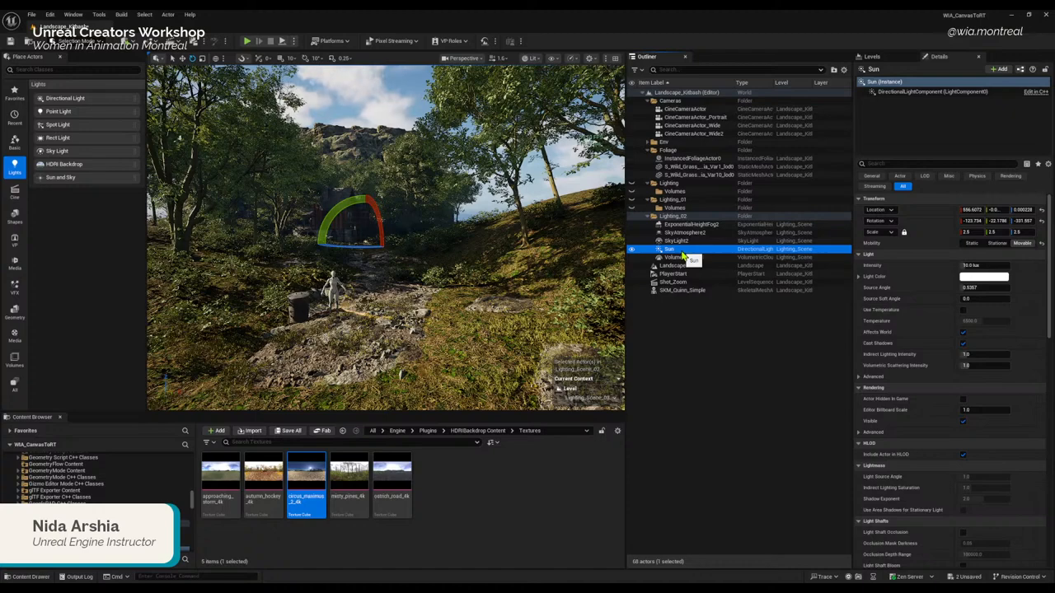
click(681, 258)
click(674, 250)
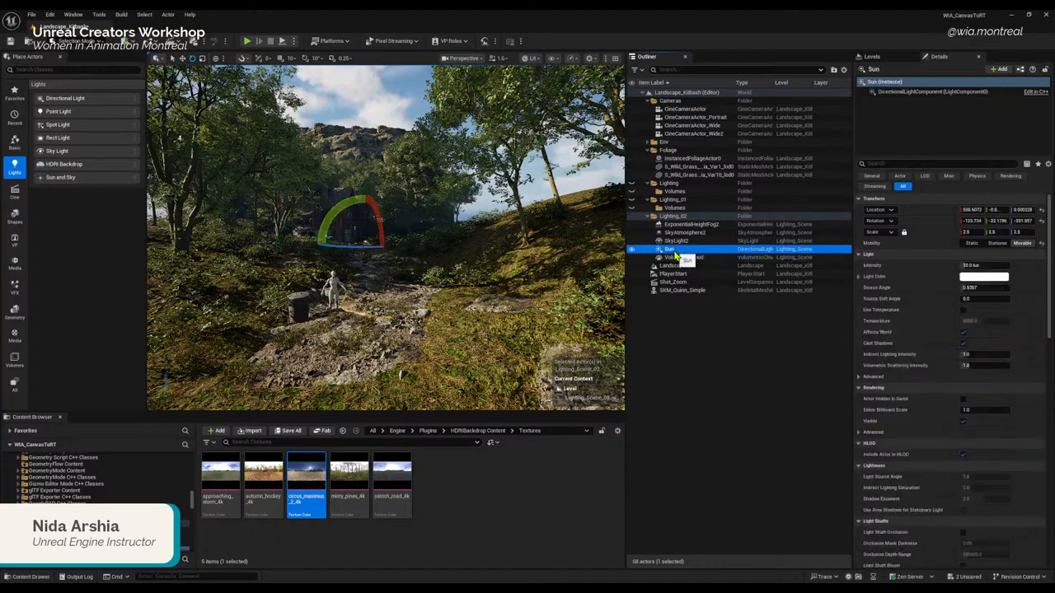
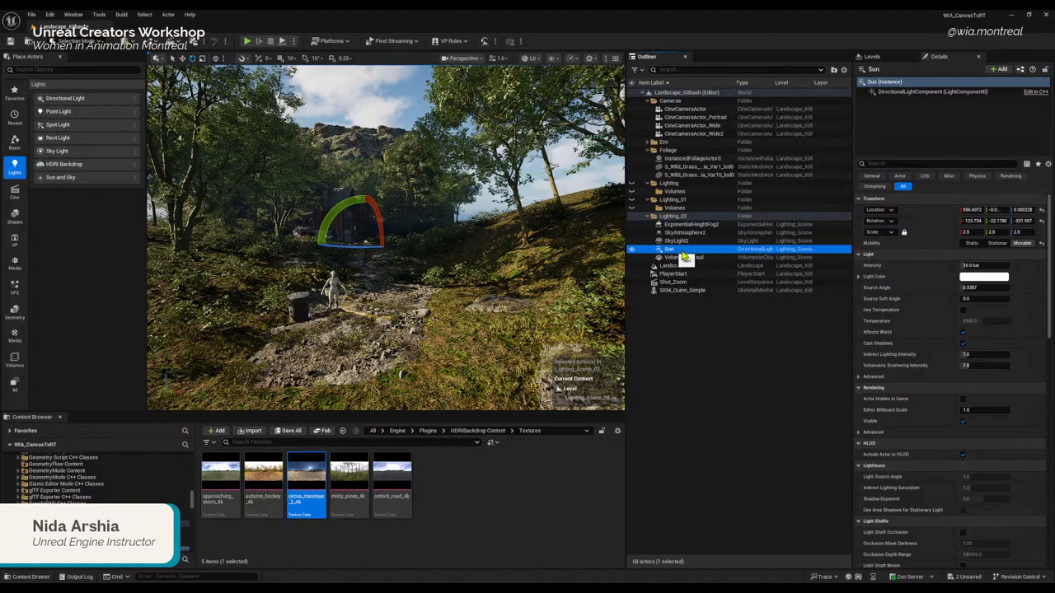
Step: Undo recent changes to bring the Sun2 directional light back into the Lighting_02 folder, and select it
key(ctrl+z)
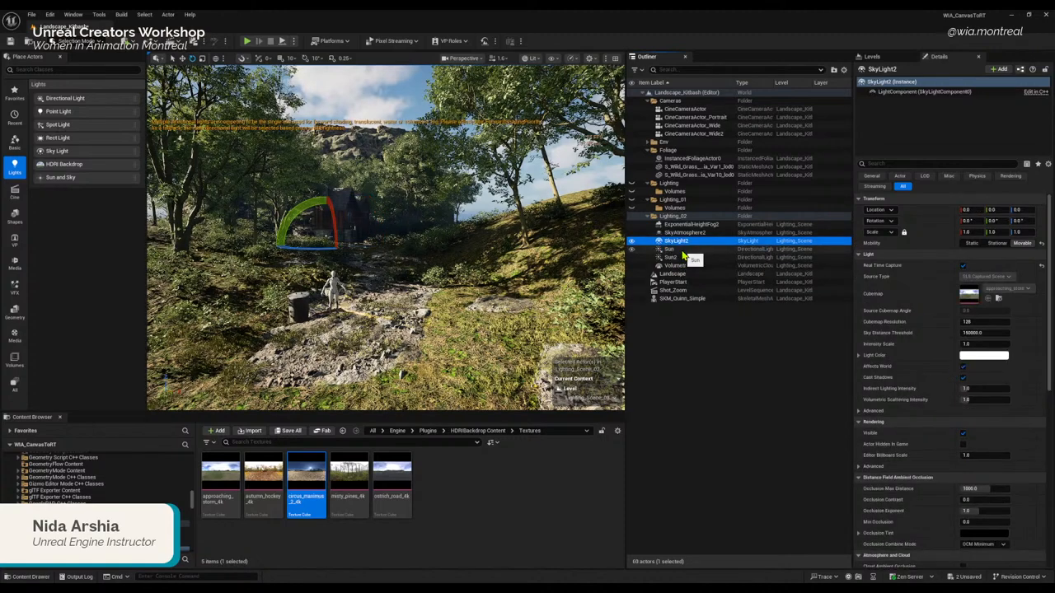
click(681, 257)
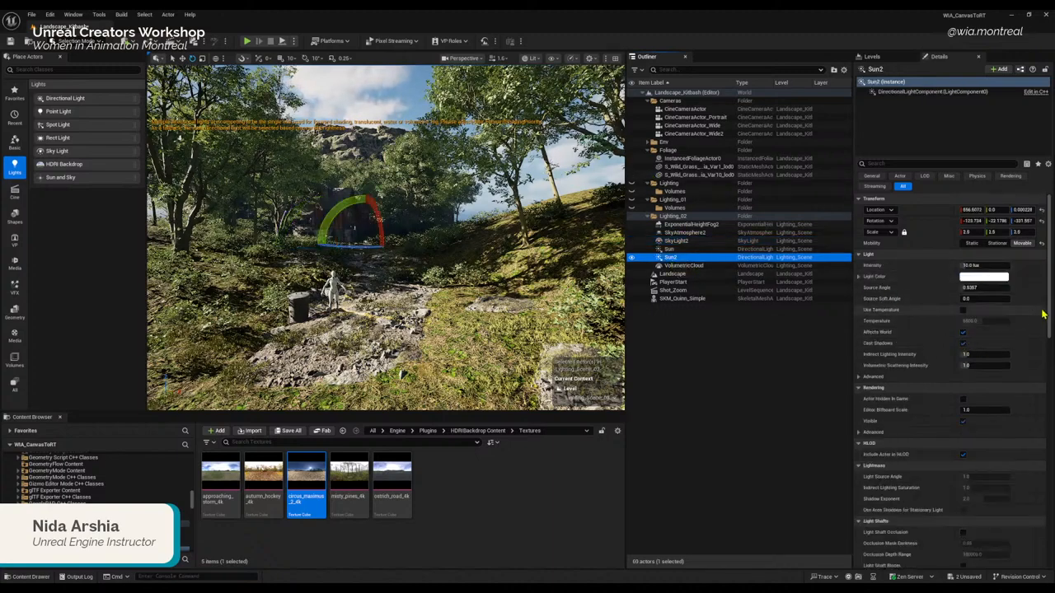
mouse_move(1049, 316)
mouse_down()
mouse_move(1049, 350)
mouse_move(1044, 305)
mouse_up()
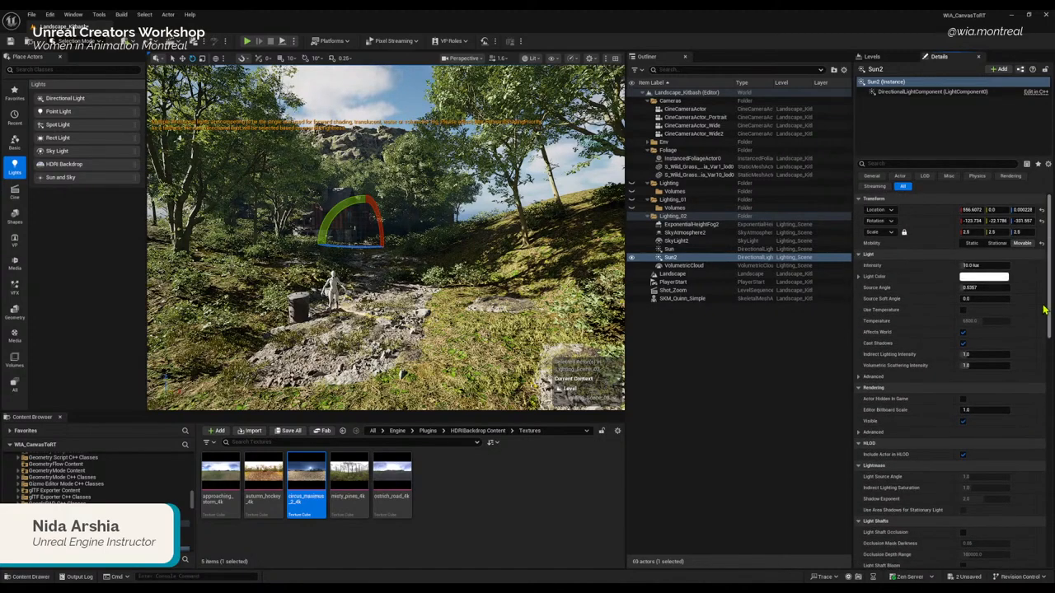
Step: Compare the settings of the Sun and Sun2 directional lights by inspecting each in turn
click(669, 250)
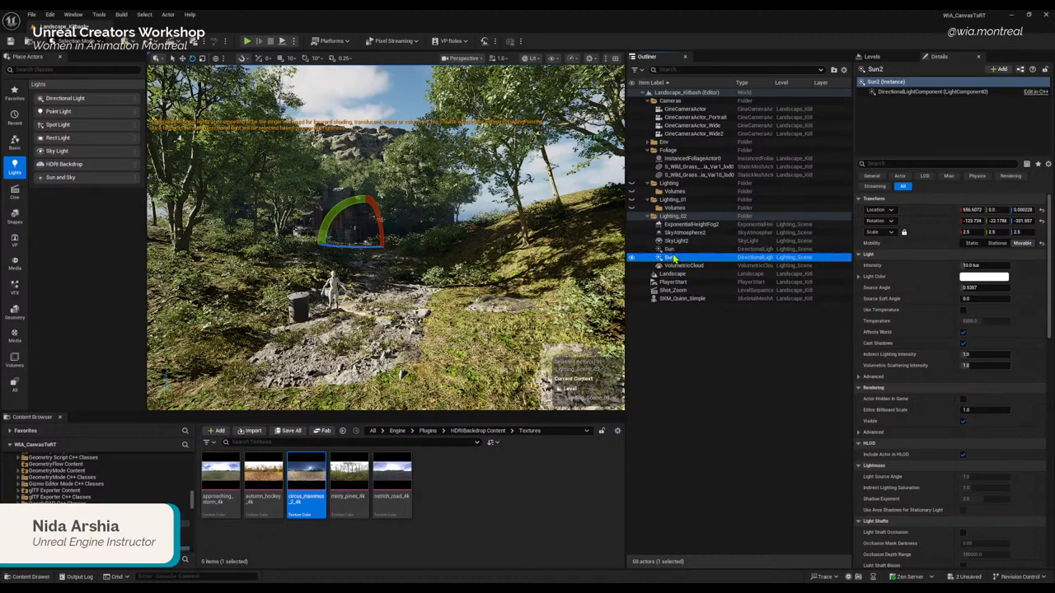
click(679, 258)
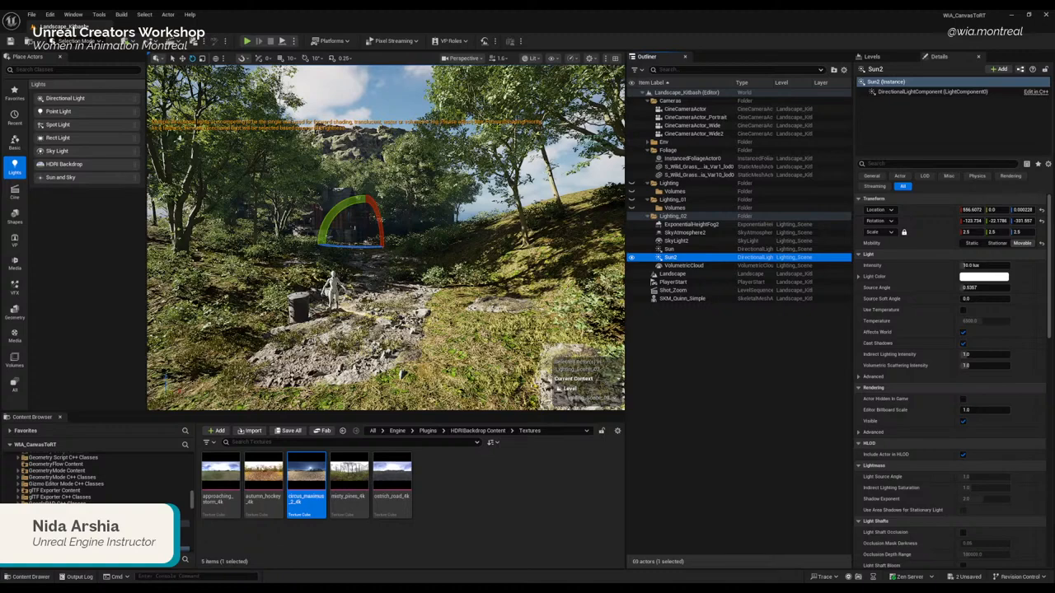
click(679, 249)
click(681, 257)
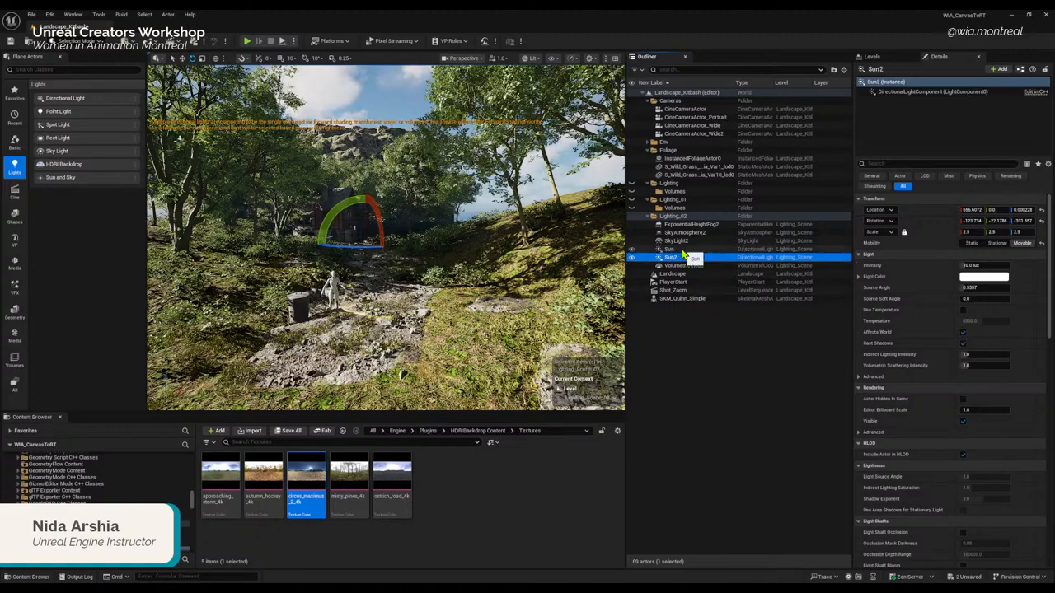
click(682, 250)
click(685, 257)
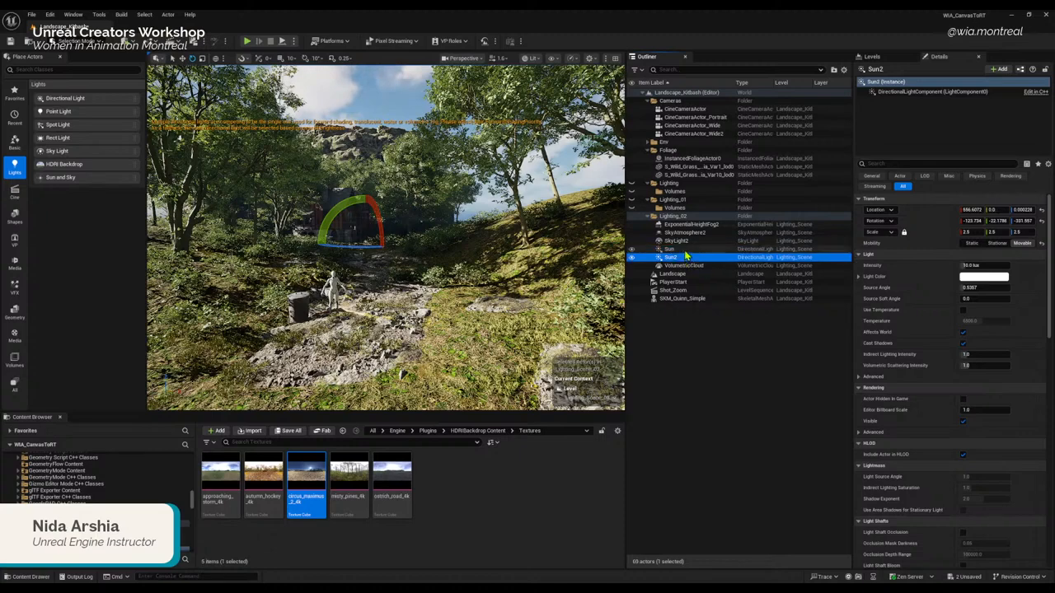
click(683, 249)
click(684, 257)
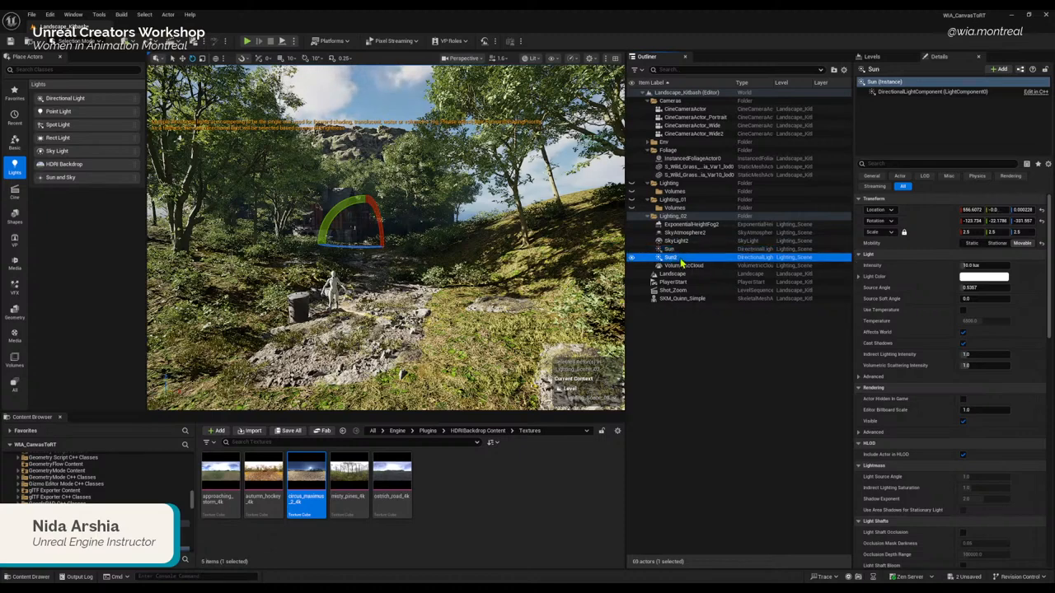
click(680, 249)
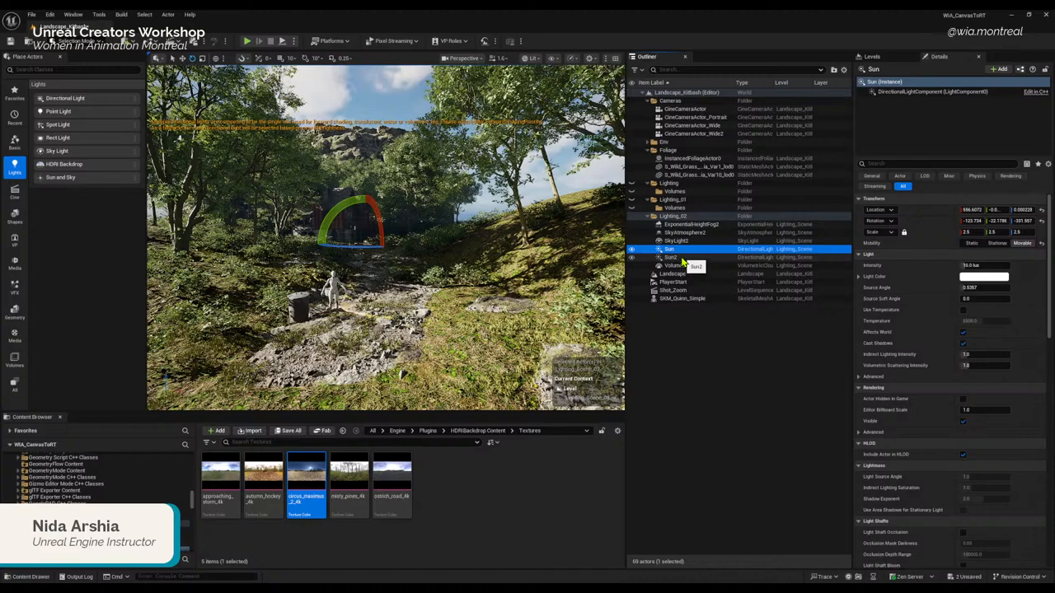
click(680, 258)
click(682, 250)
click(681, 258)
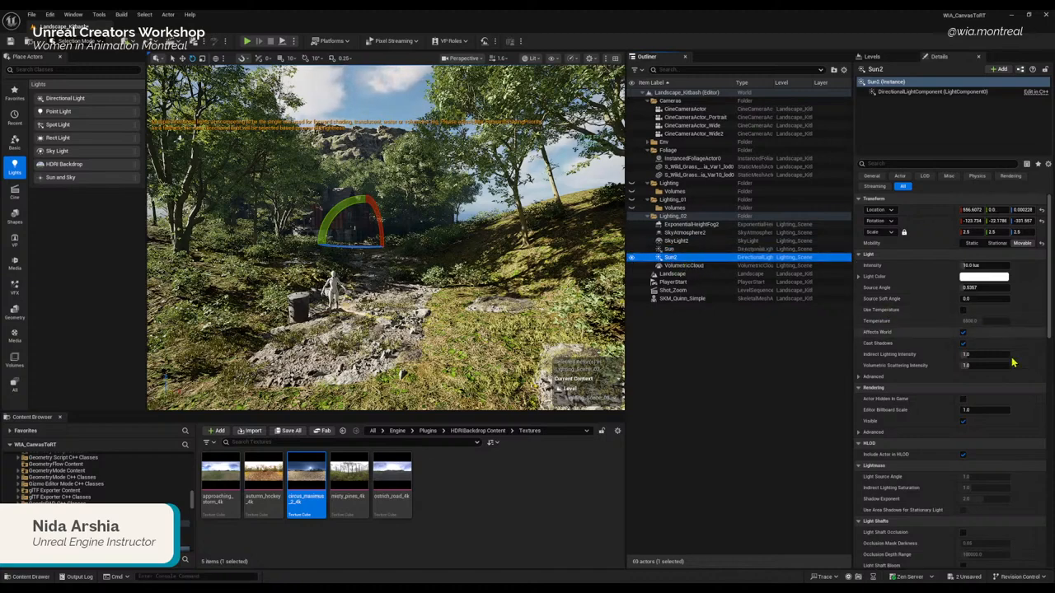
Step: Turn Sun2's Atmosphere Sun Light setting off and back on
scroll(963, 407, down, 3)
scroll(962, 462, down, 6)
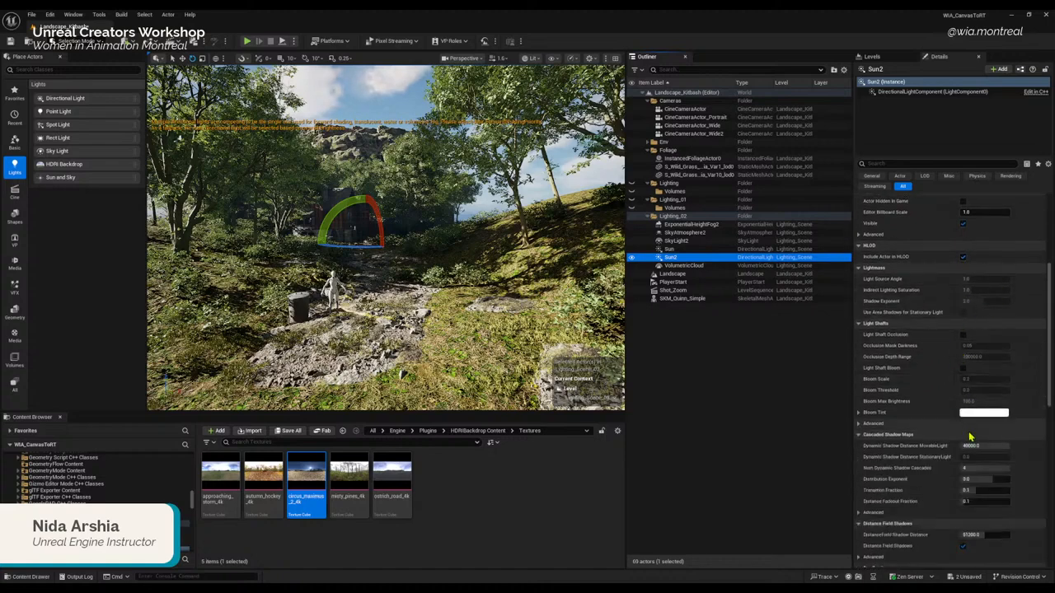
click(962, 534)
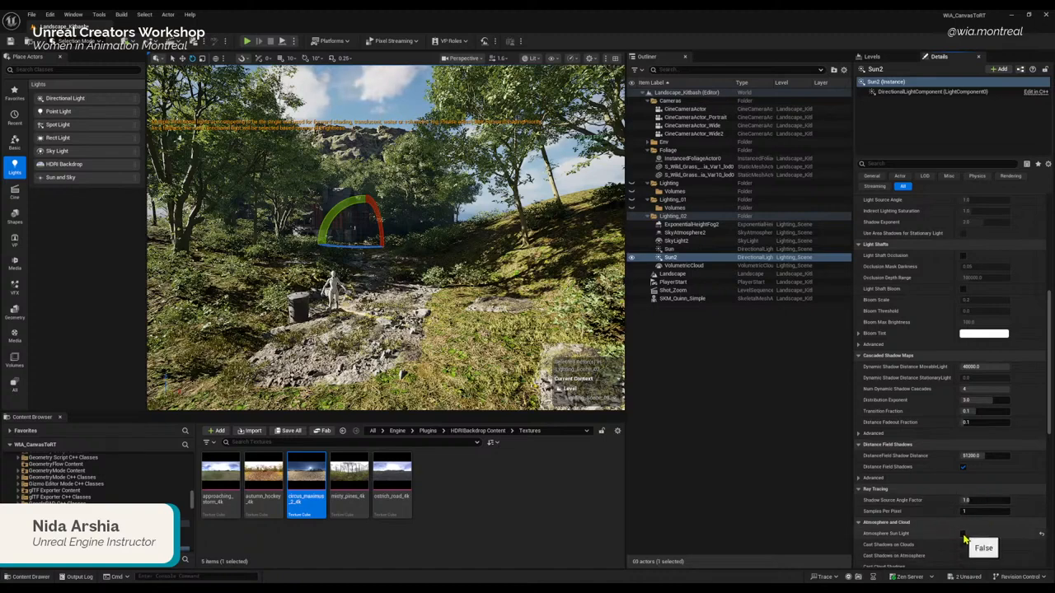
click(963, 534)
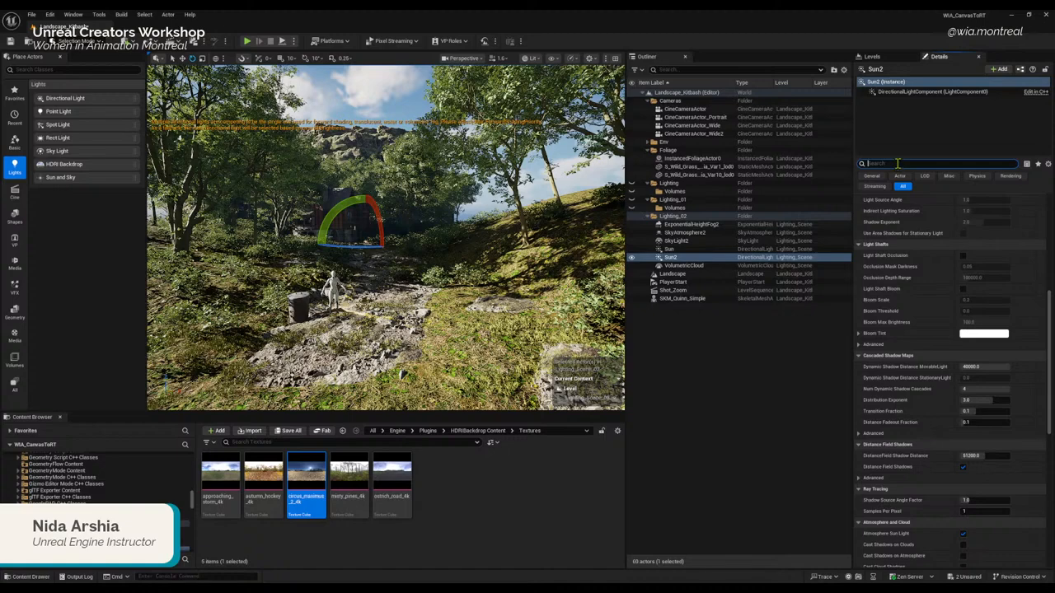
Step: Filter the light's properties for "prio" and set the Sun light's Forward Shading Priority to 100
text(prio)
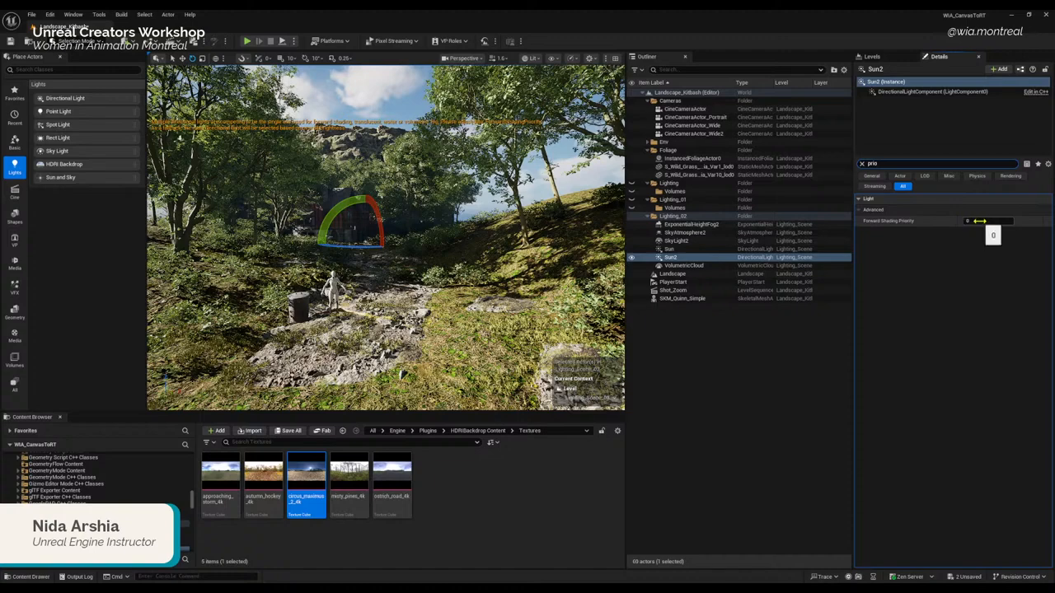
click(669, 249)
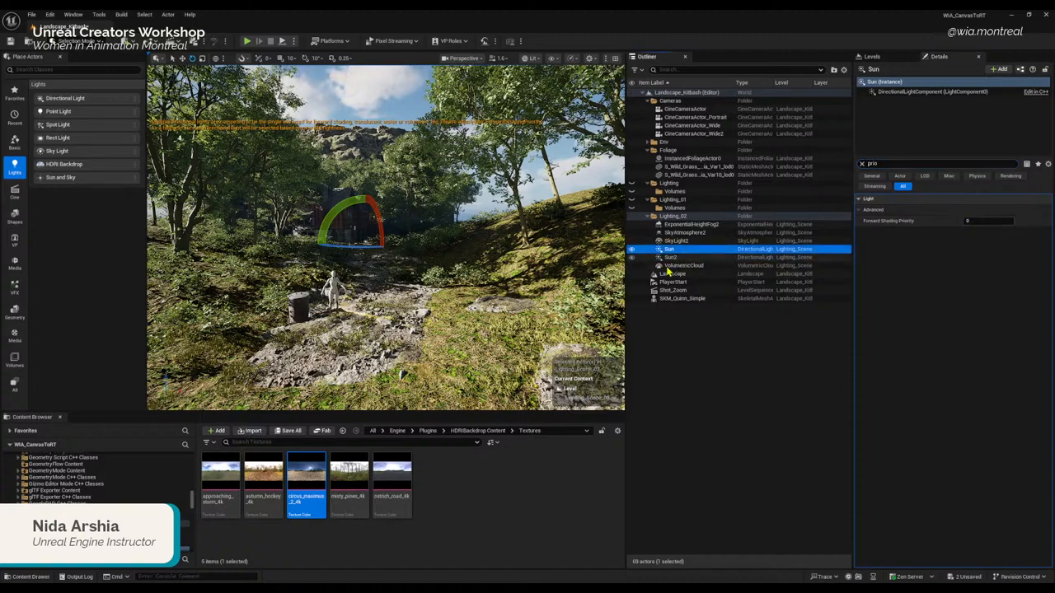
click(978, 221)
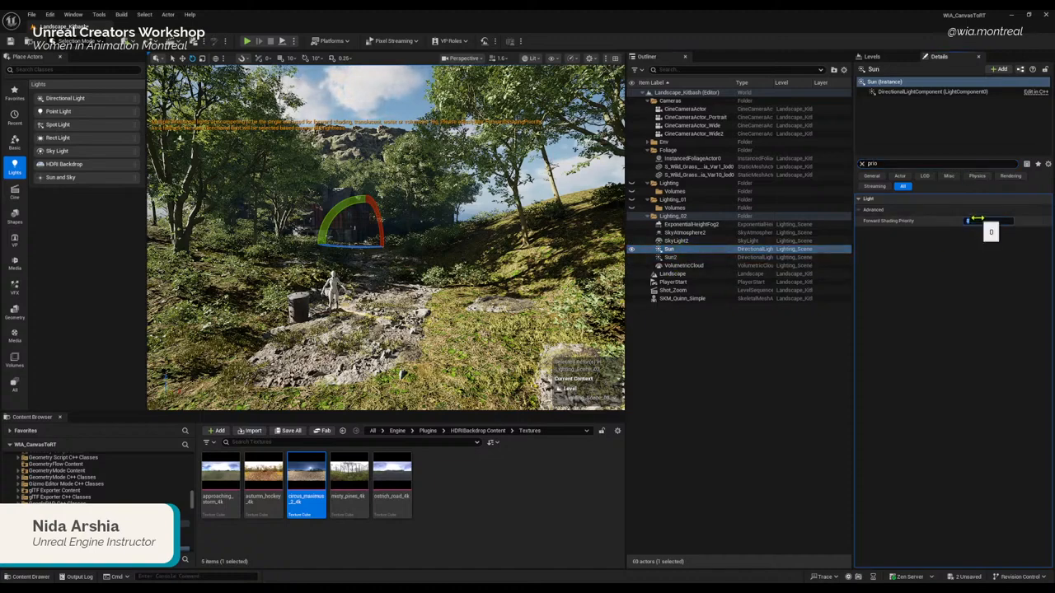
text(100)
key(Return)
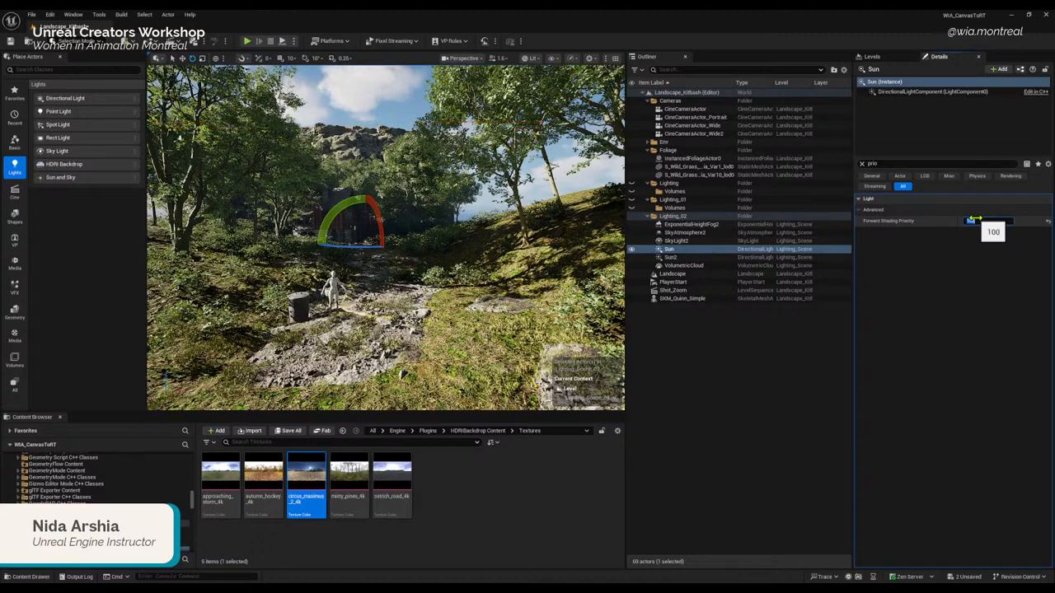
Step: Examine the priority settings of Sun and Sun2, and check SkyAtmosphere2 and SkyLight2 for the same property
click(671, 257)
click(686, 234)
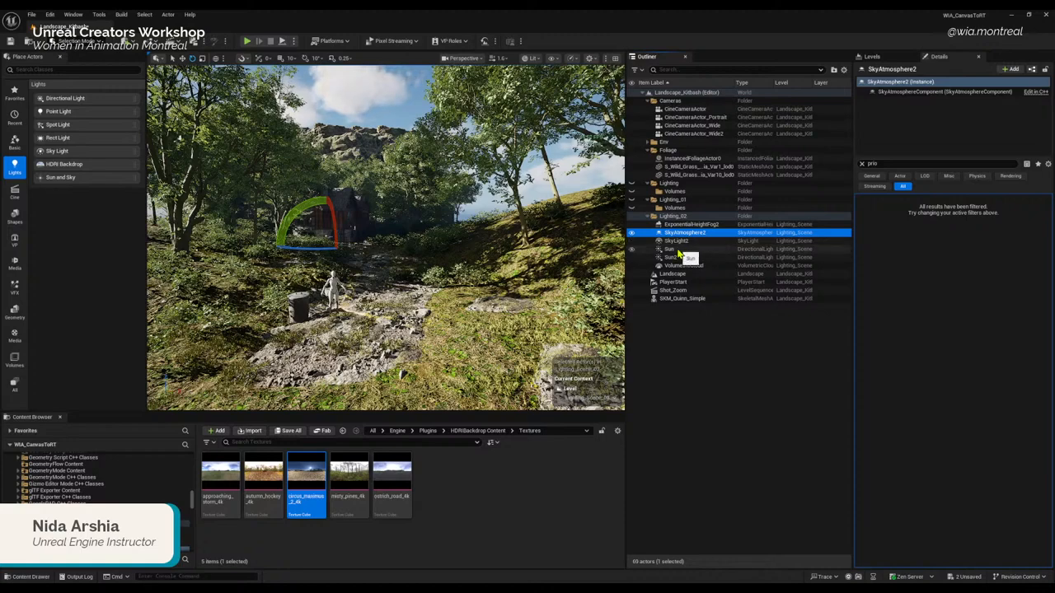
click(682, 250)
click(696, 233)
click(682, 250)
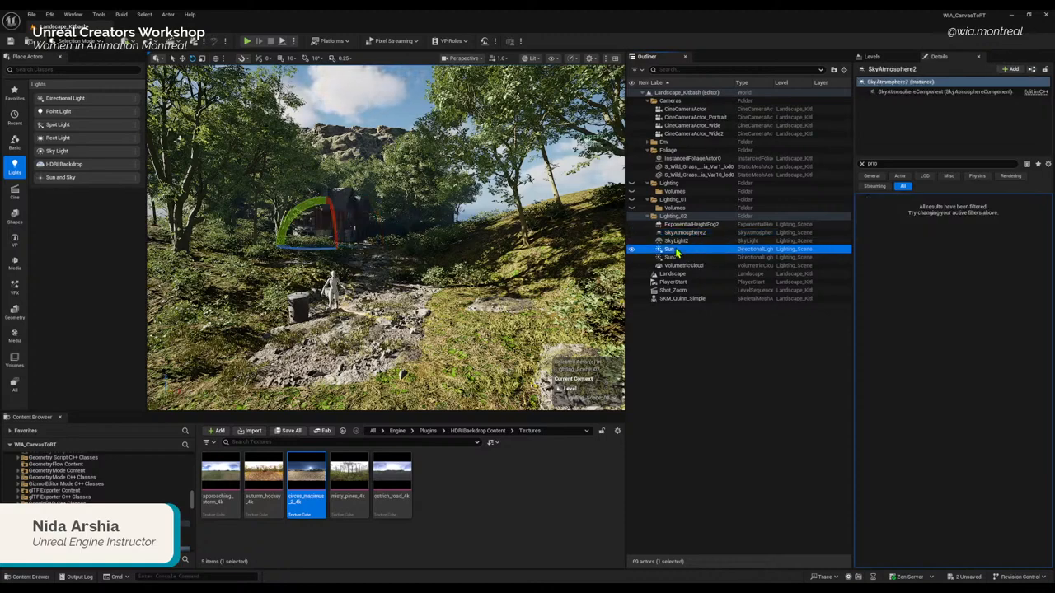
click(692, 233)
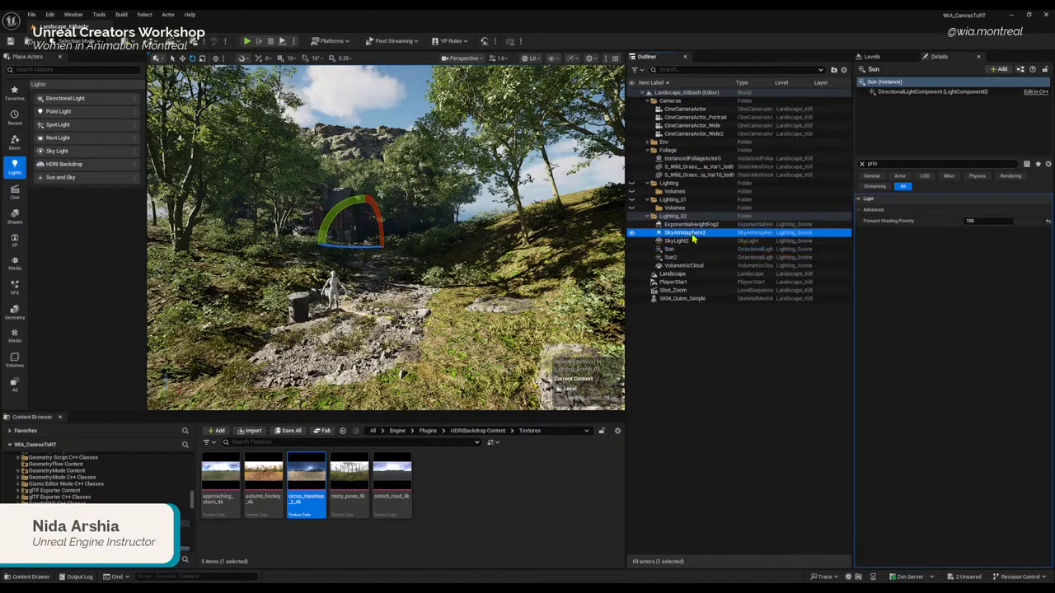
click(674, 250)
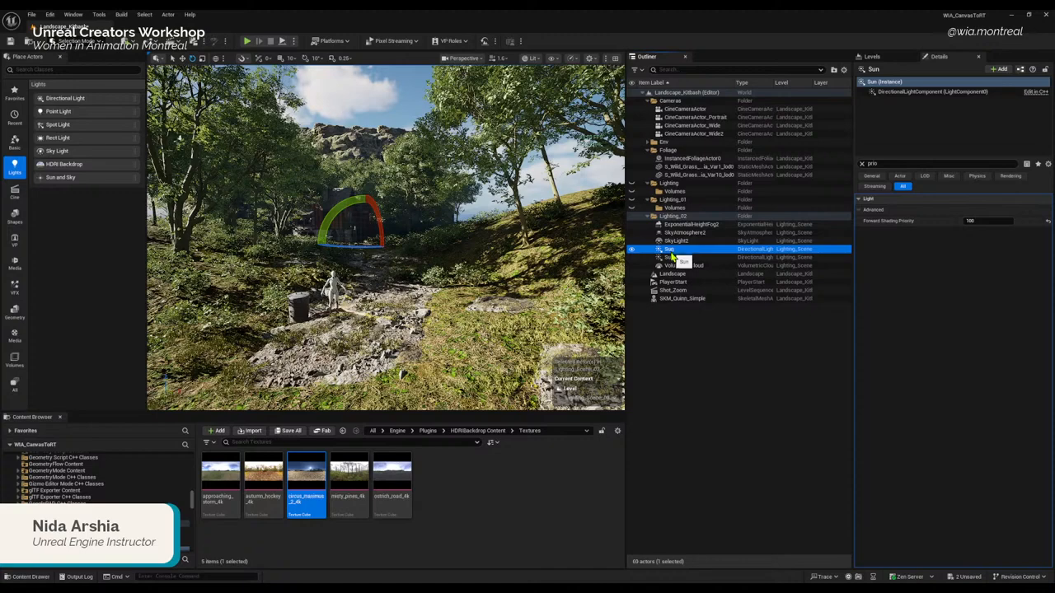
click(684, 233)
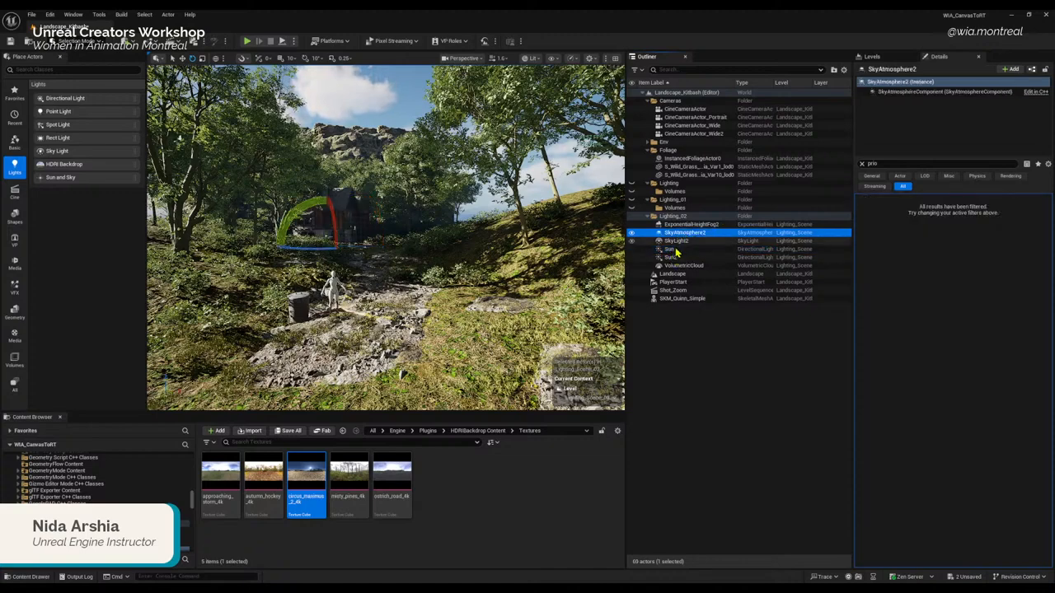
click(675, 251)
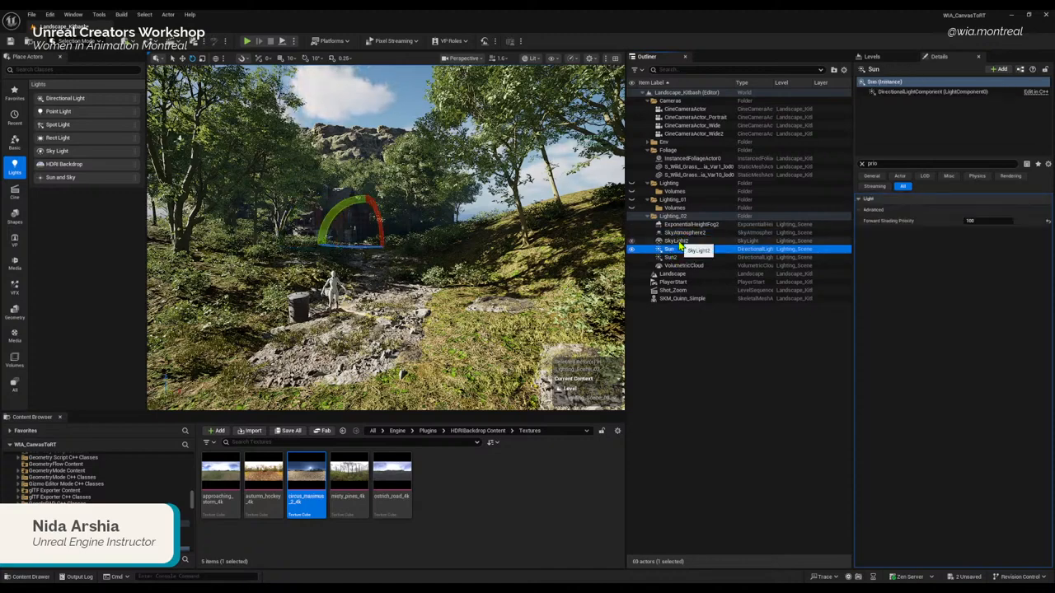
click(678, 241)
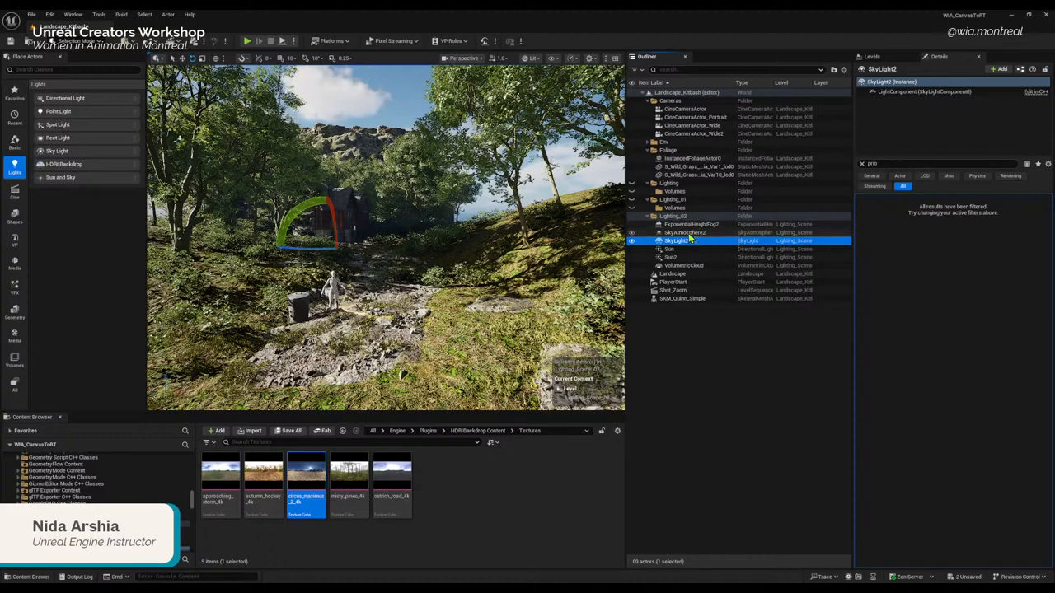
click(689, 233)
click(668, 249)
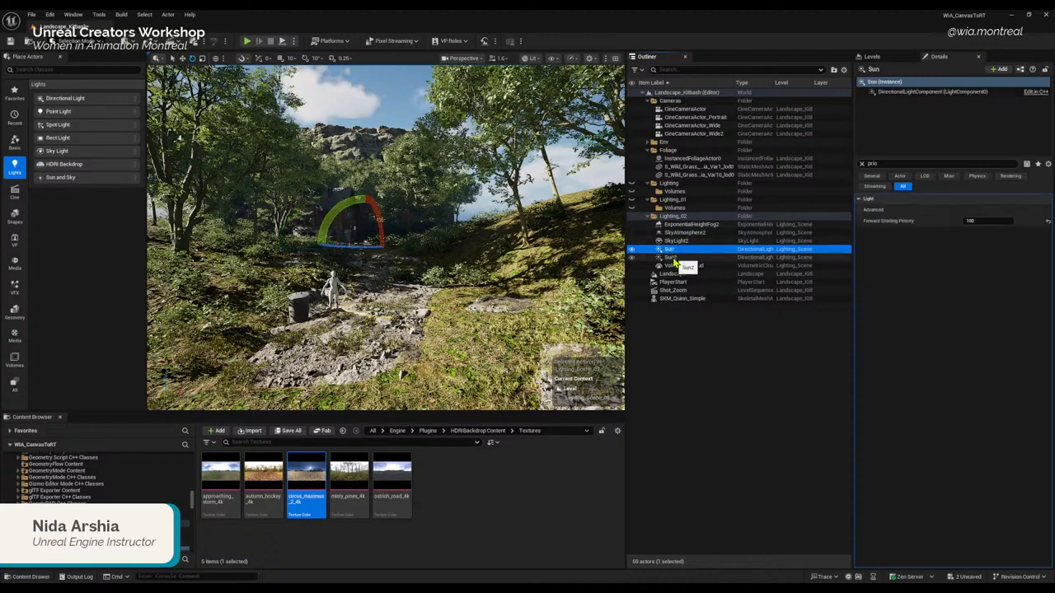
click(672, 261)
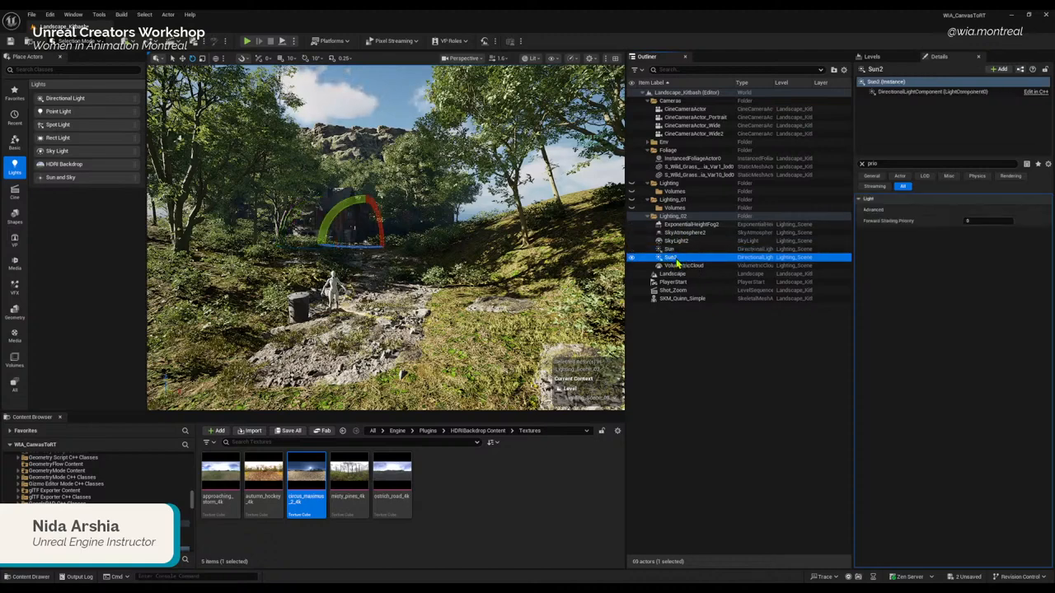
Step: Clear the property filter and rename the Sun2 directional light to Sun_Fill
click(862, 166)
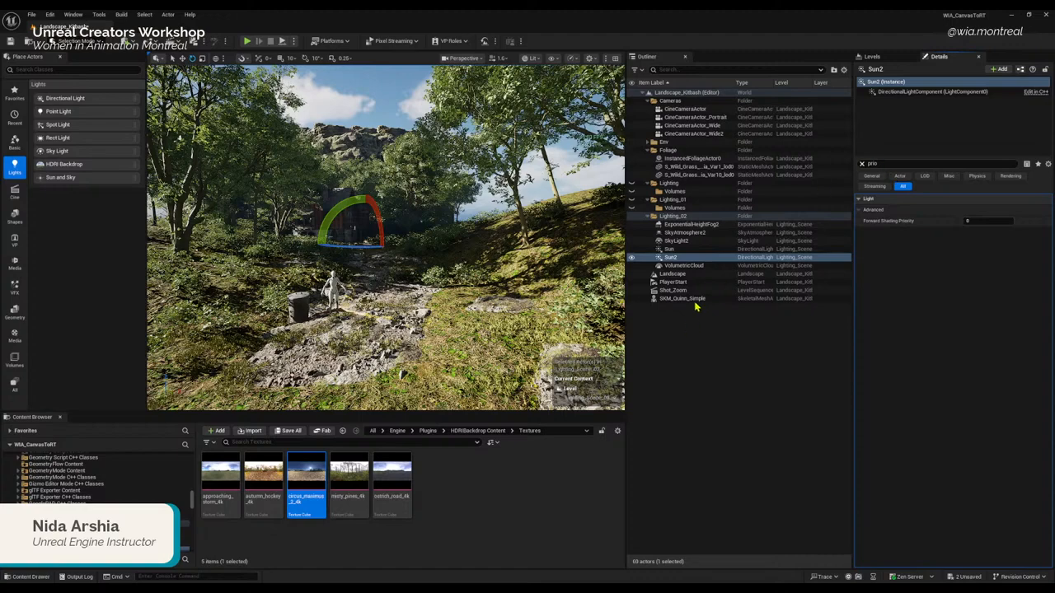
click(674, 250)
click(671, 258)
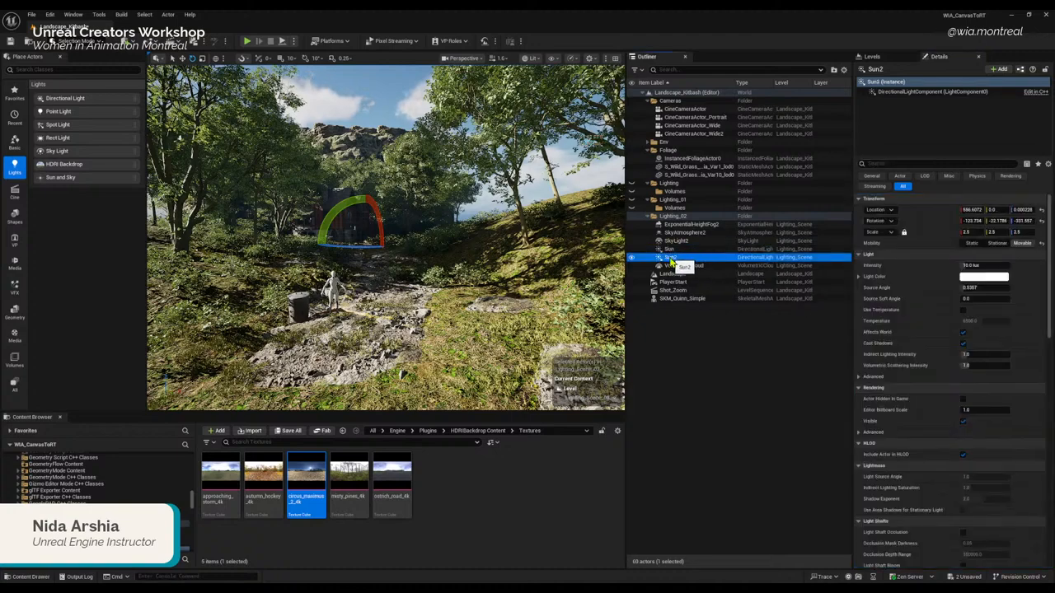
click(671, 258)
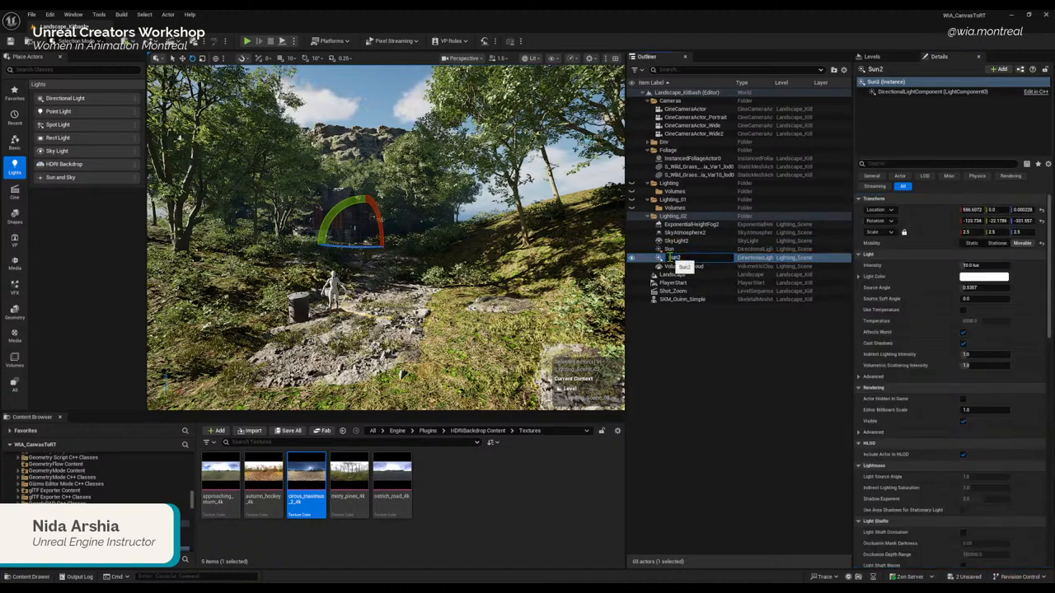
text(Sun_Fill)
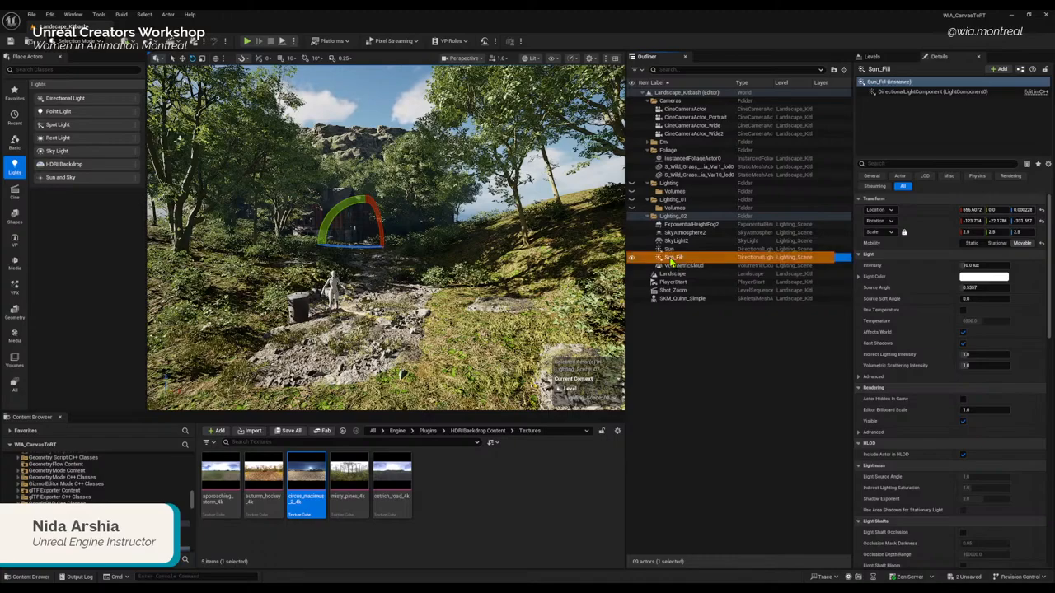
key(Return)
Step: Move the viewport camera in closer to the mannequin and bin on the rocky path
key(w)
right_drag(385, 237, 465, 245)
scroll(386, 249, down, 2)
key(s)
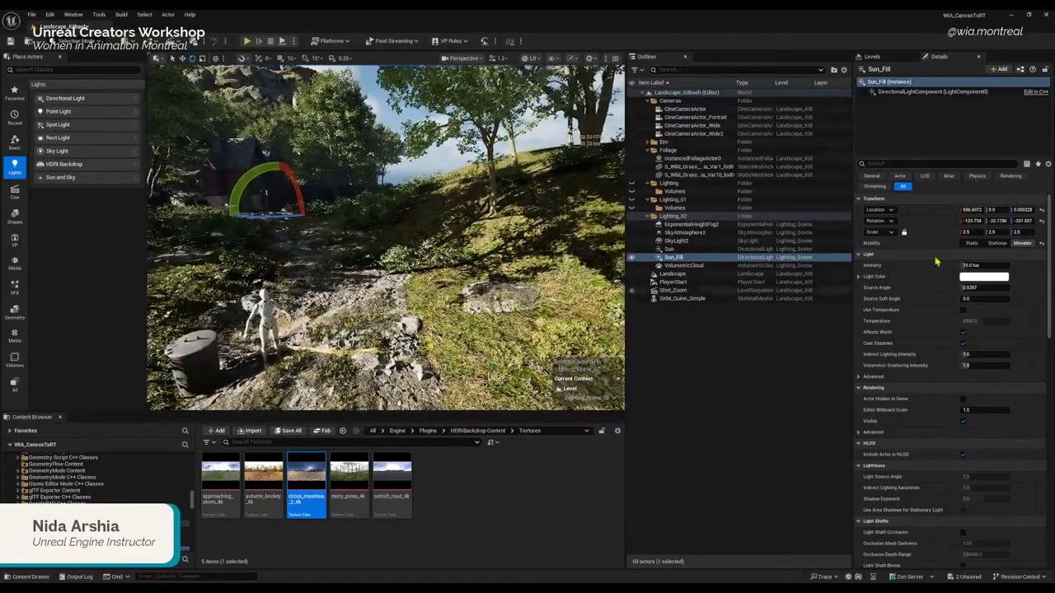
Step: Turn off Cast Shadows for the Sun_Fill light and set its intensity to 0.1 lux
click(963, 344)
mouse_move(386, 239)
right_down()
mouse_move(314, 241)
mouse_move(429, 239)
mouse_move(363, 240)
mouse_move(385, 241)
right_up()
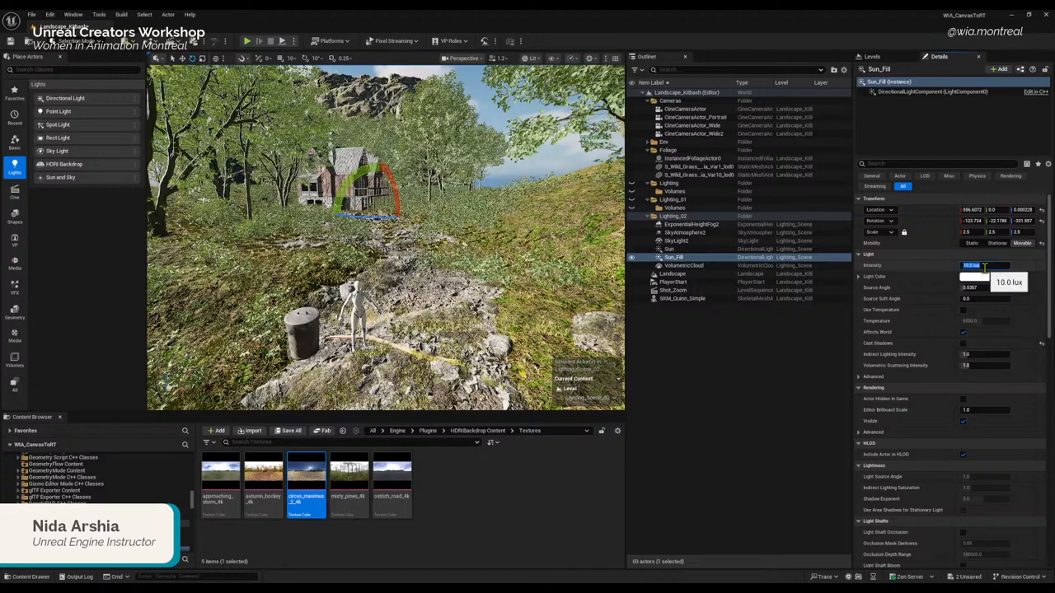
click(980, 266)
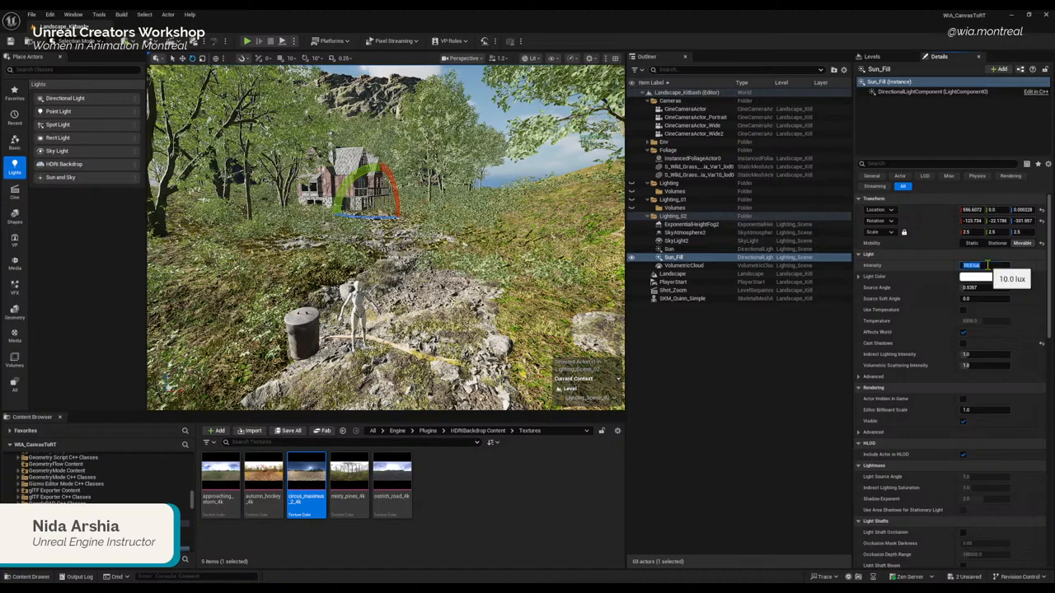
text(0.1)
key(Return)
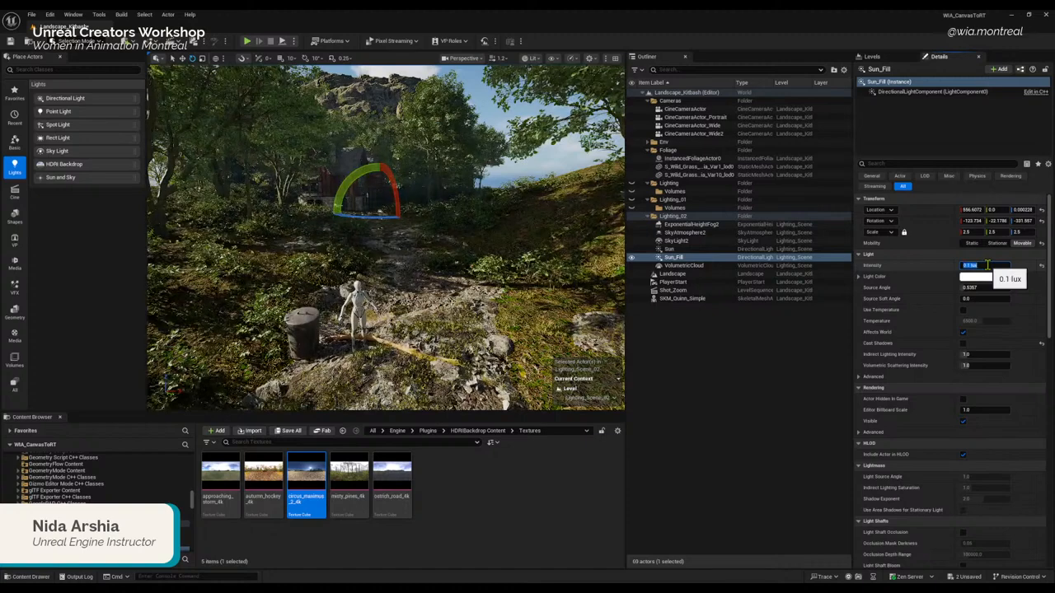
Step: Try Sun_Fill's intensity at 1 lux and at 0.5 lux
click(680, 257)
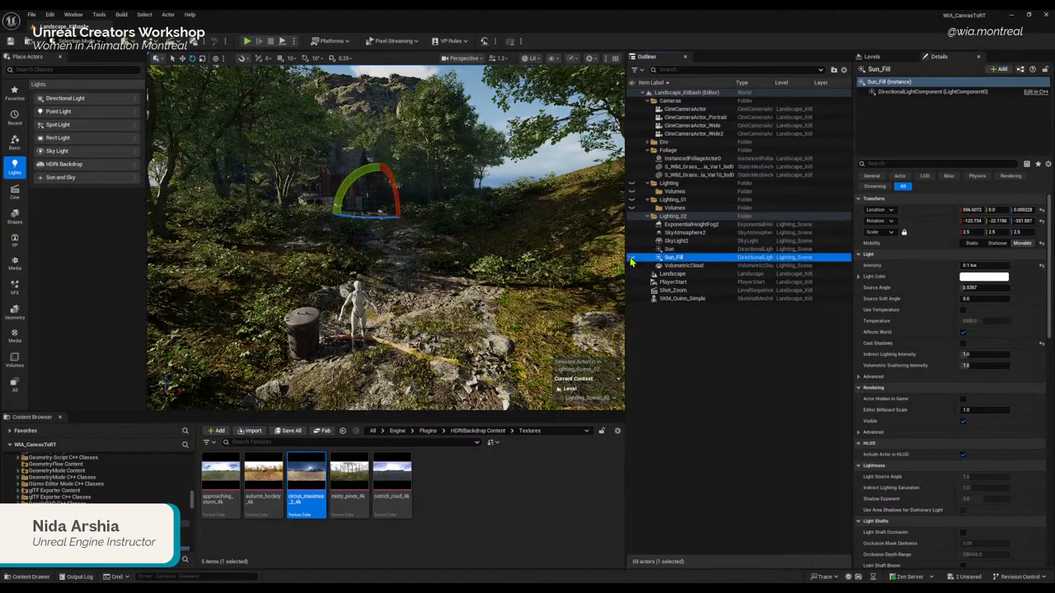
click(988, 264)
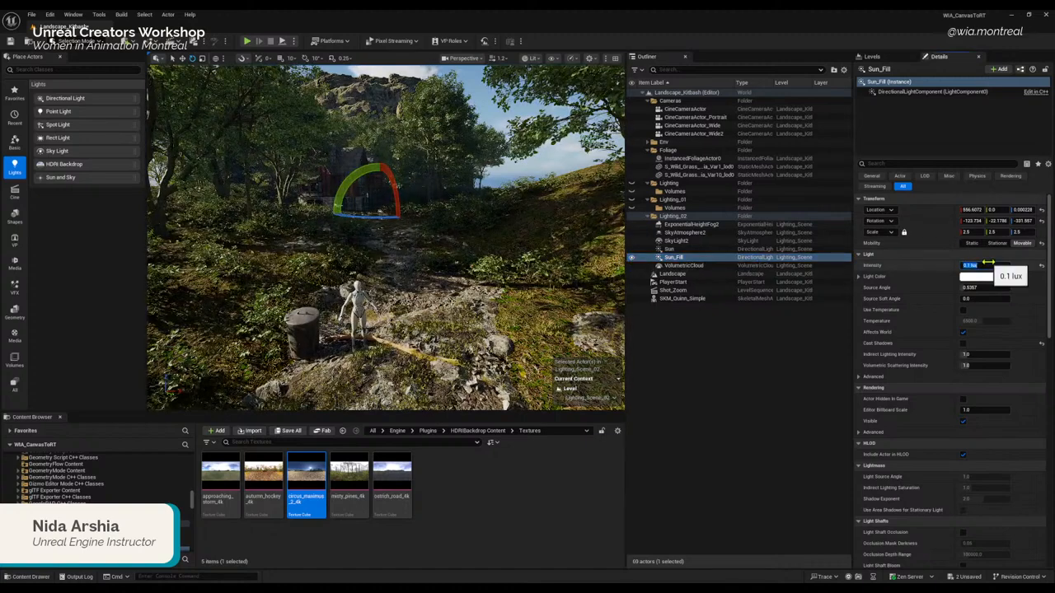
text(1)
key(Return)
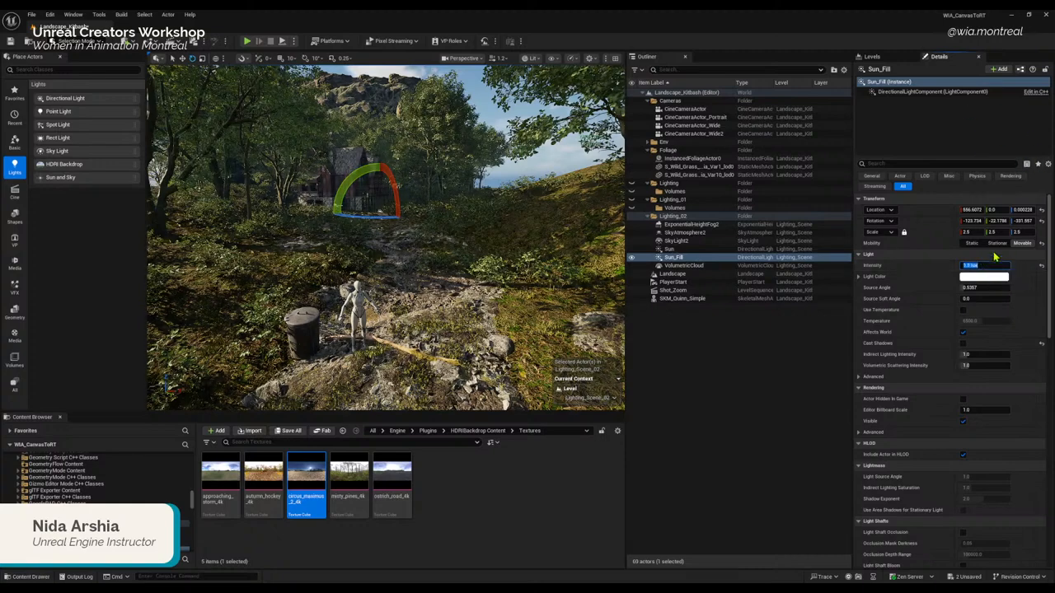
text(.5)
key(Return)
text(\)
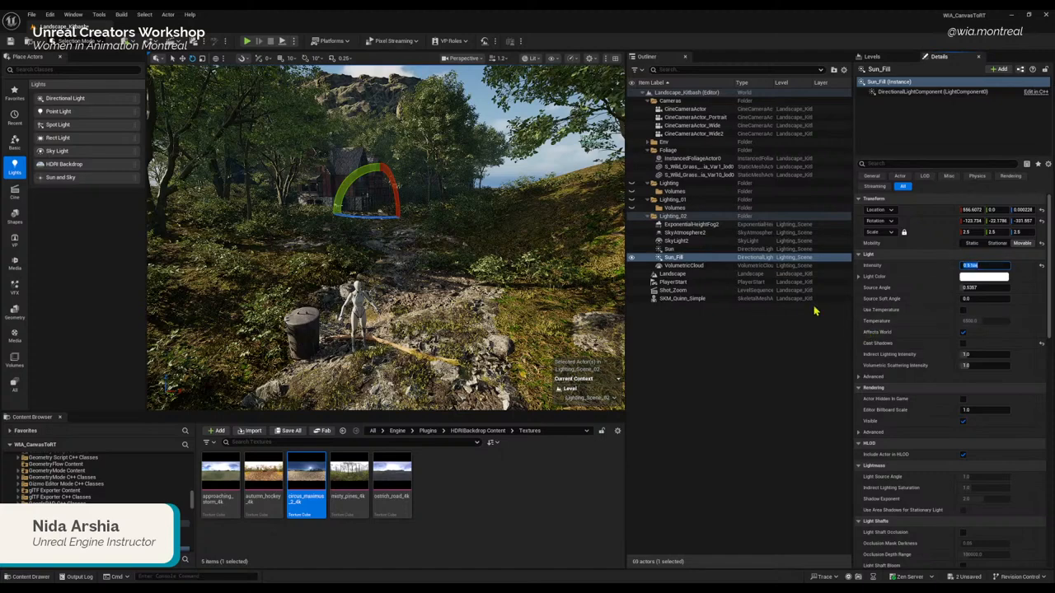
Step: Hide and show Sun_Fill to judge its effect on the scene, and set its intensity to 0.2 lux
click(684, 265)
click(691, 257)
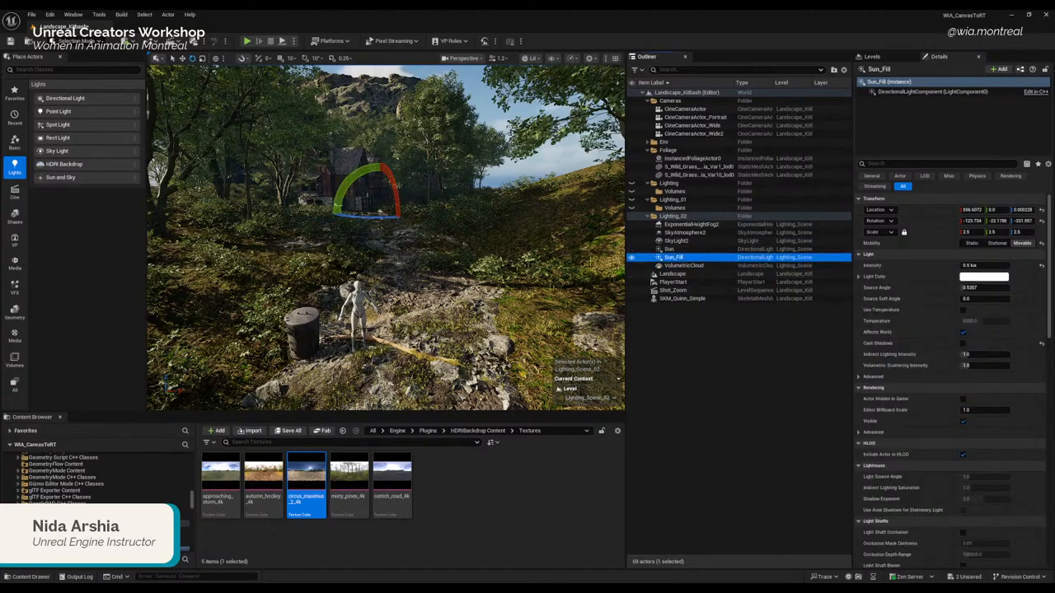
right_drag(429, 268, 439, 254)
click(632, 257)
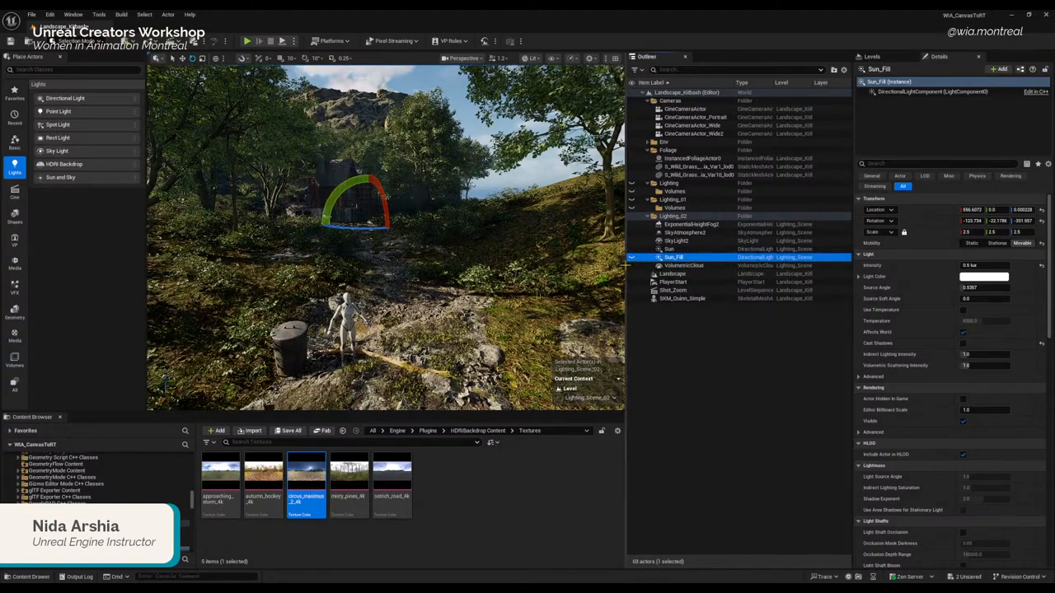
click(631, 257)
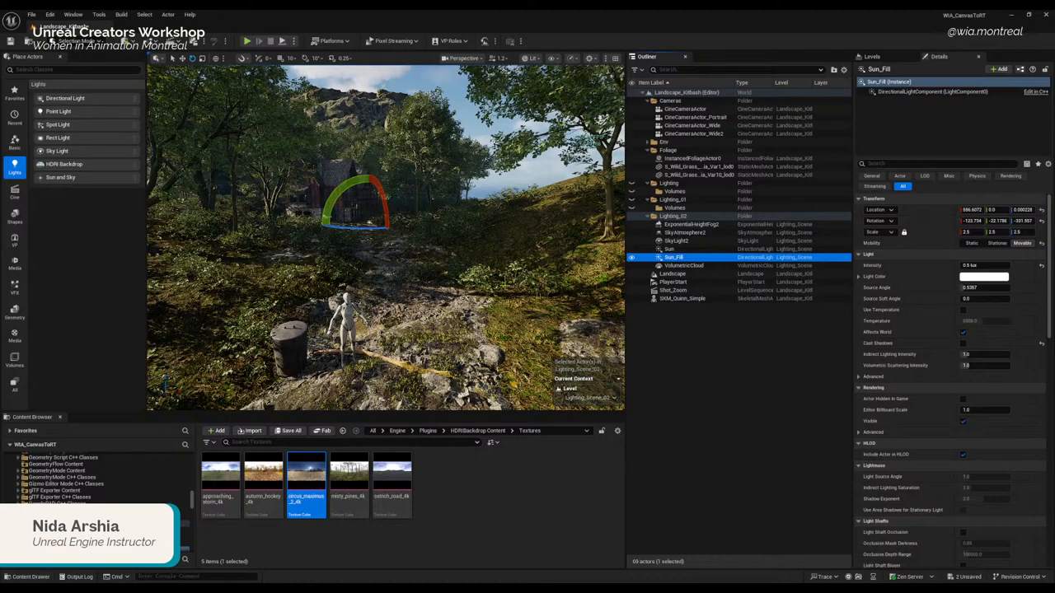
click(977, 265)
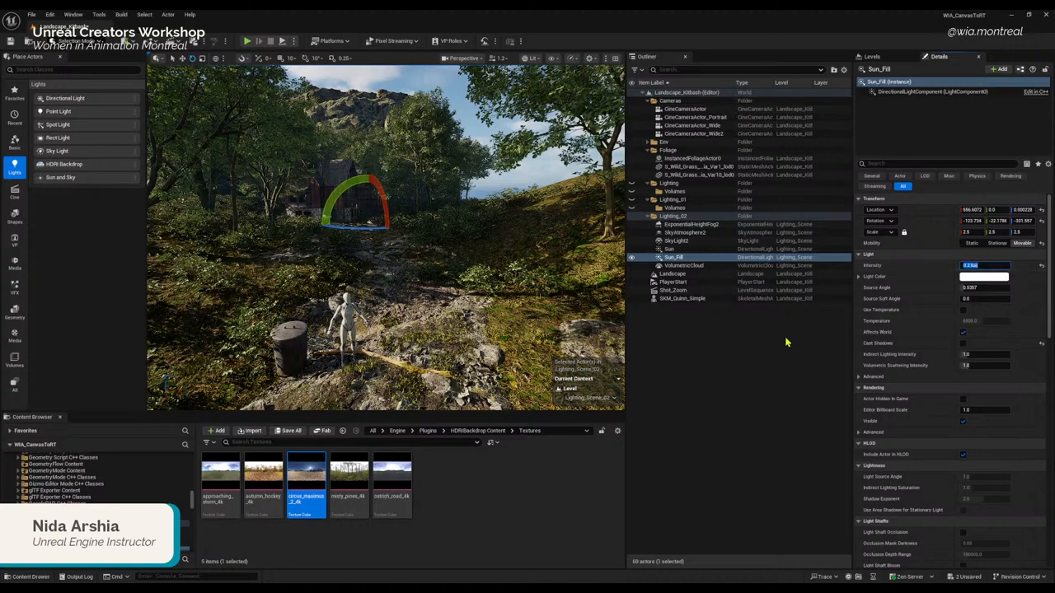
click(632, 258)
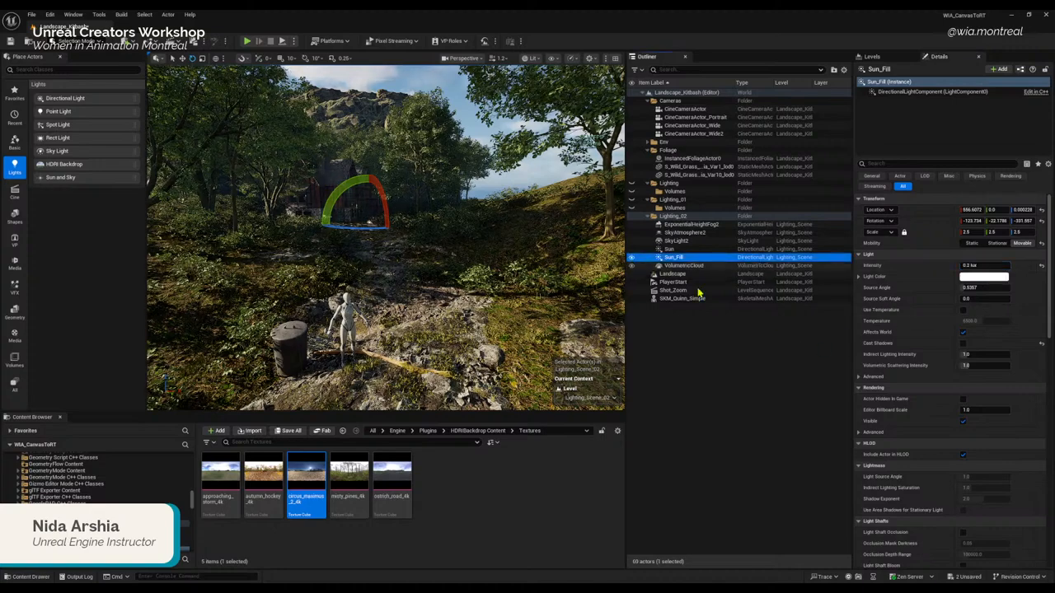
Step: Compare the light settings of the Sun and Sun_Fill directional lights
click(691, 247)
click(687, 259)
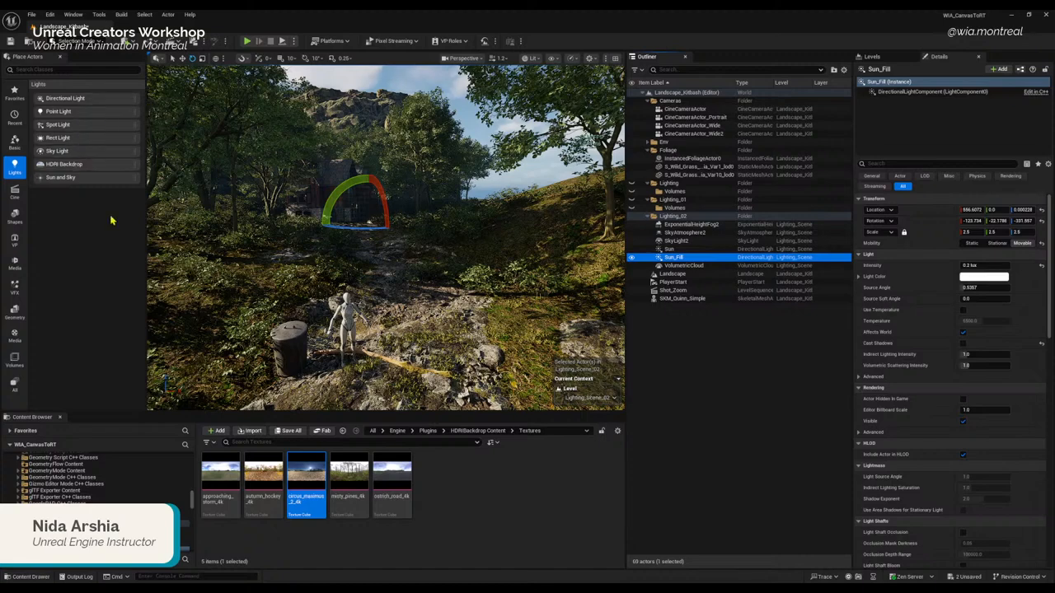
click(682, 265)
click(672, 249)
click(676, 257)
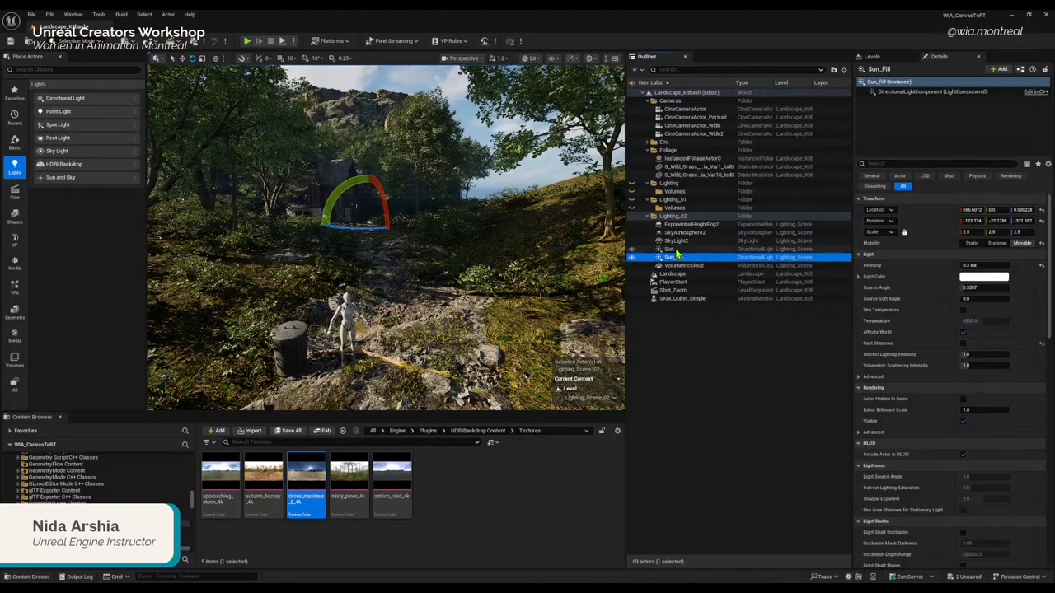
click(671, 248)
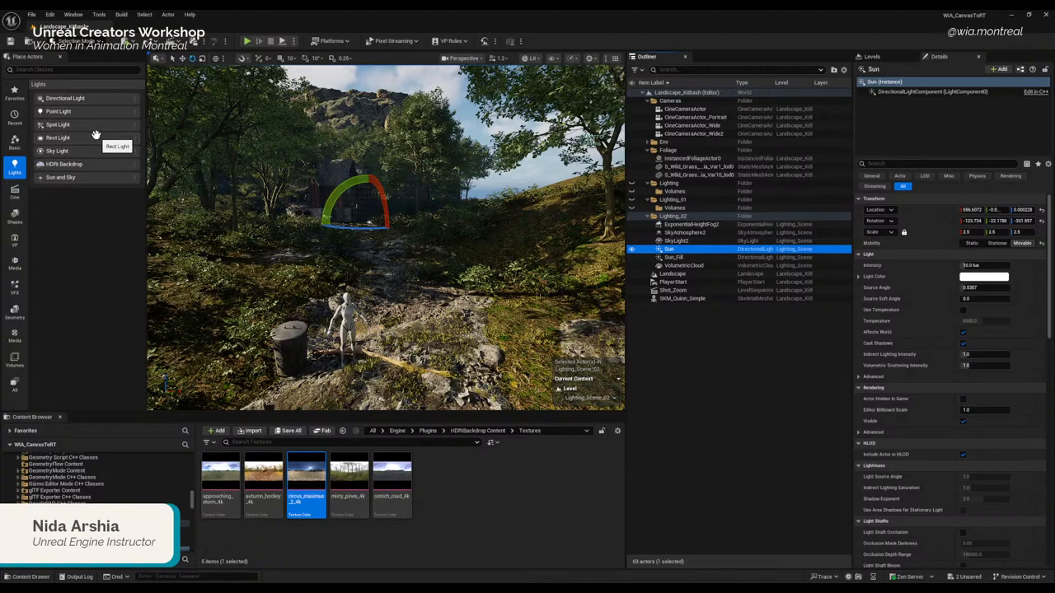
click(687, 258)
click(682, 250)
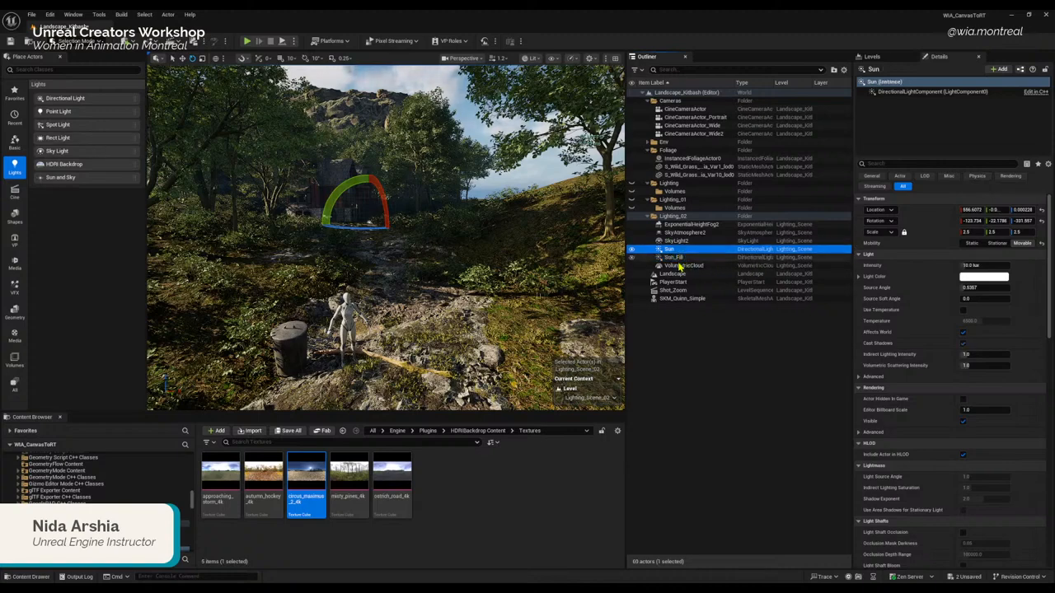
click(682, 259)
click(683, 266)
click(683, 258)
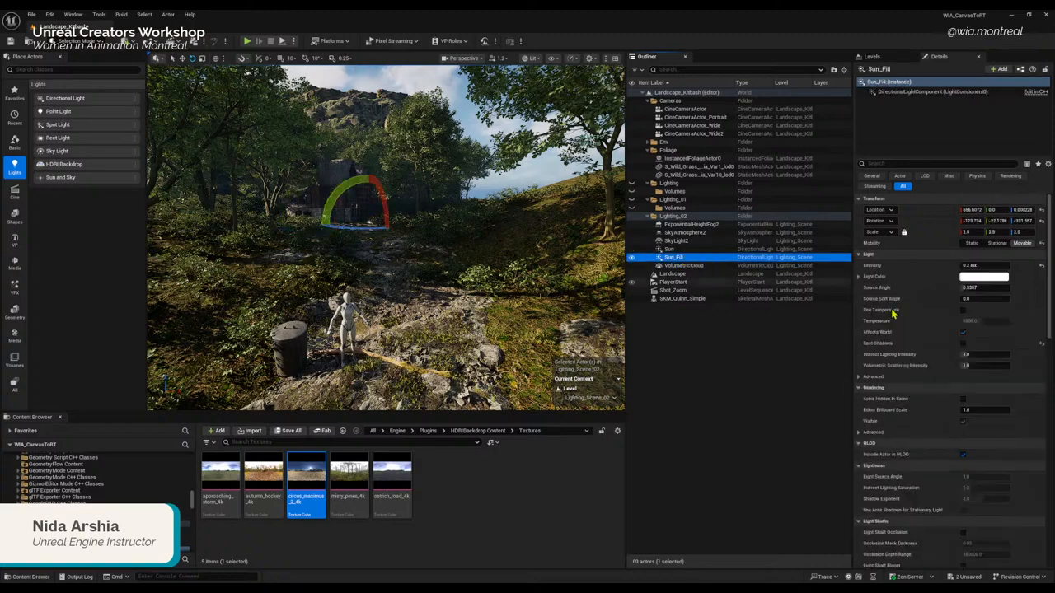
Step: Switch Affects World off and back on for Sun_Fill, and set its intensity to 0.1 lux
click(965, 332)
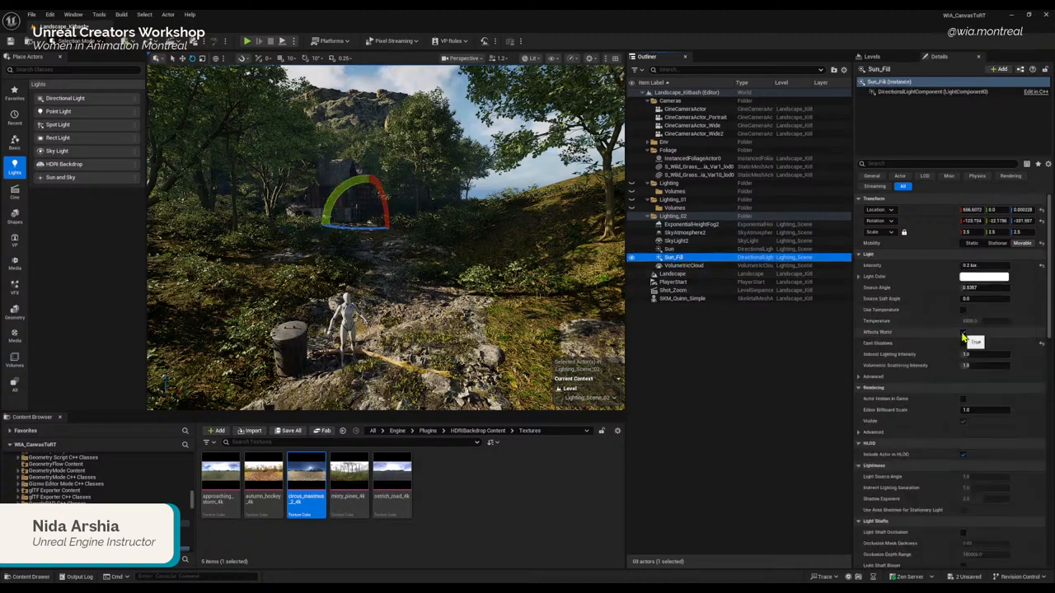
click(693, 266)
click(684, 258)
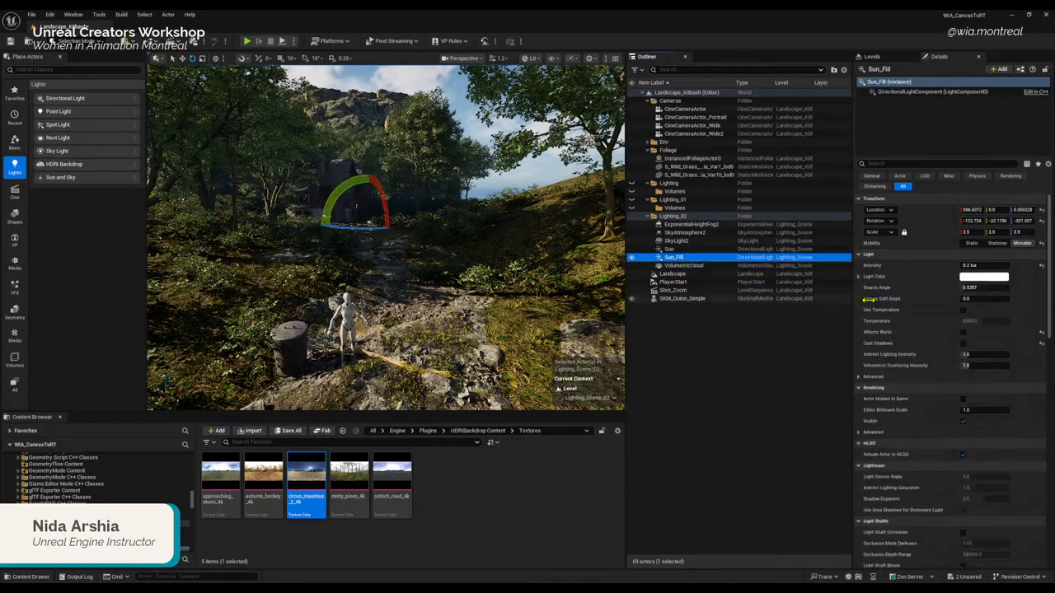
click(964, 332)
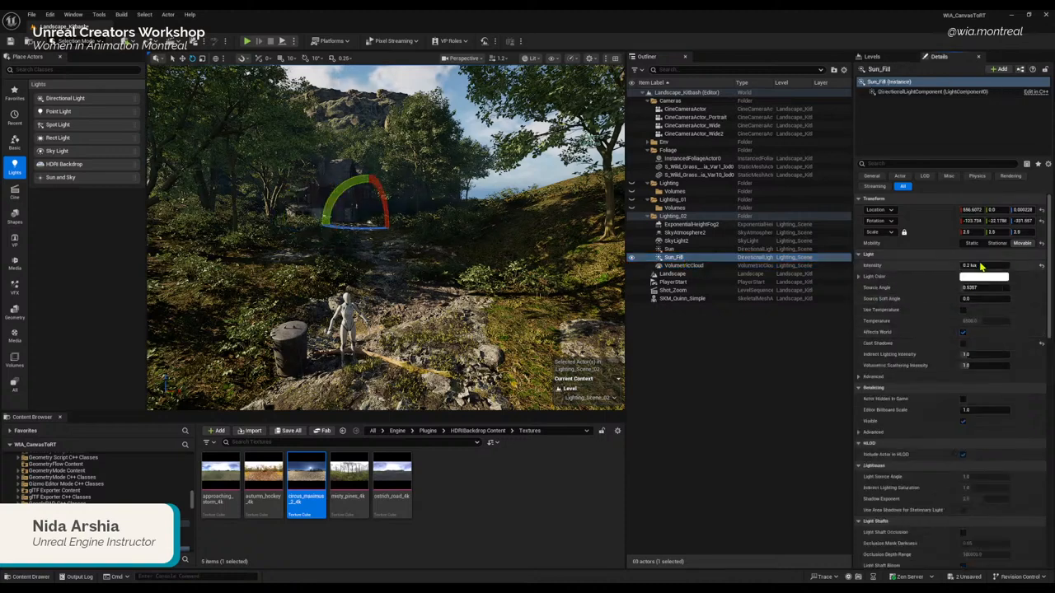
click(977, 264)
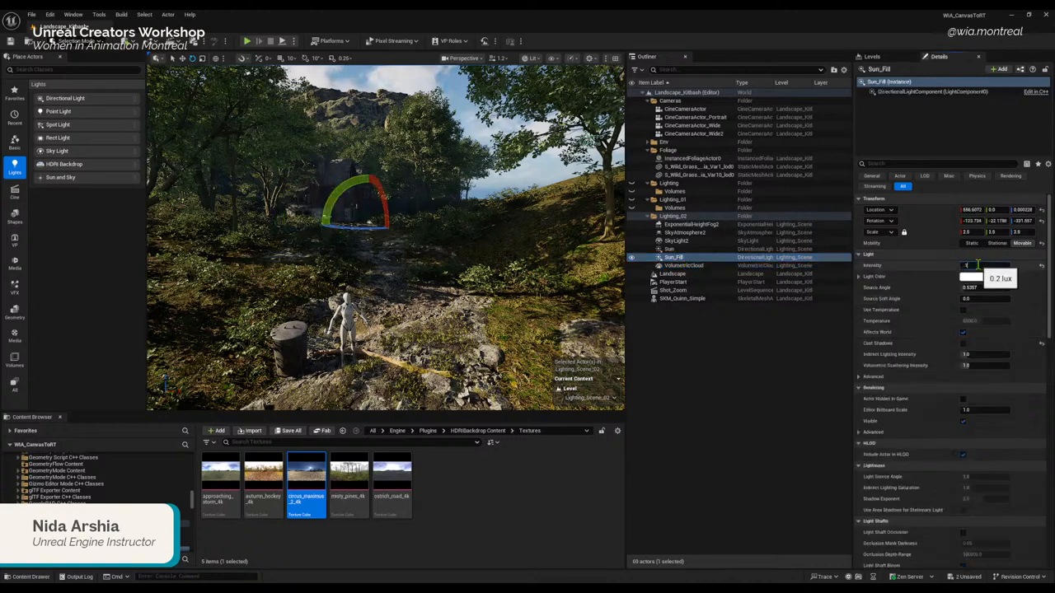
click(672, 250)
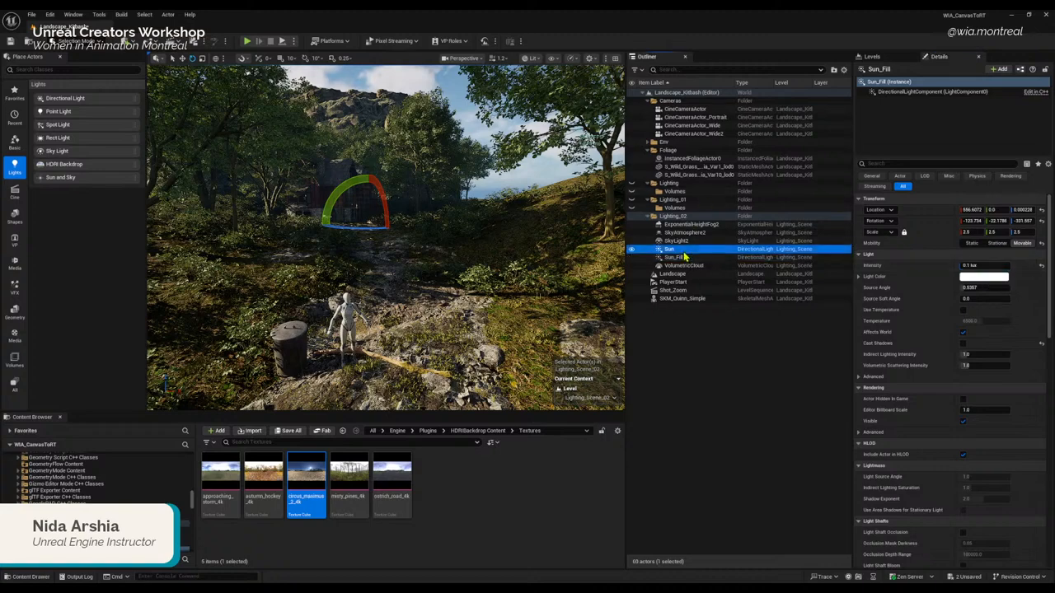
Step: Examine the light and rendering properties of SkyLight2
click(677, 241)
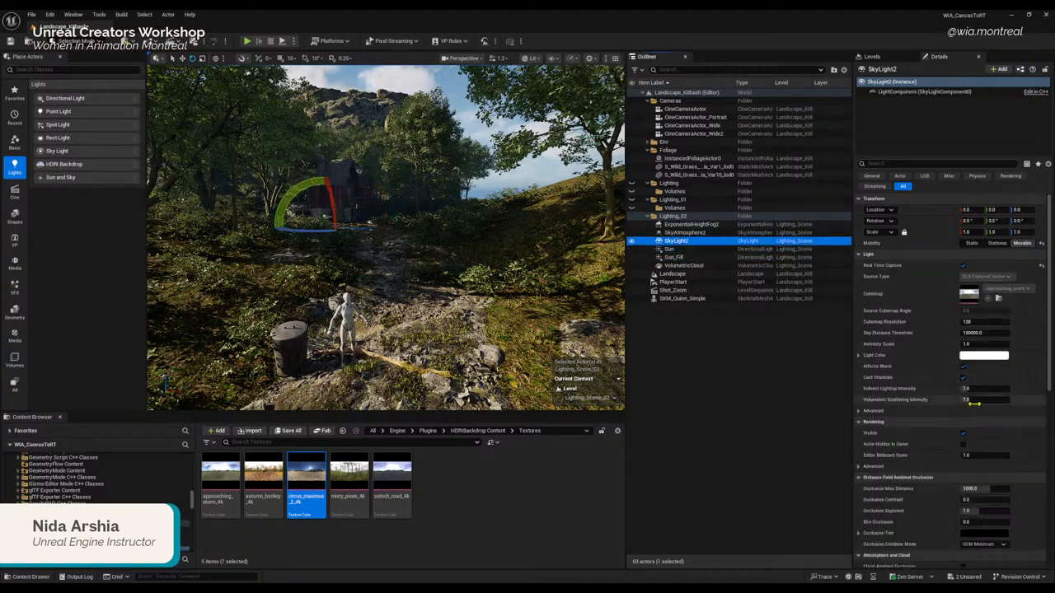
scroll(917, 359, down, 1)
scroll(917, 360, down, 8)
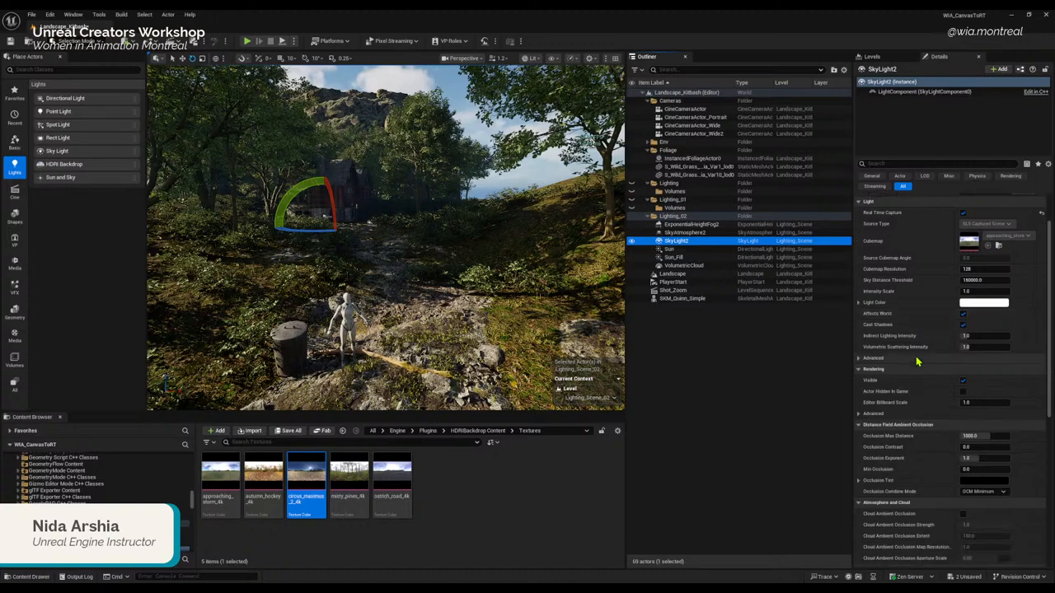
scroll(890, 468, up, 4)
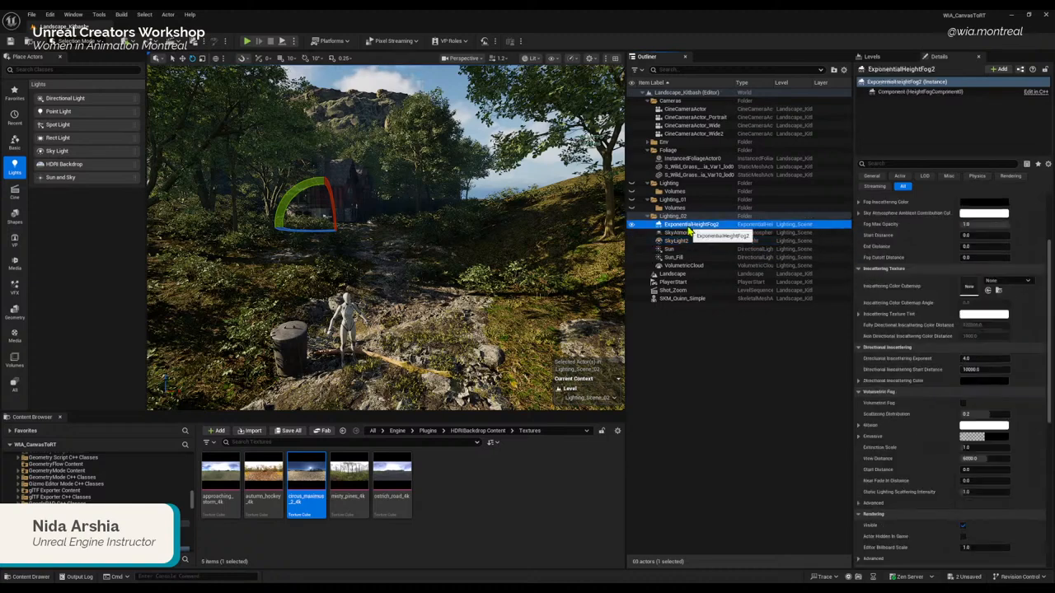
Step: Set the Fog Density of ExponentialHeightFog2 to 1.0 and look around the foggy forest
click(691, 224)
scroll(945, 328, up, 3)
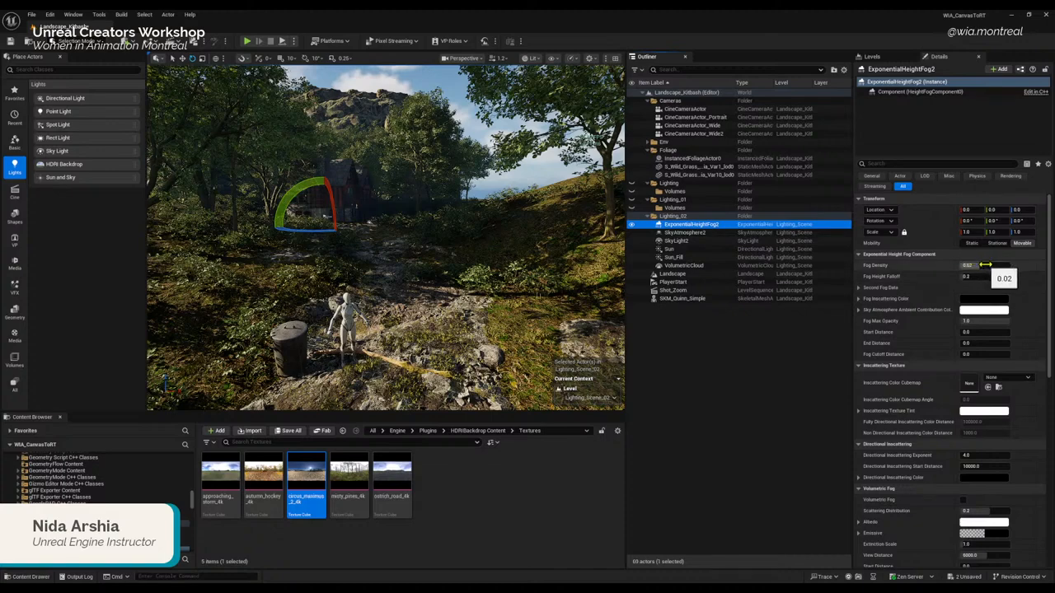
click(984, 265)
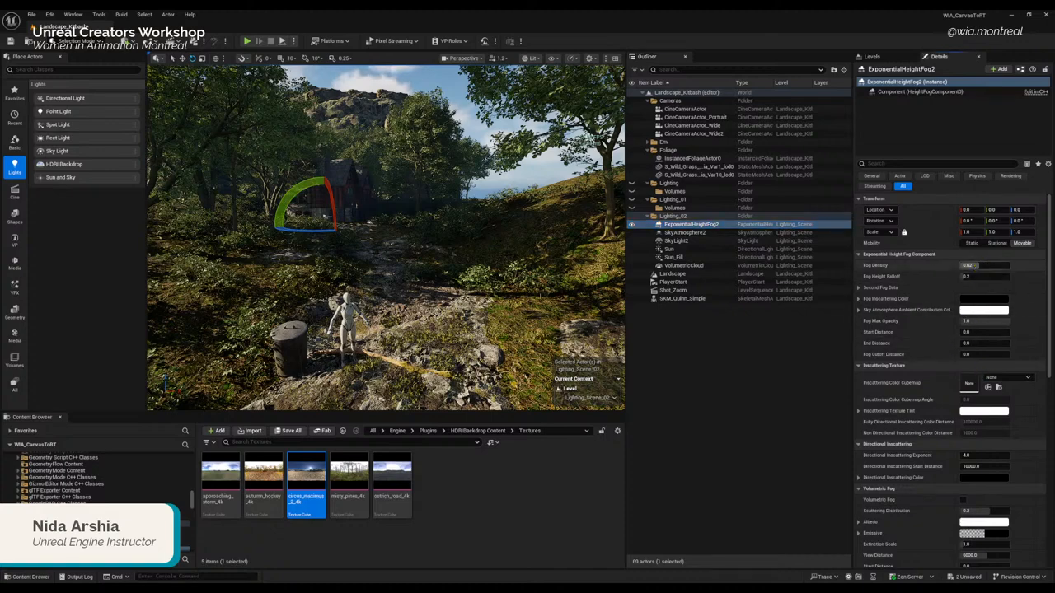
drag(983, 265, 987, 265)
click(989, 265)
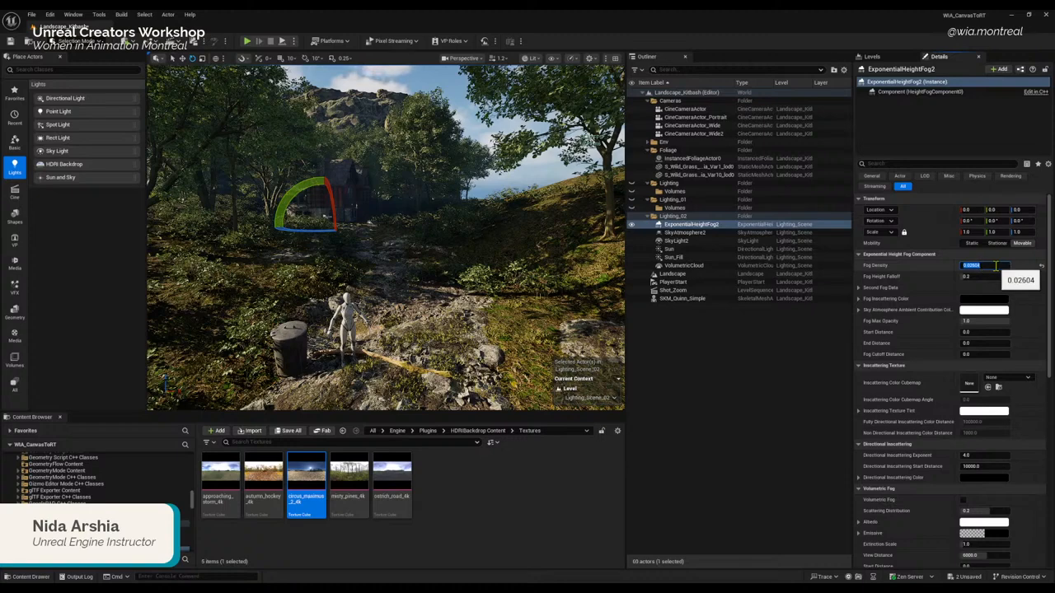
text(1)
key(Return)
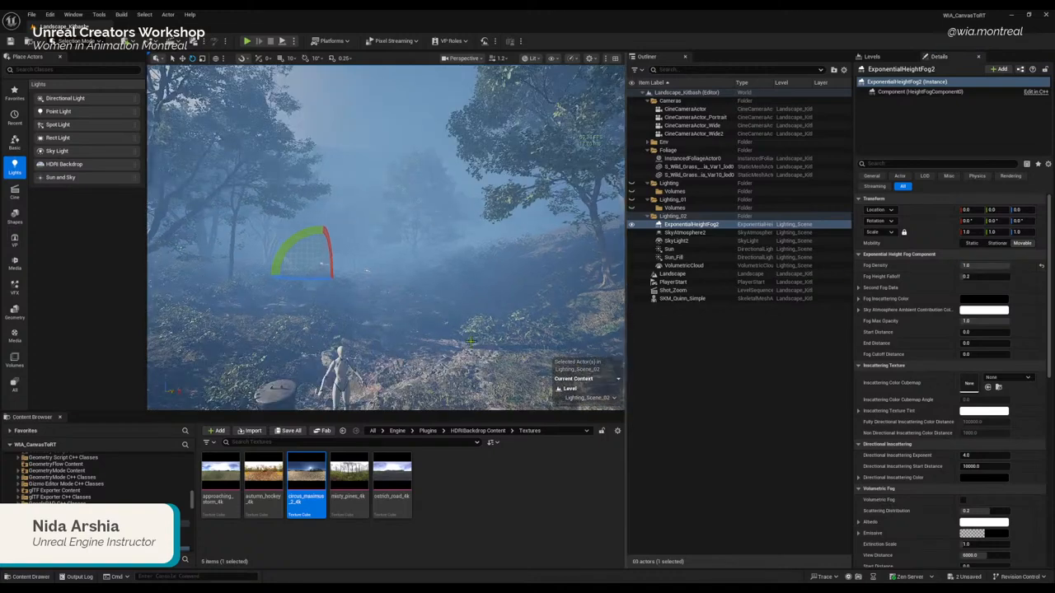
right_drag(470, 341, 470, 341)
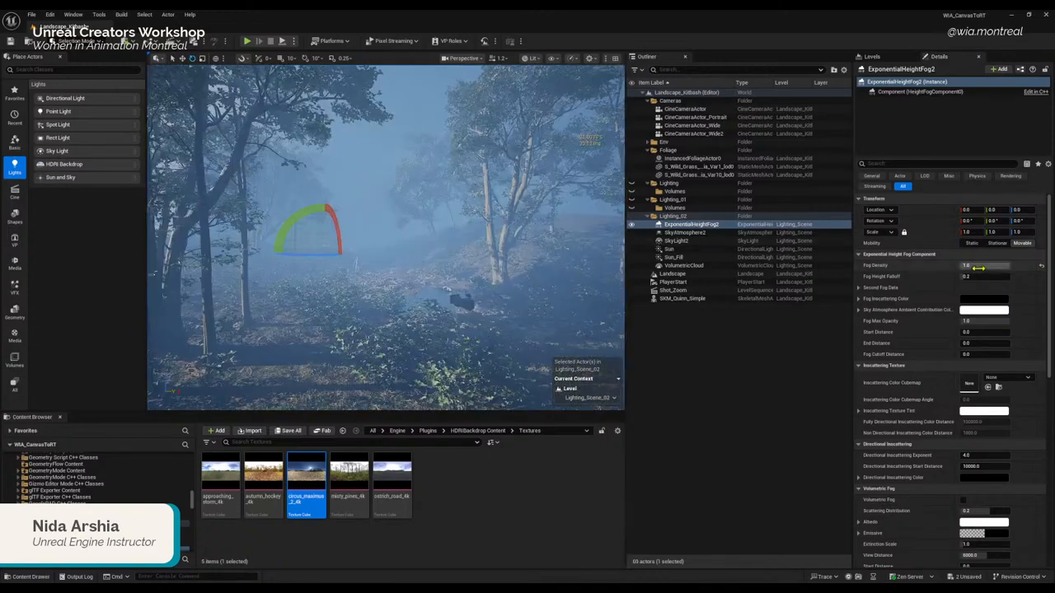
Step: Try a Fog Density of 0.1 on ExponentialHeightFog2, and set it back to 0.02
click(978, 266)
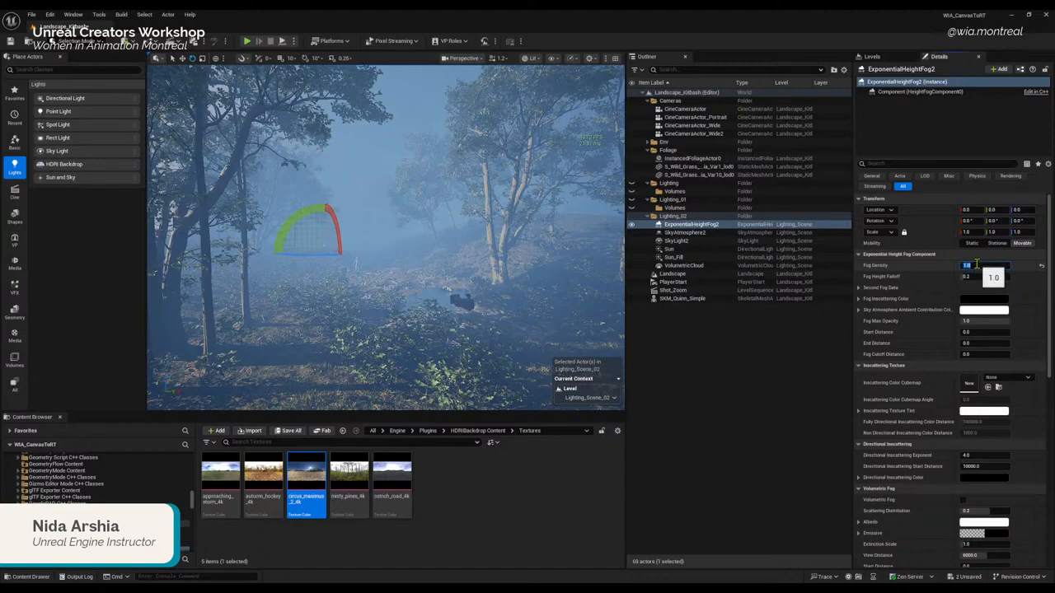
text(0.1)
key(Return)
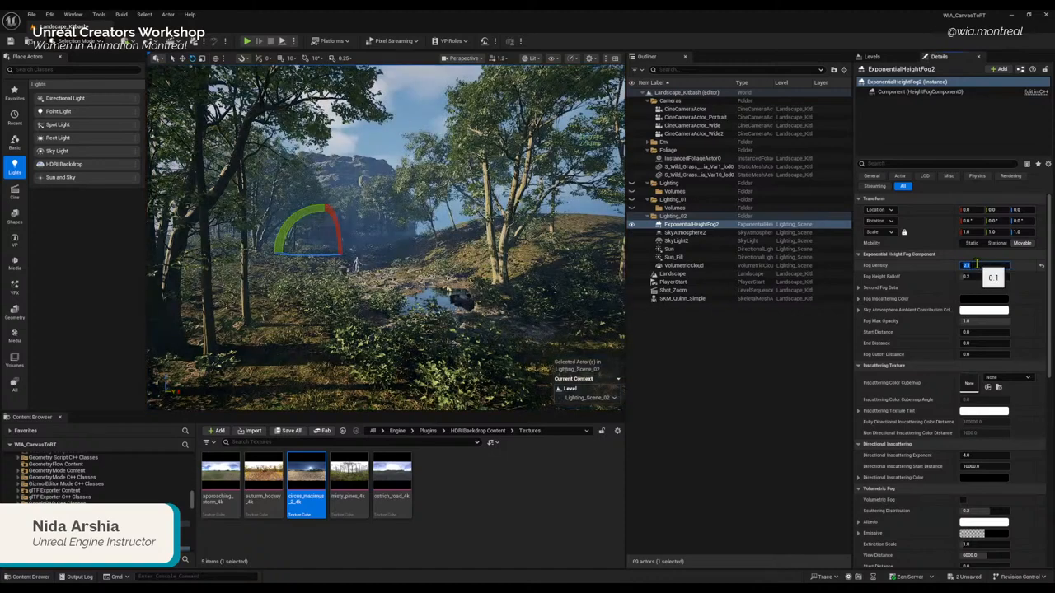
text(0.02)
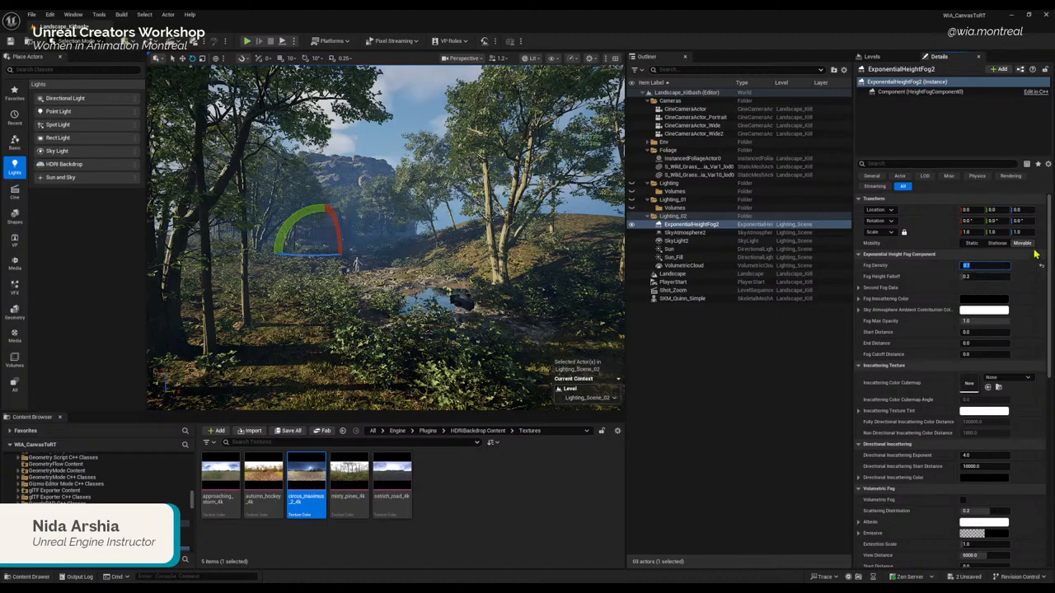
key(Return)
Step: Try a Fog Density of 0.2 on ExponentialHeightFog2
click(989, 265)
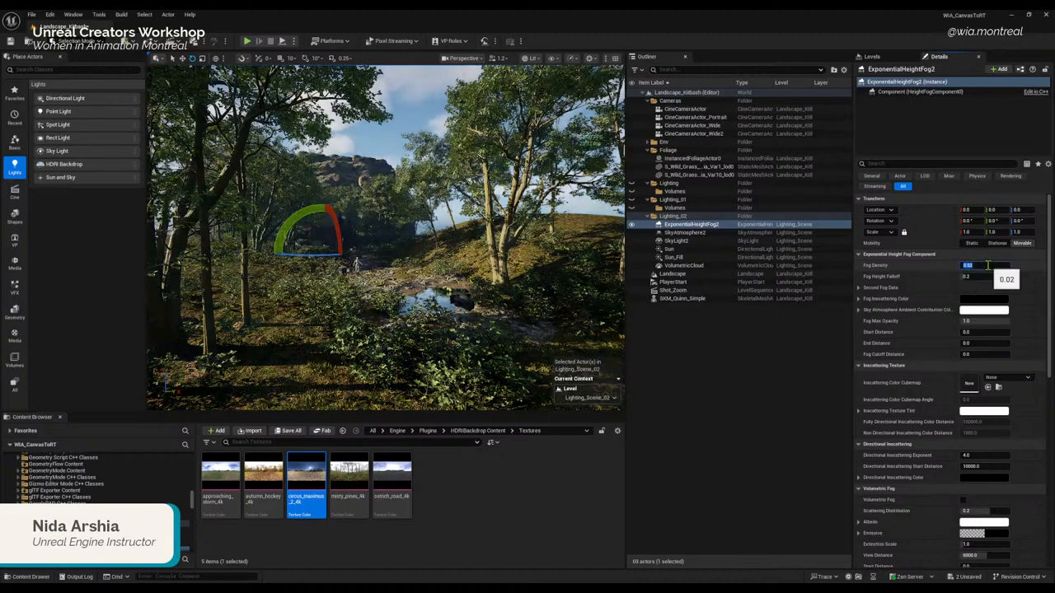
key(BackSpace)
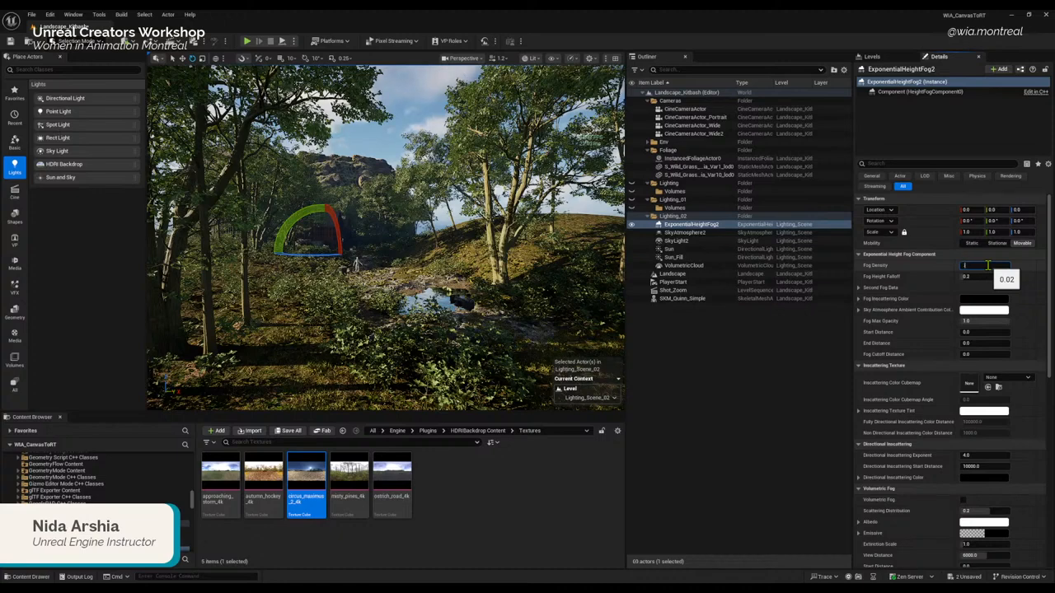
text(0.2)
key(Return)
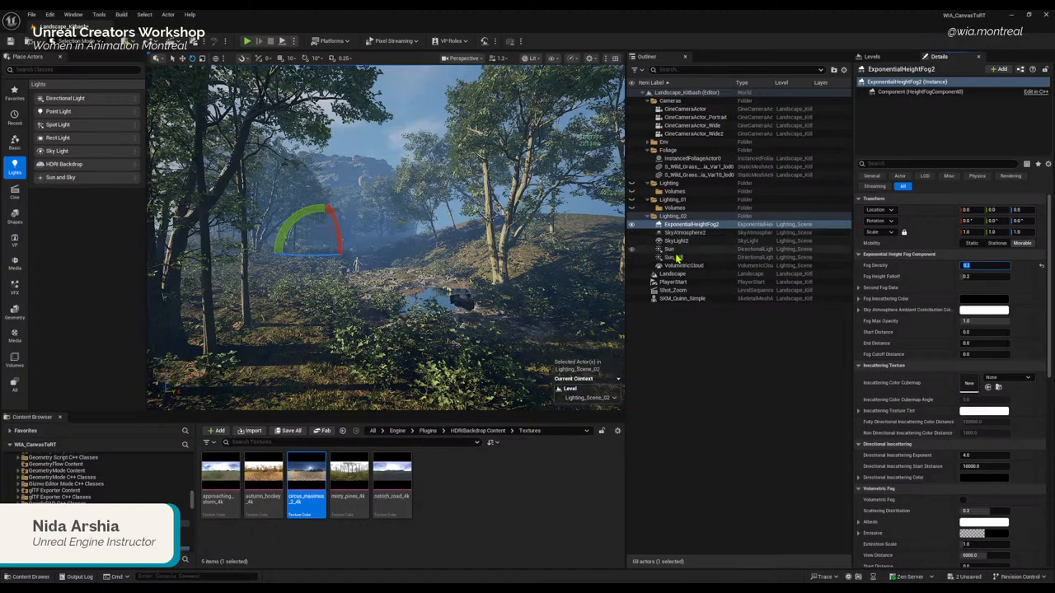
Step: Glance at the Sun_Fill and Sun lights, and try Fog Height Falloff values up to 2.0 on ExponentialHeightFog2, settling at about 0.36
click(676, 258)
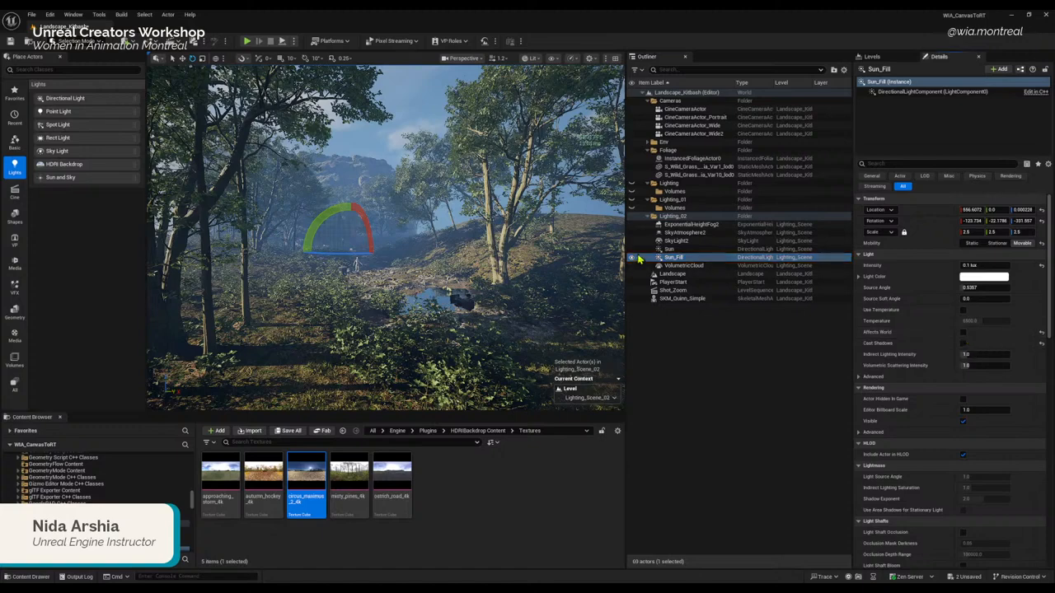
click(674, 249)
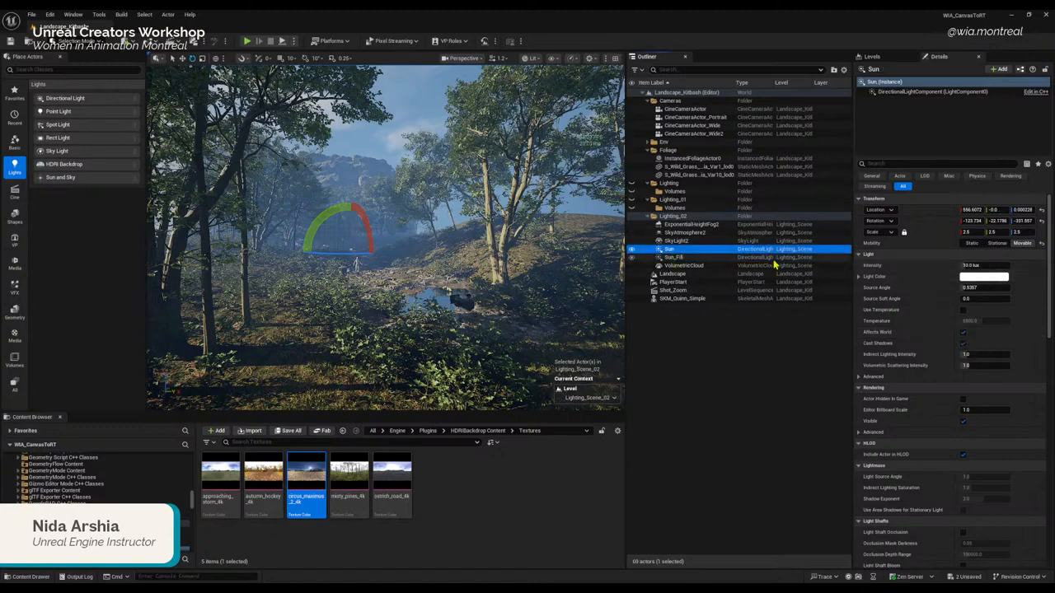
click(702, 225)
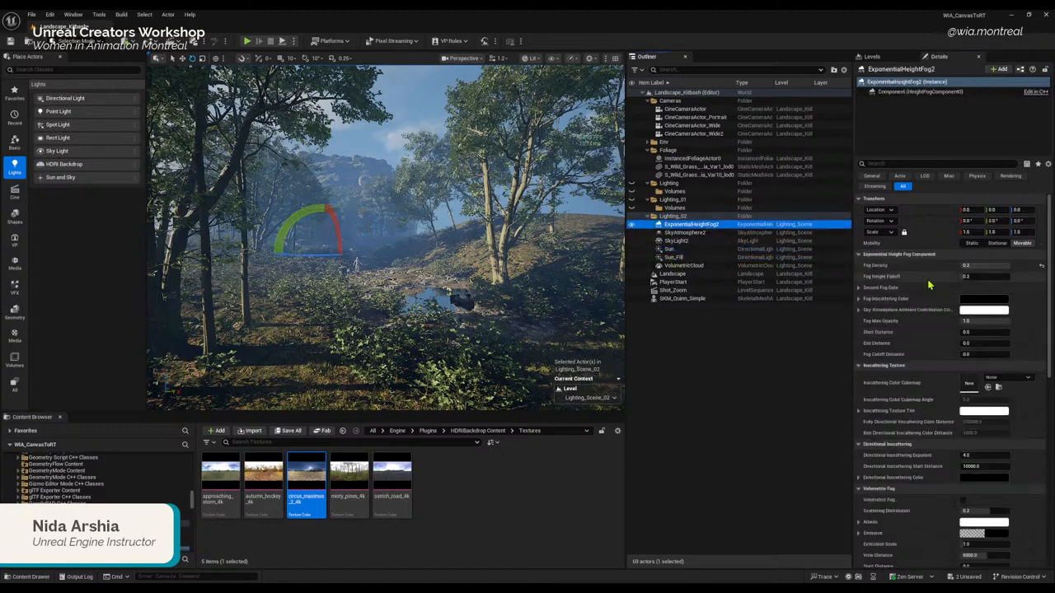
click(965, 276)
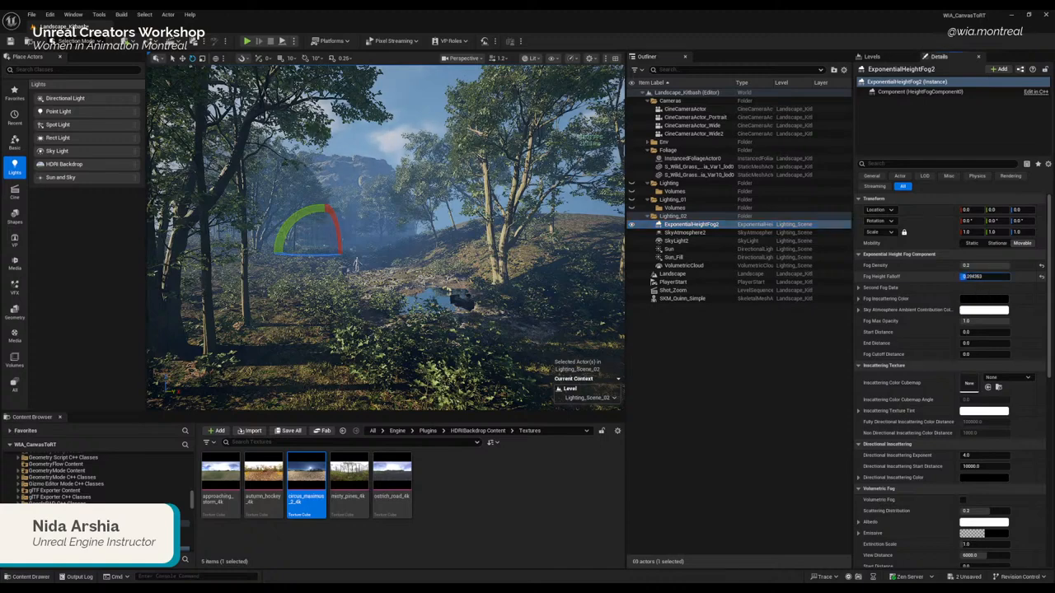
drag(967, 276, 1005, 277)
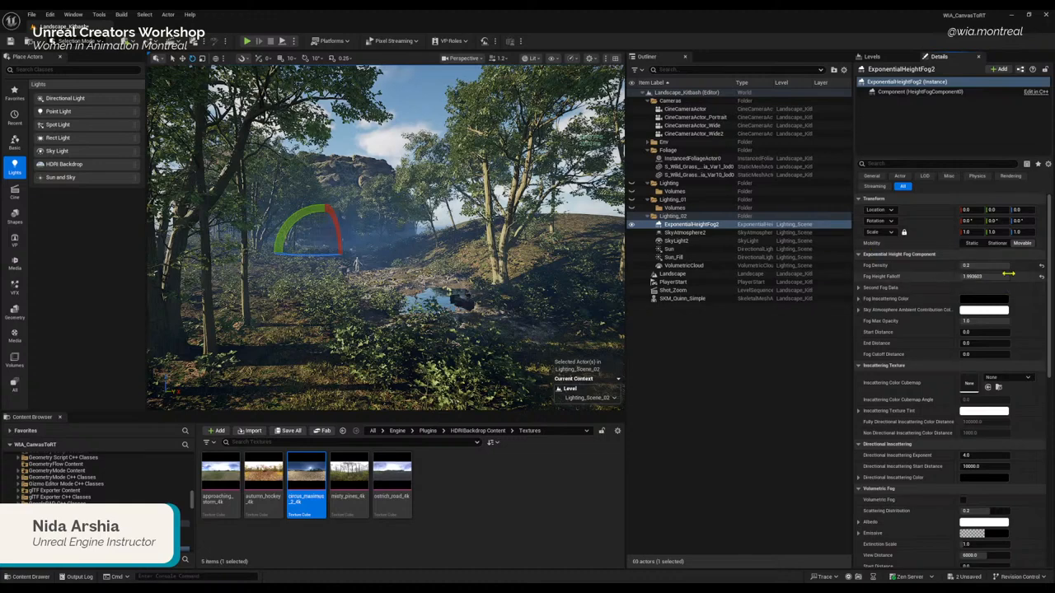
click(962, 278)
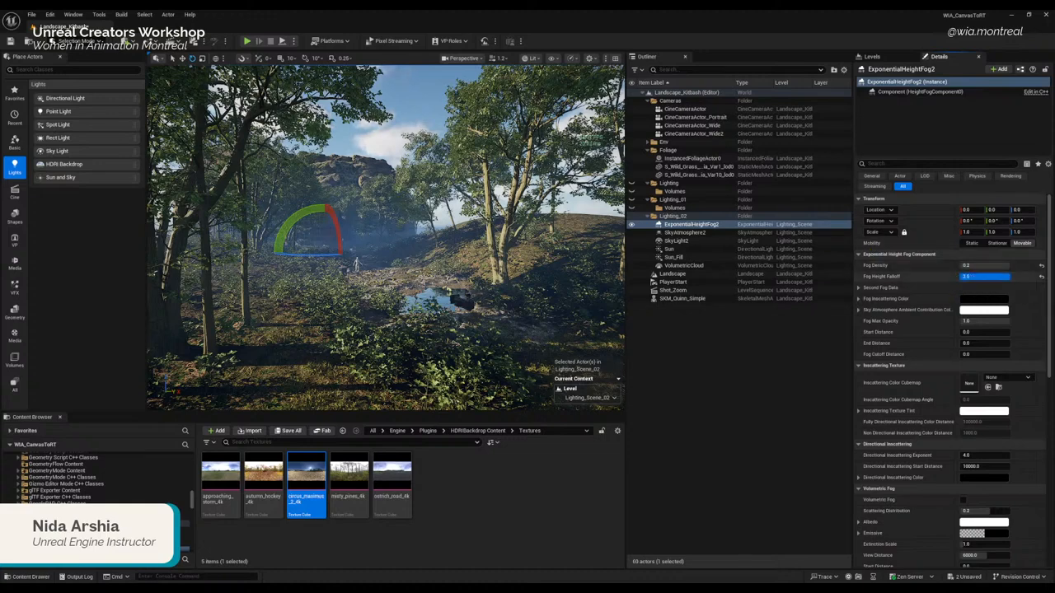
drag(1007, 277, 969, 277)
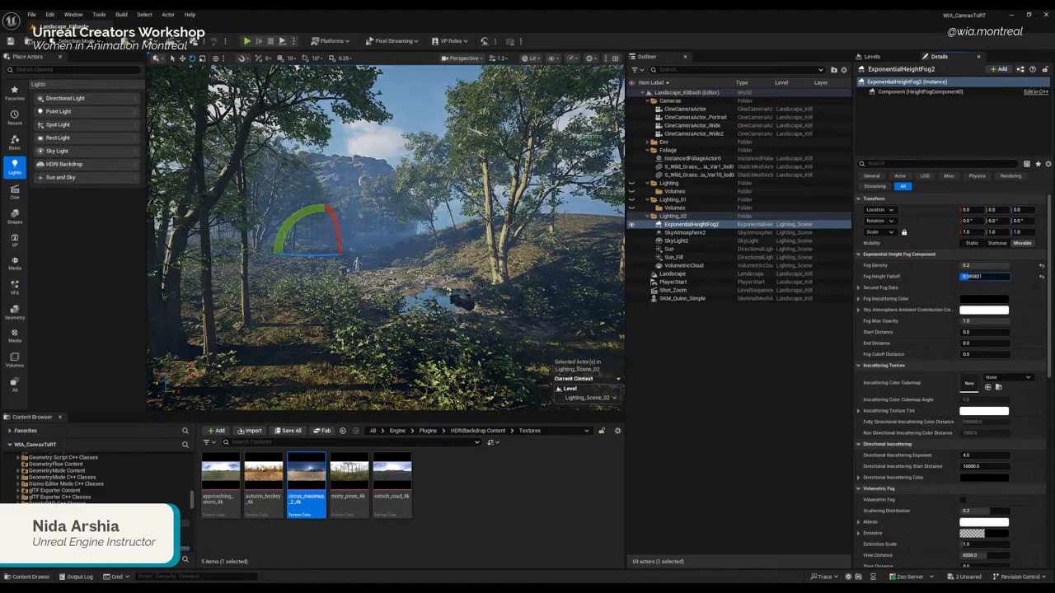
Step: Set the main Fog Density of ExponentialHeightFog2 to 0.07
click(977, 264)
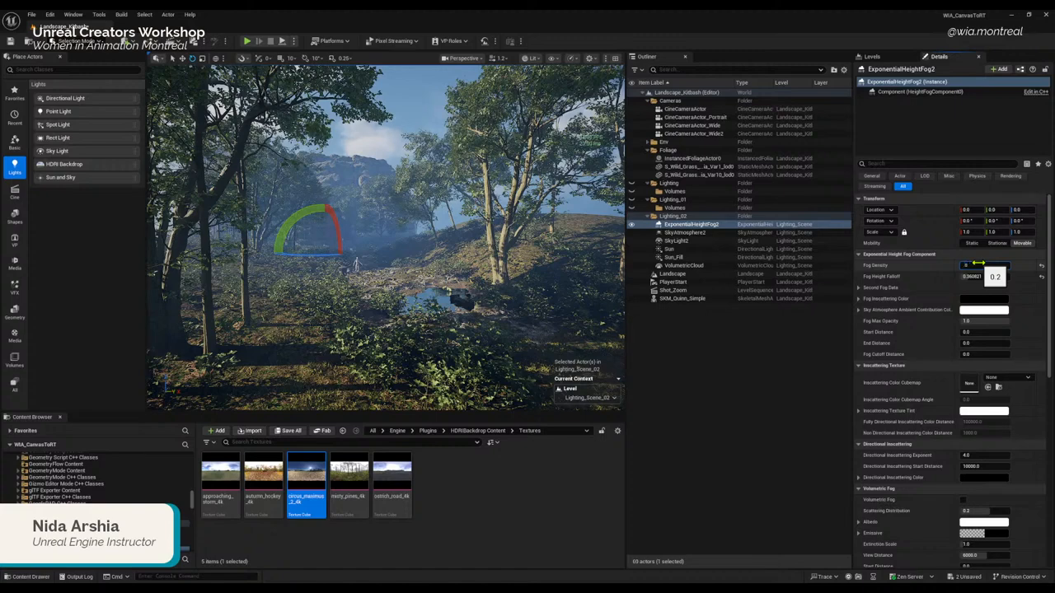
text(.07)
key(Return)
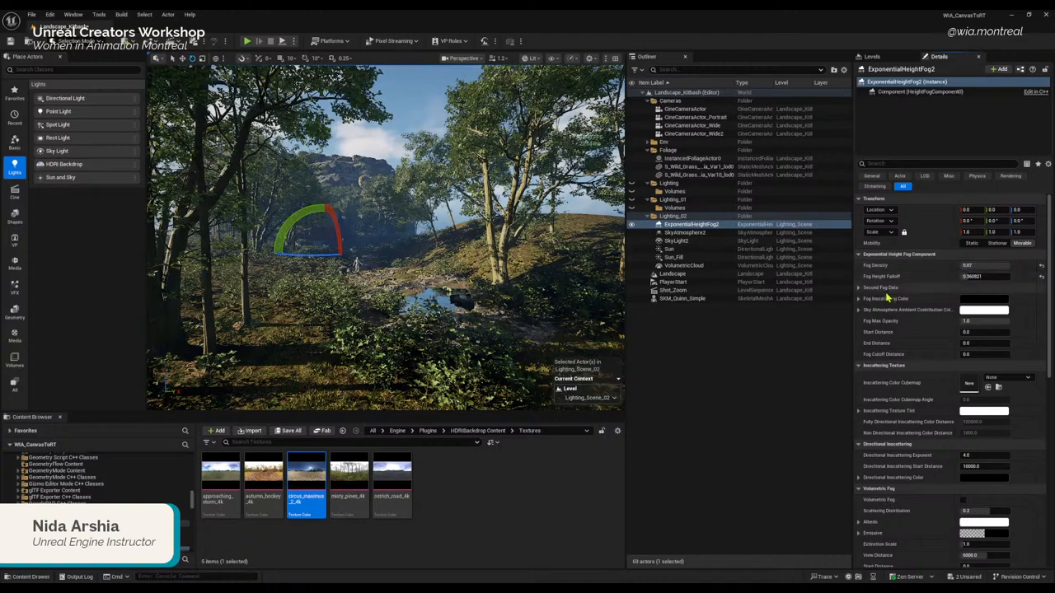
Step: Try a Fog Density of 0.05 under Second Fog Data, and reset it to its default
click(859, 287)
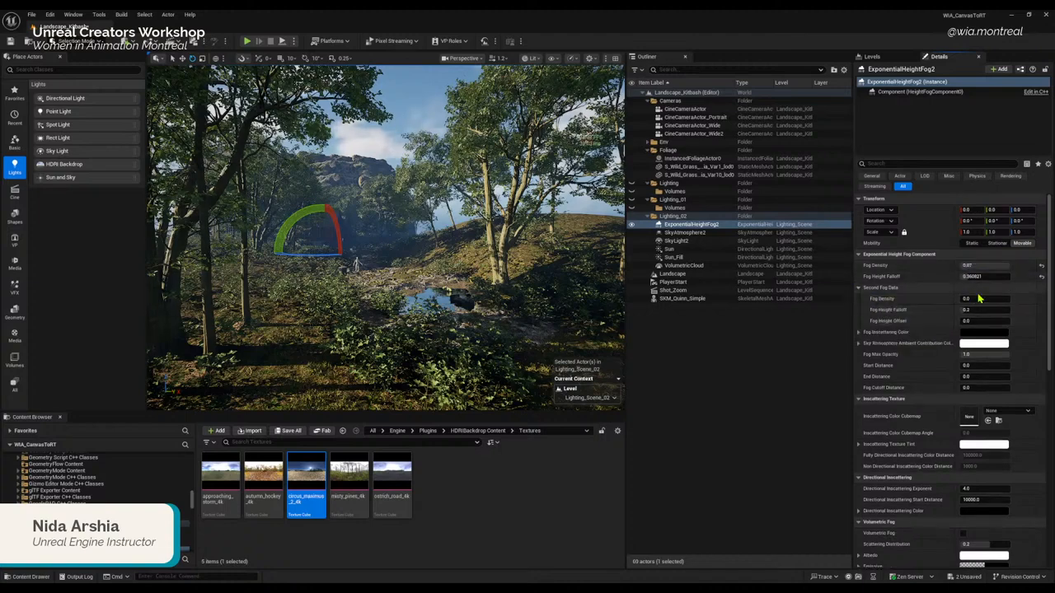
drag(965, 299, 1007, 299)
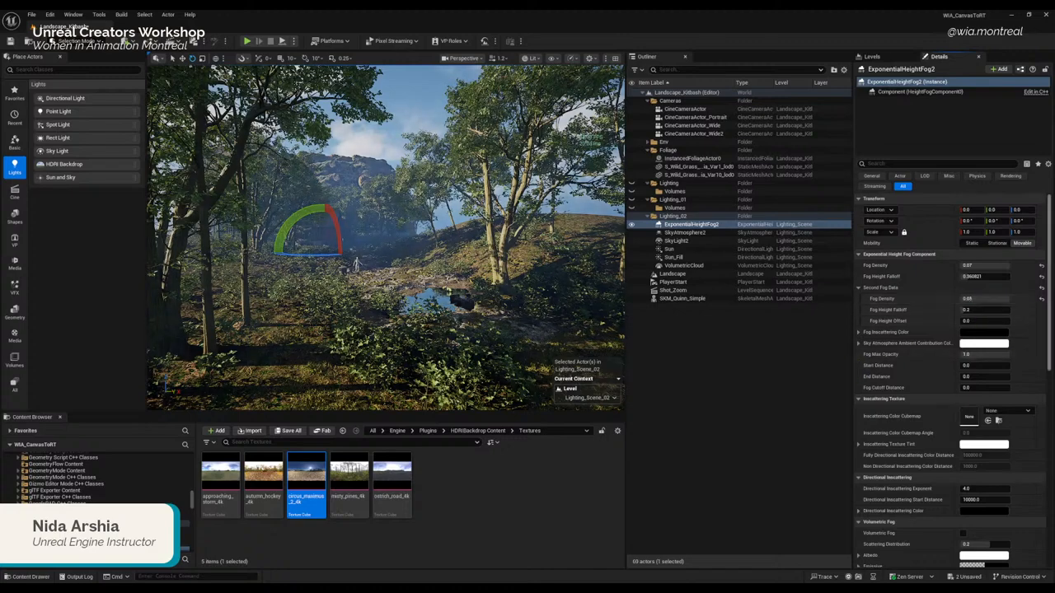
click(1041, 300)
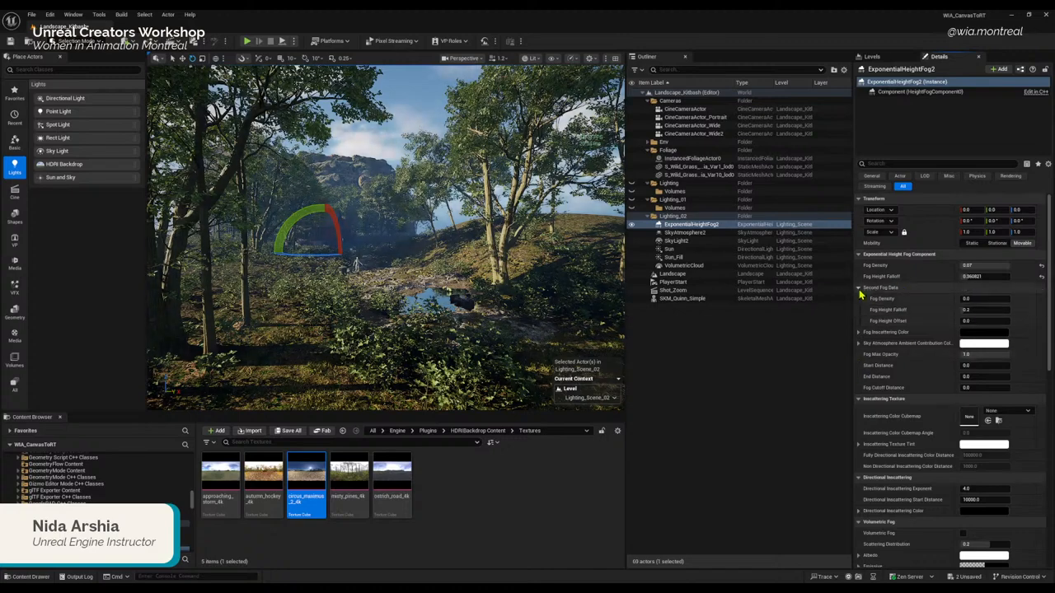
Step: Try white and mid-grey as the Fog Inscattering Color, and cancel back to the original black
click(858, 332)
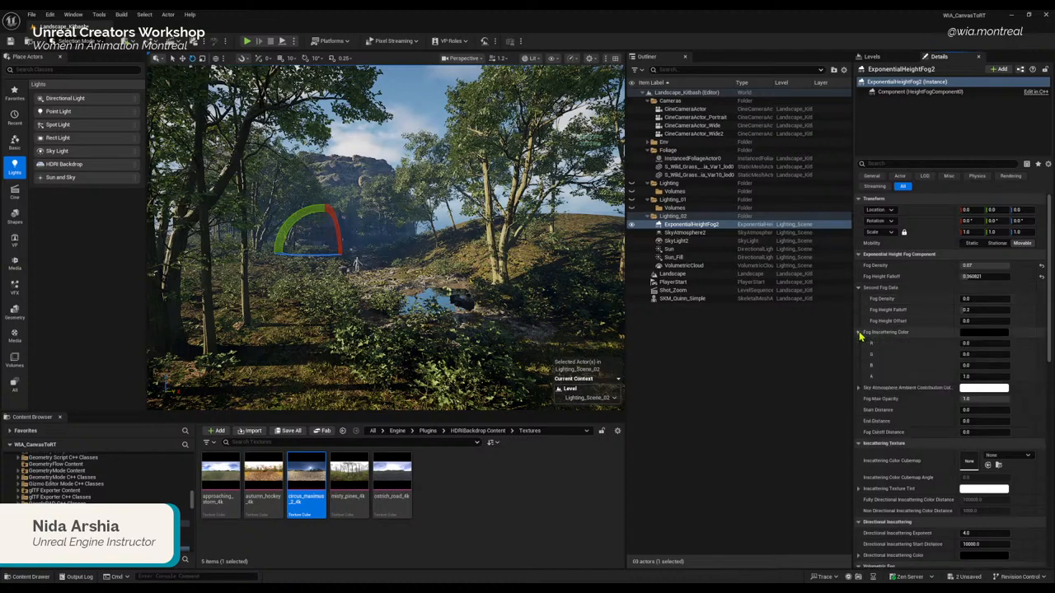
click(975, 333)
drag(908, 405, 901, 340)
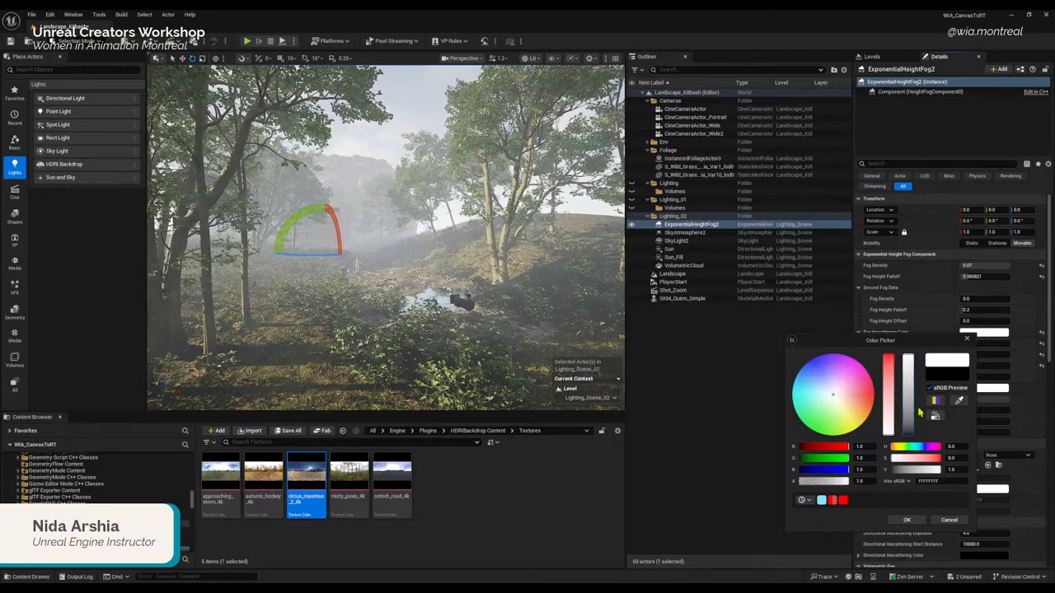
click(967, 341)
click(981, 333)
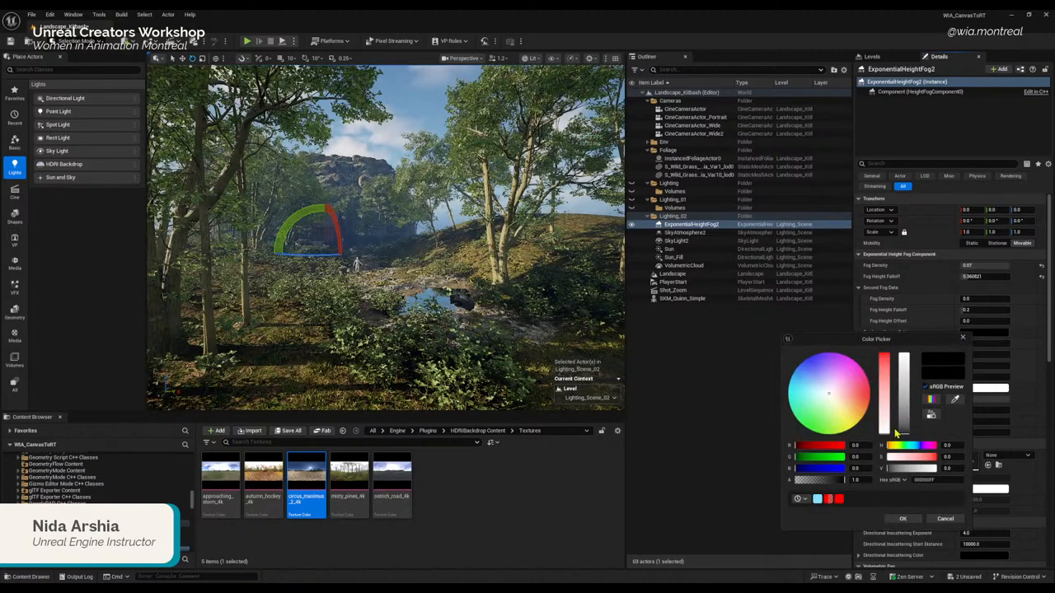
drag(896, 432, 898, 416)
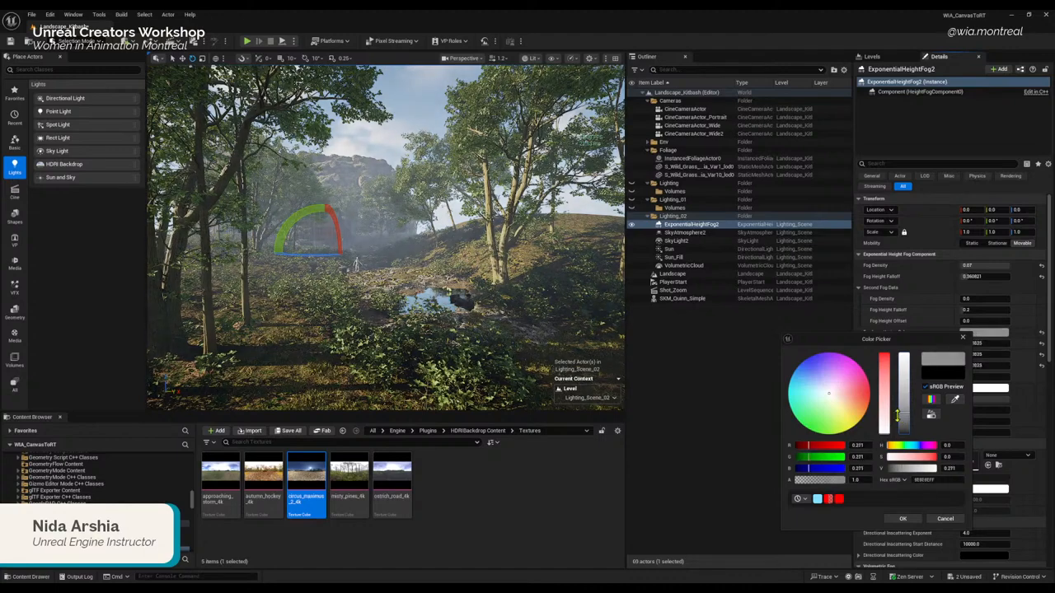
click(945, 518)
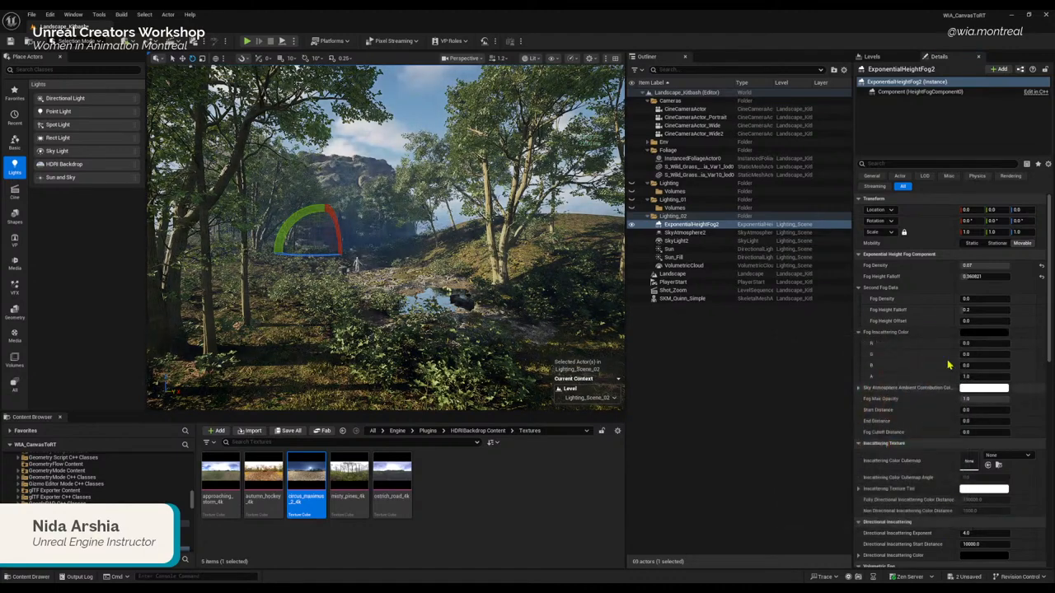
click(858, 332)
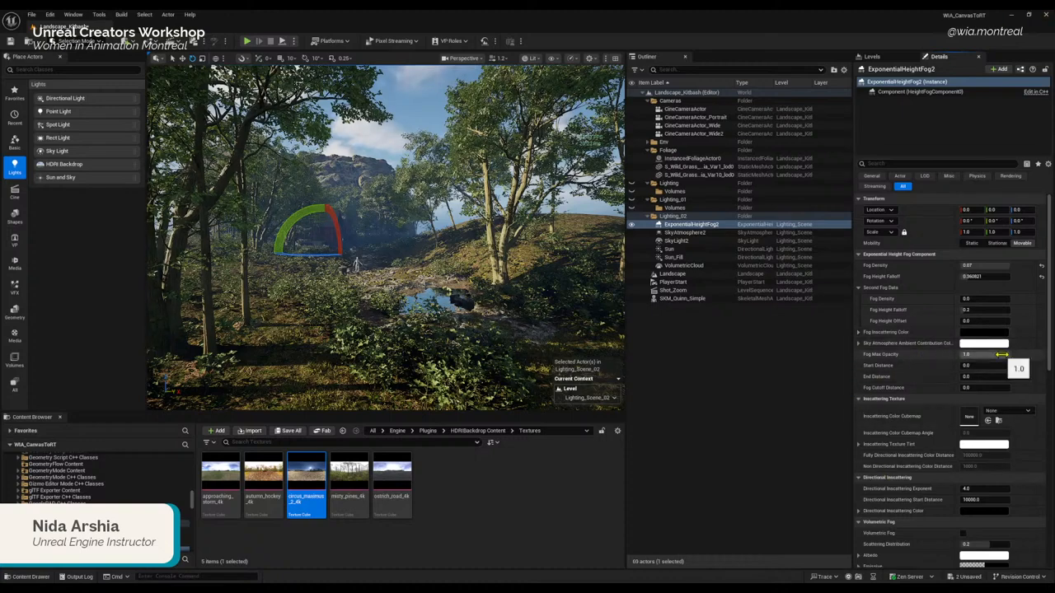
Step: Try a Fog Max Opacity of about 0.74, and reset it to 1.0
mouse_move(1002, 355)
mouse_down()
mouse_move(977, 355)
mouse_move(999, 354)
mouse_up()
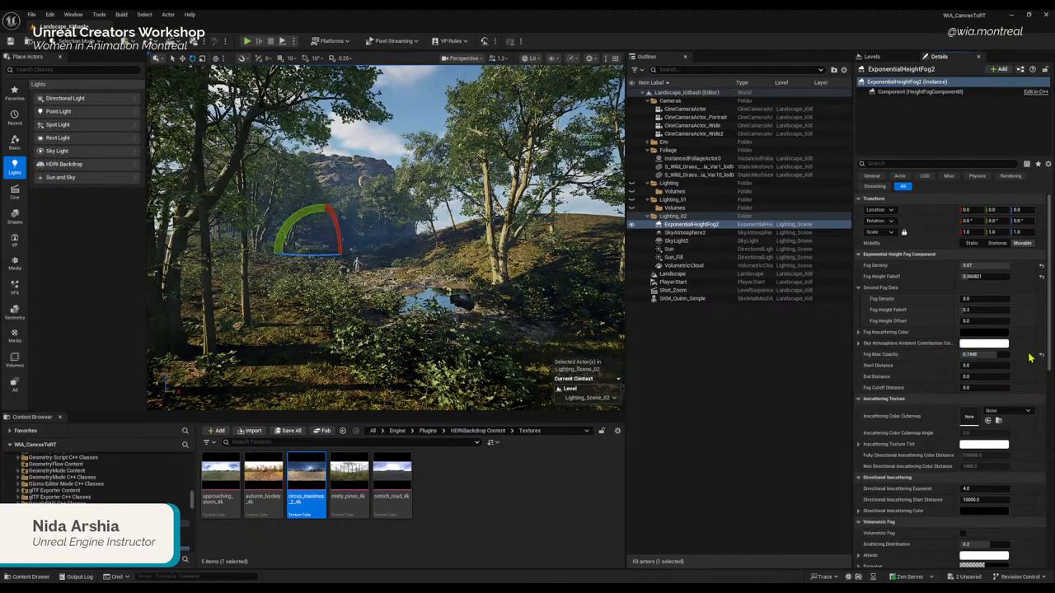
click(1042, 355)
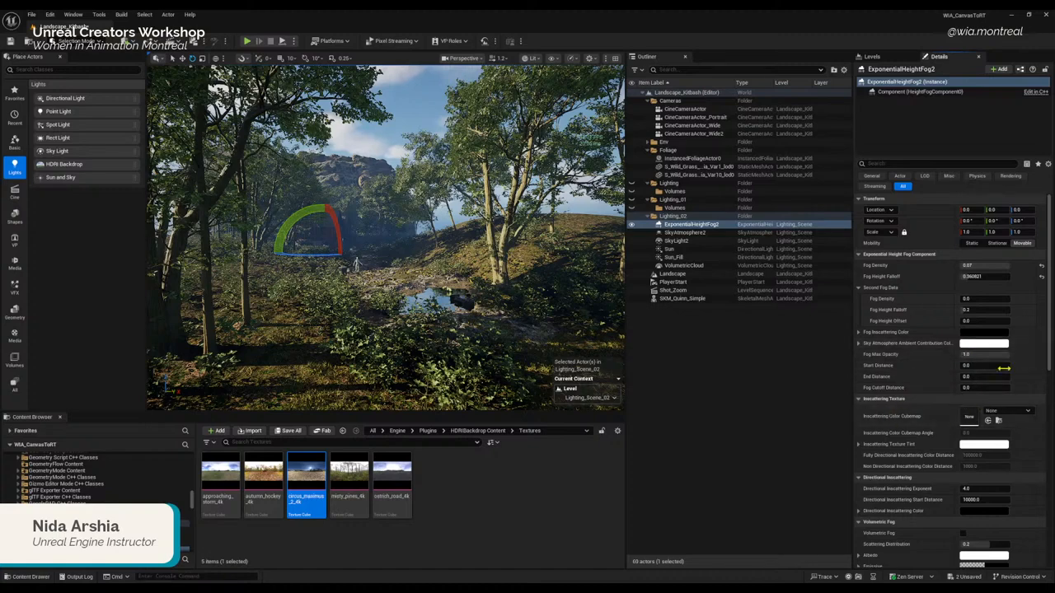
Step: Switch Volumetric Fog on and off for ExponentialHeightFog2 to compare the look, and leave it enabled
scroll(919, 400, down, 1)
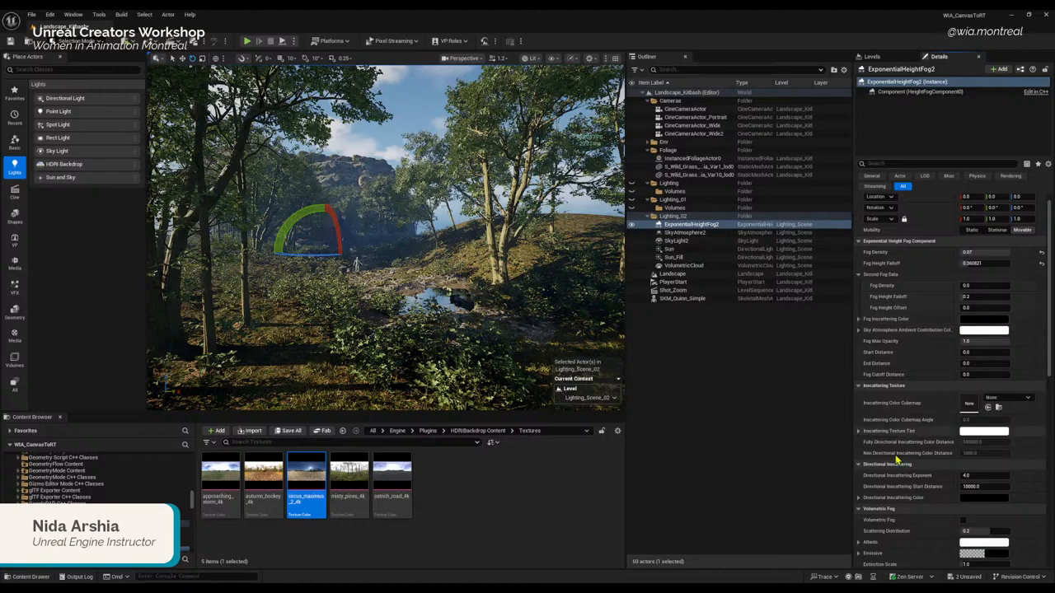
scroll(900, 474, down, 3)
scroll(898, 479, down, 1)
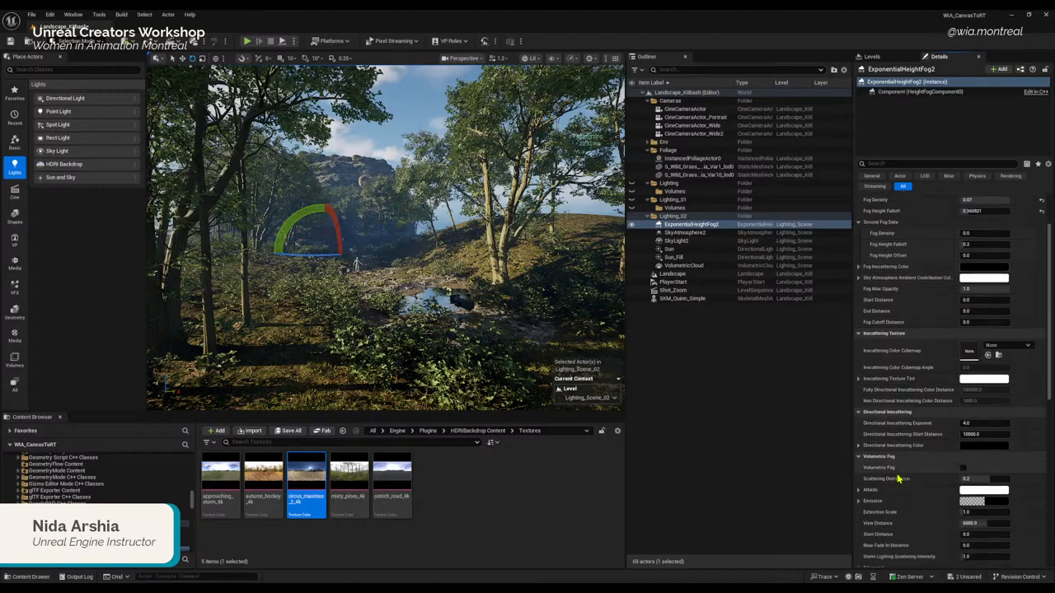
scroll(916, 469, down, 9)
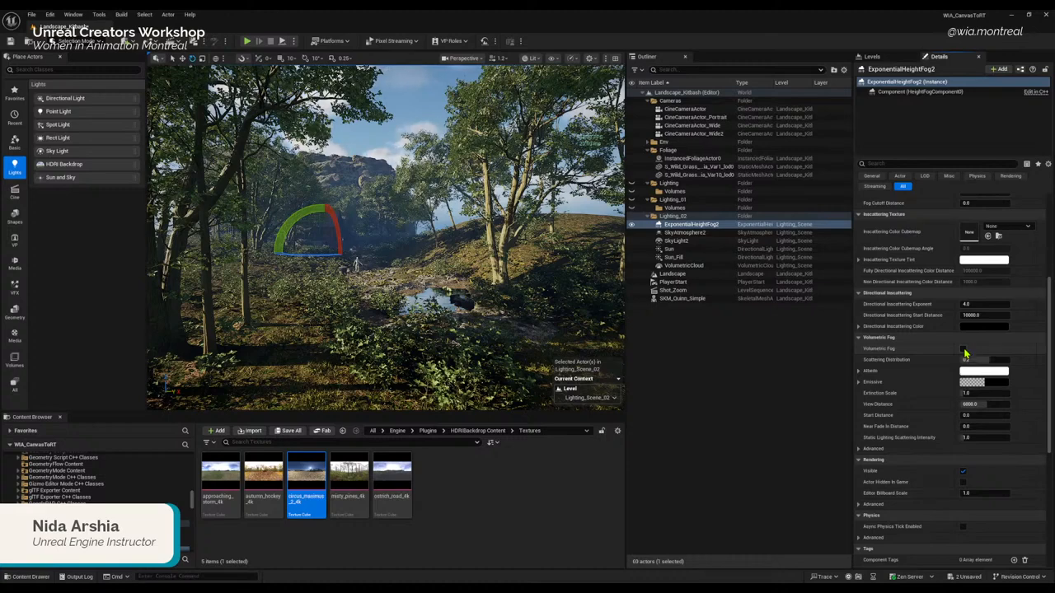
click(964, 350)
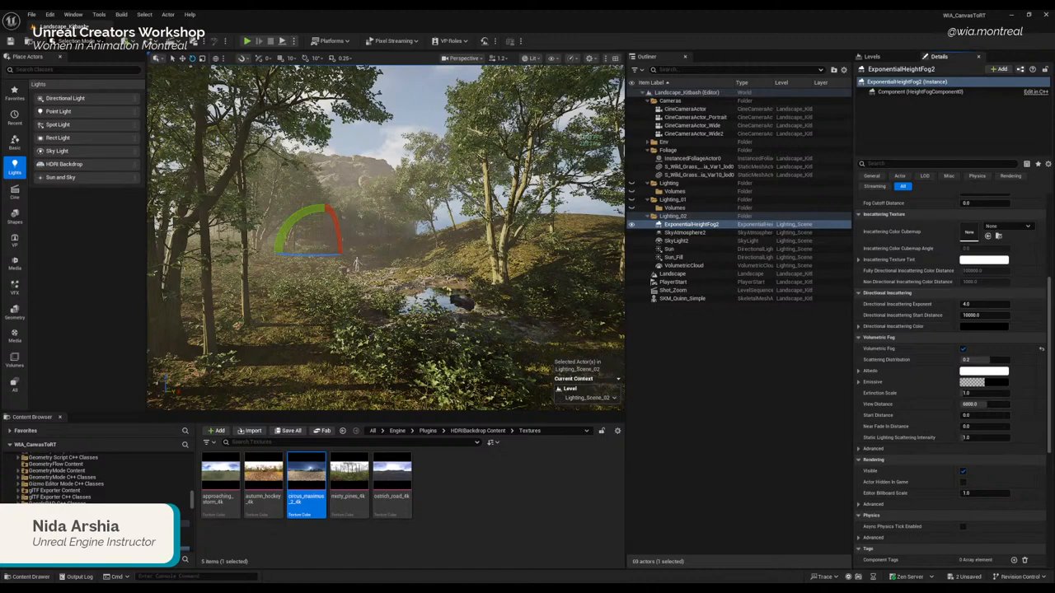
click(963, 349)
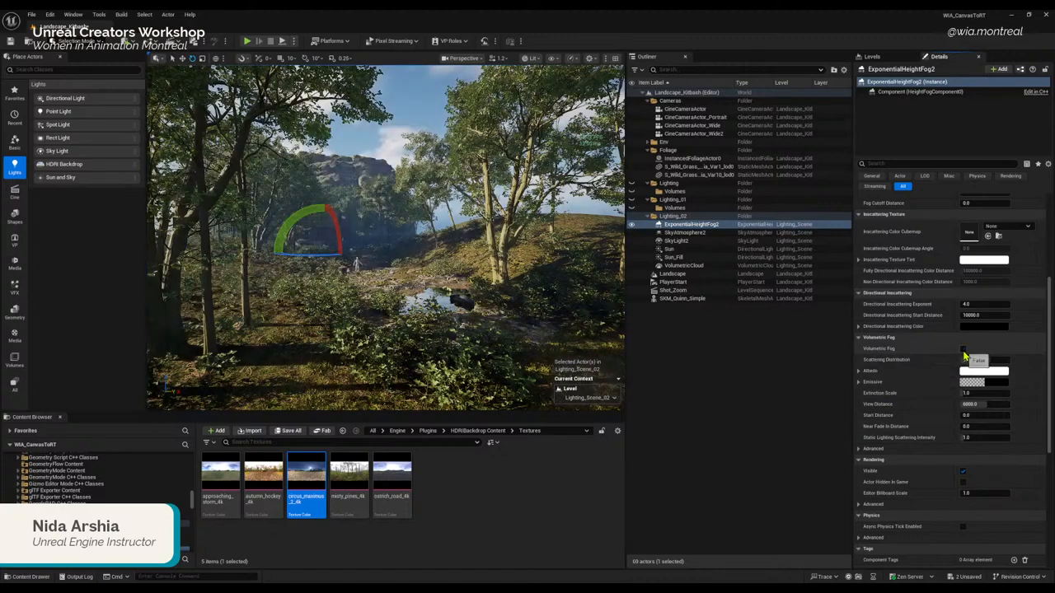
click(962, 349)
click(962, 349)
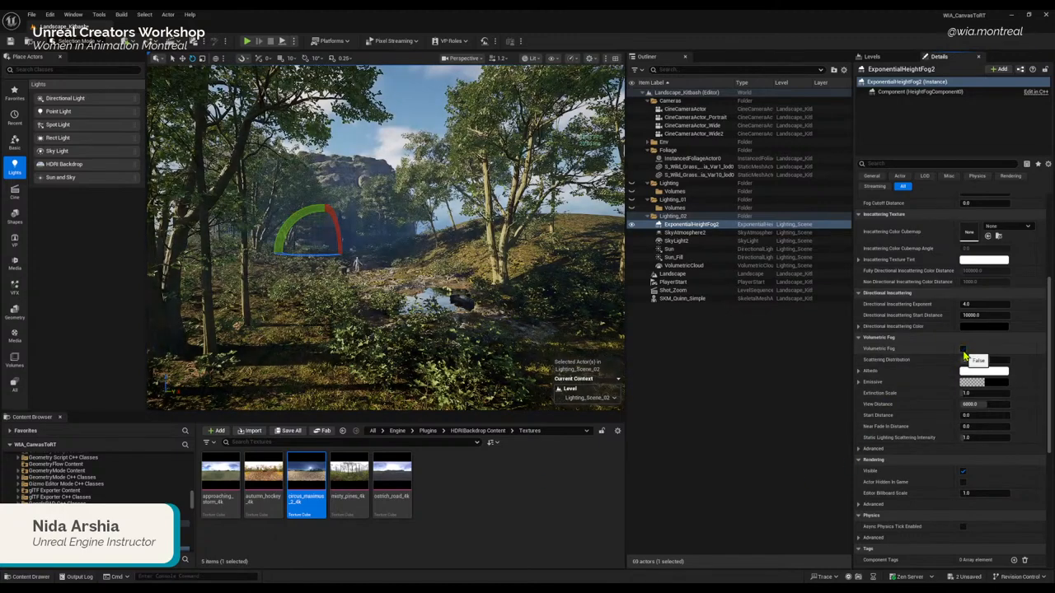
click(964, 350)
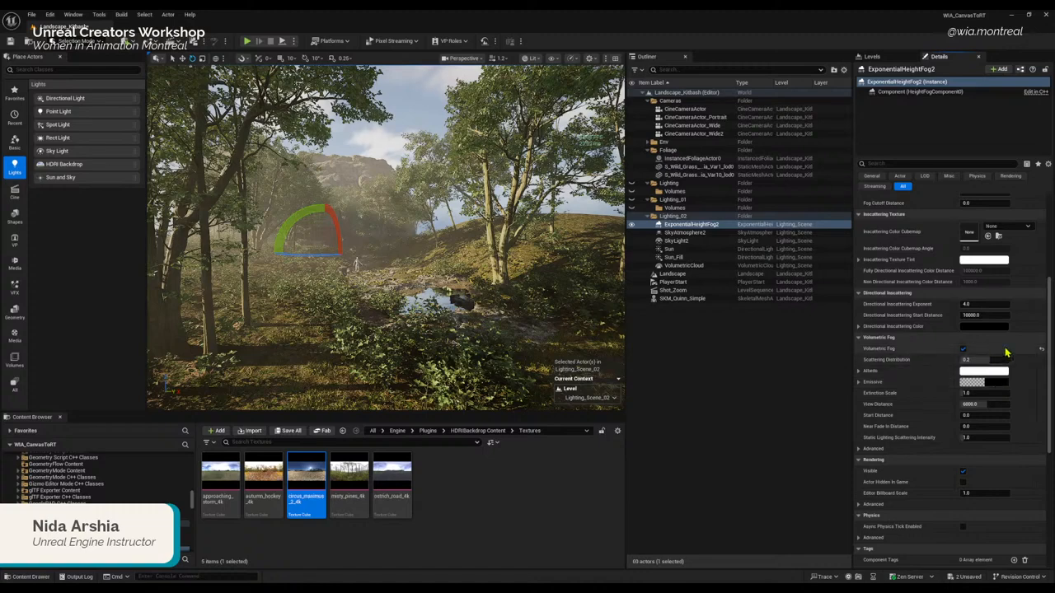
Step: Reset the main Fog Density of ExponentialHeightFog2 to its default of 0.02
scroll(998, 339, up, 1)
drag(1051, 316, 1050, 254)
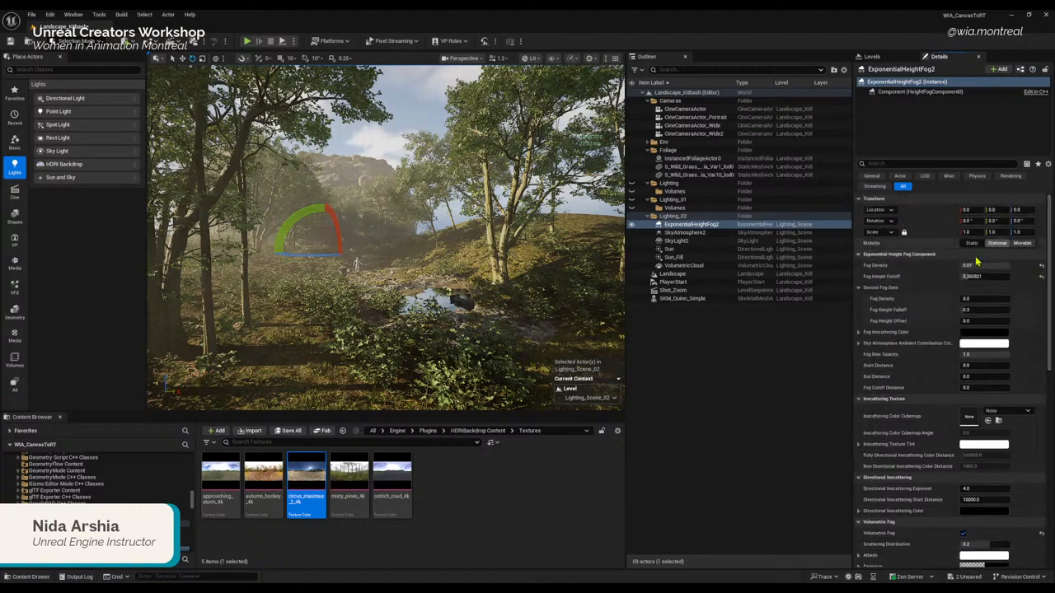
click(1041, 267)
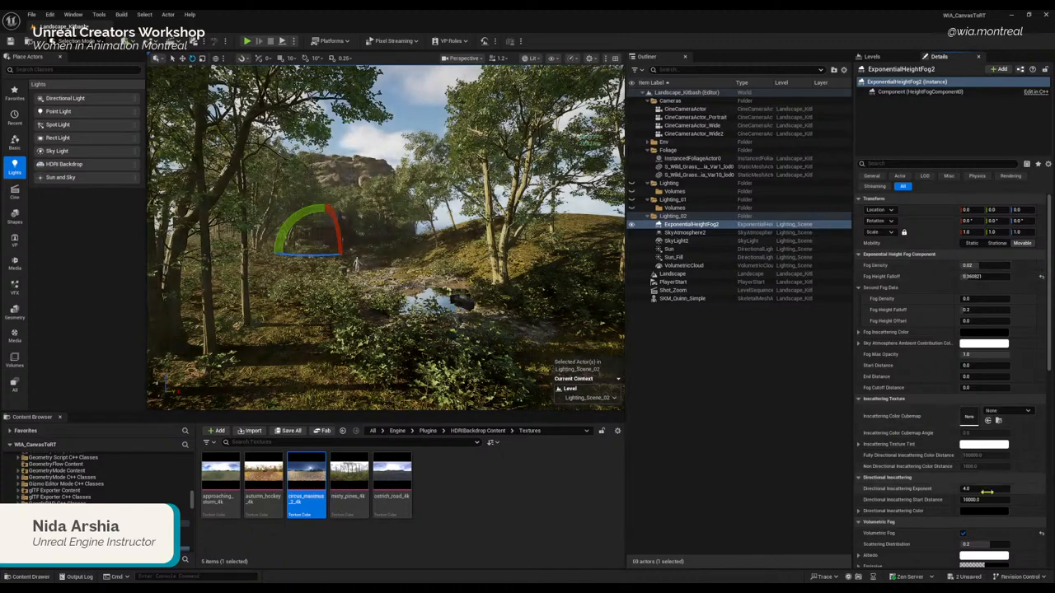
Step: Lower the Scattering Distribution of the volumetric fog to a negative value
scroll(989, 491, down, 3)
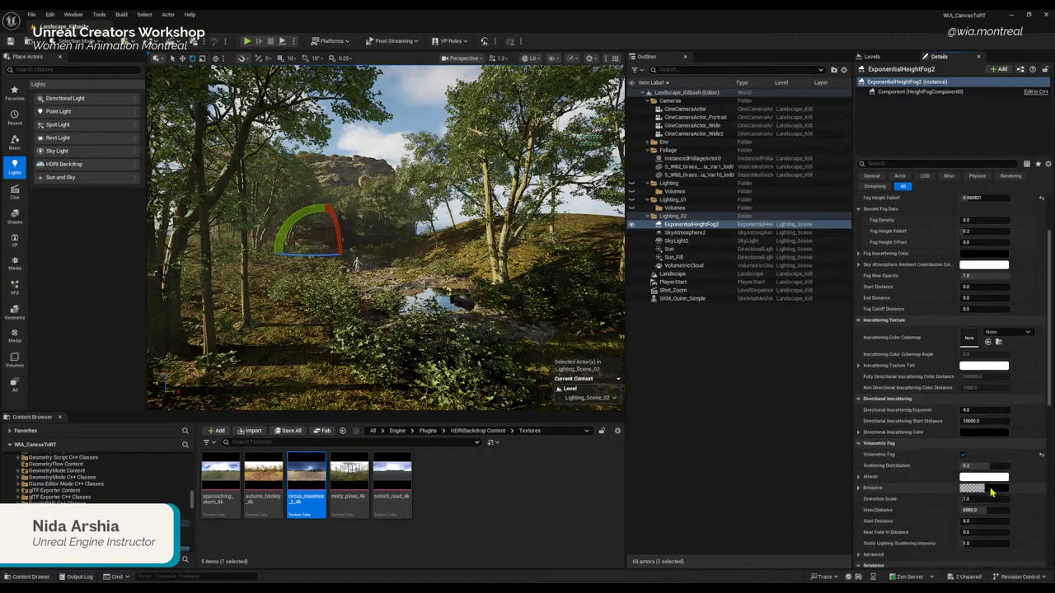
scroll(992, 492, down, 3)
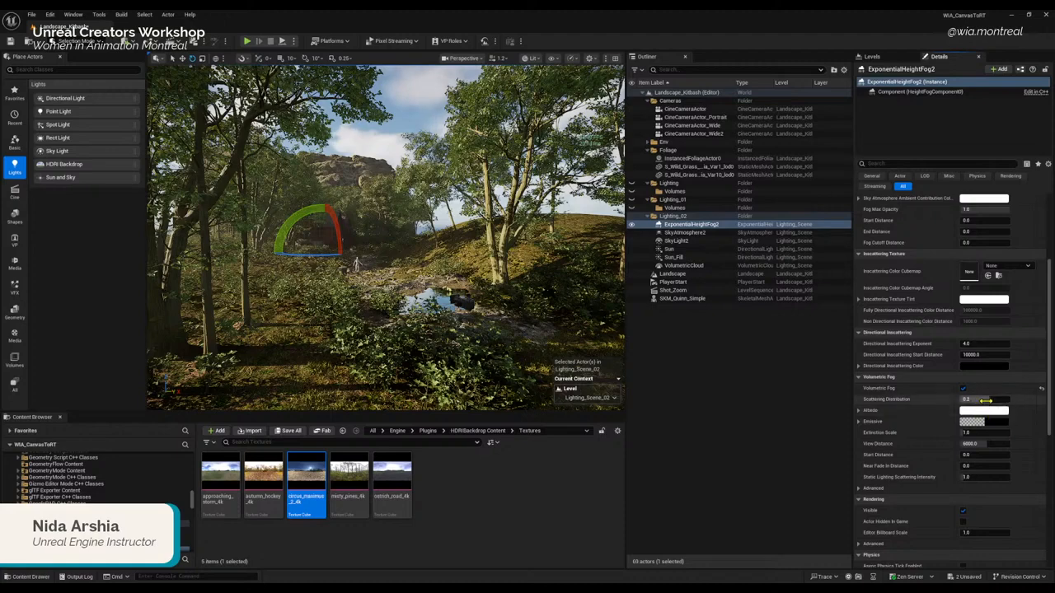
drag(985, 401, 971, 399)
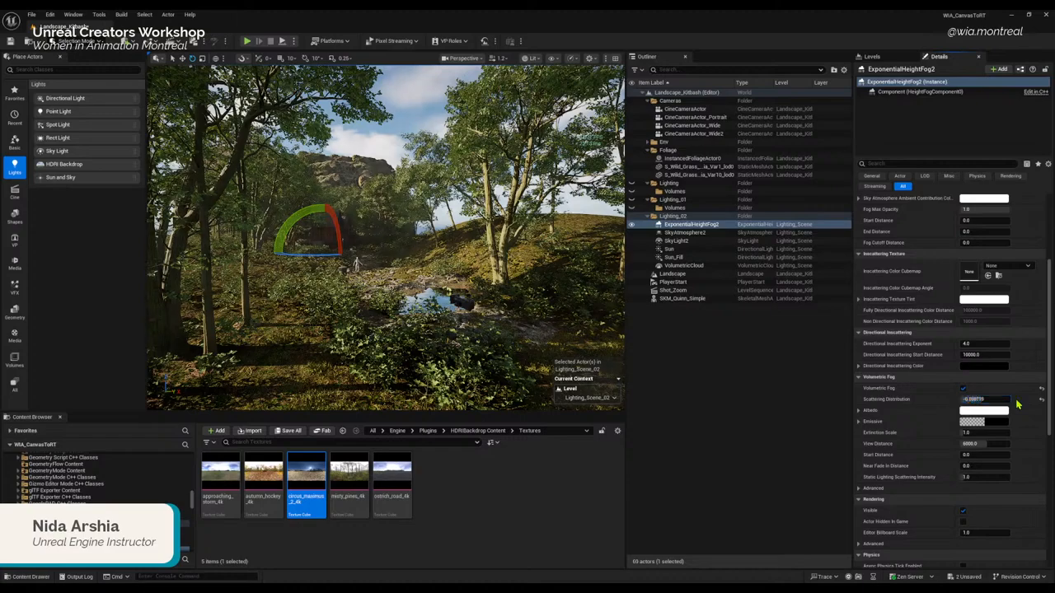
Step: Reset the volumetric fog's Scattering Distribution to its default of 0.2
click(1042, 399)
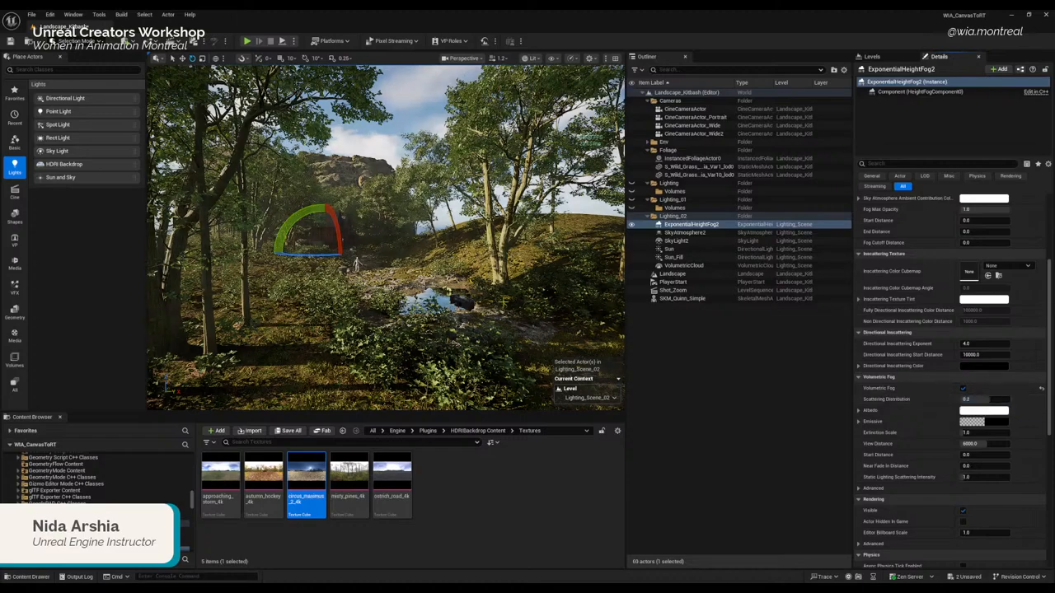
right_drag(550, 330, 416, 330)
Step: Try a Sun intensity of 50 lux, and settle on 20 lux
double_click(672, 249)
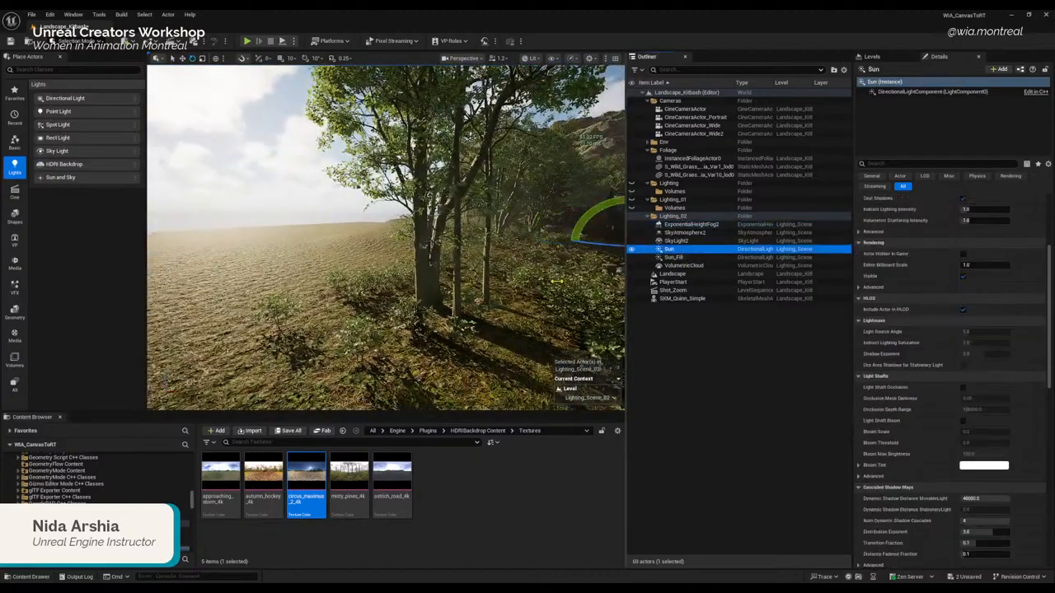
scroll(964, 264, up, 5)
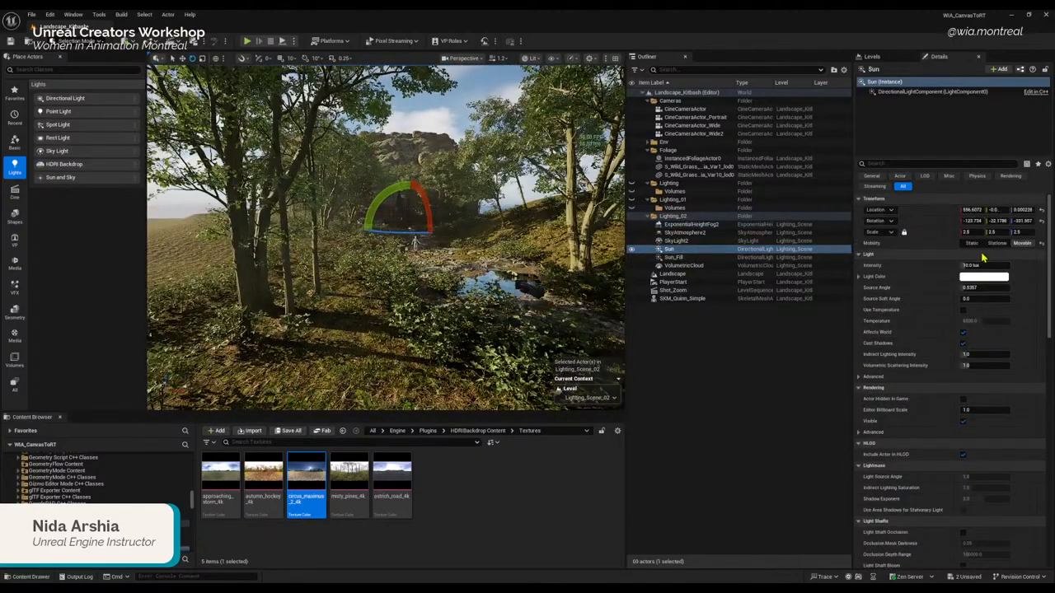
click(965, 265)
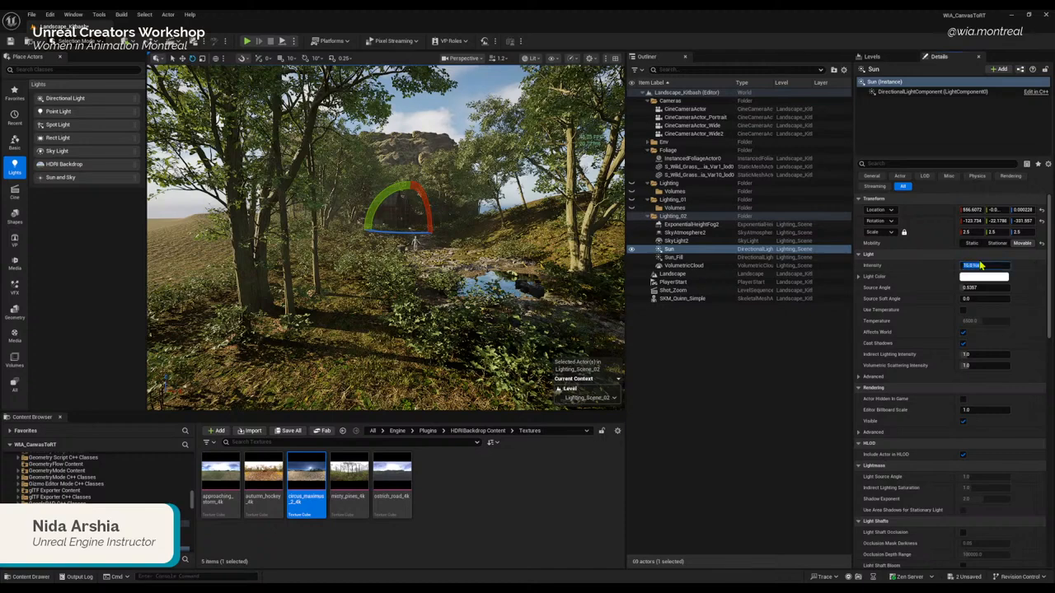
text(50)
key(Return)
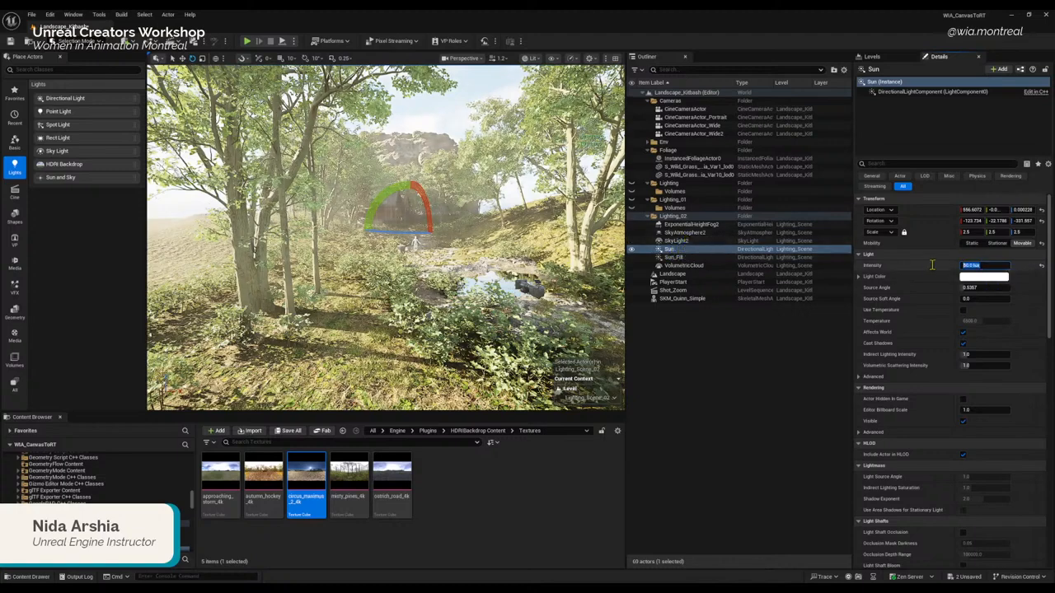
text(20)
key(Return)
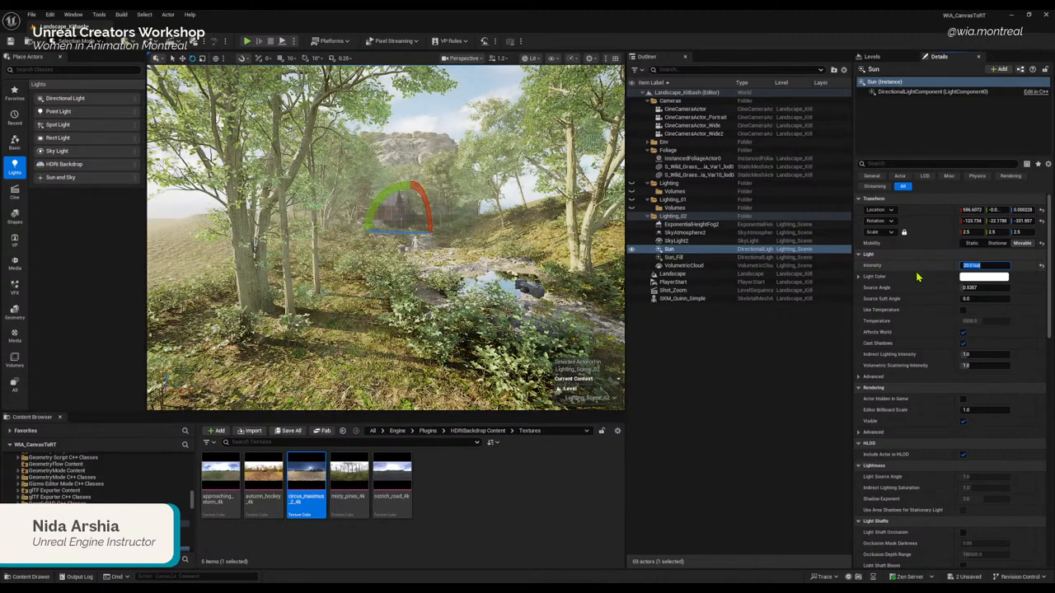
Step: Raise the Scattering Distribution of ExponentialHeightFog2's volumetric fog to about 0.9
click(688, 265)
click(690, 225)
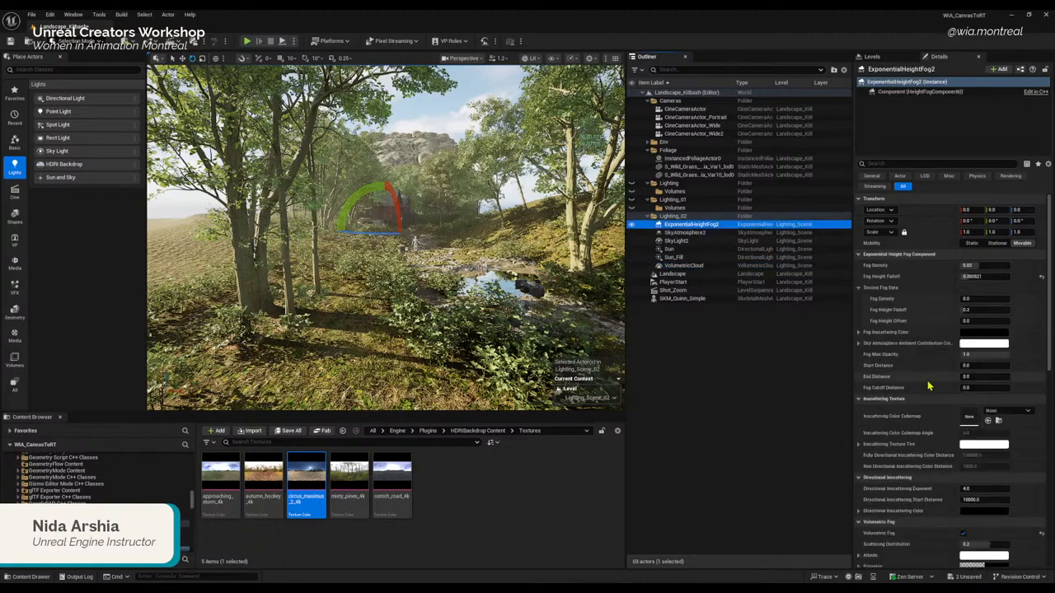
scroll(932, 466, down, 5)
scroll(932, 466, down, 2)
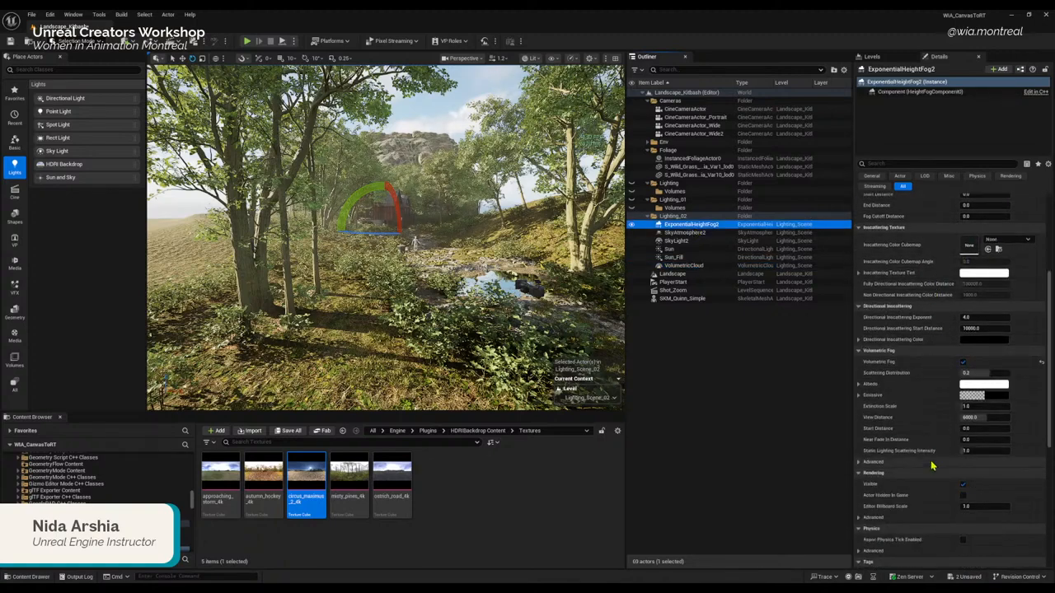
drag(973, 372, 1008, 374)
click(972, 372)
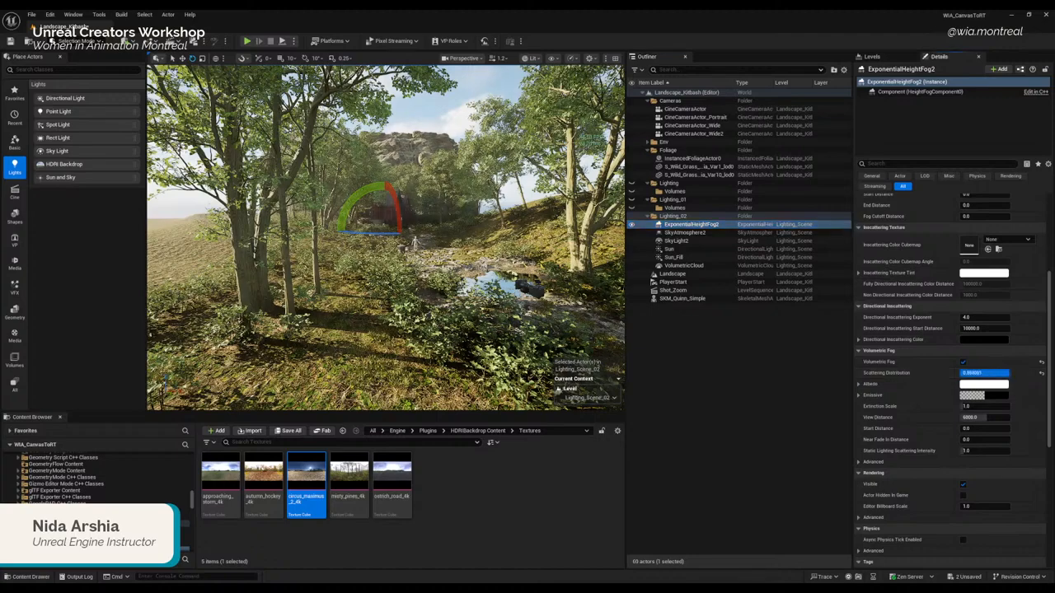
Step: Examine the fog glow around the sun behind the trees beside the house from several heights
right_drag(549, 328, 346, 306)
key(w)
key(w)
scroll(309, 307, up, 1)
key(e)
scroll(309, 313, down, 3)
key(e)
key(q)
key(q)
scroll(346, 305, down, 2)
key(e)
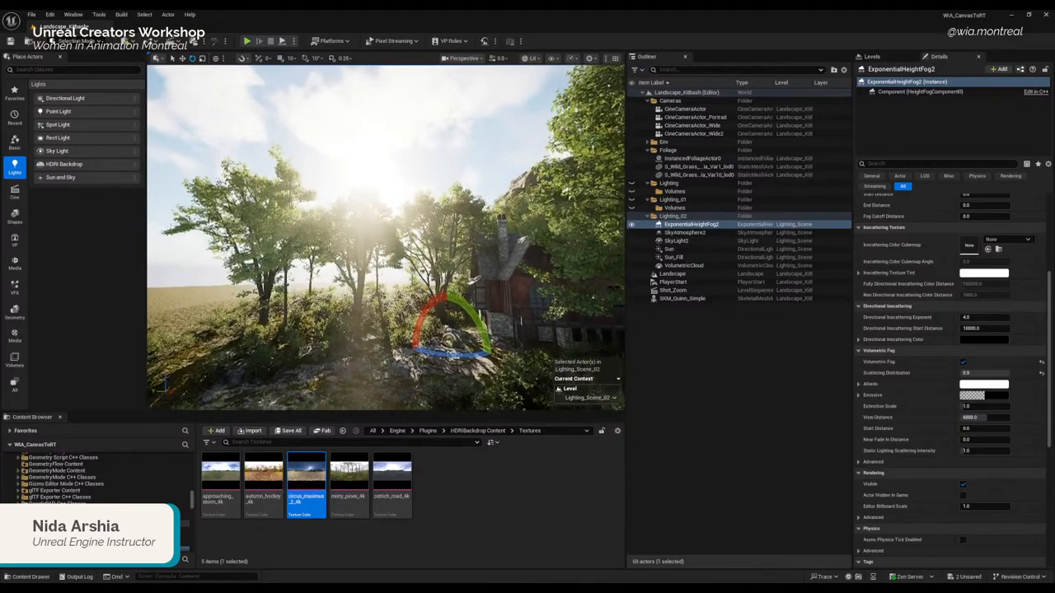
right_drag(346, 305, 350, 304)
key(e)
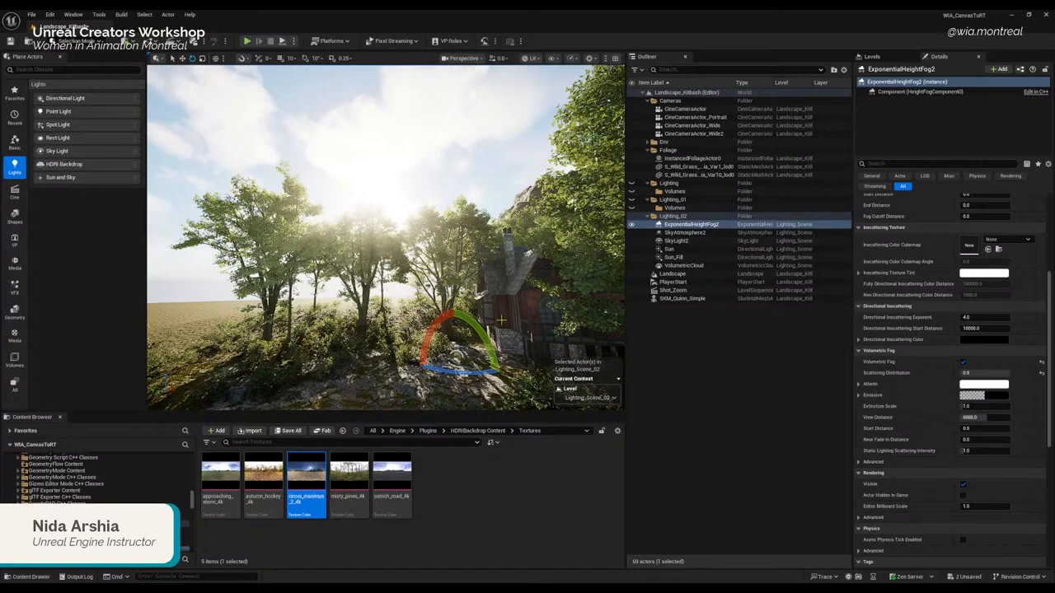
mouse_move(531, 287)
right_down()
mouse_move(499, 288)
mouse_move(531, 287)
right_up()
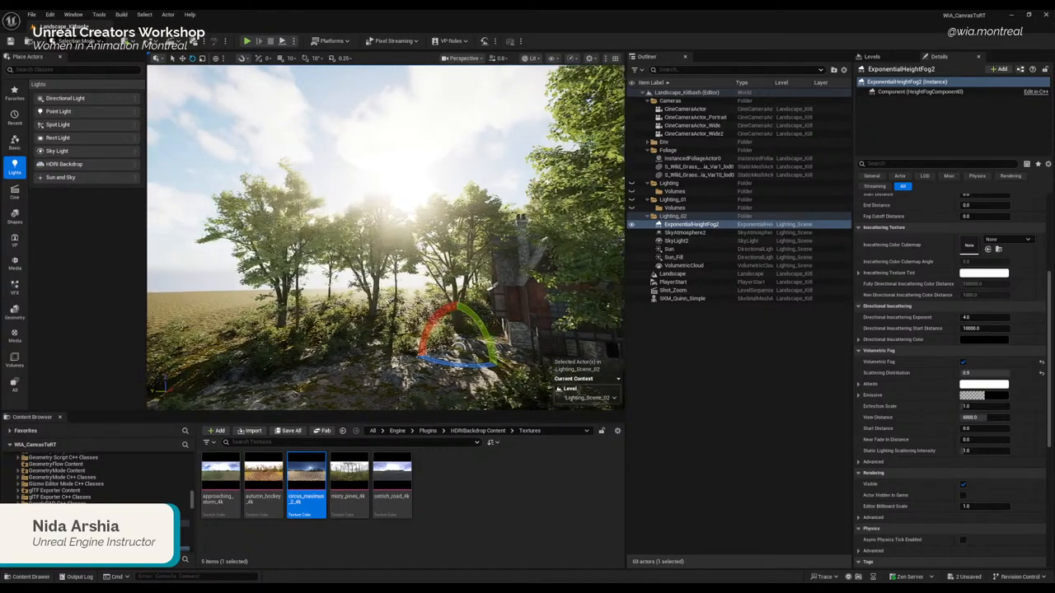
Step: Switch the Scattering Distribution to its default of 0.2 and back to about 0.9 to compare the sun glow
click(1041, 373)
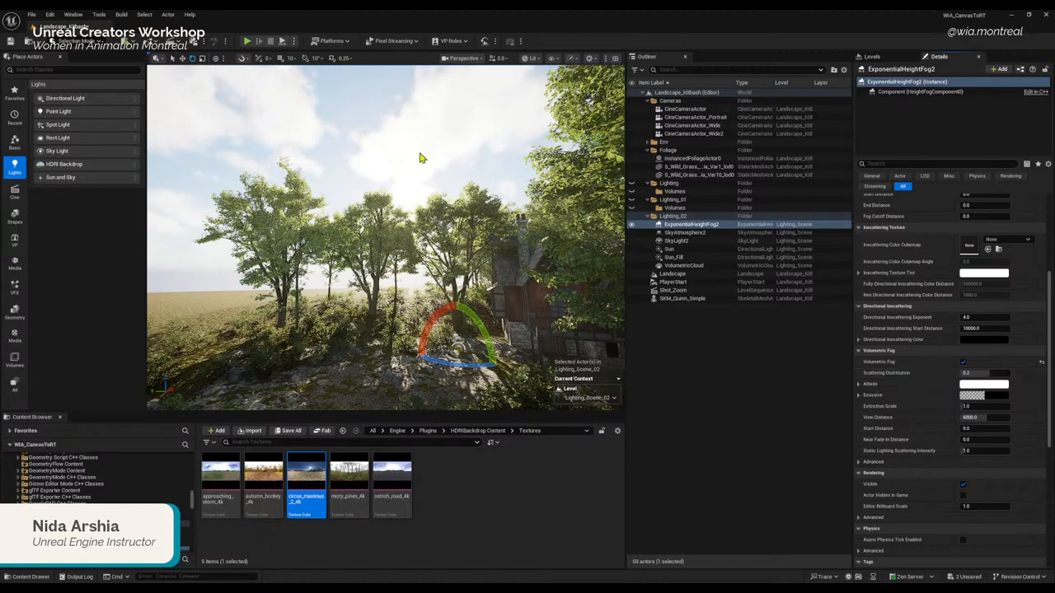
drag(984, 372, 1008, 373)
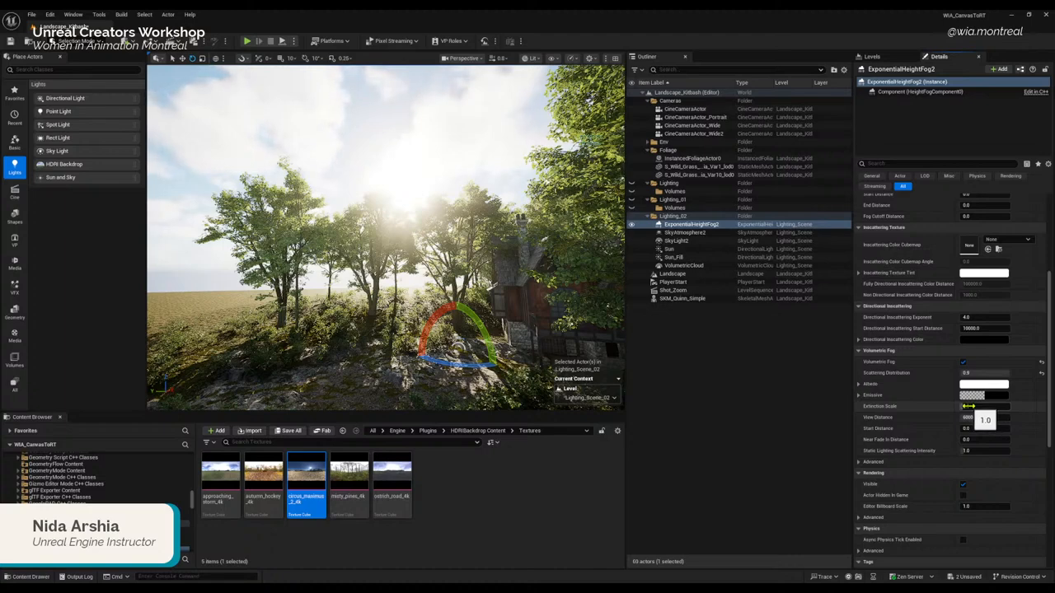
Step: Try a higher Extinction Scale for the volumetric fog, and reset it to 1.0
drag(969, 406, 993, 407)
click(1042, 406)
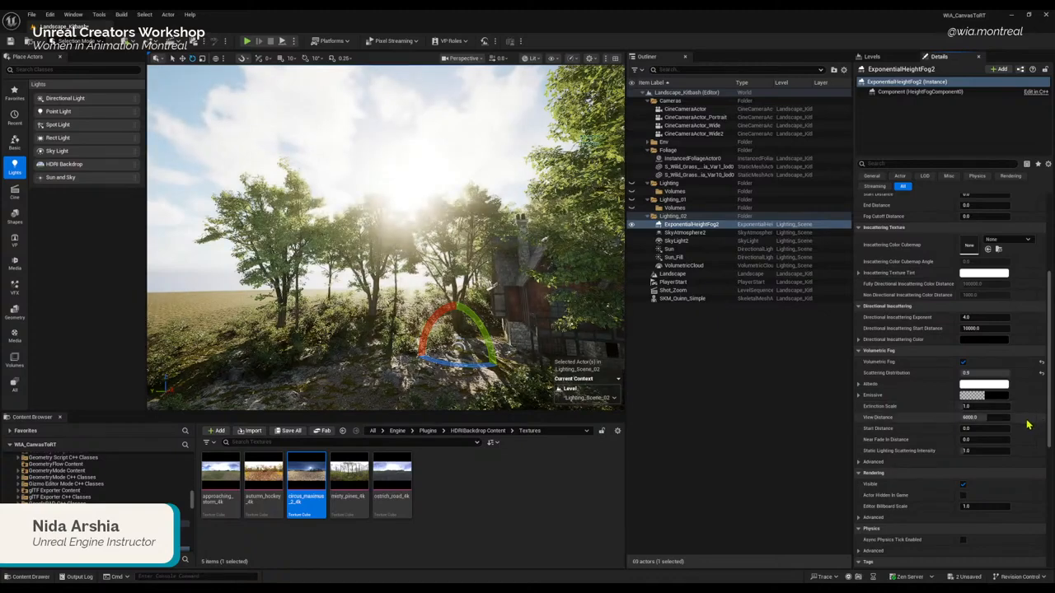
Step: Switch the viewport to look through CineCameraActor_Wide
right_drag(313, 327, 429, 366)
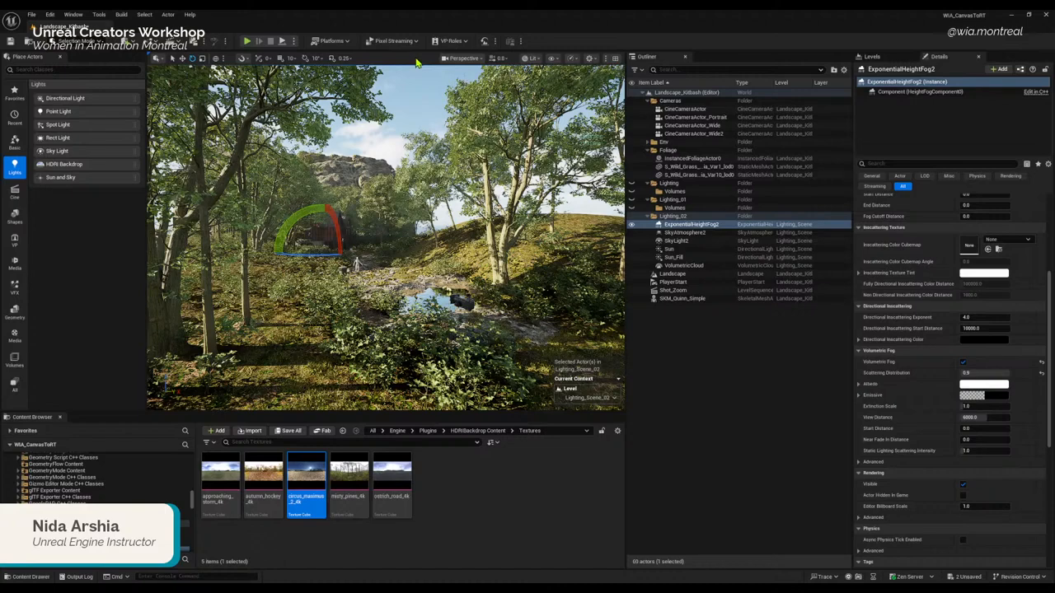
click(463, 57)
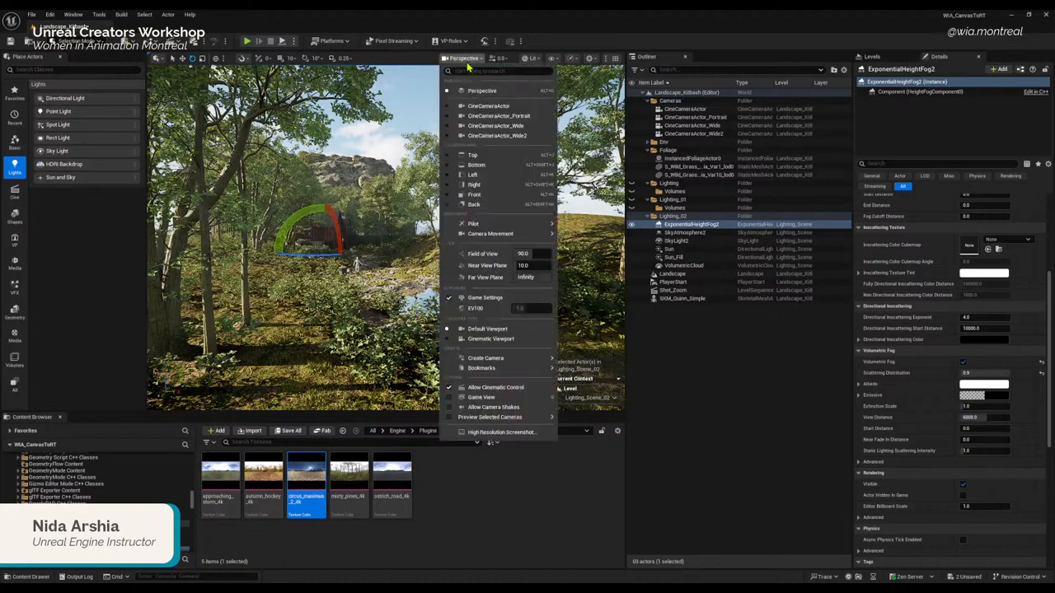
click(520, 127)
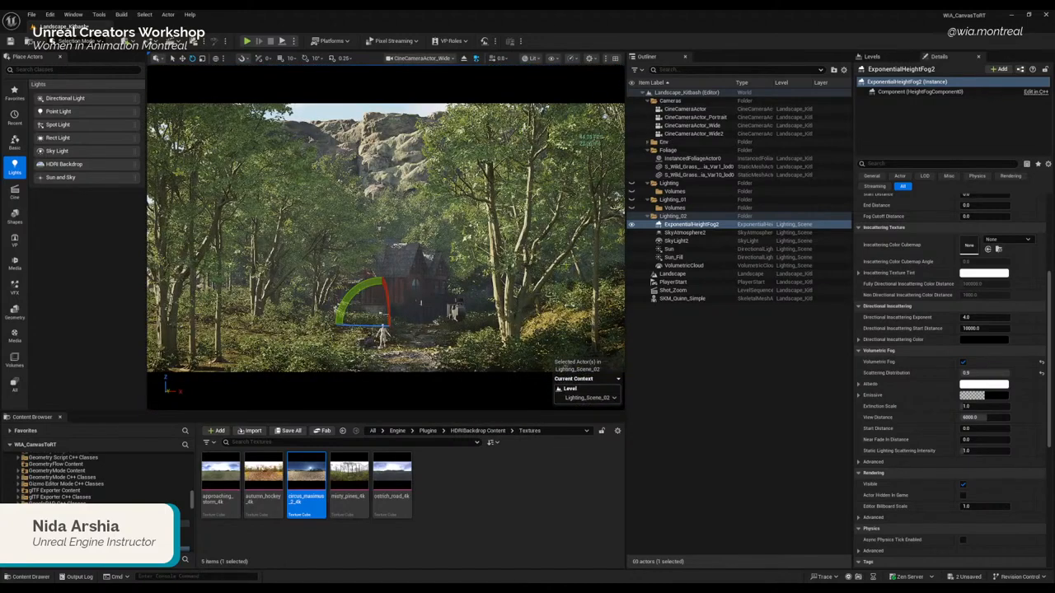
Step: Delete the Sun_Fill directional light from the Lighting_02 folder
click(675, 241)
click(689, 224)
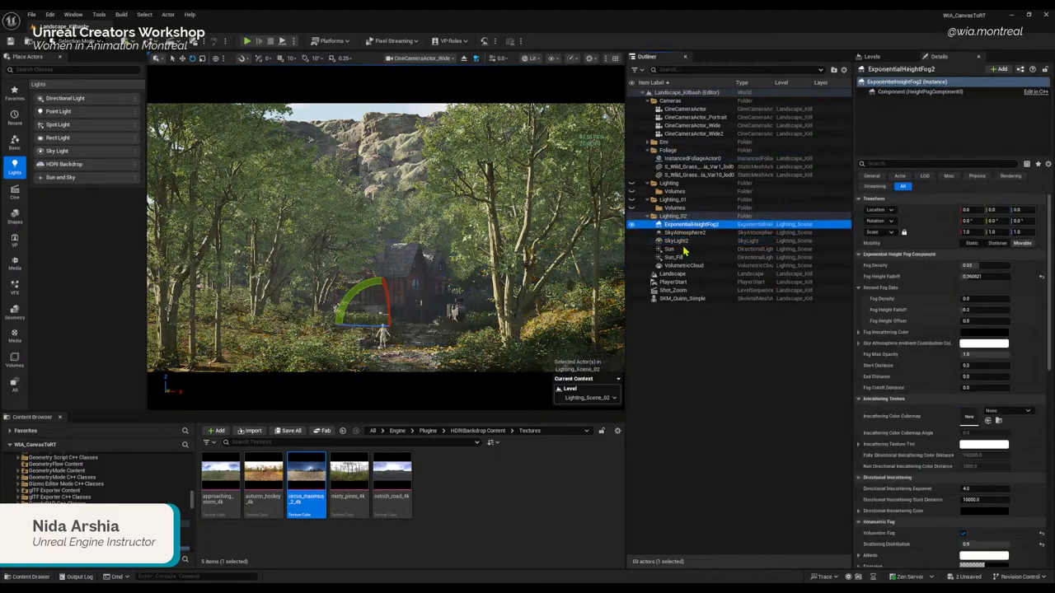
click(677, 249)
click(676, 257)
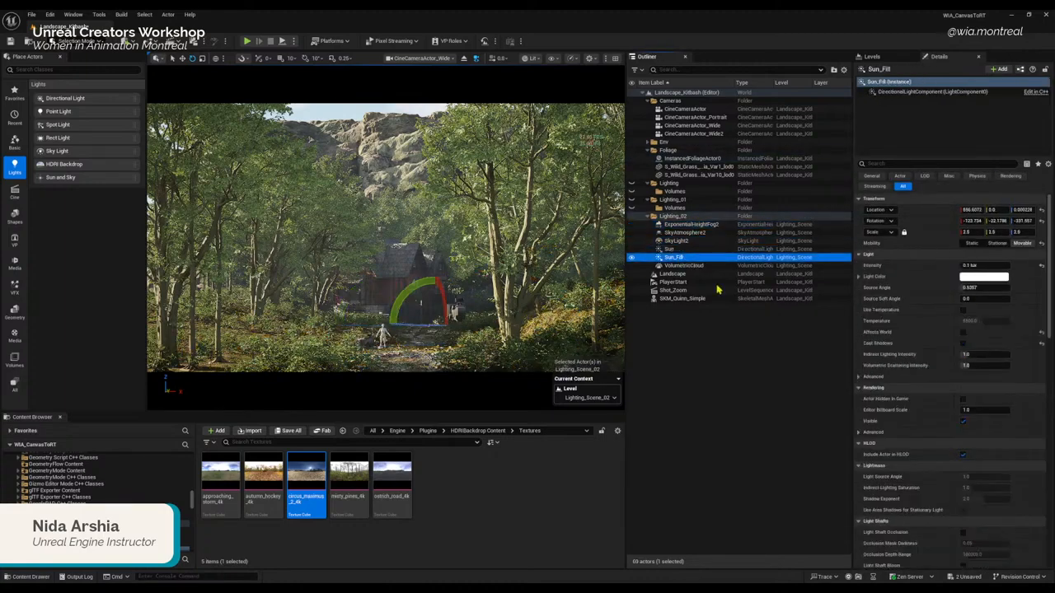
key(Delete)
Step: Lower the Fog Height Falloff of ExponentialHeightFog2
click(675, 267)
click(674, 249)
click(683, 240)
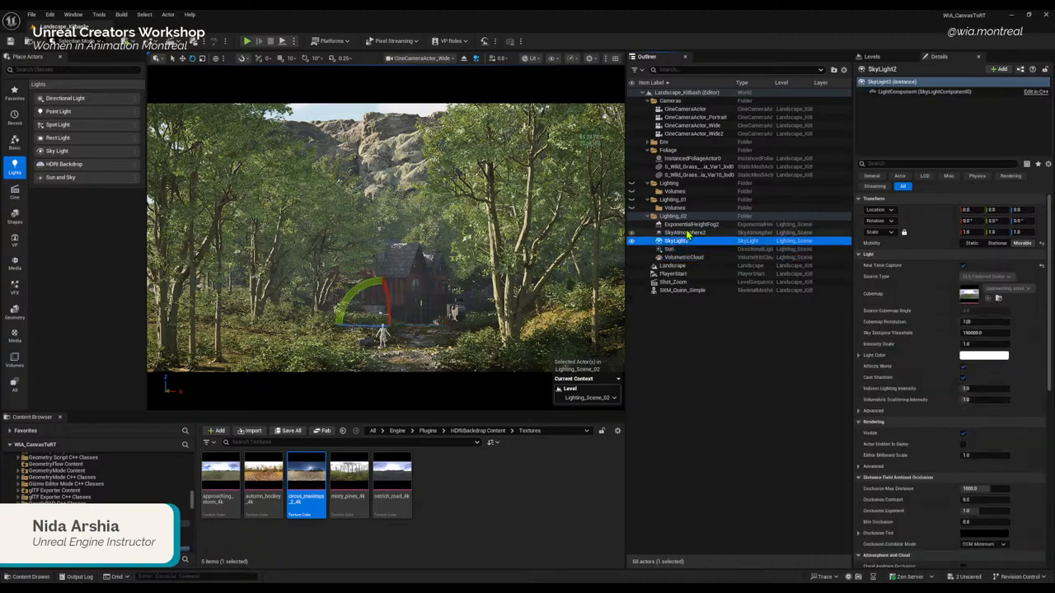
click(688, 224)
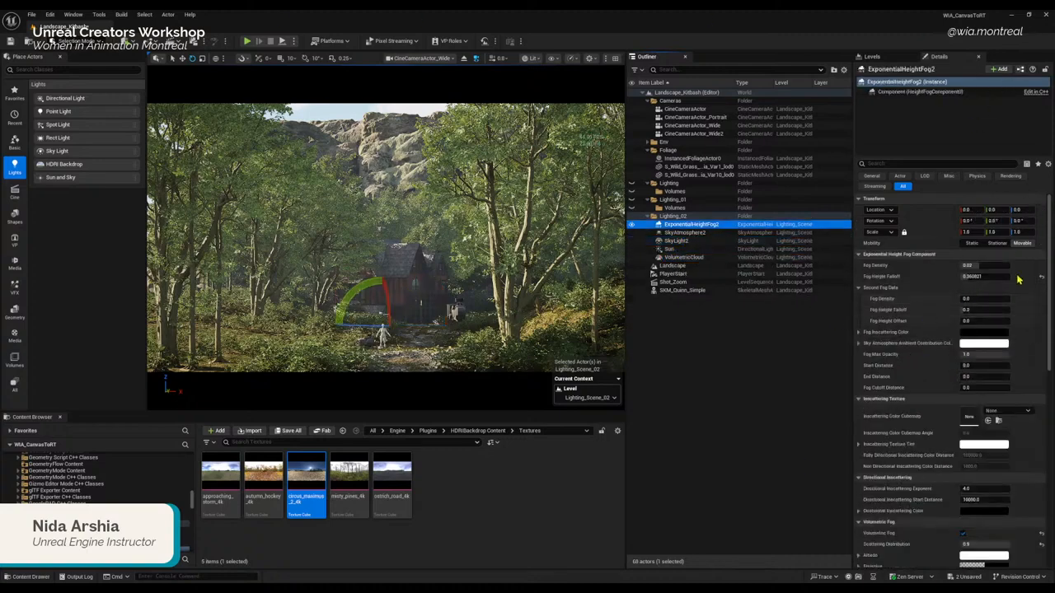
drag(972, 277, 964, 277)
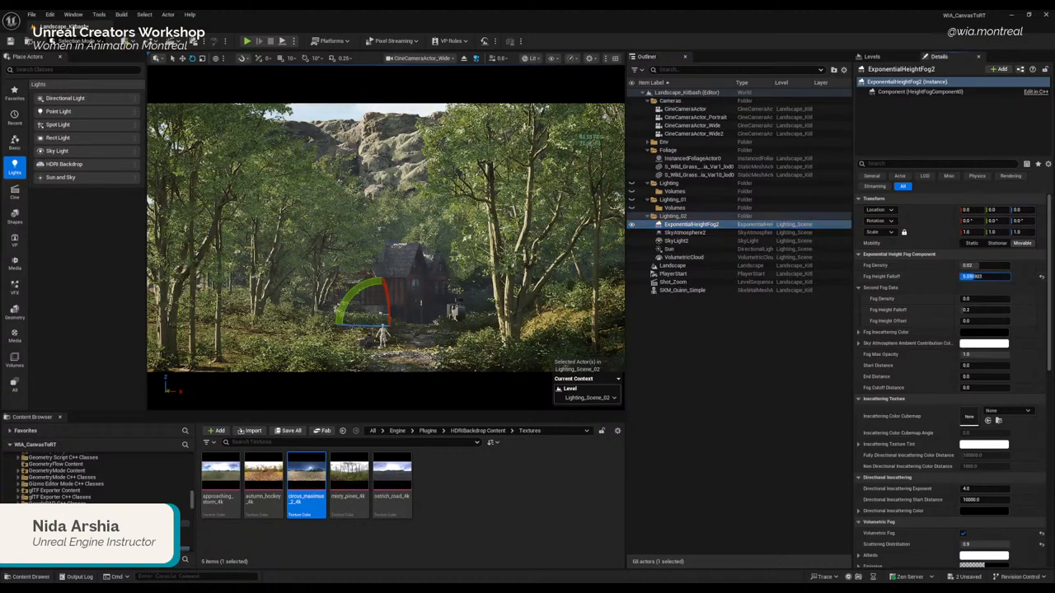
Step: Rotate the Sun about two axes so its light falls on the house roof and the path in front
click(669, 248)
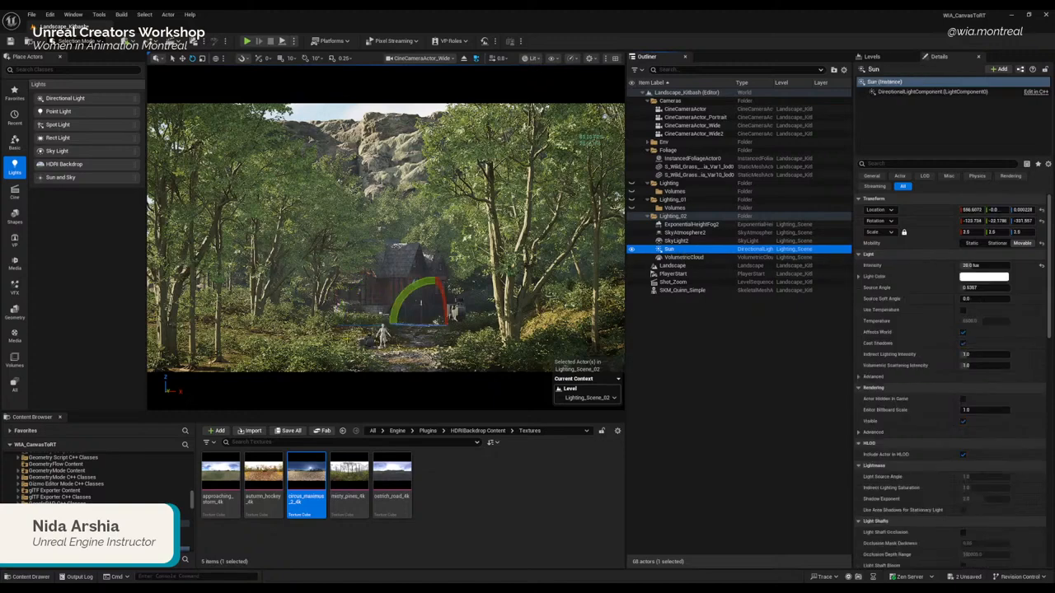
drag(411, 292, 484, 335)
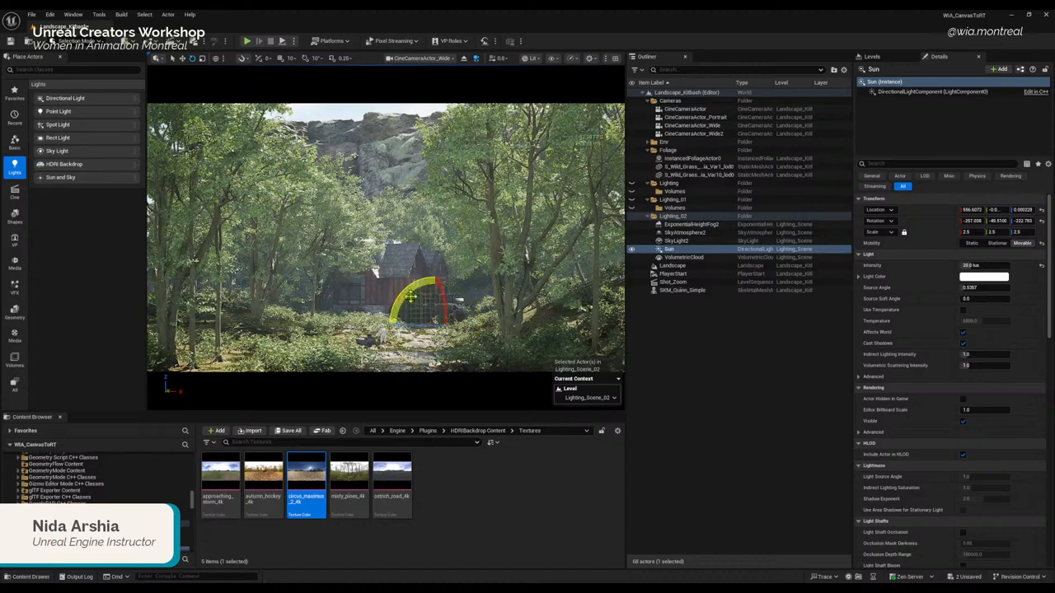
mouse_move(418, 324)
mouse_down()
mouse_move(454, 324)
mouse_move(443, 282)
mouse_move(437, 317)
mouse_up()
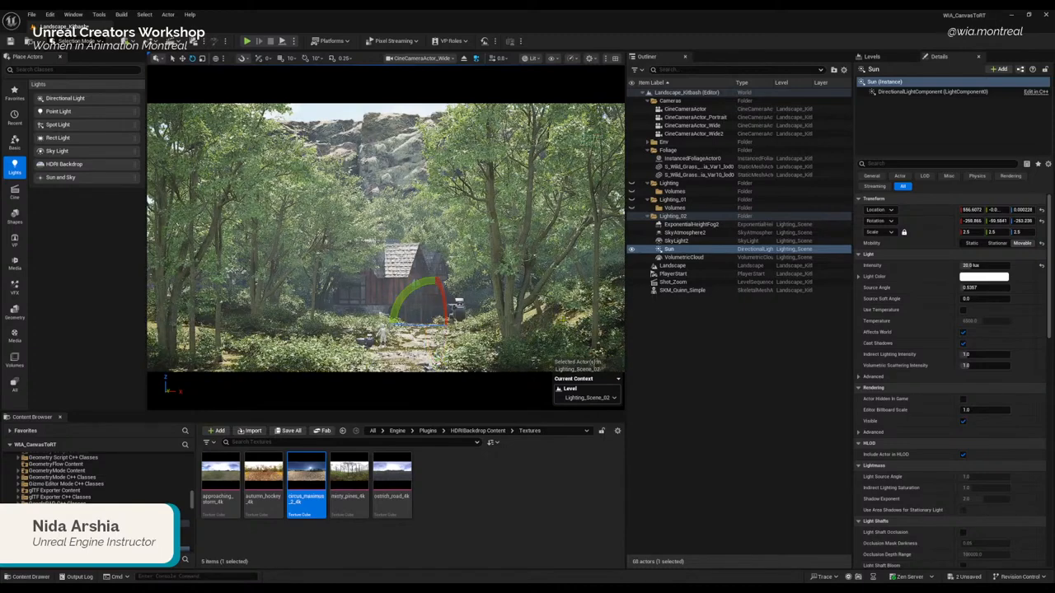
Step: Raise the Sun's Source Angle to about 3.6 to test softer shadows
click(678, 240)
click(678, 249)
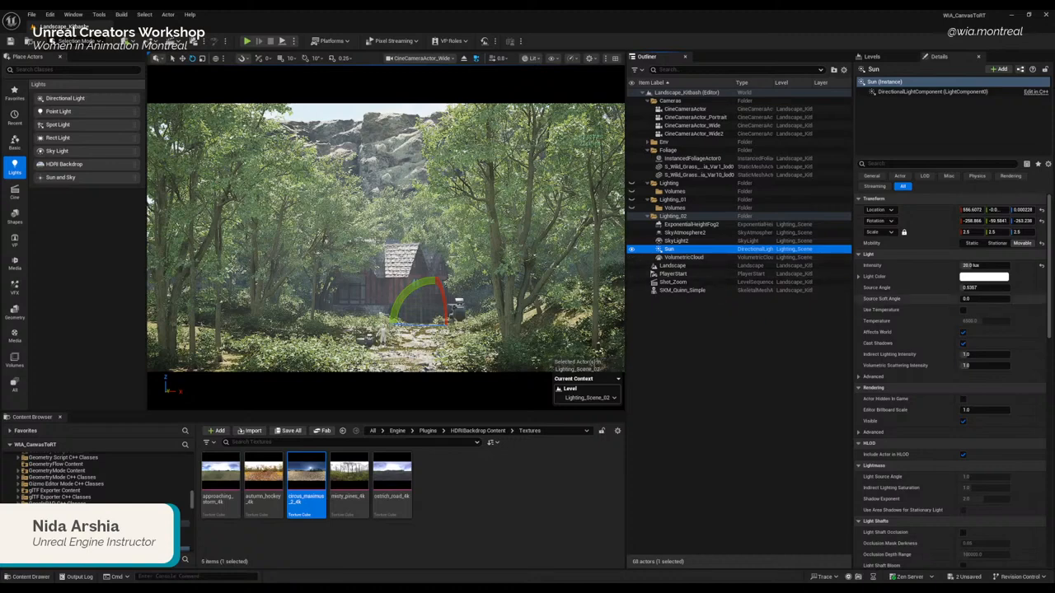
click(987, 300)
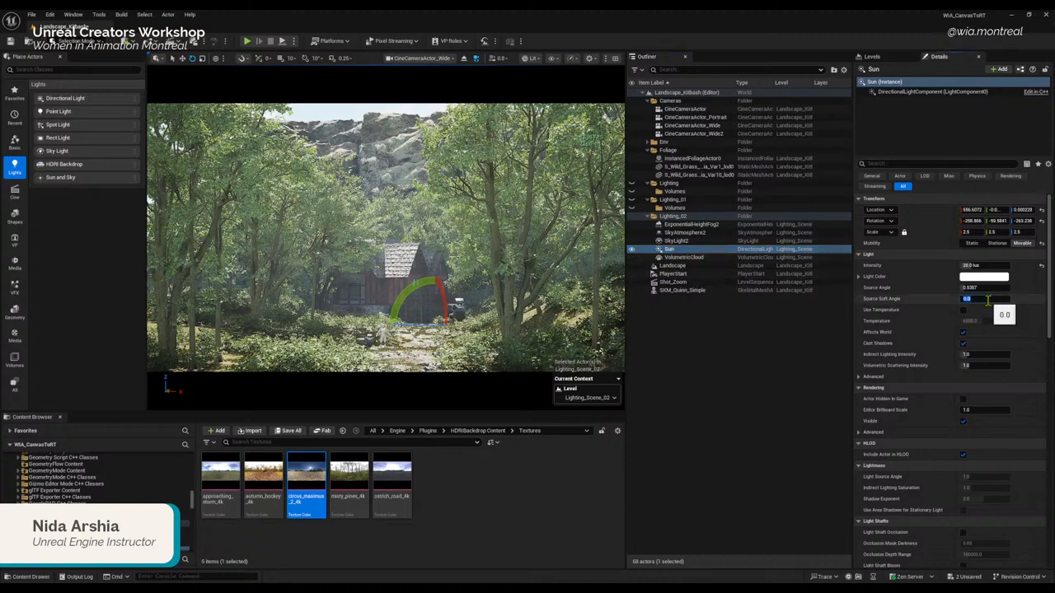
click(905, 291)
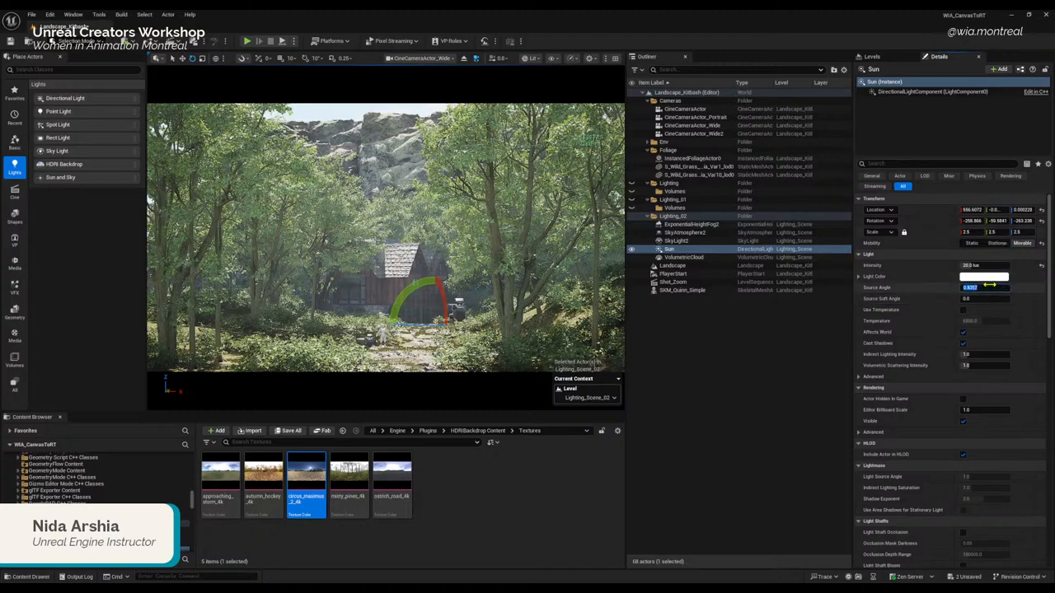
click(971, 287)
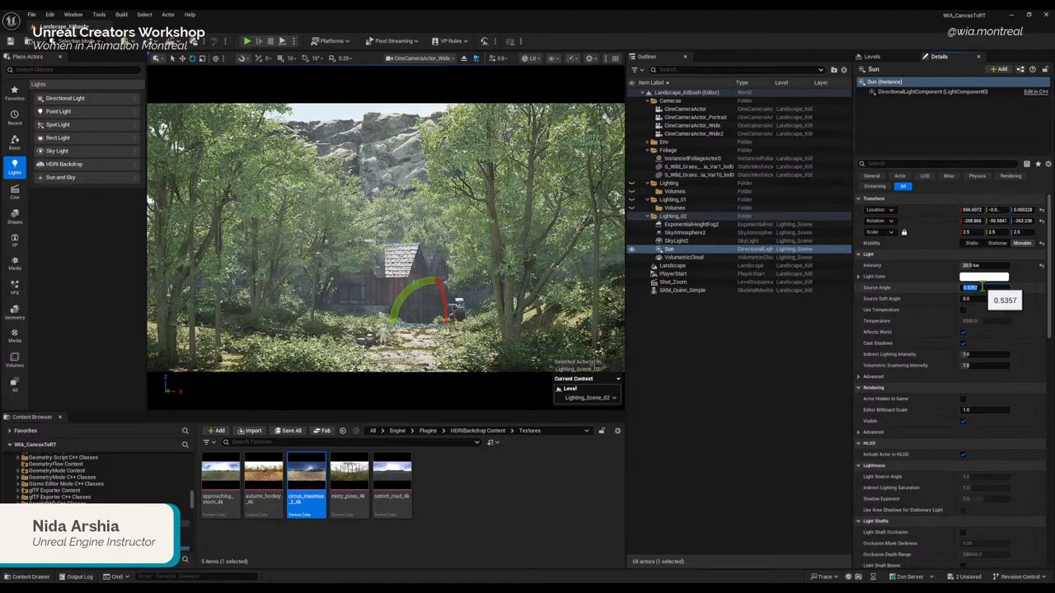
mouse_move(982, 287)
mouse_down()
mouse_move(938, 280)
mouse_move(972, 287)
mouse_up()
click(938, 292)
click(973, 288)
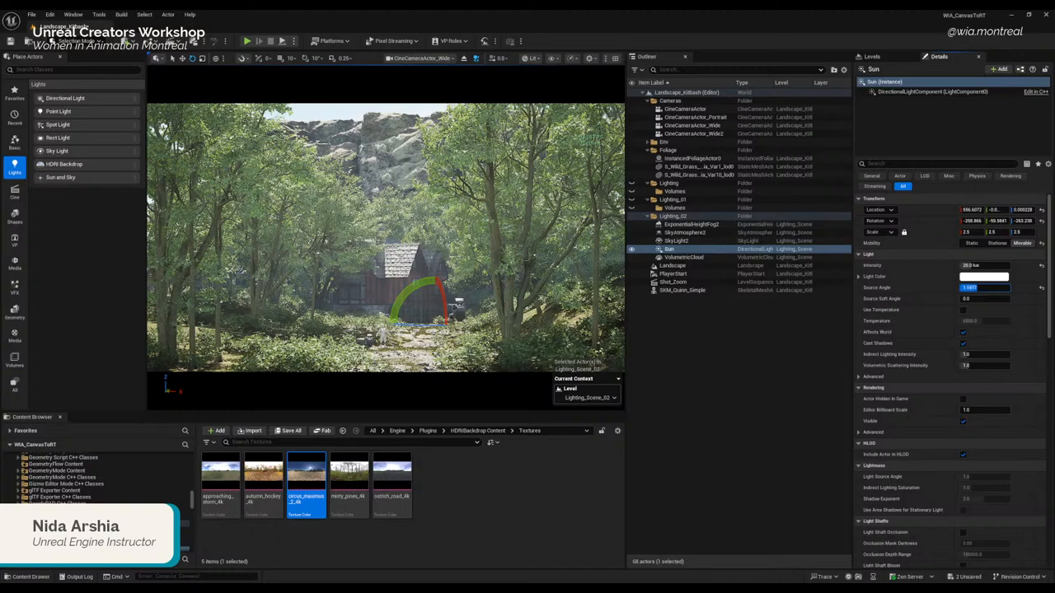
click(971, 288)
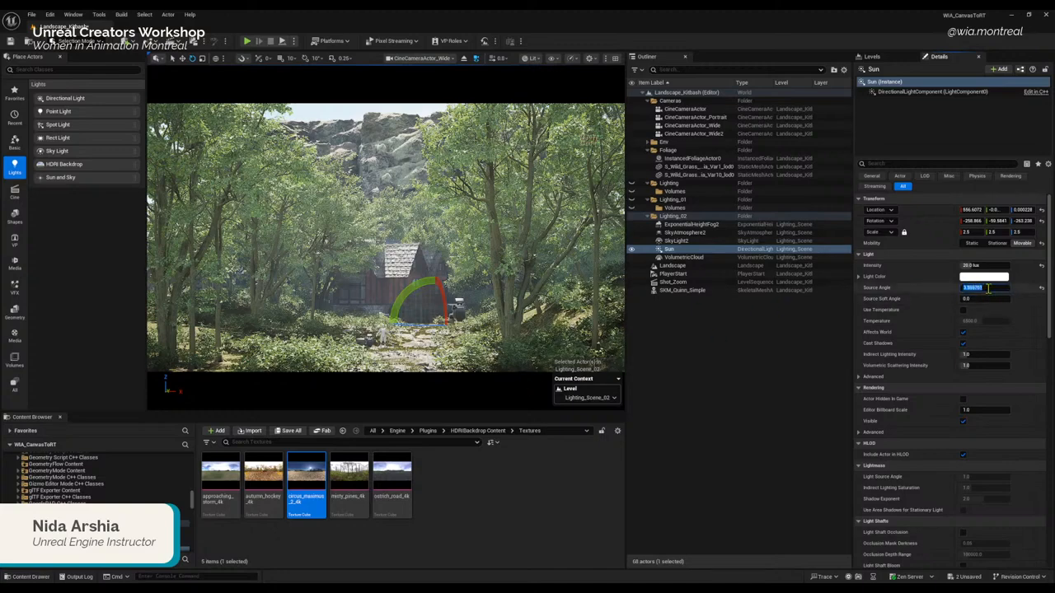
Step: Try a Source Angle of 50 for the Sun, and set it to 10
click(987, 288)
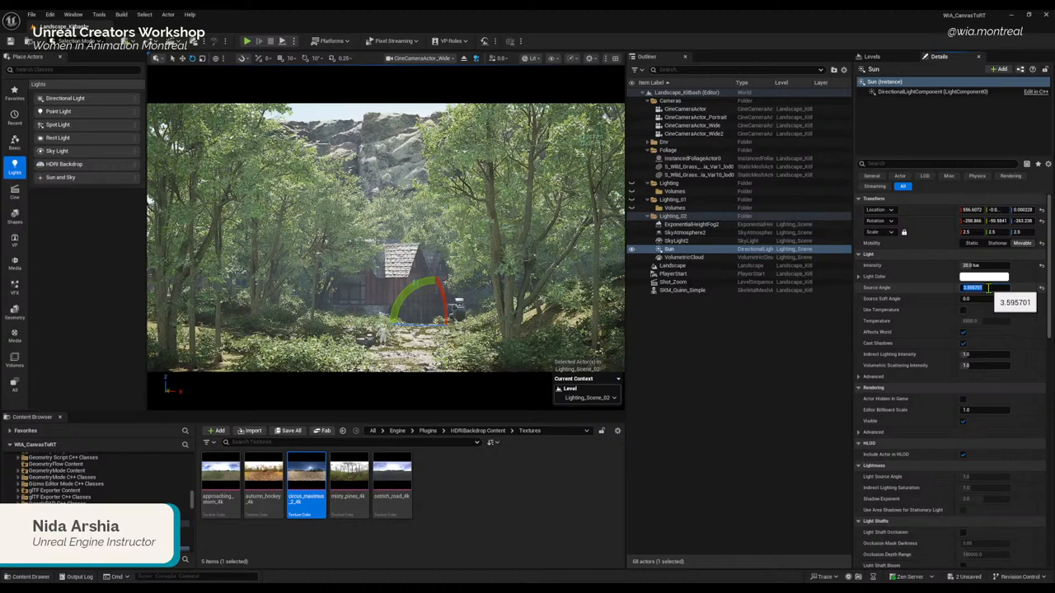
key(Return)
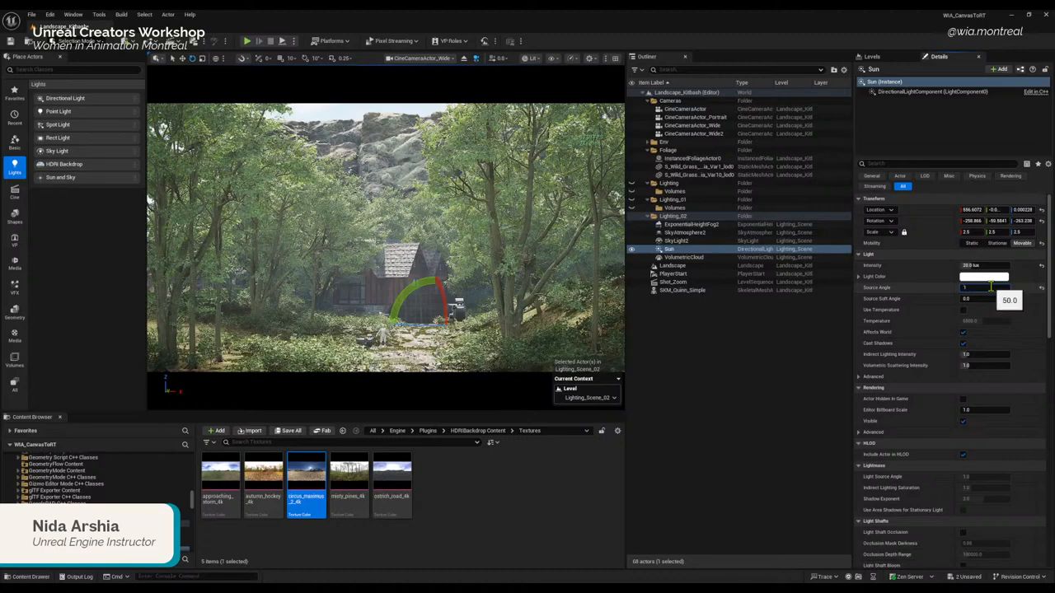
text(0)
key(Return)
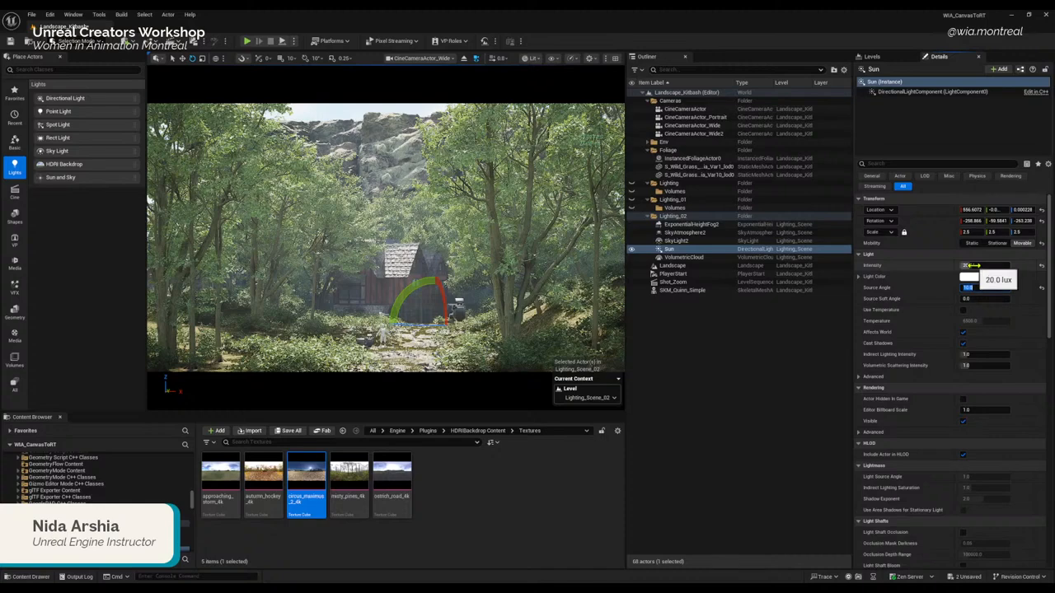
Step: Try a Sun intensity of about 23.5 lux, and set it to 15 lux
drag(969, 265, 987, 264)
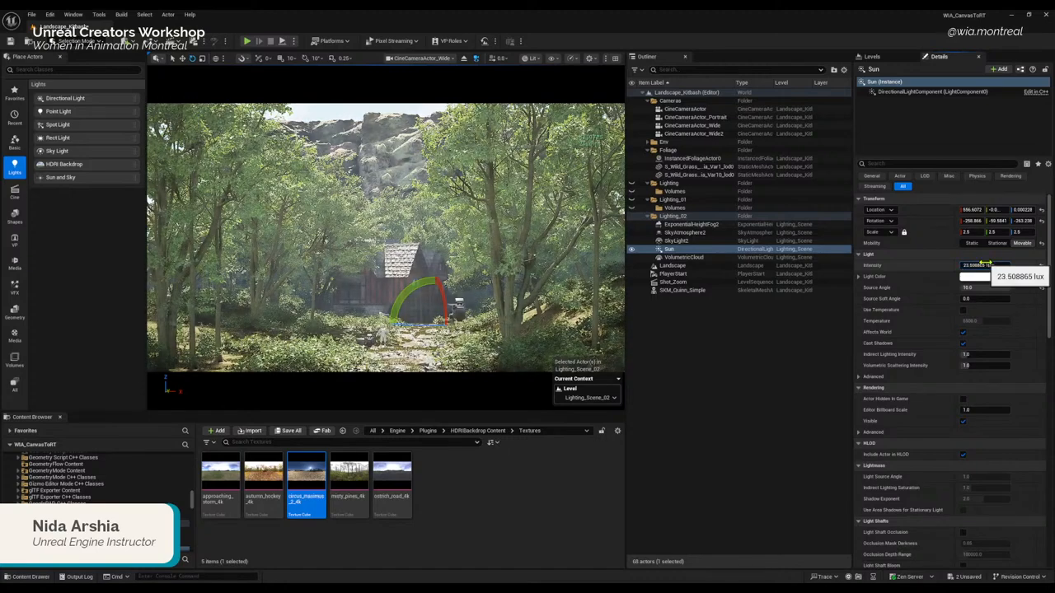
click(986, 265)
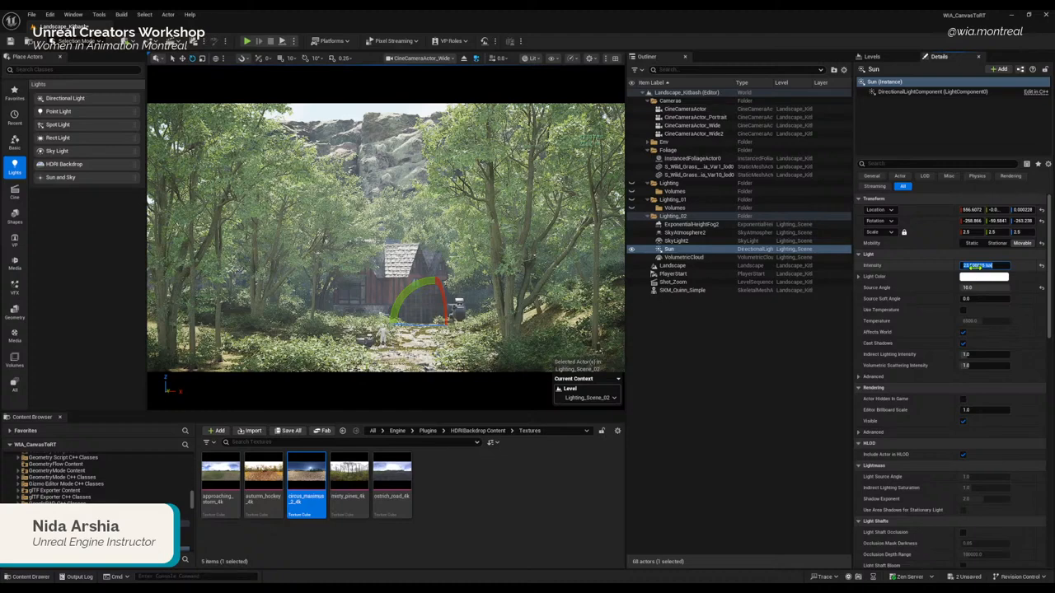
text(15)
key(Return)
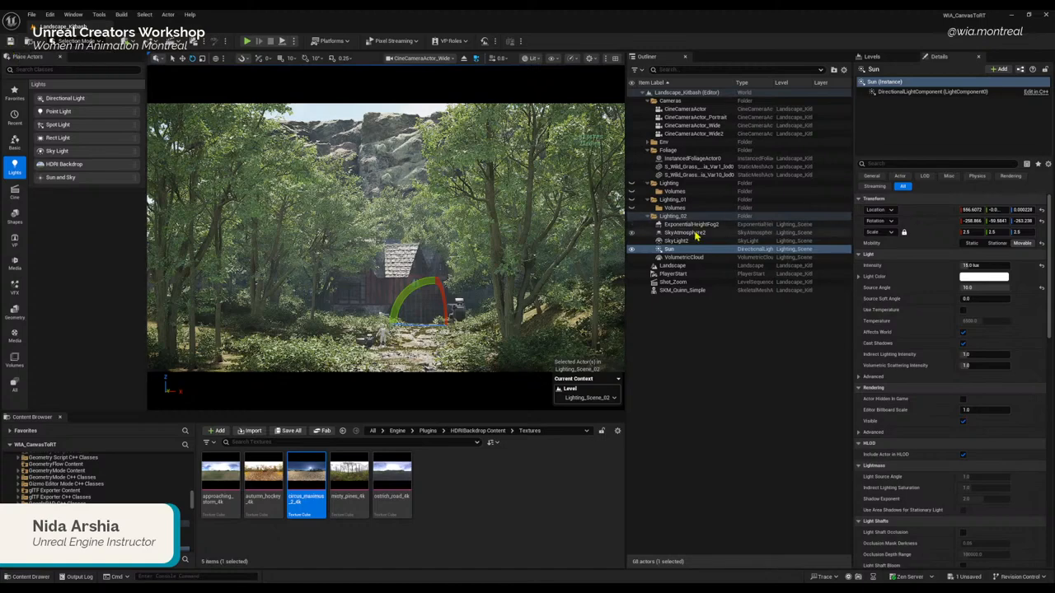
Step: Enable Use Temperature for the Sun, try different color temperatures, and reset the Temperature to its default
click(963, 310)
click(976, 320)
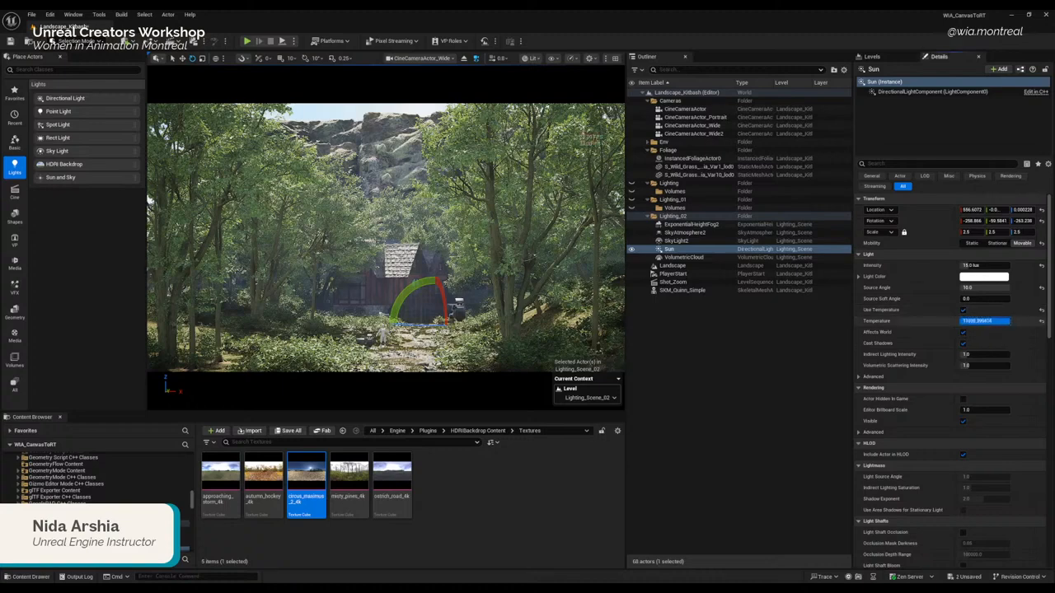
drag(1010, 321, 985, 321)
drag(996, 321, 995, 321)
click(1041, 321)
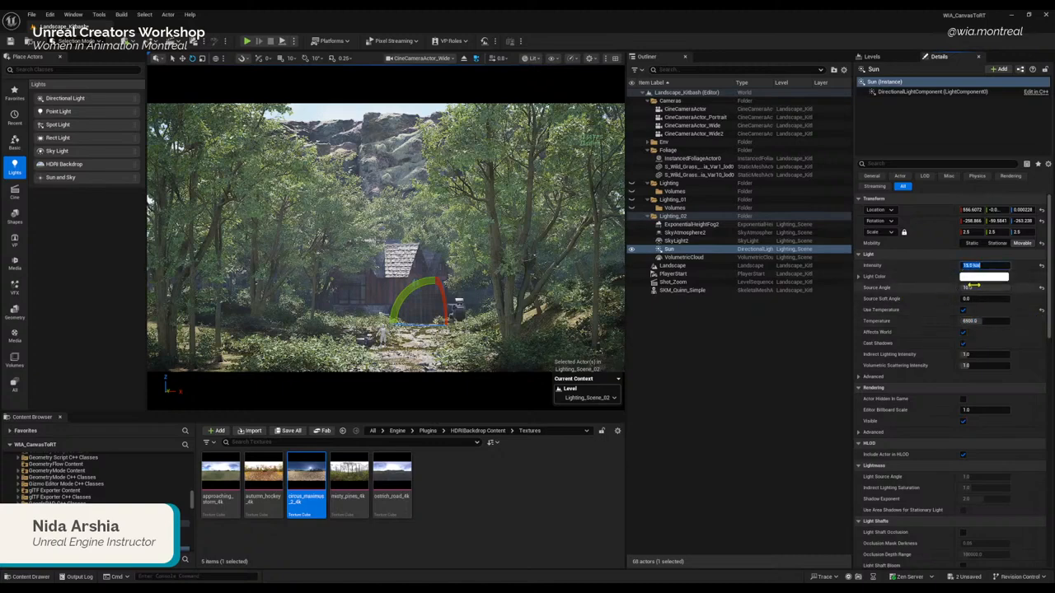
Step: Set the Sun's Intensity to 20 lux
click(981, 255)
click(872, 255)
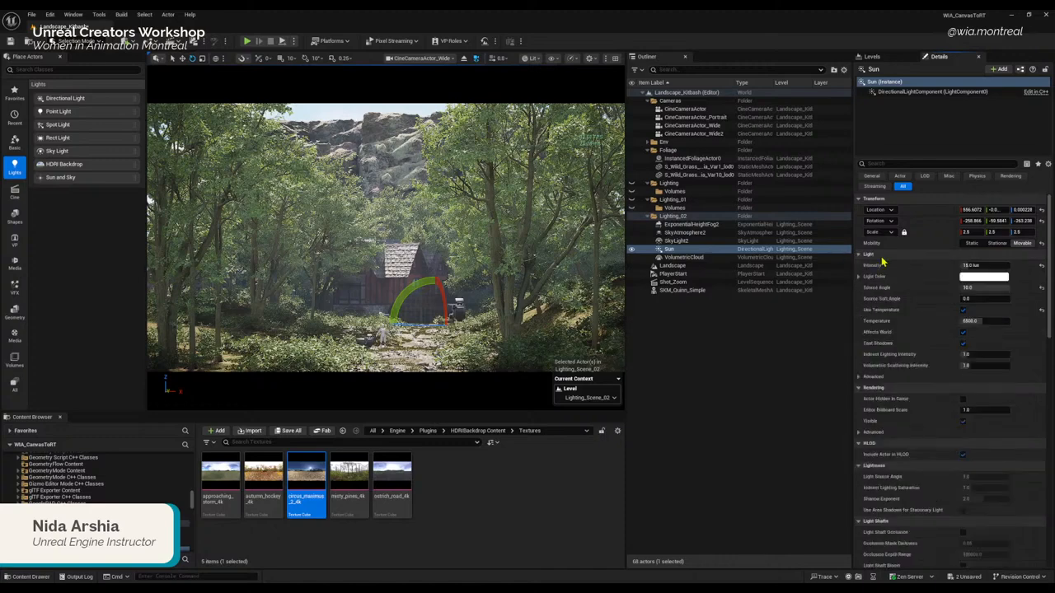
click(985, 265)
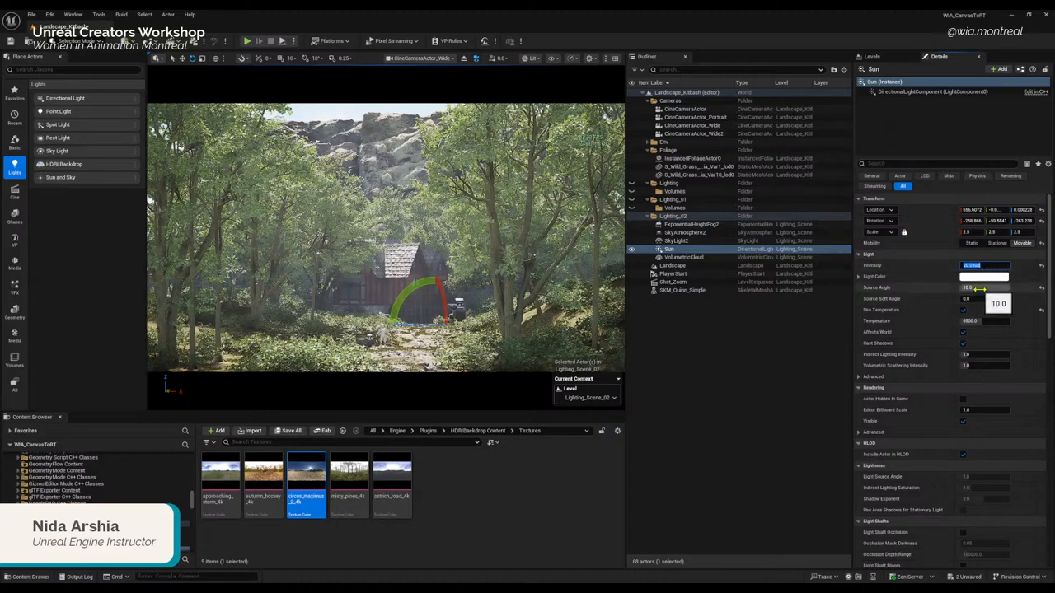
Step: Raise the Mie Scattering Scale of SkyAtmosphere2 to make the air hazier
click(689, 258)
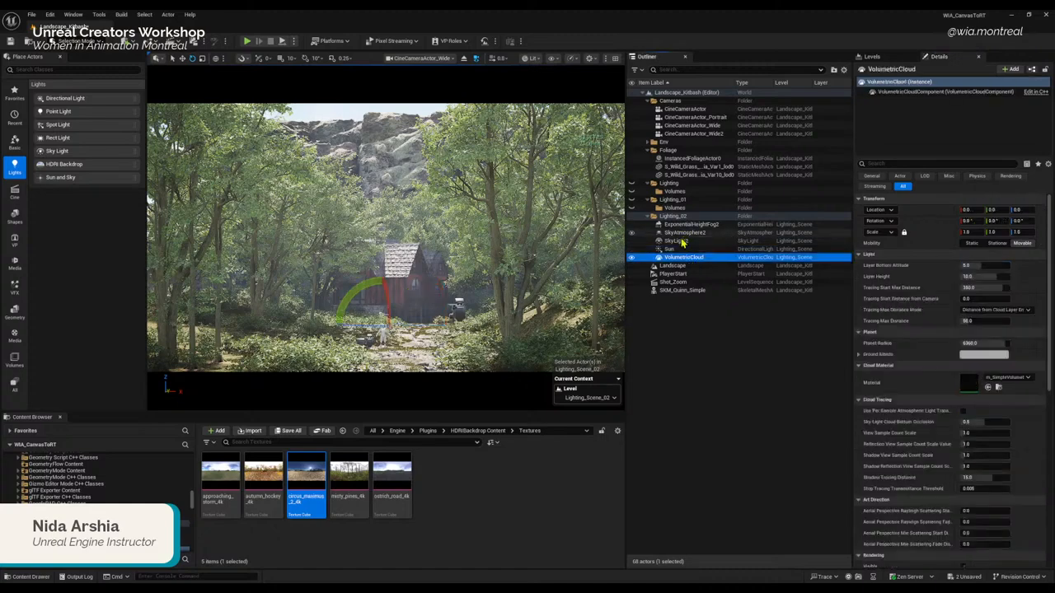
click(684, 232)
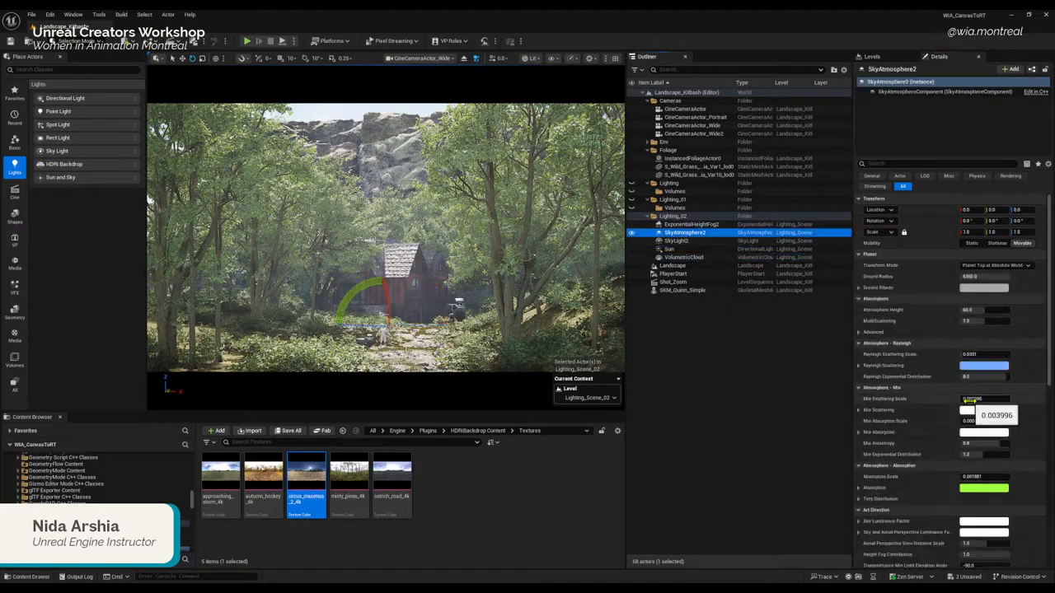
drag(970, 399, 976, 399)
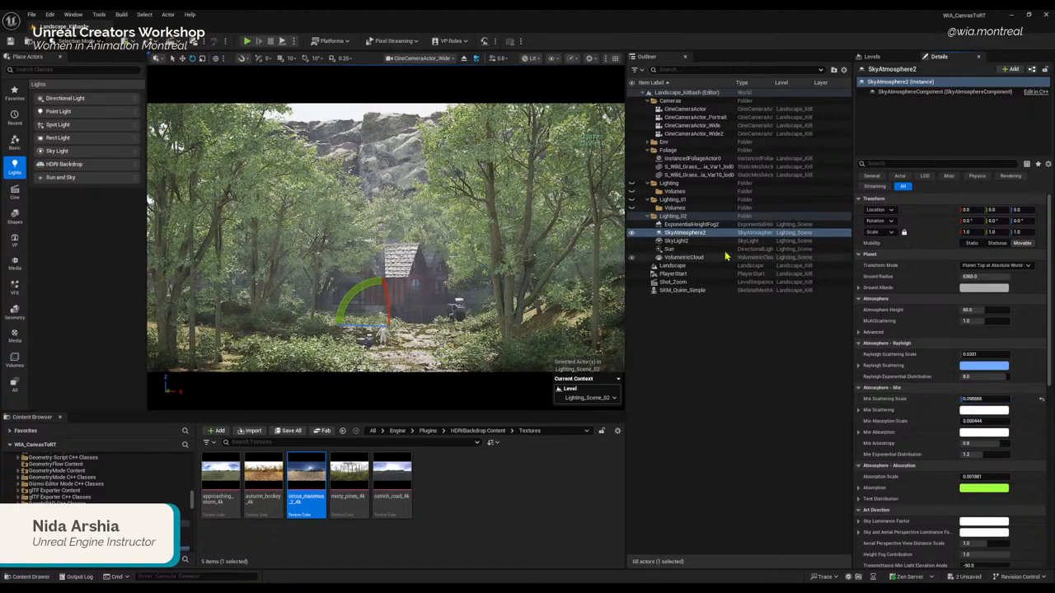
Step: Set the Sun's Intensity to 10 lux
click(679, 248)
click(997, 264)
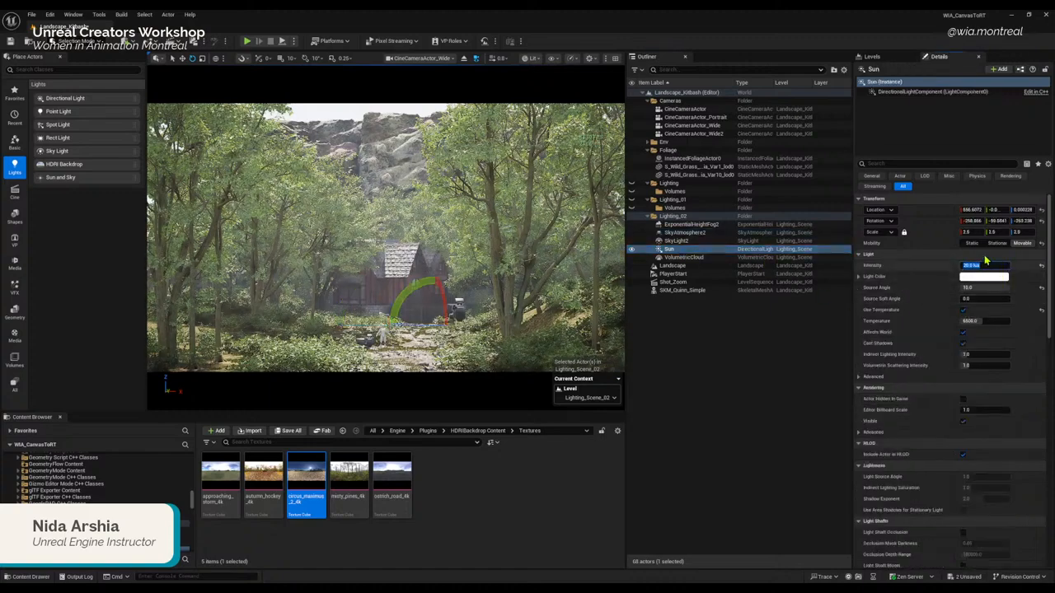
text(10)
key(Return)
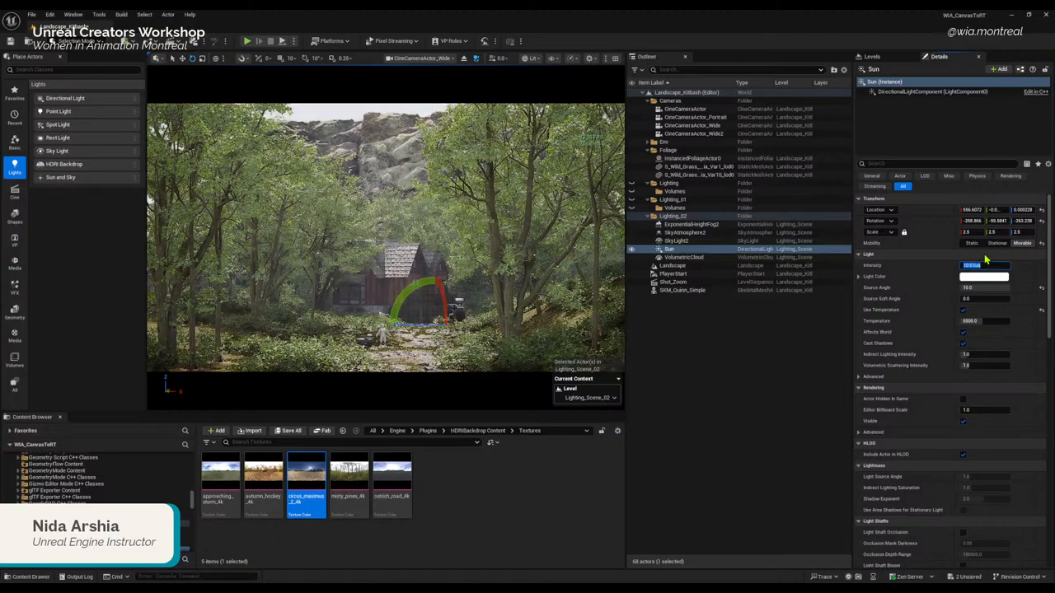
click(675, 241)
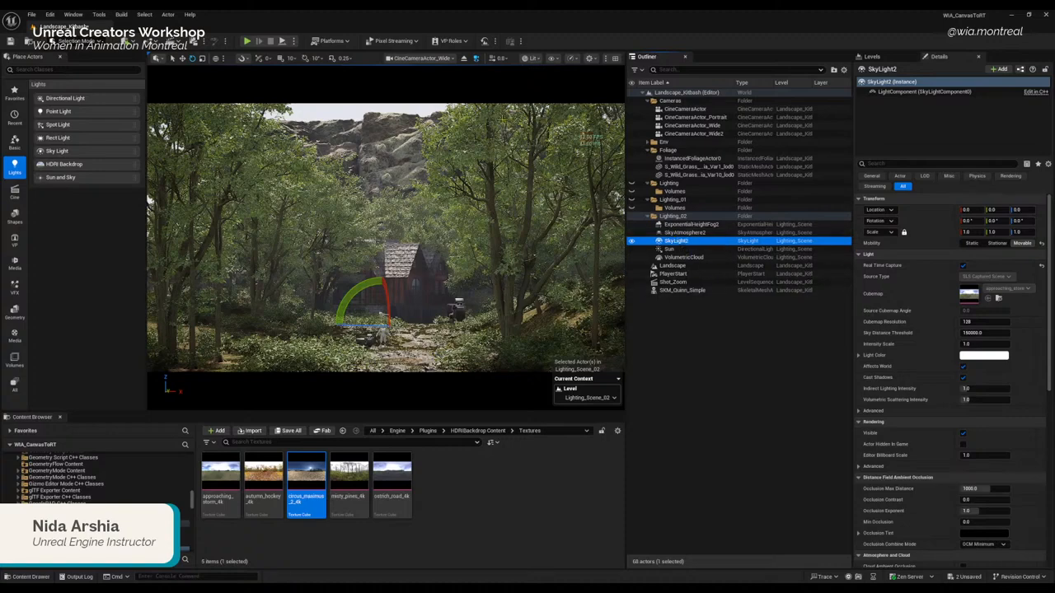
click(690, 234)
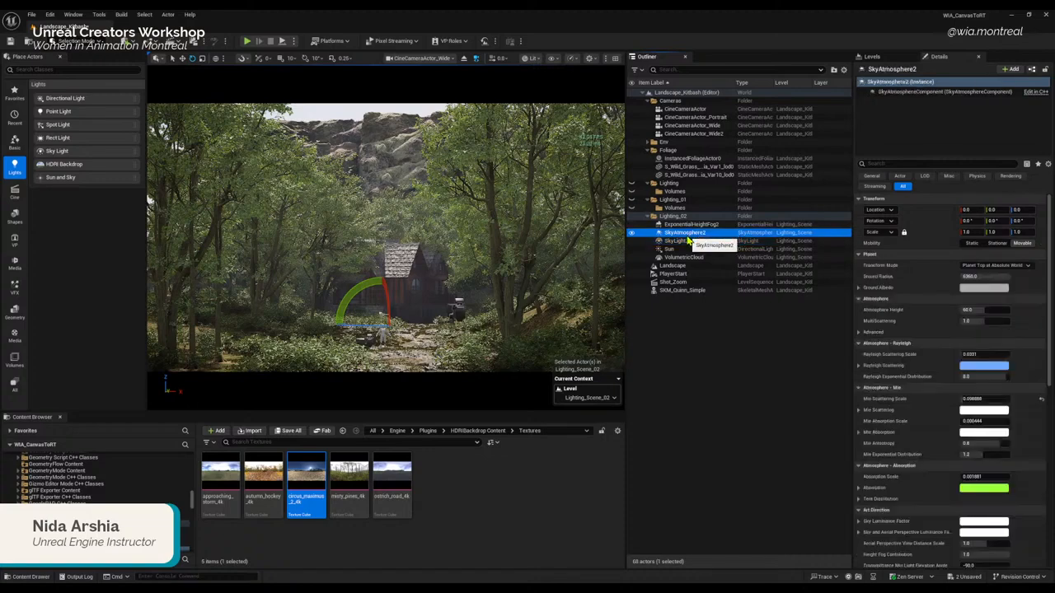
click(681, 241)
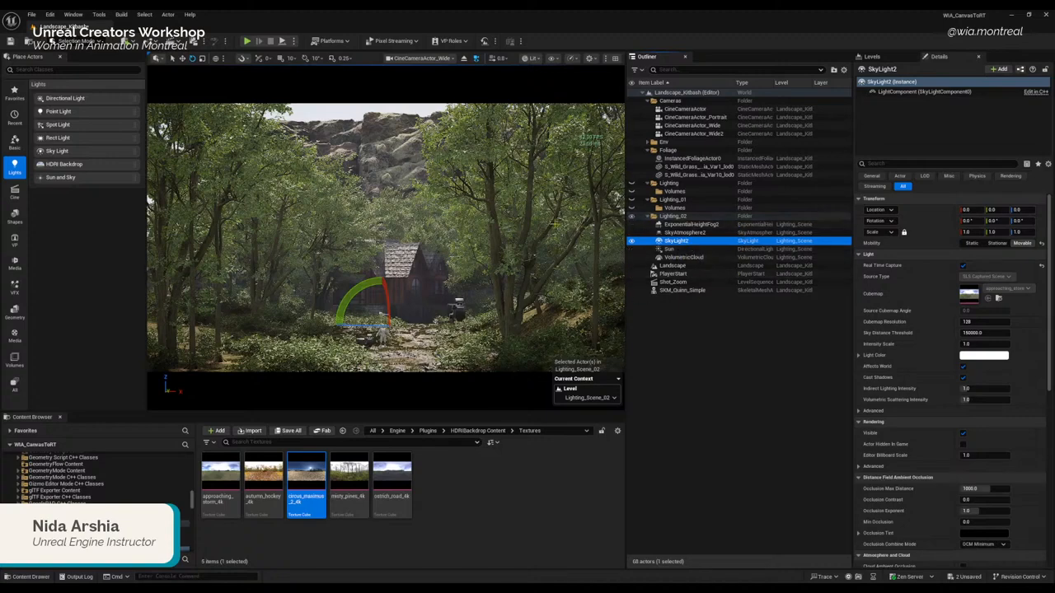
click(684, 232)
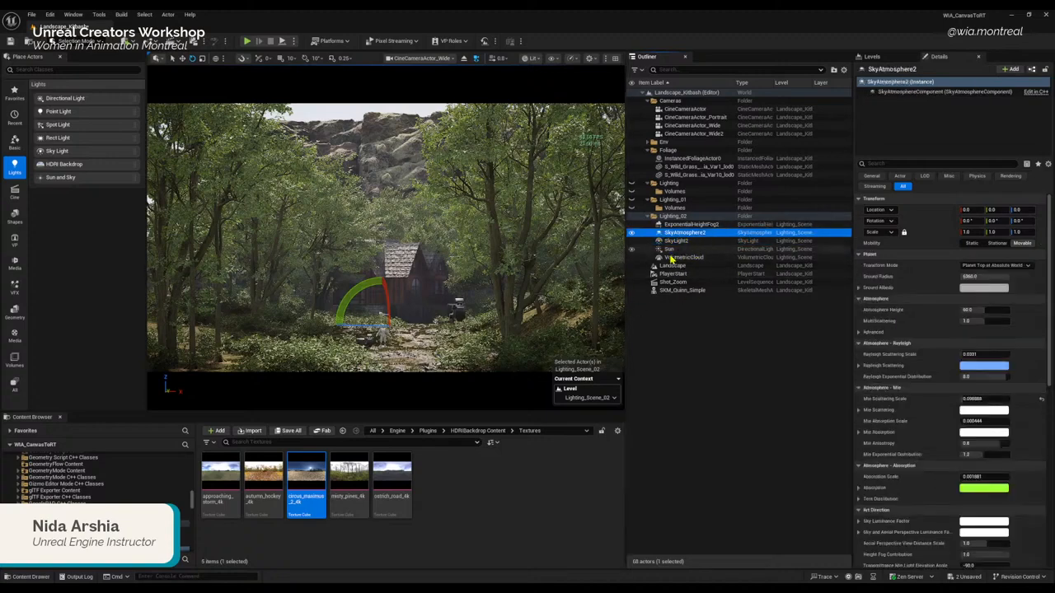
Step: Rotate the Sun to a lower angle so it lights the trees and haze from the side, and save the current level
click(671, 249)
drag(411, 324, 359, 324)
drag(414, 298, 473, 326)
drag(406, 325, 465, 325)
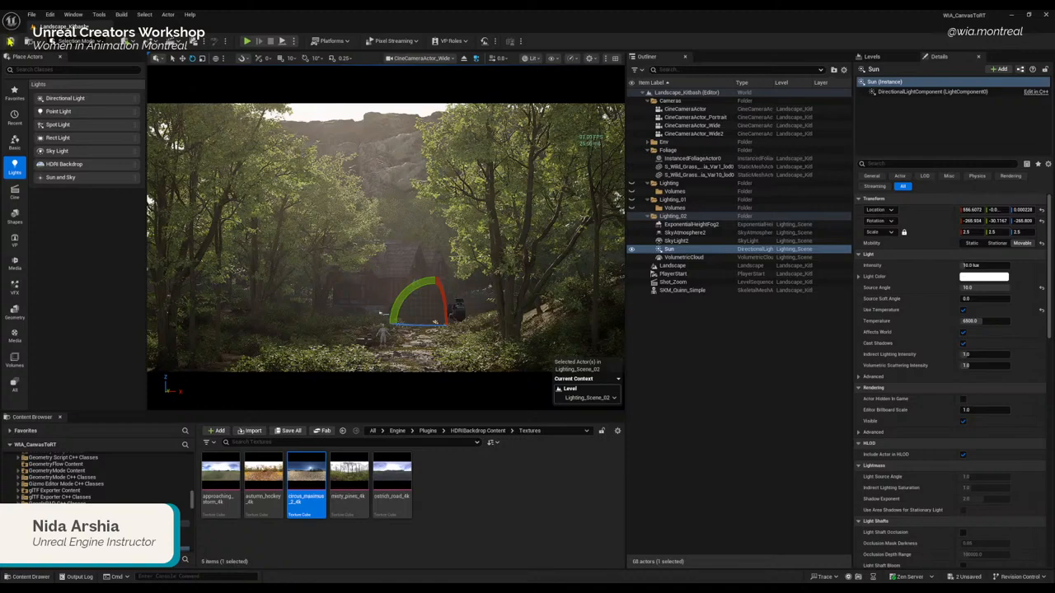
click(10, 41)
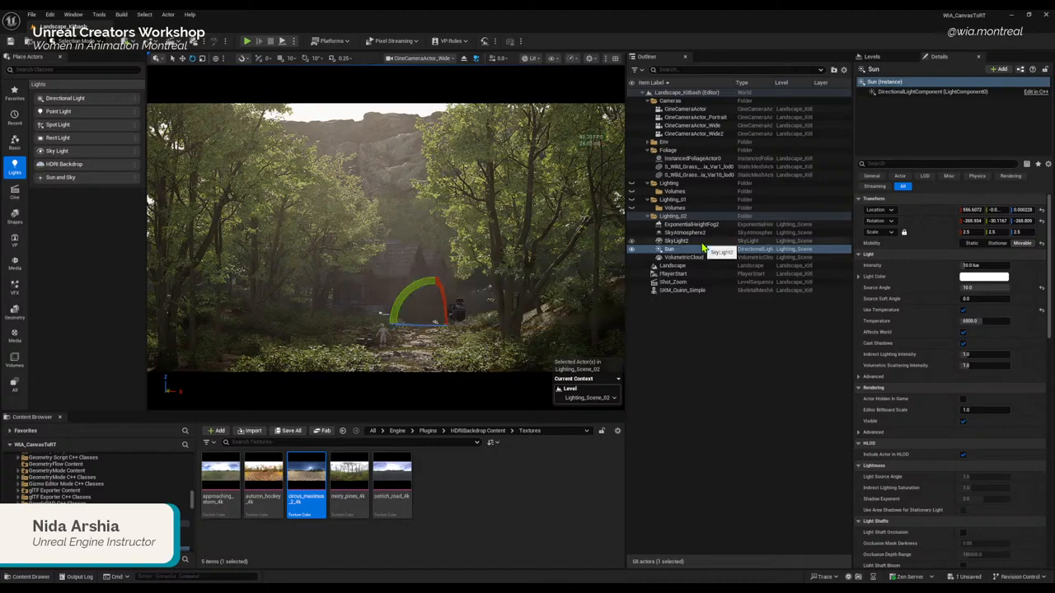
Step: Try a Fog Density of 0.05 for ExponentialHeightFog2, and set it to 0.015
click(703, 247)
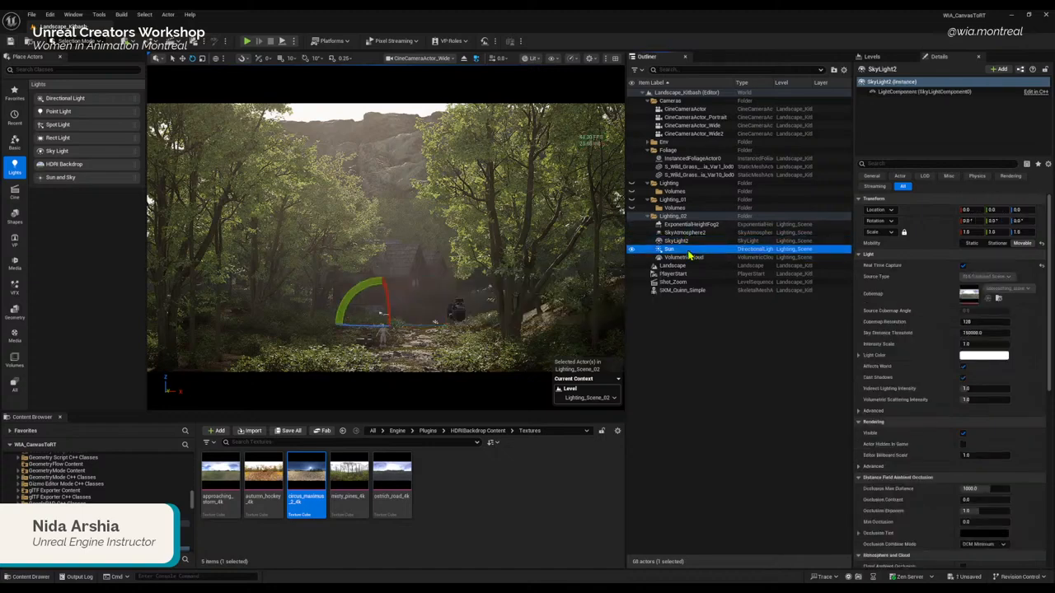
click(717, 225)
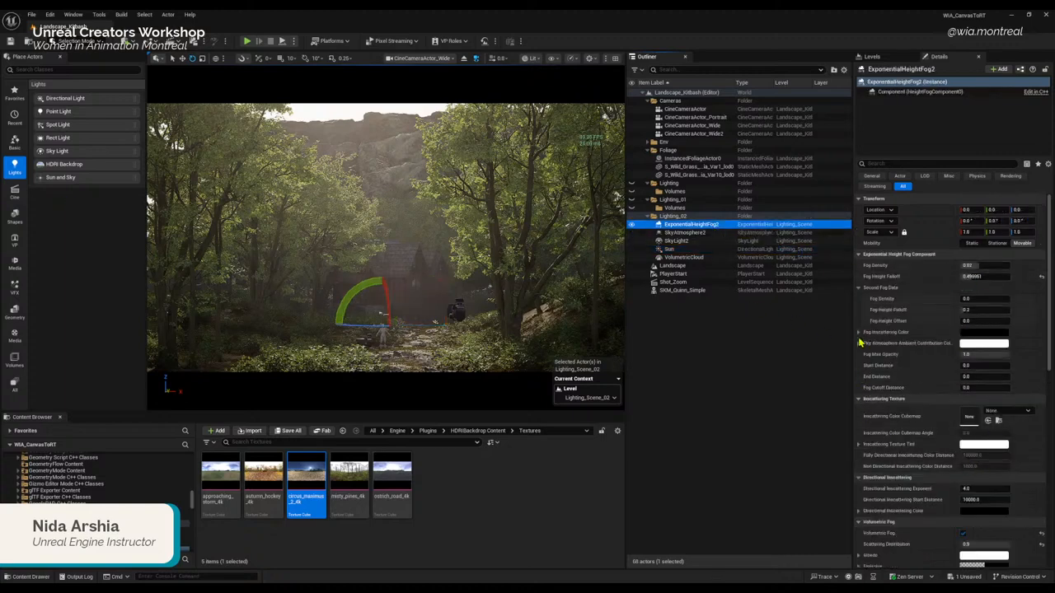
click(982, 265)
click(983, 264)
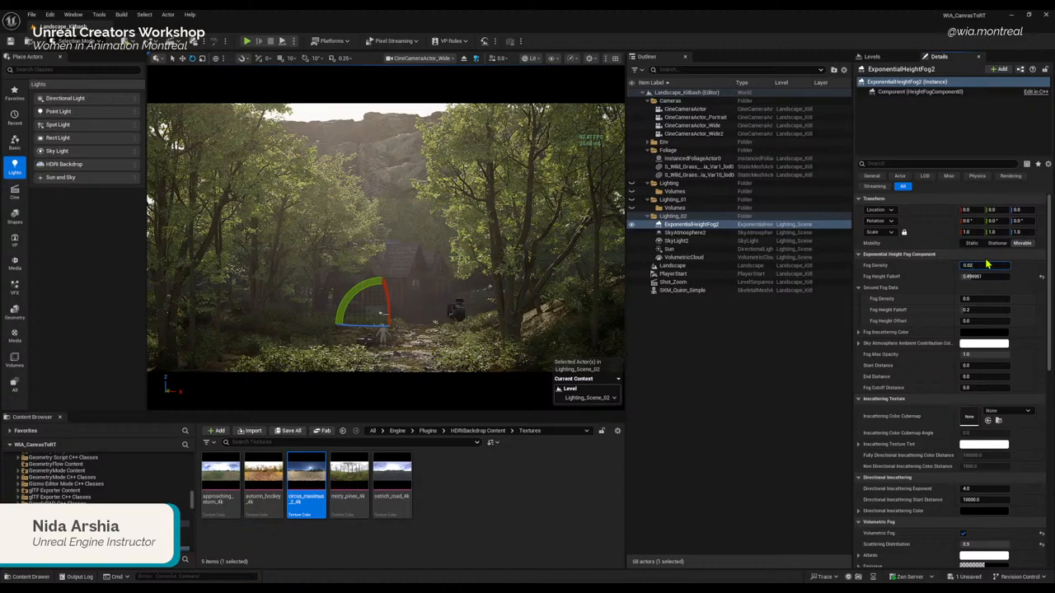
key(Return)
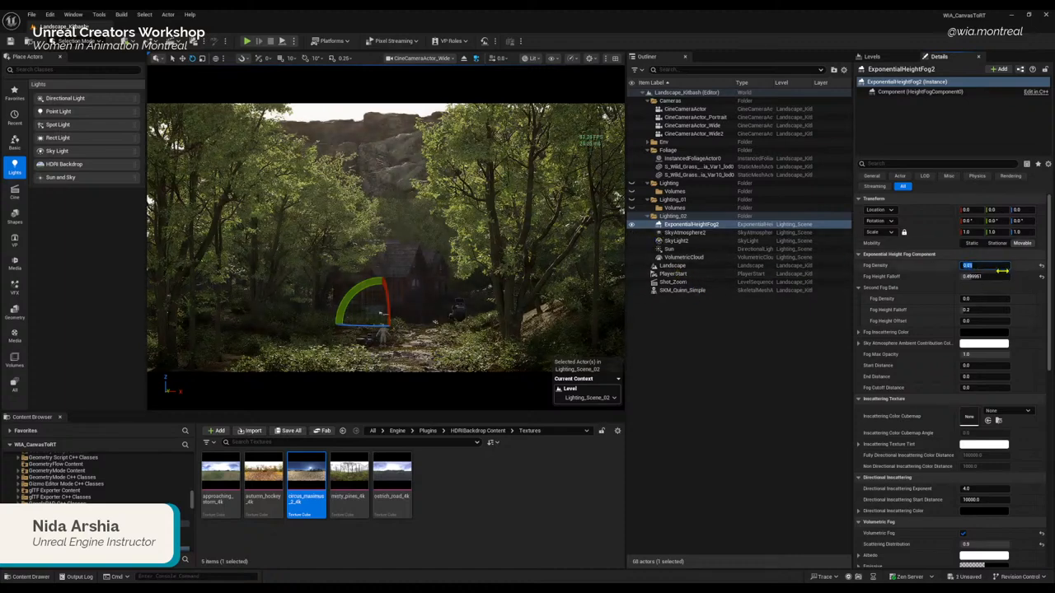
text(5)
key(Return)
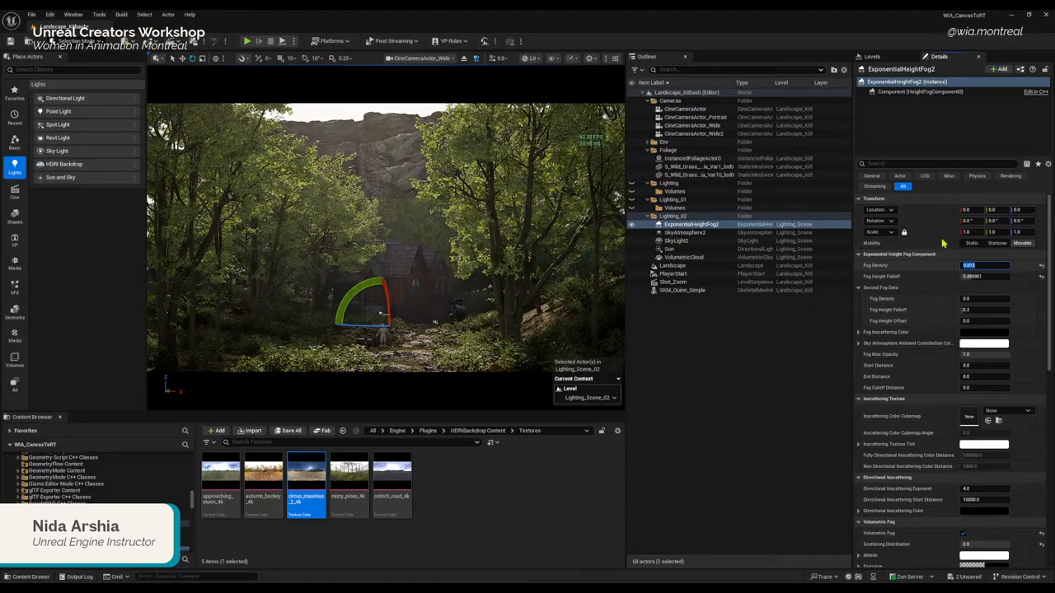
Step: Fine-tune the Sun's rotation about two axes to shift the light on the trees and the path
click(664, 249)
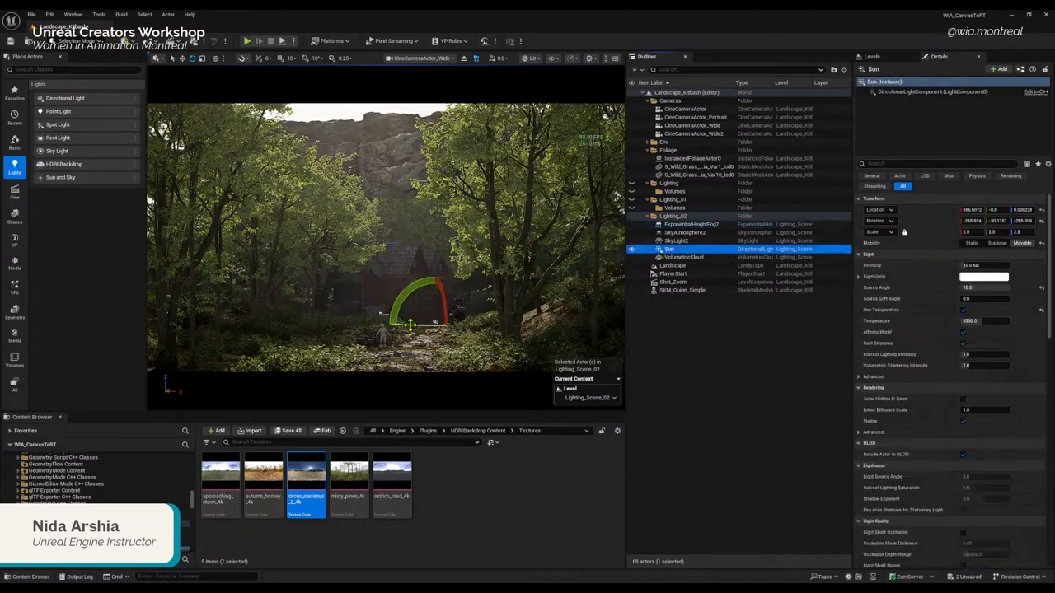
drag(429, 325, 405, 325)
drag(415, 285, 445, 277)
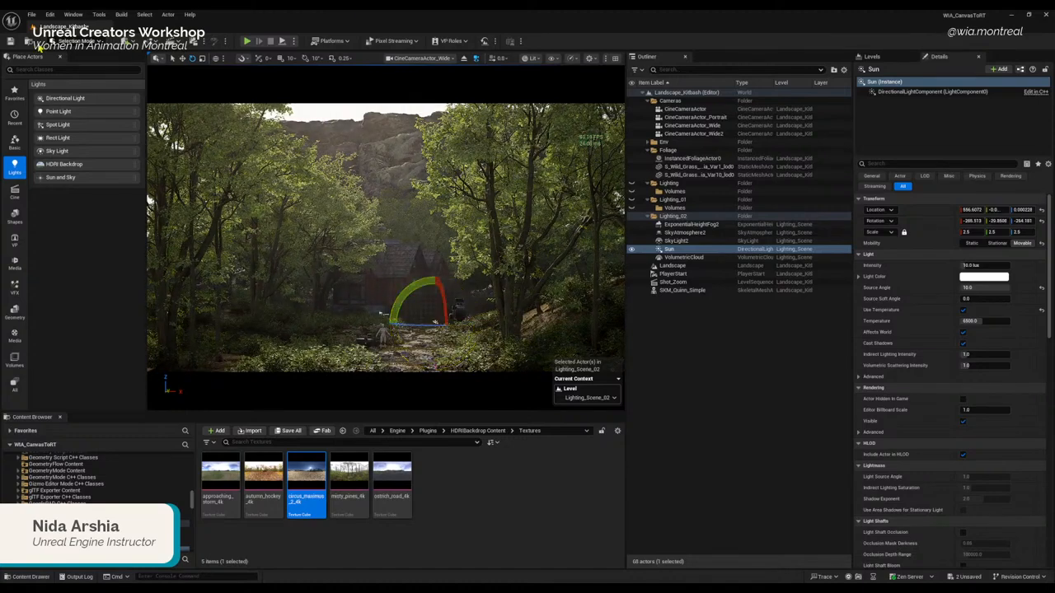
Step: Find the Post Process Volume actor, place one in the scene, and move it into the Lighting_02 folder
click(94, 69)
text(post proc)
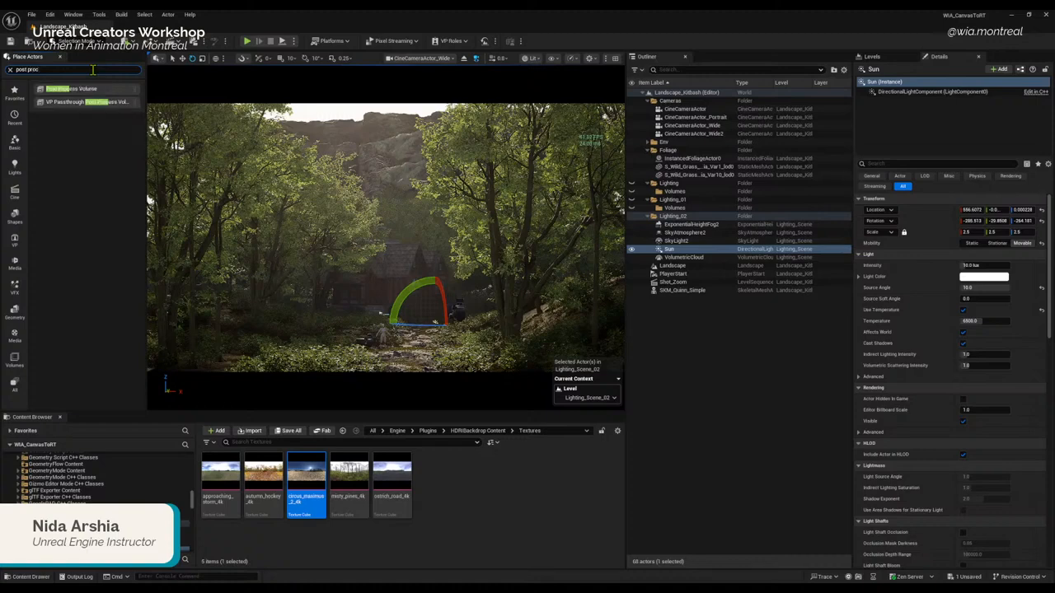
drag(71, 89, 280, 307)
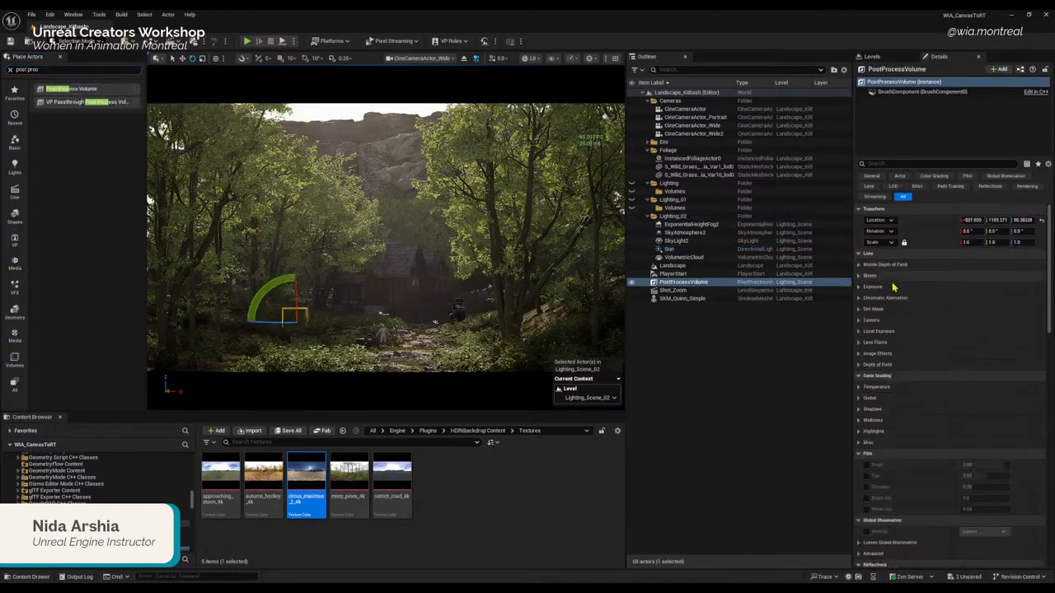
drag(671, 287, 674, 217)
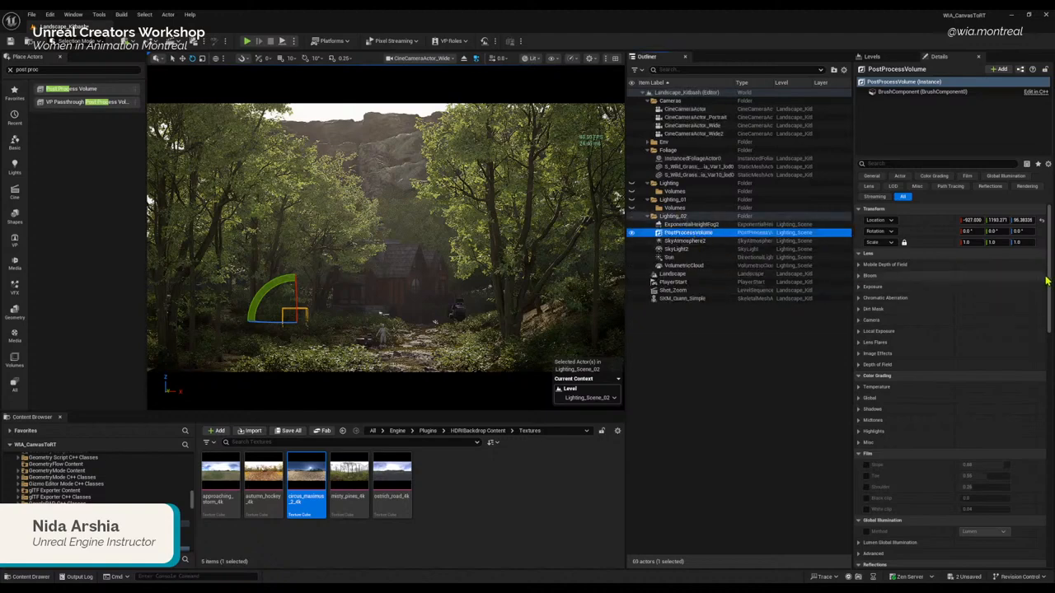
Step: Enable Infinite Extent (Unbound) for the PostProcessVolume so it affects the whole scene
drag(1049, 272, 1029, 497)
scroll(1029, 497, down, 5)
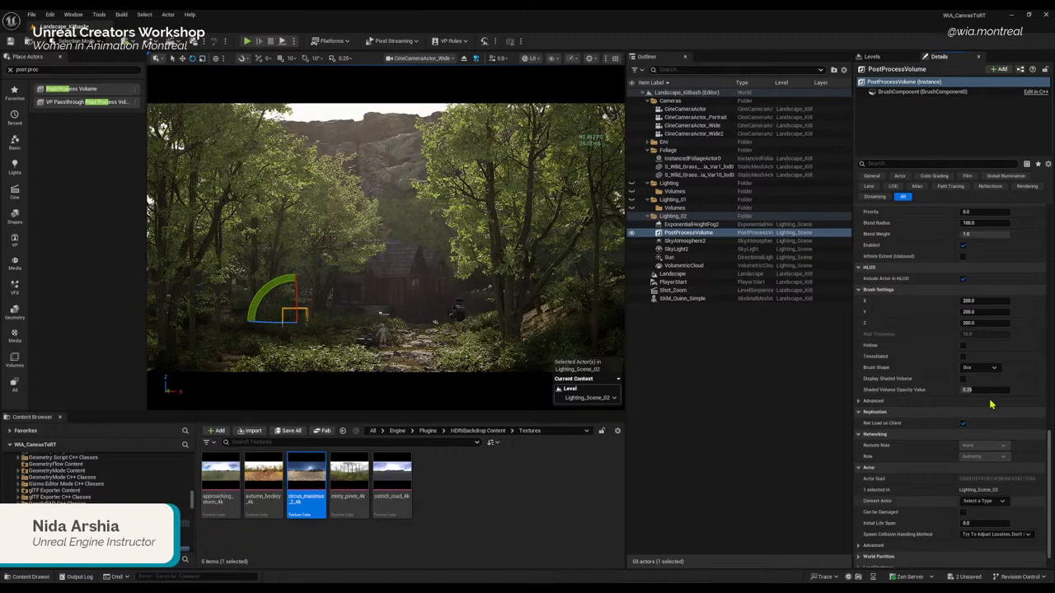
click(963, 257)
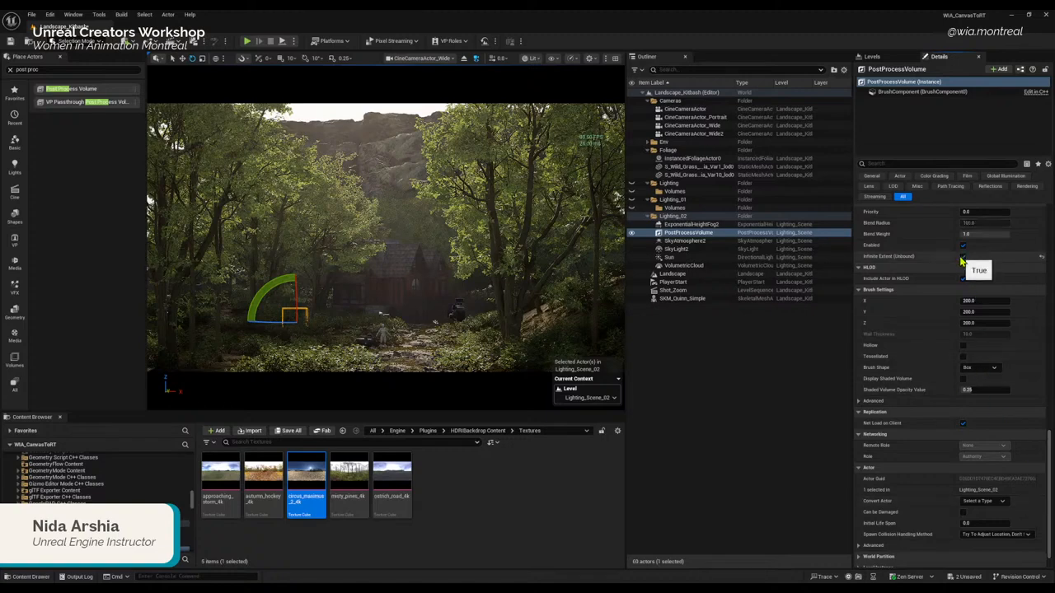
click(692, 236)
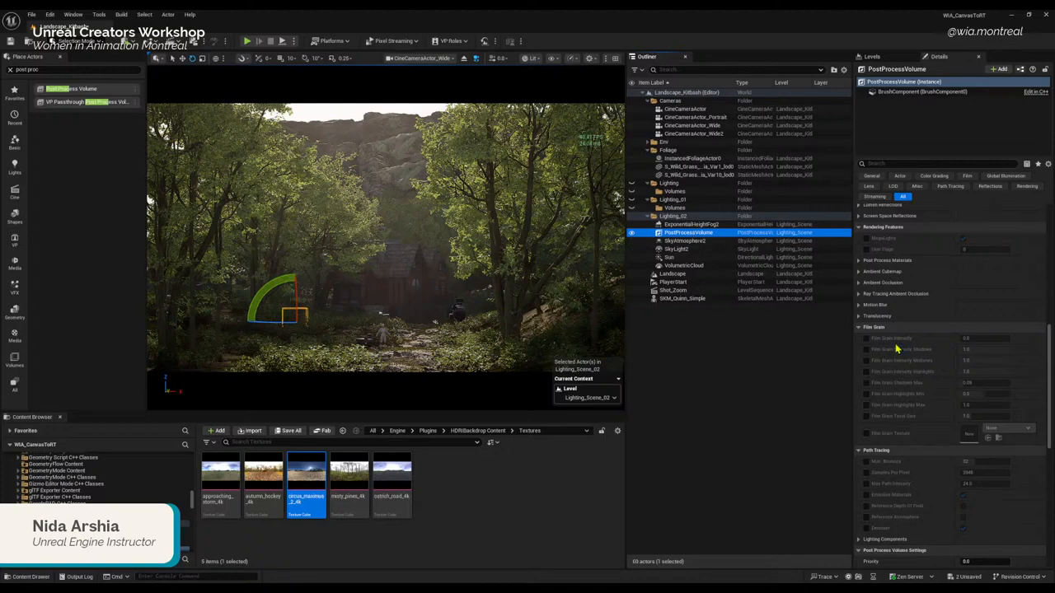
scroll(948, 255, down, 6)
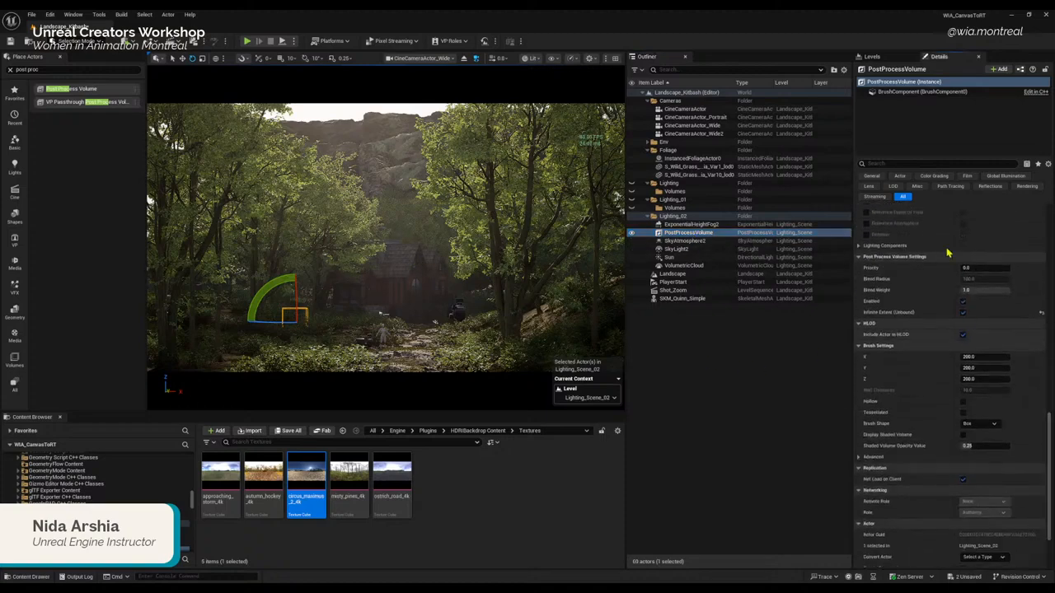
click(963, 313)
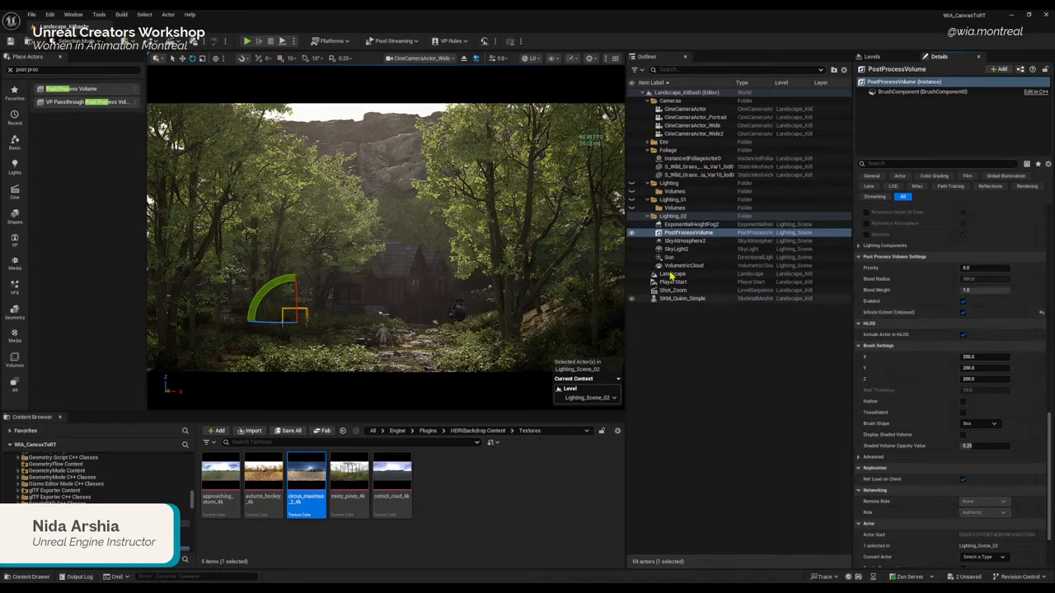
Step: Enable the Exposure Compensation override of the PostProcessVolume and set it to 0.9
scroll(973, 346, up, 6)
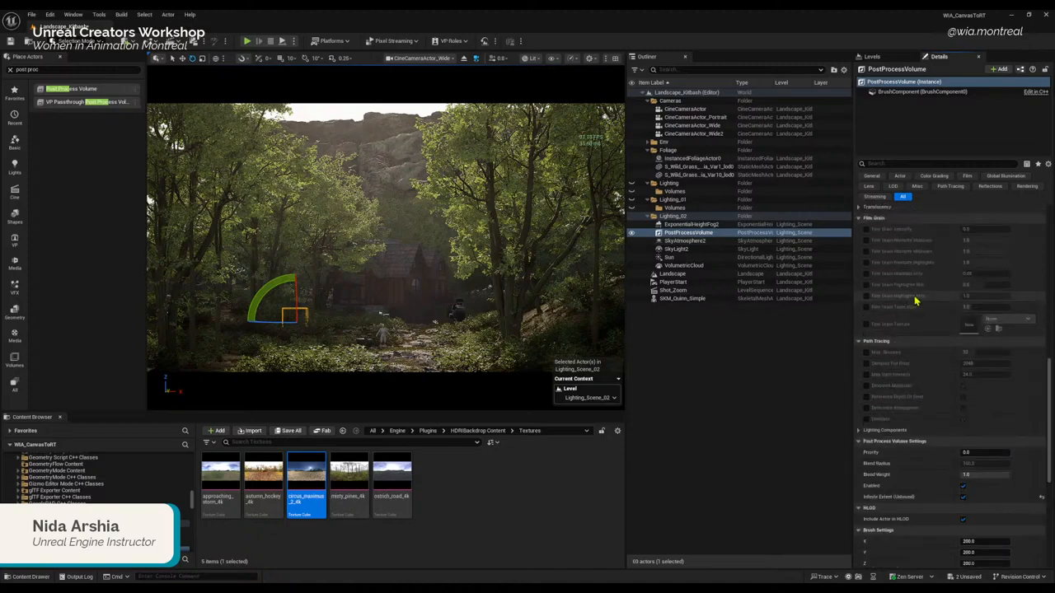
scroll(940, 338, up, 8)
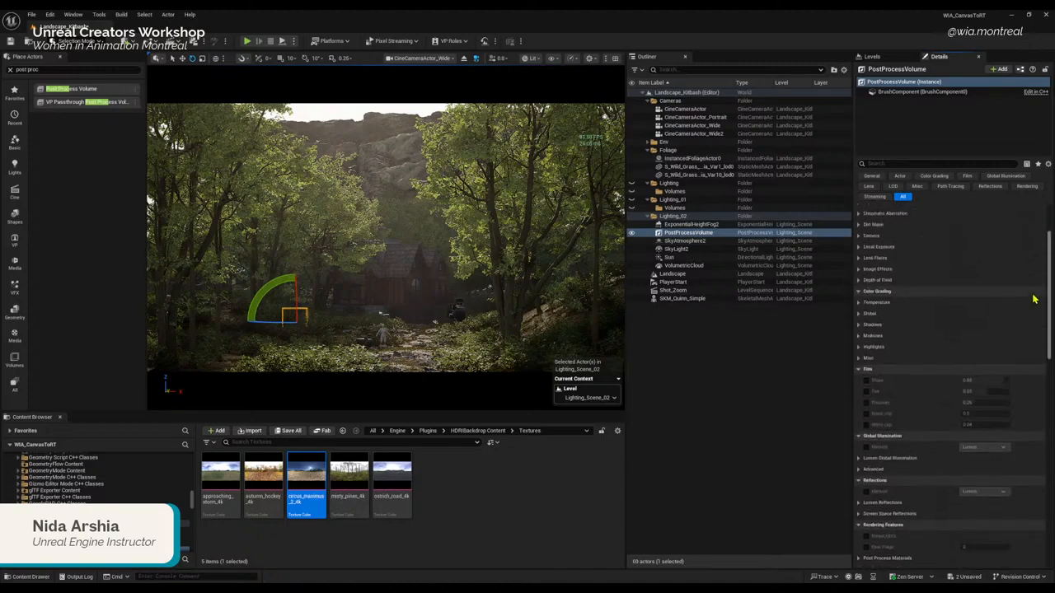
scroll(927, 330, up, 2)
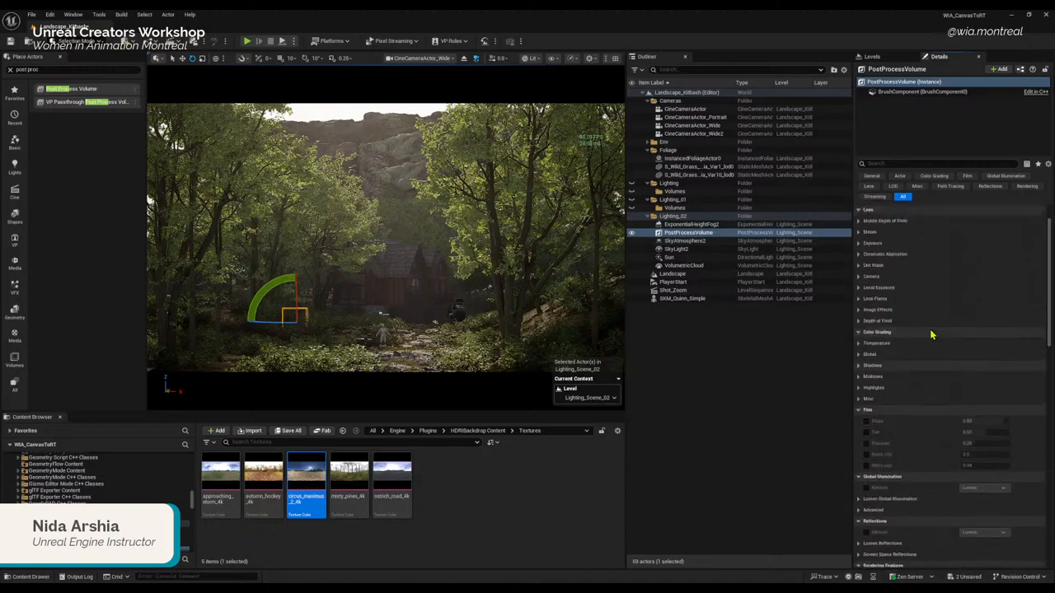
click(859, 256)
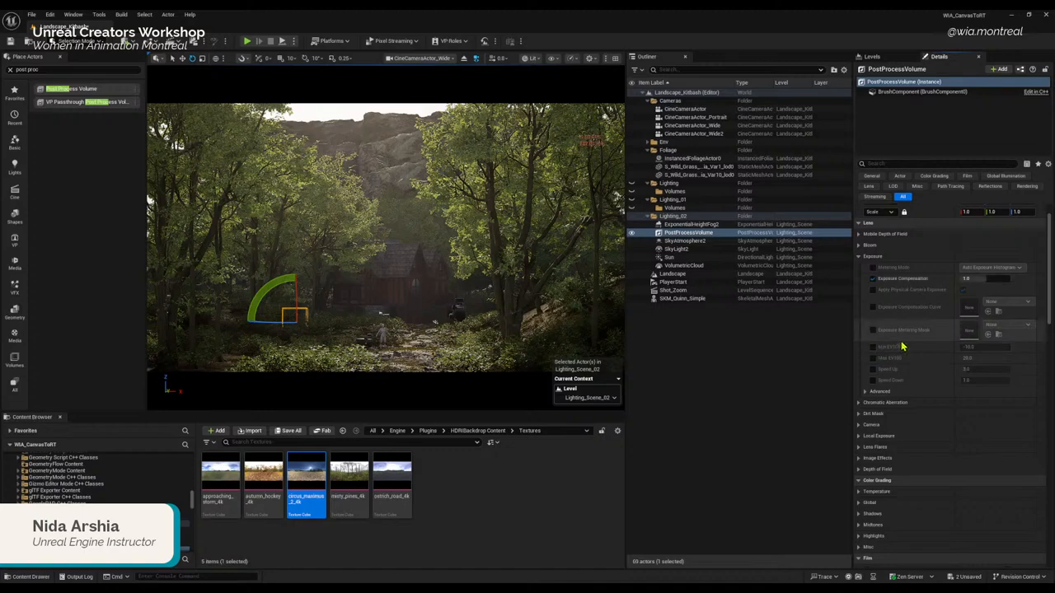
click(873, 278)
click(1001, 279)
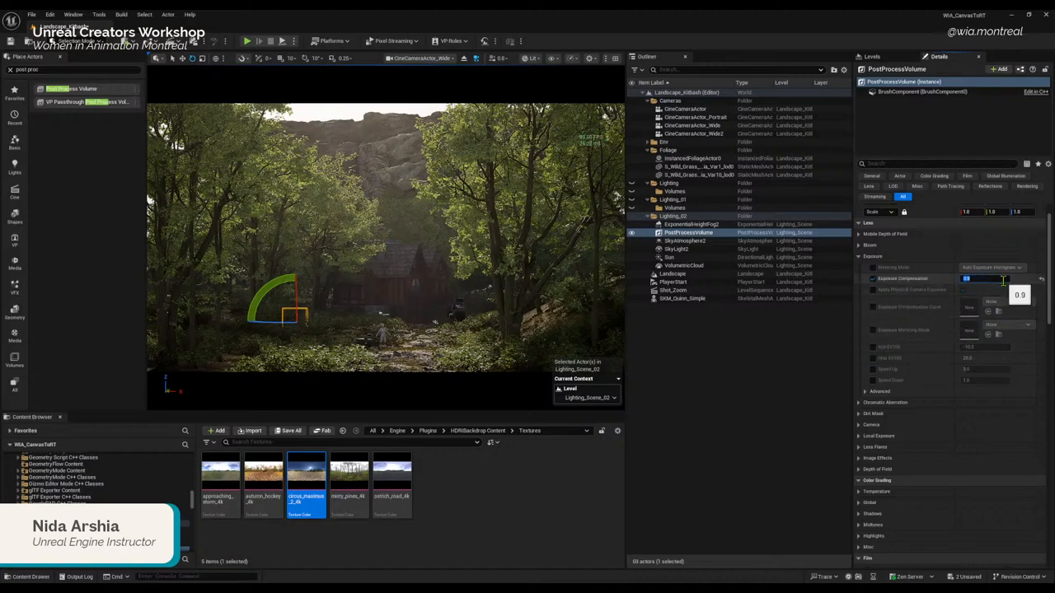
Step: Enable the Min EV100 and Max EV100 exposure overrides and set both to 1.0 to lock auto exposure
click(873, 347)
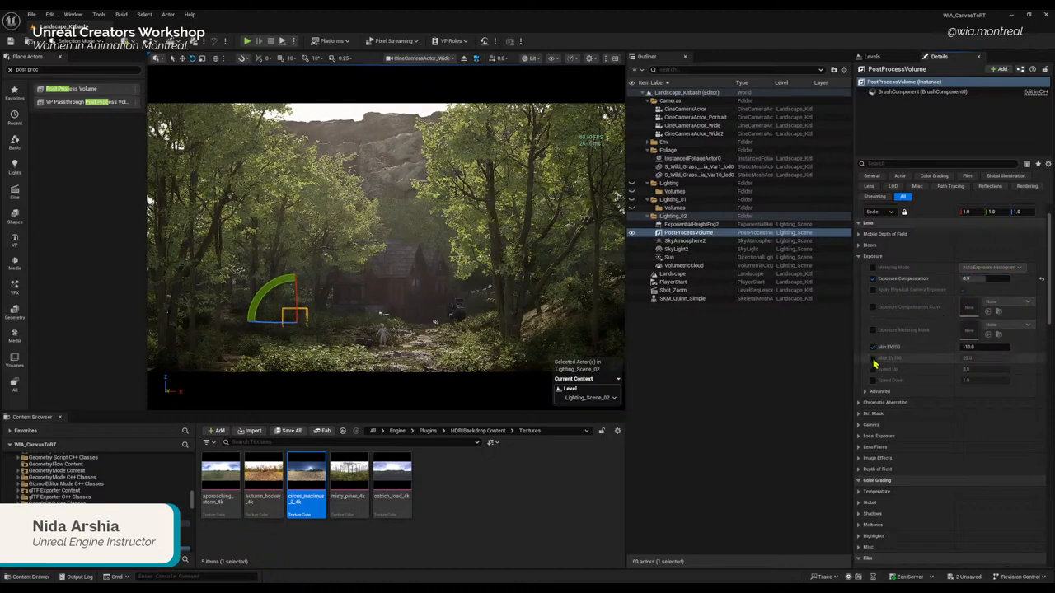
click(873, 358)
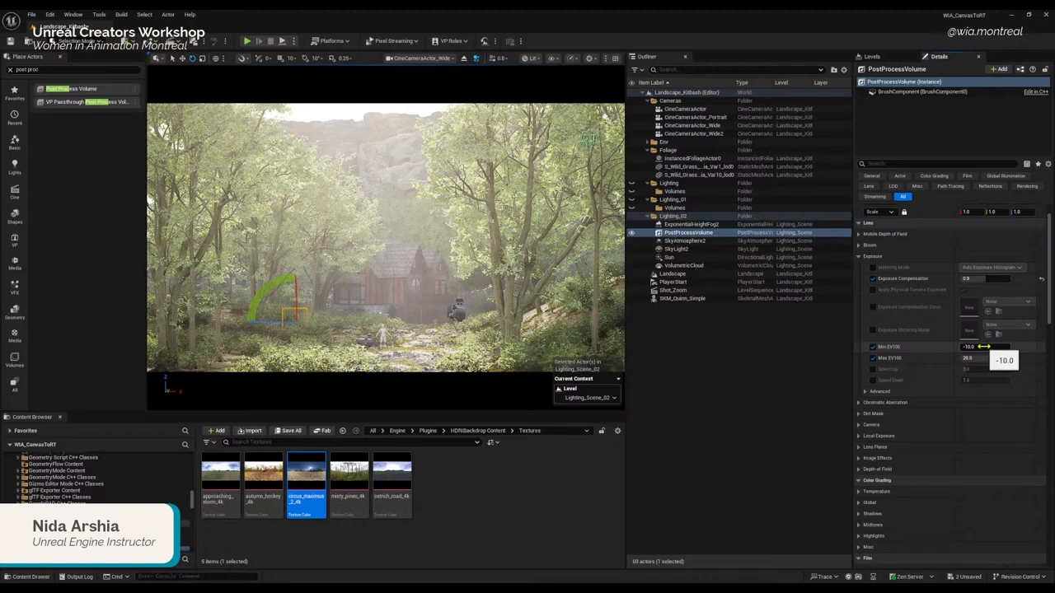
click(983, 346)
text(1)
key(Return)
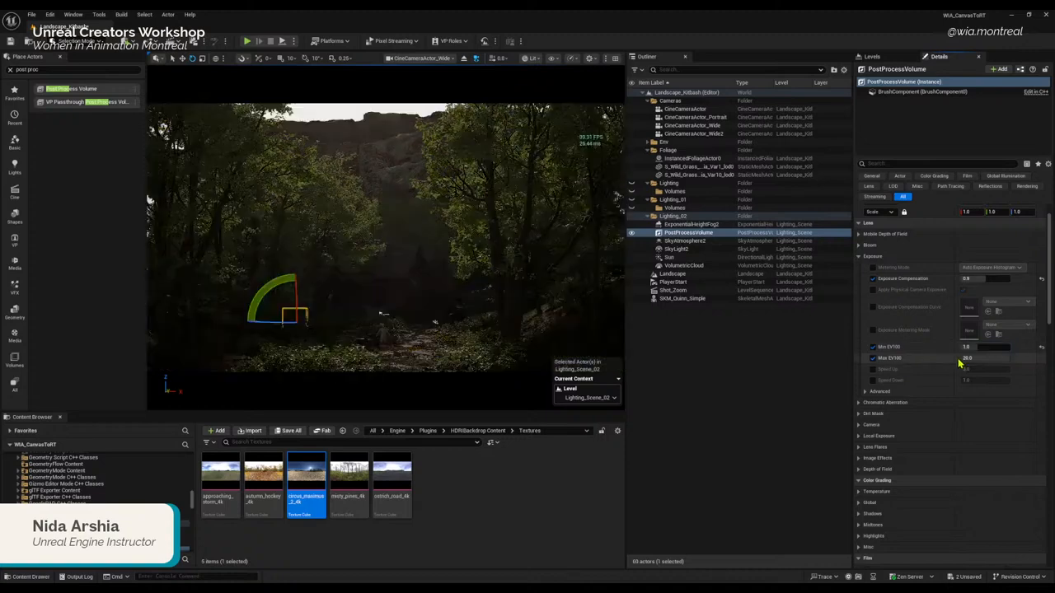
click(973, 359)
text(1)
key(Return)
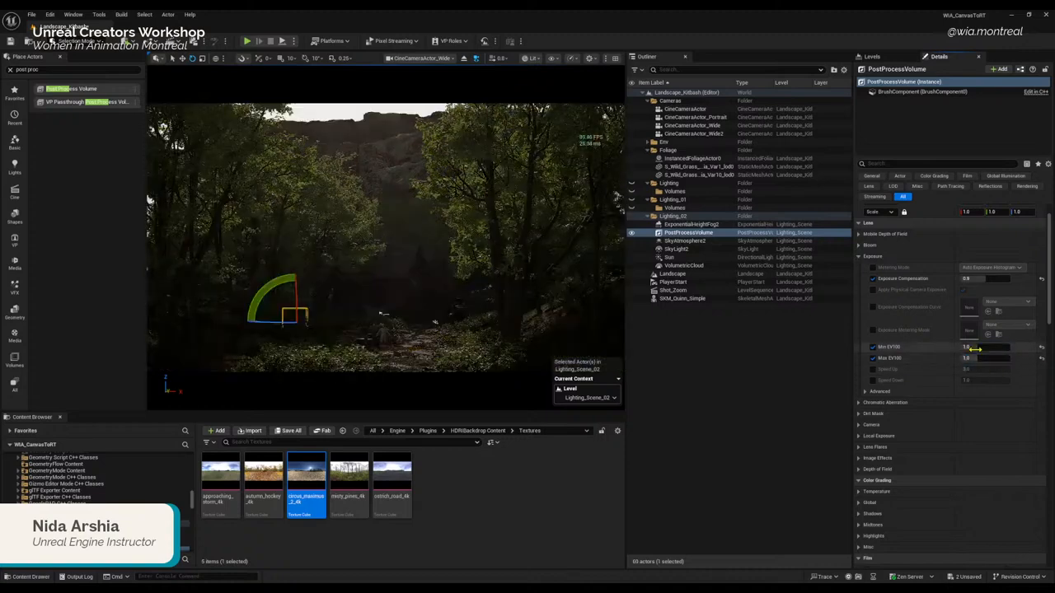
Step: Try Exposure Compensation values of 1.5, 2 and 3, and set it to 2.5
click(996, 278)
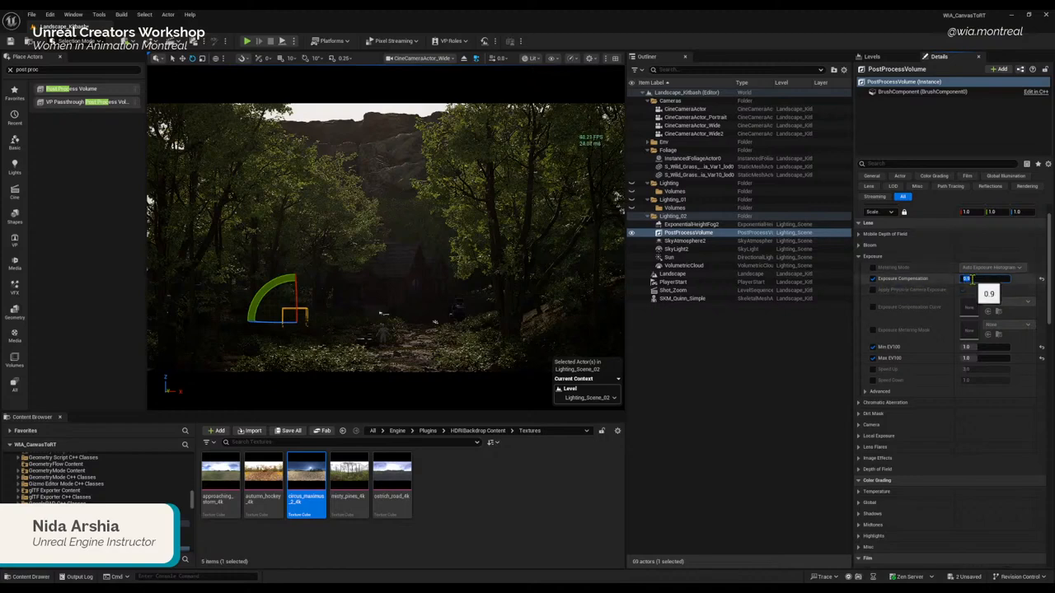
key(Return)
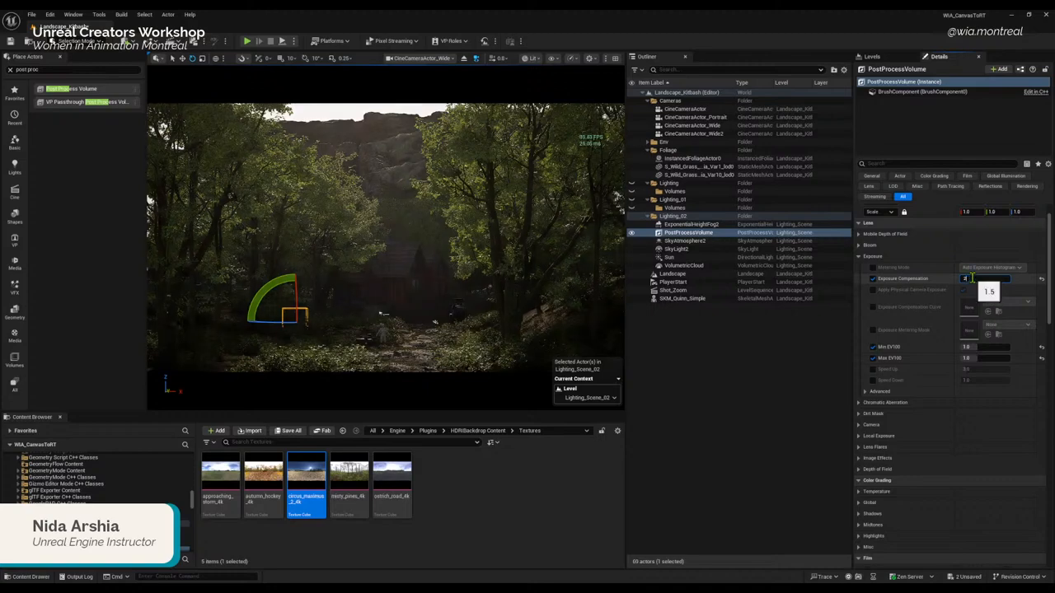
key(Return)
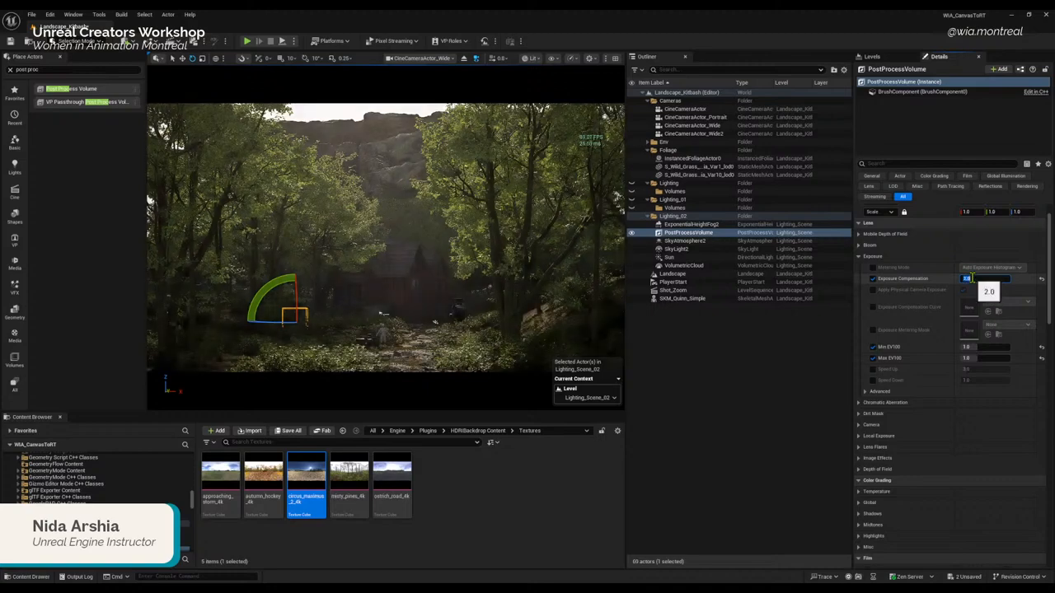
text(3)
key(Return)
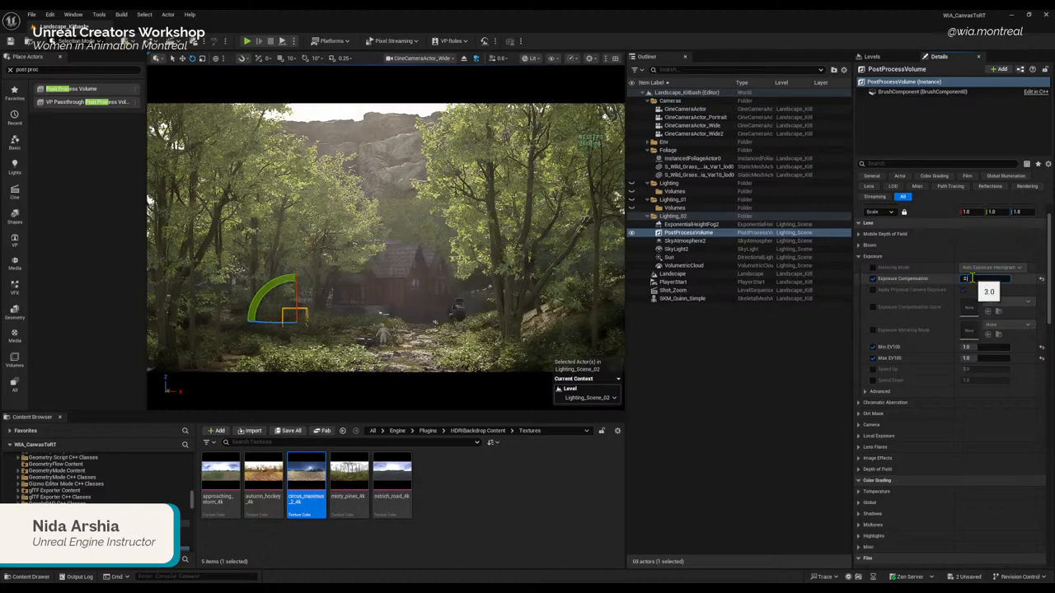
text(2.5)
key(Return)
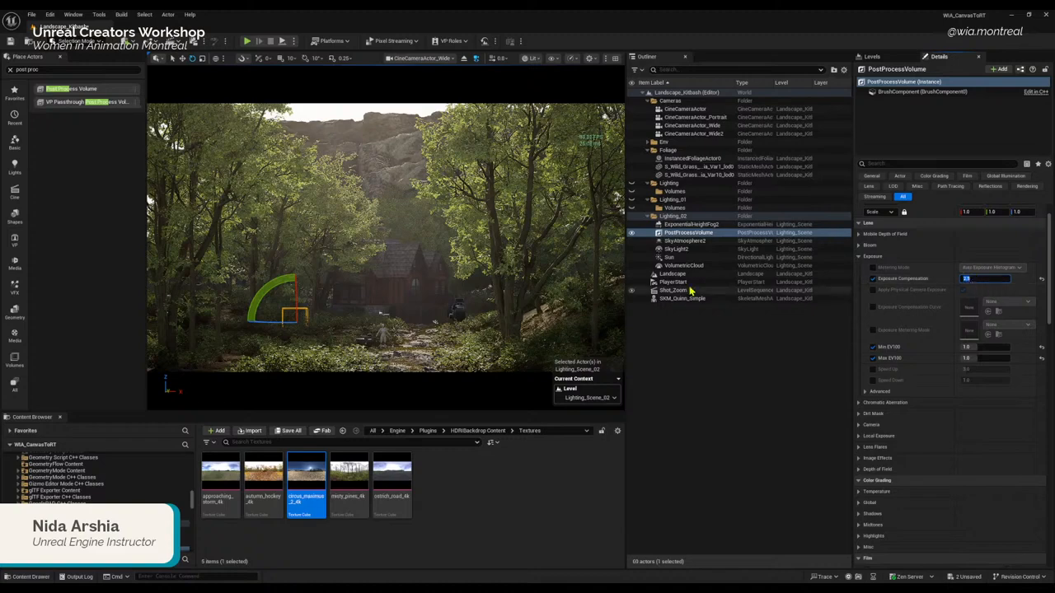
Step: Keep the PostProcessVolume selected and save the current level
click(694, 241)
click(689, 232)
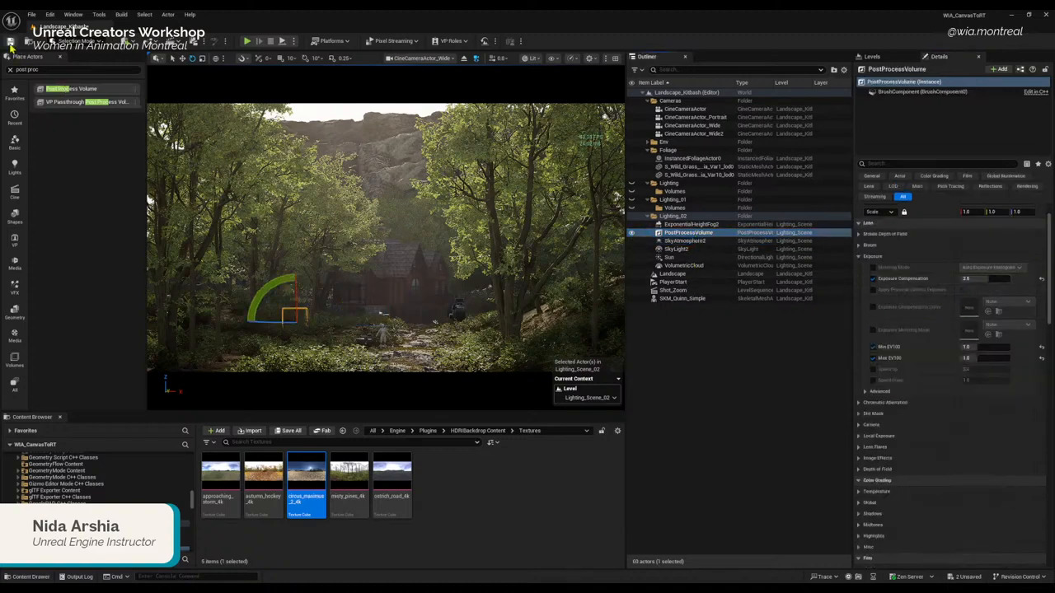
key(ctrl+s)
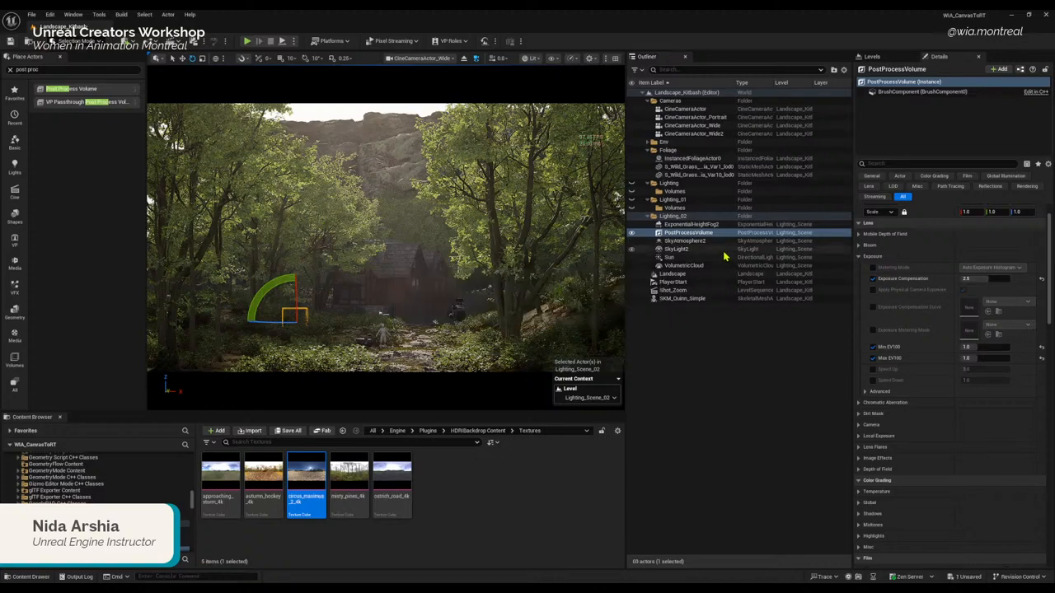
Step: Toggle the PostProcessVolume's visibility off and on to compare the scene with and without its exposure settings
click(686, 234)
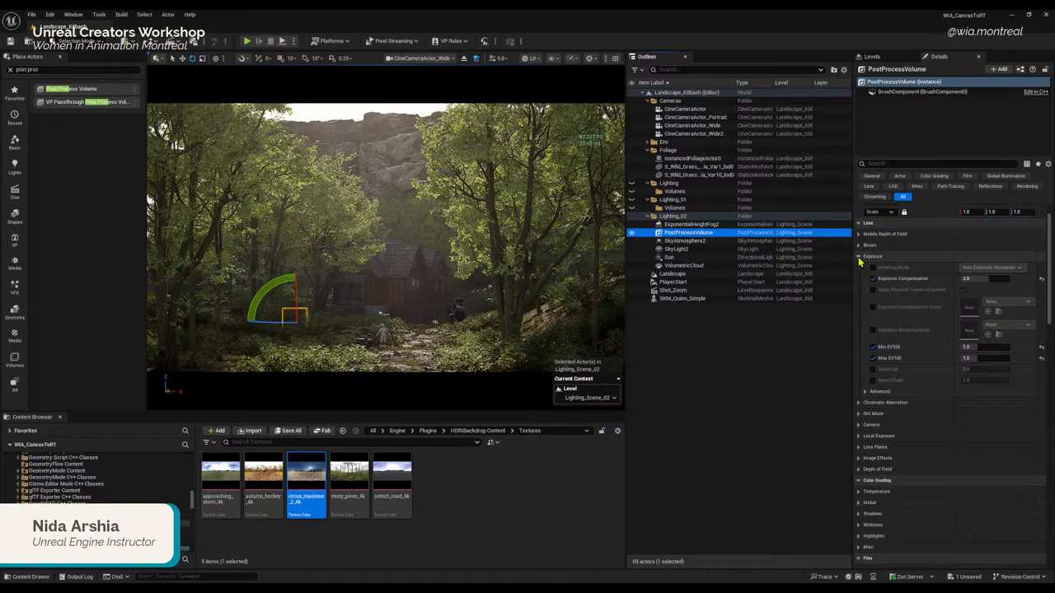
click(872, 278)
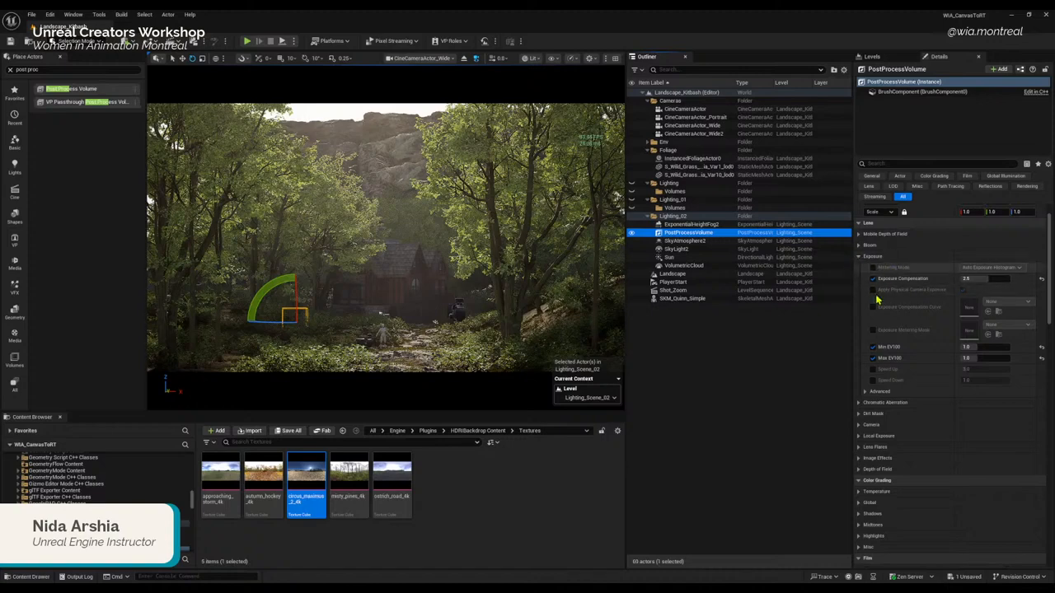
click(633, 234)
click(633, 234)
click(633, 234)
click(633, 234)
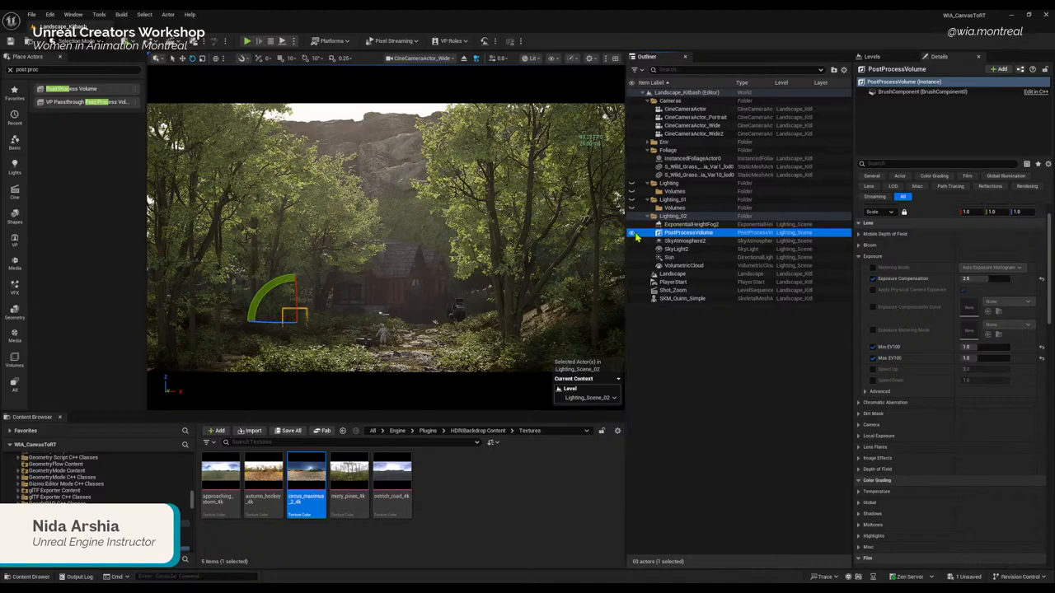
click(632, 237)
click(632, 237)
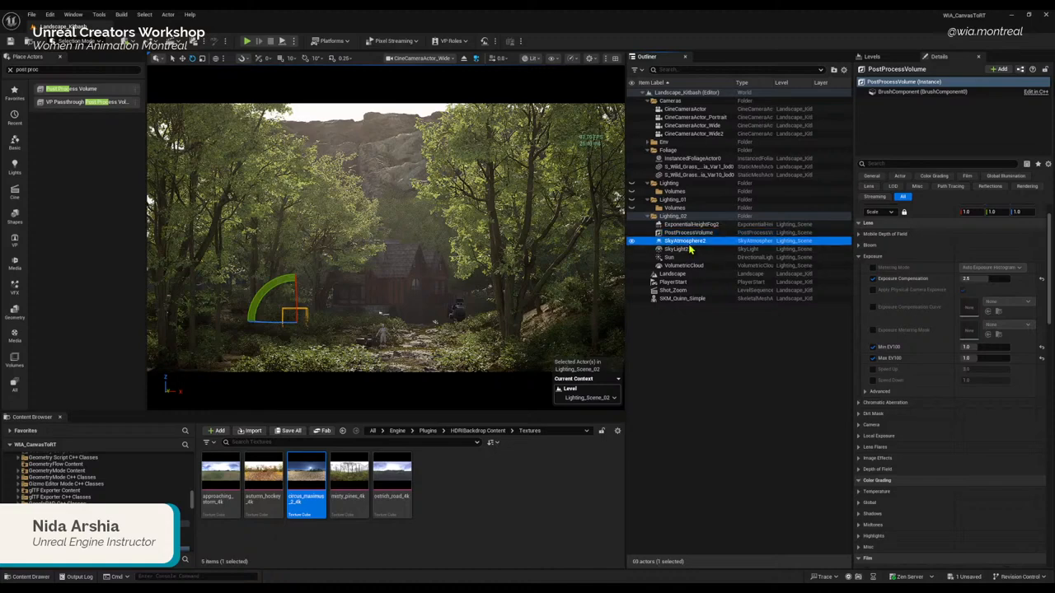
Step: Enable the PostProcessVolume's color temperature override and lower Temp to about 5300 for a cooler image
click(688, 241)
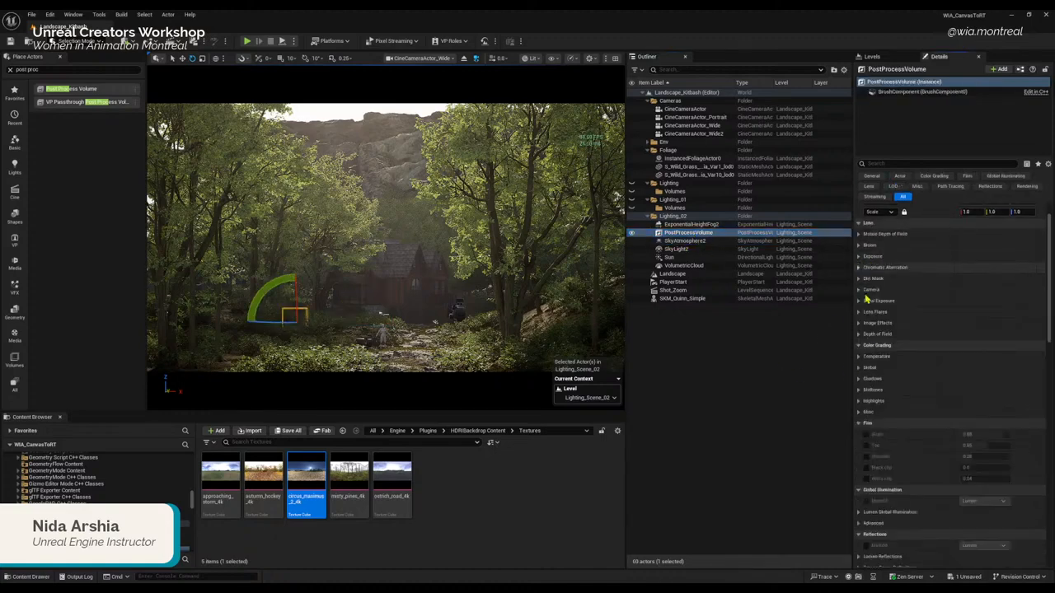
click(859, 358)
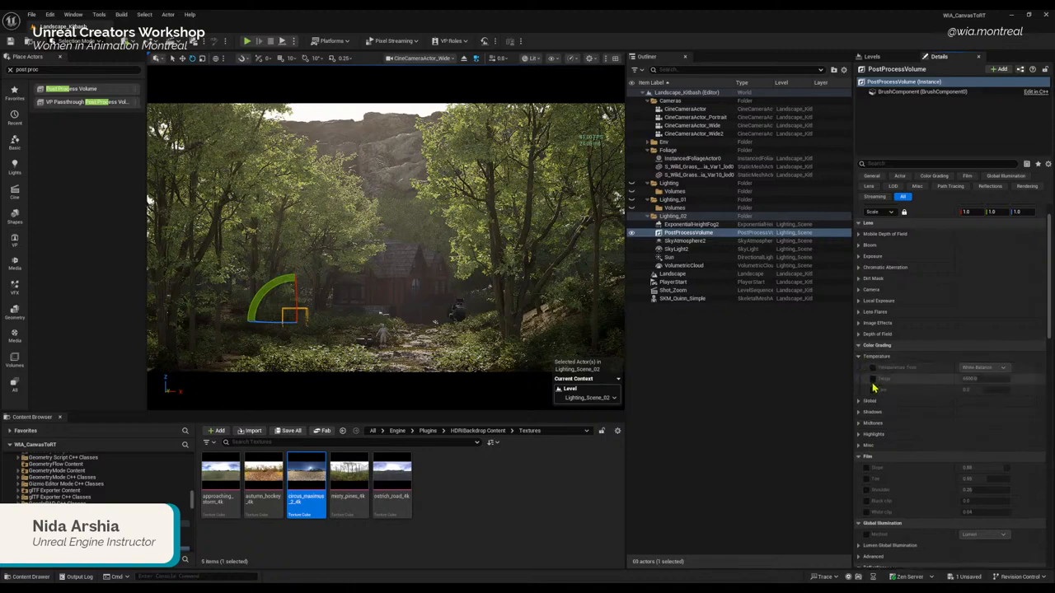
click(872, 379)
mouse_move(971, 380)
mouse_down()
mouse_move(958, 380)
mouse_move(980, 380)
mouse_up()
drag(975, 379, 973, 380)
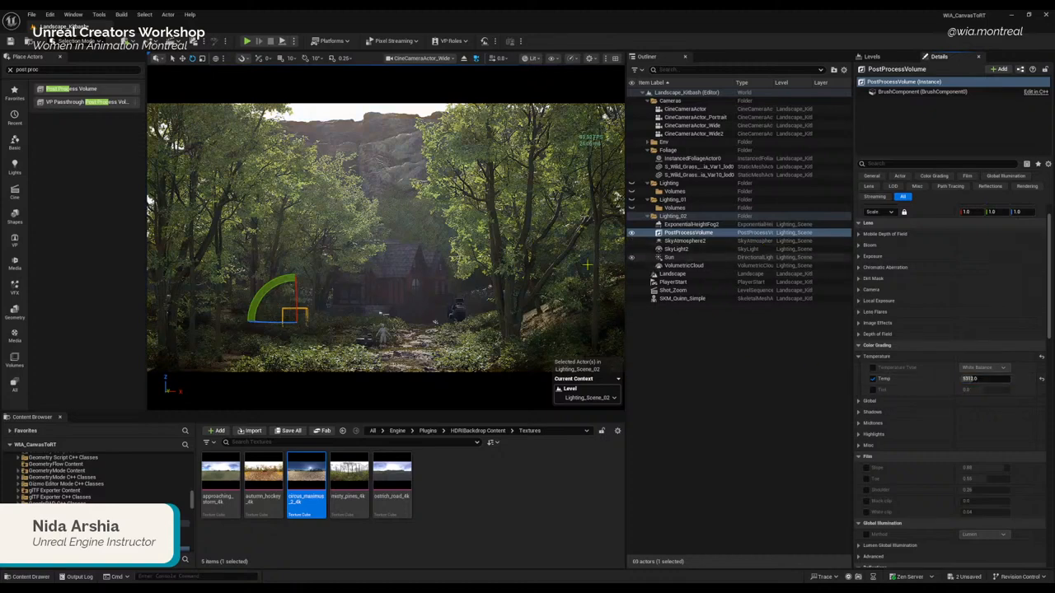
Step: Examine the volume's Global color grading controls and its film, global illumination, reflections and rendering settings
click(861, 401)
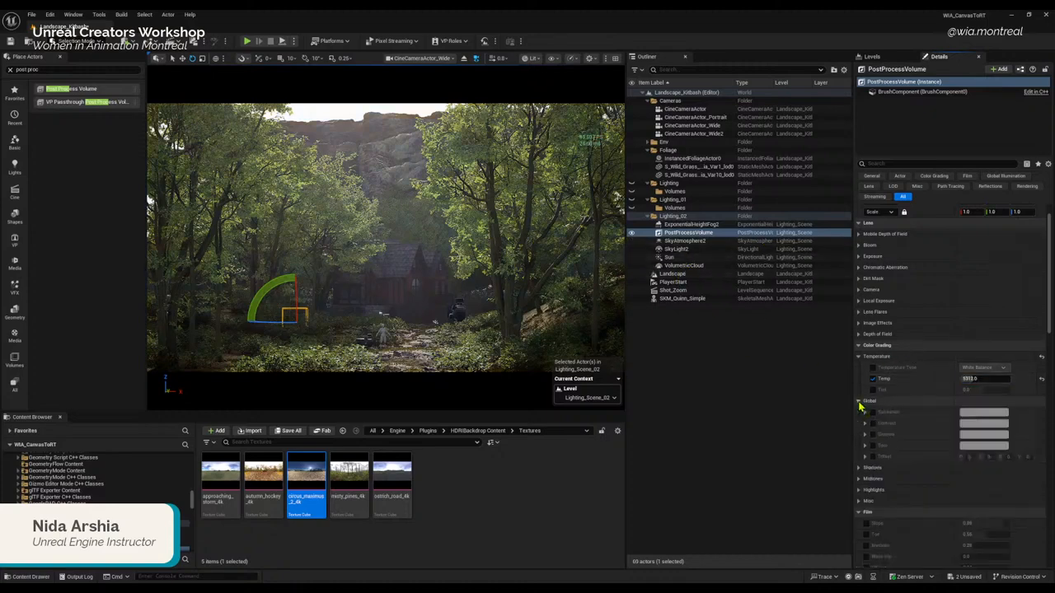
scroll(872, 420, down, 2)
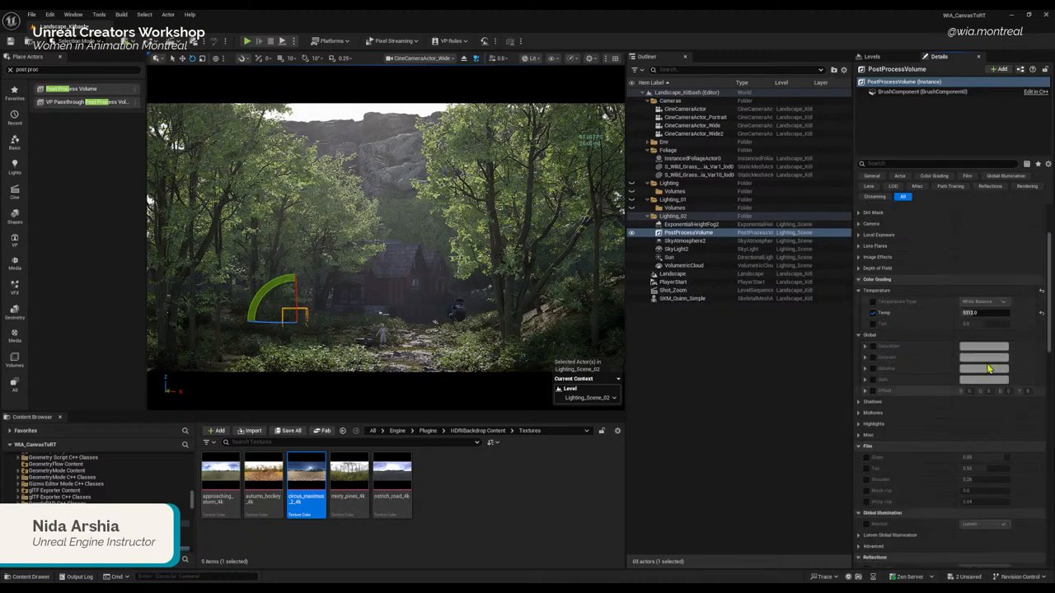
scroll(928, 452, up, 2)
scroll(928, 452, up, 3)
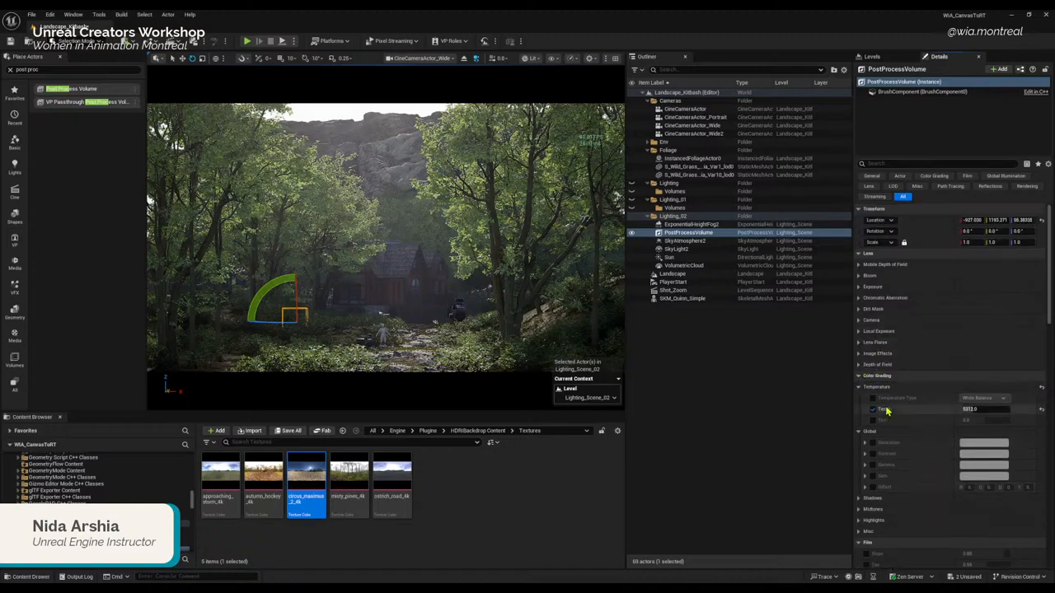
scroll(918, 468, down, 8)
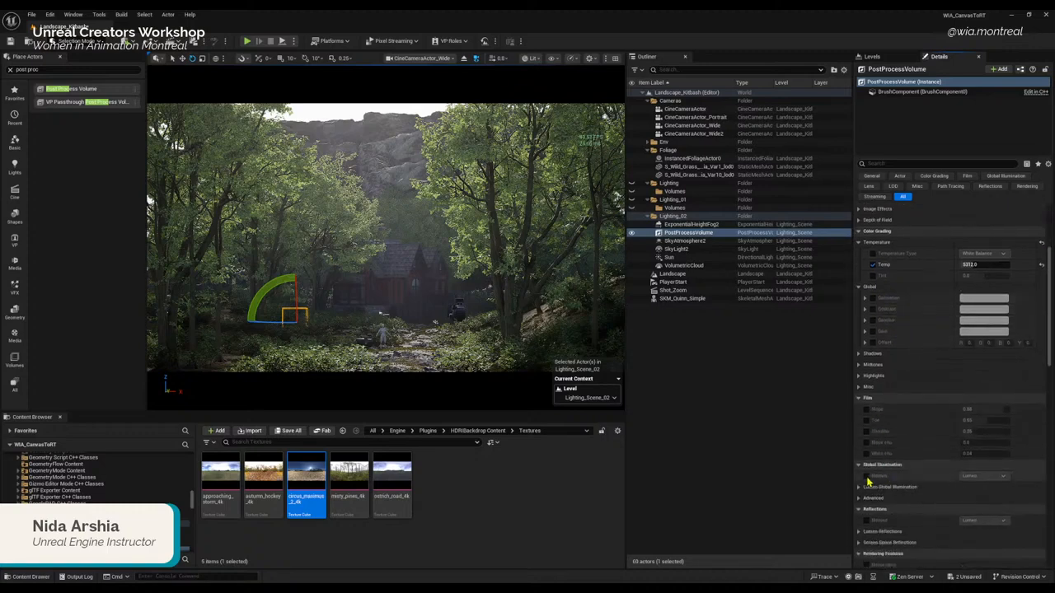
scroll(931, 517, down, 6)
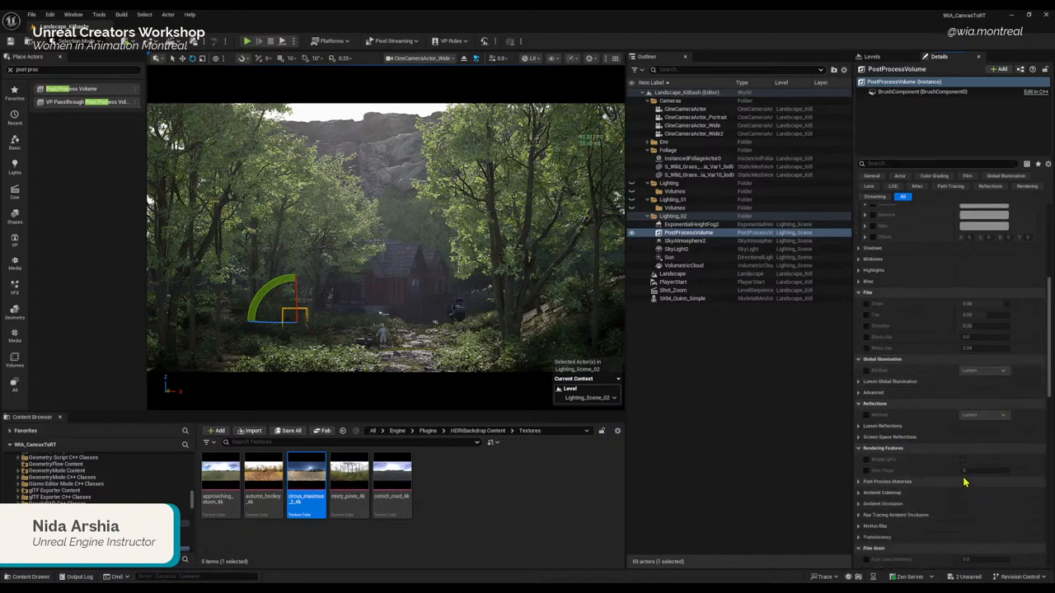
scroll(963, 483, up, 2)
scroll(958, 484, down, 1)
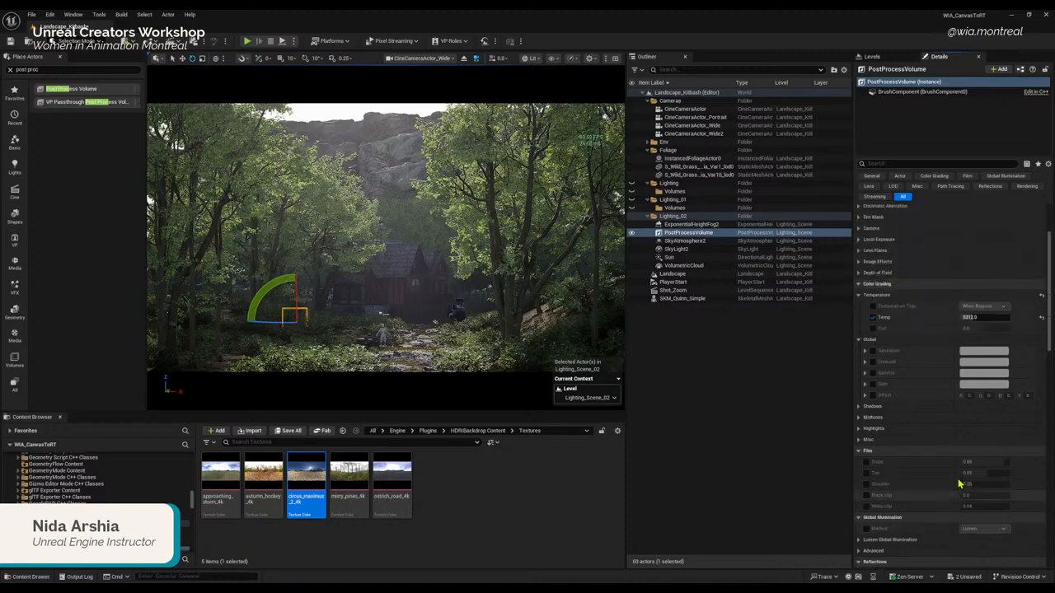
scroll(961, 482, down, 1)
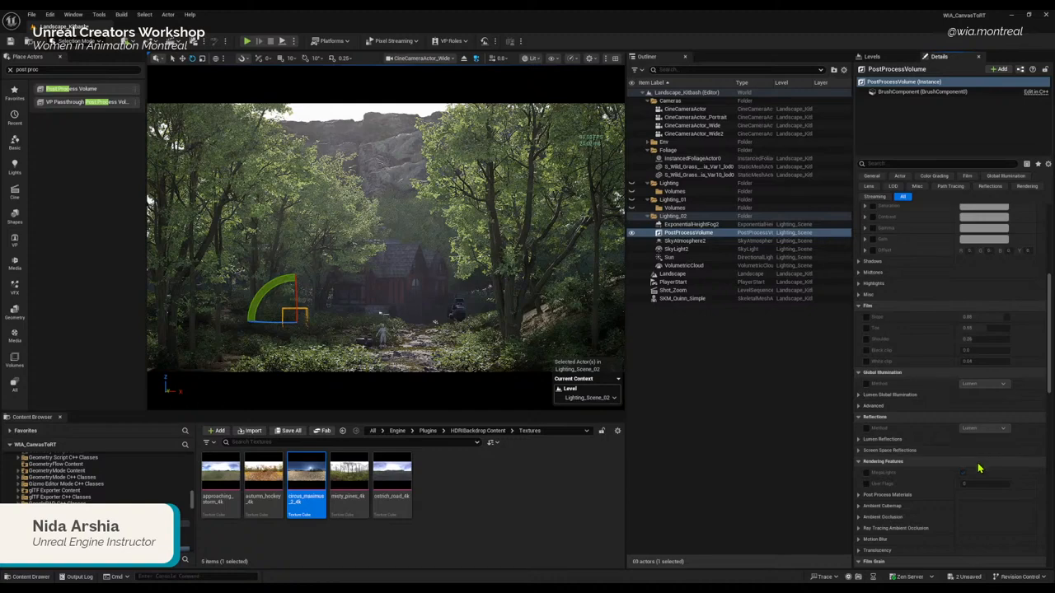
drag(1050, 356, 1052, 261)
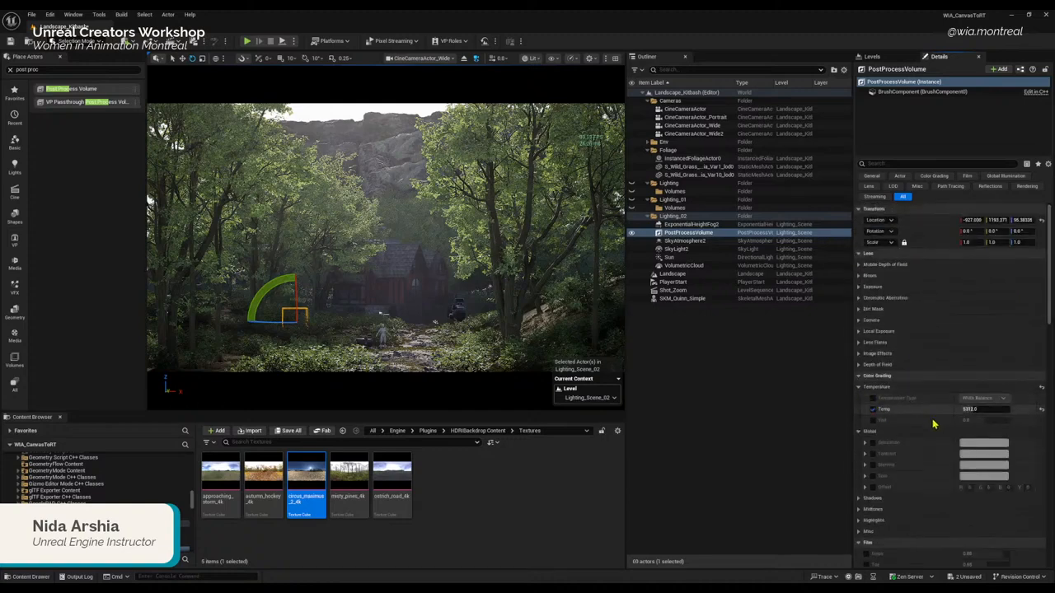
Step: Collapse the Color Grading, Film and Global Illumination categories and look through the settings down to Film Grain
click(859, 389)
click(859, 377)
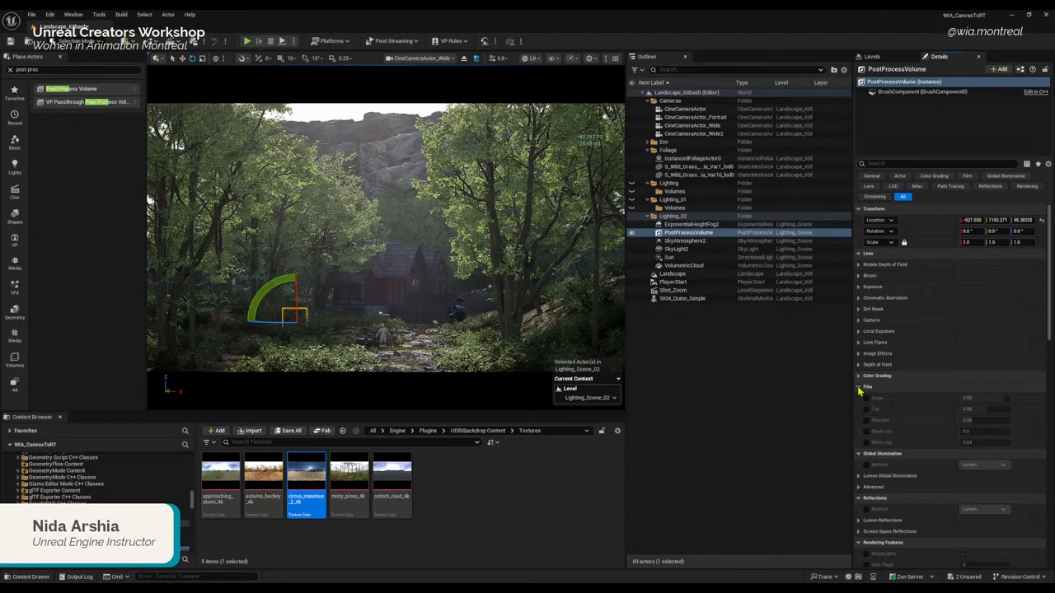
click(859, 388)
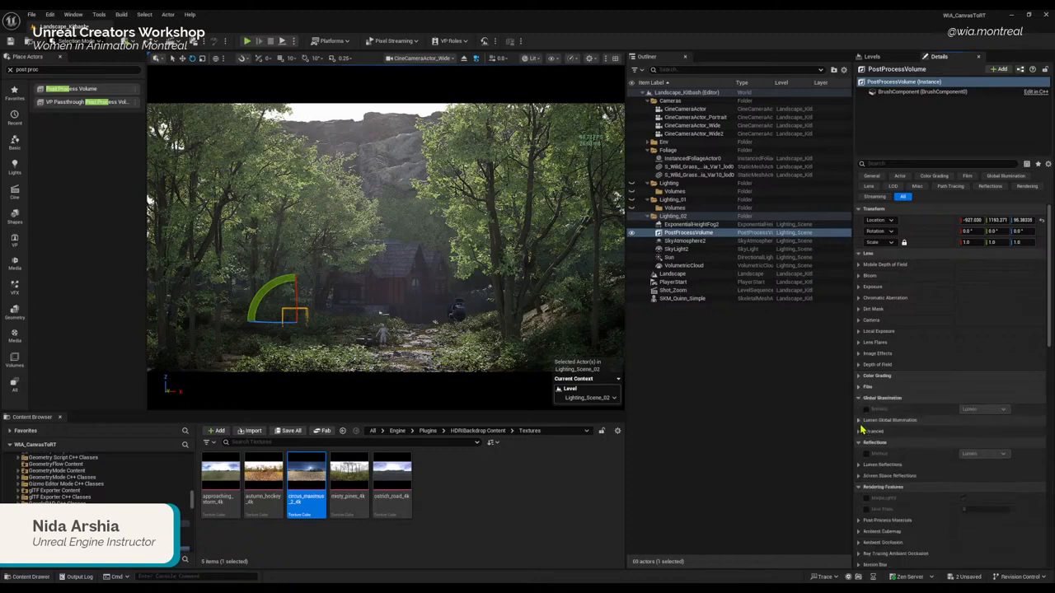
click(858, 398)
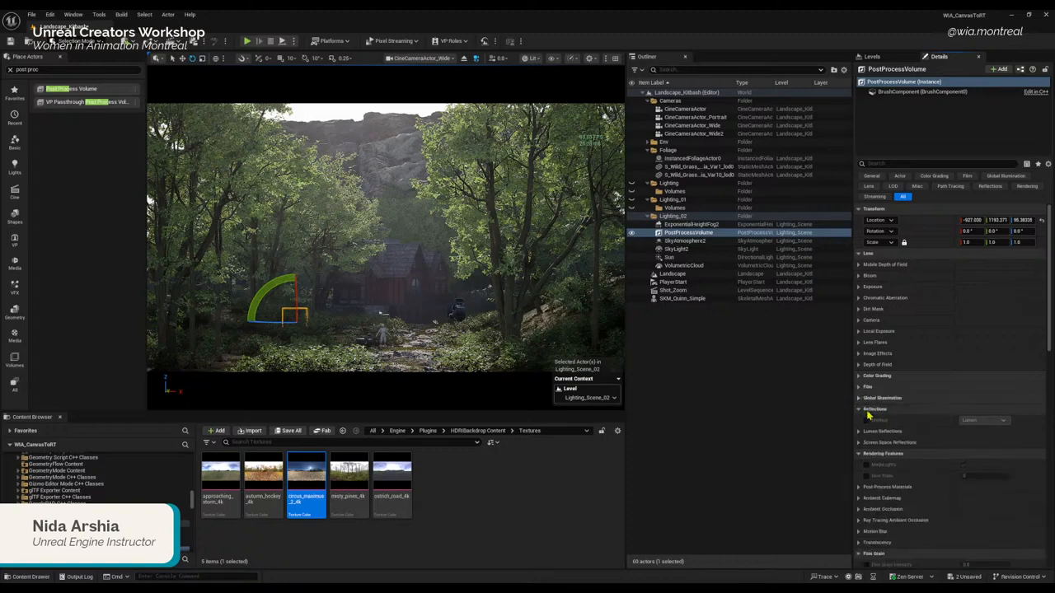
scroll(860, 478, down, 1)
scroll(859, 518, down, 2)
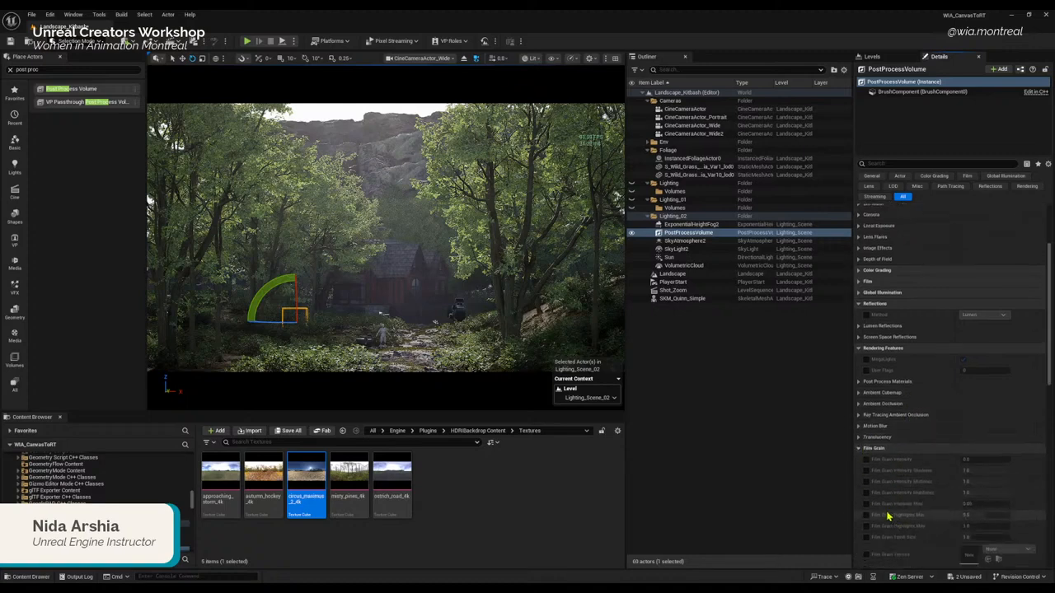
Step: Enable the PostProcessVolume's Film Grain Intensity override at 0.2 and collapse the Film Grain category
click(865, 459)
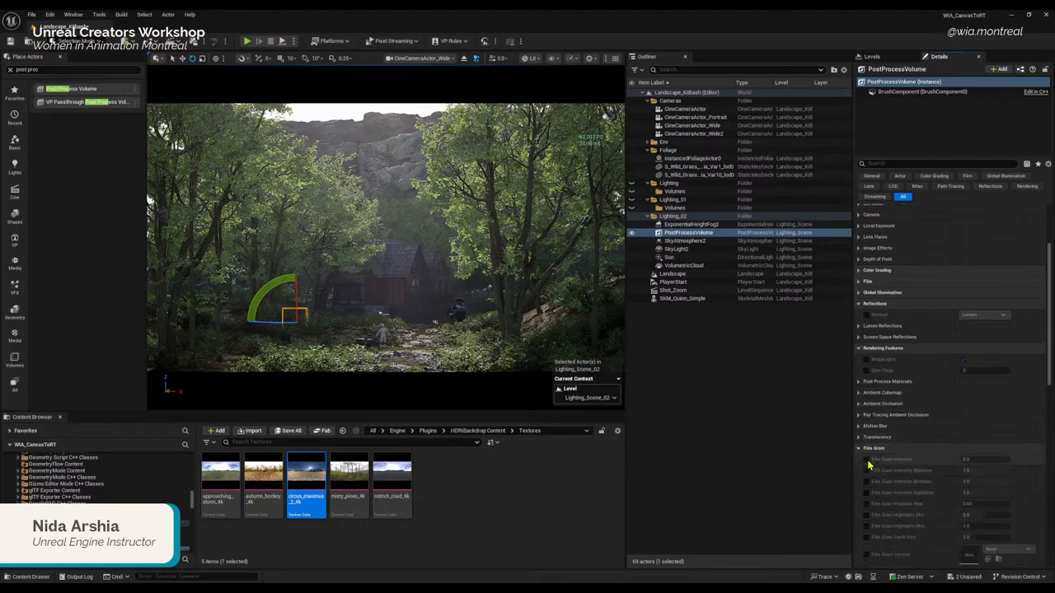
click(995, 458)
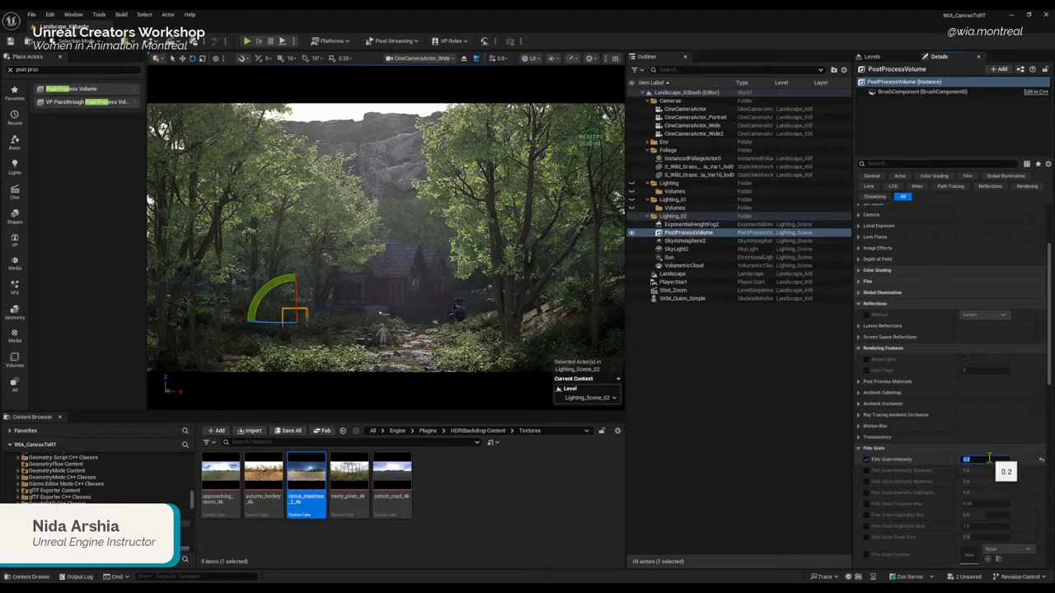
click(995, 458)
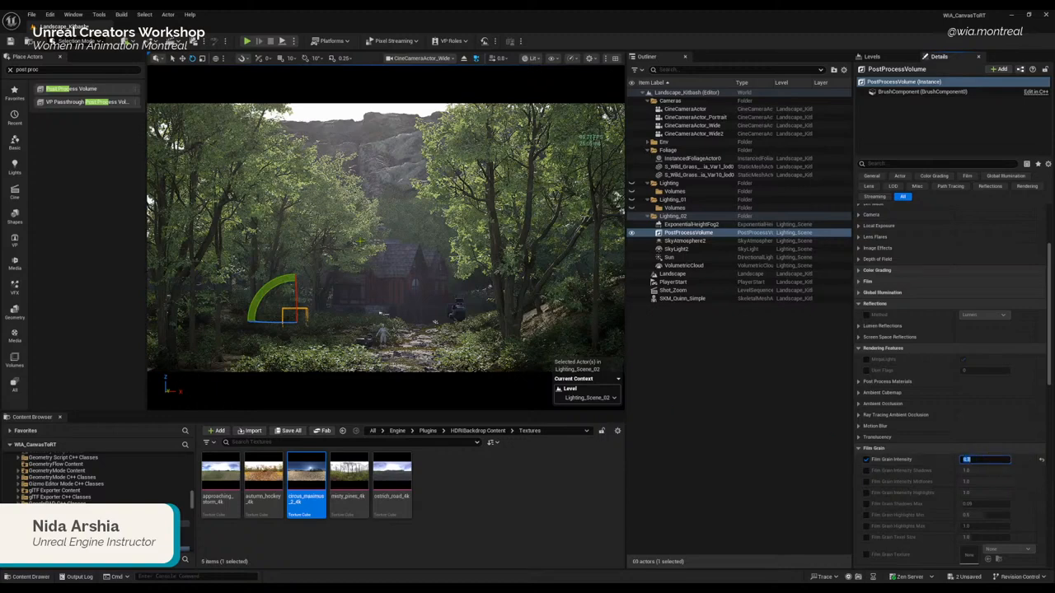
click(911, 470)
click(859, 448)
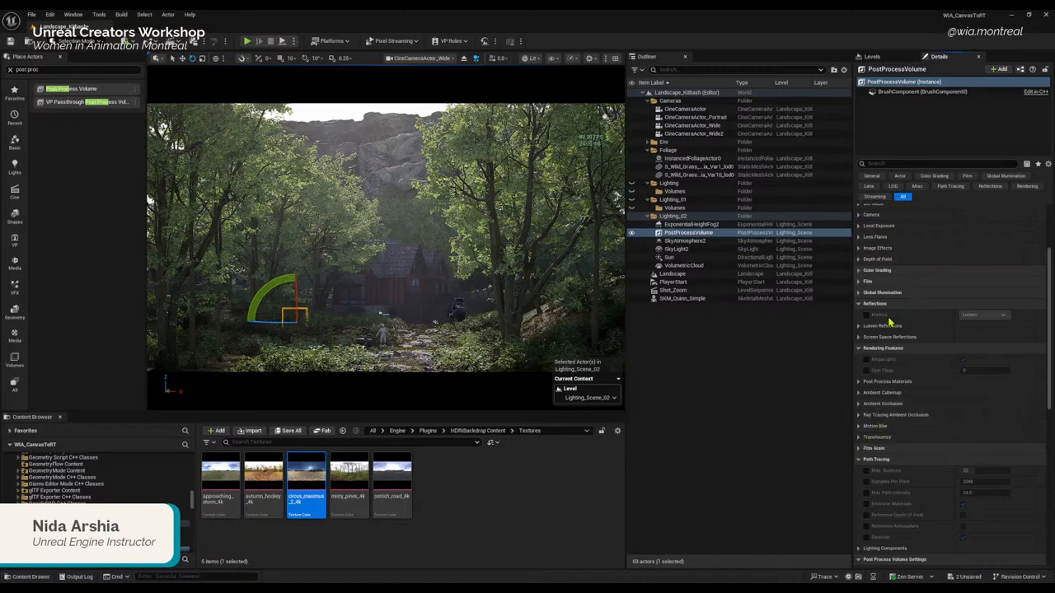
Step: Enable the volume's Chromatic Aberration Intensity override, try 0.4 and settle on 0.25
scroll(881, 320, up, 5)
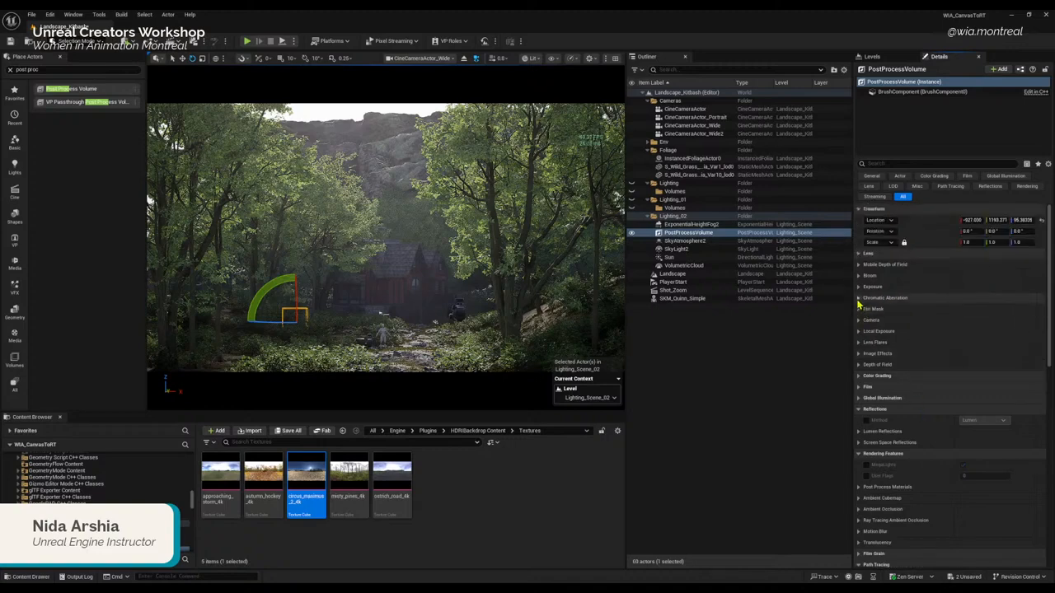
click(861, 299)
click(873, 310)
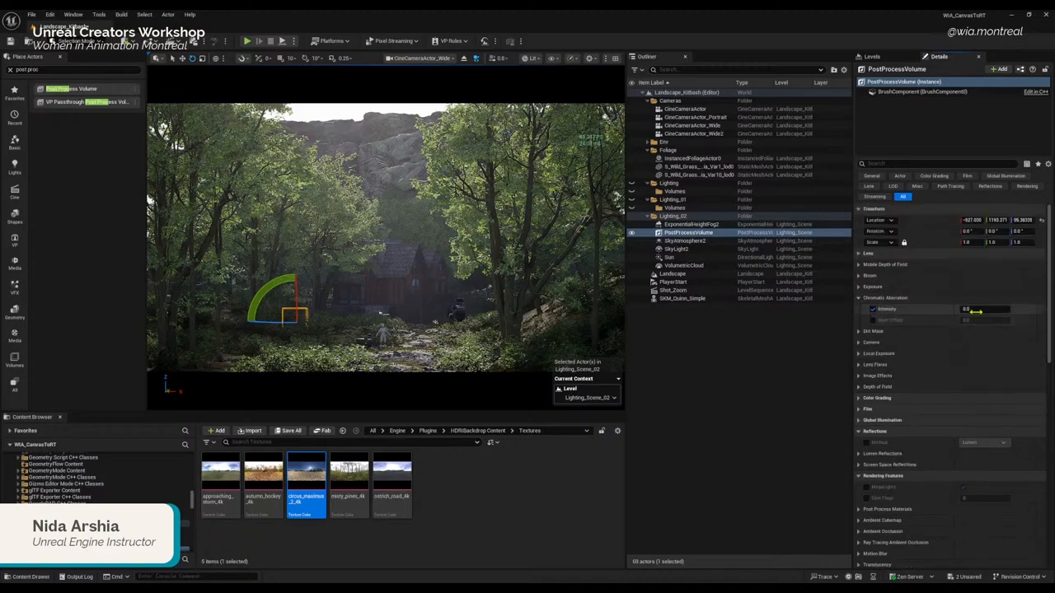
click(972, 309)
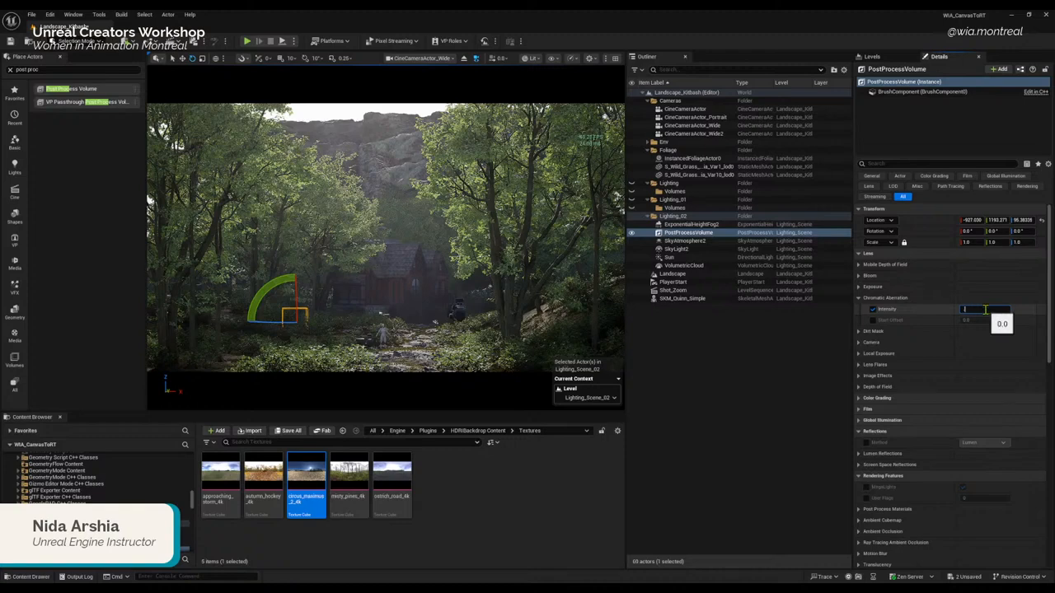
text(.4)
key(Return)
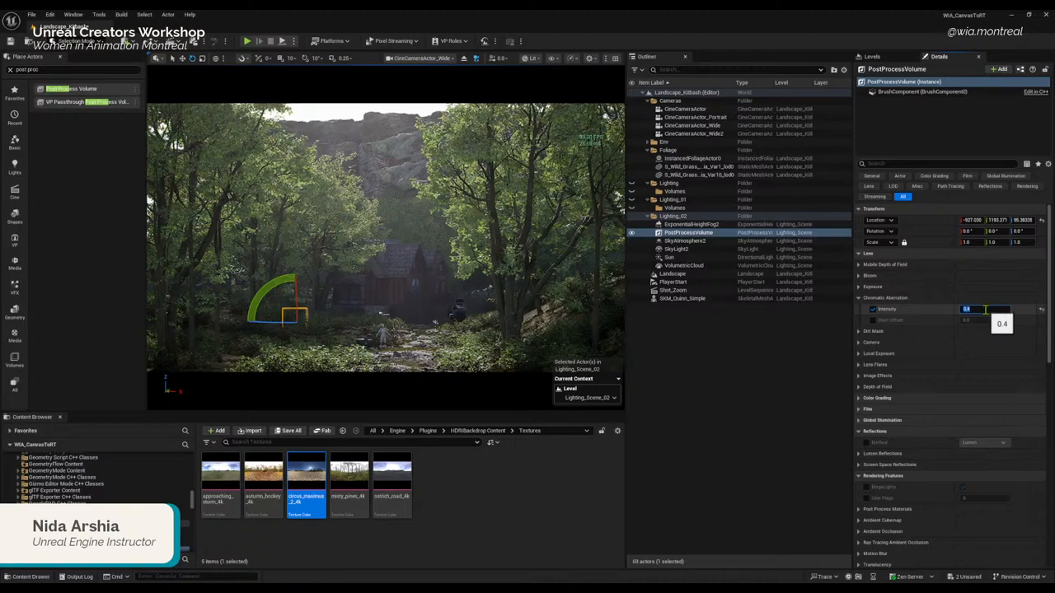
click(986, 310)
text(25)
key(Return)
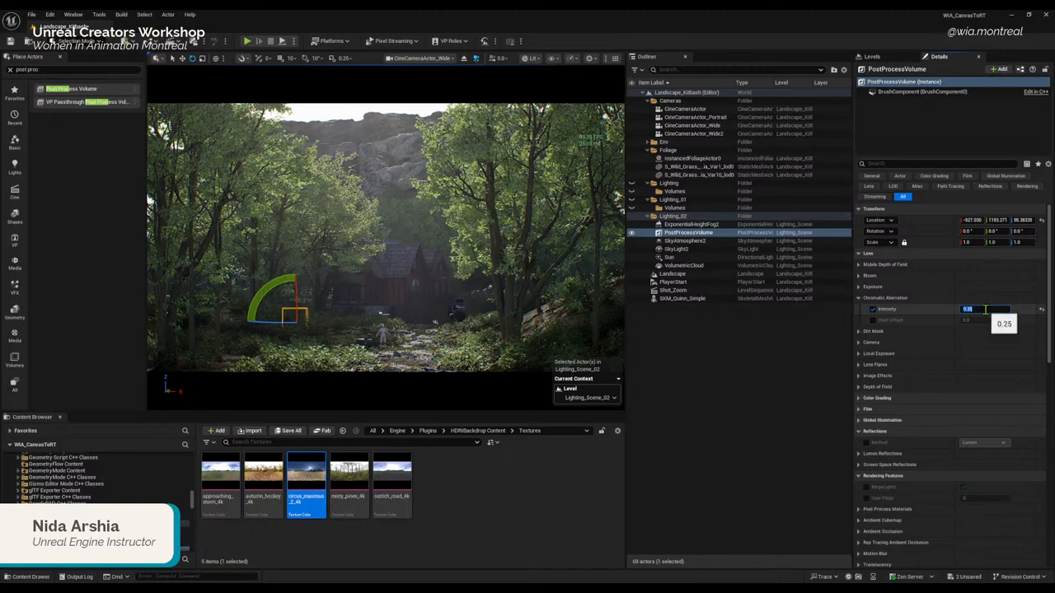
Step: Toggle the Chromatic Aberration Intensity override off and on to compare the image, and save the level
click(874, 310)
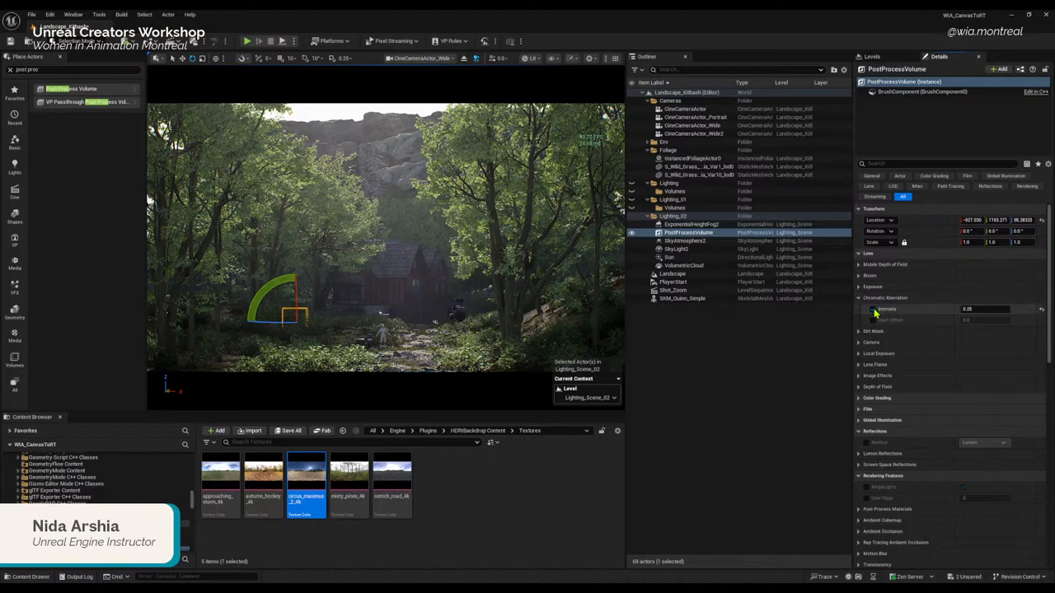
click(874, 310)
click(873, 310)
click(873, 310)
click(10, 40)
Step: Raise the Rayleigh Scattering Scale of SkyAtmosphere2 to just under 0.1
click(684, 241)
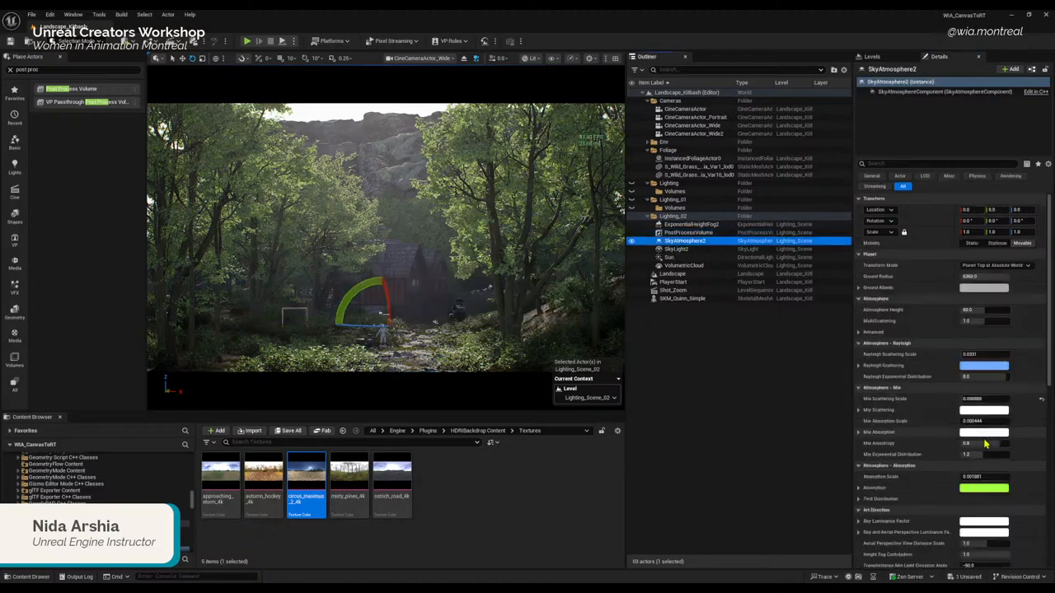
click(971, 399)
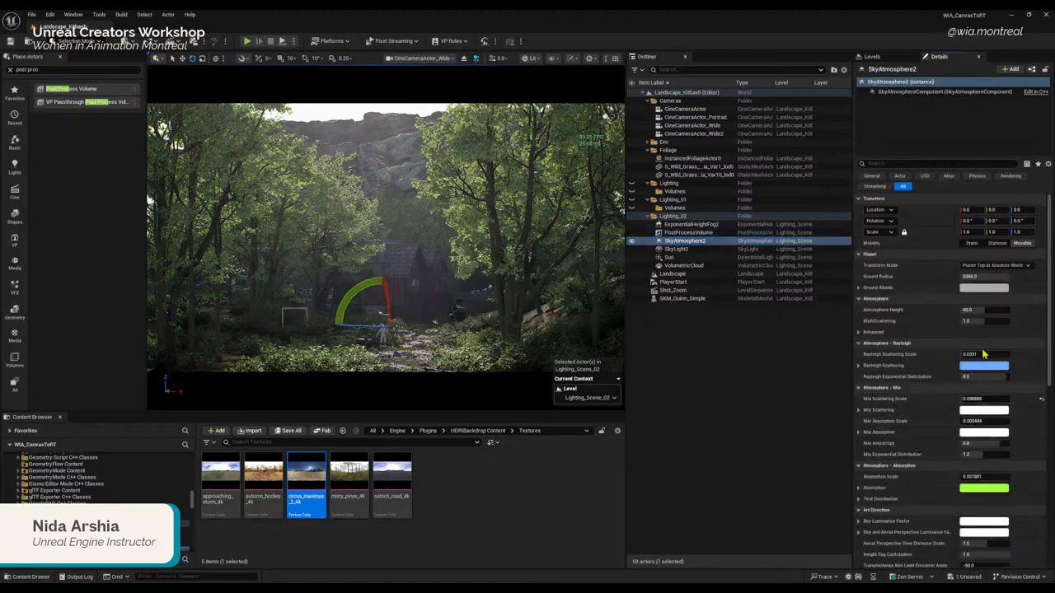
drag(962, 354, 963, 355)
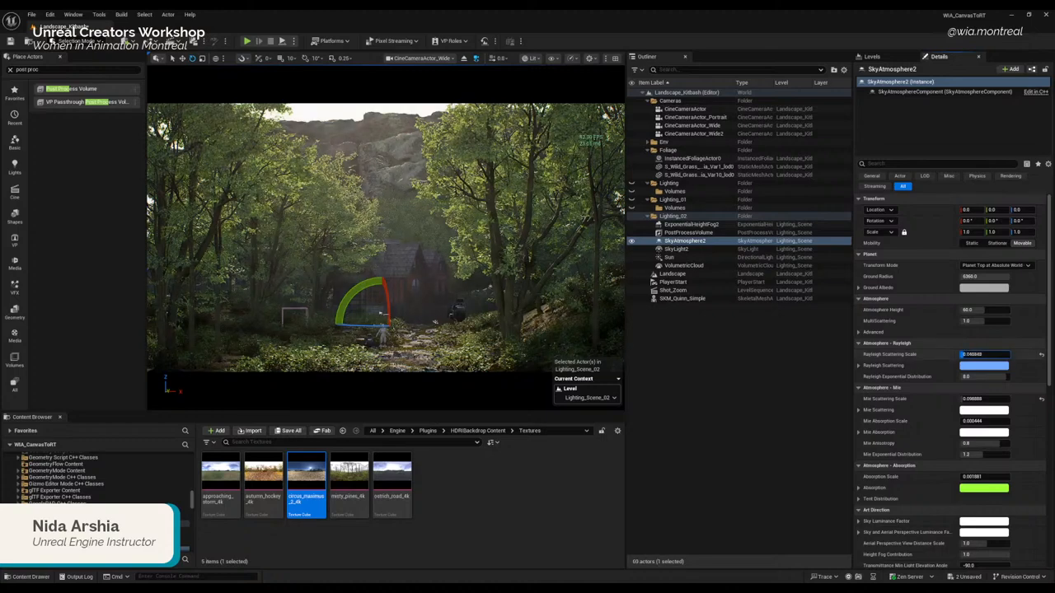
Step: Review the PostProcessVolume's exposure and lens settings and collapse its Exposure and Lens categories
click(688, 233)
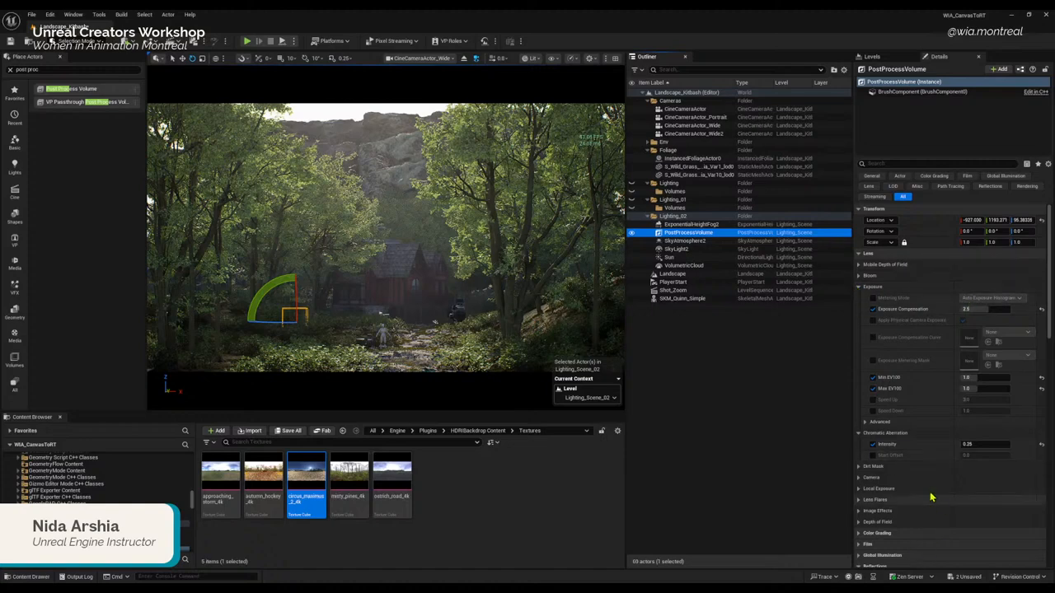
scroll(975, 525, down, 3)
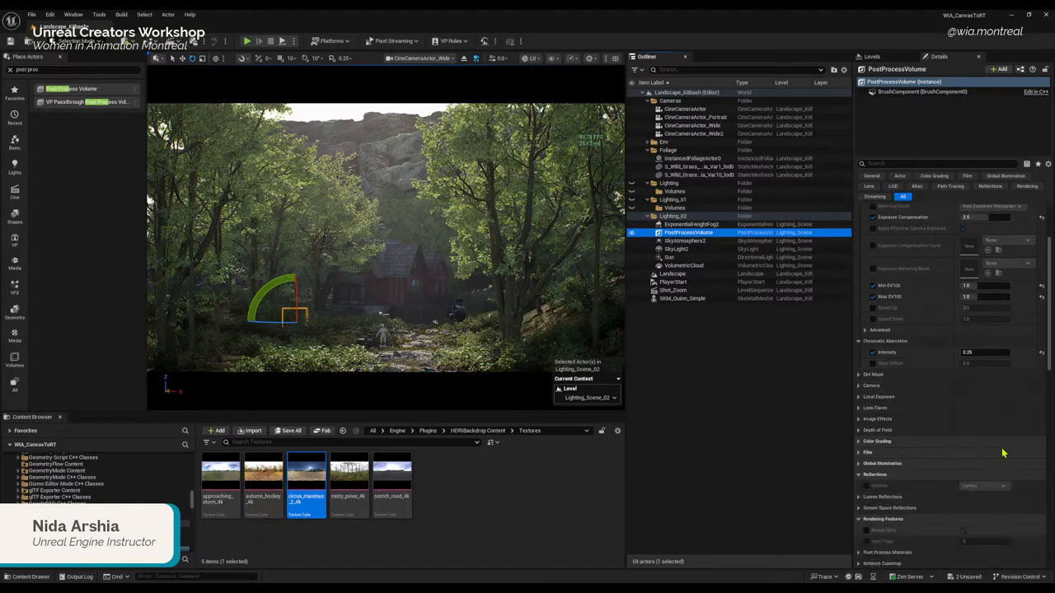
scroll(975, 408, up, 1)
scroll(975, 405, up, 3)
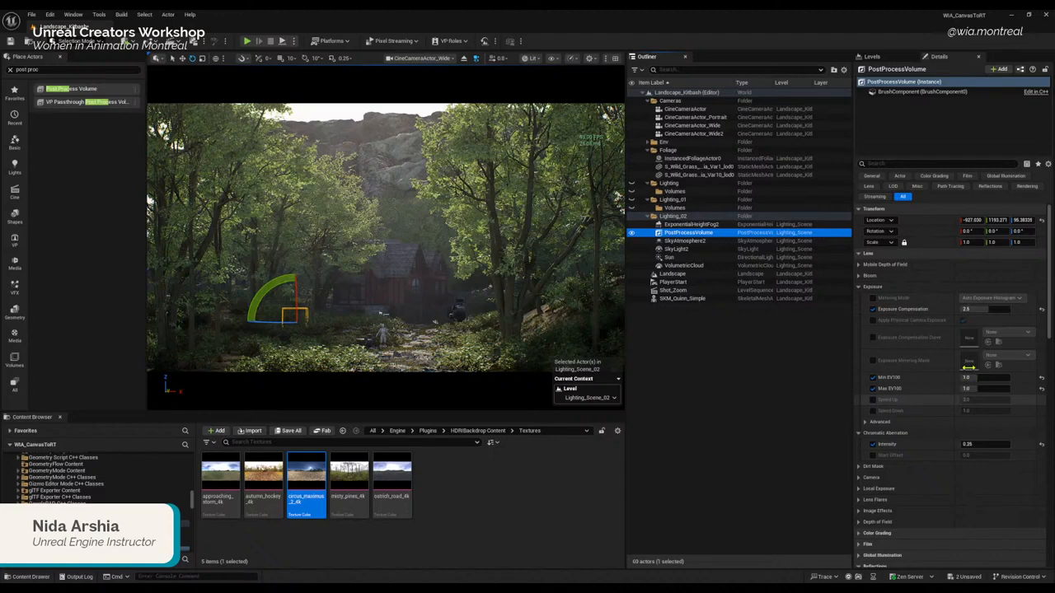
click(859, 286)
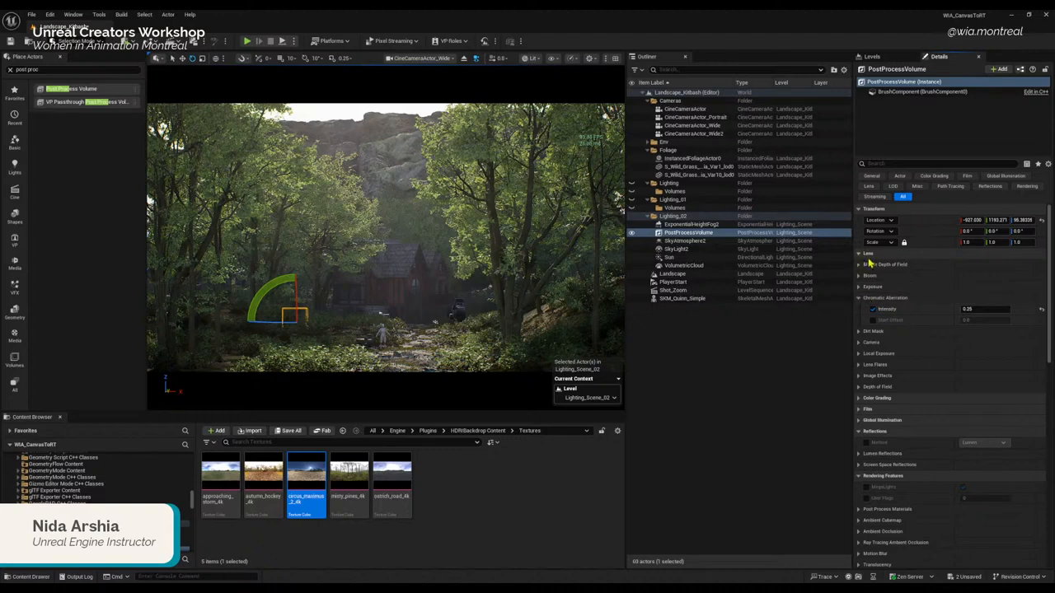
click(861, 255)
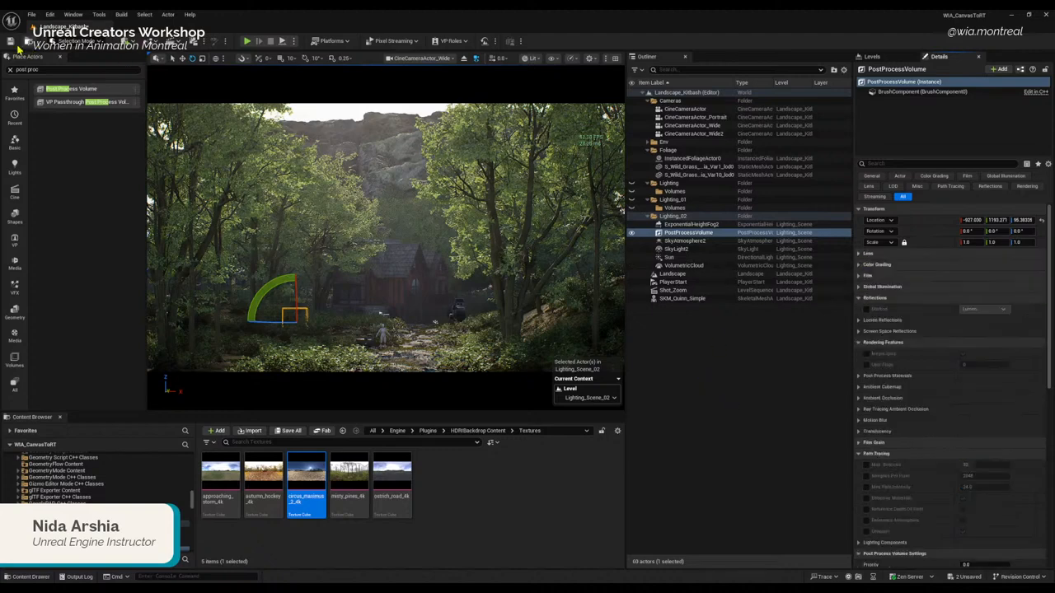
Step: Clear the actor selection in the level and collapse the Env folder in the Outliner
click(538, 227)
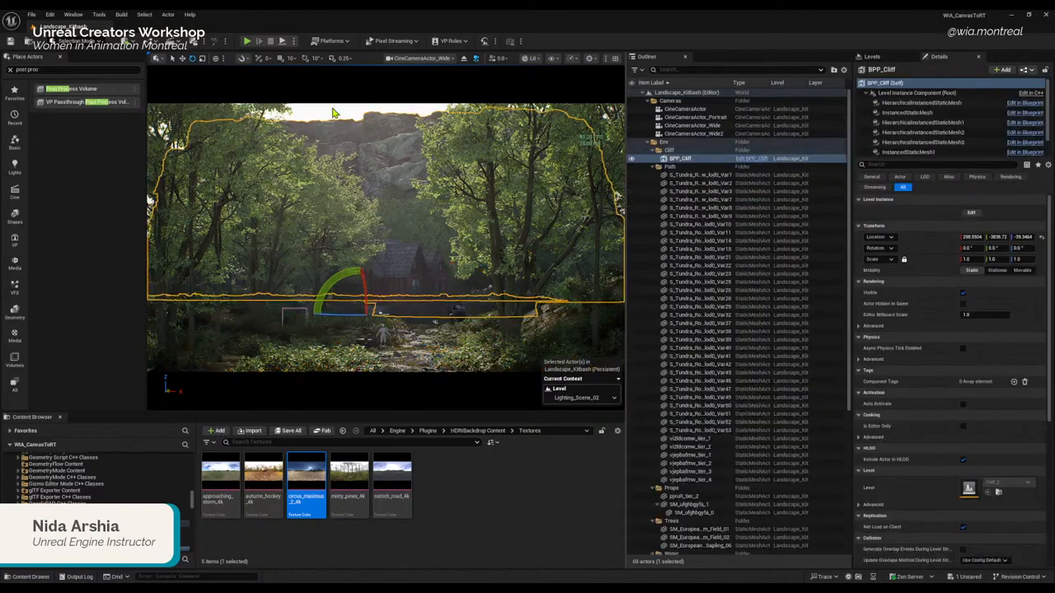
key(Escape)
click(649, 142)
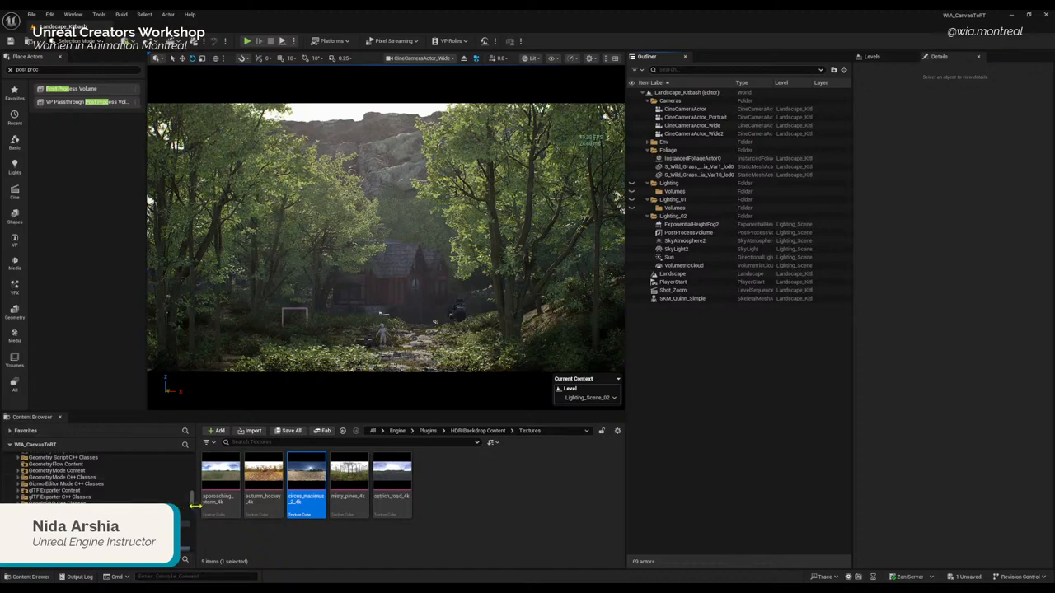
Step: Open the project's Content/Cinematics folder in the Content Browser
scroll(185, 473, up, 10)
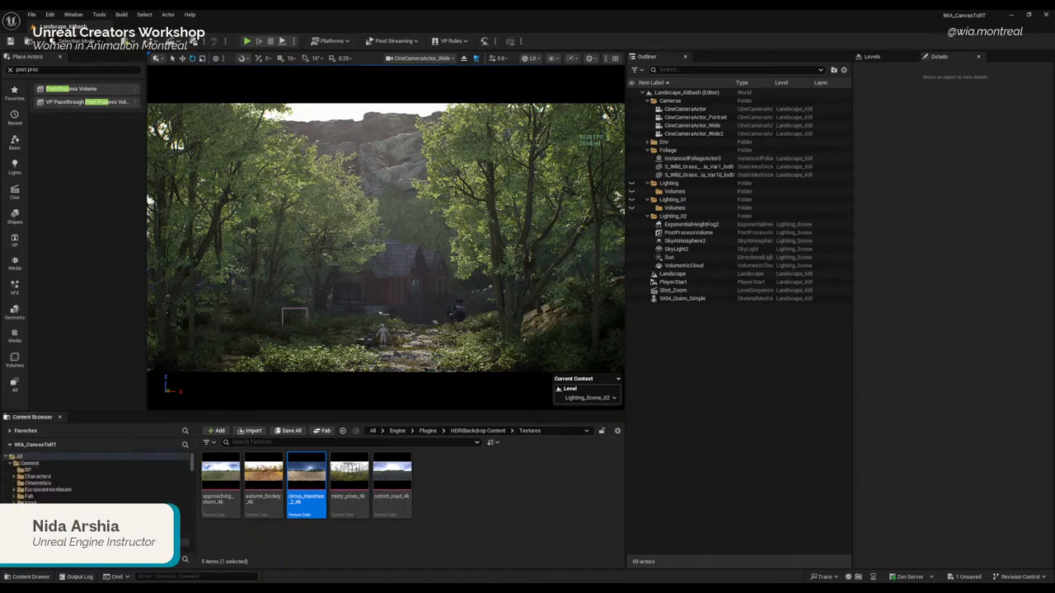
ctrl+click(50, 542)
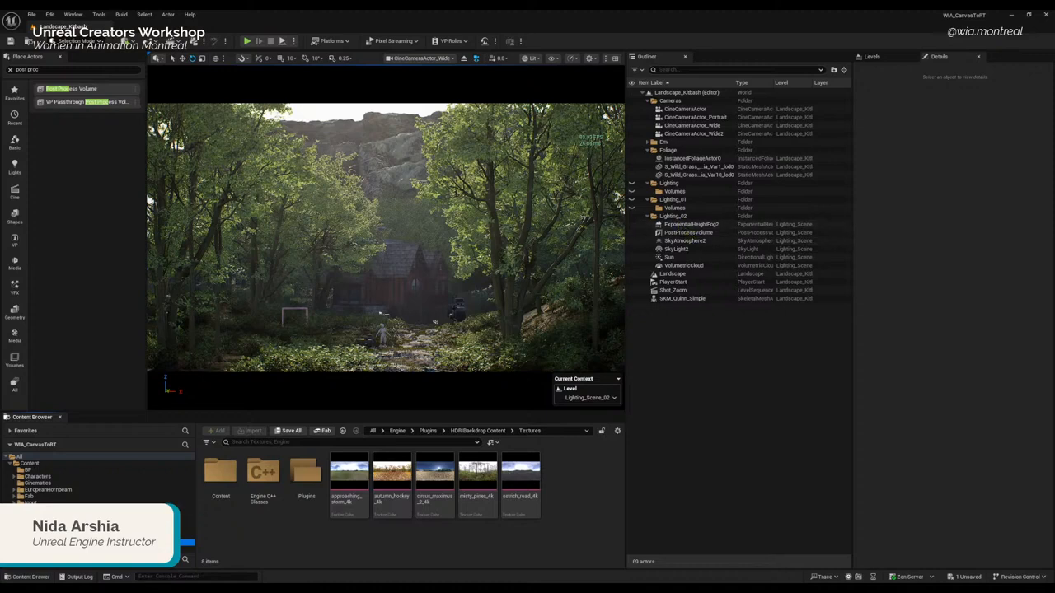
click(49, 523)
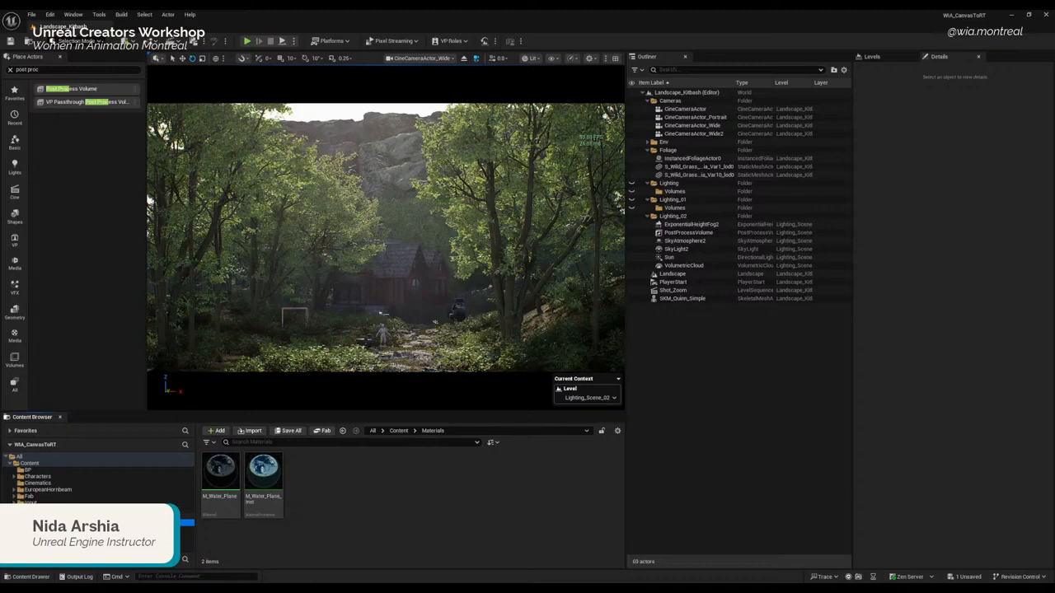
click(41, 486)
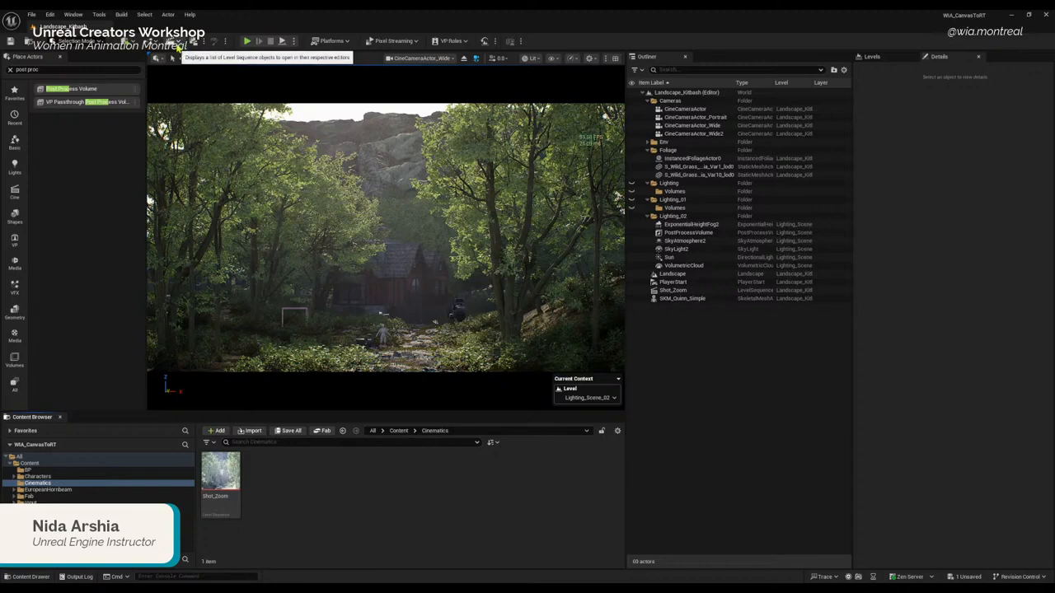
Step: Add a new level sequence saved as Shot_Pan in the Cinematics folder and enlarge the Sequencer area
click(179, 47)
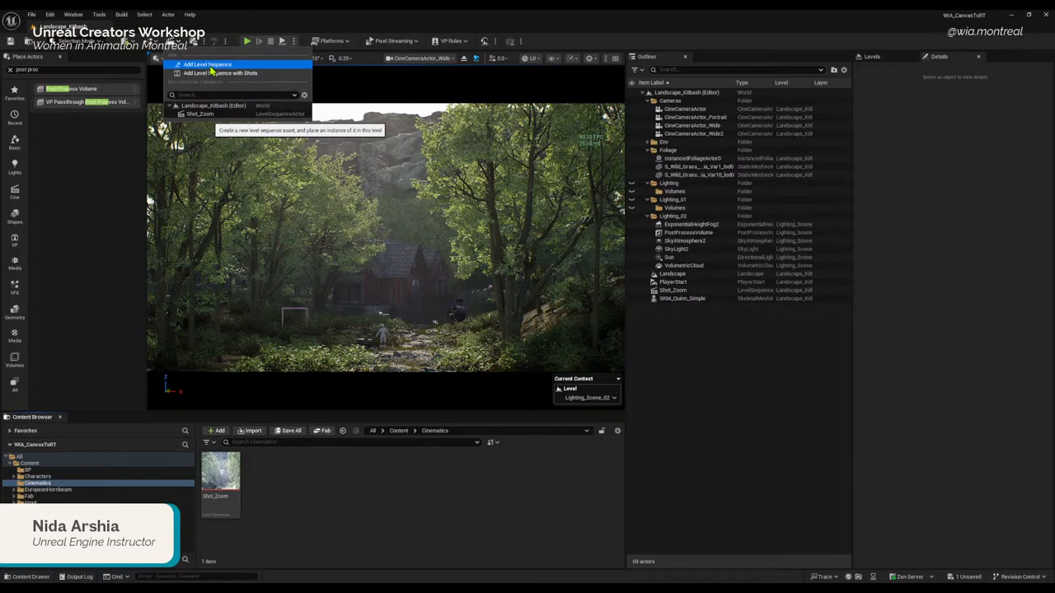
click(211, 71)
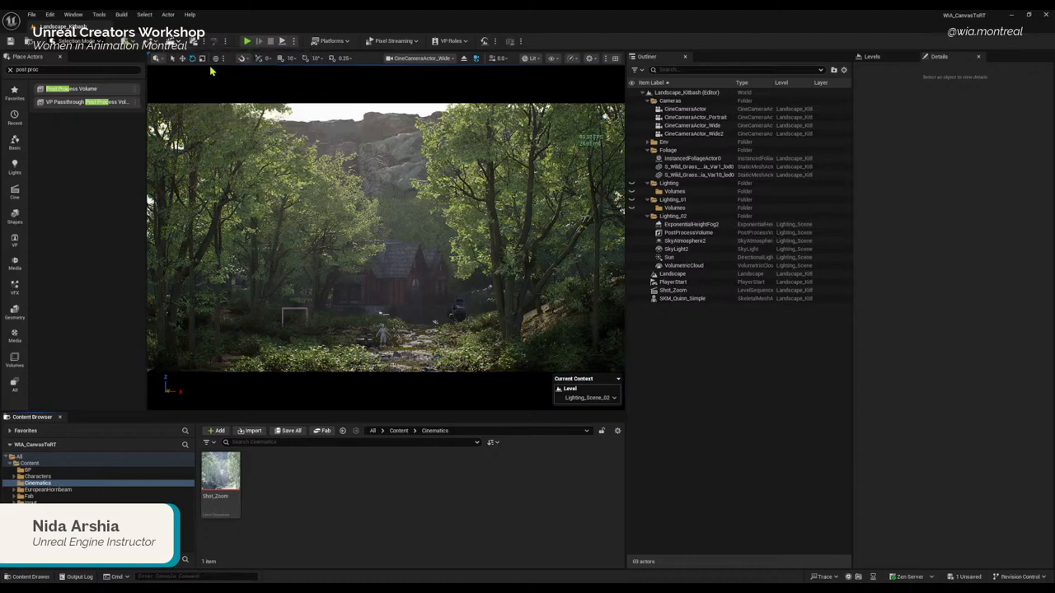
double_click(537, 221)
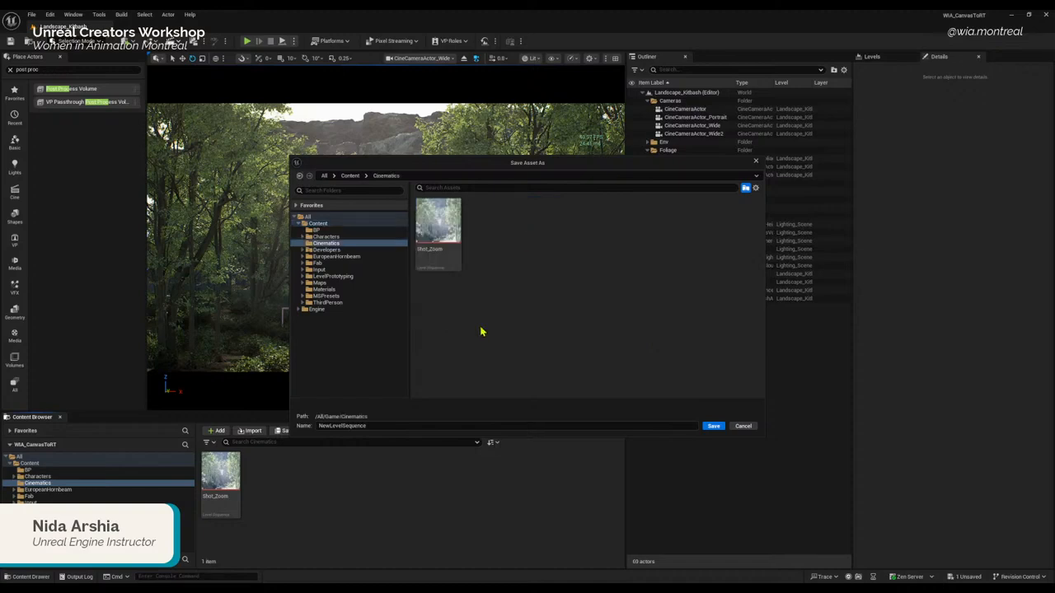
click(374, 427)
double_click(375, 427)
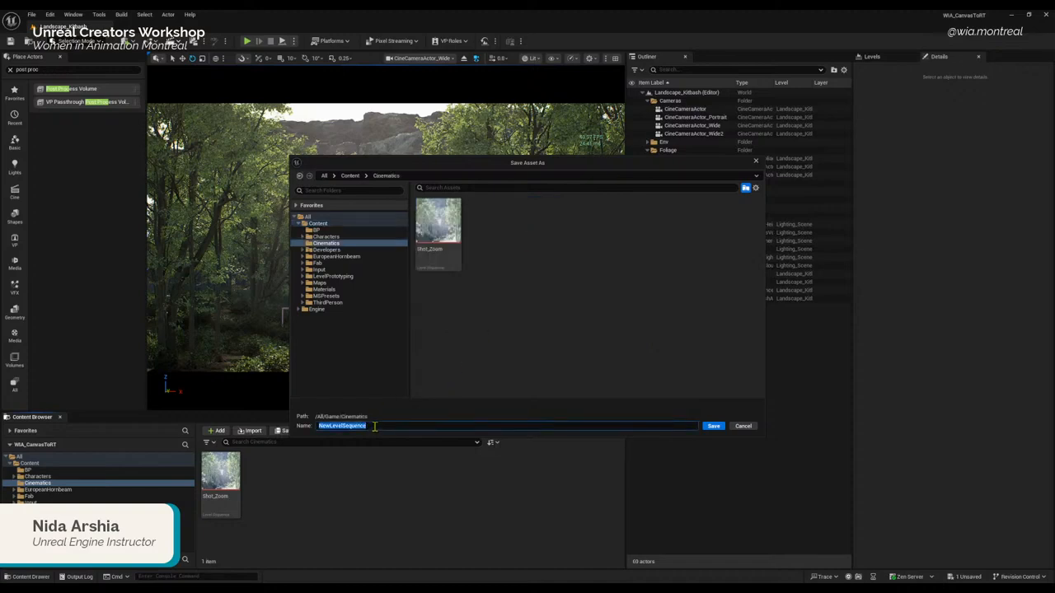
text(Shot_Pan)
key(Return)
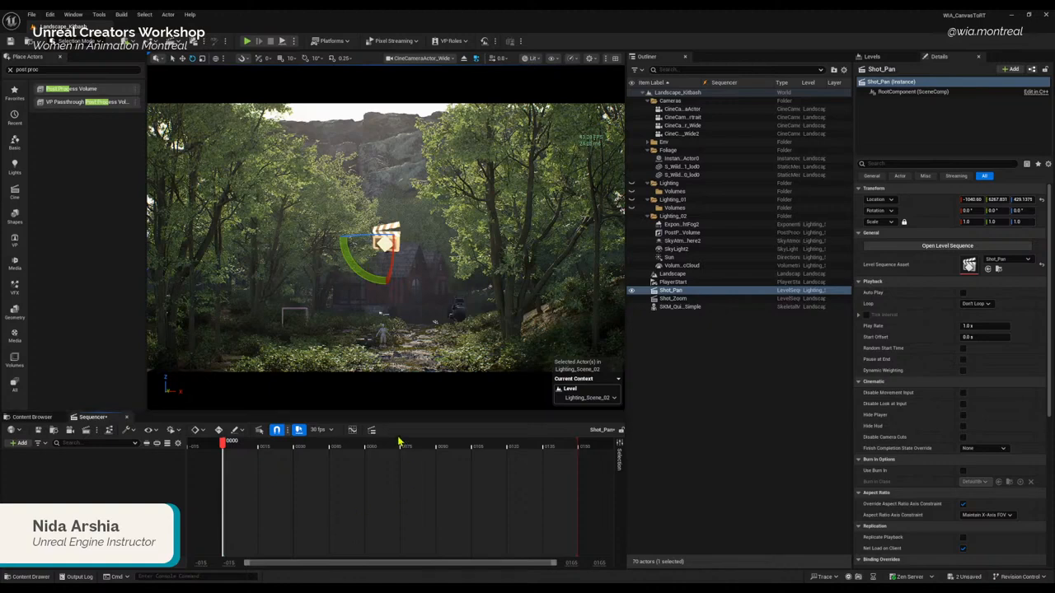
drag(414, 412, 395, 376)
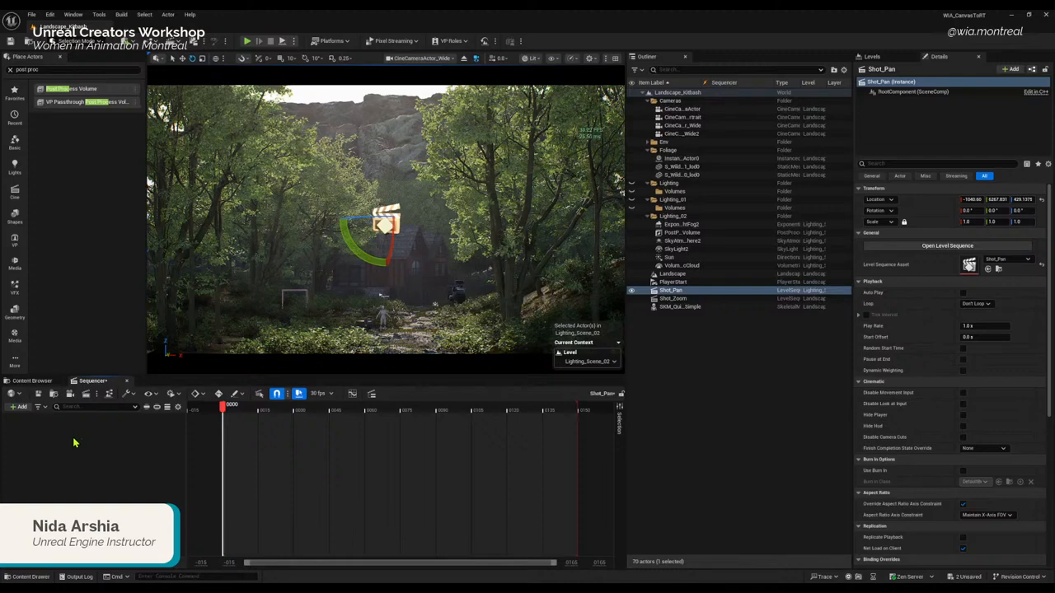
Step: Compare the Shot_Zoom and Shot_Pan sequence actors, check the viewport's camera options and slightly widen the Outliner's Item Label column
click(676, 300)
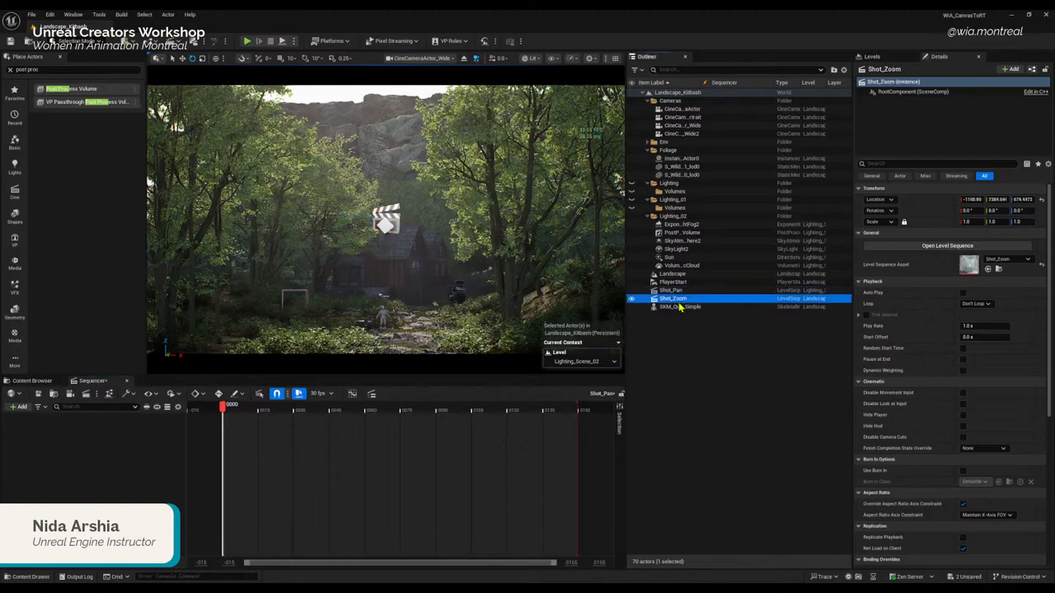
click(674, 291)
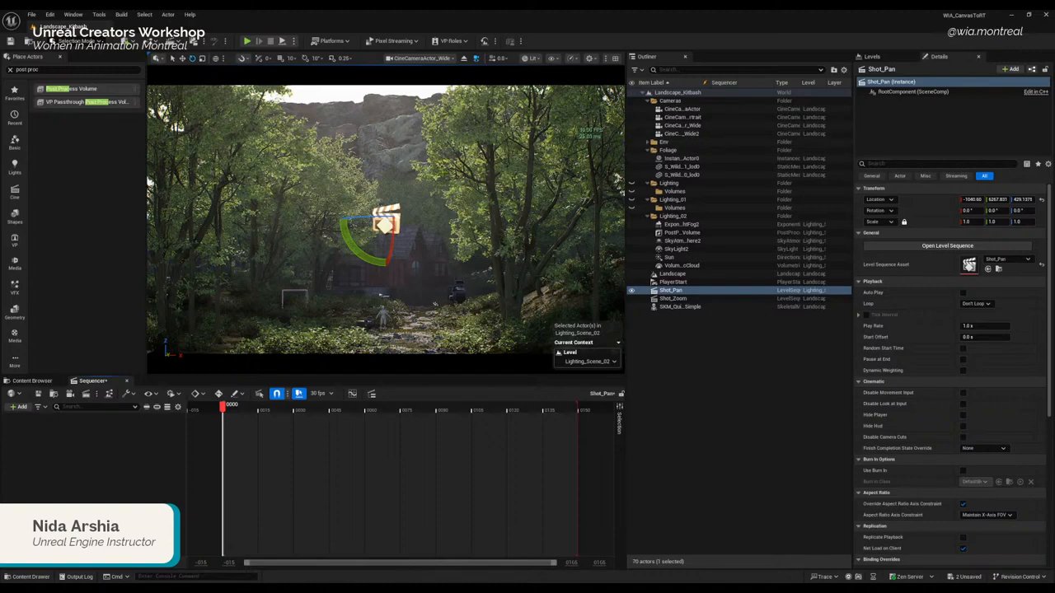
click(439, 63)
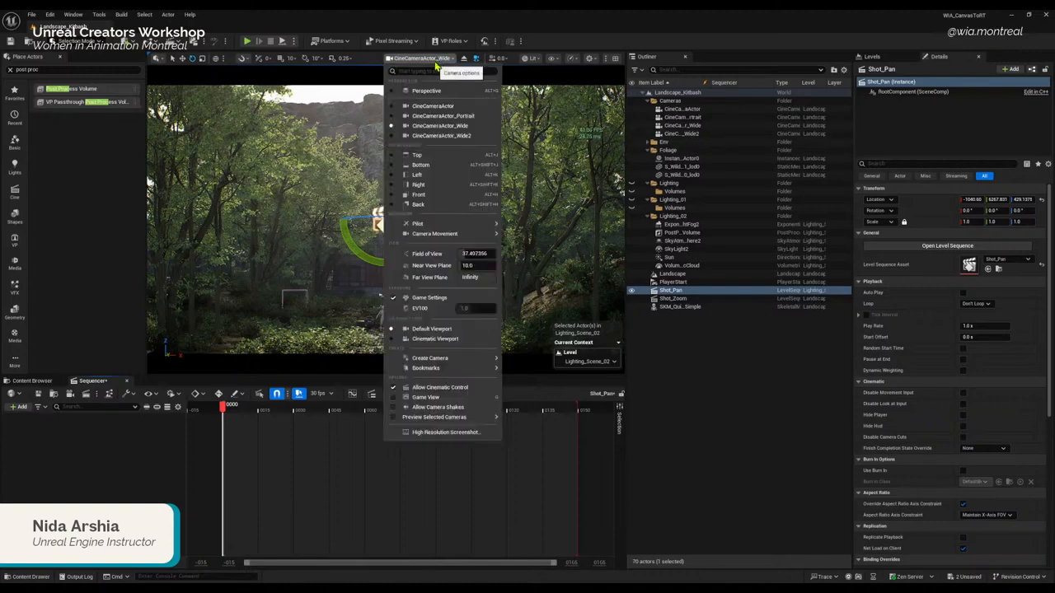
click(435, 64)
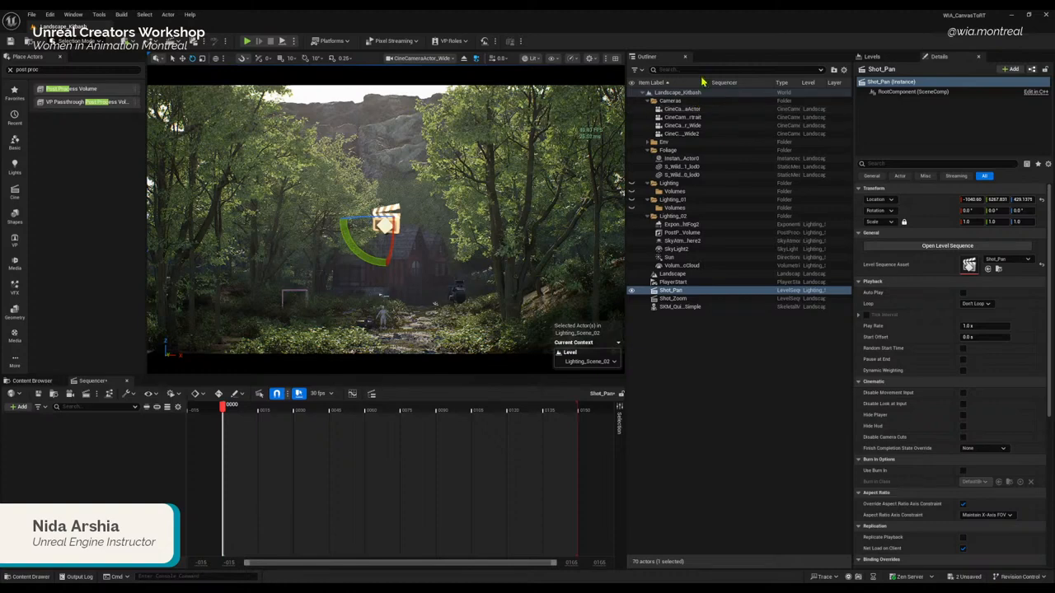
drag(699, 80, 705, 80)
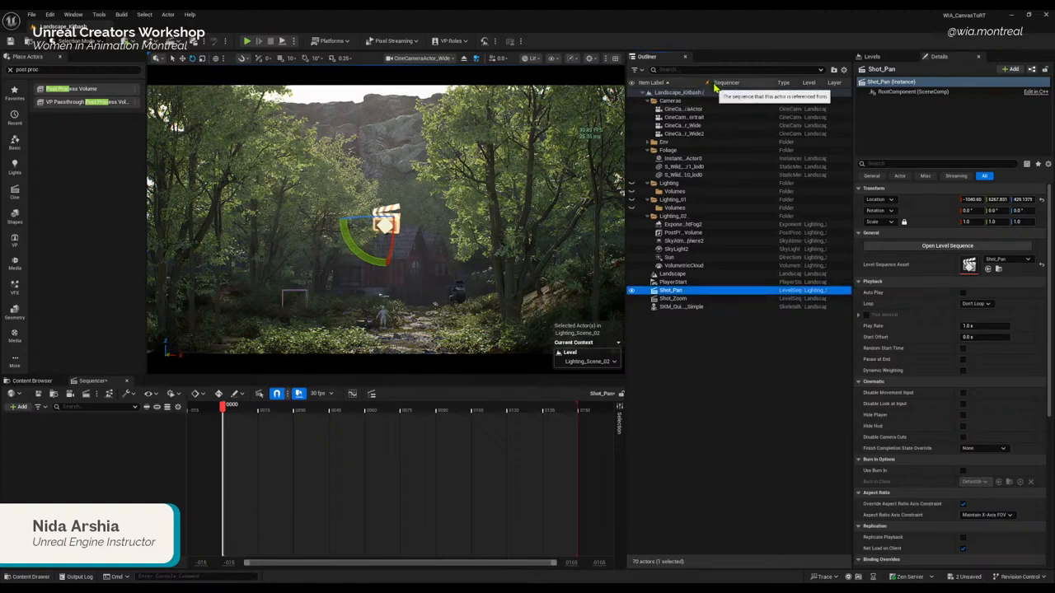
Step: Add the CineCameraActor from the Cameras folder to the Shot_Pan sequence
click(690, 133)
click(677, 110)
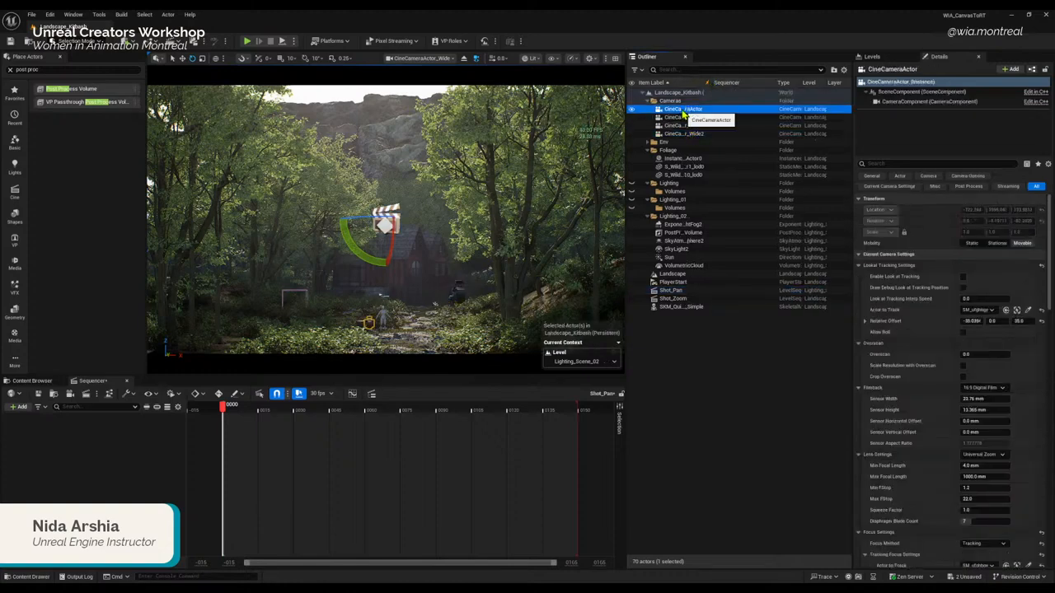
drag(677, 110, 89, 446)
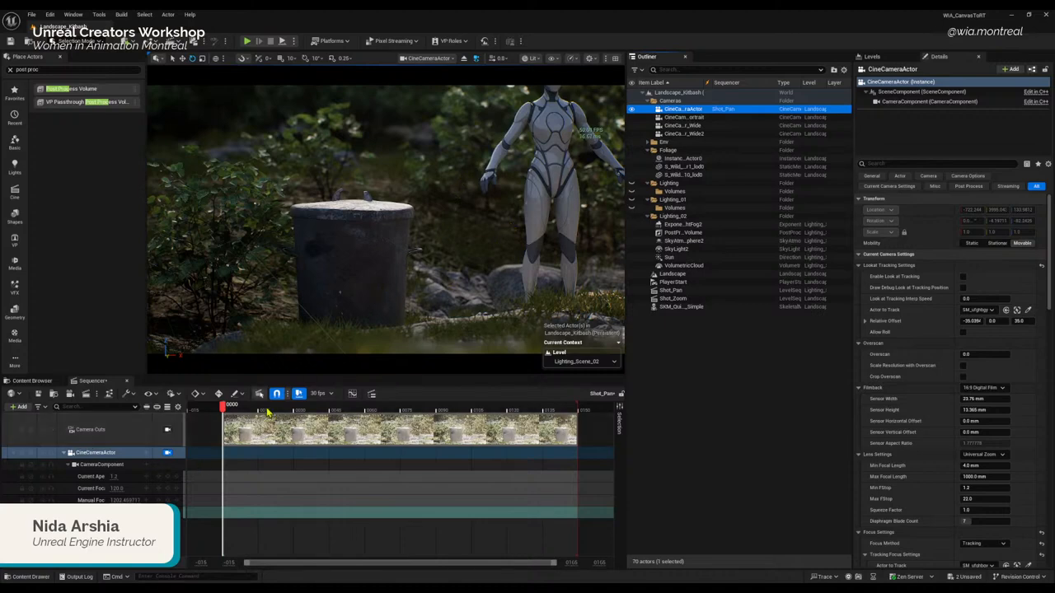
Step: Delete the Camera Cuts track from the Shot_Pan sequence, keeping the CineCameraActor track
click(92, 538)
click(161, 429)
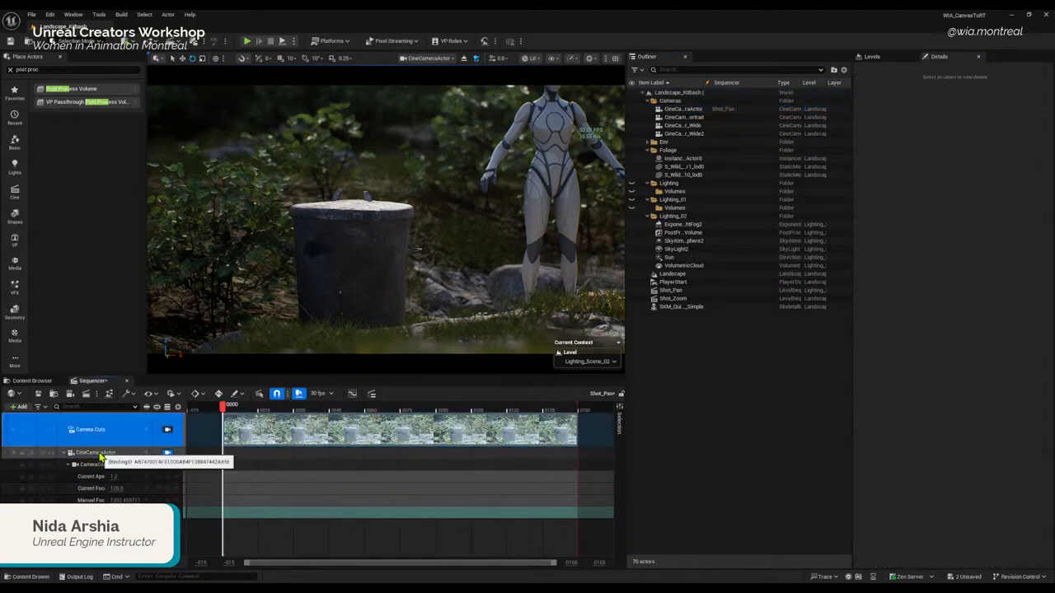
click(100, 456)
click(100, 438)
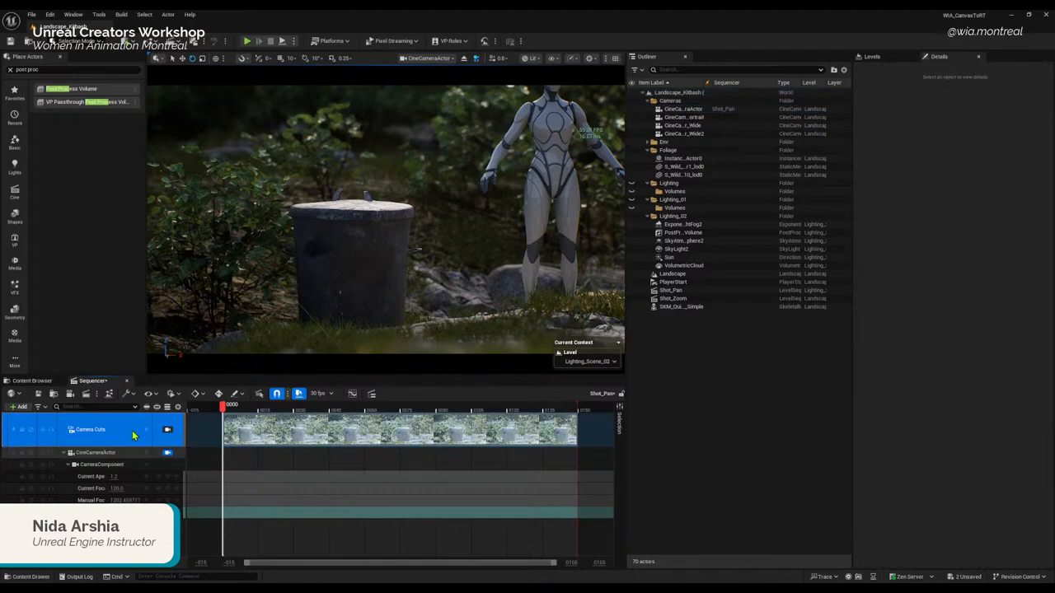
click(97, 453)
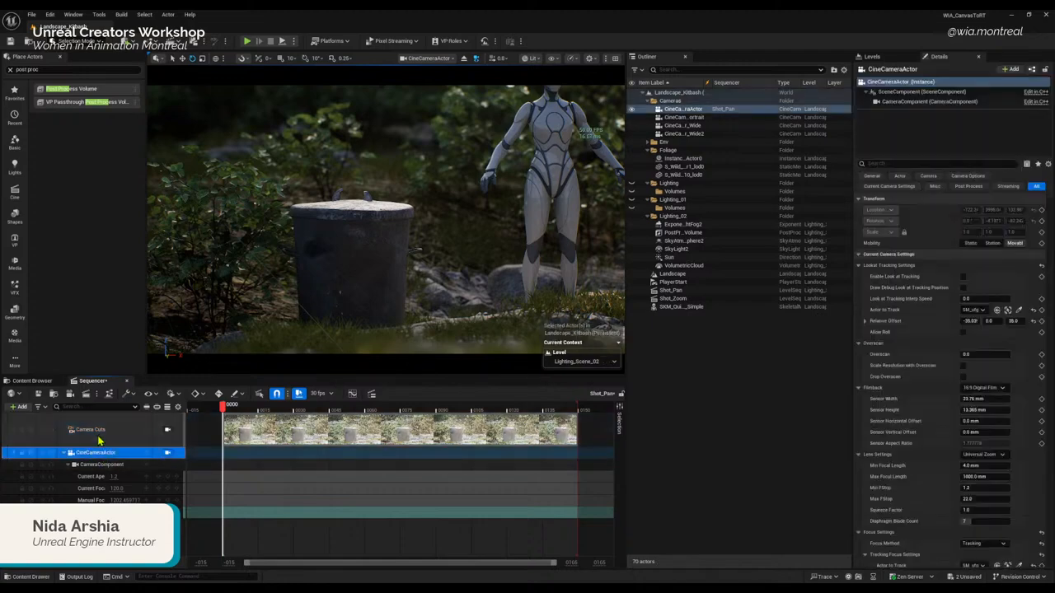
click(100, 438)
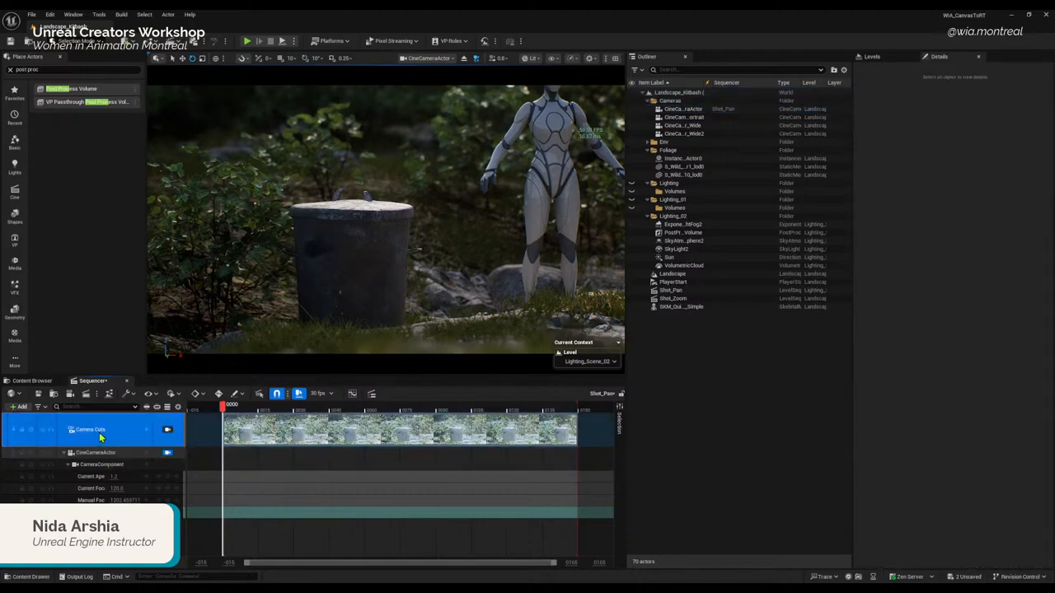
key(Delete)
Step: Compare the perspective view with the CineCameraActor's view by toggling that track's viewport camera lock
click(101, 422)
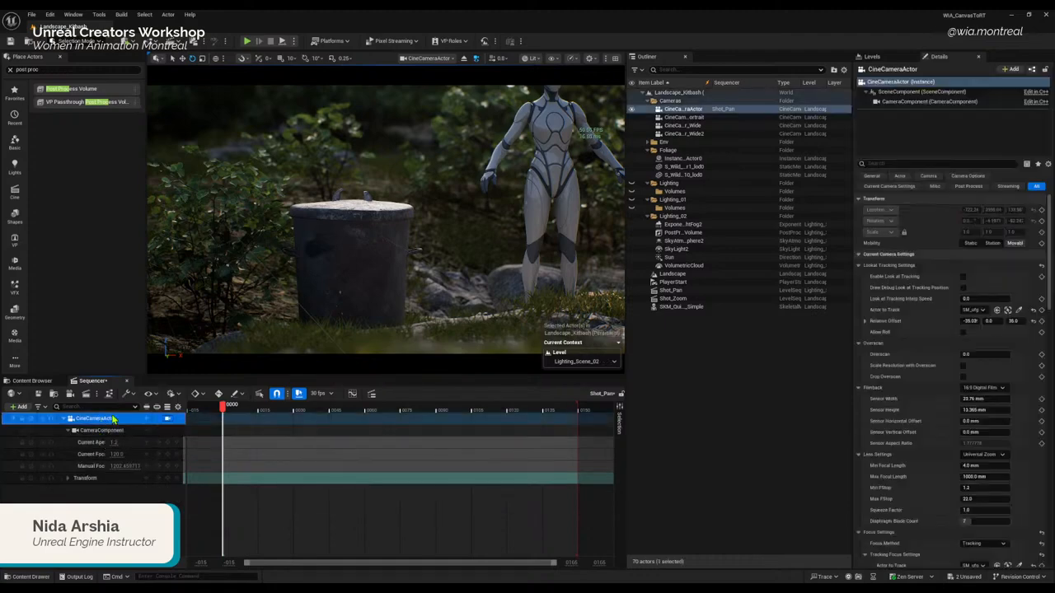
click(168, 419)
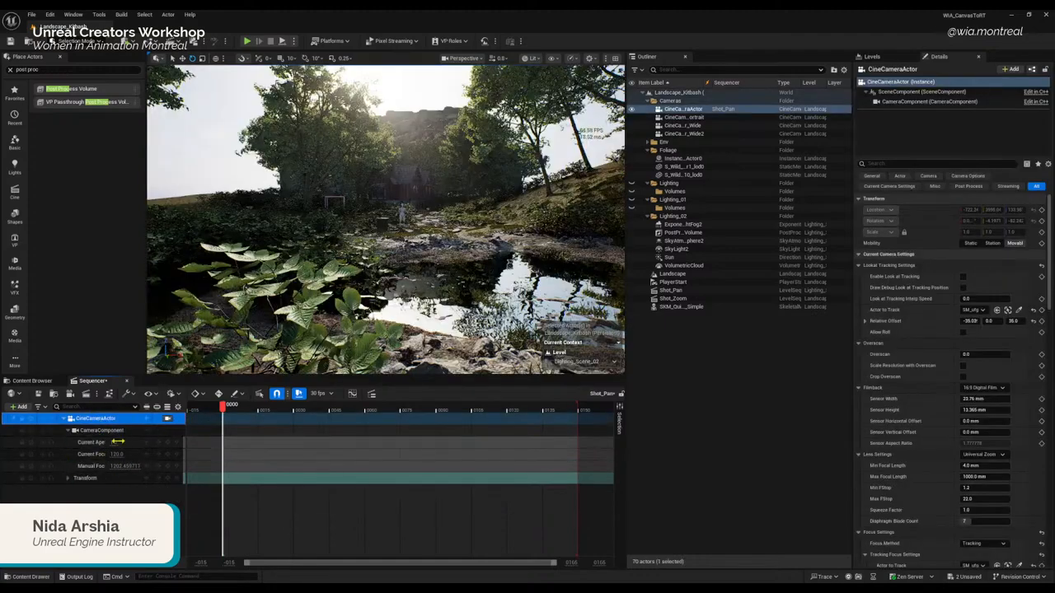
click(168, 419)
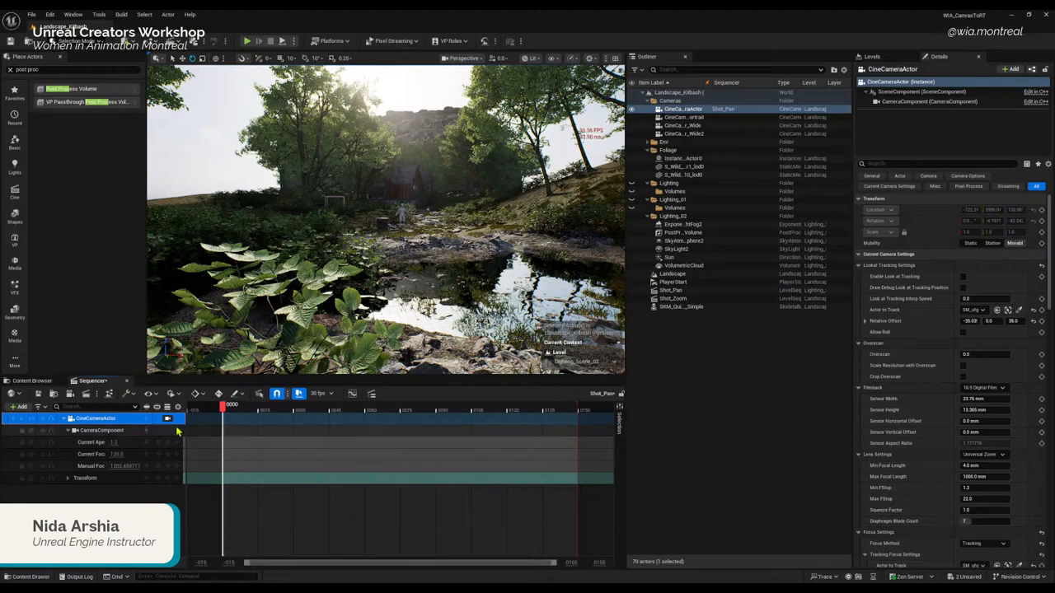
click(168, 418)
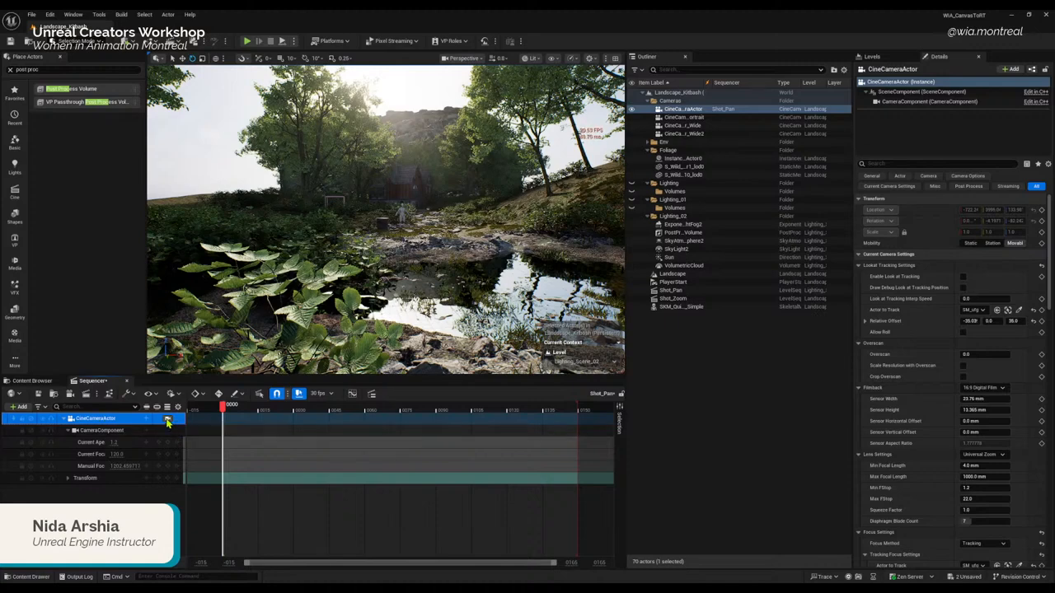
click(168, 418)
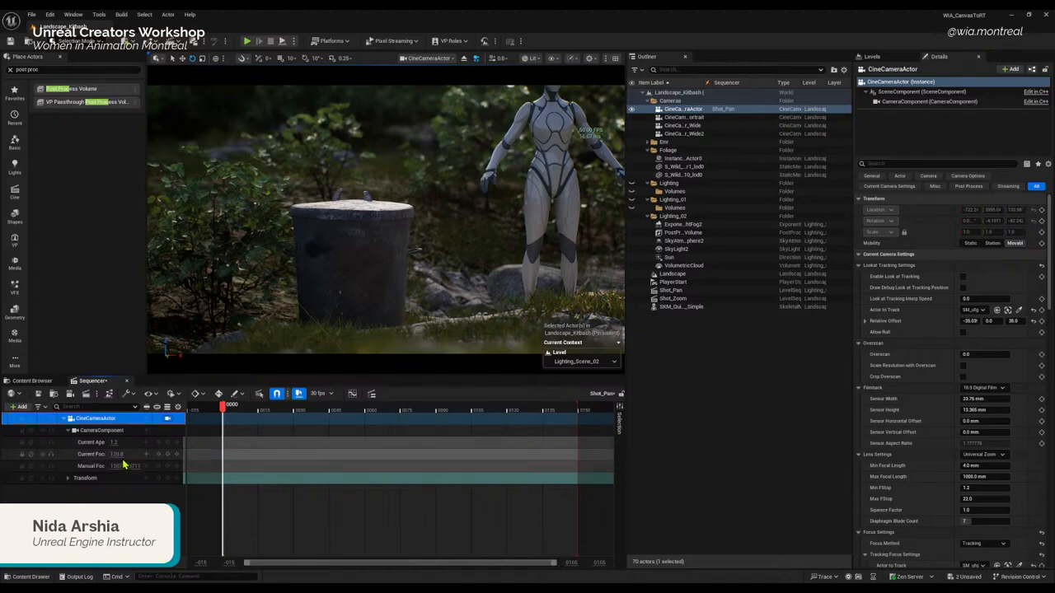
Step: Add a new Camera Cut Track to the sequence and bind CineCameraActor to it
click(92, 515)
click(19, 408)
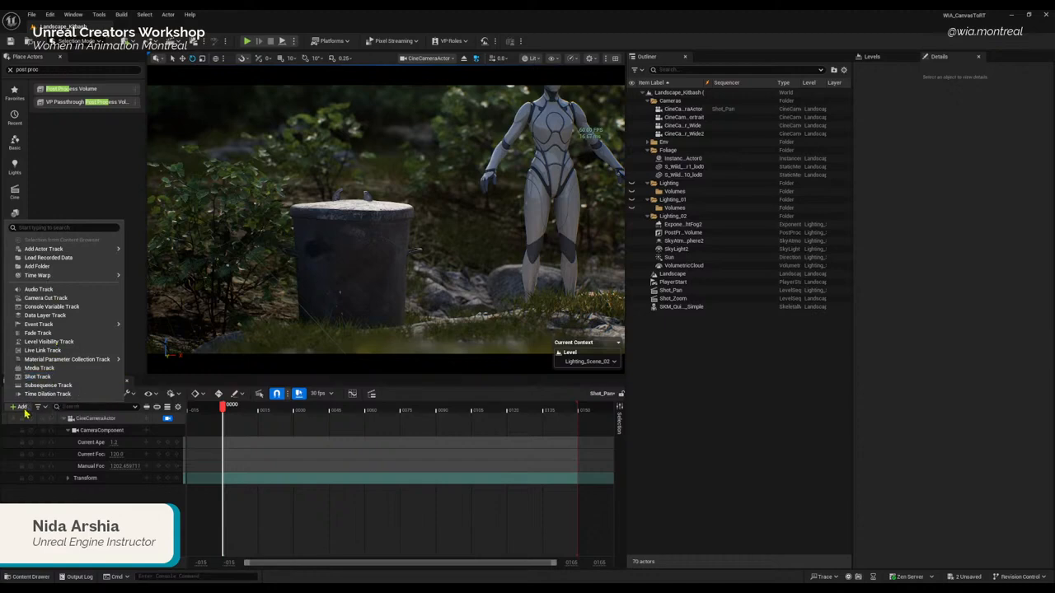
click(50, 298)
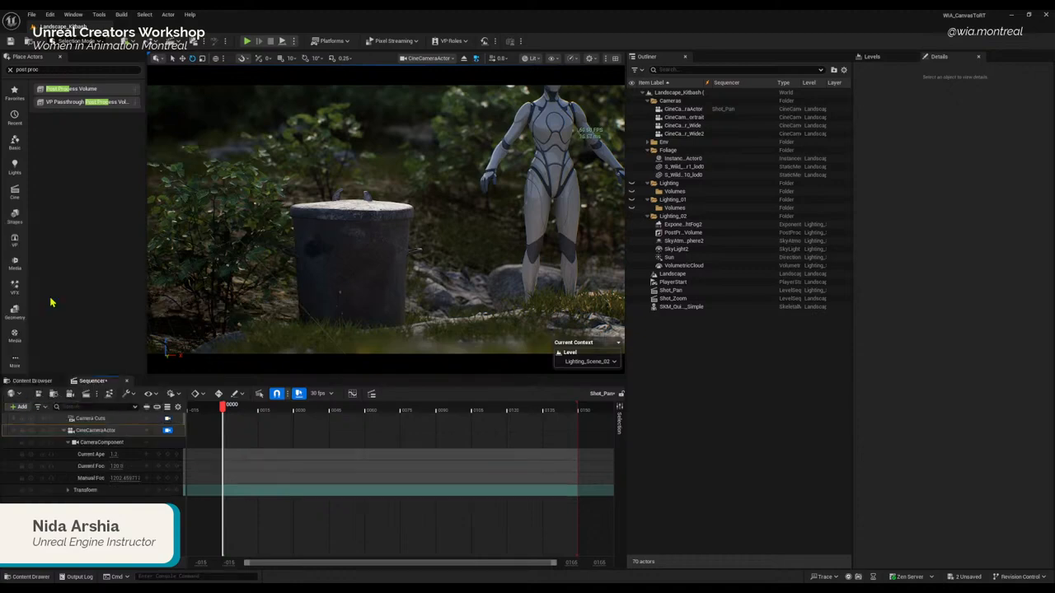
click(92, 419)
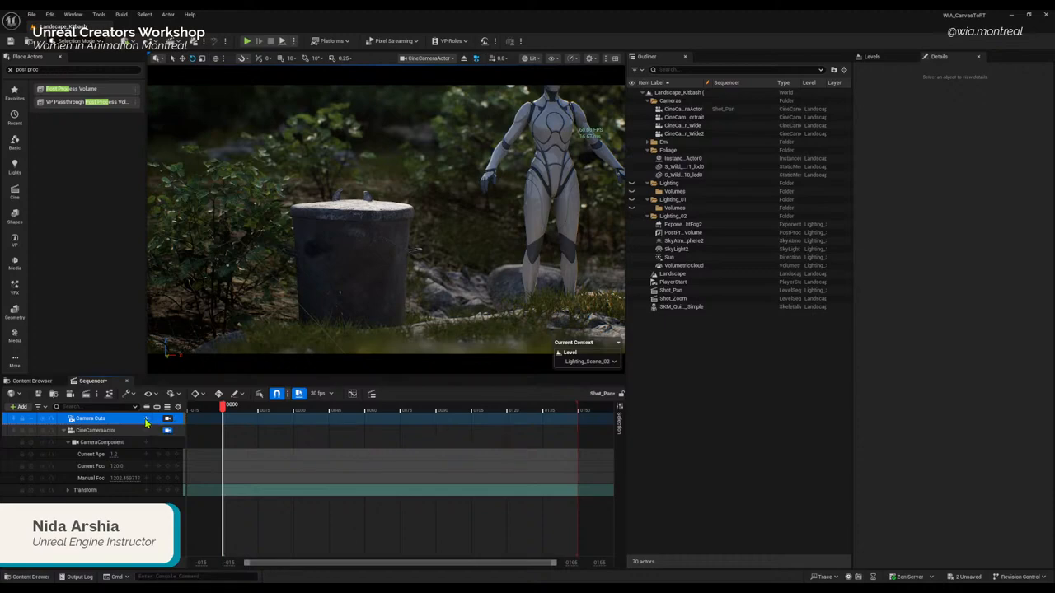
click(146, 421)
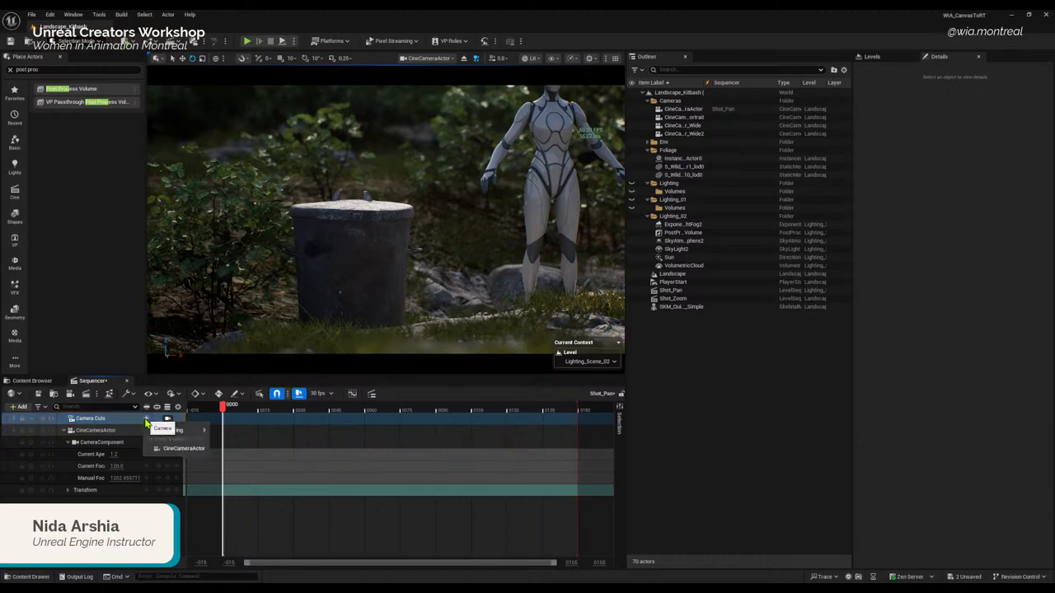
click(185, 449)
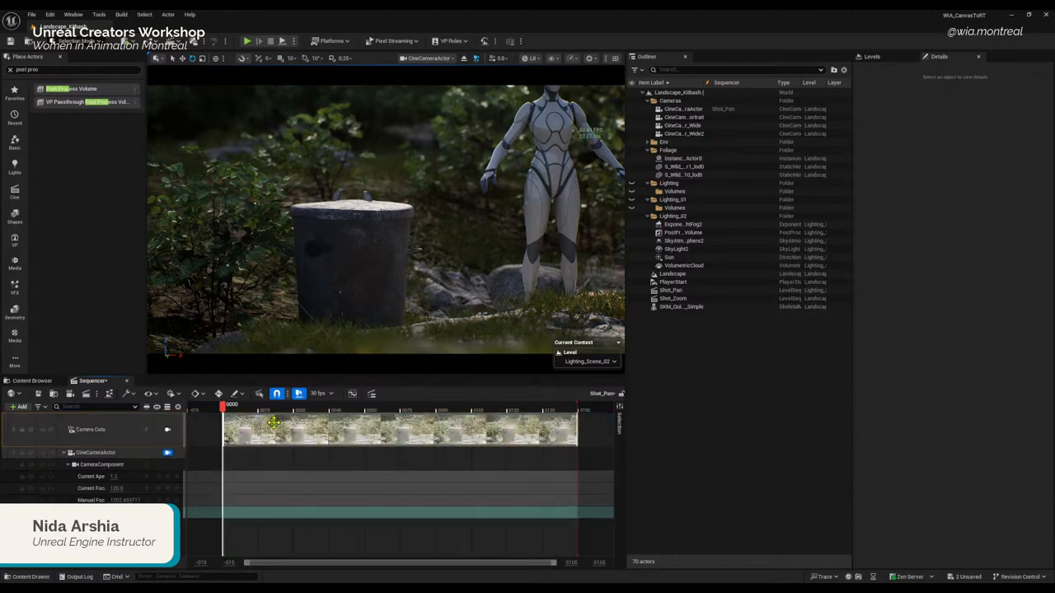
Step: Set the sequence's display rate to 24 fps (film)
ctrl+scroll(322, 472, down, 2)
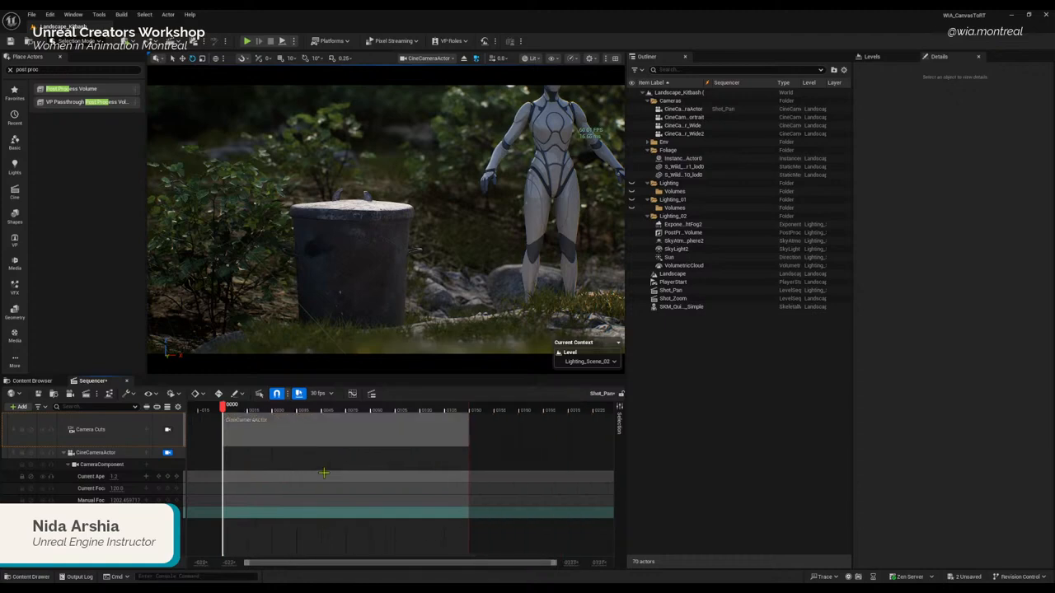
ctrl+scroll(316, 481, up, 3)
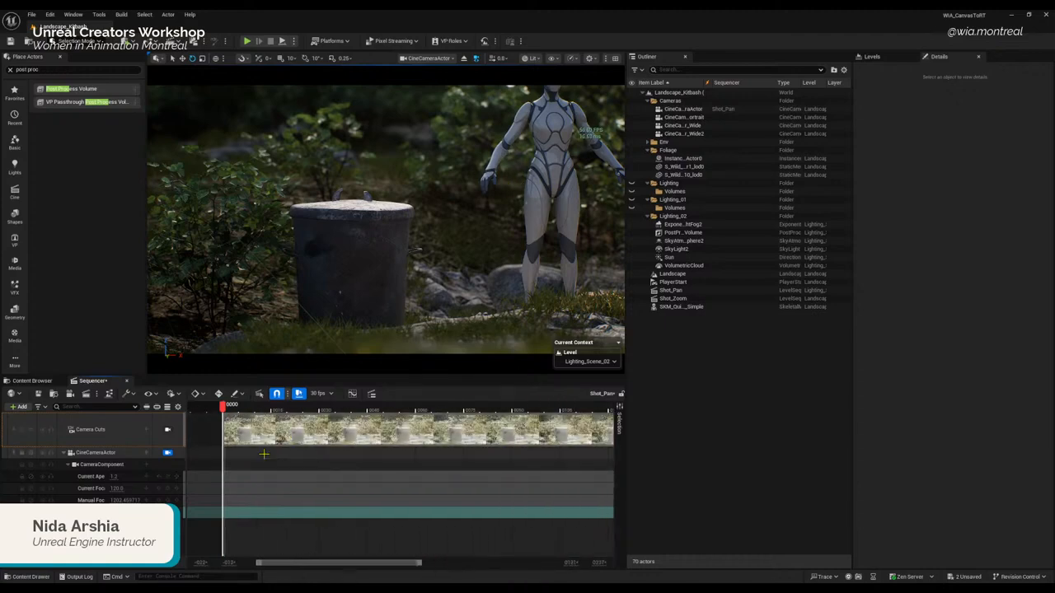
ctrl+scroll(370, 466, down, 3)
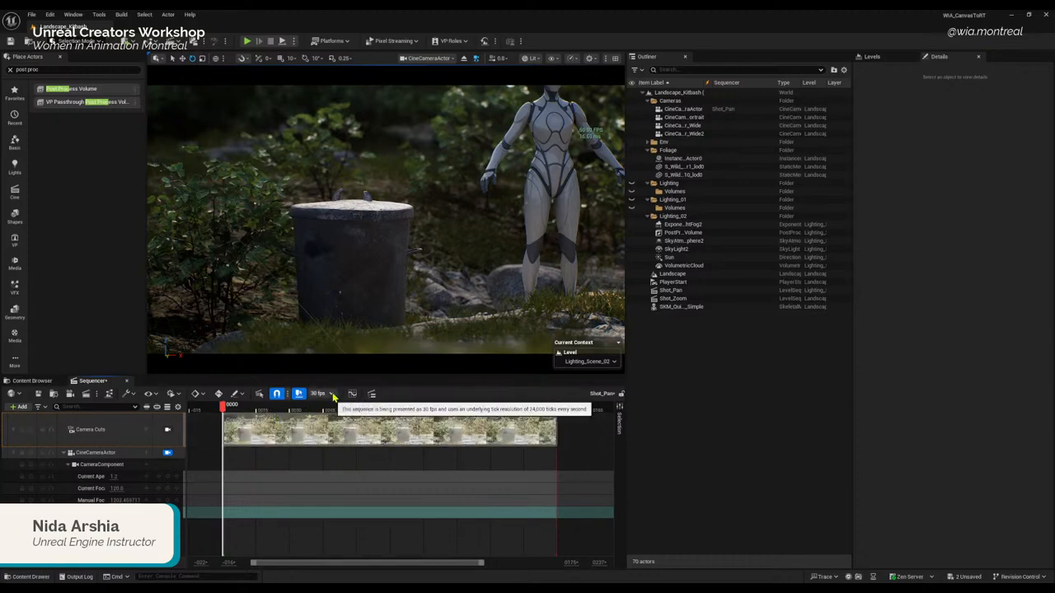
click(329, 395)
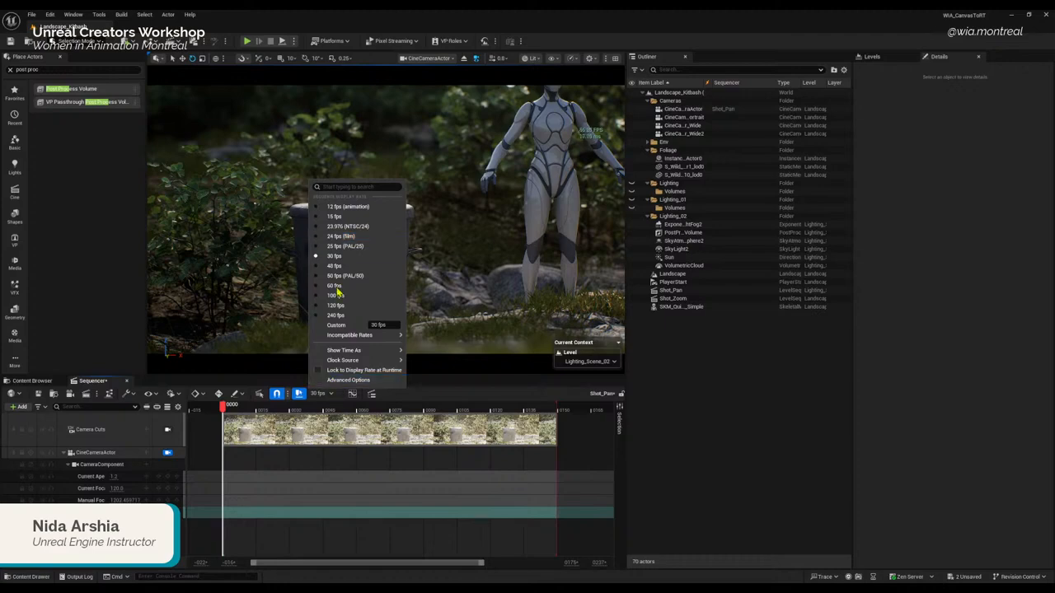
click(338, 236)
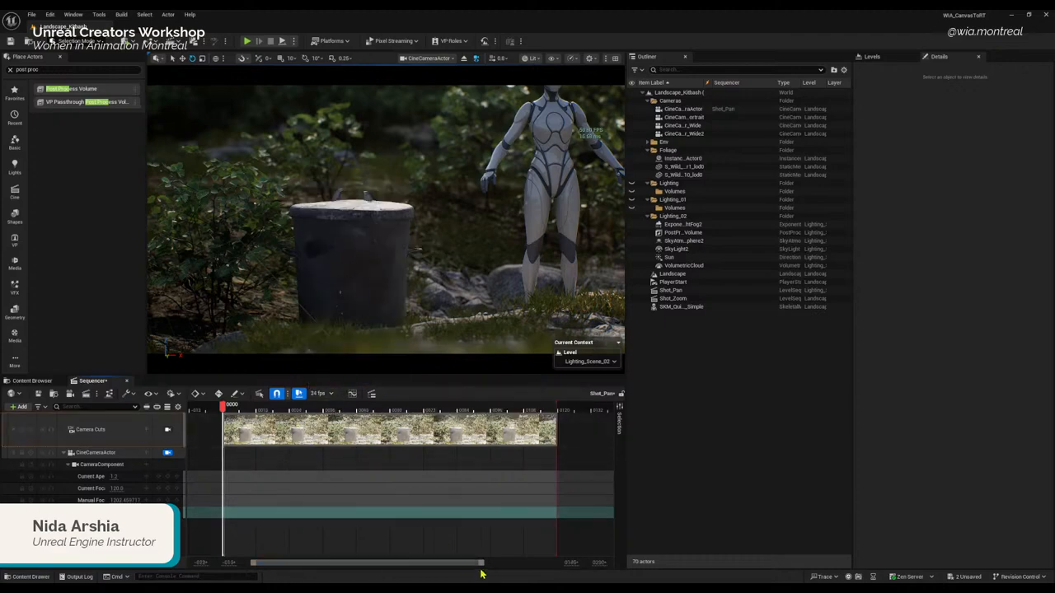
Step: Lock the viewport to the Camera Cuts track and place the playhead at frame 60
click(167, 431)
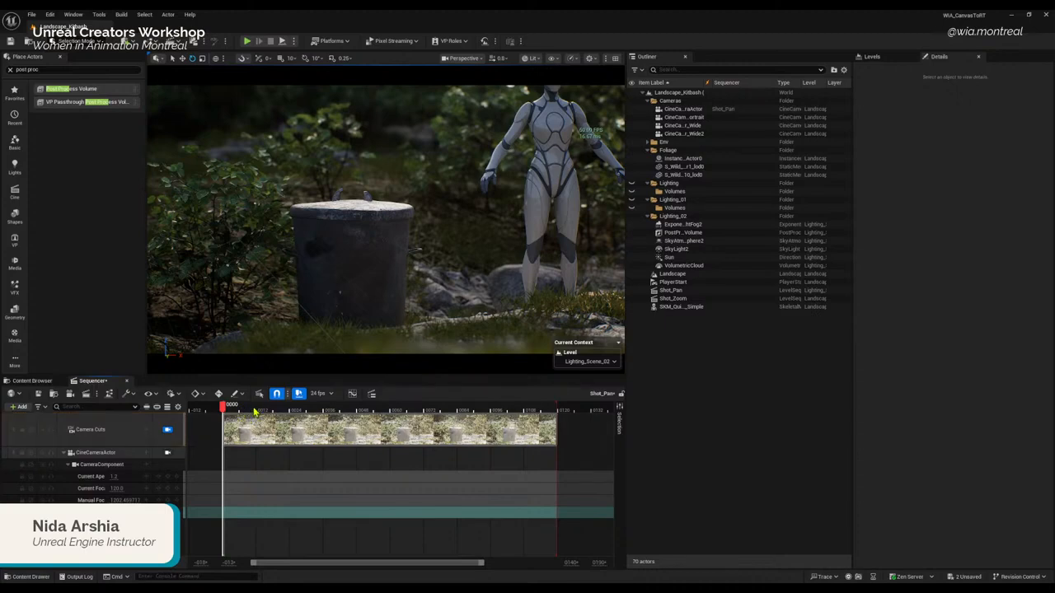
drag(254, 410, 396, 408)
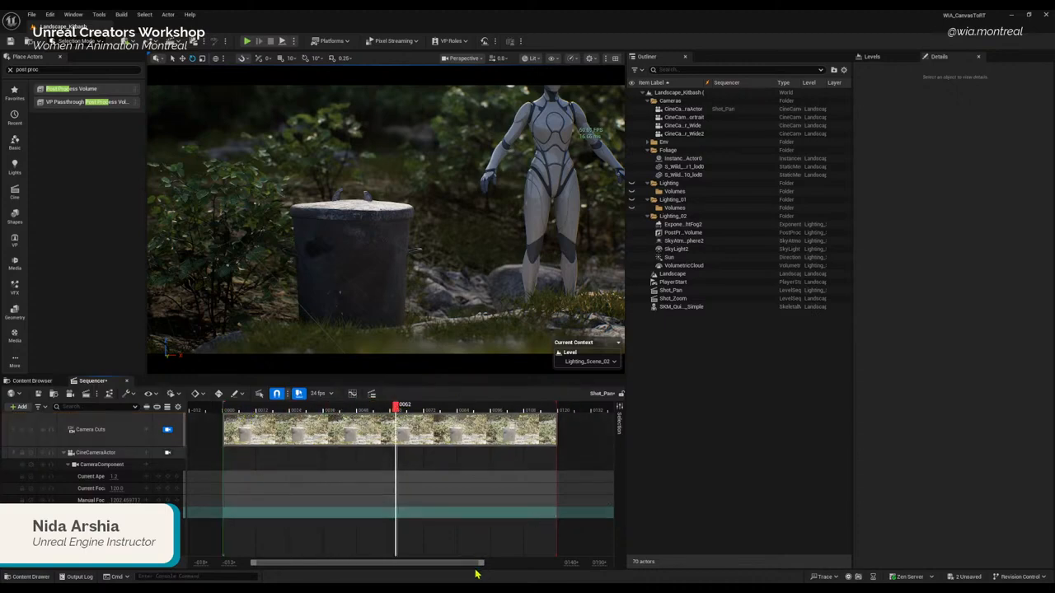
drag(471, 564, 486, 564)
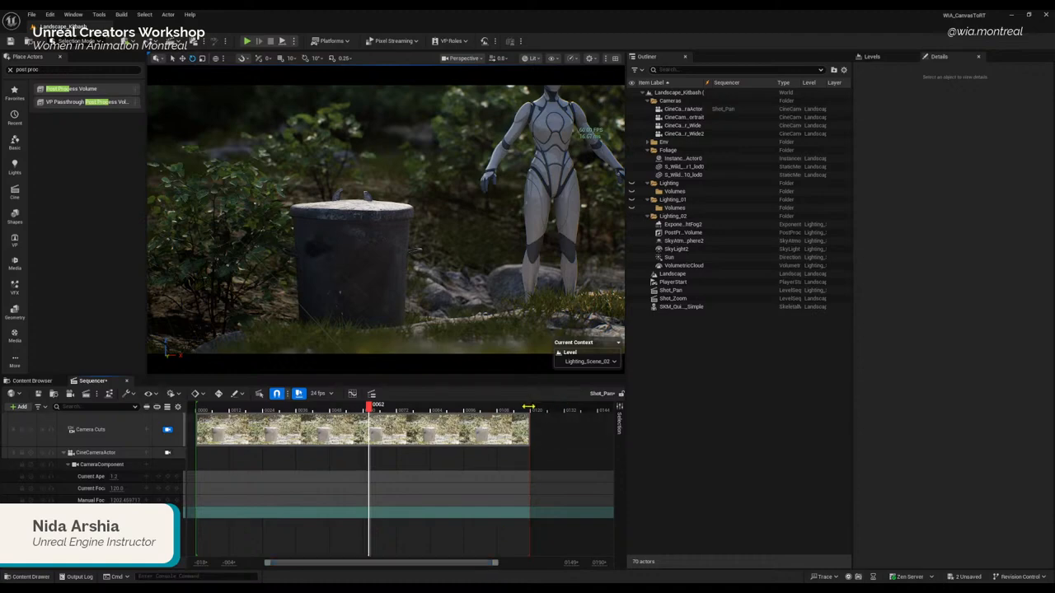
mouse_move(369, 409)
mouse_down()
mouse_move(533, 409)
mouse_move(353, 409)
mouse_move(363, 409)
mouse_up()
Step: Add CineCameraActor_Wide2 to the Shot_Pan sequence as a second camera and look through it in the viewport
click(113, 456)
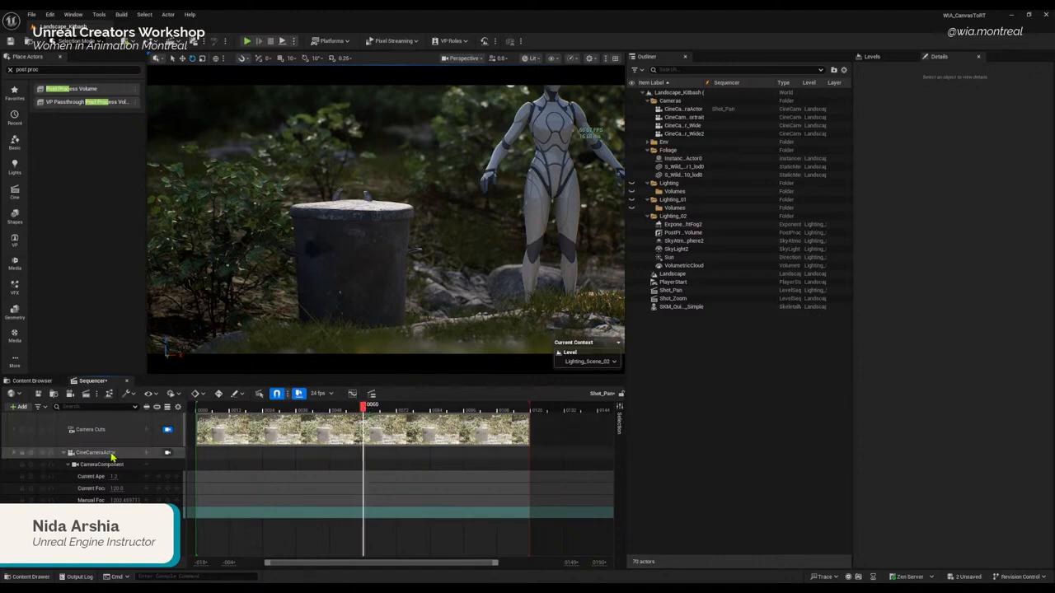
click(691, 134)
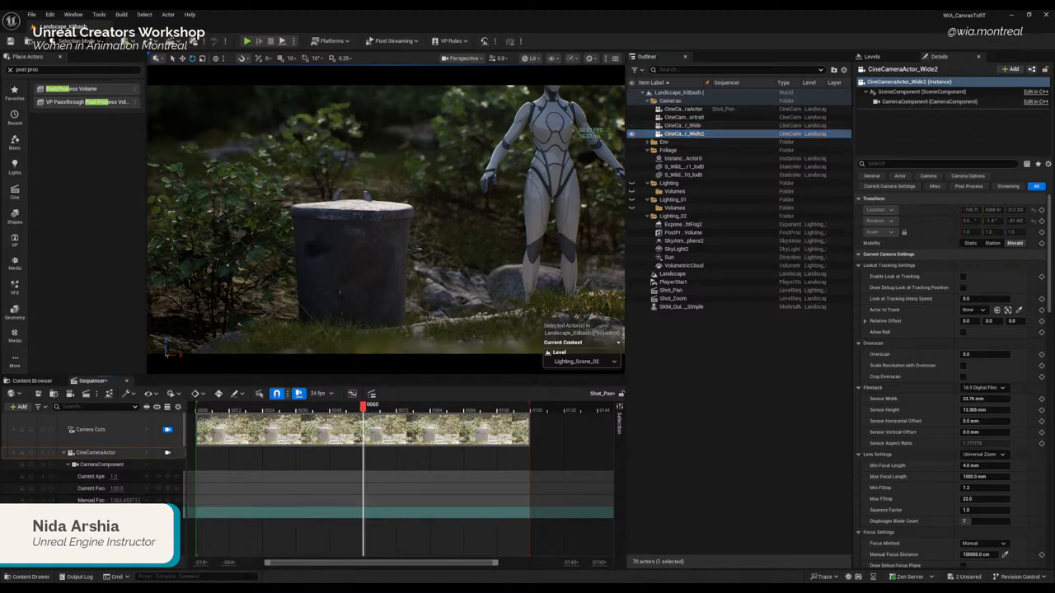
click(689, 126)
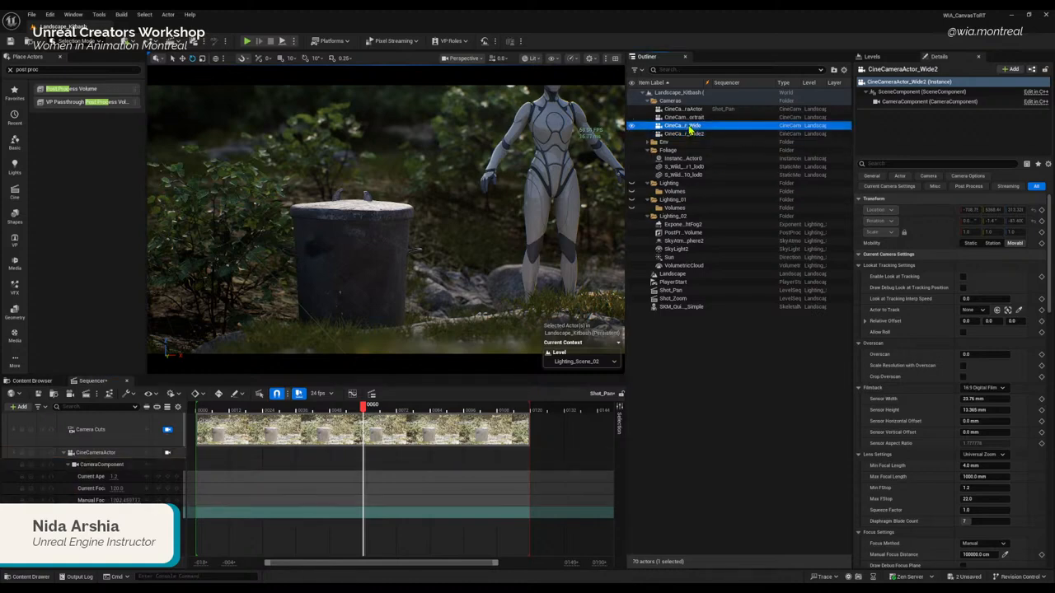
click(675, 134)
key(ctrl+shift+p)
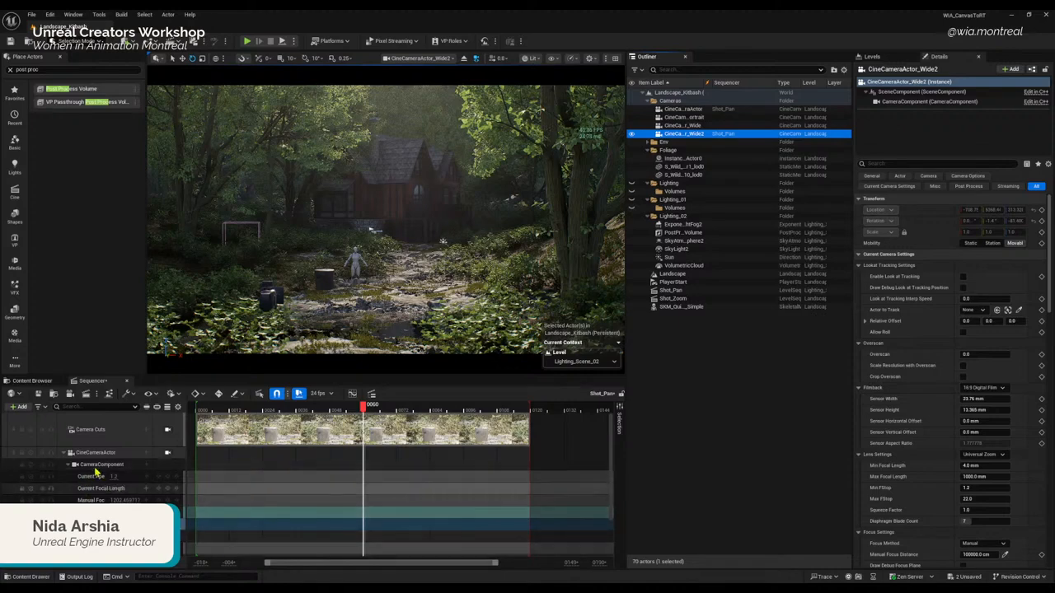
Step: Split the CineCameraActor section of the Camera Cuts track at frame 60
click(368, 434)
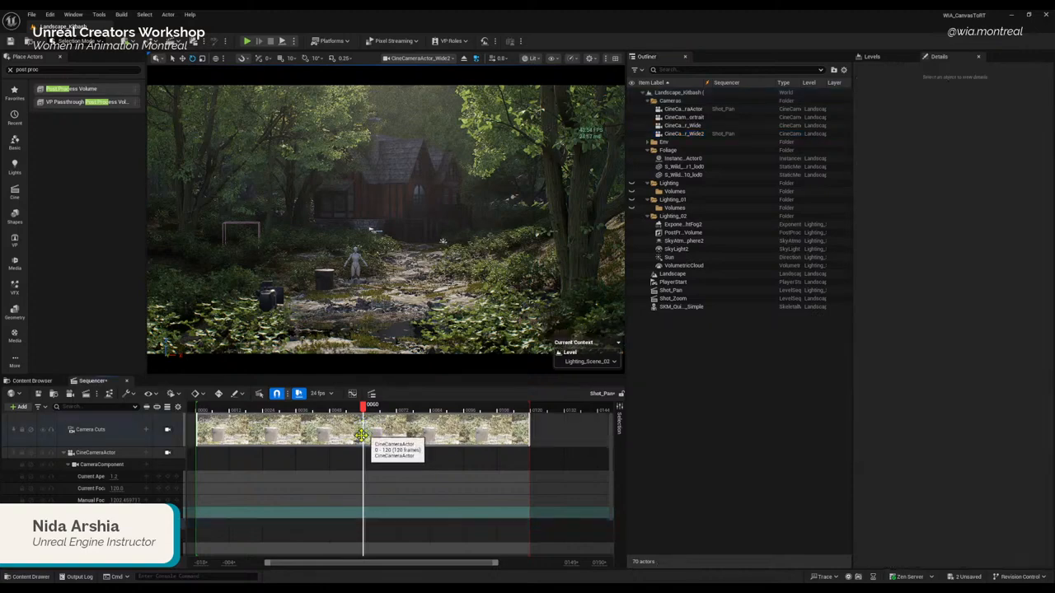
right_click(366, 434)
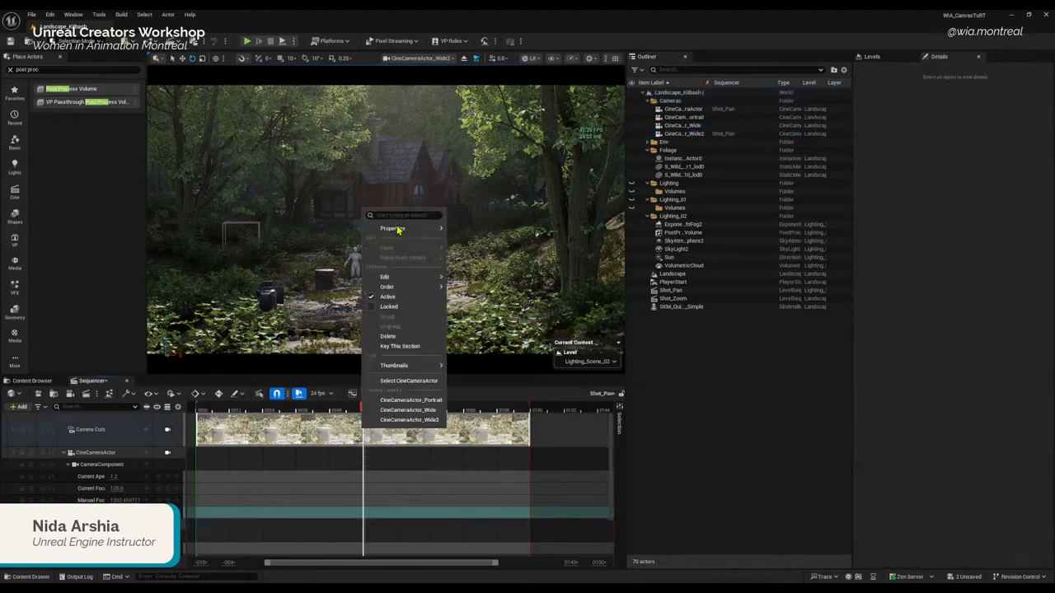
mouse_move(402, 282)
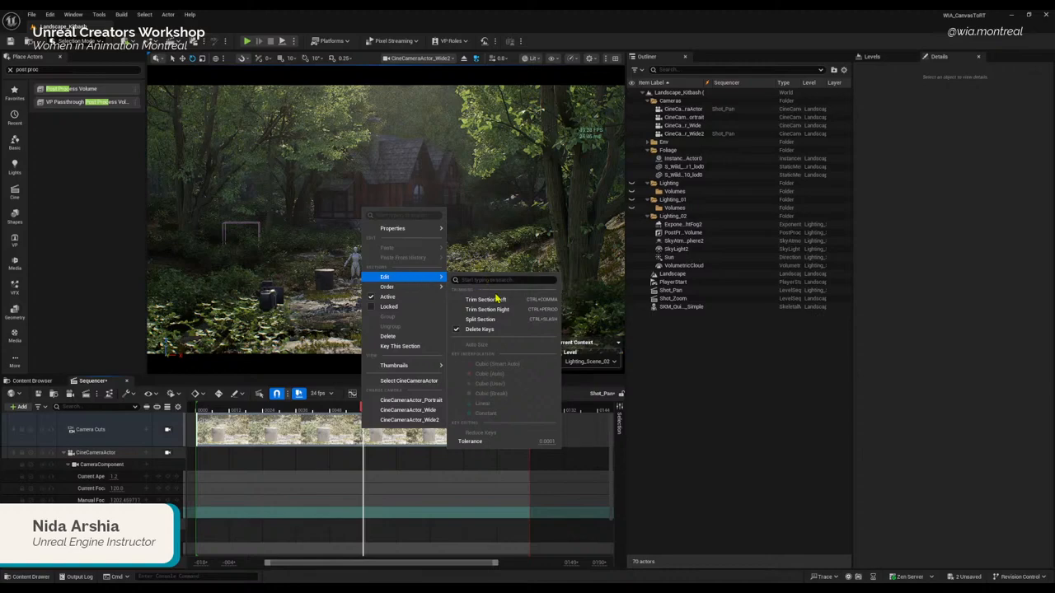
click(492, 321)
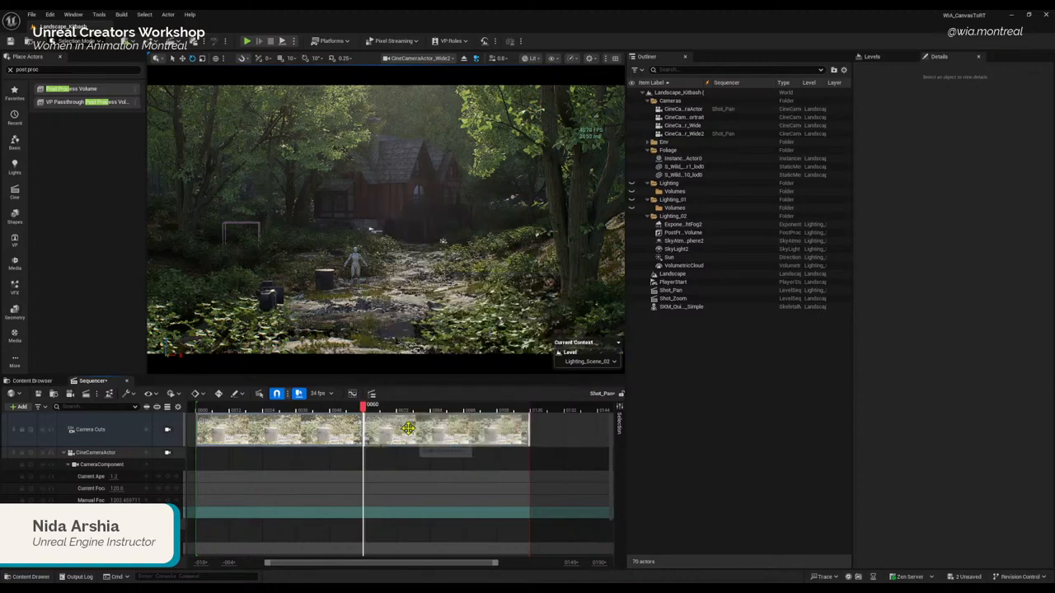
Step: Set the camera binding of the first Camera Cuts section, frames 0 to 60, to CineCameraActor_Wide2
click(294, 408)
click(268, 409)
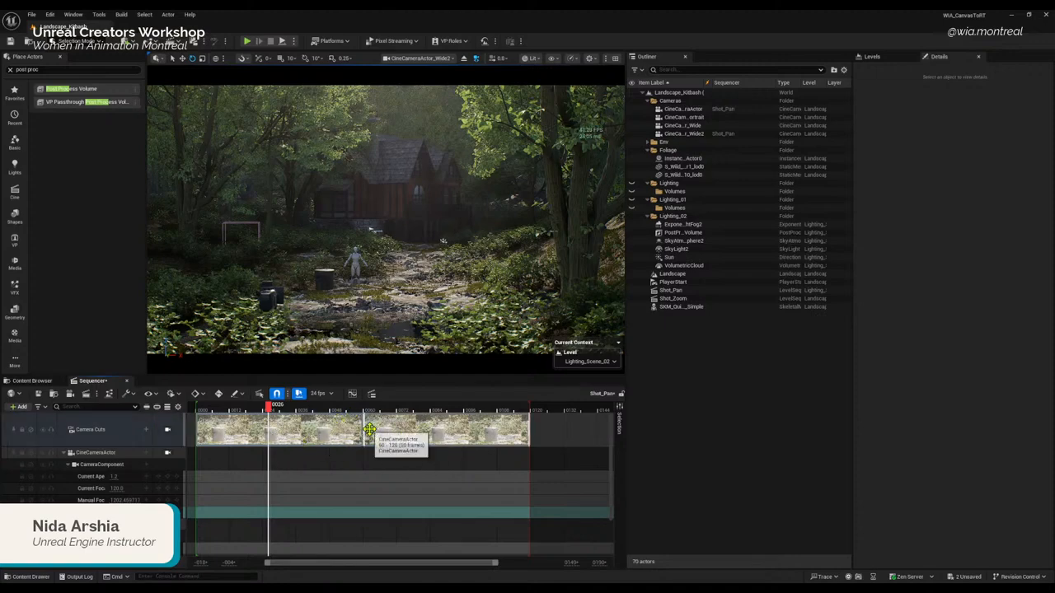
right_click(321, 433)
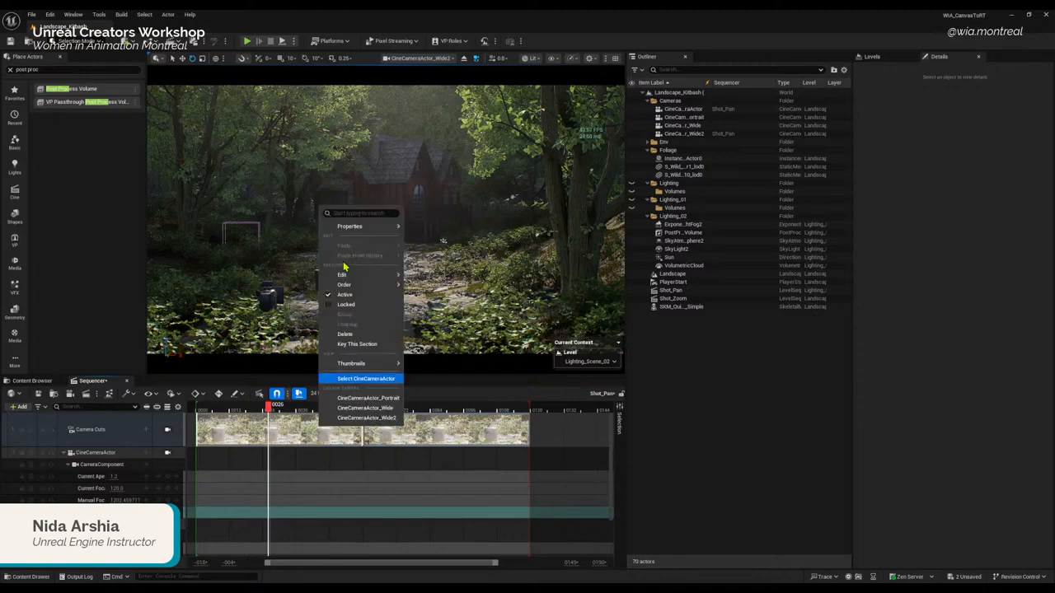
mouse_move(355, 228)
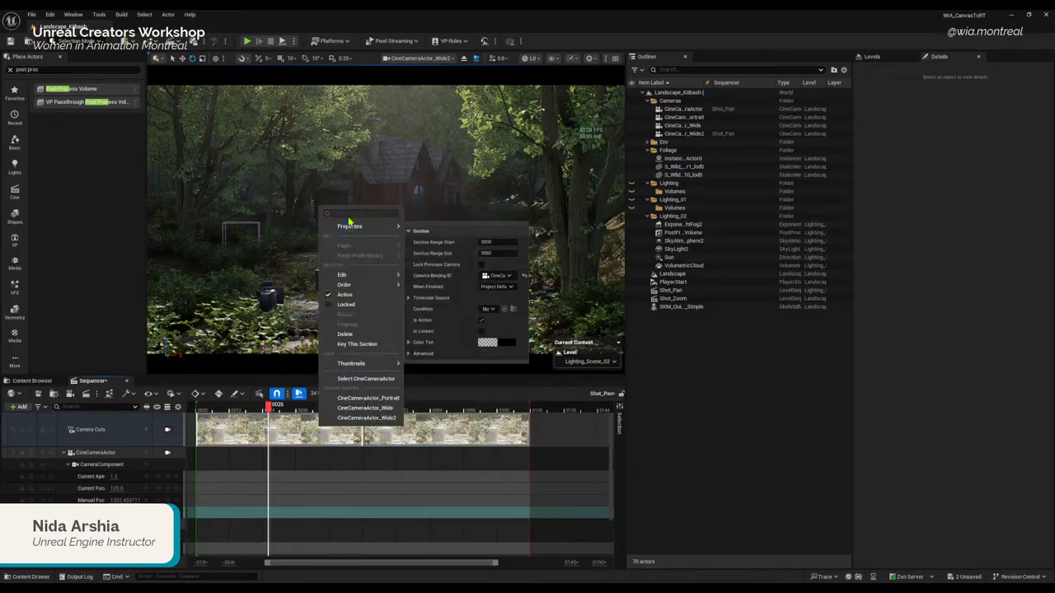
click(511, 277)
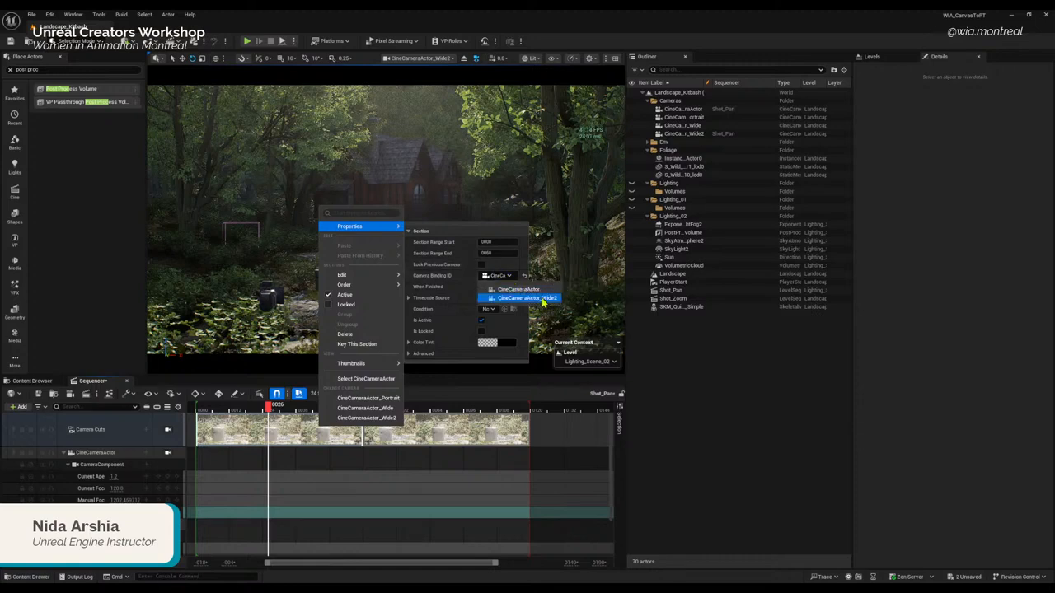
click(542, 300)
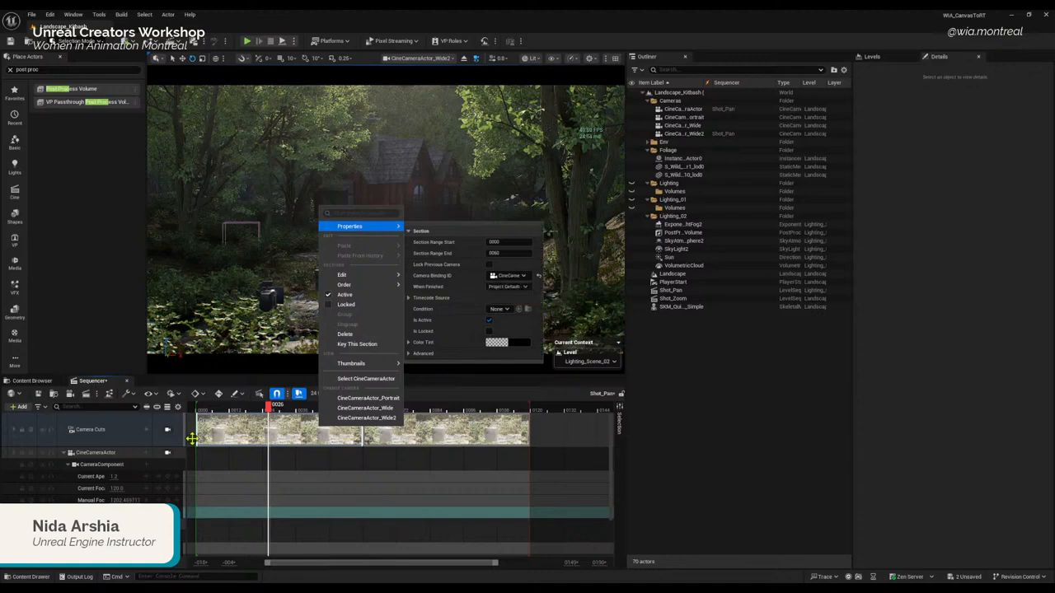
click(270, 411)
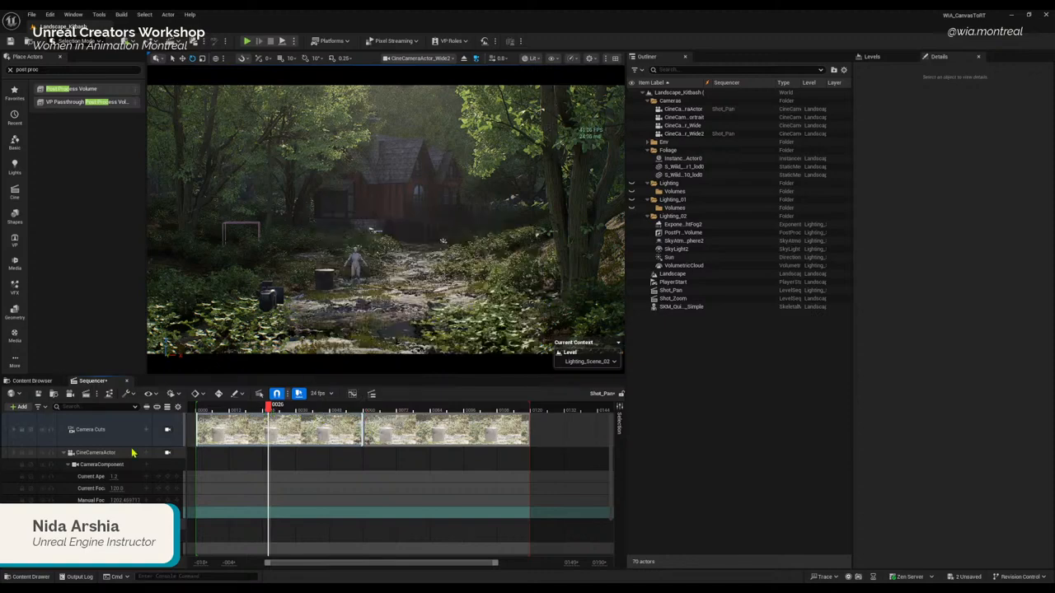
Step: Lock the viewport to the Camera Cuts track and scrub across the frame 60 cut to preview both cameras
click(169, 432)
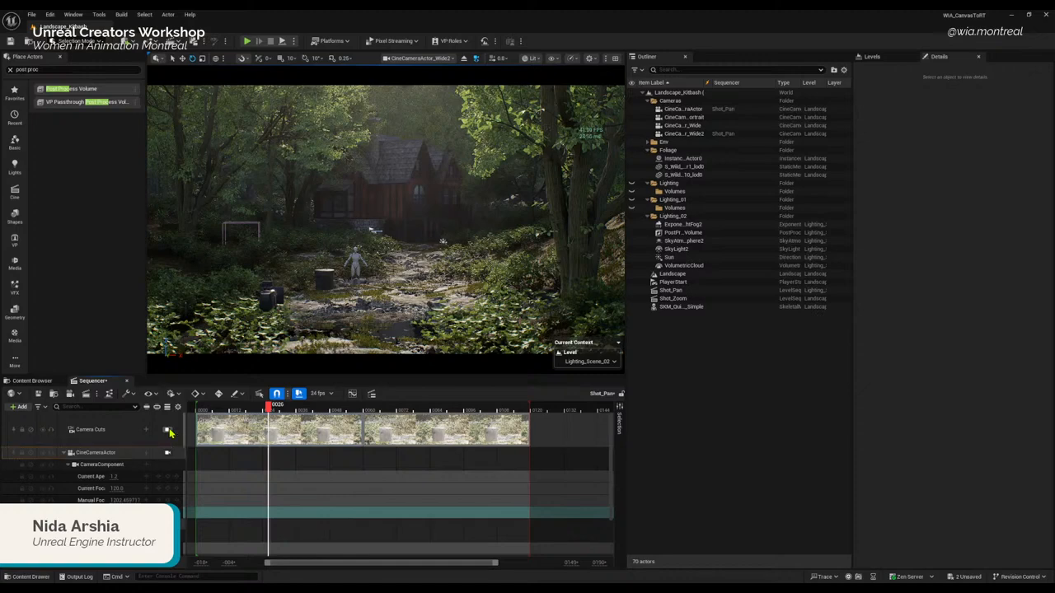
click(169, 432)
drag(269, 405, 508, 420)
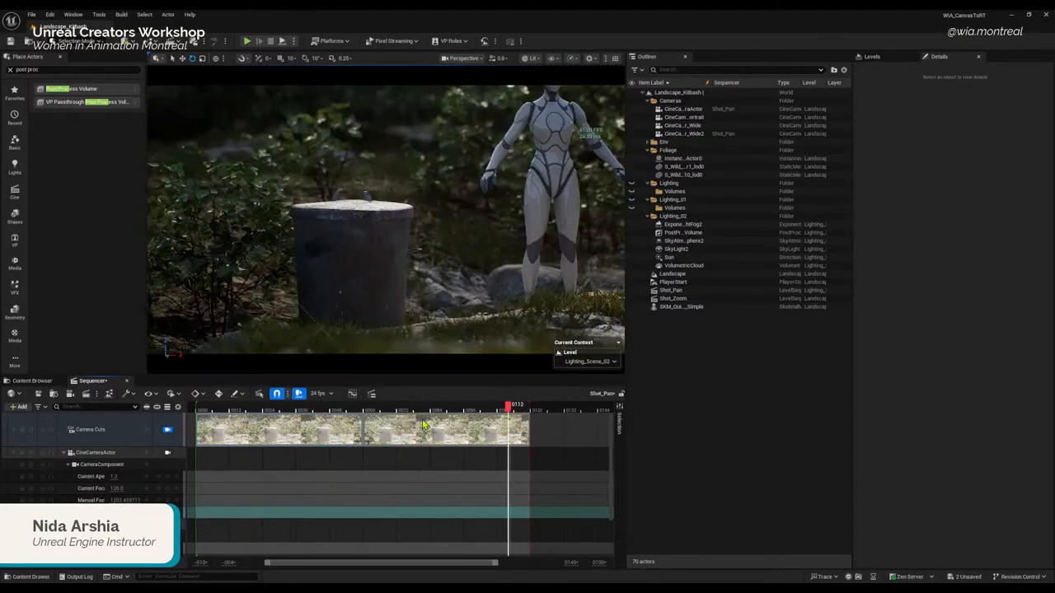
drag(423, 425, 302, 419)
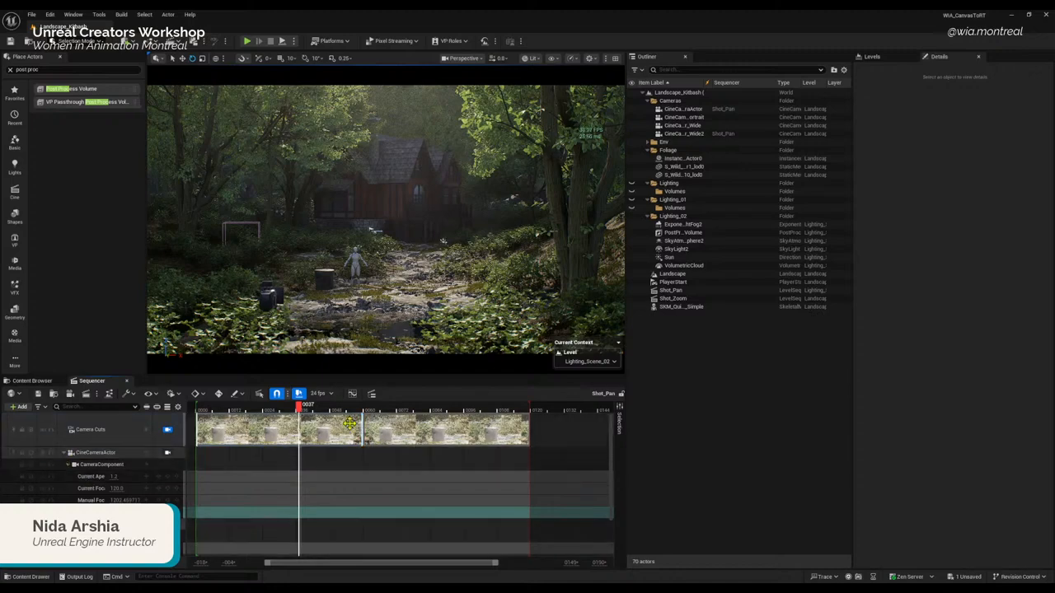
Step: Return the playhead to frame 0 and key the CineCameraActor's Transform track there
drag(198, 412, 203, 412)
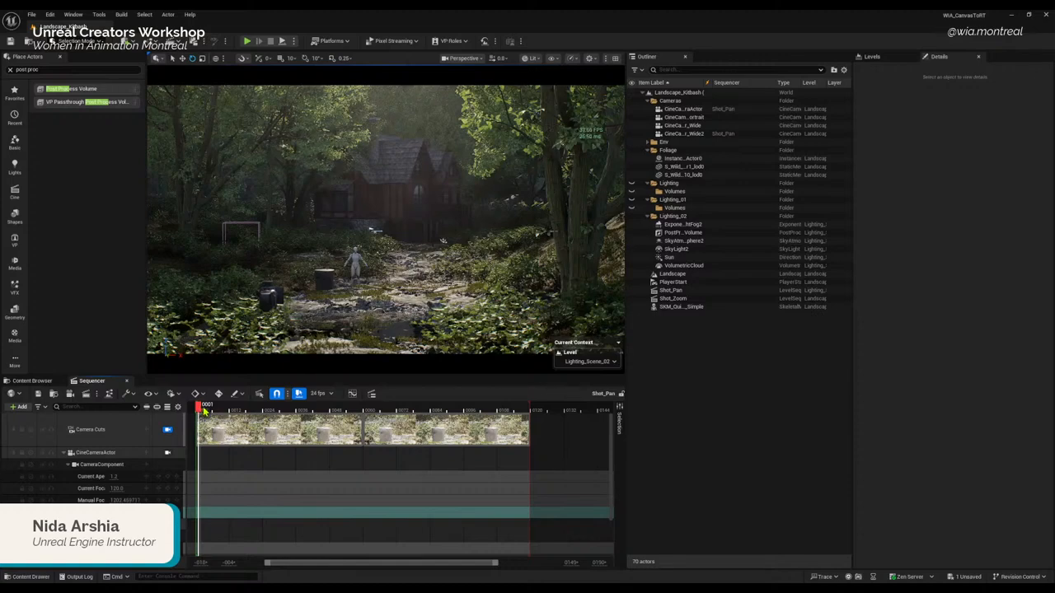
click(55, 567)
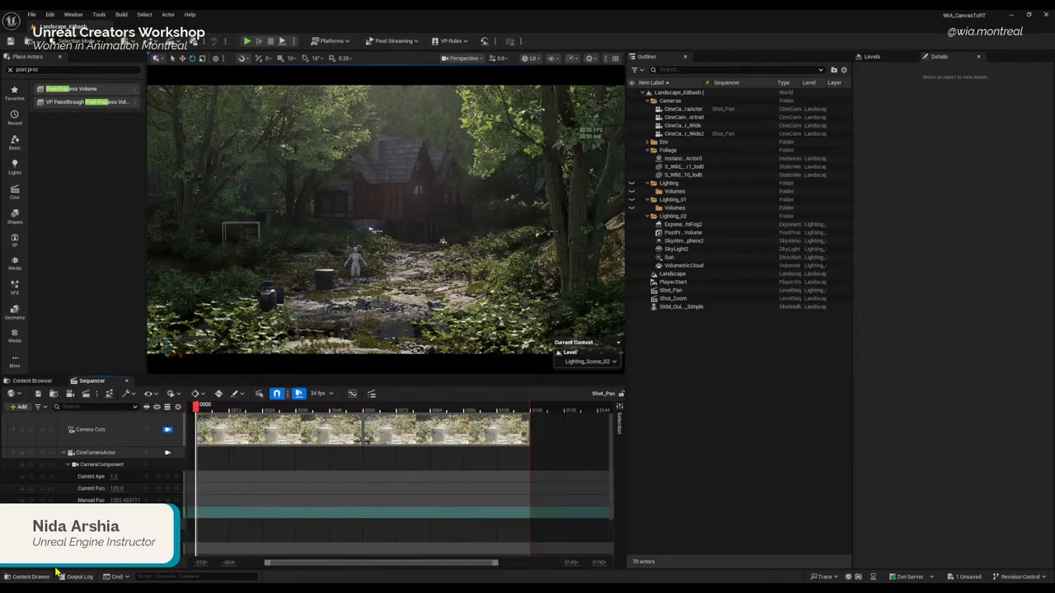
click(97, 453)
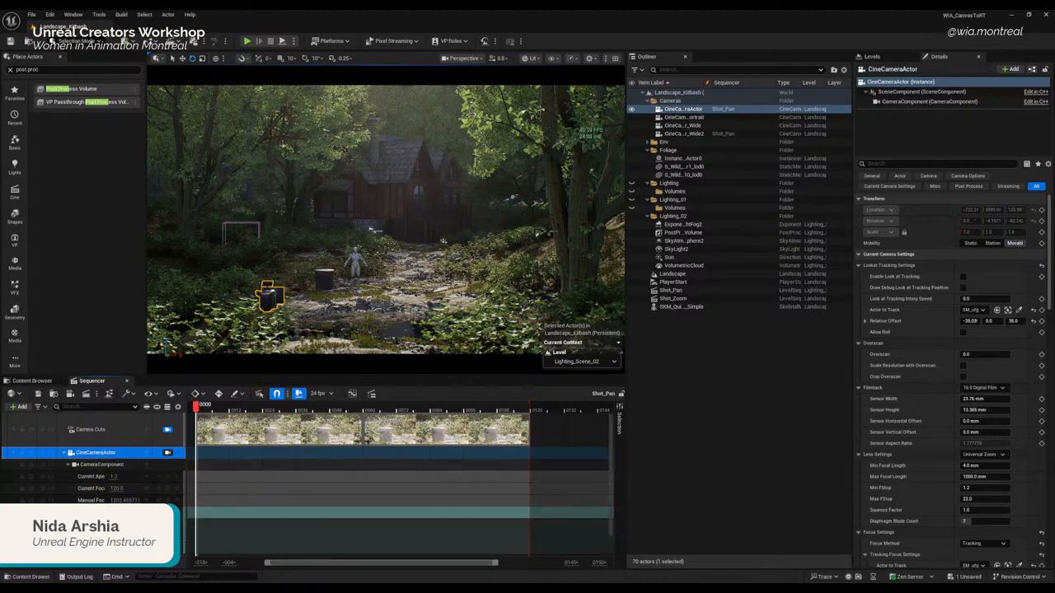
click(97, 512)
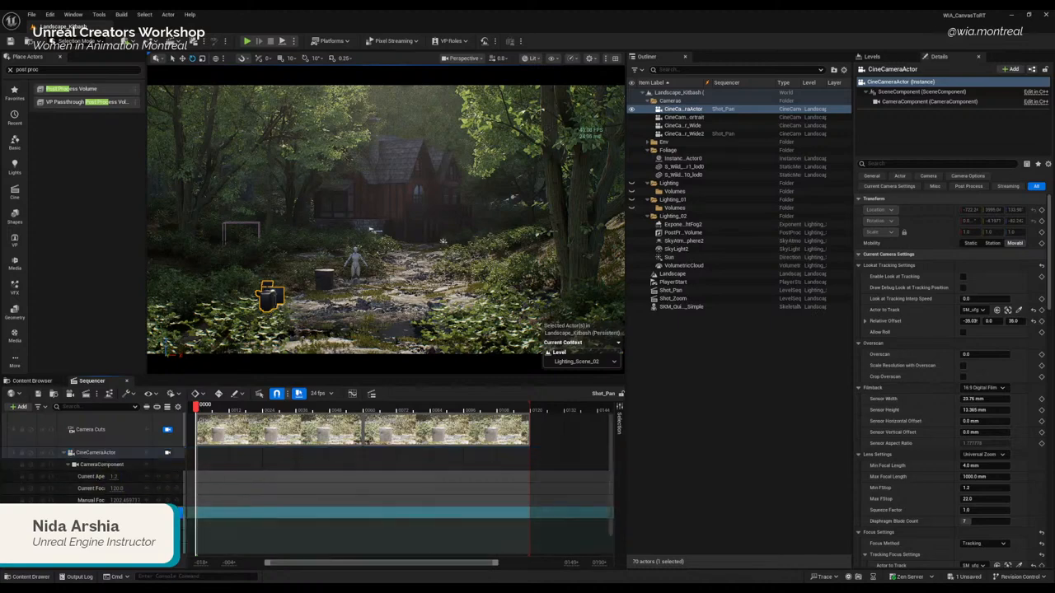
click(95, 455)
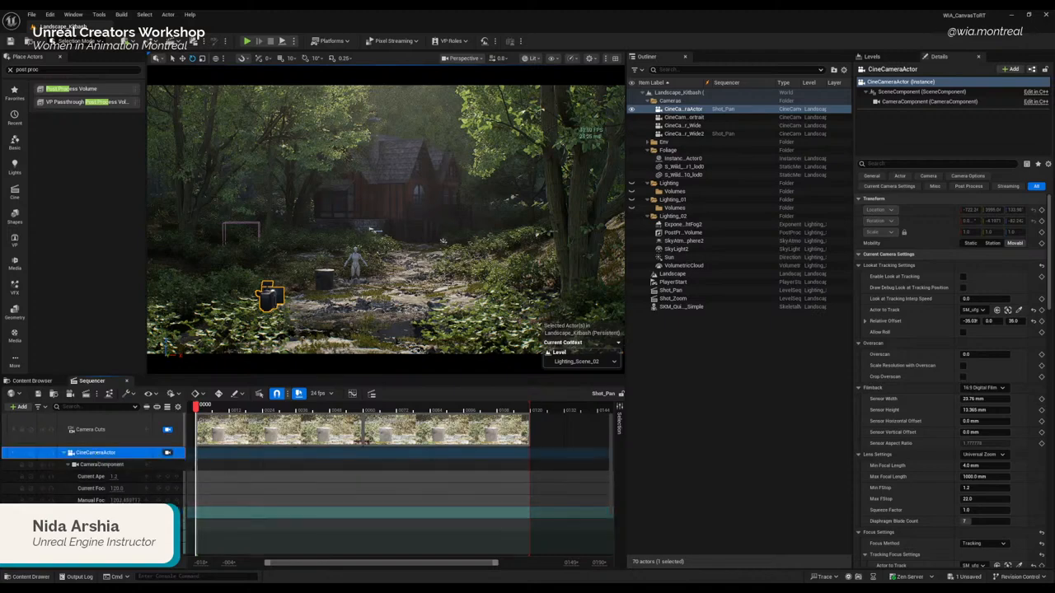
scroll(99, 469, down, 1)
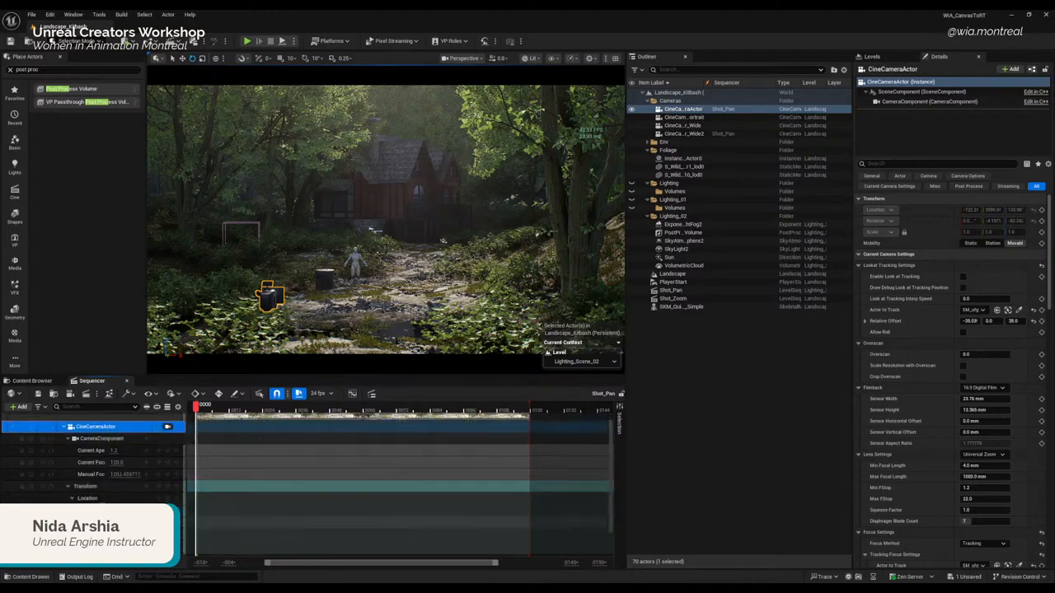
click(169, 488)
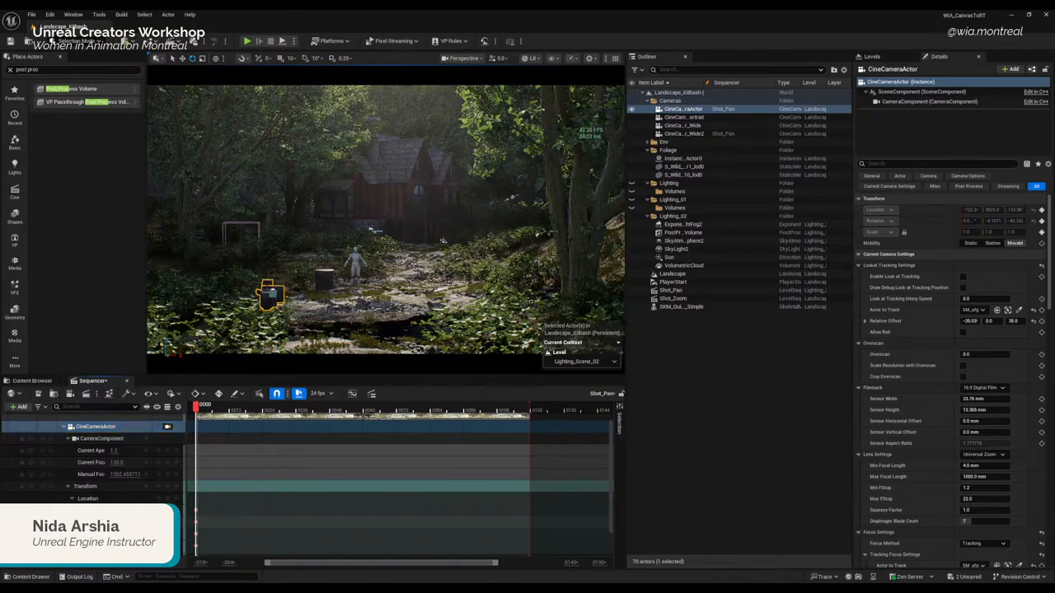
Step: Undo the last key value change and show the CineCameraActor's Location channels in the track list
key(ctrl+z)
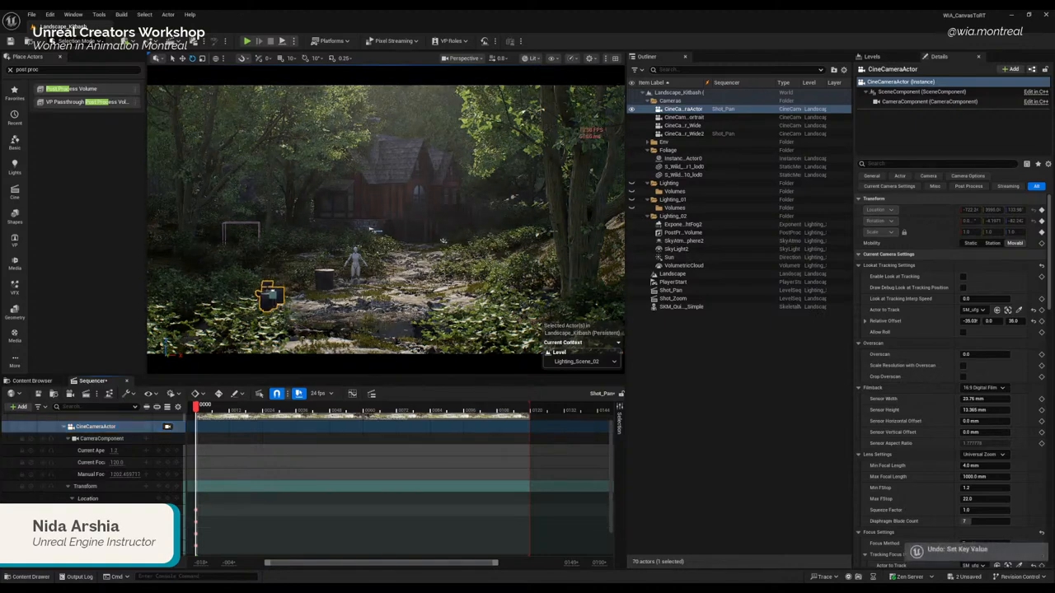
scroll(123, 511, up, 2)
scroll(131, 480, down, 2)
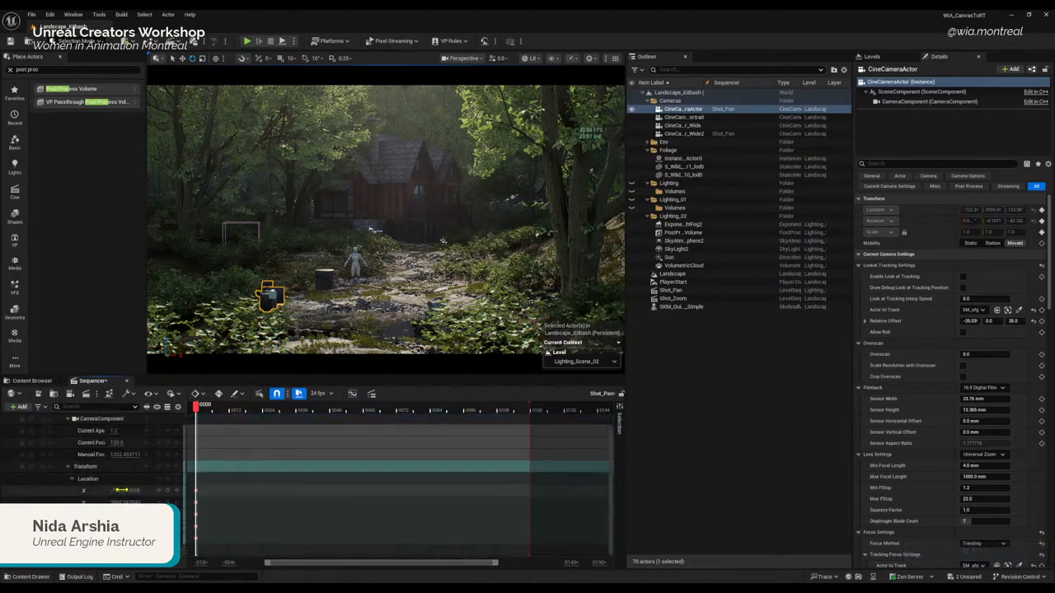
Step: Undo the last keys added to CineCameraActor and collapse its tracks in the Shot_Pan sequence
key(ctrl+z)
scroll(107, 478, up, 3)
click(65, 454)
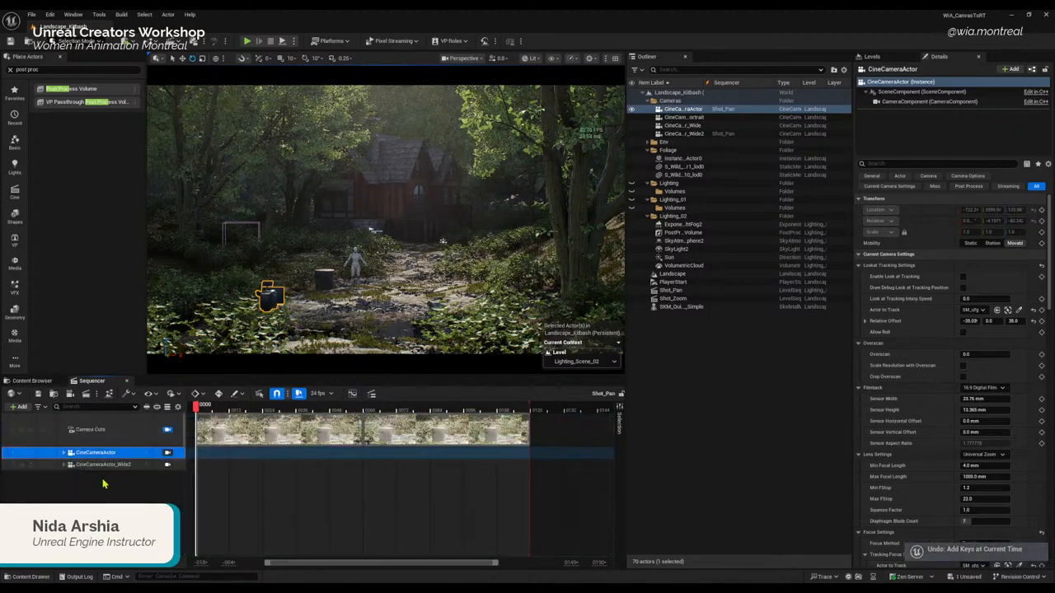
Step: Lower CineCameraActor_Wide2's X location to shift the starting view sideways, and key it at frame 0
click(90, 465)
click(64, 465)
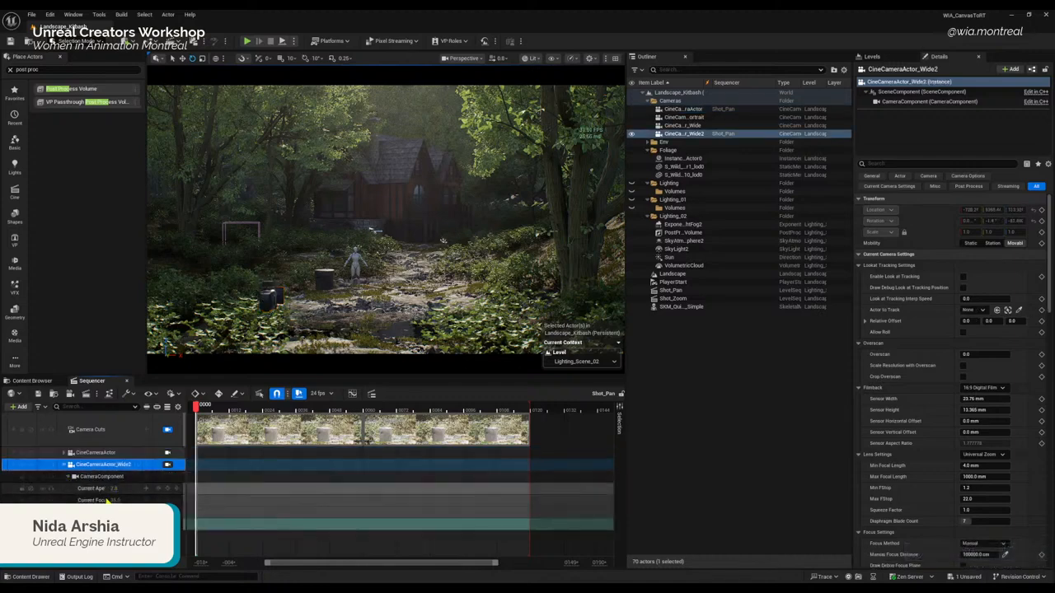
scroll(103, 537, down, 1)
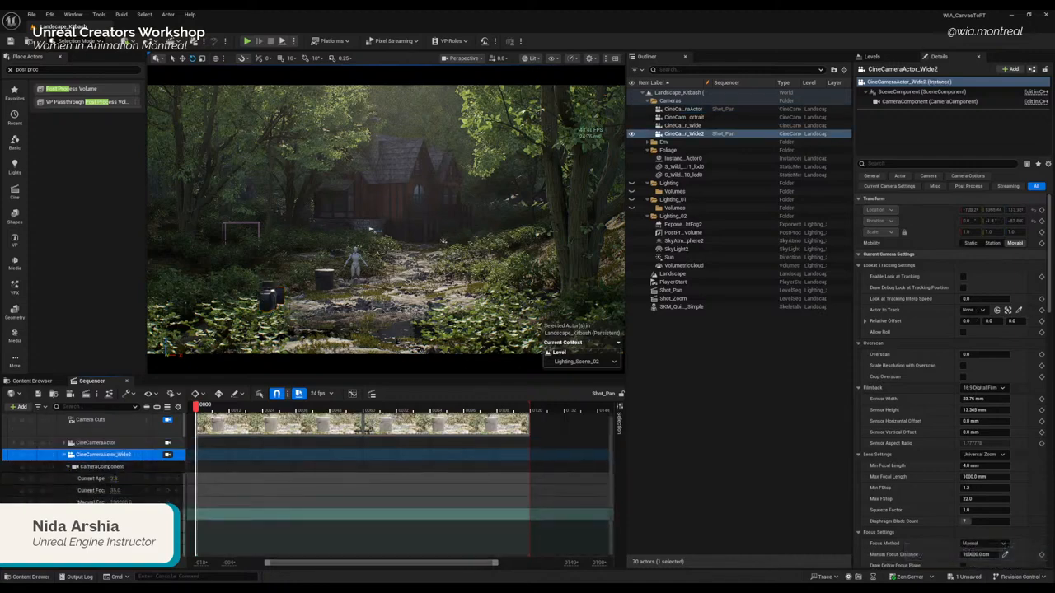
scroll(103, 538, down, 3)
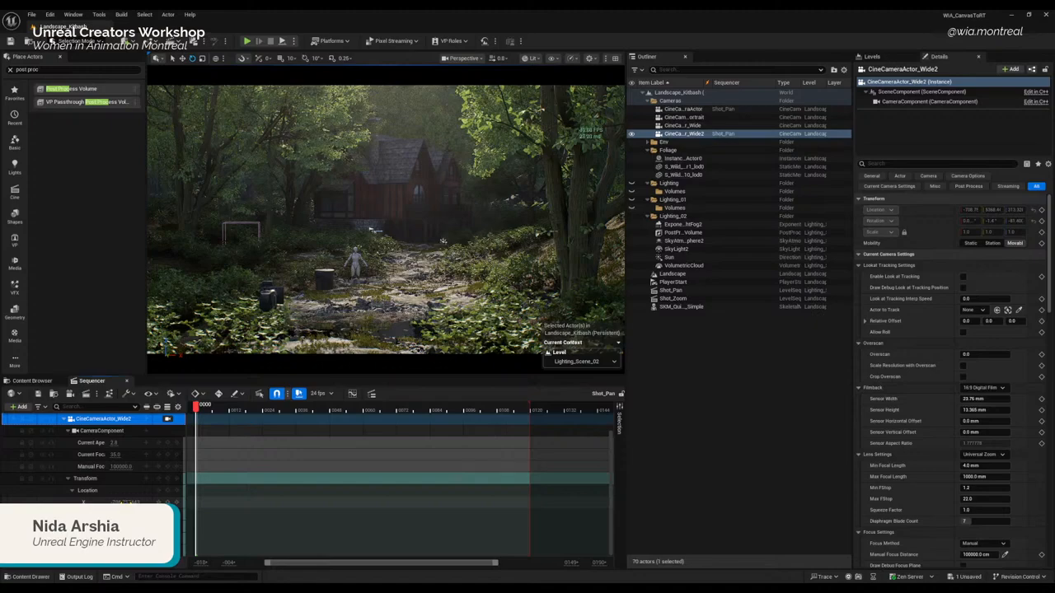
drag(124, 501, 56, 502)
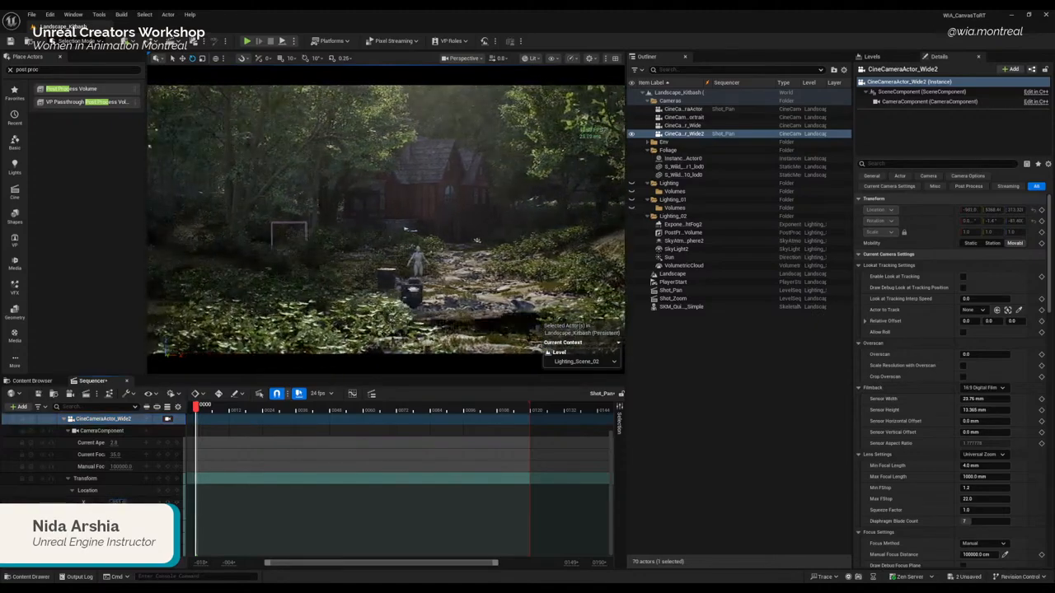
click(167, 501)
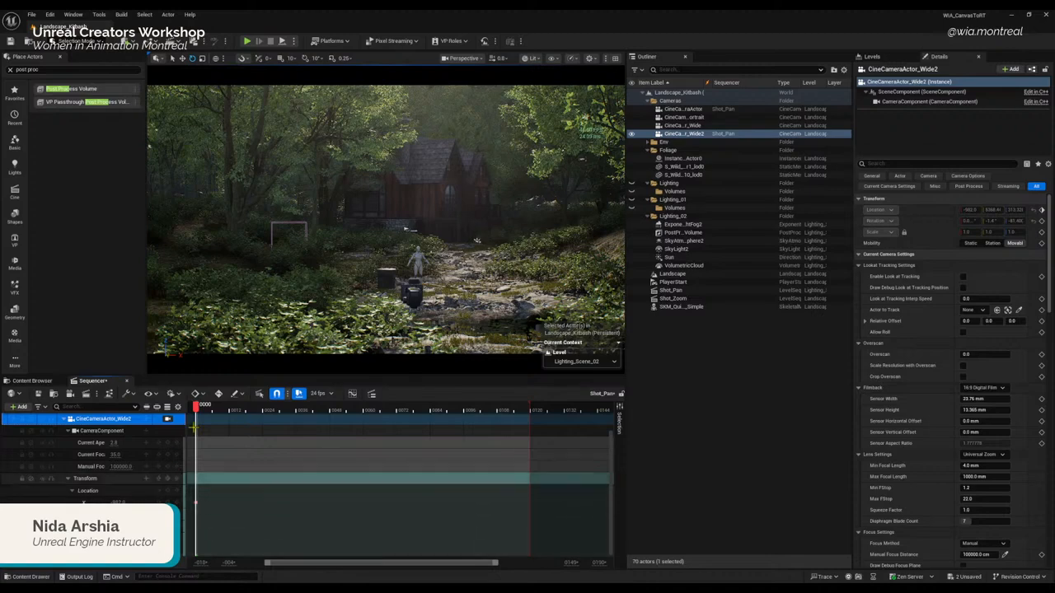
Step: Raise CineCameraActor_Wide2's X location at frame 59 to create the end key of its sideways move
drag(211, 412, 368, 416)
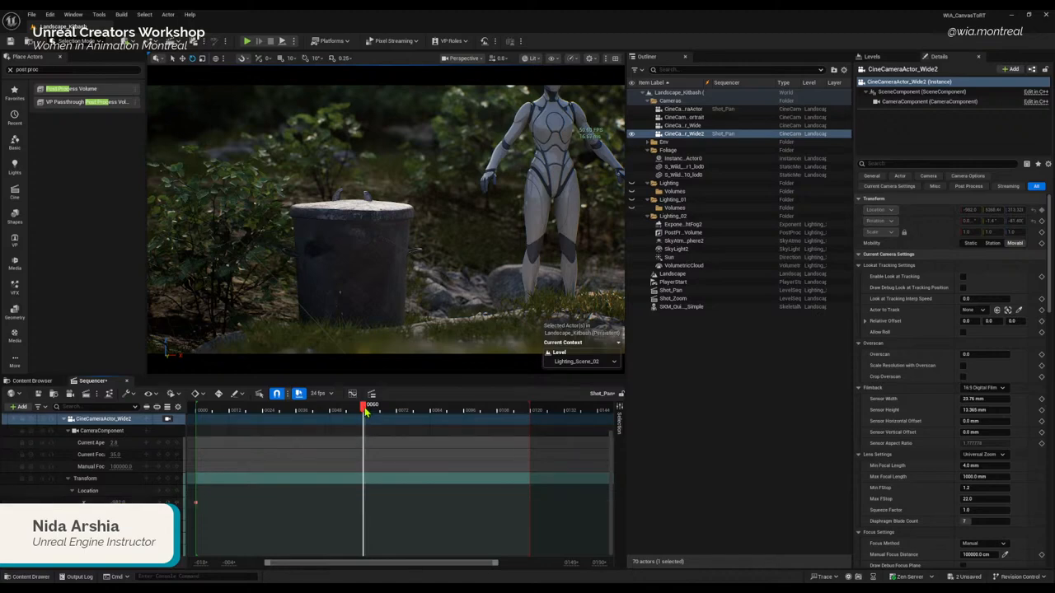
drag(365, 412, 361, 412)
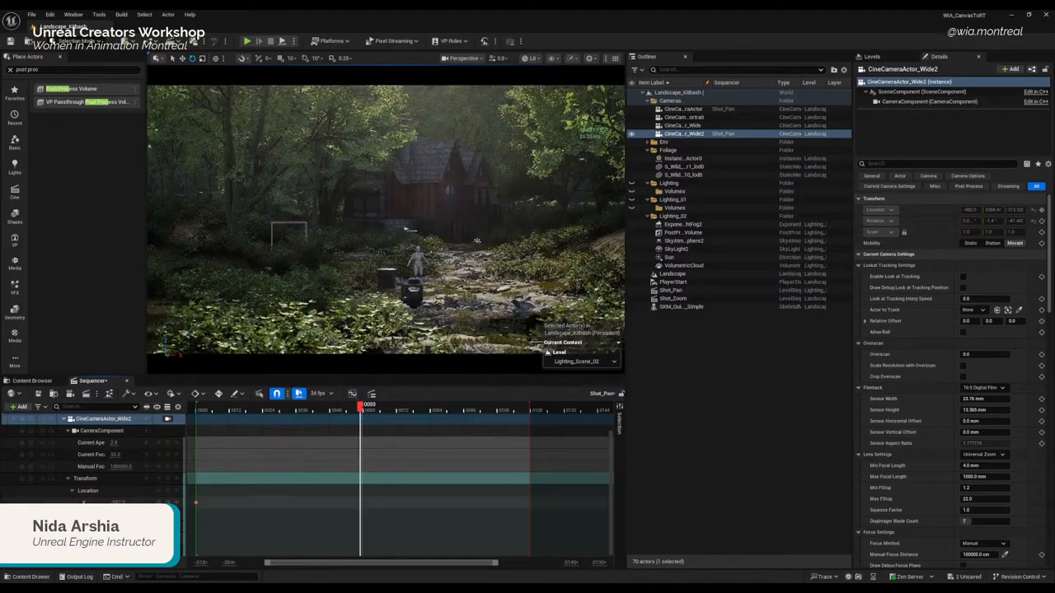
drag(118, 503, 217, 503)
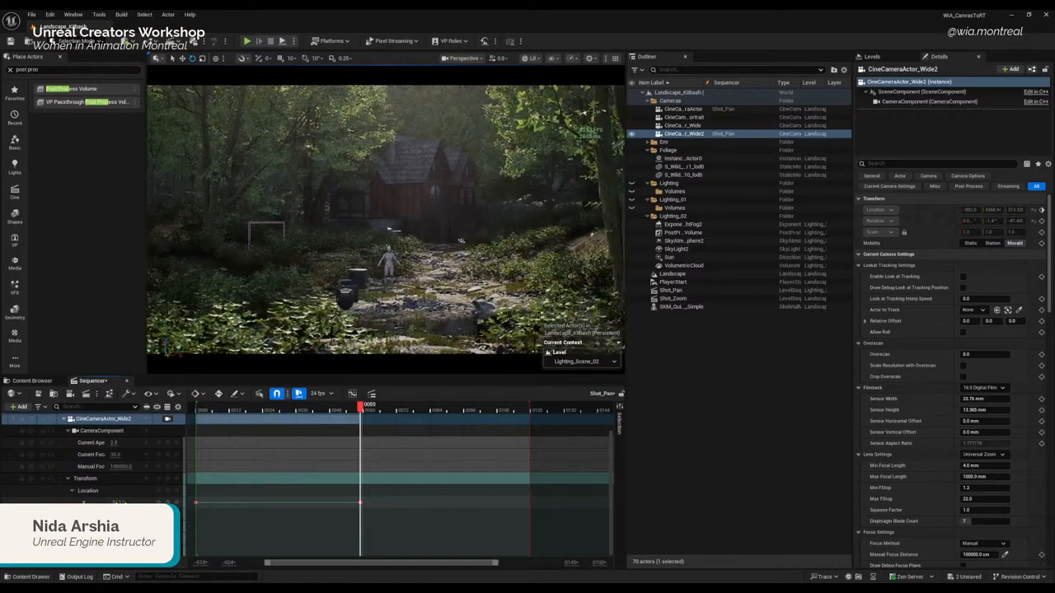
Step: Play back the wide camera's sideways move from frame 0 to check its motion
drag(361, 406, 191, 406)
key(space)
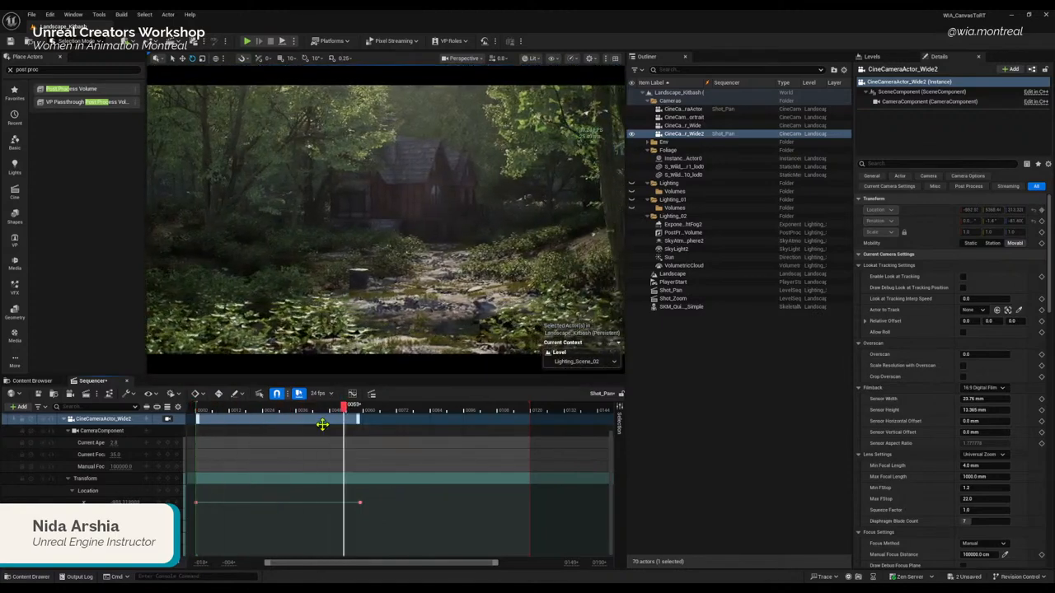
drag(349, 410, 198, 412)
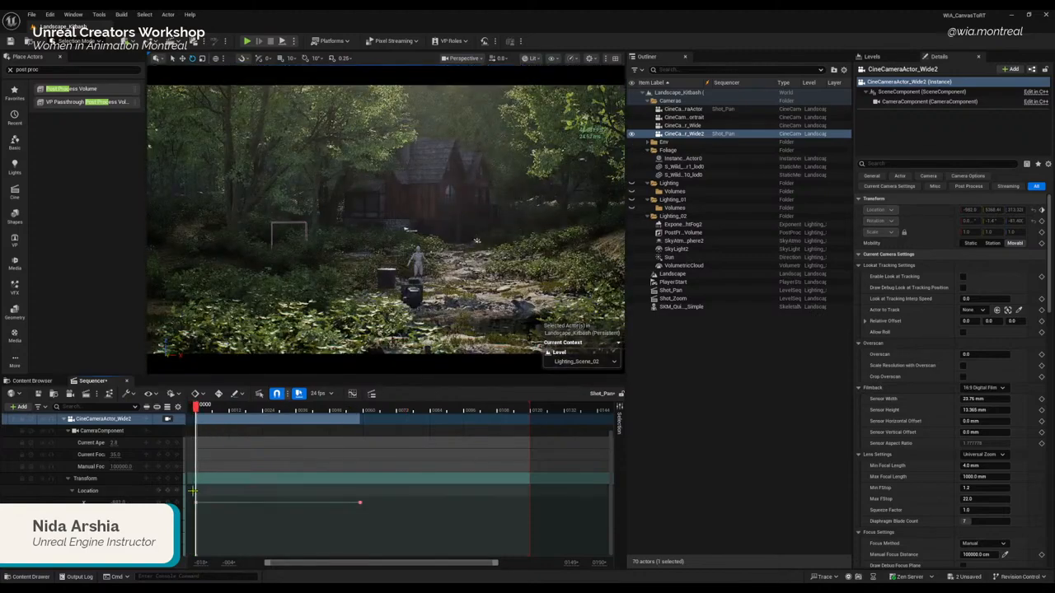
Step: Set the interpolation of both X location keys of CineCameraActor_Wide2 to Linear
drag(191, 497, 226, 517)
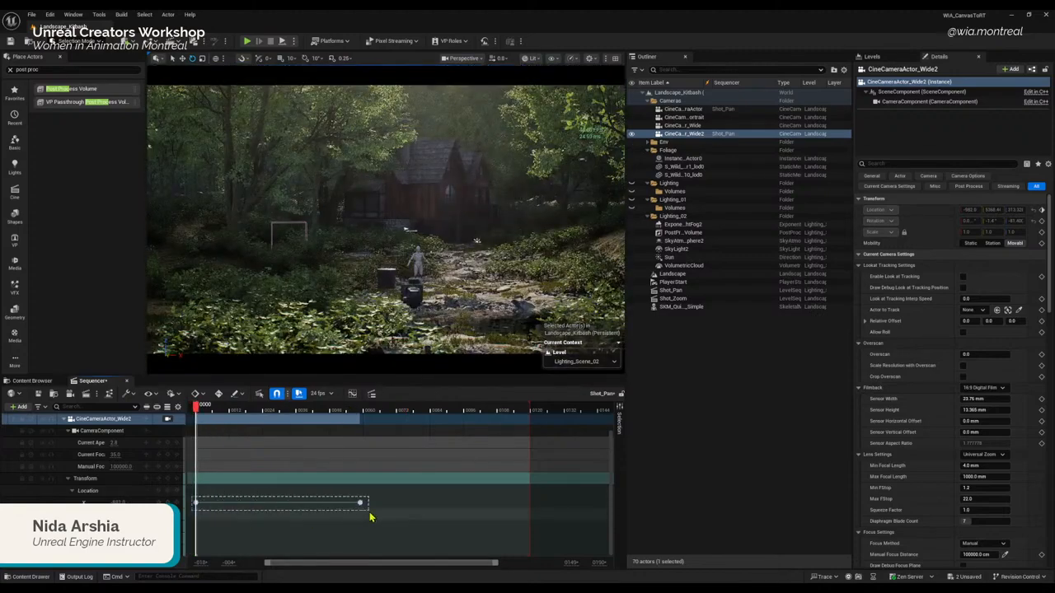
drag(370, 517, 369, 511)
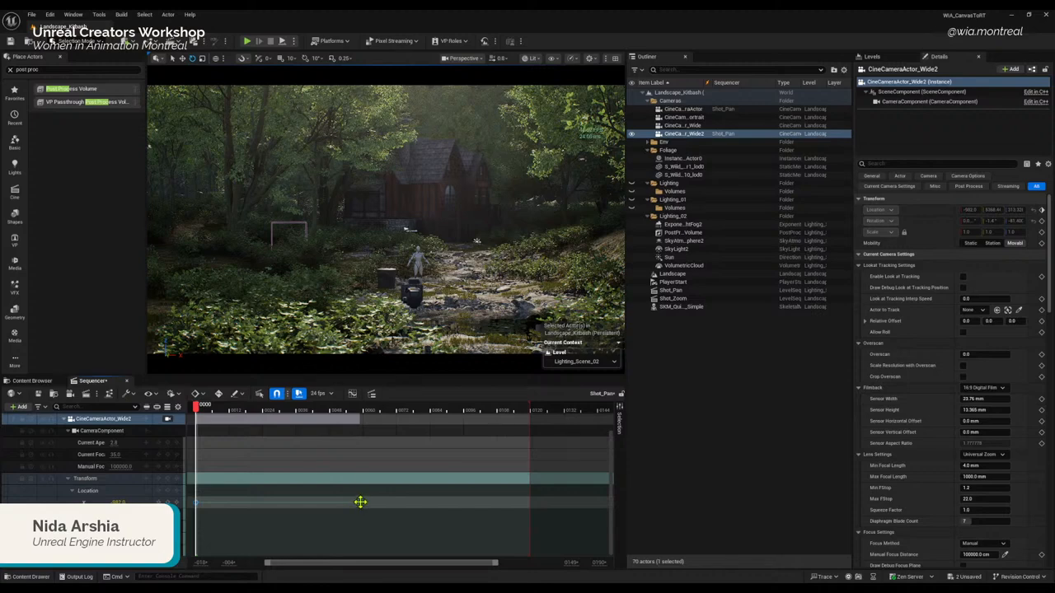
right_click(361, 502)
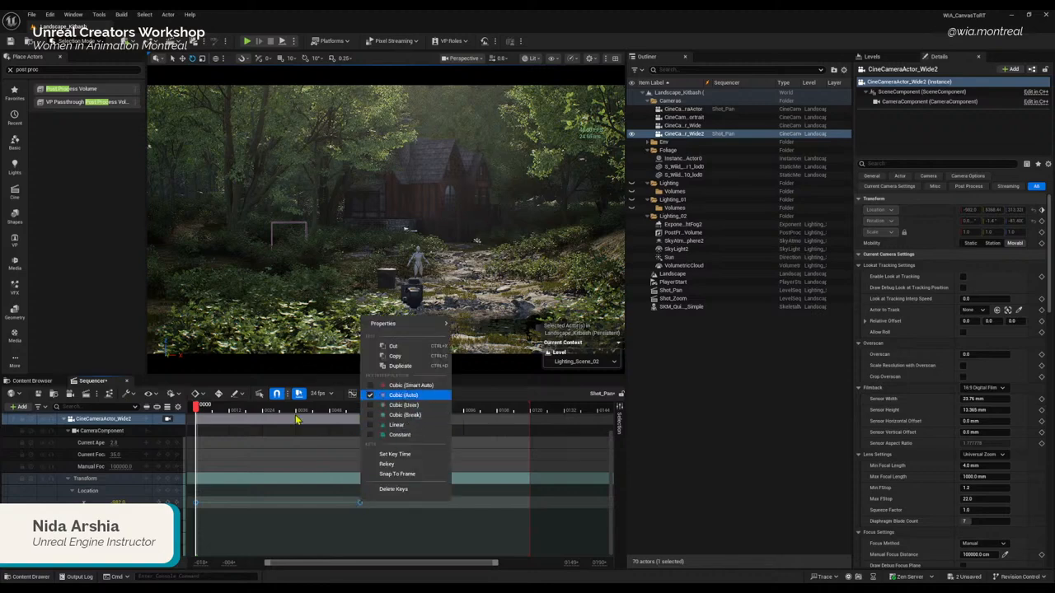
click(372, 427)
Step: Replay the wide shot from frame 0 to review the pan with linear keys
drag(222, 413, 198, 412)
key(space)
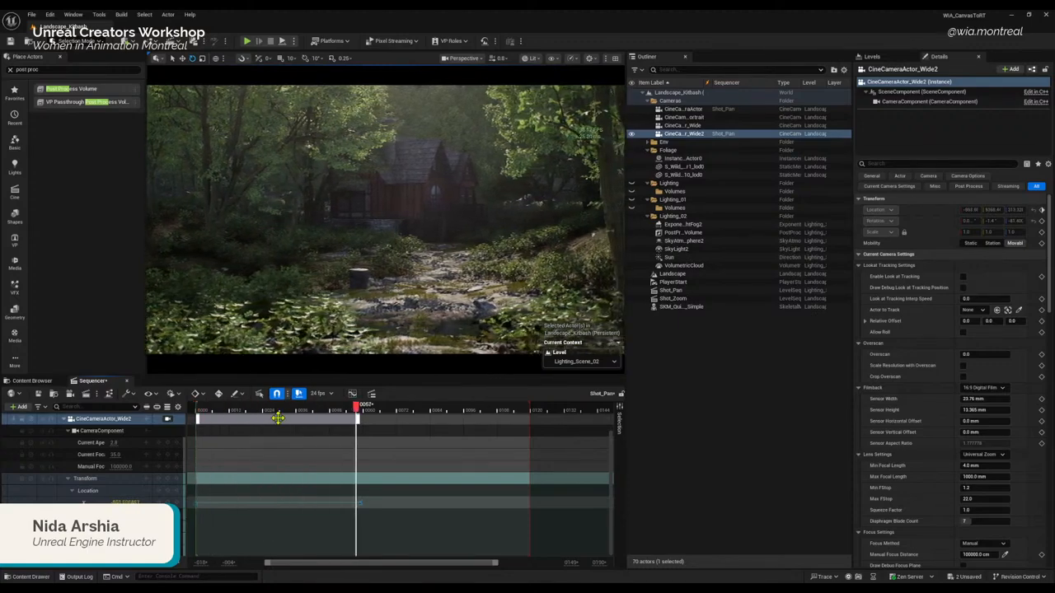
key(space)
drag(270, 410, 198, 416)
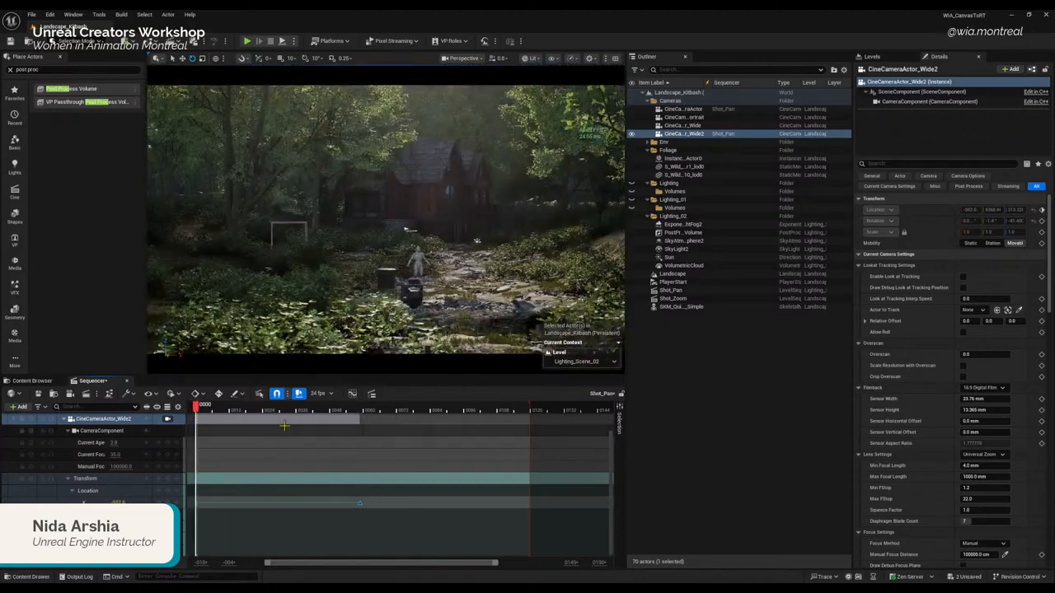
key(space)
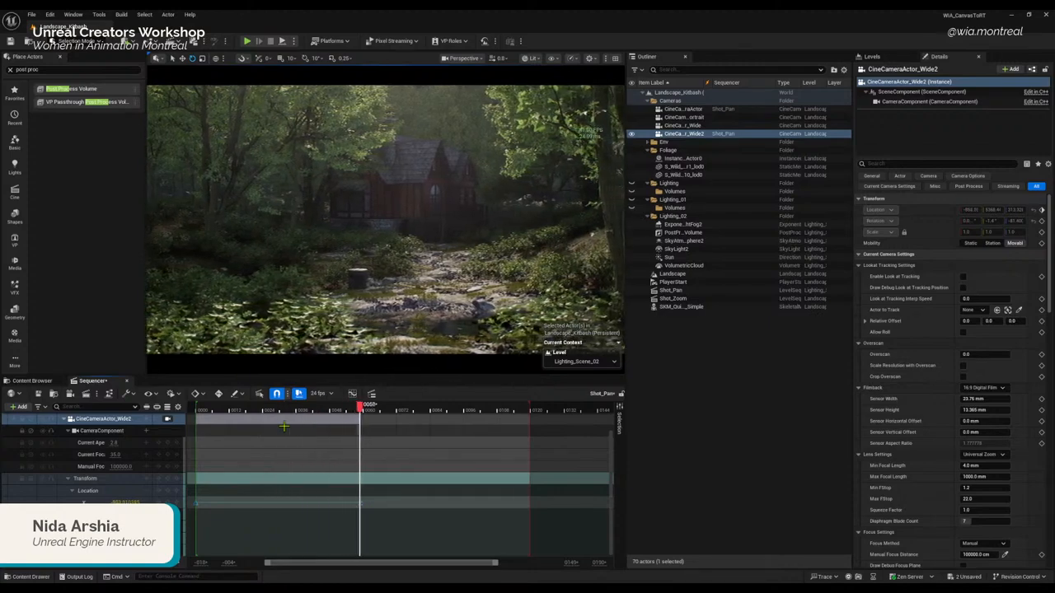
Step: Place the playhead at frame 59, collapse CineCameraActor_Wide2's tracks, and select and expand CineCameraActor
drag(395, 414, 362, 414)
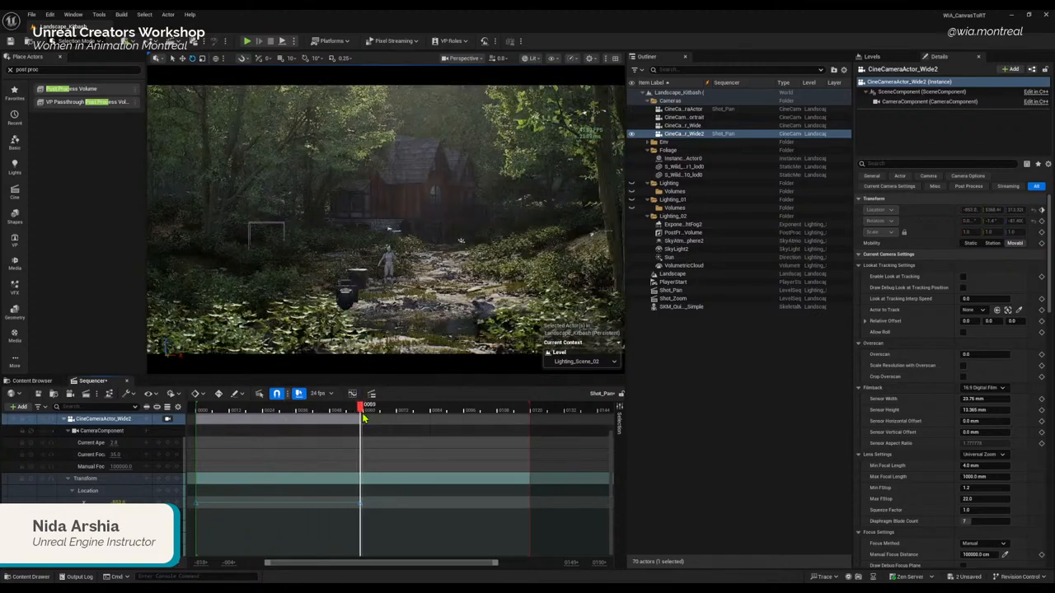
click(65, 419)
click(60, 462)
click(64, 454)
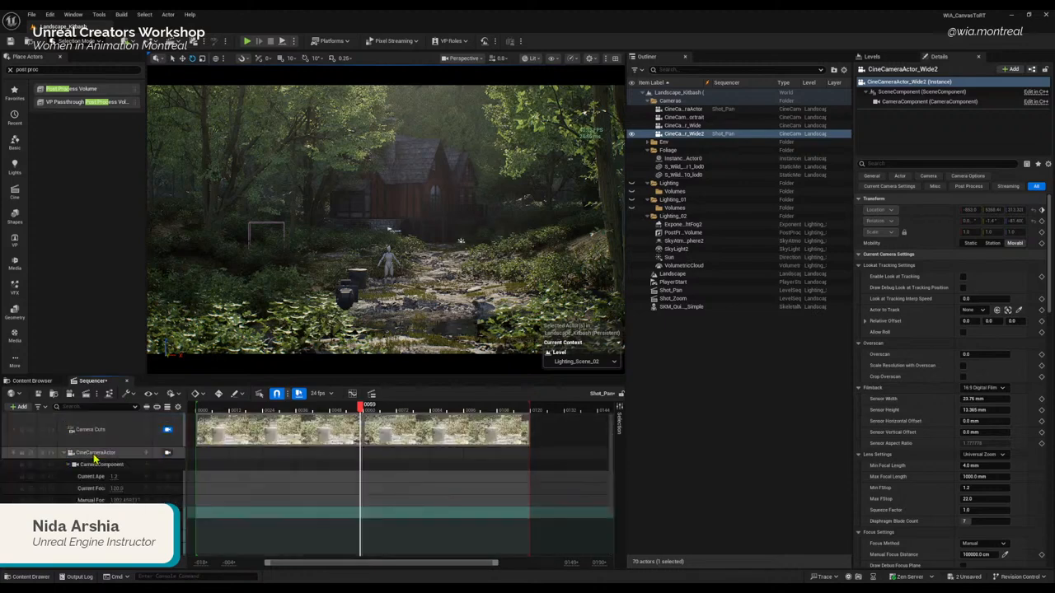
click(95, 456)
scroll(344, 490, down, 2)
scroll(343, 490, up, 1)
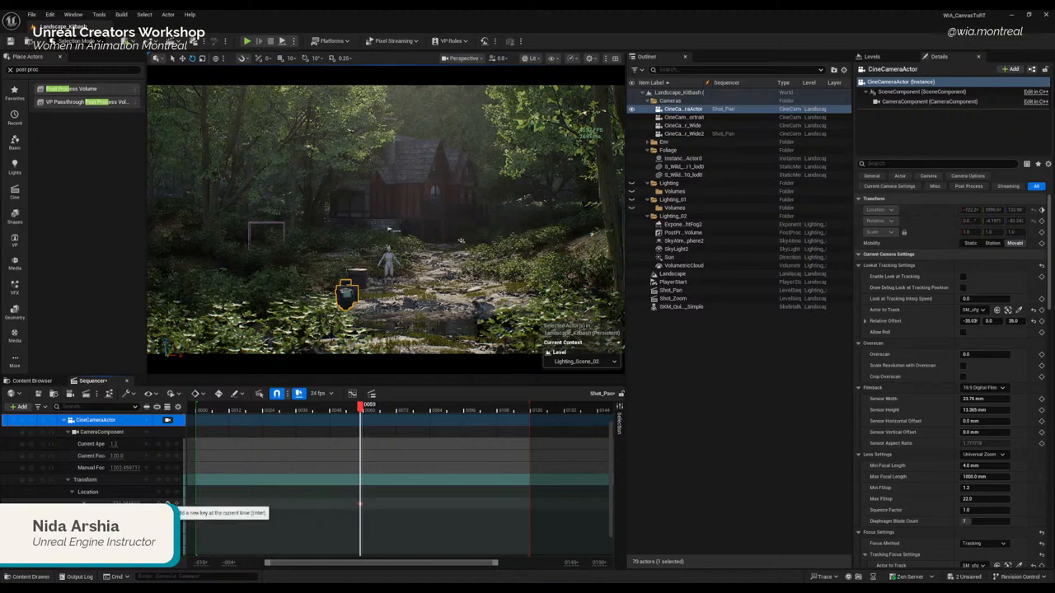
drag(366, 412, 530, 415)
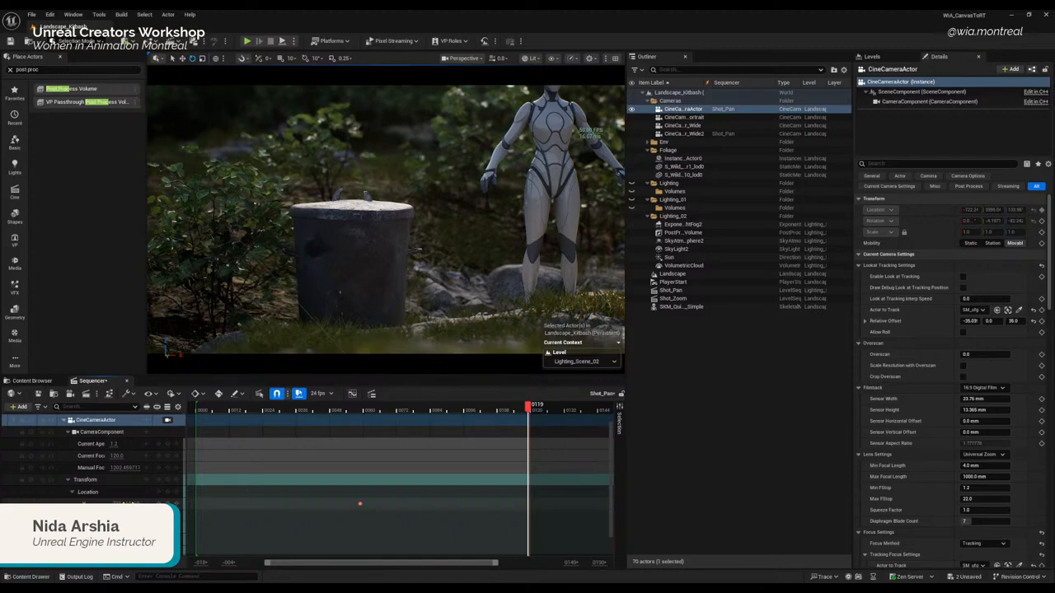
drag(130, 503, 91, 504)
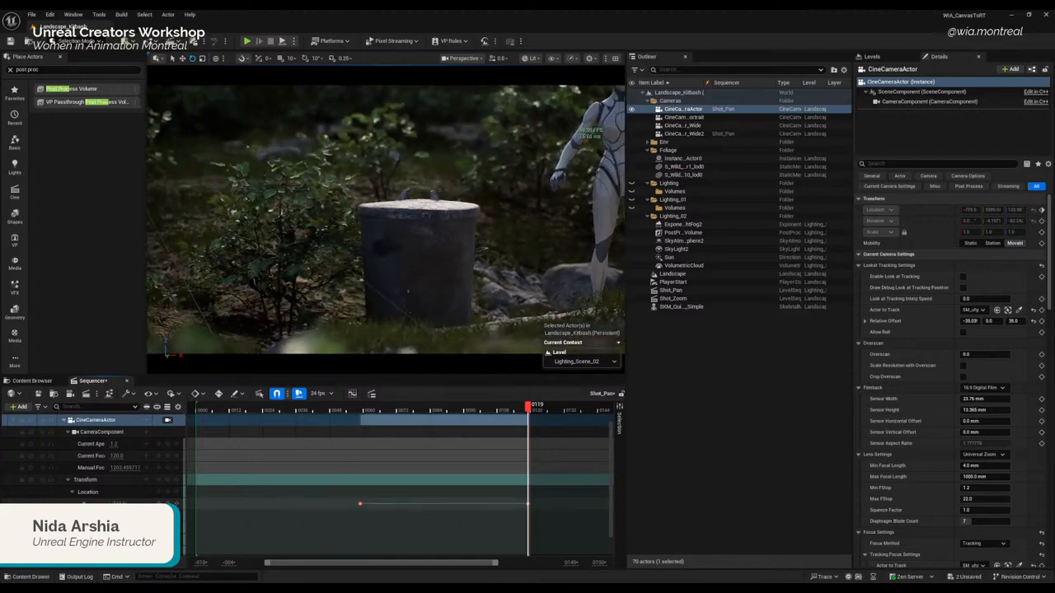
key(ctrl+z)
key(ctrl+z)
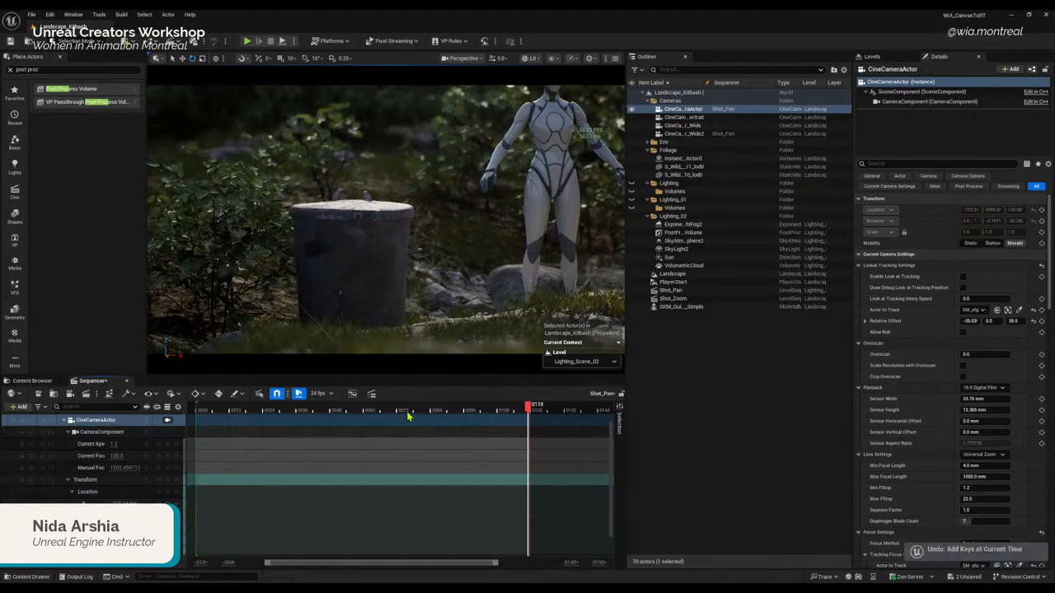
Step: Animate CineCameraActor's Y and Z location with start keys at frame 59 and changed values keyed at frame 119
drag(378, 409, 363, 417)
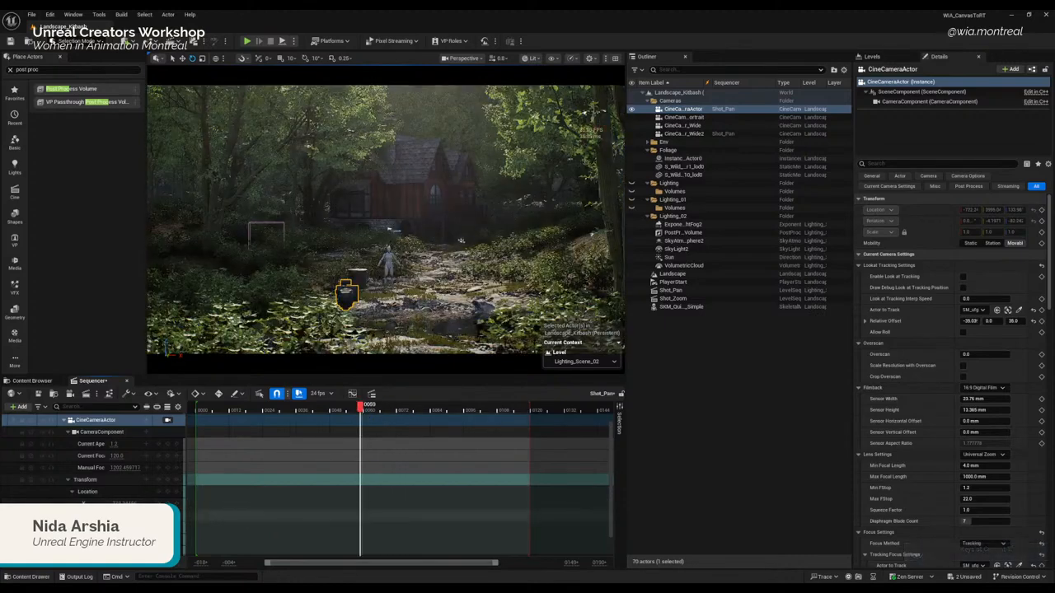
click(167, 516)
drag(373, 409, 534, 414)
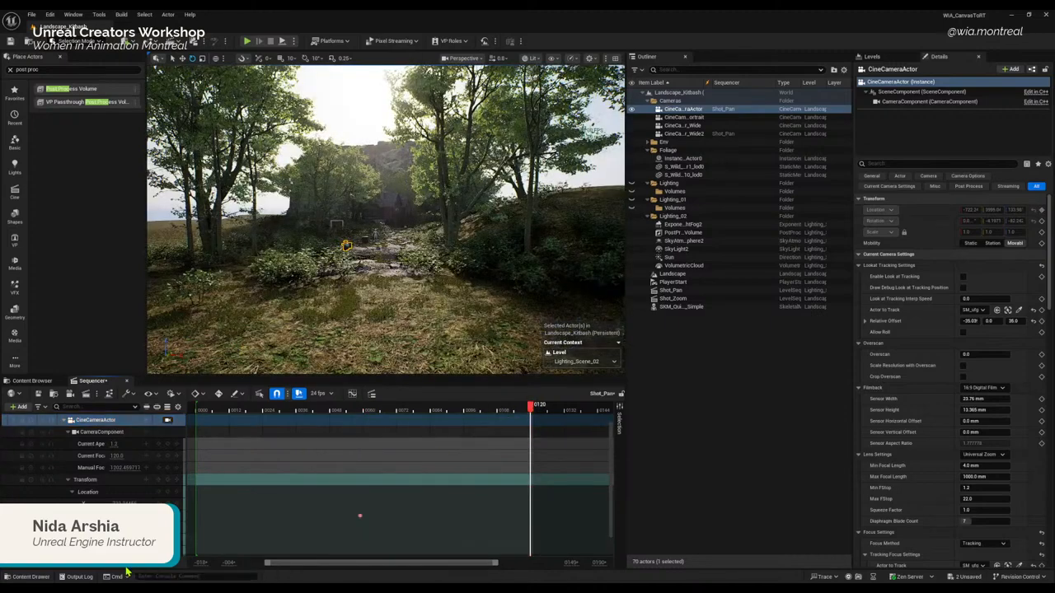
key(Left)
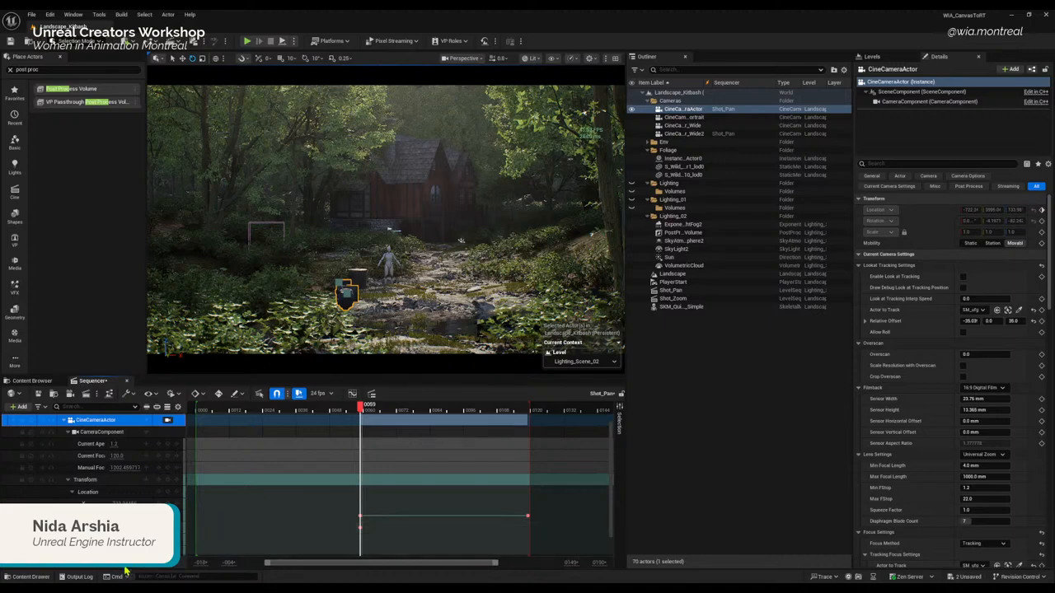
key(.)
drag(125, 527, 116, 527)
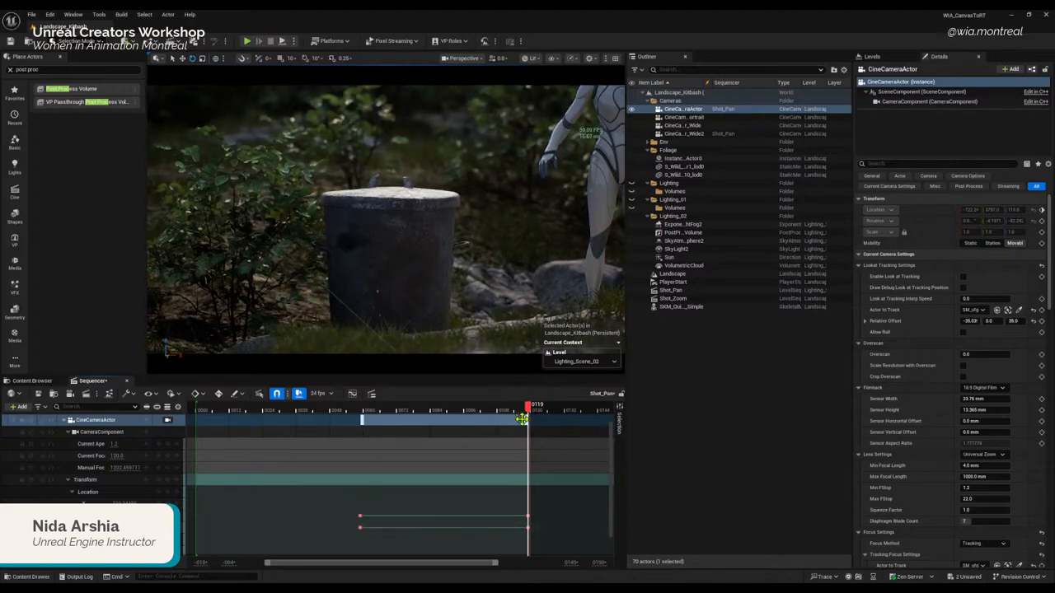
Step: Set the interpolation of all of CineCameraActor's Y and Z location keys to Linear
drag(519, 412, 371, 412)
drag(354, 503, 547, 539)
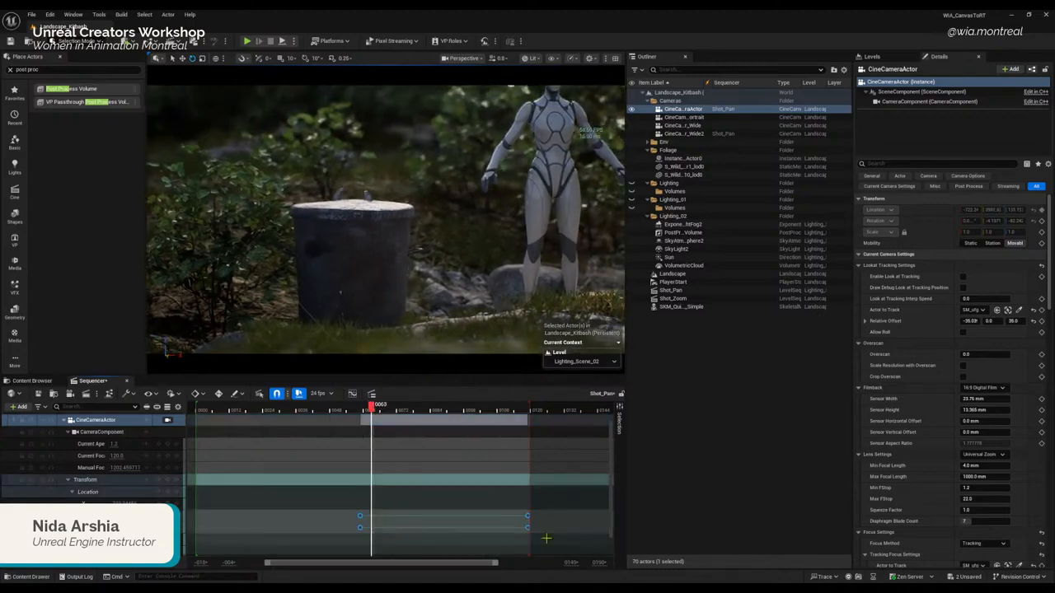
right_click(527, 527)
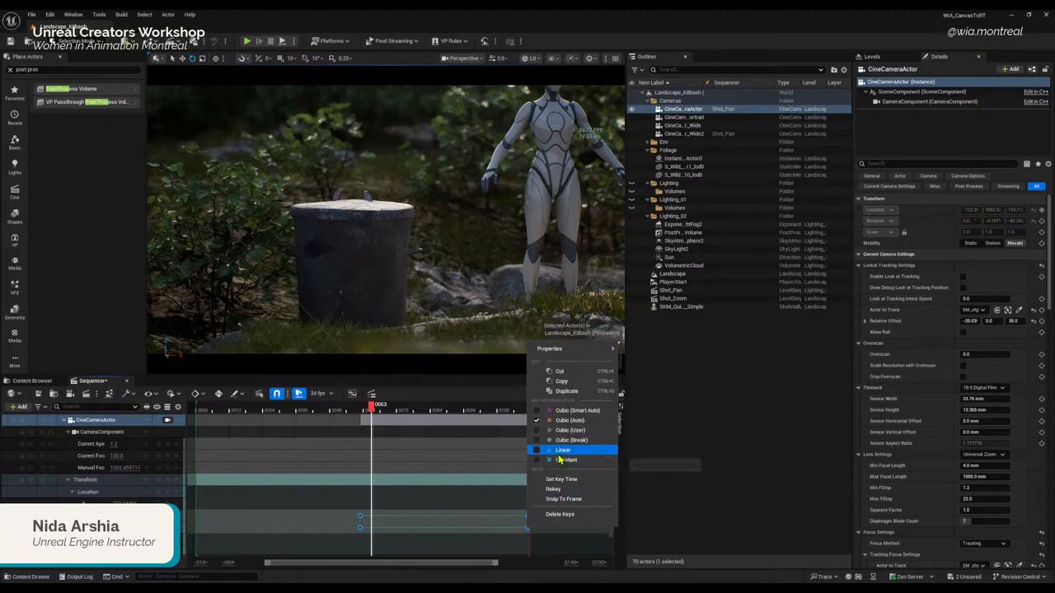
click(569, 455)
Step: Play back the close-up shot to review CineCameraActor's Y and Z movement
click(94, 567)
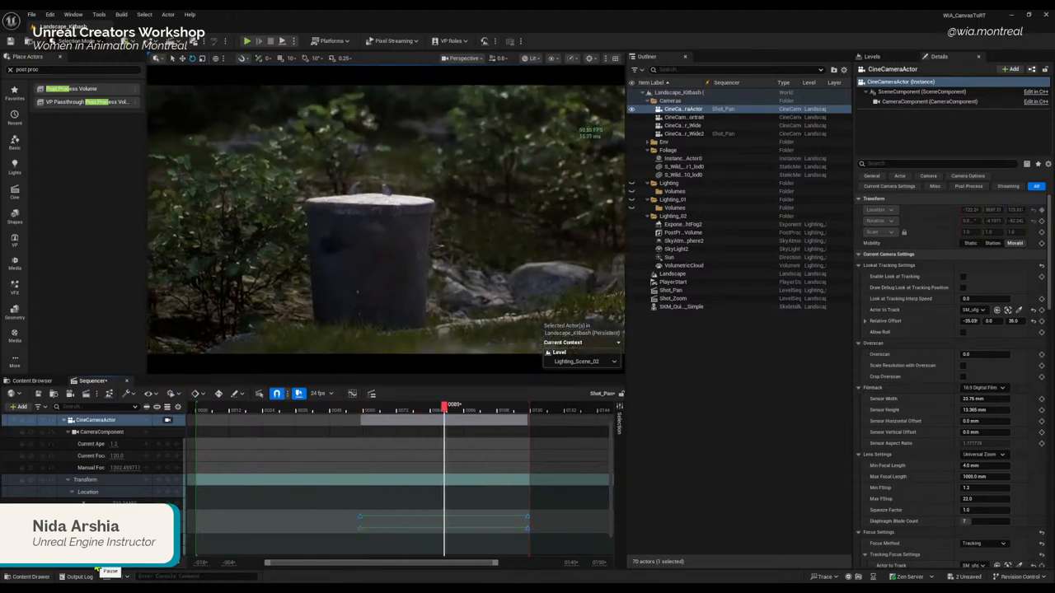
click(95, 567)
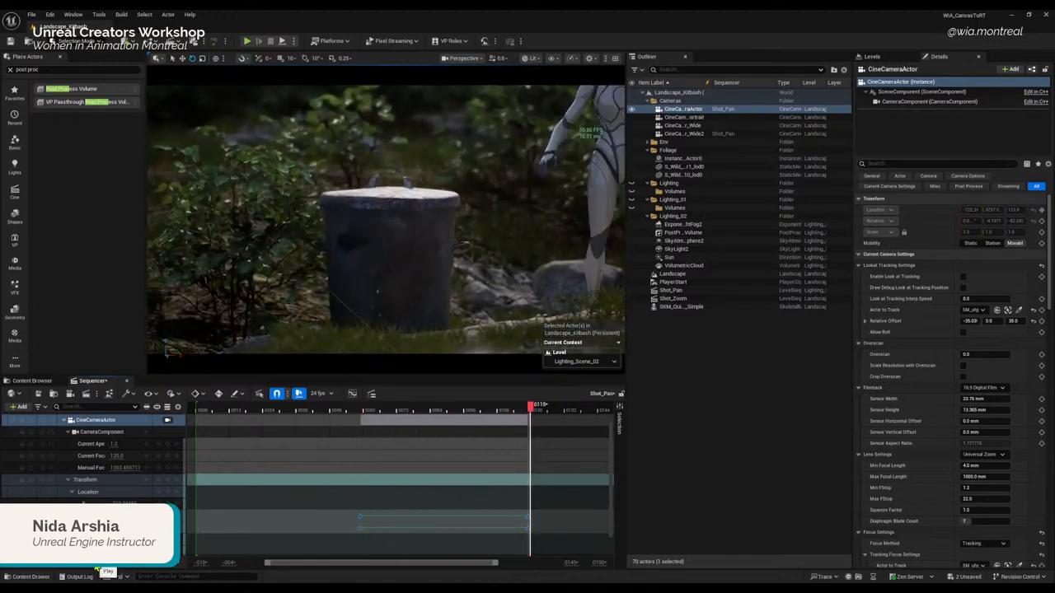
click(96, 567)
click(96, 567)
Step: Move CineCameraActor's Y and Z end keys to frame 133 to slow the move, and scrub through the sequence
drag(497, 495, 546, 530)
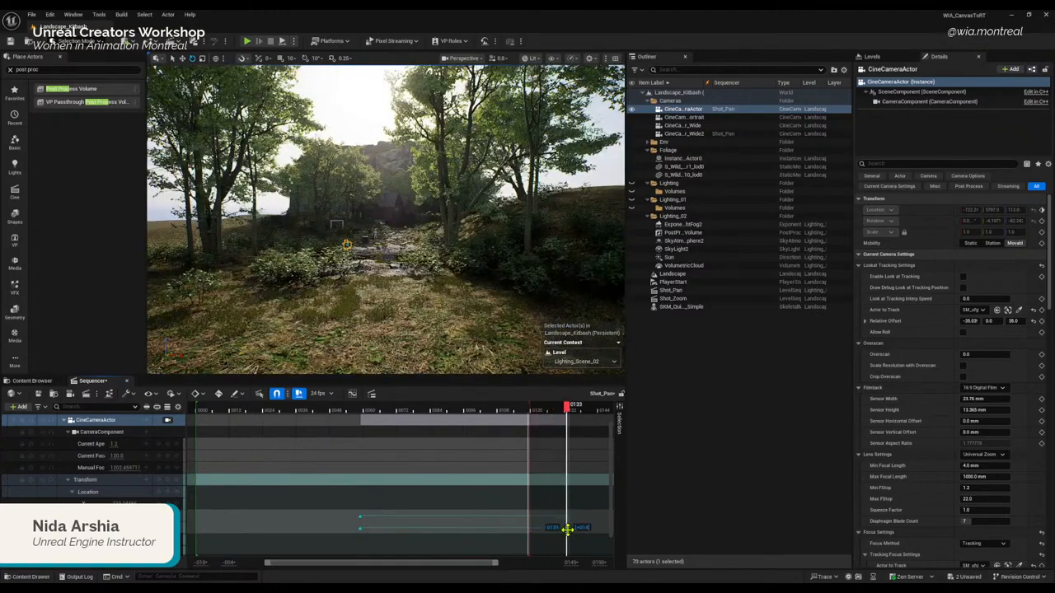
click(504, 411)
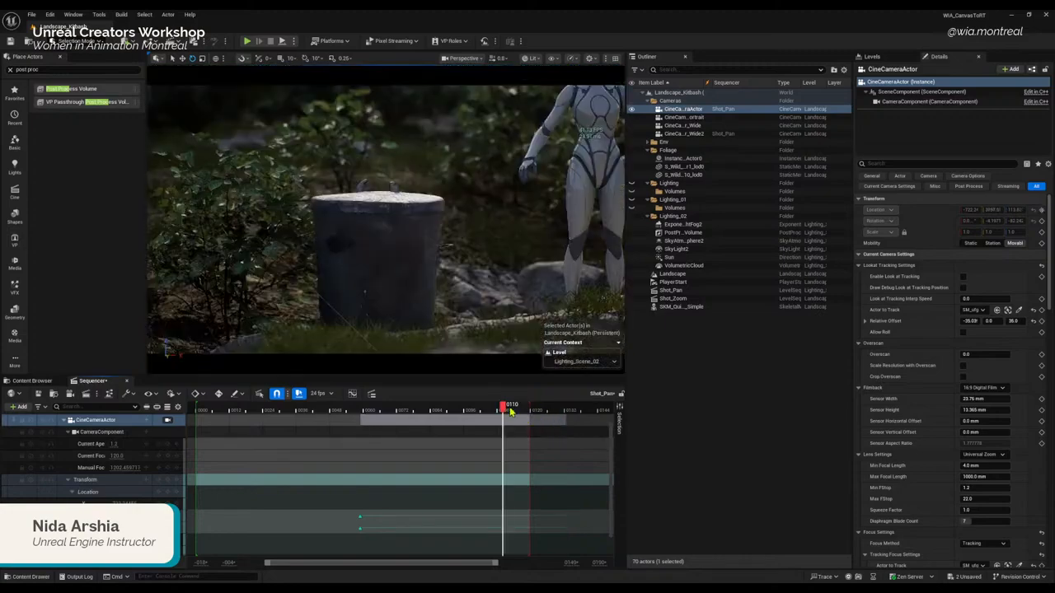
drag(526, 414, 344, 411)
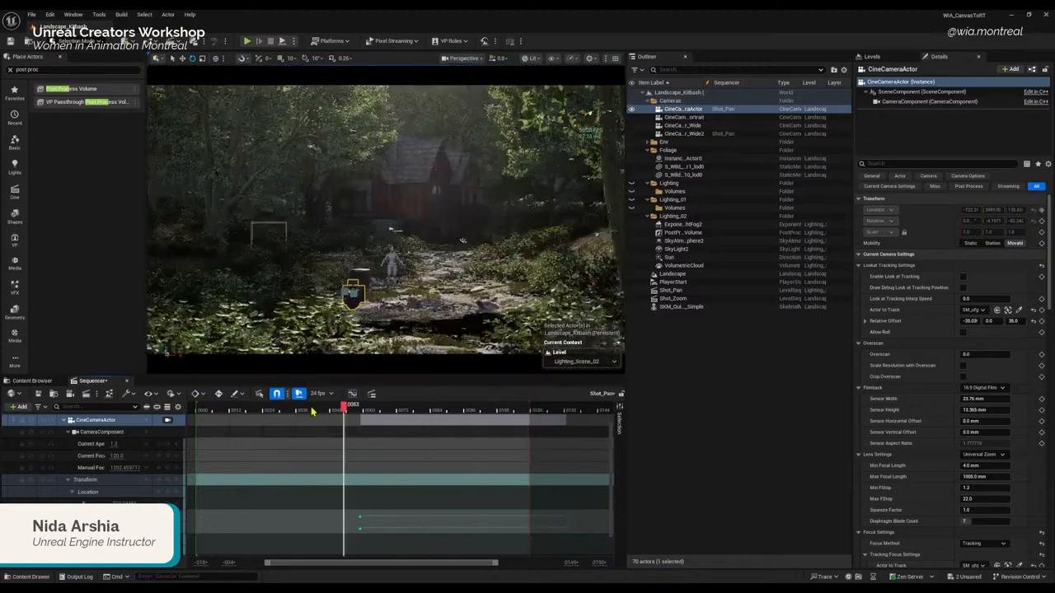
drag(199, 410, 551, 428)
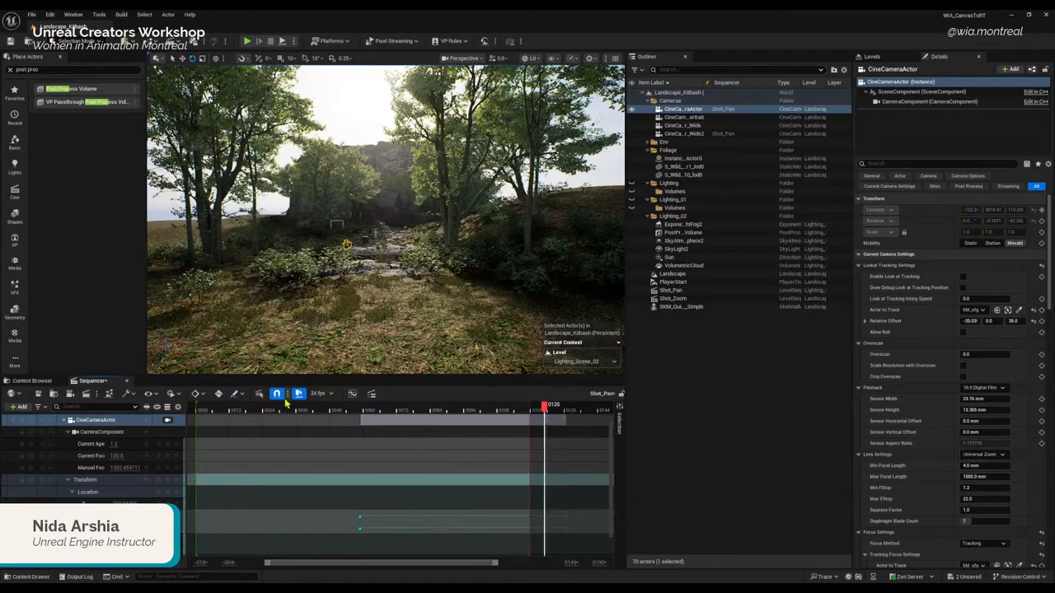
Step: Play back and scrub through the Shot_Pan sequence to review the slowed close-up camera move
click(207, 410)
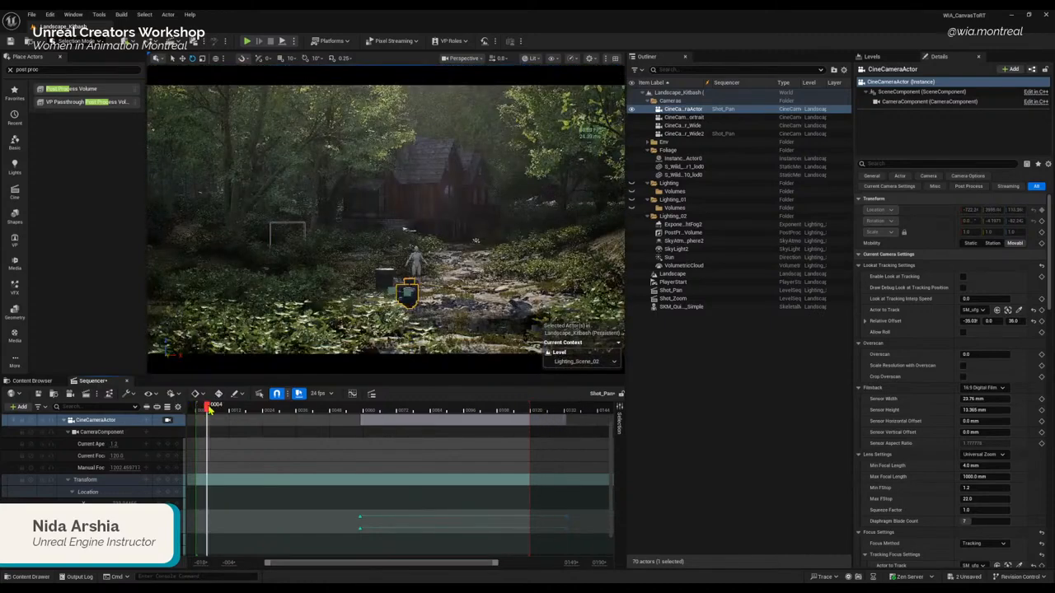
drag(208, 409, 481, 420)
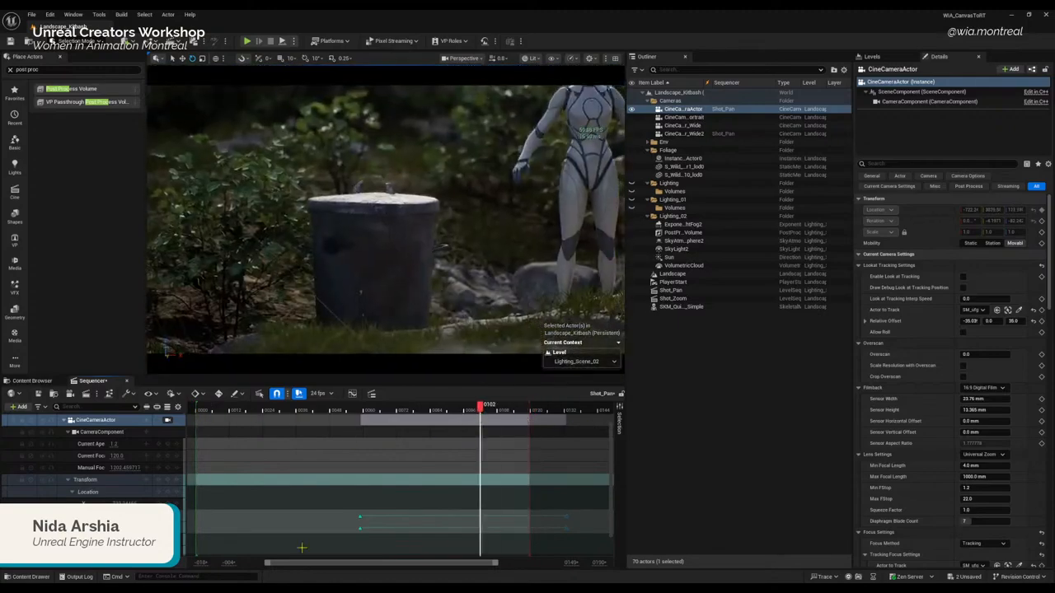
click(56, 566)
click(93, 568)
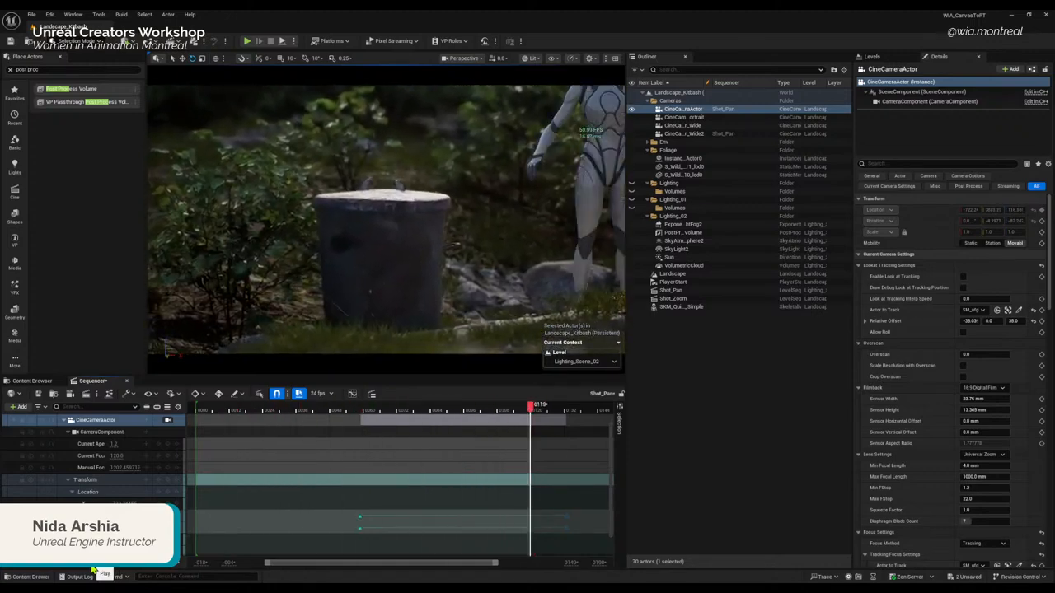
click(56, 569)
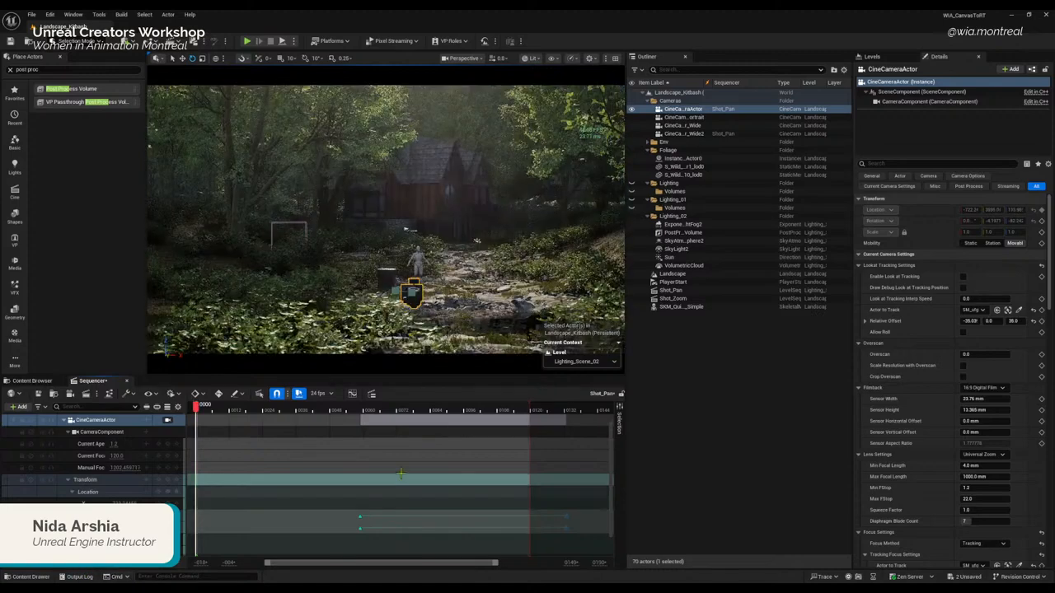
drag(275, 413, 362, 436)
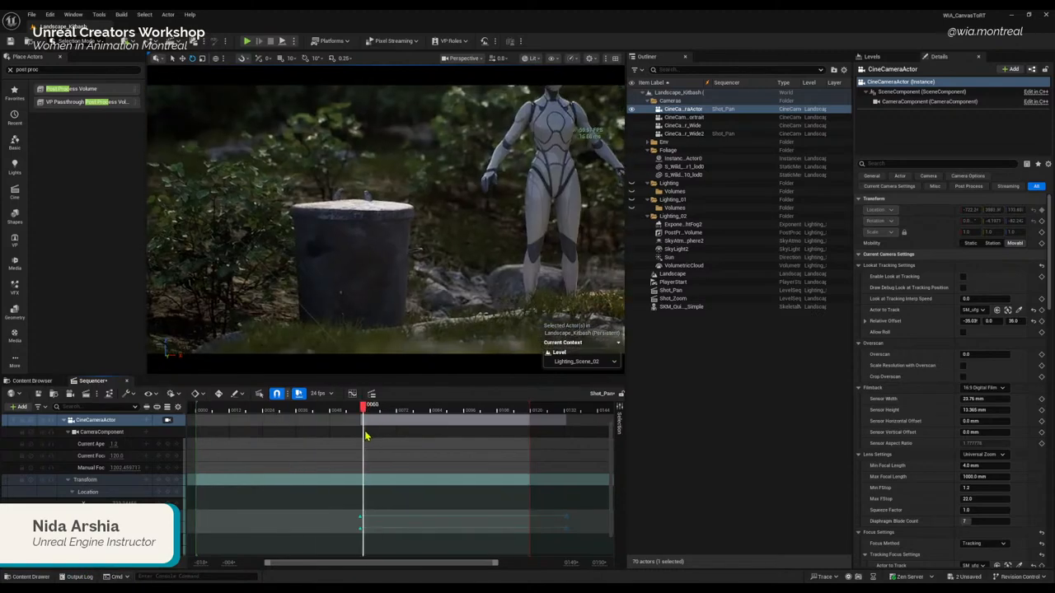
Step: Move CineCameraActor's Y and Z location start keys to frame 56 and their end keys to frame 125
click(90, 516)
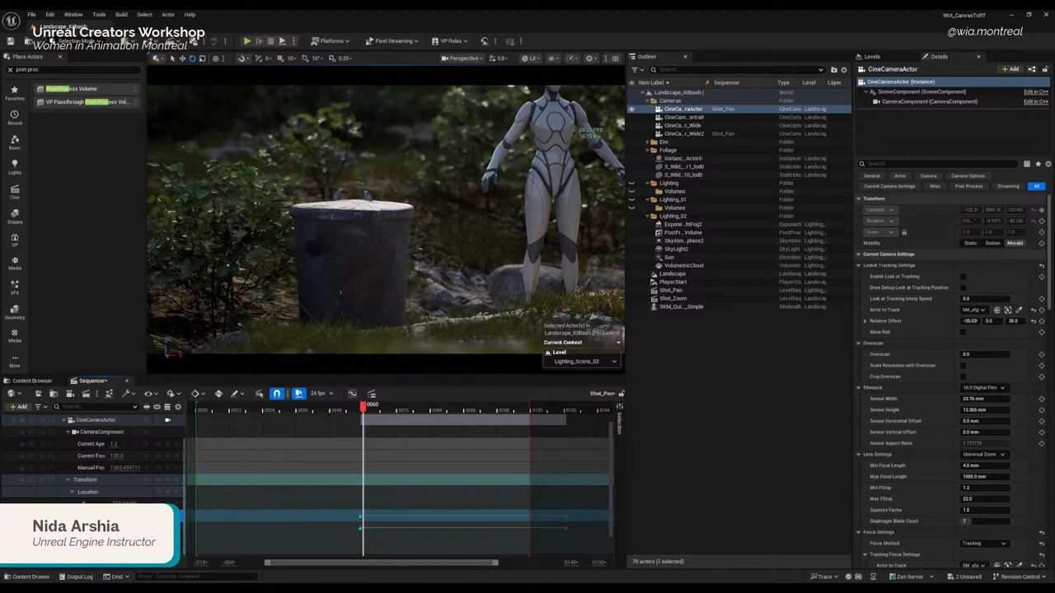
key(Left)
click(360, 528)
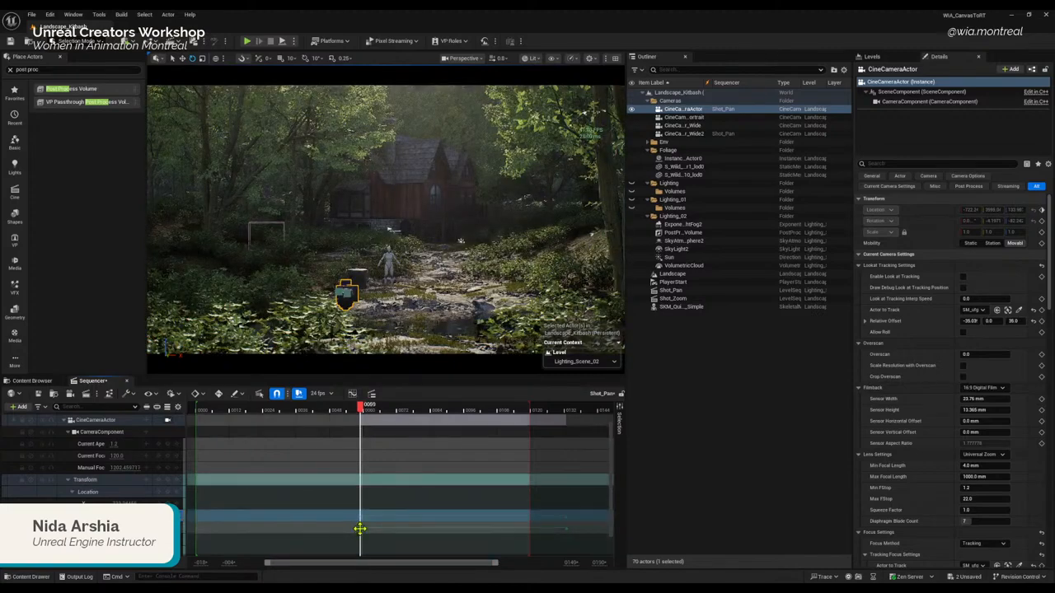
drag(359, 529, 589, 546)
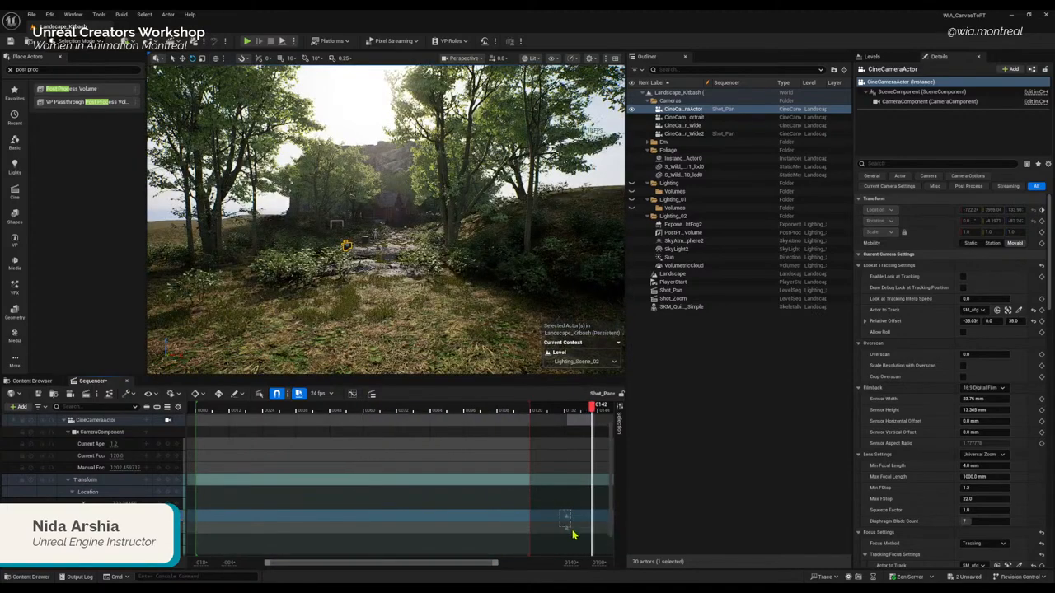
drag(536, 528, 353, 525)
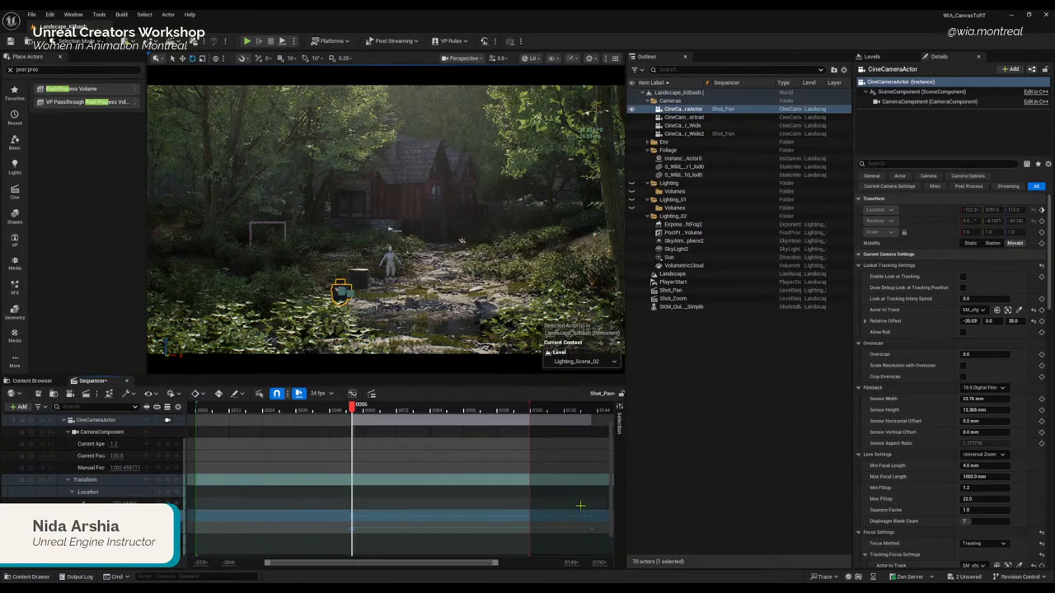
right_drag(584, 540, 578, 539)
drag(587, 530, 548, 529)
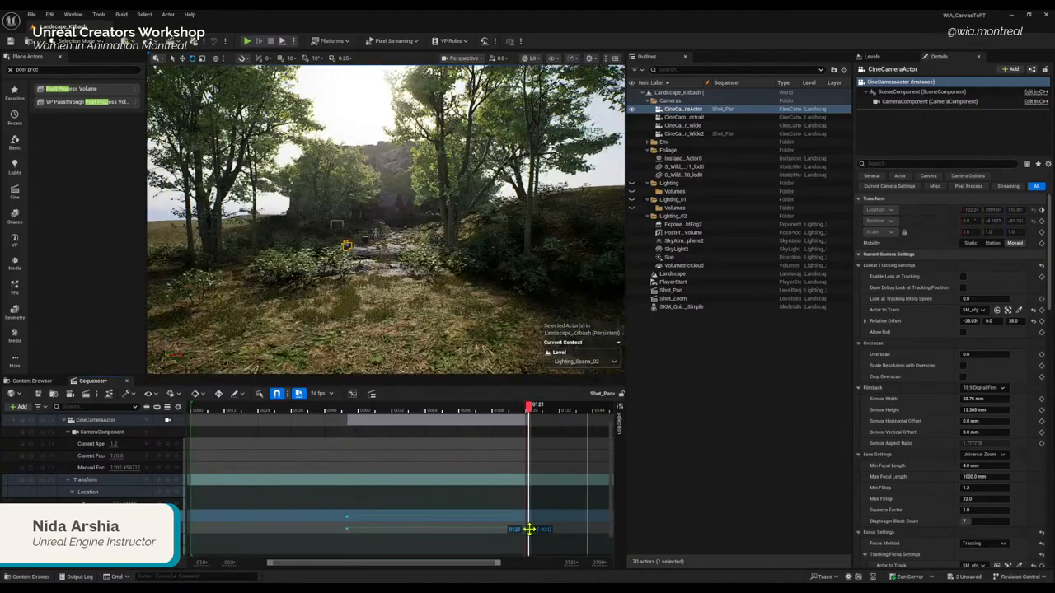
Step: Play the sequence from the beginning and scrub back to the start of the close-up to check the retimed move
click(58, 568)
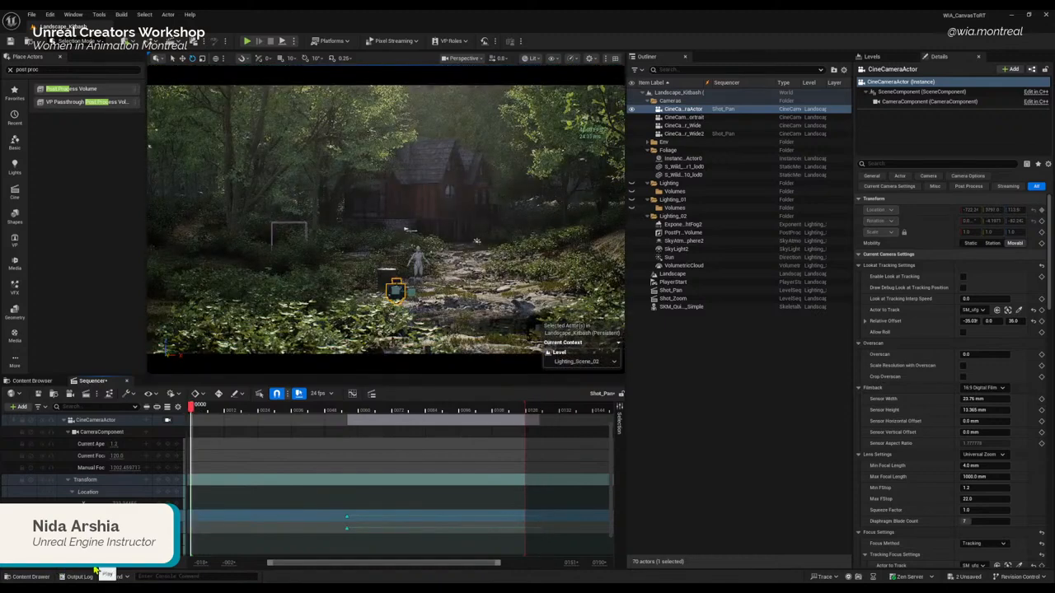
click(96, 569)
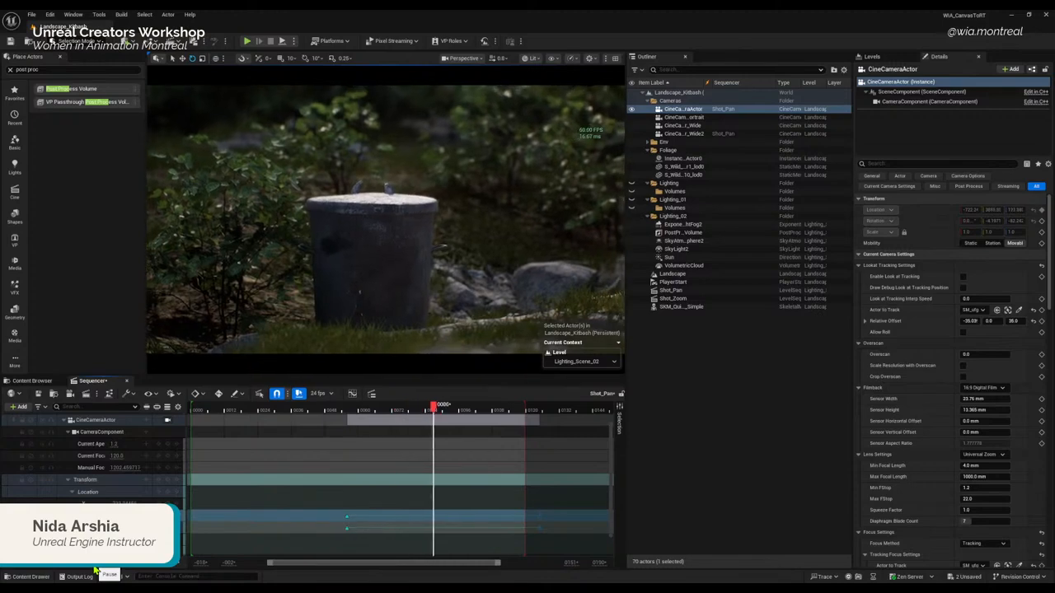
click(95, 569)
drag(452, 407, 363, 412)
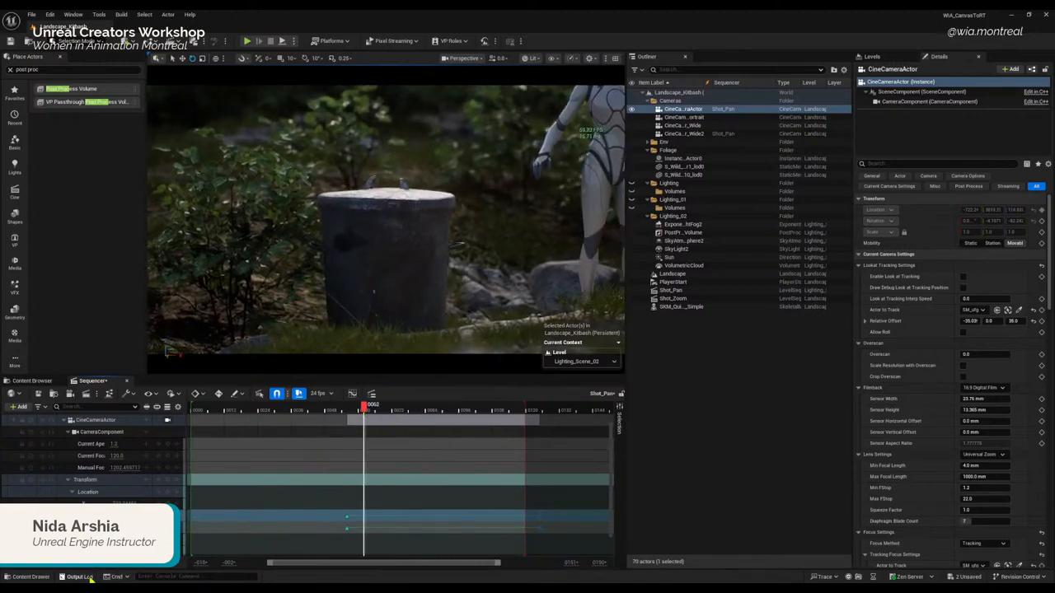
Step: Delete CineCameraActor's Z location end key at frame 125, review the Y-only move, and delete the Y end key too
click(541, 530)
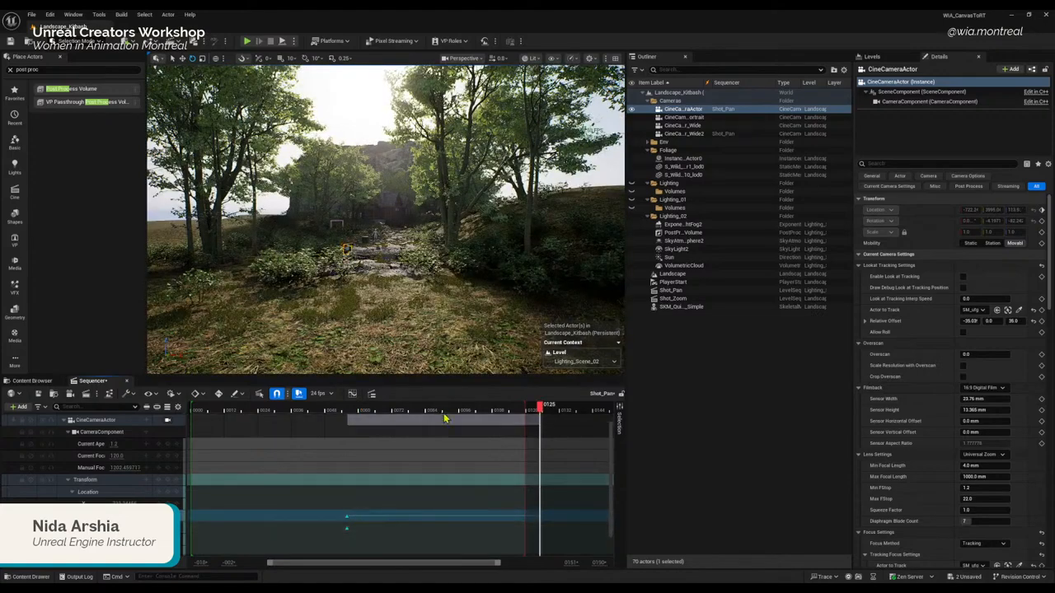
click(372, 410)
drag(372, 412, 426, 426)
key(space)
key(space)
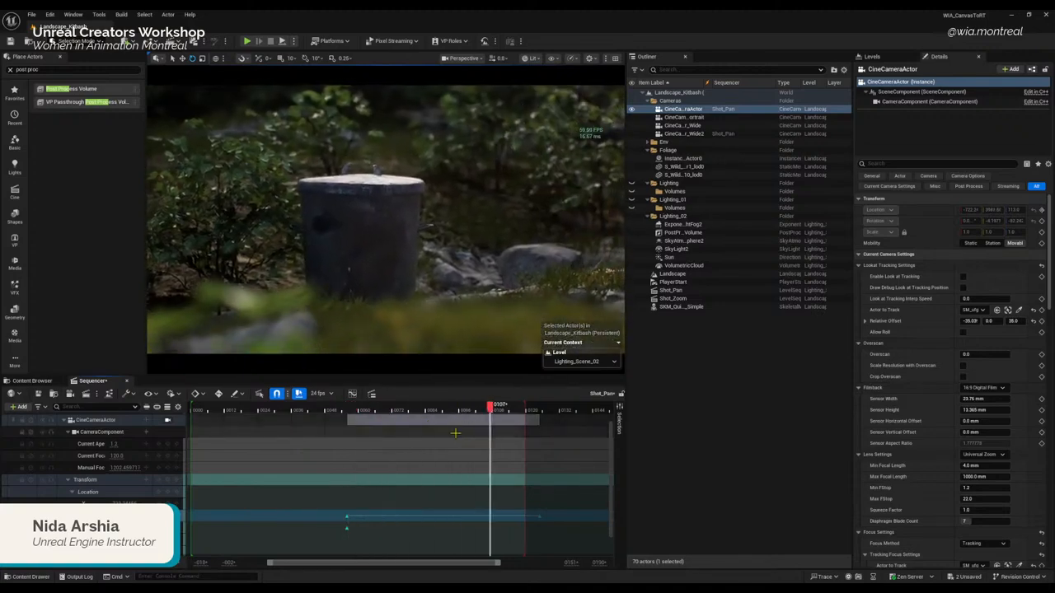
key(space)
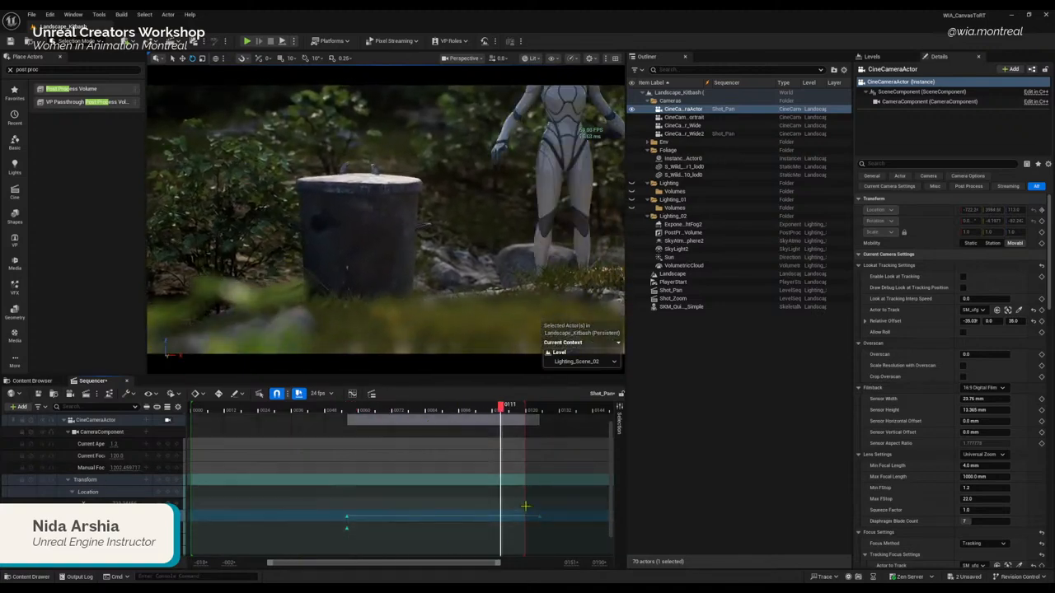
key(Delete)
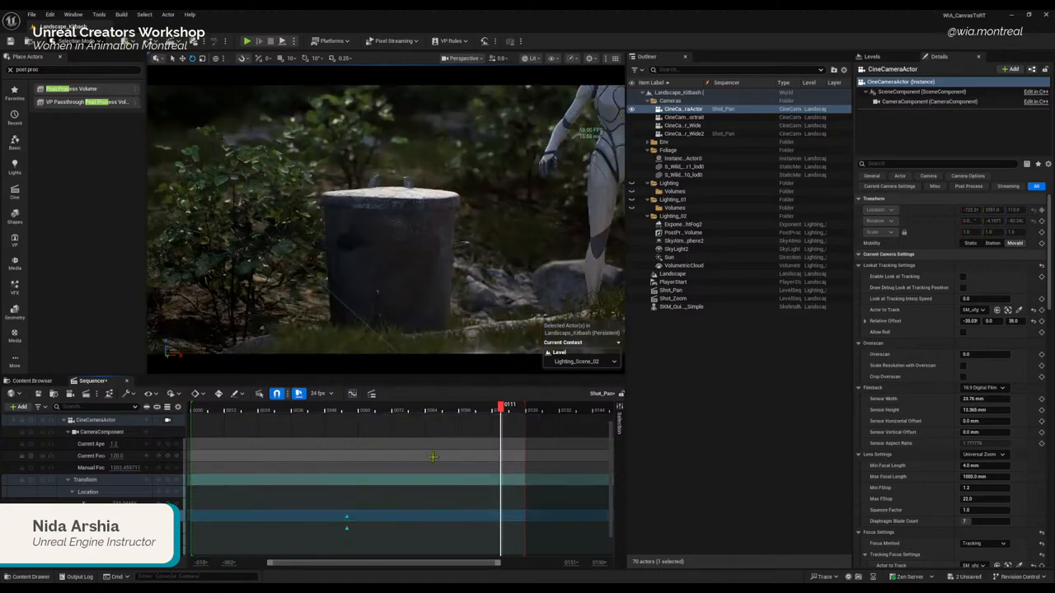
Step: Try keying a changed Y location for CineCameraActor at frame 119, and undo it
mouse_move(365, 407)
mouse_down()
mouse_move(348, 407)
mouse_move(386, 408)
mouse_up()
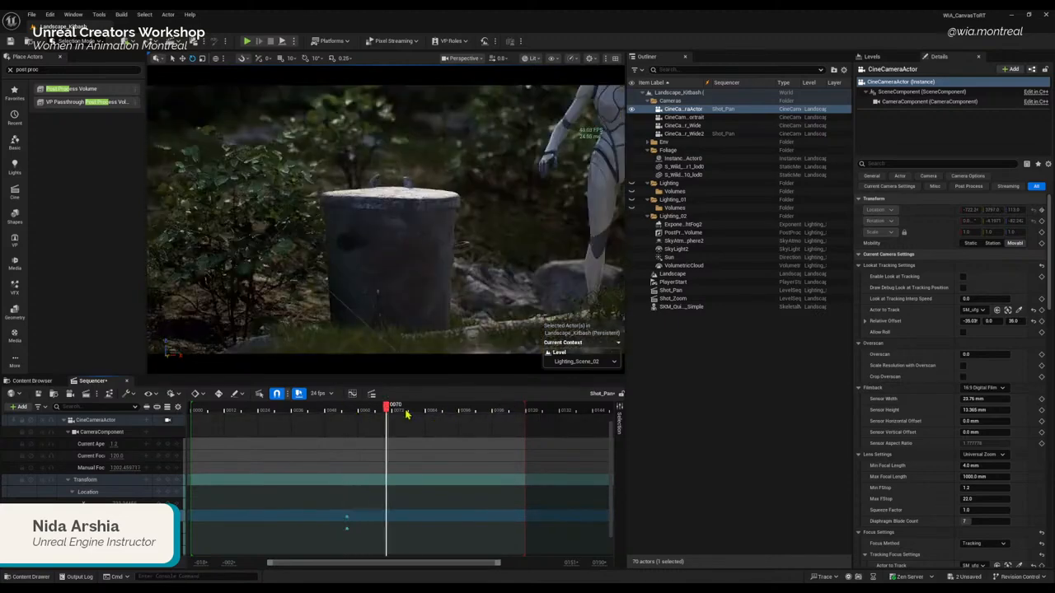
drag(507, 416, 526, 410)
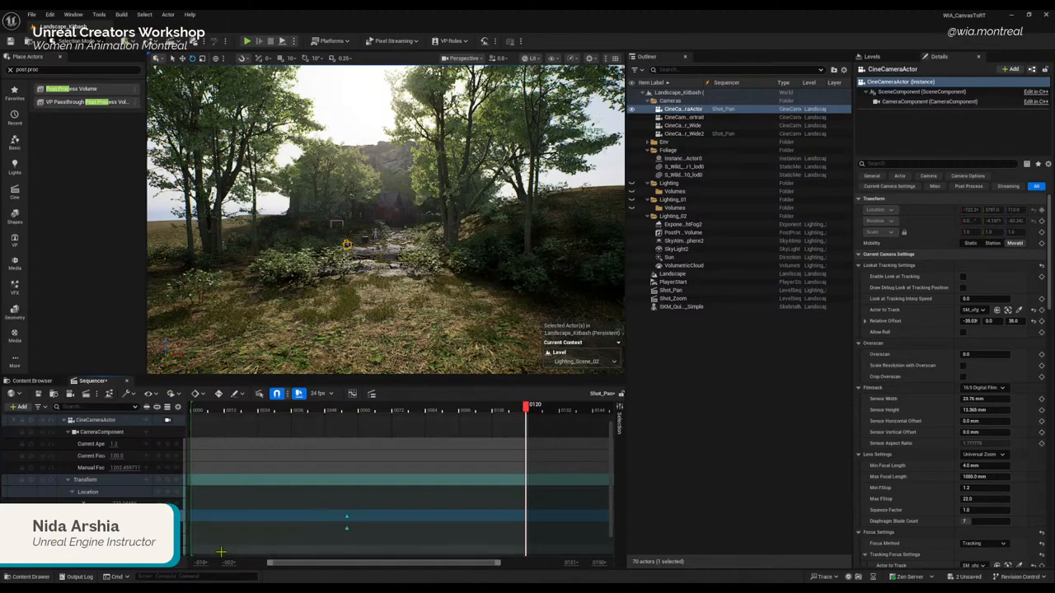
key(Left)
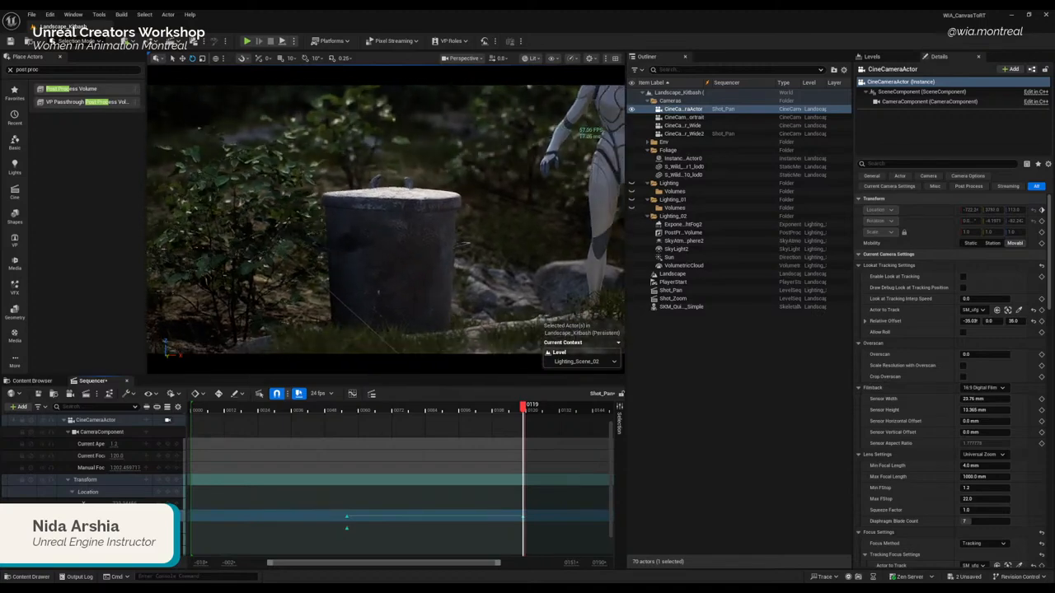
key(ctrl+z)
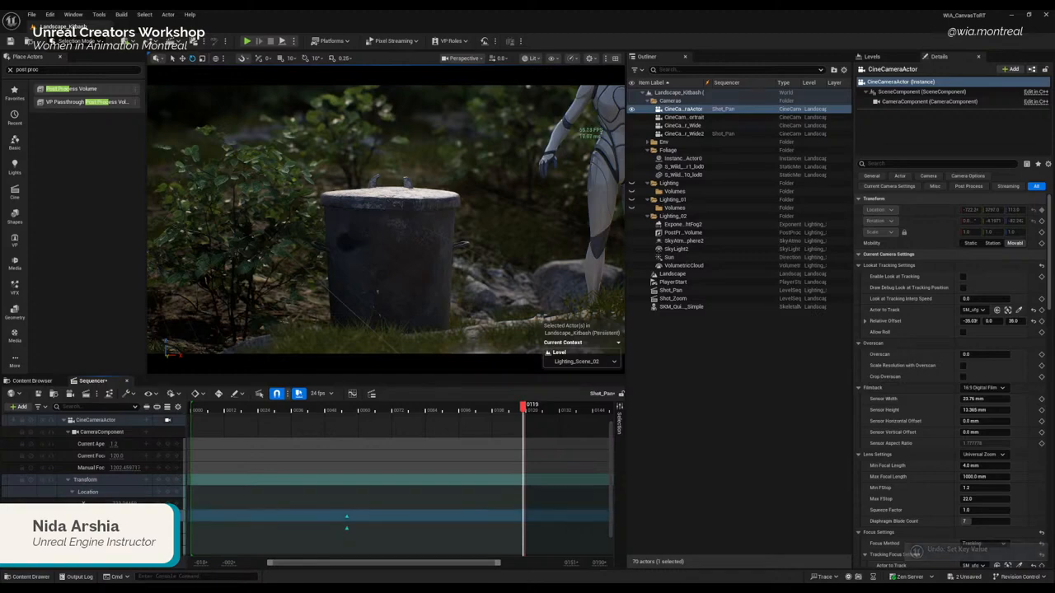
Step: Animate CineCameraActor's X location from -730 at frame 56 to a changed value keyed at frame 119
click(159, 515)
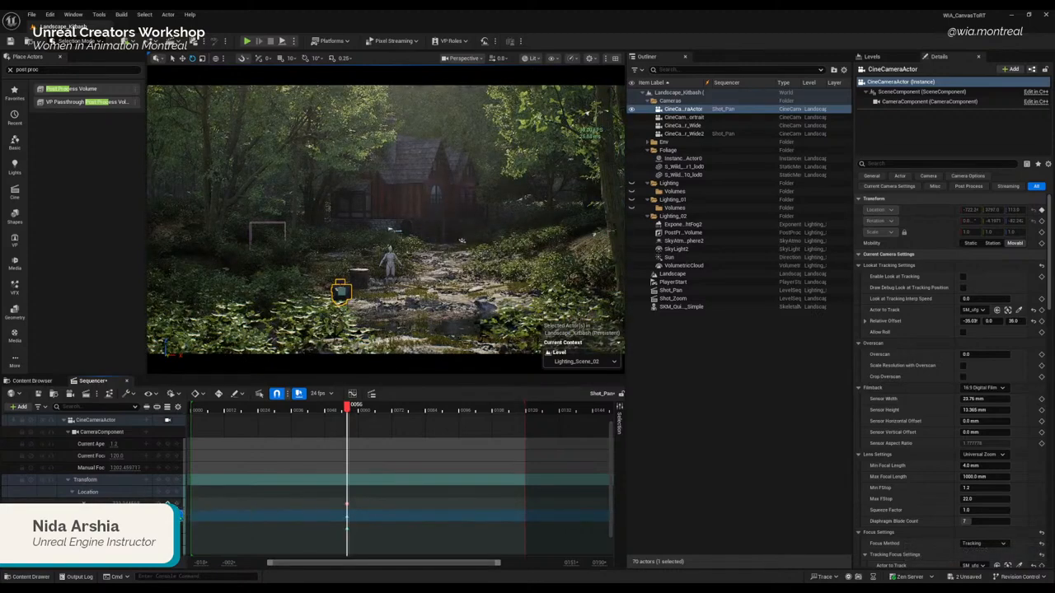
click(129, 568)
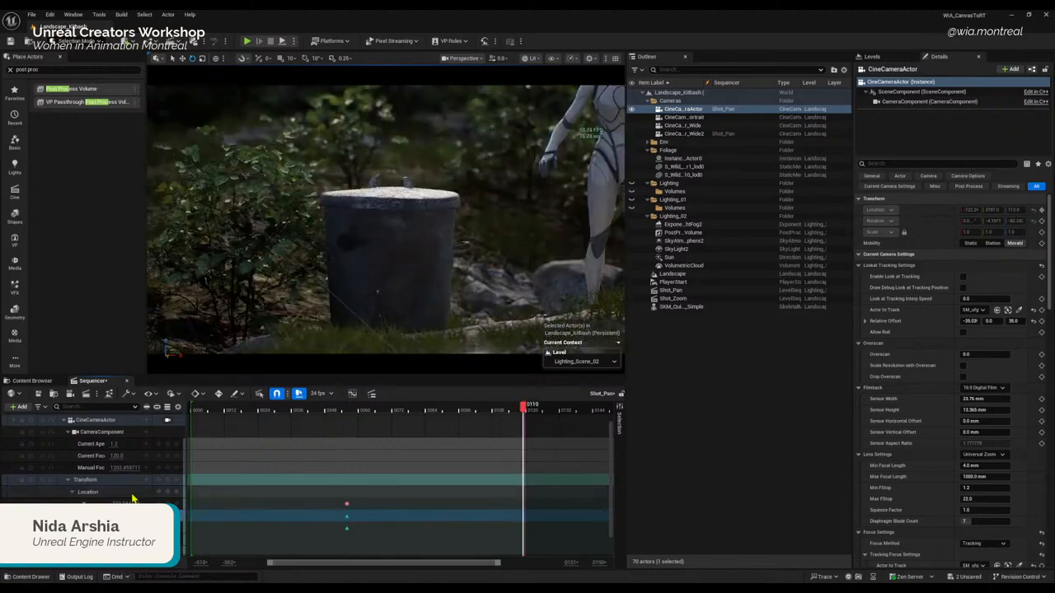
drag(129, 504, 151, 504)
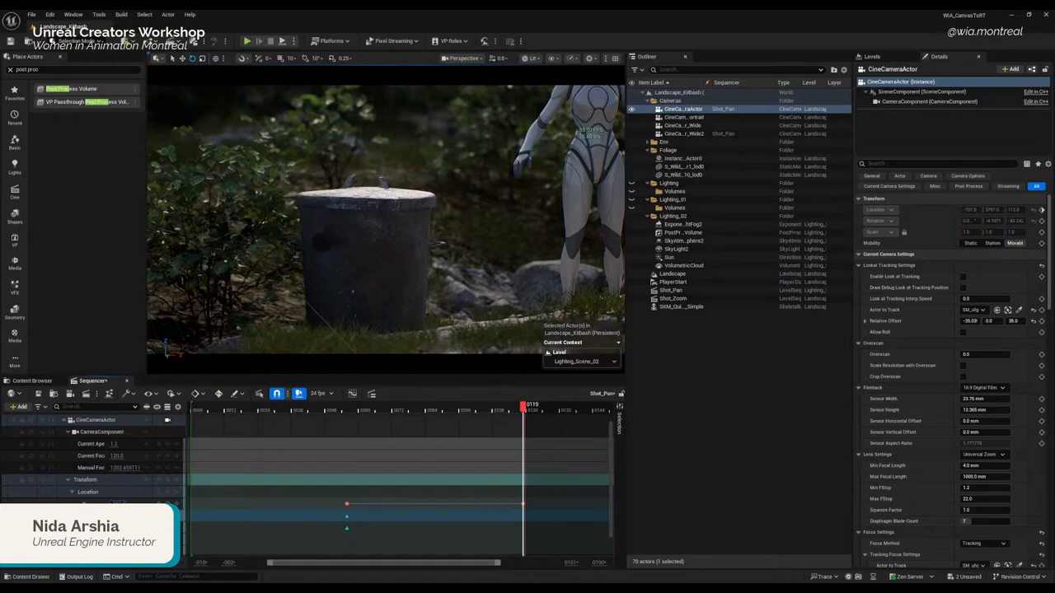
click(159, 504)
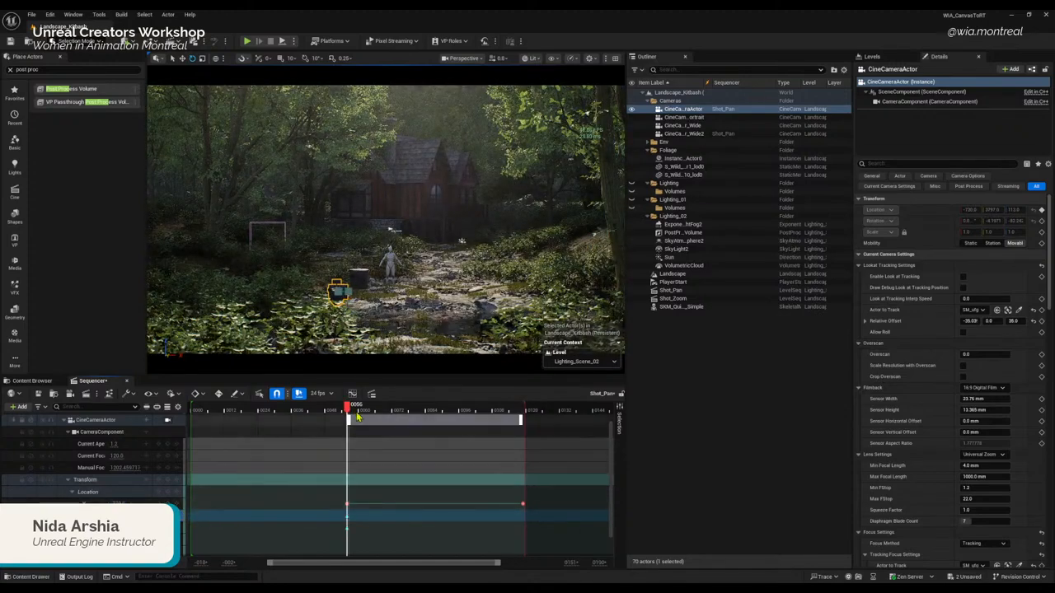
Step: Play back the close-up shot from its start to review CineCameraActor's X movement
scroll(404, 497, down, 1)
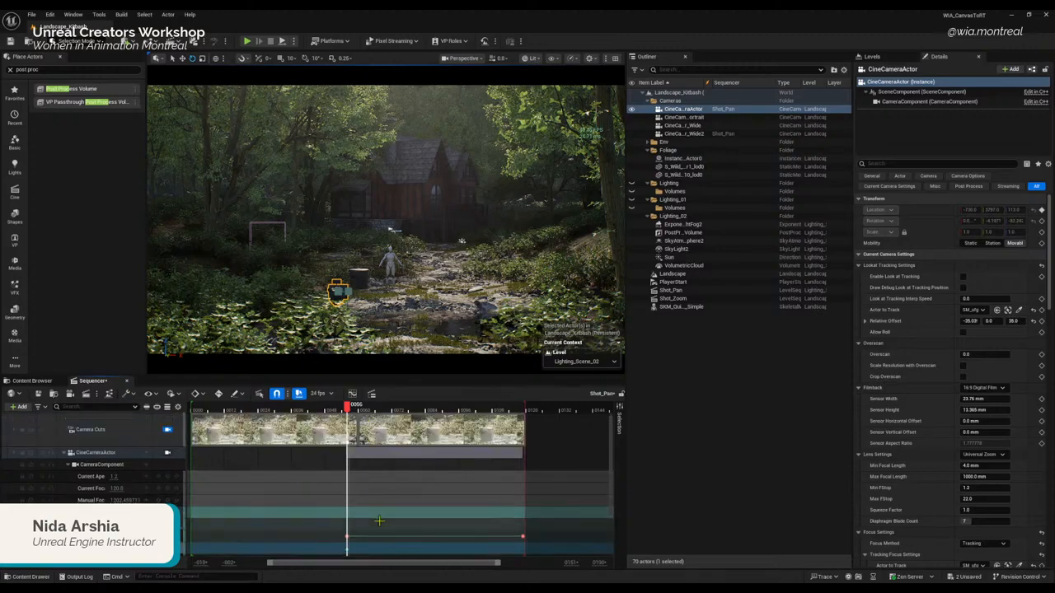
scroll(371, 532, down, 1)
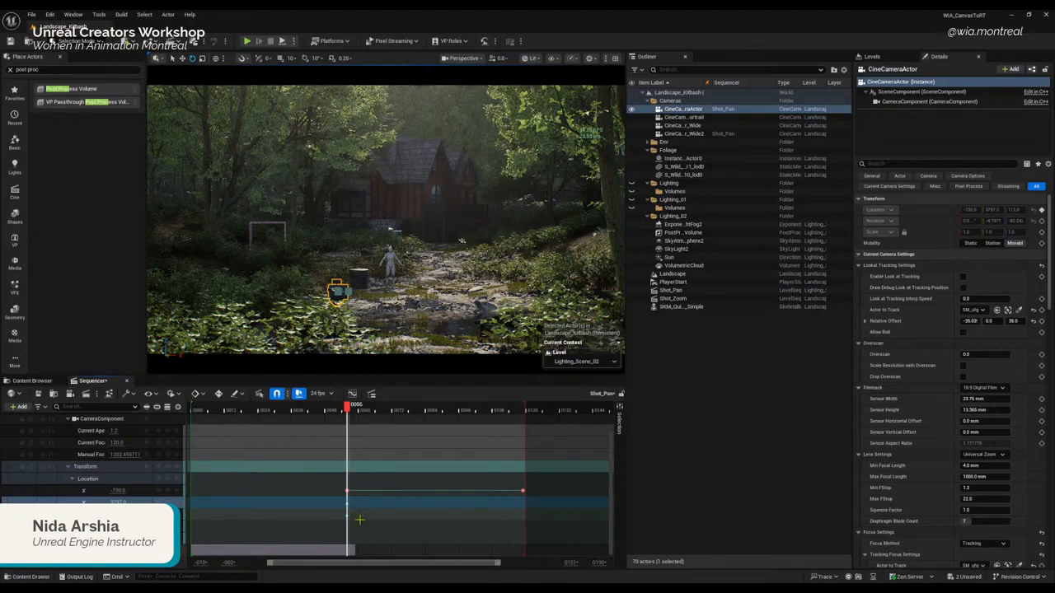
ctrl+scroll(359, 519, up, 3)
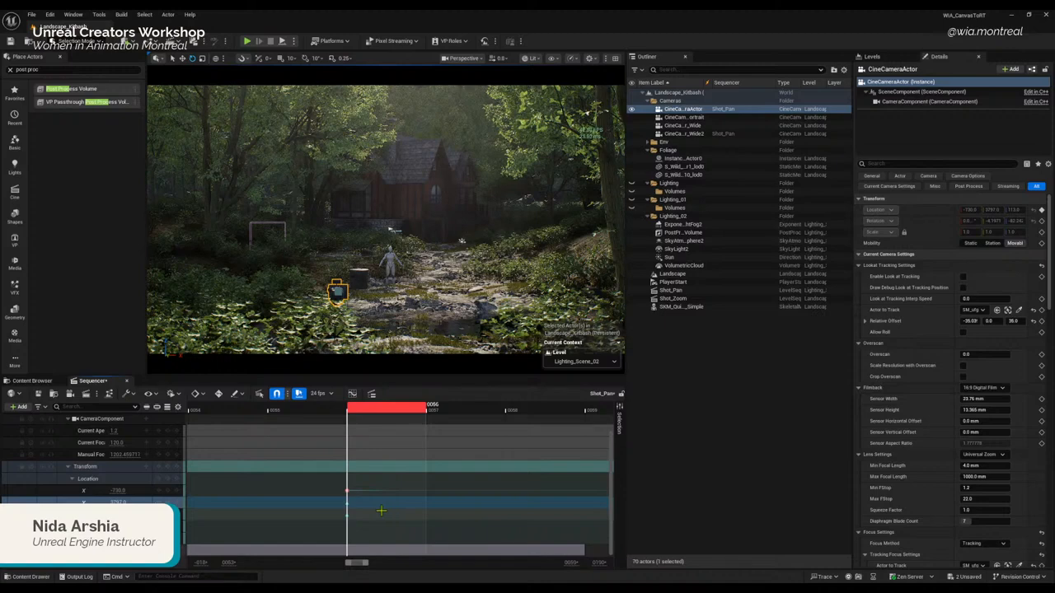
ctrl+scroll(381, 511, down, 3)
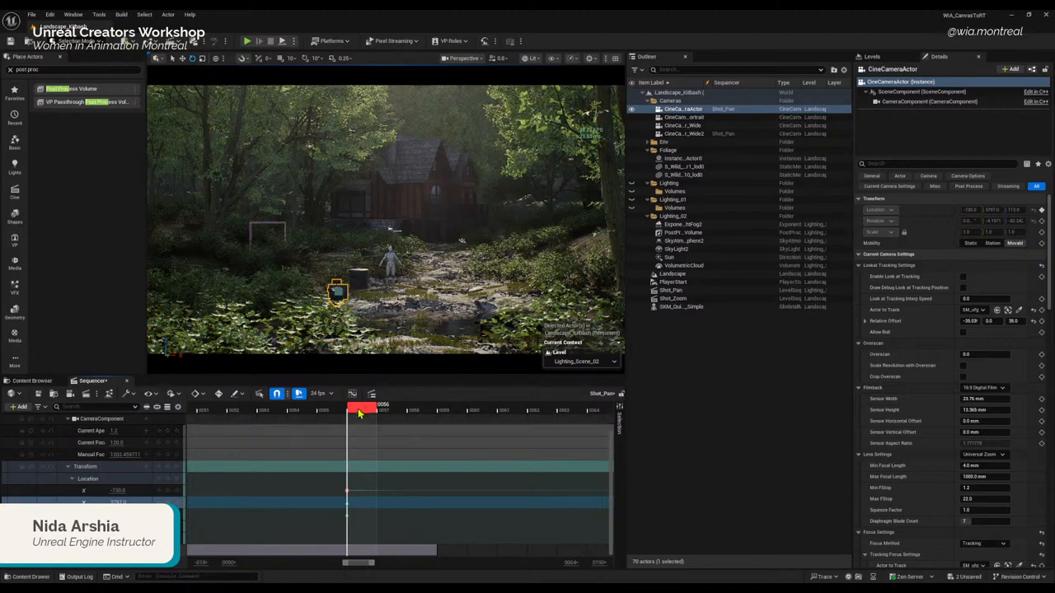
mouse_move(361, 411)
mouse_down()
mouse_move(559, 429)
mouse_move(340, 428)
mouse_move(367, 428)
mouse_move(350, 429)
mouse_up()
key(space)
ctrl+scroll(441, 466, down, 6)
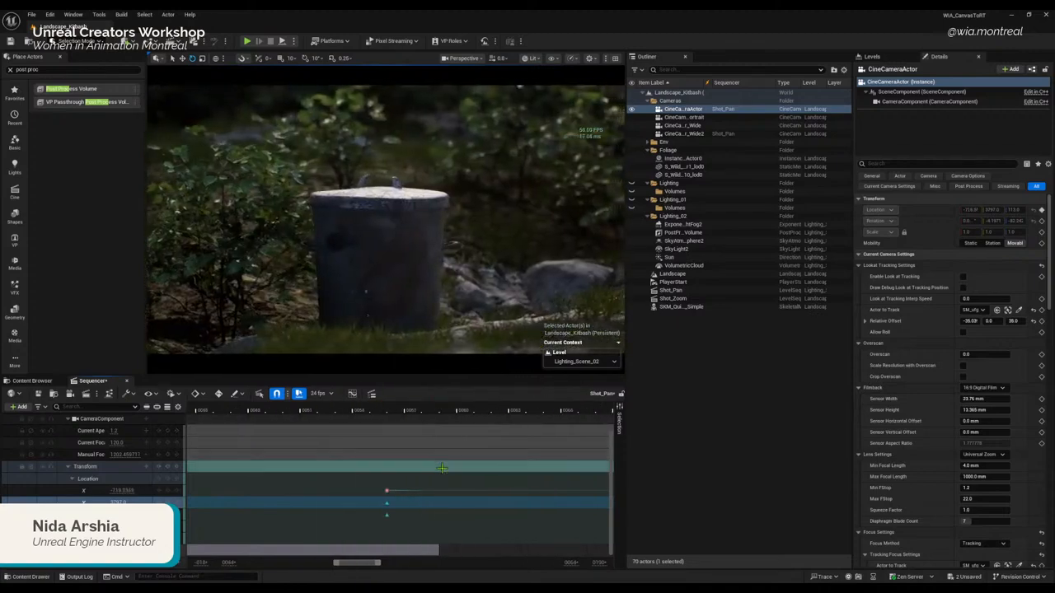
ctrl+scroll(441, 468, down, 4)
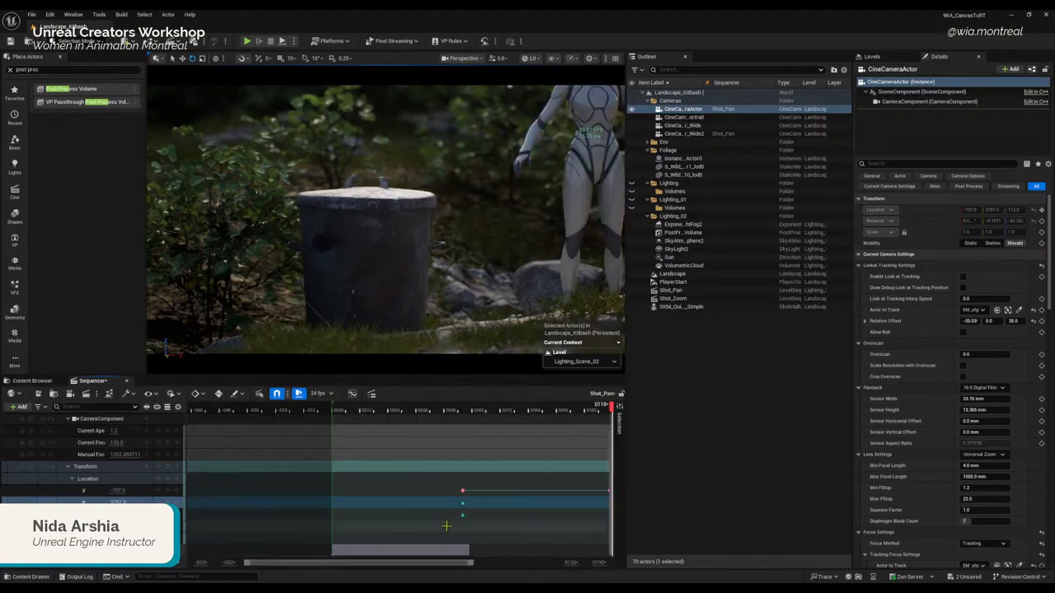
drag(459, 567, 489, 566)
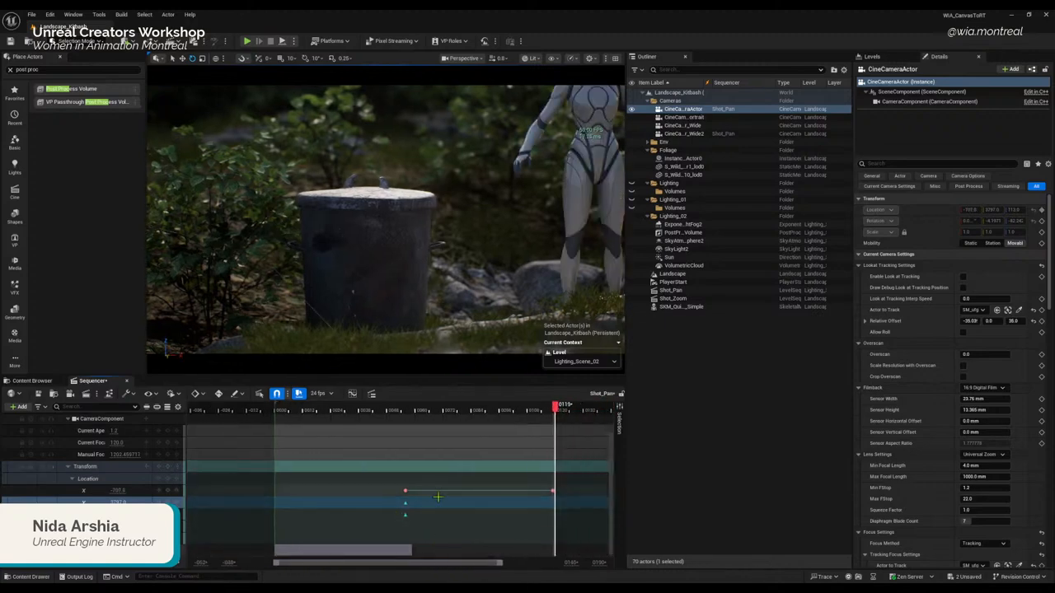
Step: Set CineCameraActor's two X location keys, at frames 56 and 119, to linear interpolation
click(159, 501)
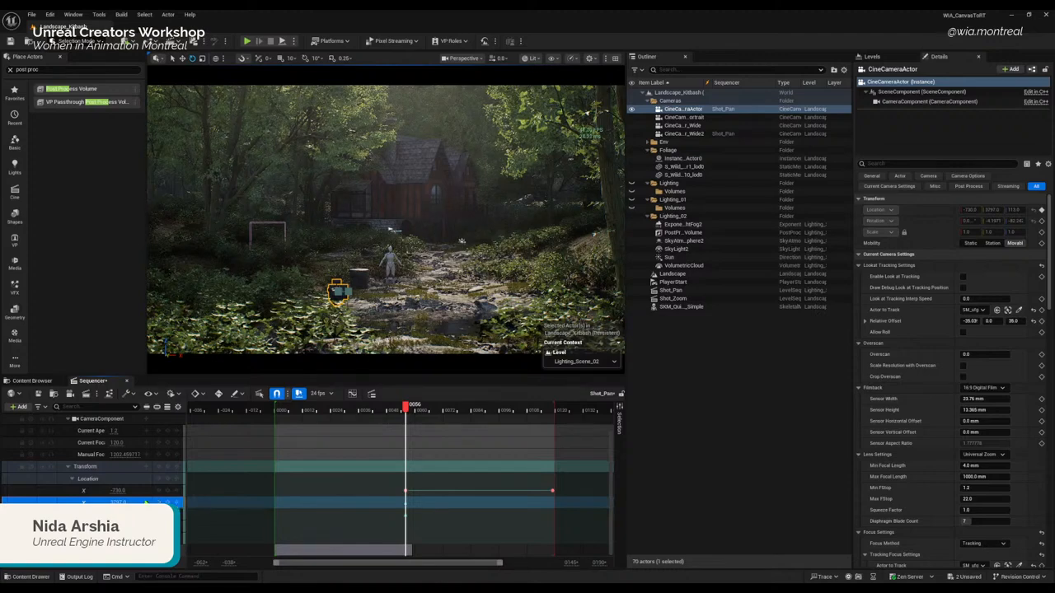
click(159, 492)
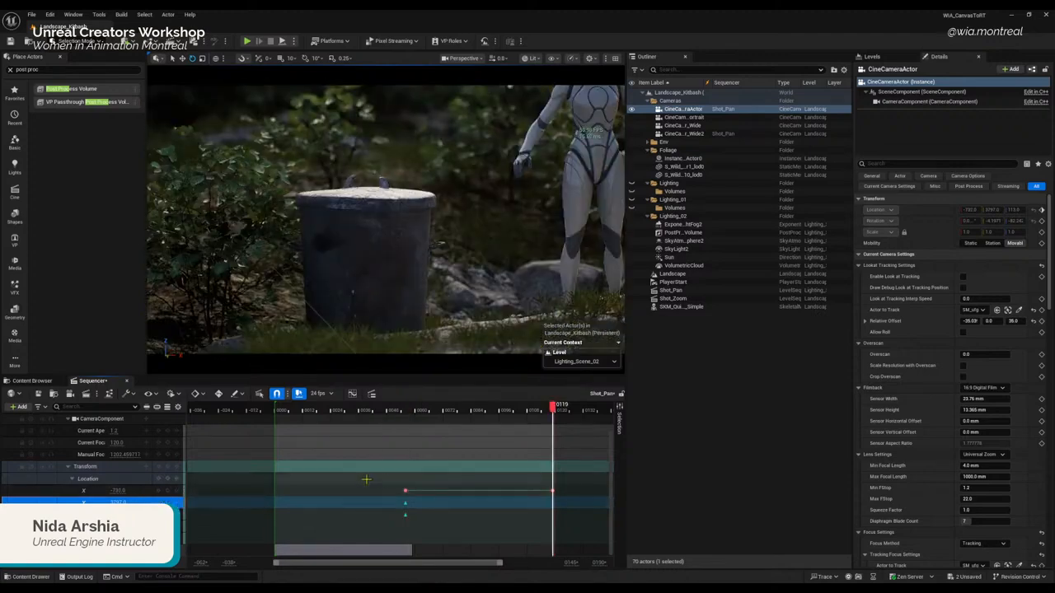
drag(388, 483, 550, 492)
right_click(552, 490)
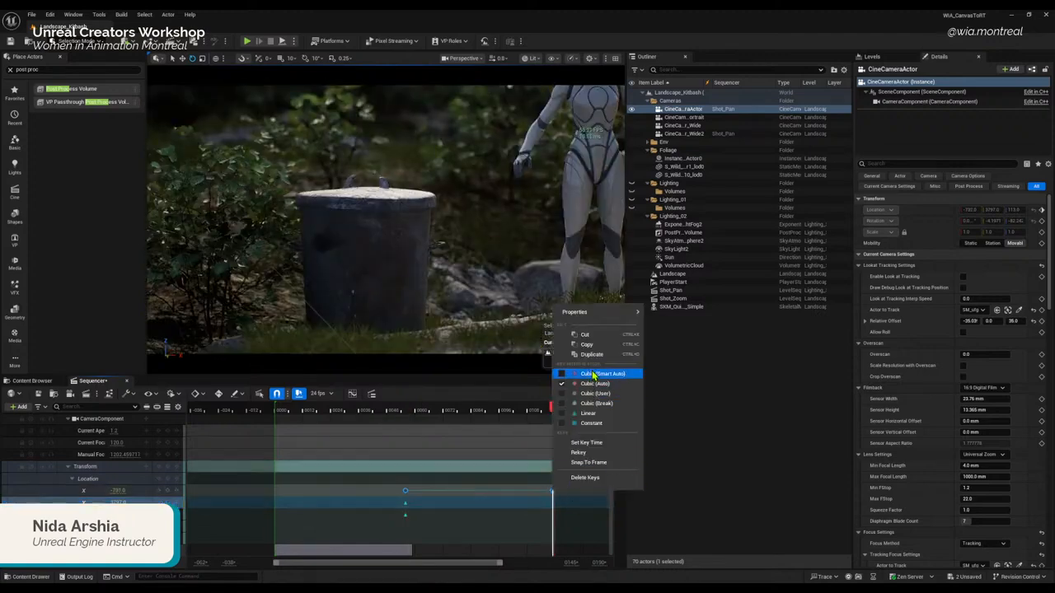
click(599, 414)
Step: Move CineCameraActor's starting location keys from frame 56 to frame 55, check them against the camera cut, and play the close-up
drag(541, 409, 405, 410)
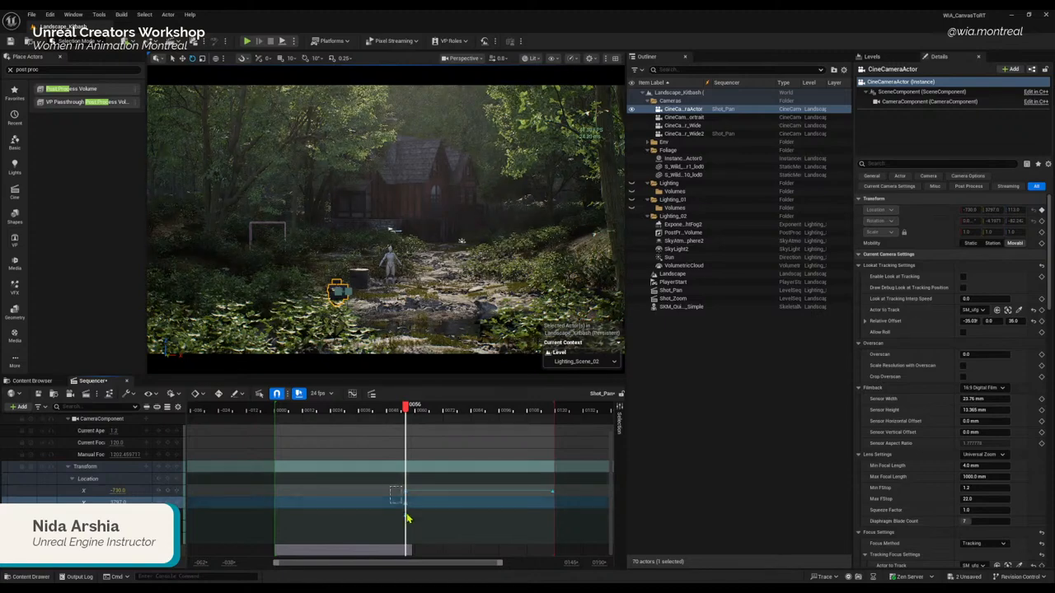
drag(403, 492, 403, 491)
scroll(422, 476, up, 3)
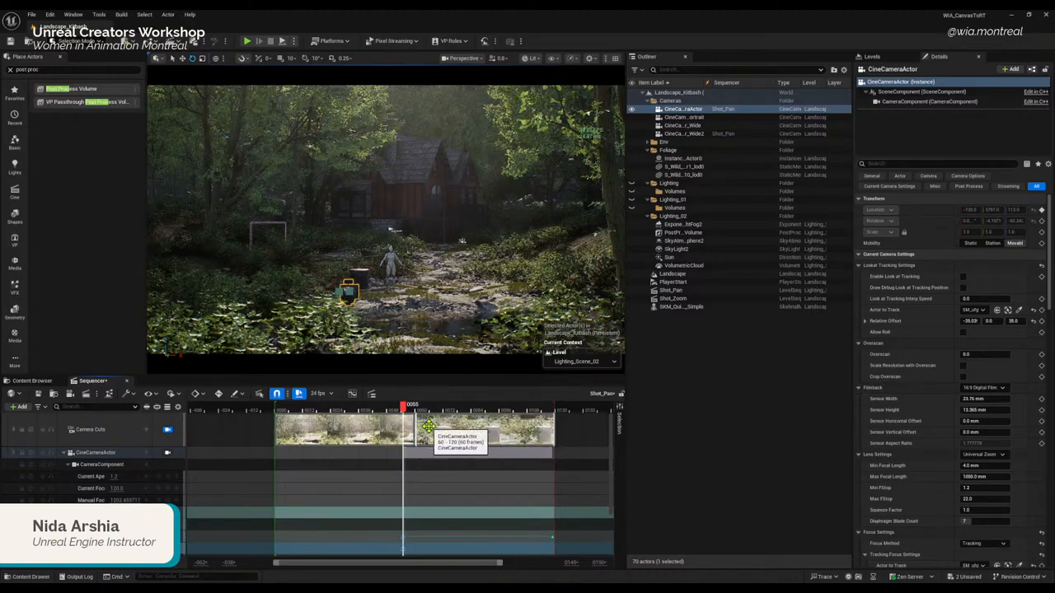
scroll(435, 476, down, 3)
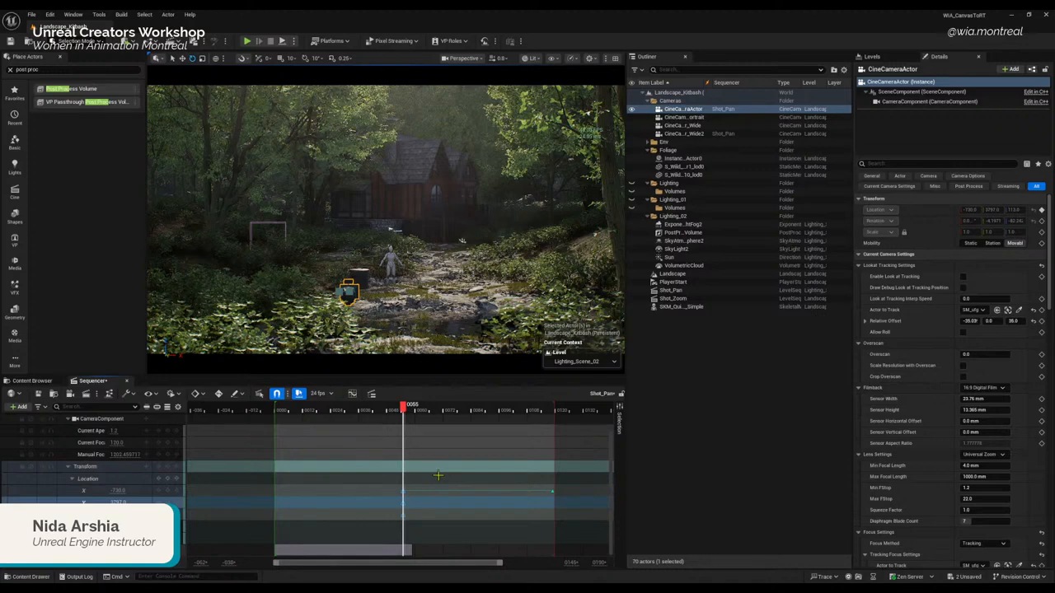
mouse_move(407, 412)
mouse_down()
mouse_move(527, 410)
mouse_move(401, 416)
mouse_up()
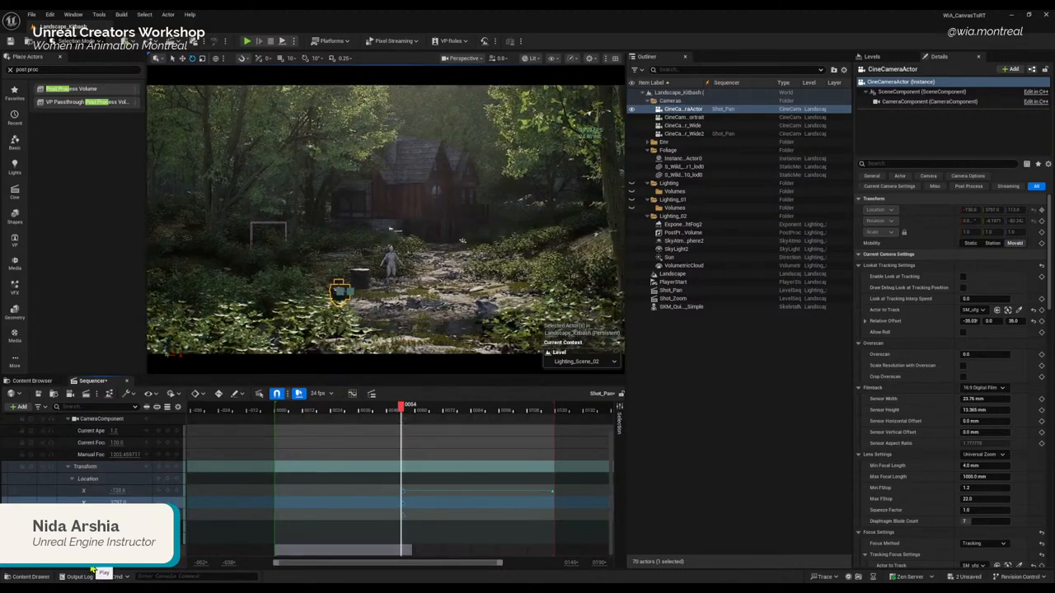
key(space)
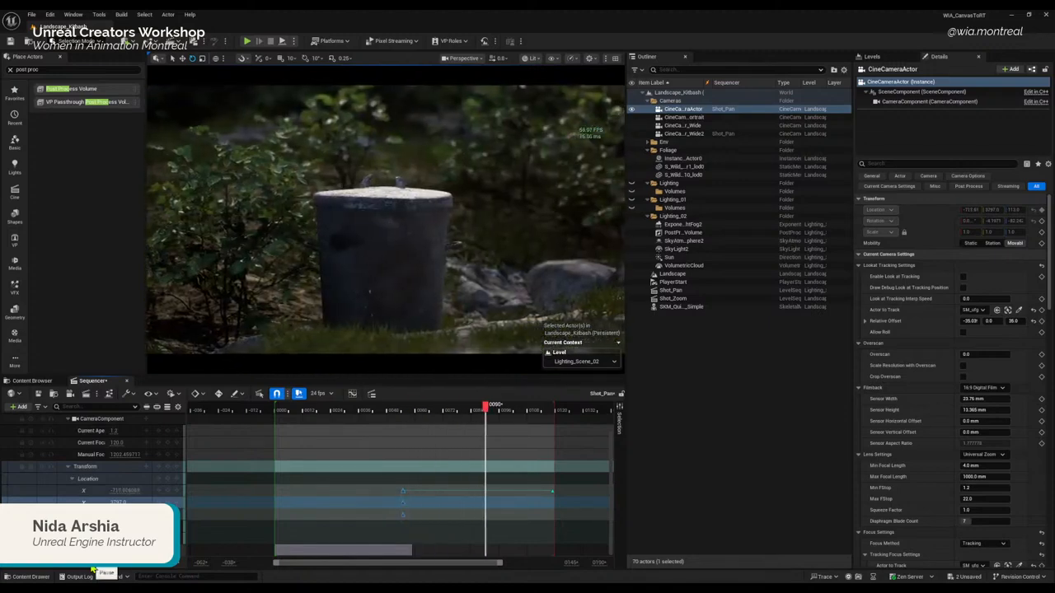
Step: At frame 119, set CineCameraActor's X location to -700 and key a lowered Z location
click(174, 495)
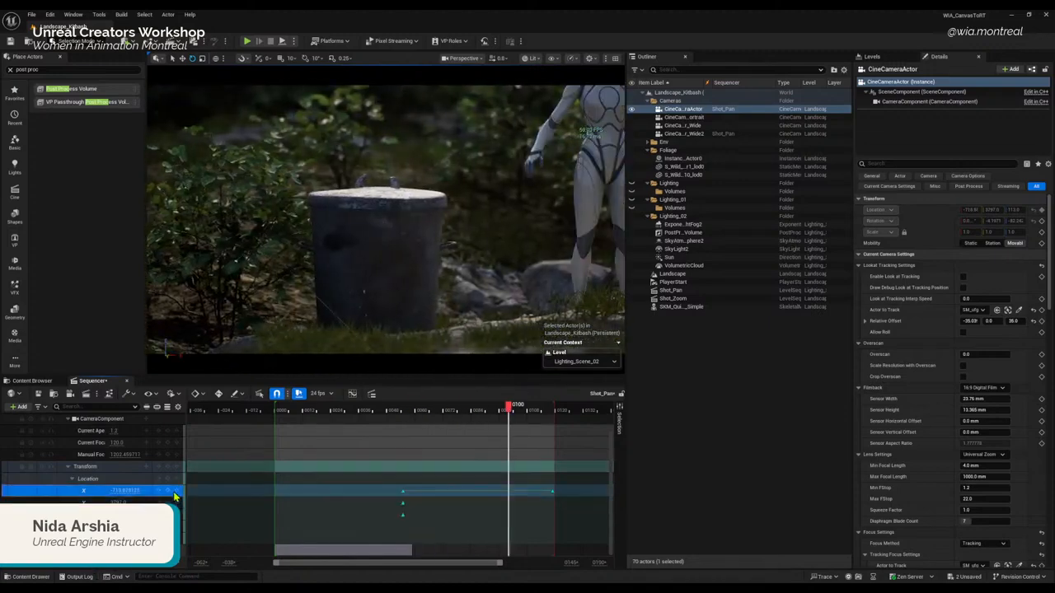
click(177, 491)
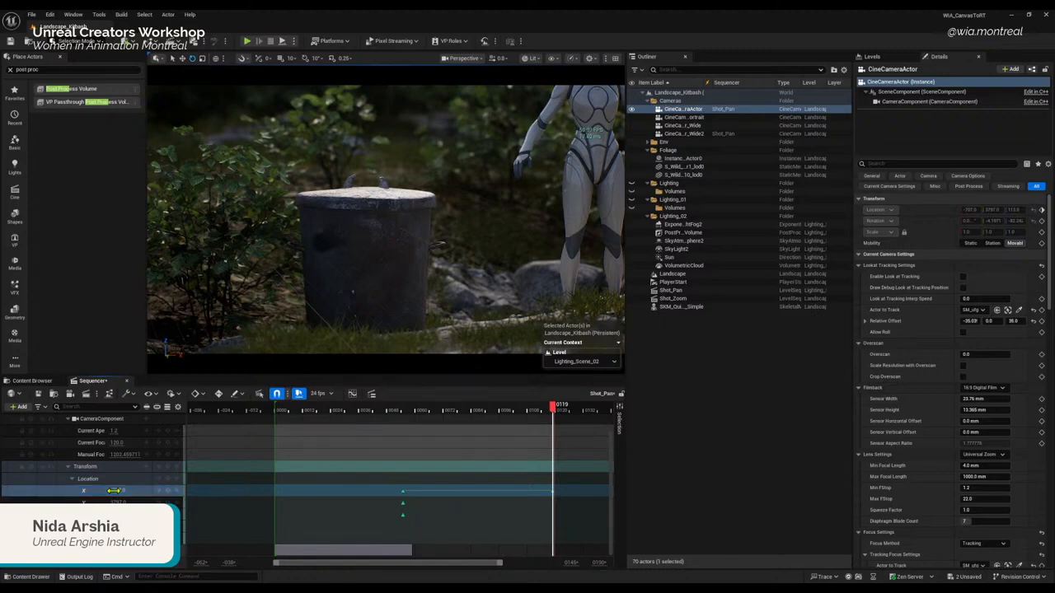
drag(117, 490, 99, 515)
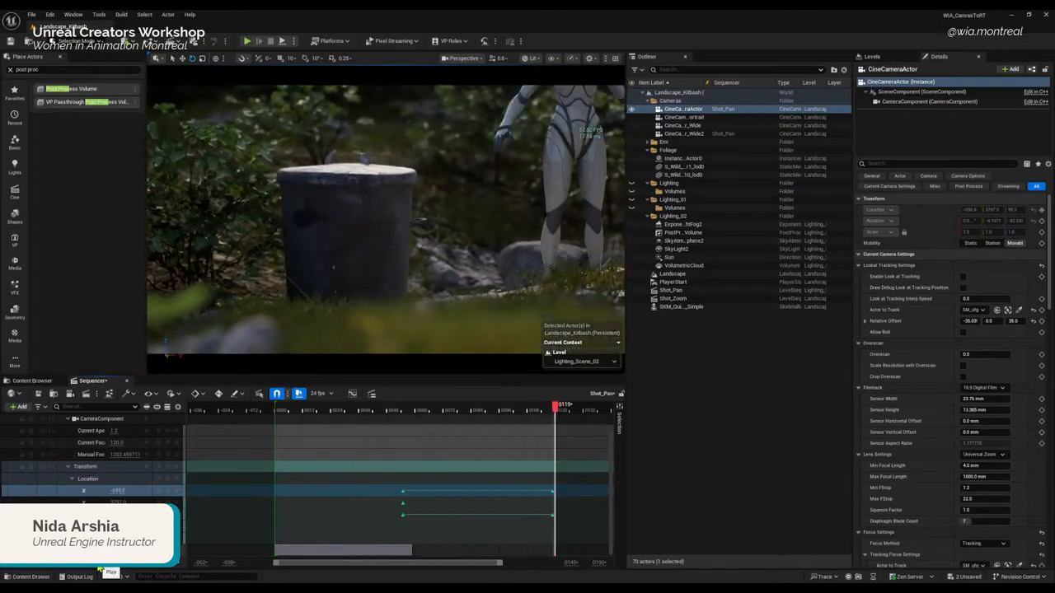
click(176, 493)
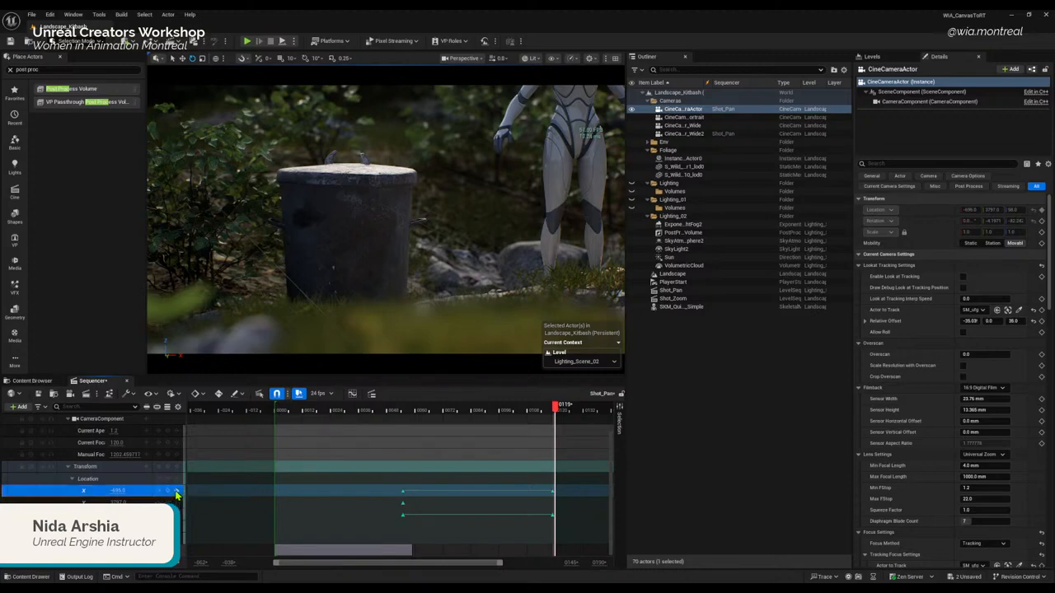
click(175, 492)
click(176, 493)
click(118, 491)
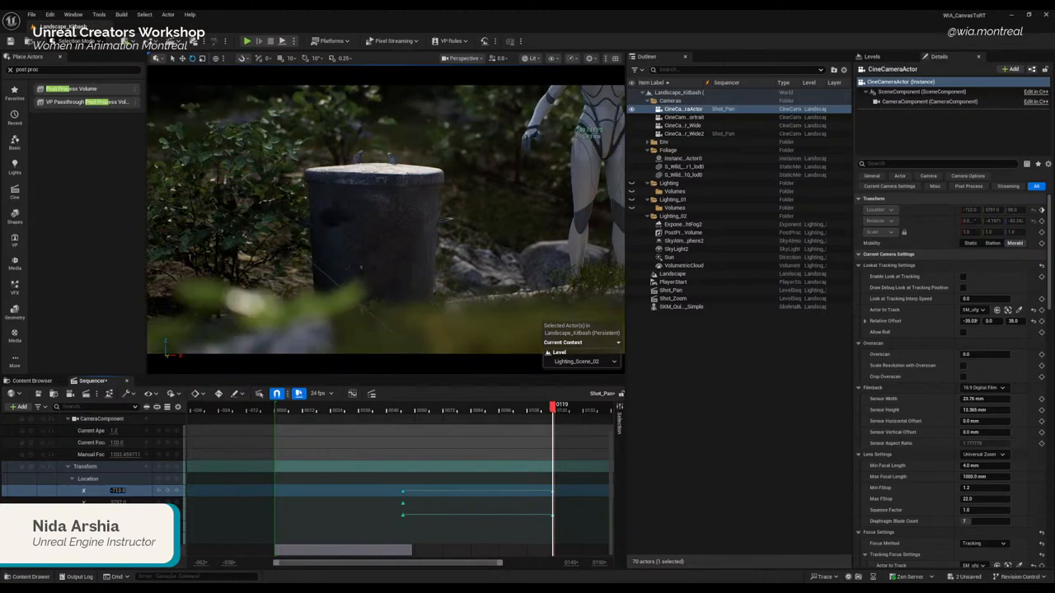
key(Return)
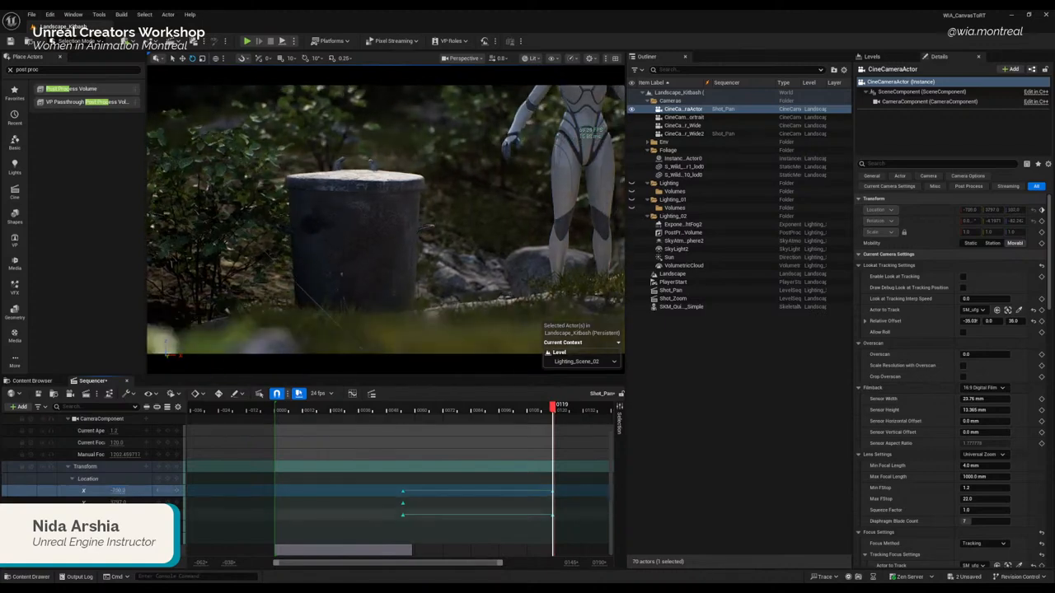
Step: Review the combined X and Z move from the sequence start, and delete CineCameraActor's Z location end key at frame 119
drag(552, 409, 262, 409)
key(space)
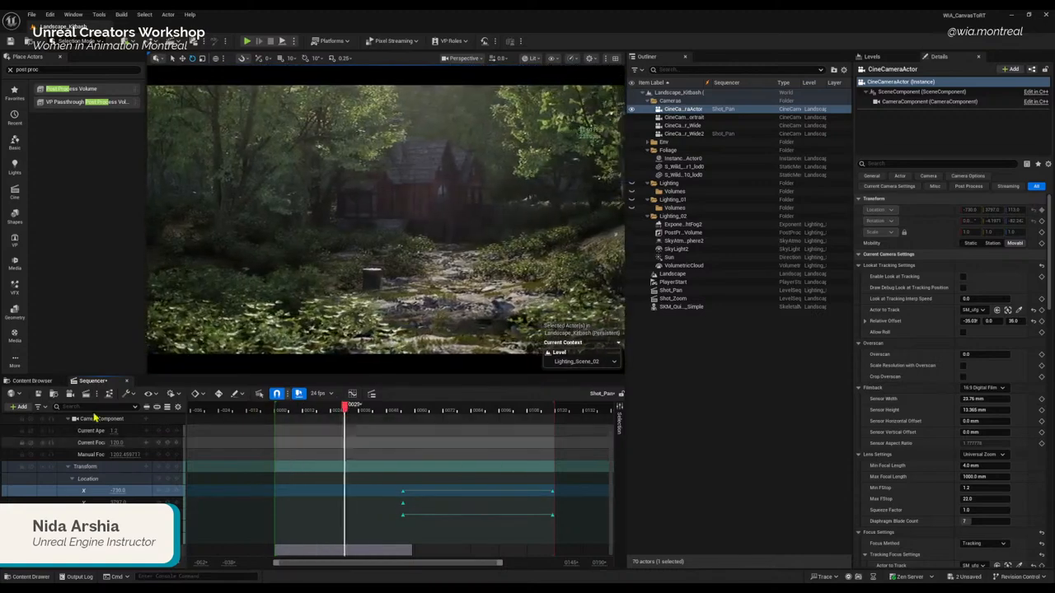
key(space)
drag(341, 409, 450, 413)
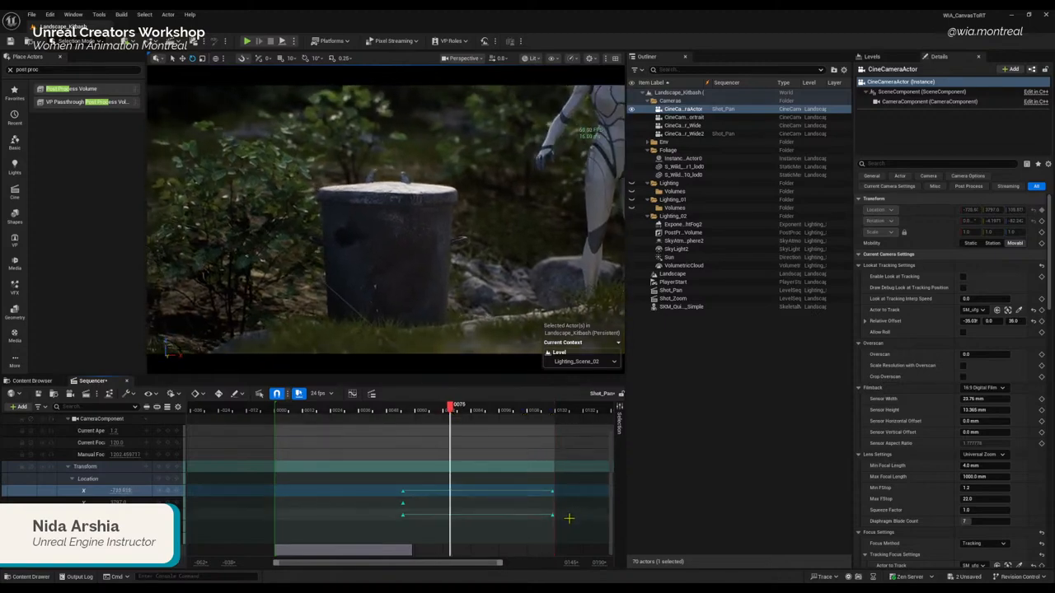
drag(565, 516, 534, 508)
key(Delete)
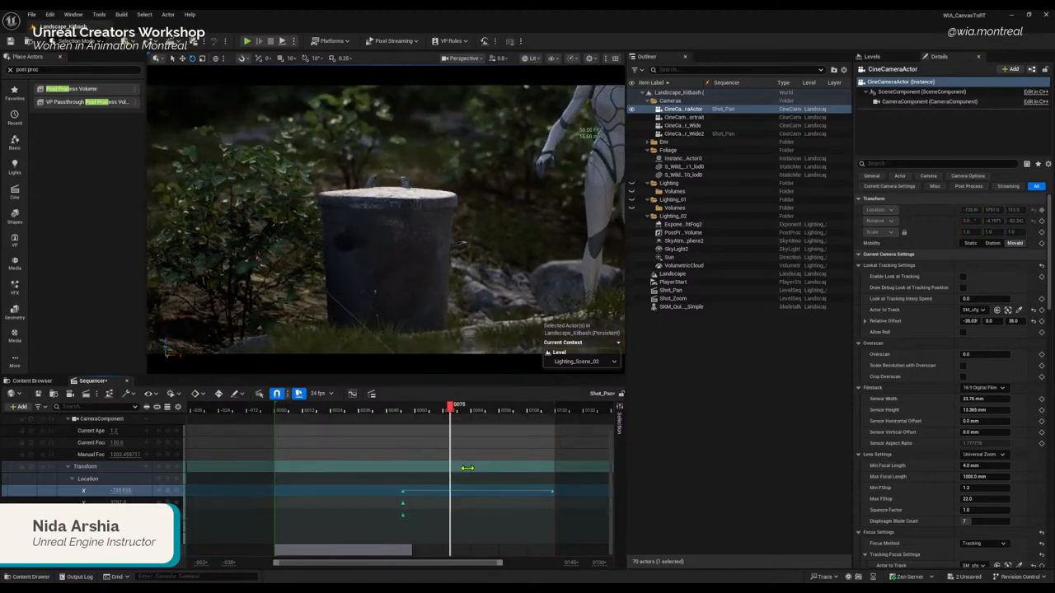
Step: Play back the cut from the wide shot into the close-up to review CineCameraActor's X-only move
drag(450, 408, 407, 414)
key(space)
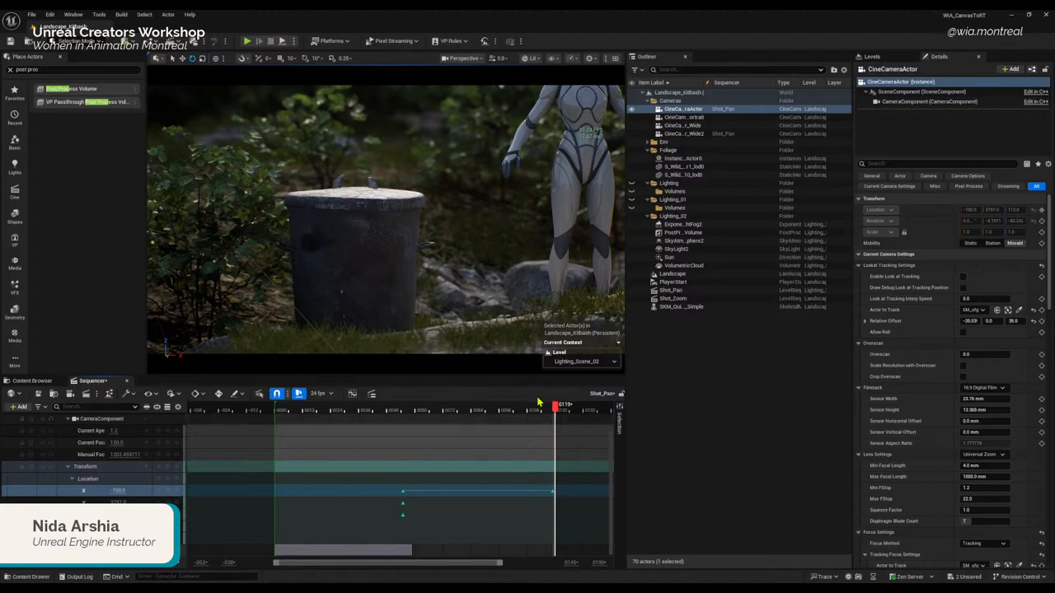
drag(547, 412, 348, 414)
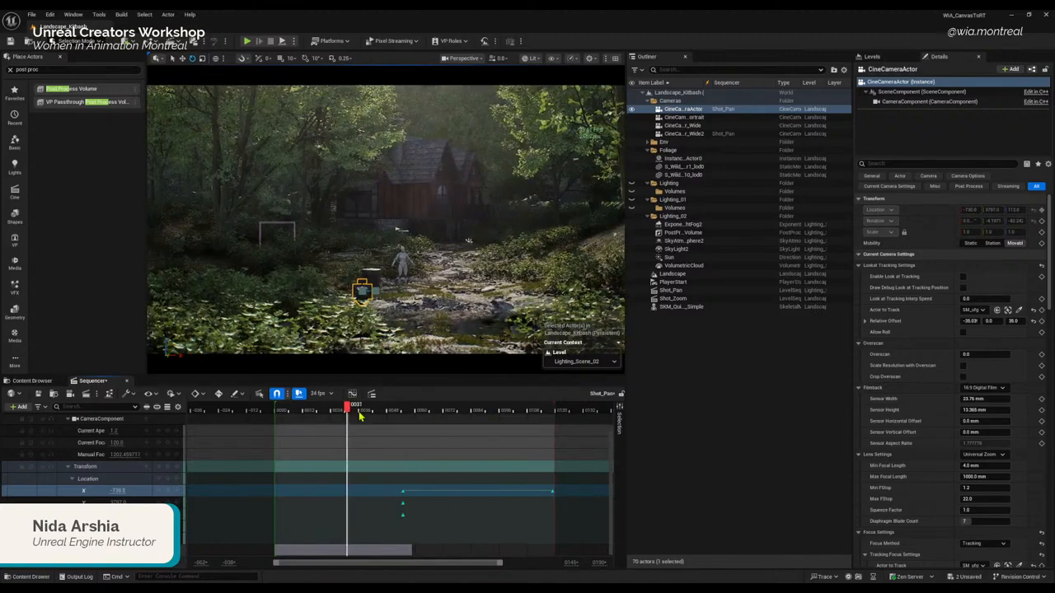
key(space)
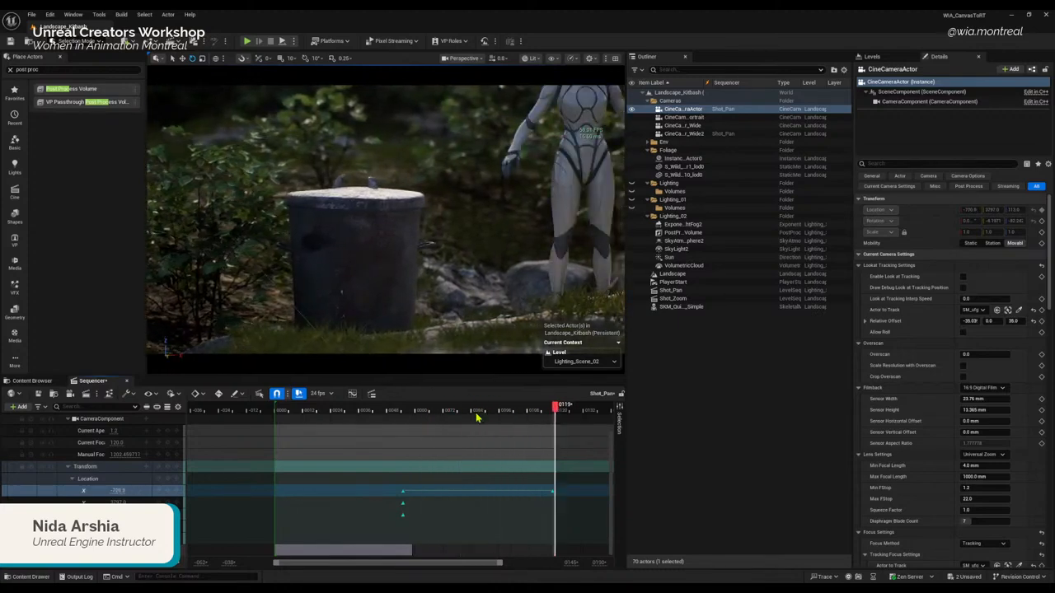
Step: Check the SKM_Quinn_Simple mannequin's Actor Hidden in Game setting, and play the sequence from near its start
click(537, 408)
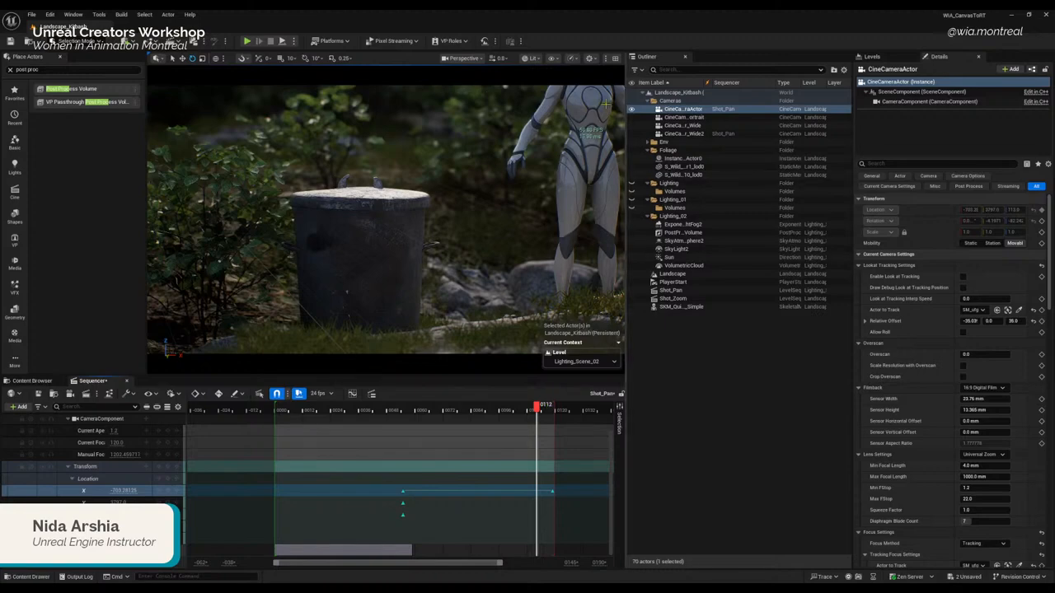
click(682, 307)
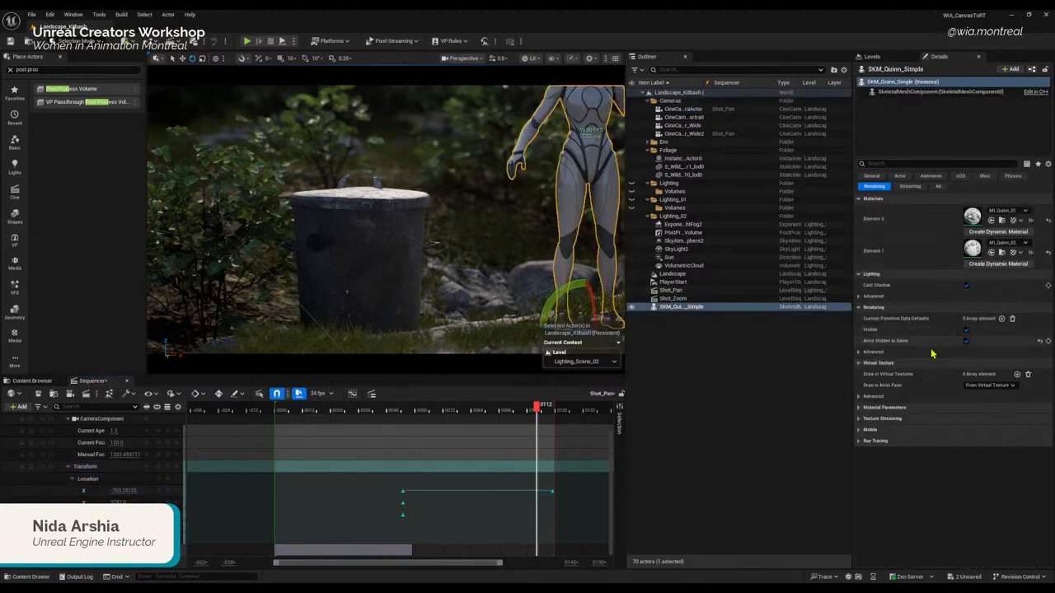
drag(546, 408, 282, 407)
key(space)
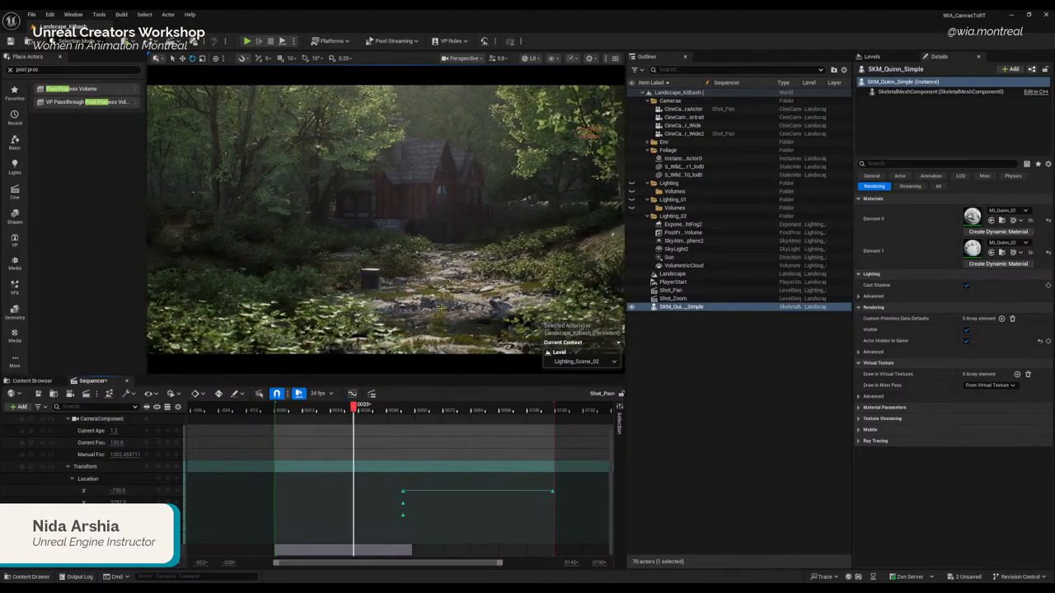
key(space)
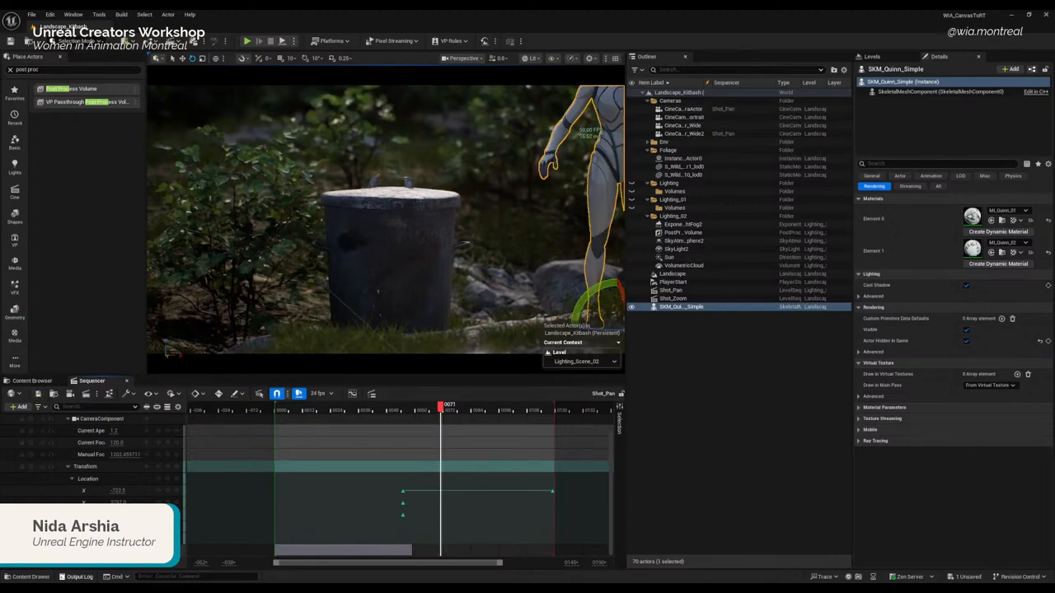
Step: Replay Shot_Pan from frame 0 to its end, scrub back to frame 54, and save the sequence
key(Up)
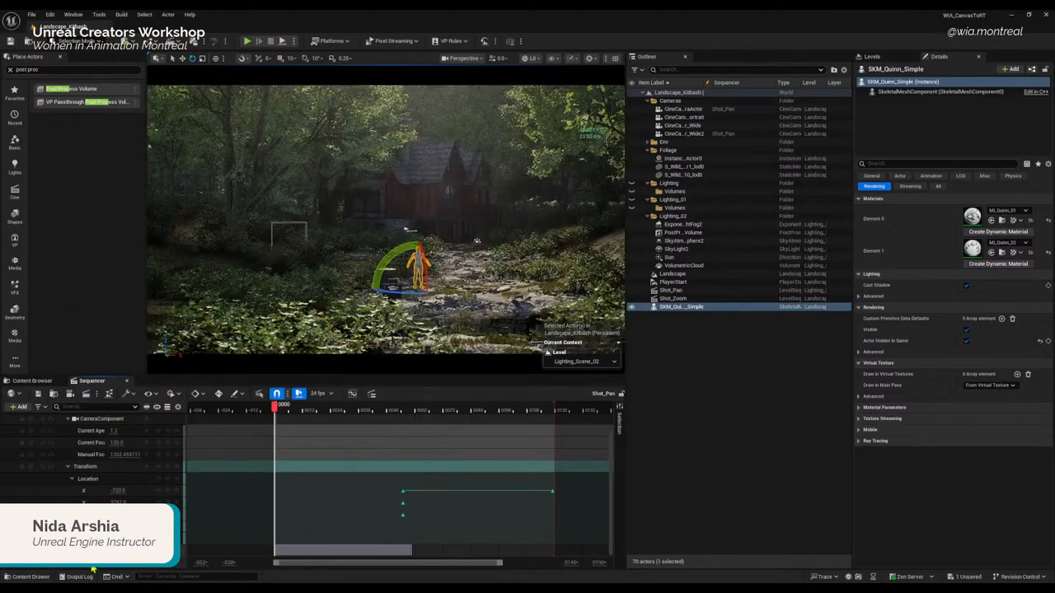
key(space)
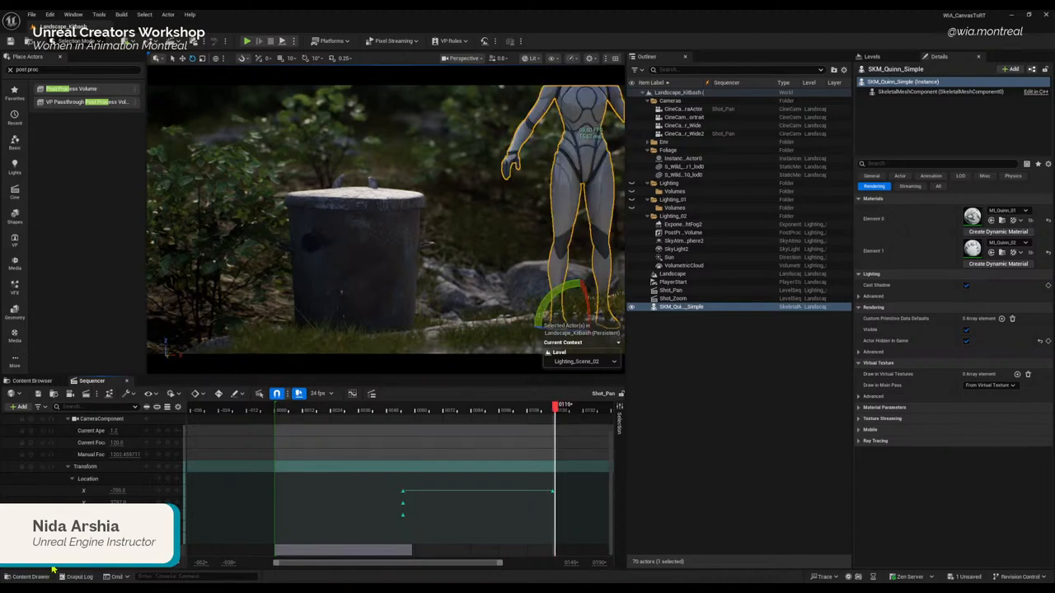
click(52, 566)
click(122, 569)
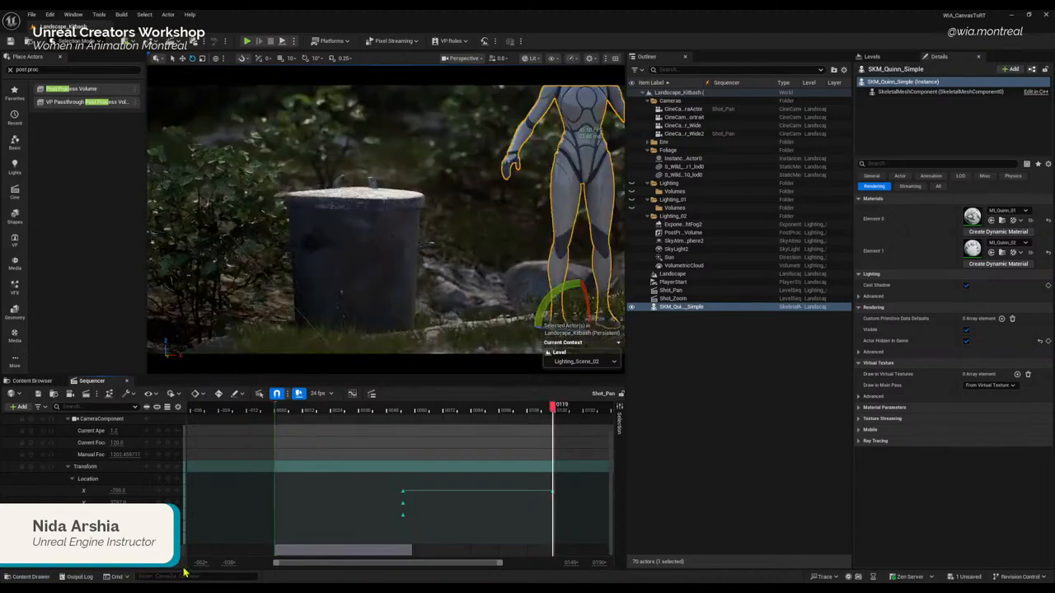
click(427, 416)
drag(428, 417, 401, 418)
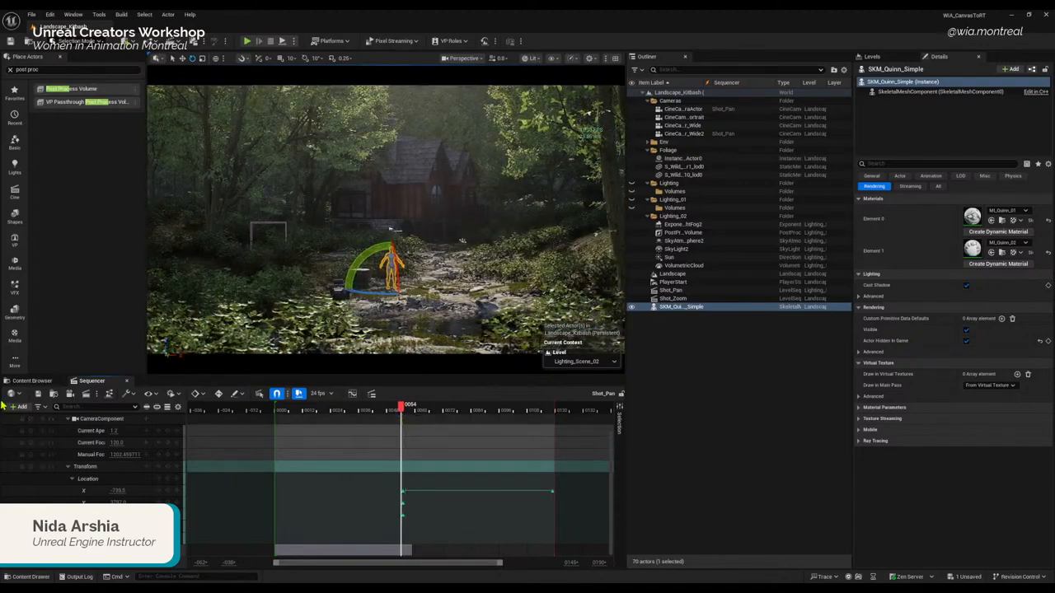
click(37, 394)
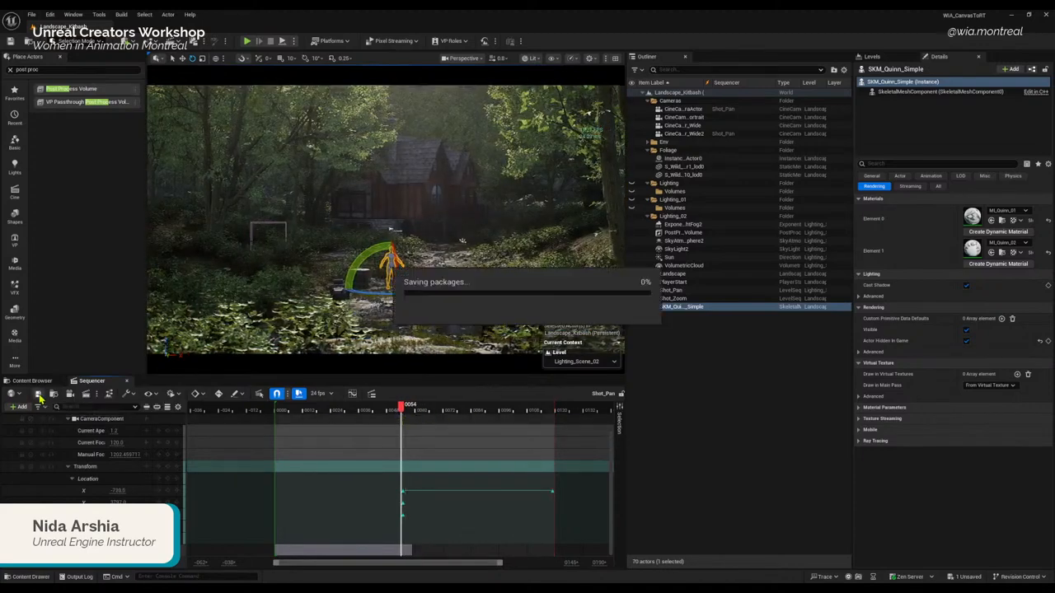
Step: Clear the actor search and place a Cine Camera Rig Rail in the scene behind the trash can
click(10, 70)
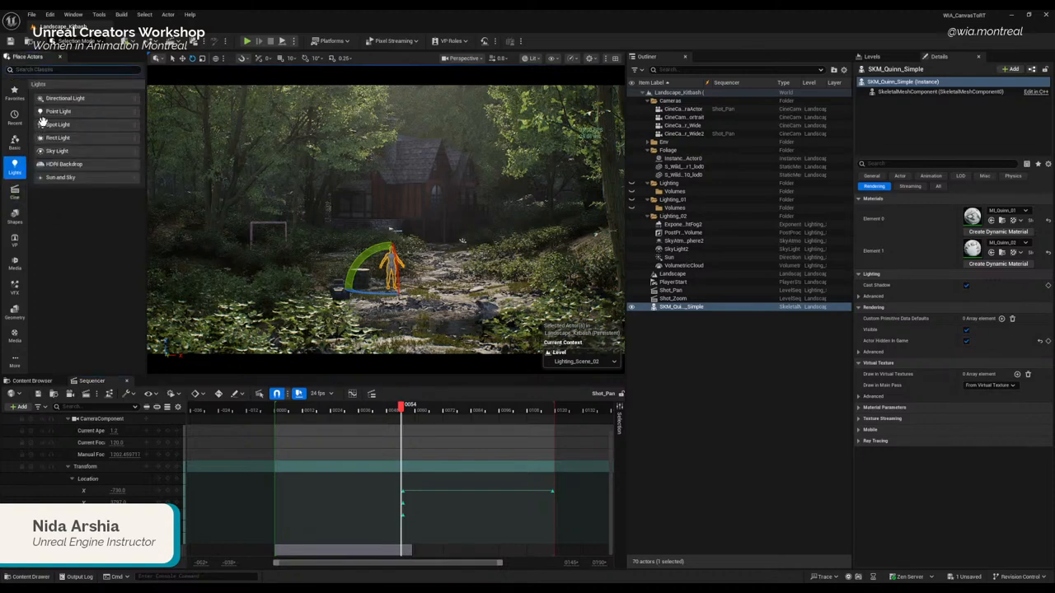
click(16, 194)
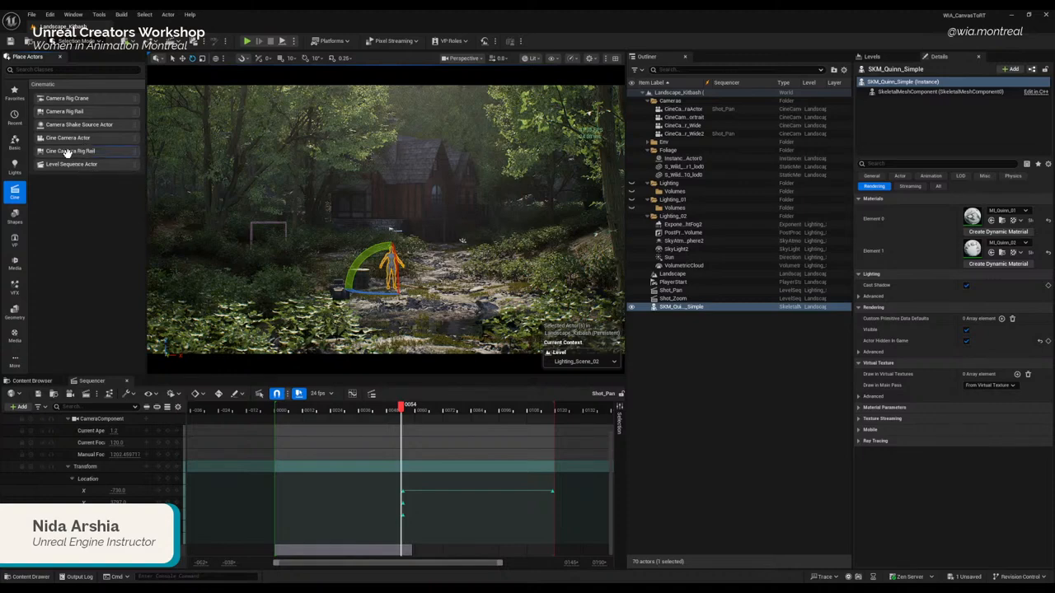
drag(53, 151, 355, 246)
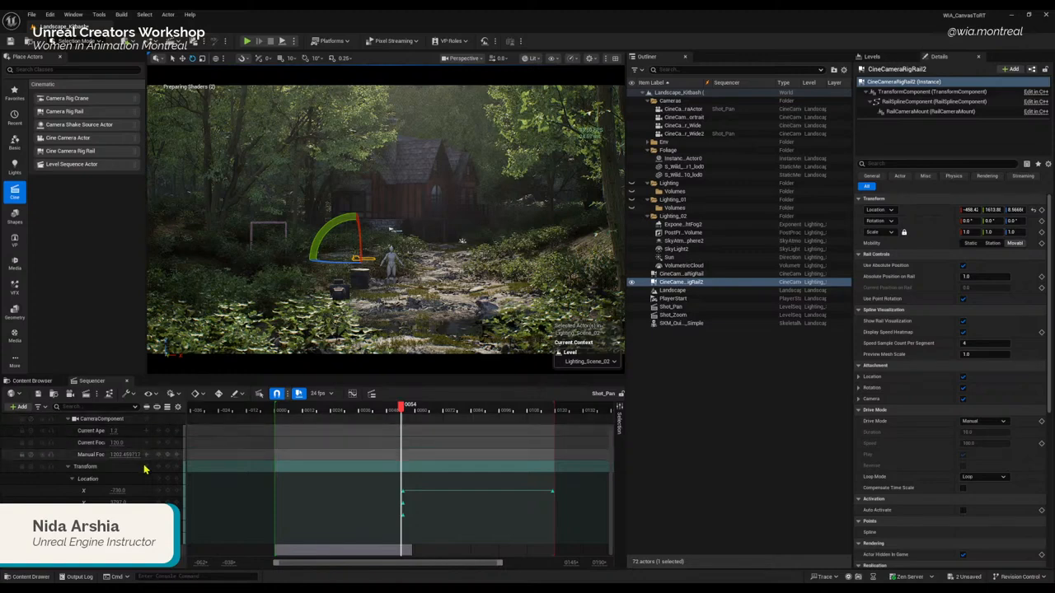
Step: Unlock the viewport from the Camera Cuts track to return to the free perspective view, and save all changes
scroll(135, 429, up, 2)
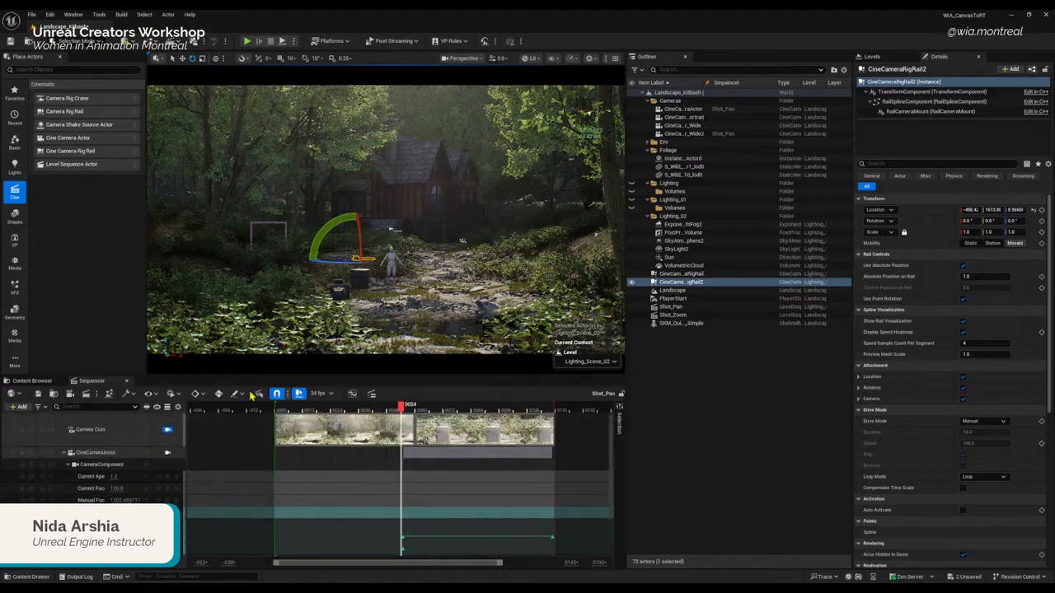
click(168, 433)
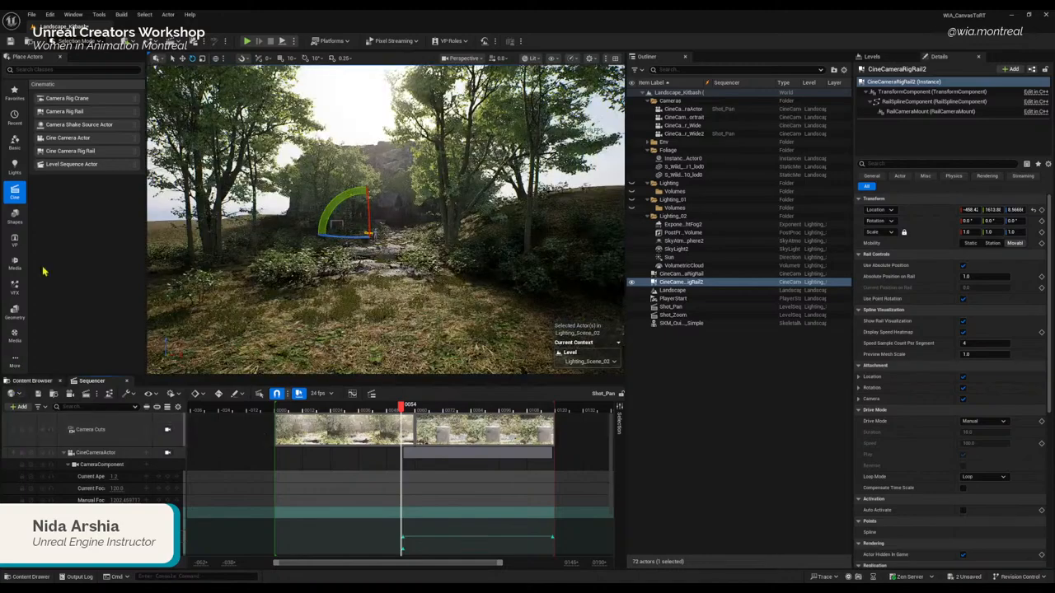
click(31, 15)
click(49, 133)
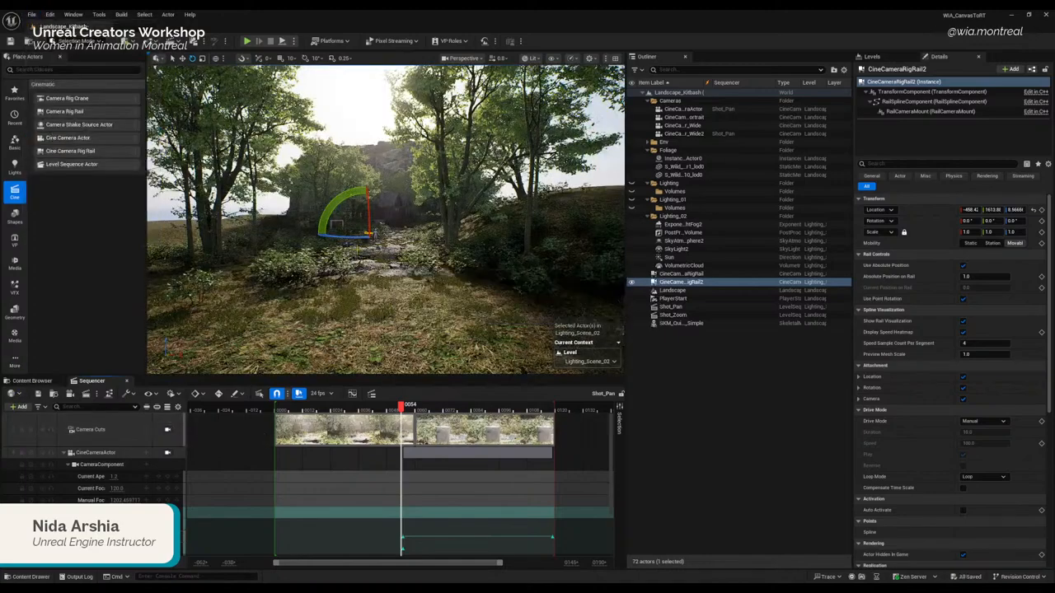
Step: Raise the newly placed Cine Camera Rig Rail straight up to a height of about 184
right_drag(404, 263, 387, 303)
key(f)
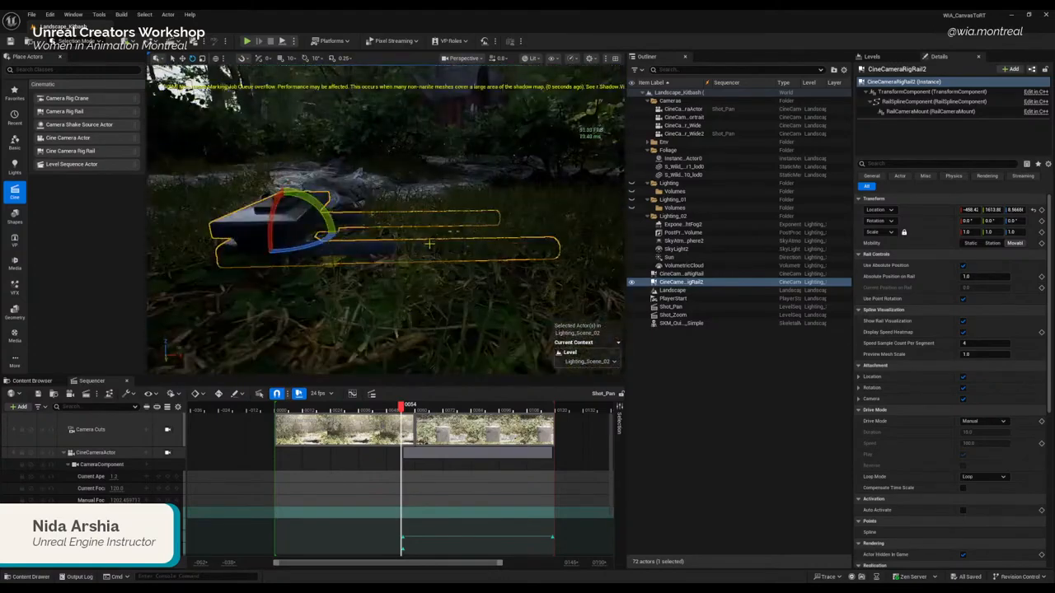
right_drag(425, 239, 421, 266)
key(s)
scroll(407, 267, up, 2)
key(w)
scroll(402, 268, up, 2)
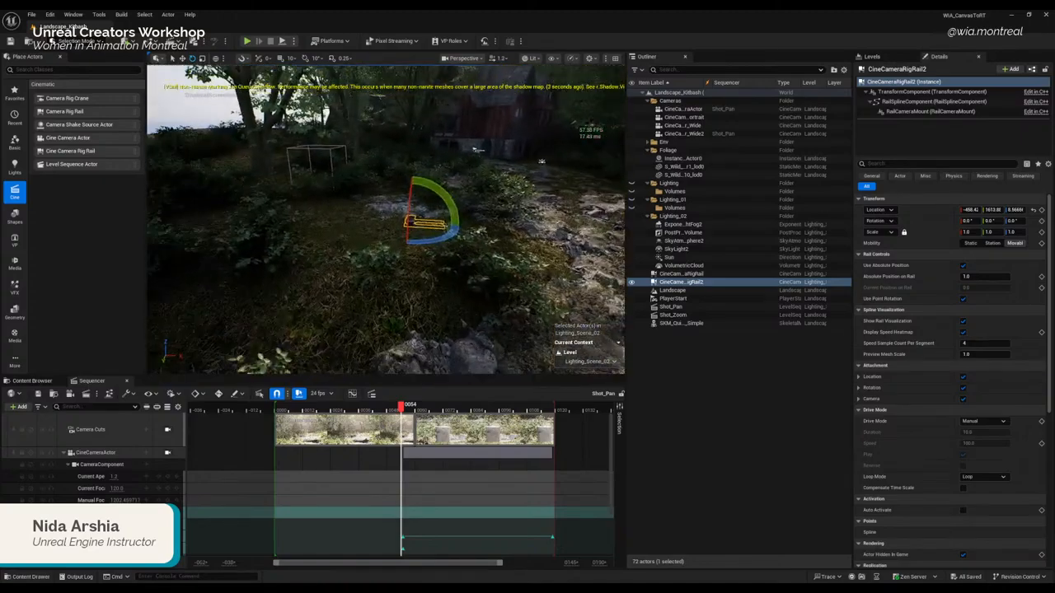
key(w)
drag(414, 191, 406, 127)
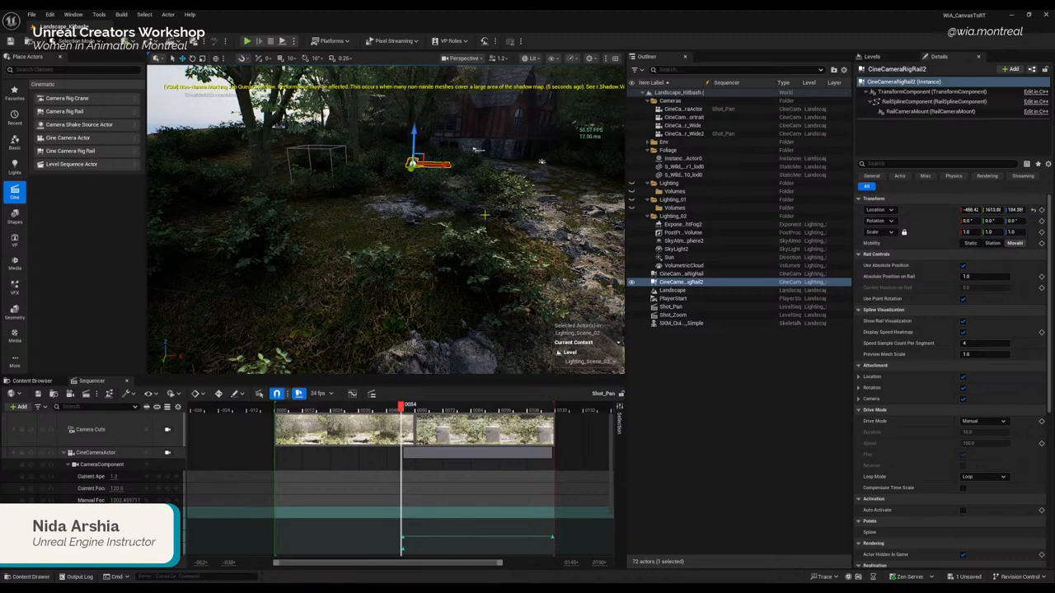
Step: Move the raised rig rail across the ground to beside the trash can, at about X -823, Y 2502
right_drag(485, 215, 463, 194)
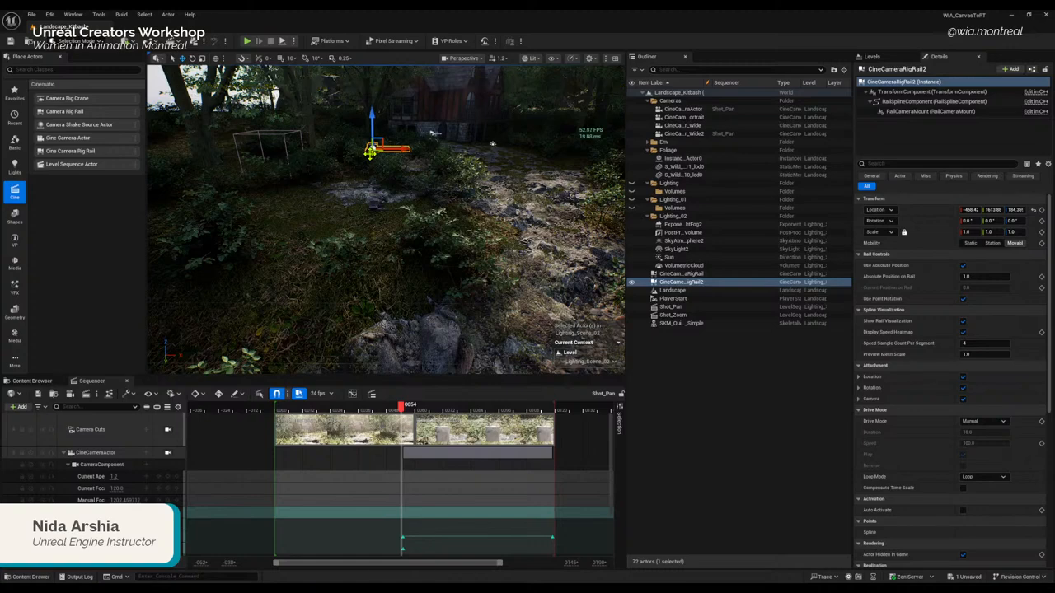
drag(374, 155, 331, 235)
mouse_move(332, 235)
right_down()
mouse_move(313, 257)
mouse_move(340, 235)
mouse_move(334, 255)
right_up()
key(s)
key(w)
key(s)
drag(377, 218, 221, 265)
right_drag(308, 284, 366, 282)
key(f)
click(298, 189)
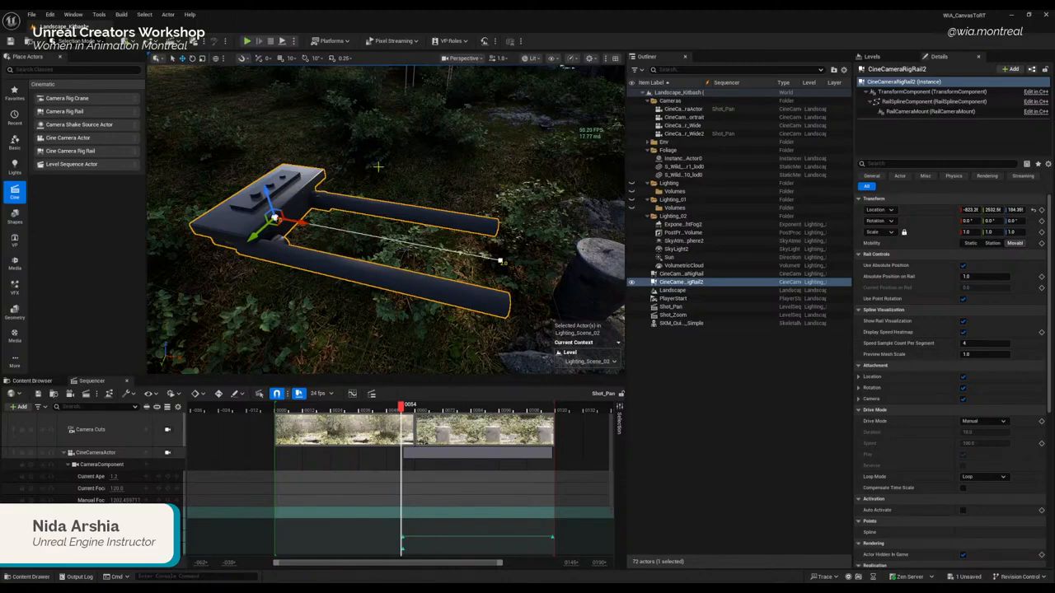
Step: Generate an Arc shape from the rig rail's end spline point nearest the trash can
click(378, 168)
click(296, 182)
right_drag(476, 260, 477, 260)
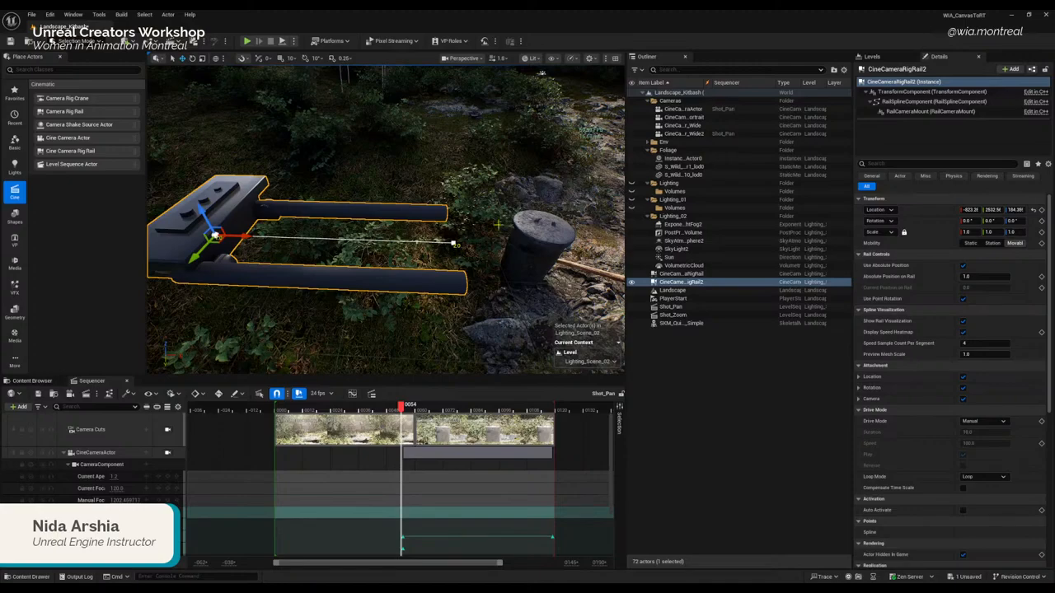
right_drag(341, 301, 340, 302)
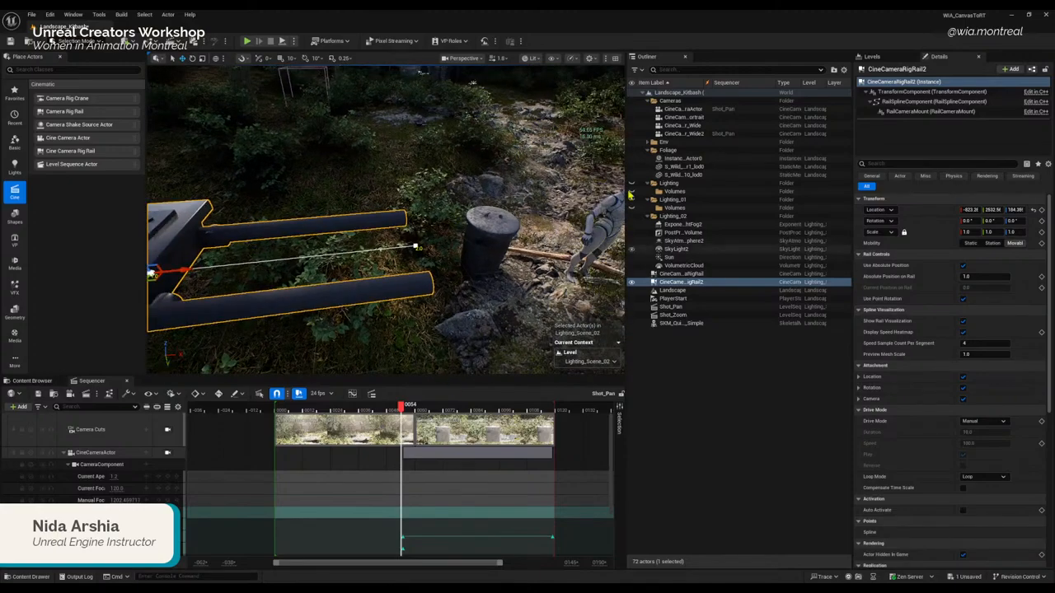
right_drag(308, 256, 308, 256)
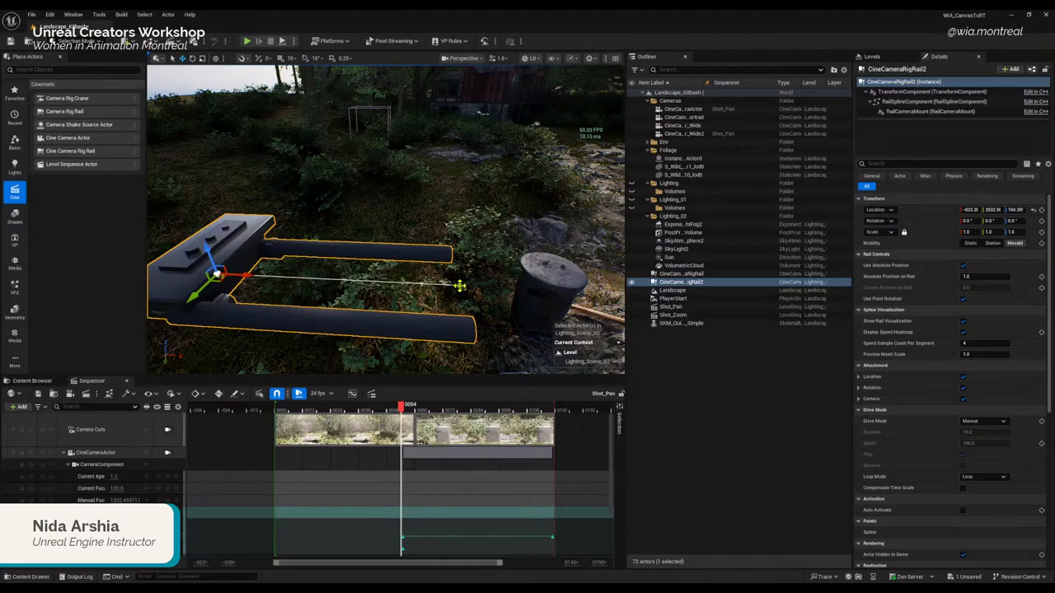
click(459, 285)
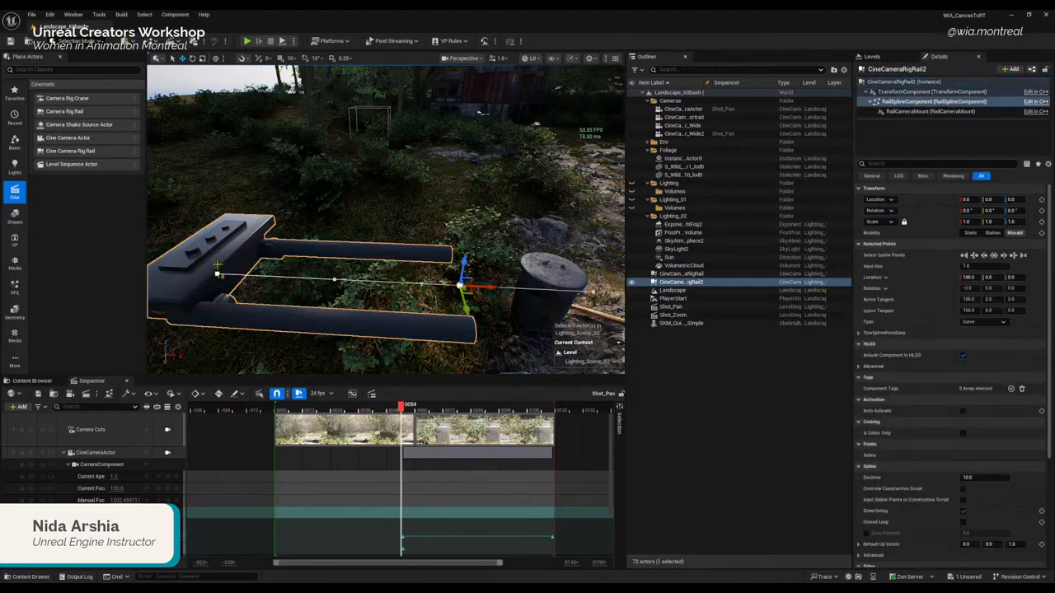
click(216, 274)
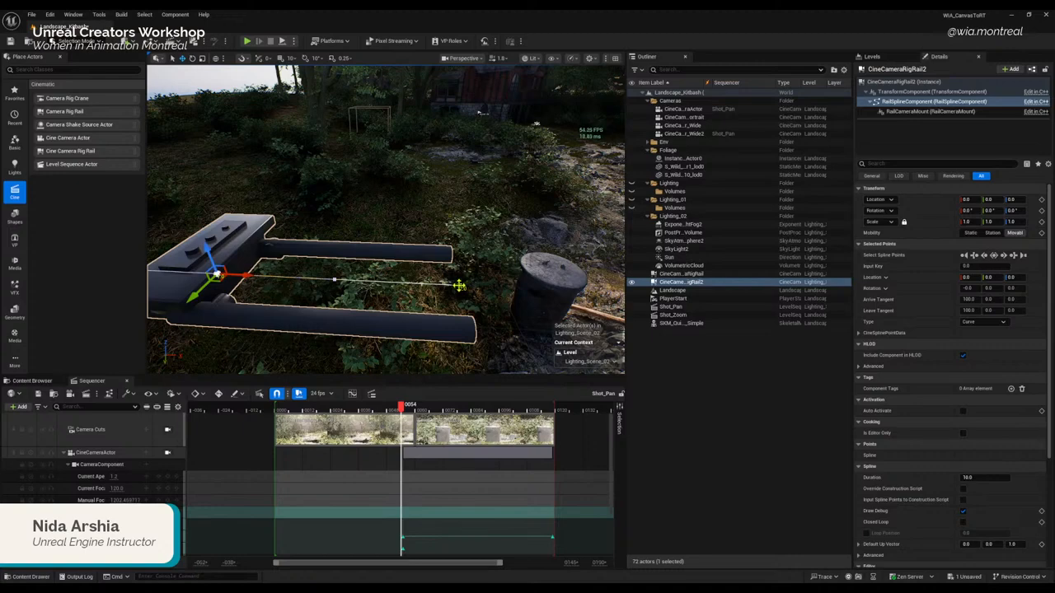
click(459, 286)
right_click(459, 286)
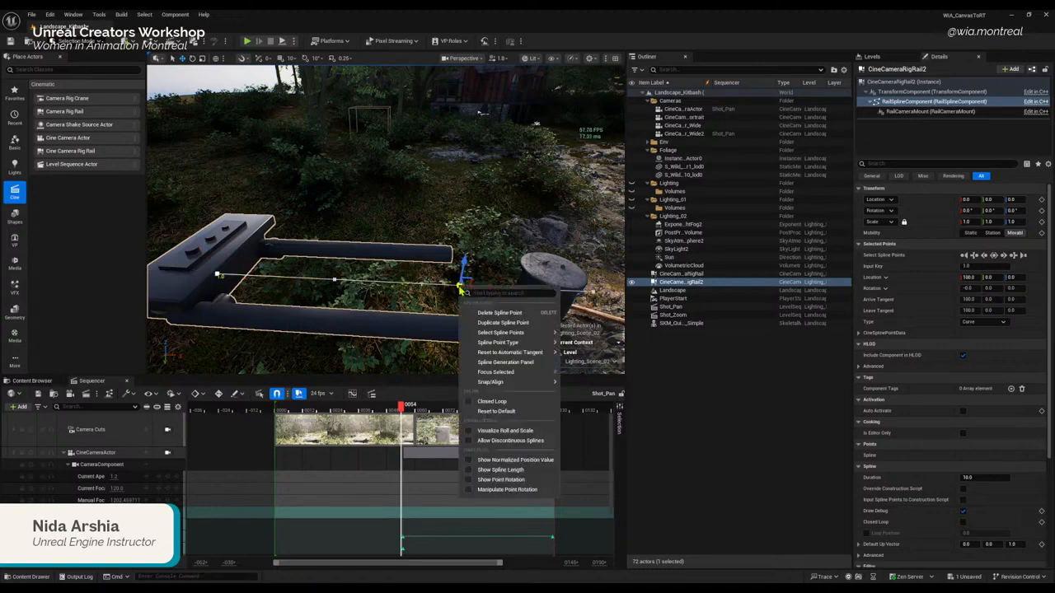
click(521, 363)
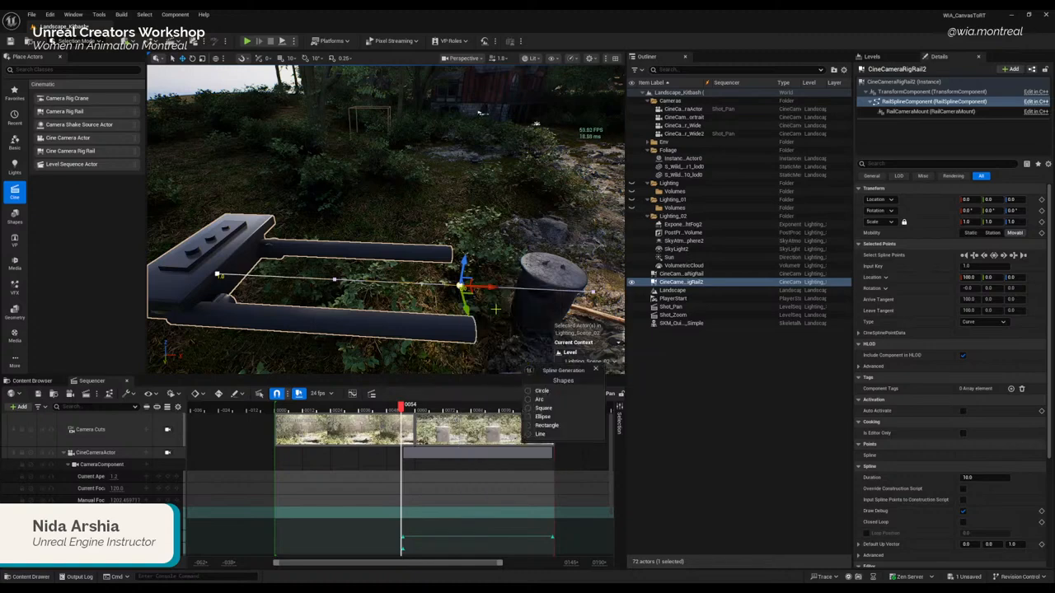
click(528, 400)
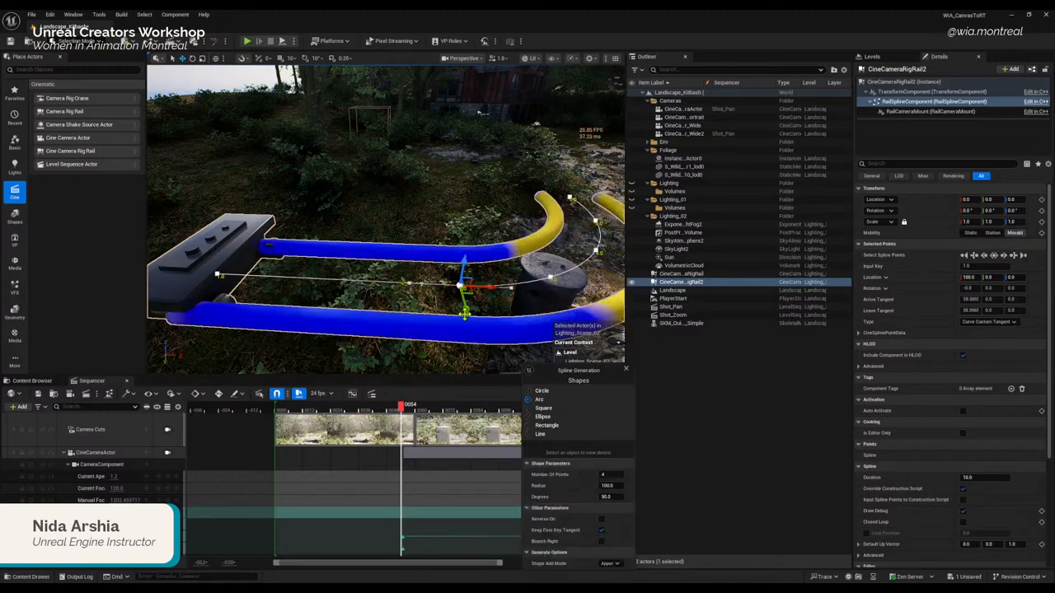
Step: Set the generated rail arc's radius to 1000 and its angle to 35 degrees
right_drag(386, 219, 445, 212)
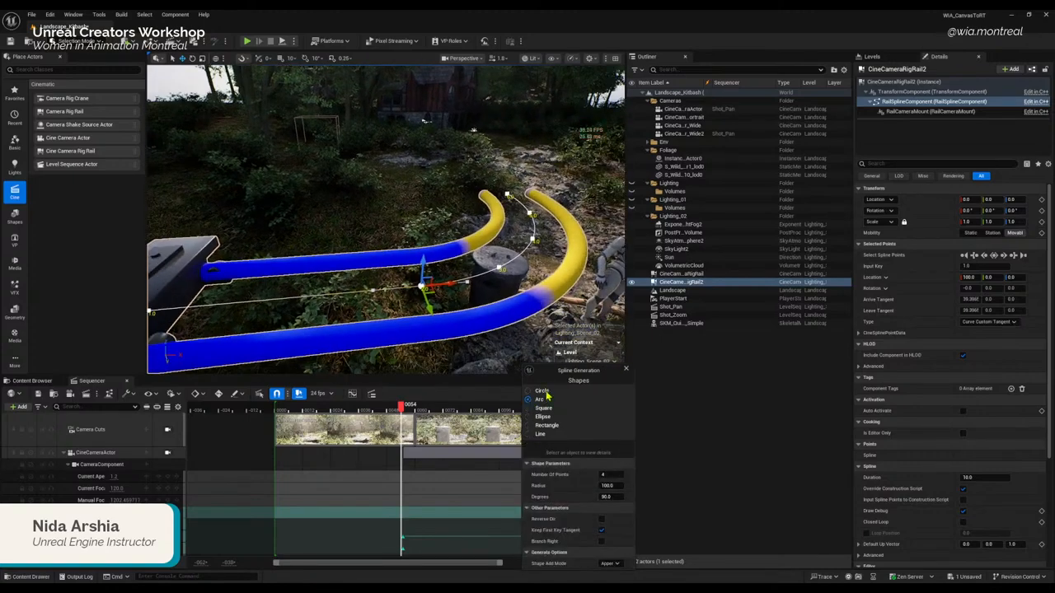
drag(549, 374, 635, 243)
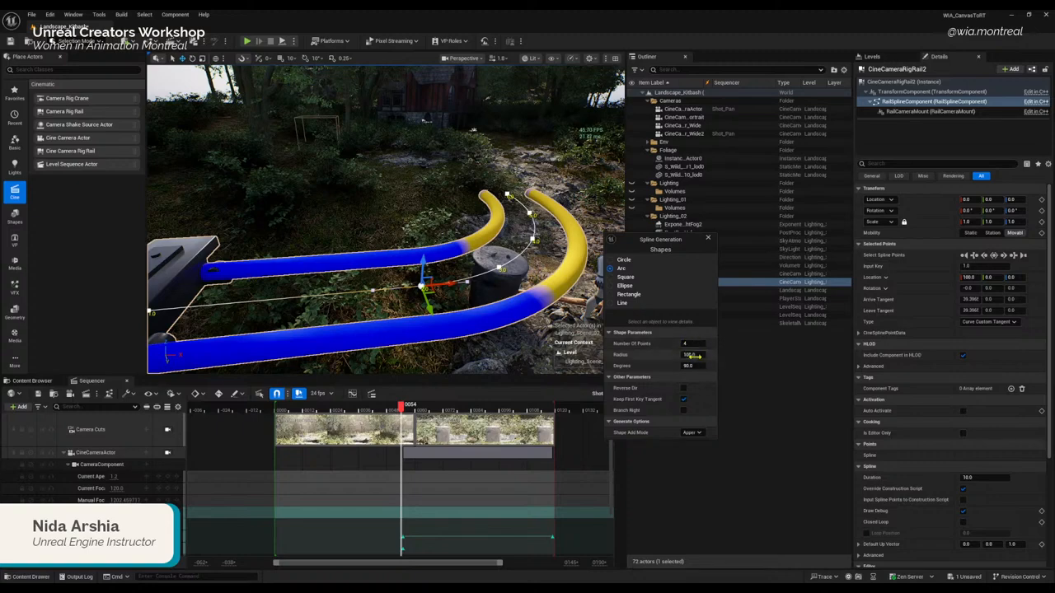
mouse_move(691, 355)
mouse_down()
mouse_move(707, 355)
mouse_move(692, 356)
mouse_up()
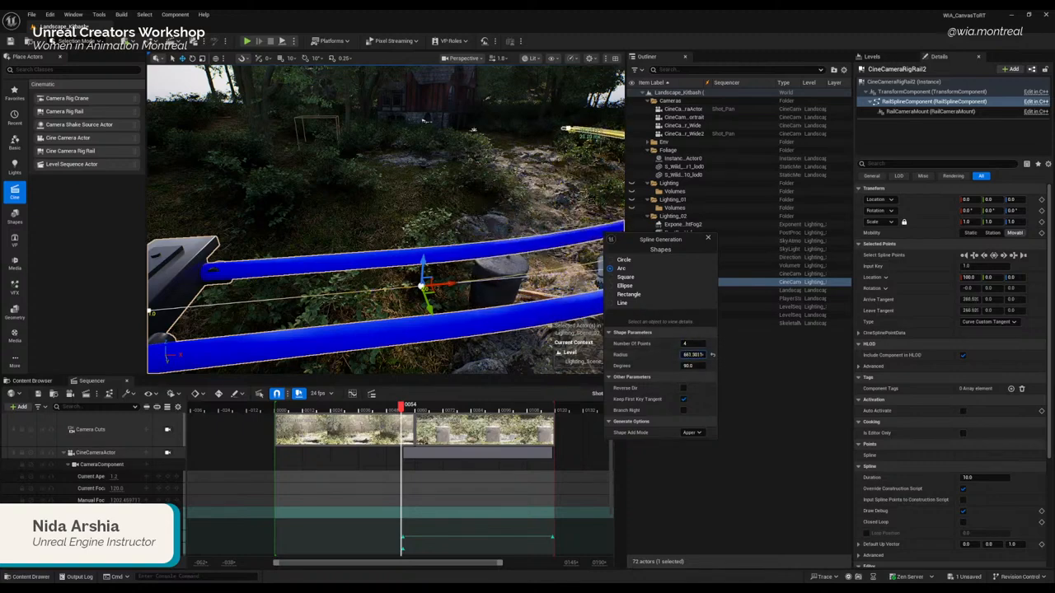
text(0)
key(Return)
click(697, 366)
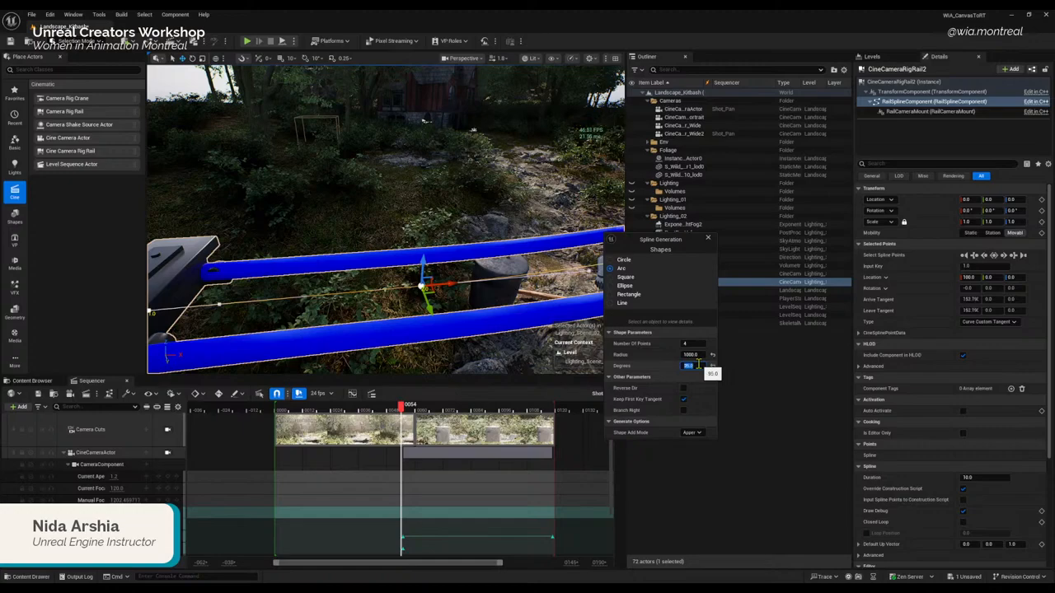
text(35)
key(Return)
Step: Set the rail arc's number of points to 10 and close the spline generation settings
key(f)
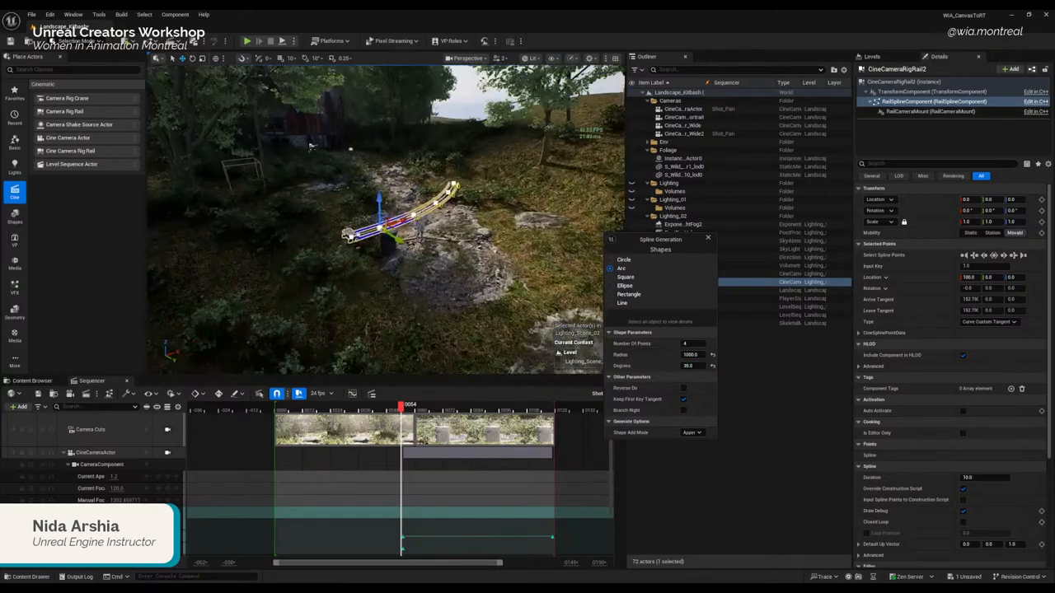
right_drag(412, 222, 397, 241)
scroll(402, 231, down, 1)
key(w)
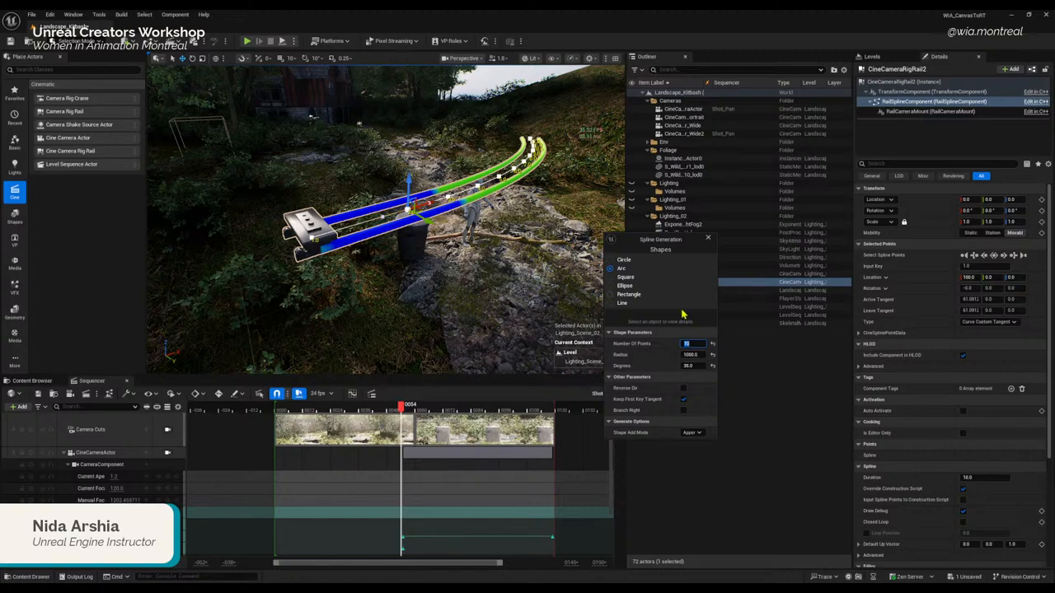
click(708, 240)
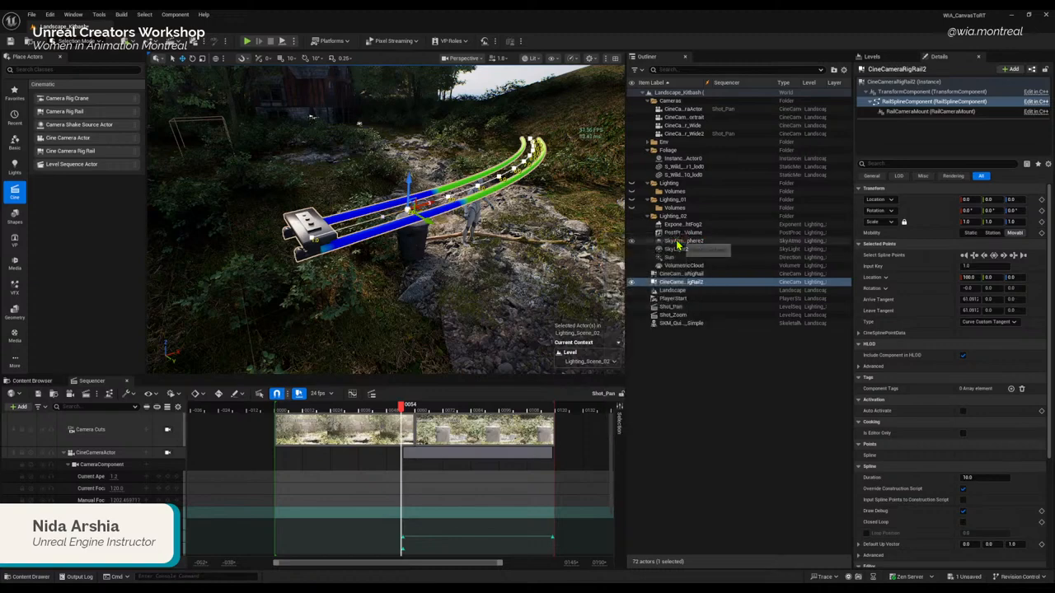
Step: Delete the spare short CineCameraRigRail and select the curved CineCameraRigRail2
click(319, 223)
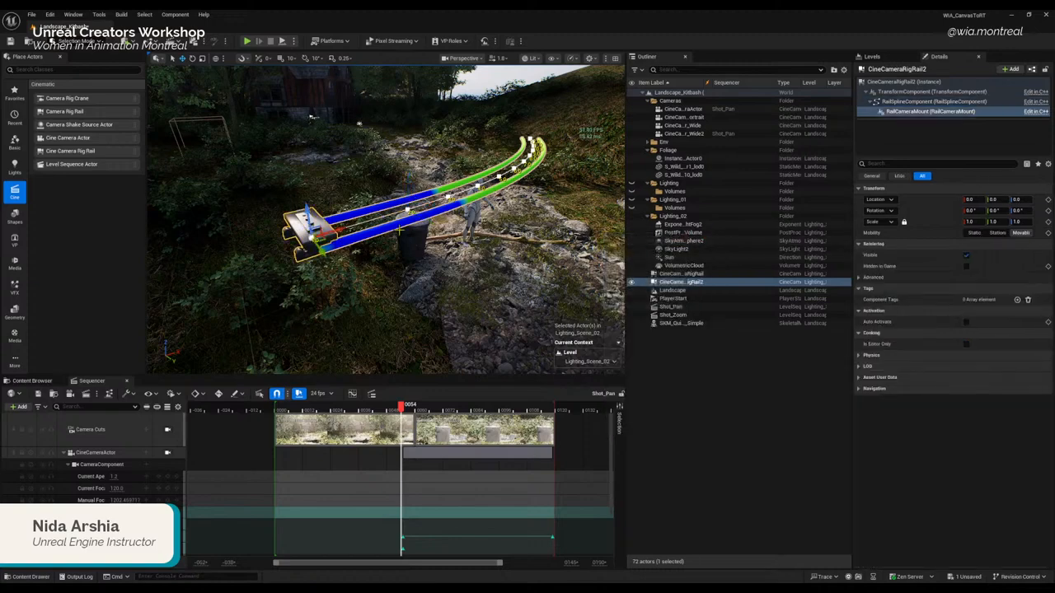
click(420, 206)
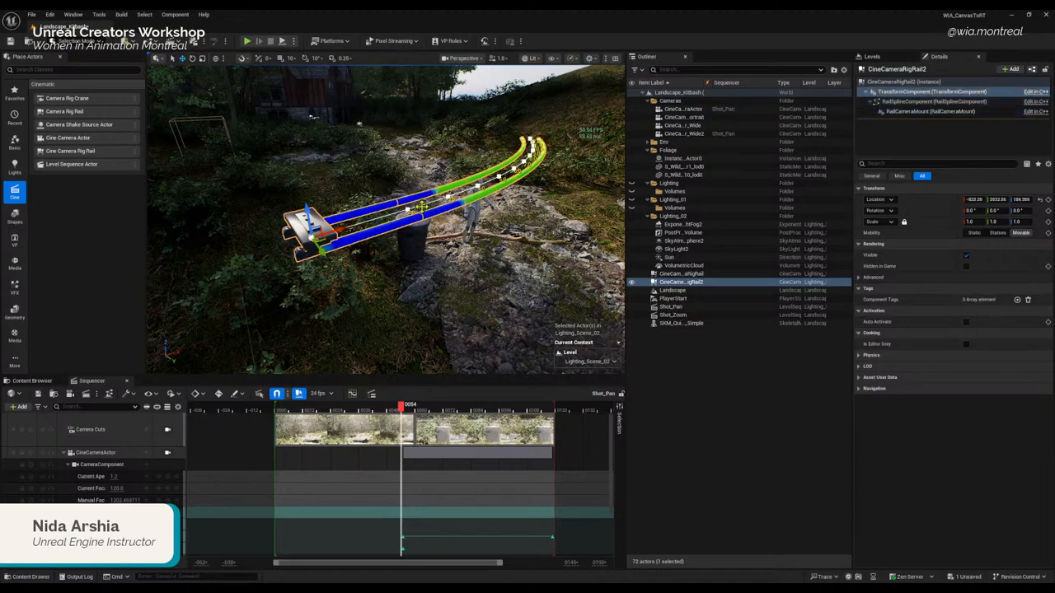
click(680, 282)
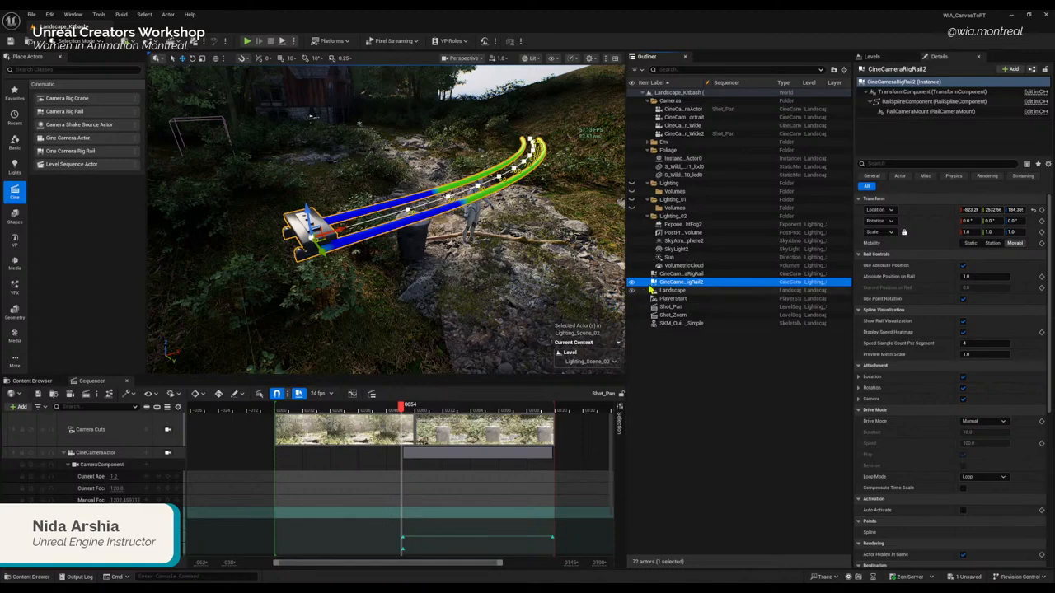
click(674, 275)
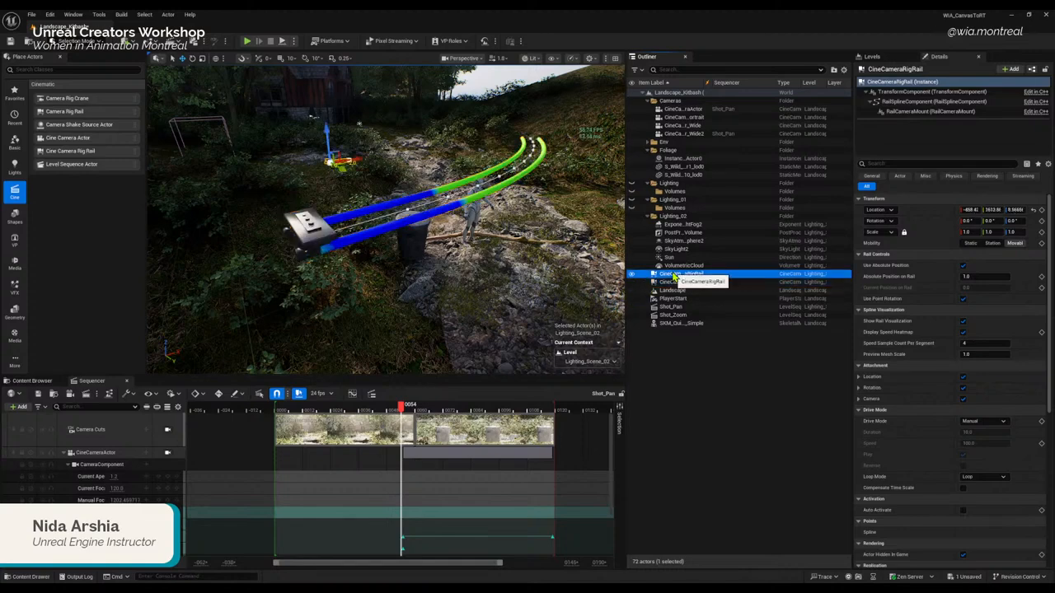
key(Delete)
click(679, 275)
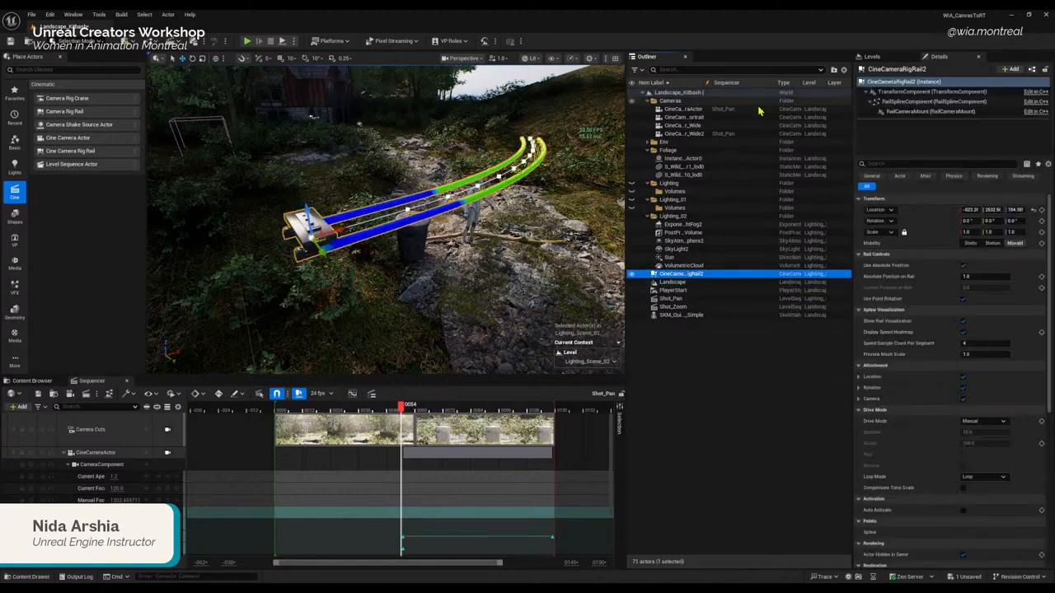
click(684, 282)
click(684, 274)
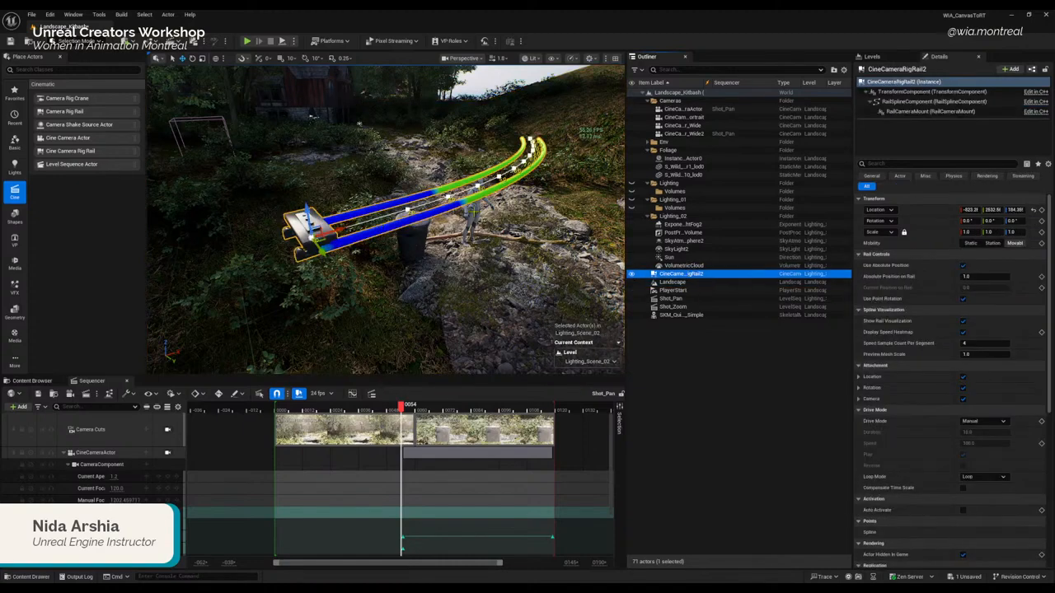
Step: Duplicate the SKM_Quinn_Simple mannequin, place the copy farther along the rocky path, and clear the selection
click(474, 212)
right_drag(440, 295, 475, 274)
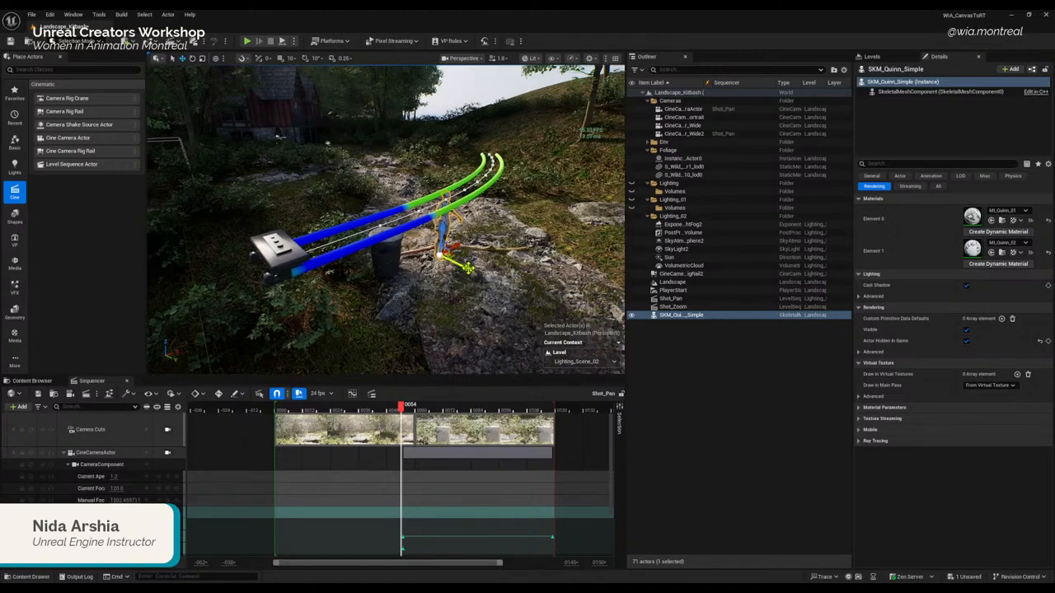
alt+drag(462, 264, 549, 308)
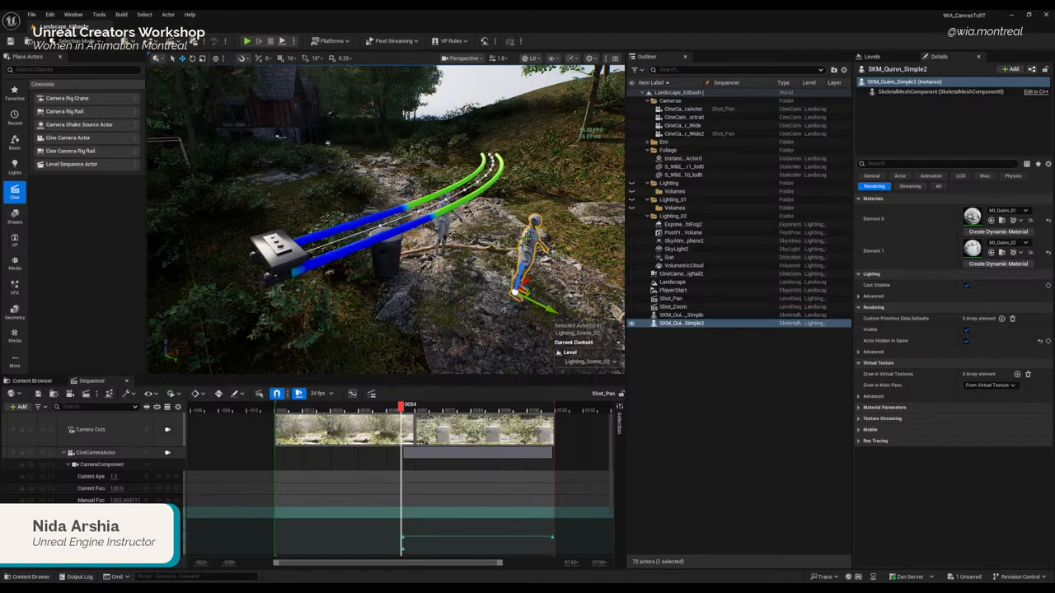
key(Escape)
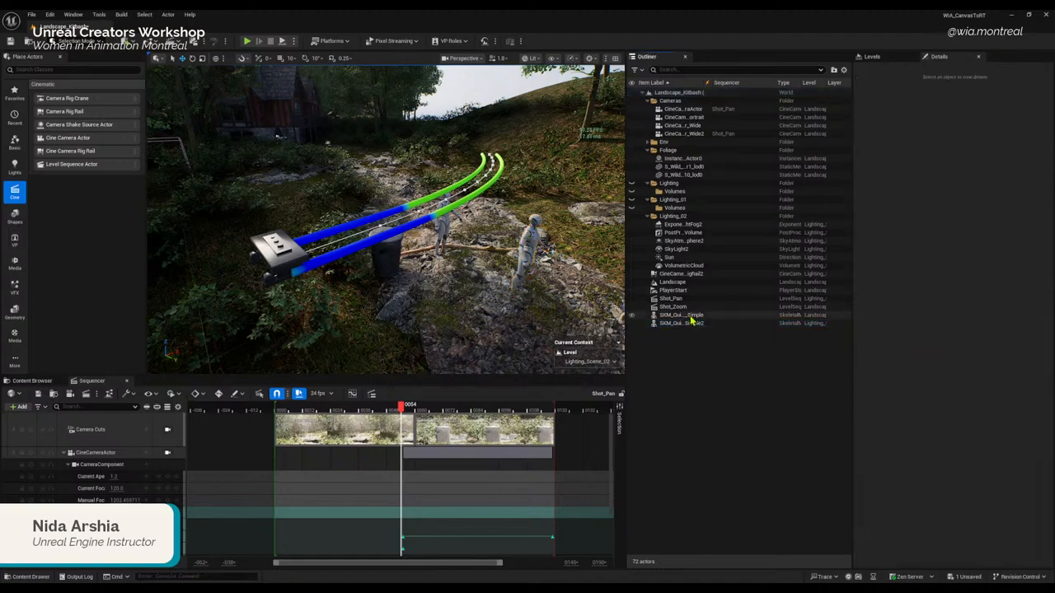
Step: Compare the original mannequin with its copy and duplicate the copy a short distance farther along the path
click(688, 316)
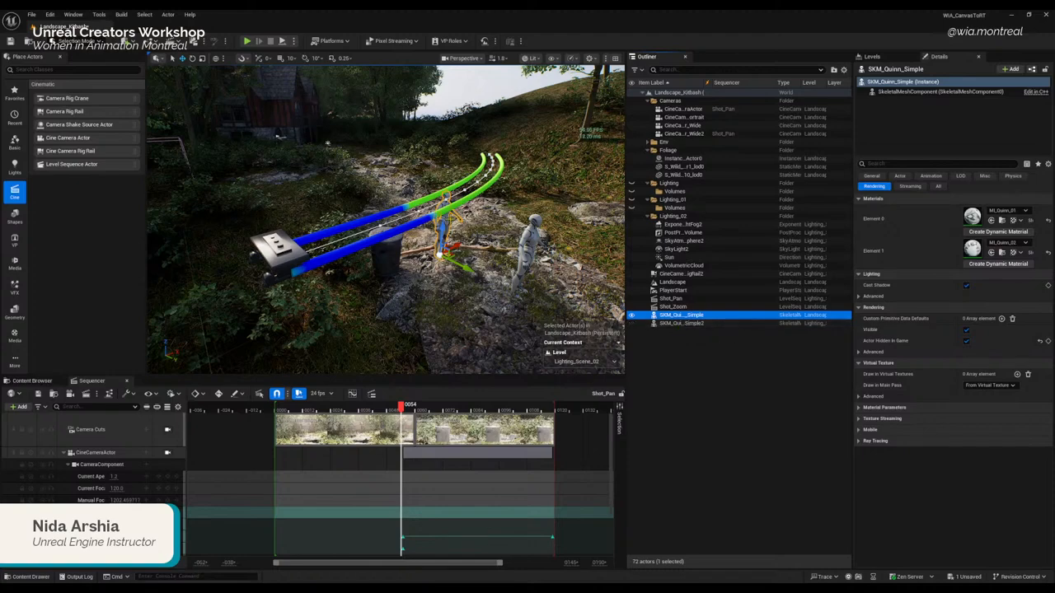
right_drag(486, 222, 487, 221)
click(528, 230)
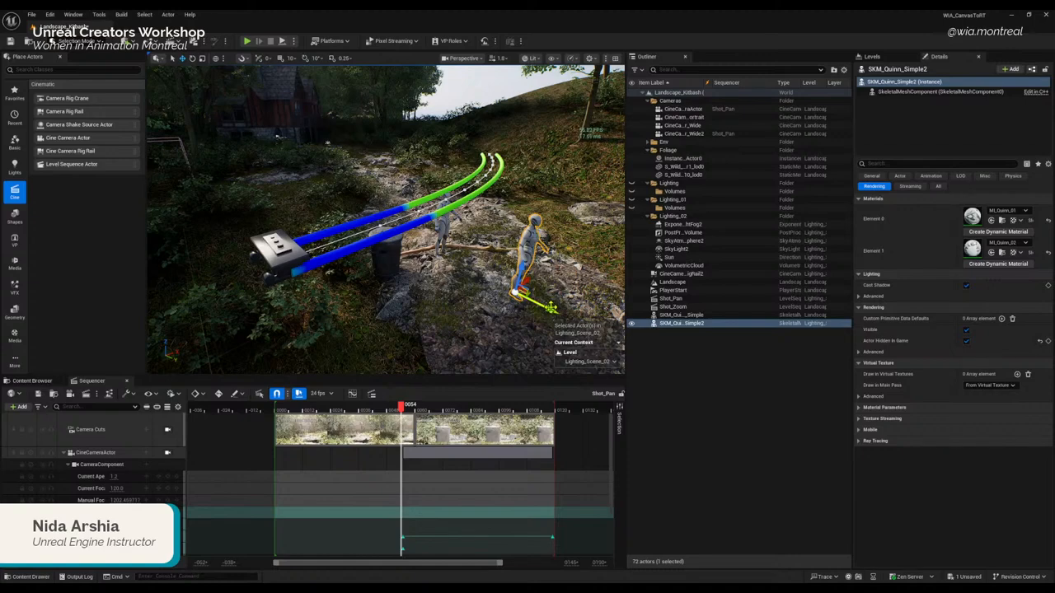
alt+drag(549, 310, 590, 330)
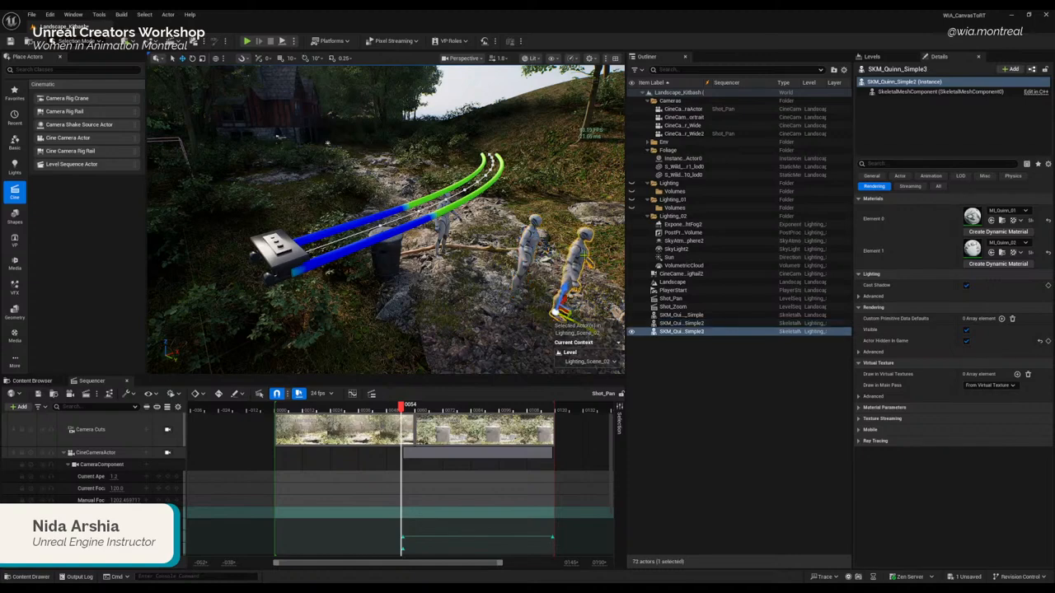
Step: Delete both duplicated mannequins, leaving the original SKM_Quinn_Simple beside the rail
right_drag(517, 266, 577, 272)
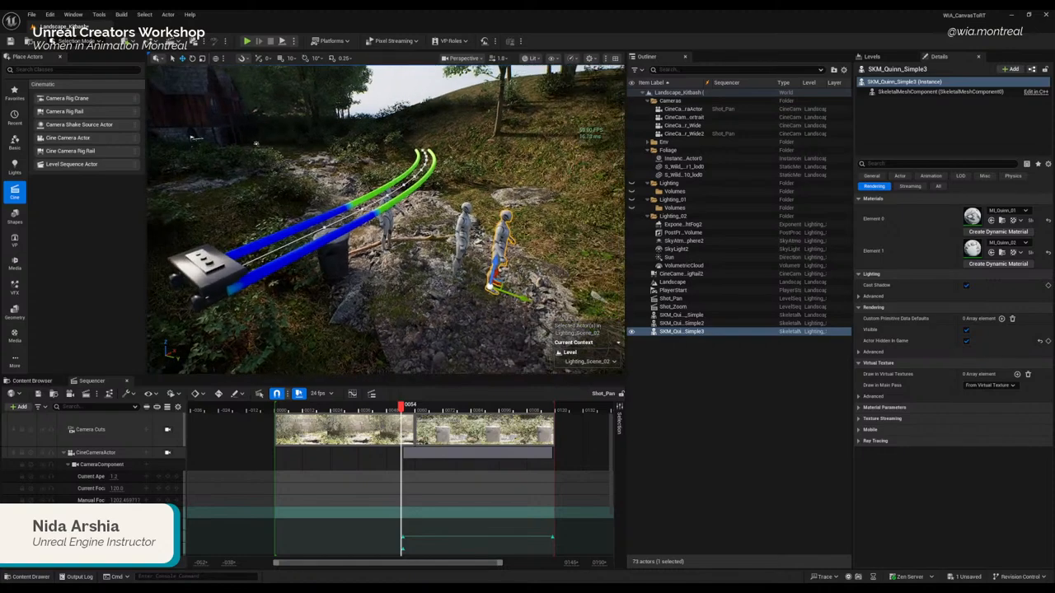
key(Delete)
click(466, 220)
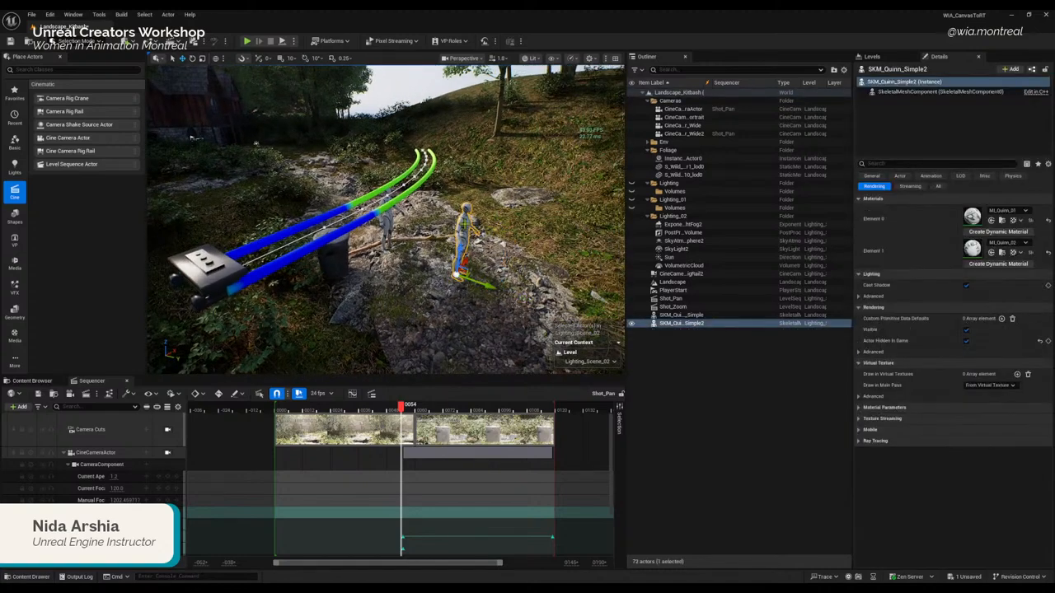
key(Delete)
right_drag(217, 273, 145, 266)
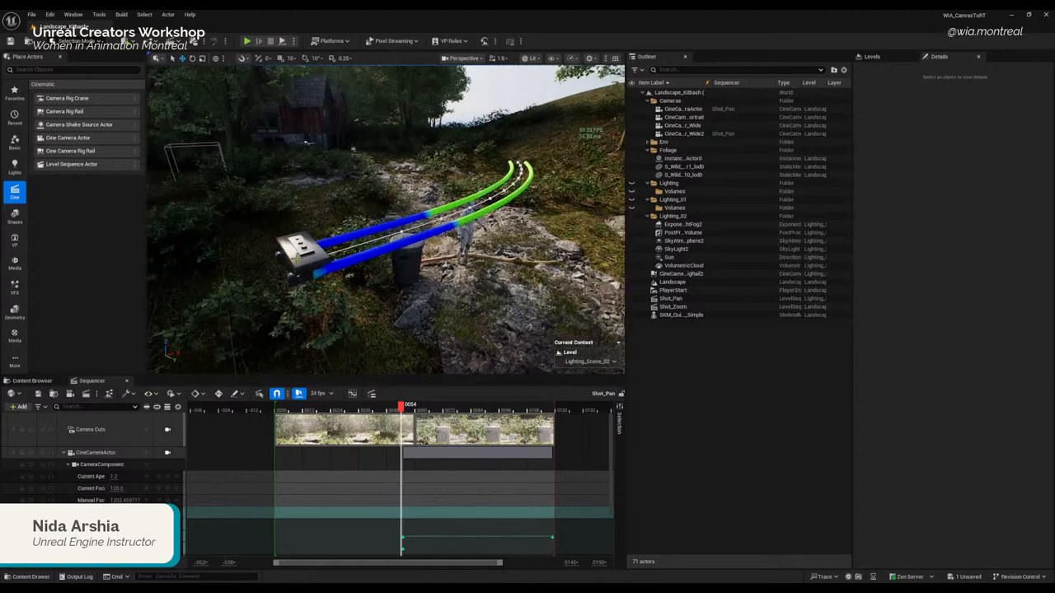
Step: Move the curved camera rail clear of the trash can and mannequin, to about X -870, Y 2682
click(296, 257)
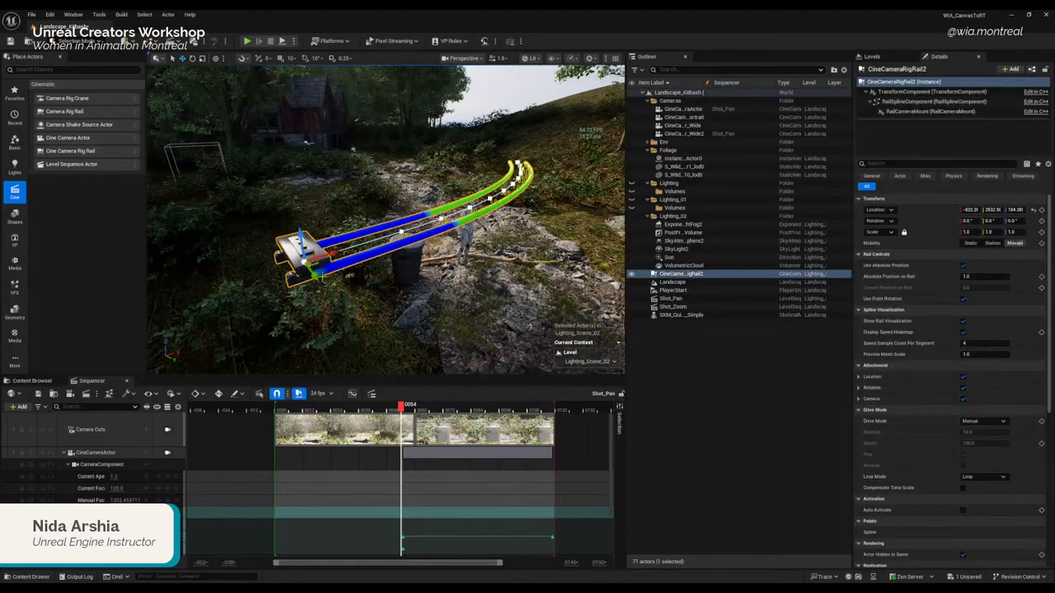
drag(314, 277, 376, 359)
right_drag(441, 286, 382, 326)
drag(423, 305, 425, 309)
key(s)
right_drag(453, 310, 475, 290)
key(s)
scroll(484, 285, up, 4)
key(w)
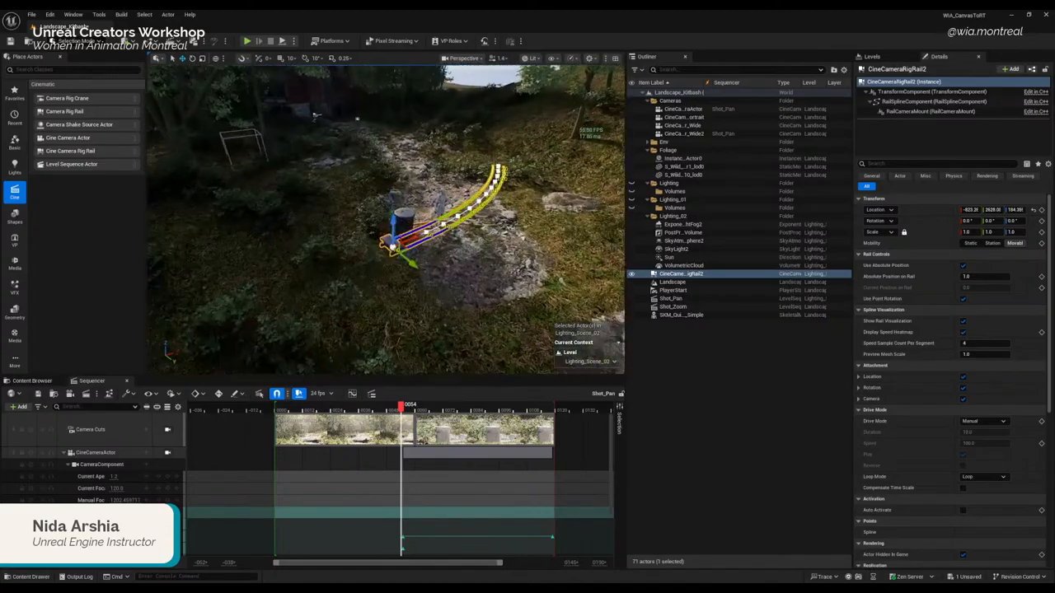
mouse_move(412, 265)
mouse_down()
mouse_move(431, 281)
mouse_move(410, 258)
mouse_up()
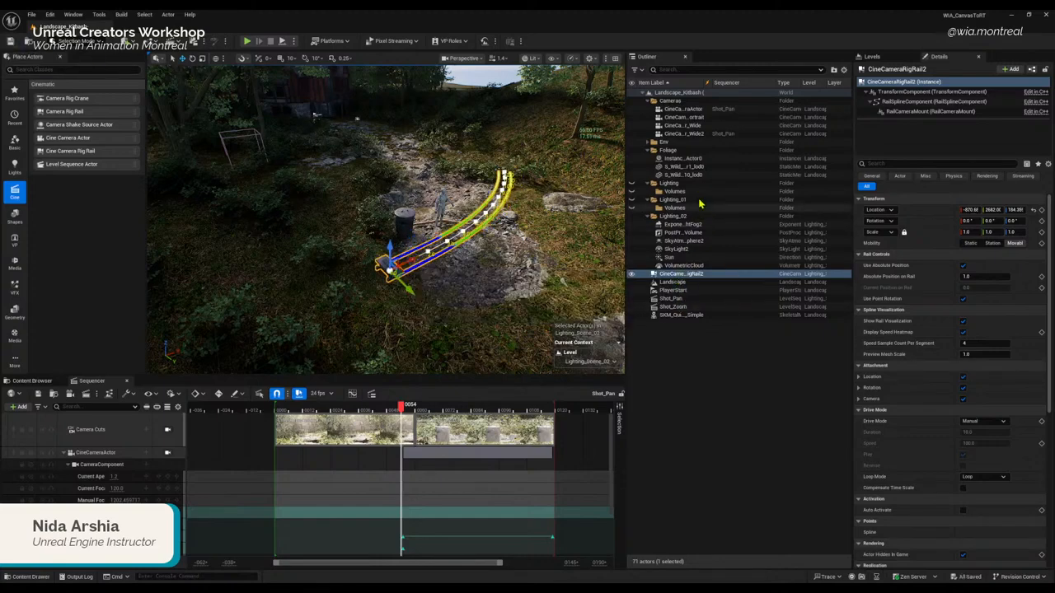
Step: Move CineCameraRigRail2 into the Cameras folder and collapse the CineCameraActor track in the sequence
click(672, 274)
drag(671, 276, 745, 82)
click(703, 126)
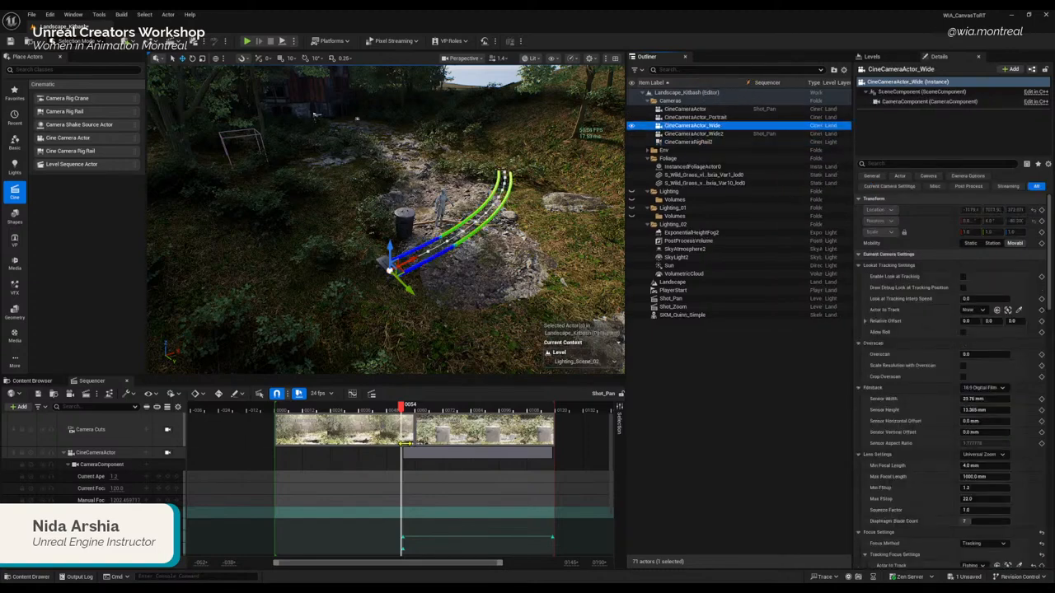
click(66, 454)
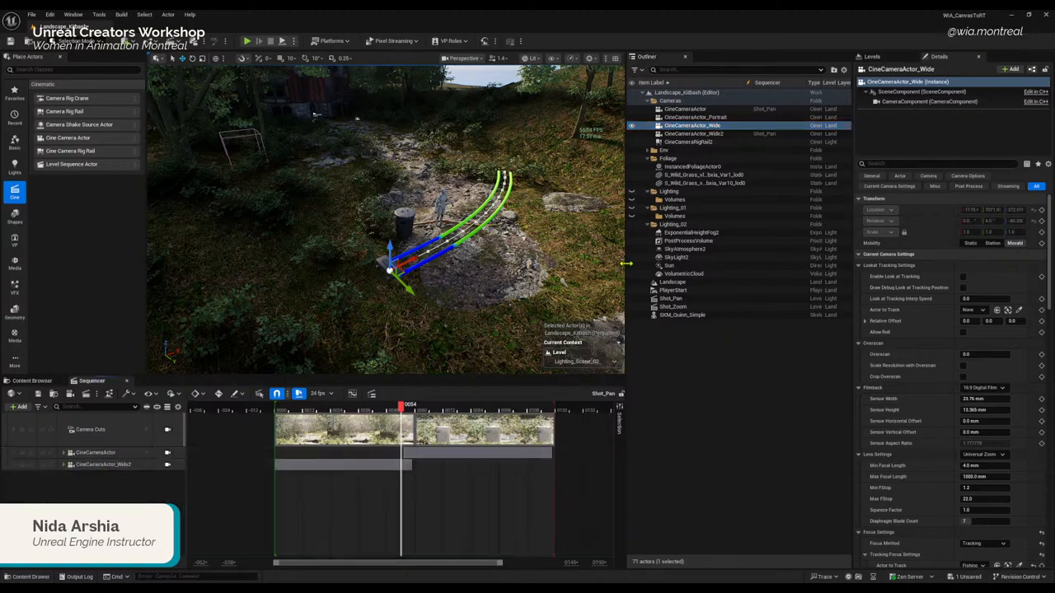
Step: Try to attach CineCameraActor_Wide to CineCameraRigRail2 in the Cameras folder
click(707, 126)
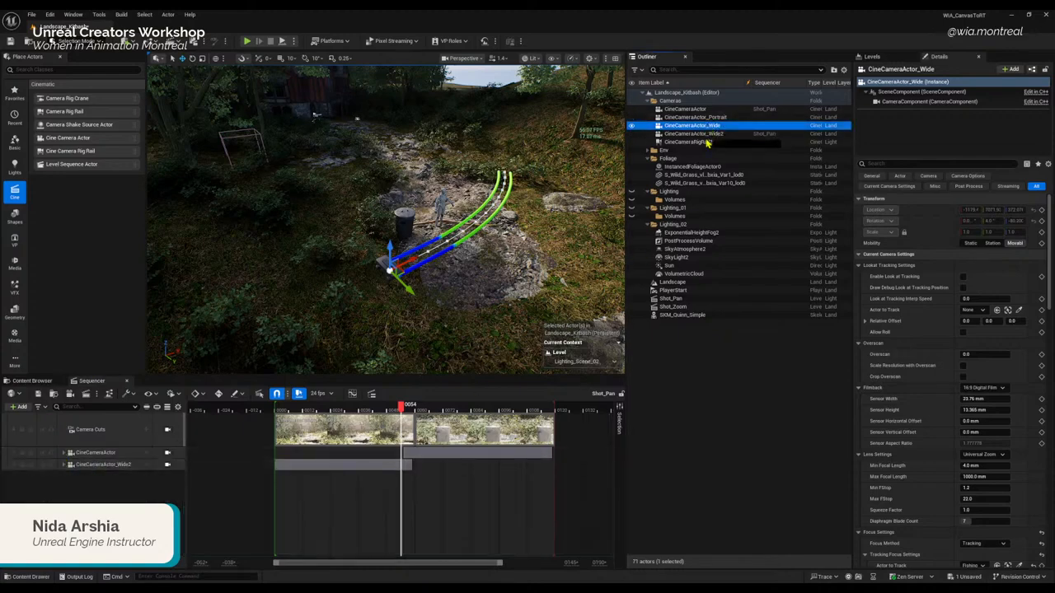
click(705, 143)
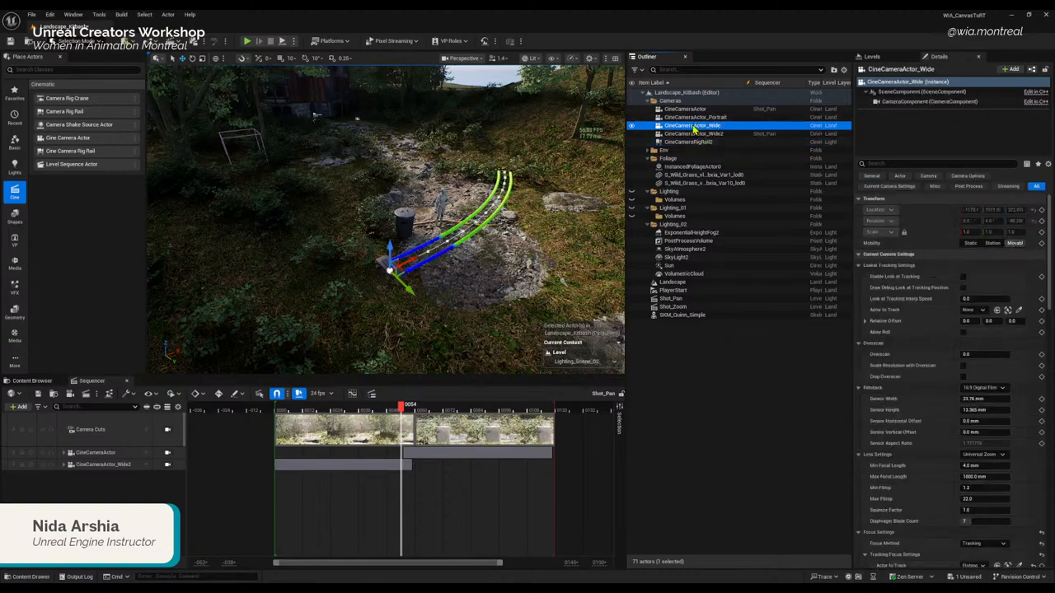
right_click(697, 127)
click(674, 142)
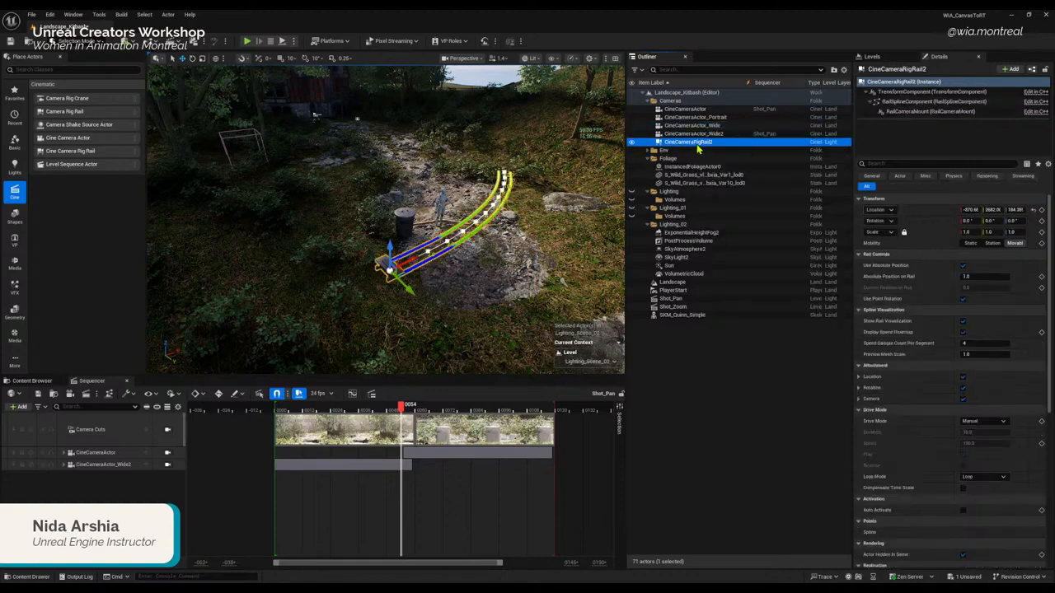
click(697, 126)
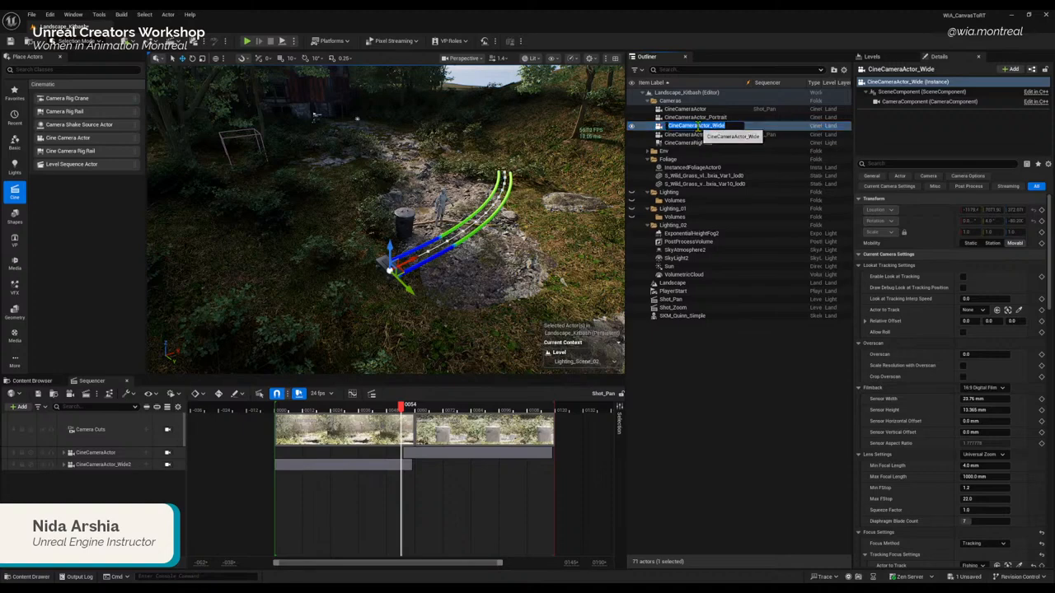
click(689, 141)
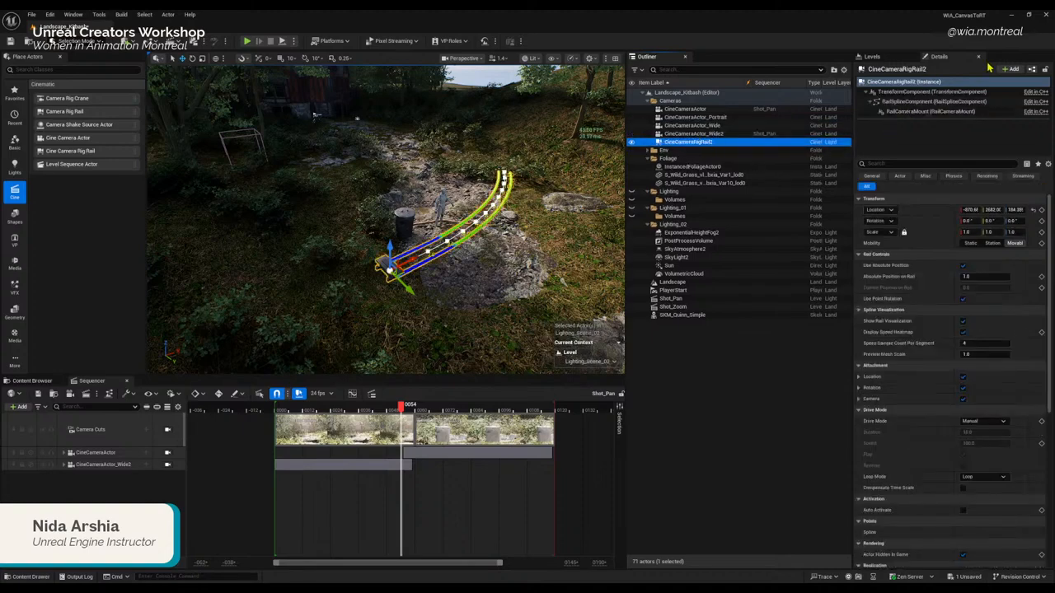
Step: Make the Persistent Level current and move the selected camera rail from Lighting_Scene_02 into it
click(874, 57)
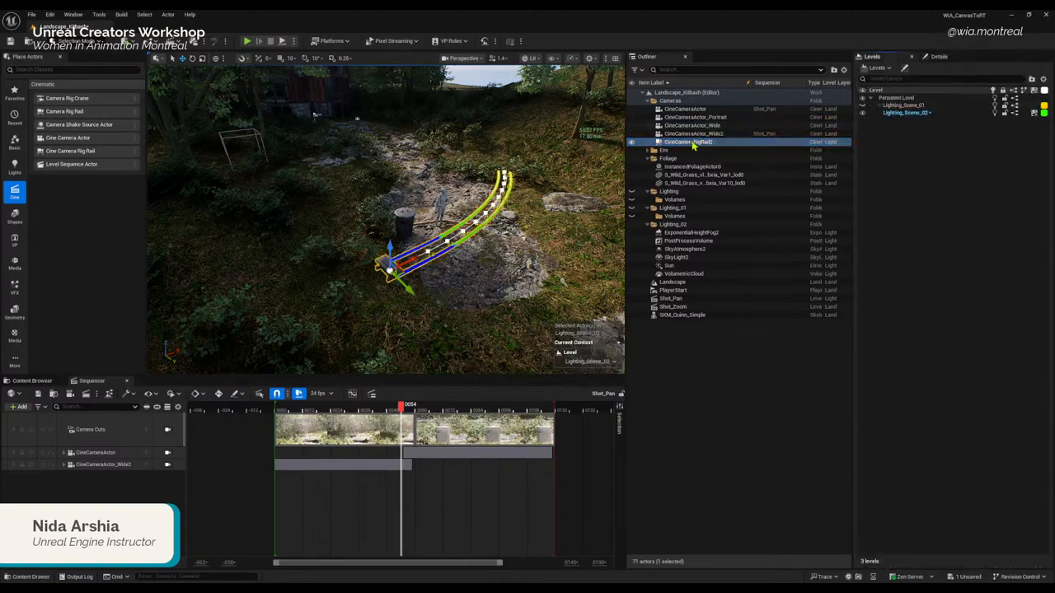
click(910, 115)
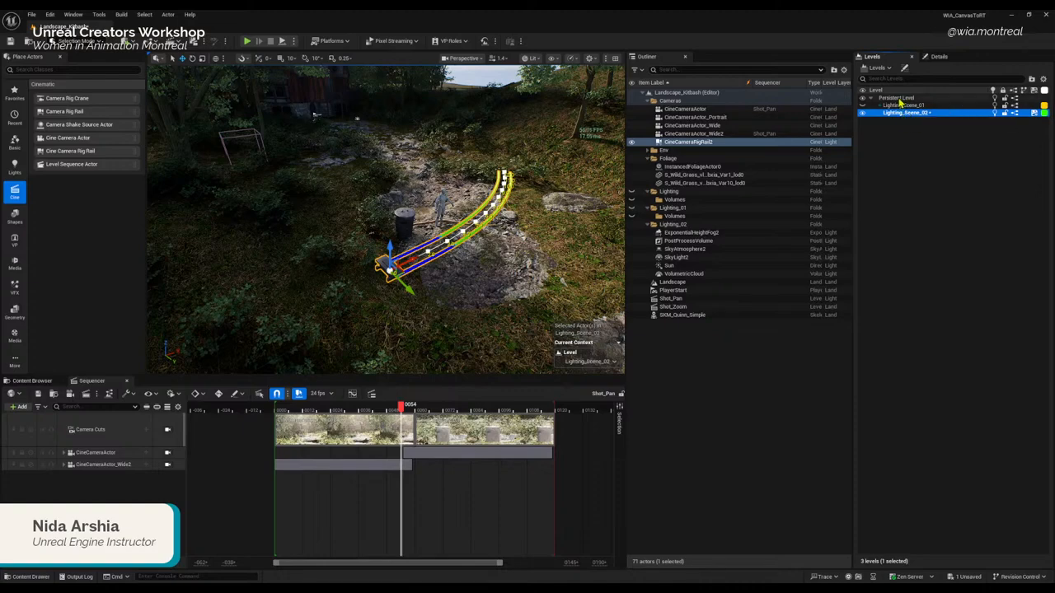
double_click(901, 98)
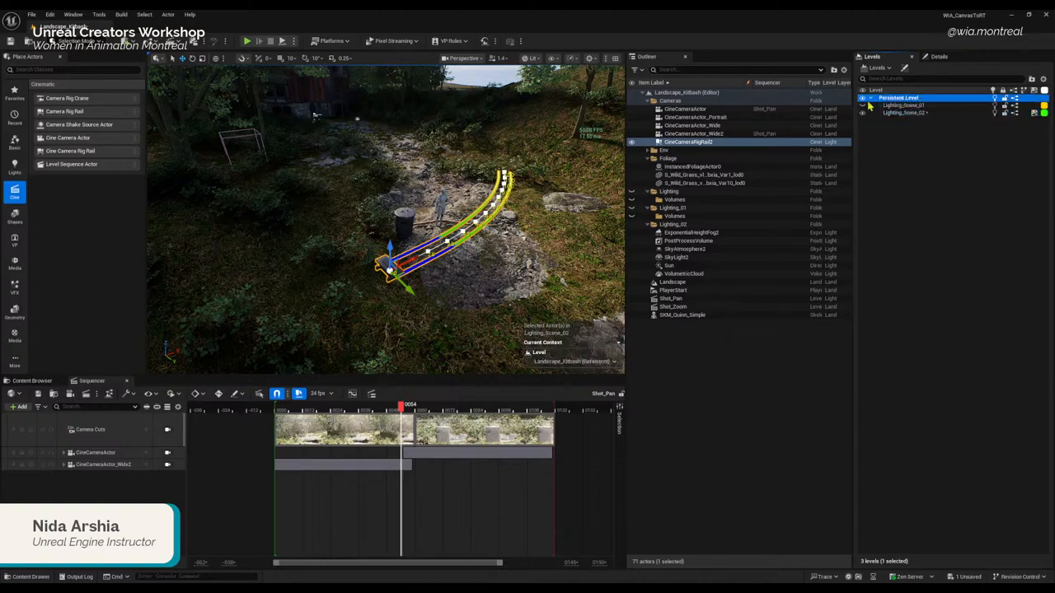
click(762, 142)
click(907, 100)
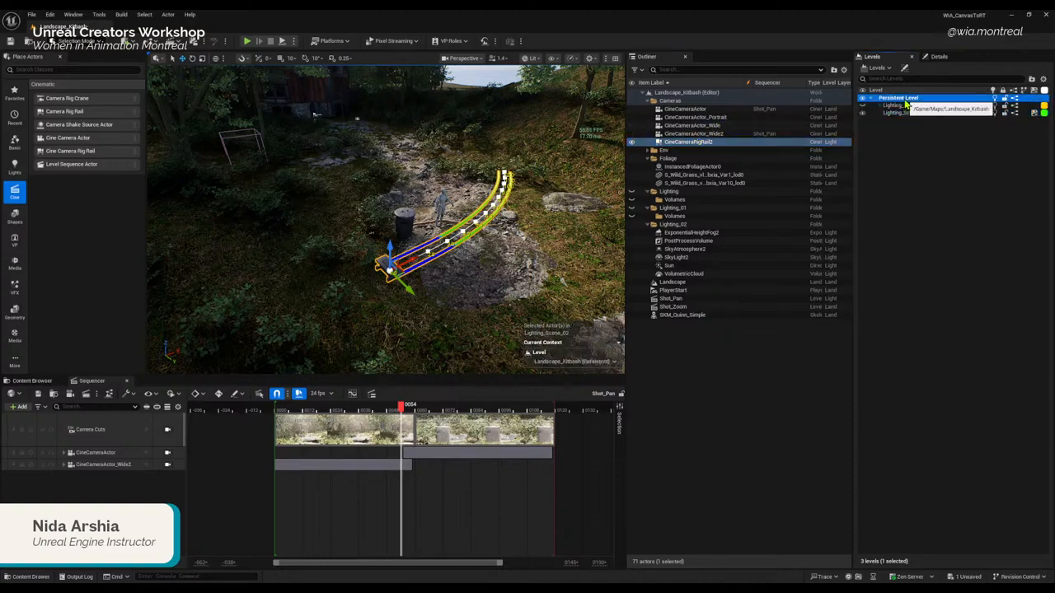
right_click(906, 100)
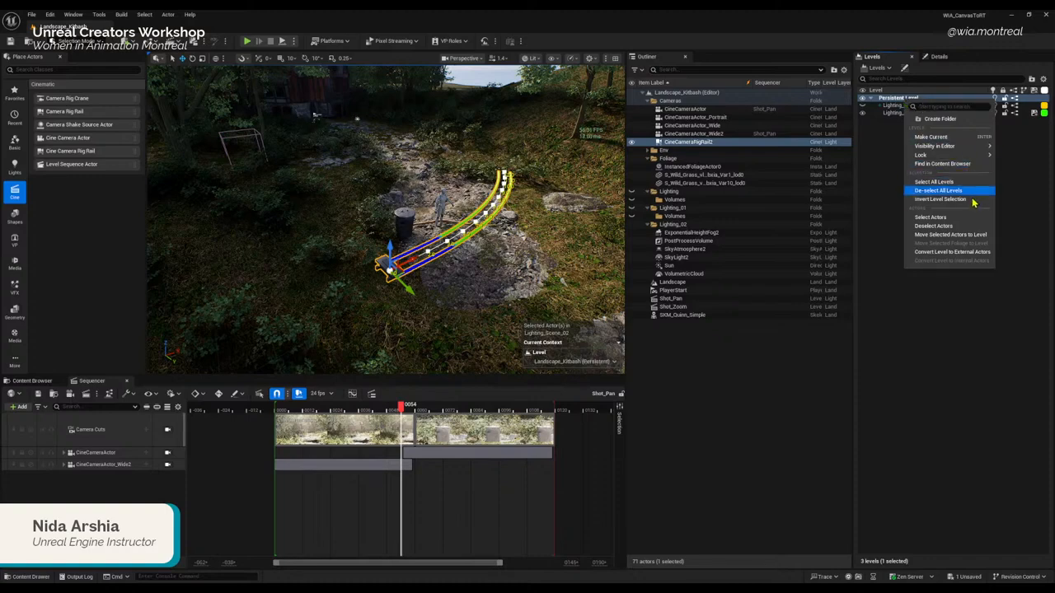
mouse_move(971, 148)
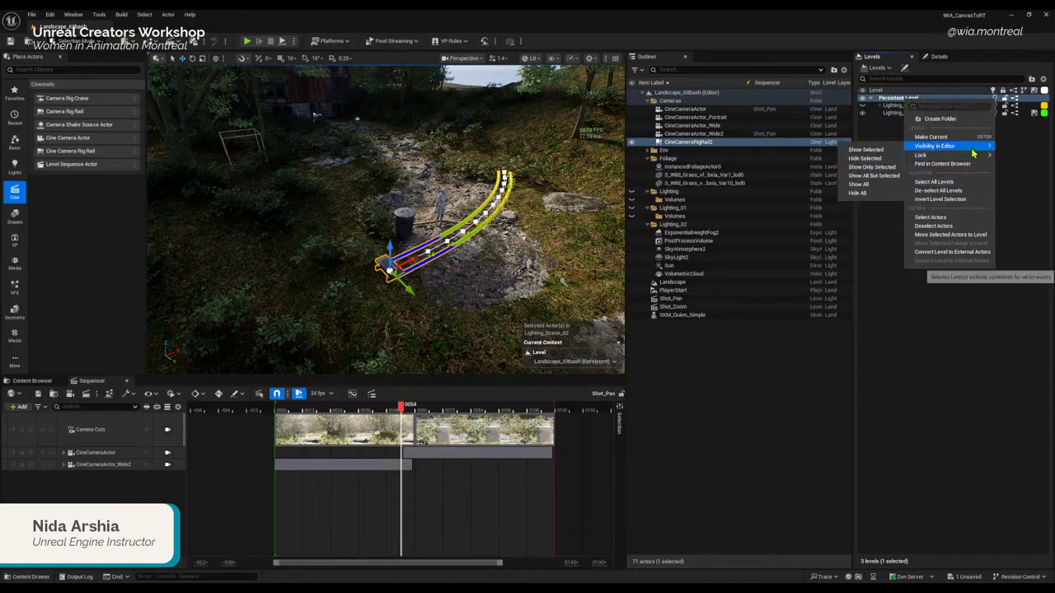
click(952, 235)
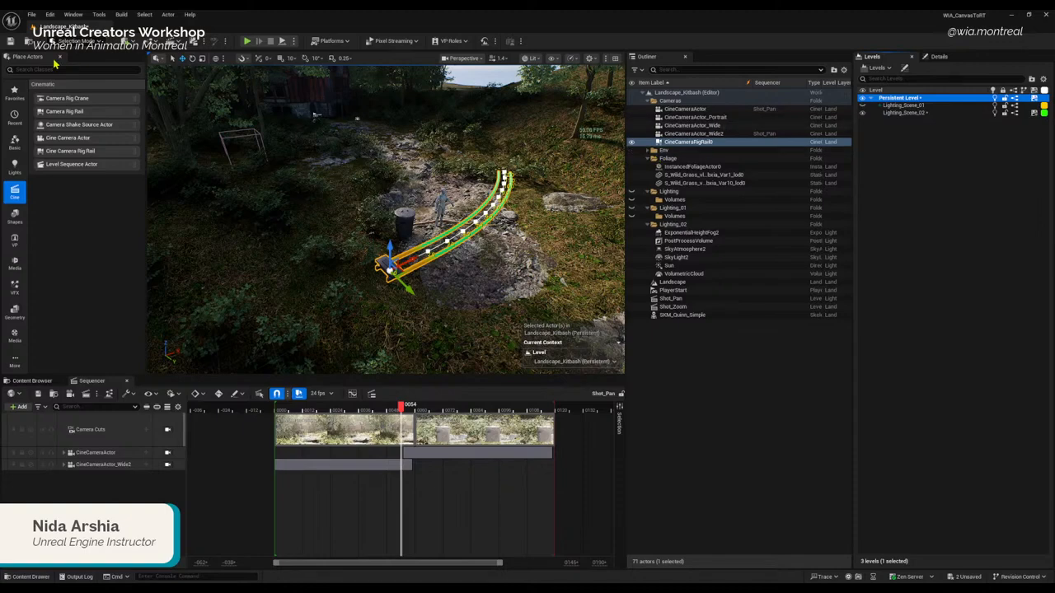
Step: Attach CineCameraActor_Wide to the camera rail as its child
click(710, 126)
drag(709, 126, 704, 142)
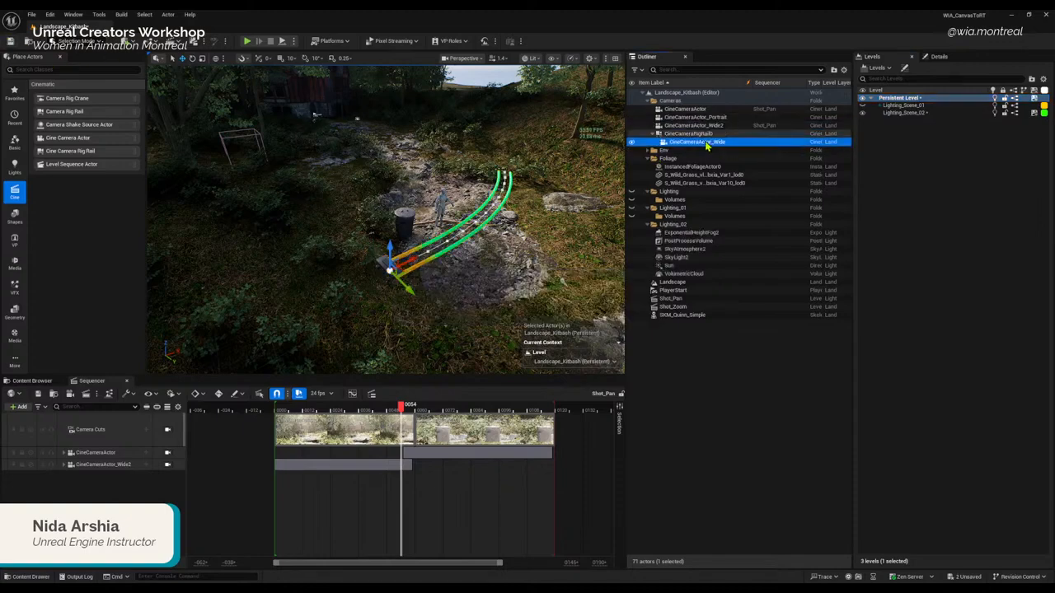
click(698, 144)
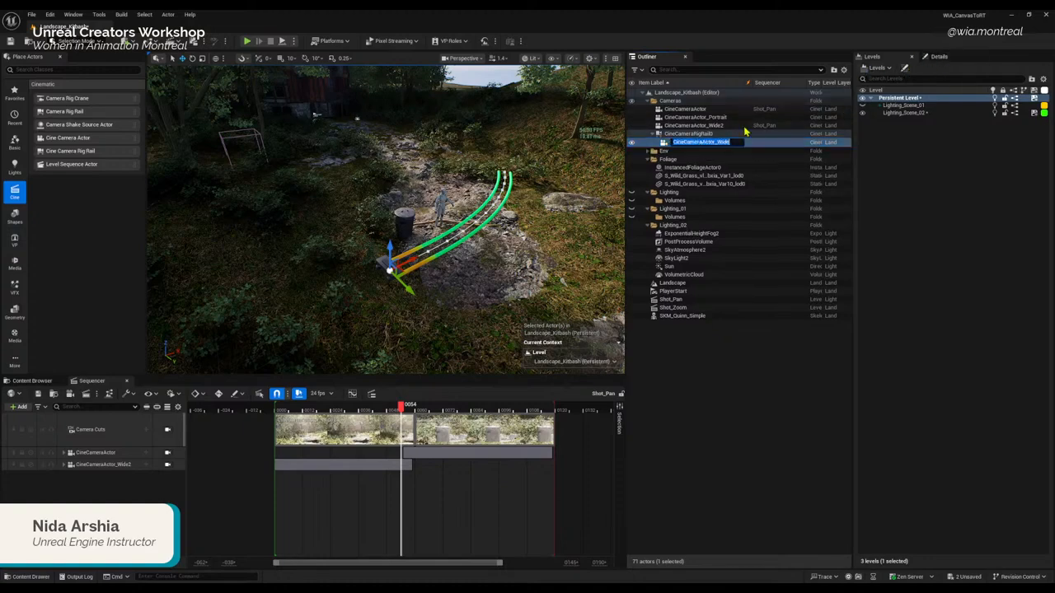
click(702, 127)
click(704, 142)
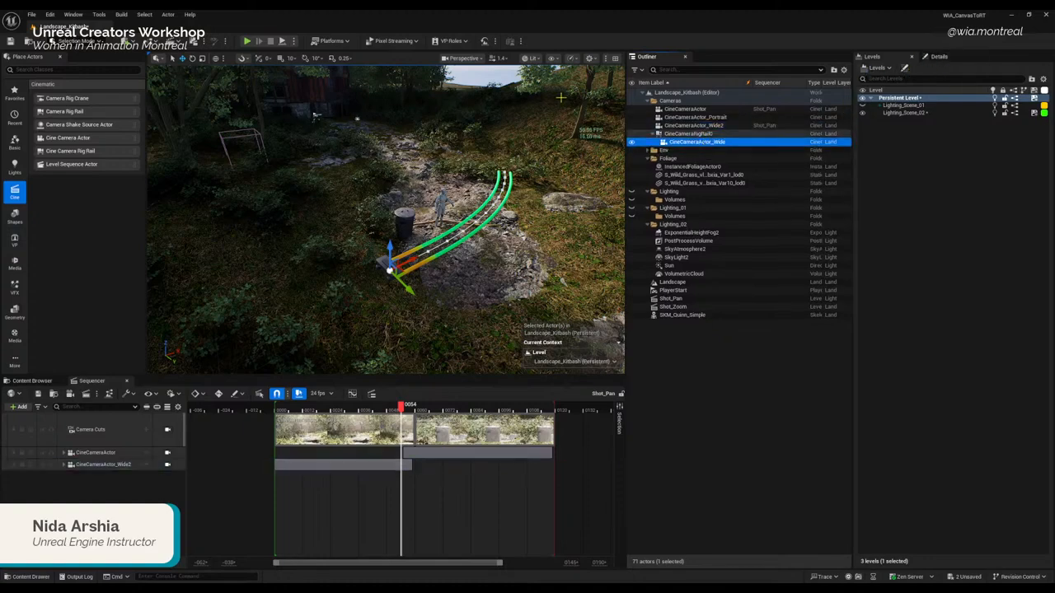
Step: Switch the view to Cinematic Viewport and look through CineCameraActor_Wide
click(461, 58)
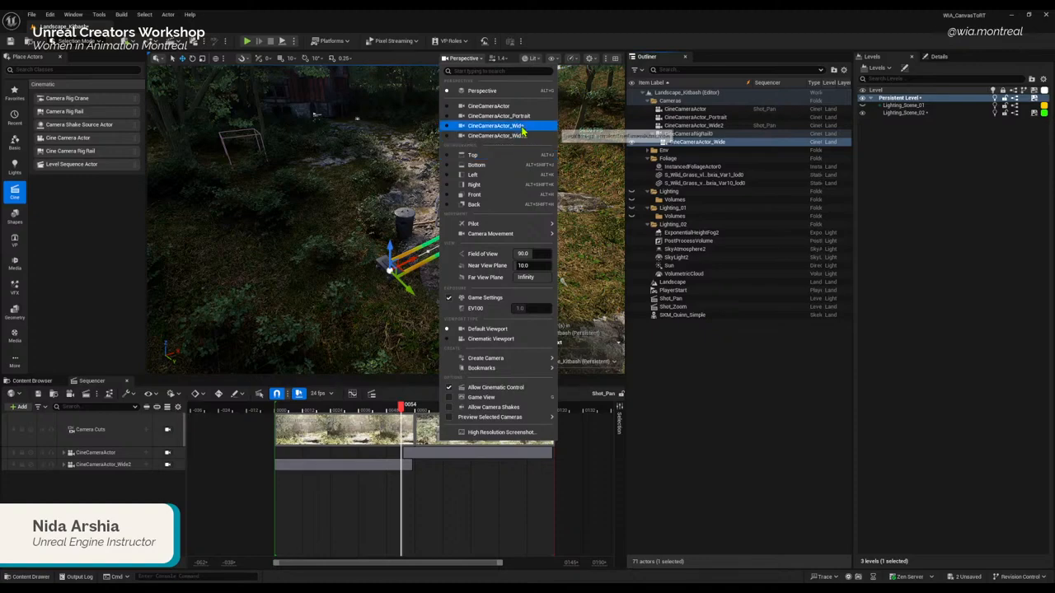
click(495, 126)
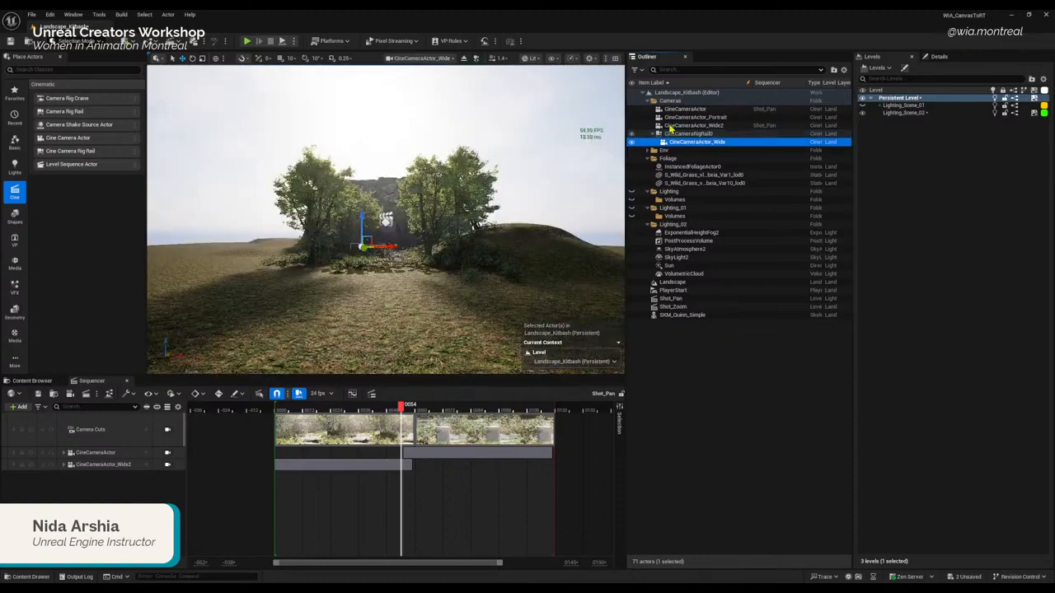
click(438, 62)
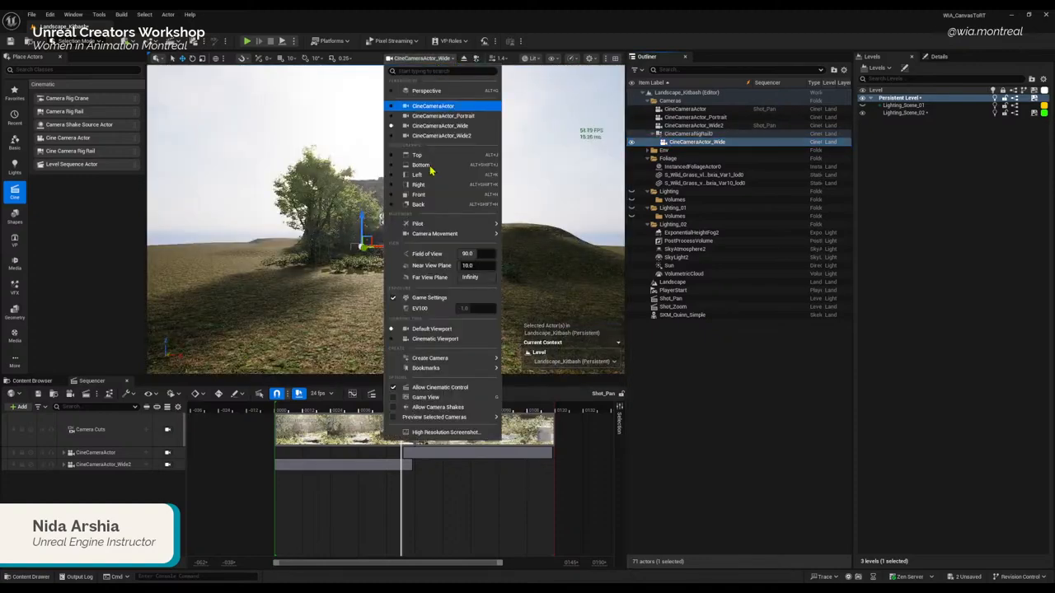
click(431, 345)
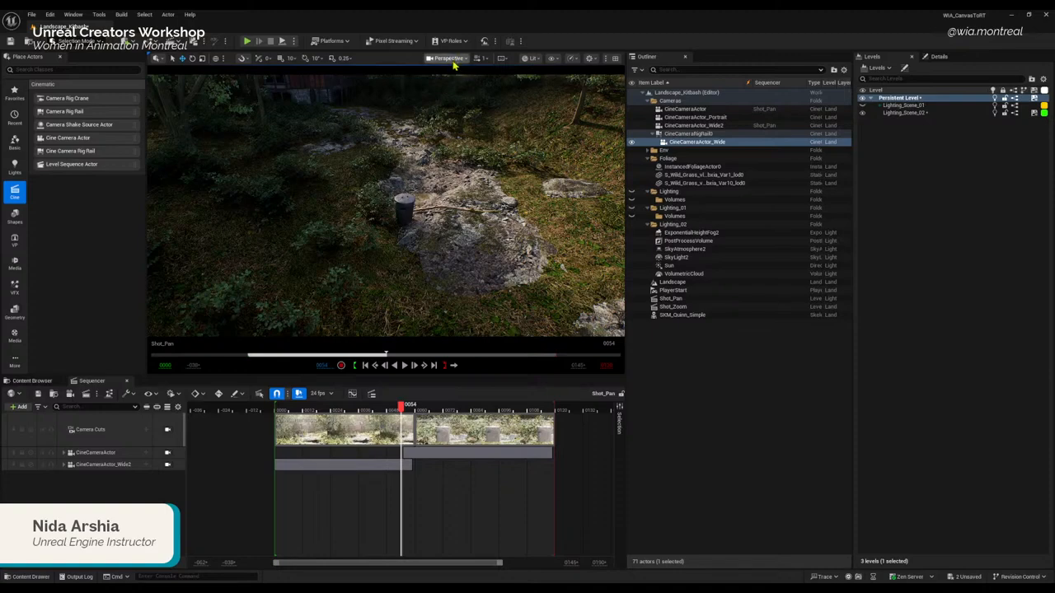
click(452, 58)
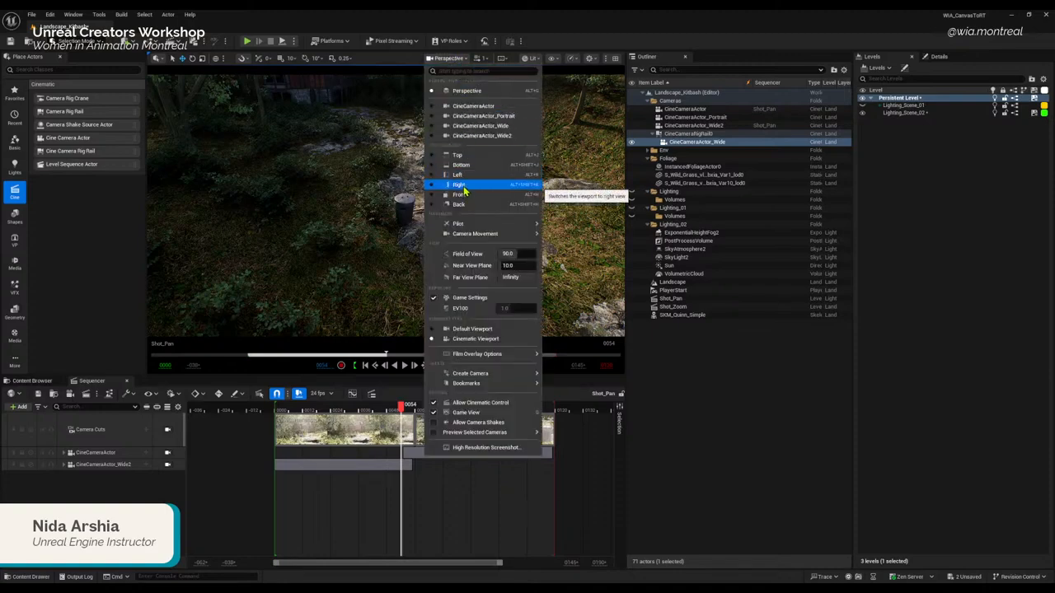
click(486, 125)
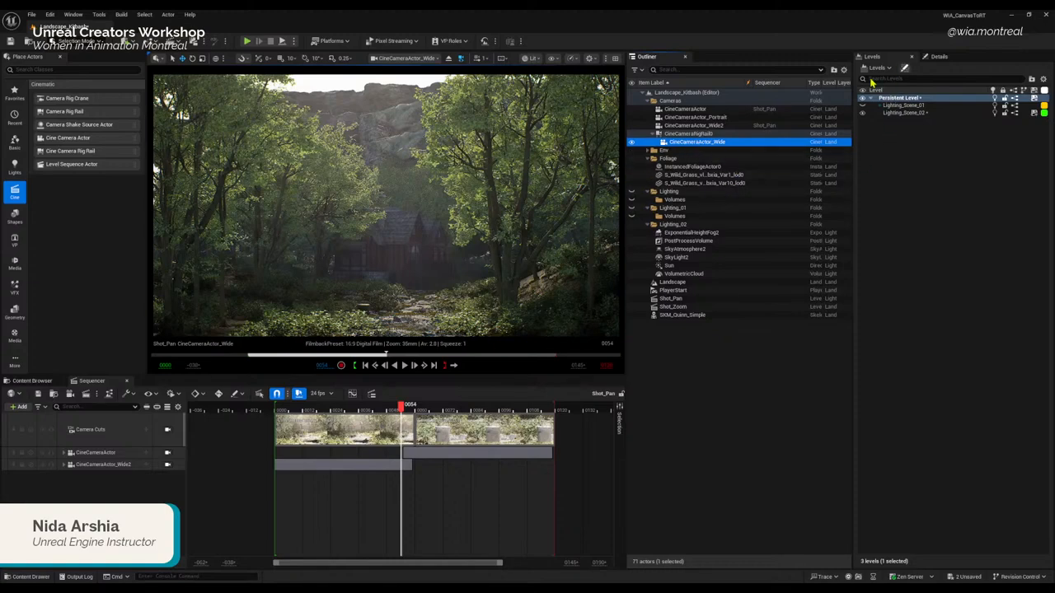
Step: Detach CineCameraActor_Wide from the rail by returning it to the Cameras folder
click(711, 134)
click(705, 142)
drag(703, 115, 684, 103)
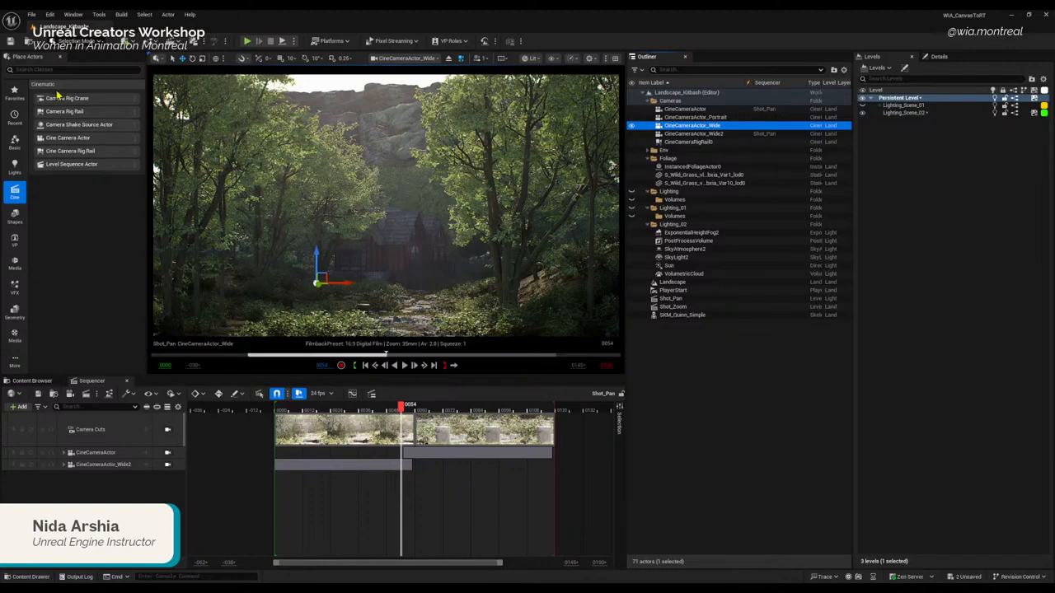
Step: Search the placeable actors for "cine" and place a new Cine Camera Actor in the scene
click(63, 70)
text(c)
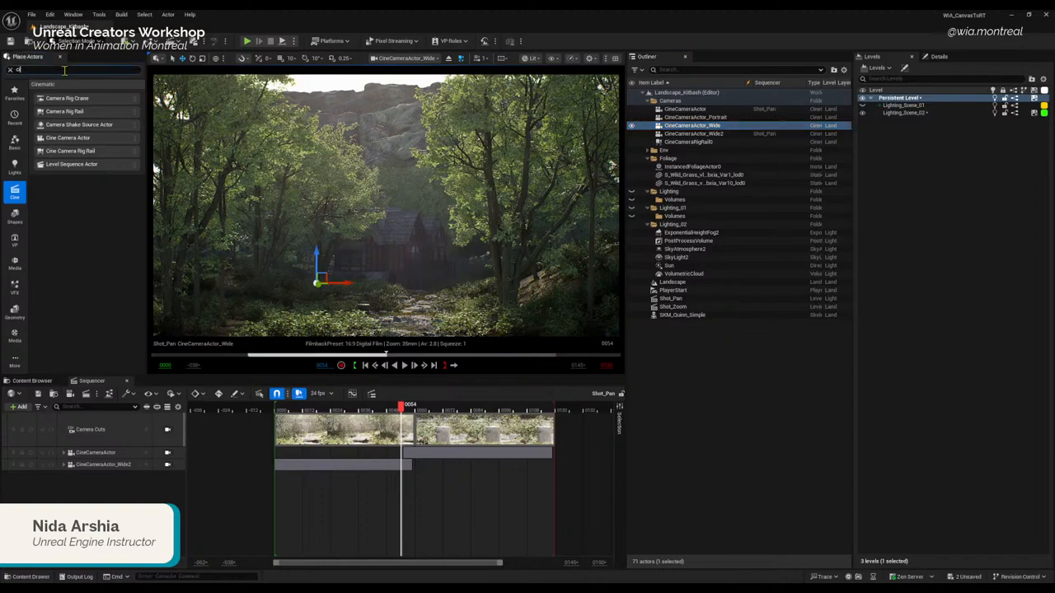
text(ine)
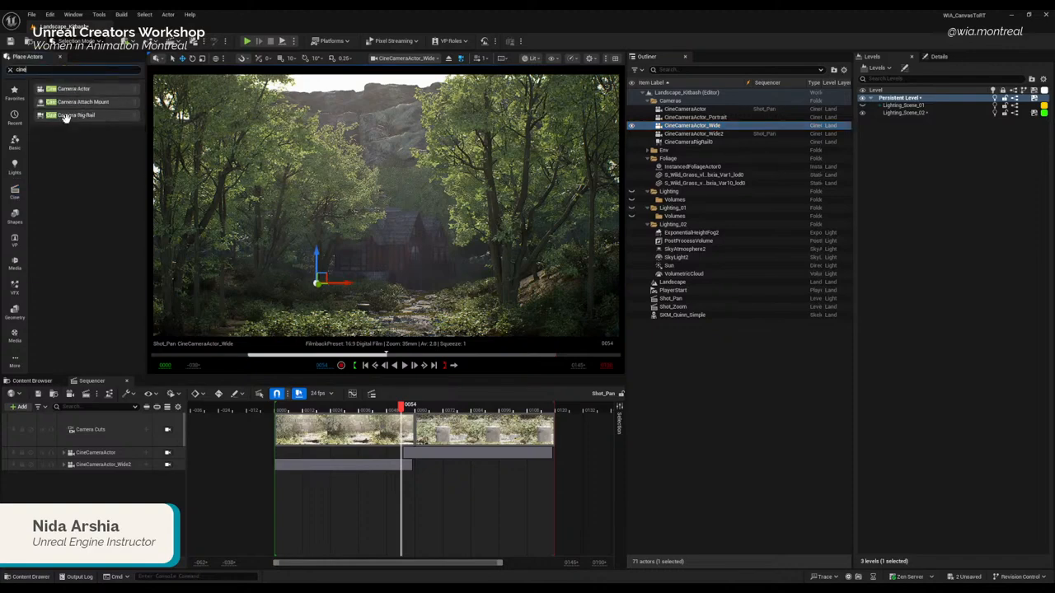
drag(73, 89, 424, 308)
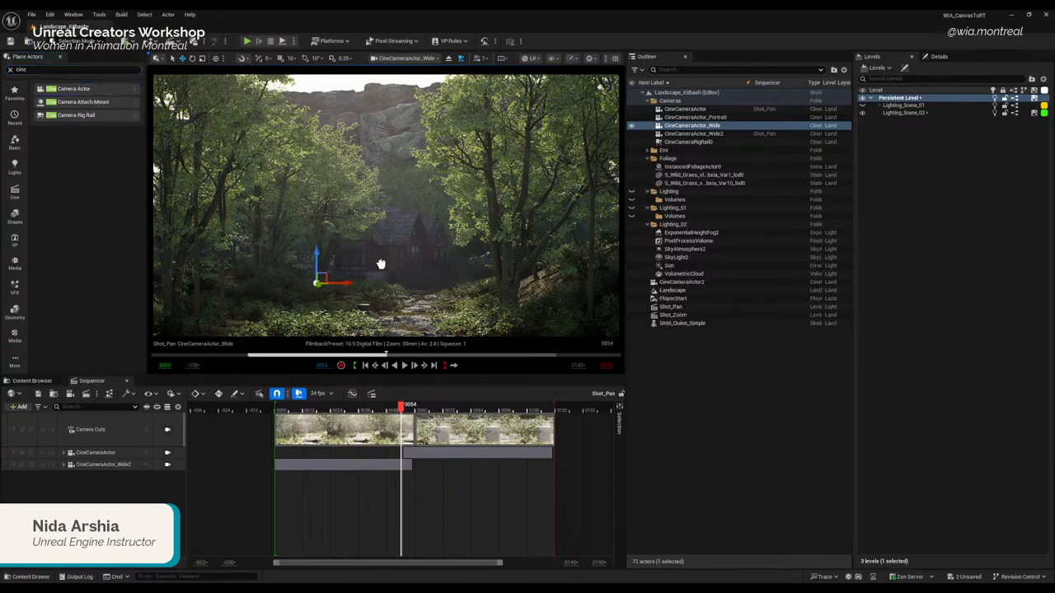
drag(381, 264, 380, 261)
Step: Look through the new CineCameraActor2 and file it in the Cameras folder
click(425, 60)
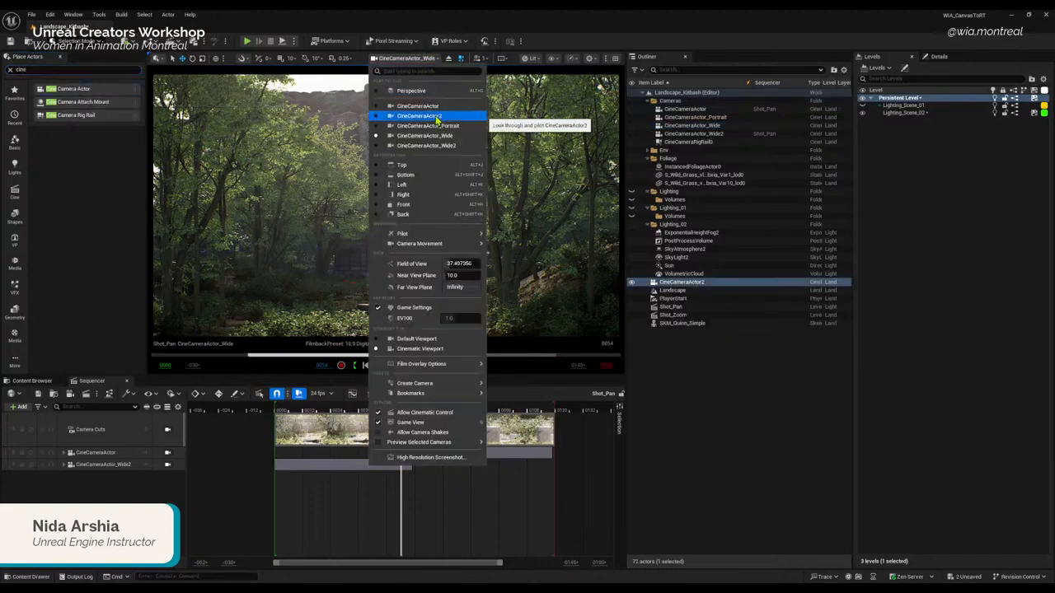
click(447, 109)
drag(675, 289, 677, 103)
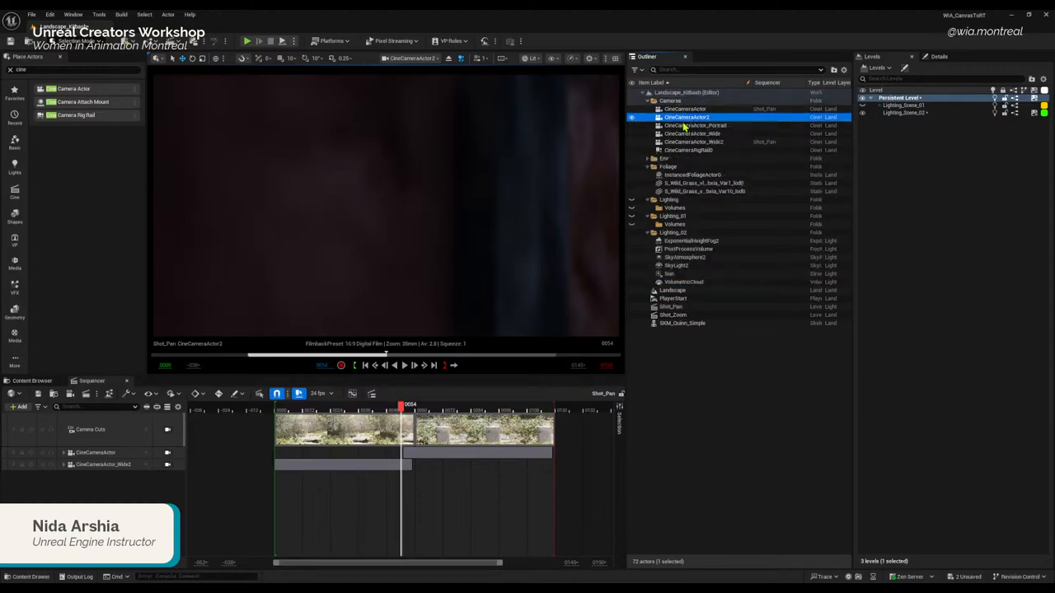
Step: Pilot CineCameraActor2 away from the cabin until it frames the trash can on the rocky path
right_drag(451, 204, 404, 203)
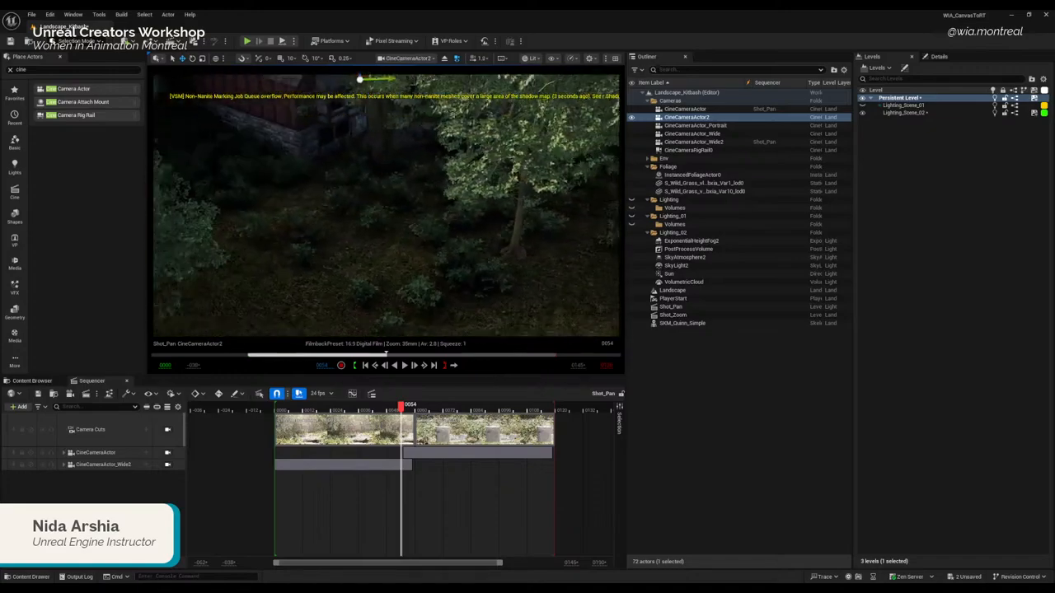
right_drag(404, 203, 387, 203)
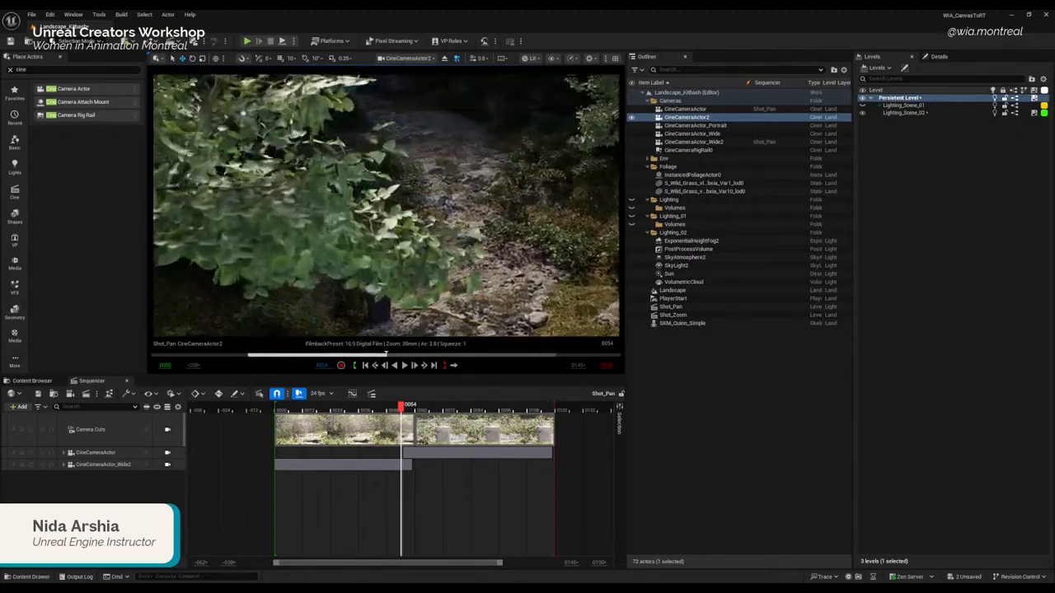
key(w)
right_drag(386, 206, 429, 207)
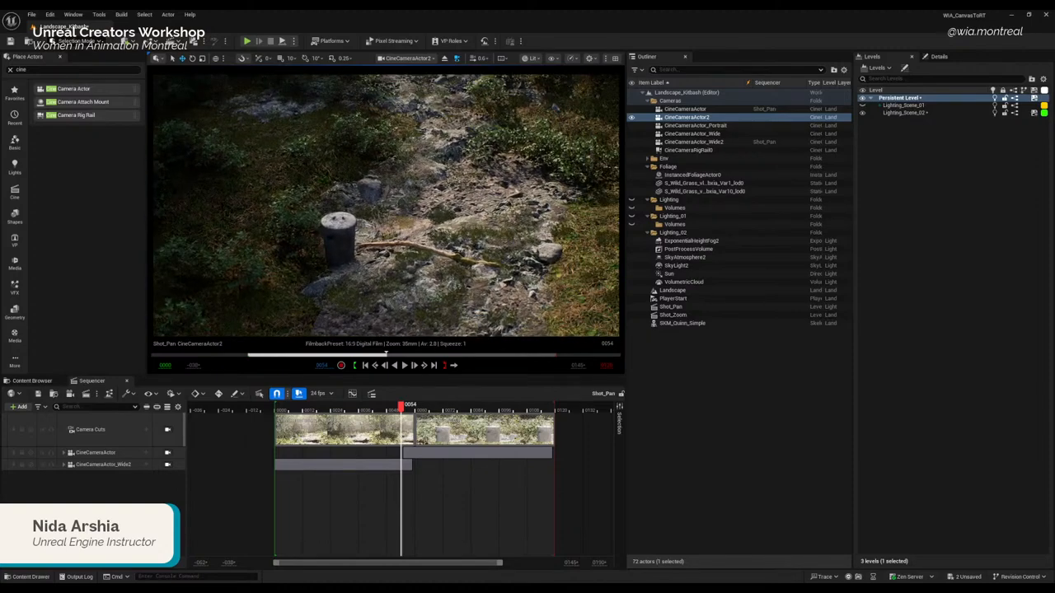
Step: Attach CineCameraActor2 to the rig rail in the Cameras folder and bring up the details of the rail and camera
click(687, 117)
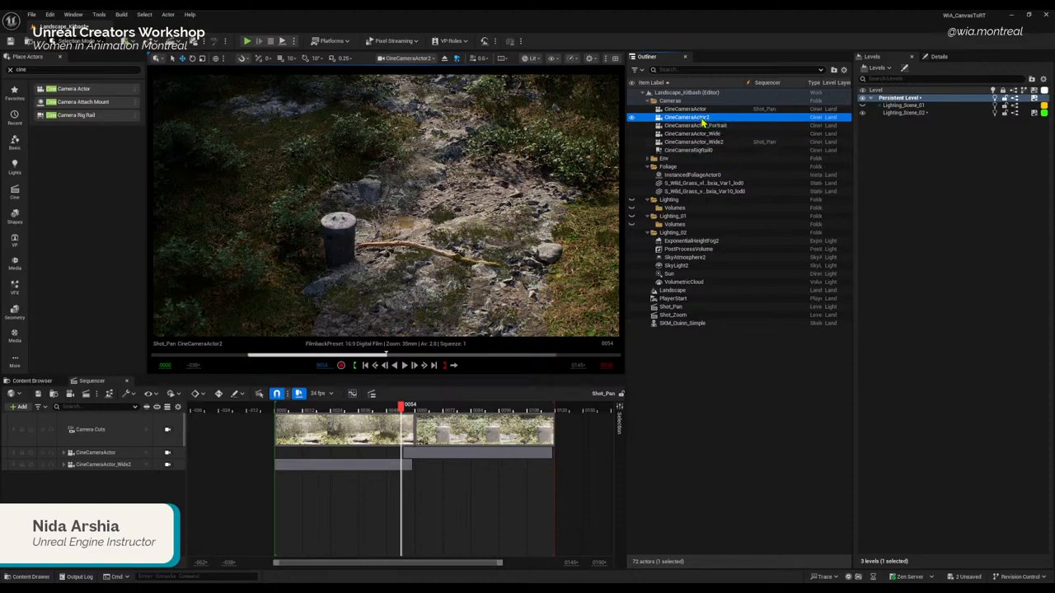
drag(706, 118, 702, 156)
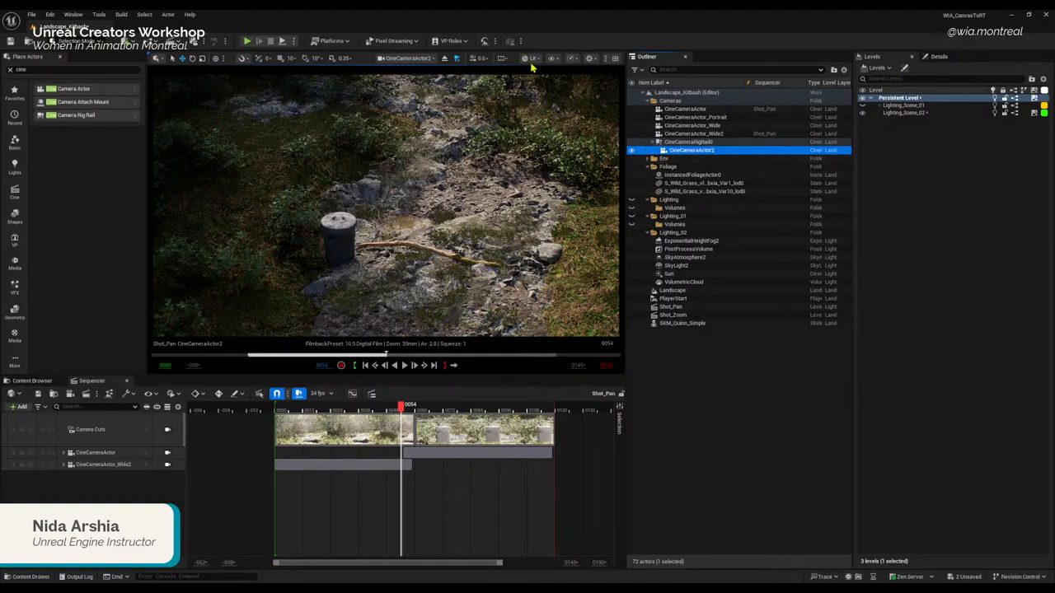
click(941, 56)
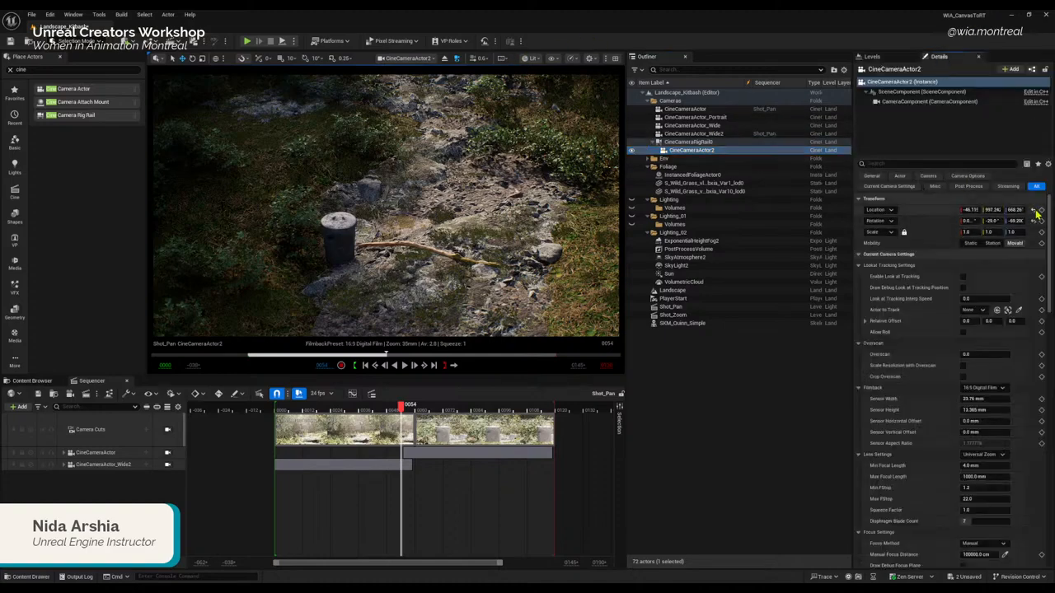
click(685, 144)
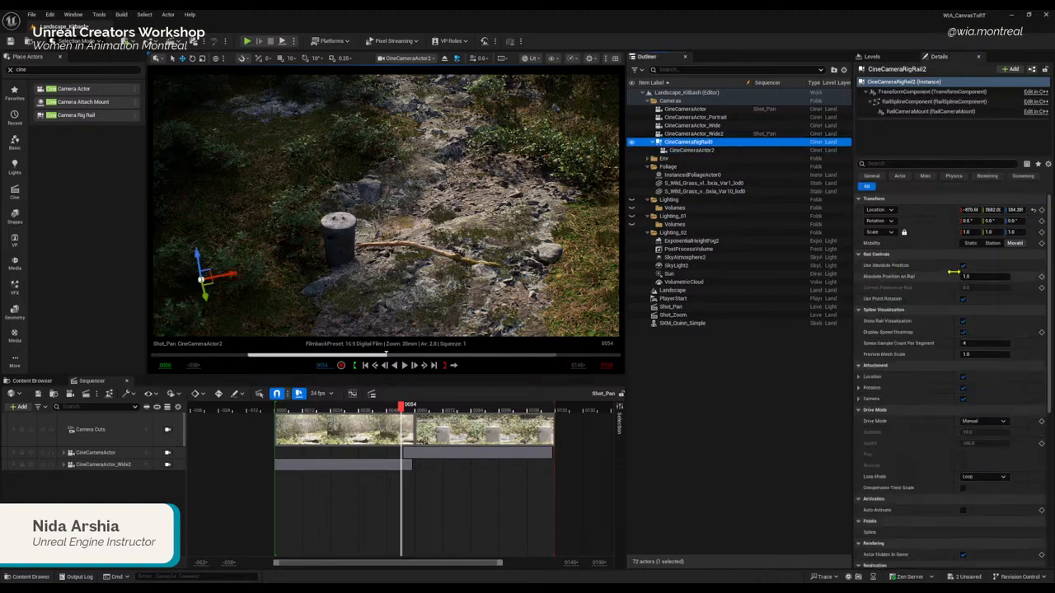
click(692, 151)
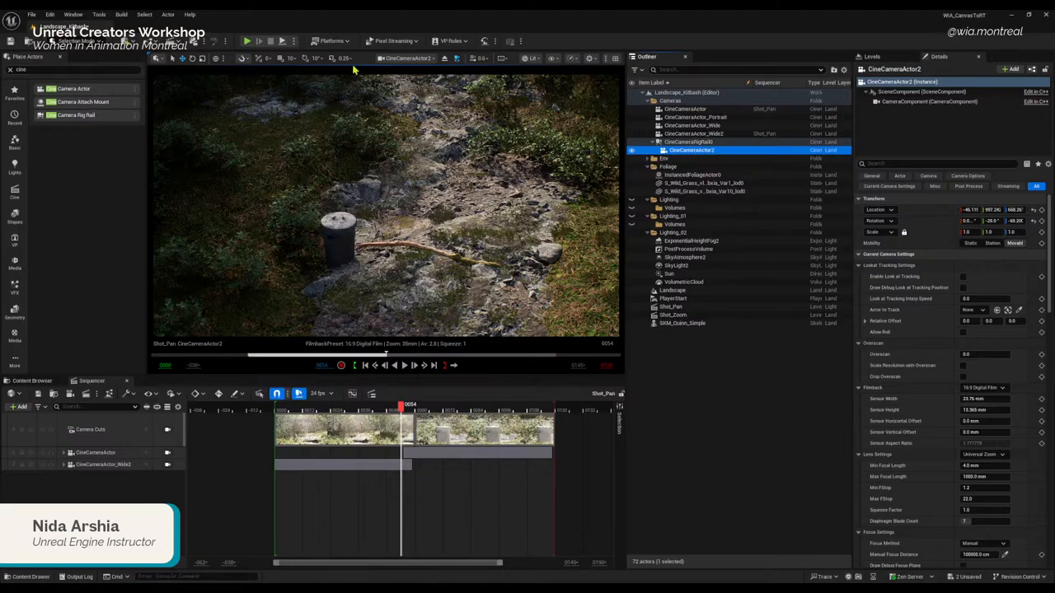
Step: Stop piloting CineCameraActor2 and reset its location and rotation to zero so it sits on the rail
click(445, 58)
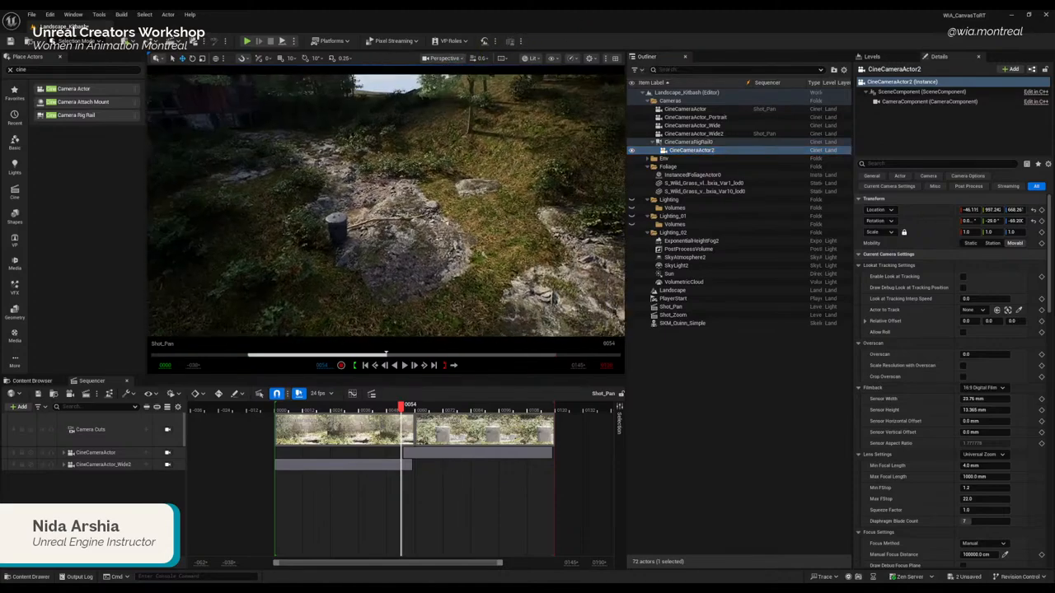
right_drag(500, 187, 495, 194)
key(g)
mouse_move(461, 231)
right_down()
mouse_move(478, 211)
mouse_move(455, 225)
right_up()
click(688, 142)
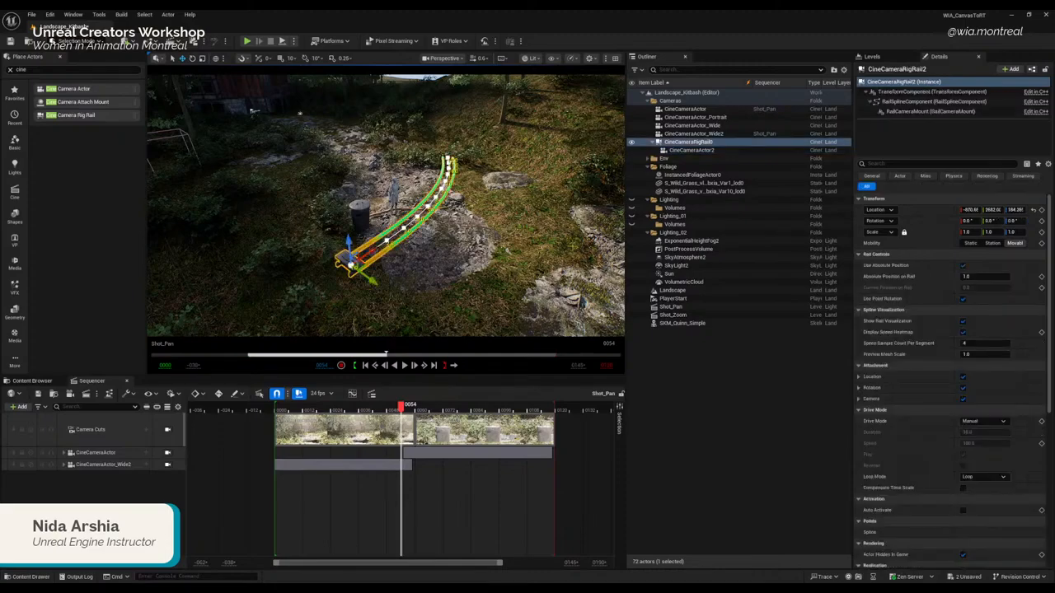
double_click(689, 150)
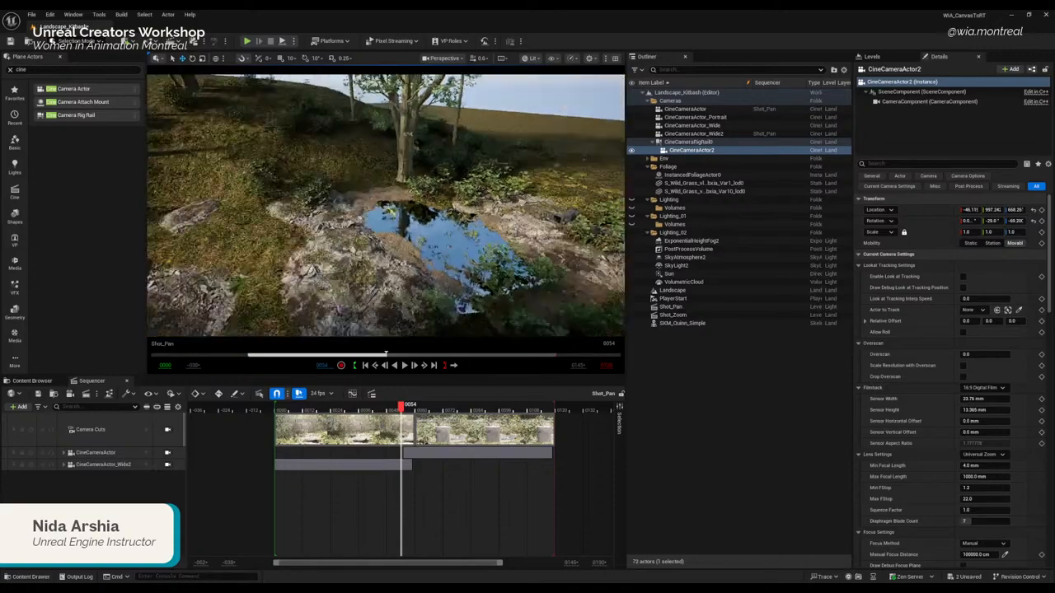
click(1033, 210)
click(1034, 222)
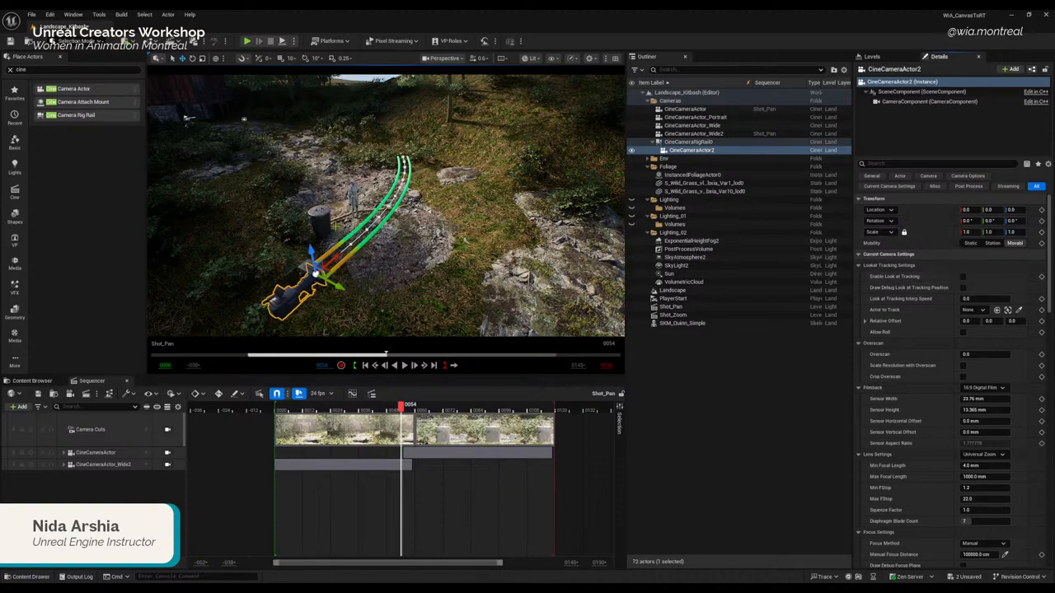
Step: Enable look-at tracking on CineCameraActor2 with the trash can as the tracked actor and a relative Z offset of 20
click(964, 276)
click(1020, 313)
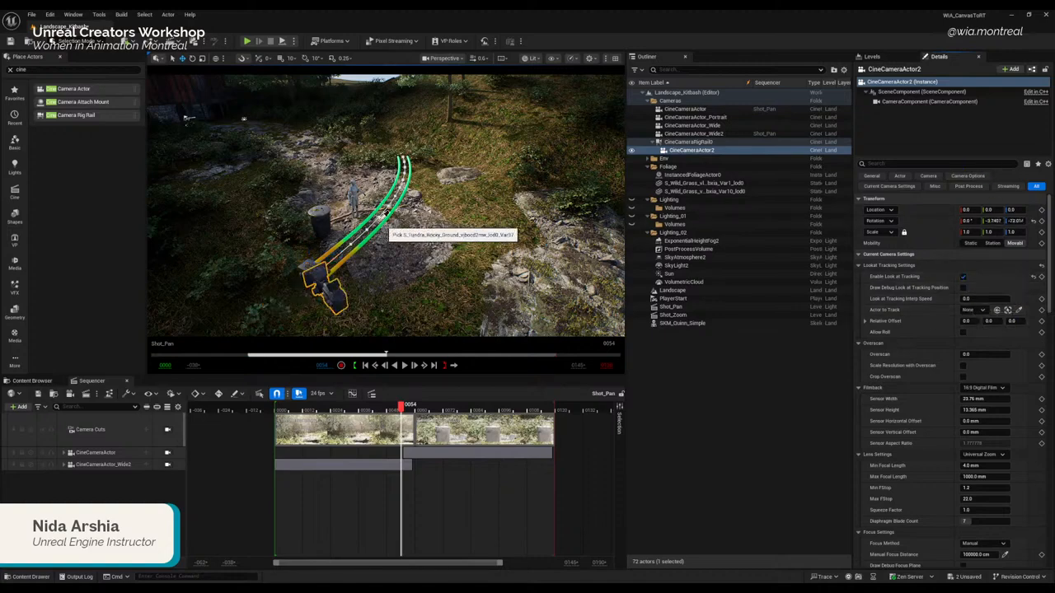
click(319, 209)
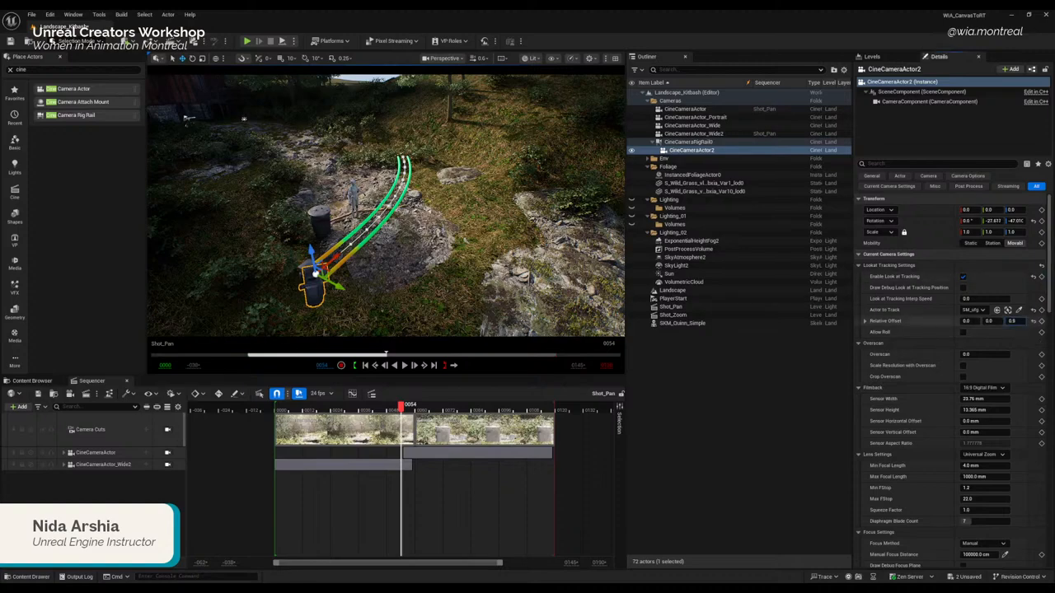
drag(1012, 321, 1045, 321)
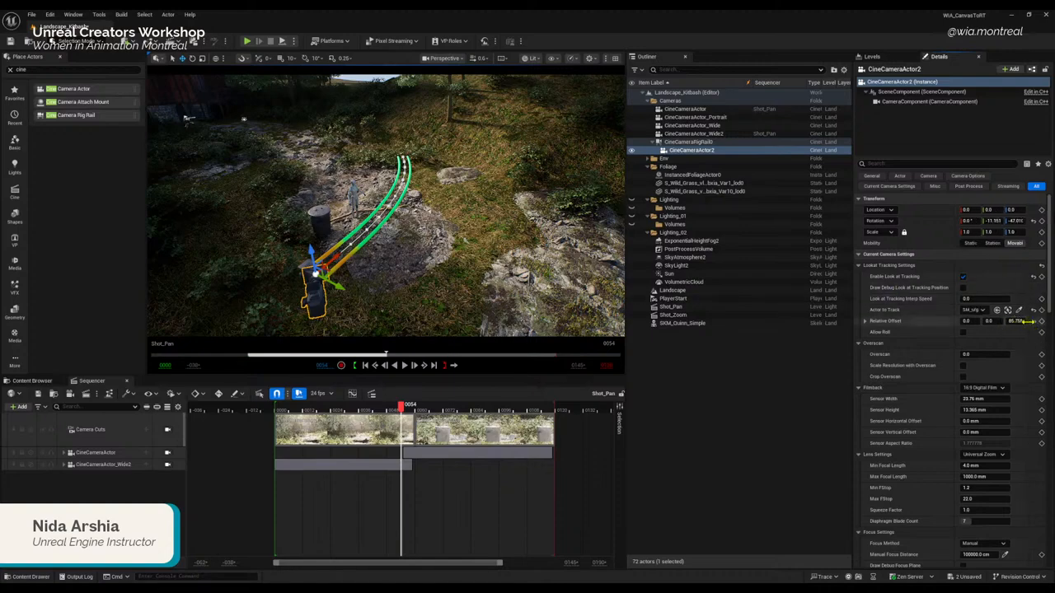
key(Return)
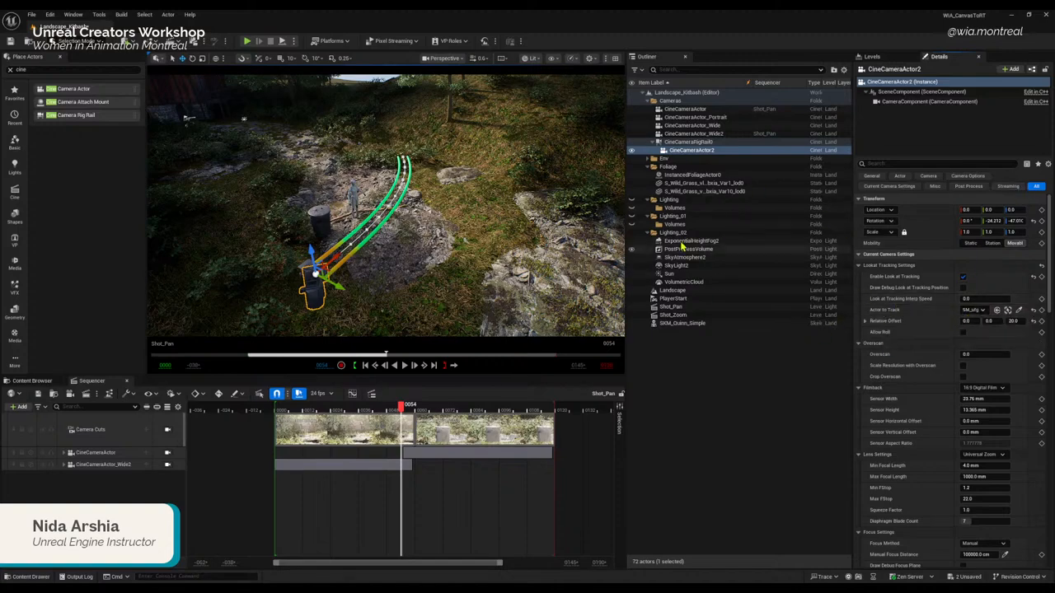
Step: Try out the rig rail's Use Absolute Position and Absolute Position on Rail controls
click(684, 145)
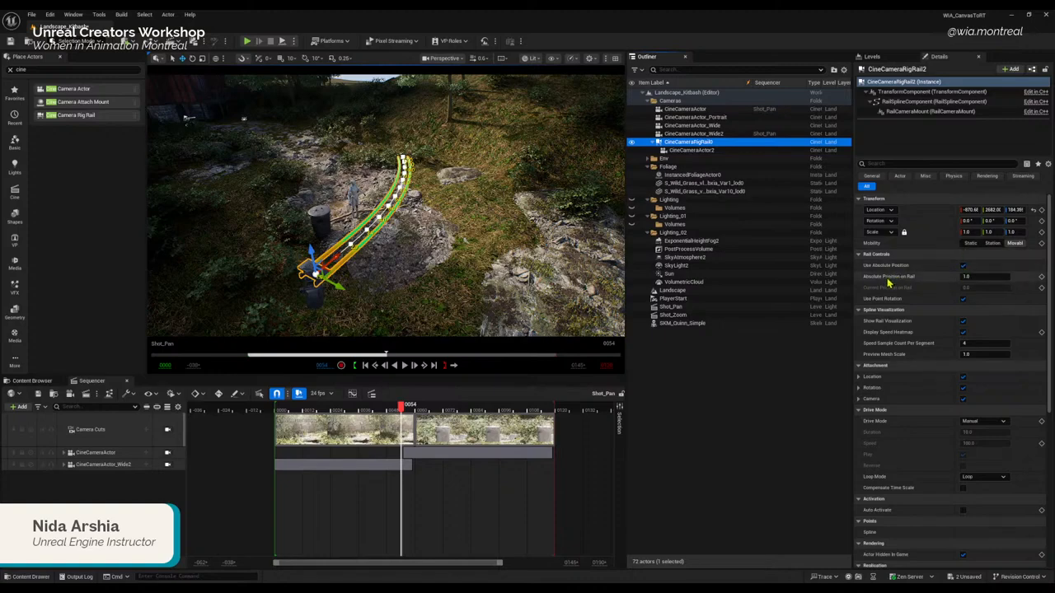
drag(853, 288, 813, 289)
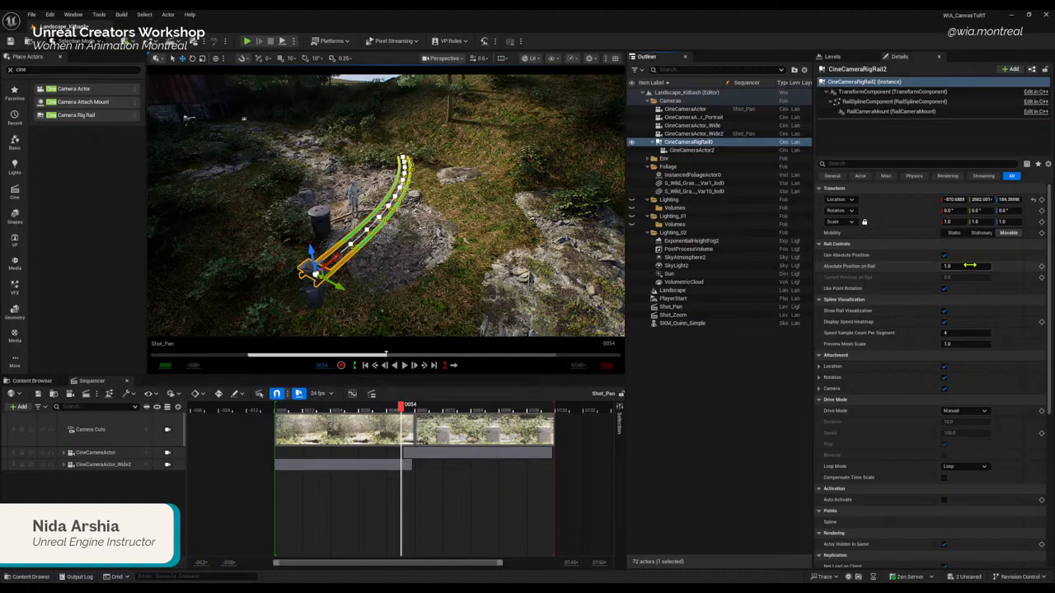
click(944, 254)
mouse_move(955, 266)
mouse_down()
mouse_move(989, 266)
mouse_move(944, 266)
mouse_up()
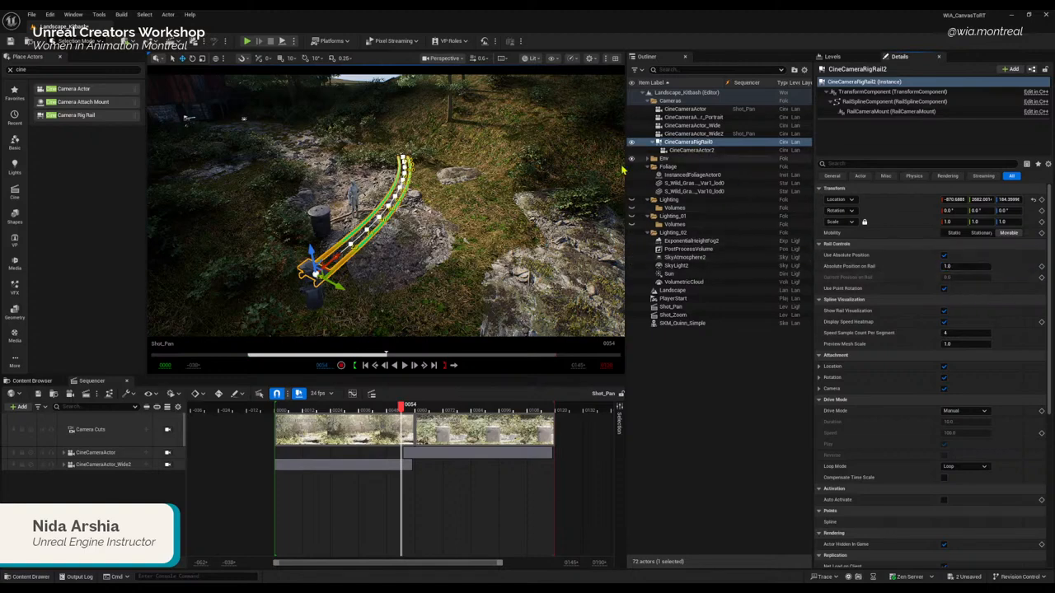
Step: Add the camera rig rail to the Shot_Pan sequence as an actor track
click(686, 151)
click(687, 142)
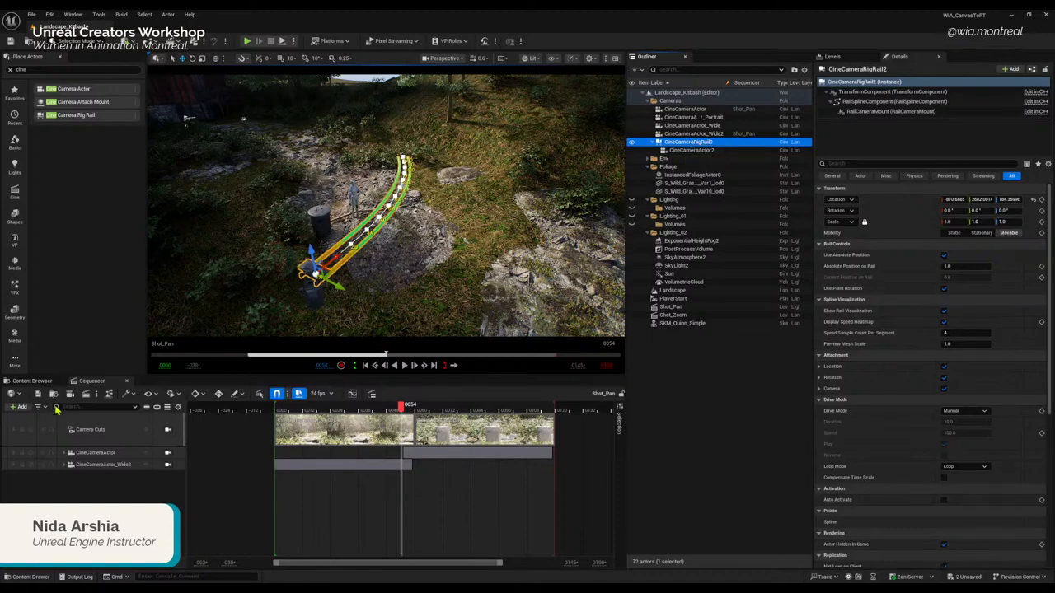
click(19, 407)
mouse_move(70, 270)
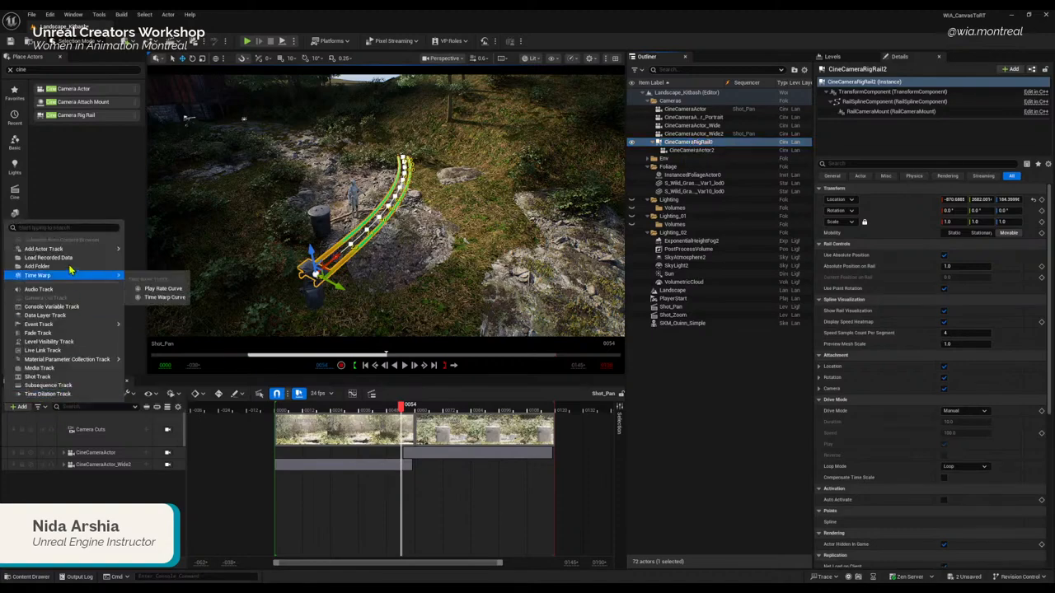
mouse_move(70, 249)
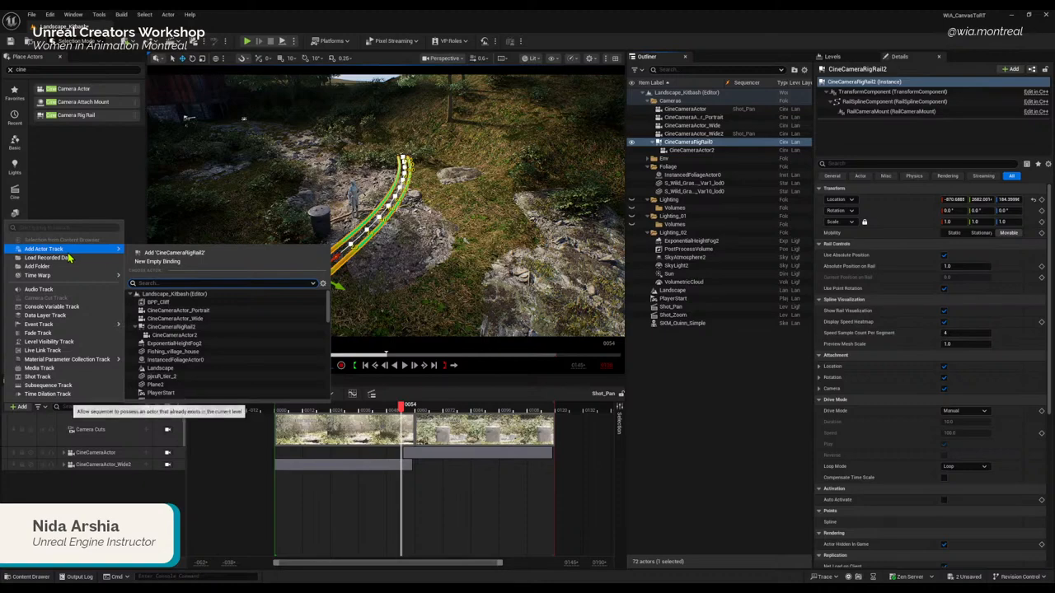
click(157, 253)
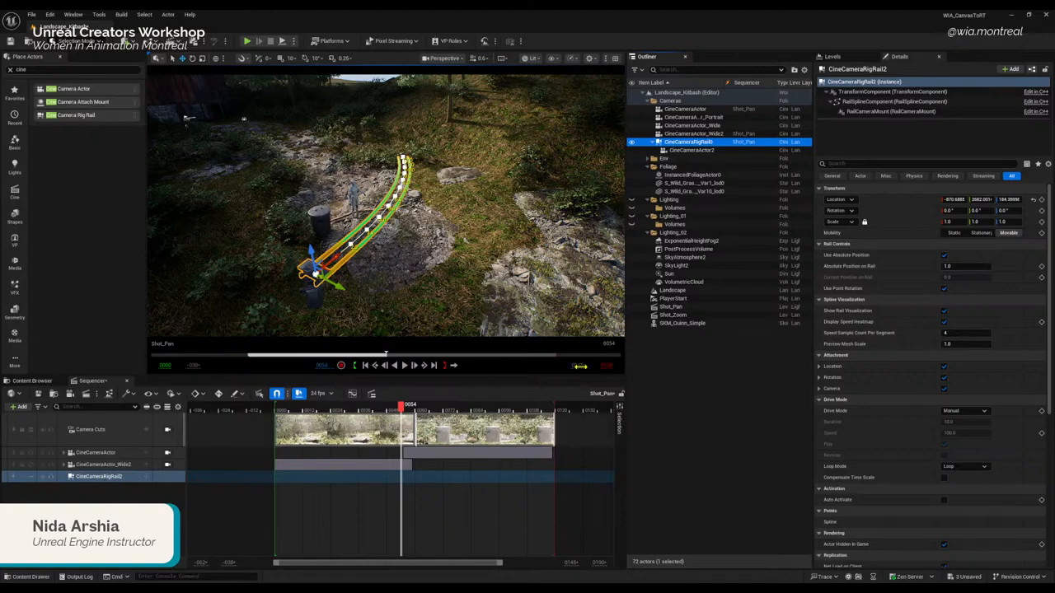
Step: Add an Absolute Position on Rail property track under the rig rail in the sequence
click(869, 270)
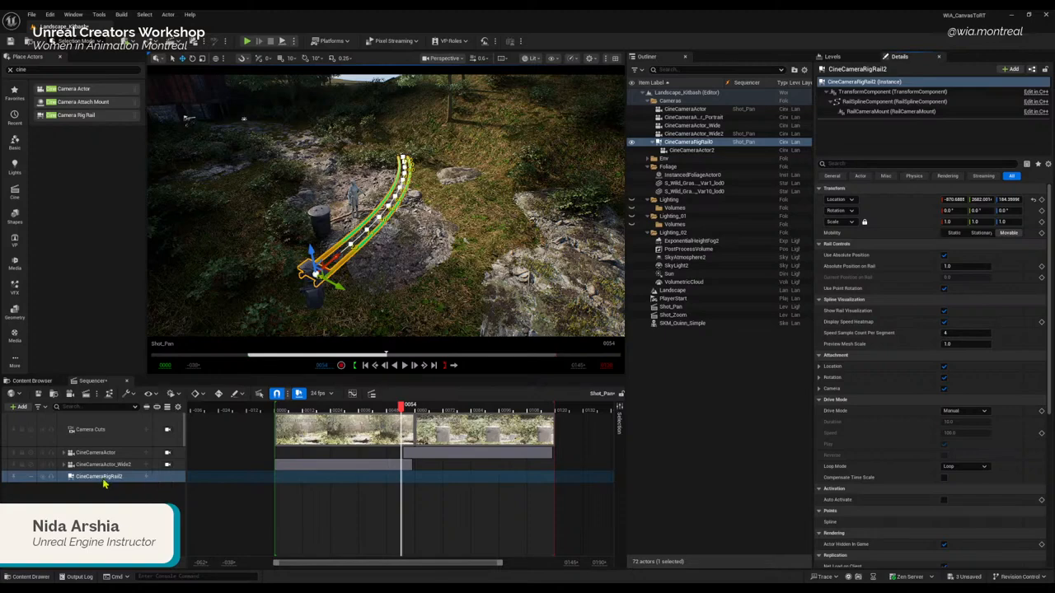
click(145, 482)
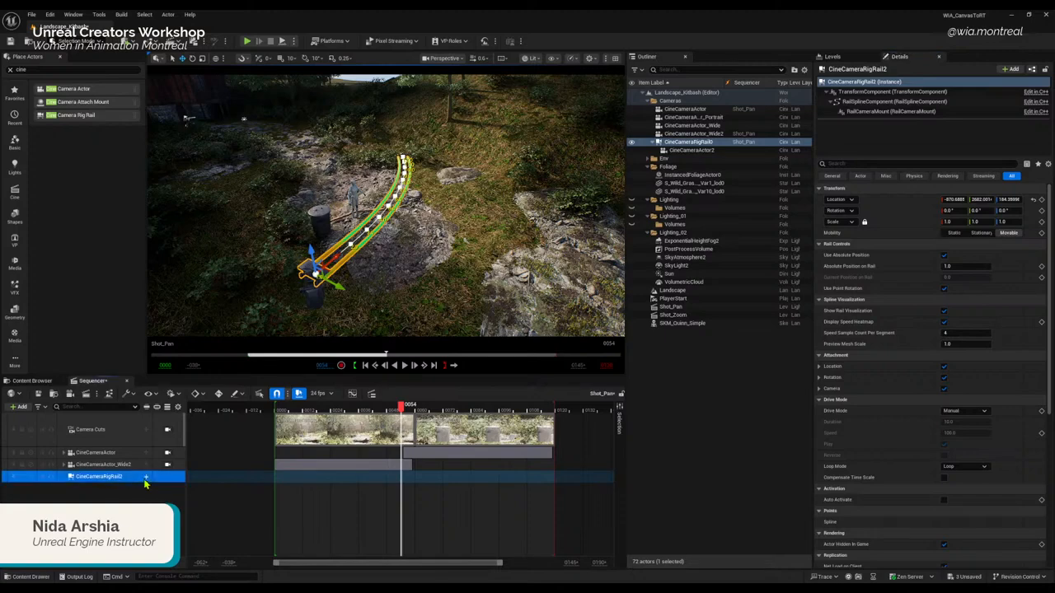
click(145, 478)
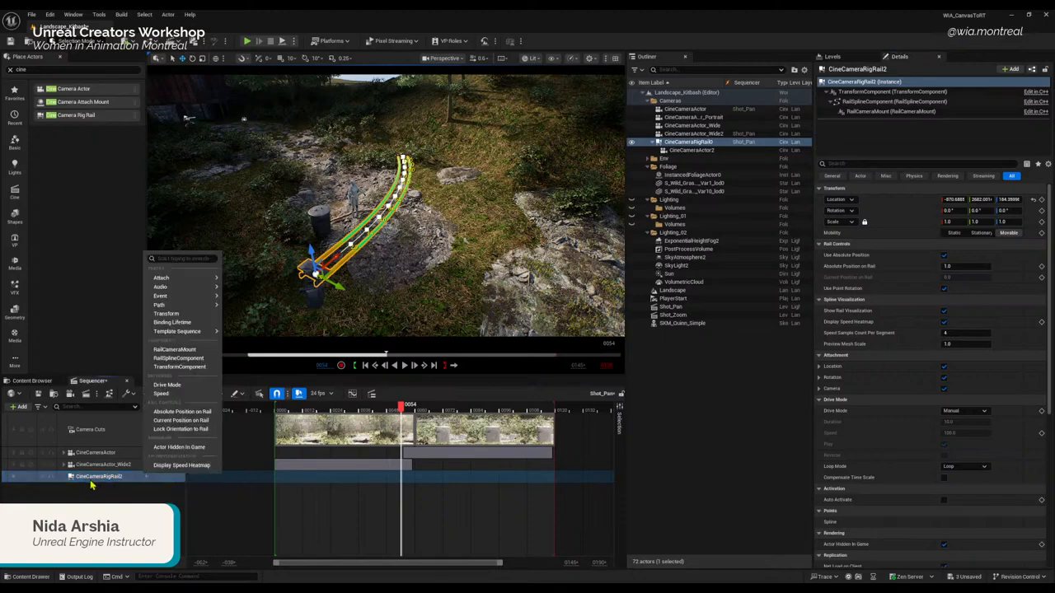
click(183, 412)
click(97, 487)
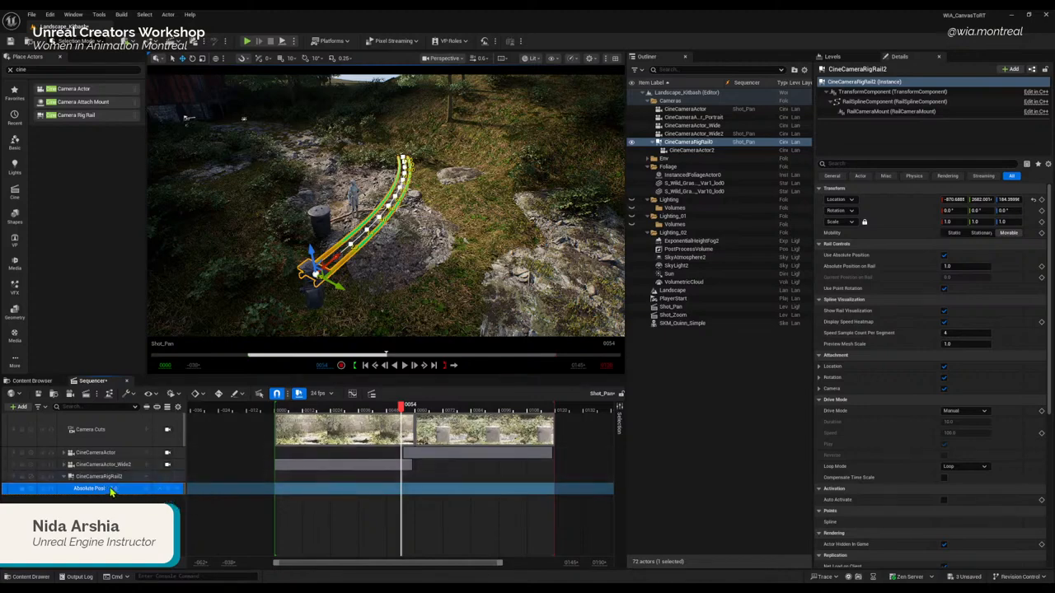
Step: Add CineCameraActor2 to the Shot_Pan sequence and look through it
click(692, 150)
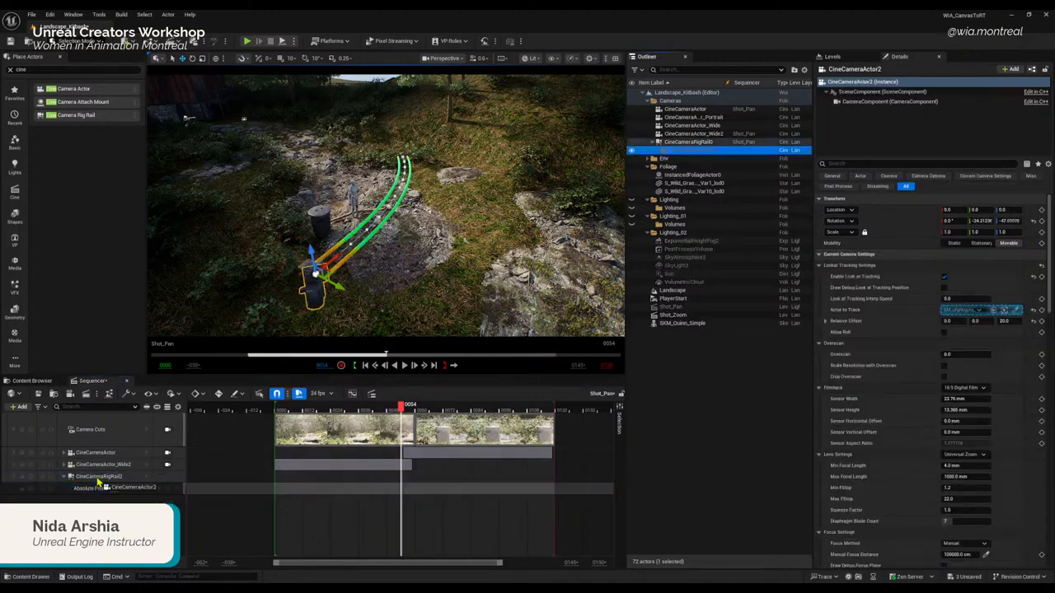
key(ctrl+shift+p)
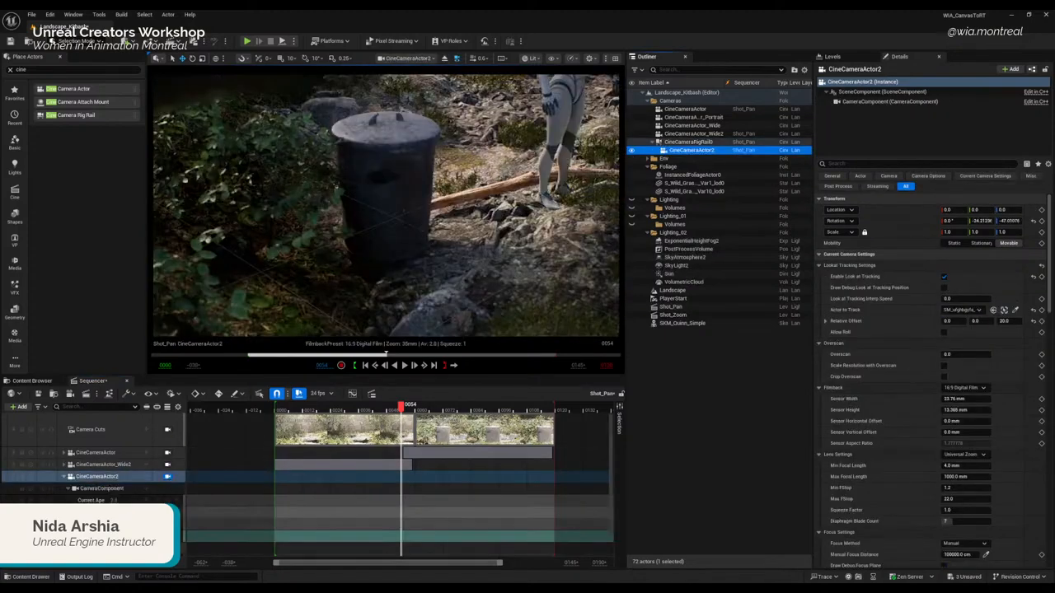
click(103, 478)
scroll(95, 500, down, 1)
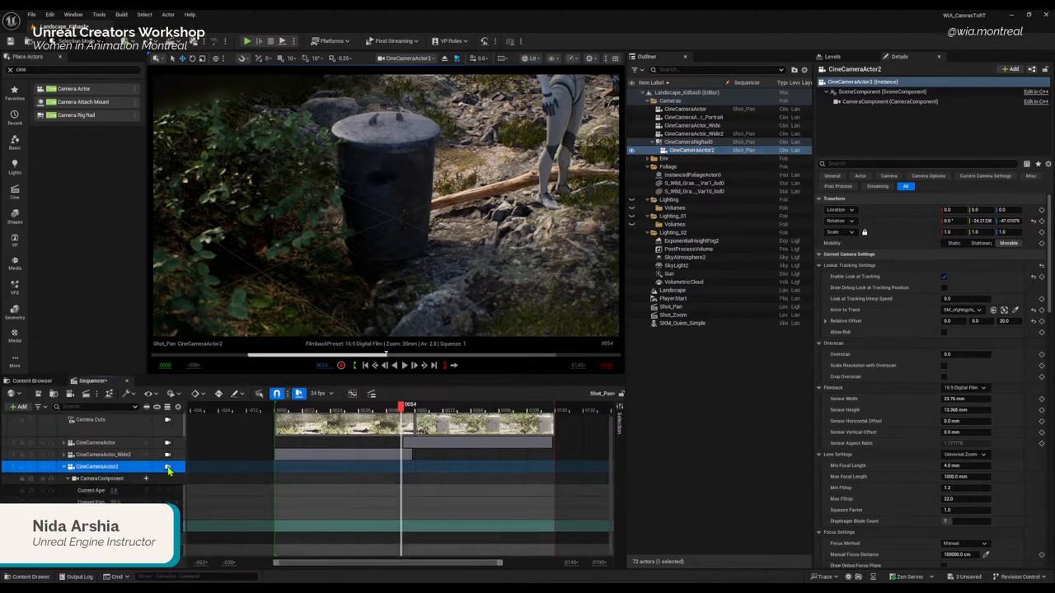
Step: Key the rail's absolute position at 1.0 on frame 54 and about 3.4 on frame 119
click(103, 538)
scroll(103, 503, up, 1)
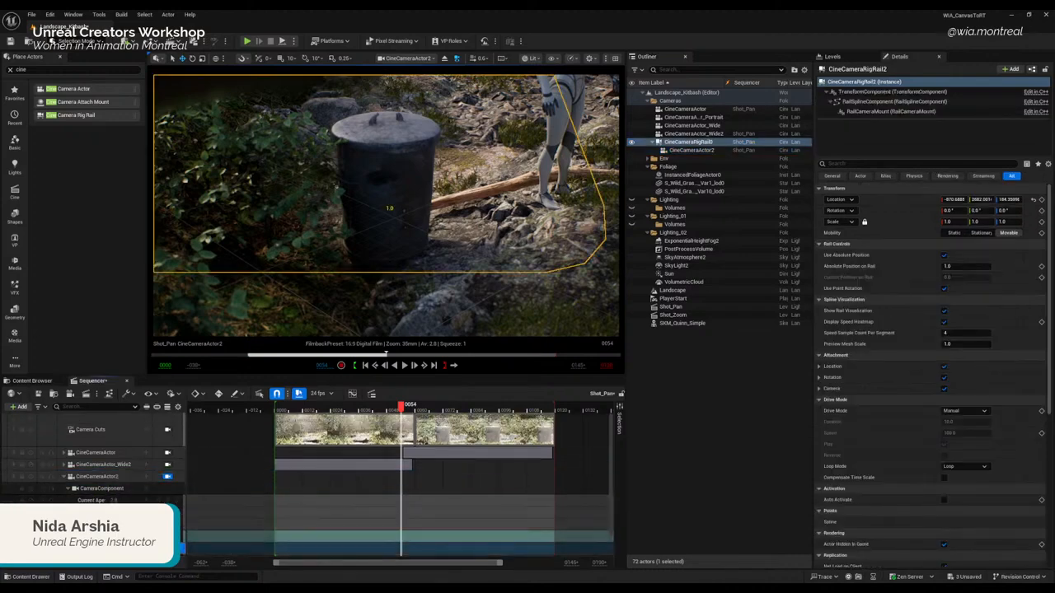
scroll(103, 534, down, 1)
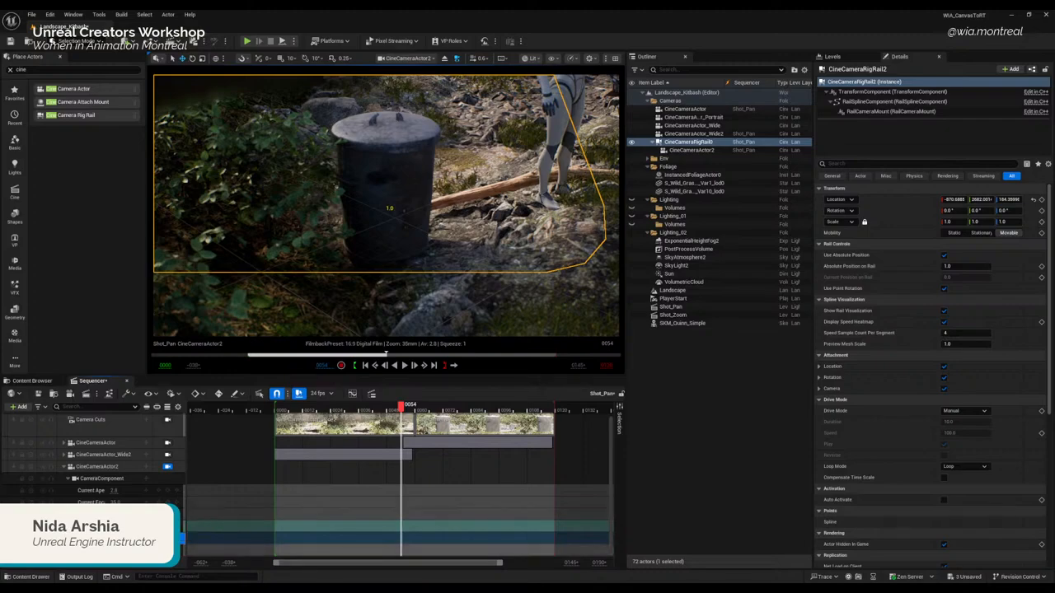
drag(976, 267, 943, 266)
click(182, 538)
key(End)
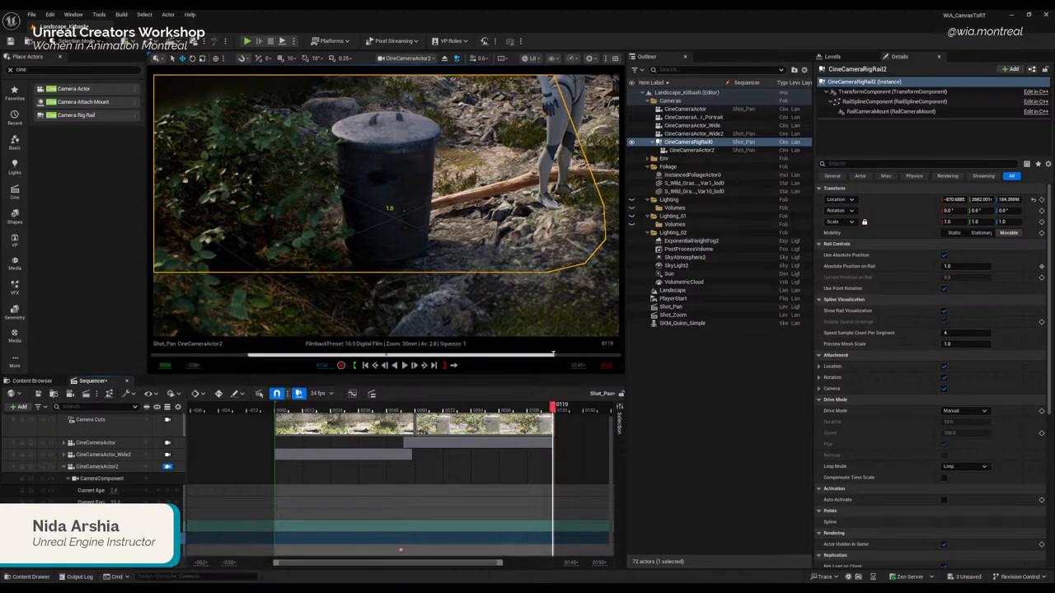
drag(948, 266, 991, 267)
Step: Play and scrub the sequence from around frame 54 to review the camera's move along the rail
drag(553, 408, 393, 417)
key(space)
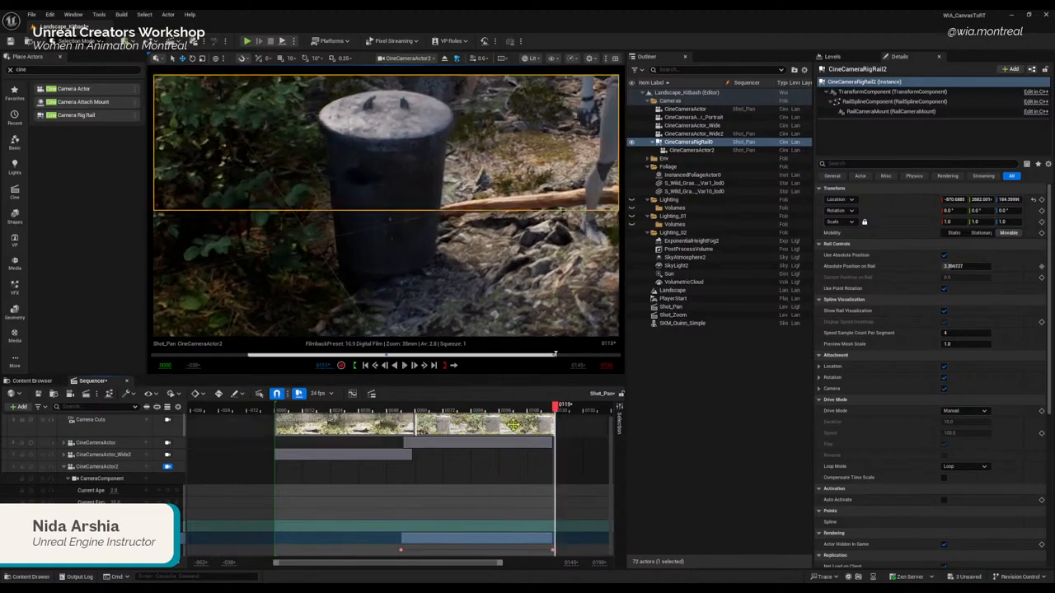
drag(541, 410, 399, 409)
key(space)
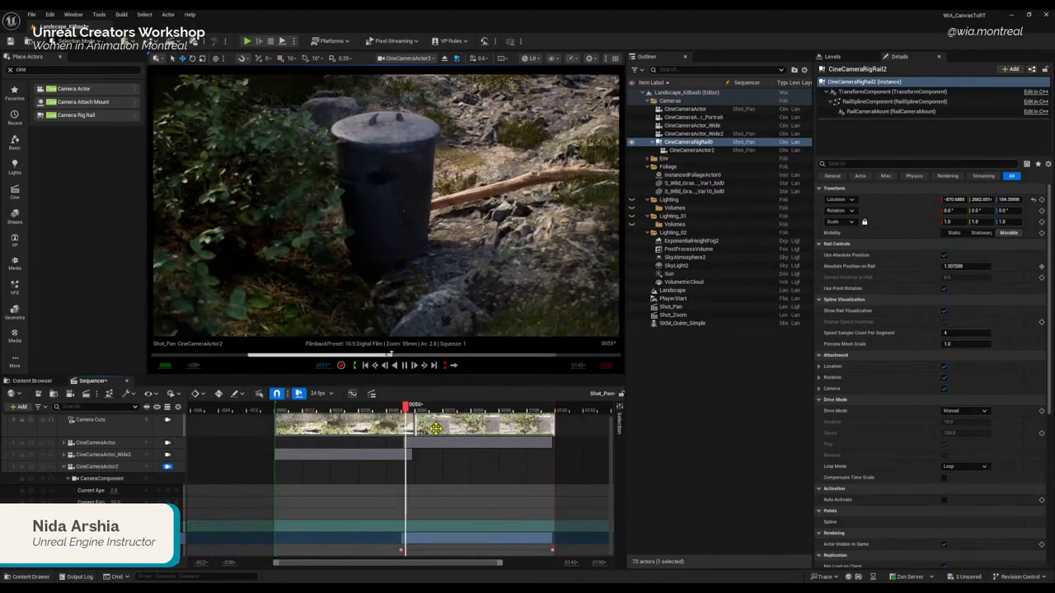
key(space)
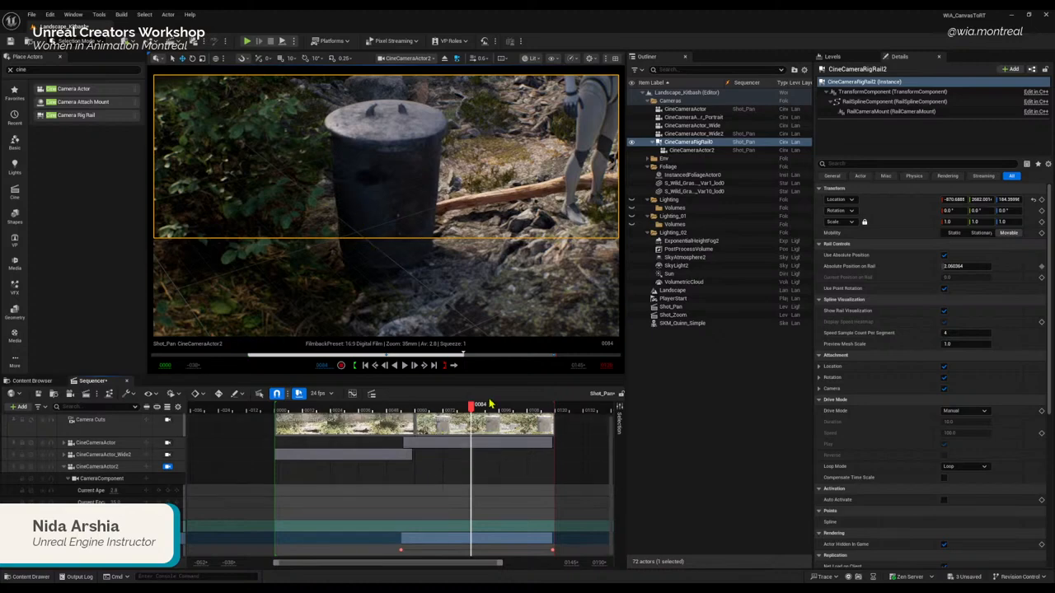
drag(470, 412, 424, 409)
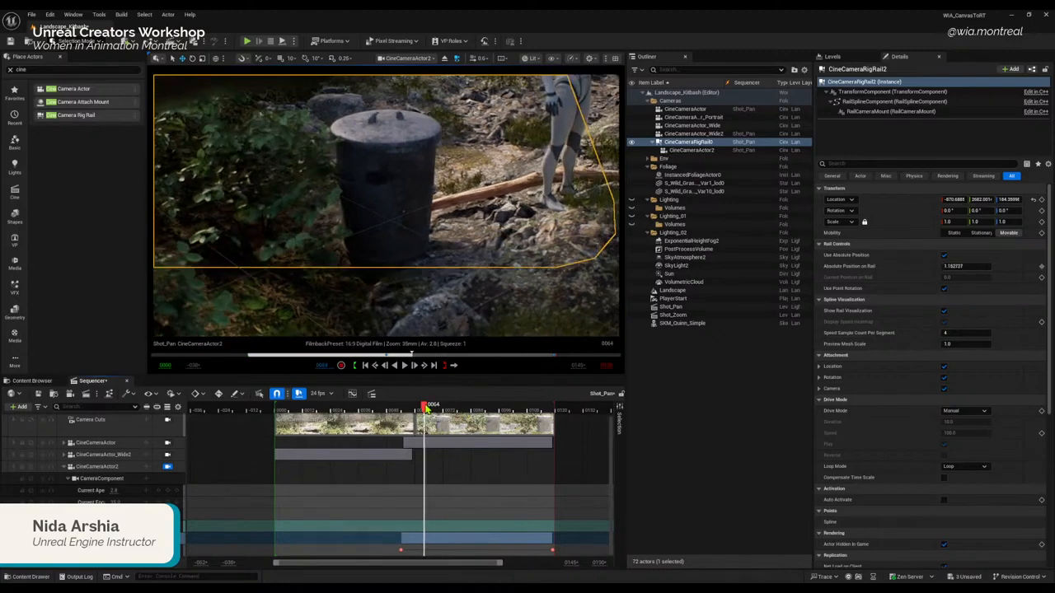
Step: Turn off Use Absolute Position for the rig rail and add a Current Position on Rail track under it in the sequence
click(944, 255)
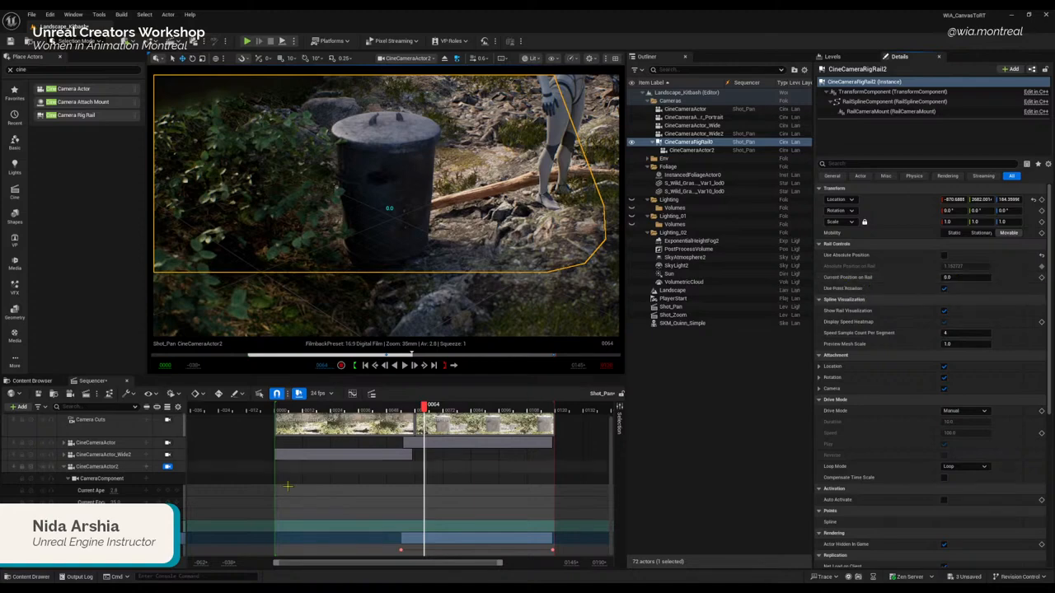
click(105, 550)
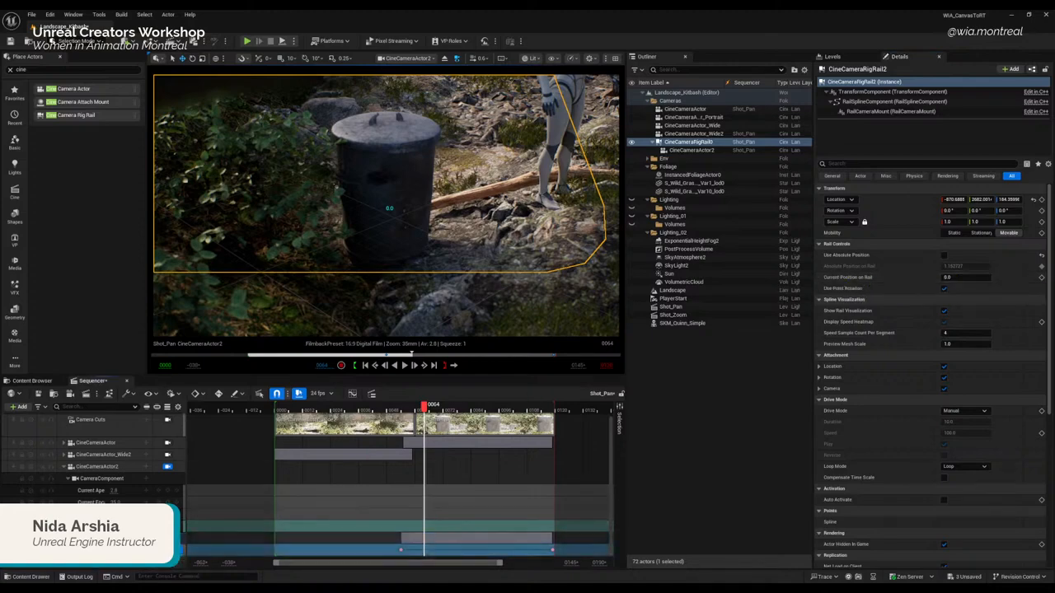
click(147, 538)
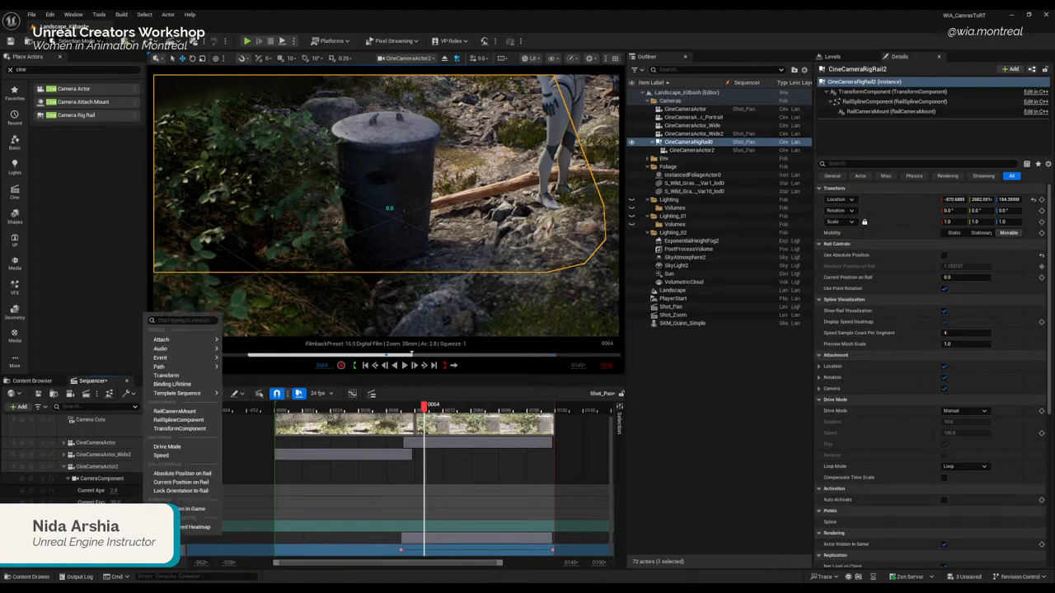
click(190, 484)
scroll(140, 527, down, 1)
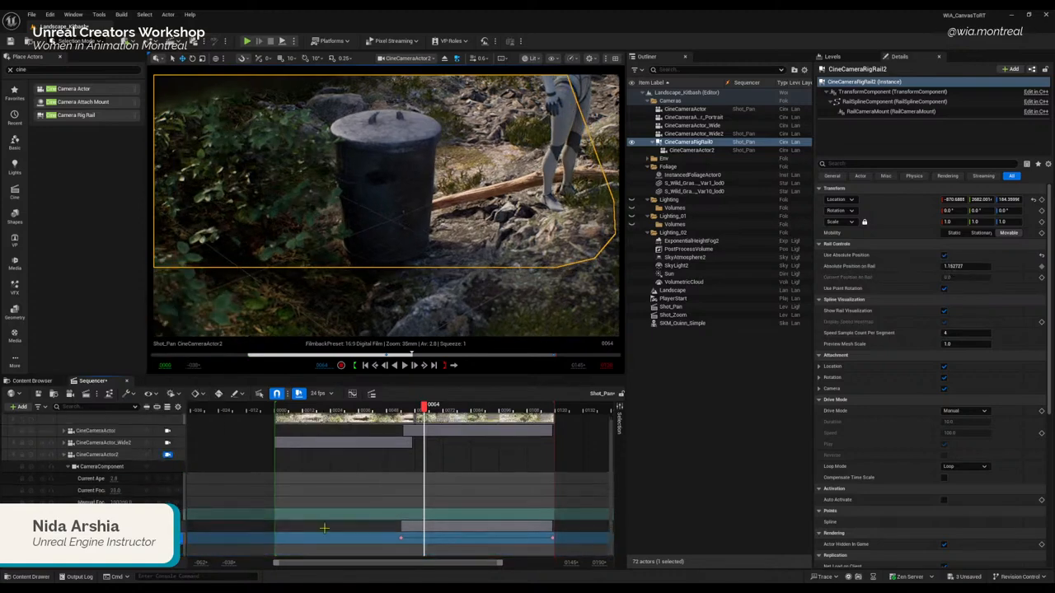
Step: Key the rail's Current Position on Rail at frames 54 and 119, matching the existing absolute position keys
click(159, 538)
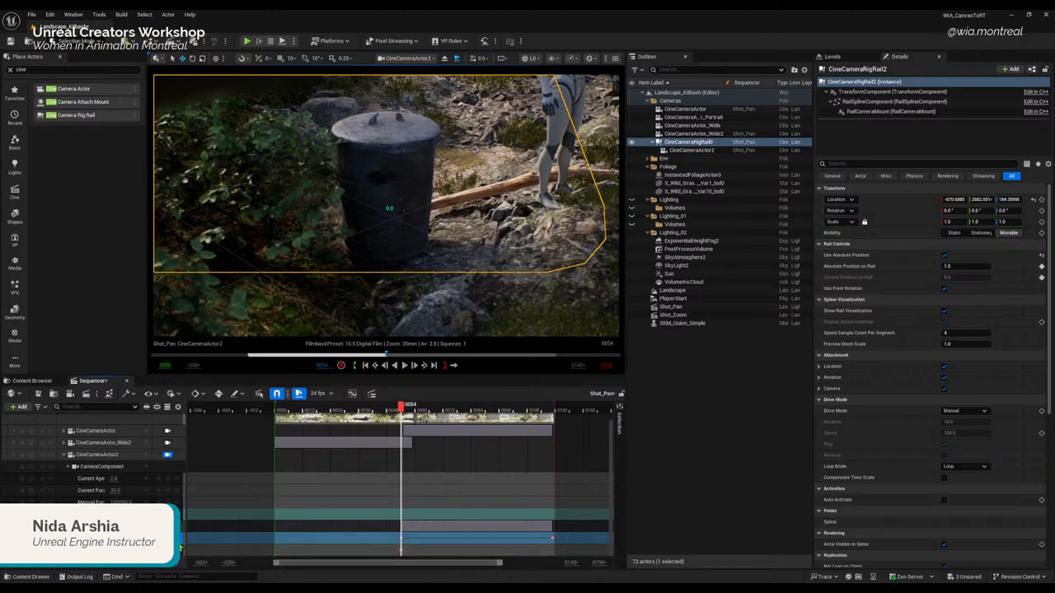
click(120, 563)
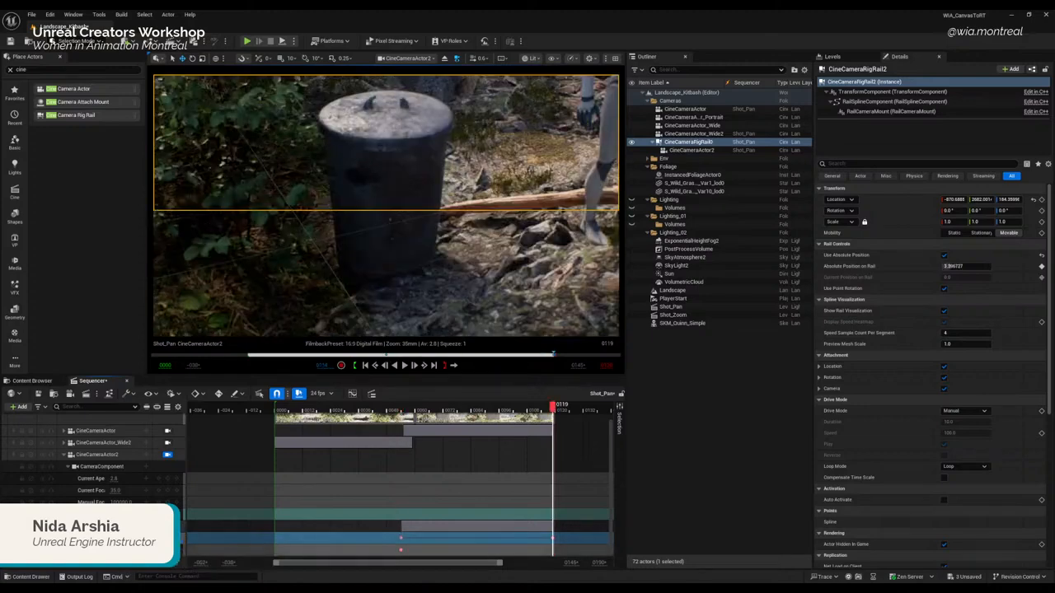
click(168, 549)
click(170, 550)
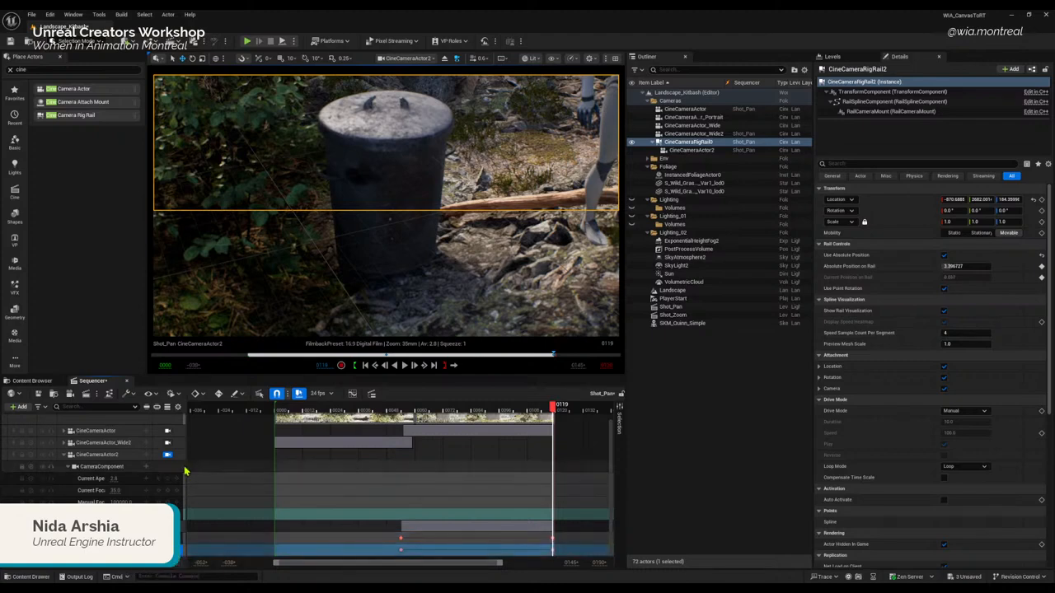
Step: Widen the Sequencer's track list and make the Sequencer area taller so the rig rail's property tracks are fully readable
drag(185, 465, 272, 466)
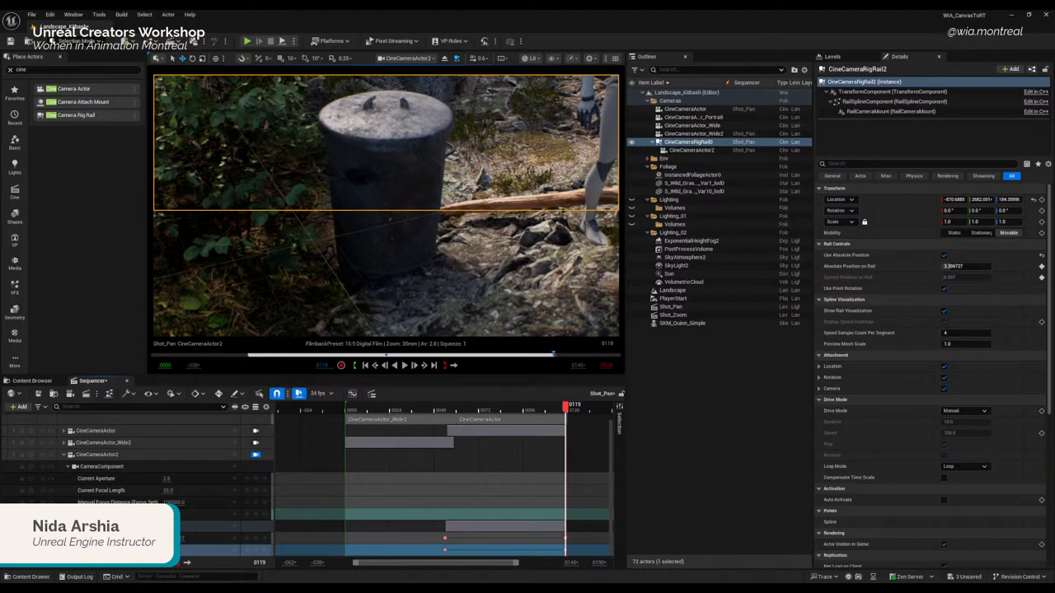
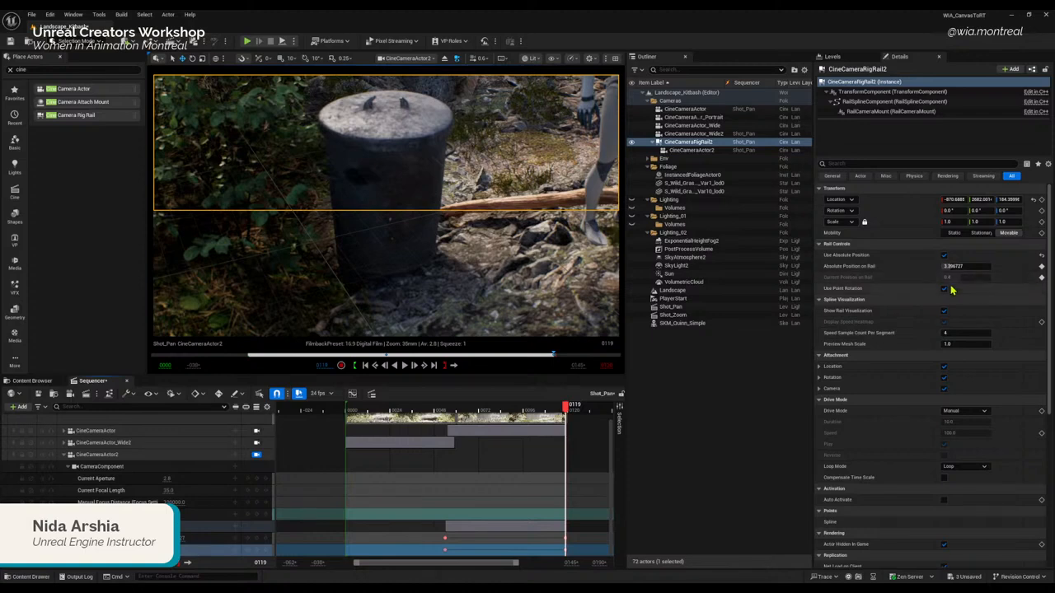
click(202, 539)
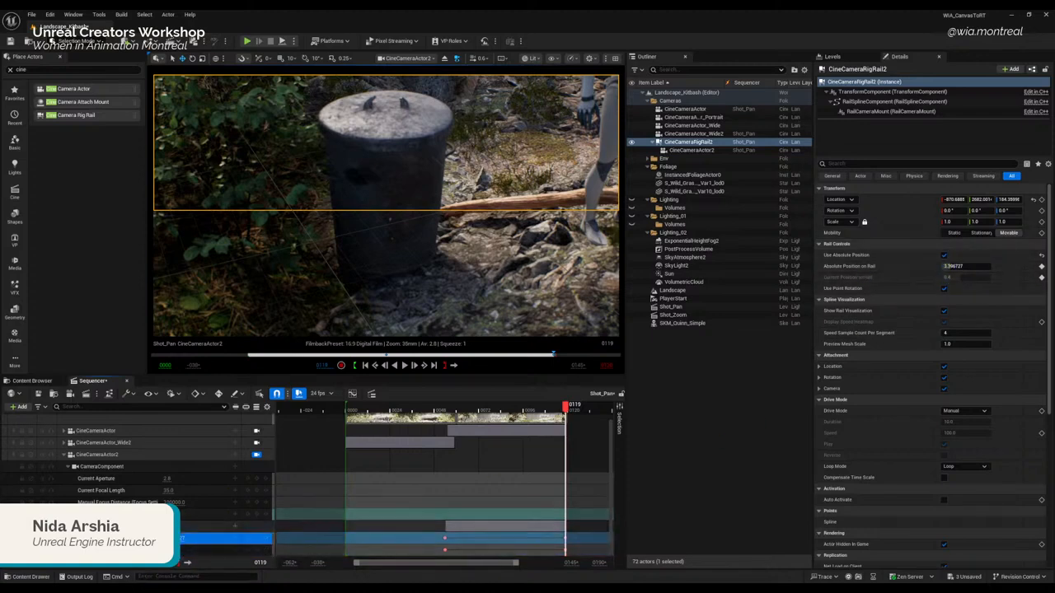
right_click(186, 540)
click(183, 540)
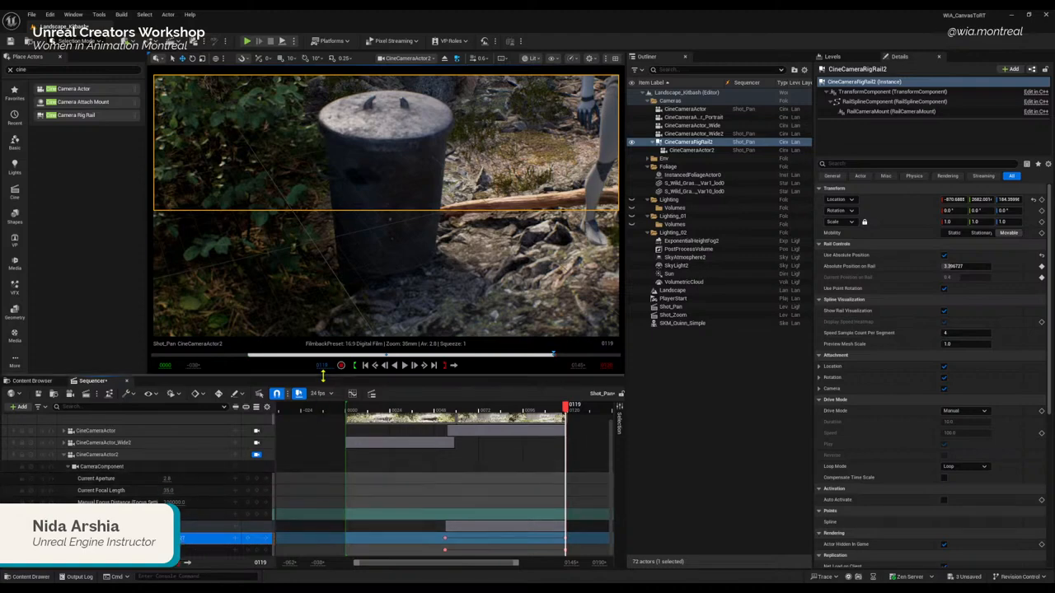
drag(330, 375, 329, 307)
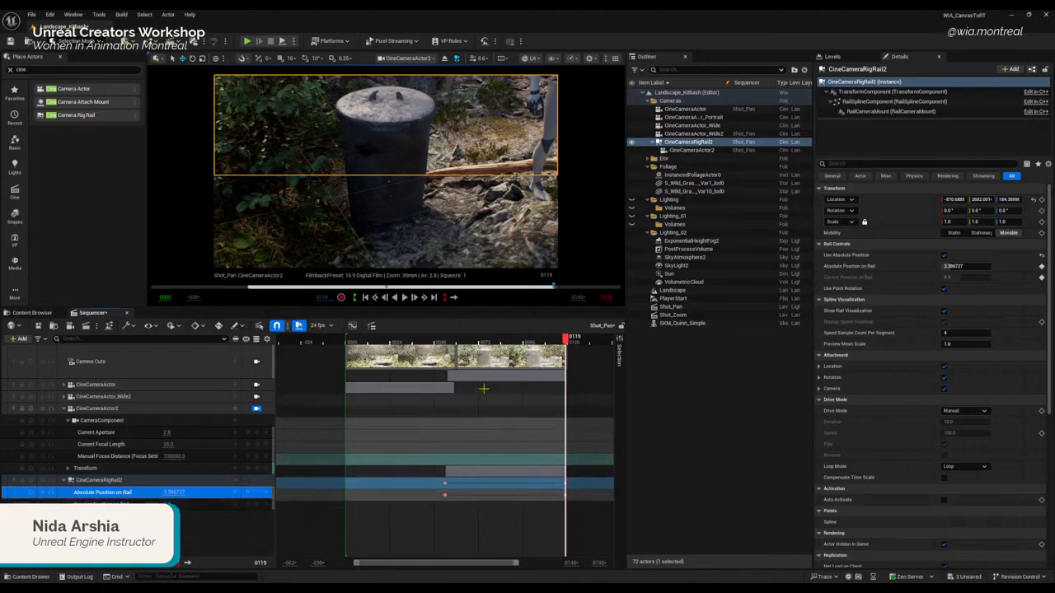
Step: Try muting the Absolute Position on Rail track and scrub from frame 55 to 119 to check the camera's movement
drag(566, 338, 447, 337)
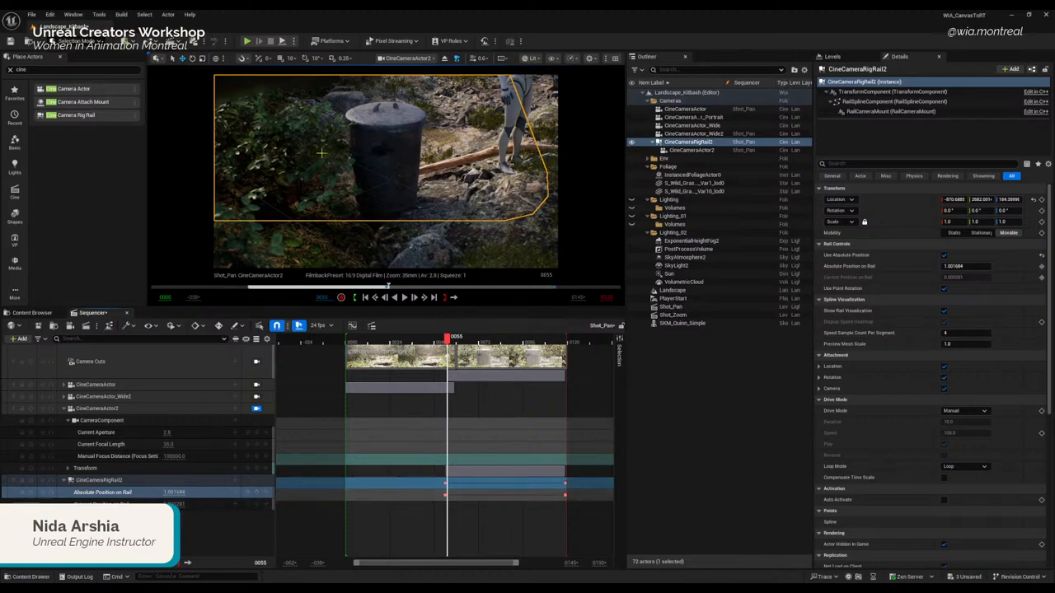
click(115, 495)
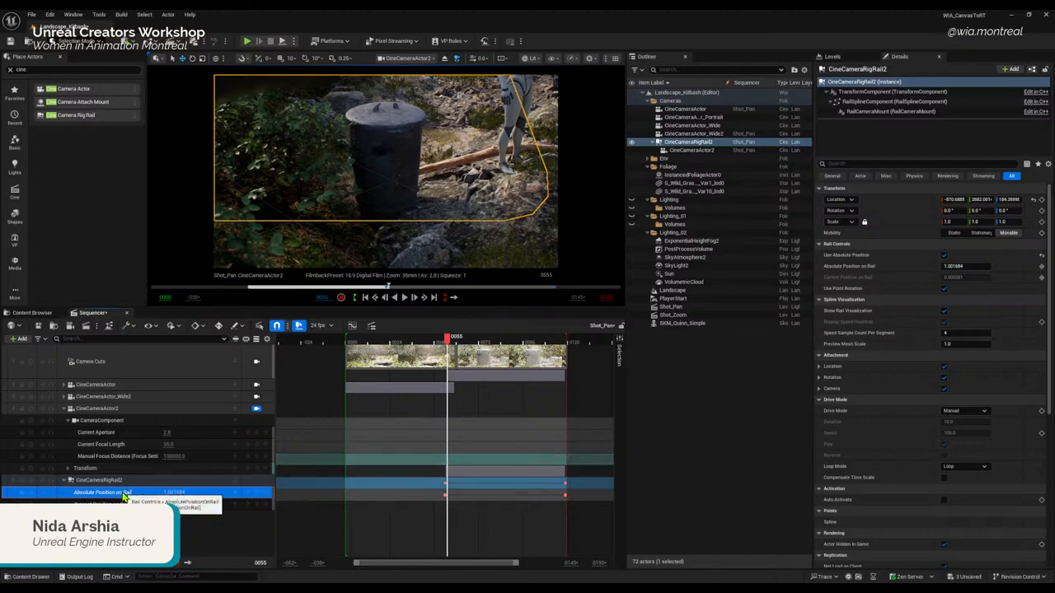
right_click(116, 498)
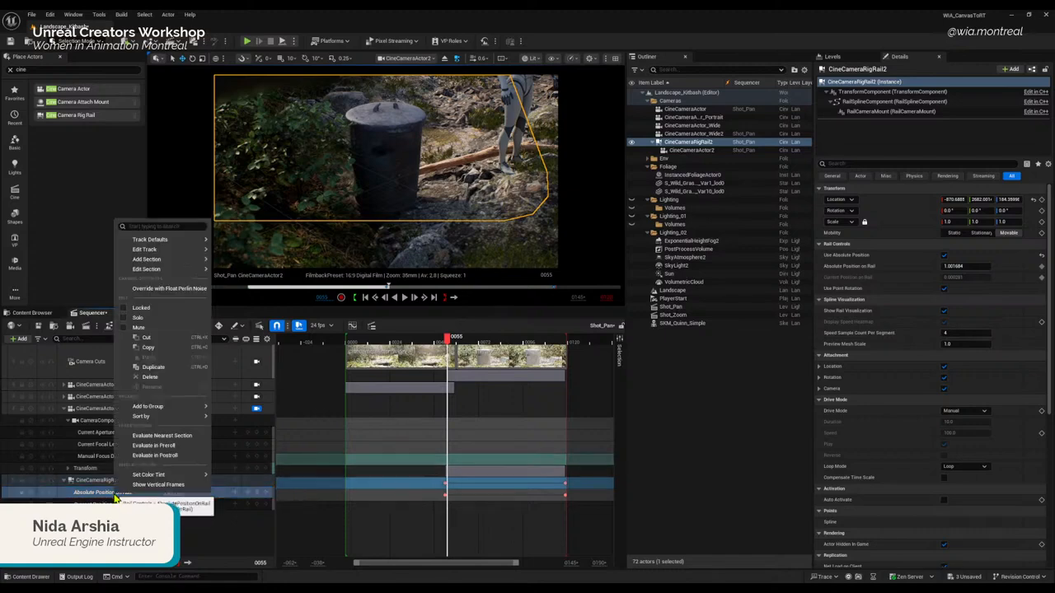
click(124, 328)
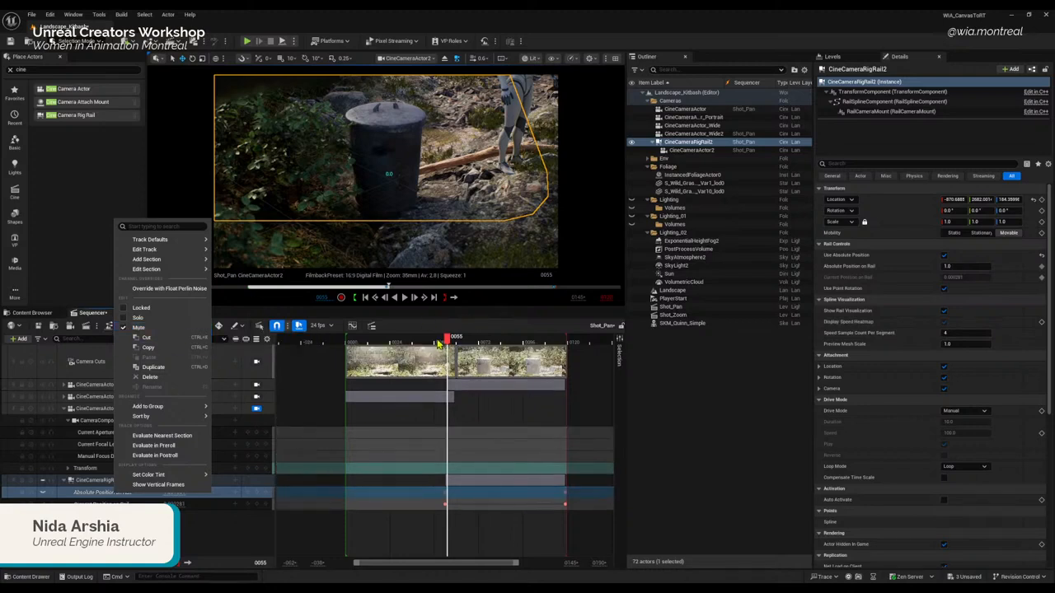
drag(443, 340, 520, 339)
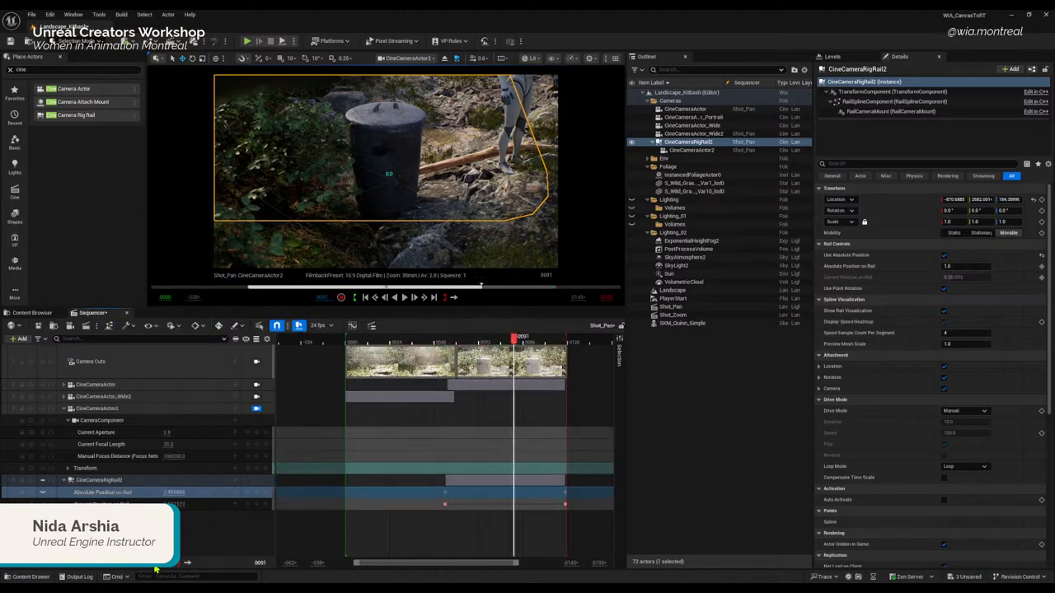
click(167, 567)
click(167, 505)
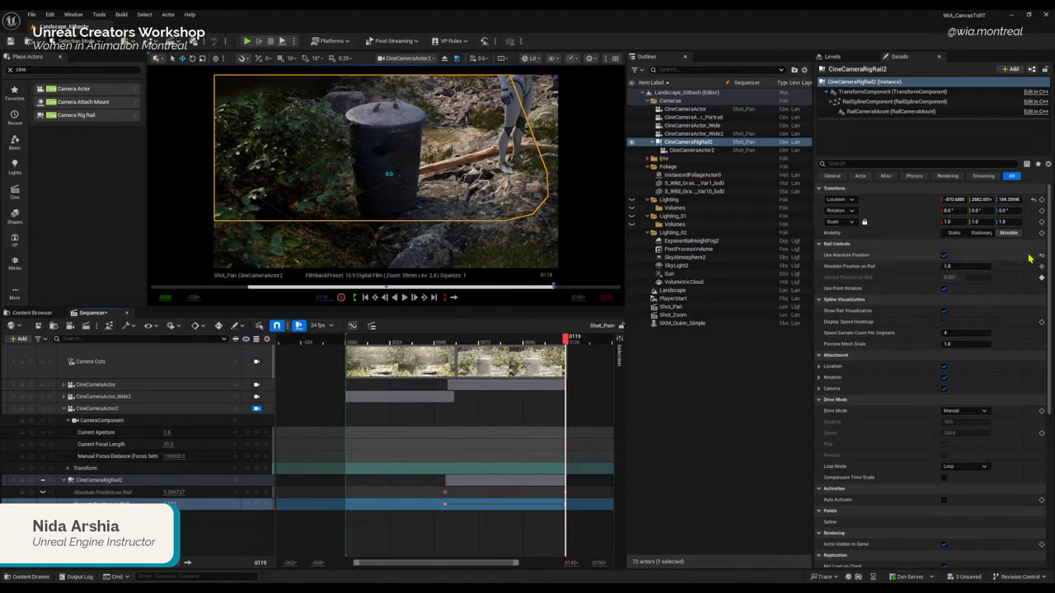
Step: Delete the Absolute Position on Rail track and turn off Use Absolute Position for the rig rail
click(113, 493)
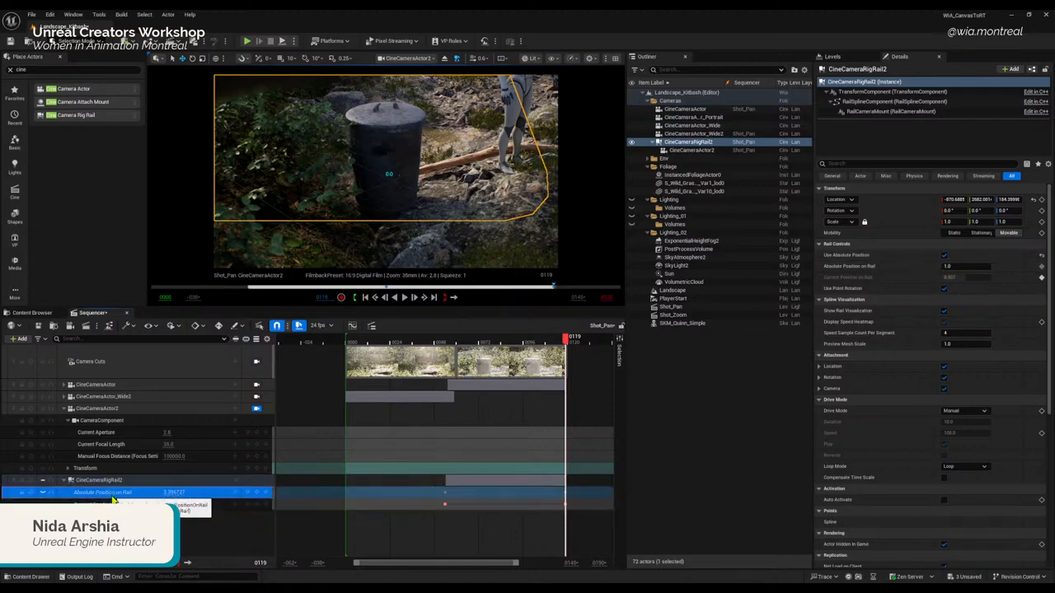
key(Delete)
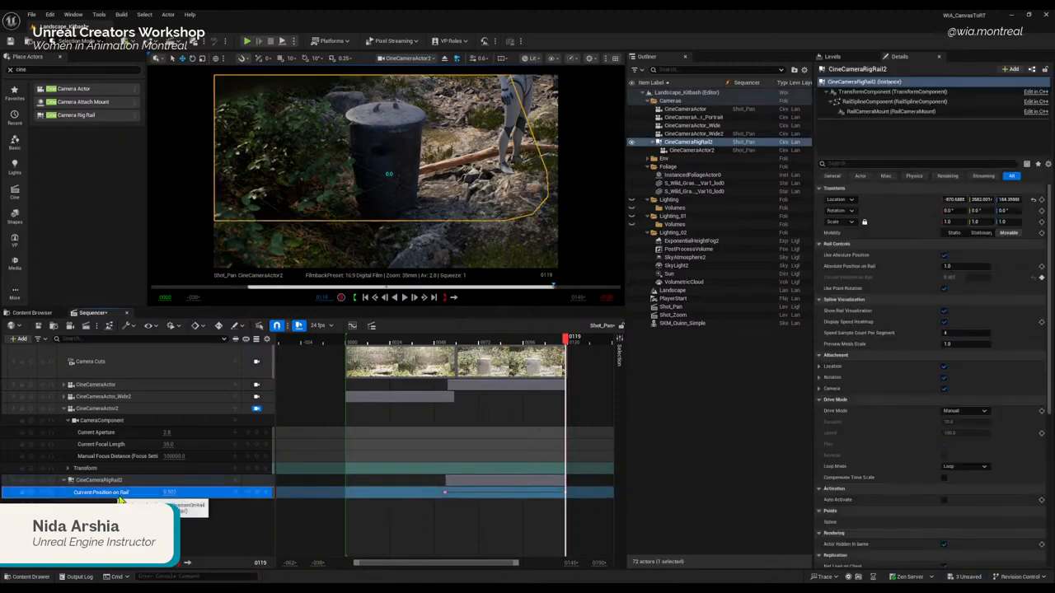
click(945, 256)
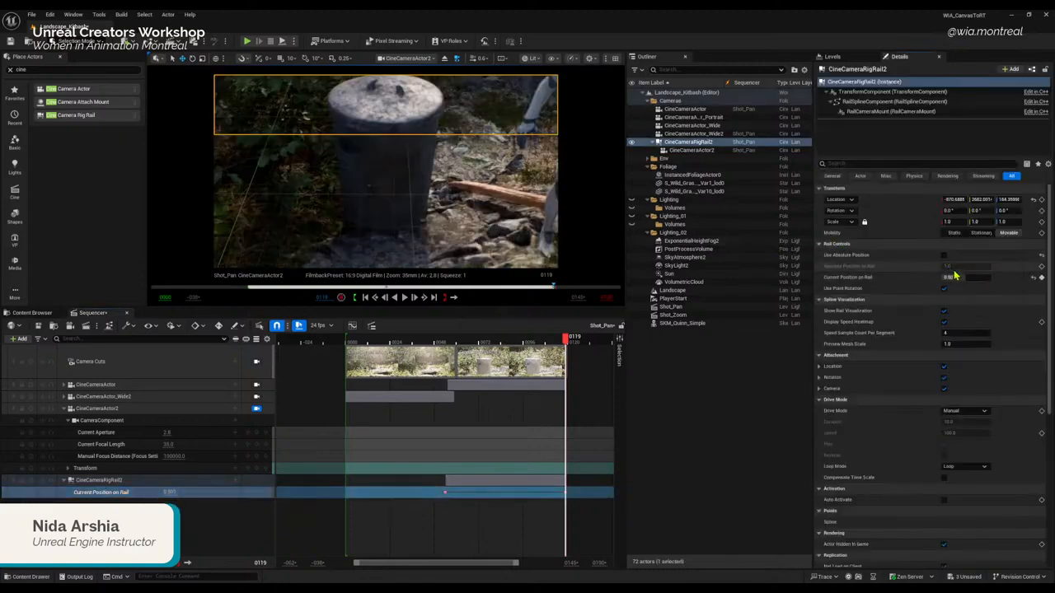
Step: Review the camera's move from frame 54 and set both Current Position on Rail keys to Linear interpolation
drag(564, 348, 445, 352)
key(space)
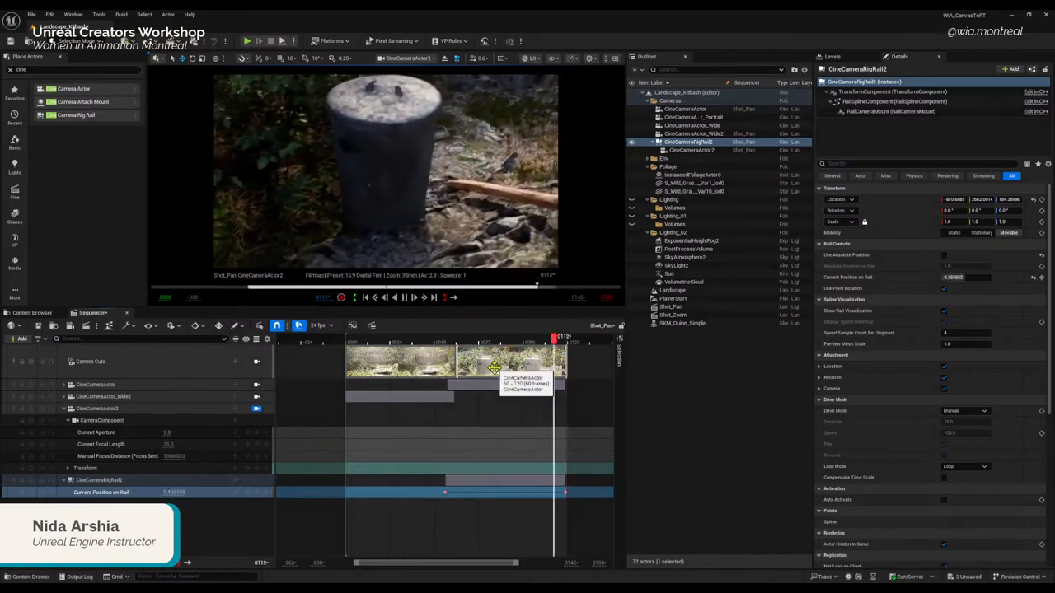
click(505, 344)
drag(503, 346, 468, 346)
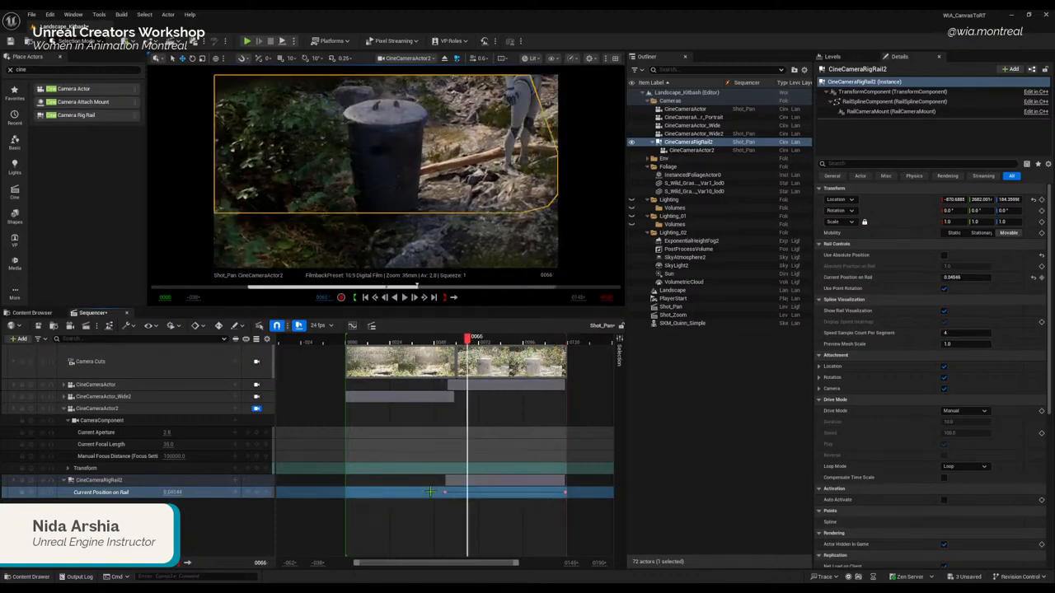
right_click(567, 492)
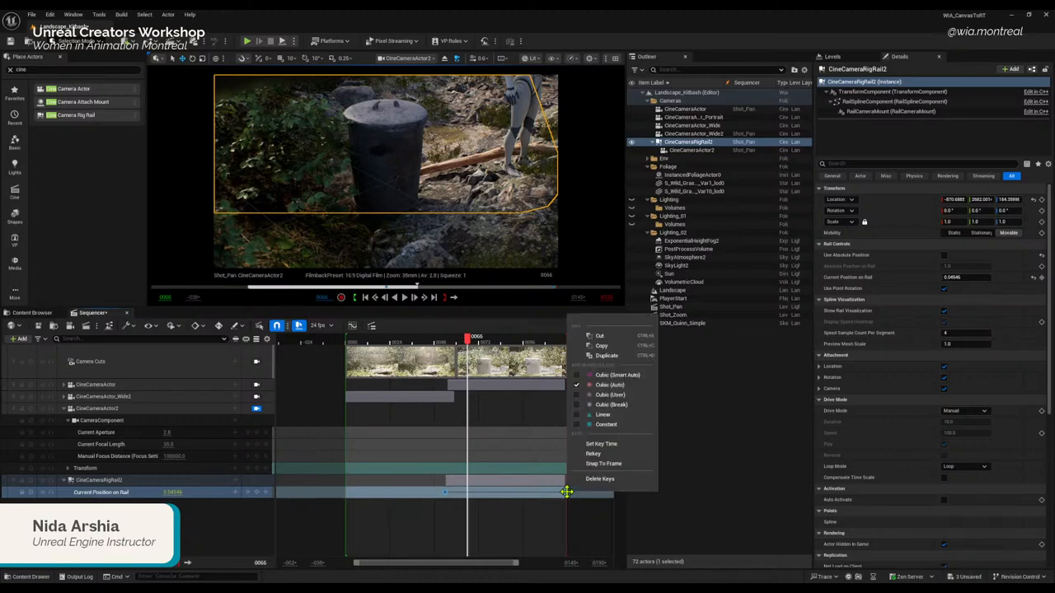
click(604, 414)
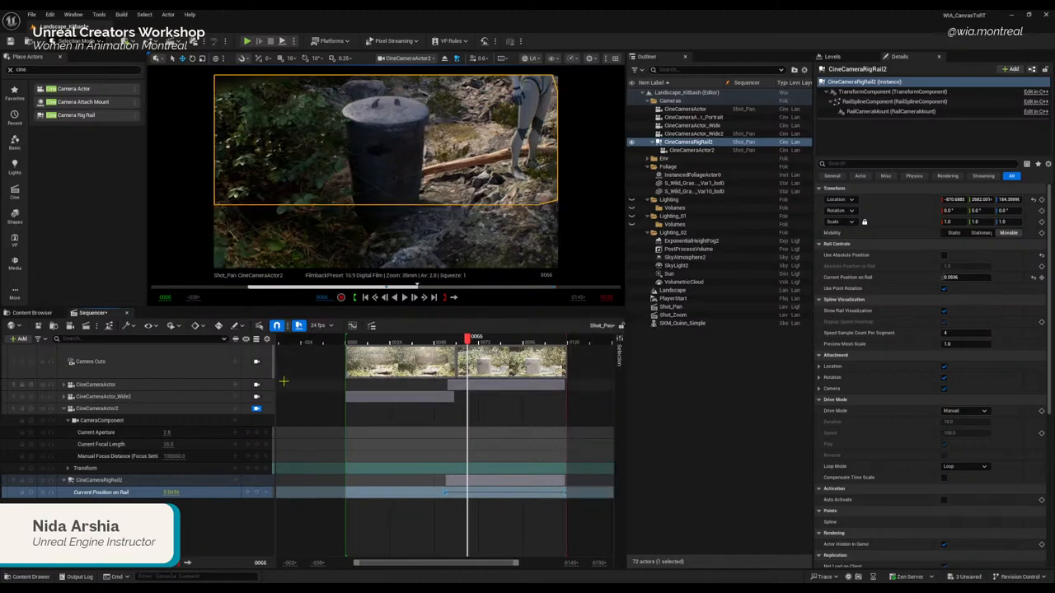
Step: Set the Camera Binding ID of the second Camera Cuts section (frames 60 to 120) to CineCameraActor2
click(512, 360)
click(256, 408)
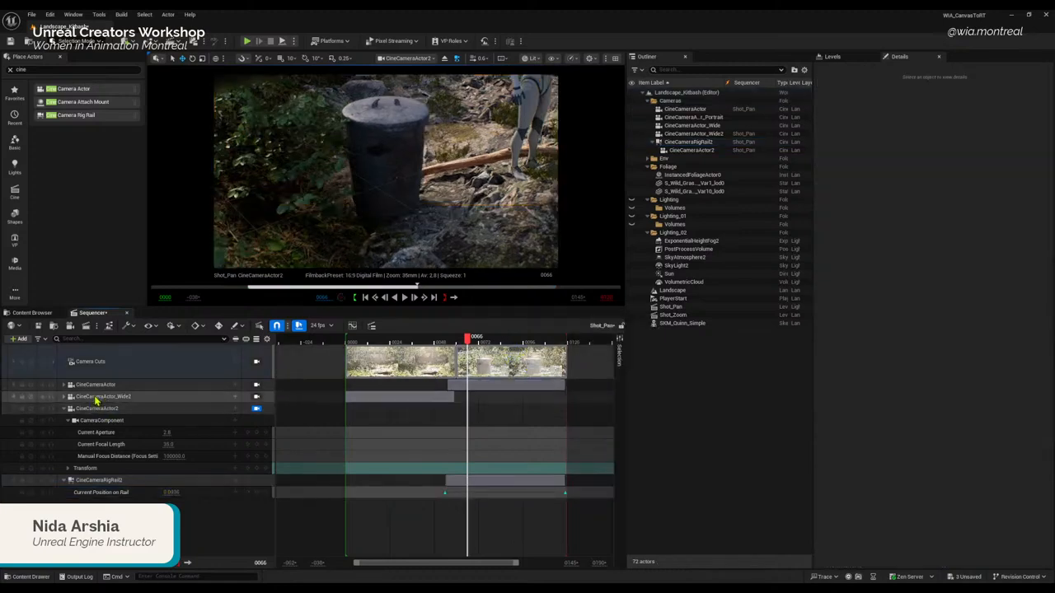
right_click(506, 360)
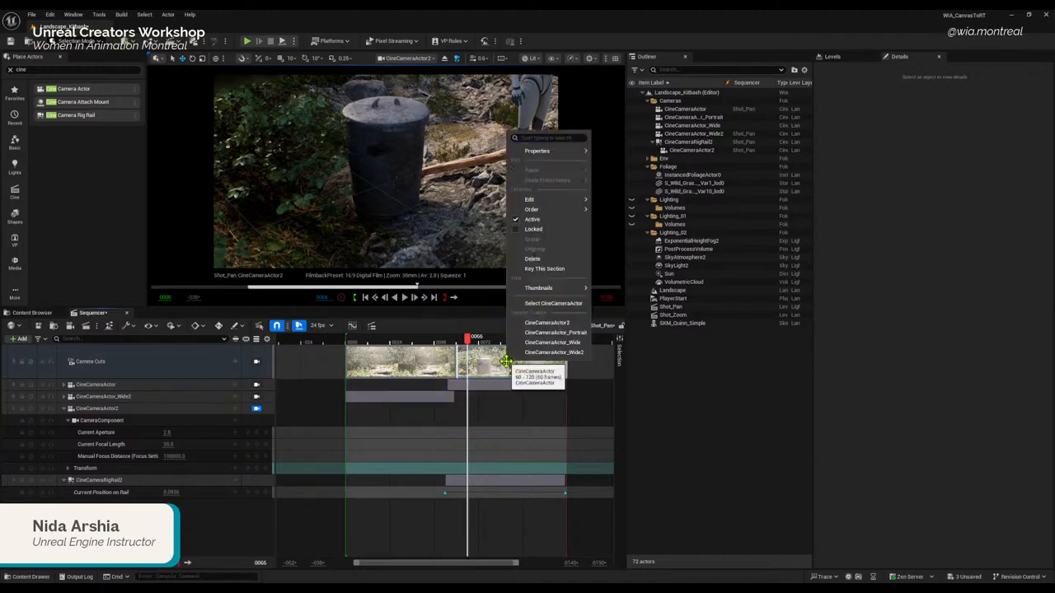
mouse_move(569, 159)
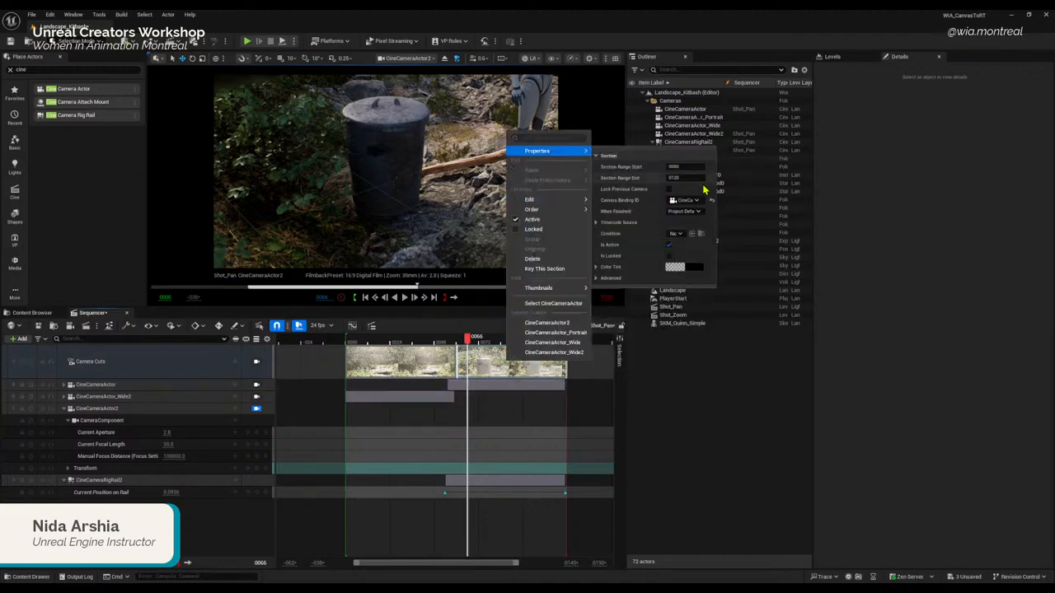
click(697, 201)
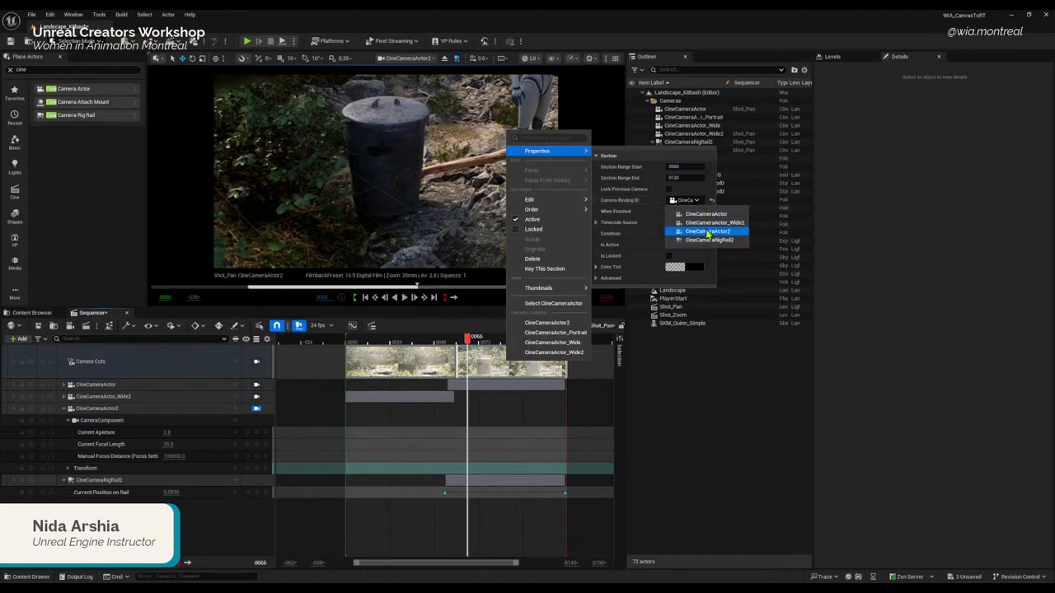
click(707, 233)
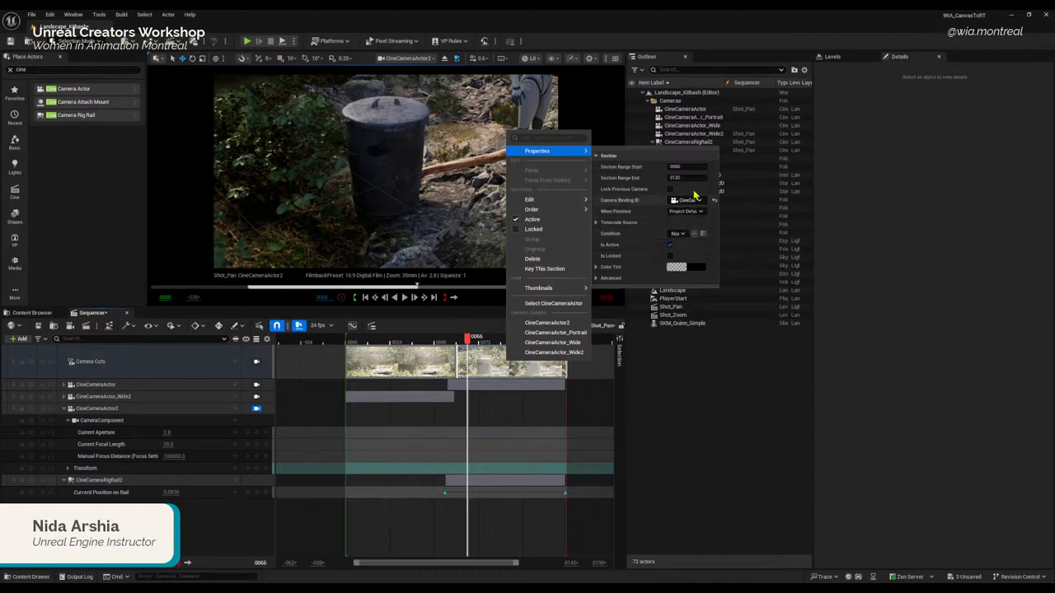
Step: View through the Camera Cuts track and play the sequence from the start to review both shots
drag(467, 340, 358, 338)
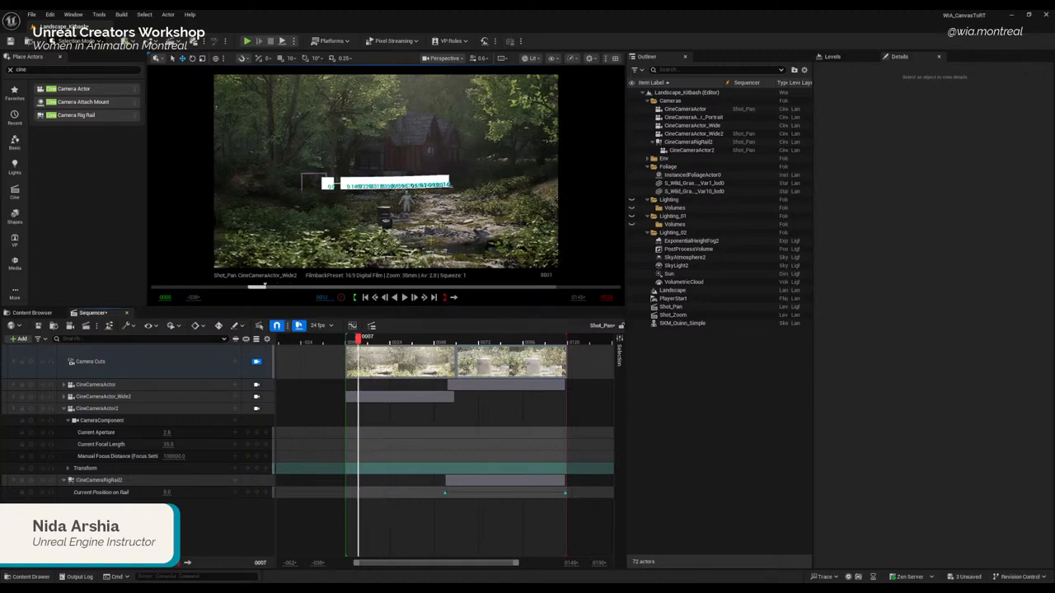
click(452, 239)
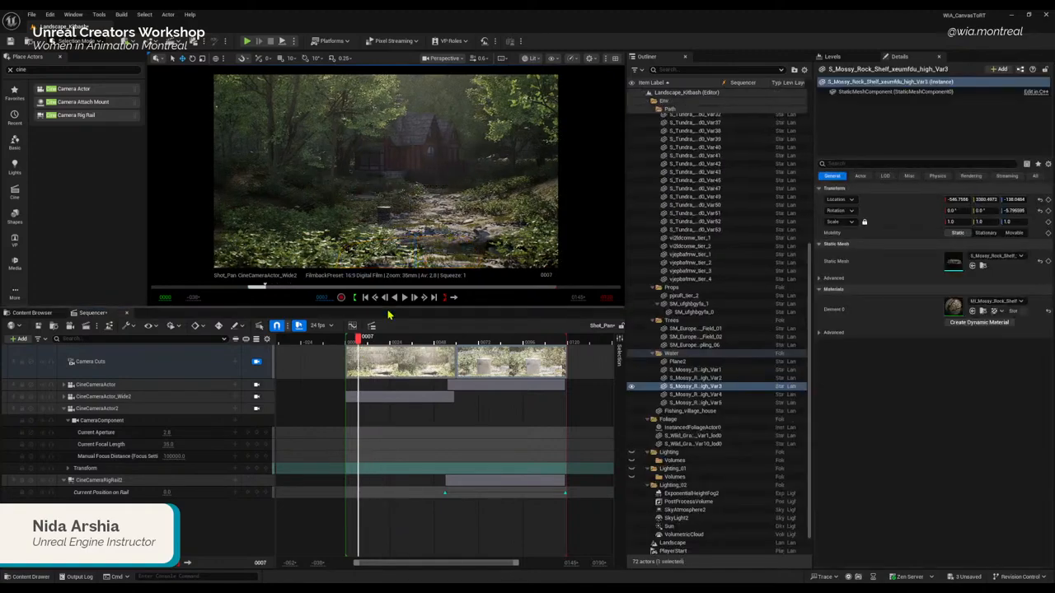
drag(358, 339, 339, 339)
key(space)
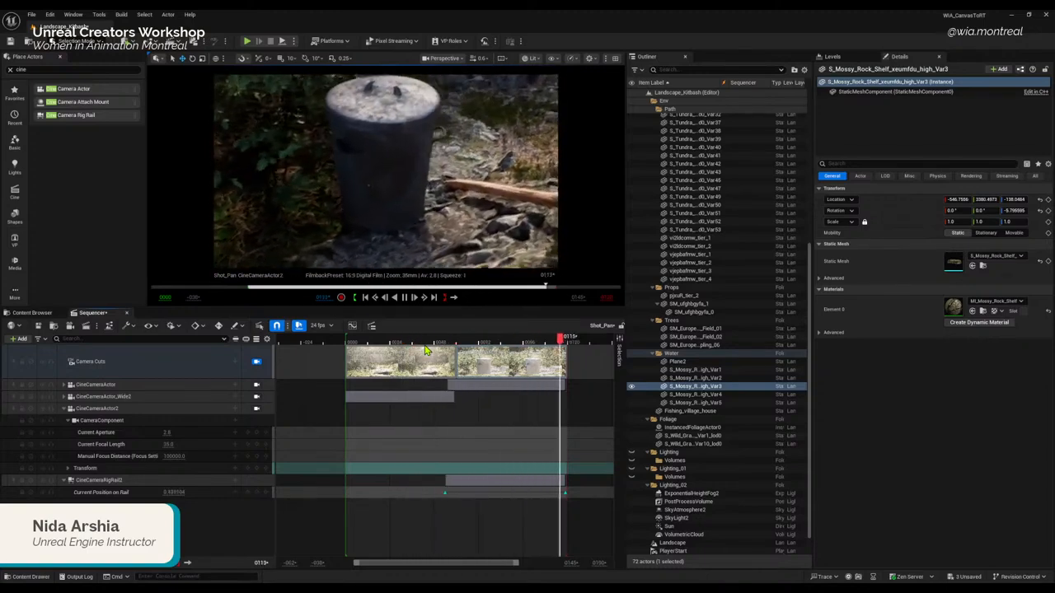
key(space)
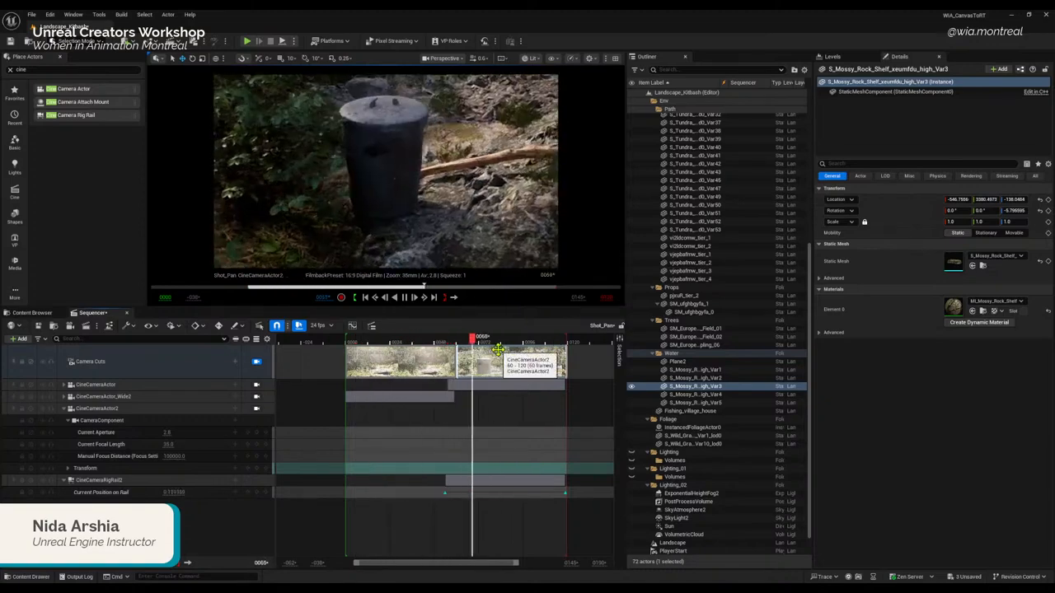
key(space)
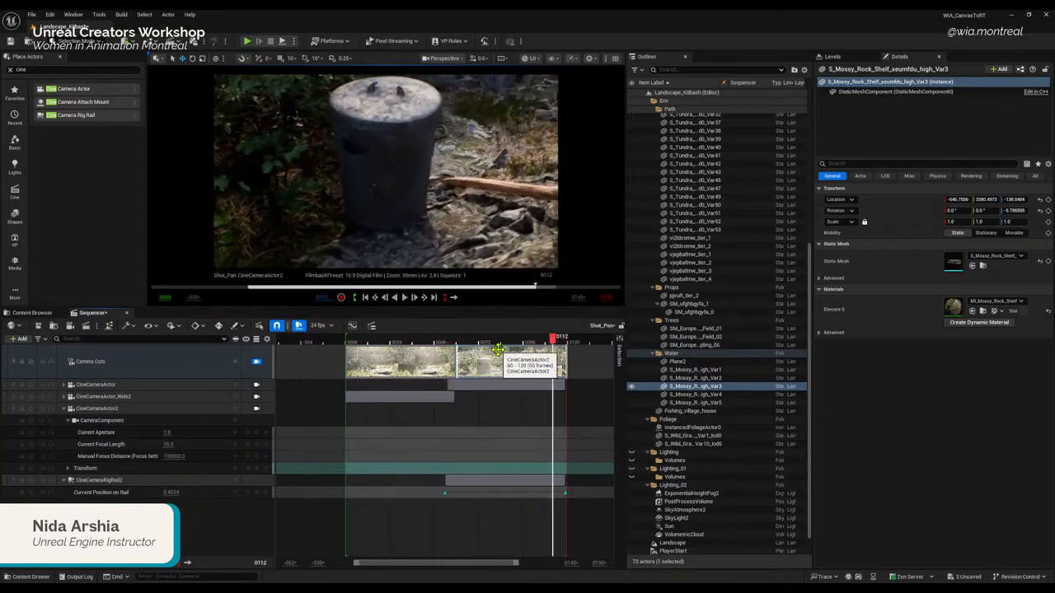
Step: Set the Current Position on Rail key at frame 119 to 0.3
drag(551, 341, 443, 354)
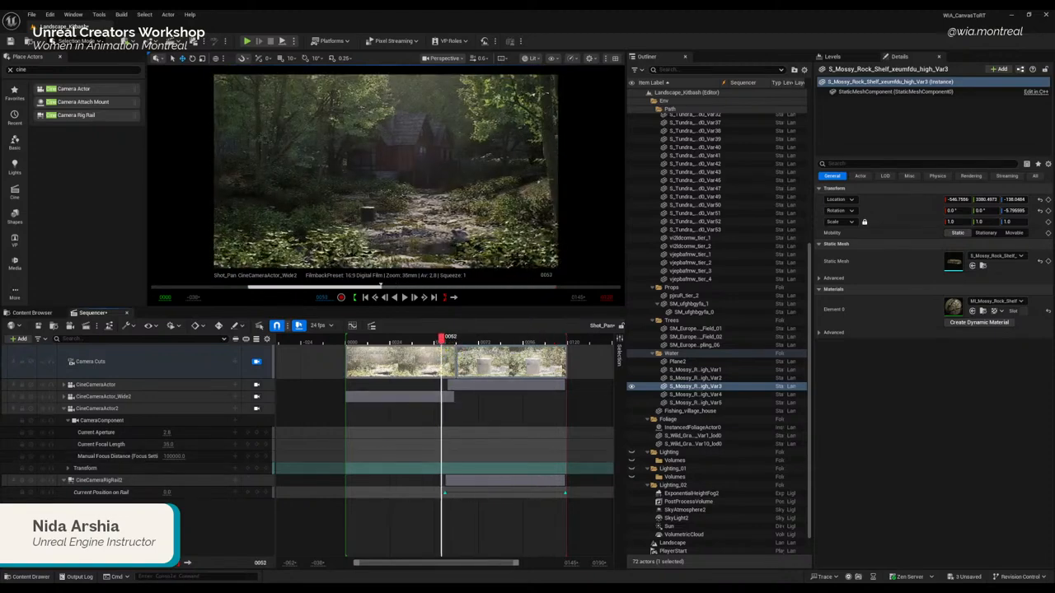
click(108, 492)
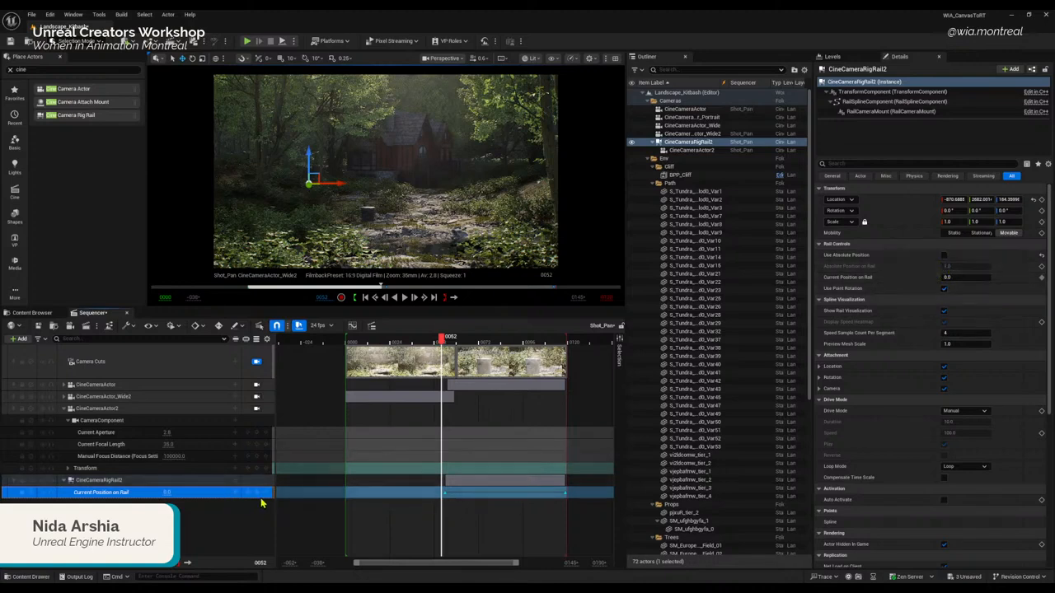
click(267, 494)
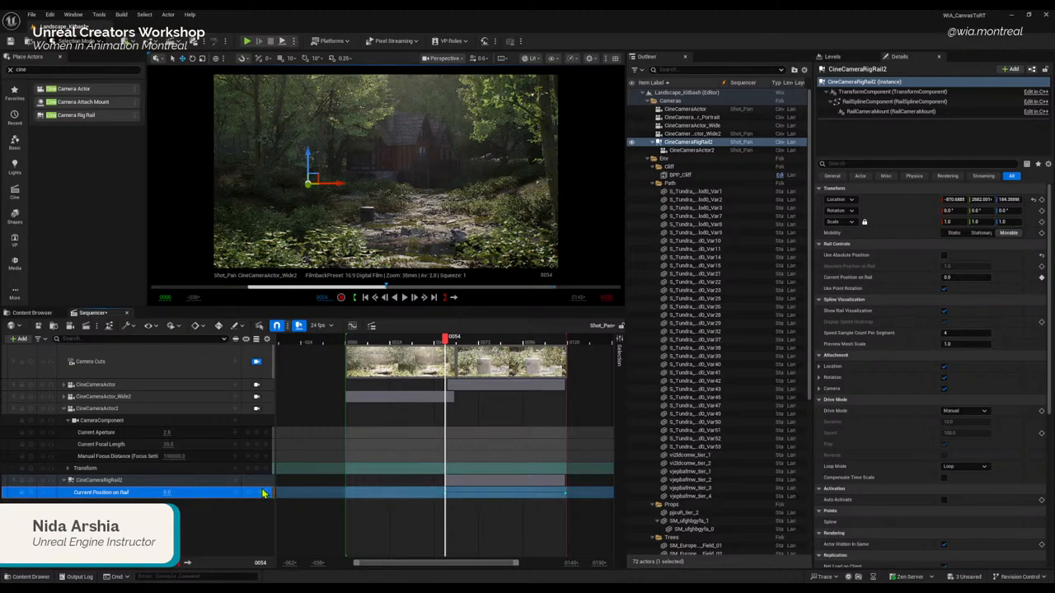
click(268, 494)
drag(168, 492, 167, 492)
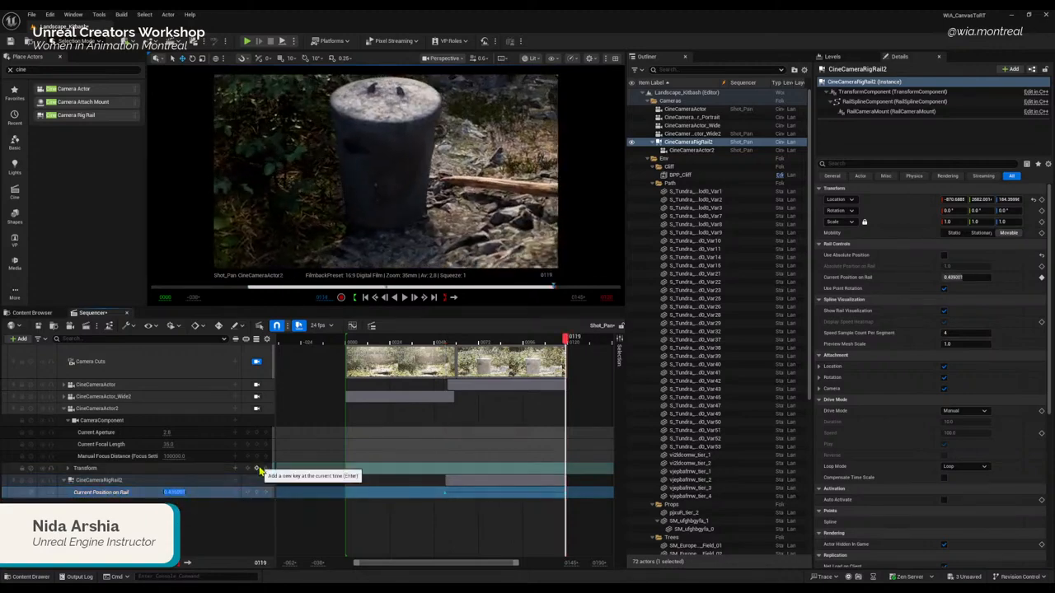
text(0)
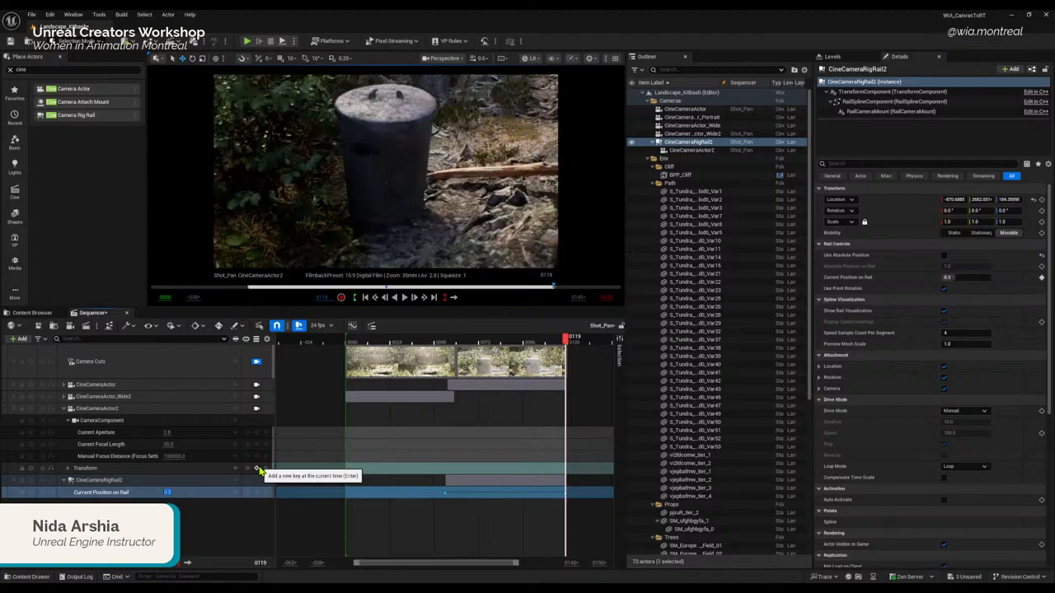
Step: Play the sequence from just before the camera cut to review the shortened rail move
click(445, 338)
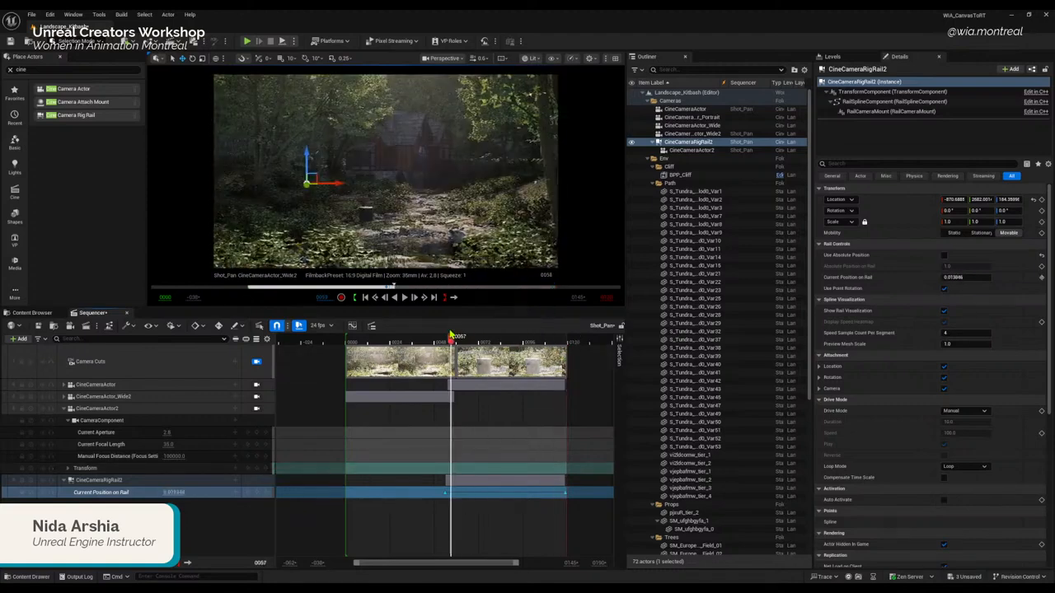
mouse_move(445, 337)
mouse_down()
mouse_move(549, 337)
mouse_move(437, 331)
mouse_up()
key(space)
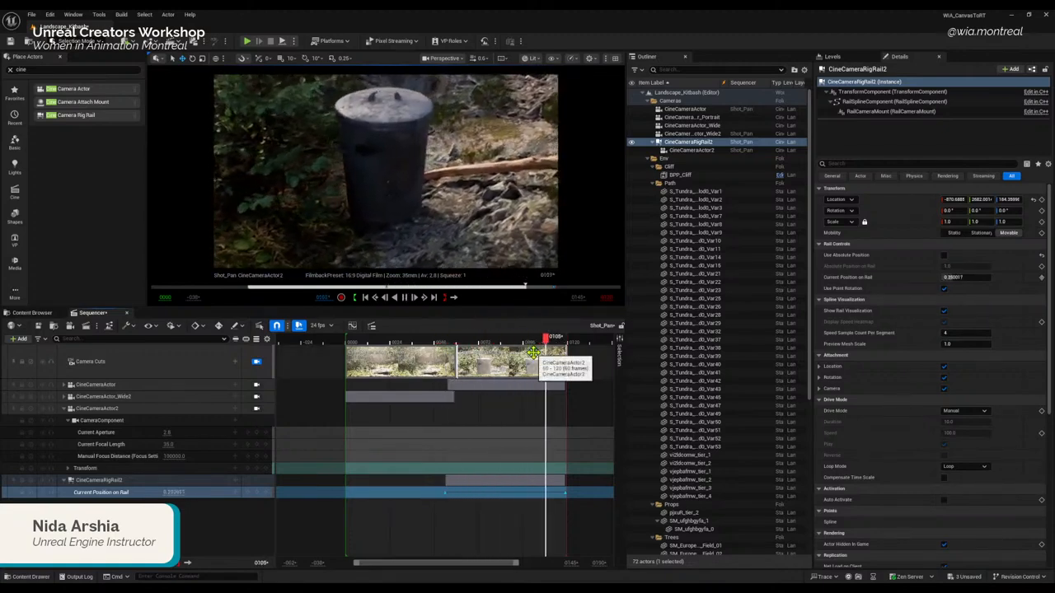
key(space)
drag(507, 341, 448, 353)
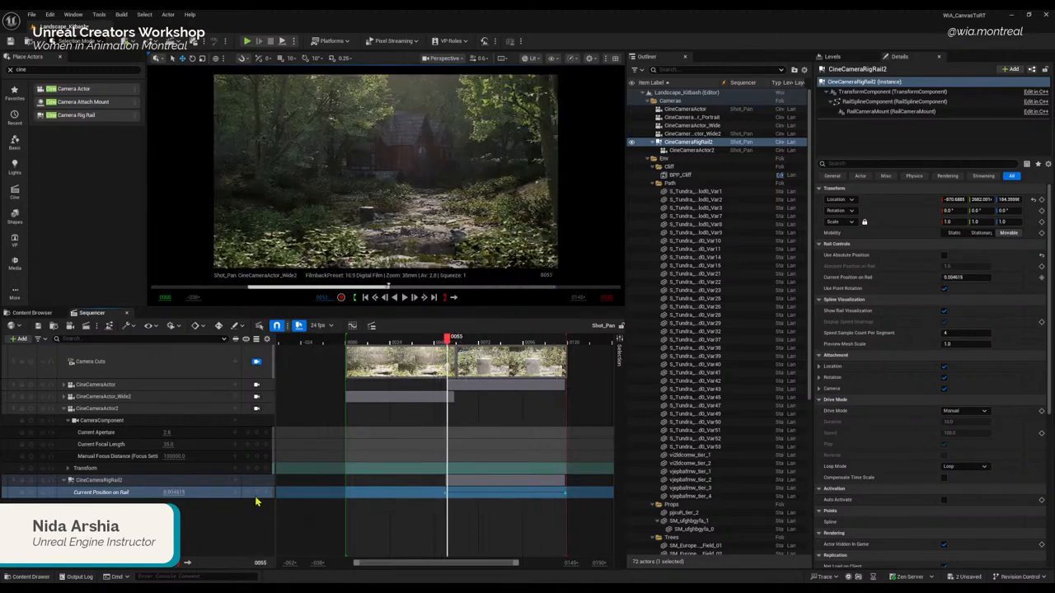
click(249, 493)
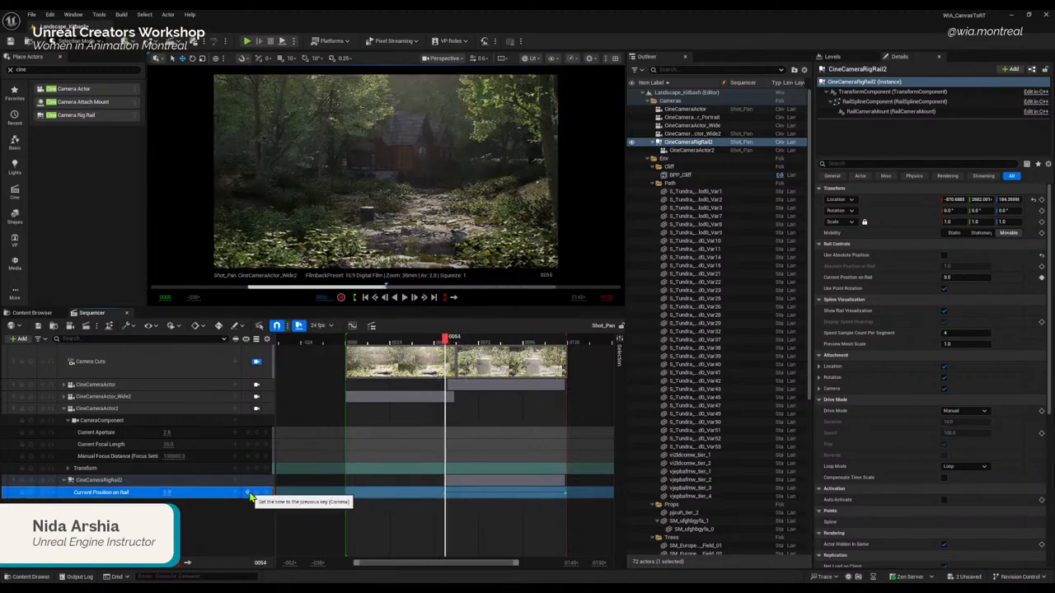
Step: At frame 68, set the Z value of CineCameraActor2's look-at Relative Offset to 38
click(473, 339)
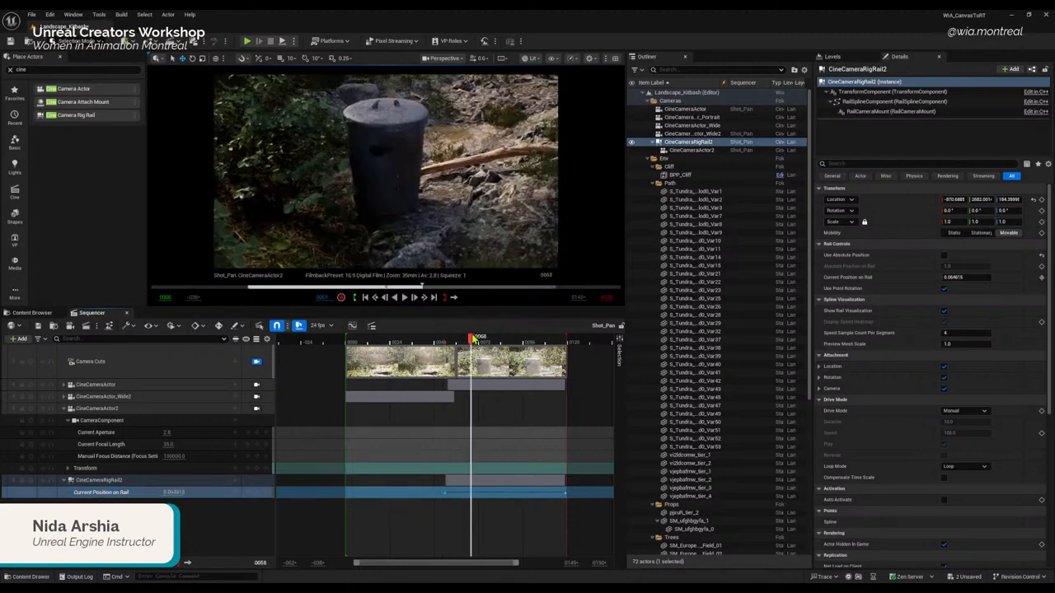
click(691, 151)
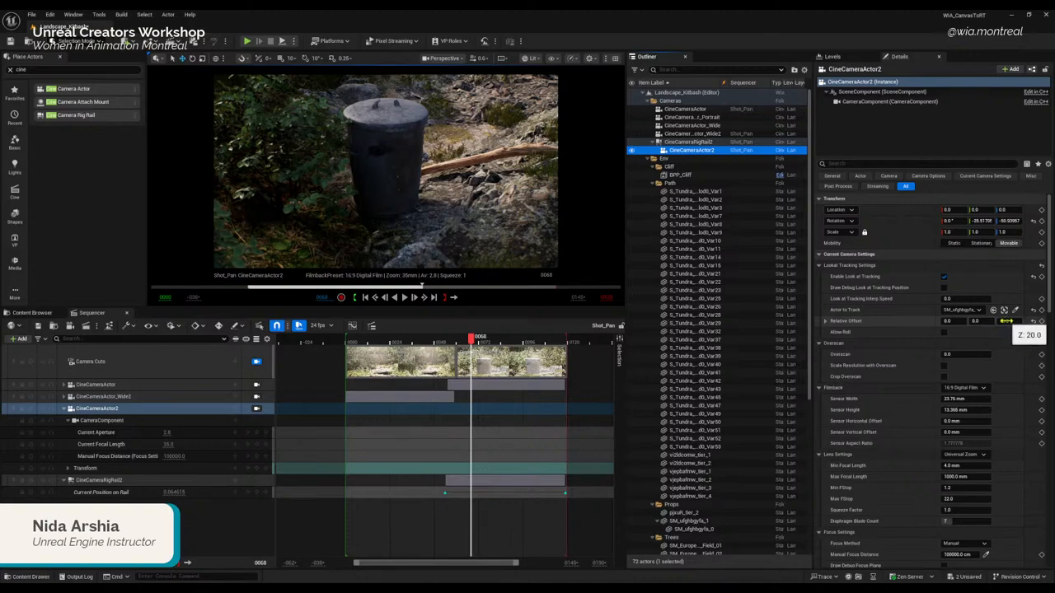
drag(1007, 321, 1037, 321)
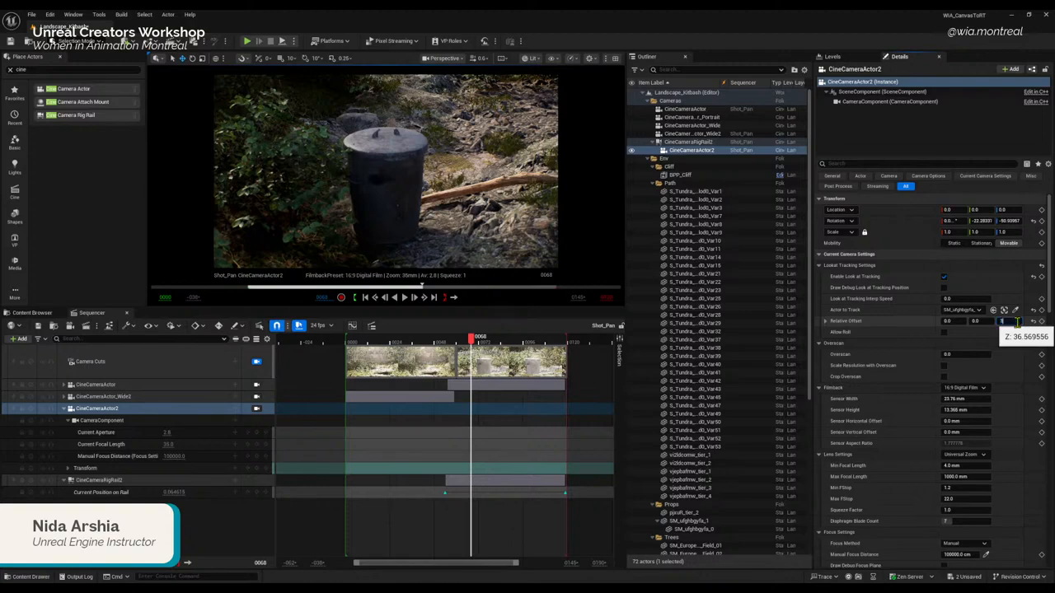
drag(1019, 321, 1020, 321)
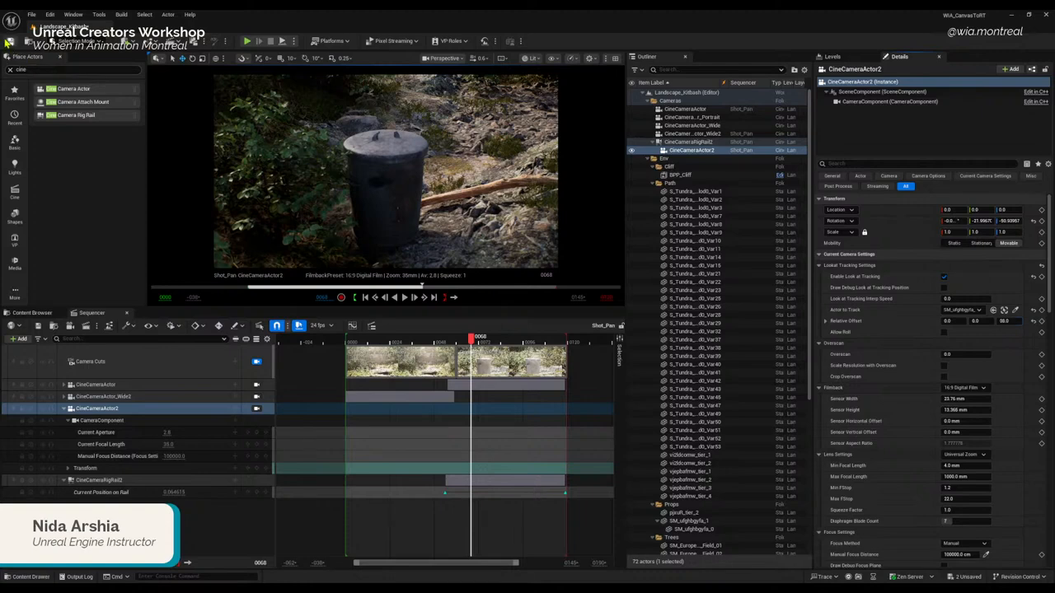
Step: Try to change the Manual Focus Distance and Current Focal Length of CineCameraActor2
scroll(890, 343, down, 2)
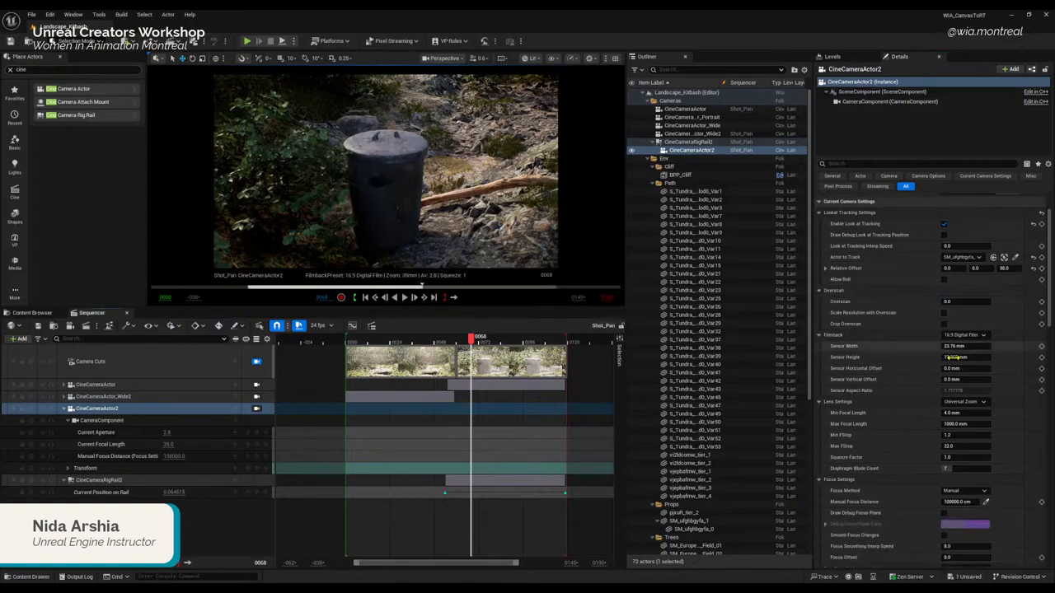
scroll(907, 531, down, 2)
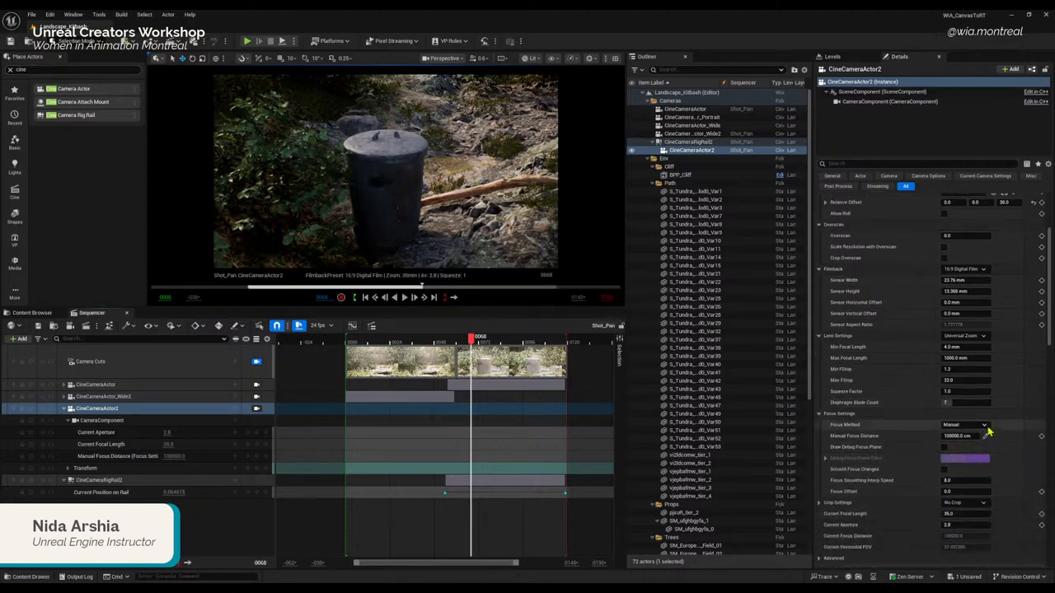
click(987, 441)
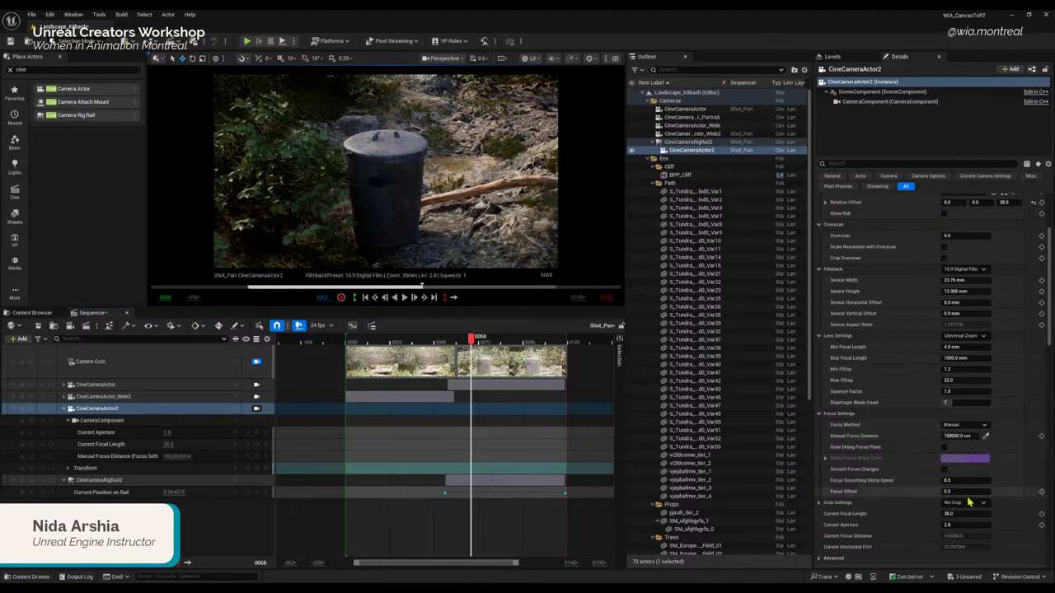
click(967, 436)
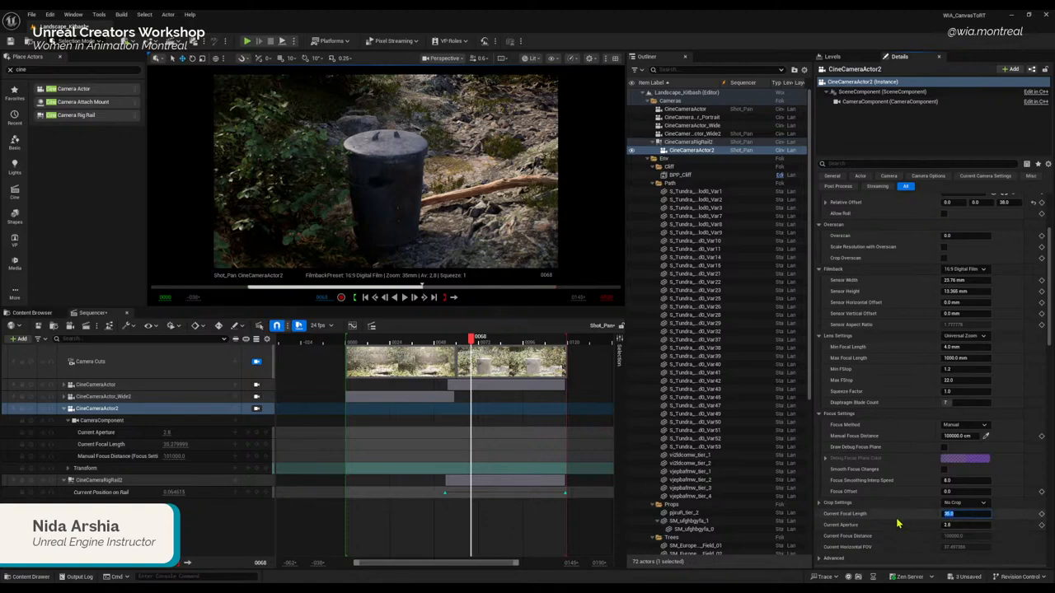
Step: Turn off Inherit Focal Length, Inherit Aperture and Inherit Focus Distance in the Camera attachment settings of CineCameraRigRail2
click(690, 143)
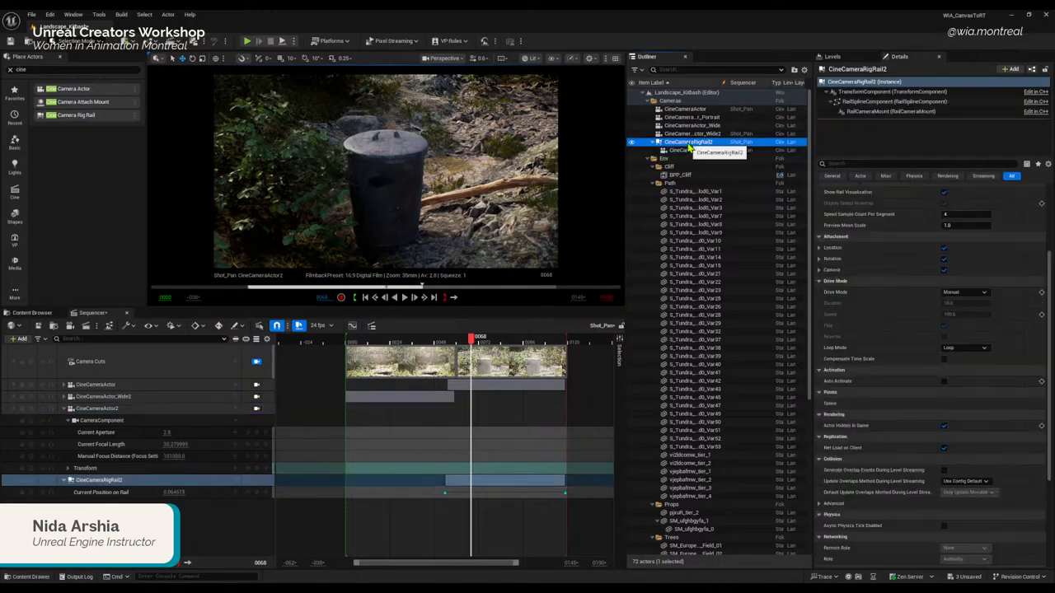
scroll(968, 332, up, 3)
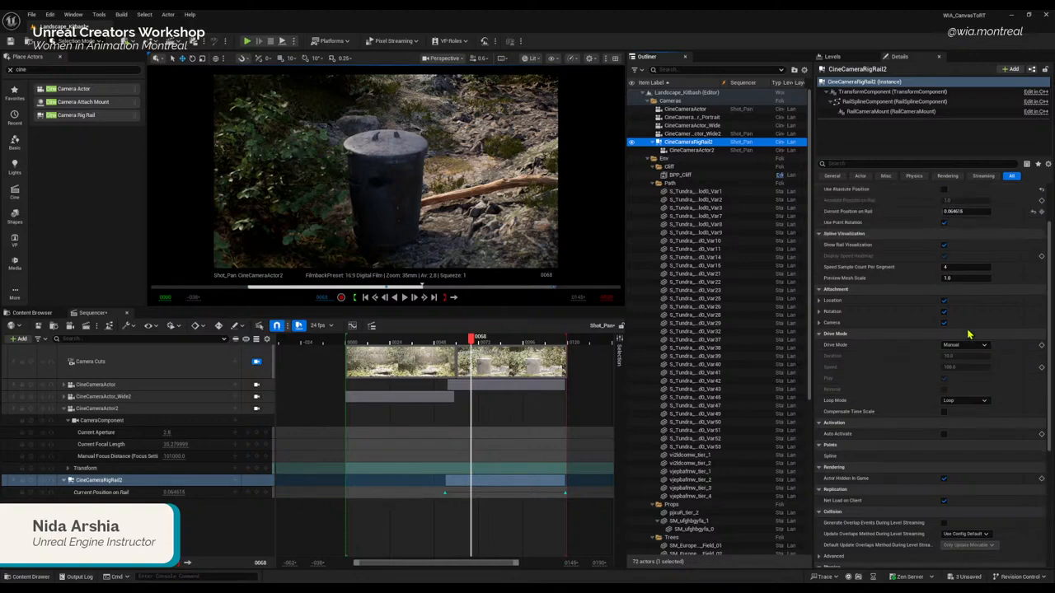
scroll(968, 332, down, 6)
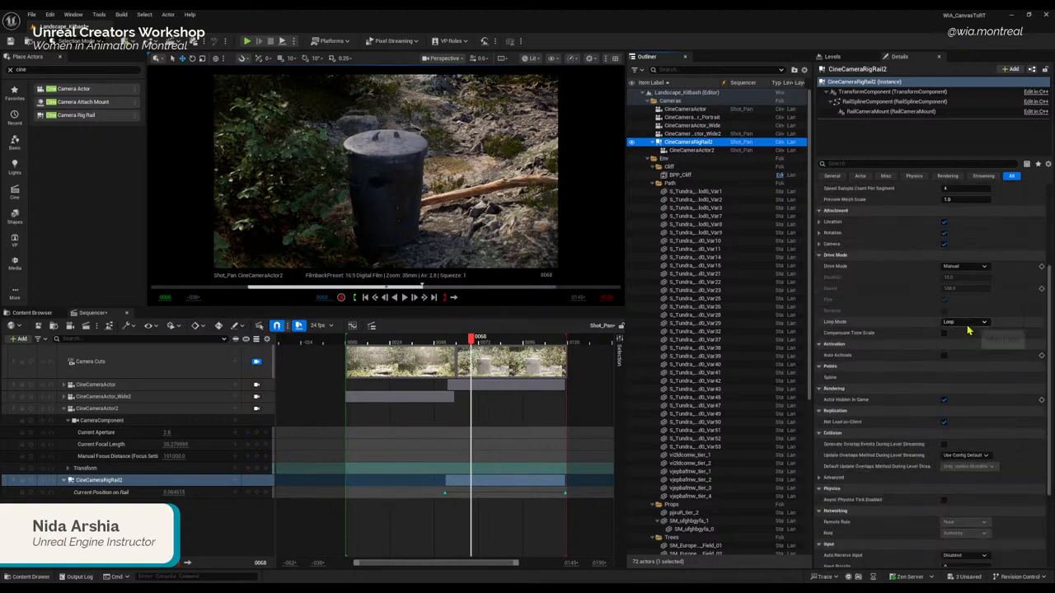
scroll(968, 329, up, 3)
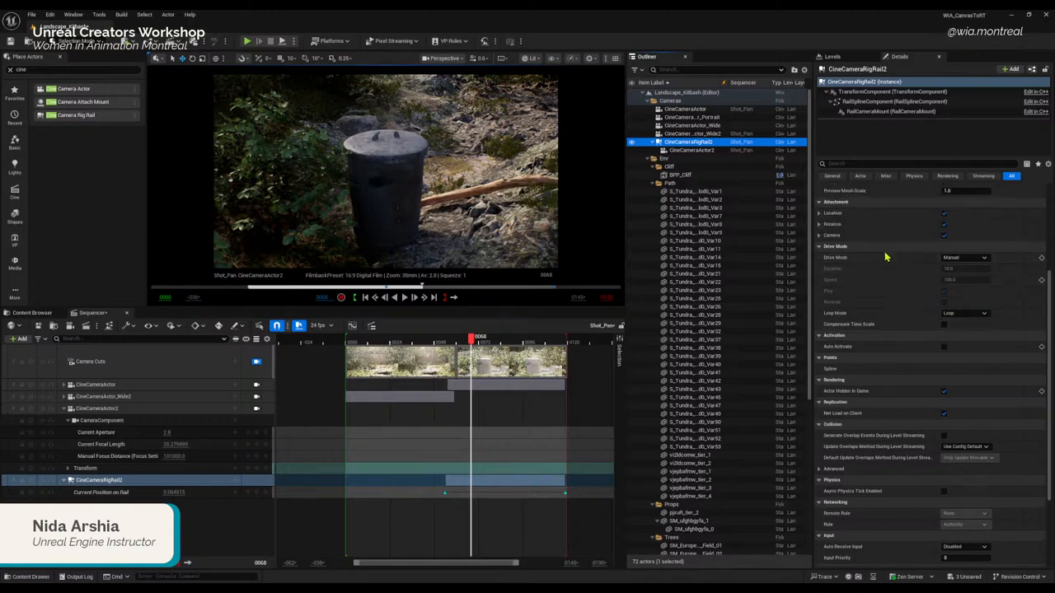
scroll(898, 280, up, 1)
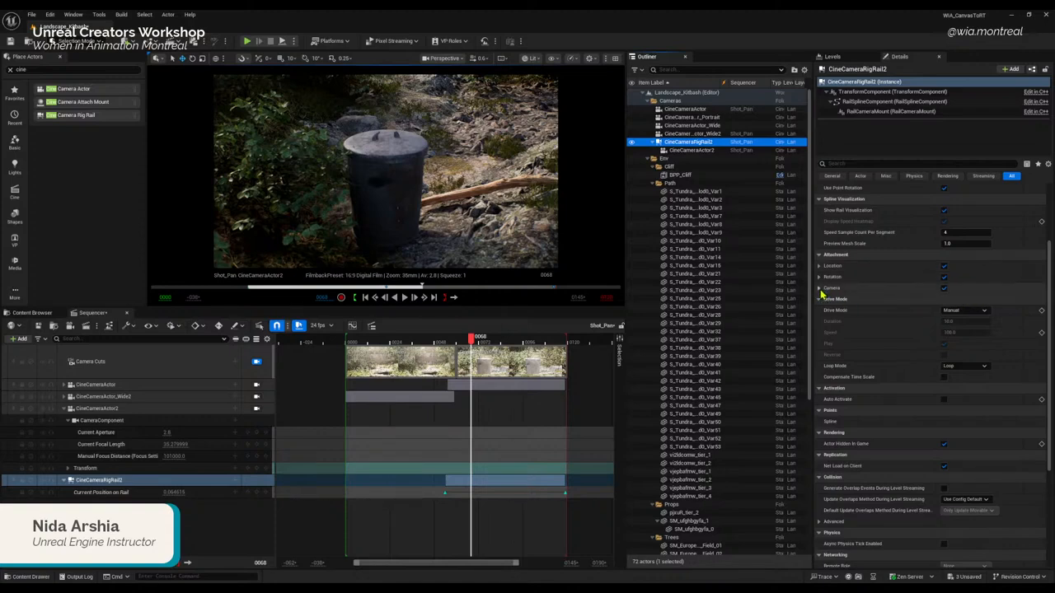
click(820, 288)
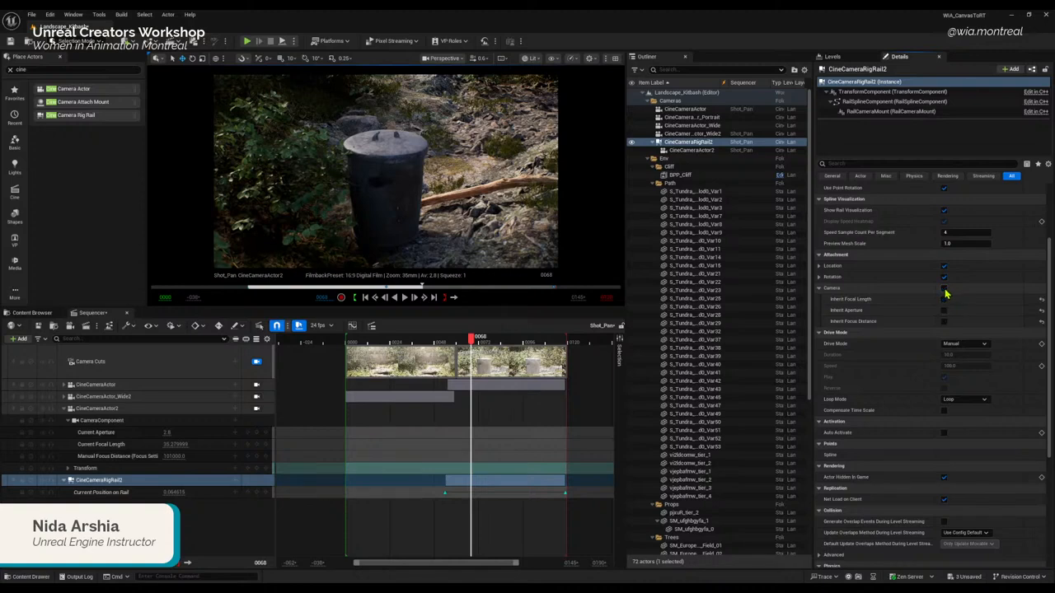
Step: Test a longer focal length on CineCameraActor2, and set its Current Focal Length to 35 mm
click(692, 151)
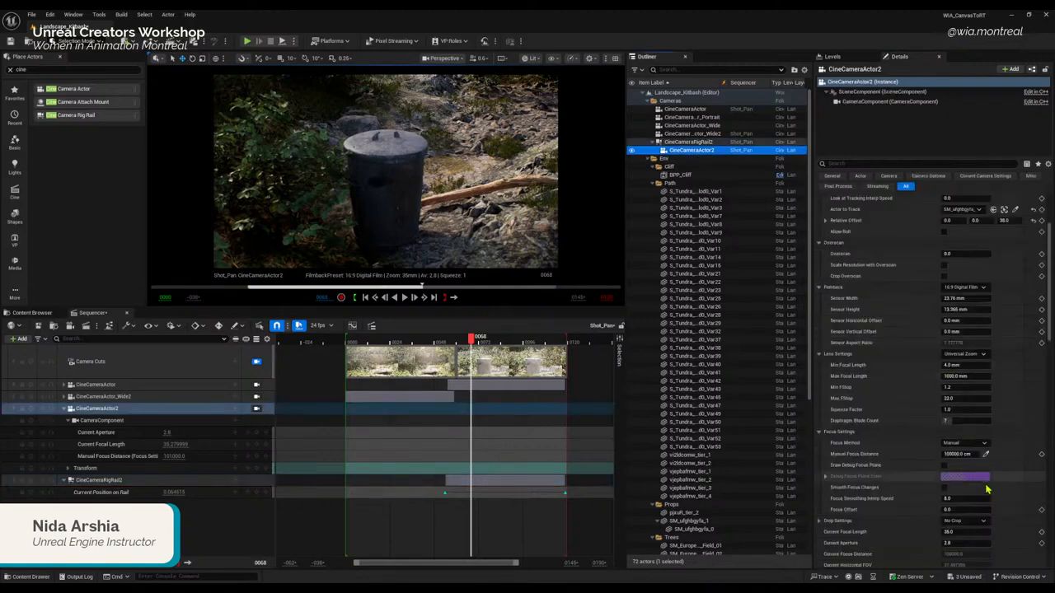
scroll(948, 519, down, 2)
mouse_move(961, 478)
mouse_down()
mouse_move(989, 479)
mouse_move(976, 479)
mouse_up()
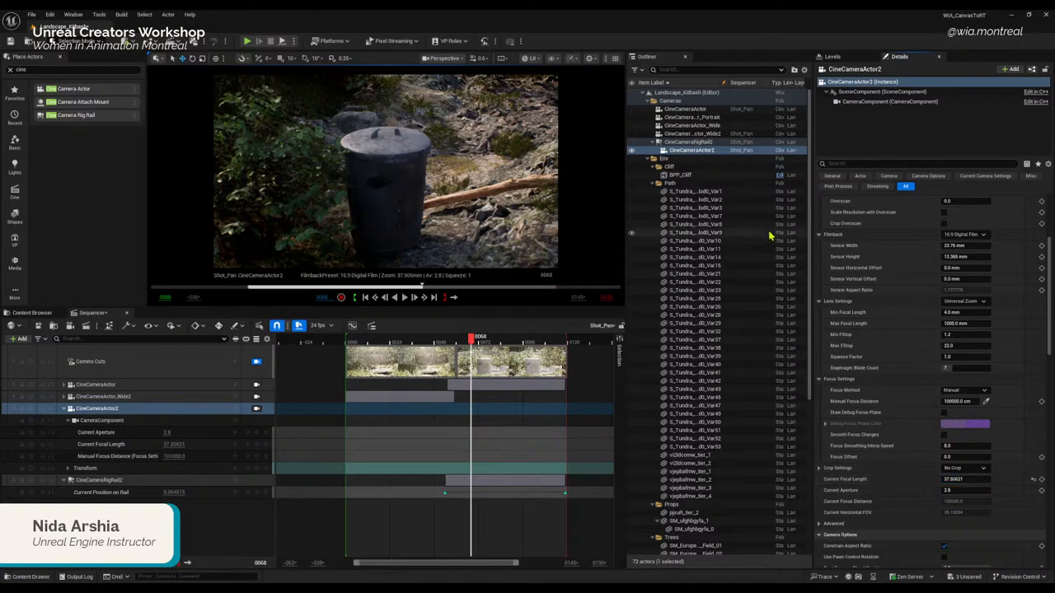
click(968, 479)
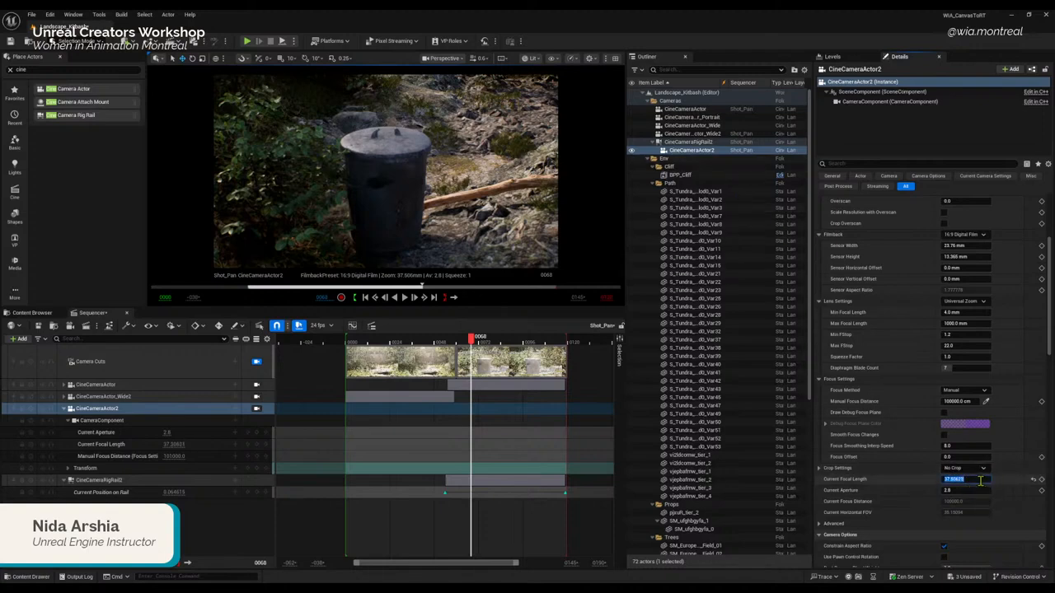
double_click(978, 480)
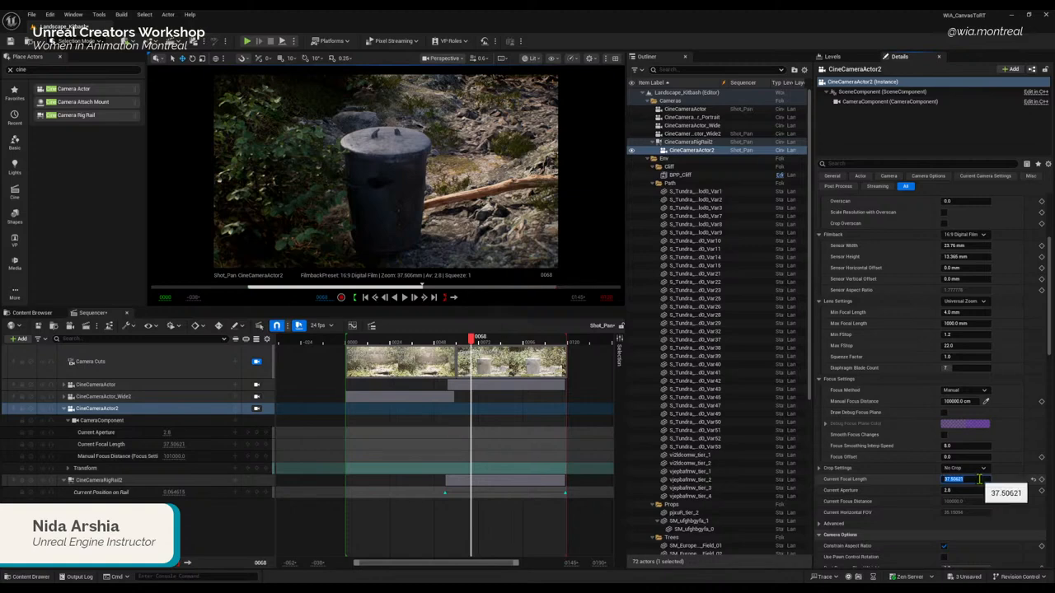
text(35)
key(Return)
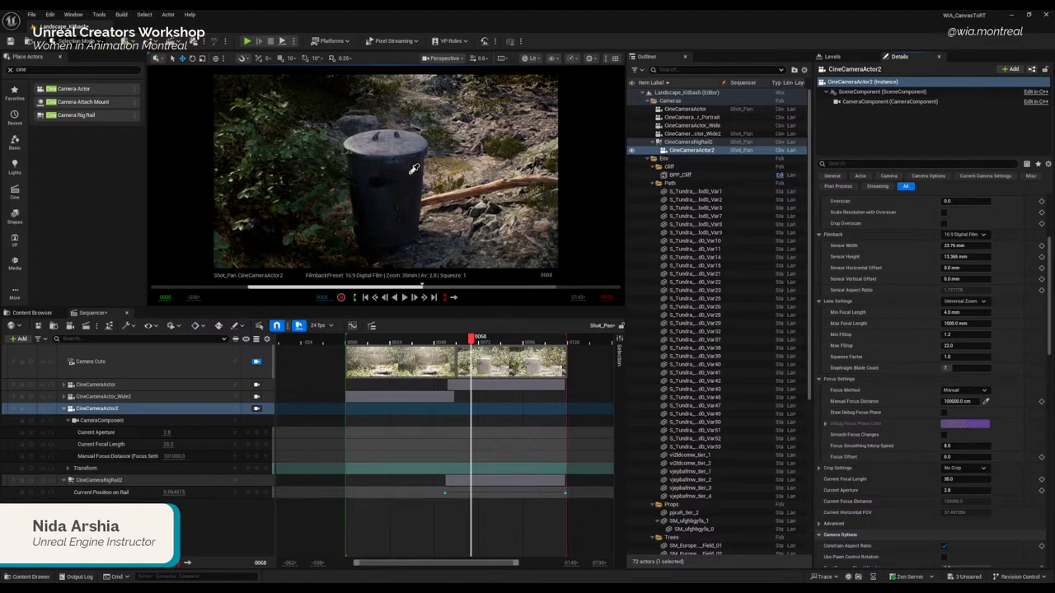
Step: Focus CineCameraActor2 on the trash can with a Focus Offset of about -147, showing the debug focus plane only while adjusting
click(944, 413)
mouse_move(956, 457)
mouse_down()
mouse_move(914, 457)
mouse_move(956, 456)
mouse_up()
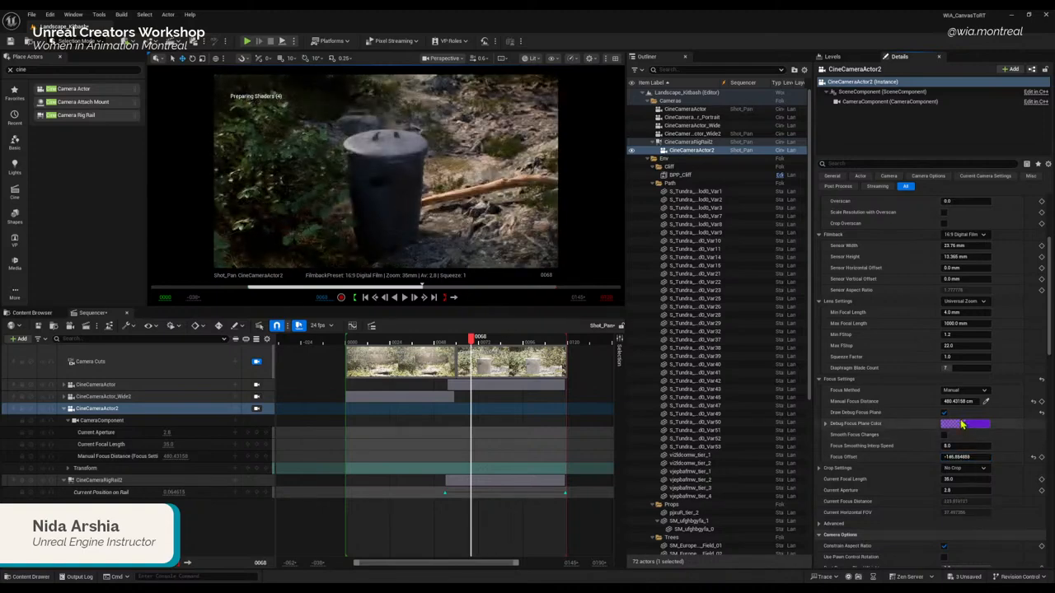
click(944, 412)
Step: Save the level and all modified assets, and play the sequence from the start to review it
click(10, 43)
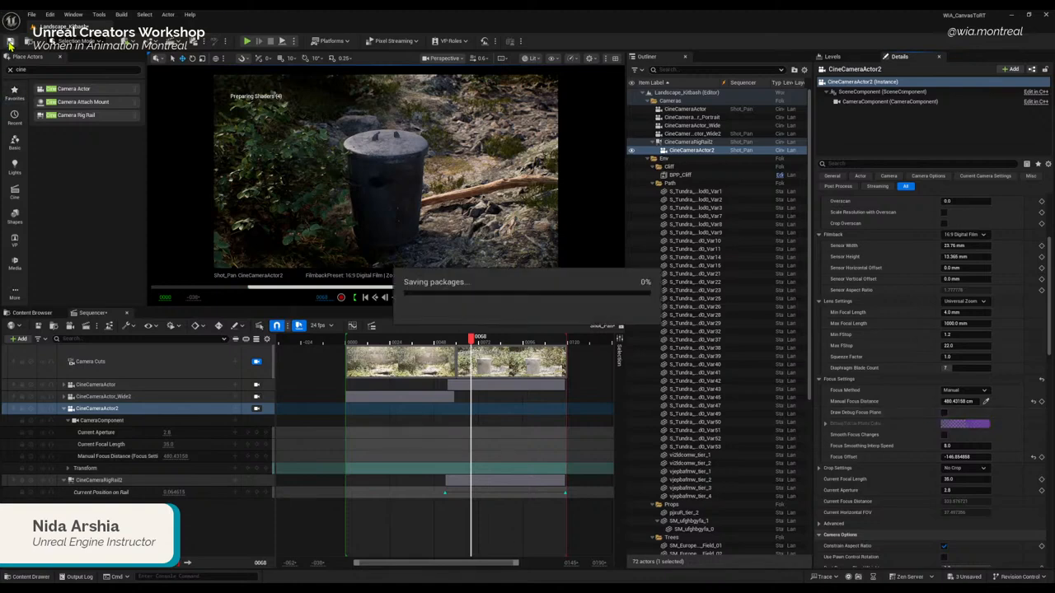
click(31, 15)
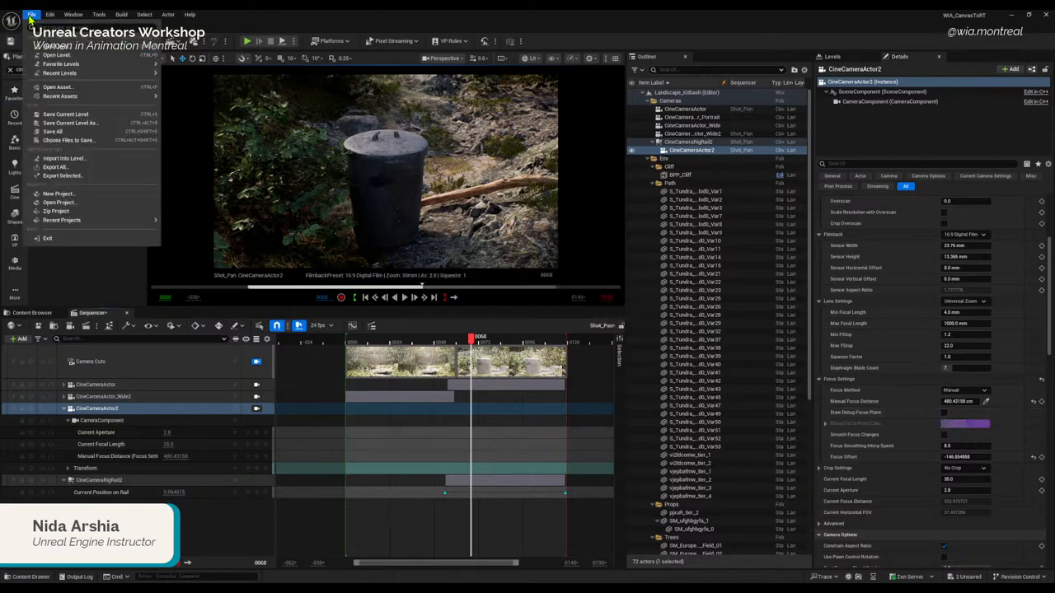
click(64, 136)
drag(468, 338, 336, 342)
key(space)
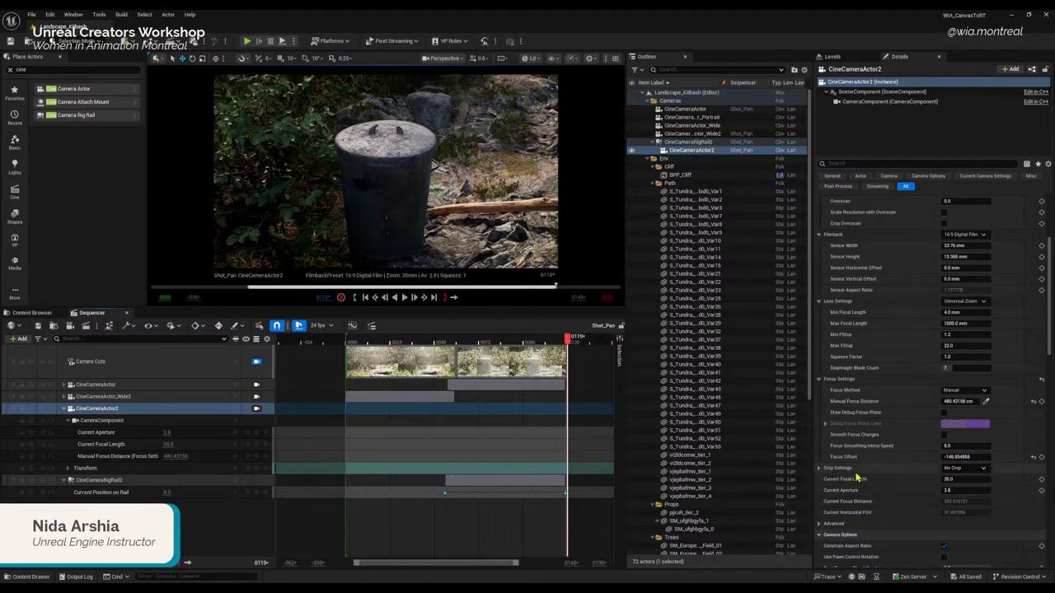
Step: Set the Crop Settings of CineCameraActor2 to 2.39
click(698, 135)
click(705, 127)
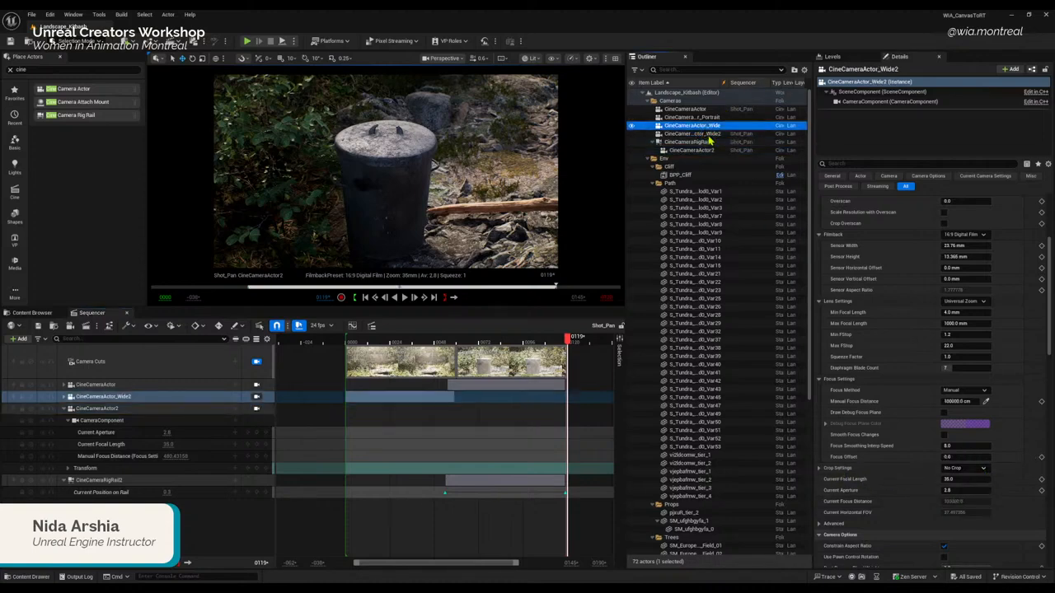
click(717, 152)
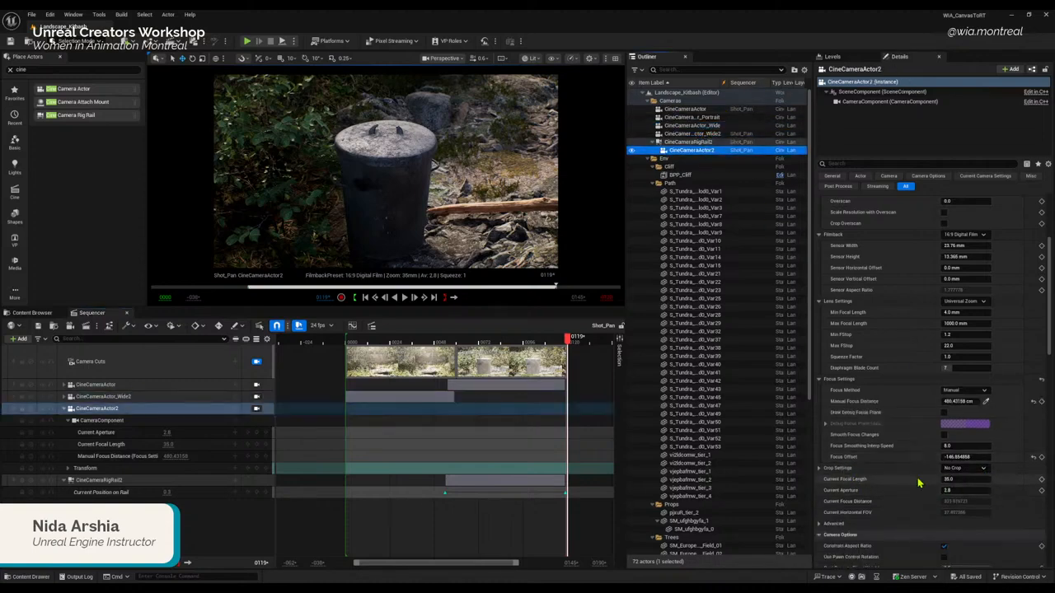
click(962, 468)
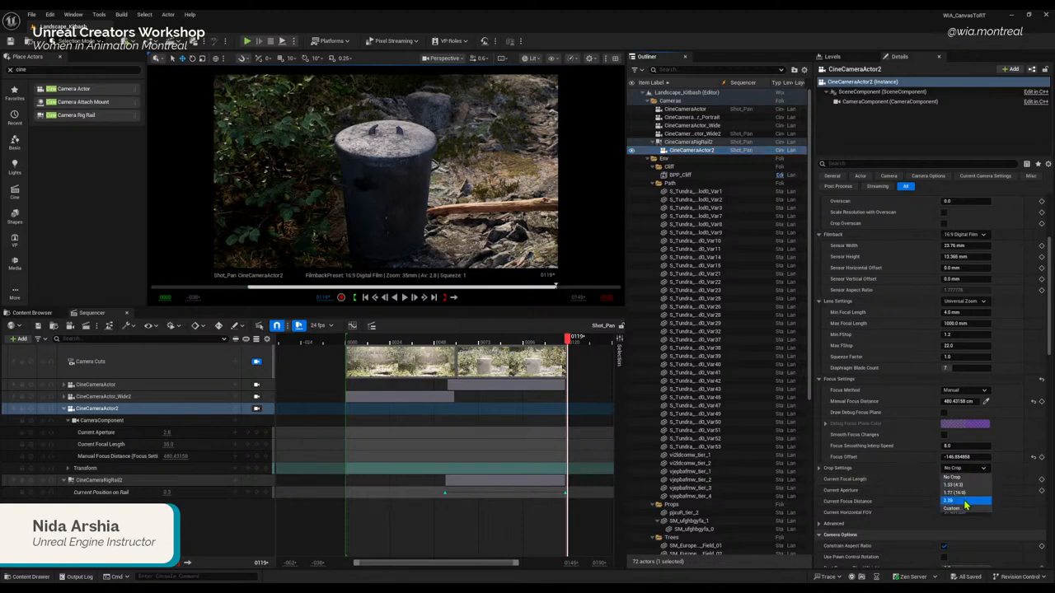
click(956, 500)
scroll(876, 330, up, 5)
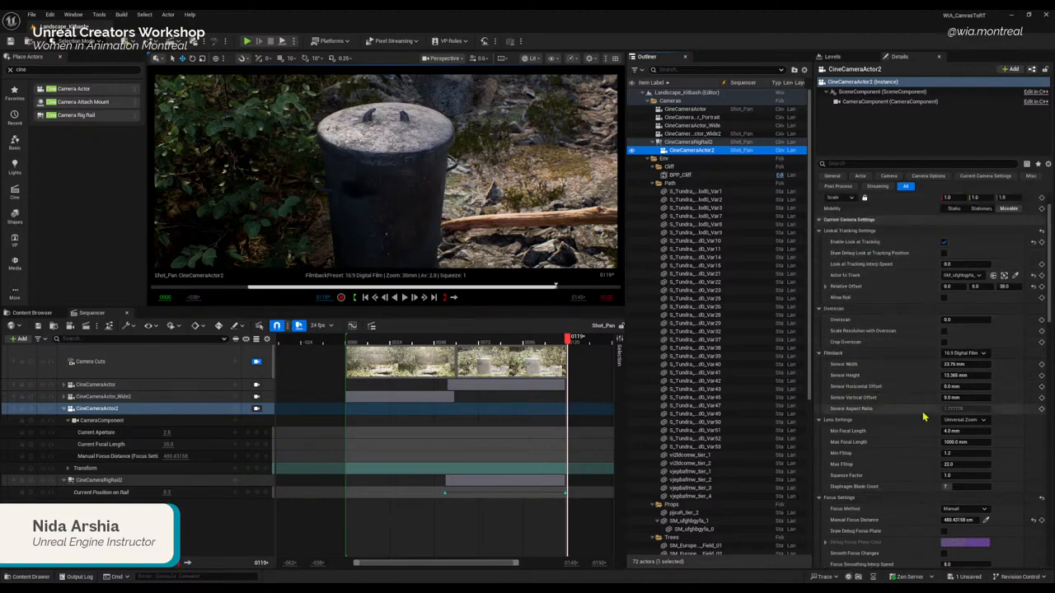
scroll(925, 414, down, 2)
scroll(926, 414, down, 2)
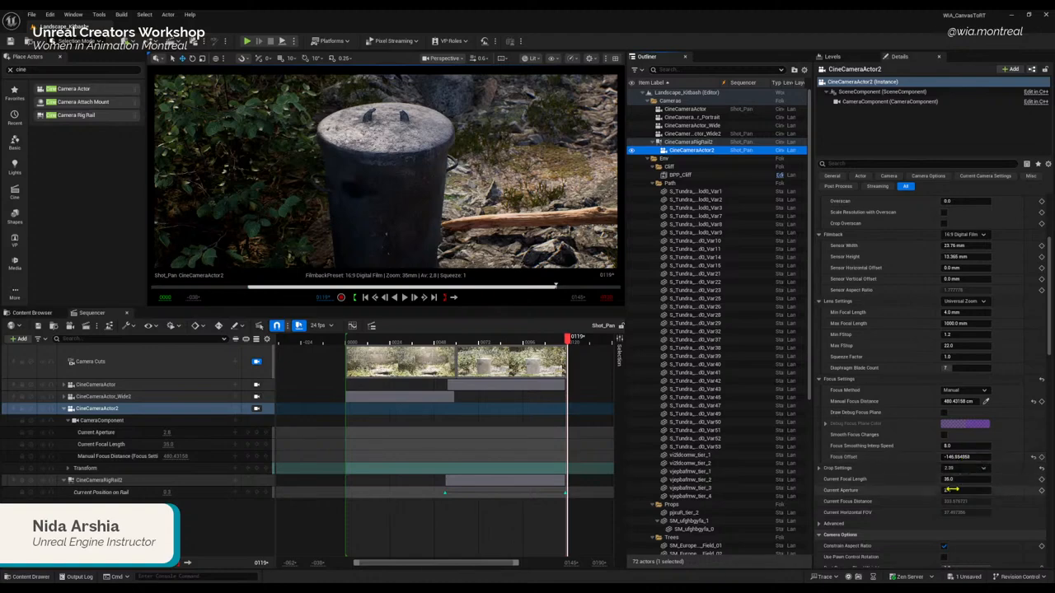
Step: Set the Crop Settings of CineCameraActor_Wide2 to 2.39, viewing its part of the sequence around frame 38
drag(558, 346, 418, 327)
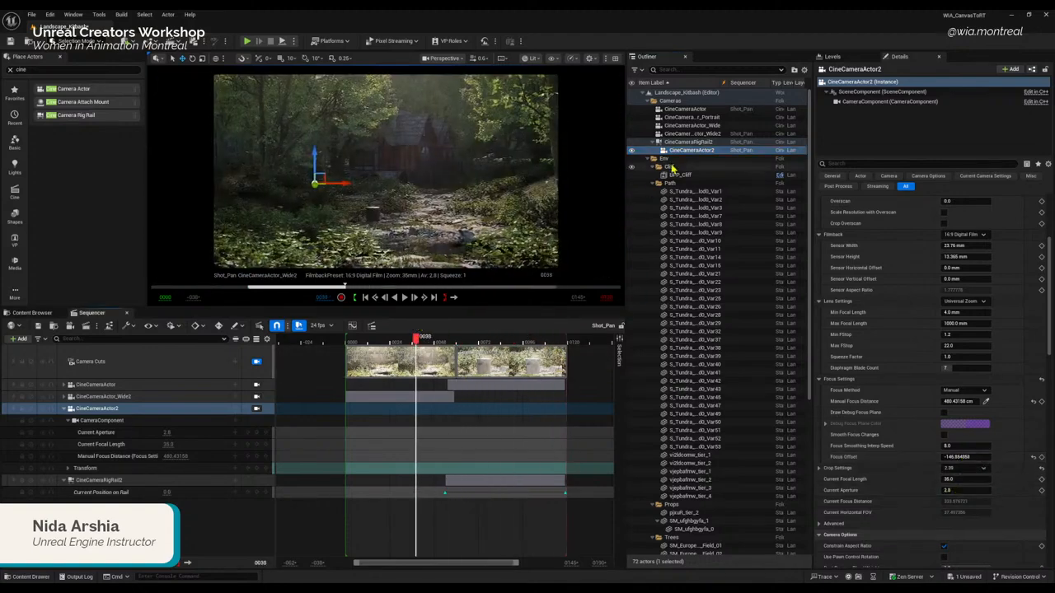
ctrl+click(107, 399)
click(123, 398)
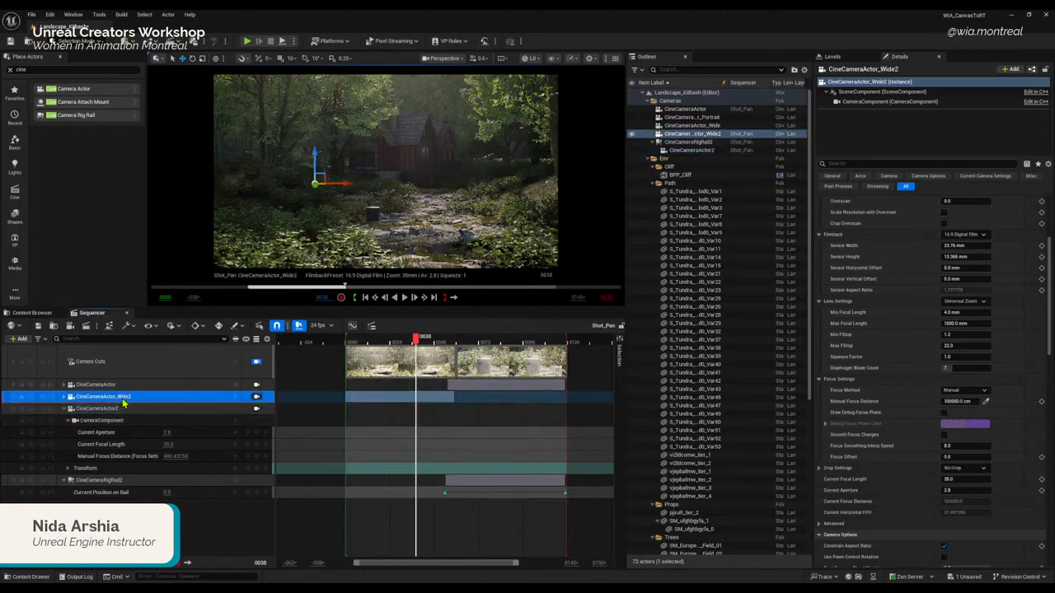
click(964, 468)
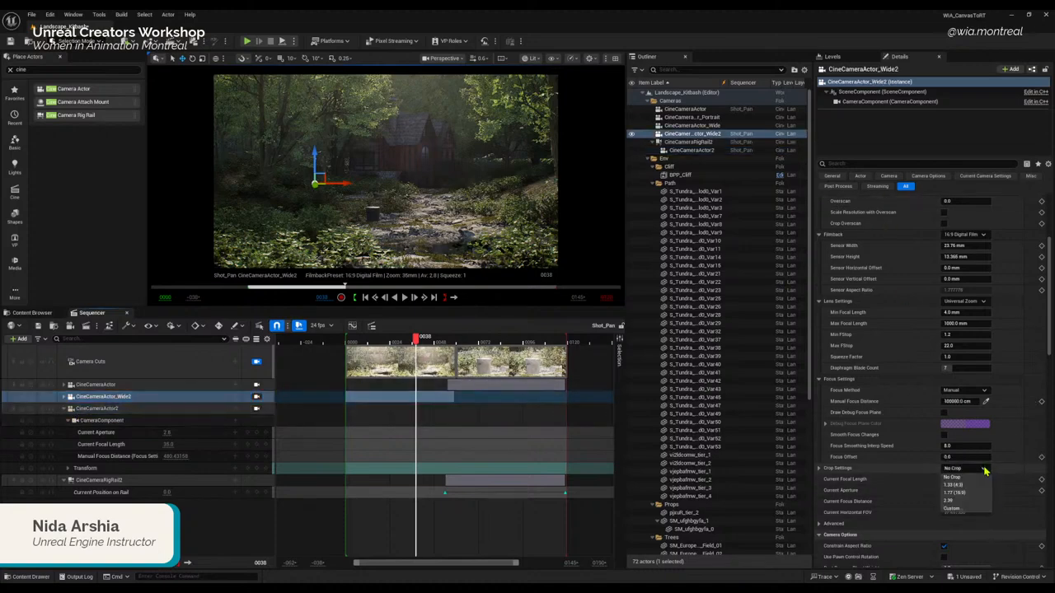
click(955, 501)
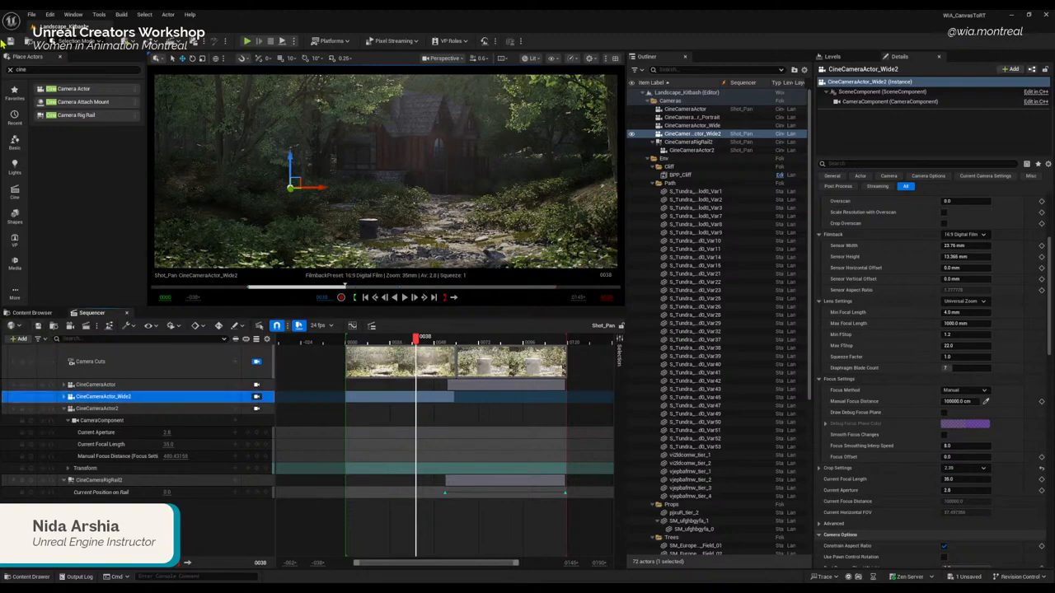
Step: Save all modified assets, play the sequence from frame 0 to review the crop, and return to the start
click(31, 15)
click(356, 356)
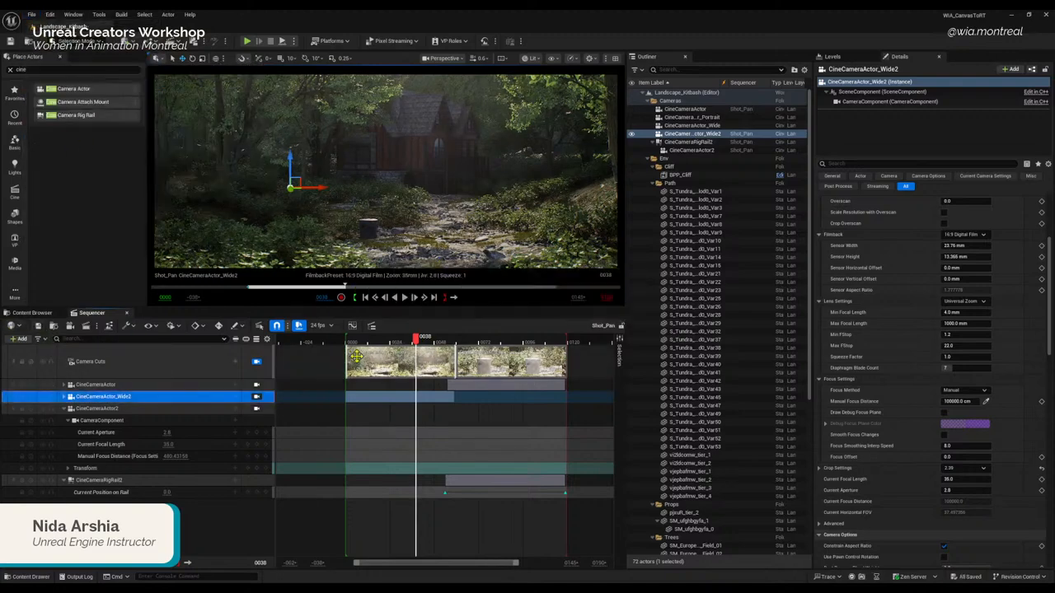
drag(406, 344, 349, 340)
key(space)
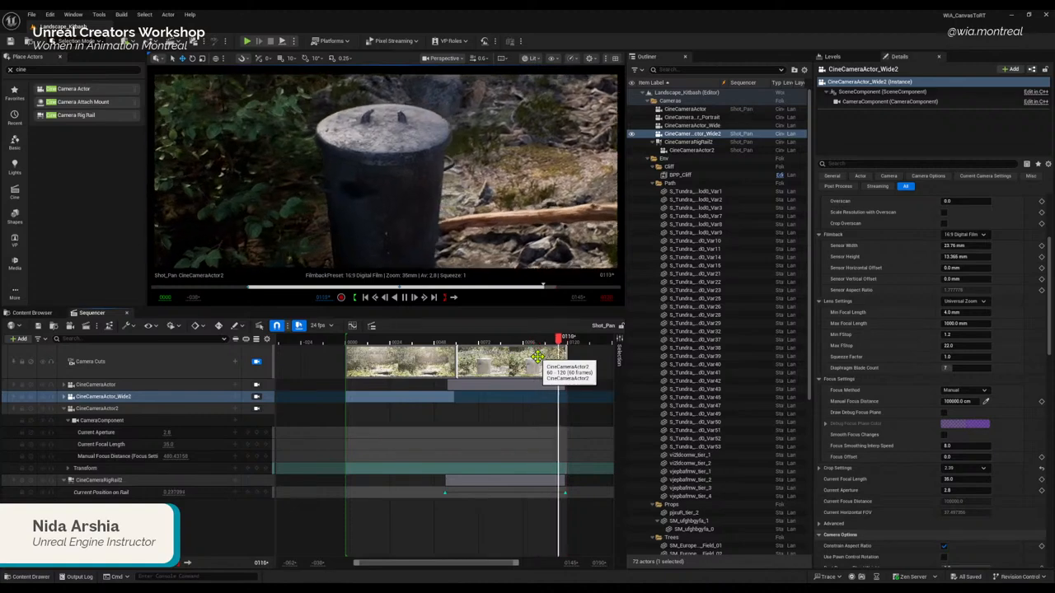
drag(561, 342, 348, 356)
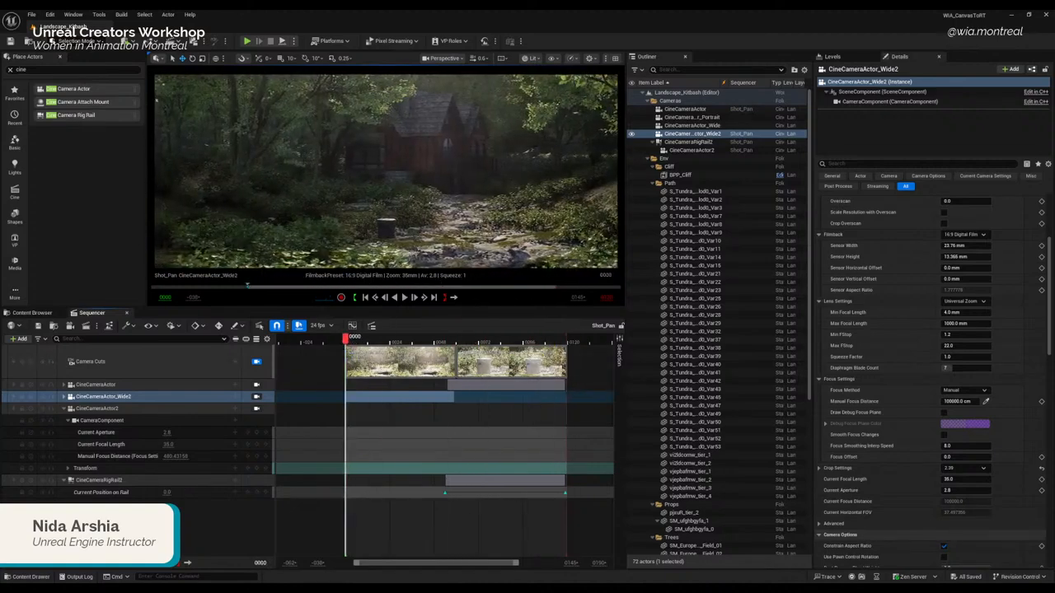
Step: Collapse the CineCameraActor2 and CineCameraRigRail2 tracks in the sequence and clear the selection
click(64, 409)
click(95, 472)
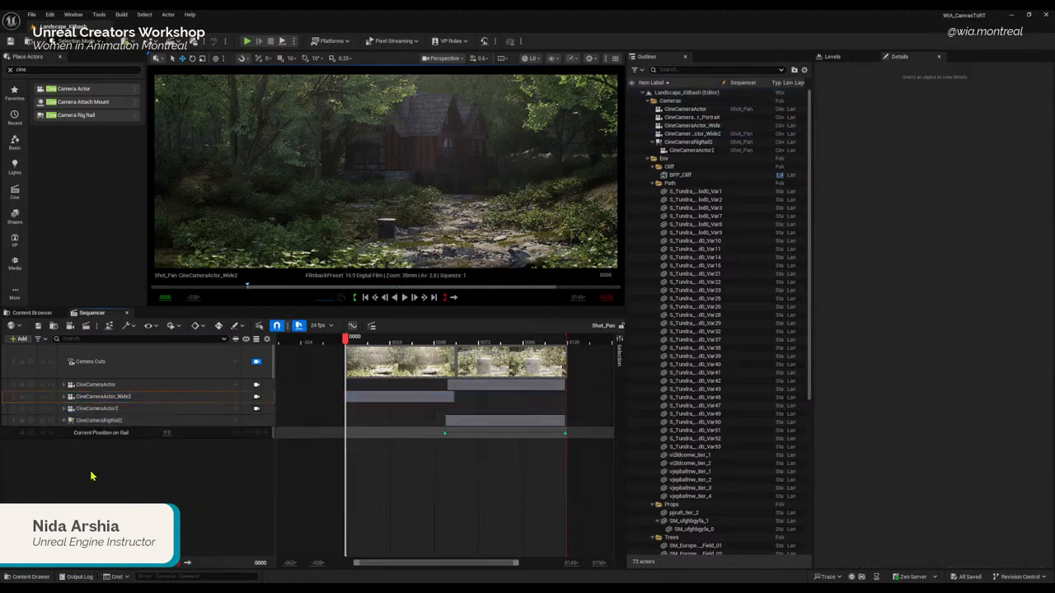
click(65, 420)
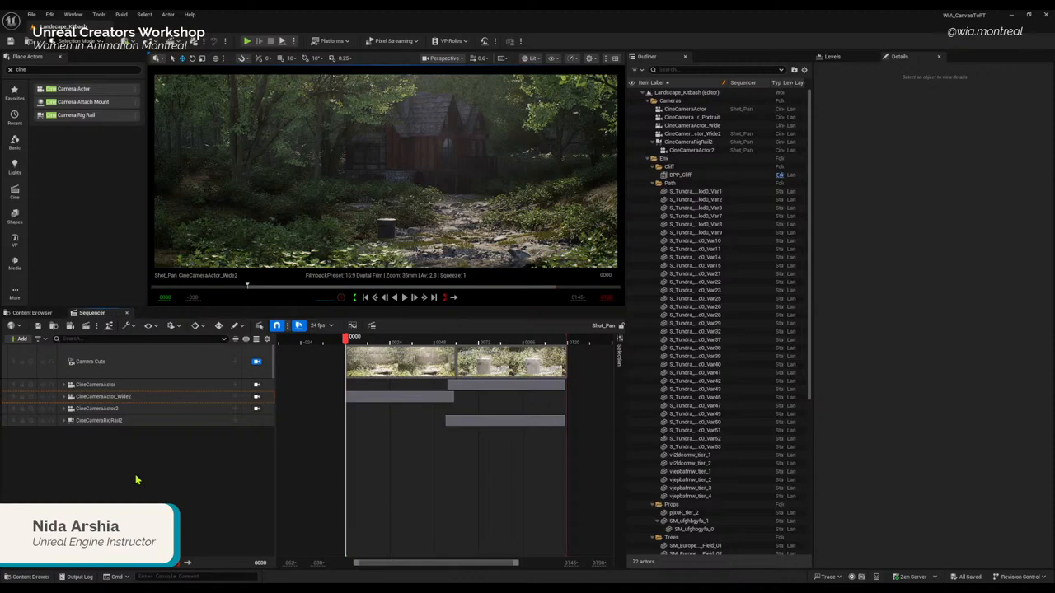
Step: Add a Fade Track to Shot_Pan and key its value at 1 on frame 0
click(20, 339)
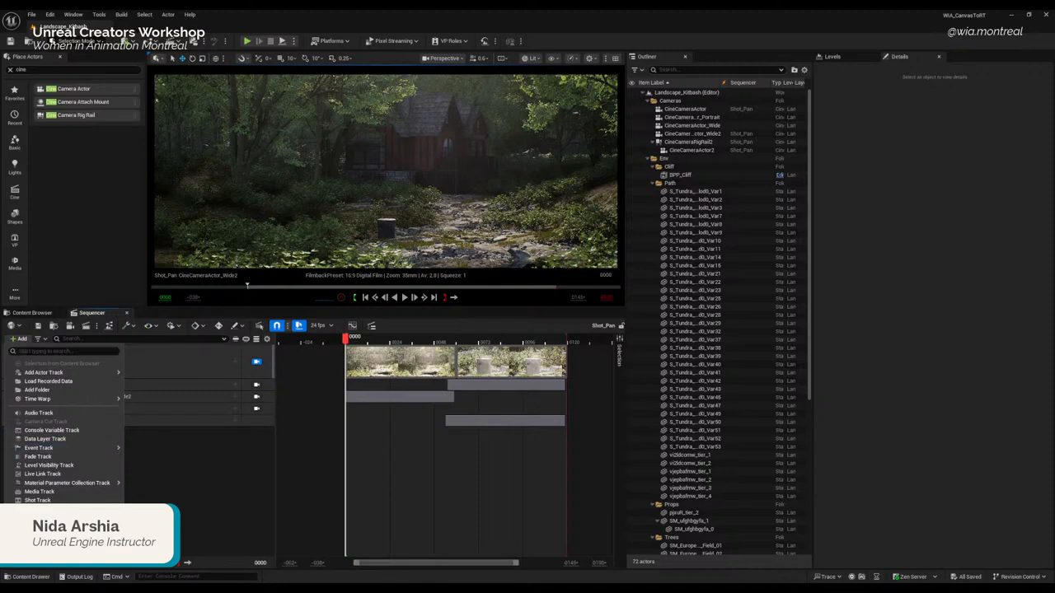
mouse_move(107, 447)
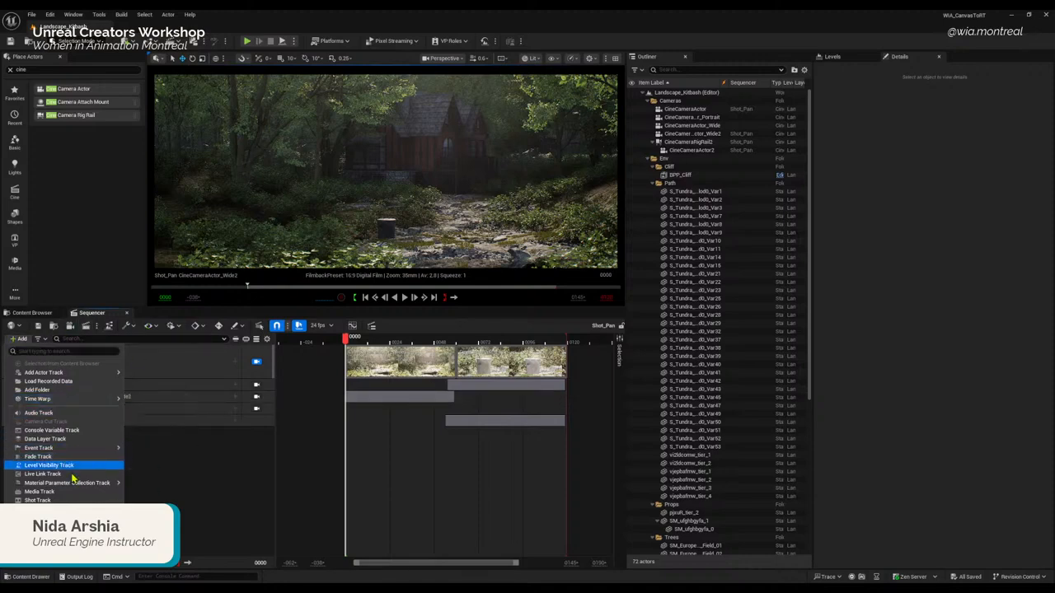
click(39, 459)
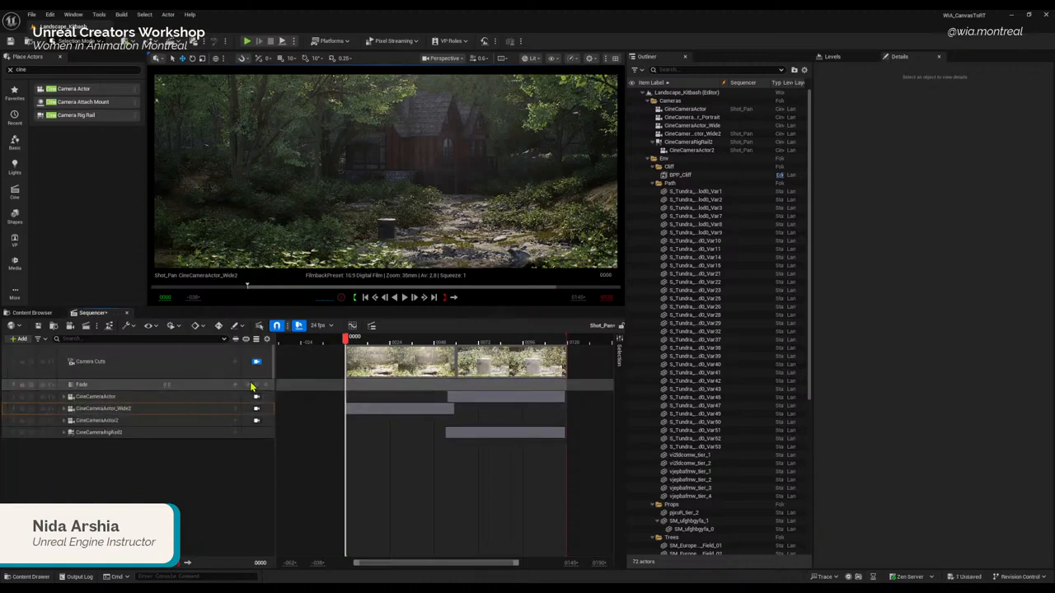
click(168, 384)
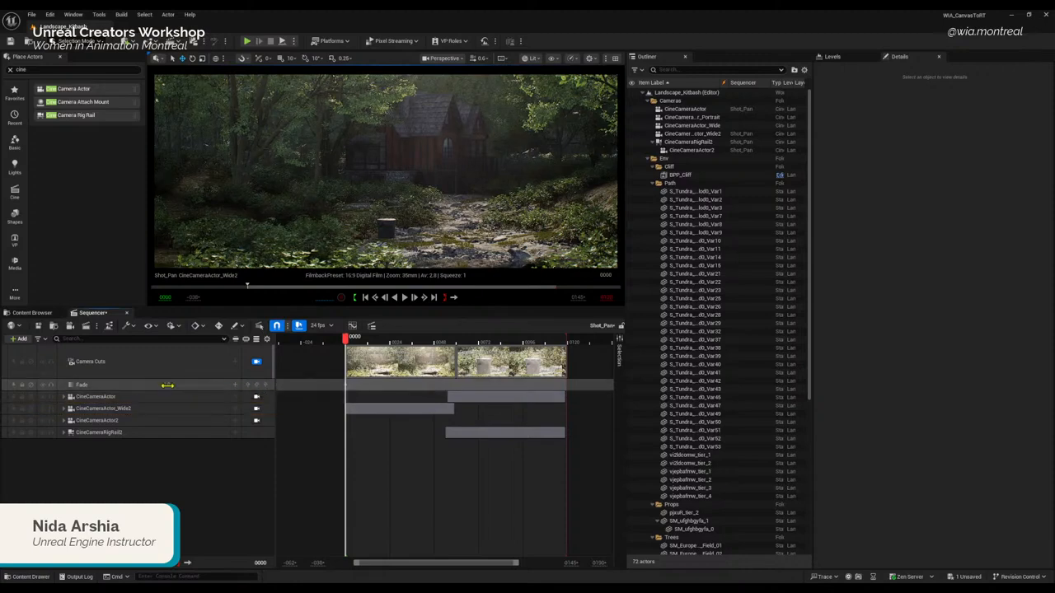
text(1)
key(Return)
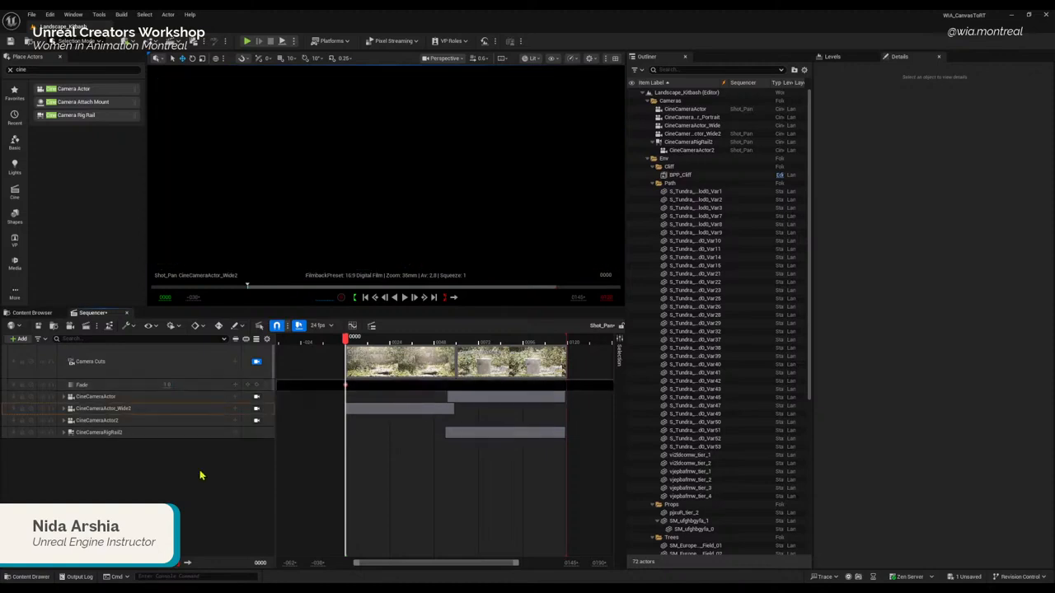
Step: Key the Fade track at 0 on frame 5 to complete the opening fade-in from black
double_click(402, 365)
ctrl+scroll(402, 366, up, 4)
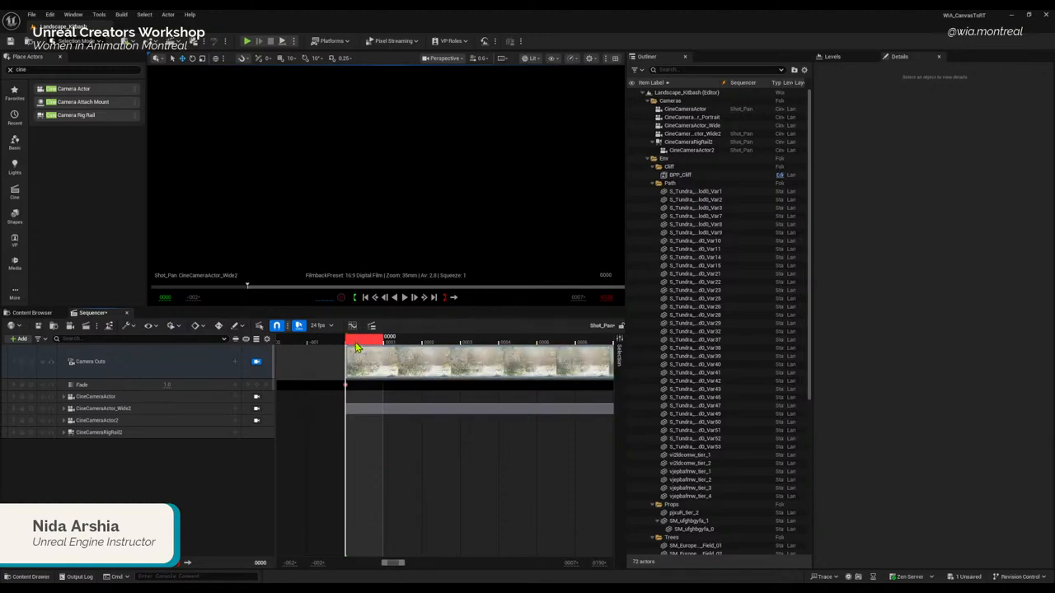
drag(361, 341, 567, 350)
ctrl+scroll(526, 368, down, 3)
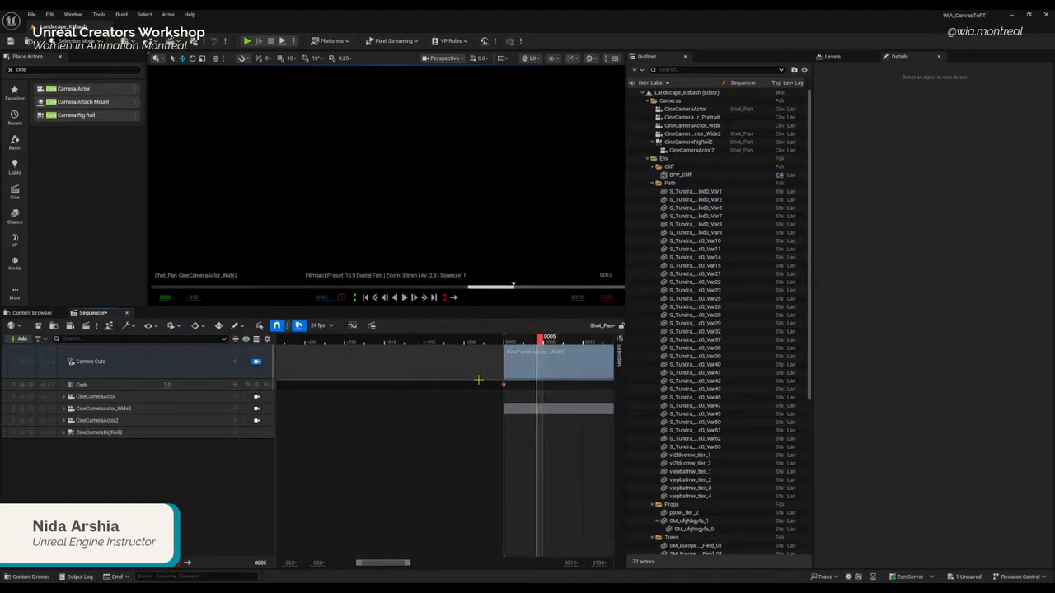
click(168, 384)
text(0)
key(Return)
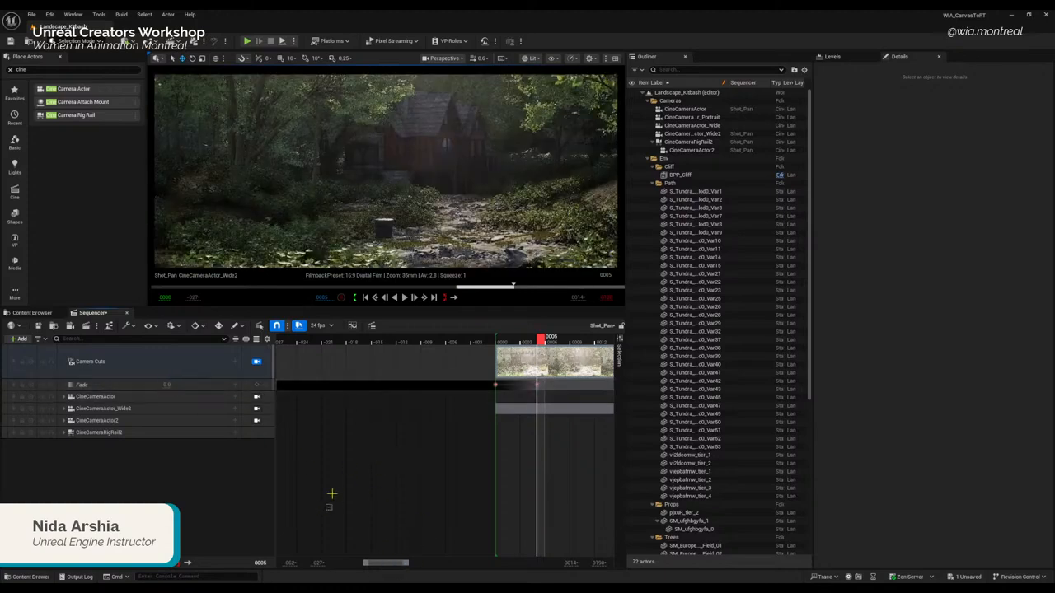
ctrl+scroll(407, 437, down, 3)
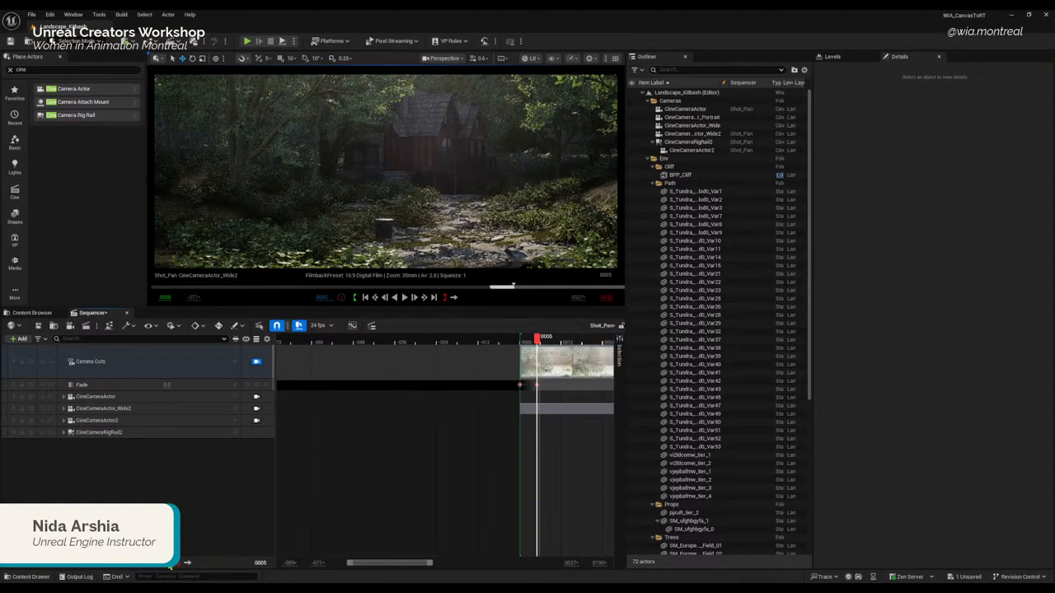
Step: Add a Fade keyframe with value 0 at frame 108, near the end of the sequence
click(169, 565)
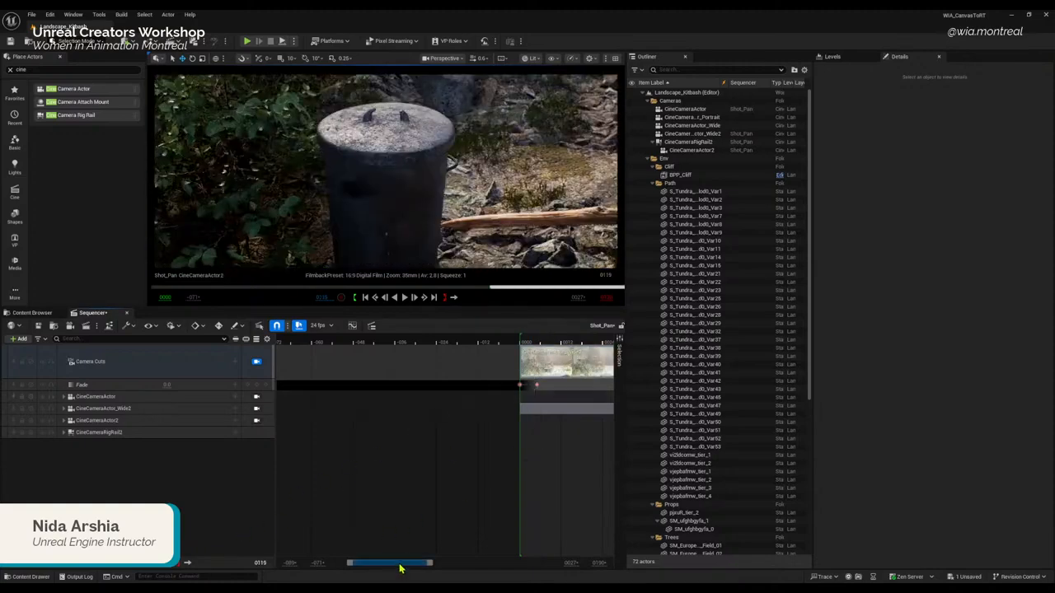
drag(399, 568, 484, 565)
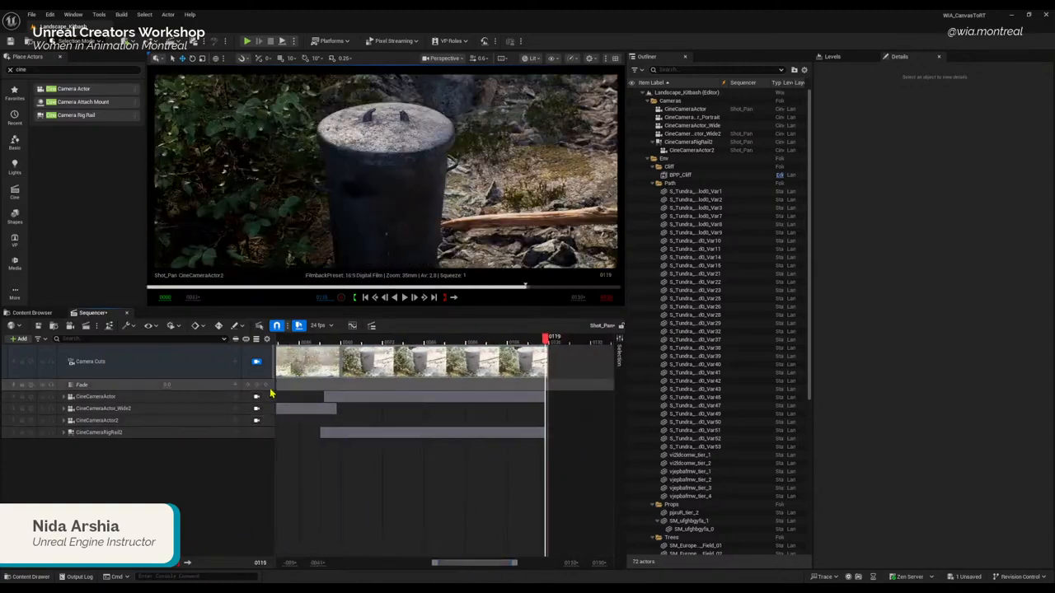
drag(520, 346, 508, 346)
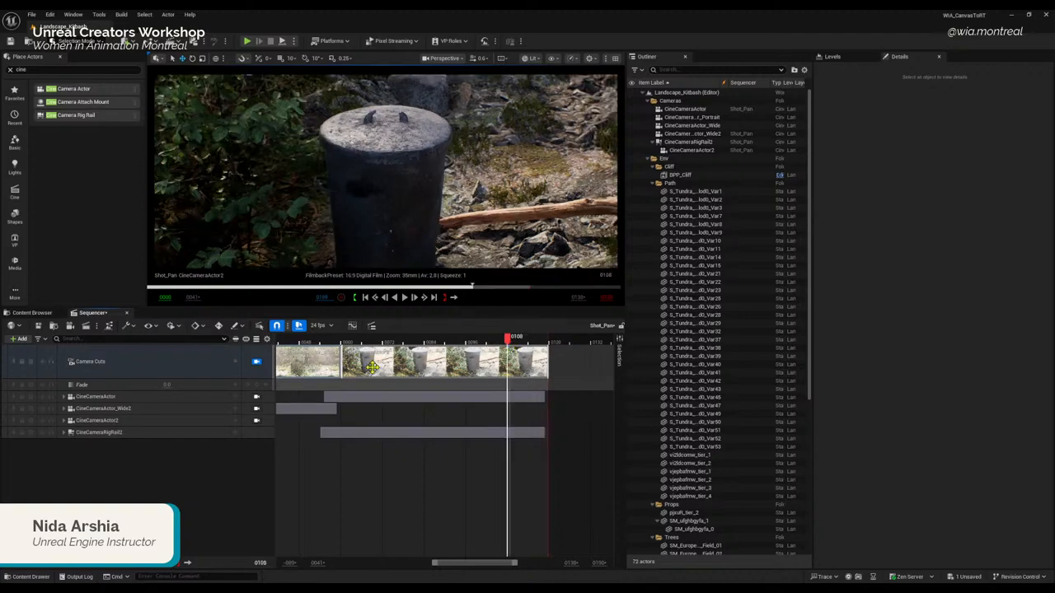
click(257, 385)
Step: Key the Fade track at 1 on frame 120 for a closing fade to black, and save the sequence
drag(509, 340, 553, 346)
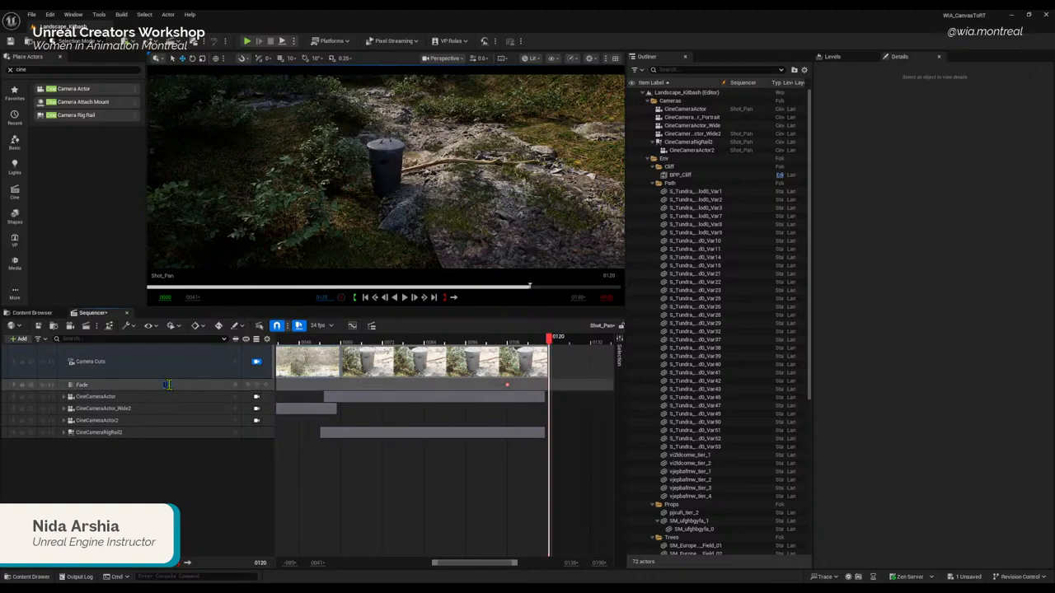
drag(168, 385, 185, 394)
key(ctrl+s)
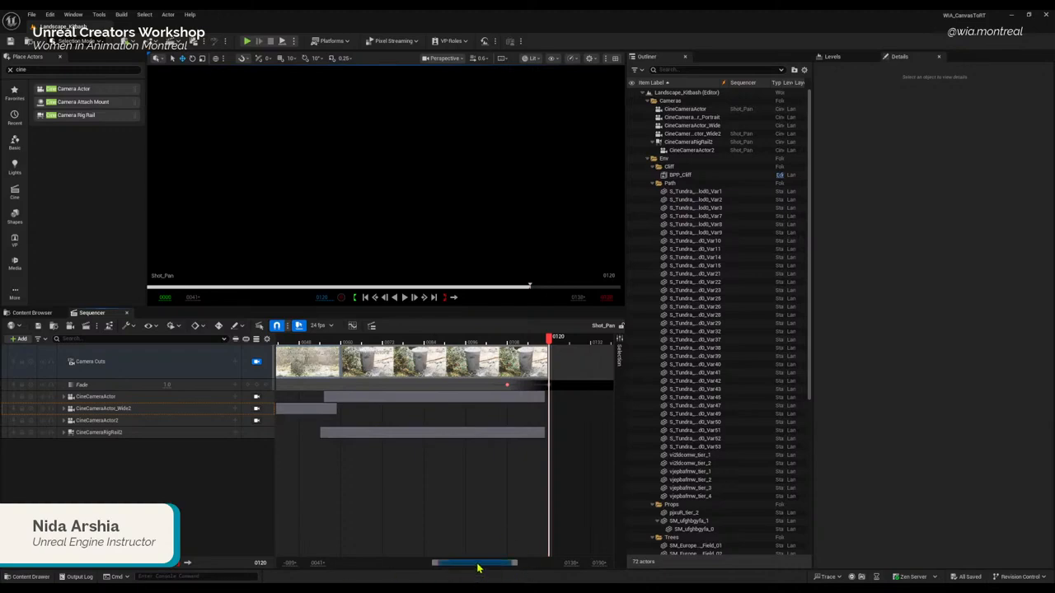
Step: Show the whole sequence on the timeline and play it from frame 0 to review both fades
drag(478, 568, 451, 570)
ctrl+scroll(448, 521, down, 5)
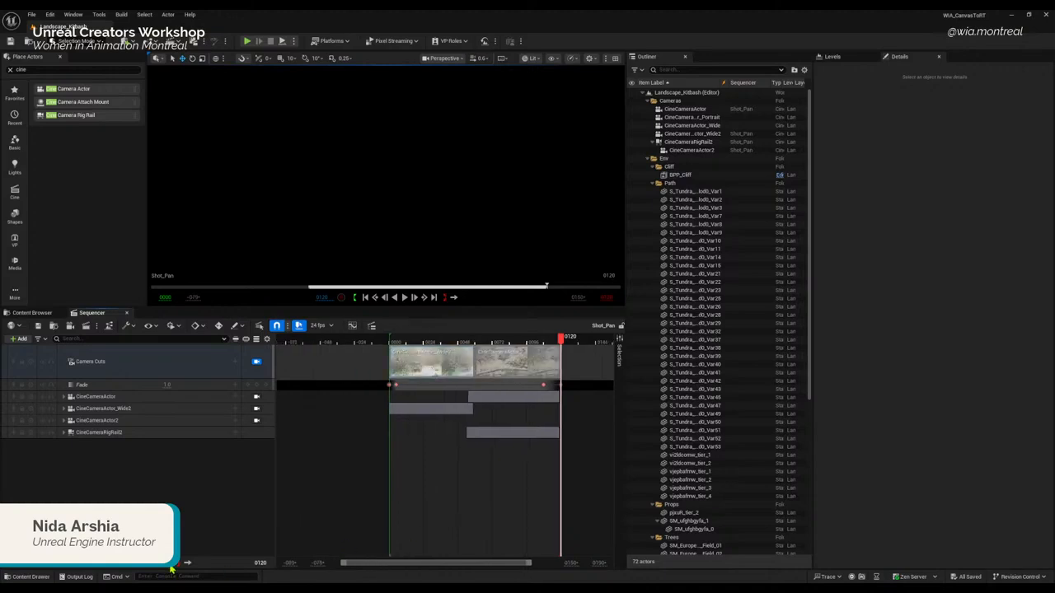
click(101, 567)
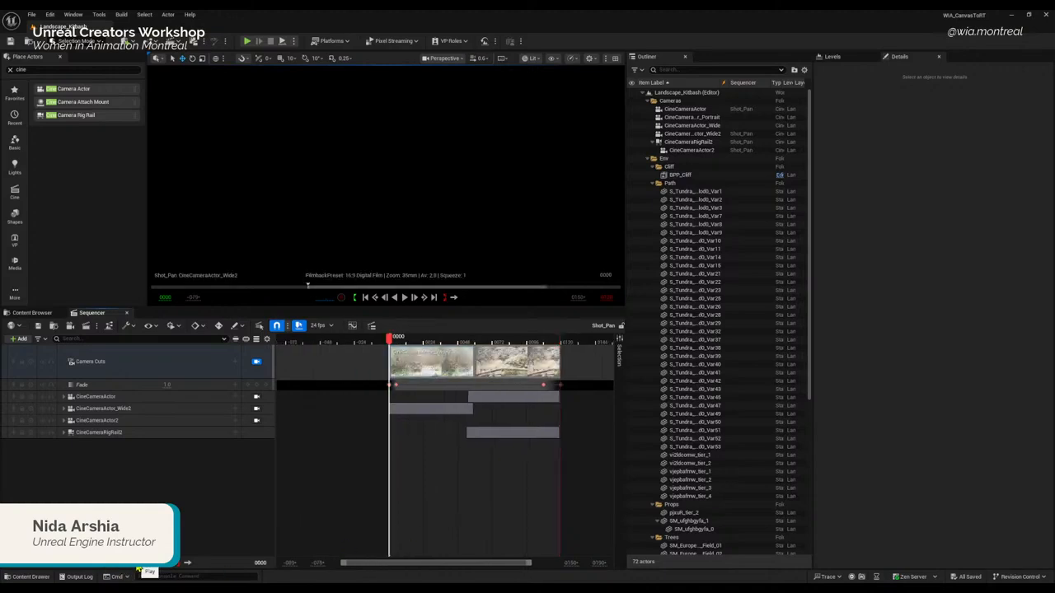
click(138, 568)
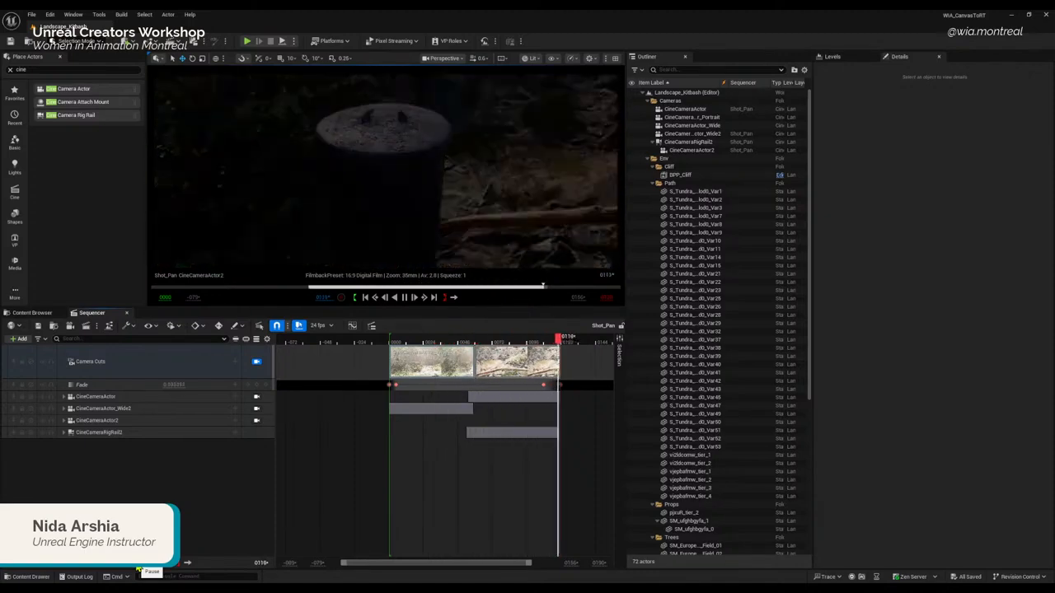
click(137, 568)
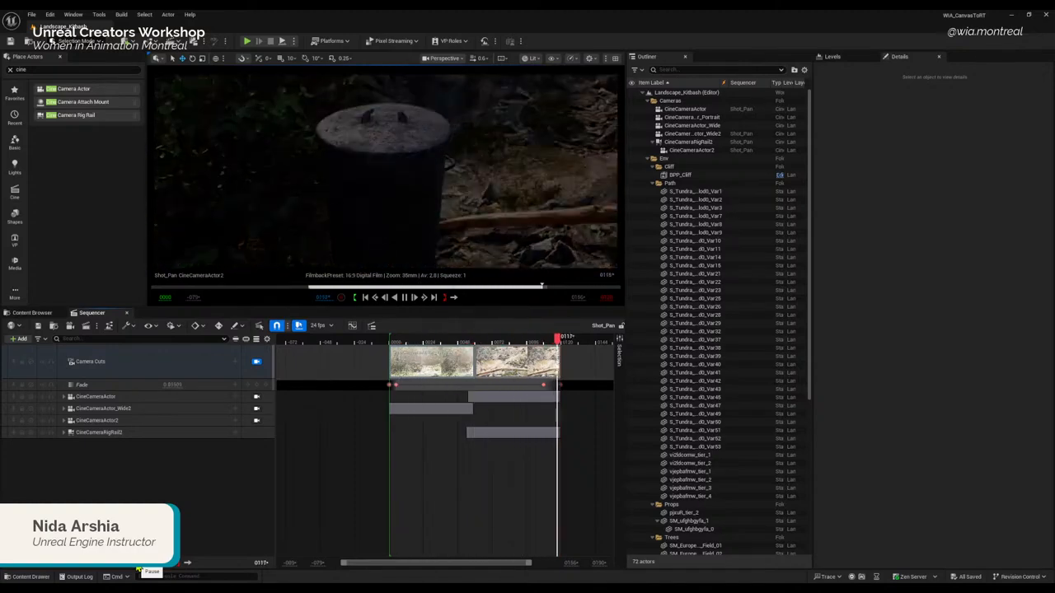
click(139, 568)
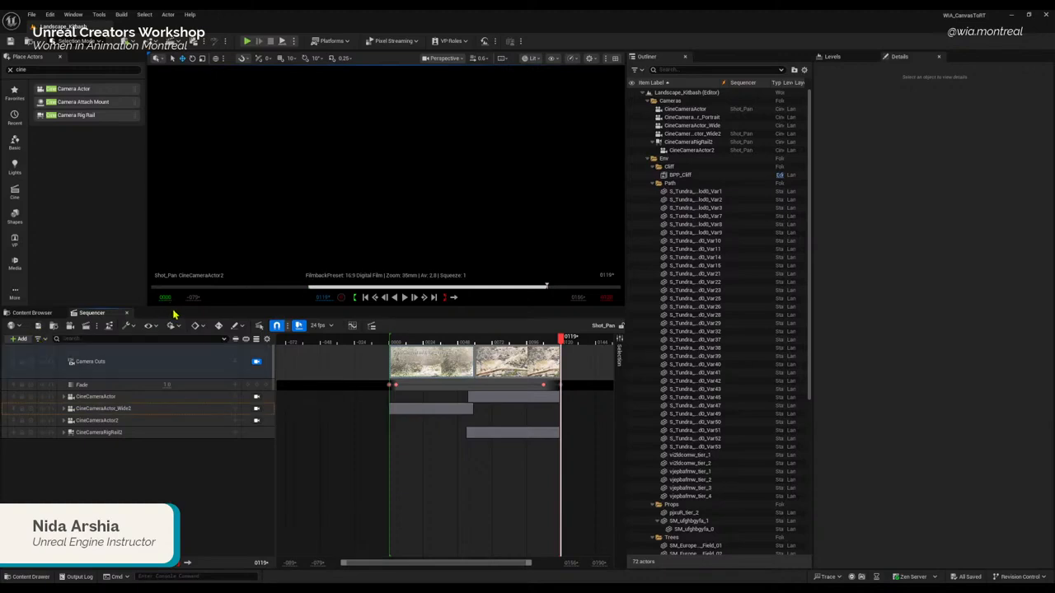
Step: Enlarge the viewport by shrinking the Sequencer's height, and widen the Outliner to show full actor names
drag(174, 313, 174, 373)
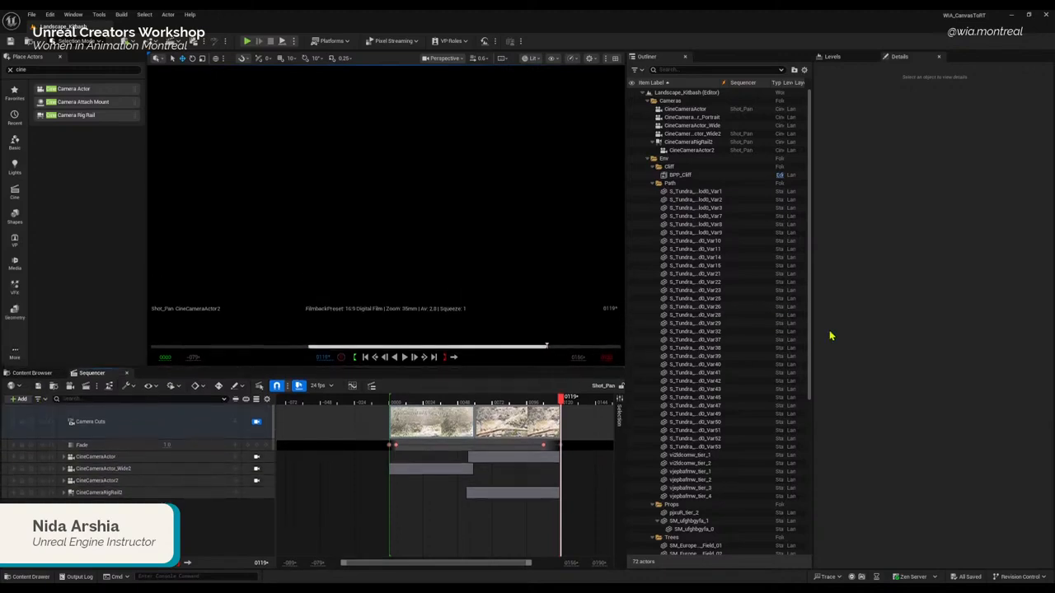
drag(813, 331, 888, 331)
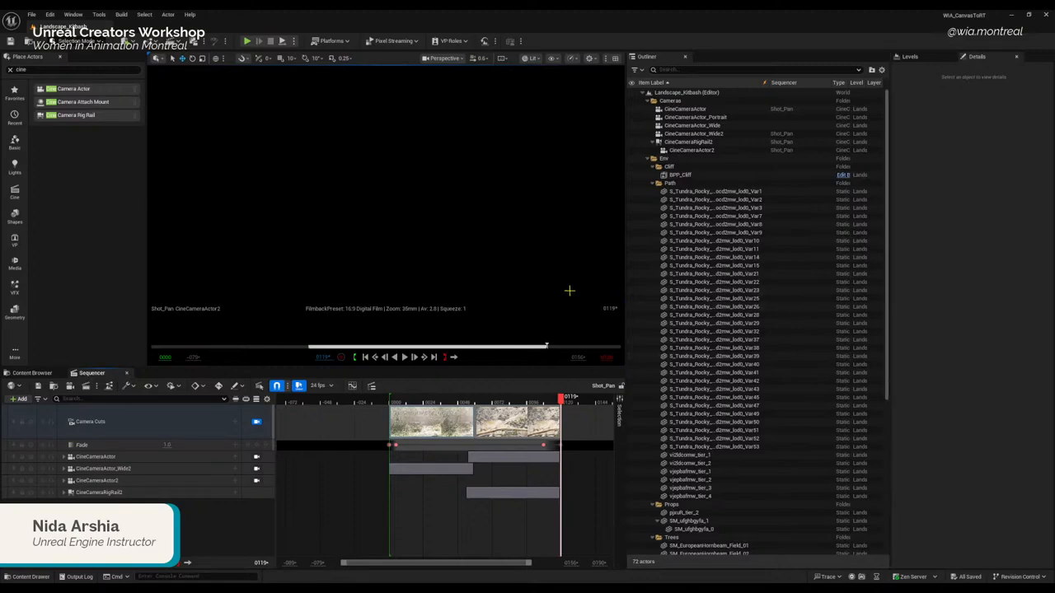
Step: Save all modified project files and return the Shot_Pan playhead to frame 0
click(32, 14)
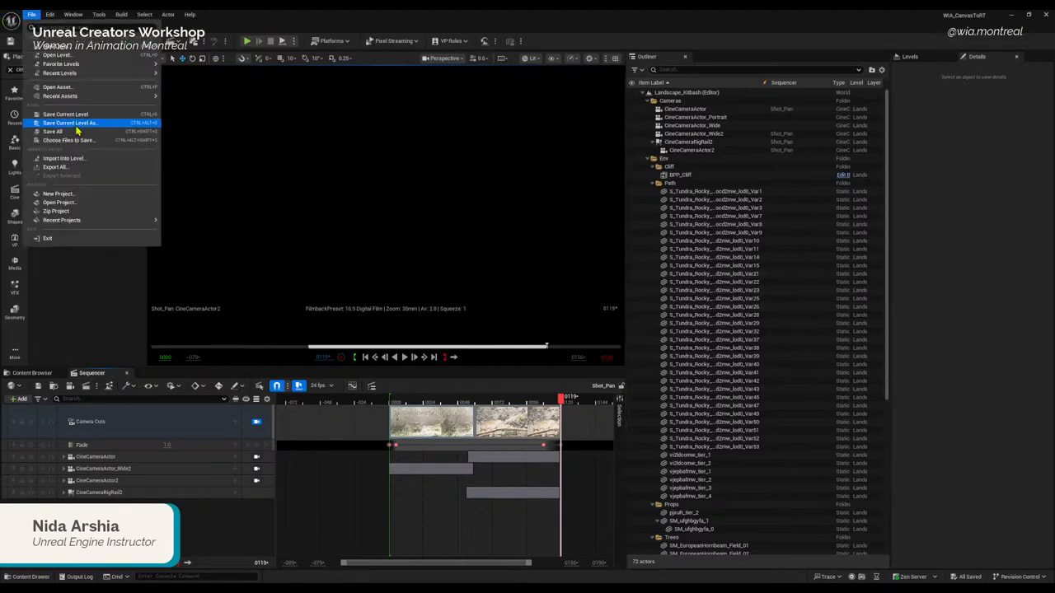
click(75, 135)
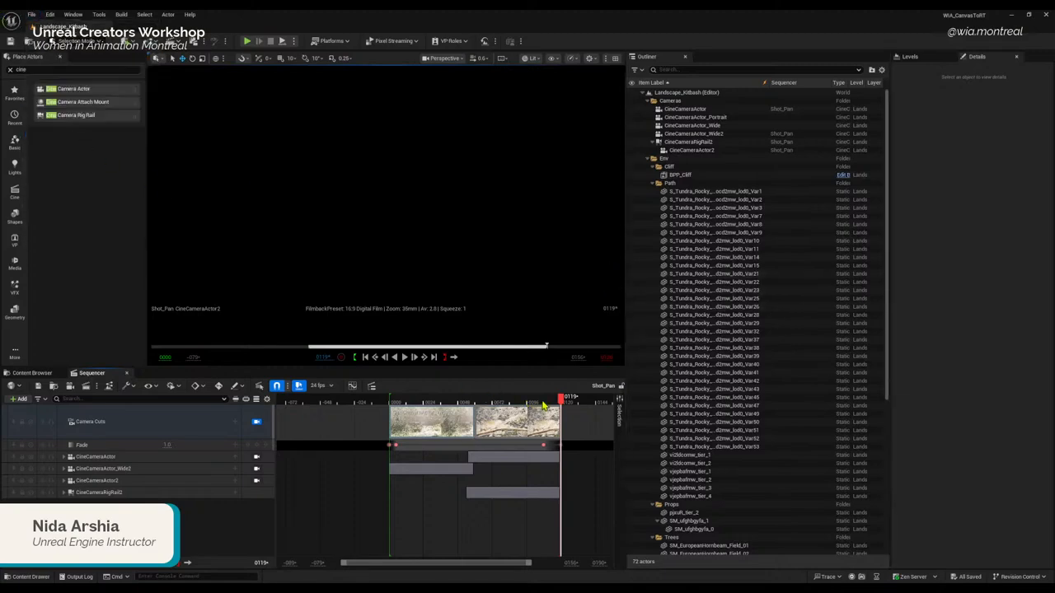
drag(544, 402, 392, 403)
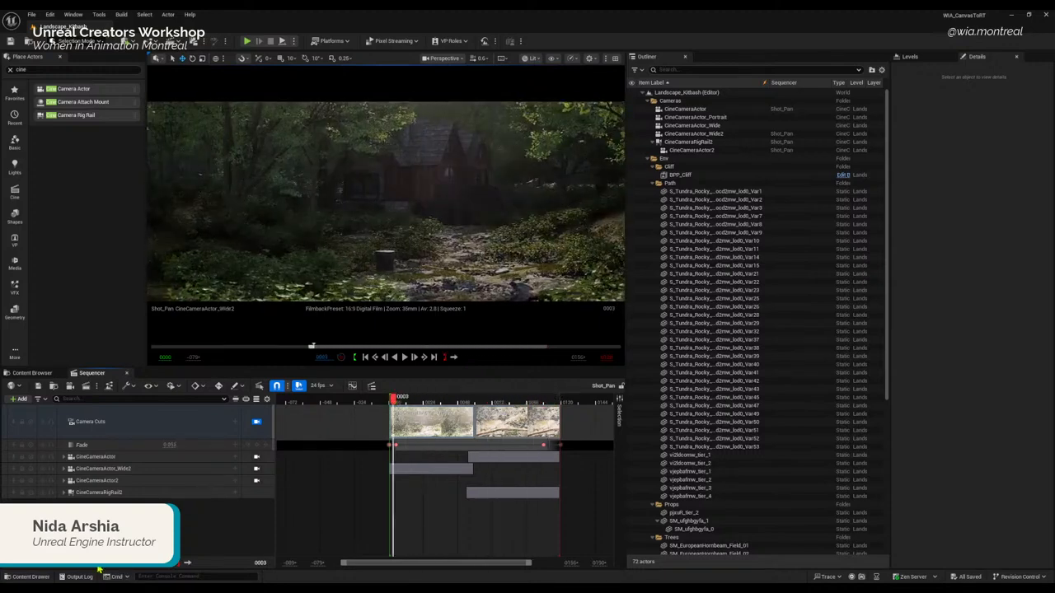
click(98, 565)
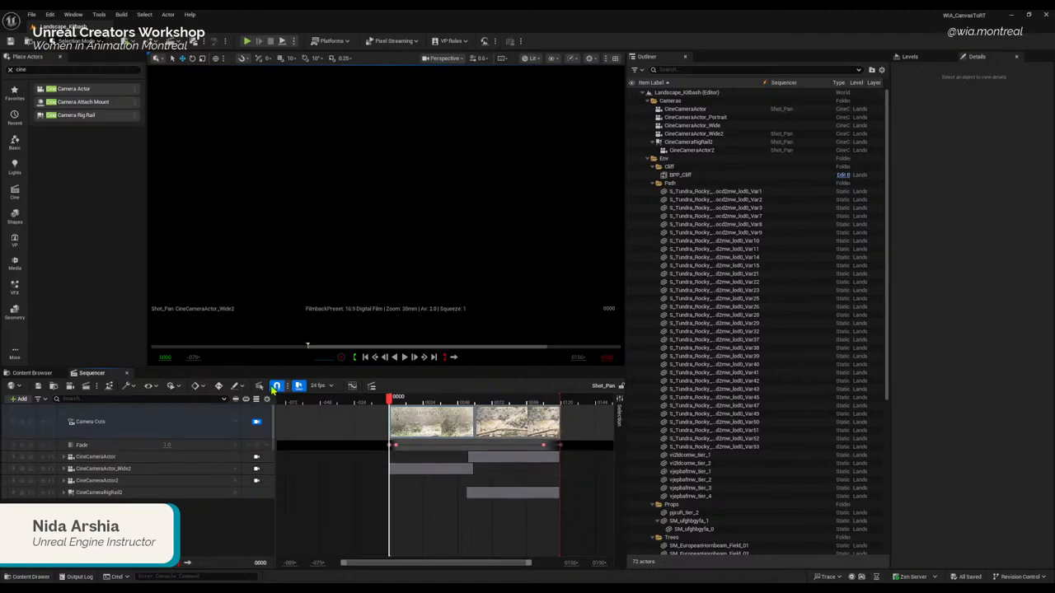
Step: Open Shot_Pan in the Movie Render Queue, check its output folder, and widen the queue window with the job selected
click(88, 389)
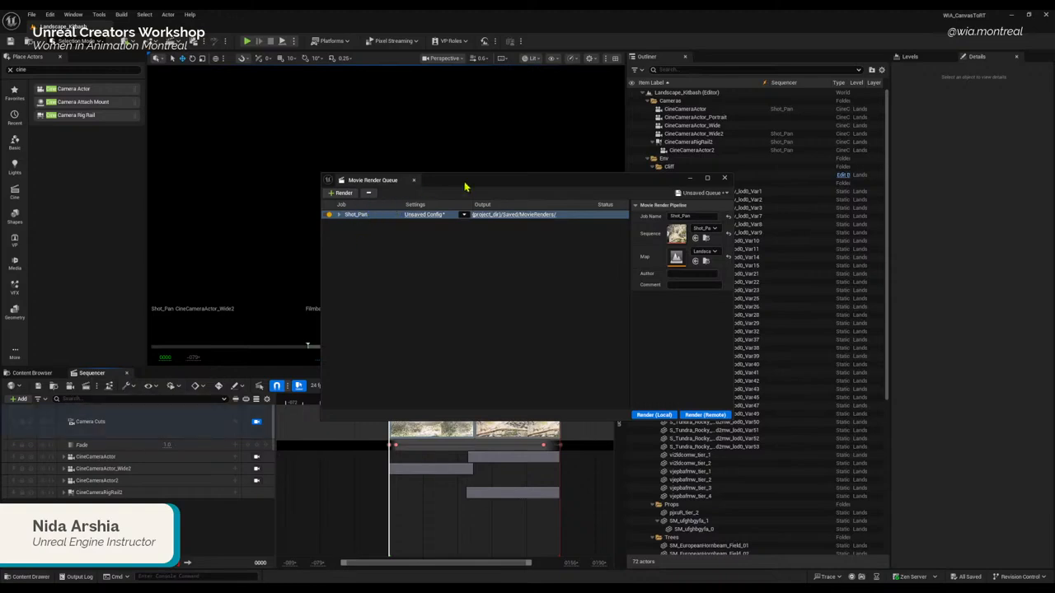
drag(466, 185, 331, 86)
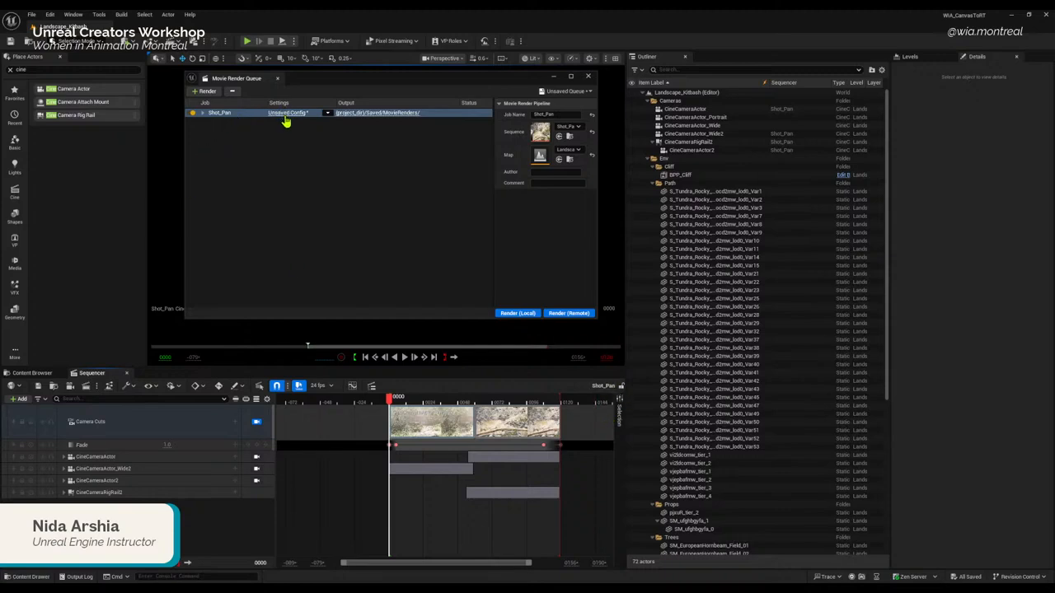
click(400, 116)
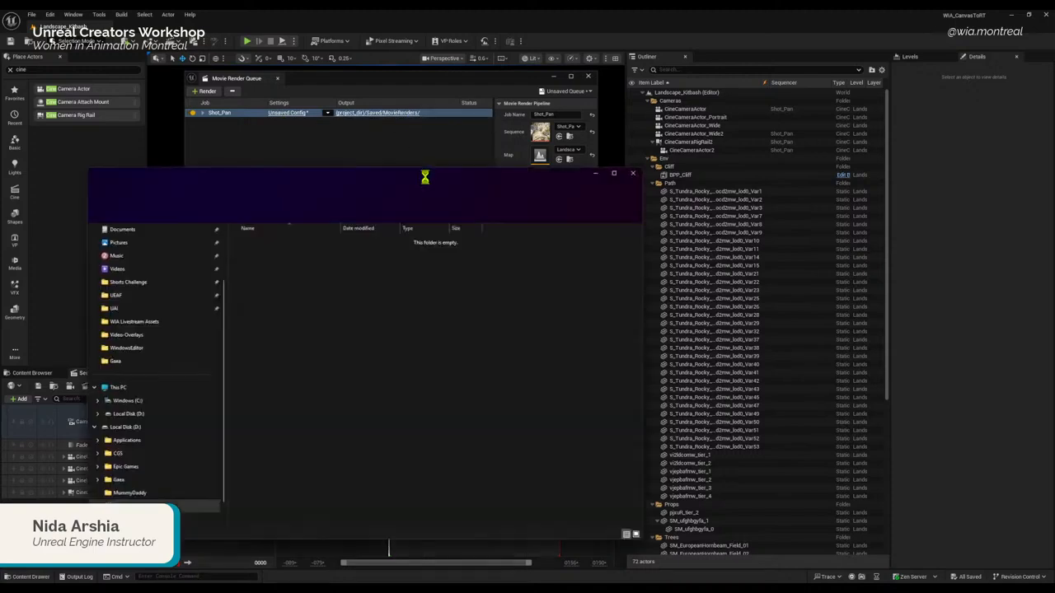
click(632, 173)
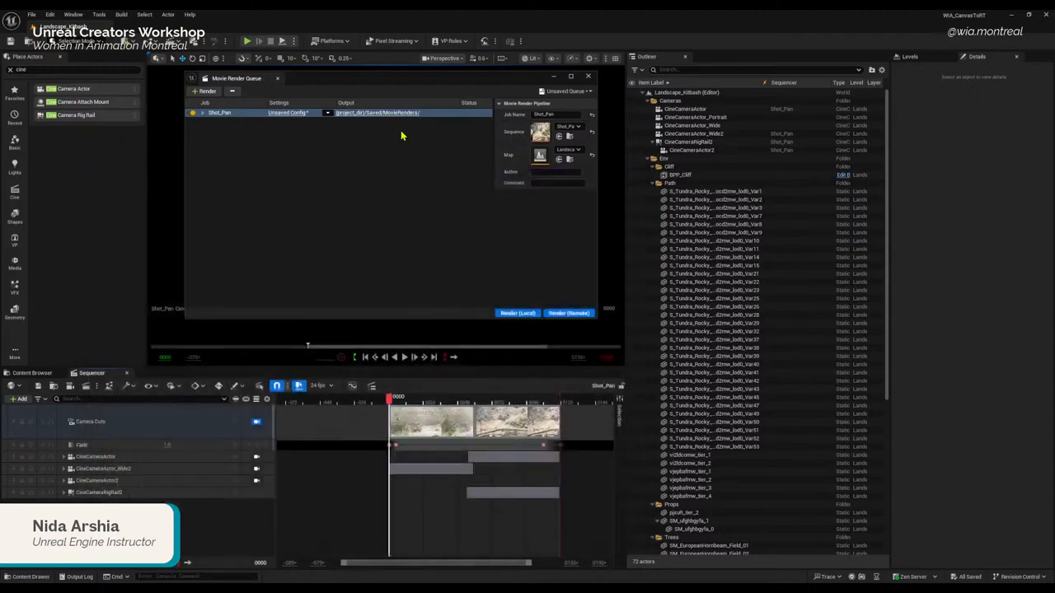
click(393, 170)
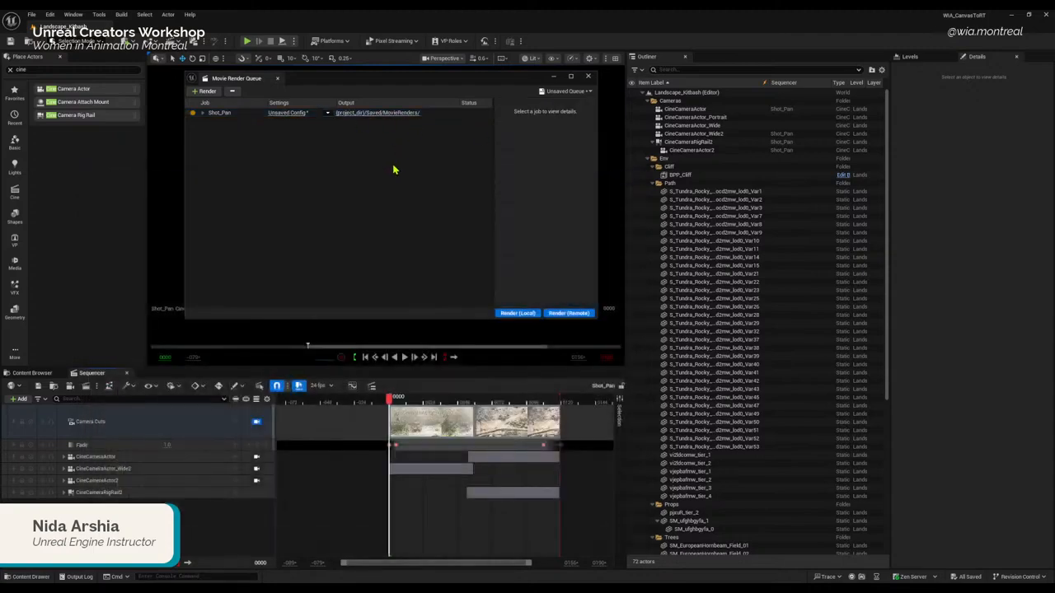
click(220, 113)
drag(595, 270, 685, 265)
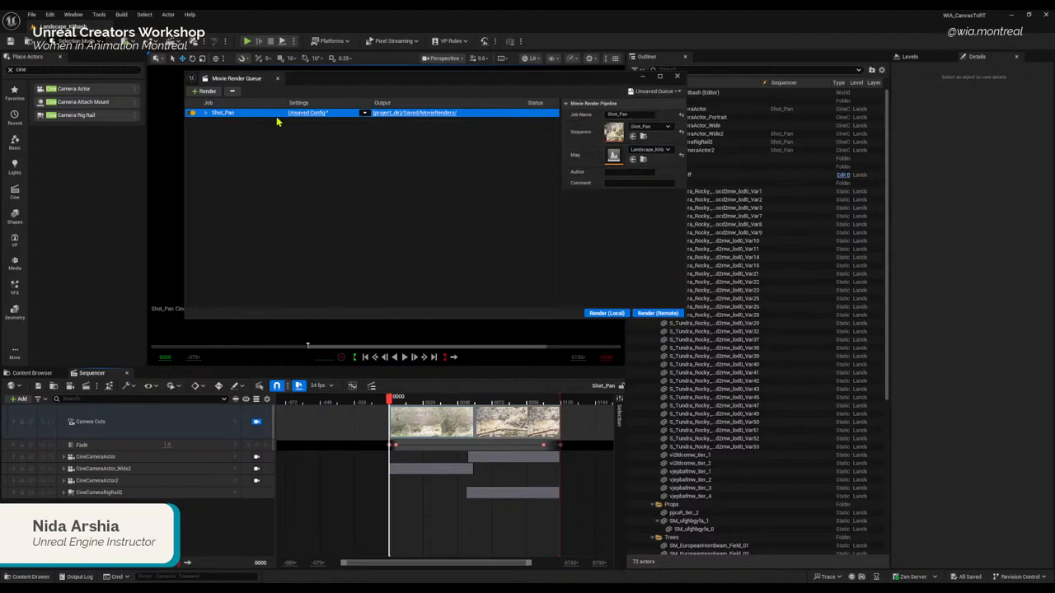
Step: In the Shot_Pan job's render configuration, replace the .jpg sequence export with .png Sequence [8bit]
click(308, 113)
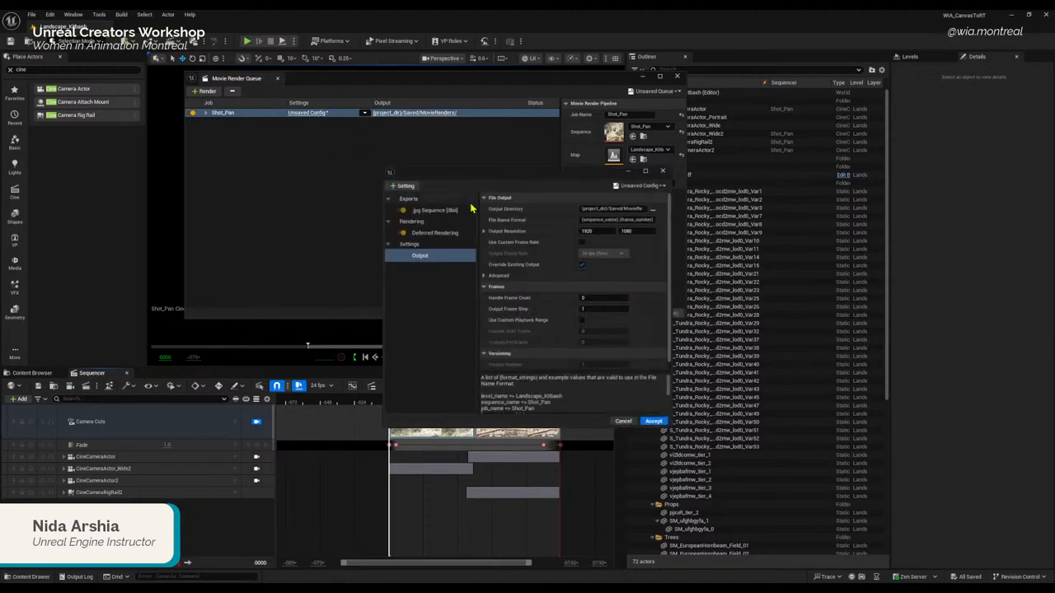
click(440, 212)
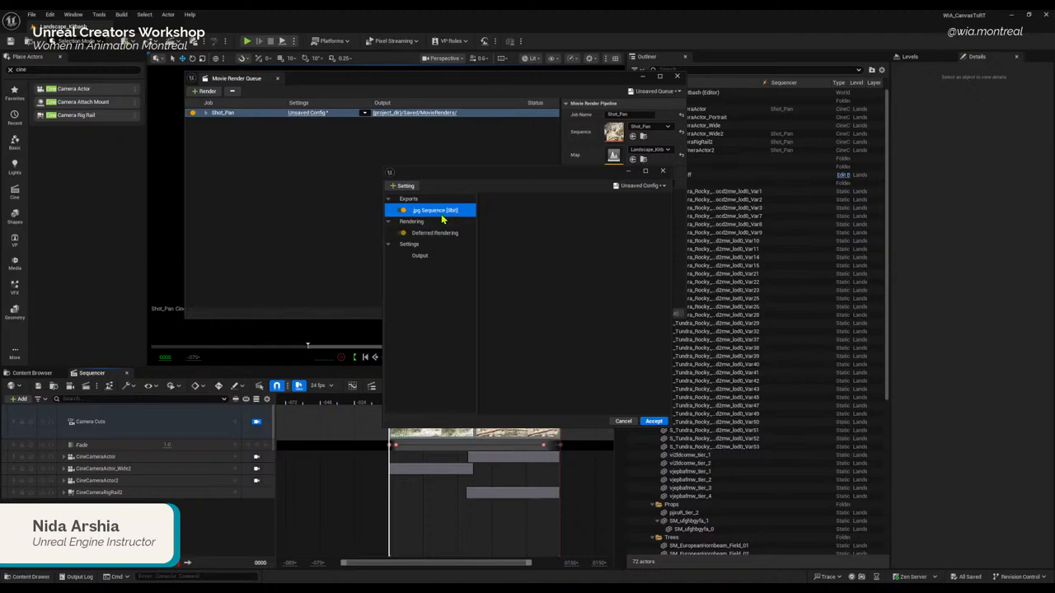
click(402, 211)
click(404, 185)
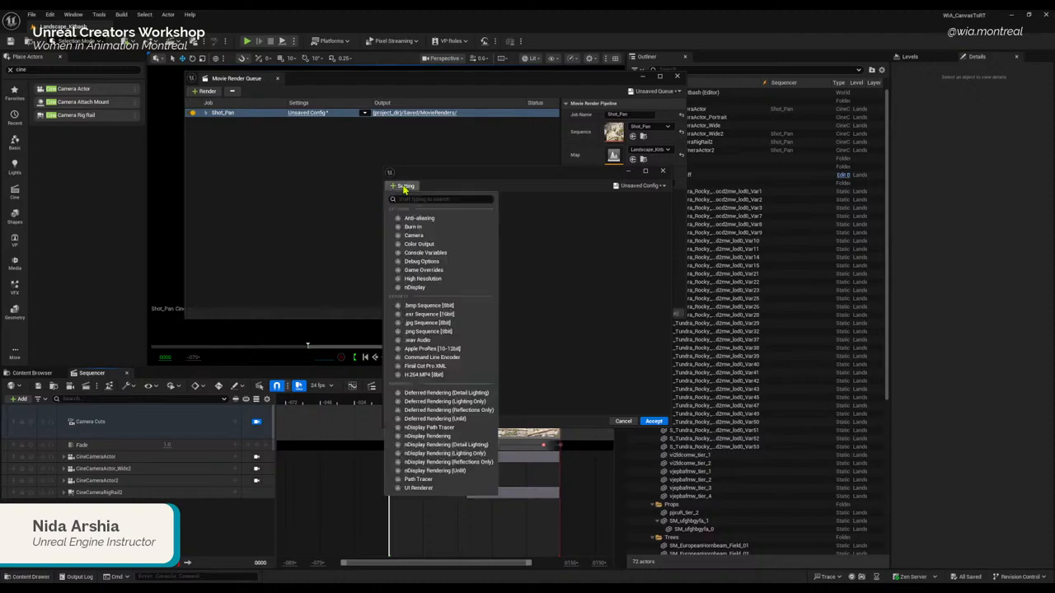
click(427, 331)
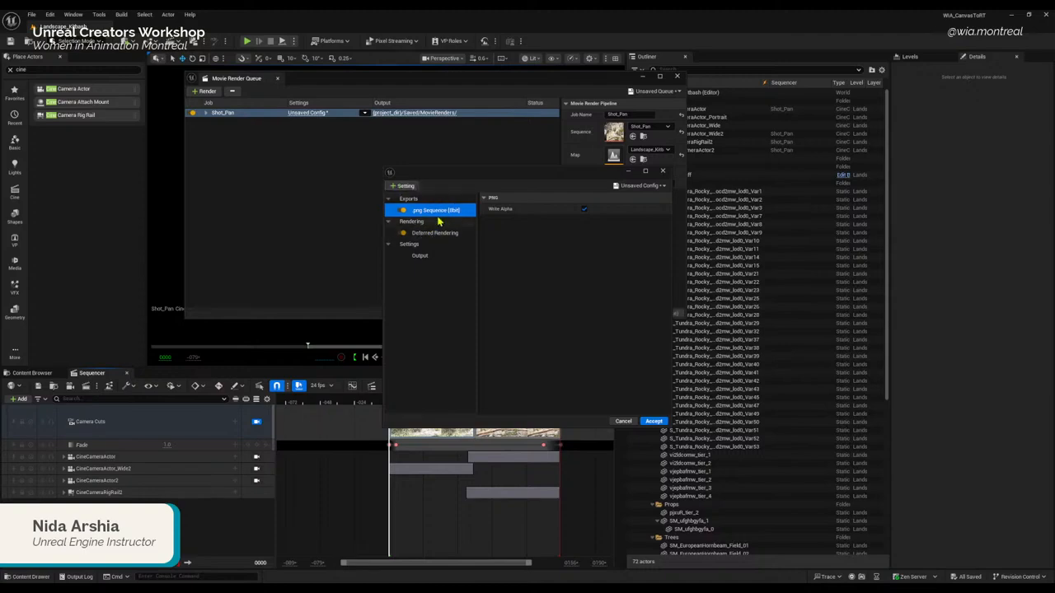
Step: Add the Anti-aliasing setting to the render configuration and set Temporal Sample Count to 4
click(400, 188)
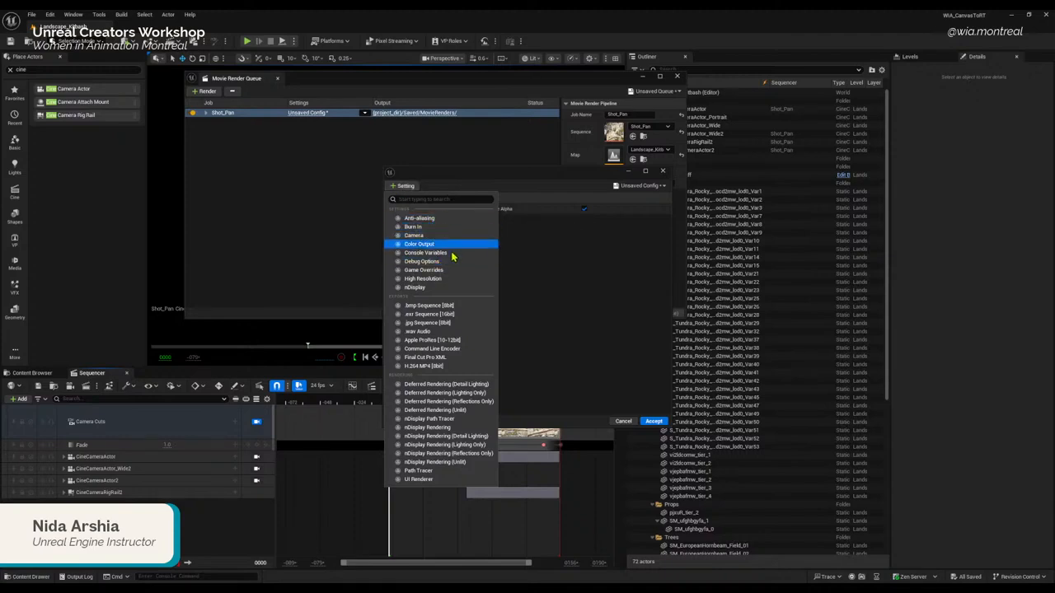
click(434, 219)
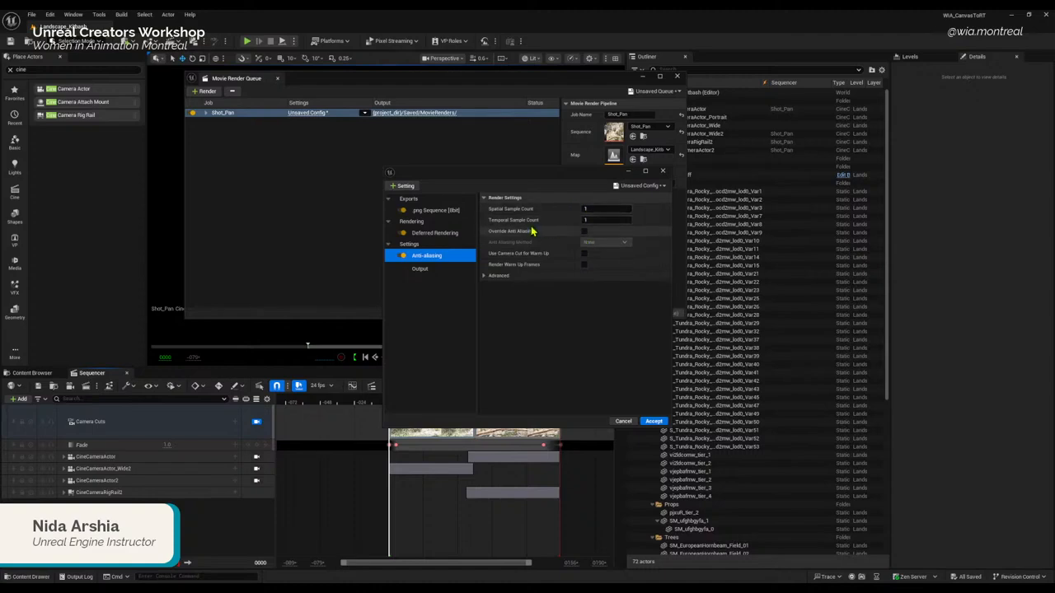
click(597, 220)
click(598, 220)
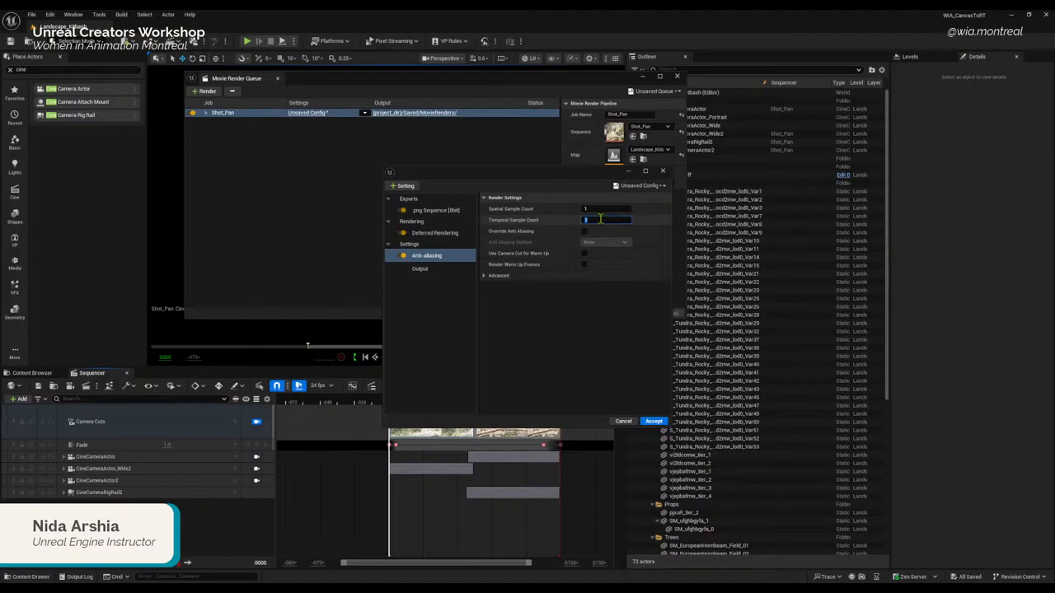
text(4)
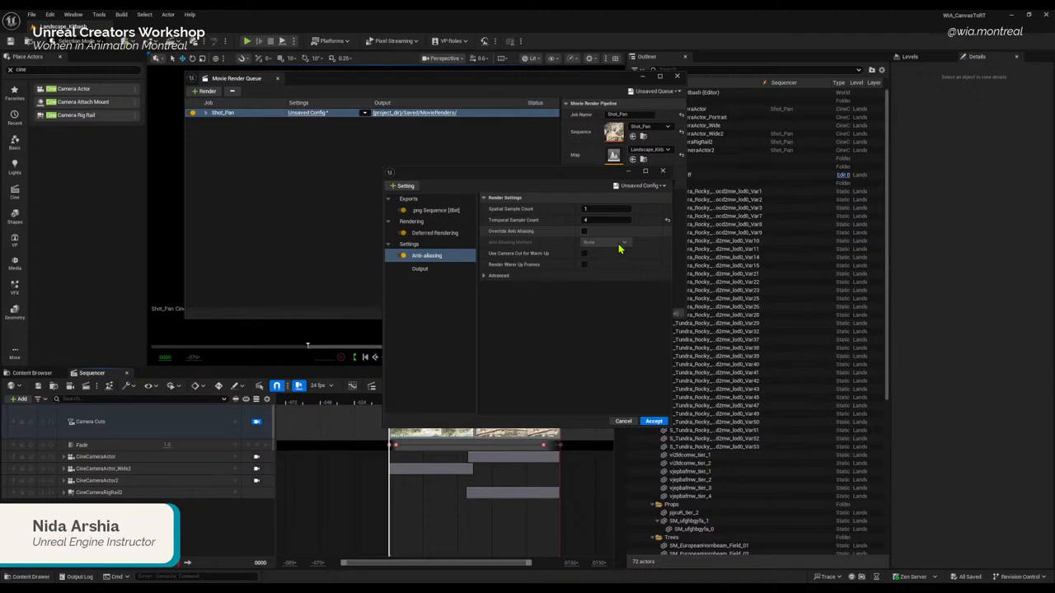
Step: Override the render's anti-aliasing and set its method to Temporal Anti-Aliasing (TAA)
click(584, 231)
click(594, 242)
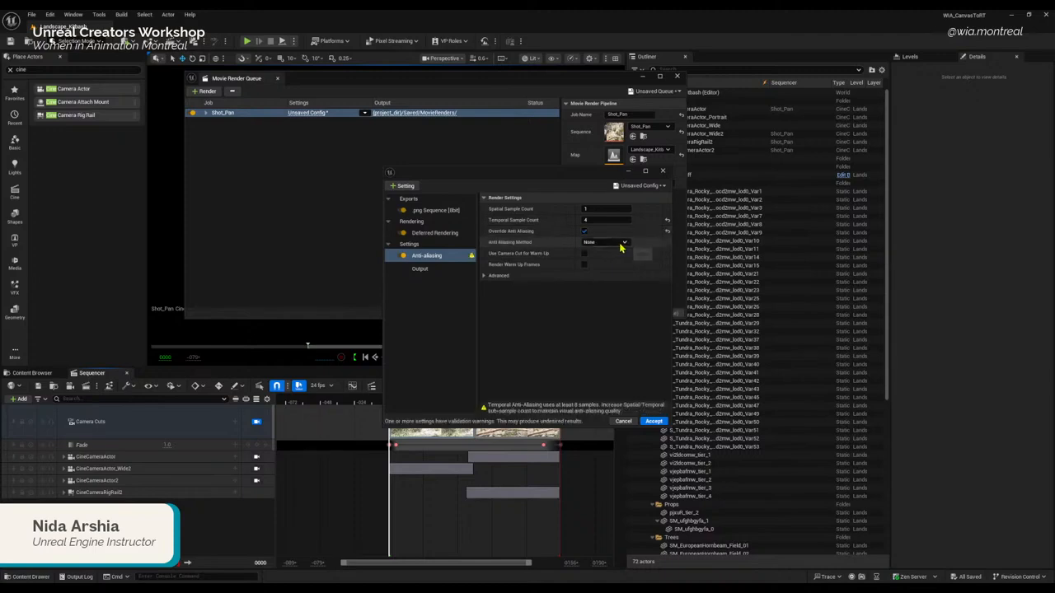
click(635, 267)
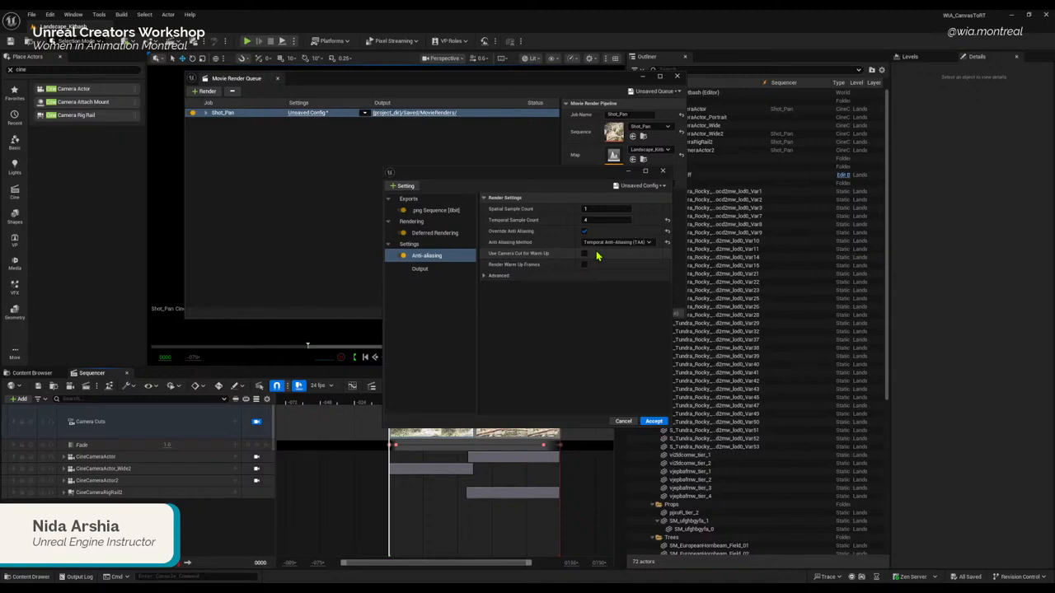
Step: Review the Output settings and add Game Overrides to the render configuration
click(415, 270)
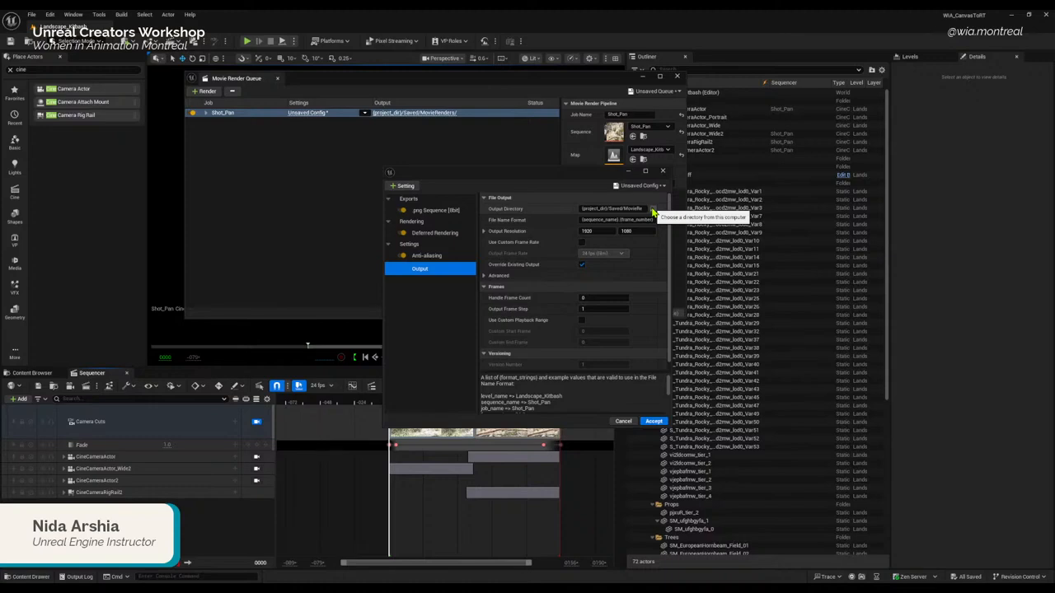
click(406, 188)
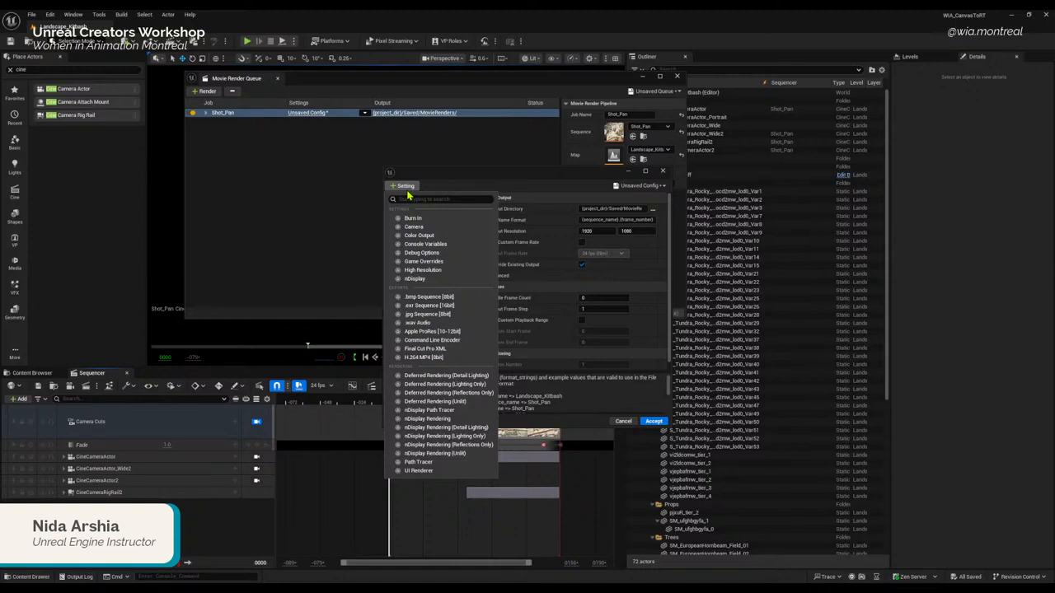
click(450, 262)
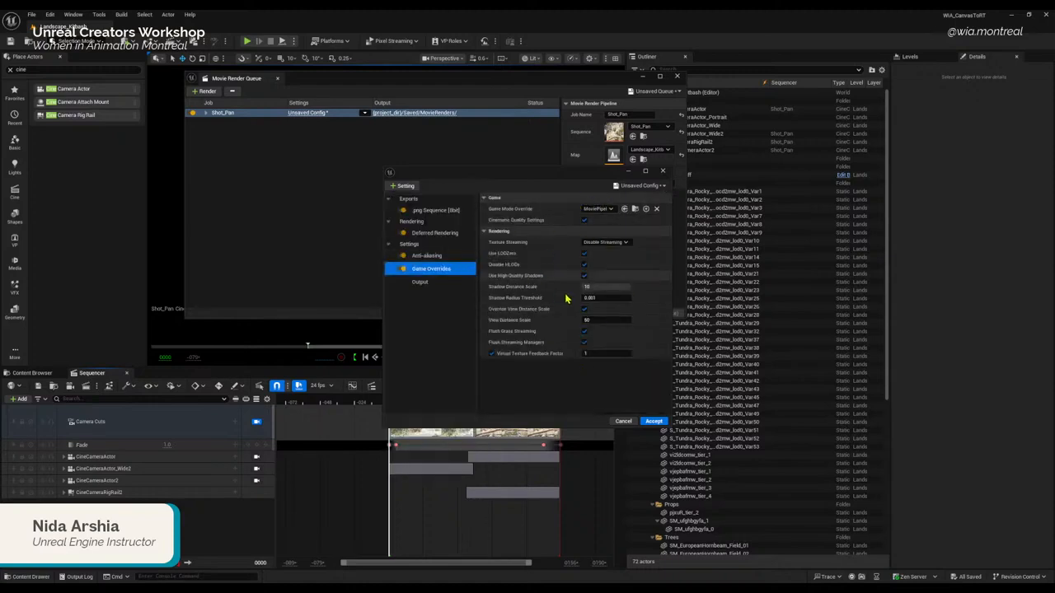
Step: Browse for the render's output directory and create a folder named Render inside the WIA_CanvasToRT project folder
click(421, 282)
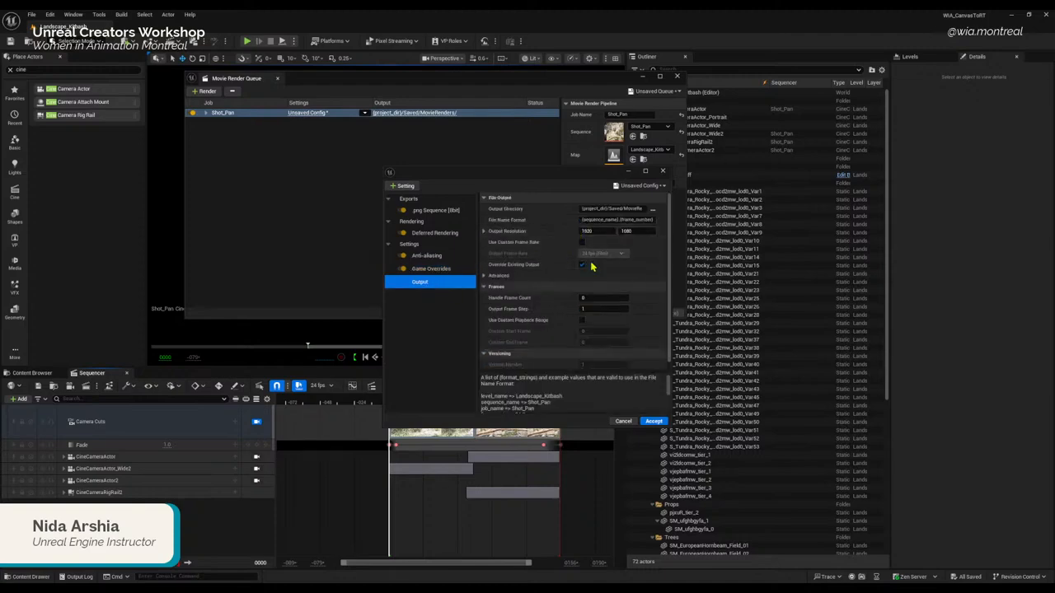
click(653, 209)
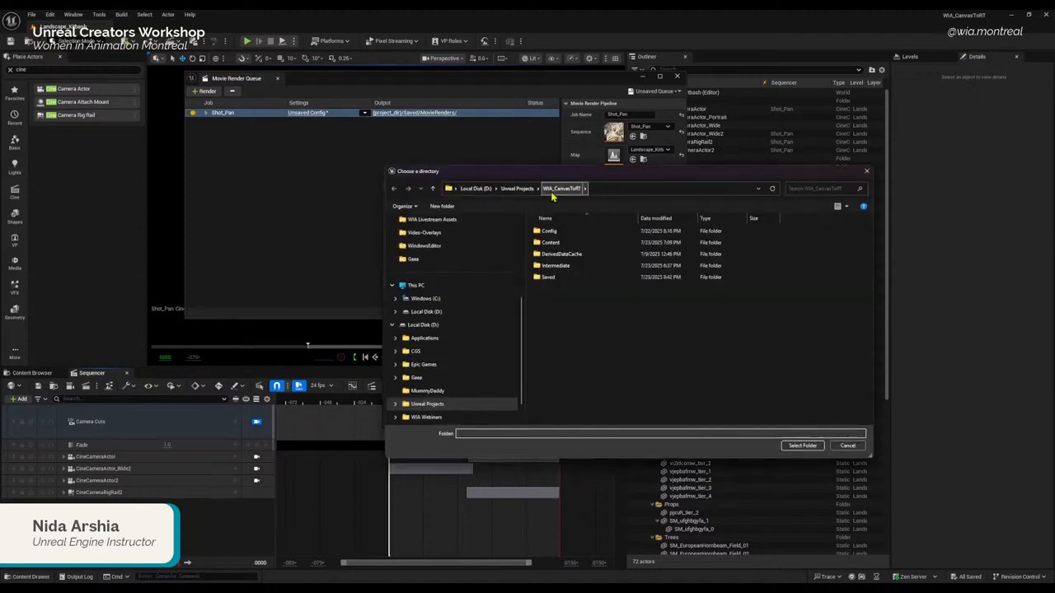
click(517, 189)
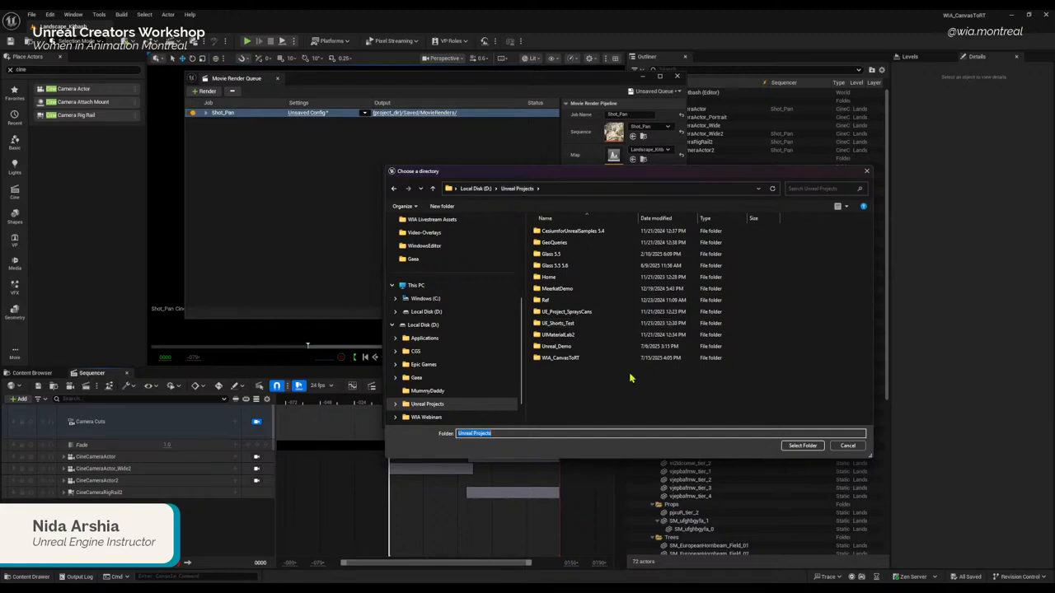
double_click(579, 358)
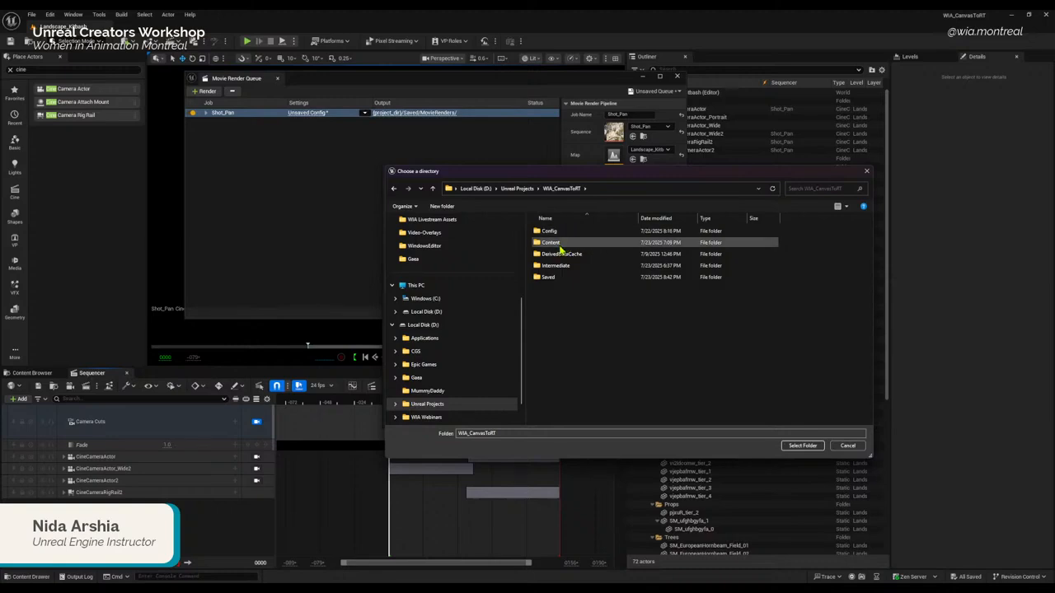
right_click(582, 314)
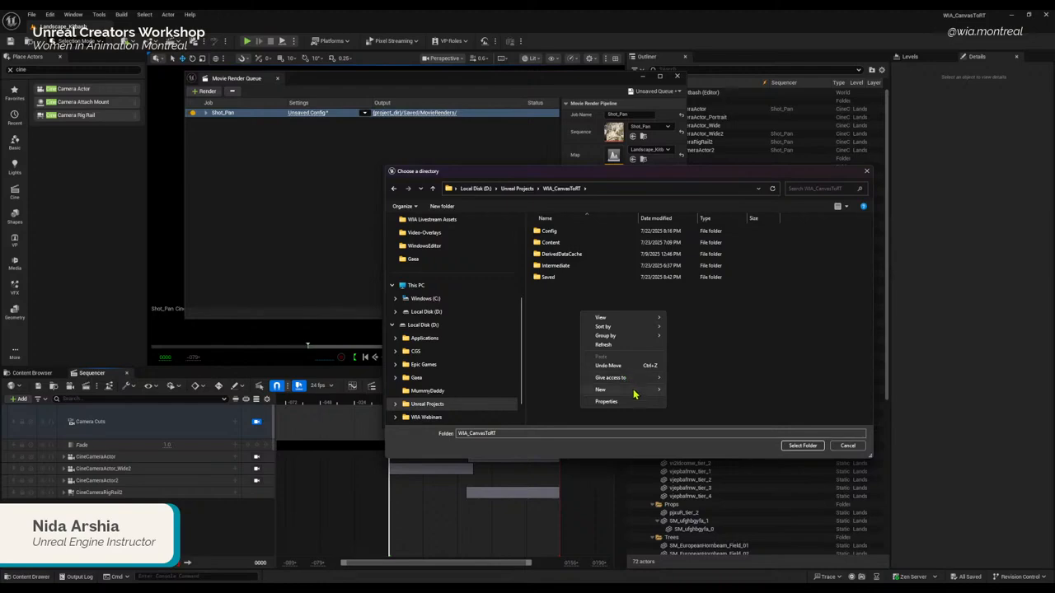
mouse_move(628, 389)
click(694, 392)
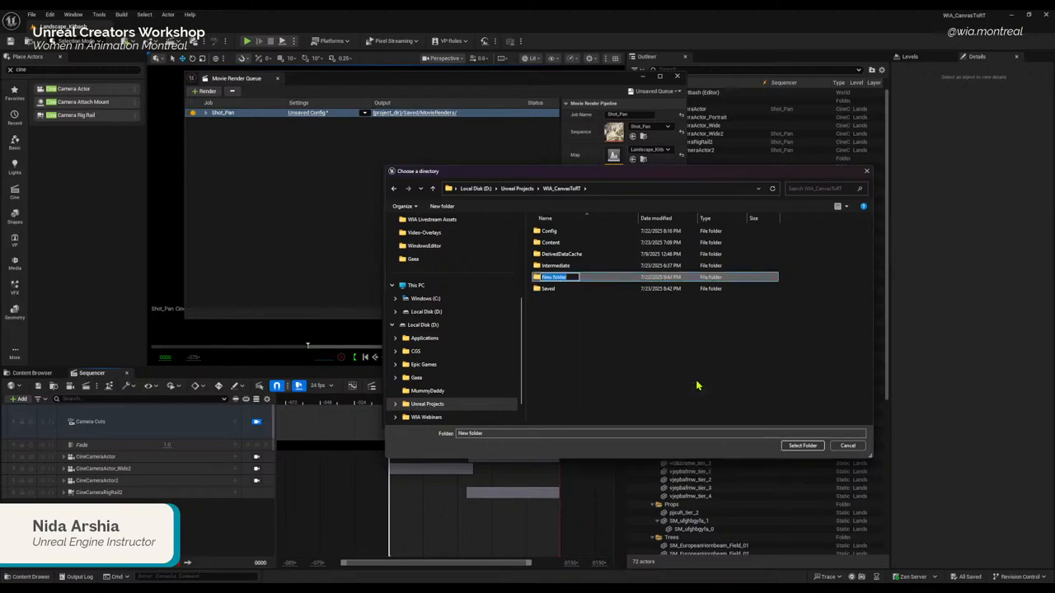
text(Render)
key(Return)
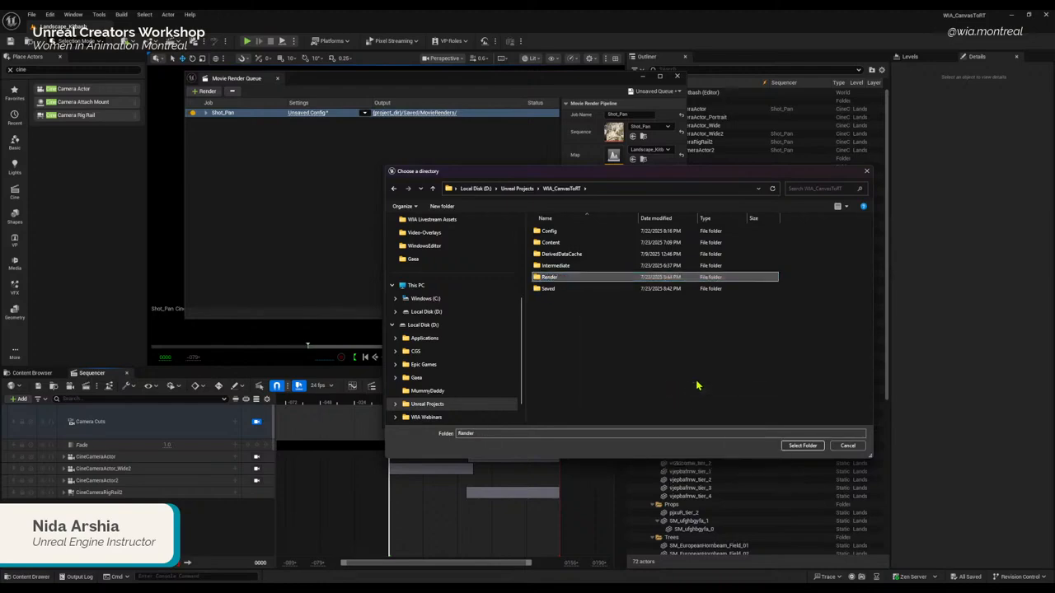
Step: Create a V001 folder inside Render, choose it as the output directory, and accept the render configuration
key(Return)
key(ctrl+shift+n)
text(V001)
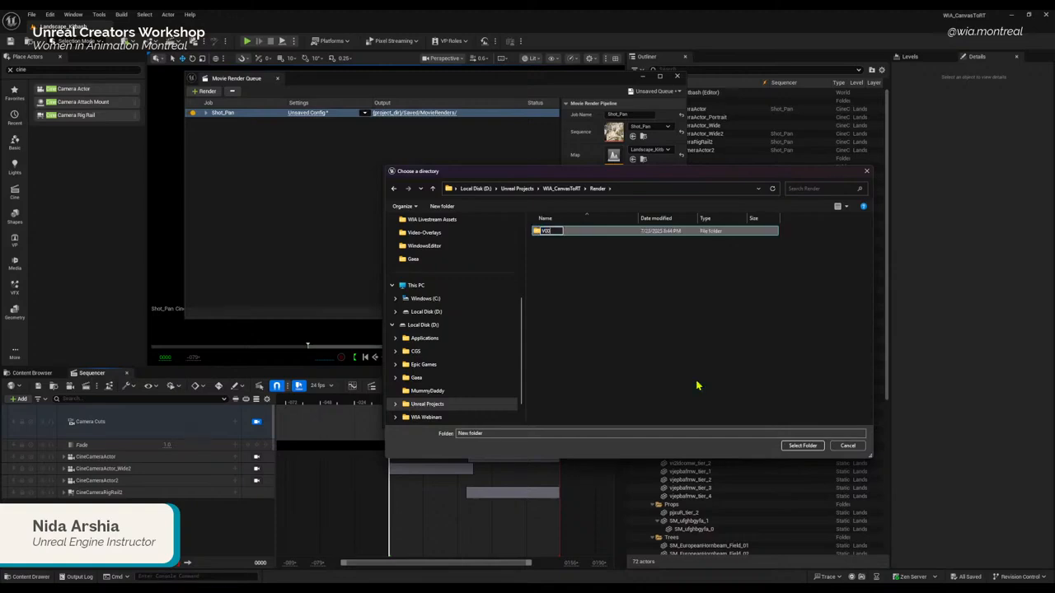
key(Return)
key(Return)
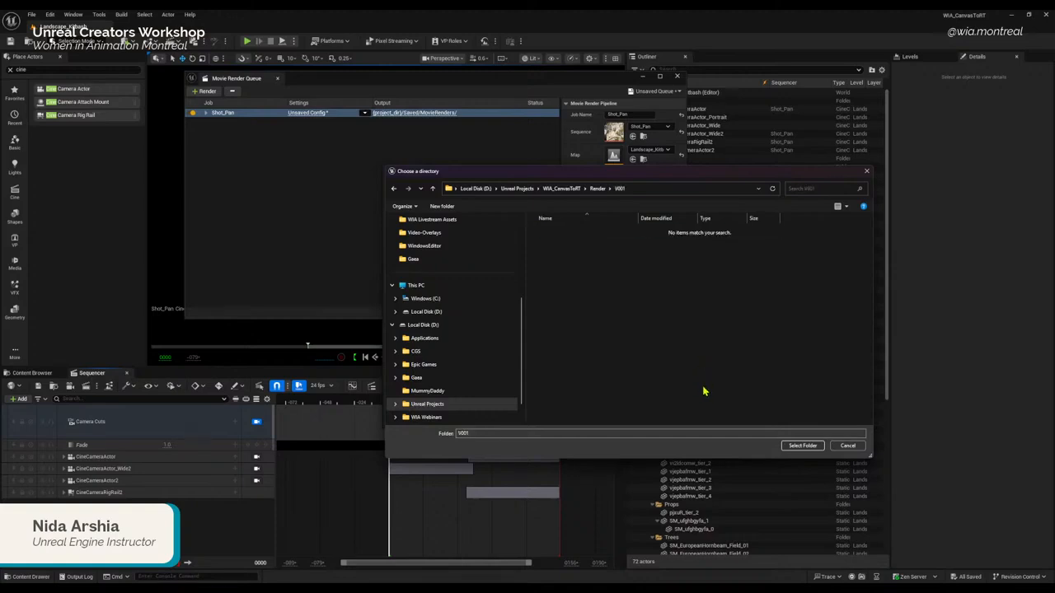
click(810, 447)
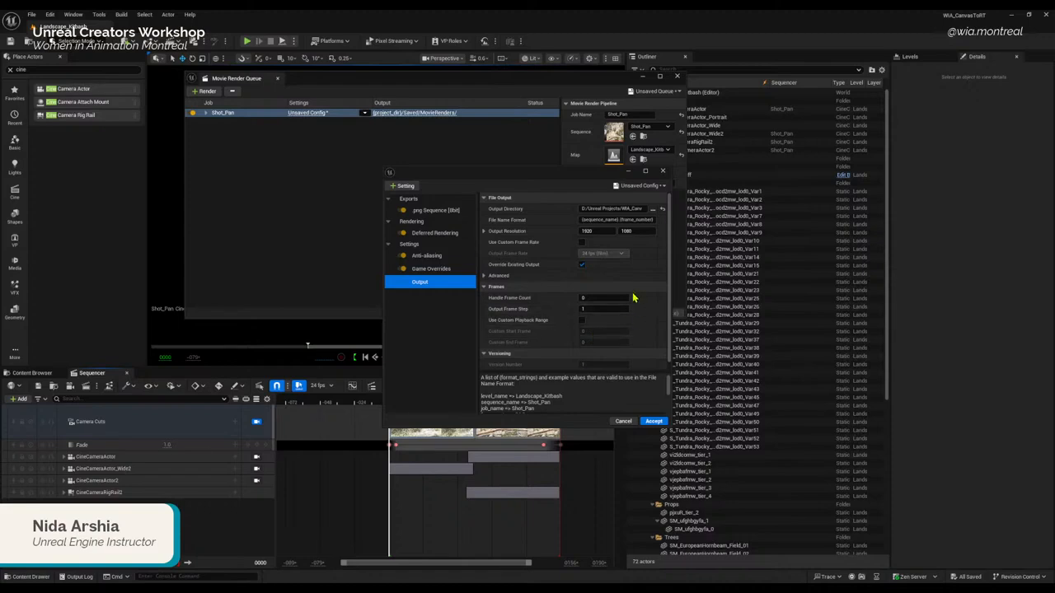
scroll(577, 263, down, 1)
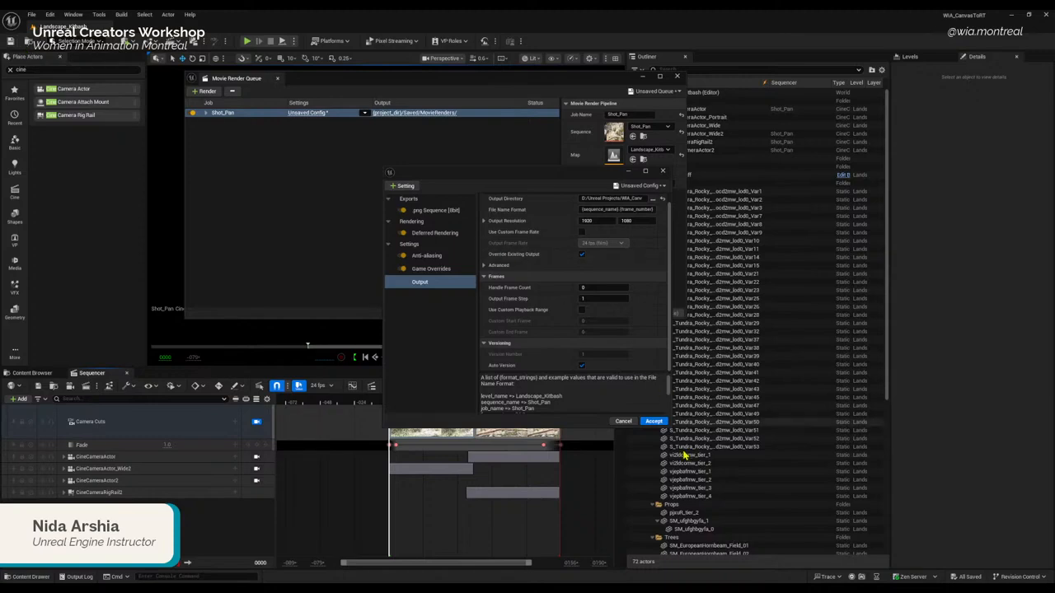
click(652, 421)
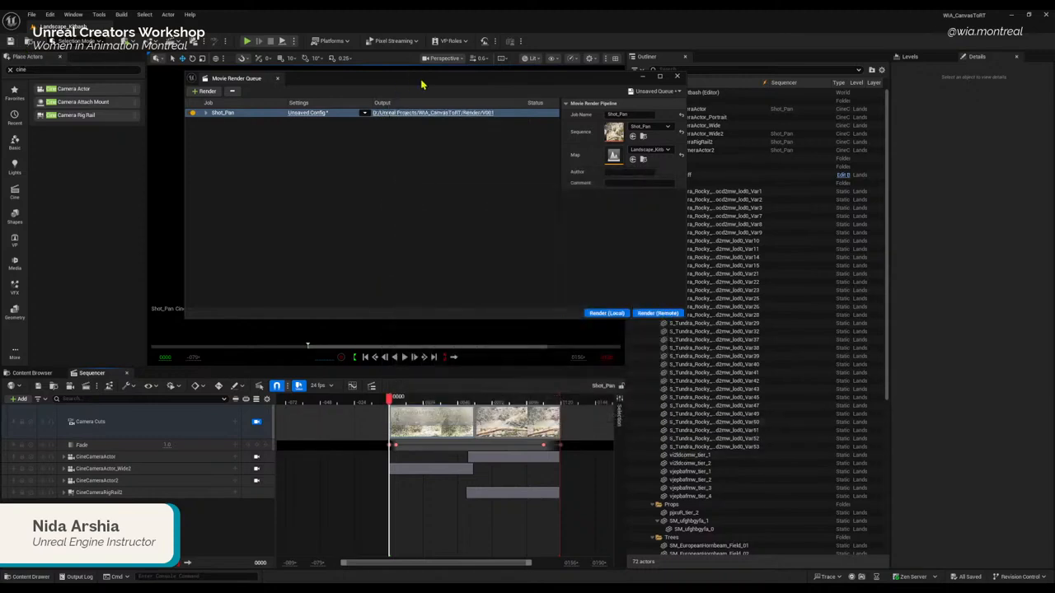
Step: Switch the viewport's view mode to Unlit and start rendering the Shot_Pan job locally
drag(424, 82, 468, 290)
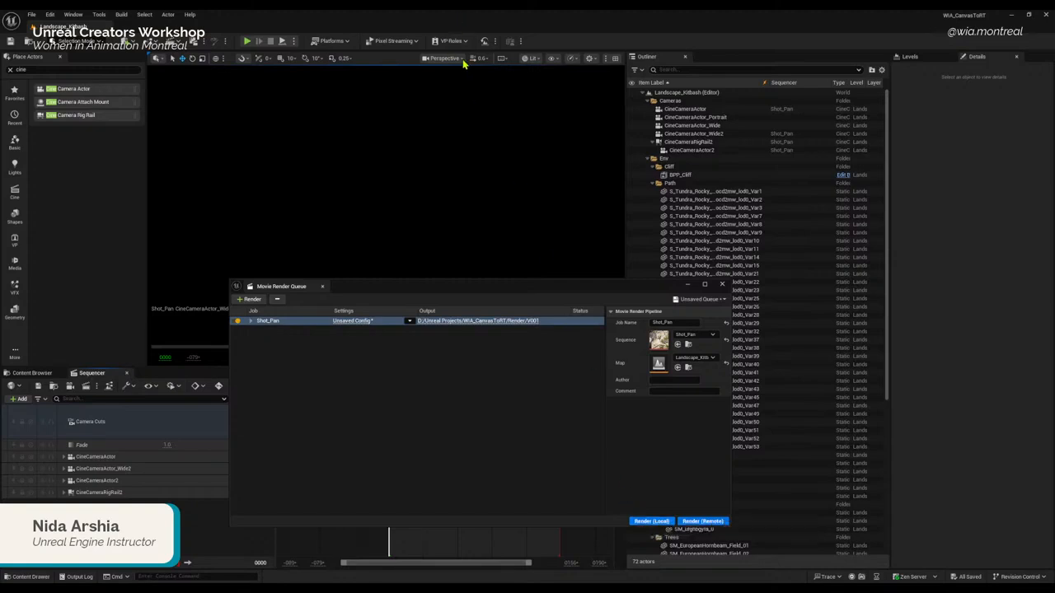
click(531, 59)
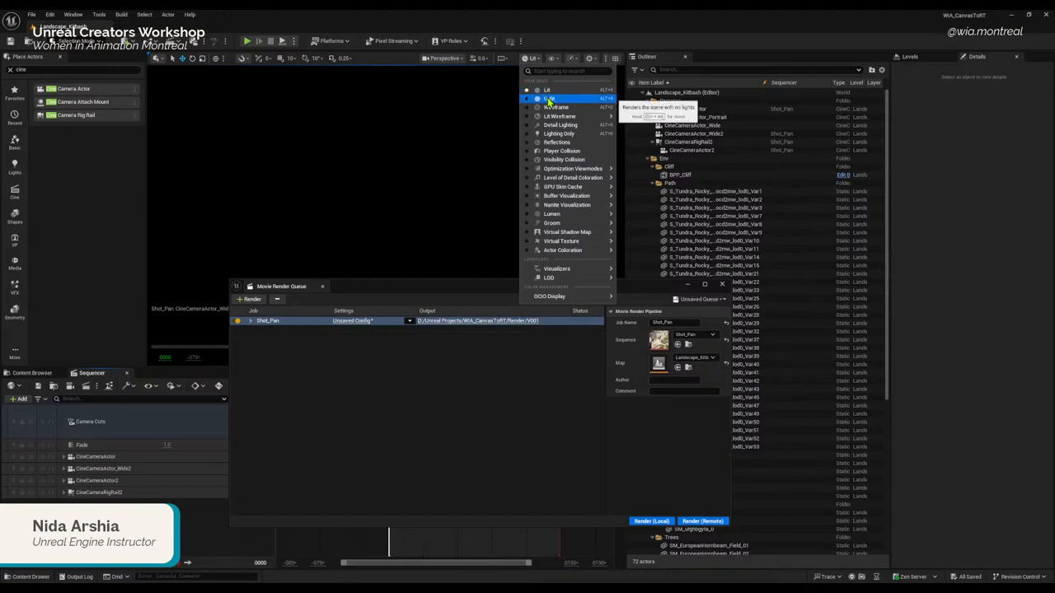
click(548, 98)
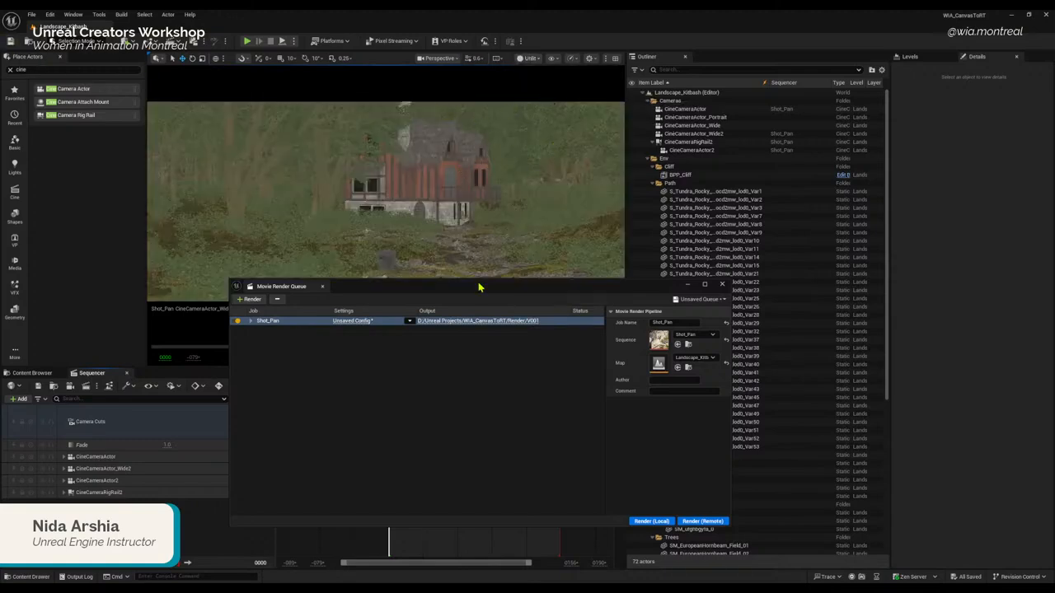
drag(489, 287, 474, 241)
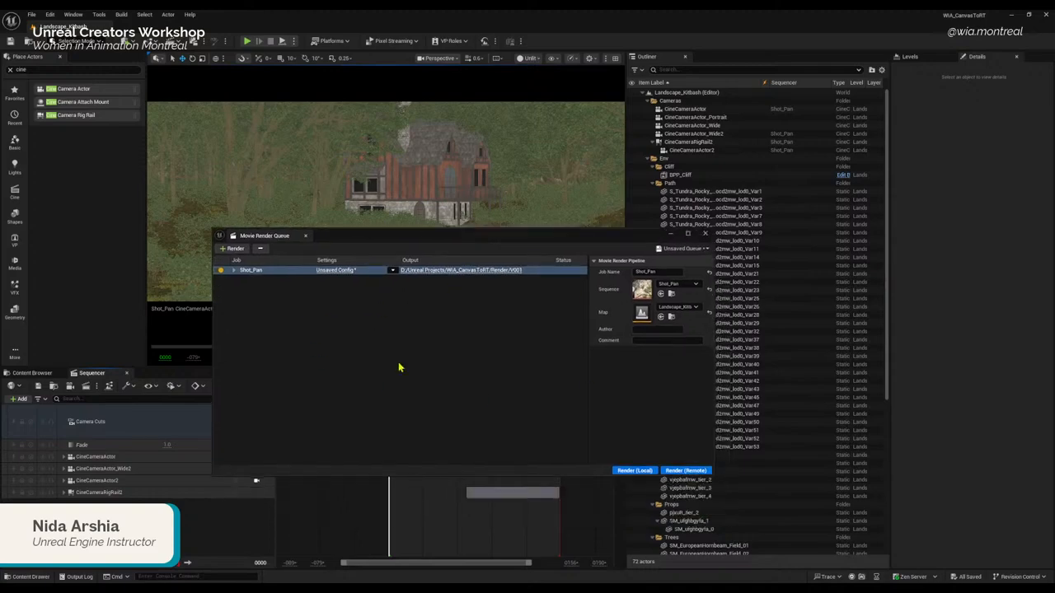
click(637, 474)
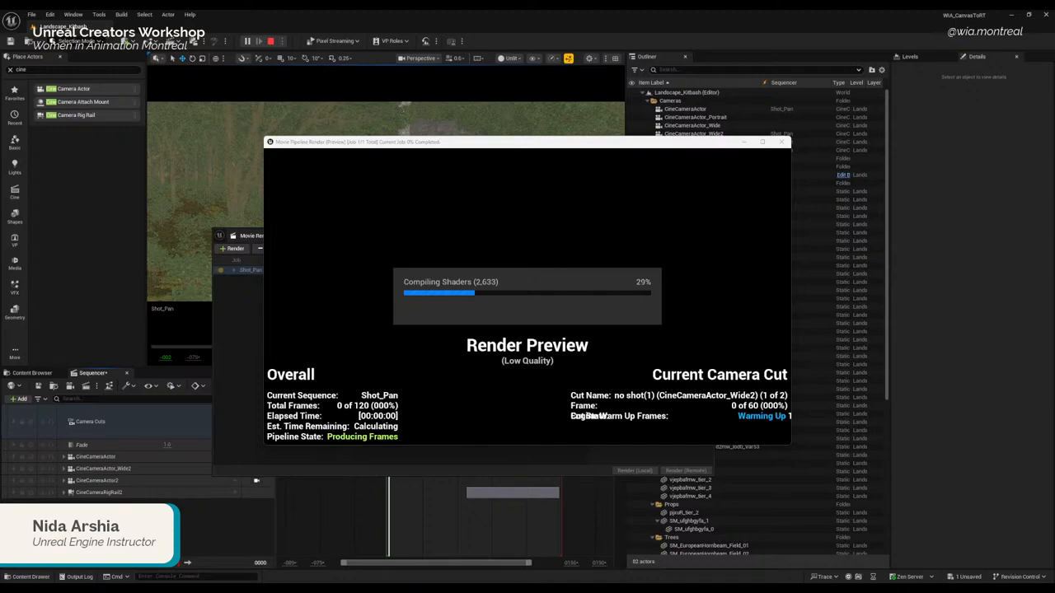
Step: Switch to DaVinci Resolve by searching for it in the system's app search and launching it
key(super)
text(da vinc)
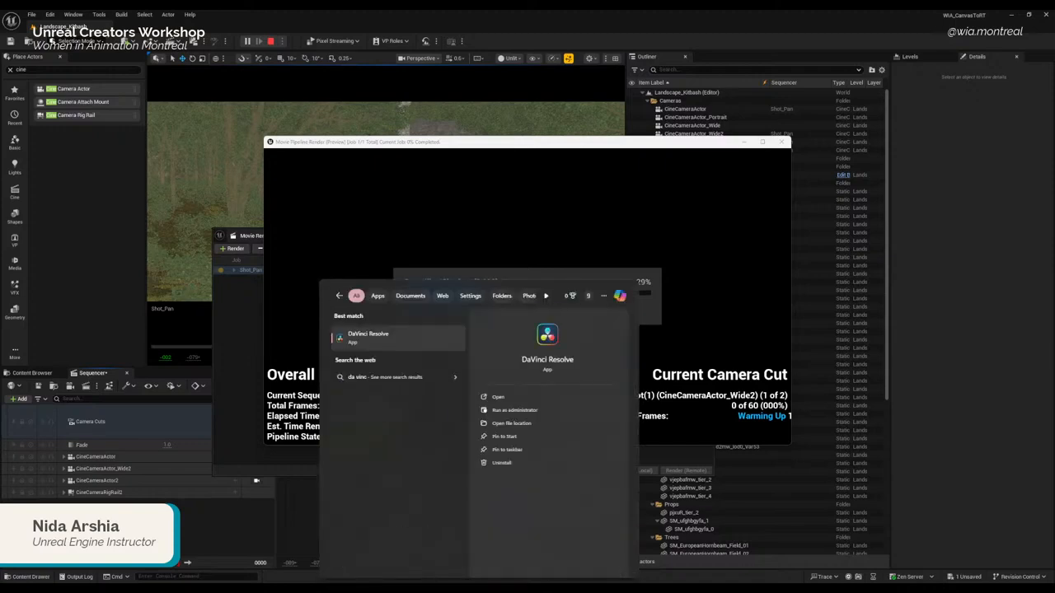
key(Return)
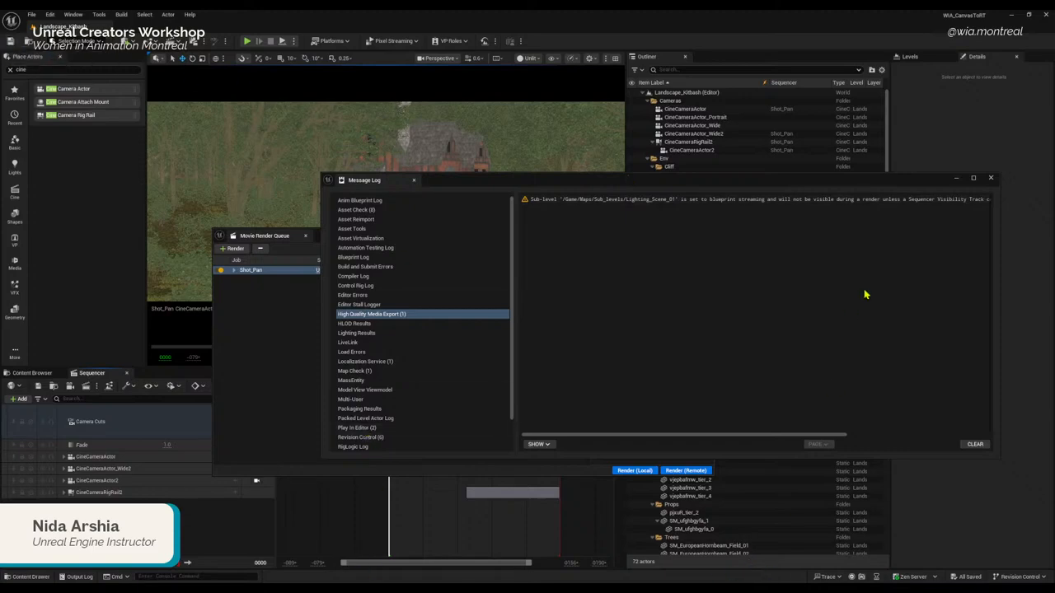
key(super)
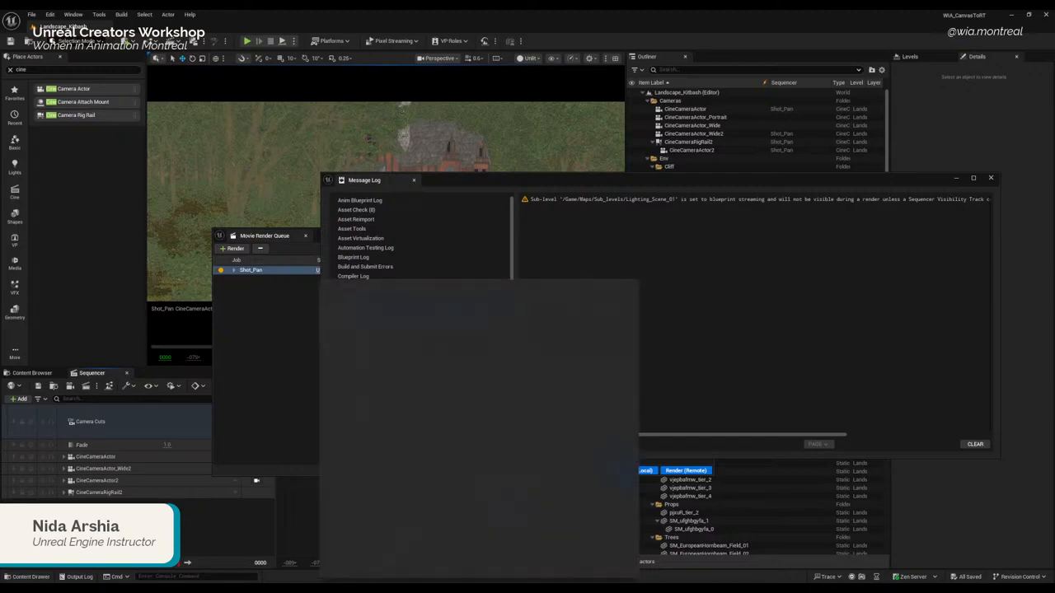
text(da vi)
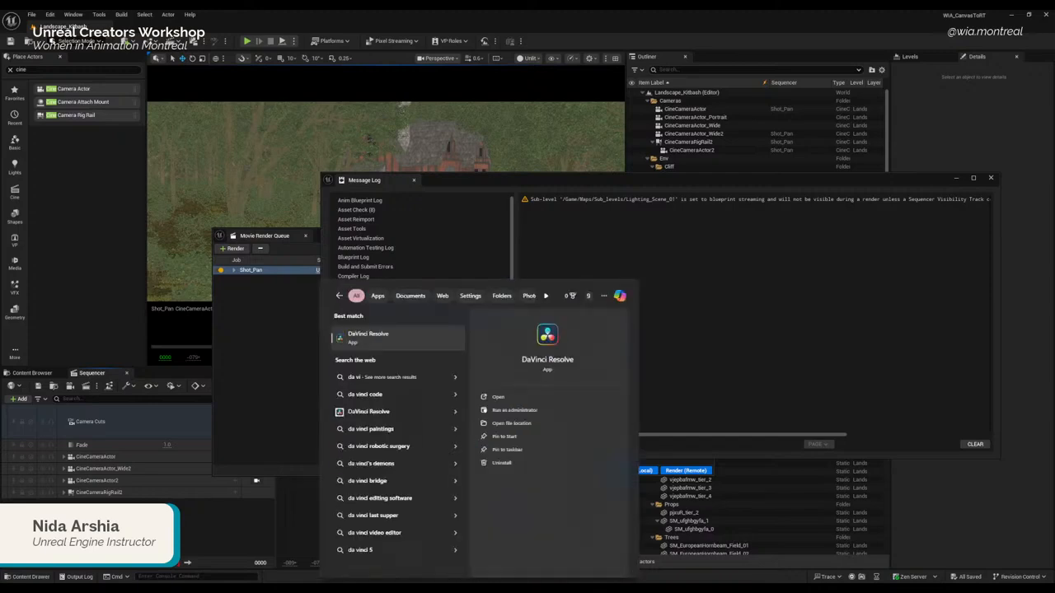
click(375, 342)
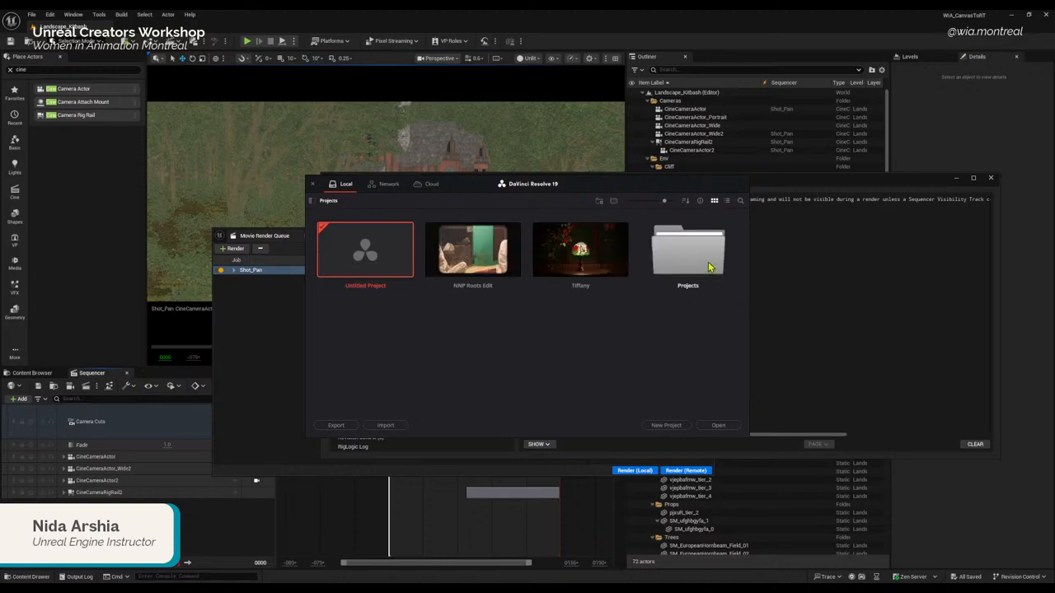
Step: Create a new project with the default name and skip the offered software update
click(679, 426)
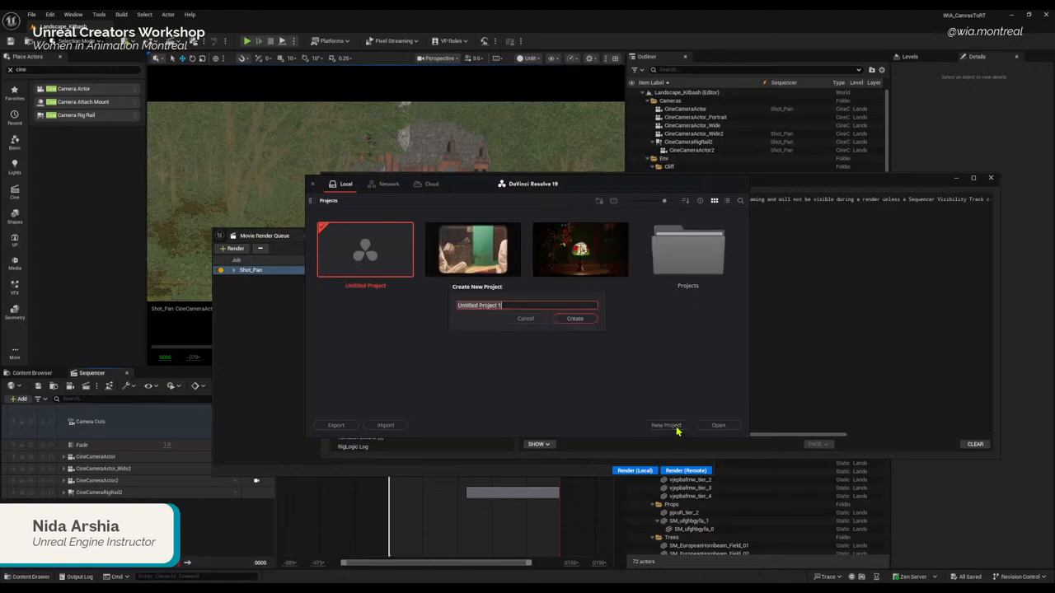
click(575, 319)
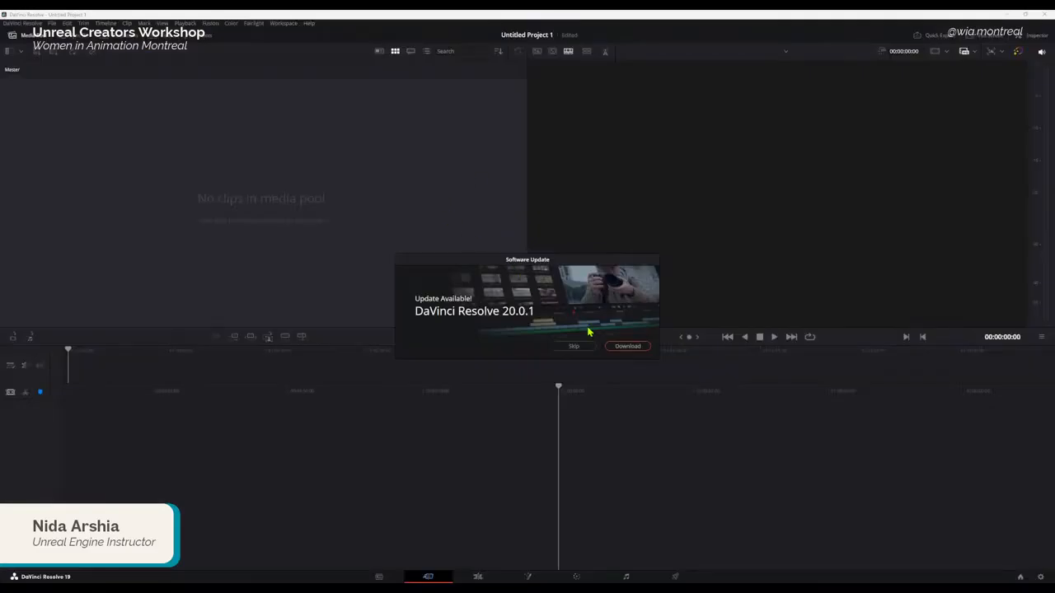
click(582, 346)
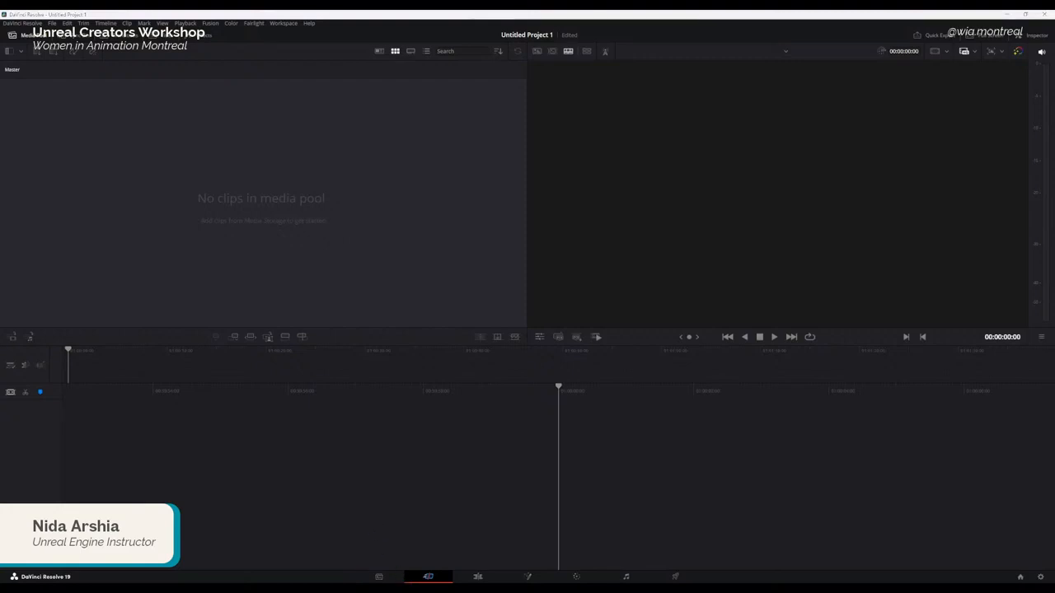
Step: Switch to File Explorer and browse to the Render folder in D:\Unreal Projects\WIA_CanvasToRT
key(super+e)
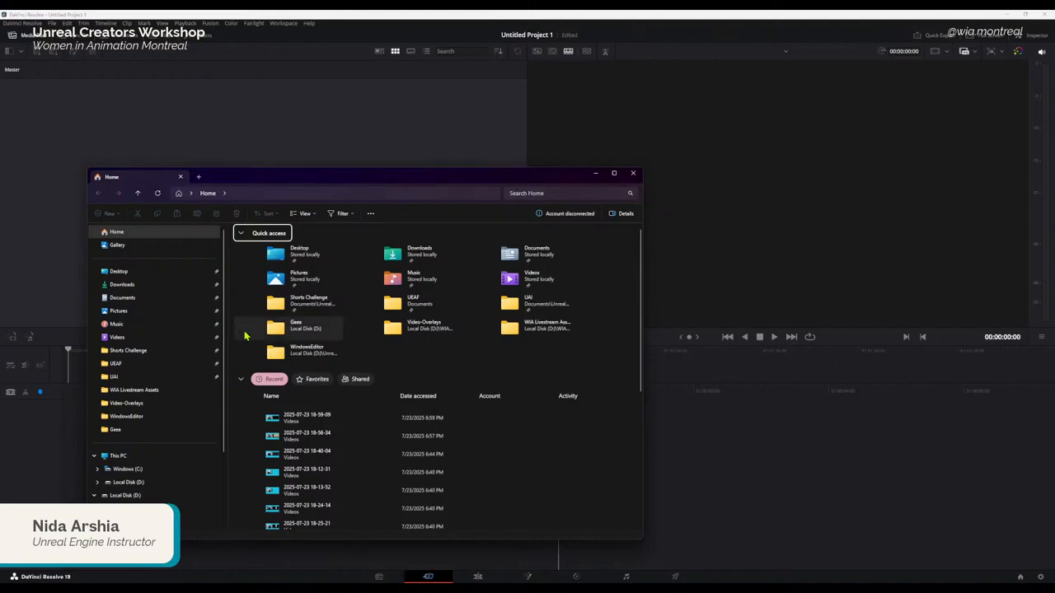
scroll(169, 465, down, 2)
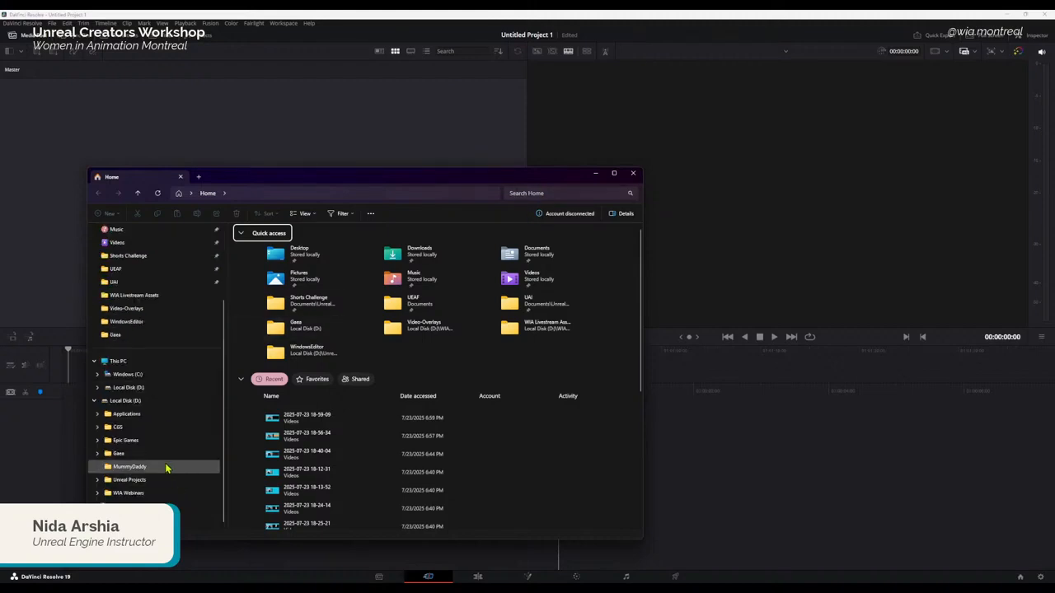
click(140, 402)
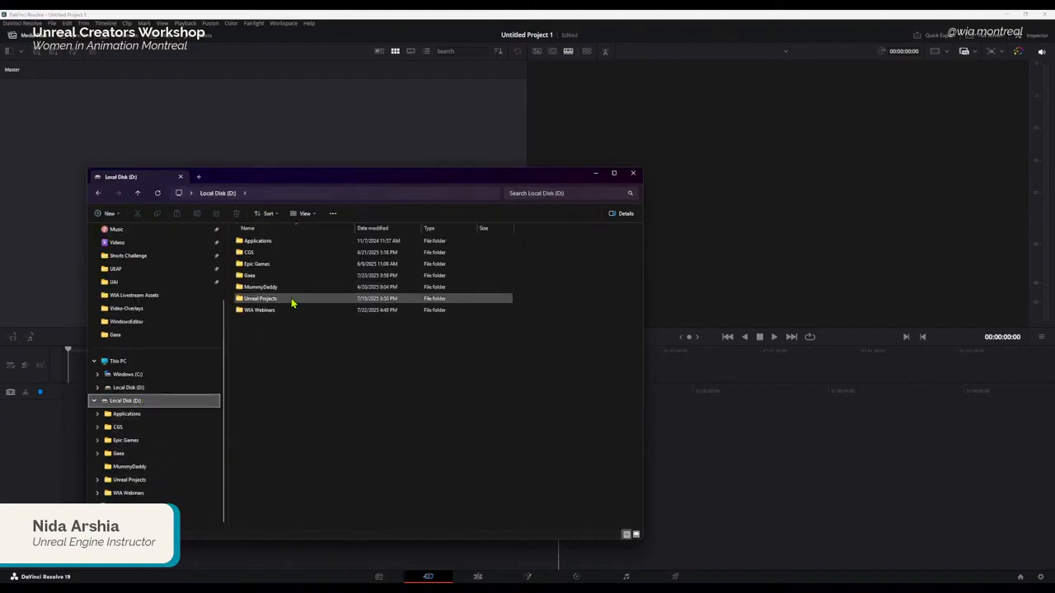
double_click(290, 299)
double_click(283, 372)
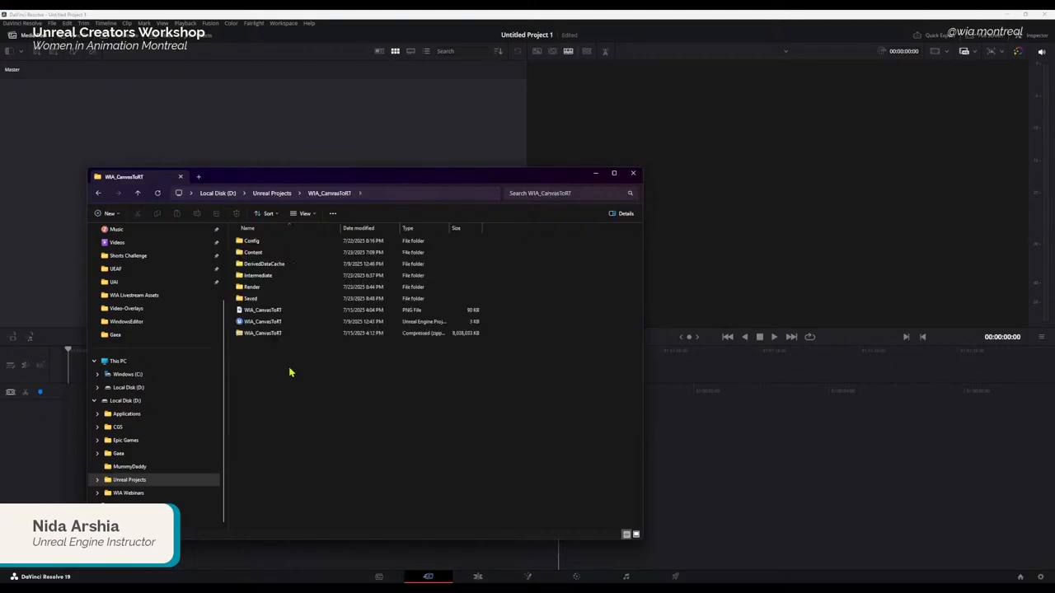
double_click(262, 288)
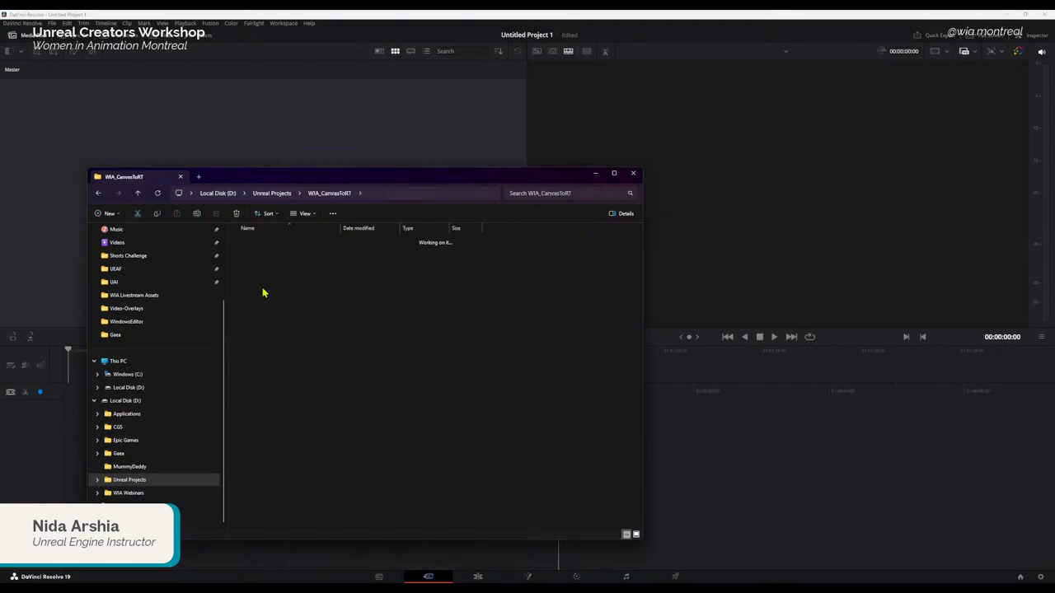
Step: Add the V001 folder from File Explorer to DaVinci Resolve's media pool and minimize the Explorer window
click(261, 242)
drag(301, 186, 627, 106)
drag(583, 164, 174, 185)
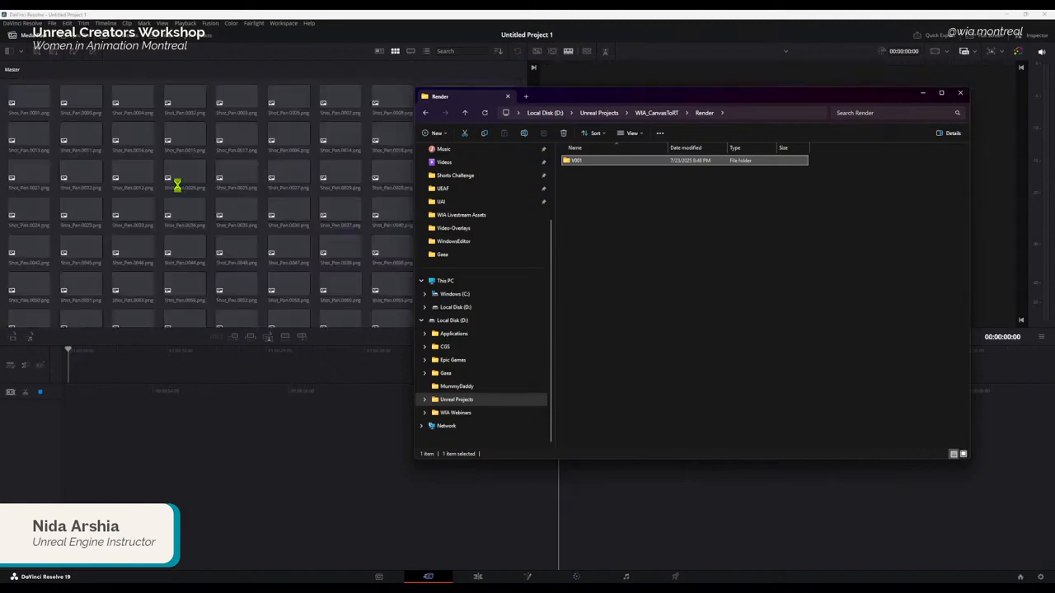
click(922, 93)
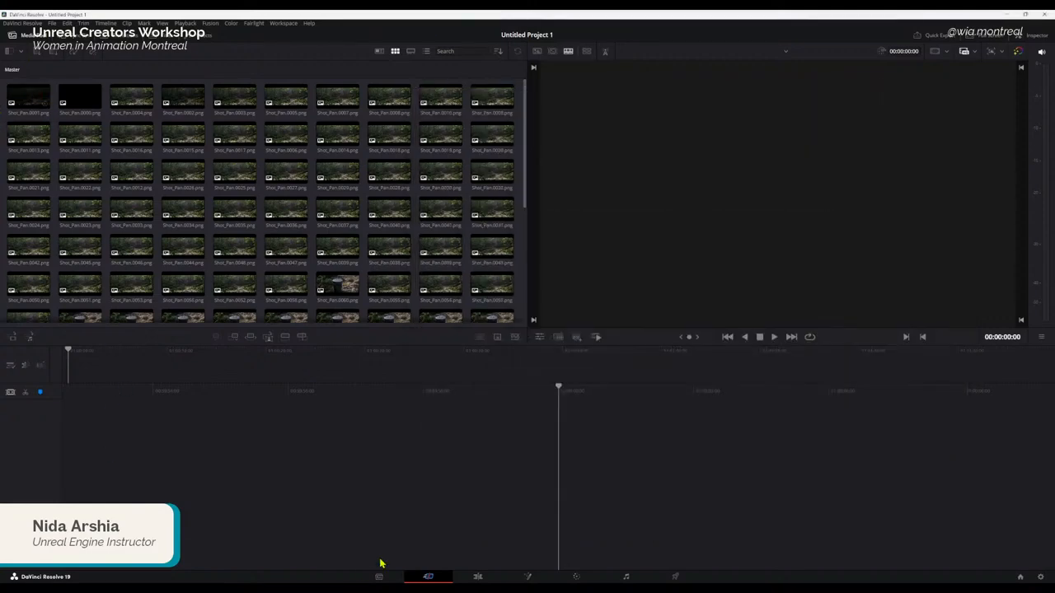
Step: Check the imported frames on the Media page, return to the Cut page, and undo the import
click(381, 577)
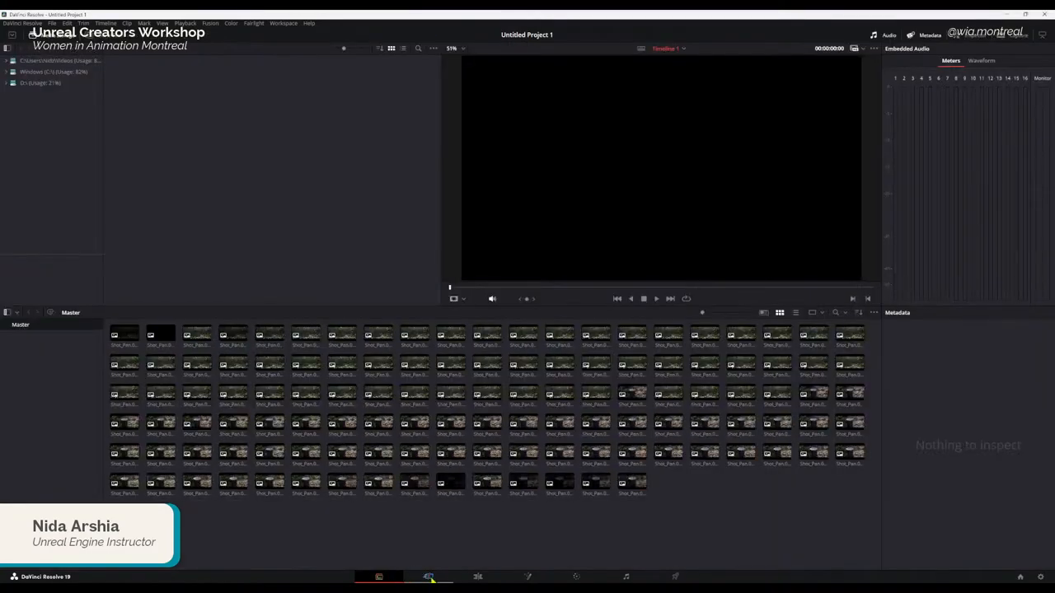
click(430, 579)
click(67, 23)
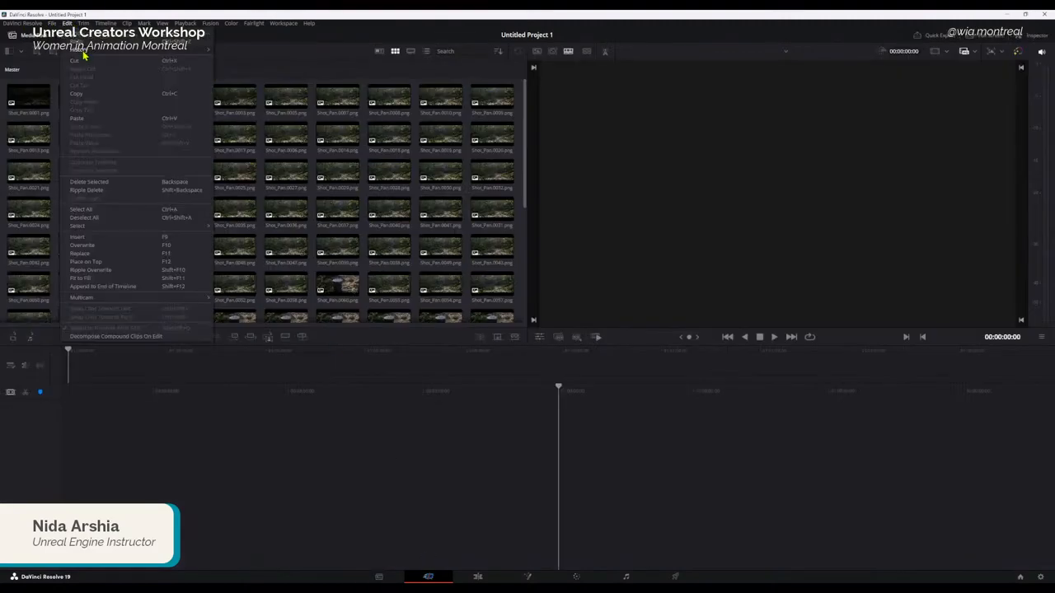
click(85, 38)
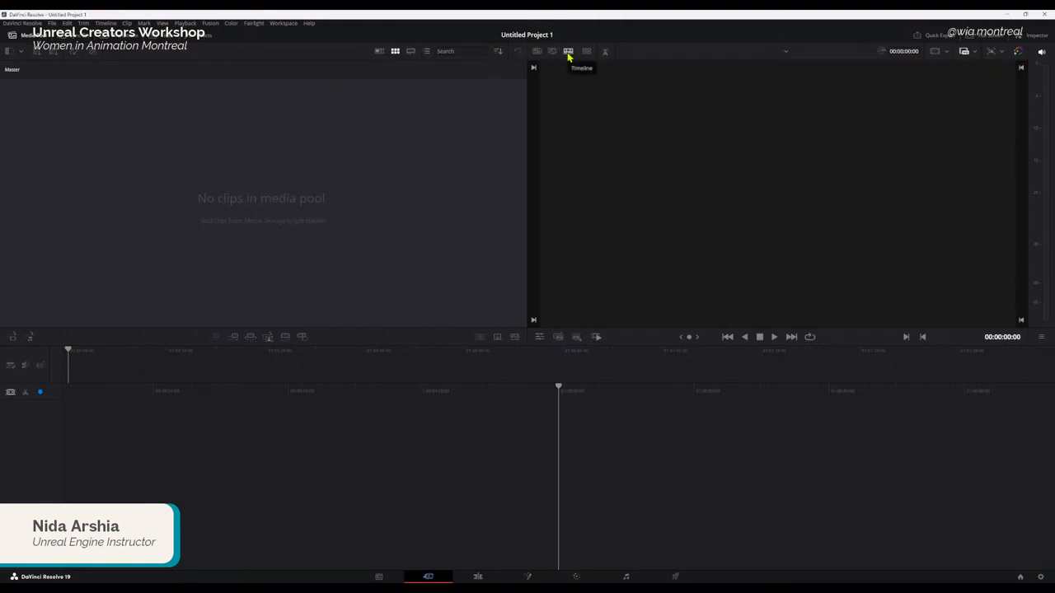
click(551, 52)
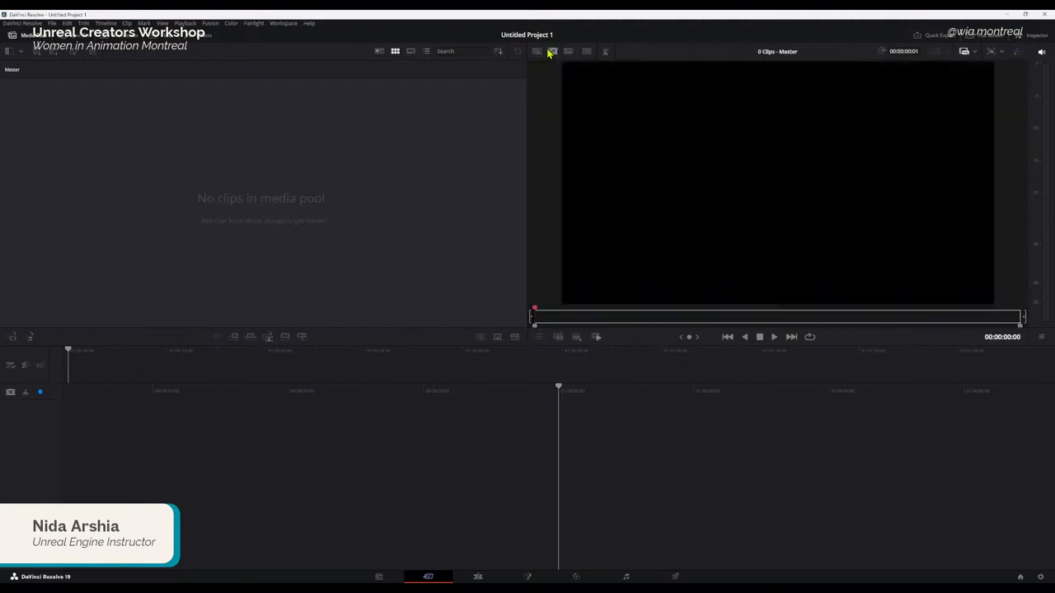
click(537, 51)
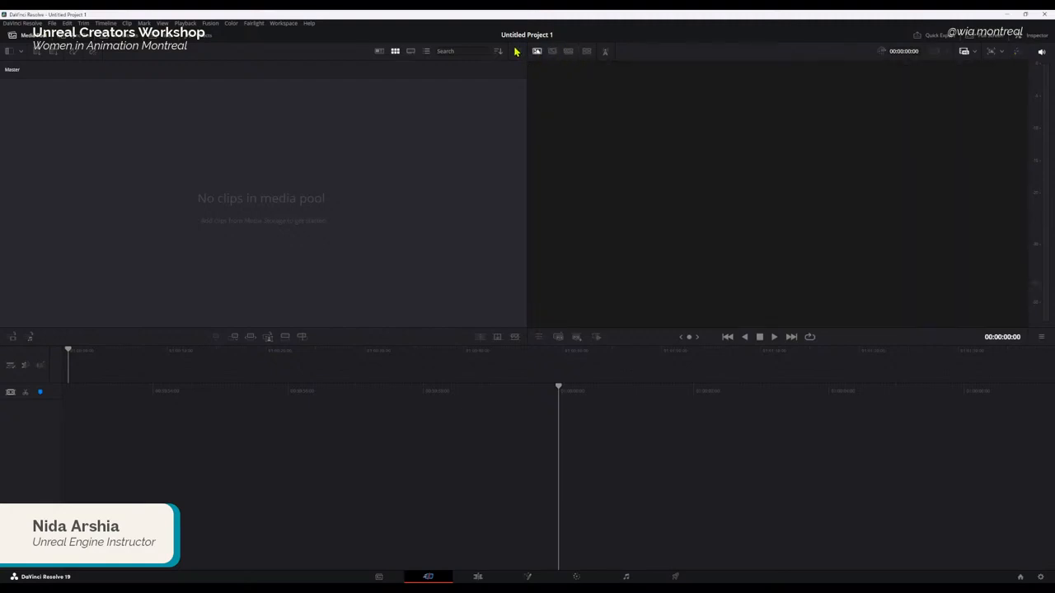
click(500, 52)
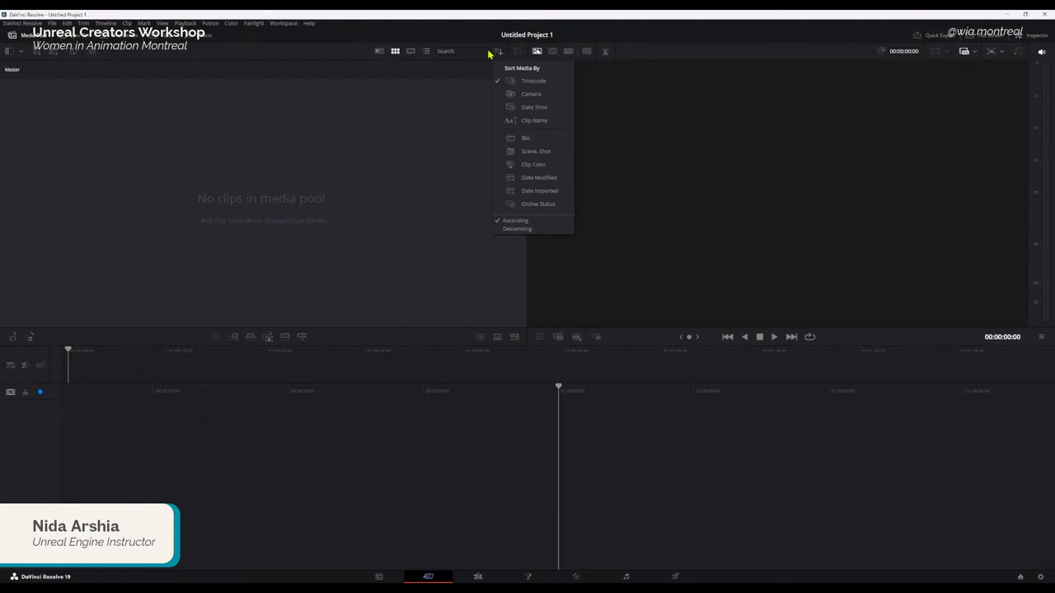
click(43, 56)
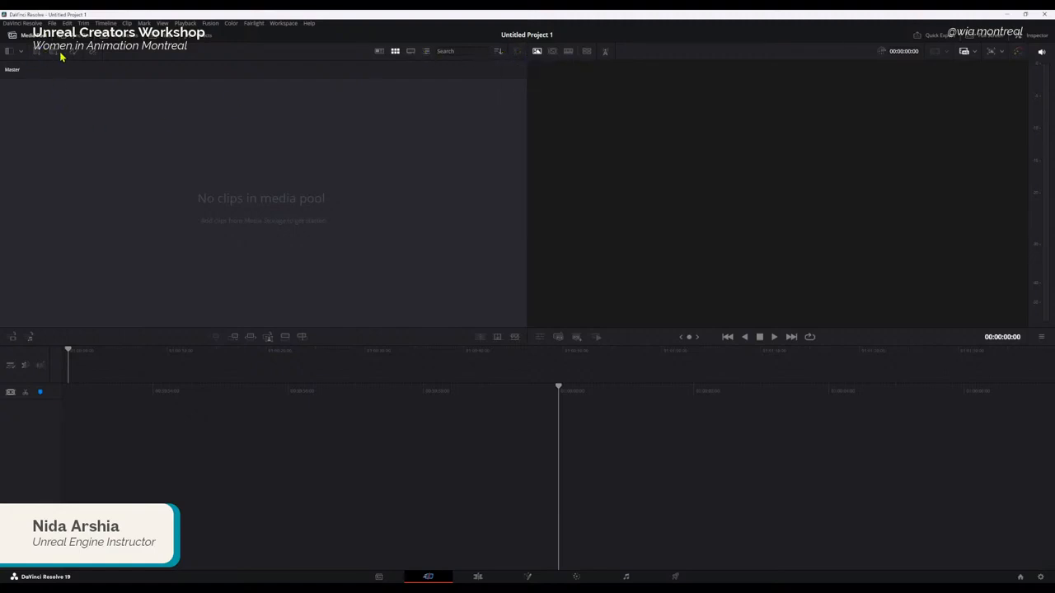
Step: Start a media folder import and copy the Render folder's path from the File Explorer window
click(54, 53)
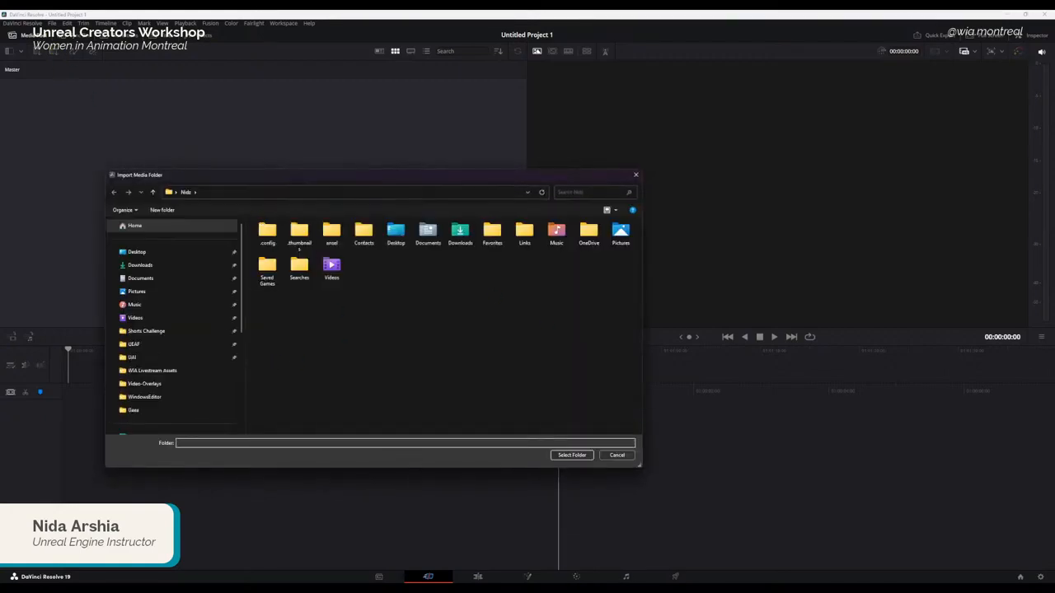
key(alt+Tab)
click(763, 116)
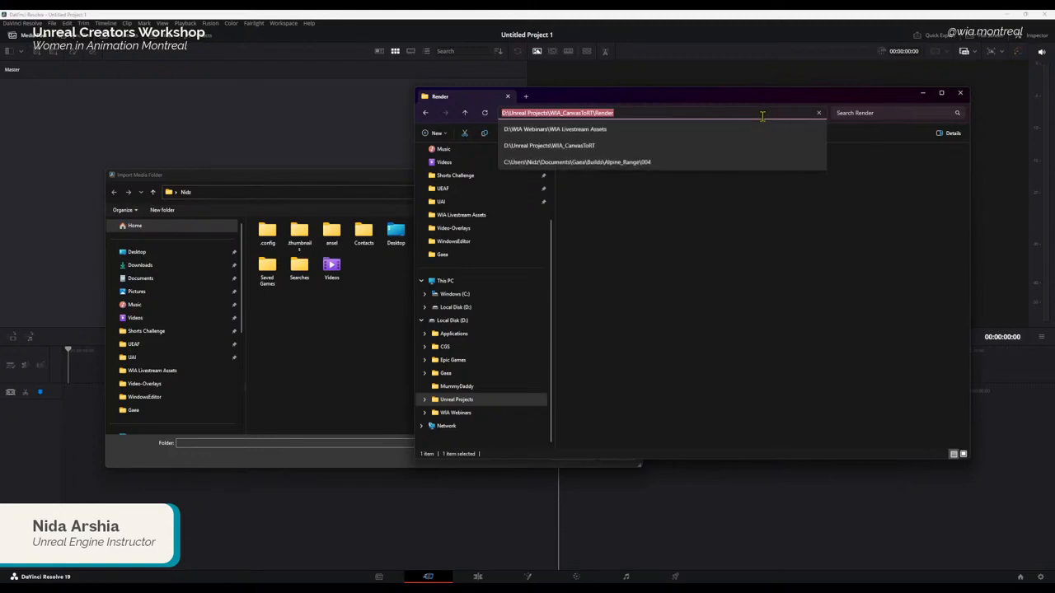
click(922, 92)
click(922, 93)
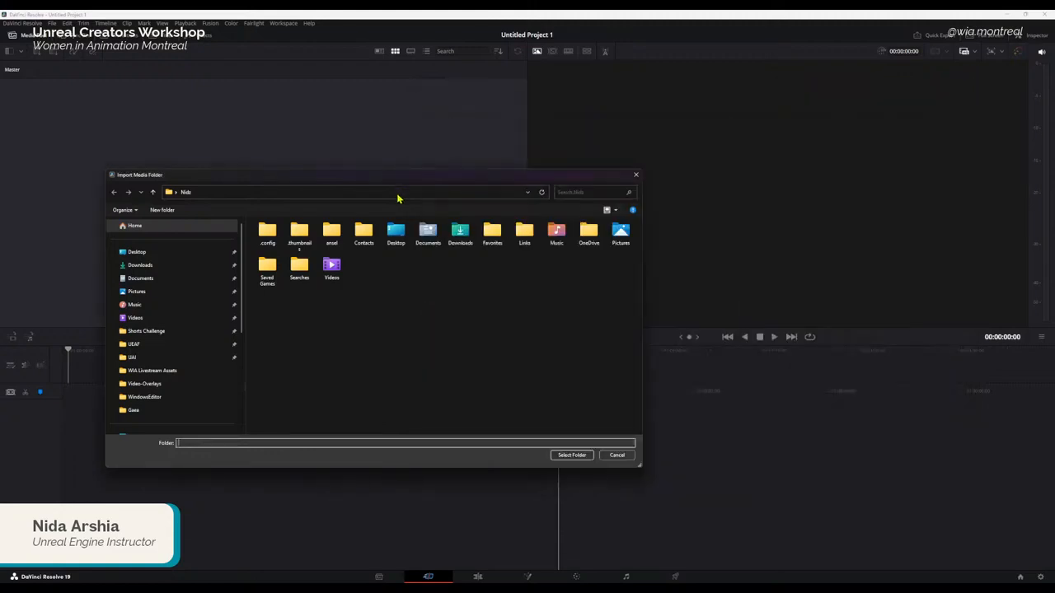
Step: Go to the copied Render path in the import dialog and import its V001 folder into the media pool
click(398, 193)
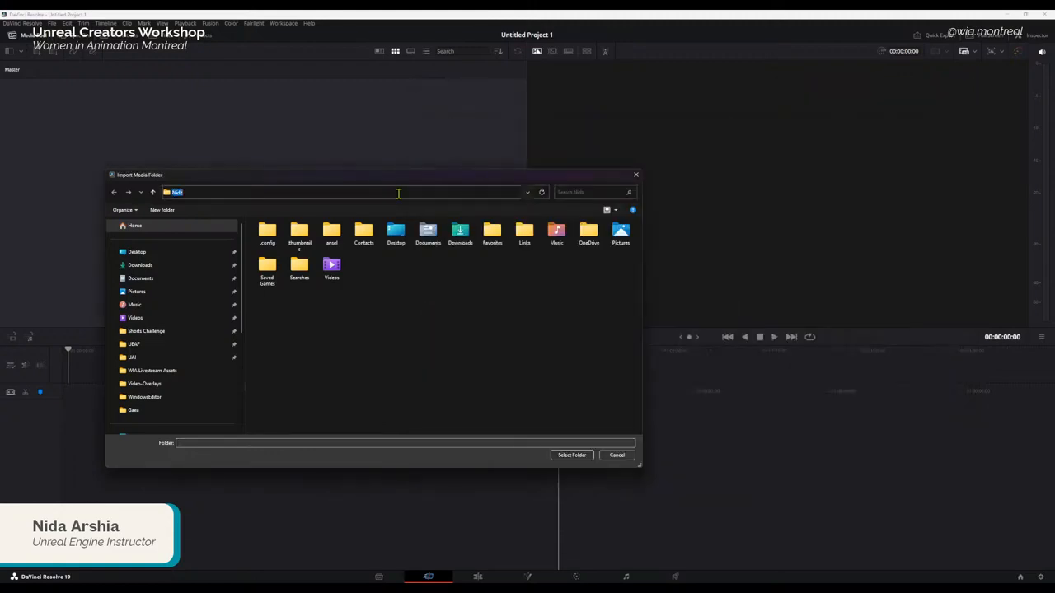
key(ctrl+v)
key(Return)
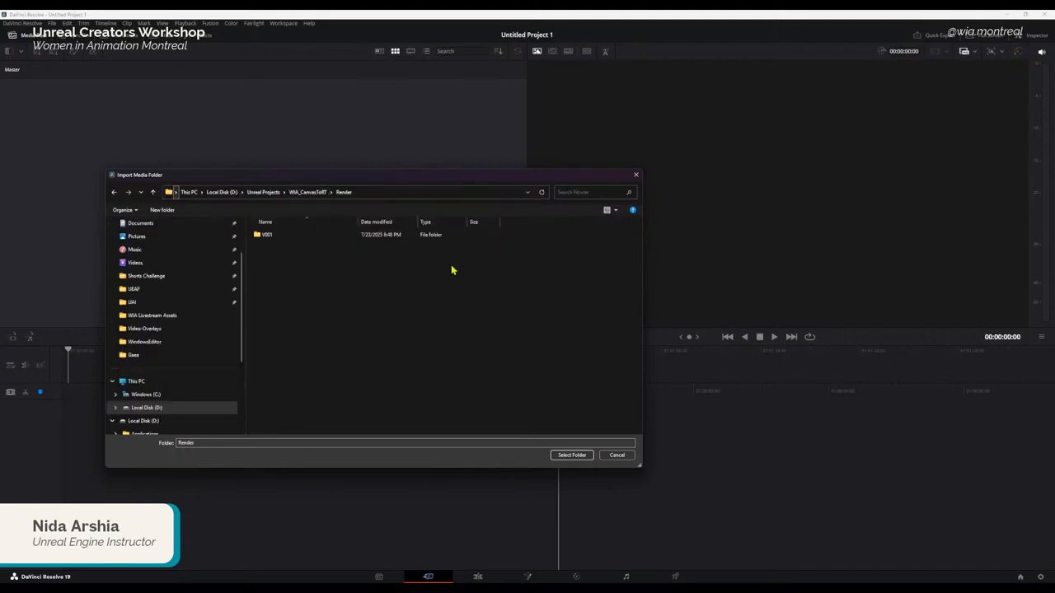
double_click(293, 243)
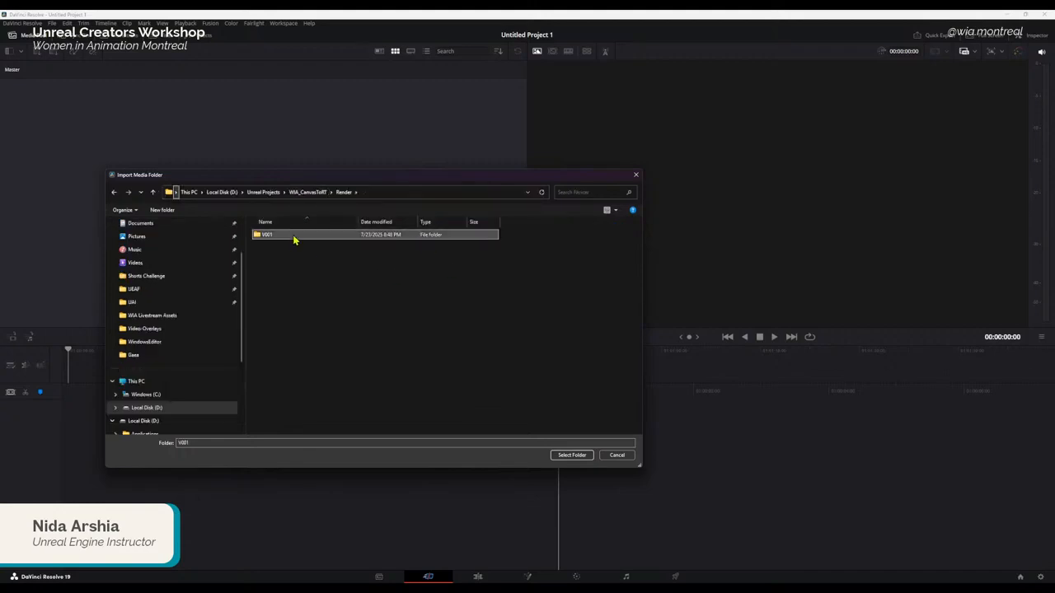
click(570, 455)
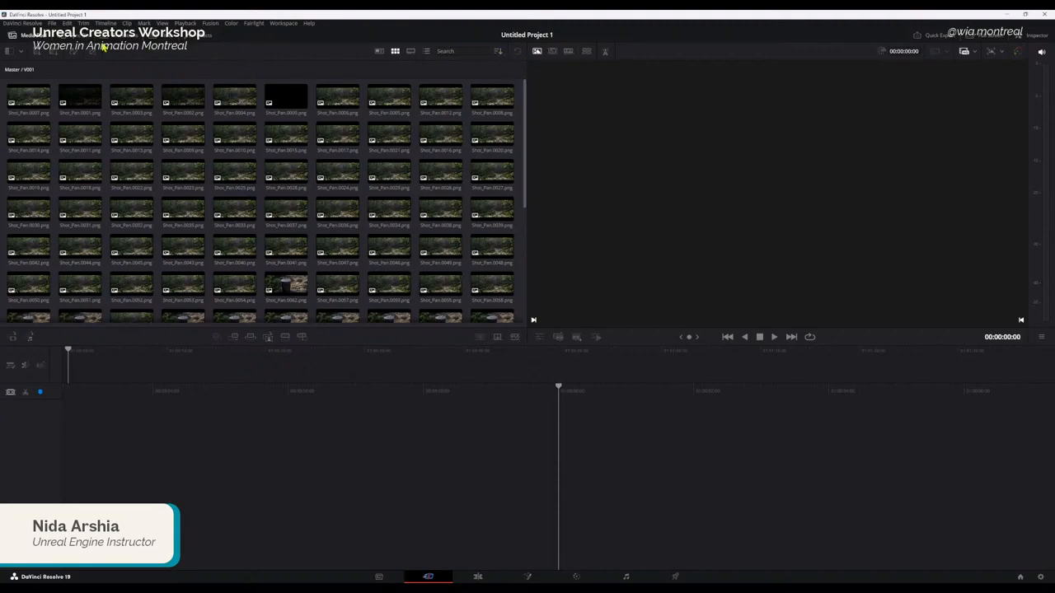
click(53, 51)
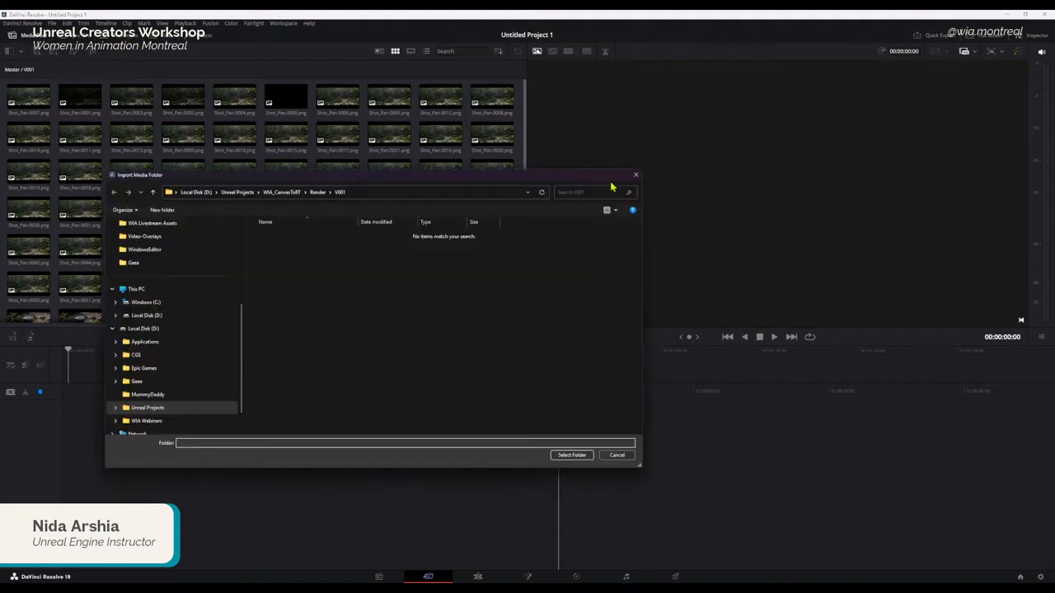
click(635, 175)
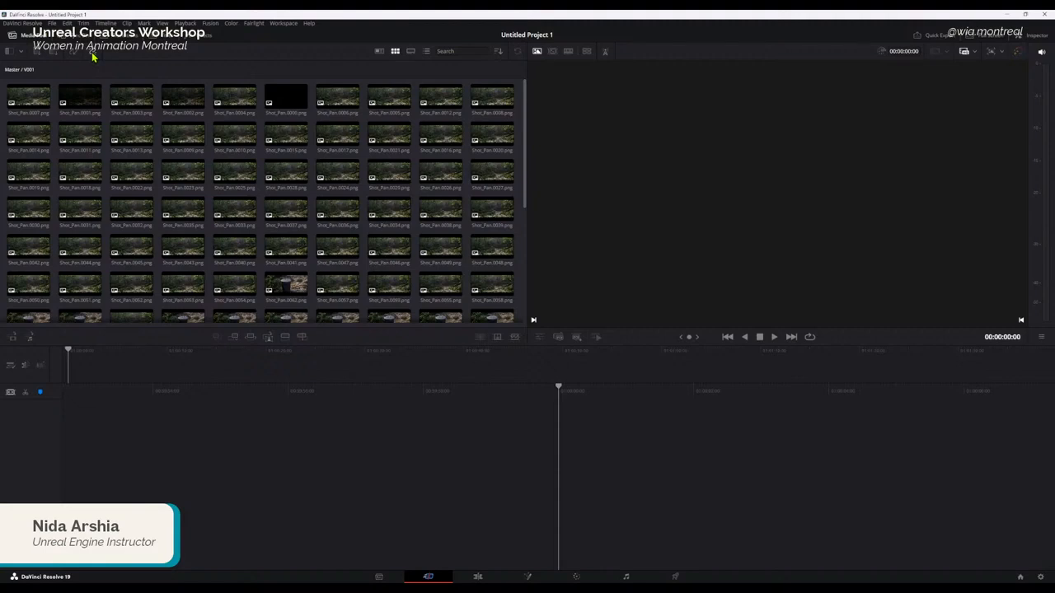
click(92, 53)
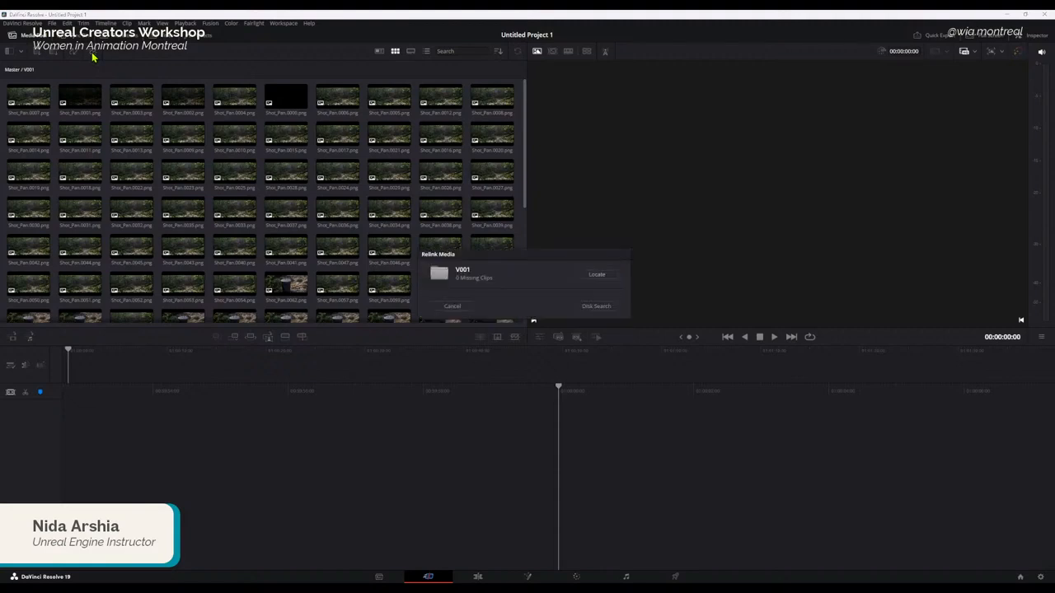
click(466, 308)
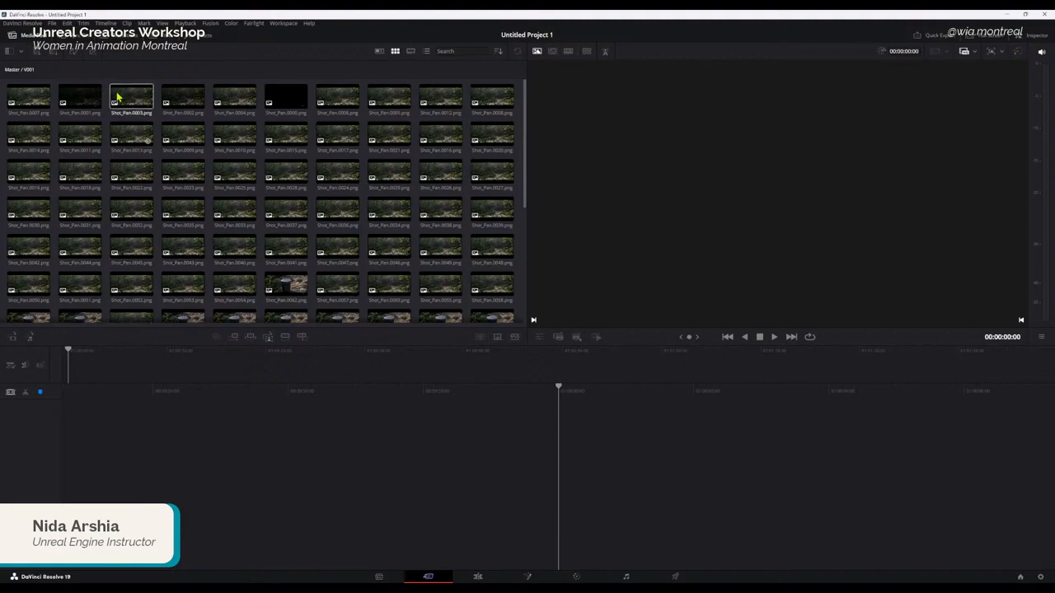
click(21, 52)
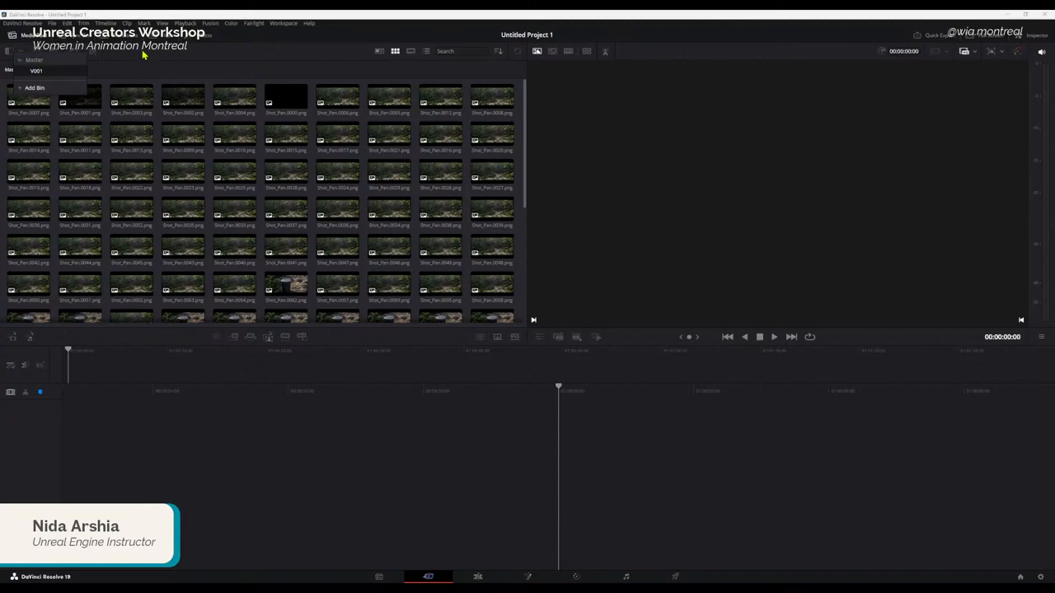
click(36, 70)
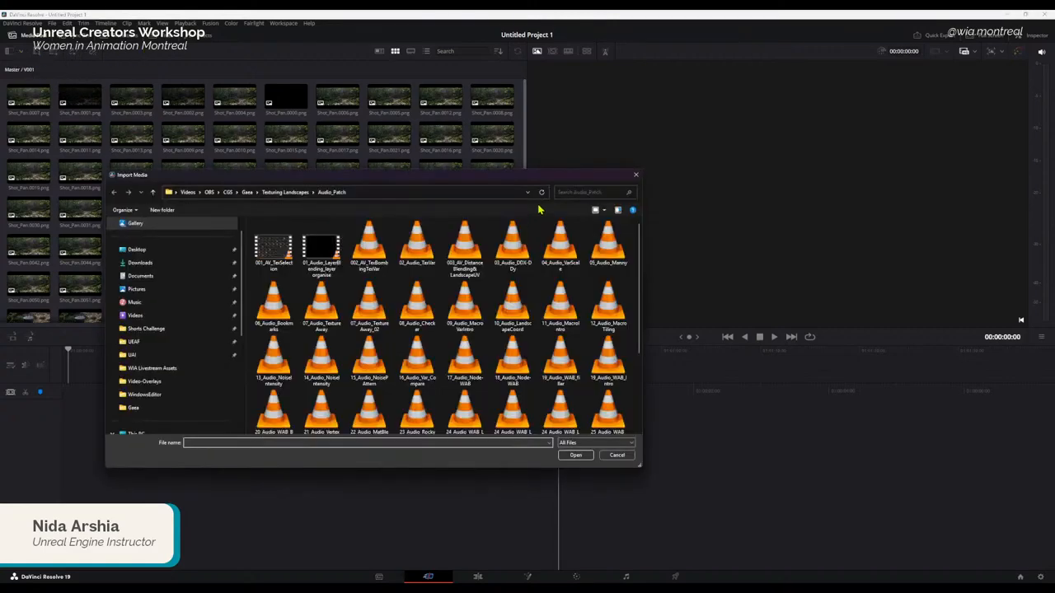
click(635, 175)
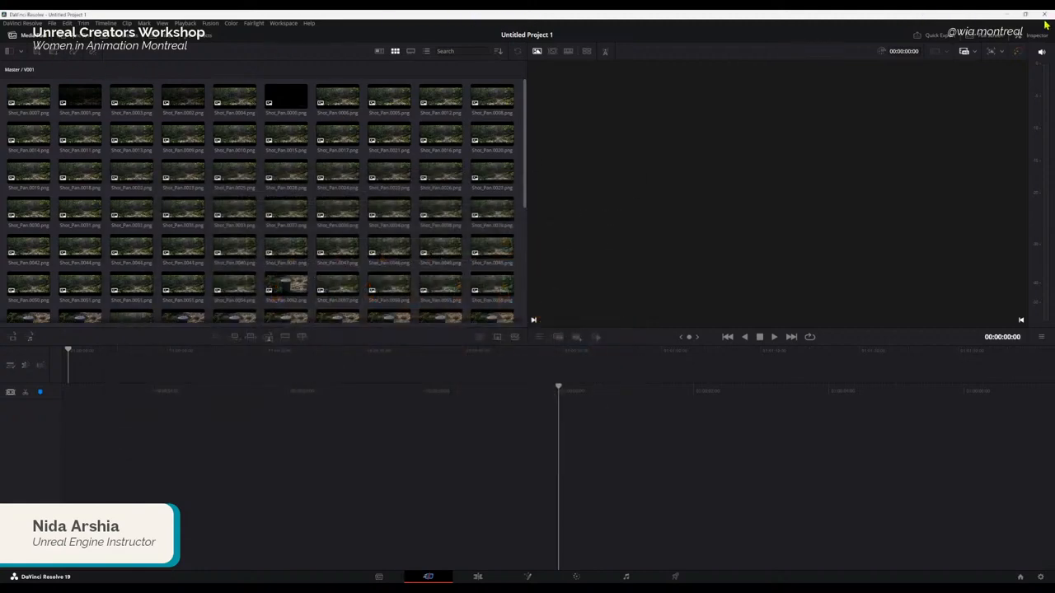
Step: Minimize DaVinci Resolve, switch to the File Explorer window, open the V001 render folder and maximize the window
click(1008, 15)
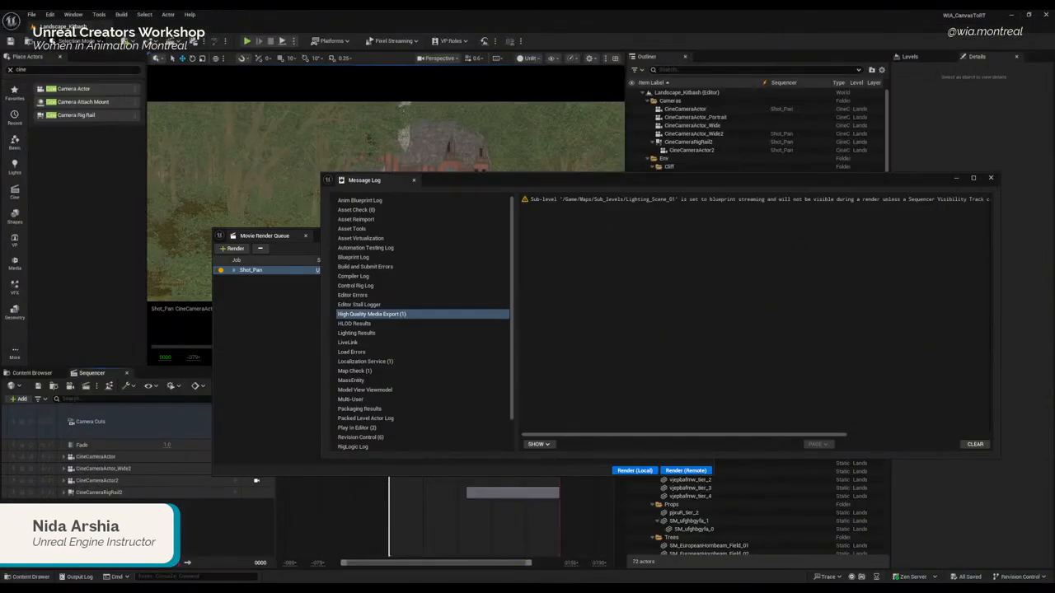
key(alt+Tab)
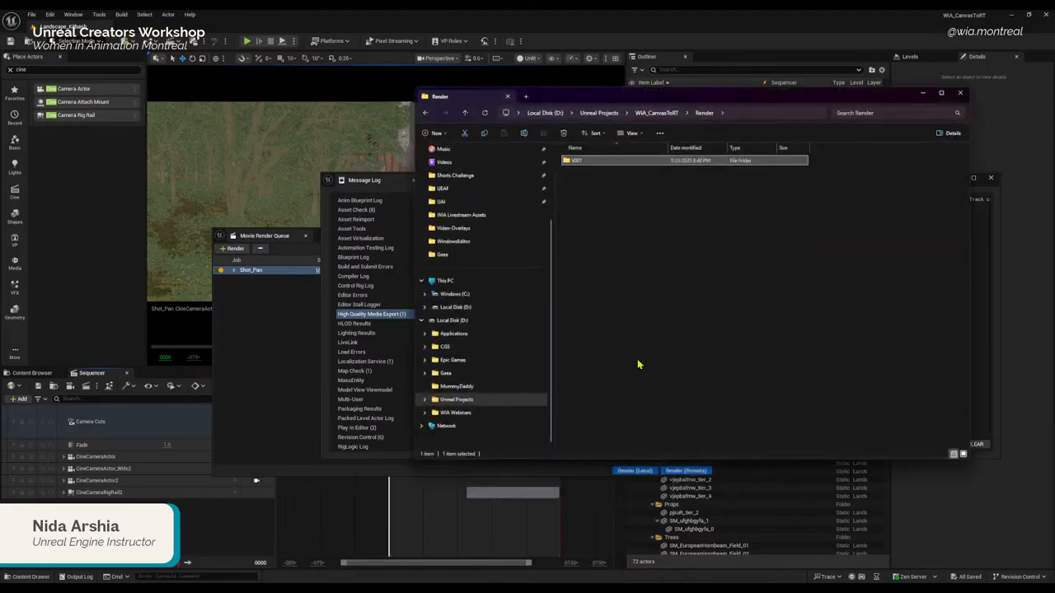
double_click(594, 162)
click(941, 93)
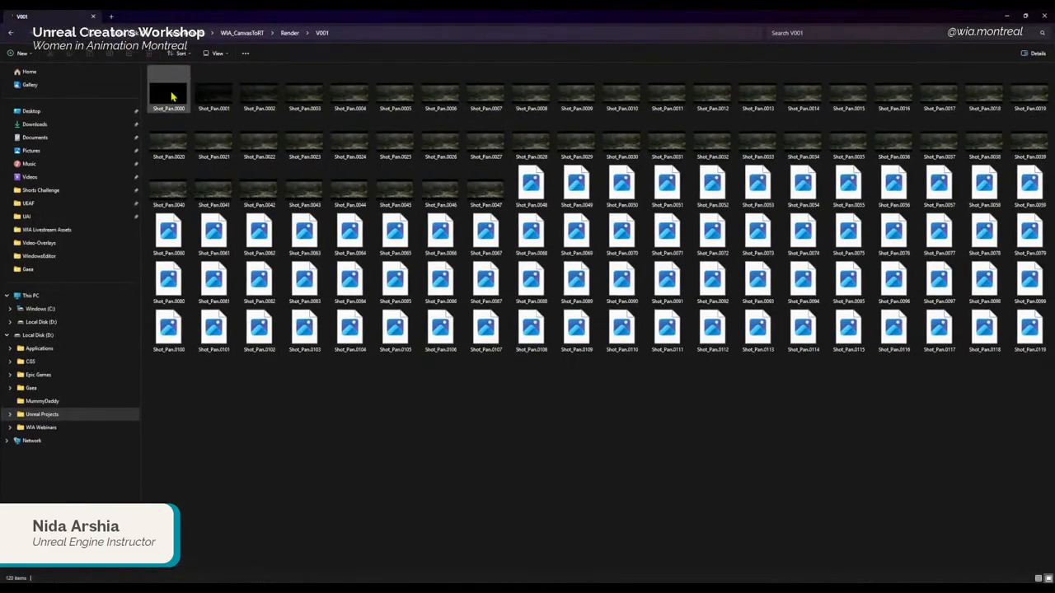
Step: Open the Shot_Pan.0000 frame in the image viewer, examine the rendered frames one by one in both directions, and minimize the viewer
double_click(172, 98)
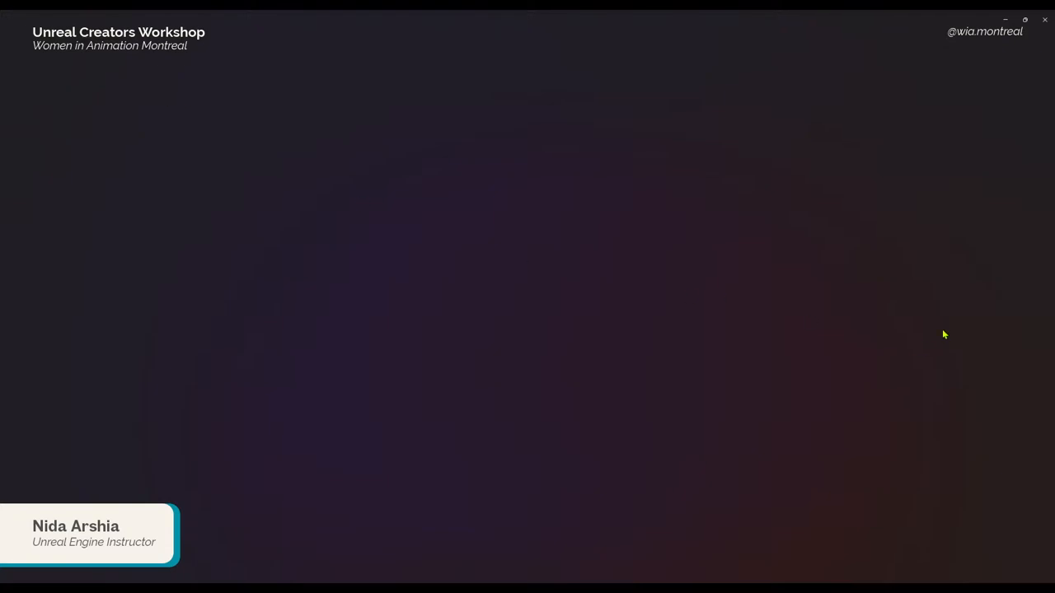
key(Right)
key(Right)
key(Right)
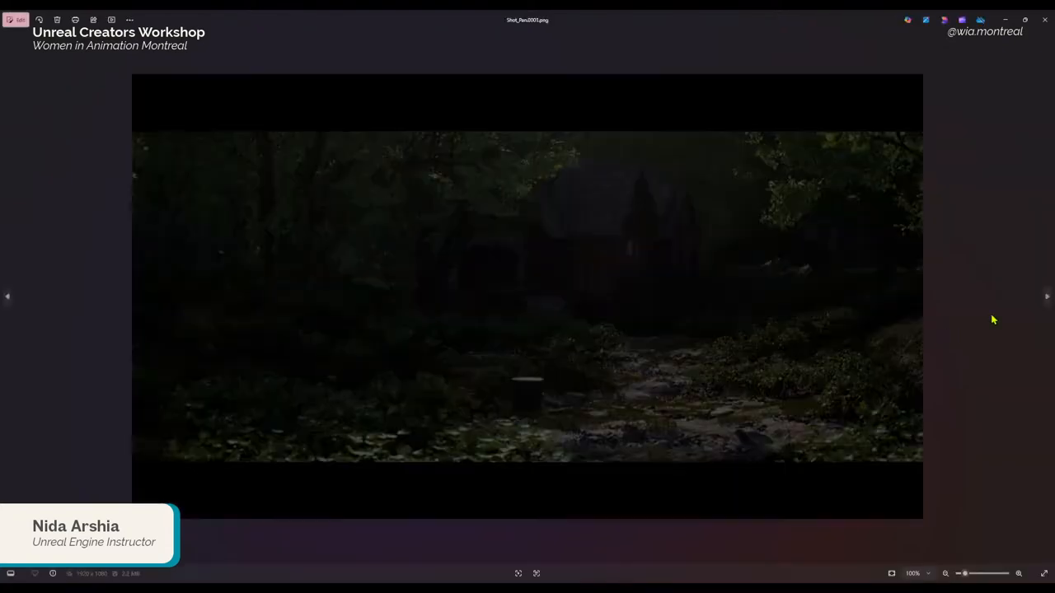
key(Right)
key(Right)
key(Right)
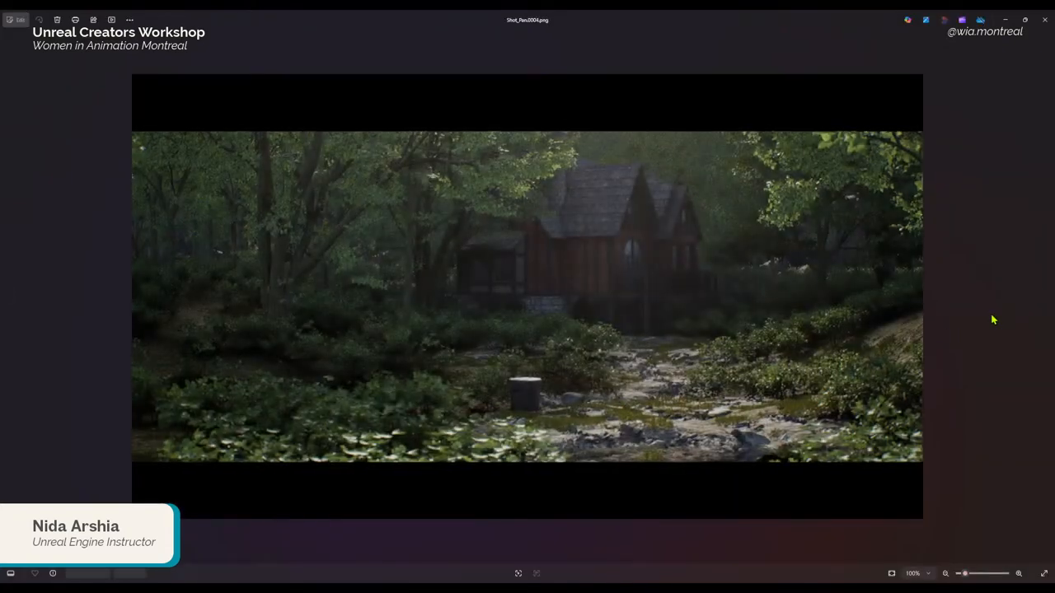
key(Left)
key(Left)
key(Left)
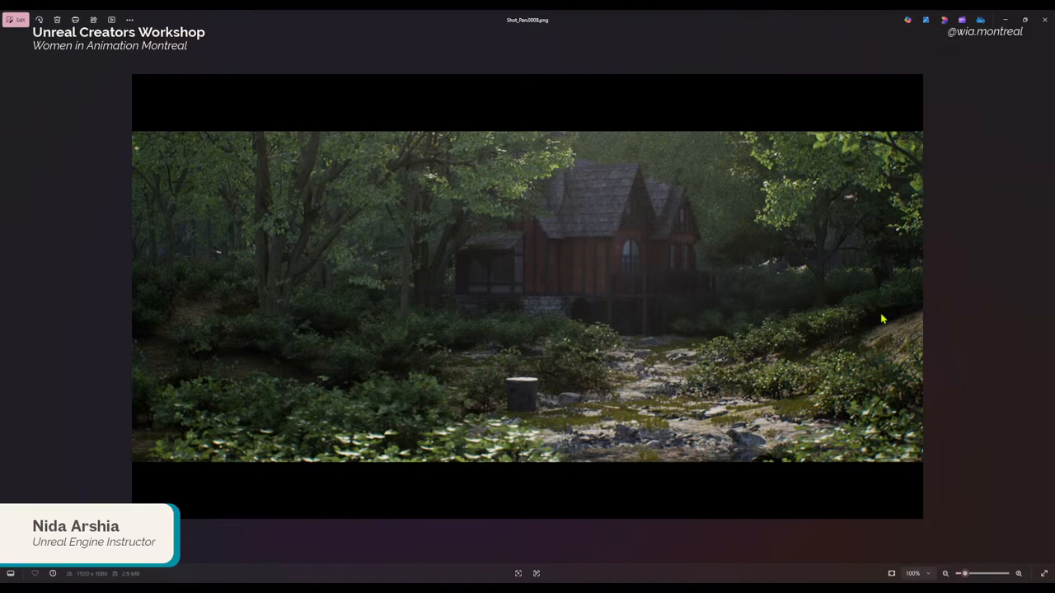
click(1008, 20)
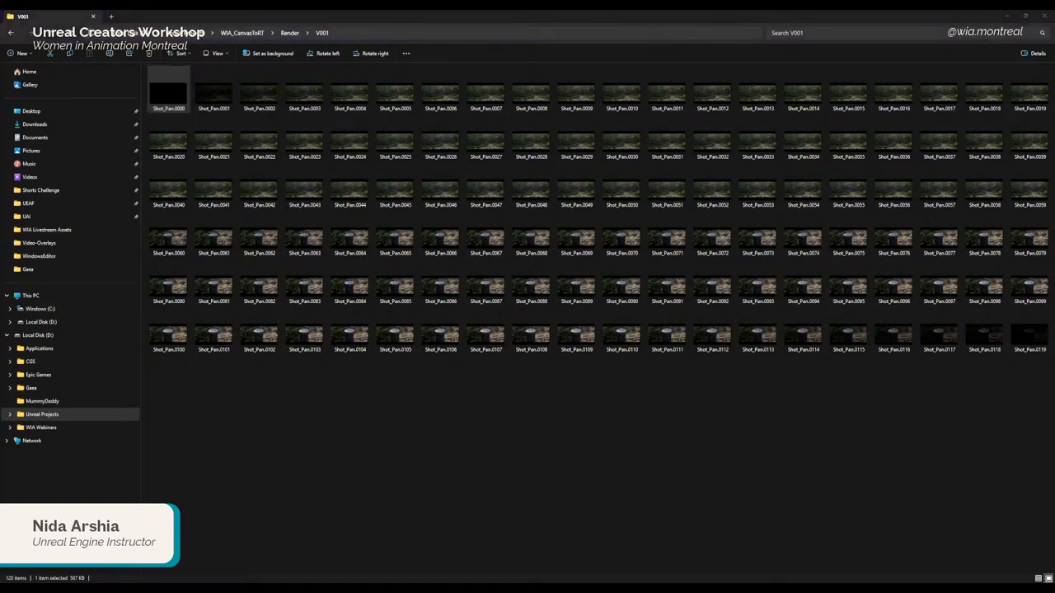
Step: Switch back to Unreal Editor, close the Message Log and minimize the Movie Render Queue window
key(alt+Tab)
click(990, 177)
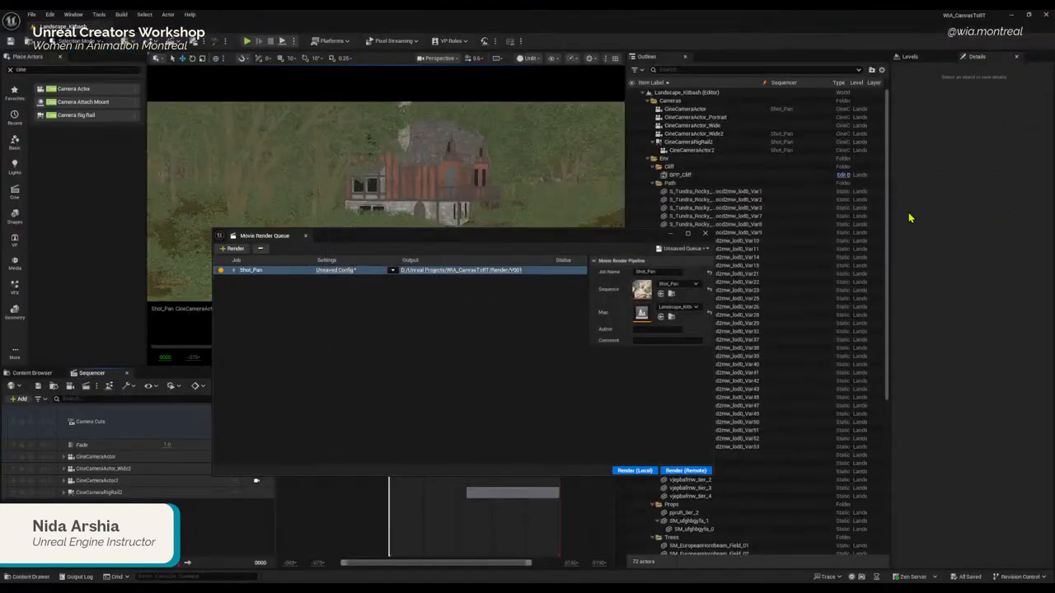
click(669, 237)
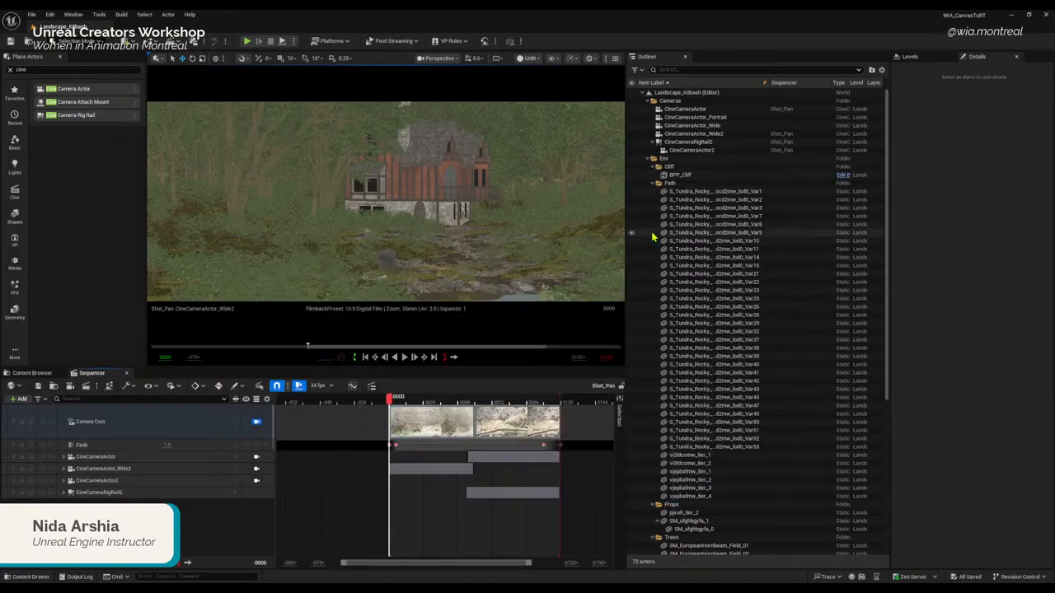
Step: Change the view mode of the Unreal Editor perspective viewport
click(526, 60)
click(538, 92)
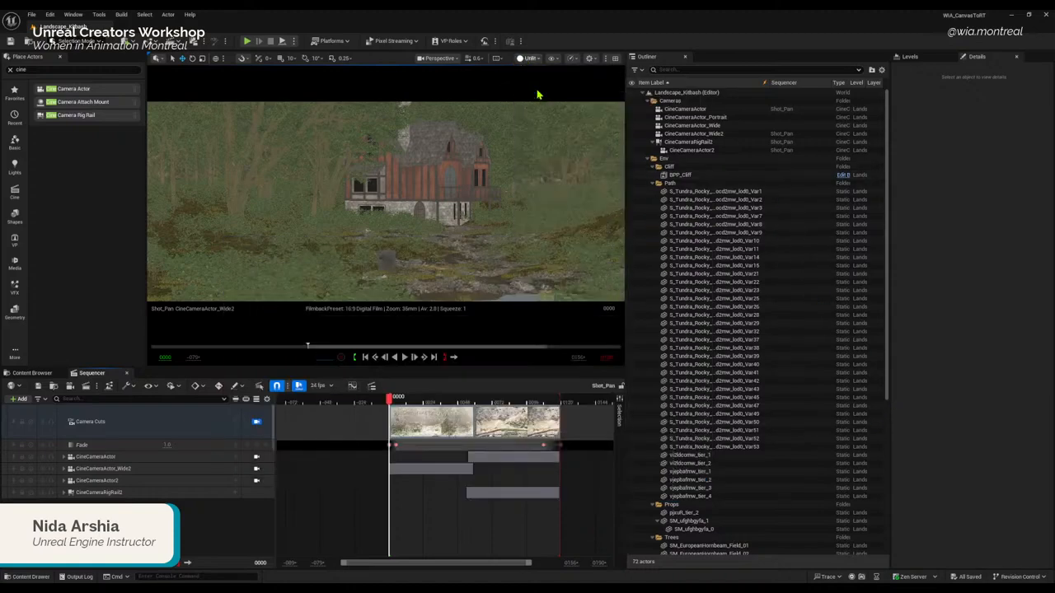